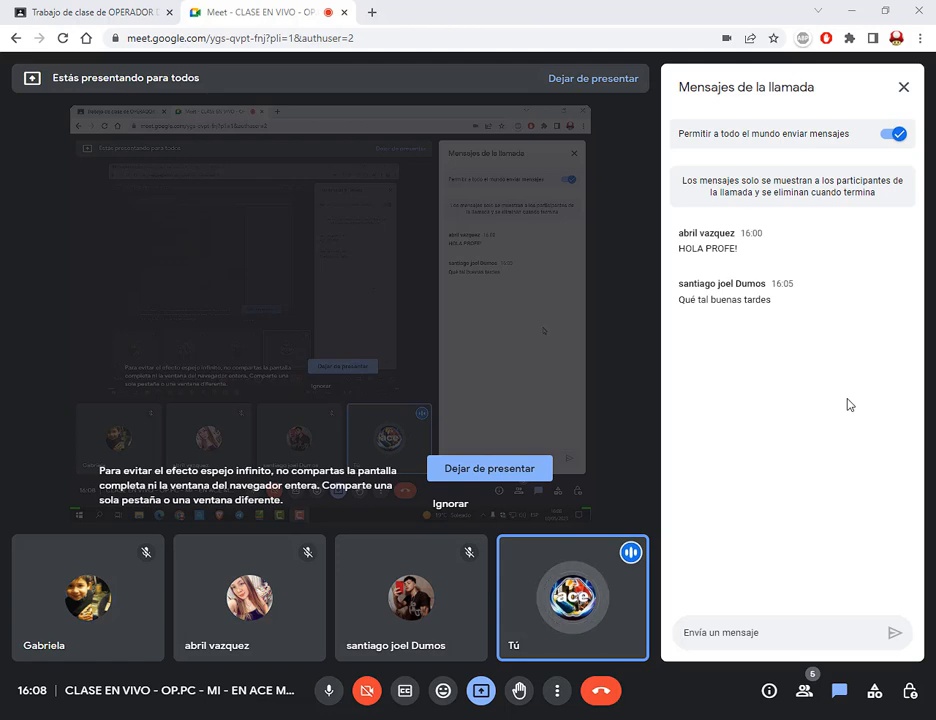
Open Word and create a blank document.
key("super")
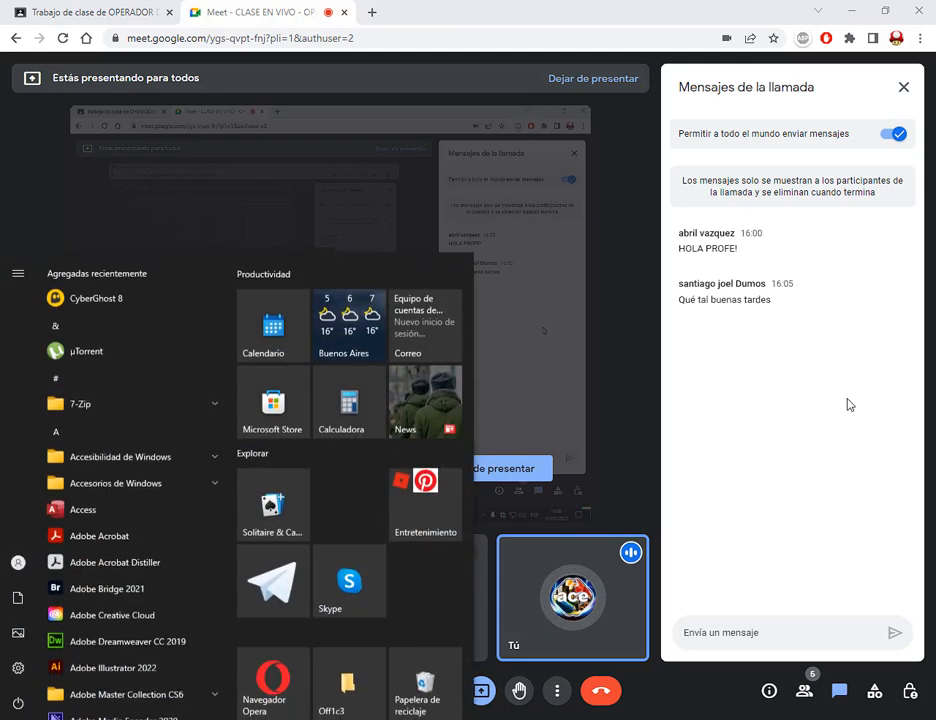
type("wor")
key("Return")
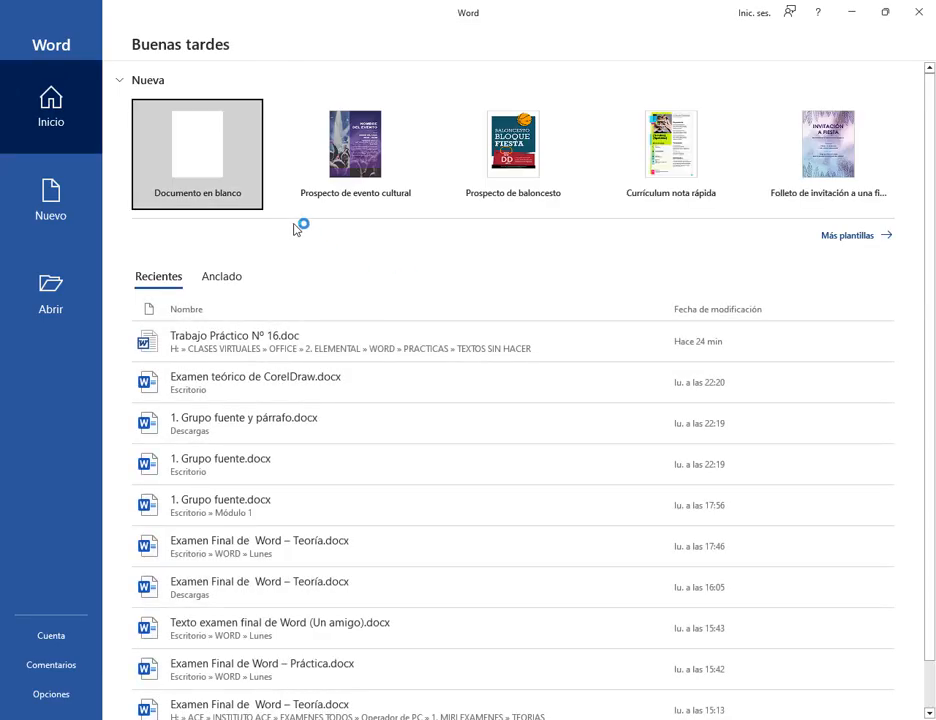
left_click(207, 184)
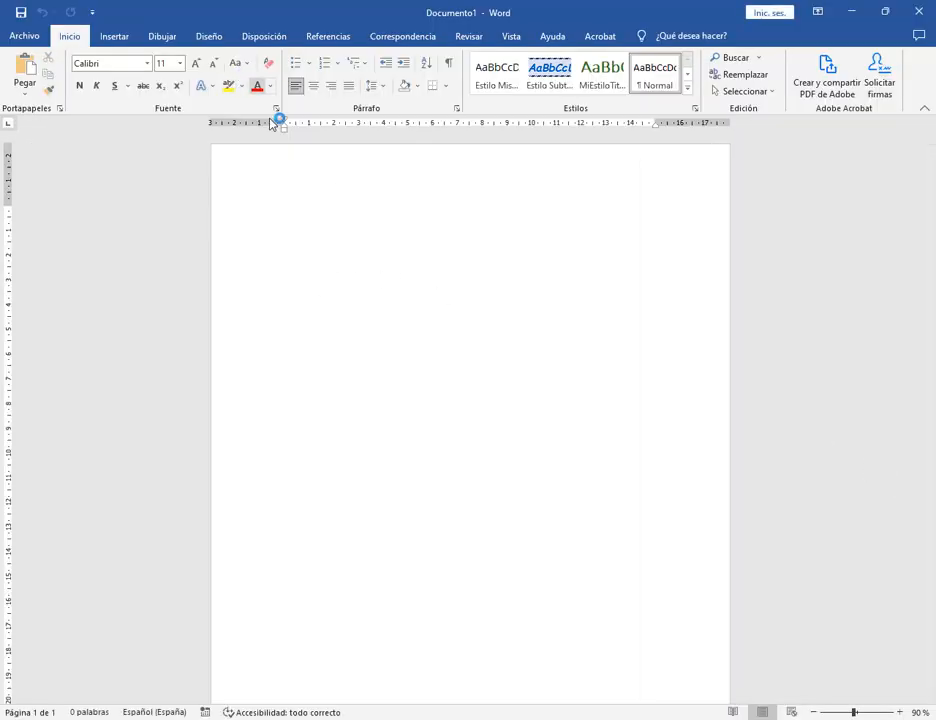
Set the Windows display scaling for apps and text to 125% and return to the Word document.
key("super")
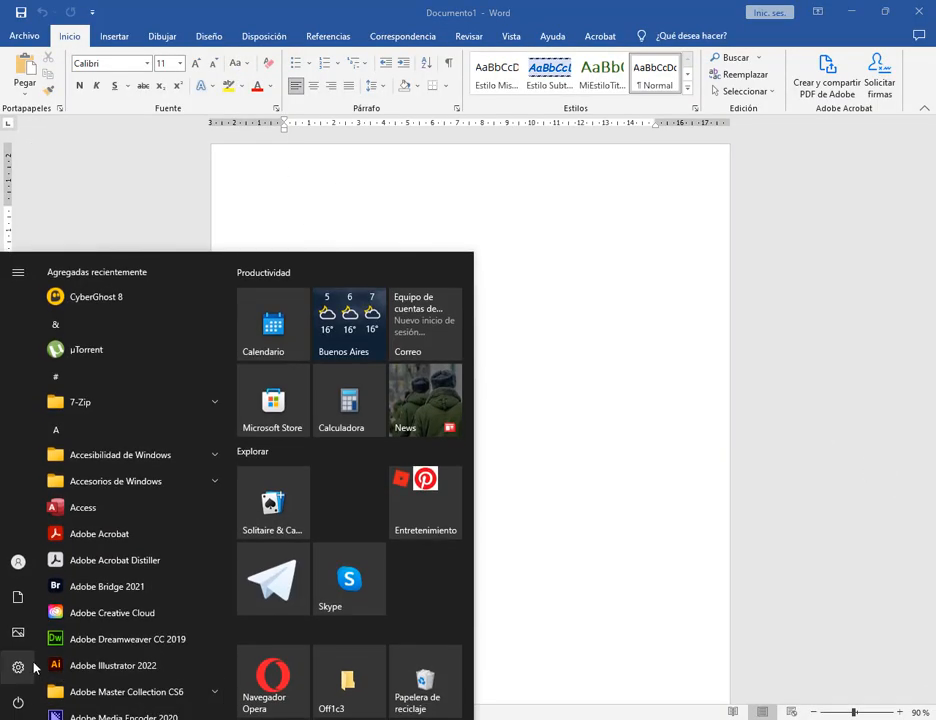
left_click(30, 666)
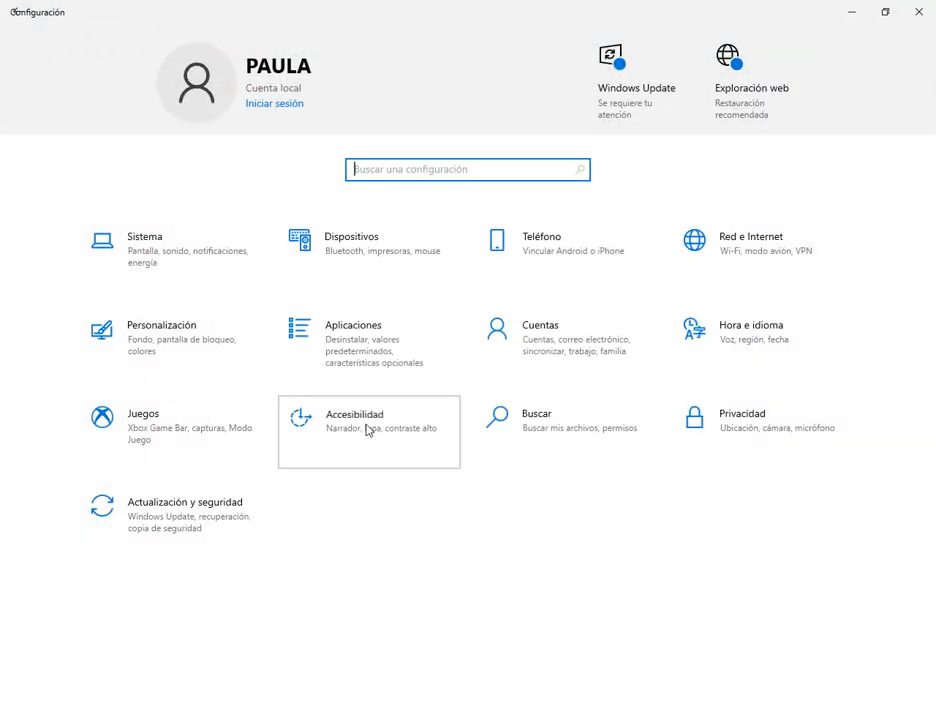
left_click(368, 430)
left_click(351, 380)
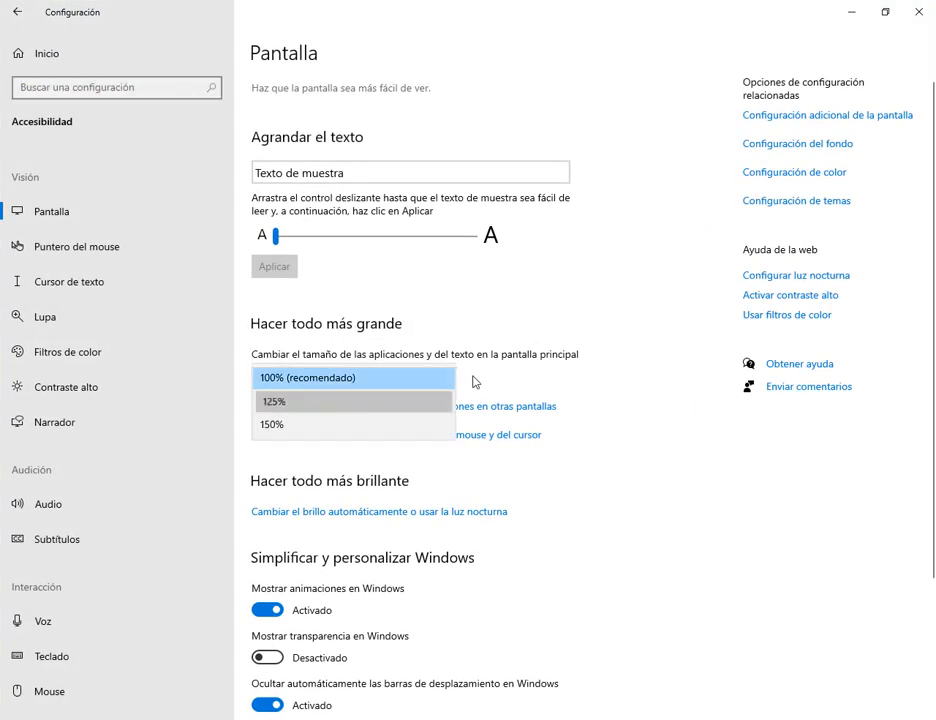
left_click(300, 402)
left_click(914, 14)
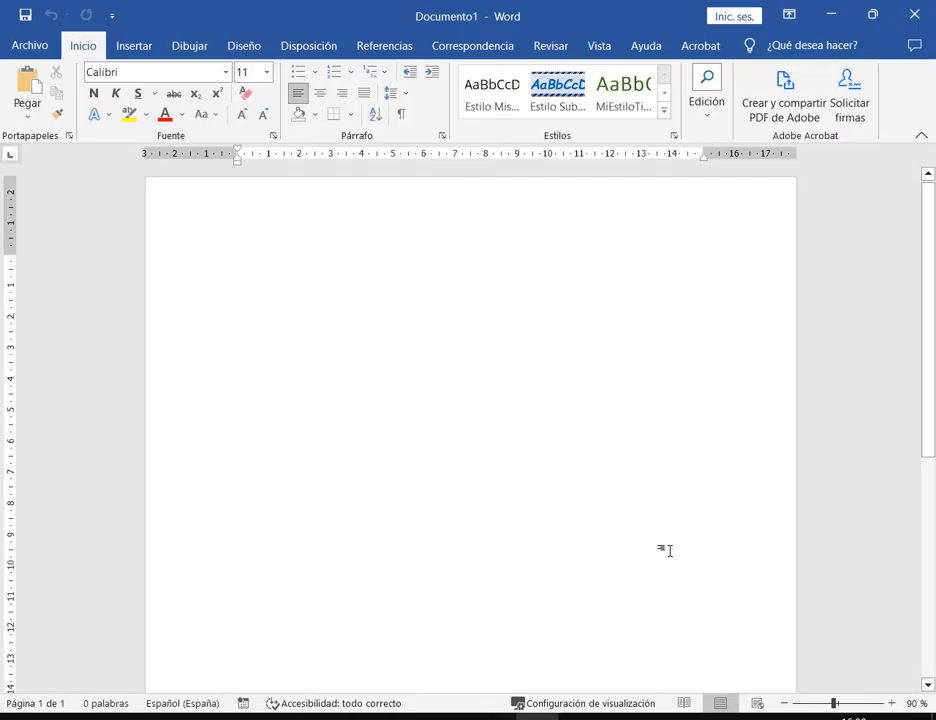
left_click(129, 45)
left_click(77, 119)
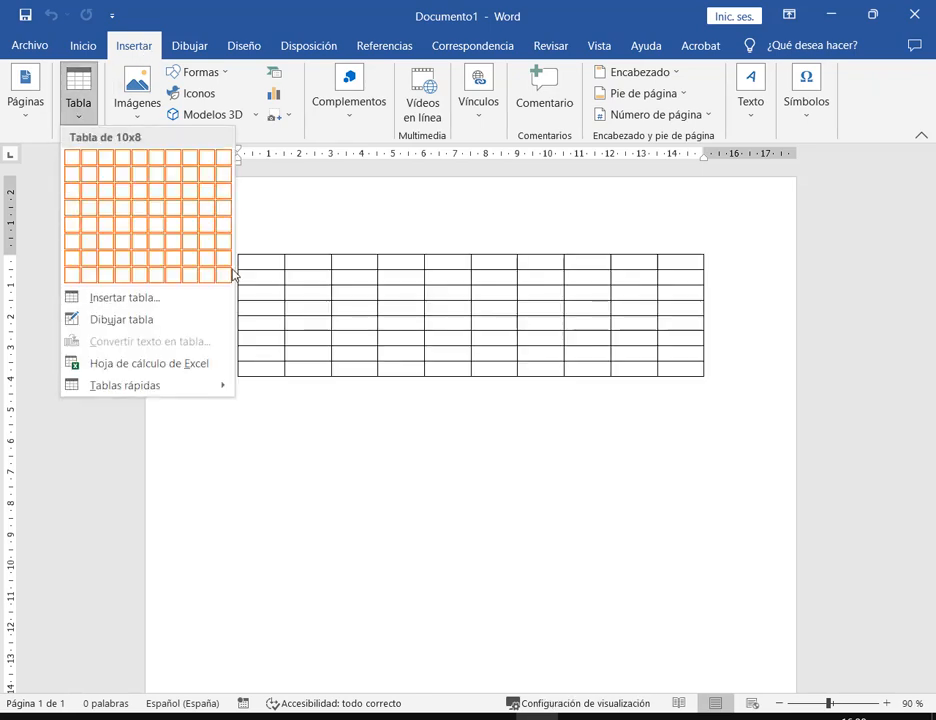
left_click(140, 309)
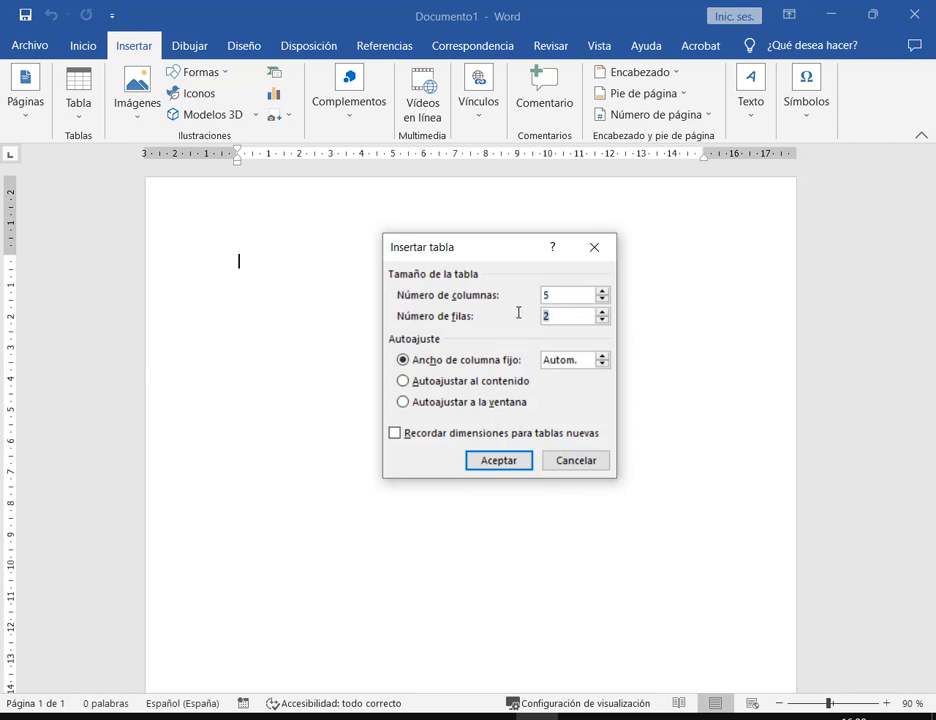
left_click(575, 460)
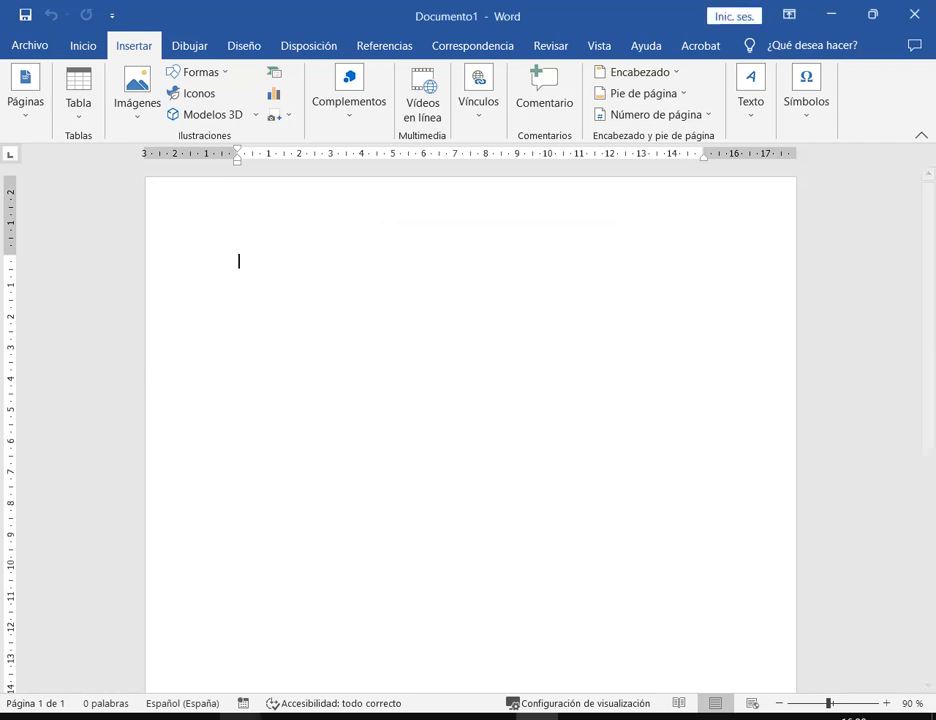
mouse_move(298, 716)
left_click(140, 648)
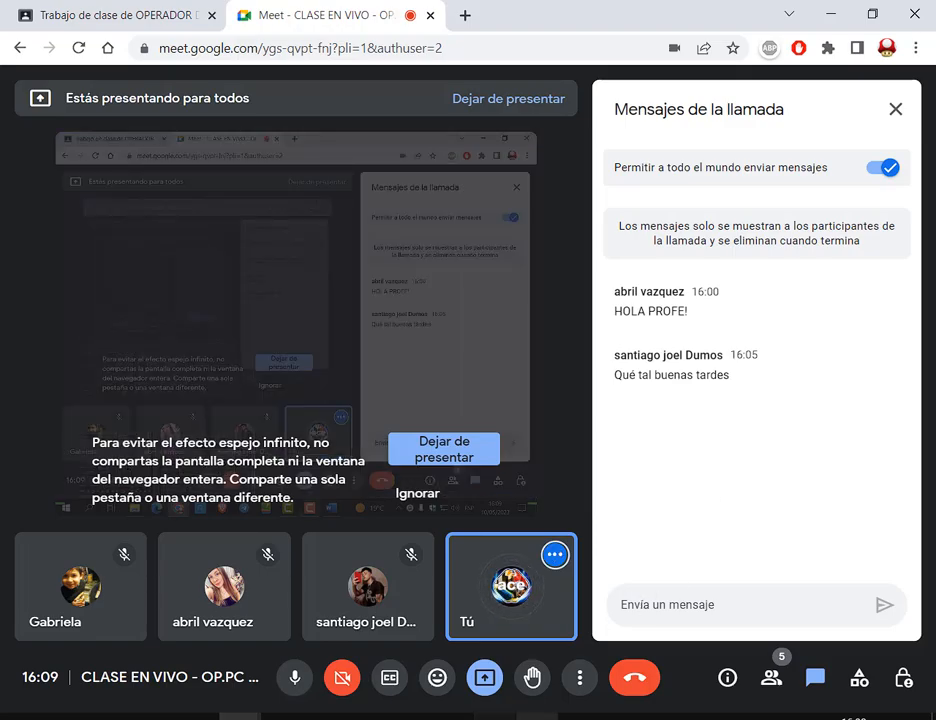
key("alt+Tab")
left_click(77, 104)
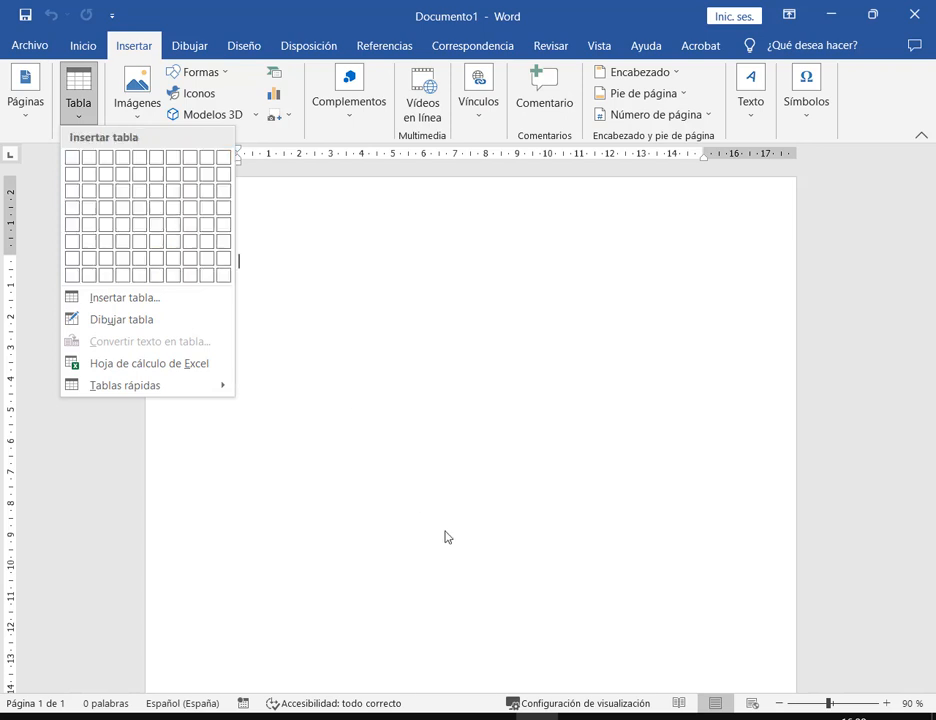
left_click(373, 371)
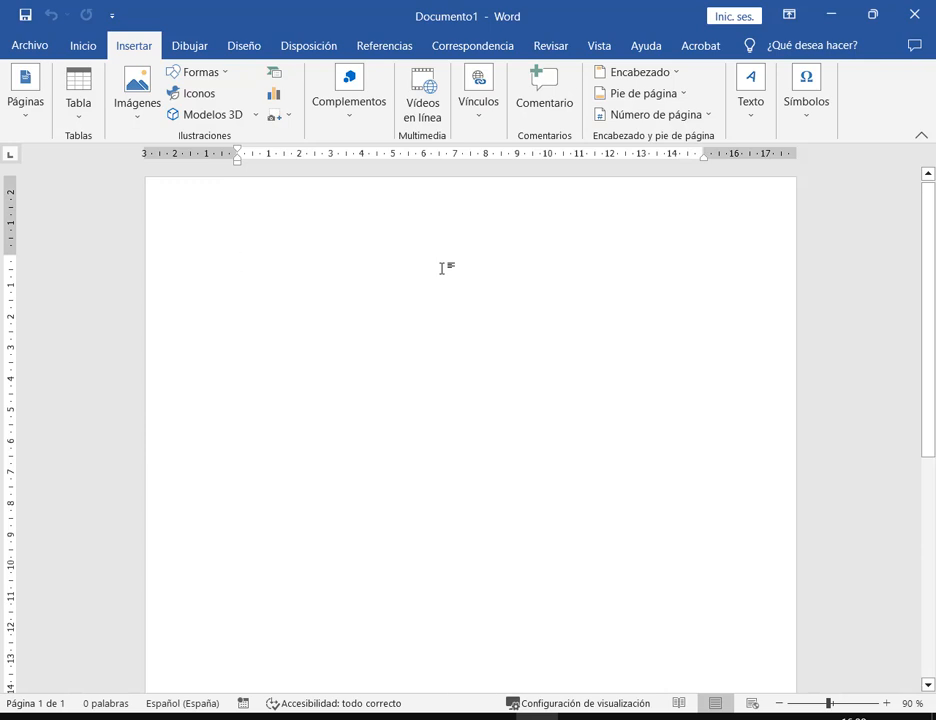
left_click(779, 703)
left_click(779, 703)
left_click(779, 703)
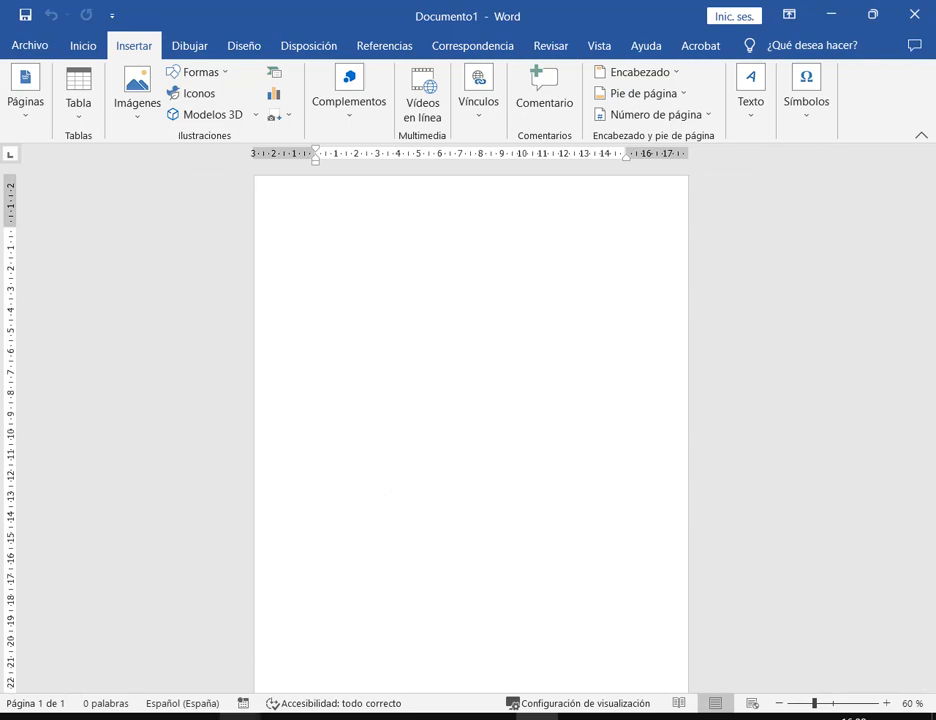
Switch to the Google Classroom page in the browser and open the Drive folder of the "Word - Clase 5" task.
left_click(169, 662)
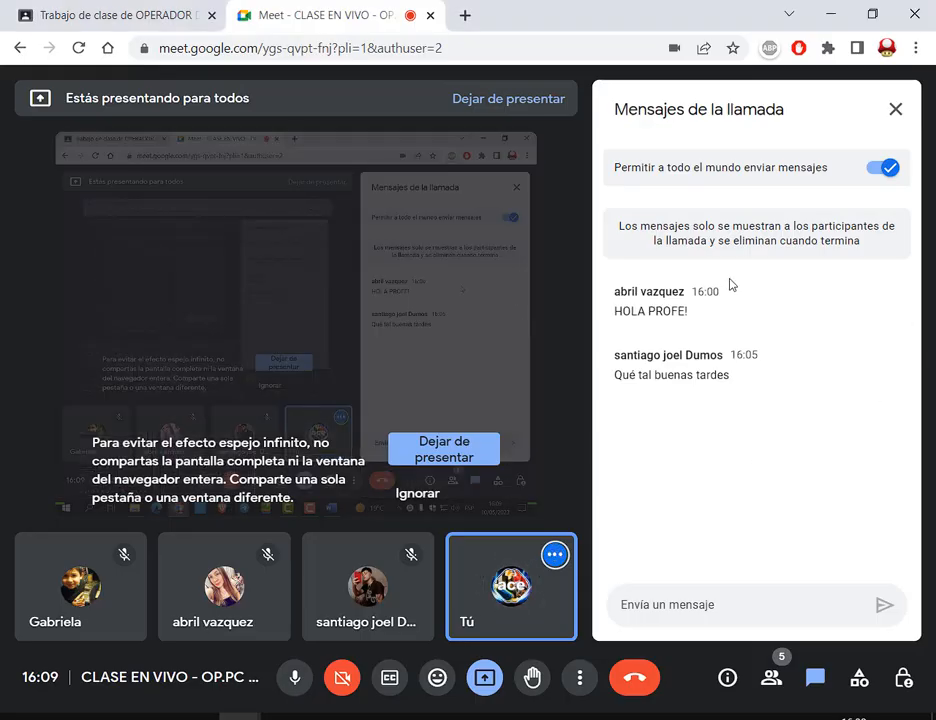
left_click(75, 10)
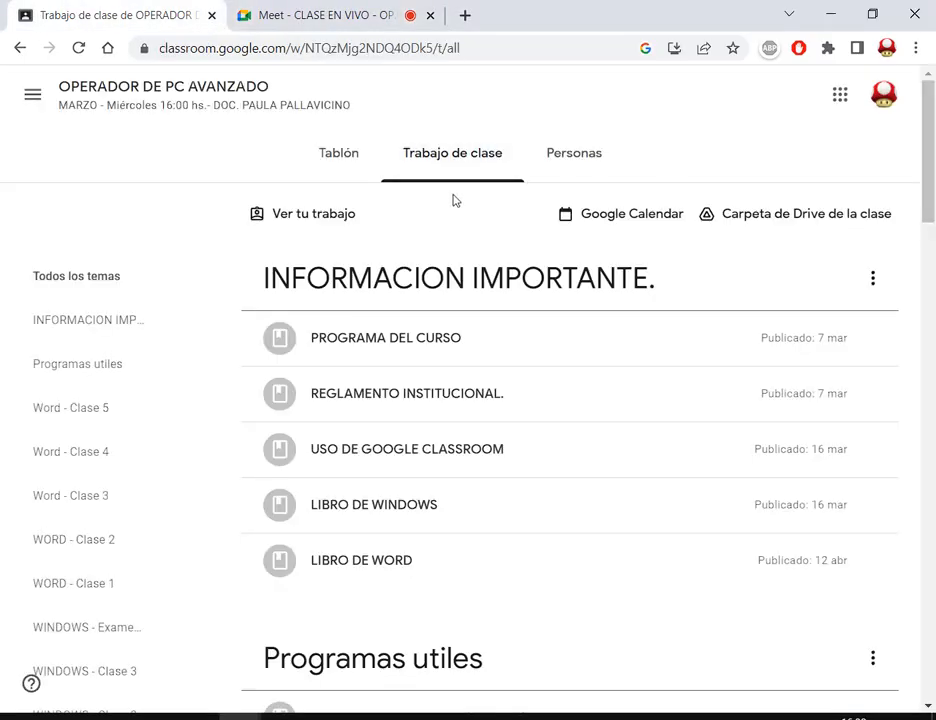
scroll(418, 392, "down", 5)
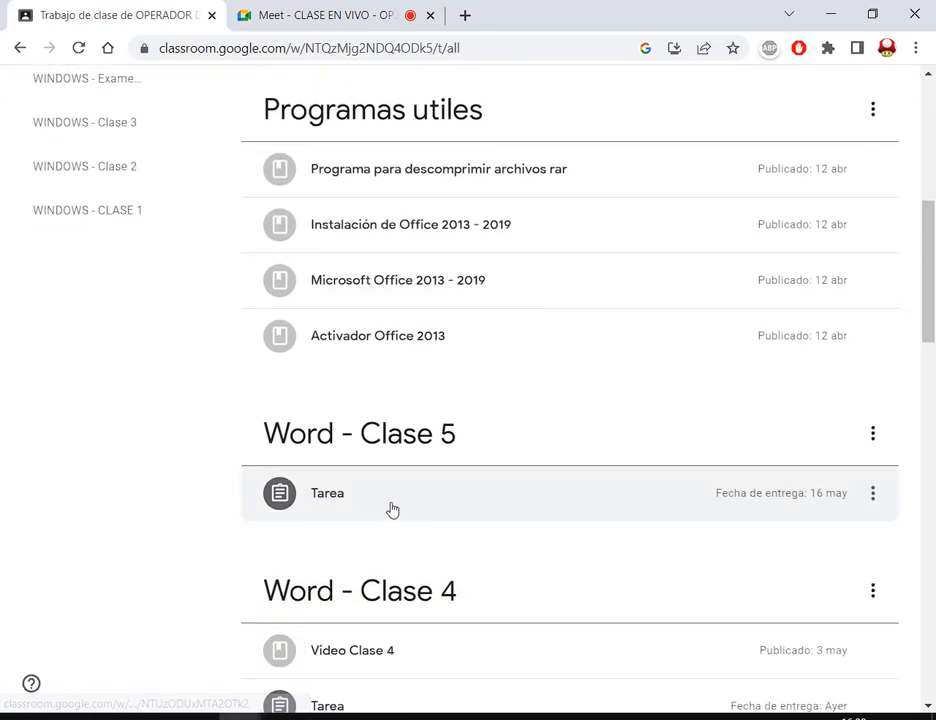
left_click(390, 510)
left_click(413, 615)
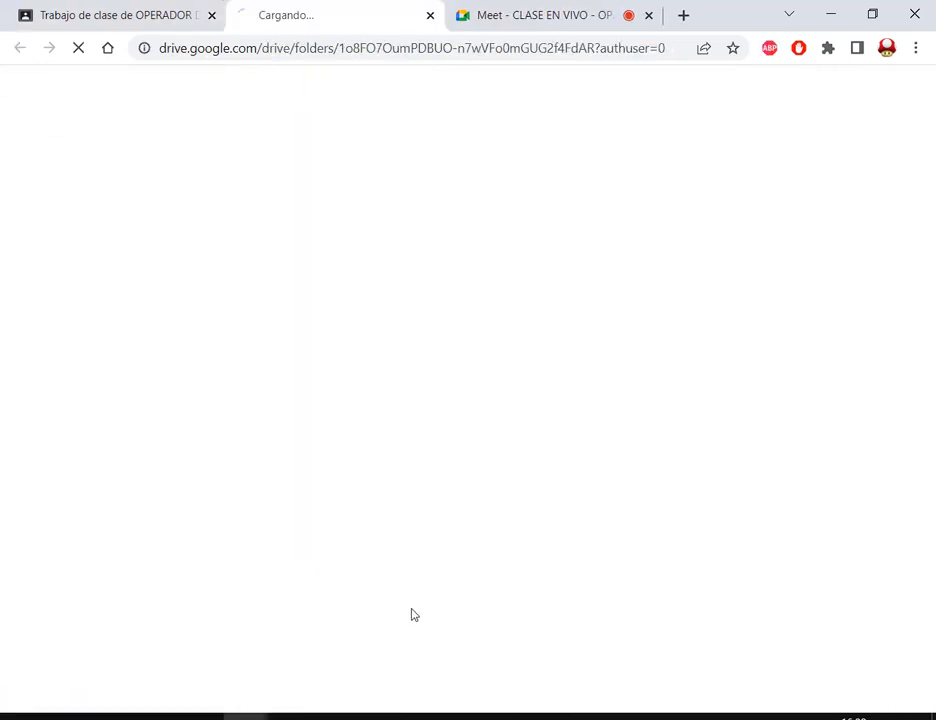
Look through the Clase 5 folder and open the preview of "Practica Nº 9-Tabla Boletin.pdf".
scroll(590, 244, "down", 3)
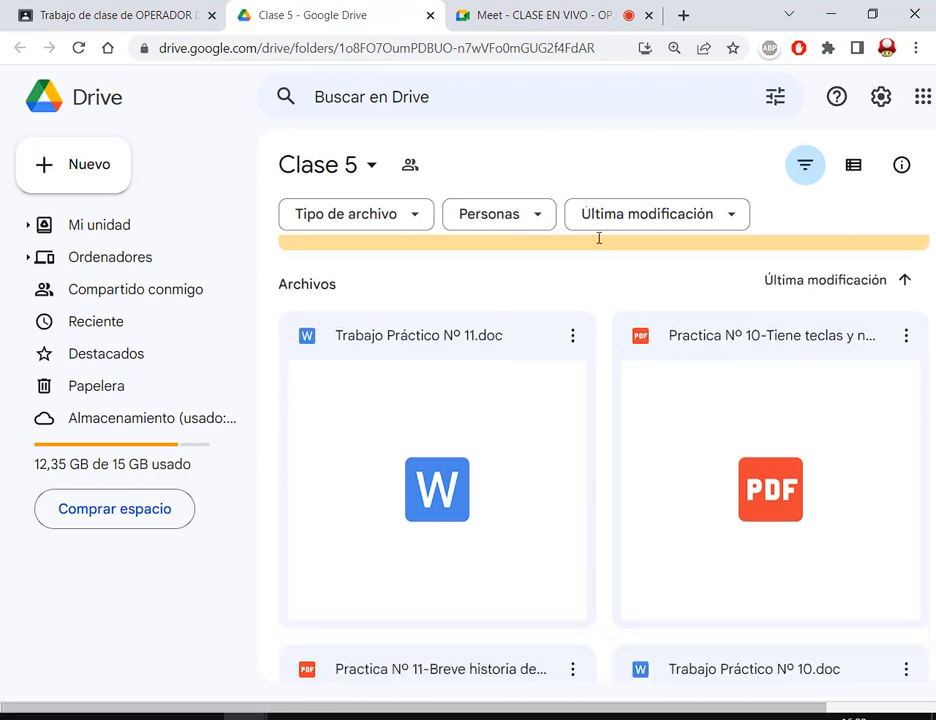
scroll(596, 250, "down", 3)
scroll(618, 485, "up", 6)
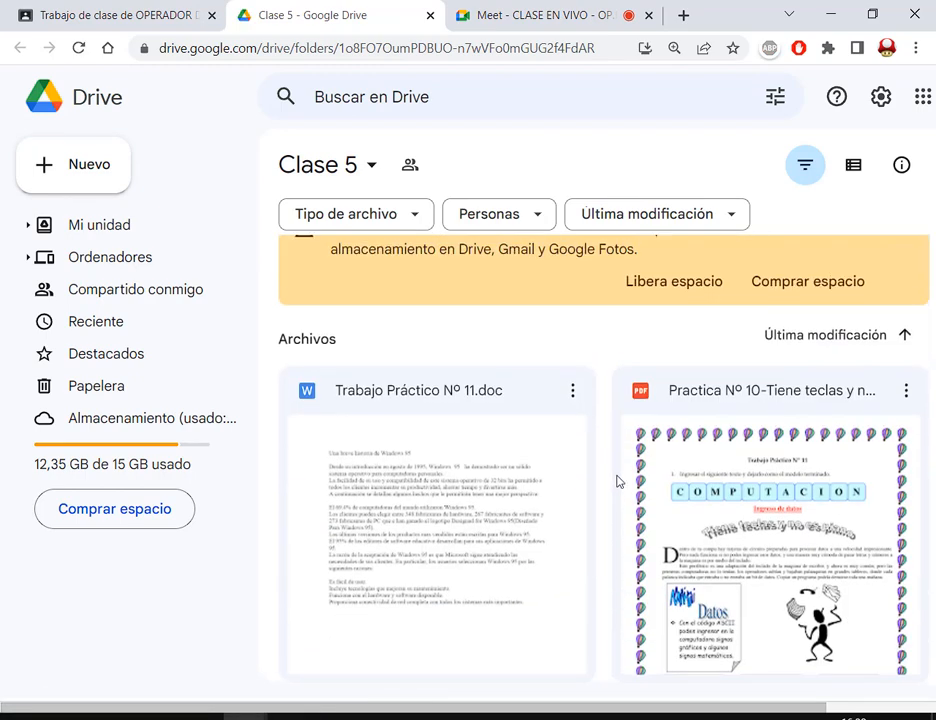
scroll(628, 476, "down", 5)
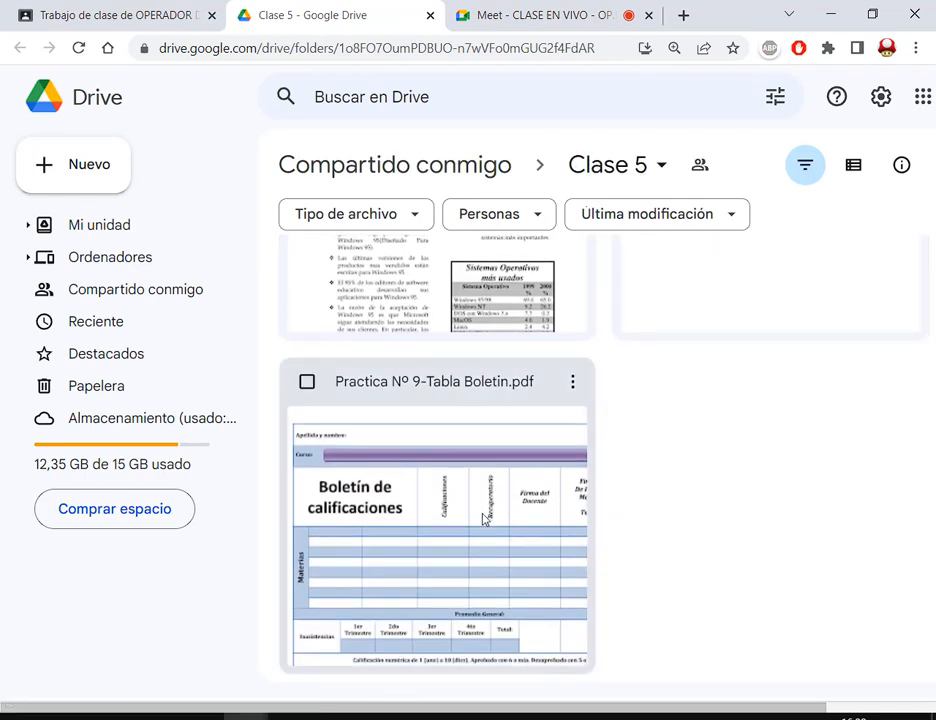
left_click(485, 517)
double_click(485, 517)
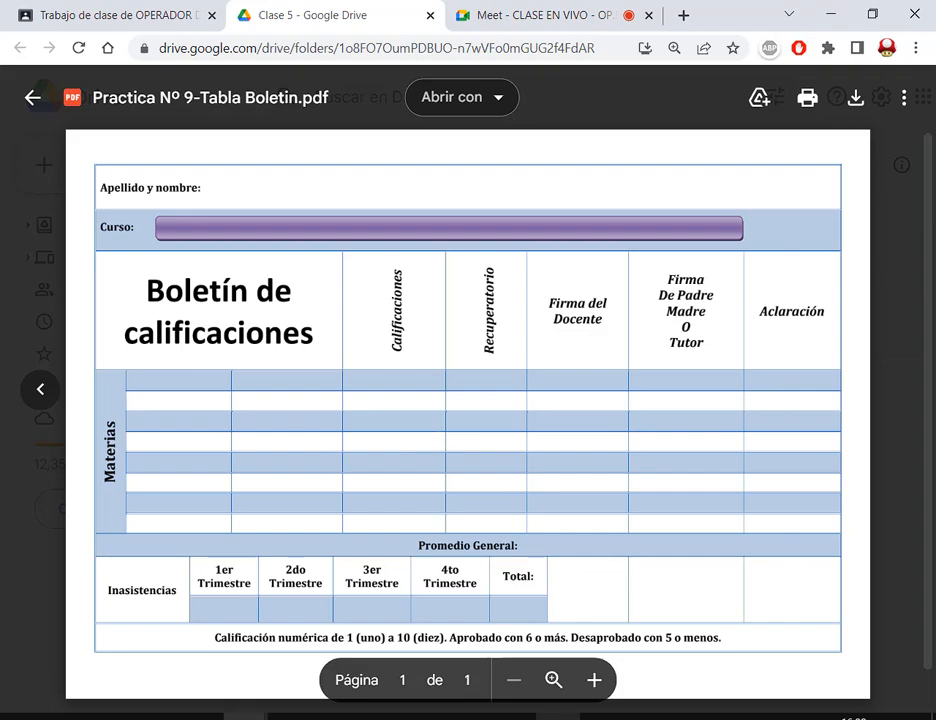
Return to the blank Word document and draw a table frame about 15 cm wide and 11.4 cm high.
left_click(558, 717)
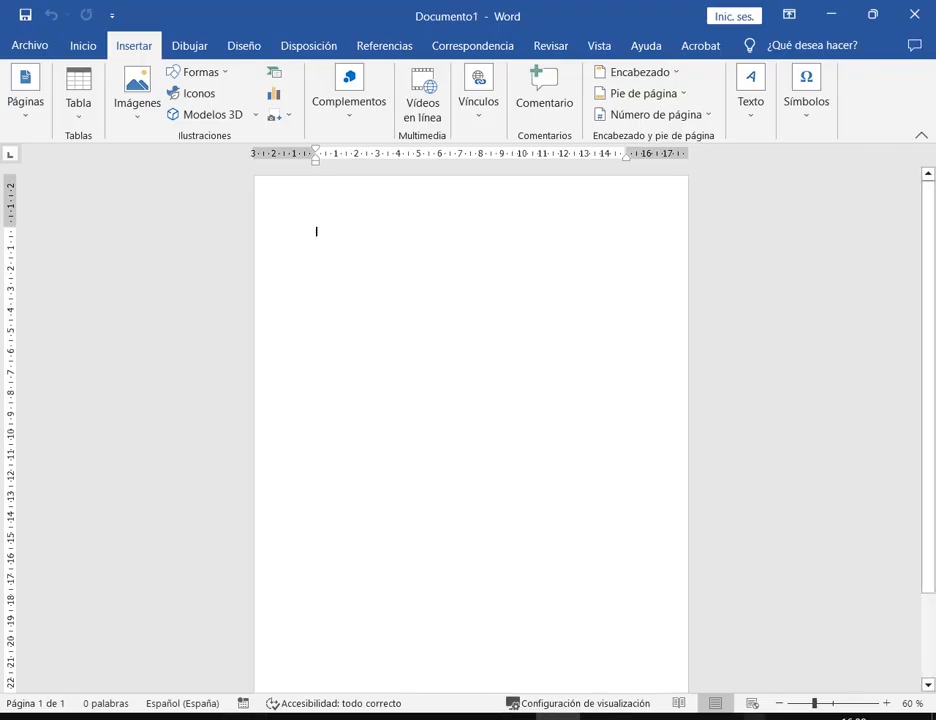
left_click(886, 703)
left_click(886, 703)
left_click(886, 703)
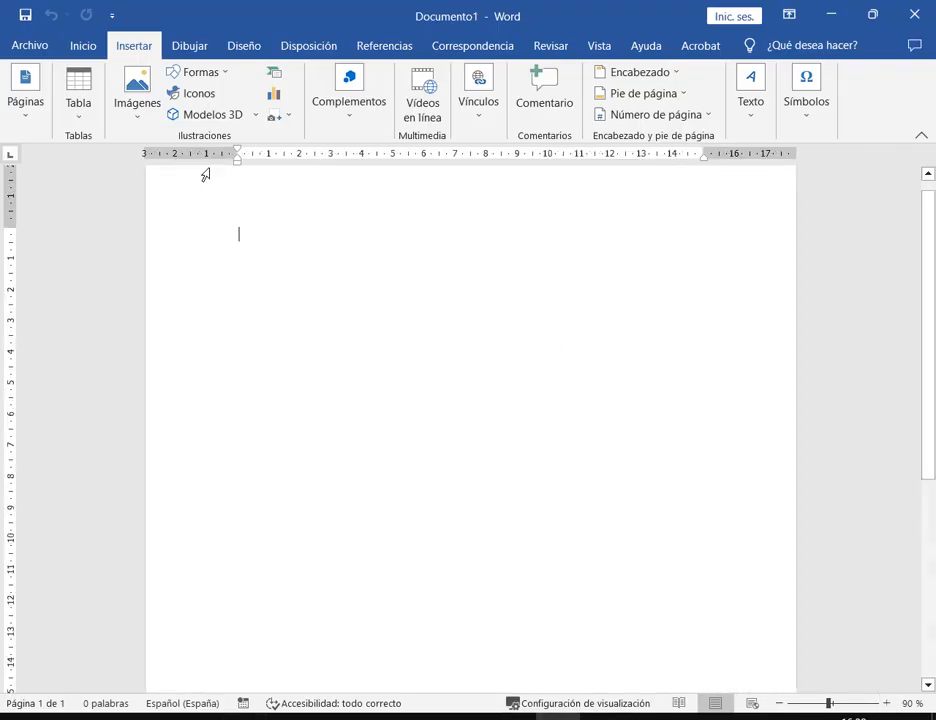
left_click(78, 104)
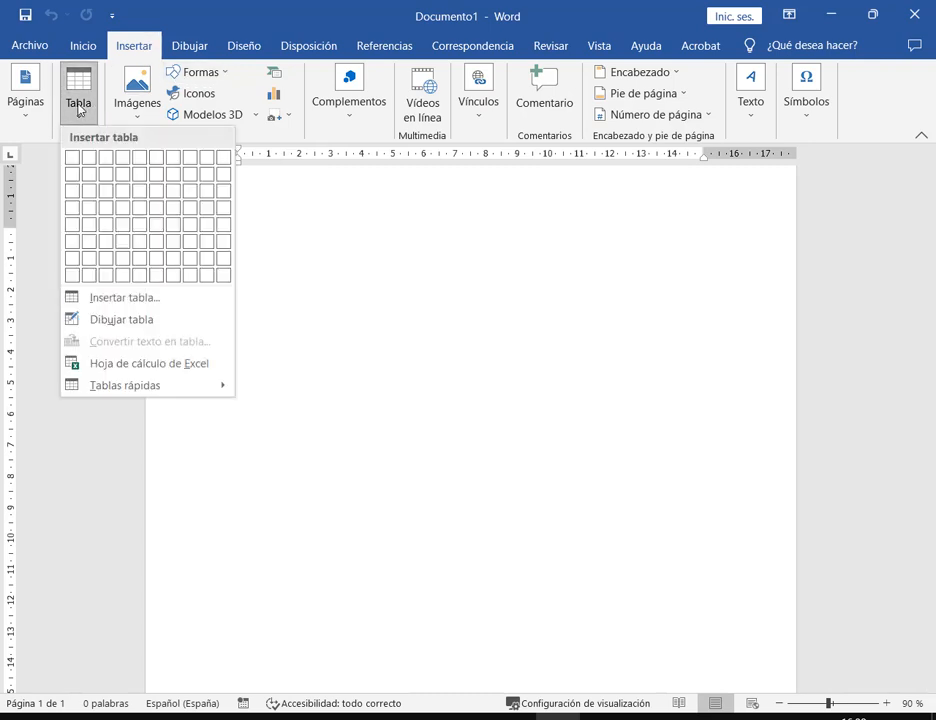
left_click(121, 319)
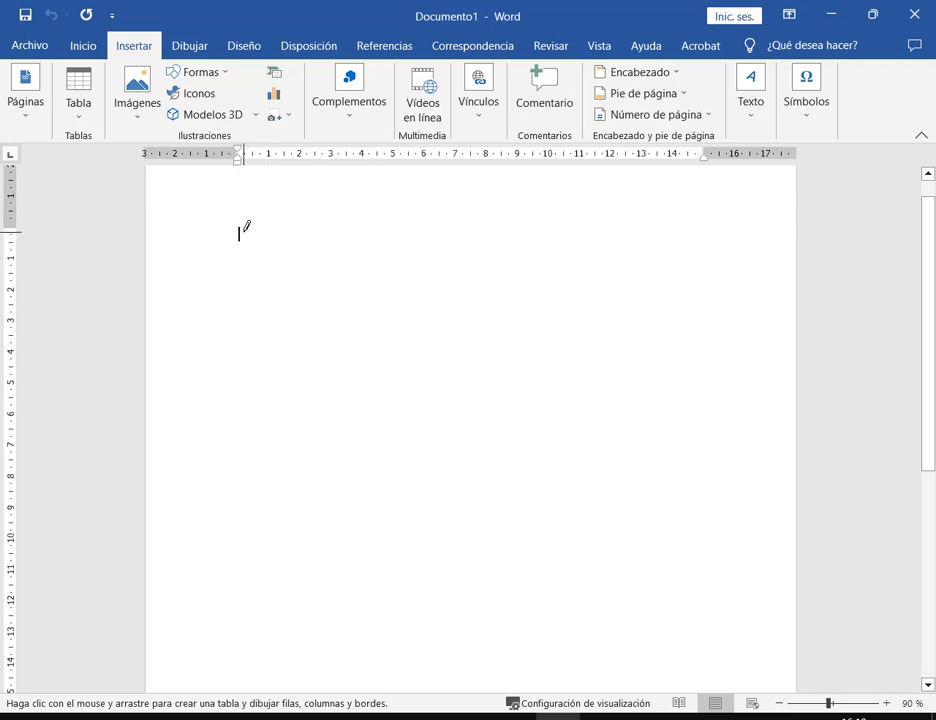
left_click_drag(246, 232, 711, 583)
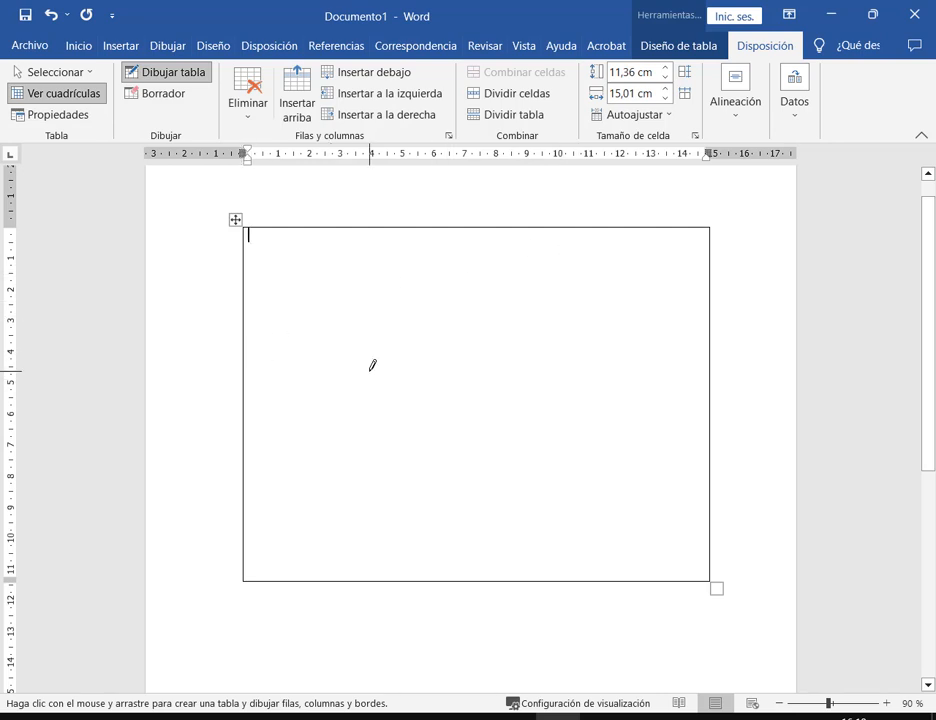
Try to erase the four outer borders of the drawn table, and leave its cell empty.
key("shift")
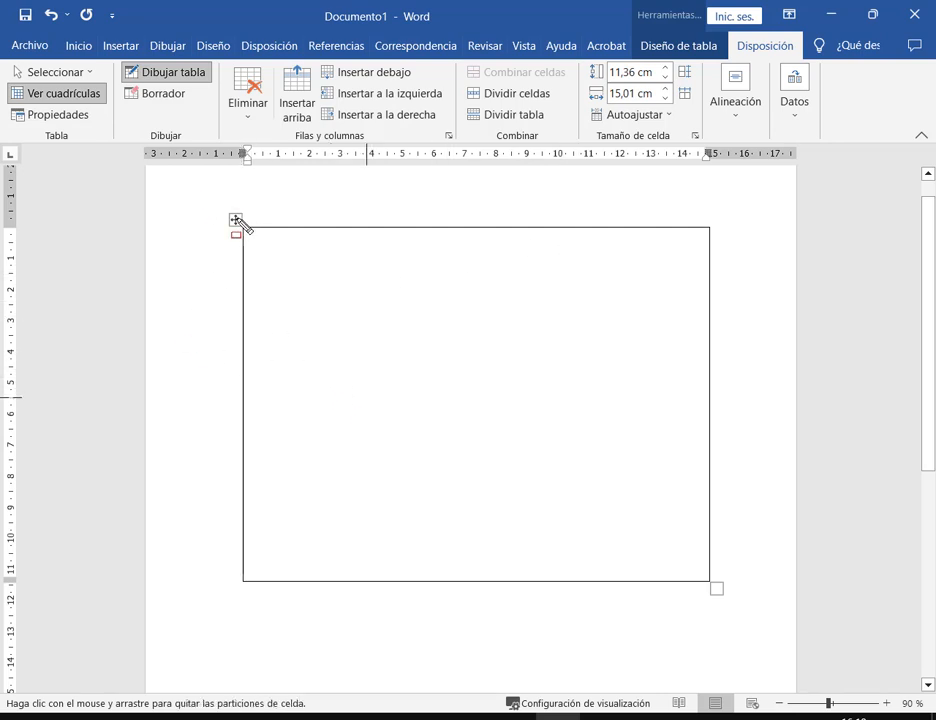
mouse_move(238, 222)
left_mouse_down()
mouse_move(242, 577)
mouse_move(251, 599)
left_mouse_up()
left_click_drag(729, 204, 723, 610)
left_click_drag(236, 221, 777, 254)
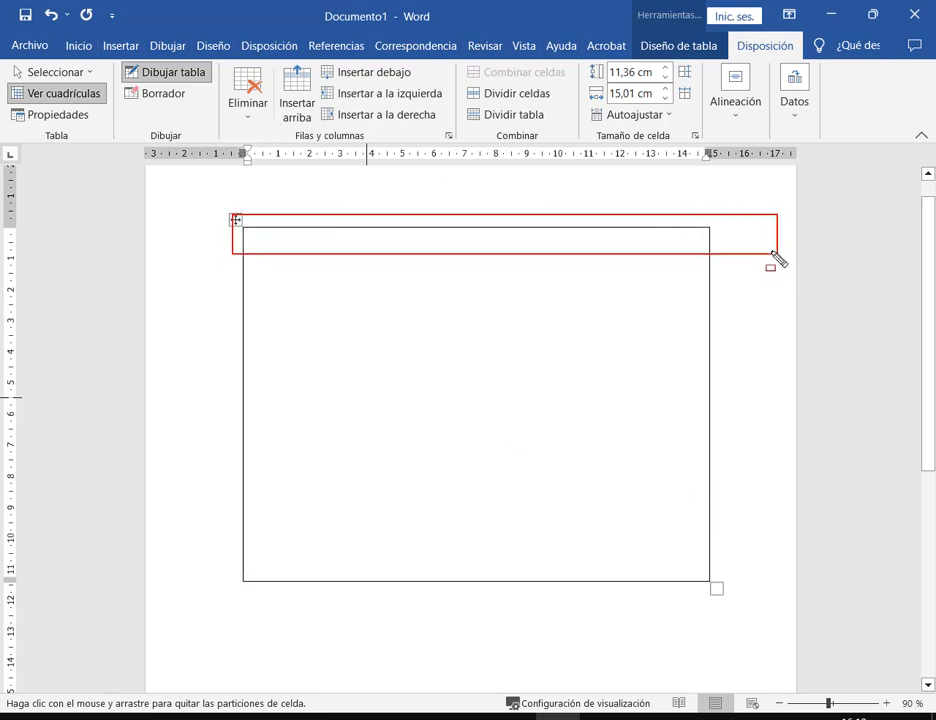
mouse_move(222, 585)
left_mouse_down()
mouse_move(654, 623)
mouse_move(735, 602)
left_mouse_up()
type("a")
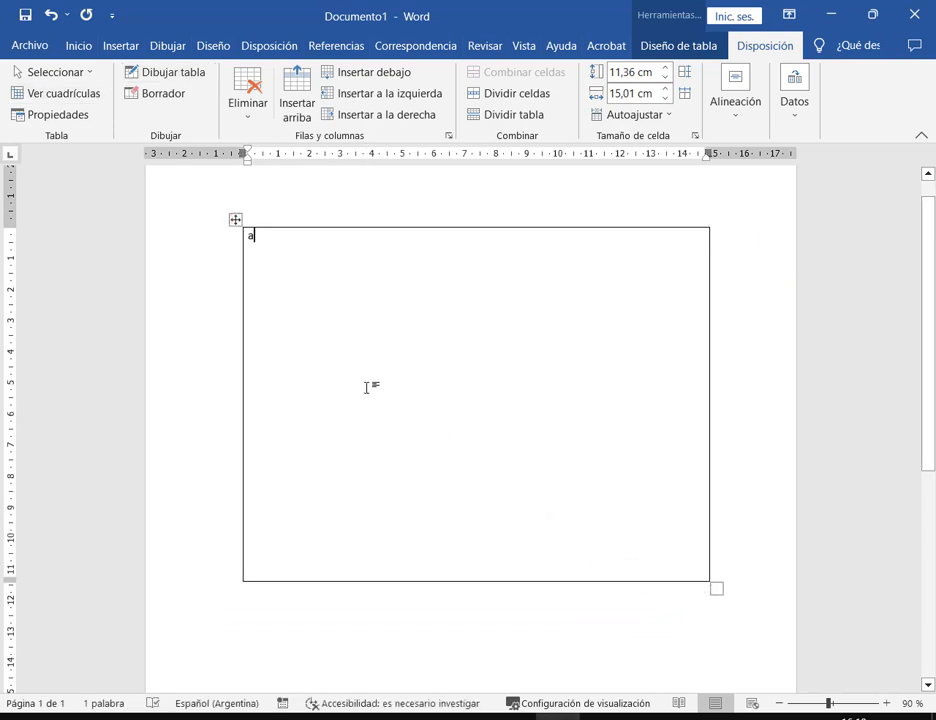
key("BackSpace")
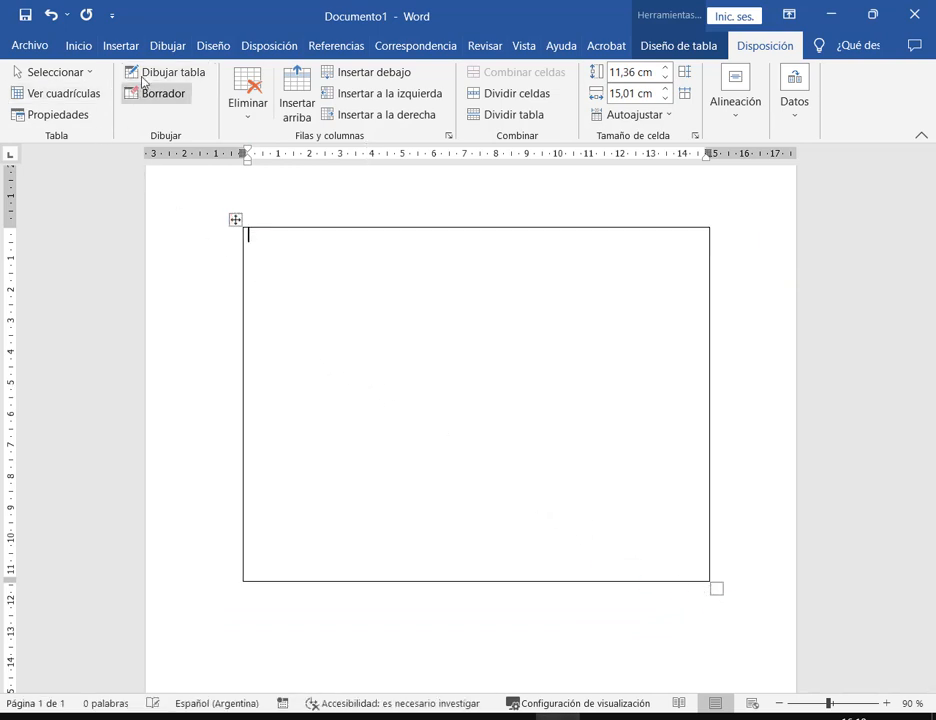
Try drawing a box about 4 cm wide and 3.7 cm high against the table's left border, and undo it.
left_click(135, 72)
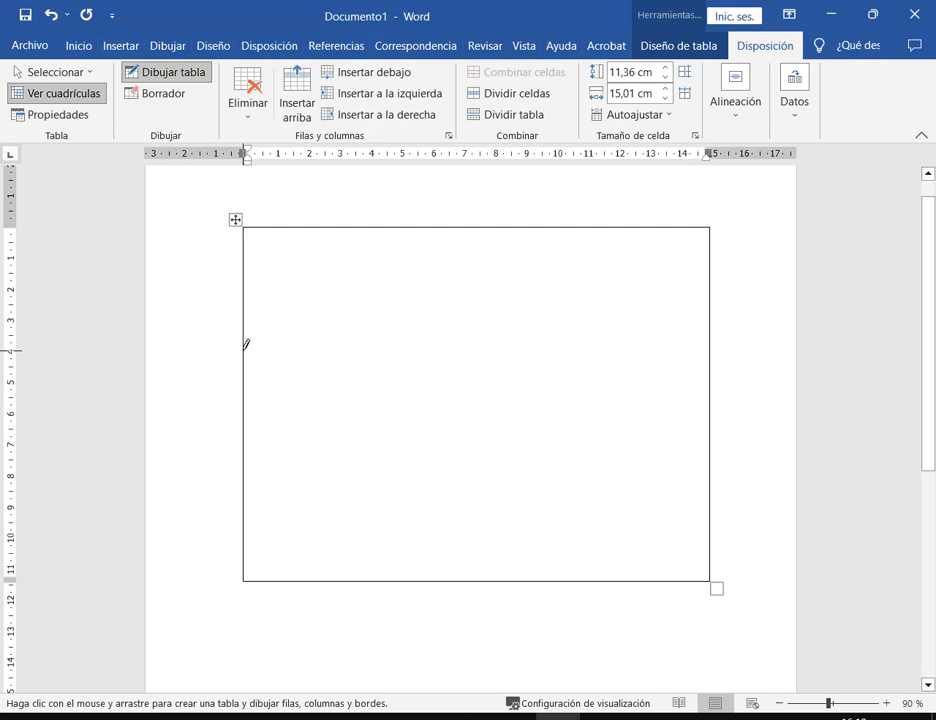
mouse_move(248, 345)
left_mouse_down()
mouse_move(272, 345)
mouse_move(307, 314)
mouse_move(307, 331)
mouse_move(361, 328)
mouse_move(389, 347)
mouse_move(391, 370)
mouse_move(295, 328)
mouse_move(303, 328)
mouse_move(303, 414)
mouse_move(355, 476)
mouse_move(395, 504)
mouse_move(610, 564)
mouse_move(350, 280)
mouse_move(347, 474)
mouse_move(370, 458)
left_mouse_up()
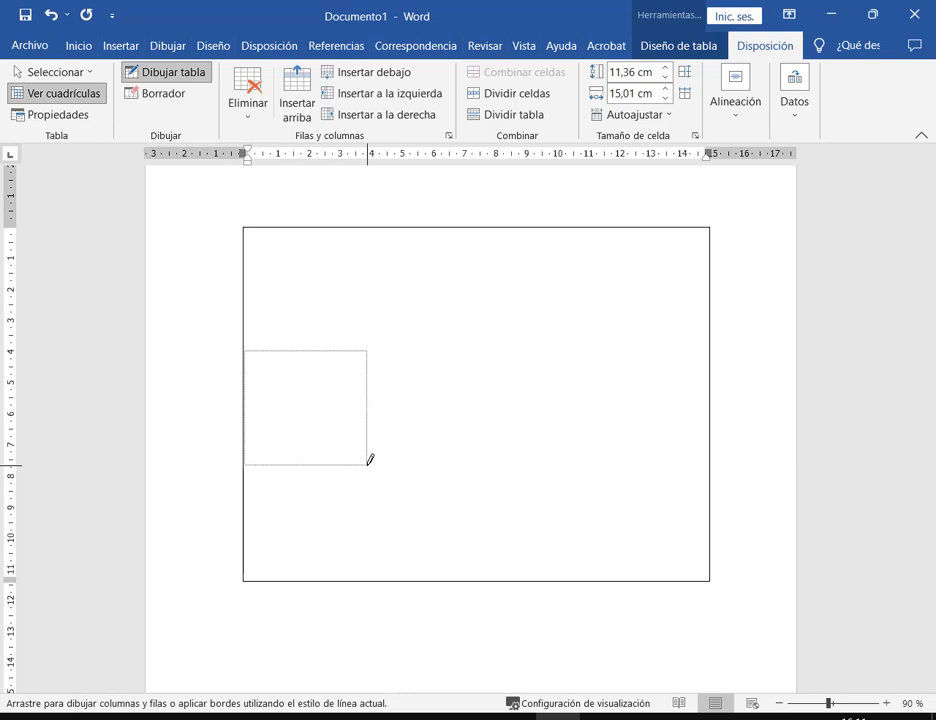
left_click_drag(370, 461, 368, 458)
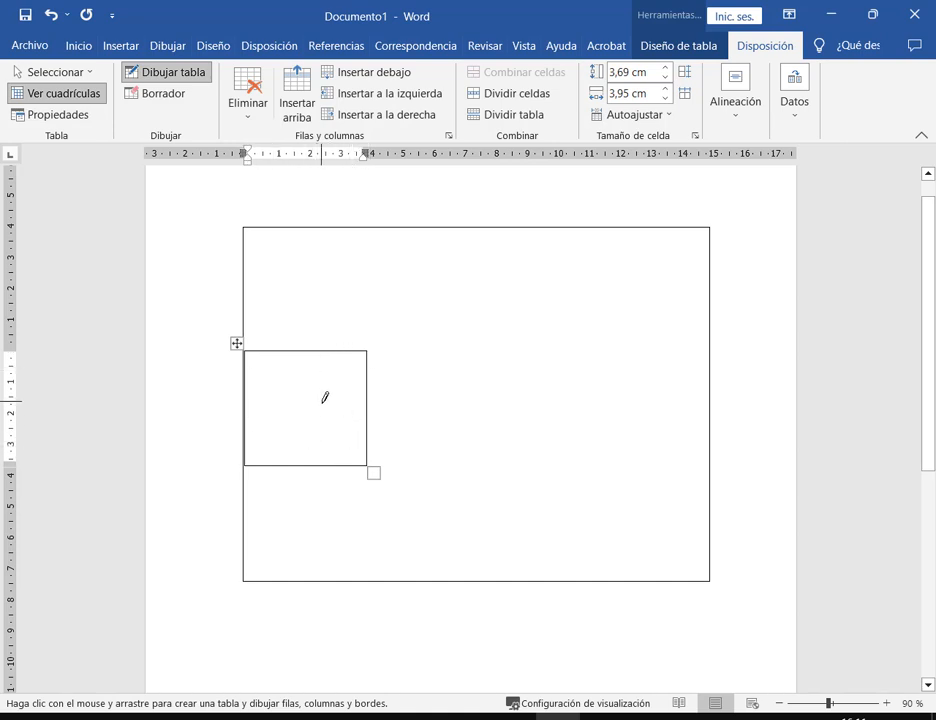
key("ctrl+z")
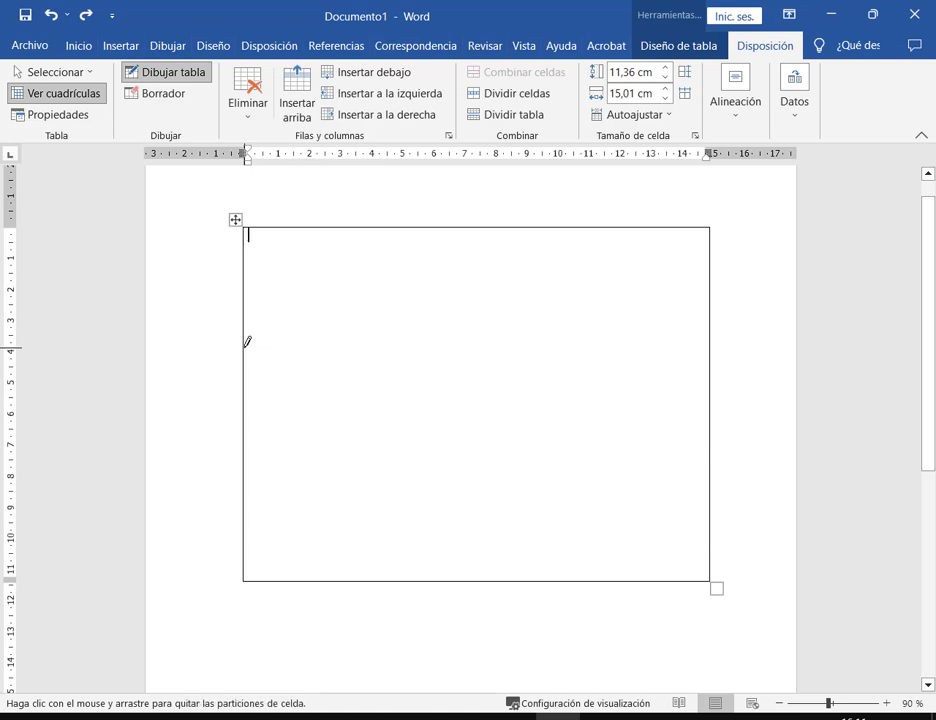
Divide the table frame into three rows with two full-width horizontal lines, making the first about 3.65 cm high and the second about 3.5 cm.
mouse_move(247, 342)
left_mouse_down()
mouse_move(760, 370)
mouse_move(714, 354)
left_mouse_up()
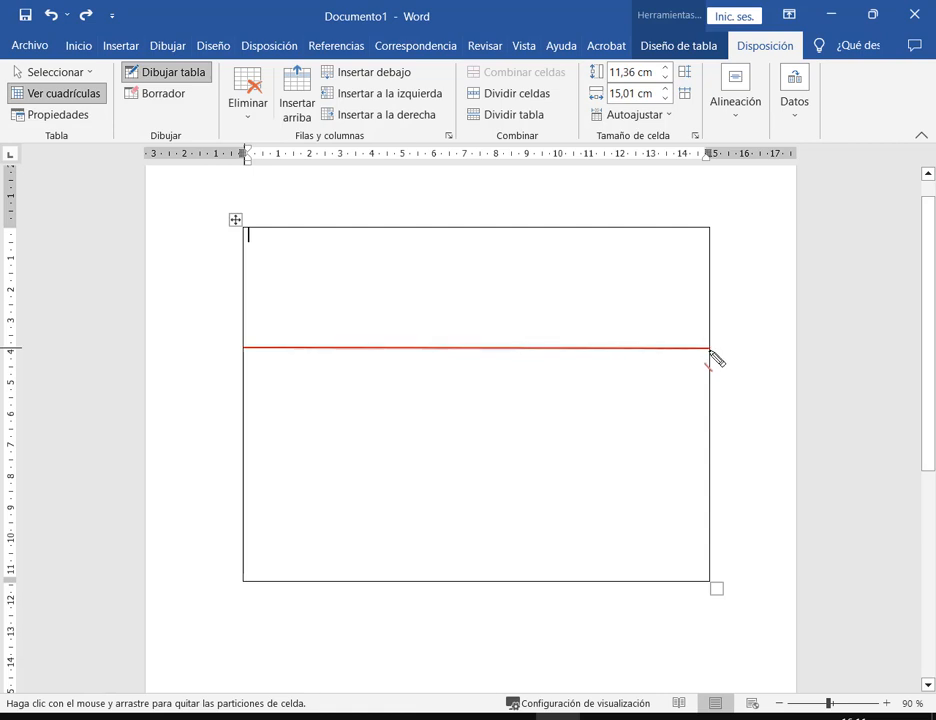
mouse_move(714, 354)
left_mouse_down()
mouse_move(303, 380)
mouse_move(267, 355)
left_mouse_up()
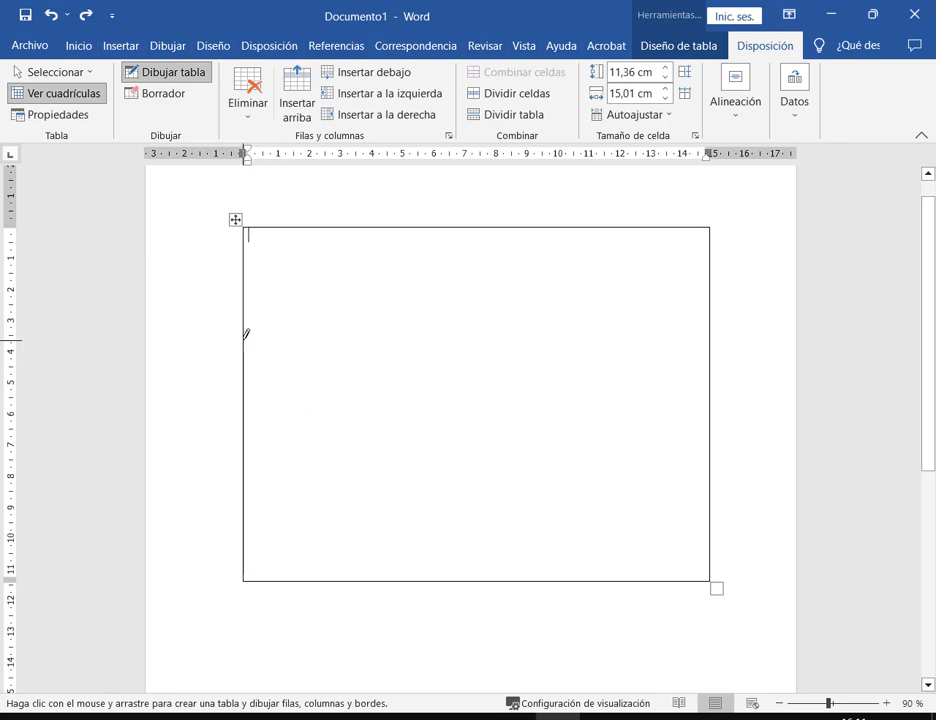
mouse_move(245, 339)
left_mouse_down()
mouse_move(324, 328)
mouse_move(403, 338)
mouse_move(282, 340)
mouse_move(299, 343)
mouse_move(307, 337)
mouse_move(244, 331)
mouse_move(283, 343)
mouse_move(315, 335)
mouse_move(357, 343)
left_mouse_up()
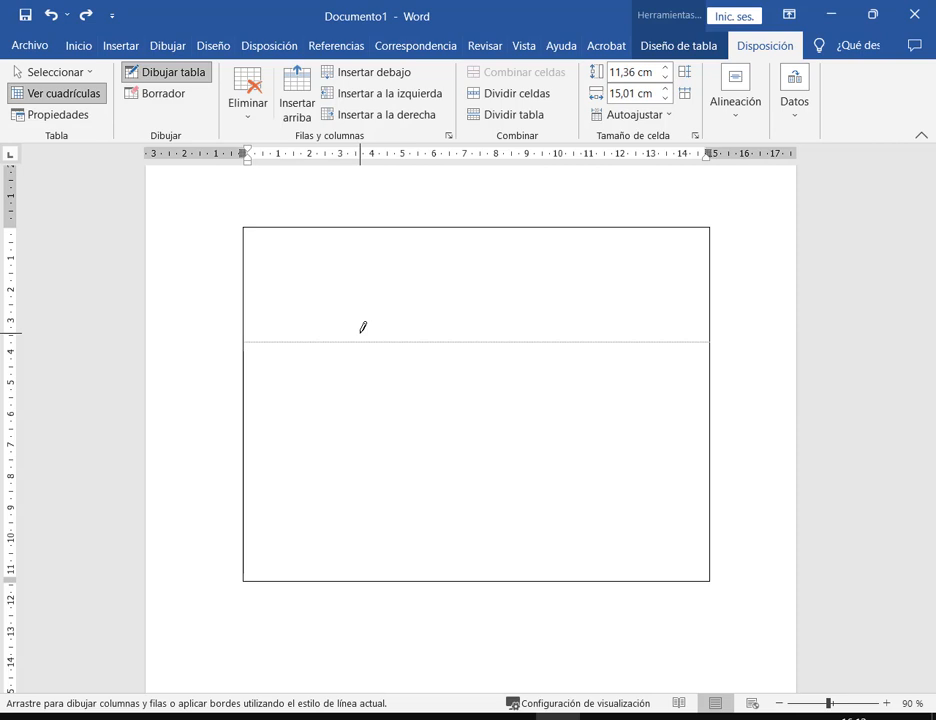
left_click_drag(363, 327, 360, 328)
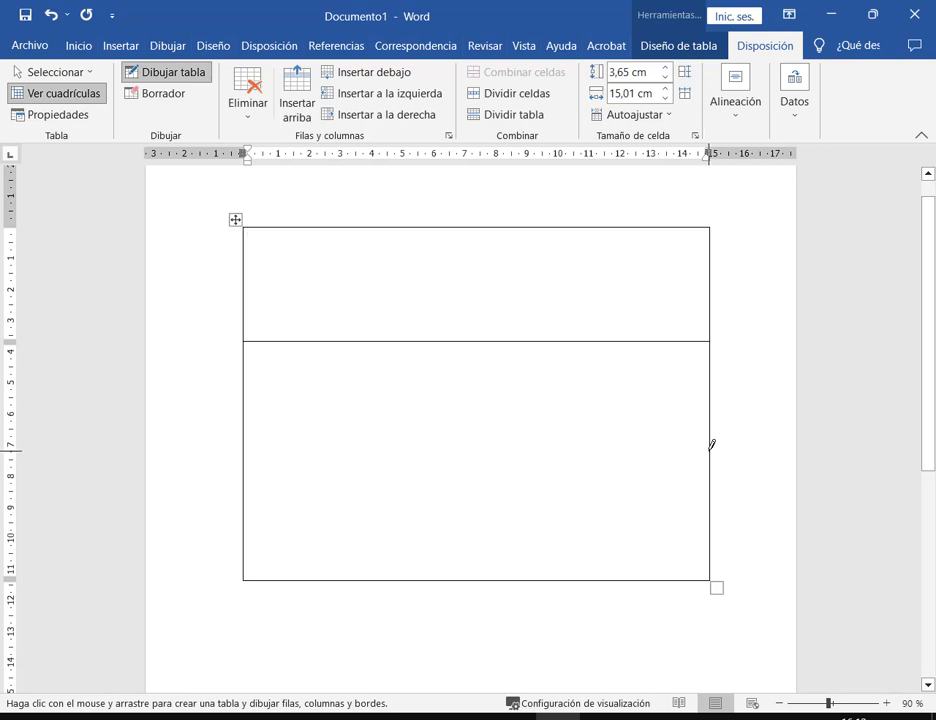
left_click_drag(711, 446, 602, 452)
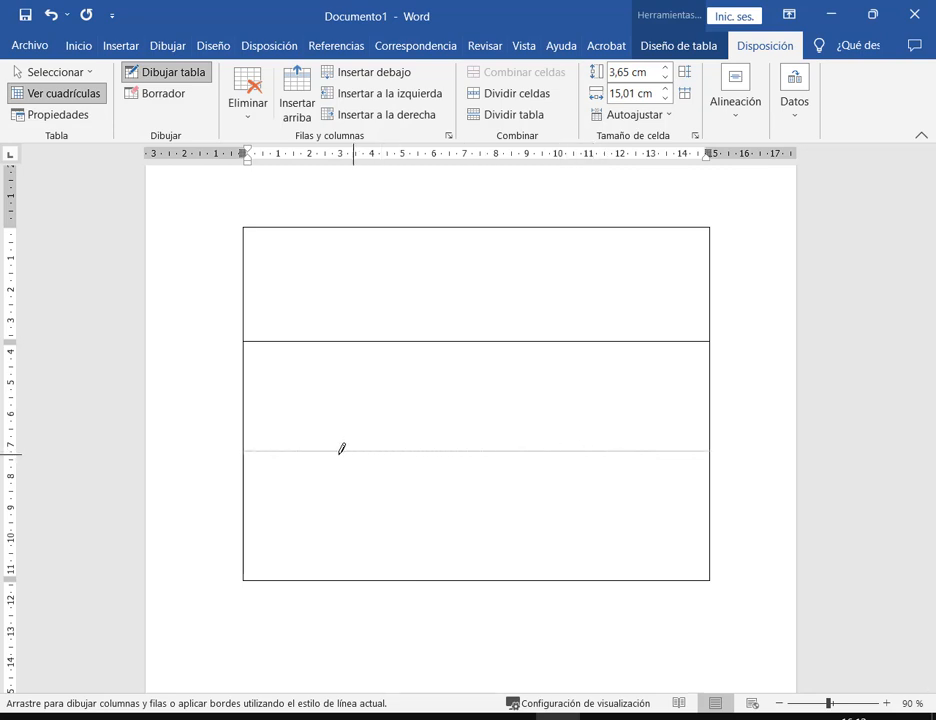
mouse_move(708, 451)
left_mouse_down()
mouse_move(675, 485)
mouse_move(595, 443)
left_mouse_up()
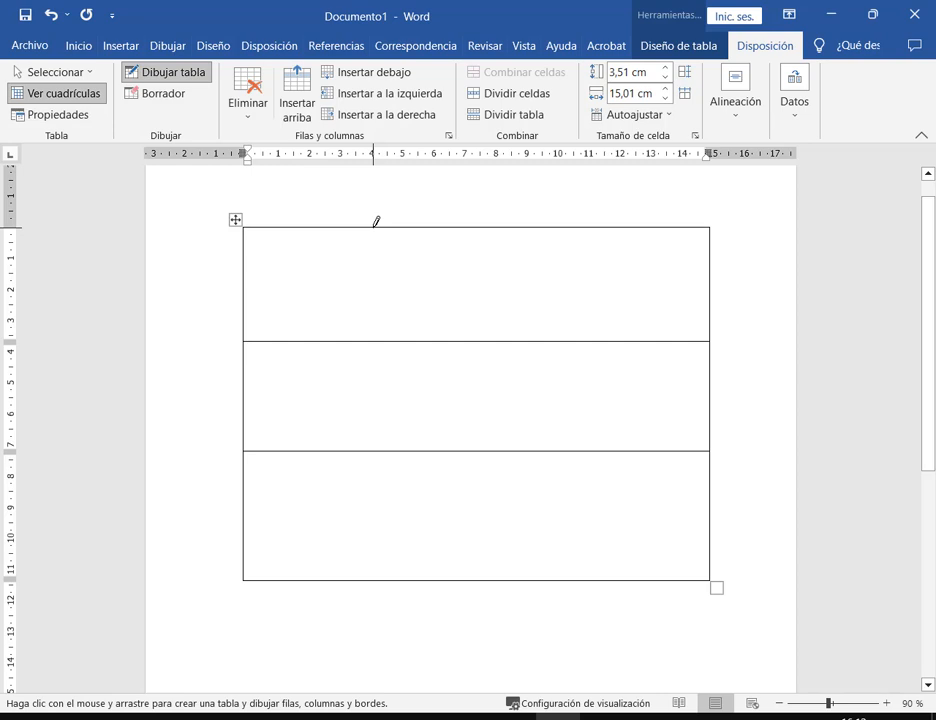
Draw a vertical line in the first row about 4 cm from the left border, and try a second one beyond it.
left_click_drag(374, 226, 370, 303)
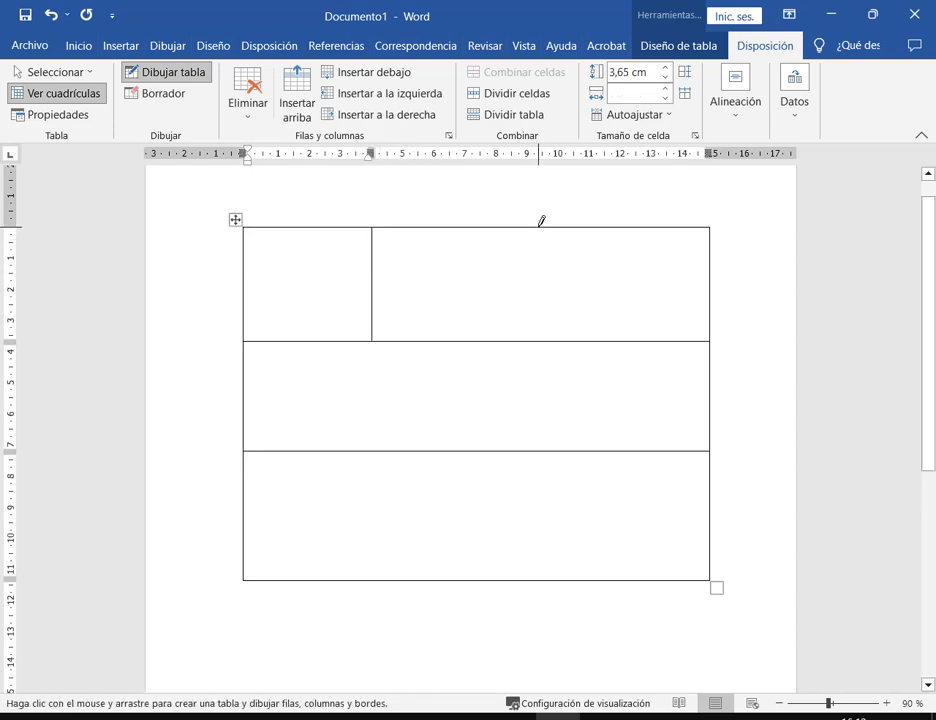
left_click_drag(540, 226, 541, 285)
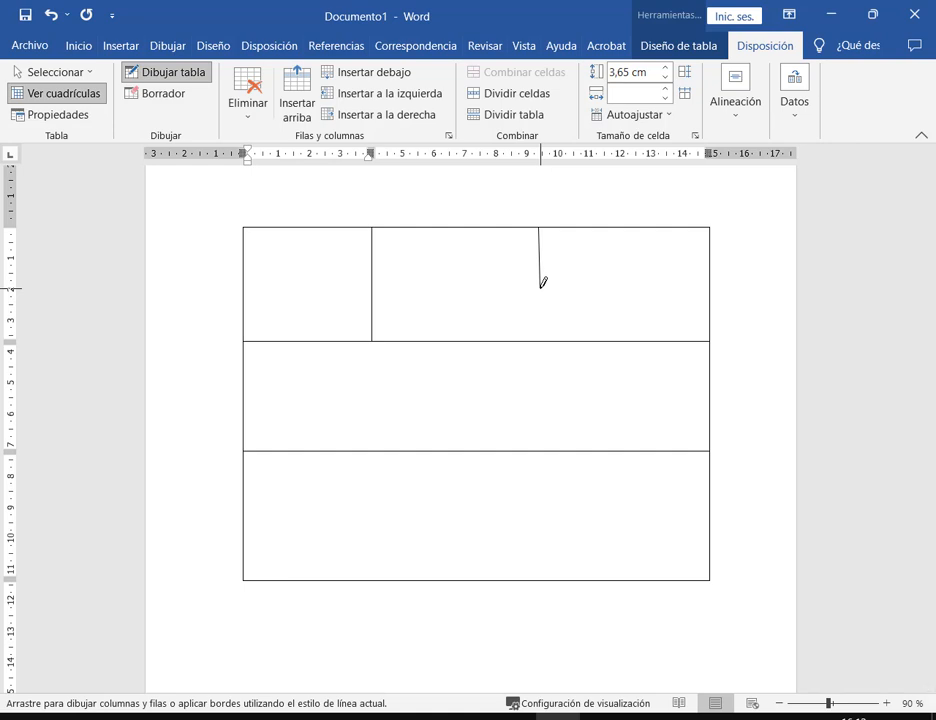
left_click_drag(543, 283, 547, 230)
key("ctrl+shift+d")
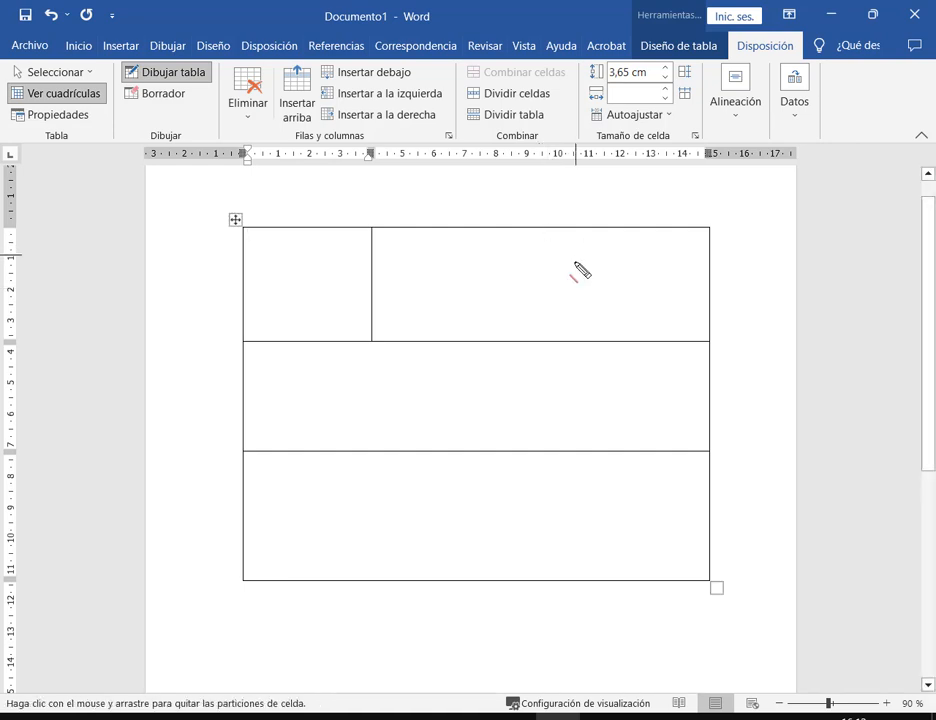
left_click_drag(762, 238, 696, 278)
mouse_move(773, 333)
left_mouse_down()
mouse_move(774, 345)
mouse_move(689, 382)
left_mouse_up()
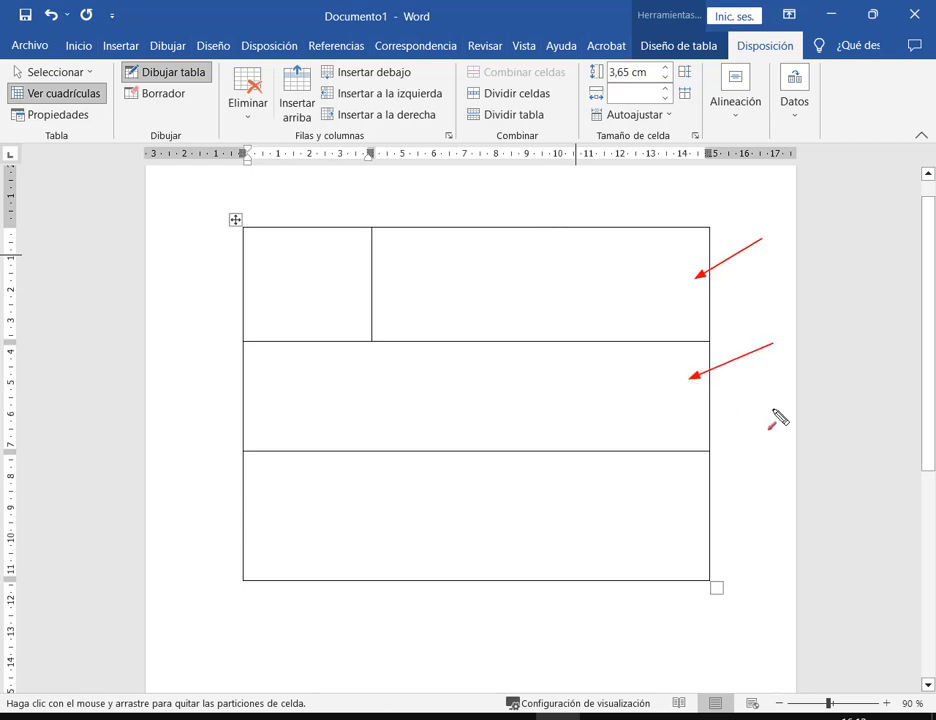
left_click_drag(802, 428, 689, 491)
key("Escape")
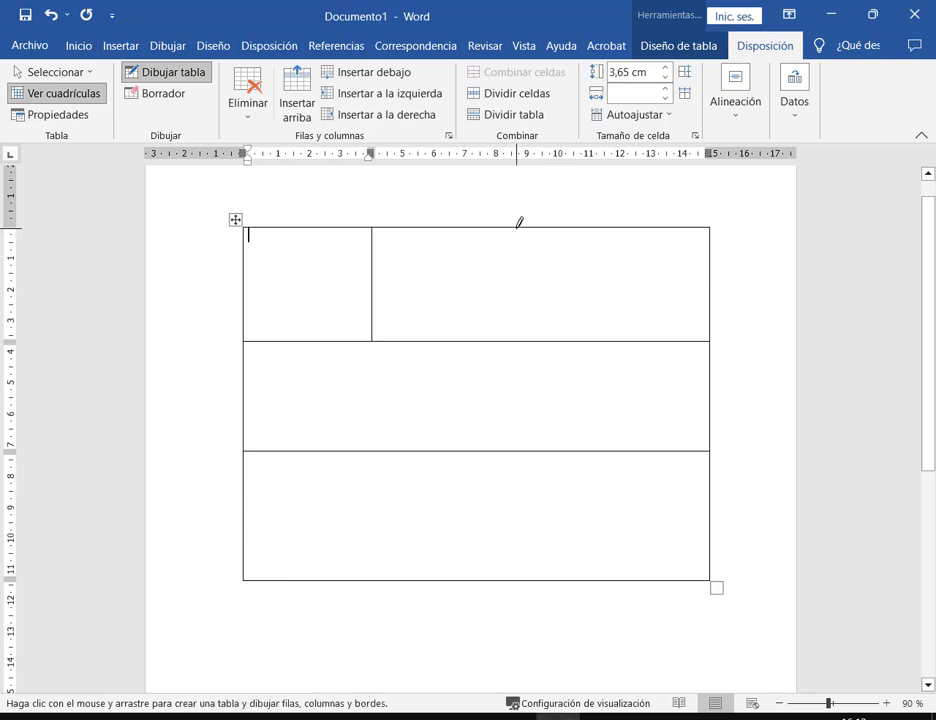
Draw a vertical line through all three rows about 8.75 cm from the left border, and subdivide the upper-right cell with two verticals and a horizontal.
left_click_drag(519, 222, 519, 374)
left_click_drag(520, 424, 521, 452)
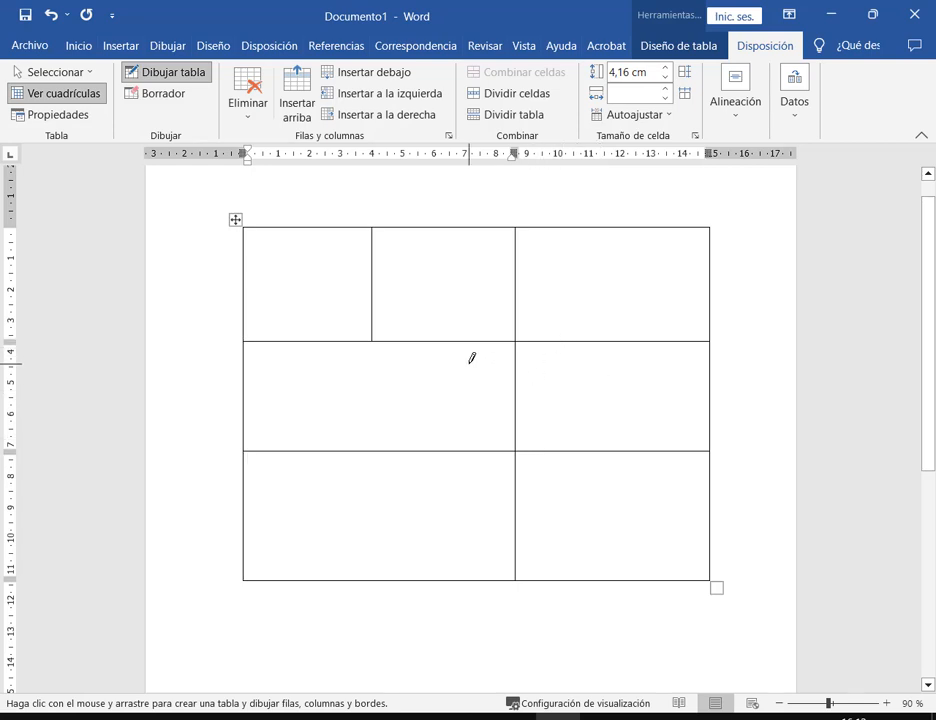
left_click_drag(571, 224, 568, 340)
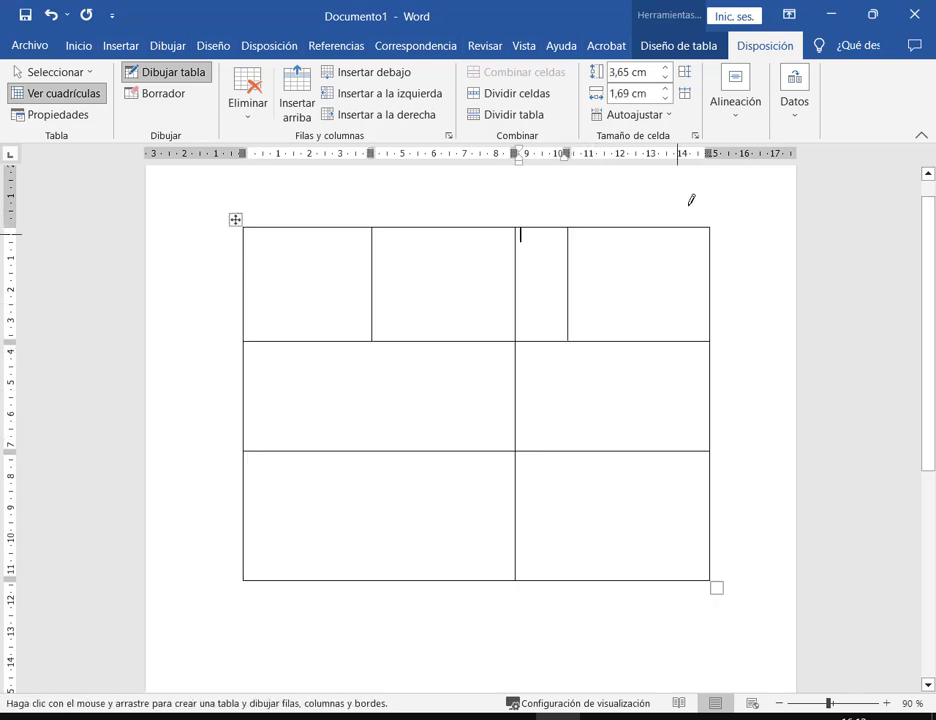
left_click_drag(654, 226, 651, 340)
left_click_drag(654, 281, 705, 282)
Draw three horizontal lines across the second cell of the first row to split it into four parts.
left_click_drag(375, 322, 515, 325)
left_click_drag(376, 292, 512, 295)
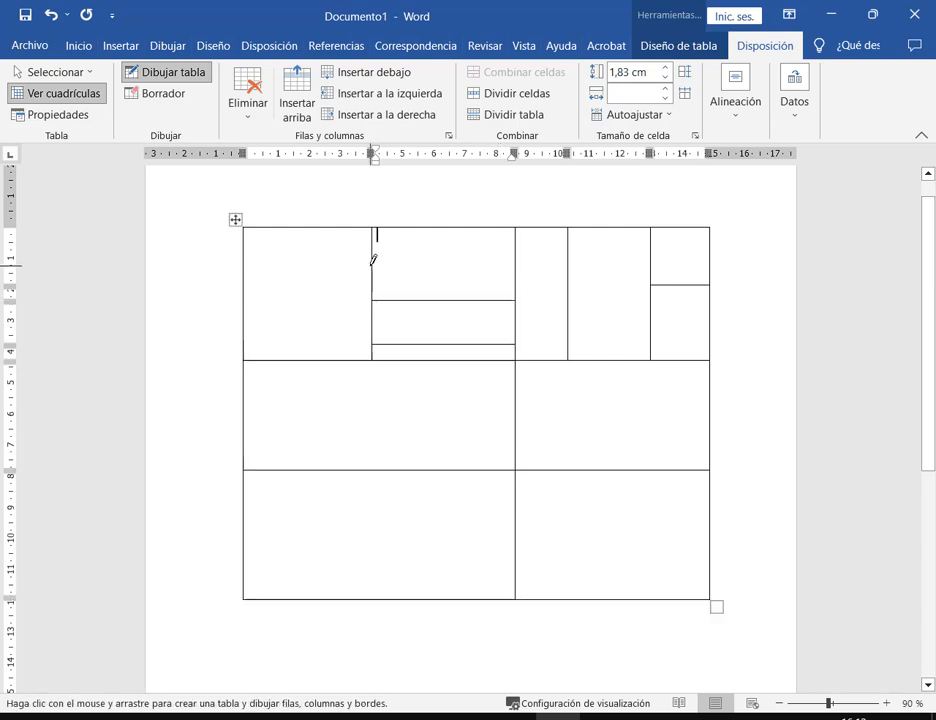
left_click_drag(375, 262, 514, 264)
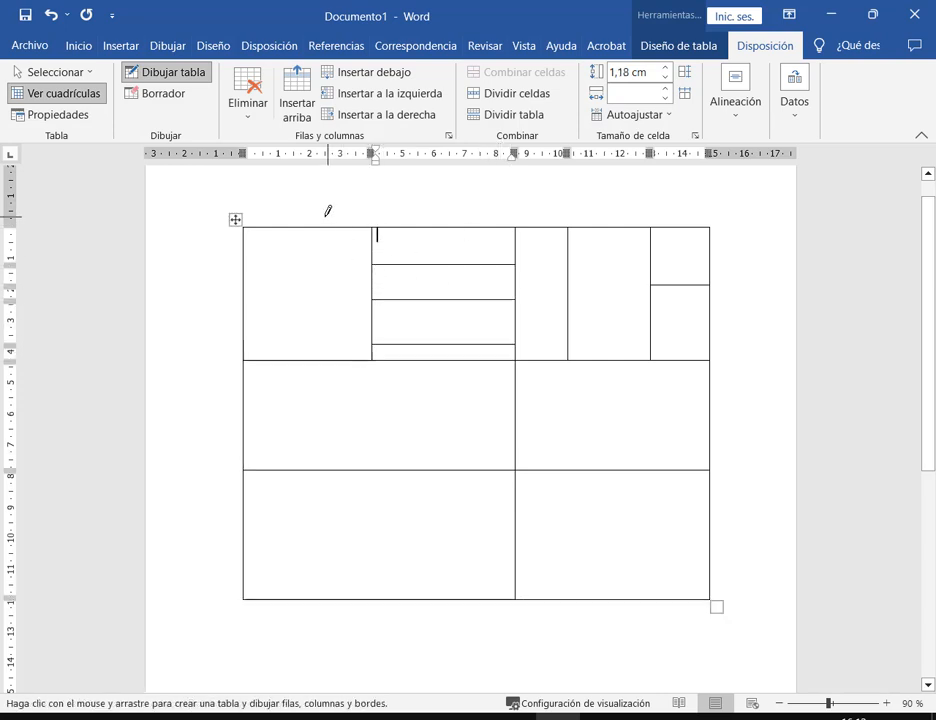
Split the first two rows' left cells with one vertical line, and halve the bottom-left and middle-right cells horizontally.
left_click_drag(316, 227, 316, 468)
left_click_drag(261, 539, 510, 540)
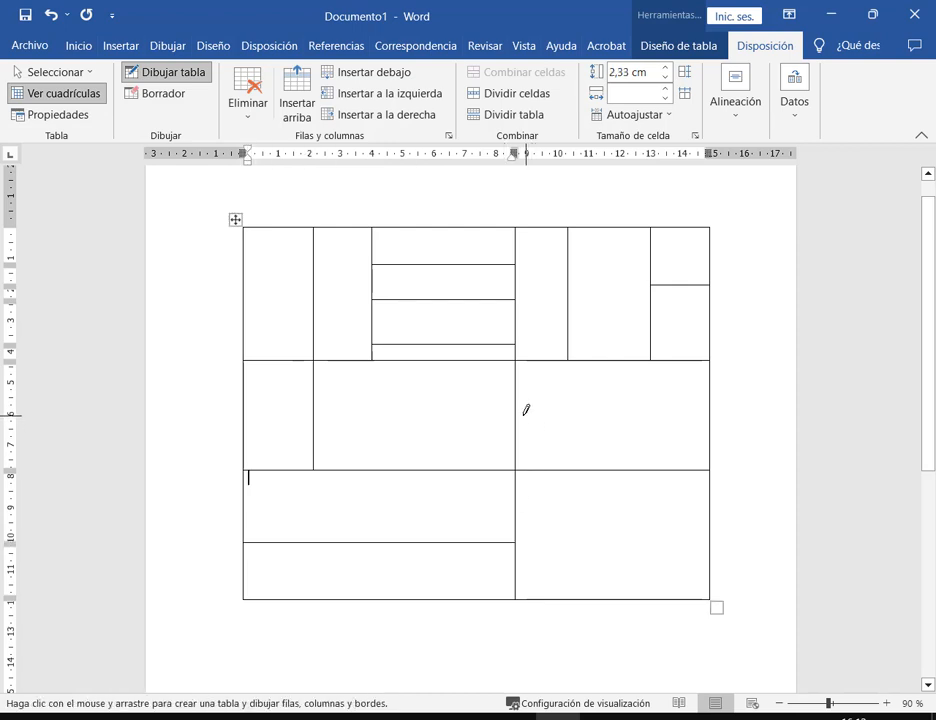
left_click_drag(520, 418, 705, 418)
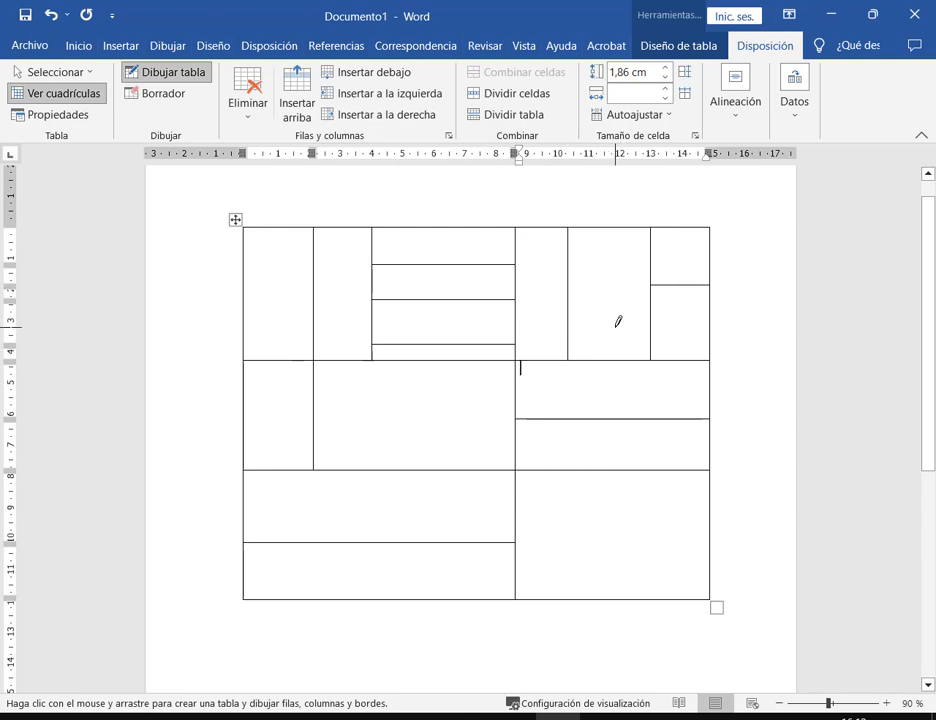
Erase the vertical line that splits the left cell of the second row.
key("shift")
left_click(160, 95)
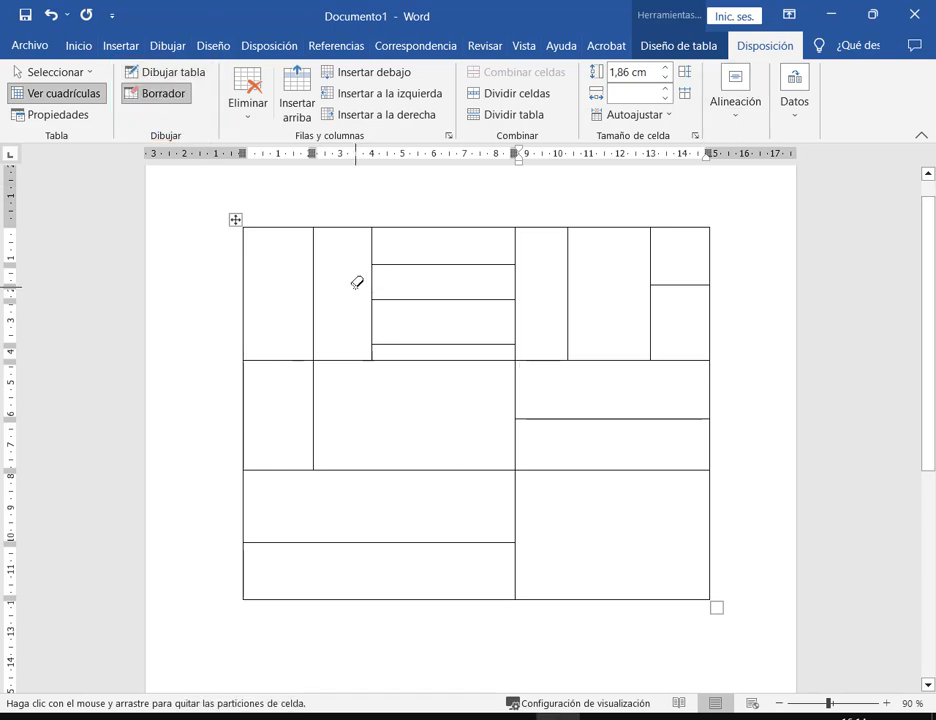
left_click(313, 404)
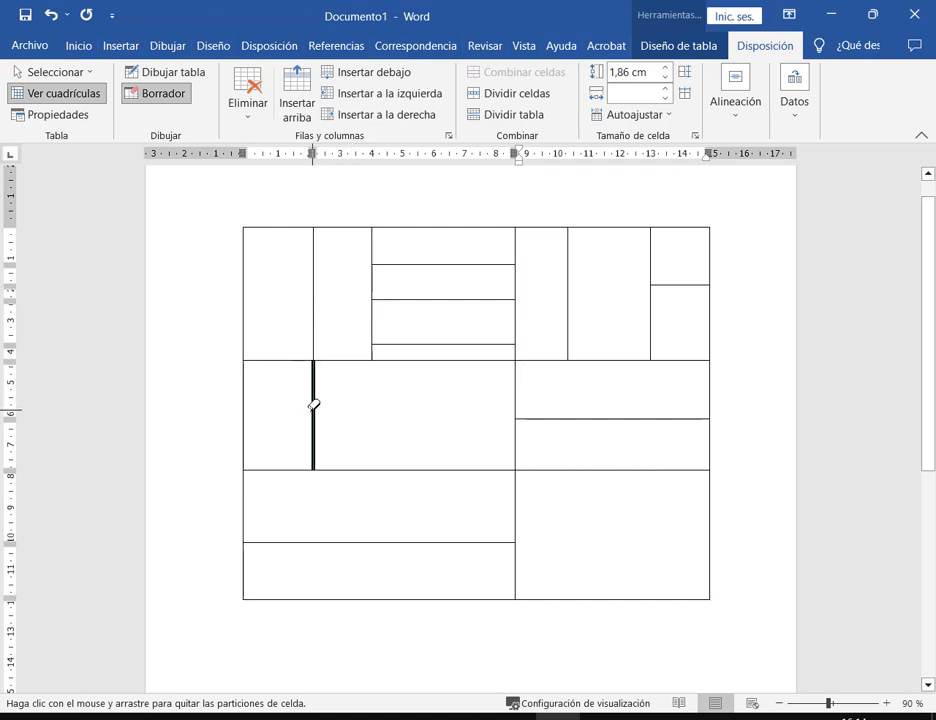
mouse_move(313, 404)
left_mouse_down()
mouse_move(349, 403)
mouse_move(263, 424)
left_mouse_up()
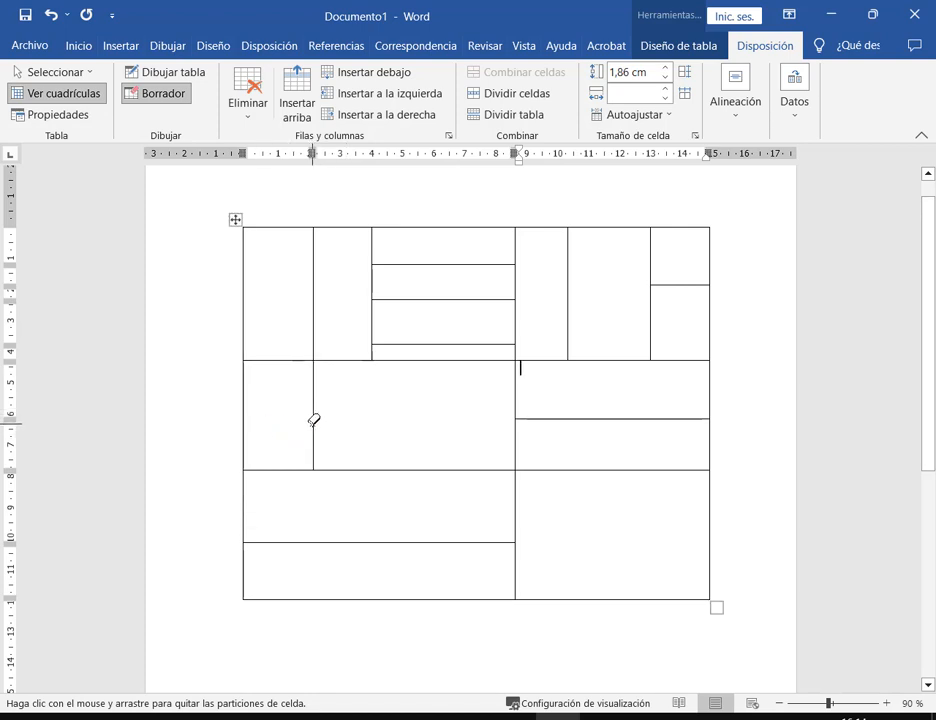
mouse_move(313, 420)
left_mouse_down()
mouse_move(321, 425)
mouse_move(292, 422)
mouse_move(309, 418)
mouse_move(313, 428)
mouse_move(255, 455)
mouse_move(274, 437)
mouse_move(357, 457)
mouse_move(398, 450)
mouse_move(391, 457)
left_mouse_up()
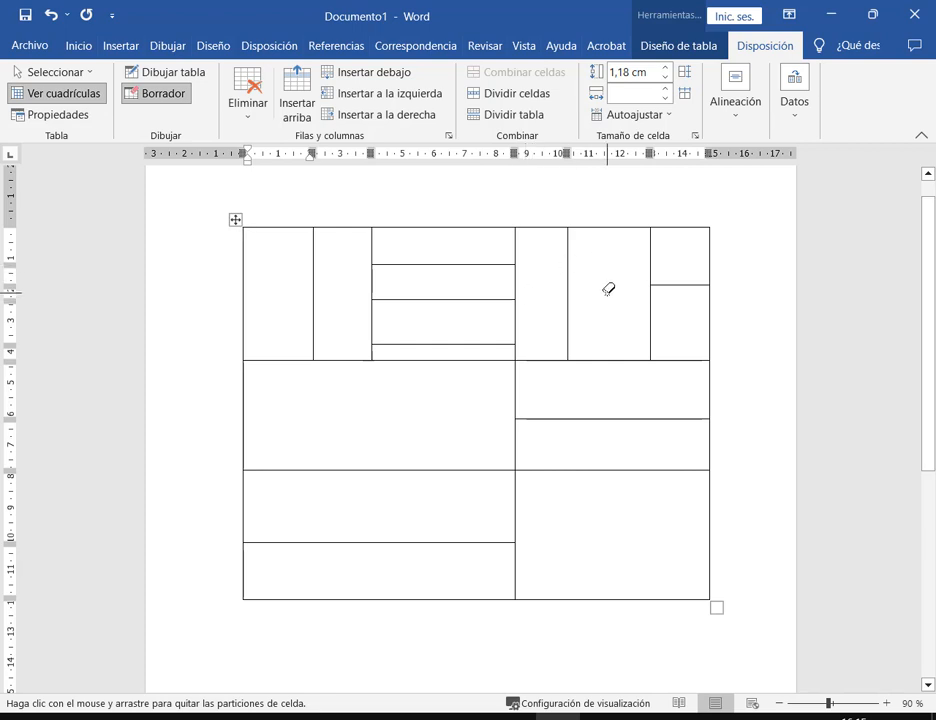
key("Escape")
left_click_drag(568, 210, 550, 283)
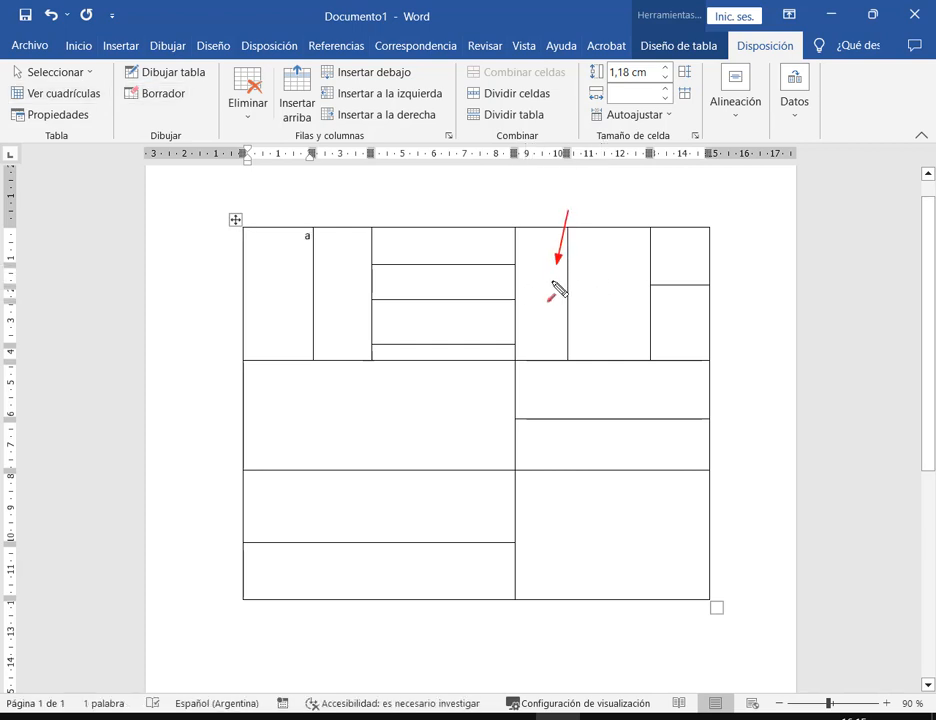
left_click_drag(602, 203, 602, 297)
key("Escape")
Erase the inner lines of the first row's left and right blocks and the horizontal line in the middle-right cell.
left_click(157, 93)
mouse_move(548, 265)
left_mouse_down()
mouse_move(560, 278)
mouse_move(558, 320)
mouse_move(531, 283)
mouse_move(544, 268)
mouse_move(562, 299)
mouse_move(626, 303)
mouse_move(654, 318)
mouse_move(652, 270)
mouse_move(667, 277)
mouse_move(667, 298)
mouse_move(654, 292)
mouse_move(687, 305)
mouse_move(689, 322)
mouse_move(688, 314)
left_mouse_up()
left_click_drag(411, 248, 436, 347)
left_click_drag(550, 400, 579, 436)
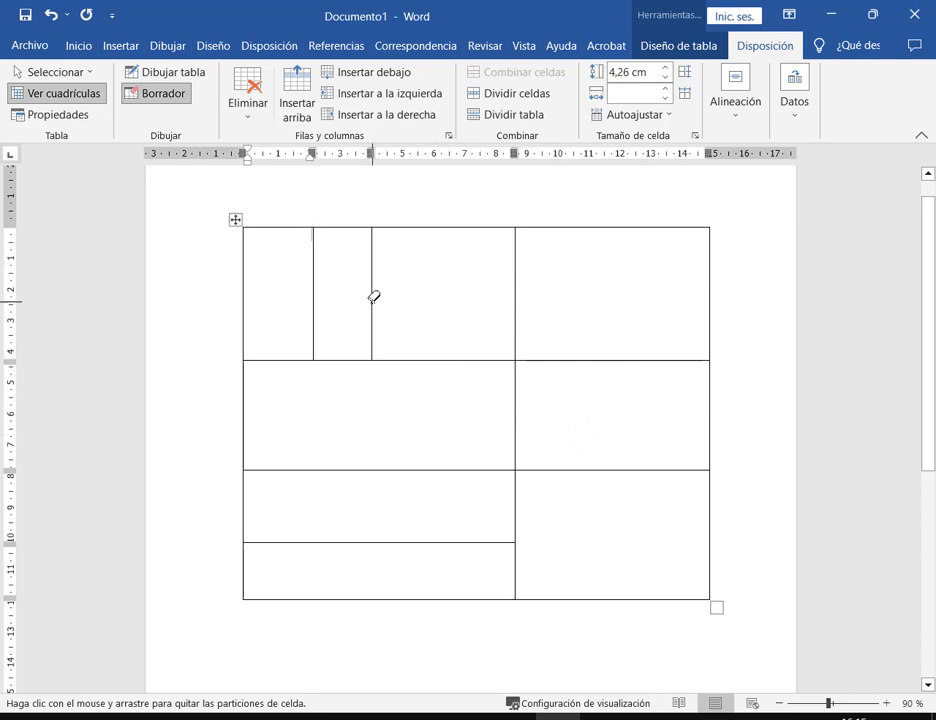
mouse_move(412, 303)
left_mouse_down()
mouse_move(363, 322)
mouse_move(391, 347)
left_mouse_up()
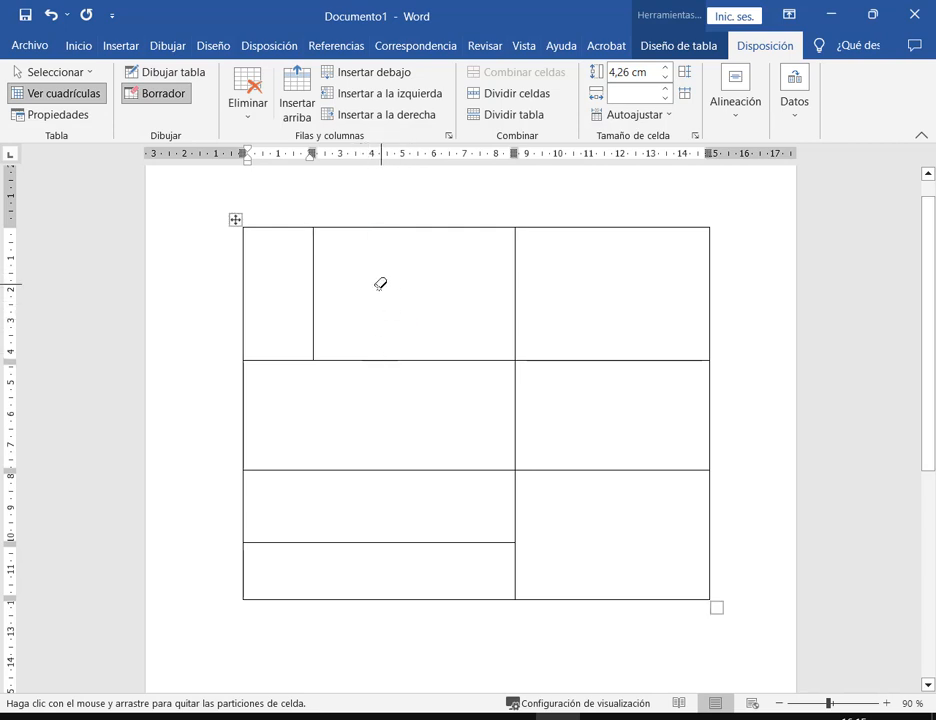
left_click_drag(378, 286, 300, 310)
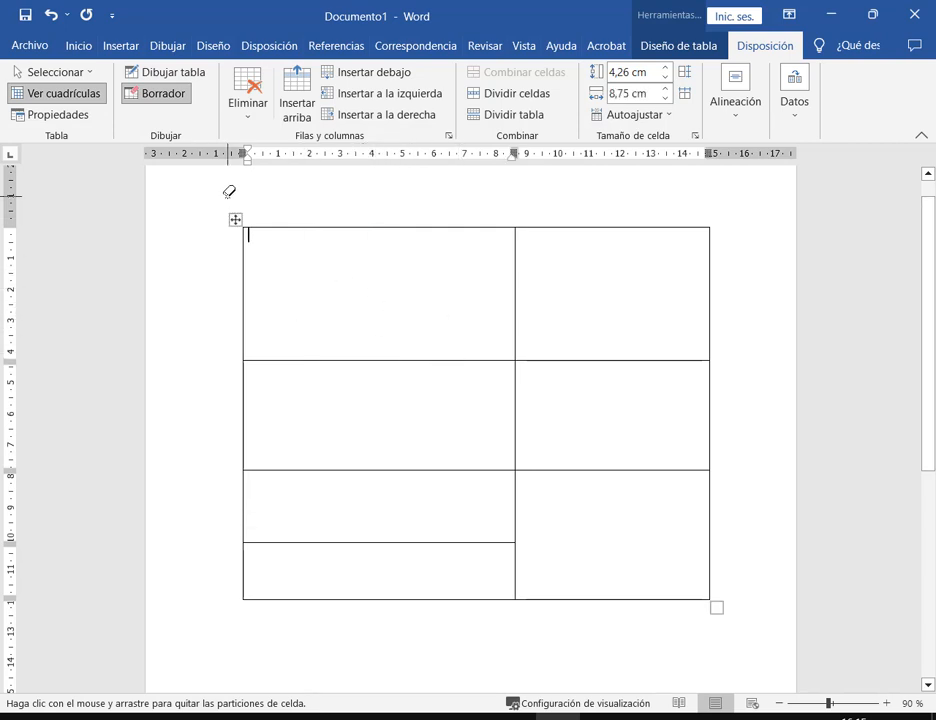
Erase the entire table and draw a new table frame about 15 cm wide and 11 cm high.
left_click_drag(225, 194, 767, 650)
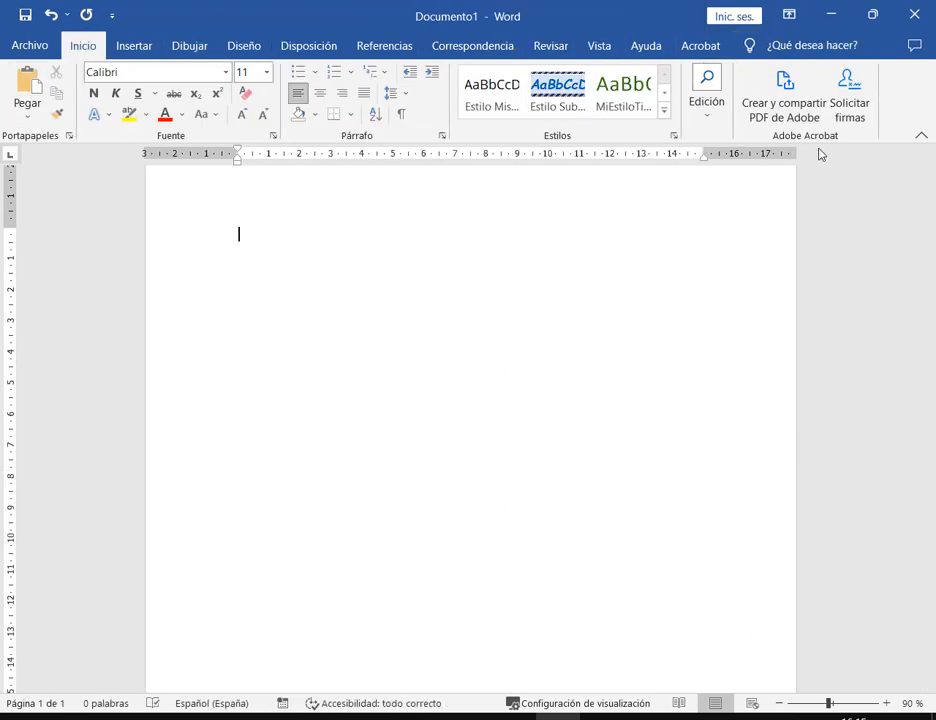
left_click(138, 47)
left_click(78, 95)
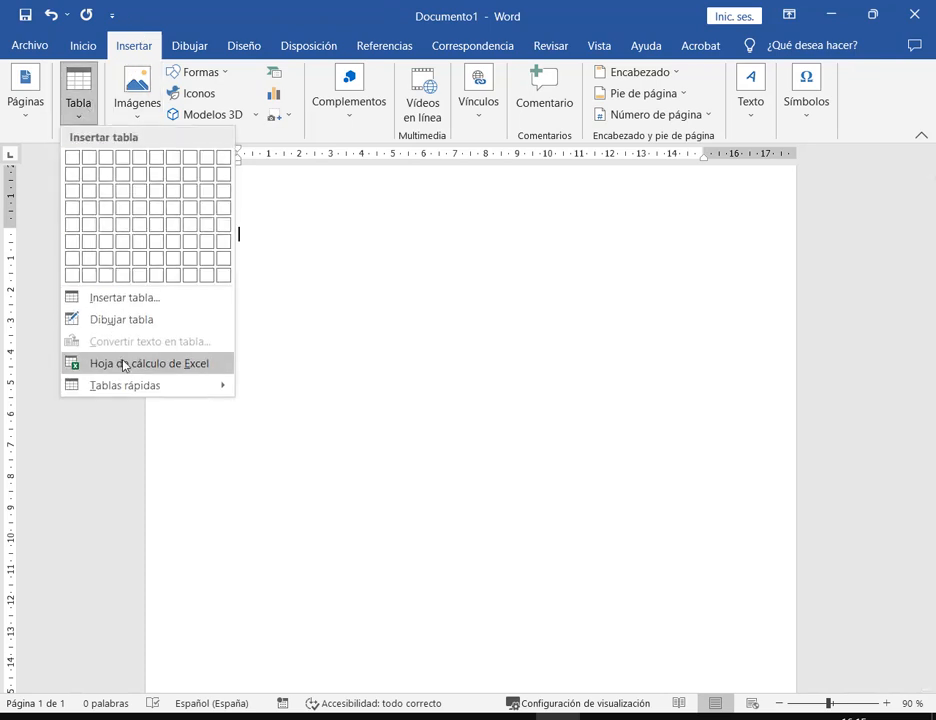
left_click(142, 320)
mouse_move(256, 231)
left_mouse_down()
mouse_move(705, 601)
mouse_move(723, 569)
left_mouse_up()
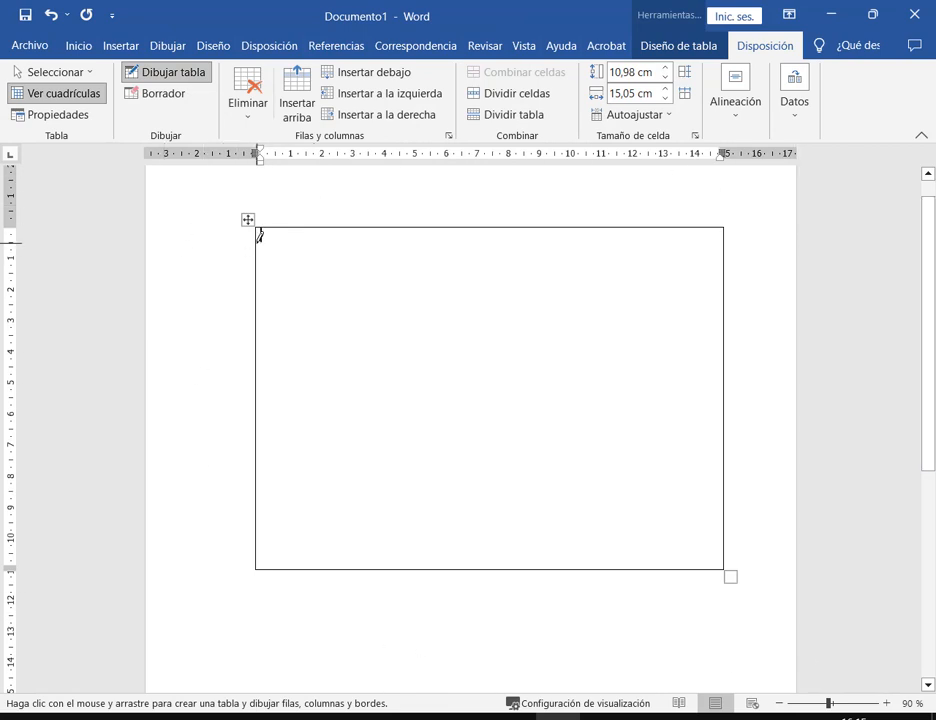
Draw a header row about 0.5 cm high, a full-height first column about 1.67 cm wide, and a vertical line below the header beside it.
left_click_drag(258, 240, 520, 241)
left_click_drag(306, 224, 307, 530)
left_click_drag(401, 233, 397, 520)
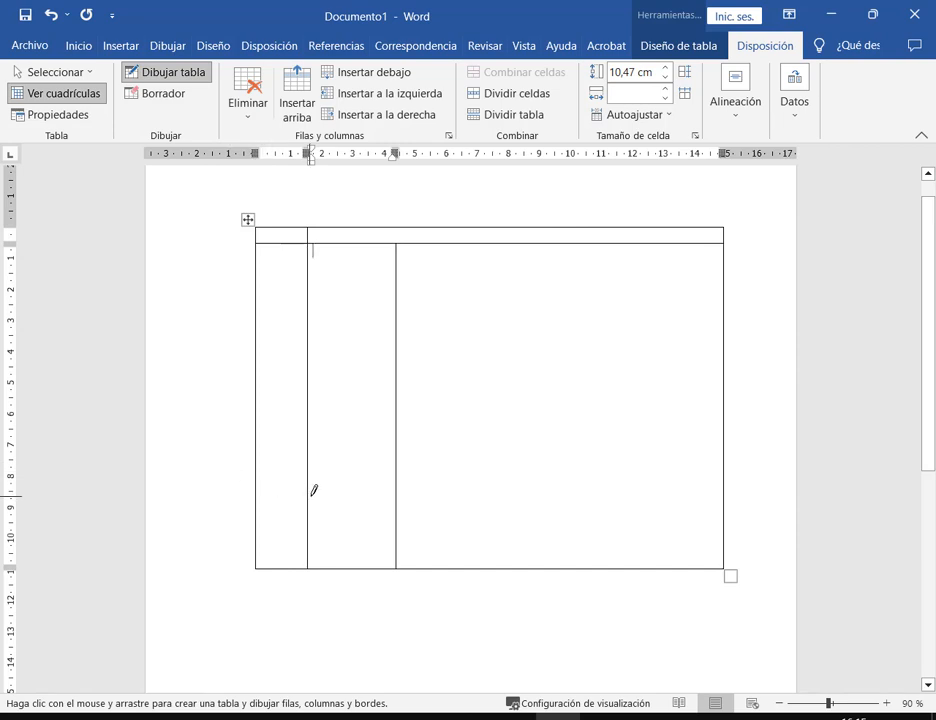
Draw a bottom row about 2.33 cm high beside the first column, divide it with a vertical line, and add two verticals through the header and body.
left_click_drag(311, 496, 728, 501)
left_click_drag(643, 543, 643, 572)
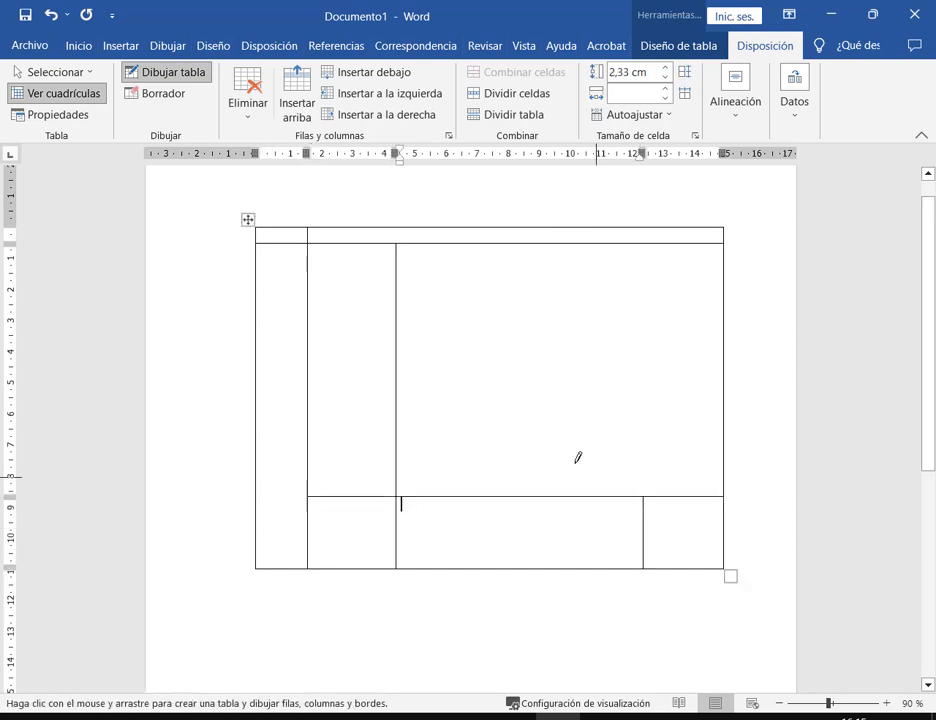
left_click_drag(519, 490, 515, 230)
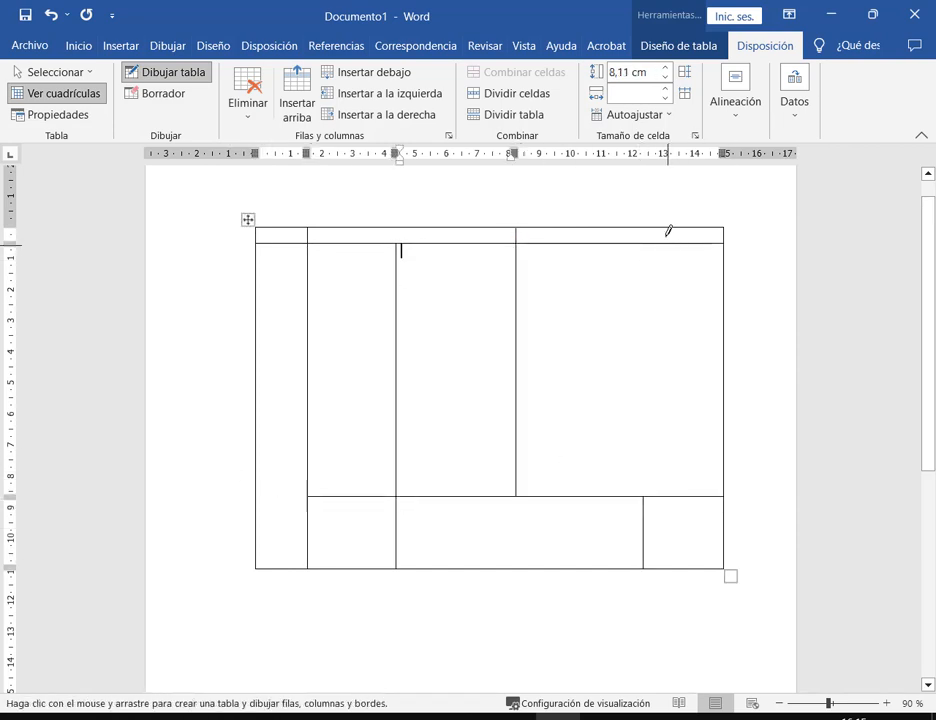
left_click_drag(662, 229, 664, 496)
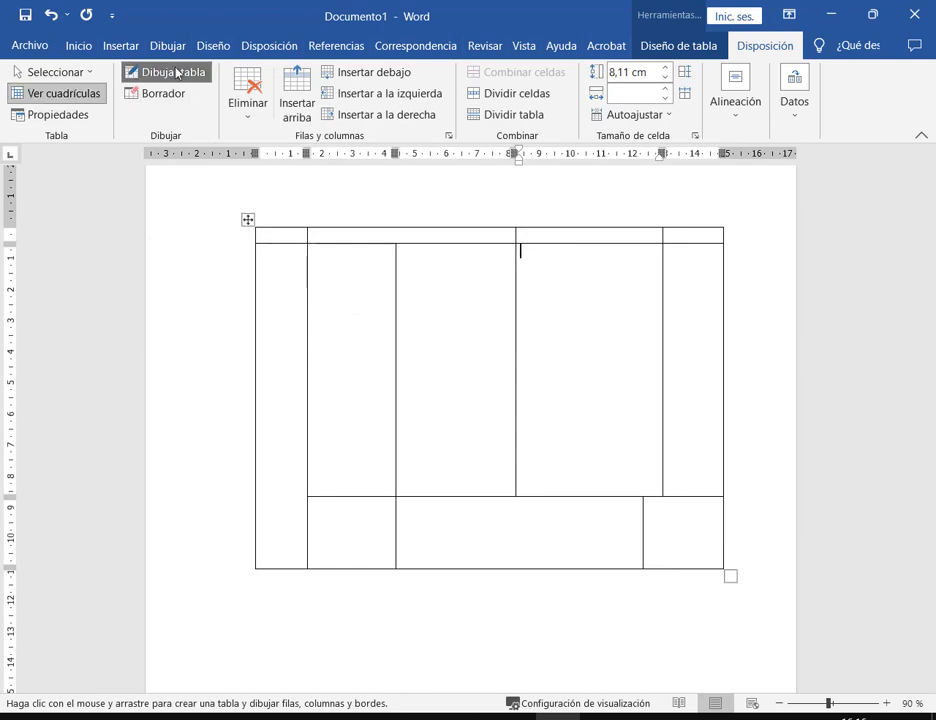
Erase the two vertical lines in the bottom row so that it forms one cell beside the first column.
left_click(160, 95)
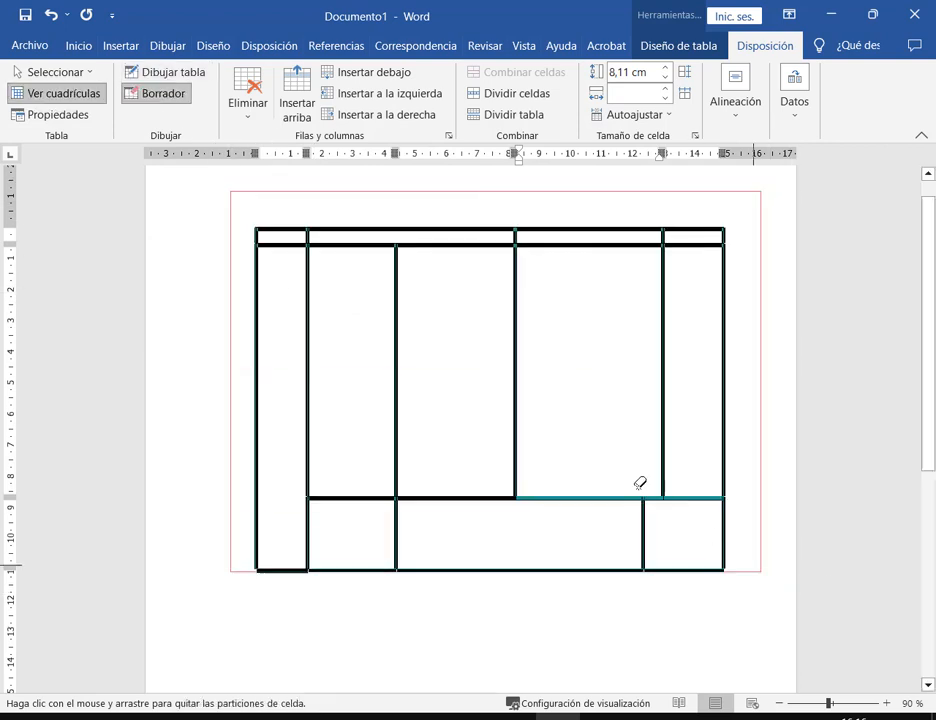
mouse_move(638, 485)
left_mouse_down()
mouse_move(255, 234)
mouse_move(254, 204)
left_mouse_up()
mouse_move(380, 430)
left_mouse_down()
mouse_move(677, 437)
mouse_move(340, 403)
mouse_move(348, 412)
left_mouse_up()
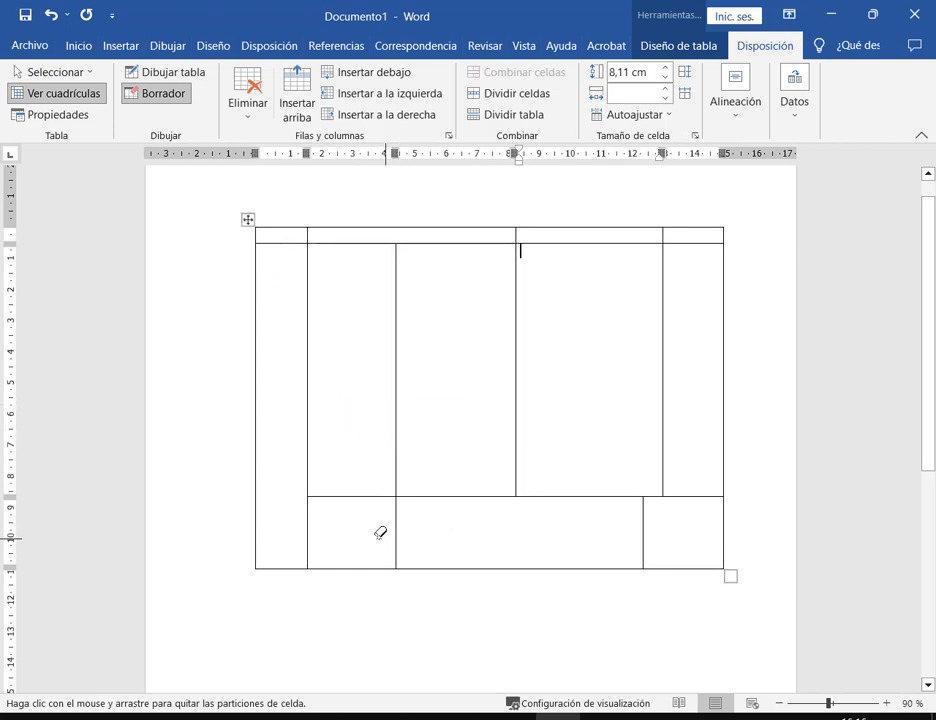
left_click_drag(380, 533, 686, 540)
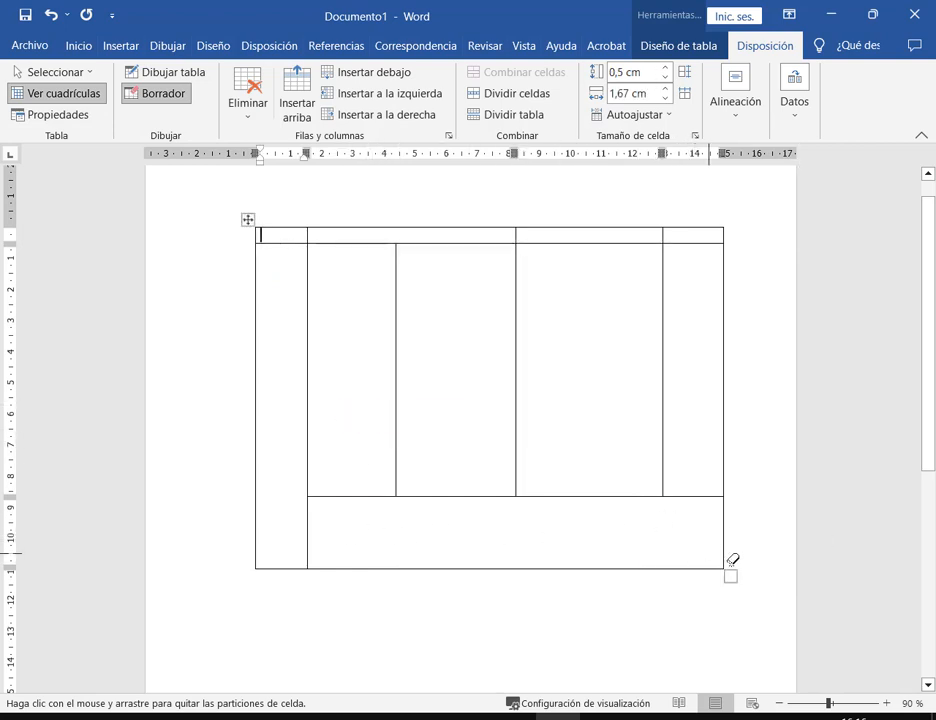
Erase the three vertical lines in the header row to form one cell, and move the cursor through the table cells.
mouse_move(689, 233)
left_mouse_down()
mouse_move(233, 223)
mouse_move(318, 233)
left_mouse_up()
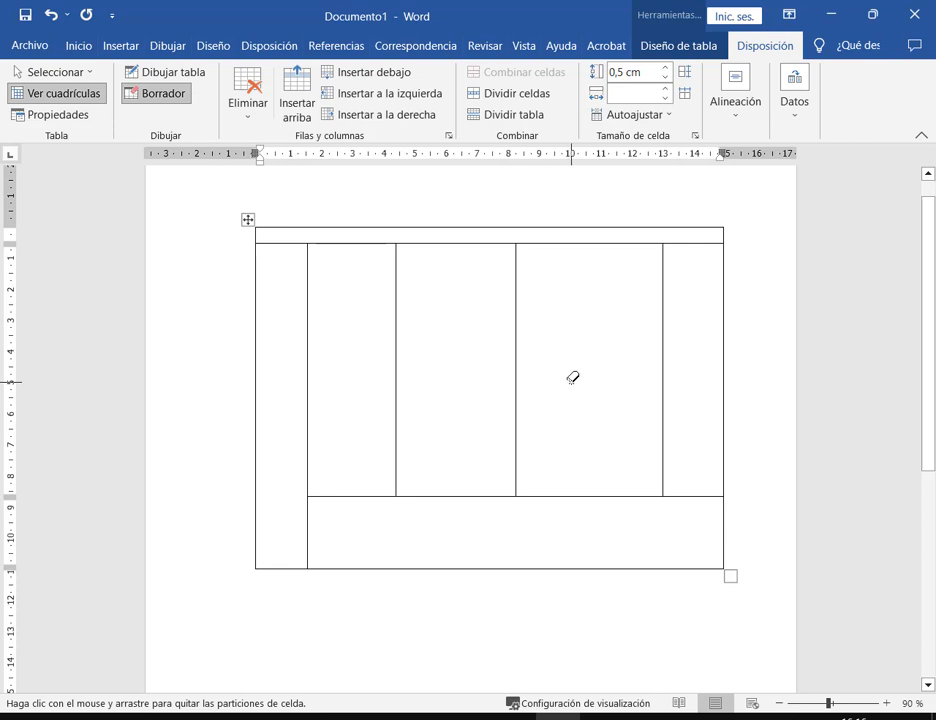
key("Escape")
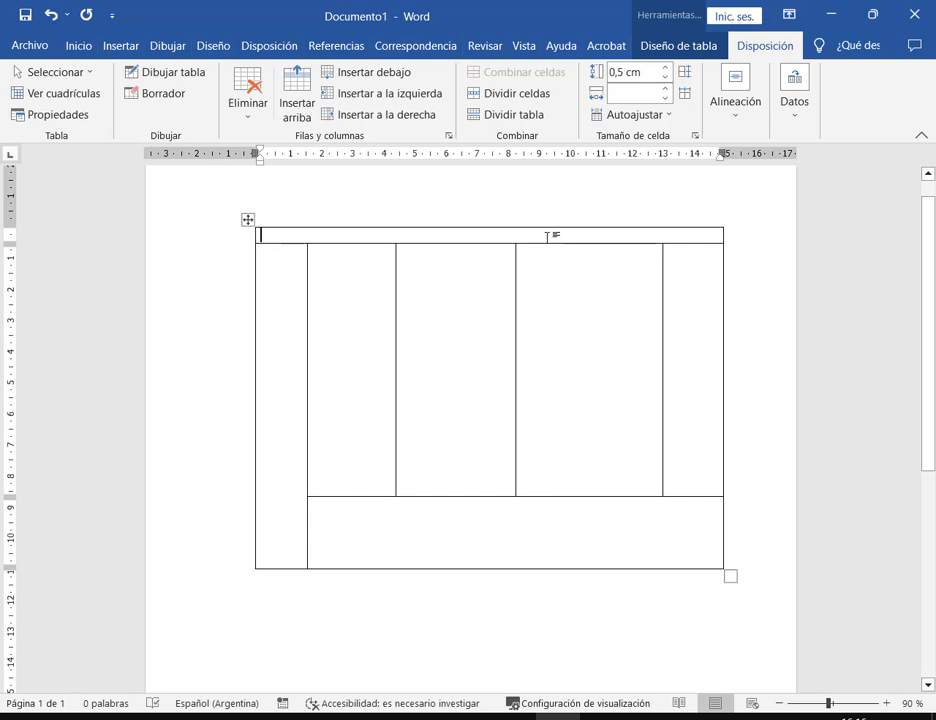
key("Tab")
key("Tab")
key("Tab")
key("Tab")
key("Tab")
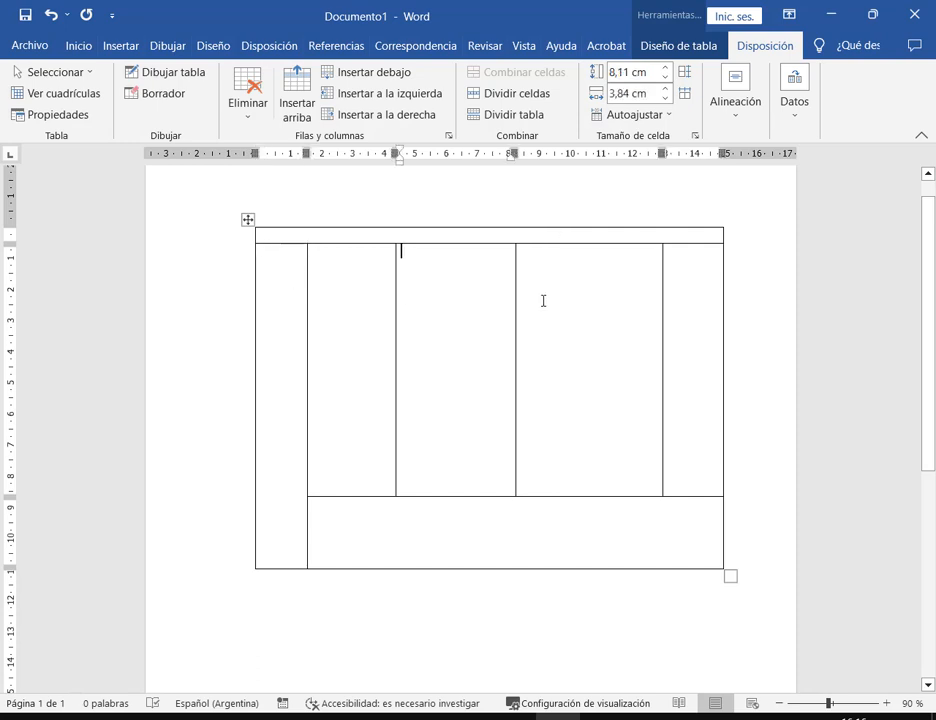
Enter the test text "asd" in the wide bottom cell and delete it again.
left_click(432, 545)
type("asd")
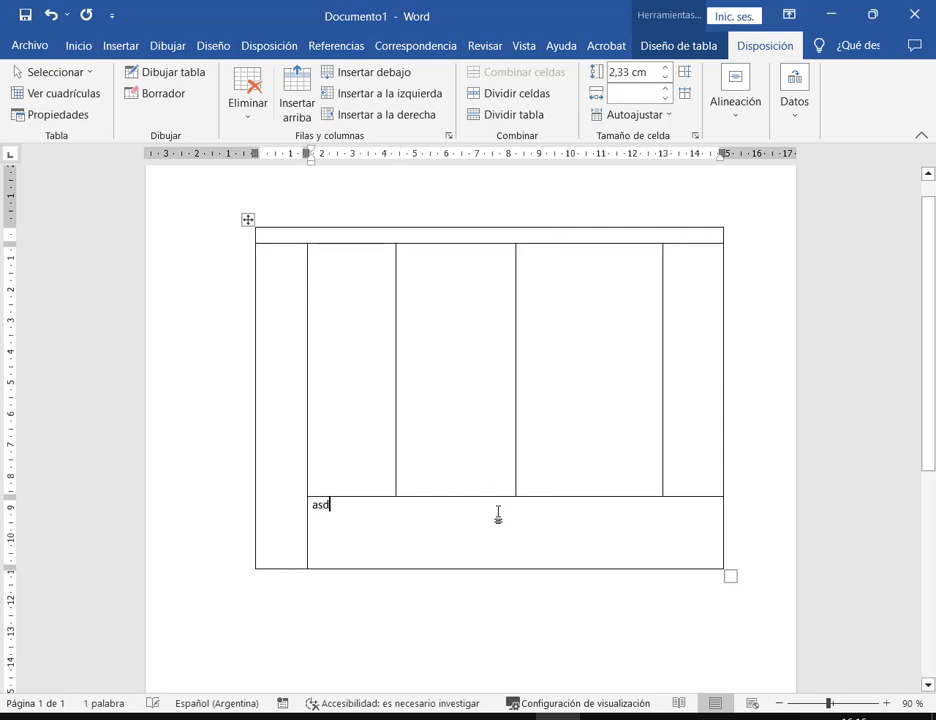
key("BackSpace")
key("BackSpace")
key("BackSpace")
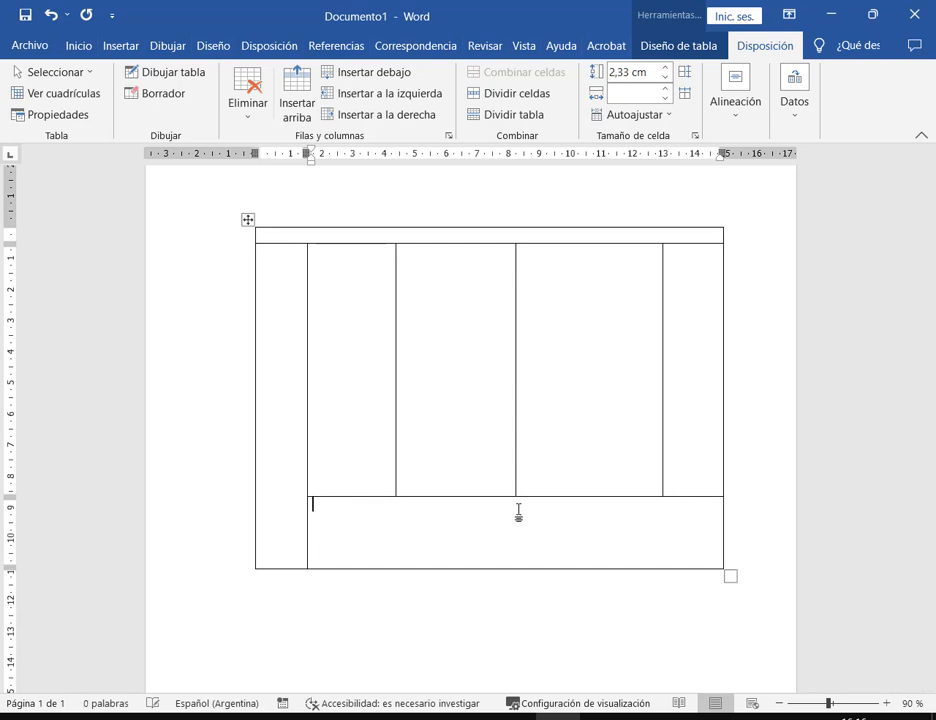
Switch to the Google Meet tab in Chrome, read the call messages, and return to Word.
mouse_move(224, 709)
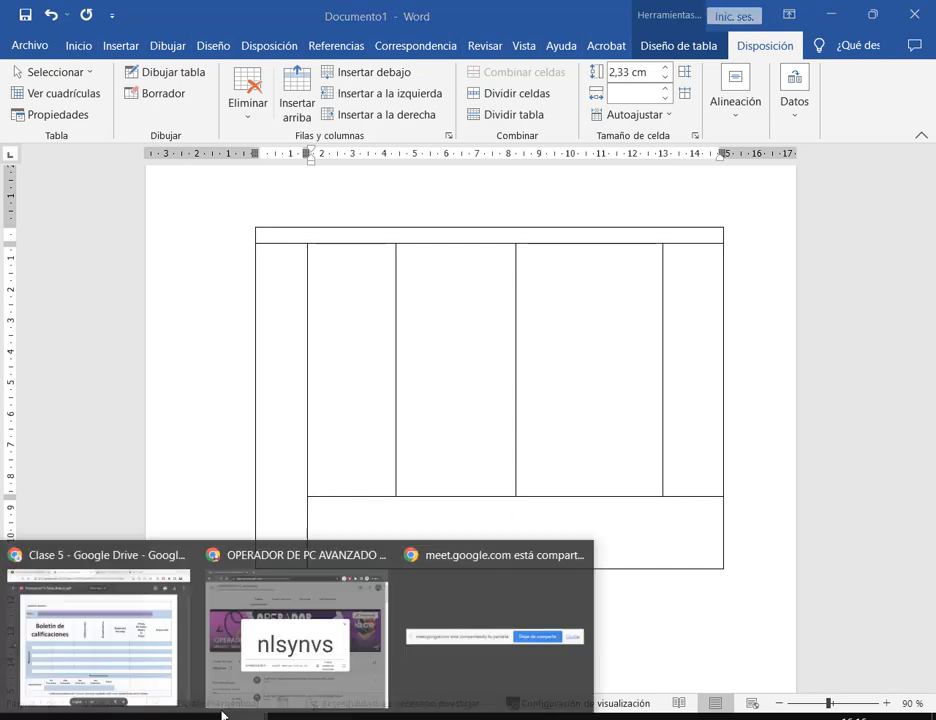
left_click(104, 620)
key("ctrl+Tab")
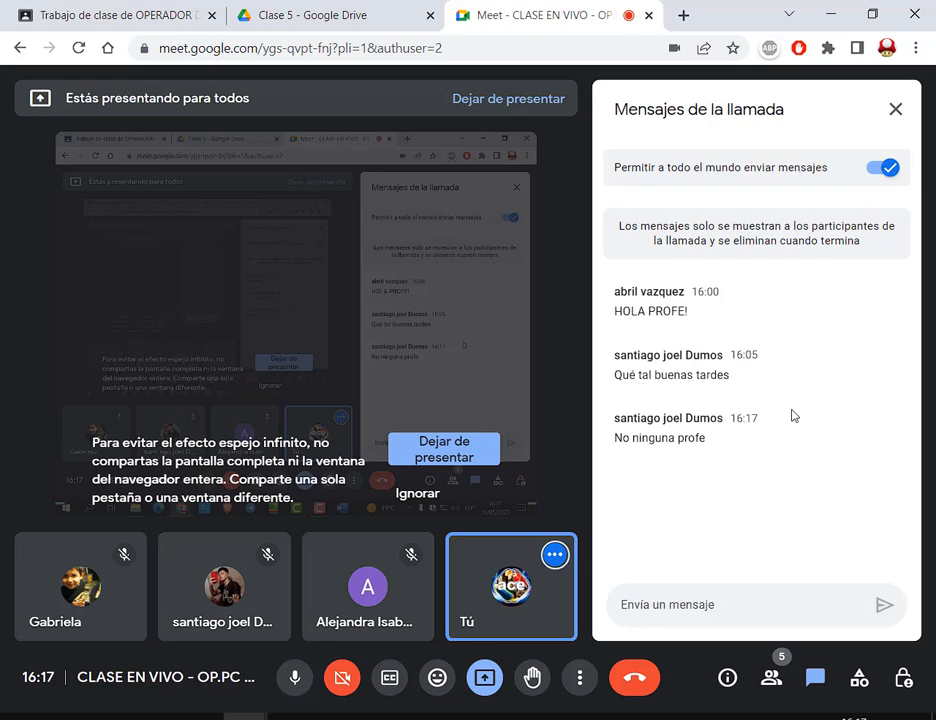
left_click(558, 717)
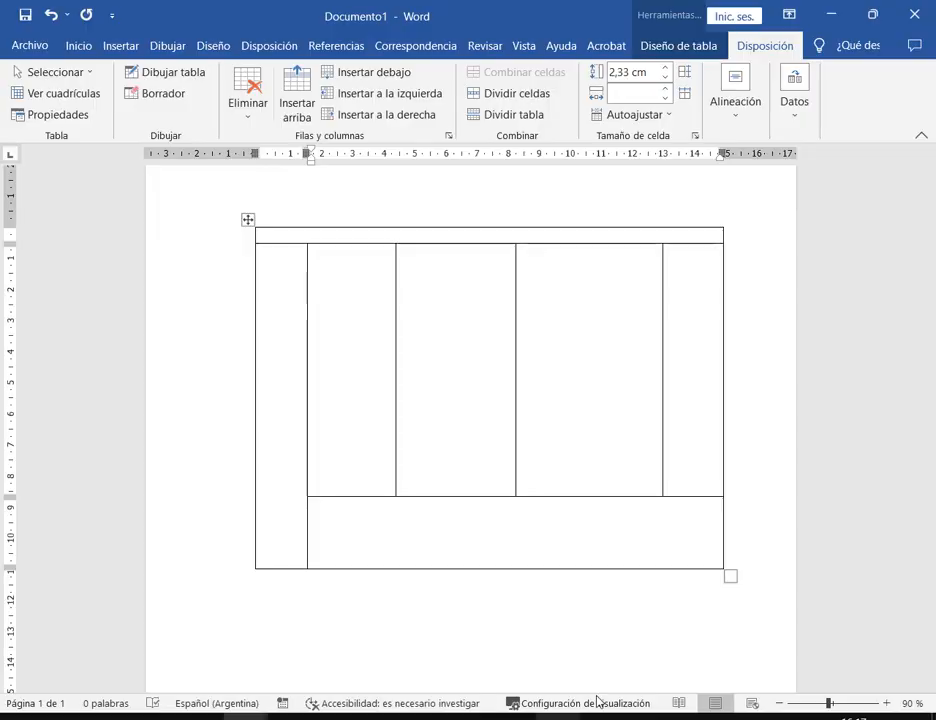
Erase the entire practice table to leave a blank page.
left_click(163, 94)
left_click_drag(224, 209, 775, 642)
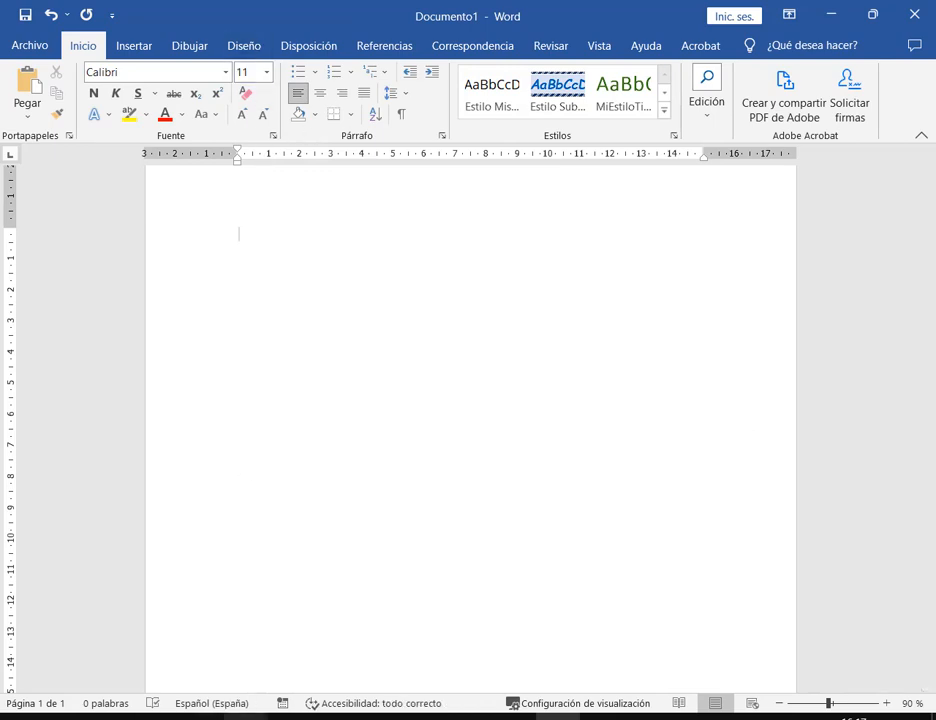
Switch to the Clase 5 Google Drive tab in Chrome and download Practica Nº 9-Tabla Boletin.pdf.
mouse_move(255, 716)
left_click(188, 654)
left_click(280, 12)
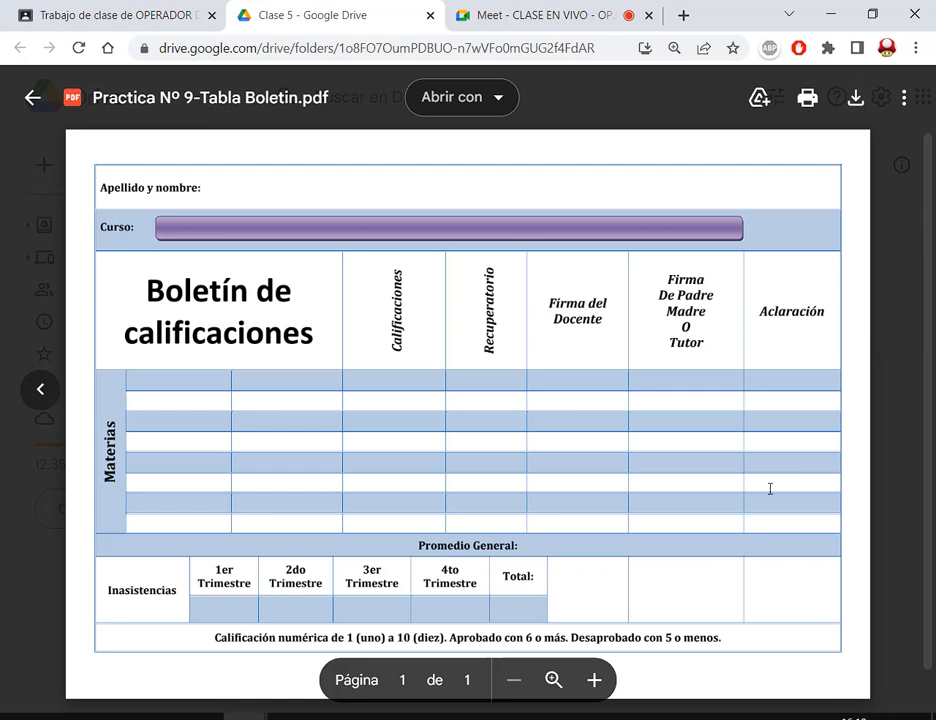
left_click(855, 97)
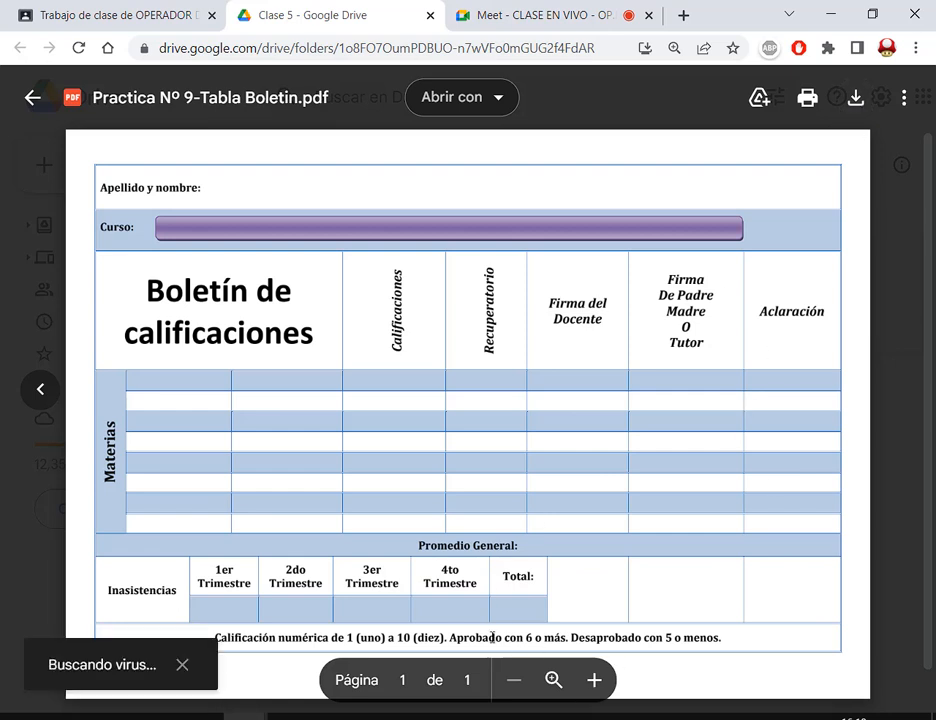
Switch to File Explorer, check the Descargas folder, and open Practica Nº 9-Tabla Boletin.pdf from the desktop folder WORD > Miercoles.
left_click(157, 717)
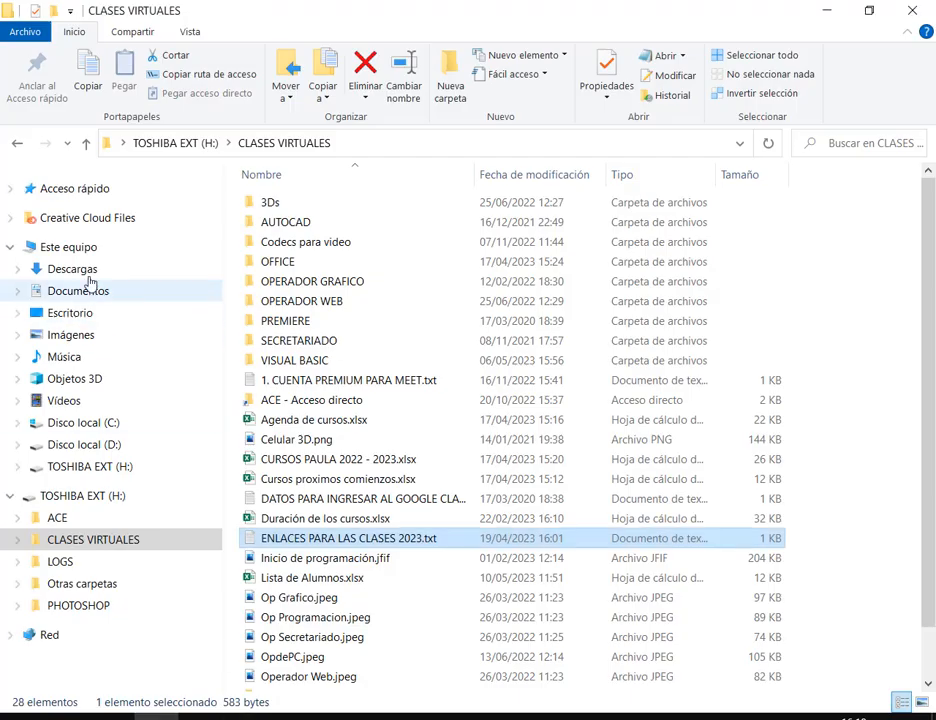
left_click(76, 279)
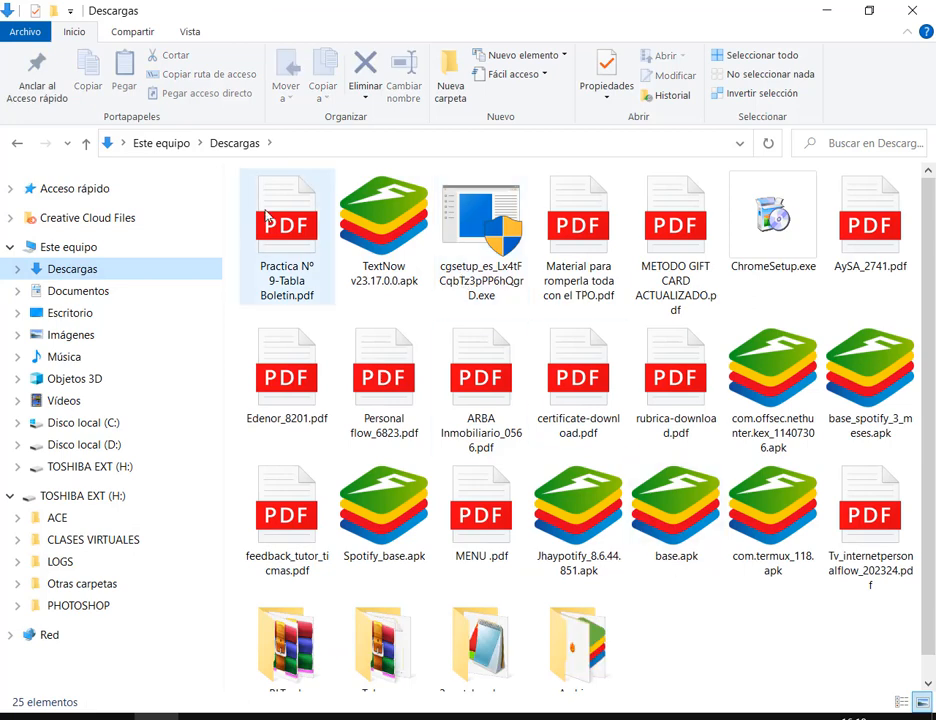
left_click(66, 312)
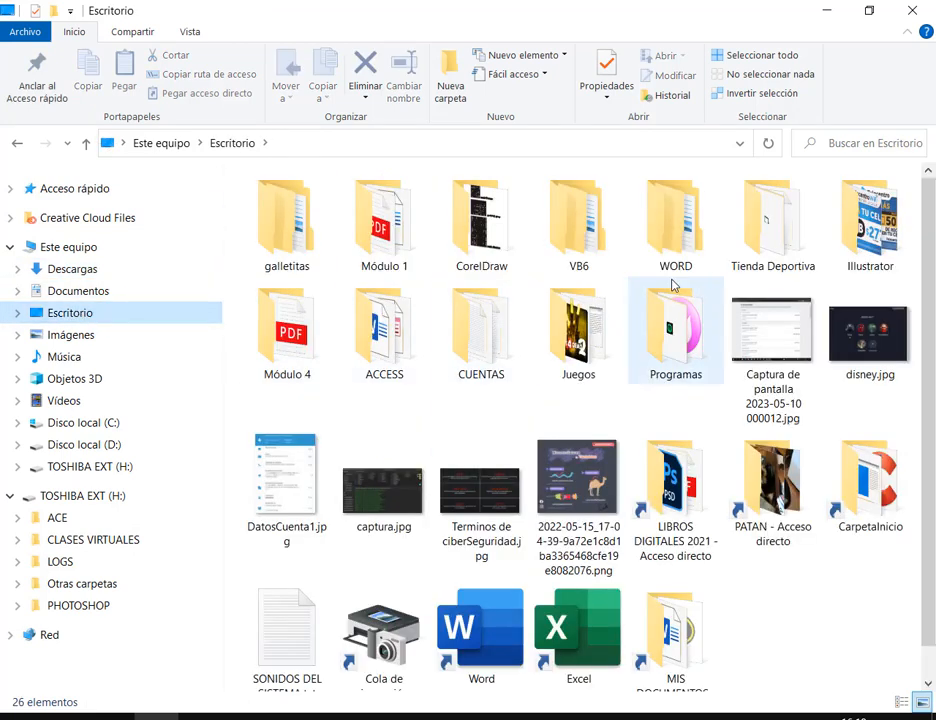
double_click(675, 215)
double_click(382, 232)
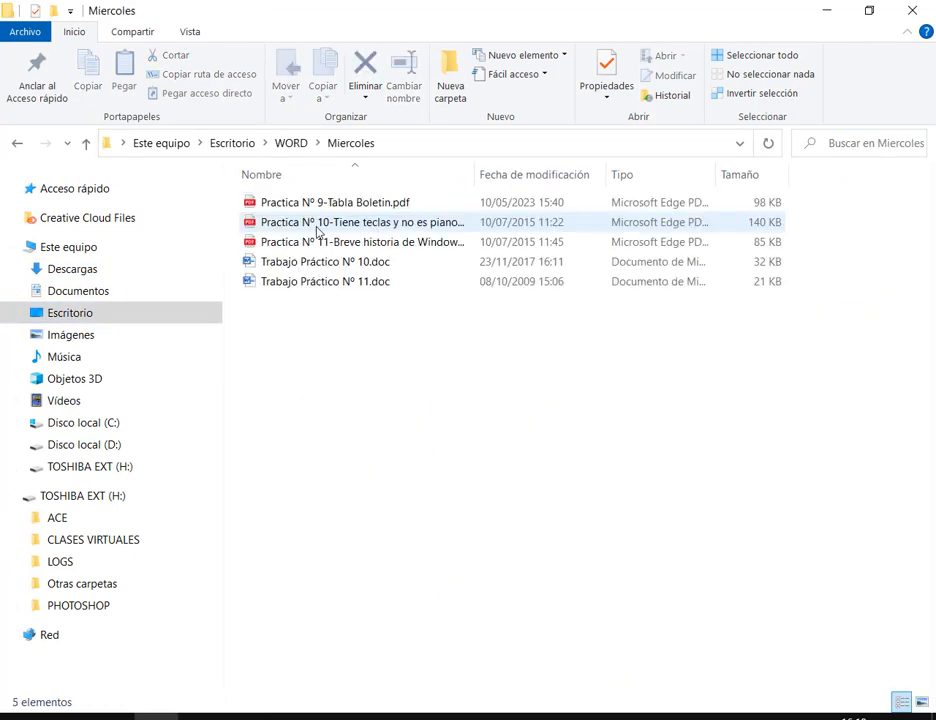
left_click(333, 209)
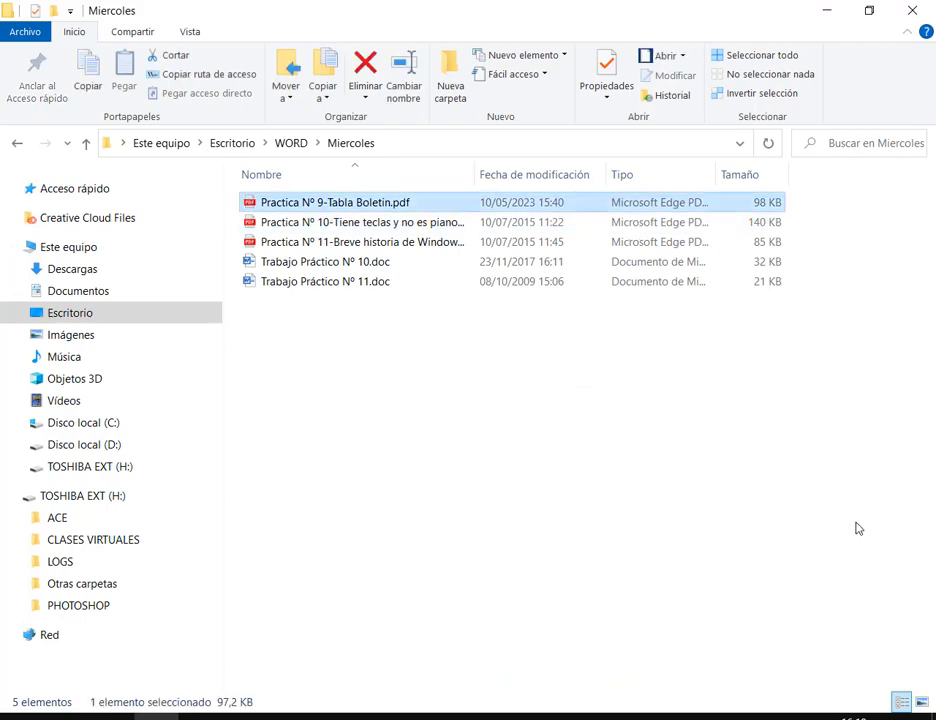
key("Return")
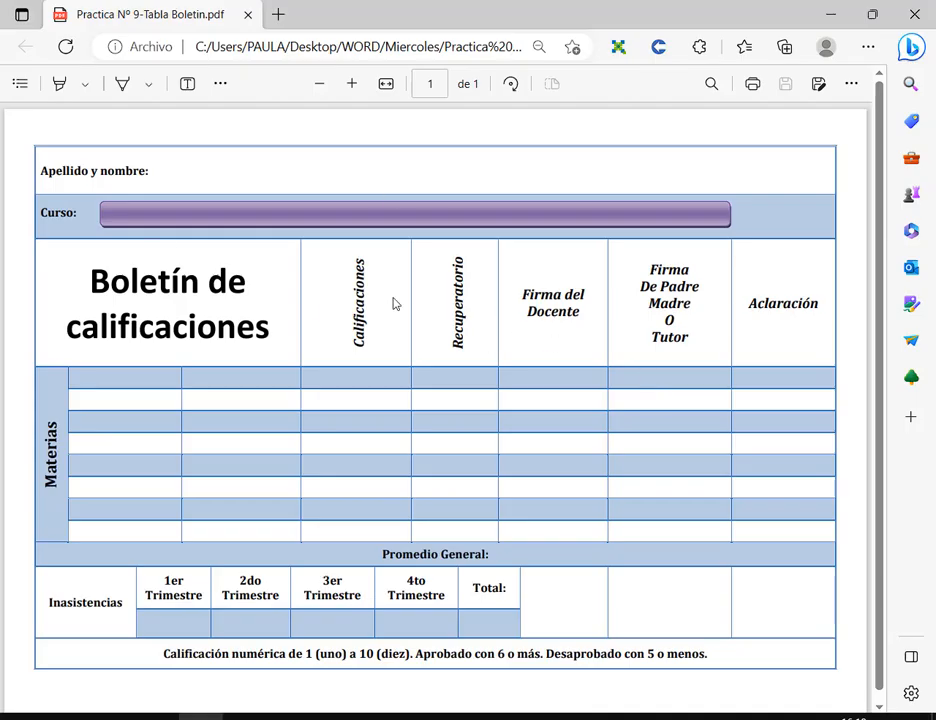
key("ctrl+alt+d")
left_click_drag(397, 152, 461, 184)
left_click_drag(463, 191, 467, 196)
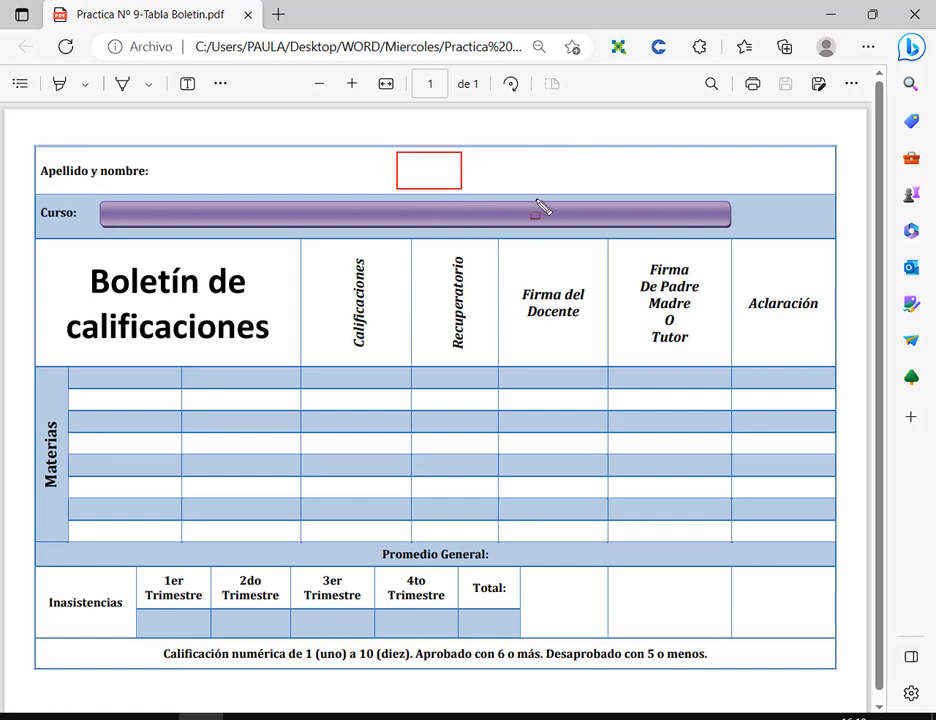
mouse_move(524, 147)
left_mouse_down()
mouse_move(549, 209)
mouse_move(564, 194)
mouse_move(570, 209)
left_mouse_up()
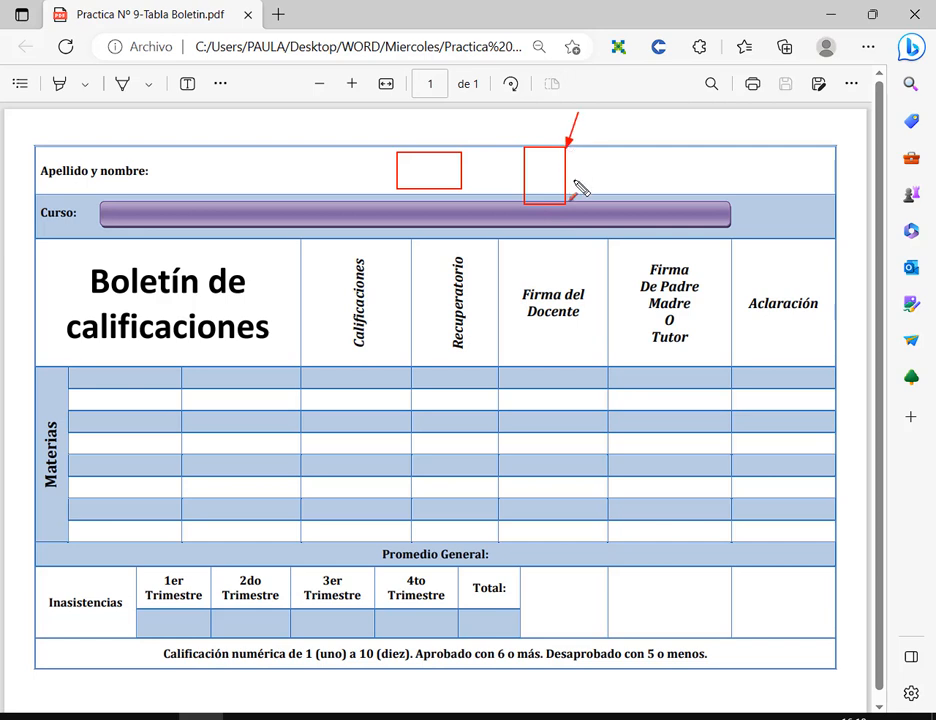
left_click_drag(479, 106, 462, 150)
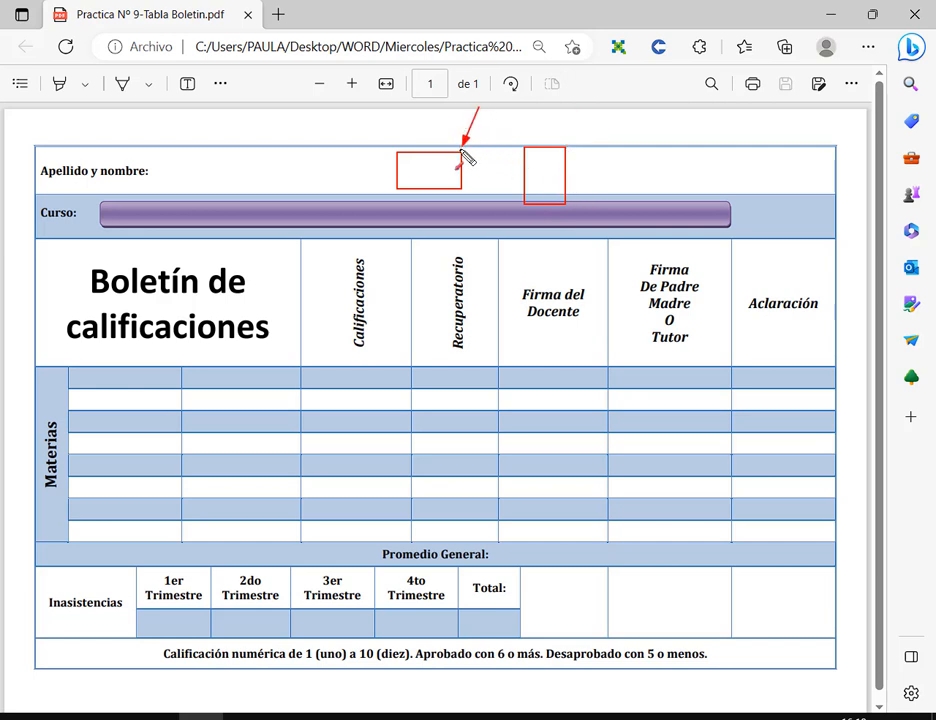
key("Escape")
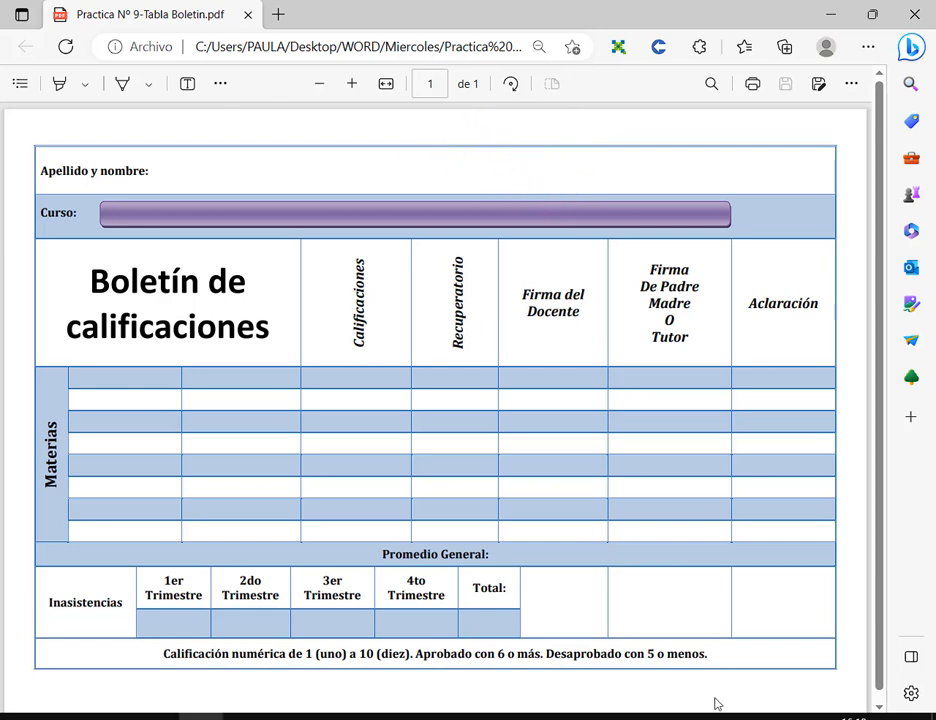
Switch back to Word and set the blank document's page orientation to landscape.
left_click(558, 717)
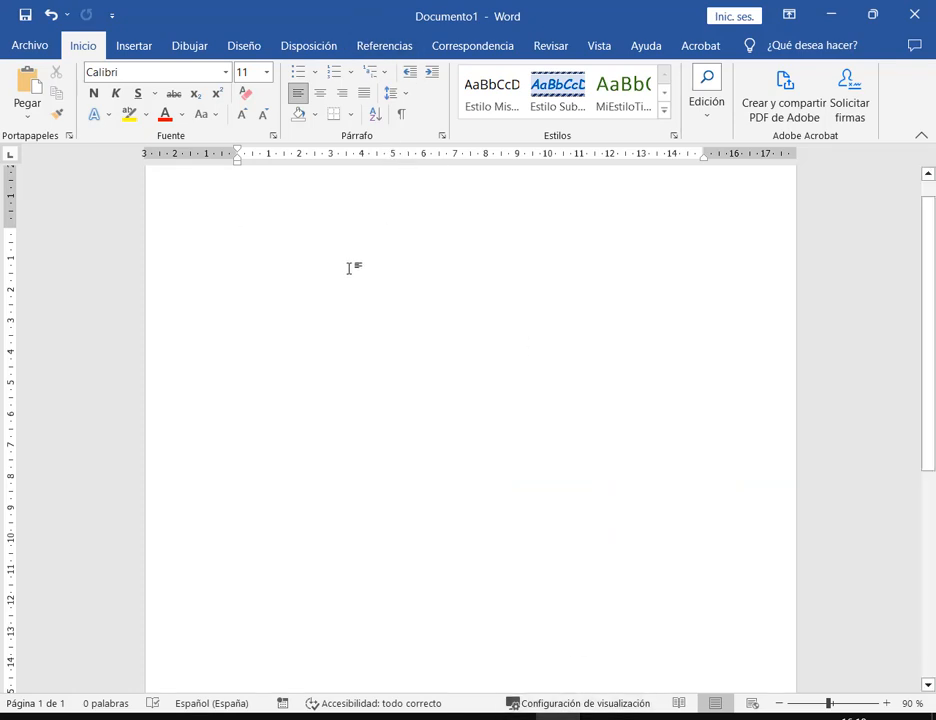
left_click(329, 56)
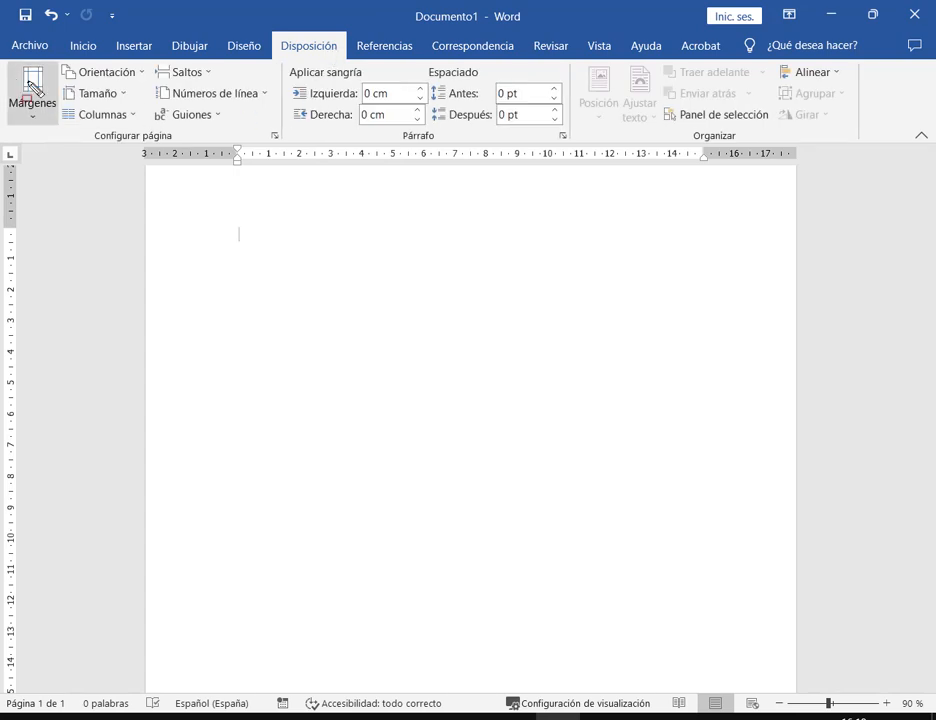
mouse_move(2, 58)
left_mouse_down()
mouse_move(258, 155)
mouse_move(293, 152)
left_mouse_up()
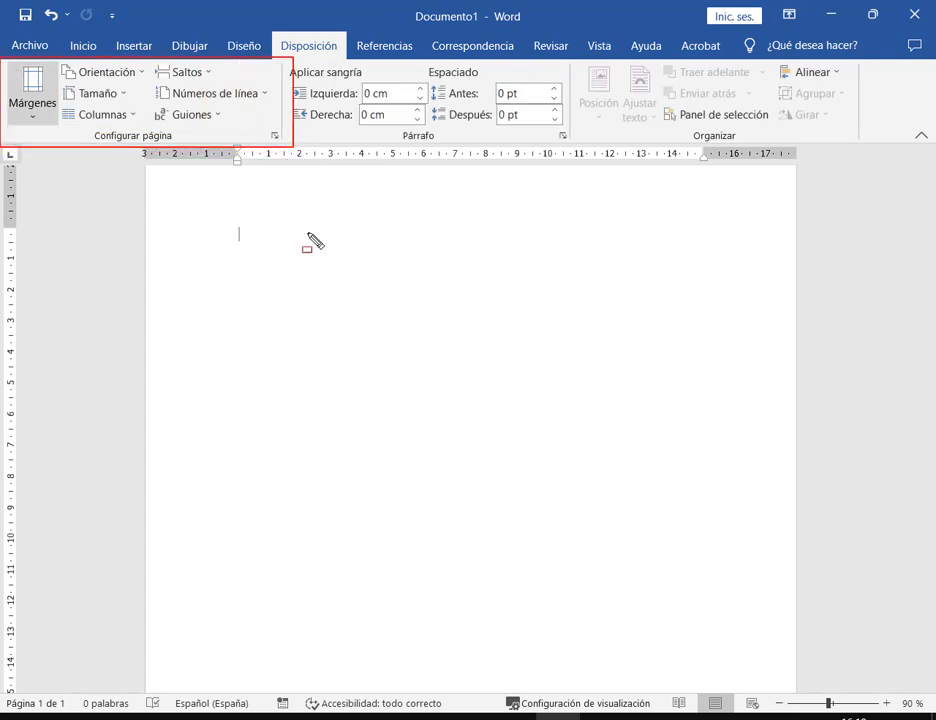
left_click_drag(60, 62, 152, 84)
key("Escape")
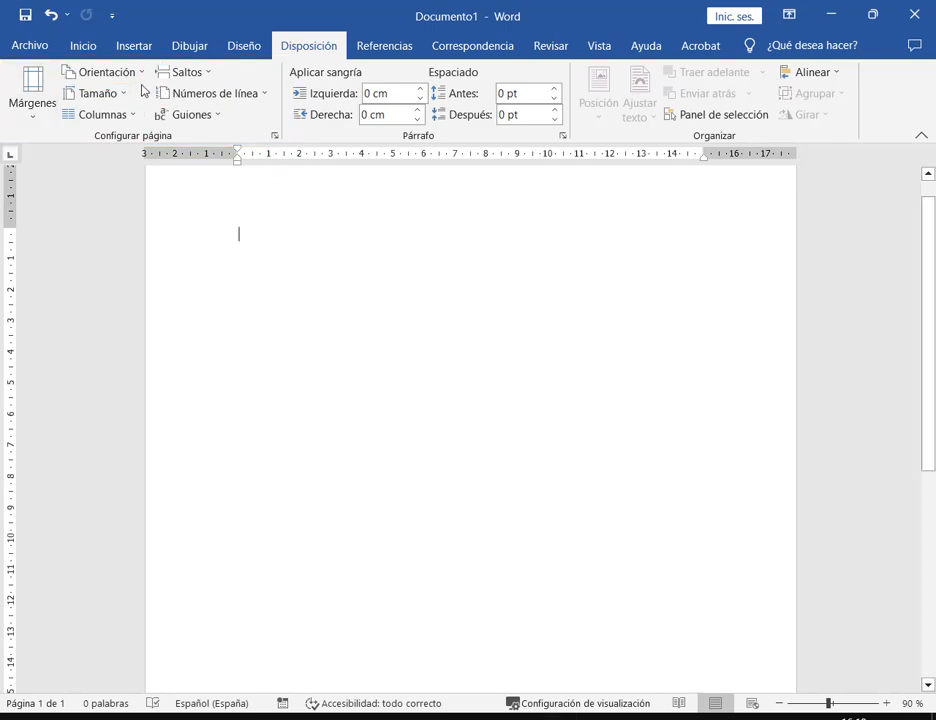
left_click(140, 78)
left_click(153, 152)
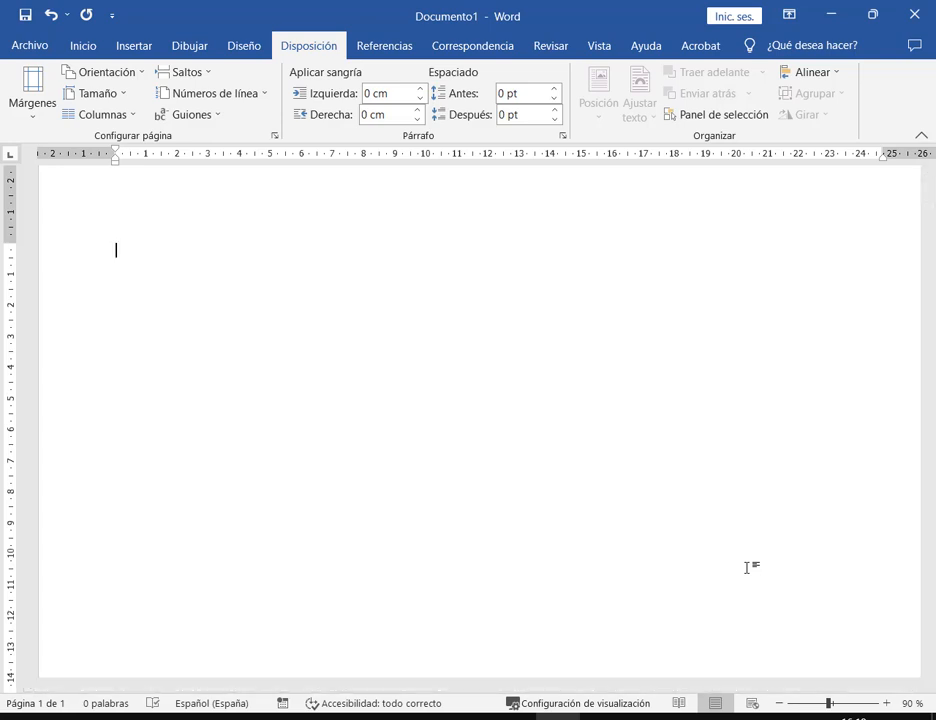
mouse_move(308, 213)
left_mouse_down()
mouse_move(503, 549)
mouse_move(500, 523)
left_mouse_up()
mouse_move(333, 234)
left_mouse_down()
mouse_move(455, 293)
mouse_move(478, 289)
left_mouse_up()
mouse_move(517, 217)
left_mouse_down()
mouse_move(706, 330)
mouse_move(852, 384)
mouse_move(867, 430)
mouse_move(846, 410)
left_mouse_up()
mouse_move(527, 235)
left_mouse_down()
mouse_move(746, 334)
mouse_move(821, 351)
mouse_move(834, 378)
left_mouse_up()
key("ctrl+z")
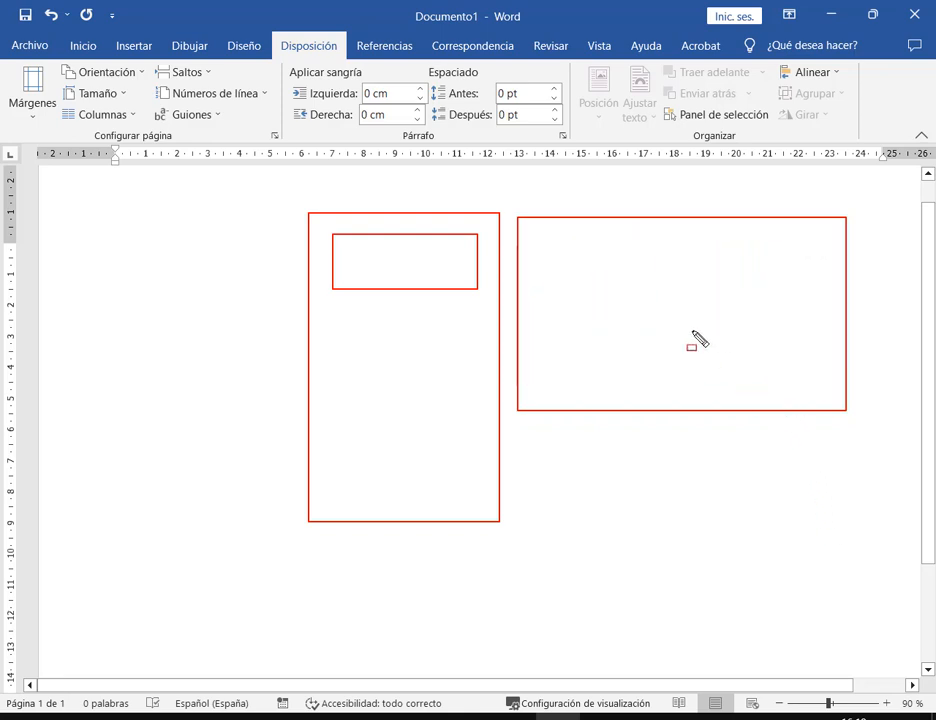
key("ctrl+z")
key("ctrl+z")
key("ctrl+z")
key("Escape")
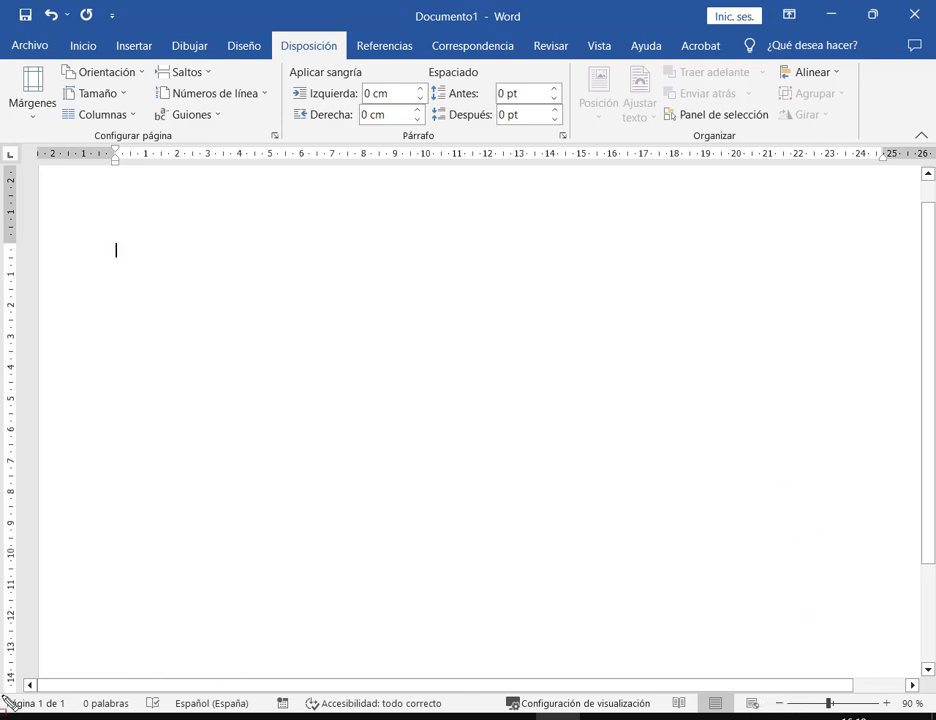
left_click_drag(3, 691, 934, 718)
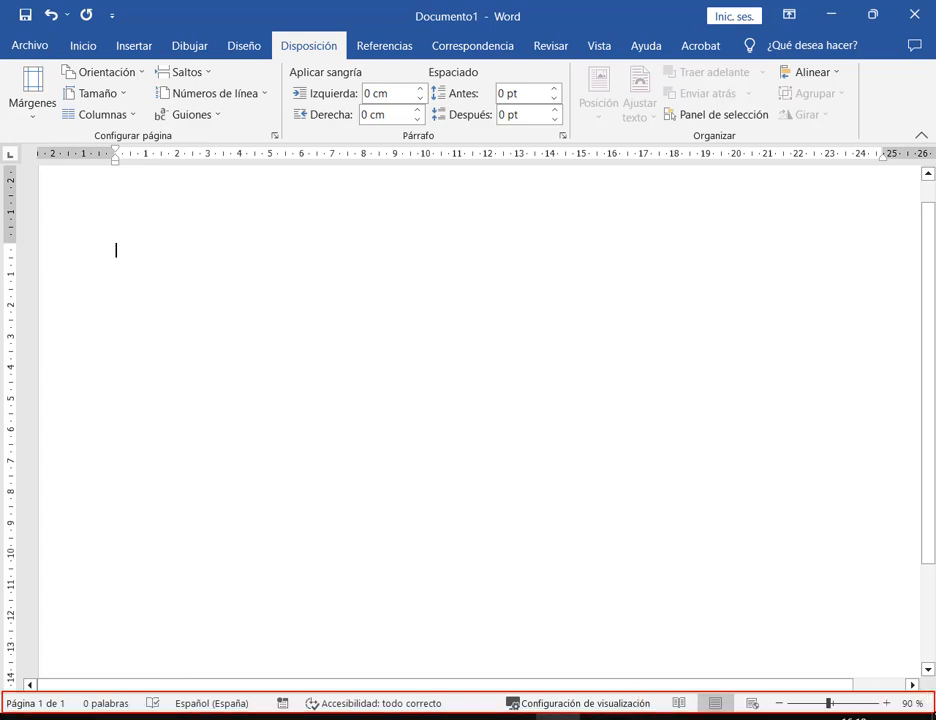
left_click_drag(781, 627, 778, 690)
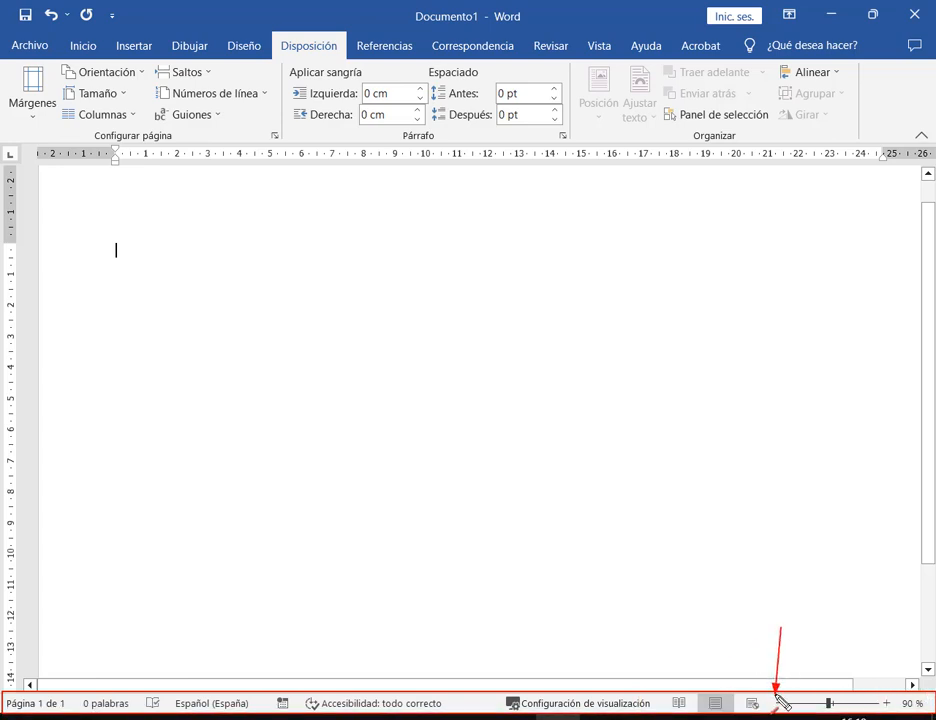
left_click_drag(885, 618, 885, 690)
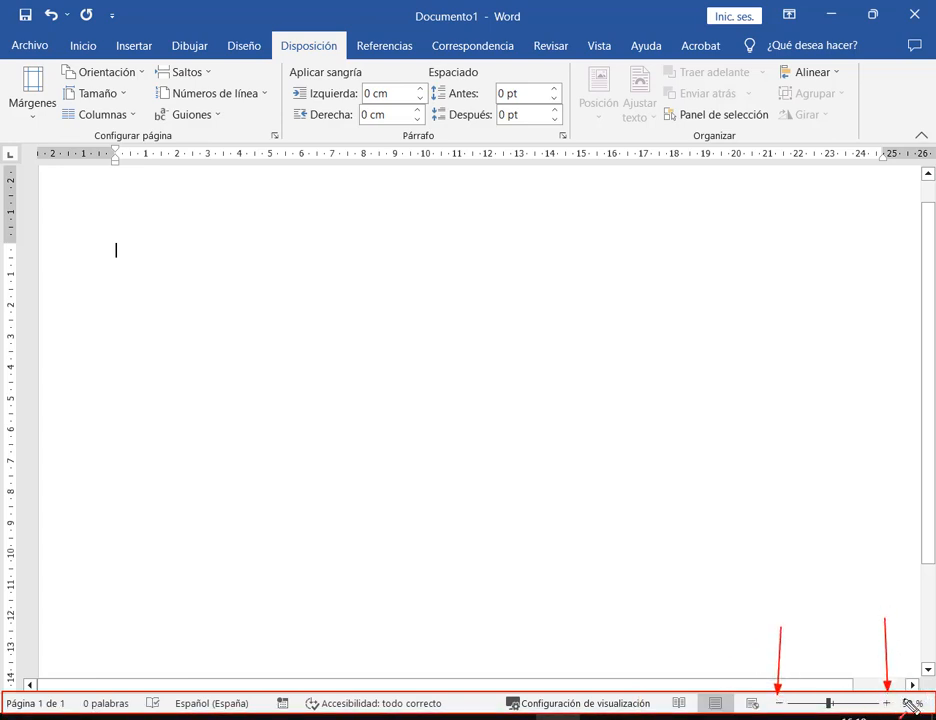
key("Escape")
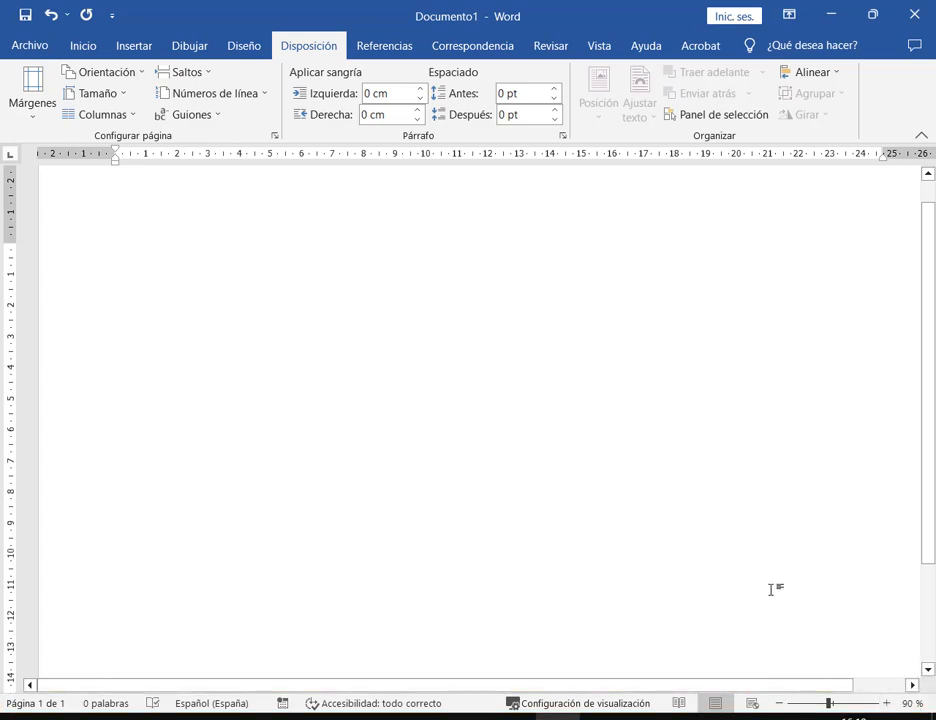
Reduce the document zoom to 60 % to fit the whole landscape page in view.
left_click(779, 704)
left_click(779, 704)
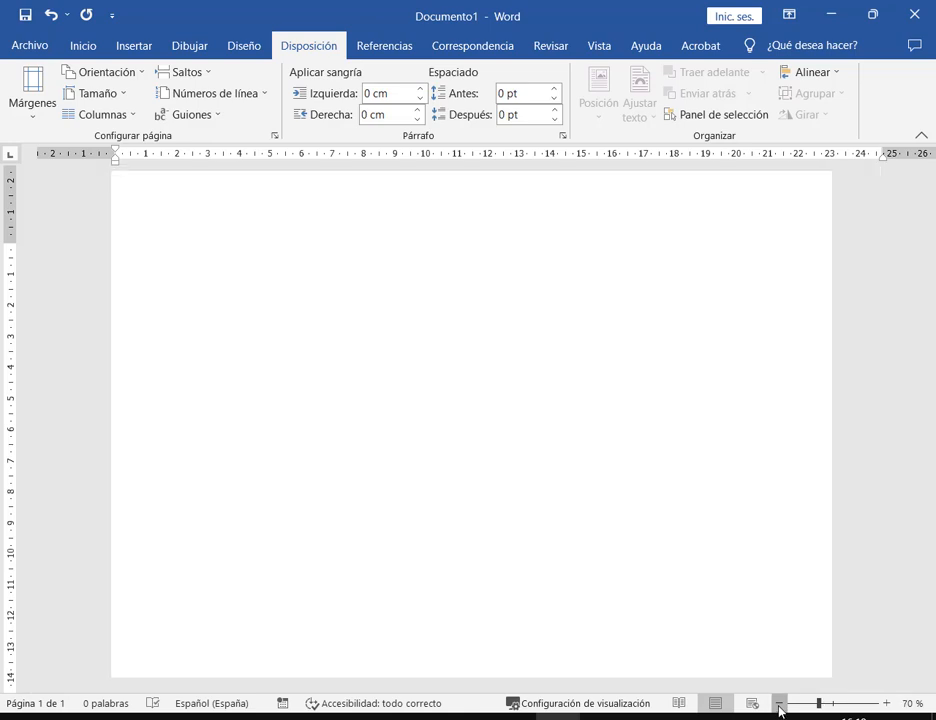
left_click(779, 704)
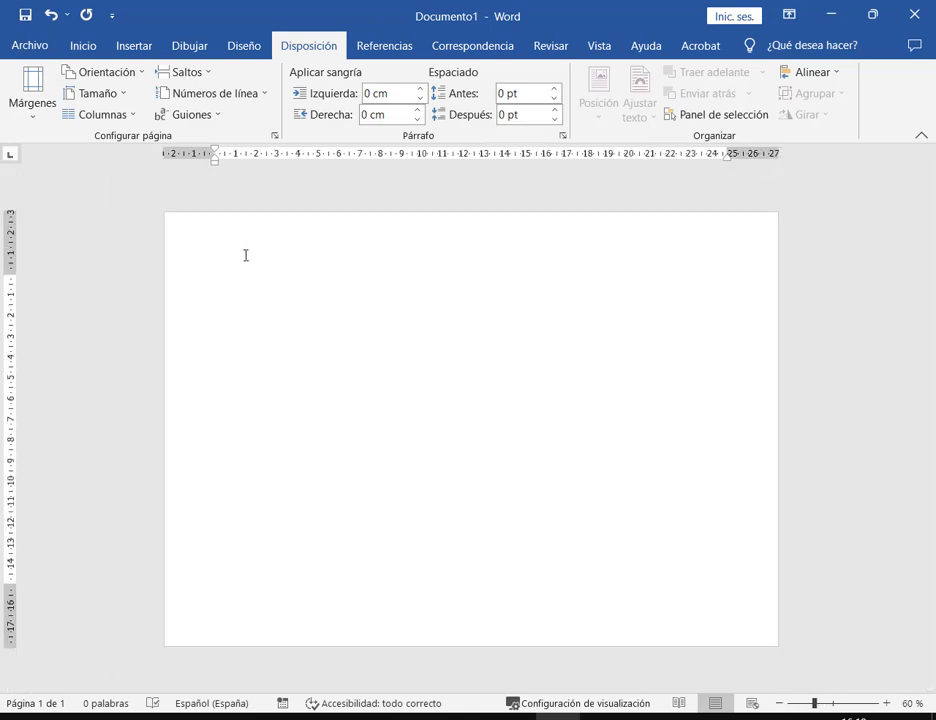
mouse_move(159, 209)
left_mouse_down()
mouse_move(347, 309)
mouse_move(810, 685)
mouse_move(790, 650)
mouse_move(800, 657)
left_mouse_up()
key("Escape")
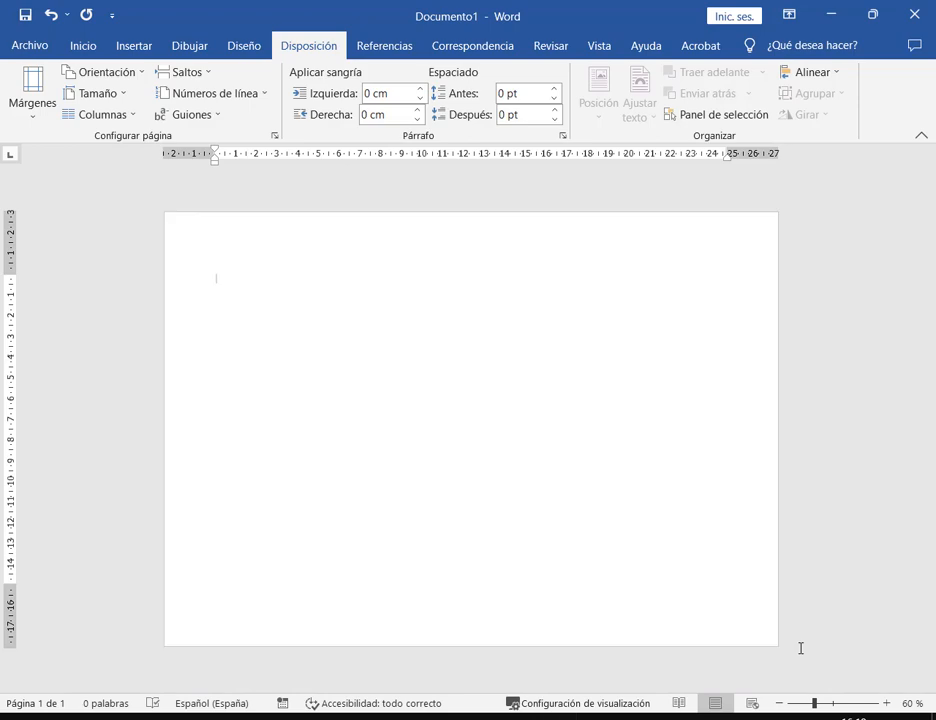
Switch to the Practica Nº 9-Tabla Boletin.pdf in Edge, examine the whole report card layout, and return to Word.
left_click(202, 718)
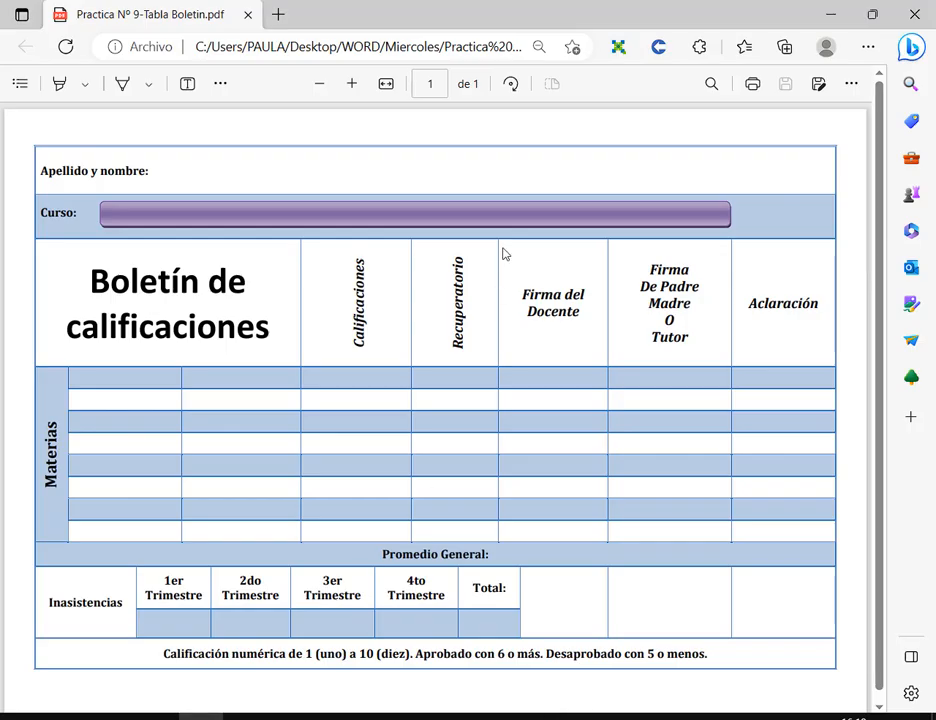
scroll(500, 290, "down", 2)
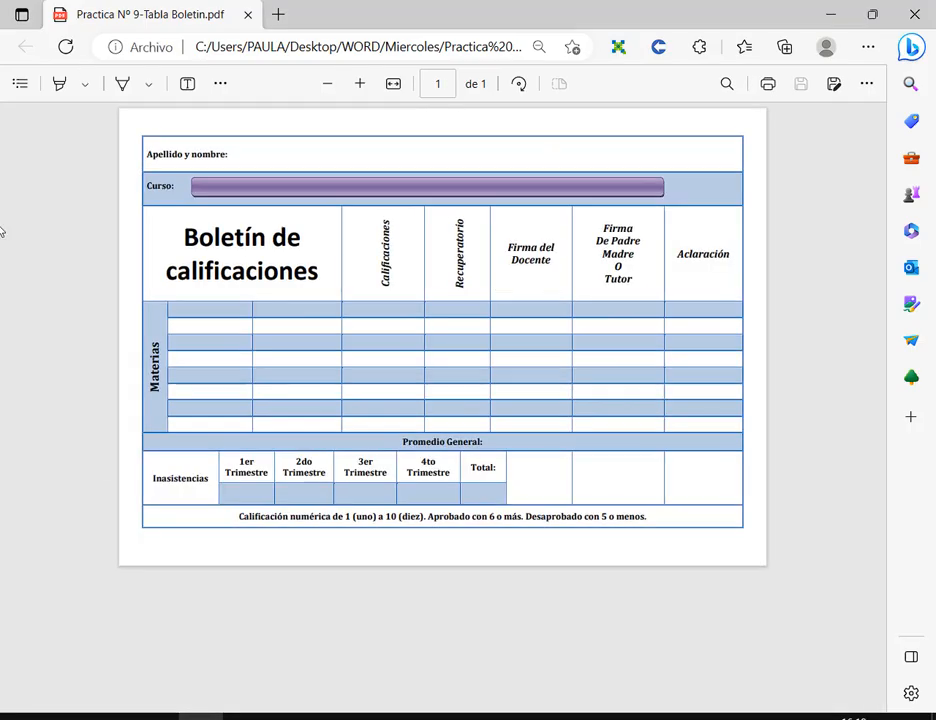
scroll(560, 300, "up", 1)
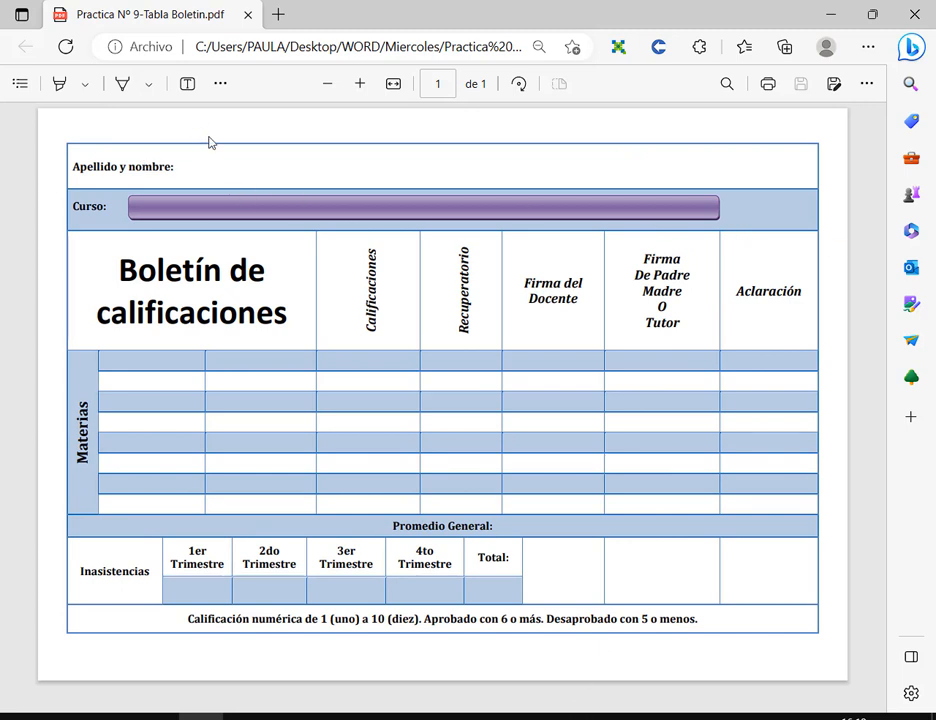
left_click(556, 717)
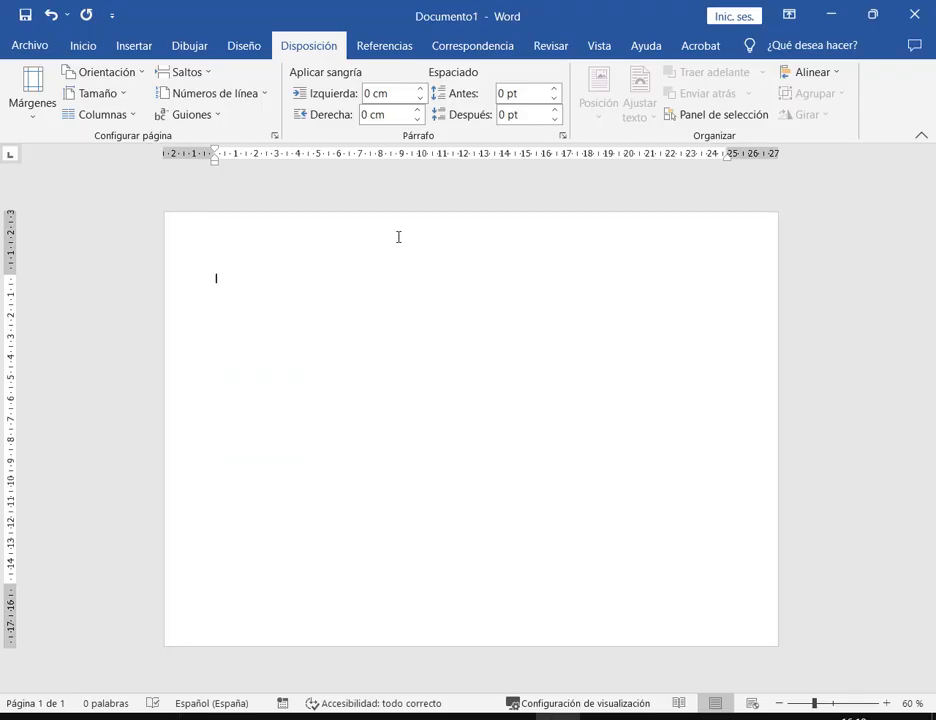
left_click_drag(165, 212, 779, 276)
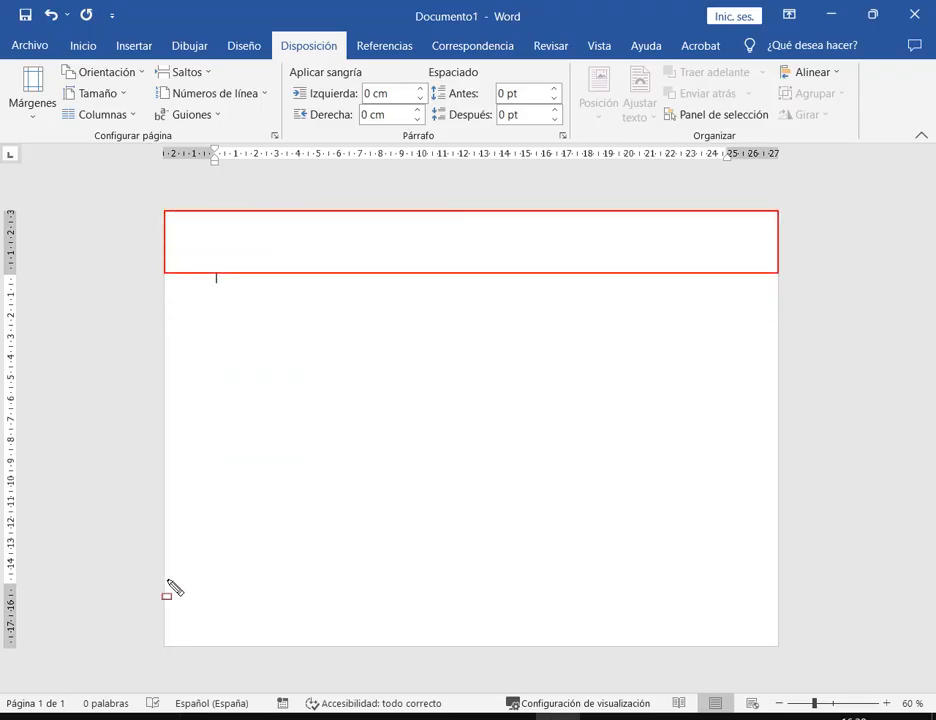
left_click_drag(166, 580, 777, 645)
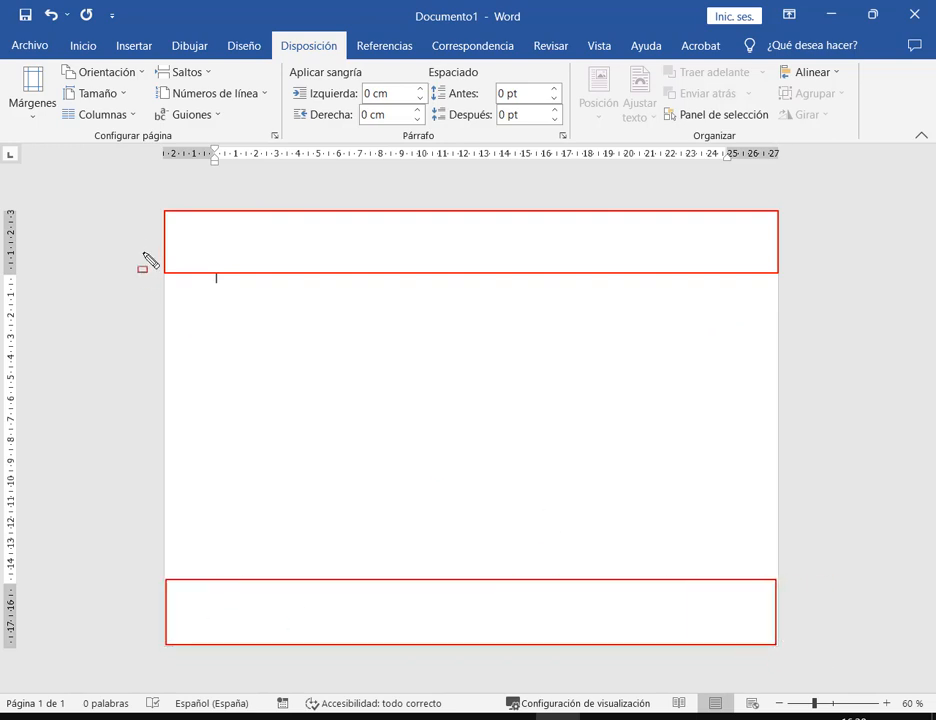
left_click_drag(165, 213, 213, 621)
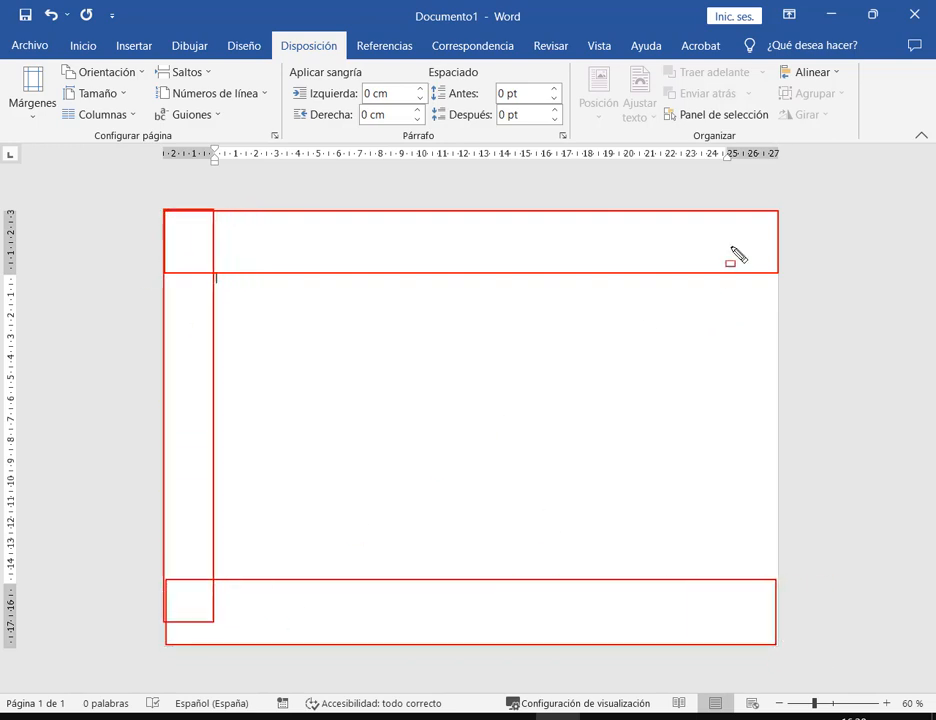
left_click_drag(777, 210, 722, 643)
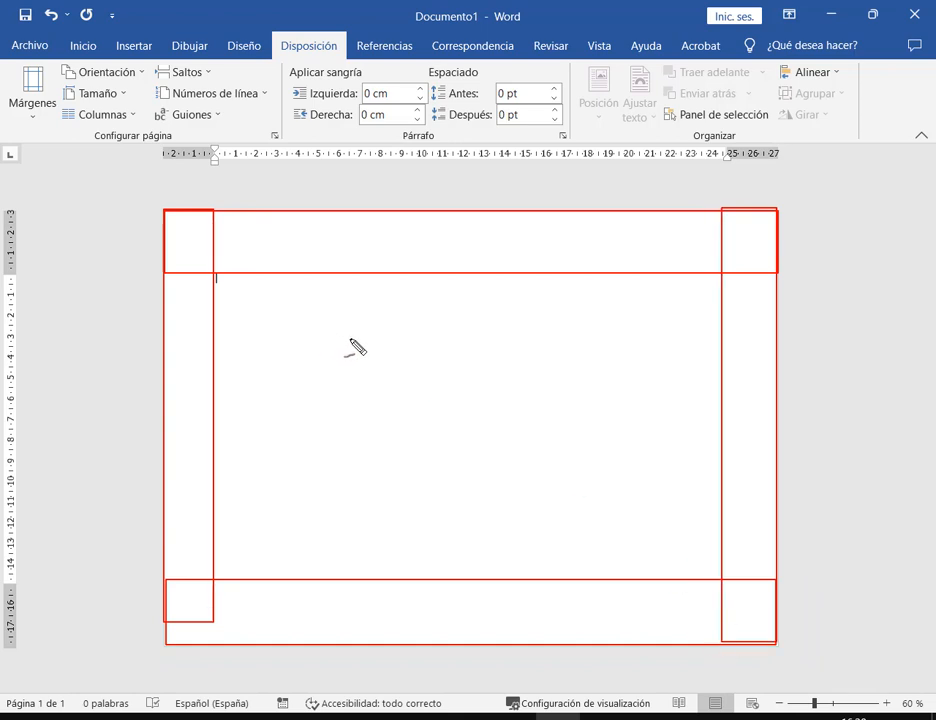
mouse_move(245, 283)
left_mouse_down()
mouse_move(217, 388)
mouse_move(371, 351)
left_mouse_up()
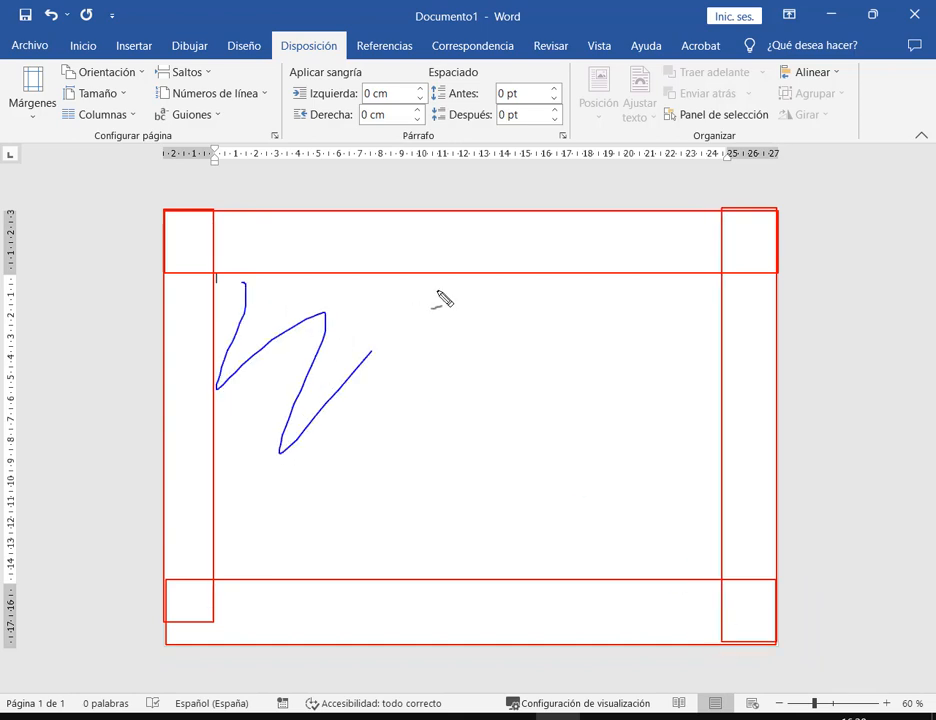
mouse_move(440, 302)
left_mouse_down()
mouse_move(516, 505)
mouse_move(680, 510)
left_mouse_up()
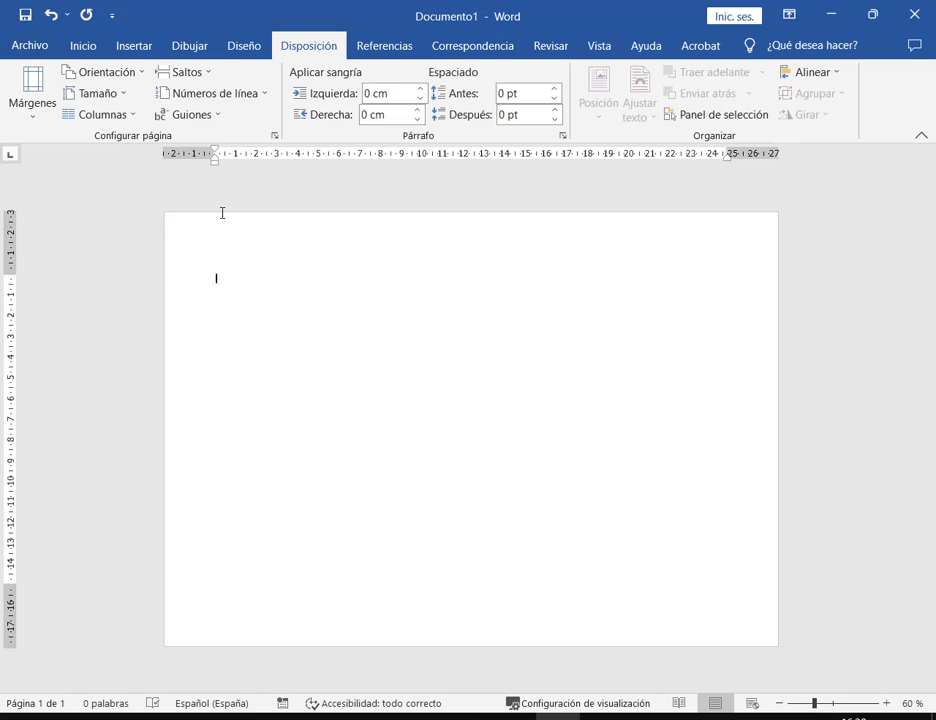
mouse_move(2, 58)
left_mouse_down()
mouse_move(300, 161)
mouse_move(290, 149)
left_mouse_up()
left_click_drag(40, 172, 34, 129)
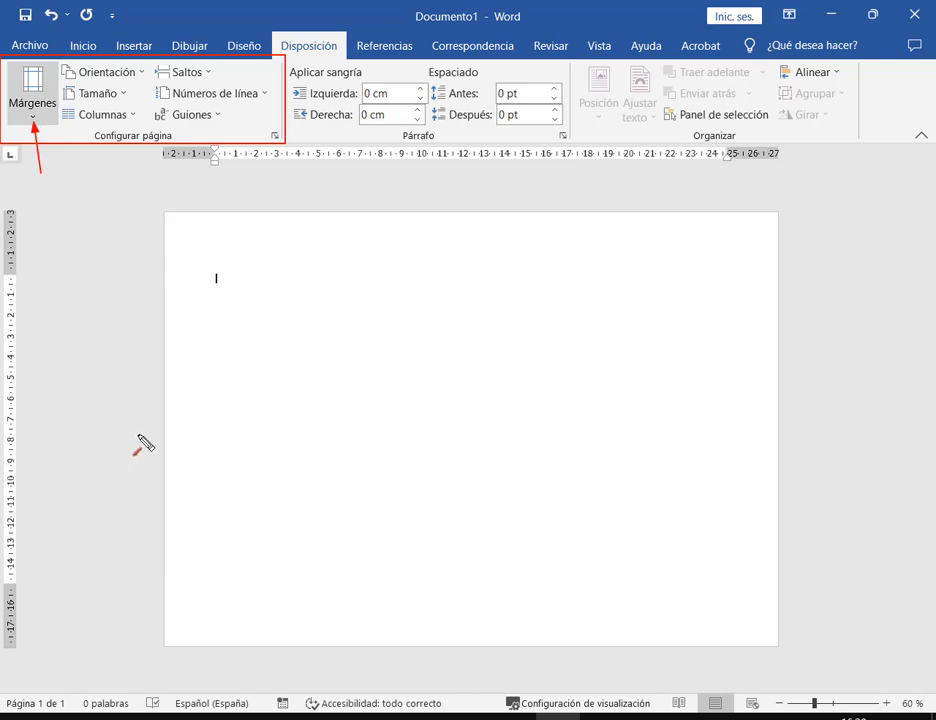
Set the document's page margins to the Estrecho preset, 1,27 cm on every side.
left_click(38, 119)
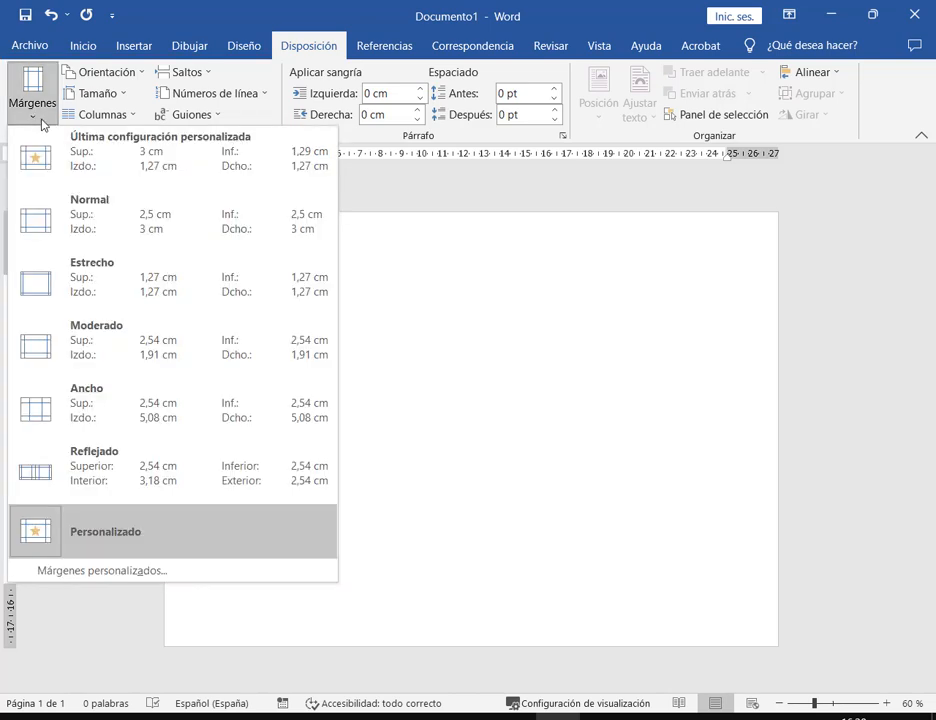
left_click(81, 273)
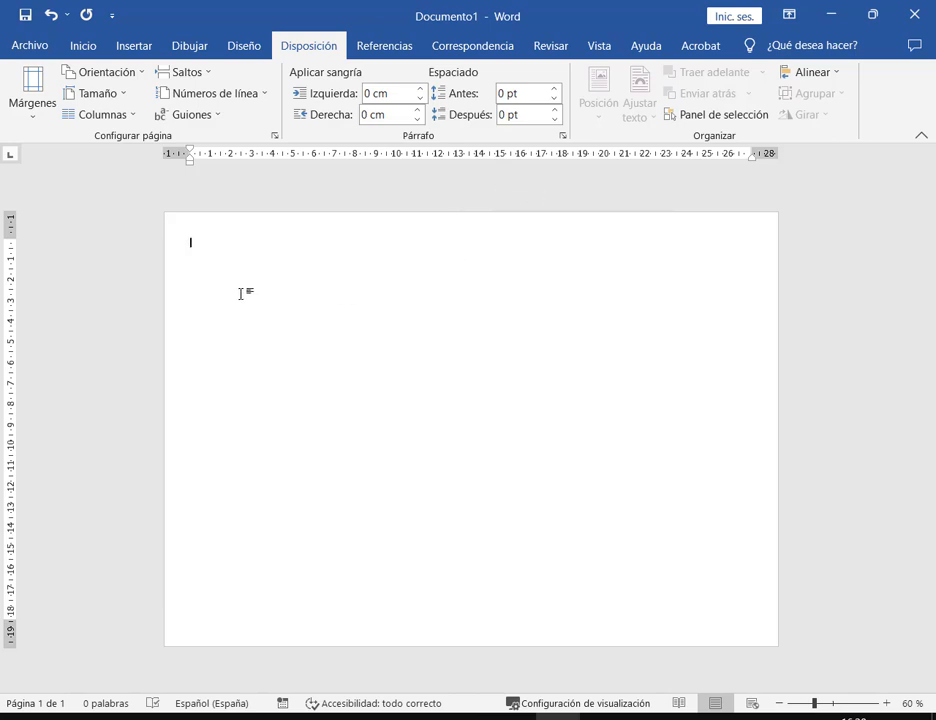
Activate the Dibujar tabla tool for drawing a table freehand on the blank page.
left_click(100, 48)
left_click(128, 50)
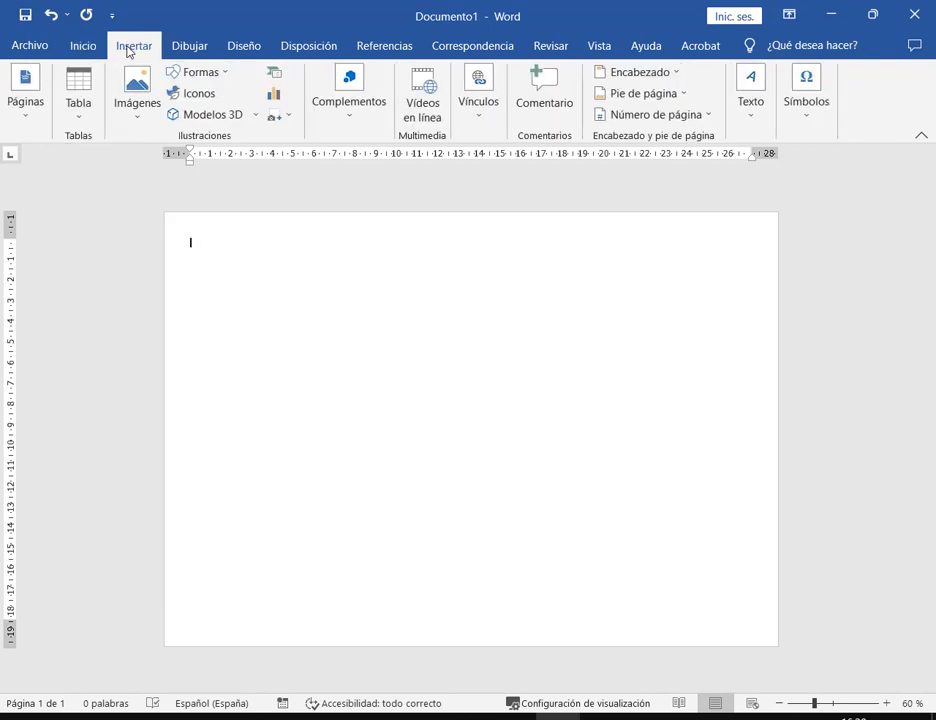
left_click(97, 110)
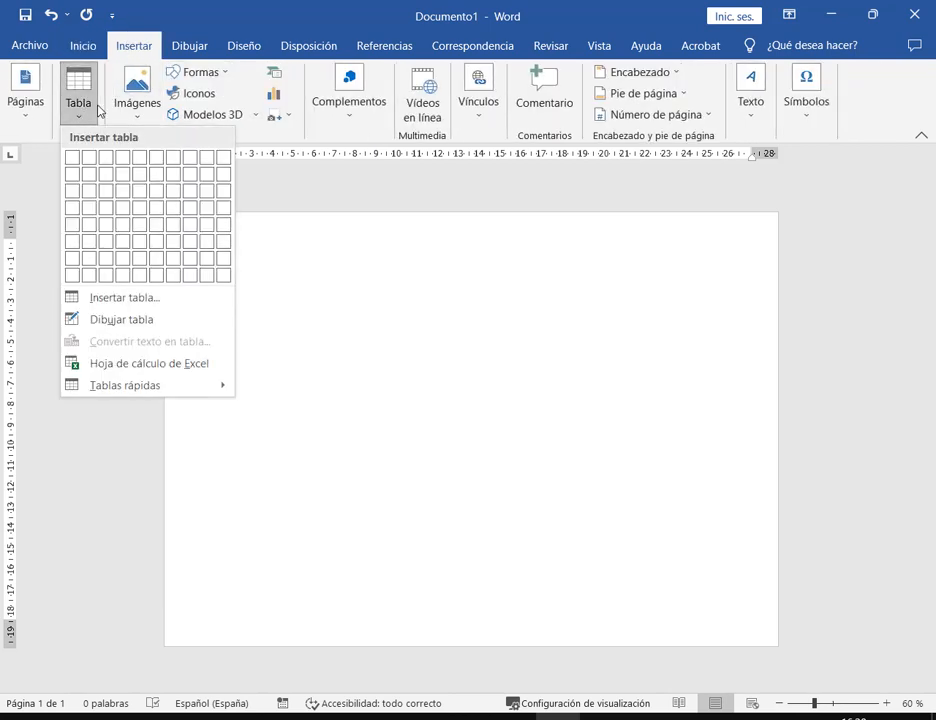
left_click(182, 322)
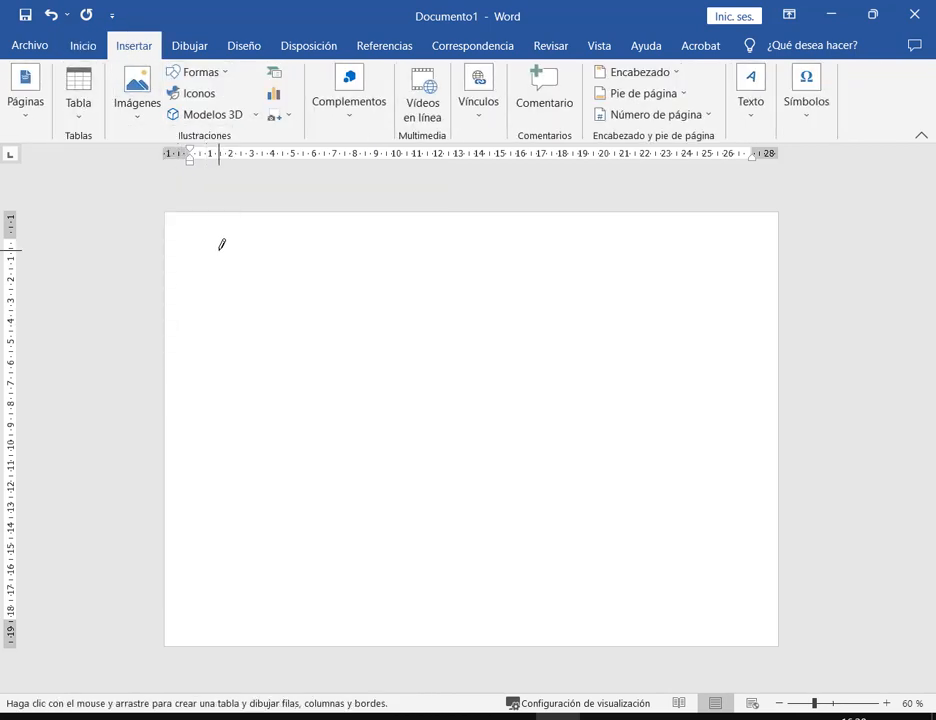
key("shift")
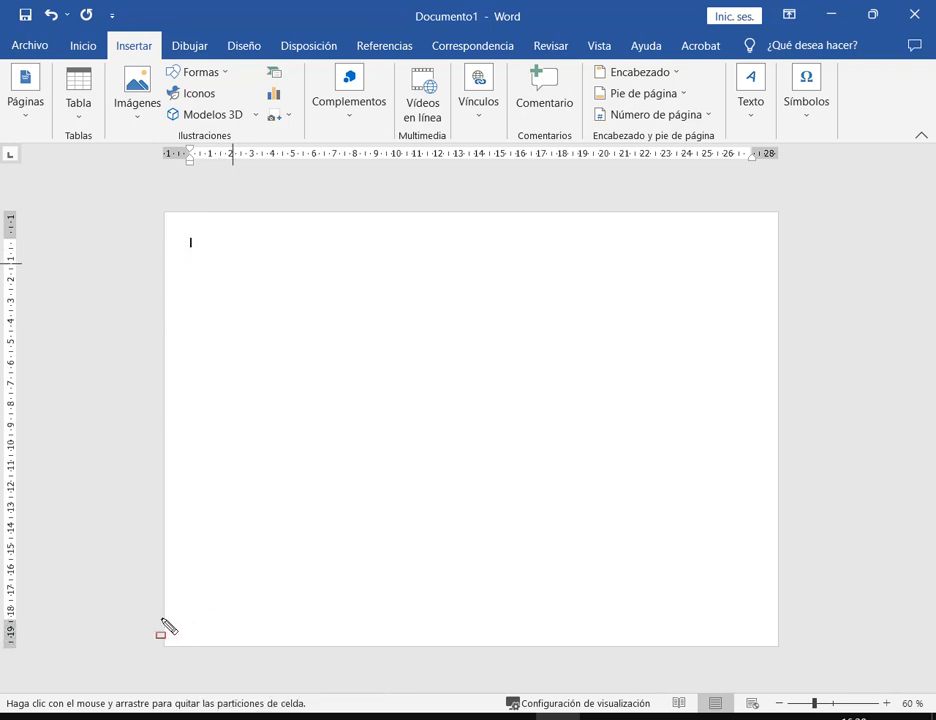
mouse_move(168, 620)
left_mouse_down()
mouse_move(728, 668)
mouse_move(779, 646)
left_mouse_up()
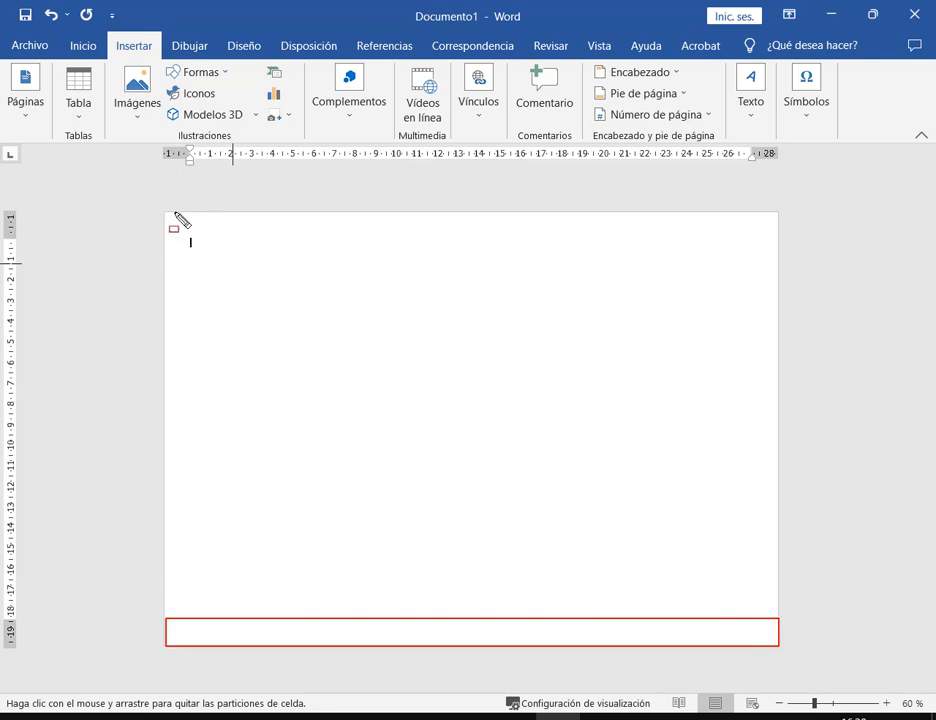
left_click_drag(830, 578, 762, 630)
key("Escape")
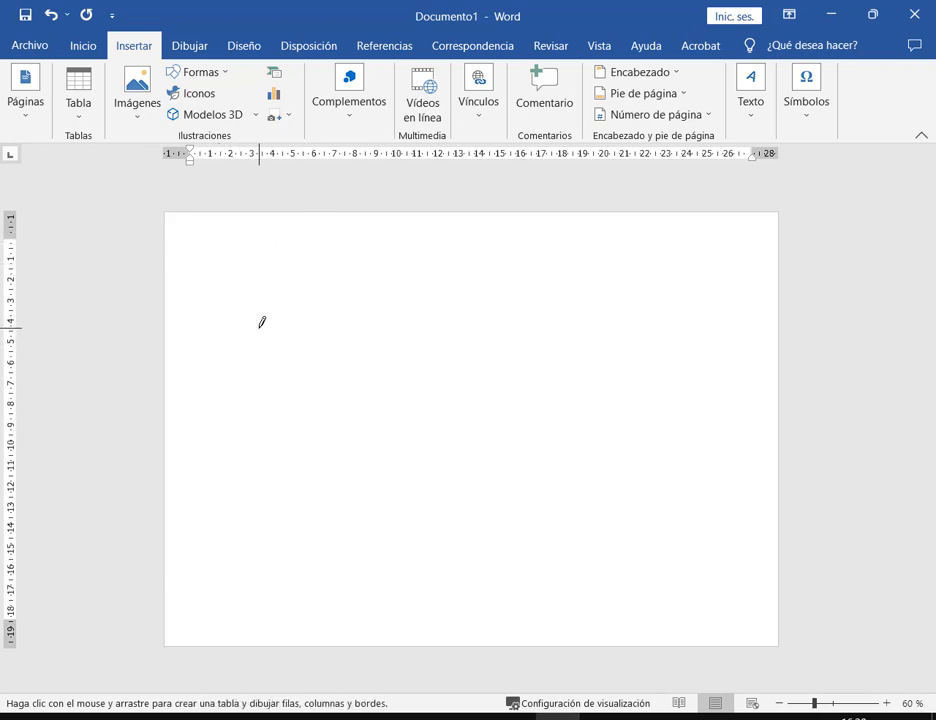
key("shift")
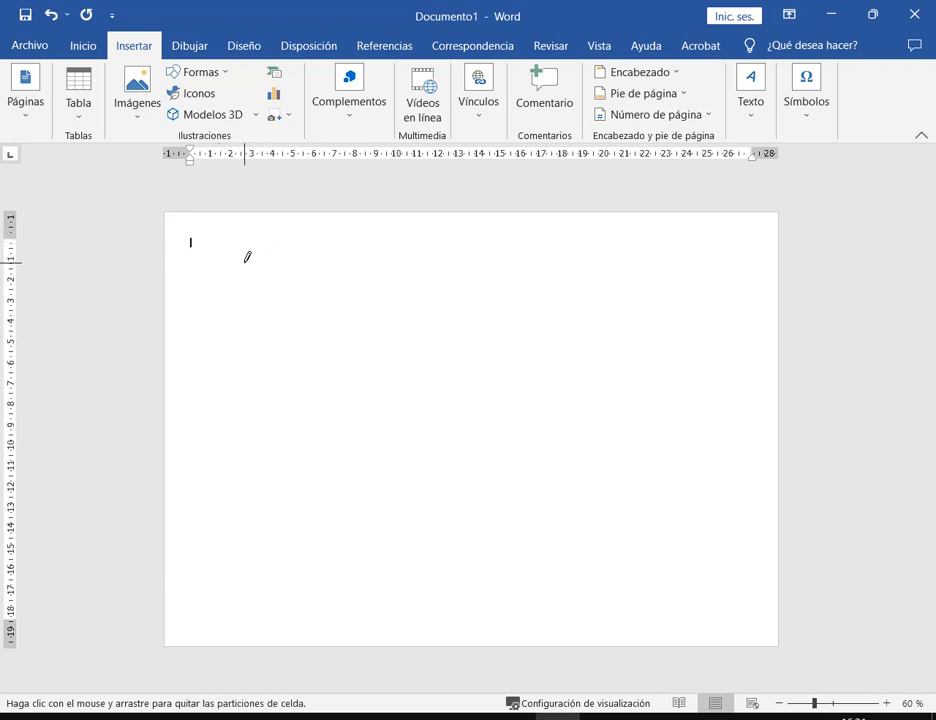
left_click_drag(151, 145, 795, 167)
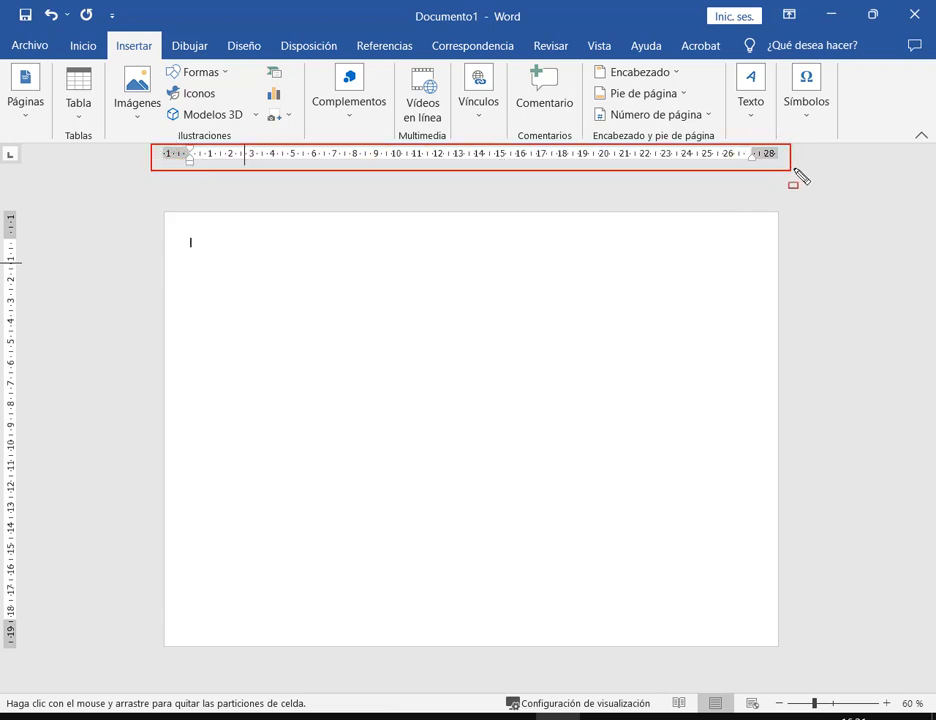
left_click_drag(24, 200, 10, 663)
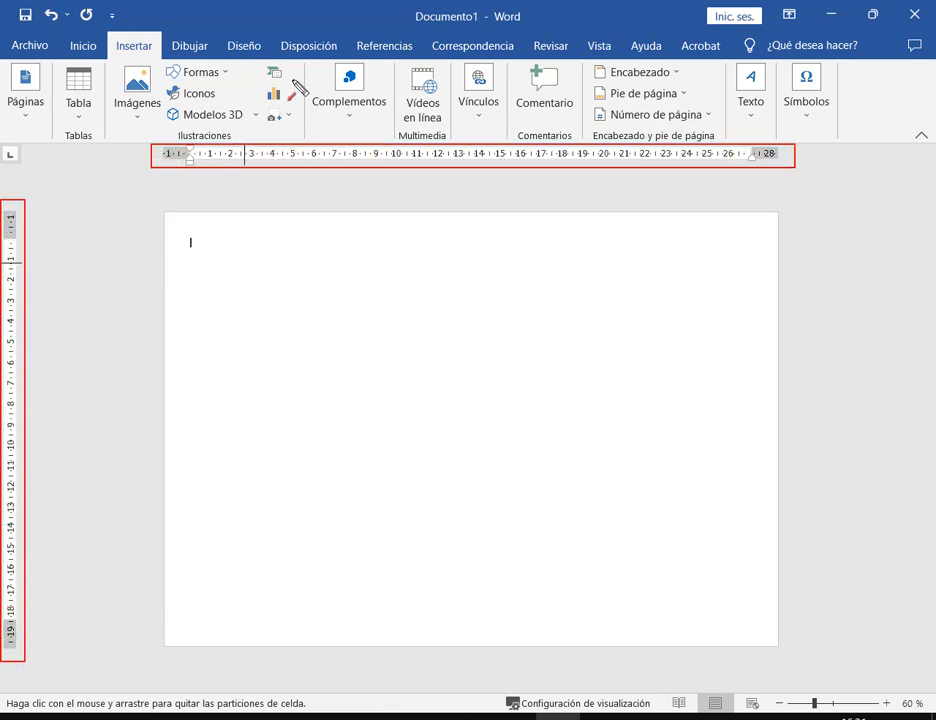
left_click_drag(293, 72, 249, 147)
left_click_drag(84, 193, 25, 258)
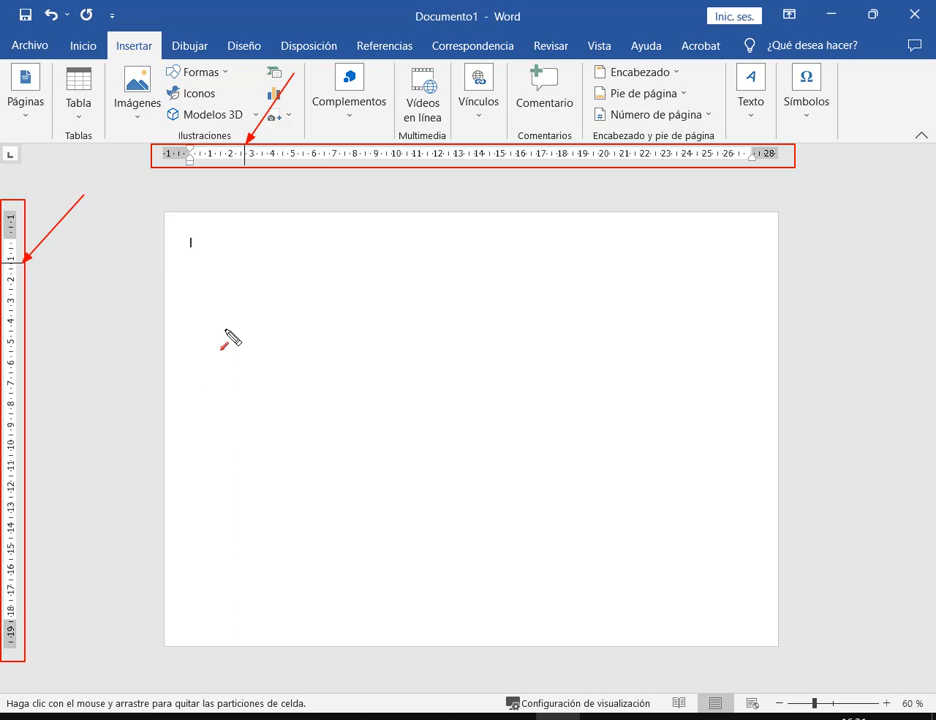
key("Escape")
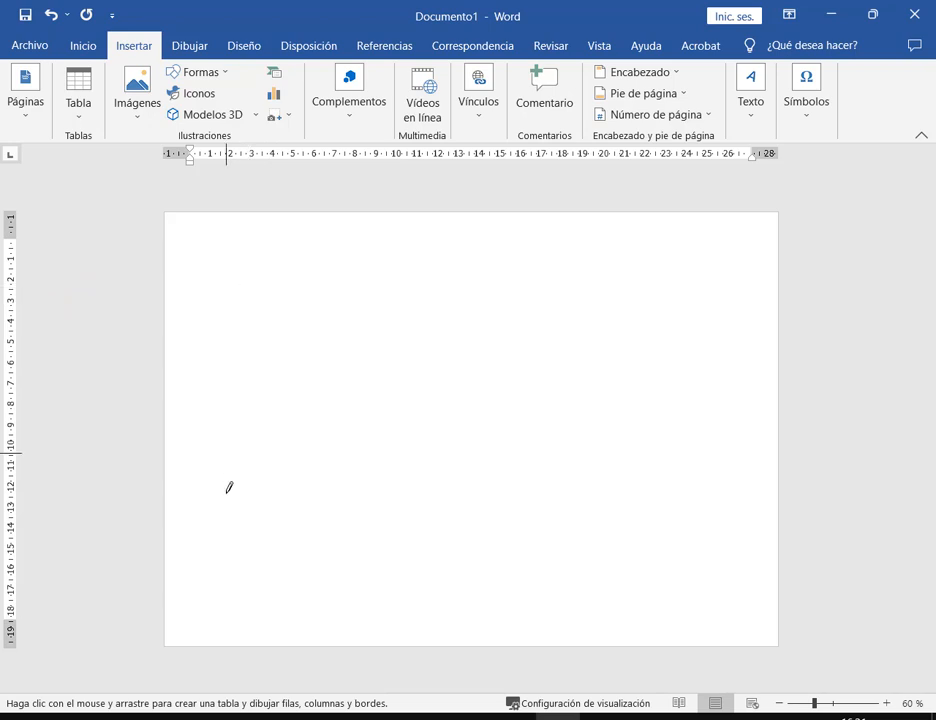
key("shift")
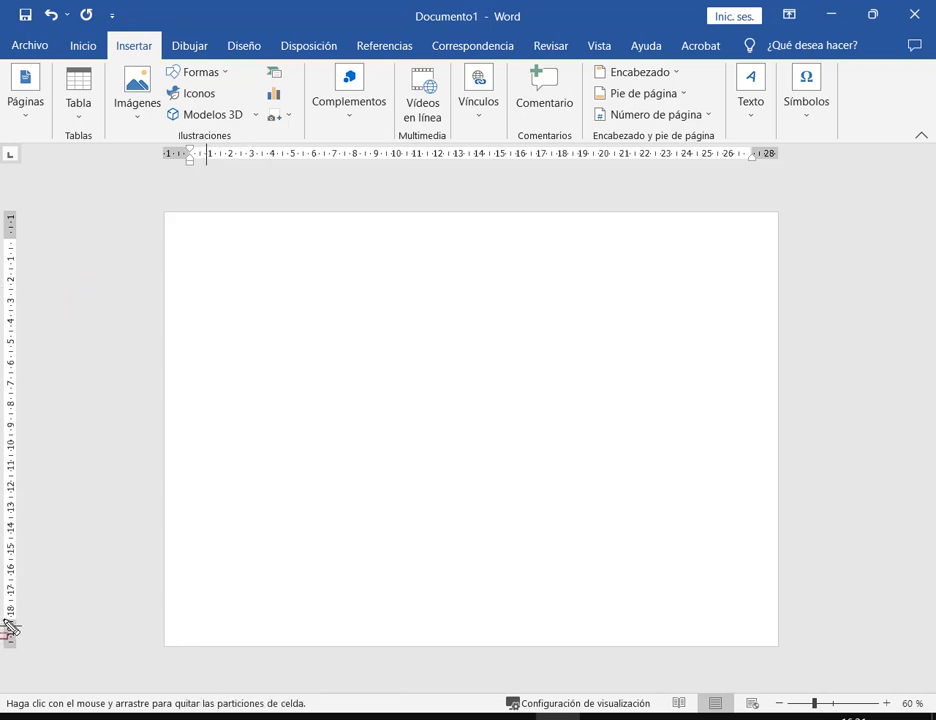
left_click_drag(1, 614, 27, 652)
left_click_drag(65, 578, 28, 614)
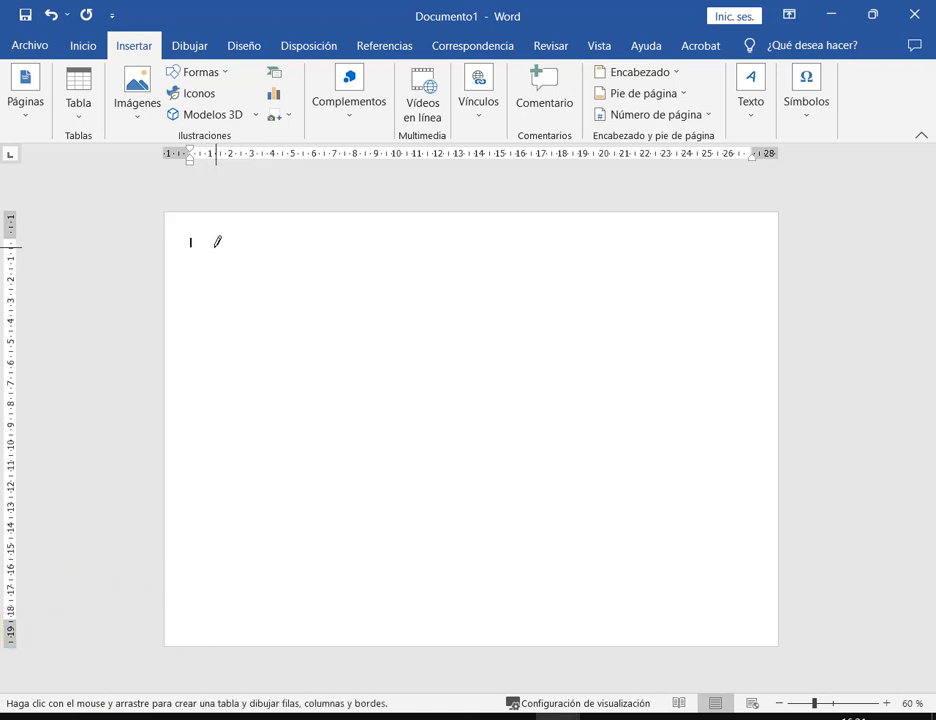
Try drawing a table outline about 25,51 cm wide and 18,34 cm high, check the page break below it, and undo it.
mouse_move(214, 244)
left_mouse_down()
mouse_move(380, 362)
mouse_move(646, 474)
mouse_move(735, 563)
mouse_move(735, 577)
mouse_move(476, 568)
mouse_move(10, 582)
mouse_move(10, 597)
mouse_move(794, 514)
mouse_move(746, 598)
mouse_move(741, 634)
left_mouse_up()
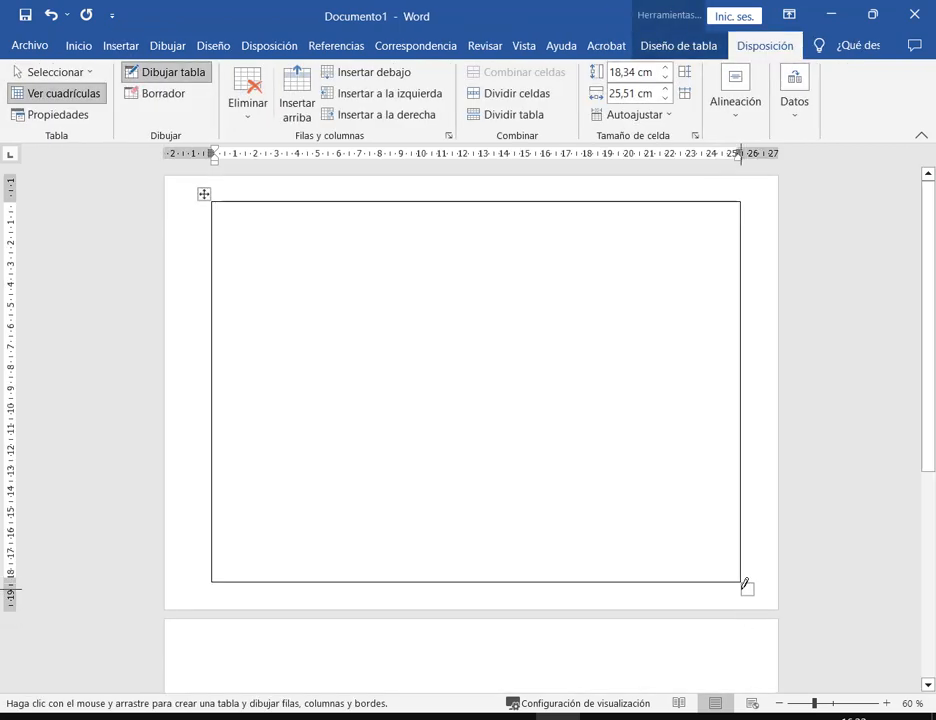
scroll(760, 546, "down", 3)
left_click_drag(19, 443, 3, 482)
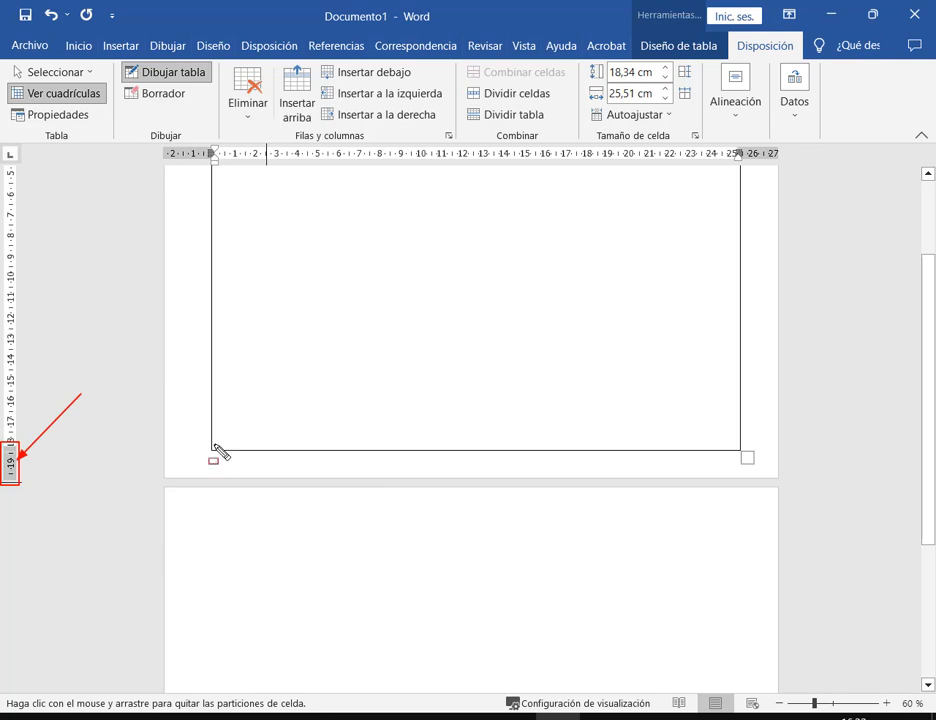
scroll(203, 315, "down", 2)
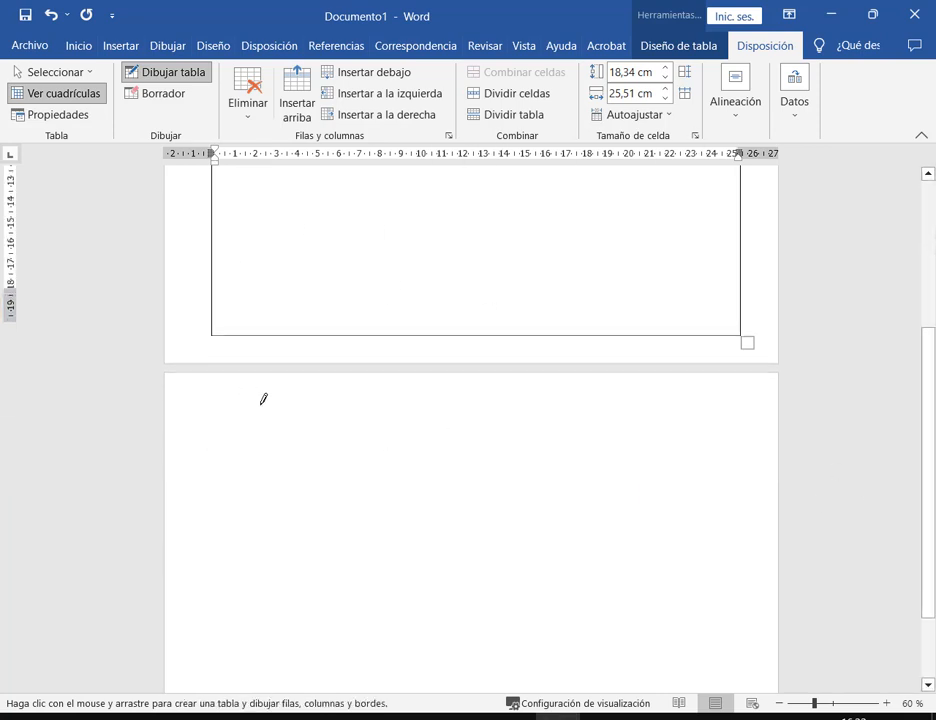
scroll(263, 399, "down", 2)
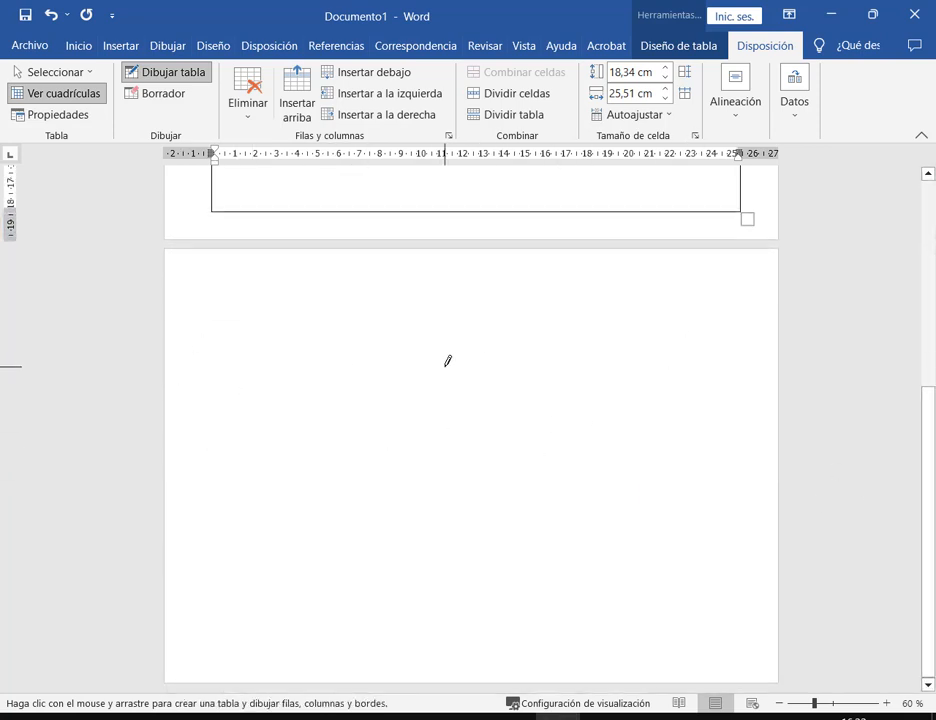
scroll(447, 360, "up", 6)
key("ctrl+z")
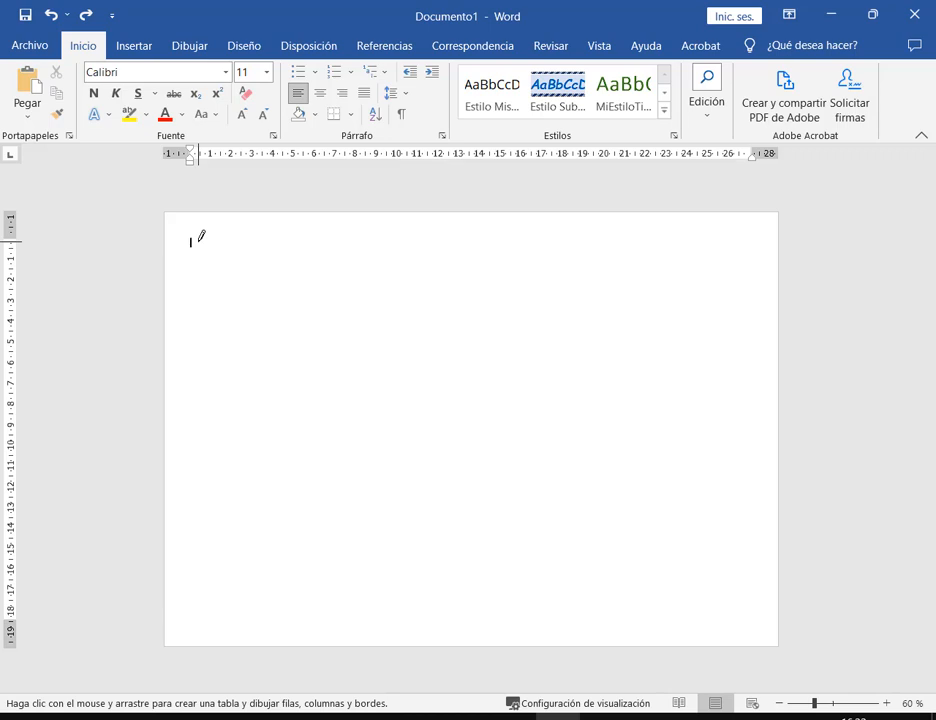
Draw a table outline about 26,49 cm wide and 15,45 cm high from the page's upper-left margin, leaving free space beneath it.
mouse_move(198, 241)
left_mouse_down()
mouse_move(361, 416)
mouse_move(648, 549)
mouse_move(744, 574)
mouse_move(757, 582)
mouse_move(745, 621)
mouse_move(15, 621)
mouse_move(627, 626)
mouse_move(735, 618)
mouse_move(752, 616)
mouse_move(759, 573)
mouse_move(747, 576)
mouse_move(756, 564)
left_mouse_up()
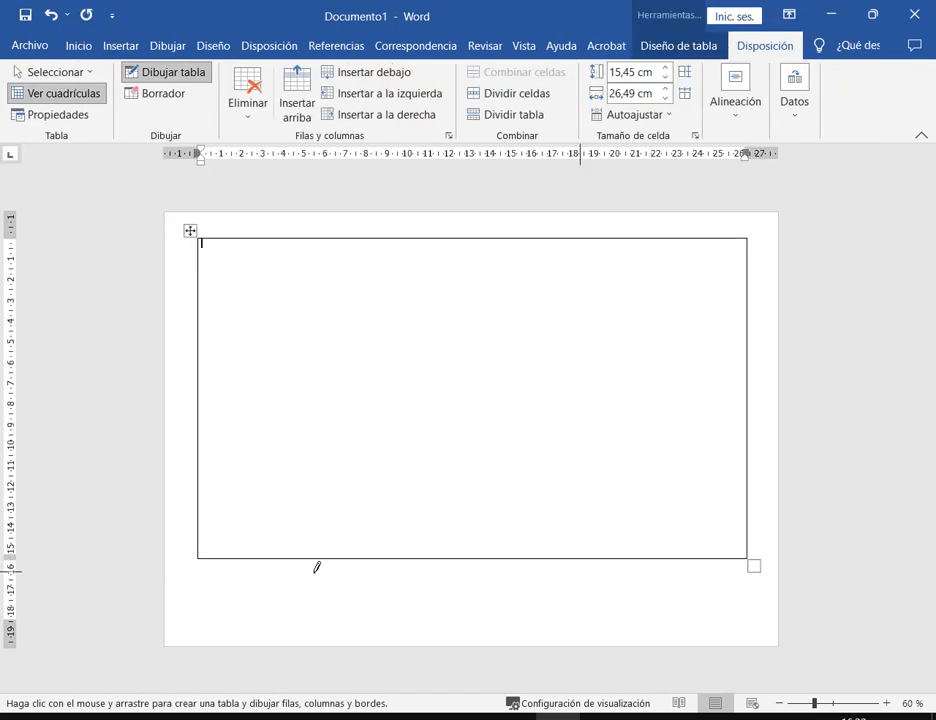
mouse_move(5, 622)
left_mouse_down()
mouse_move(696, 689)
mouse_move(860, 662)
mouse_move(798, 648)
left_mouse_up()
left_click_drag(827, 583, 773, 627)
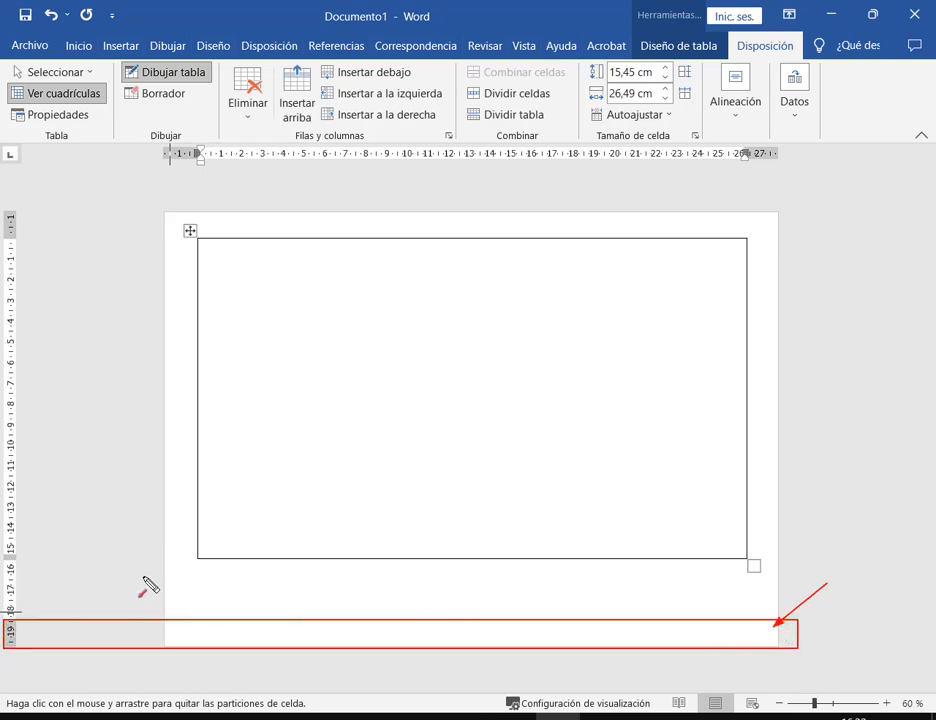
left_click_drag(110, 568, 218, 582)
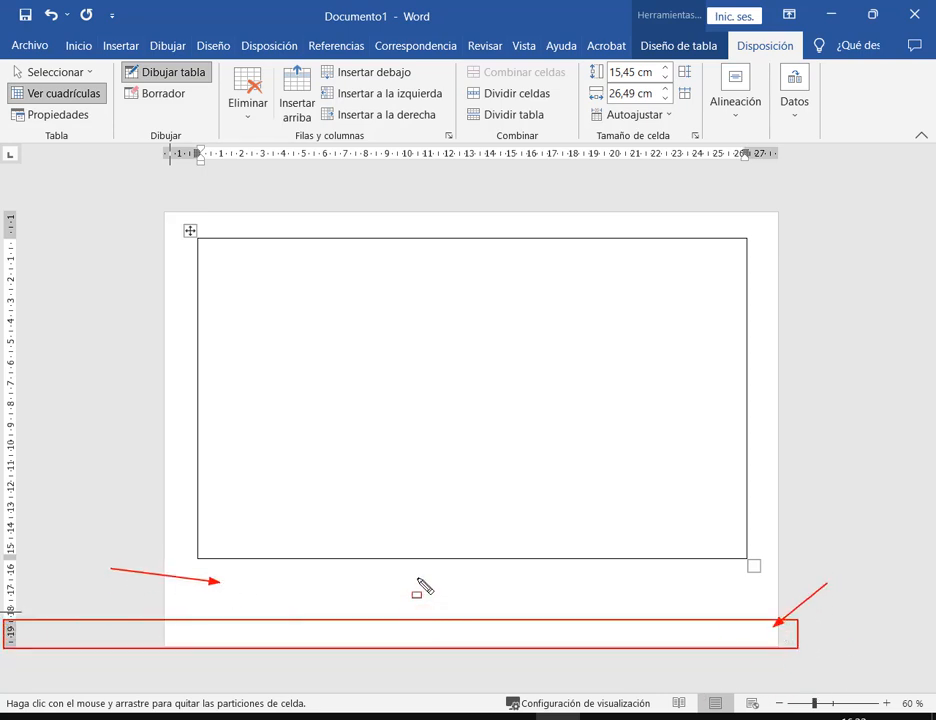
key("Escape")
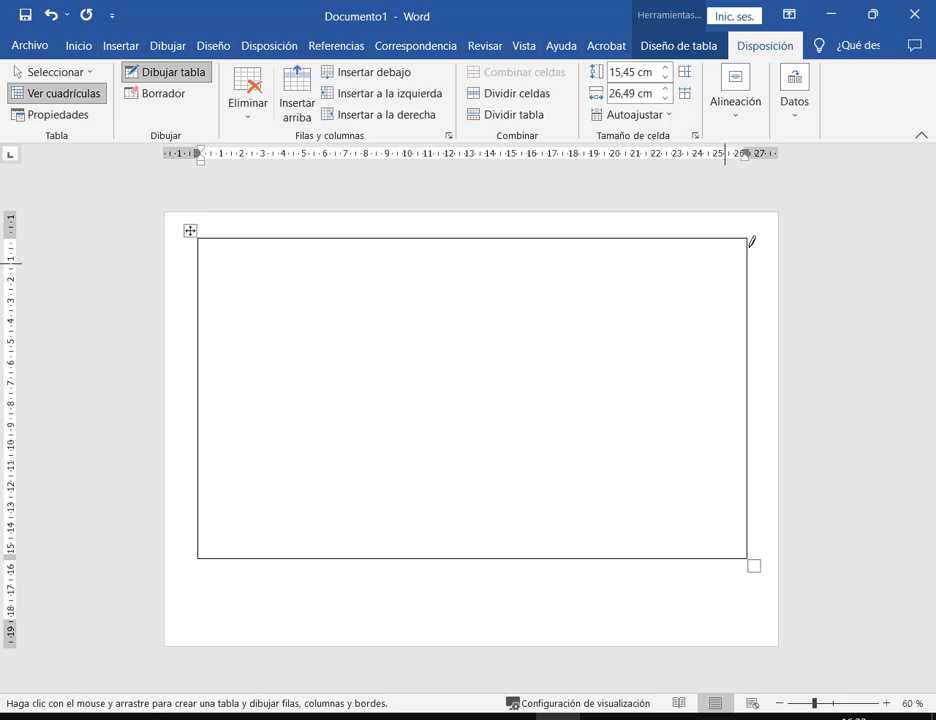
Shrink the Word window, minimize the PDF and file explorer windows behind it, and bring Word in front of the Meet call.
left_click(872, 14)
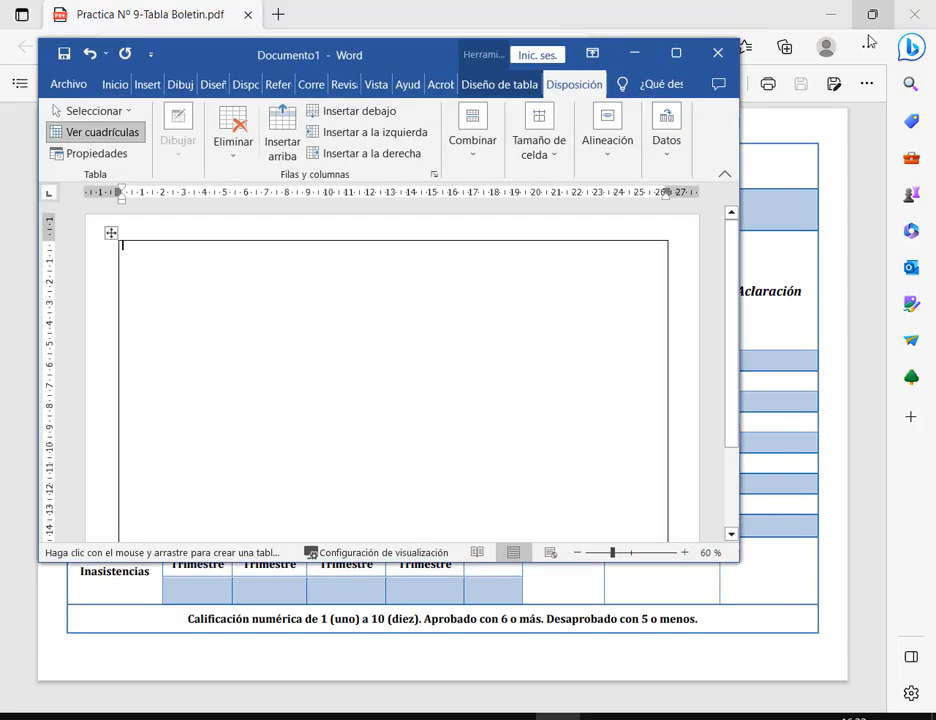
left_click(848, 9)
left_click(829, 13)
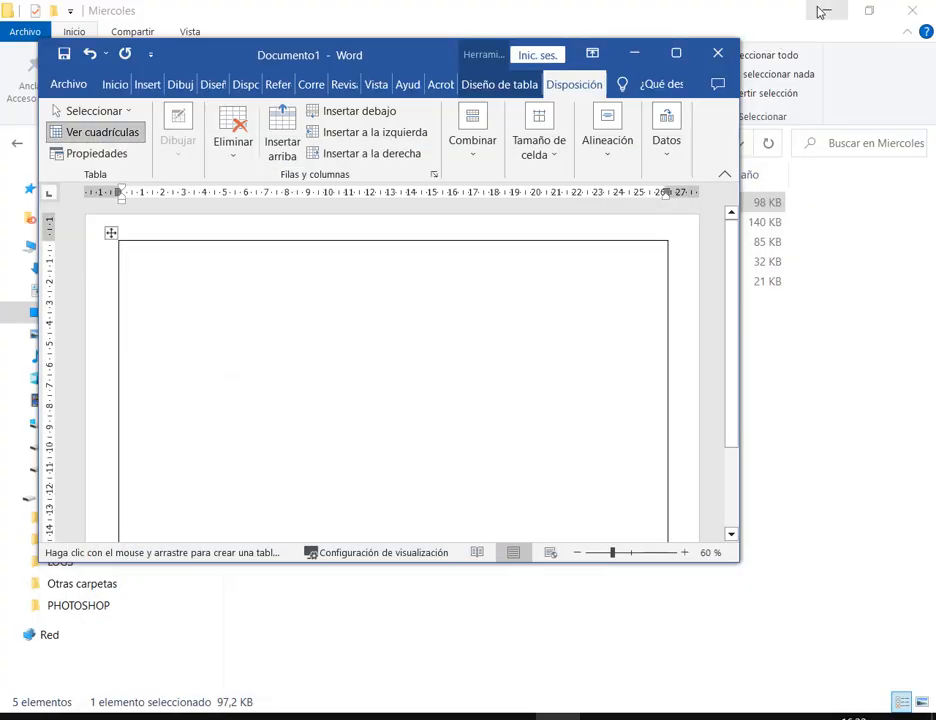
left_click(820, 12)
left_click(526, 10)
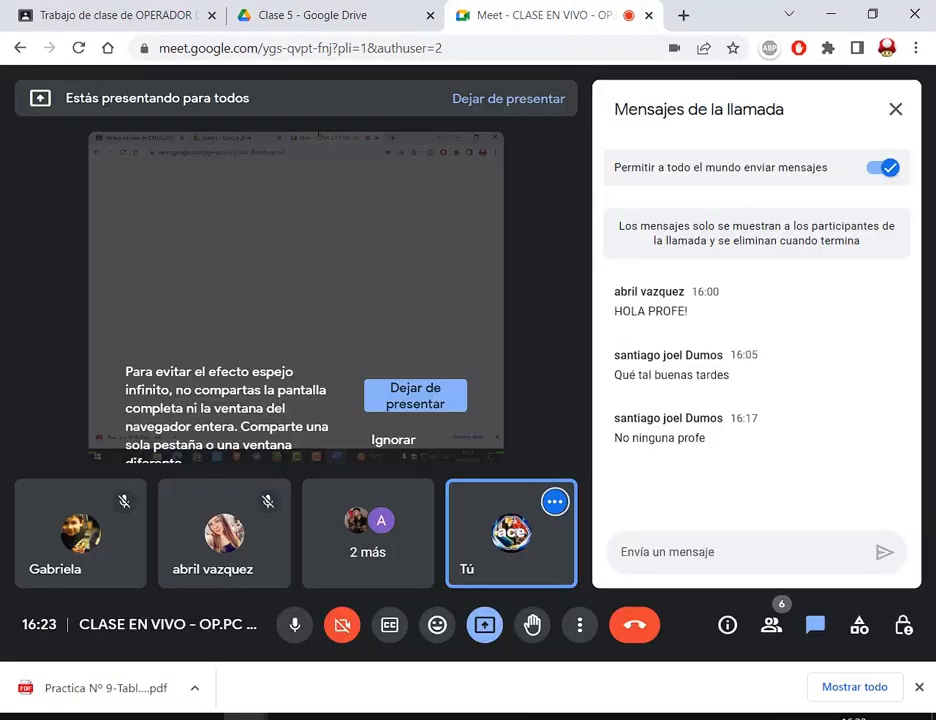
left_click(558, 717)
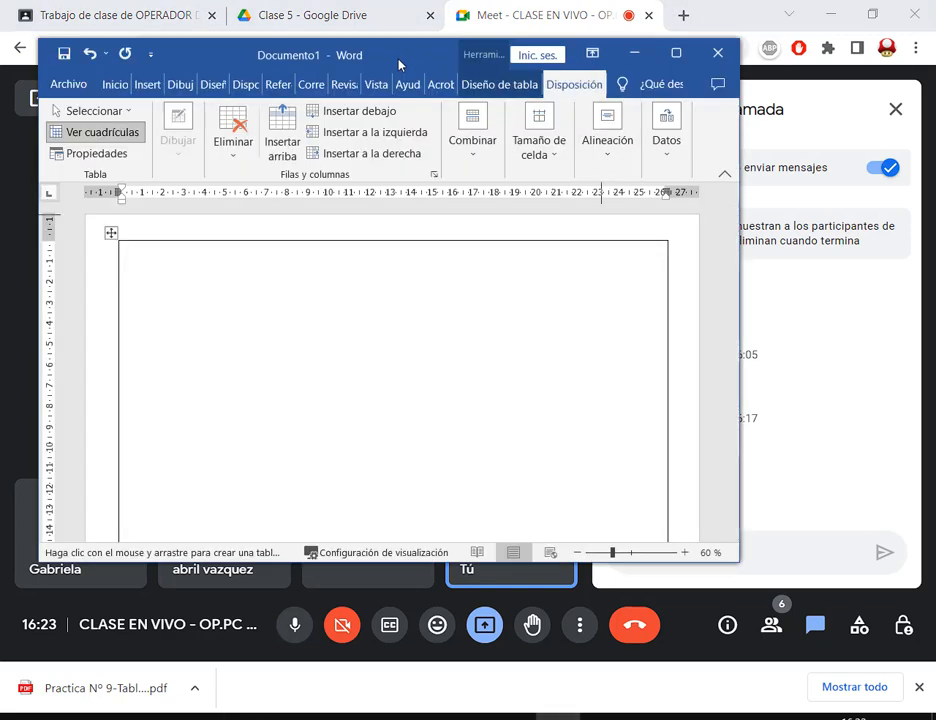
Zoom the document out to 40 % and move the Word window aside to uncover the call's messages.
left_click(577, 552)
left_click(577, 552)
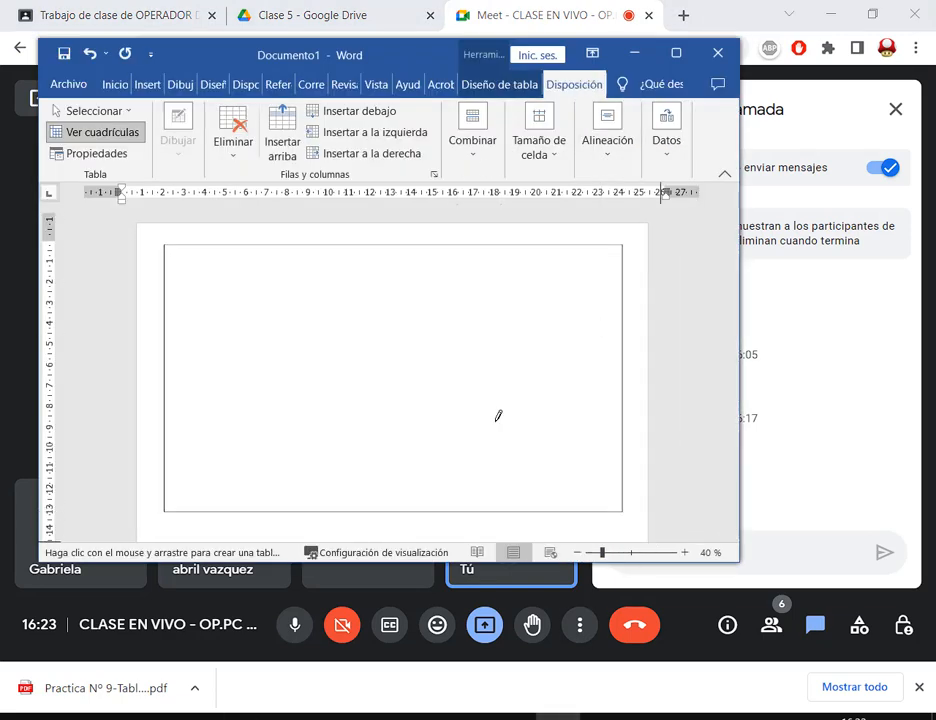
left_click_drag(474, 63, 380, 26)
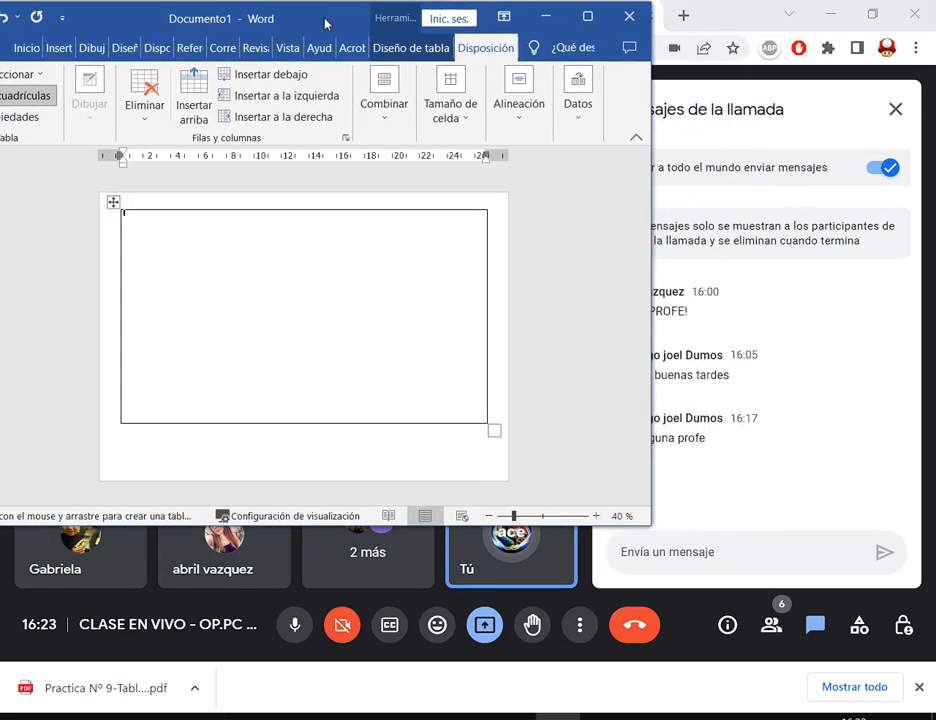
left_click_drag(294, 279, 395, 332)
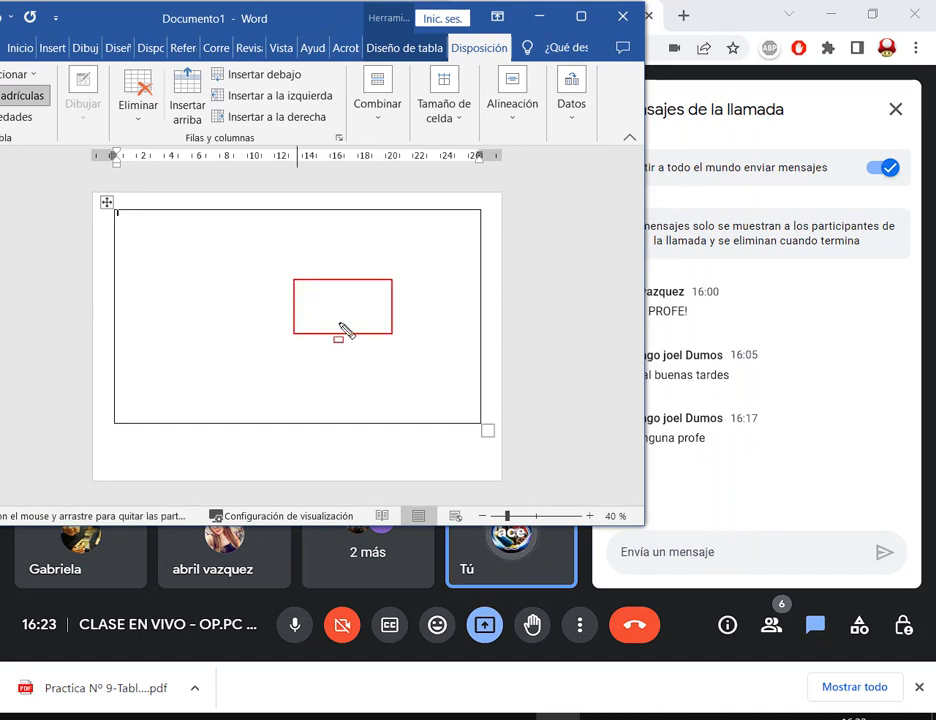
key("Escape")
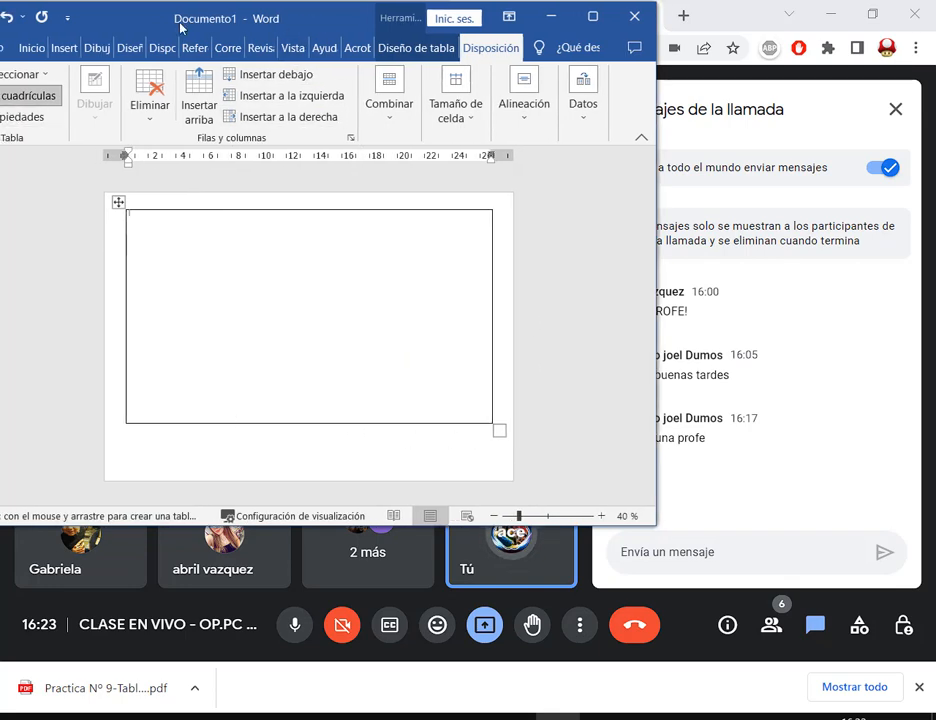
left_click_drag(180, 22, 268, 2)
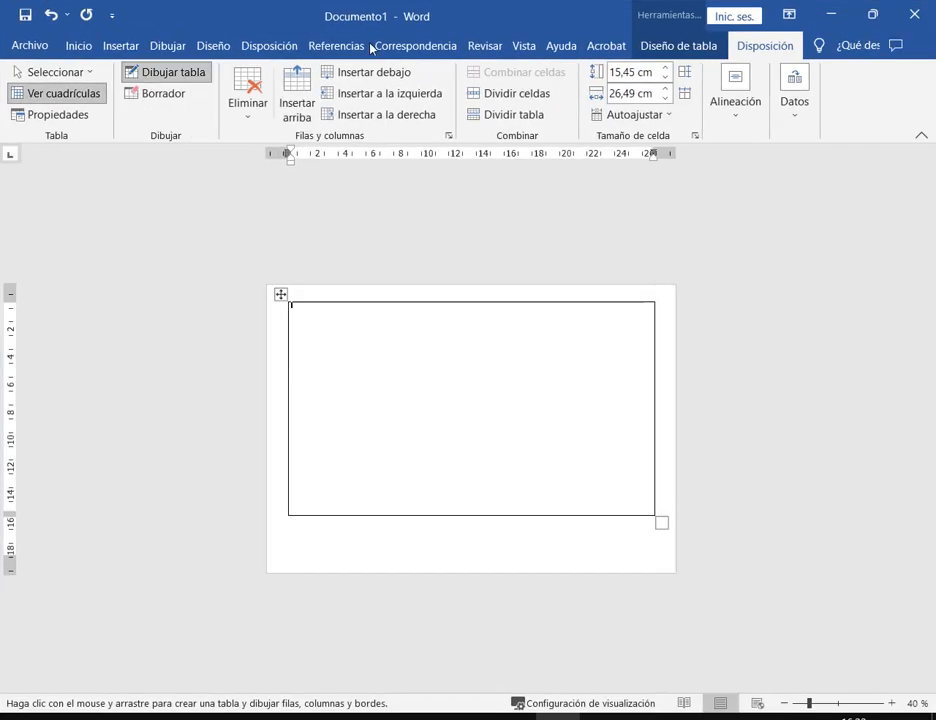
left_click(873, 13)
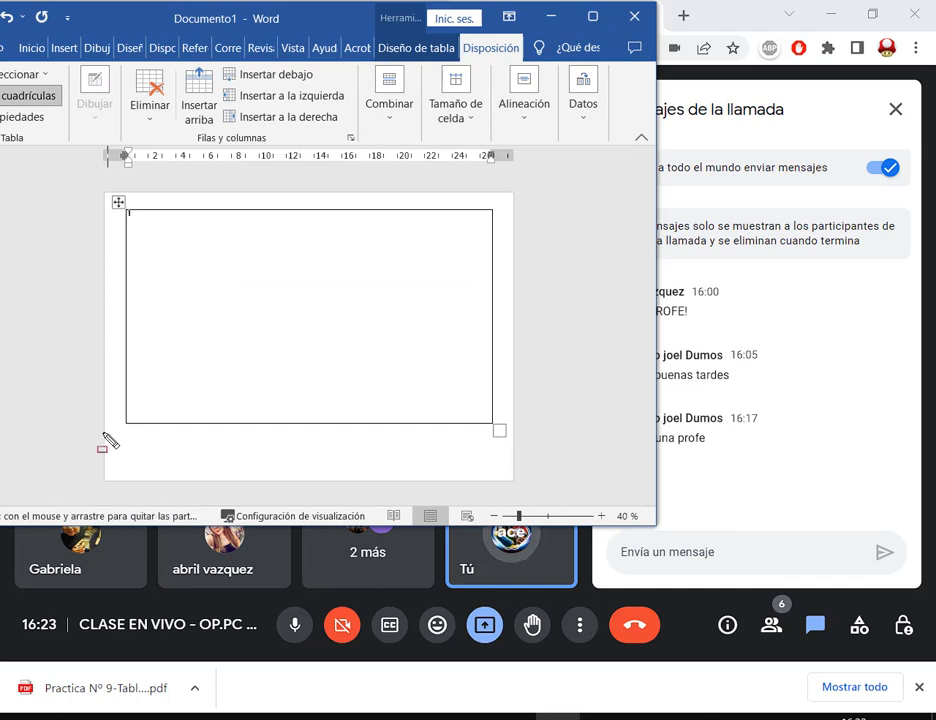
mouse_move(102, 431)
left_mouse_down()
mouse_move(593, 504)
mouse_move(520, 492)
left_mouse_up()
left_click_drag(330, 17, 489, 17)
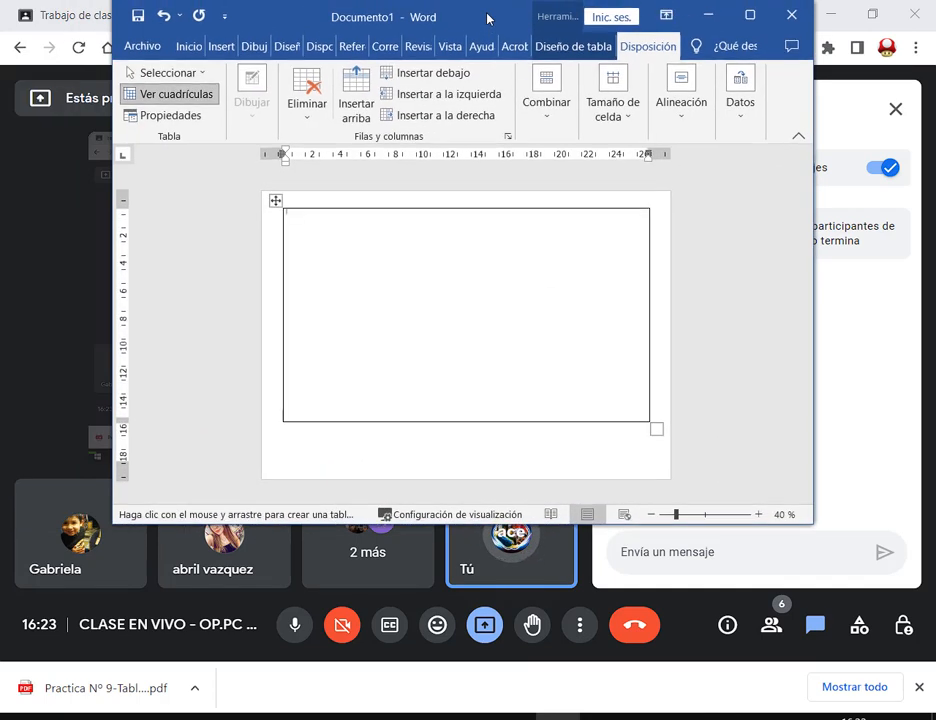
Enlarge Word to the full screen and review the page orientation options and the margin presets.
left_click(750, 17)
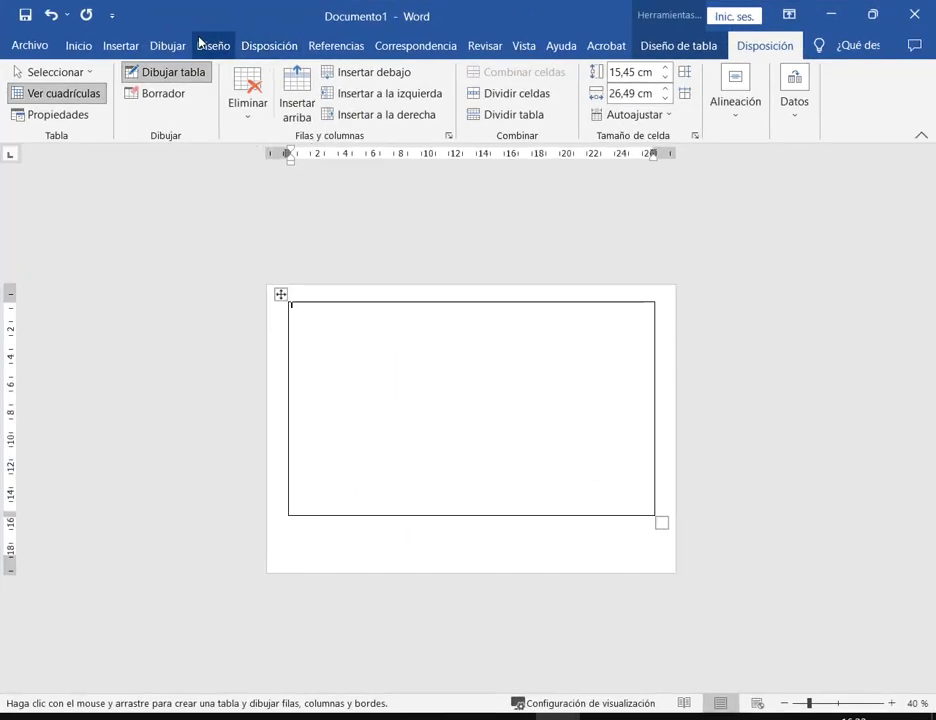
left_click(257, 45)
left_click(136, 78)
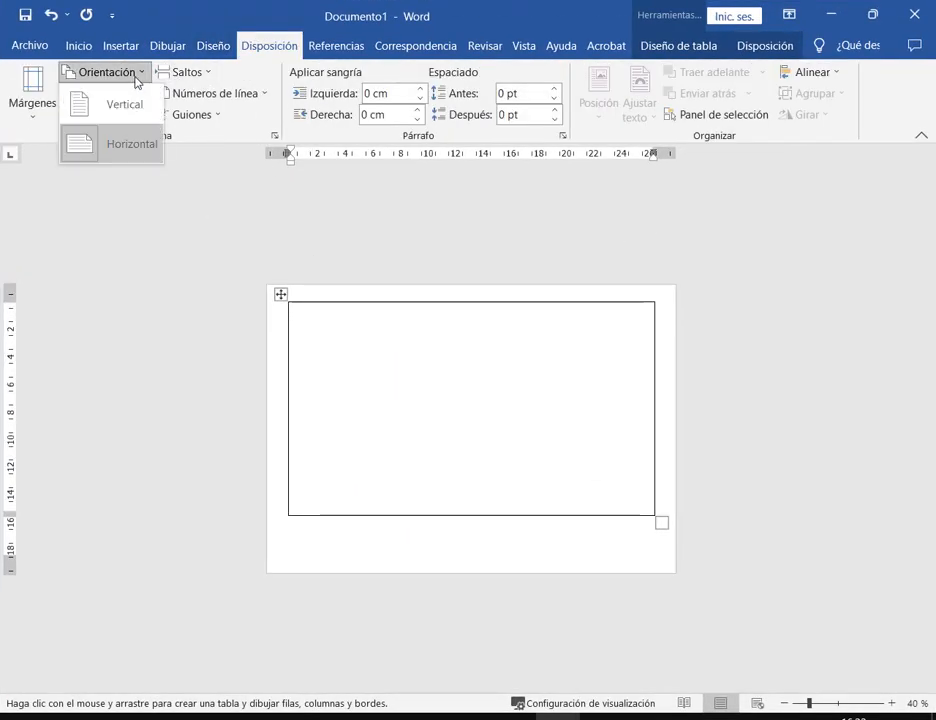
left_click(24, 112)
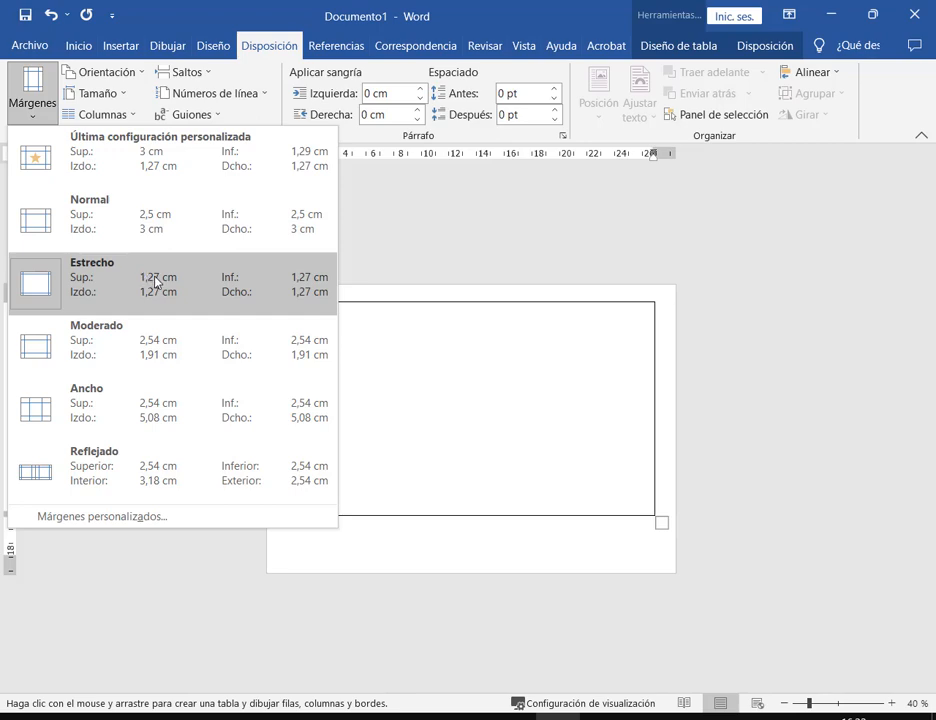
Shrink and shift the Word window to check the call's messages, and return it to full screen.
left_click(875, 16)
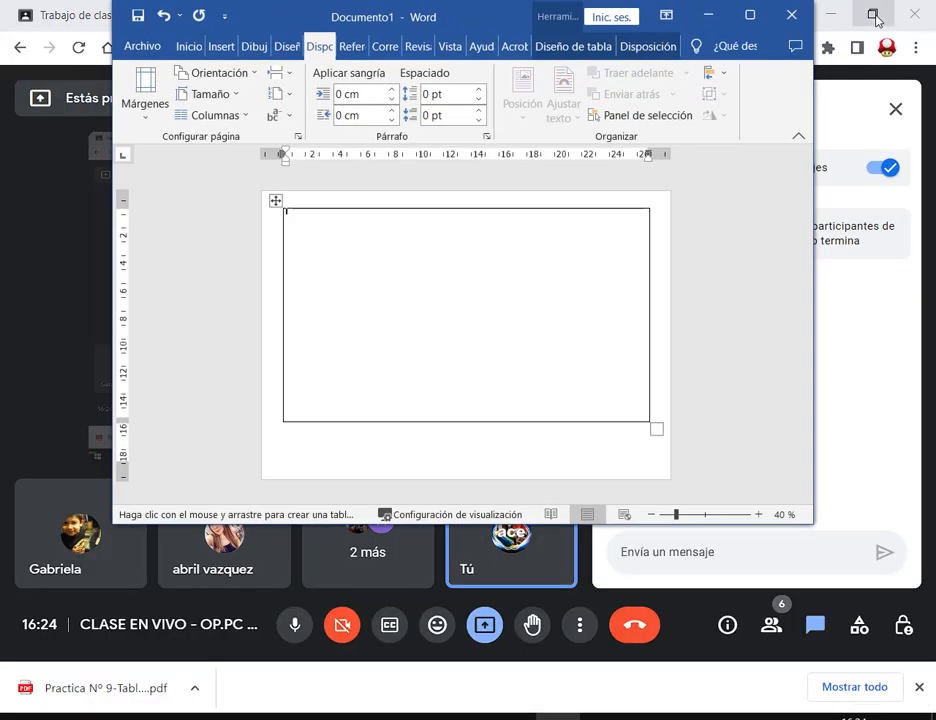
left_click_drag(508, 32, 313, 70)
left_click_drag(239, 64, 281, 49)
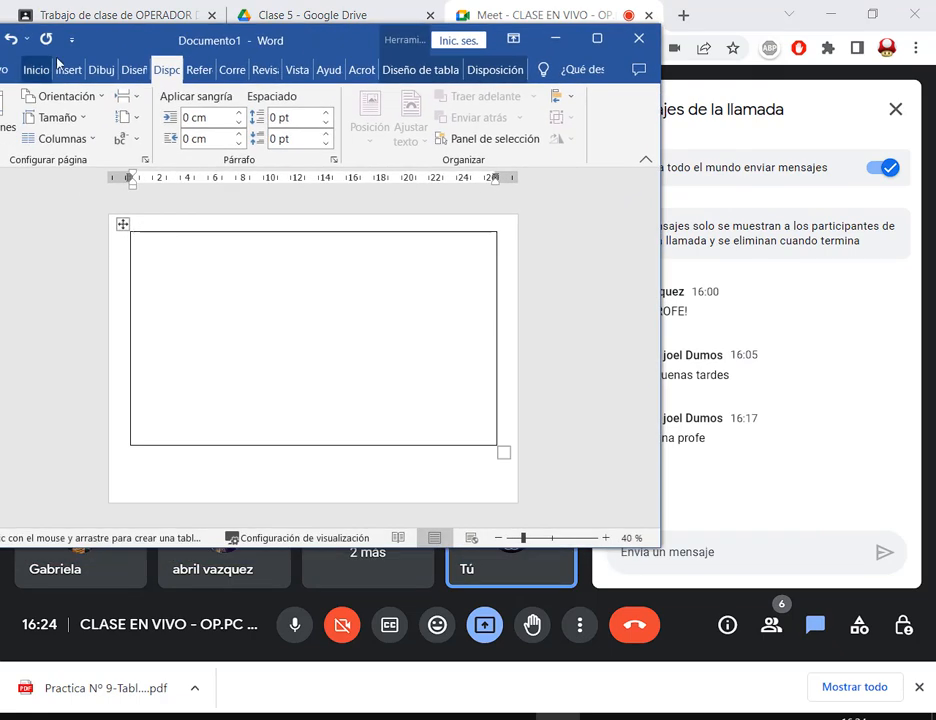
left_click(597, 38)
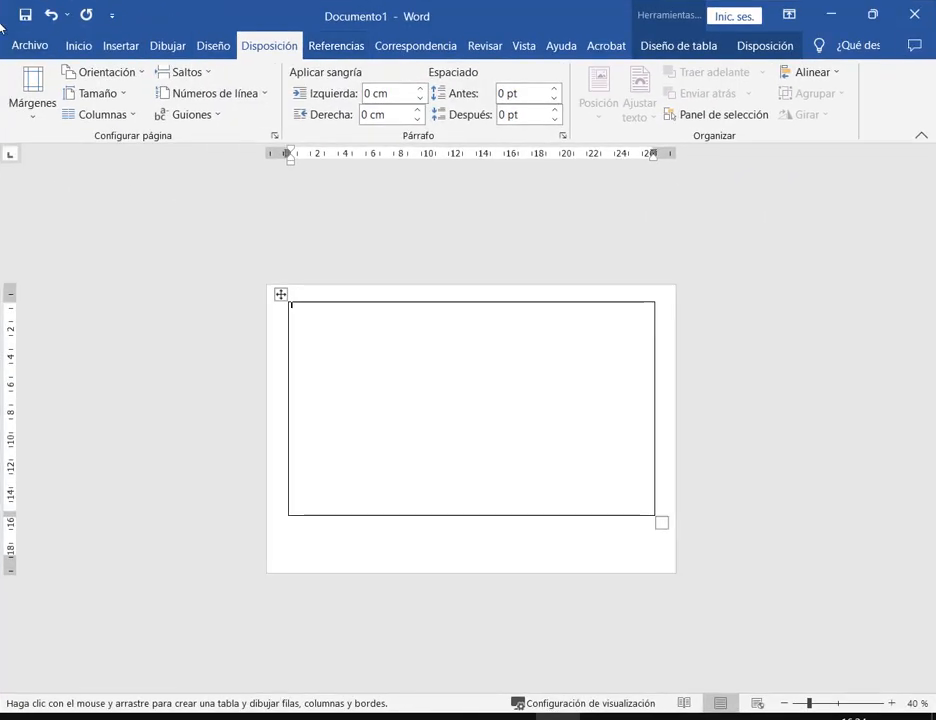
Save the document as "TP 10 - Boletín" in the Word folder of Documentos > 01.Curso Operador de PC Avanzado.
left_click(24, 16)
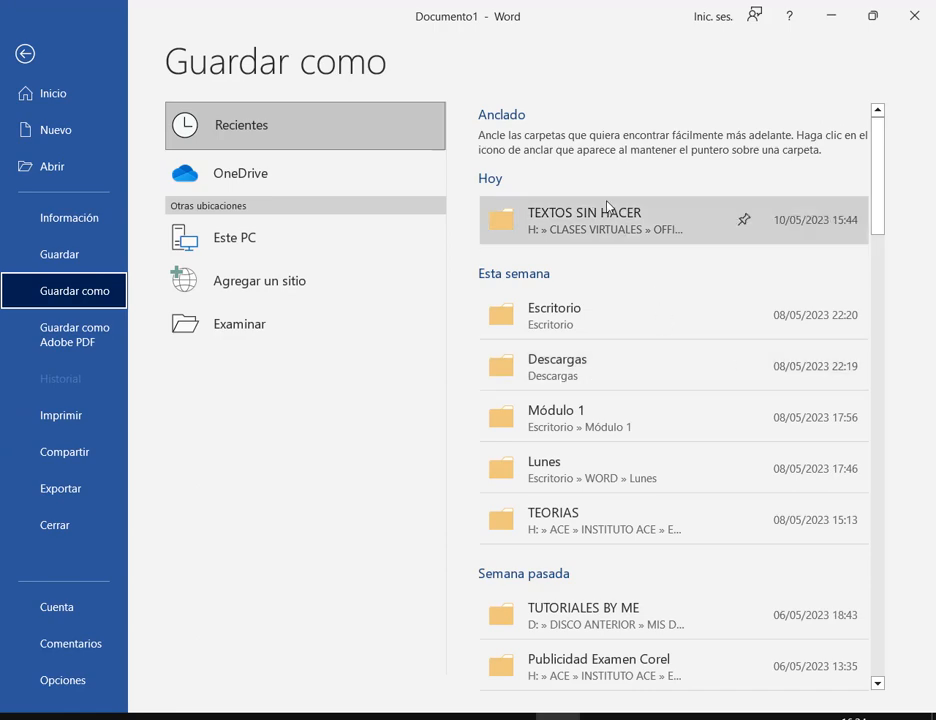
left_click(268, 334)
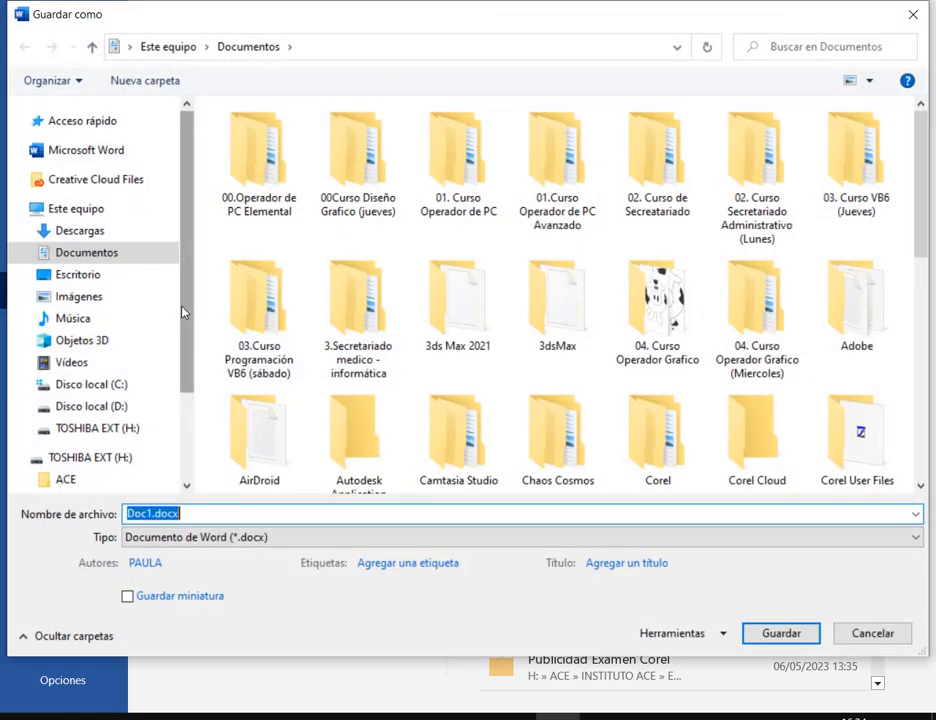
left_click(578, 162)
double_click(578, 162)
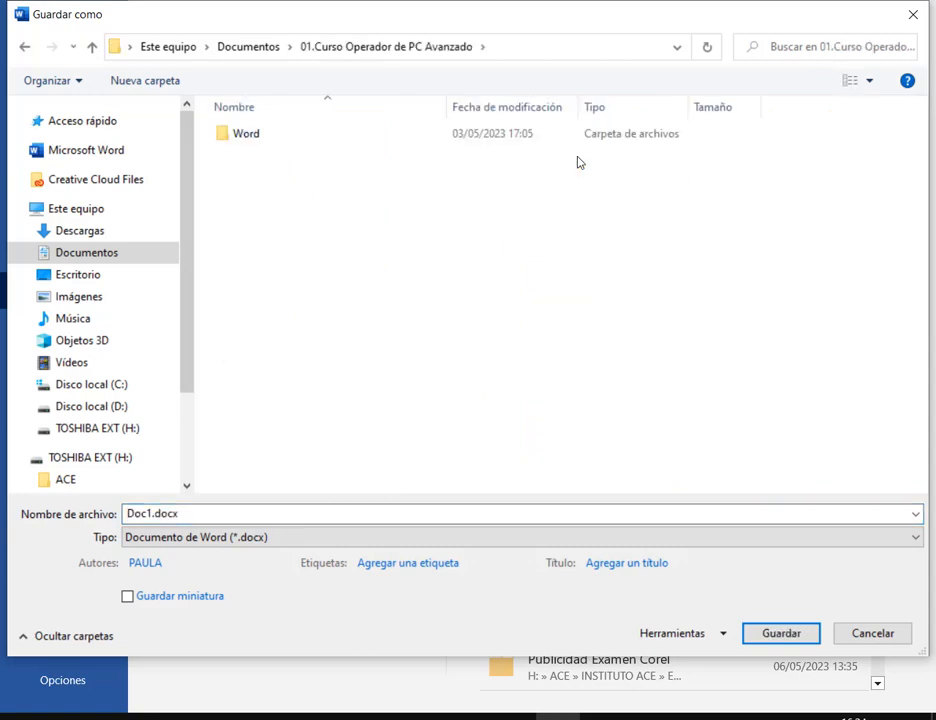
double_click(284, 138)
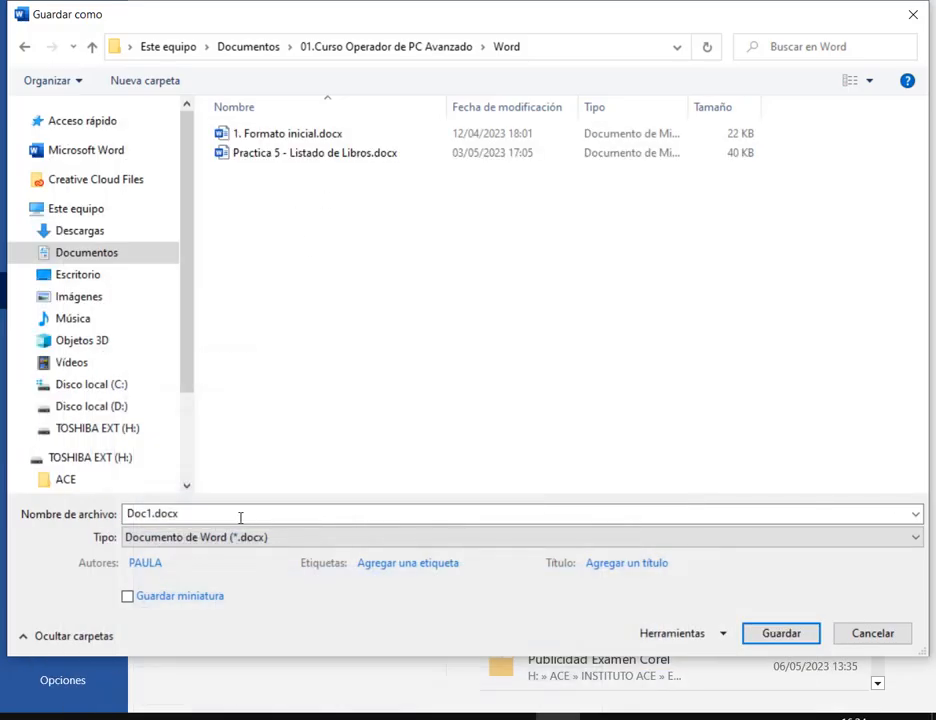
left_click(236, 516)
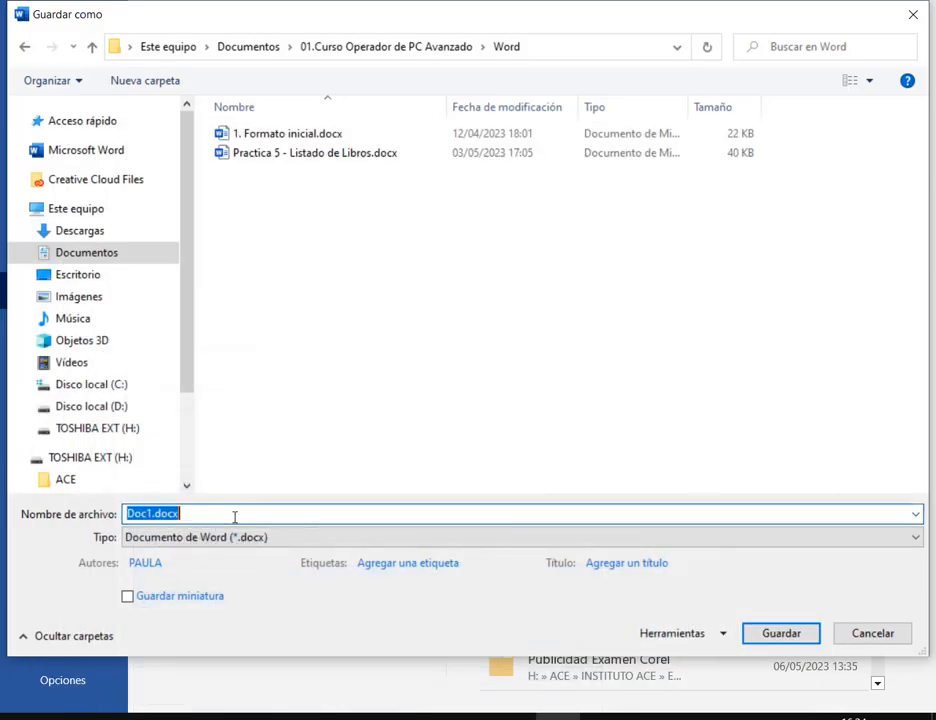
type("TP 10 - Boletín")
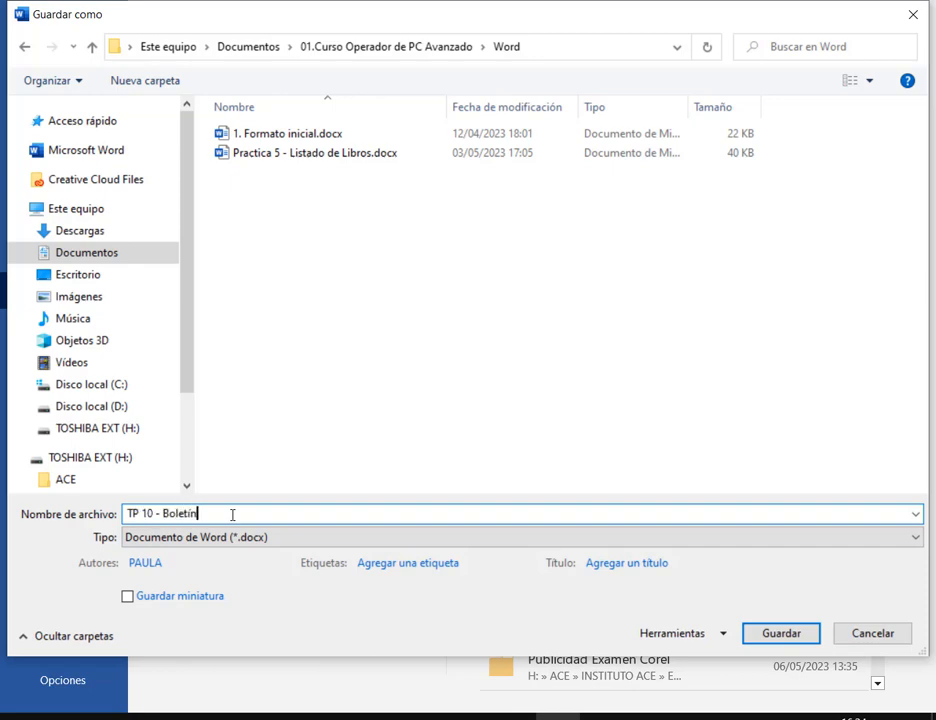
key("Return")
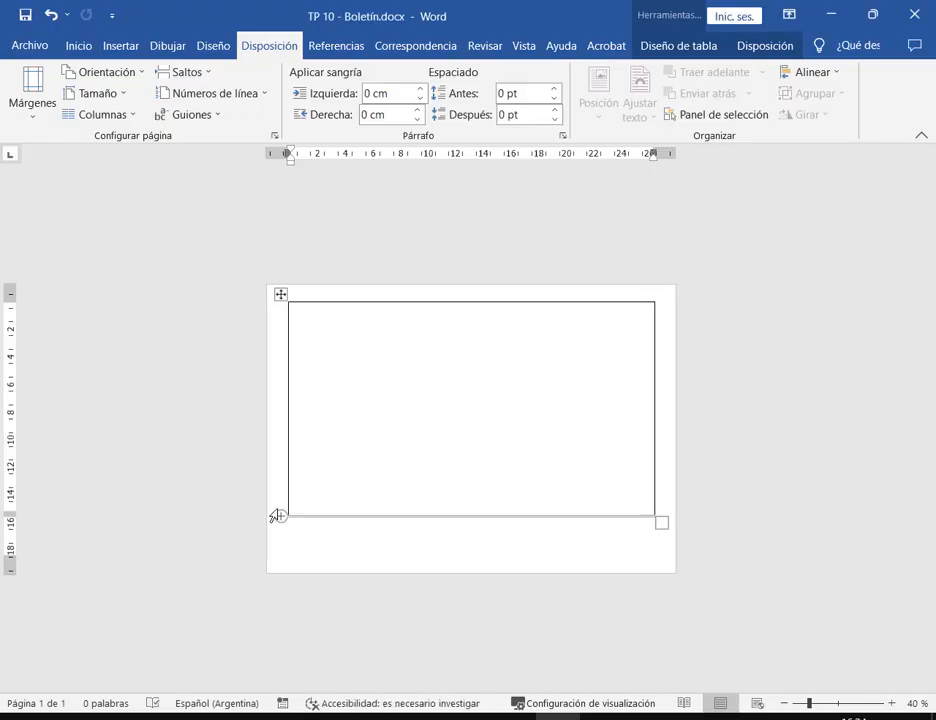
Shrink the Word window, switch to the Practica Nº 9-Tabla Boletin PDF in the browser, and zoom out until its whole page is small.
left_click(872, 14)
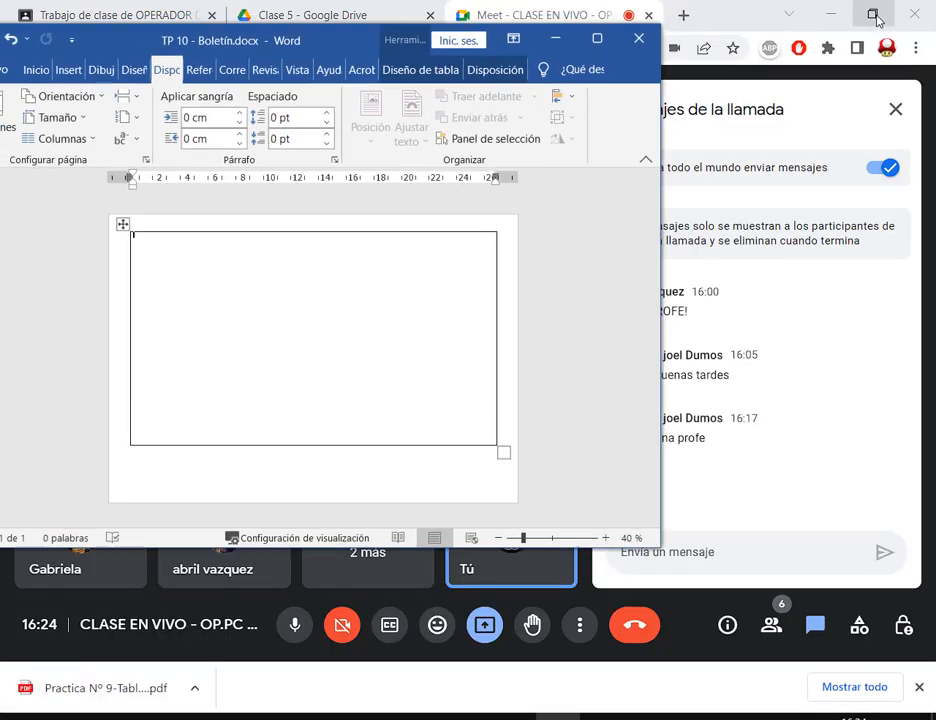
left_click_drag(366, 38, 534, 146)
left_click(201, 717)
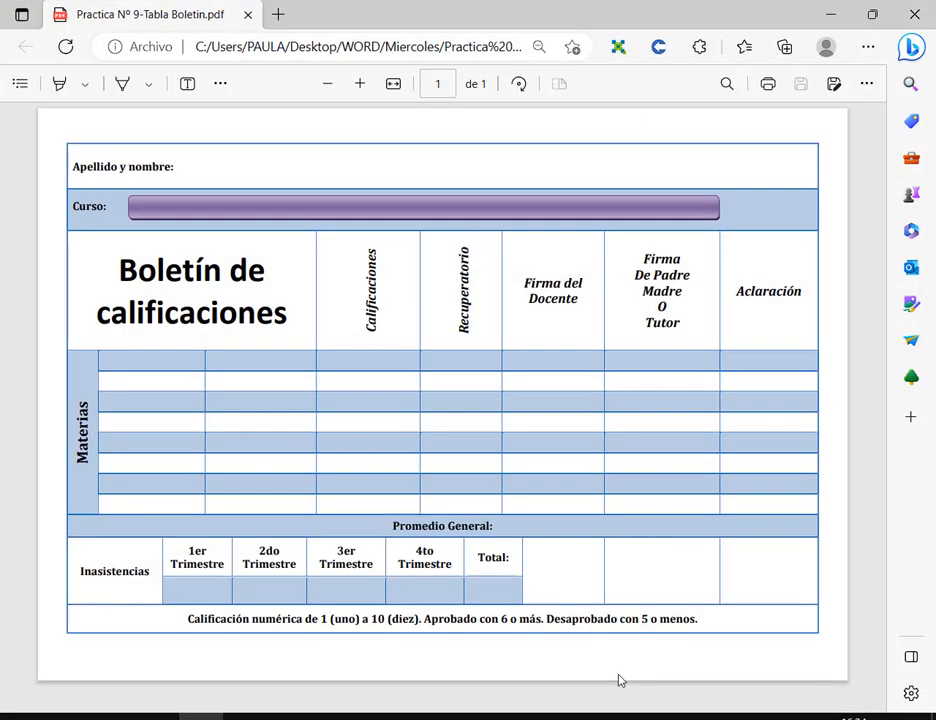
left_click(558, 717)
left_click(341, 93)
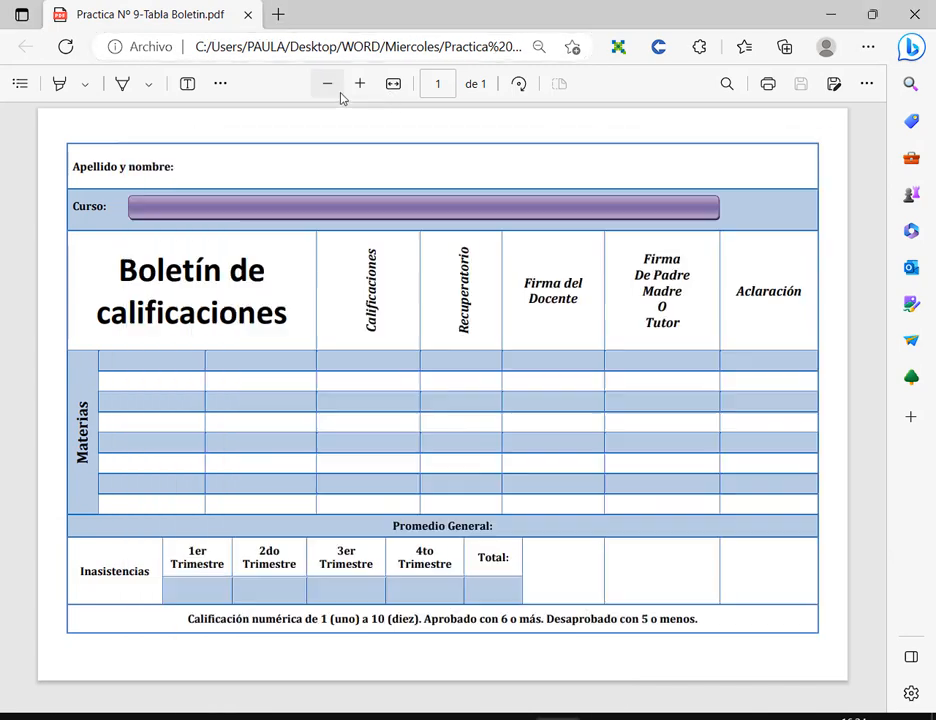
left_click(341, 93)
left_click(341, 93)
left_click(328, 84)
left_click(361, 85)
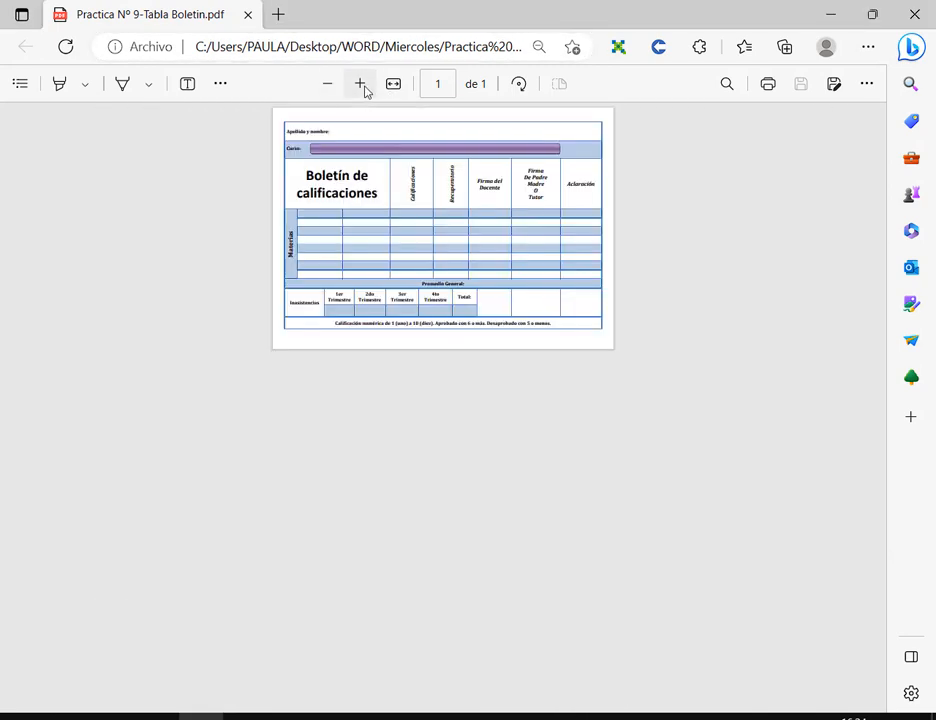
Bring Word in front of the PDF and resize its window to the full screen width, leaving the PDF table's heading rows visible above it.
left_click(558, 717)
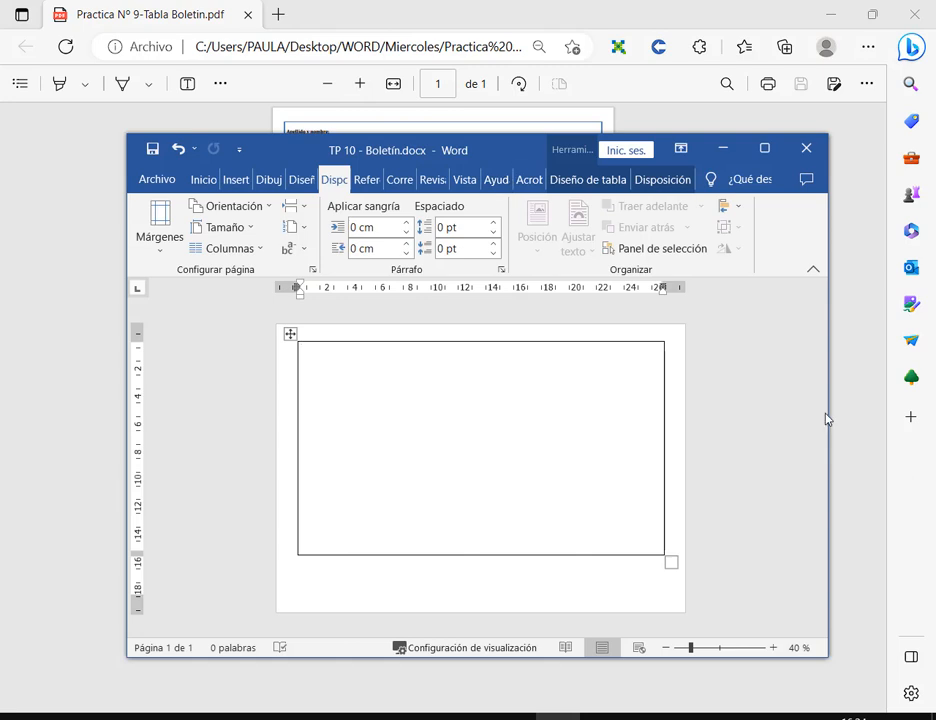
left_click_drag(842, 421, 932, 421)
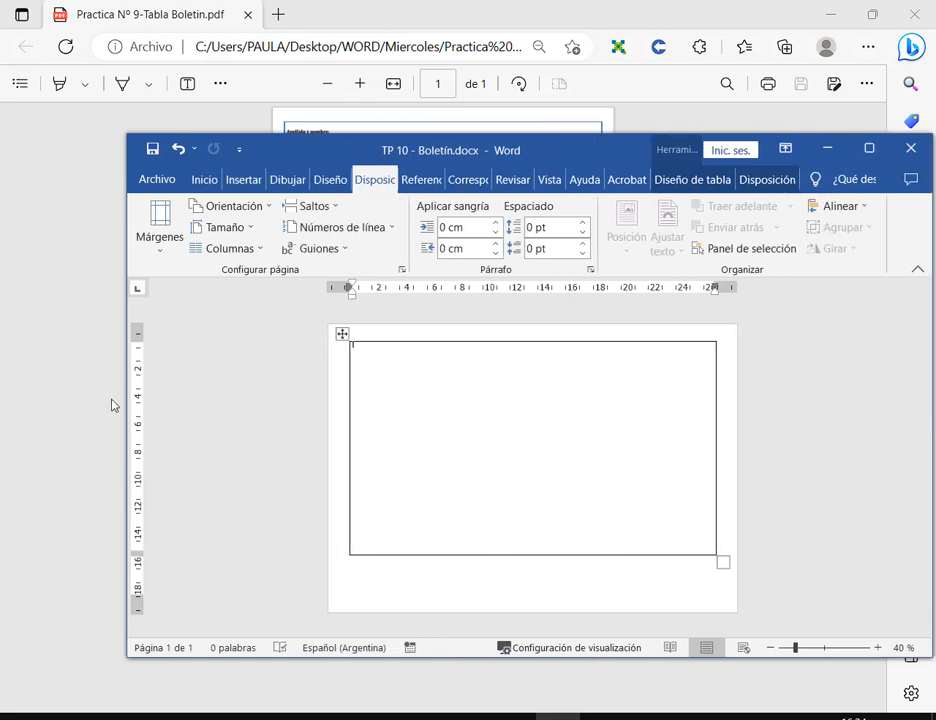
left_click_drag(130, 407, 2, 407)
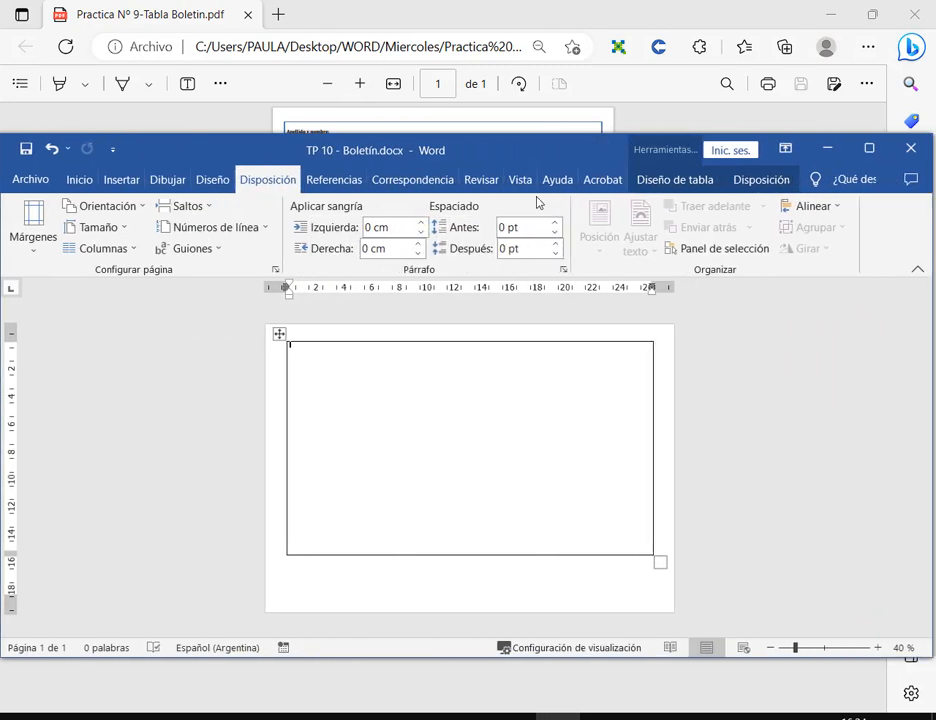
left_click_drag(517, 136, 514, 219)
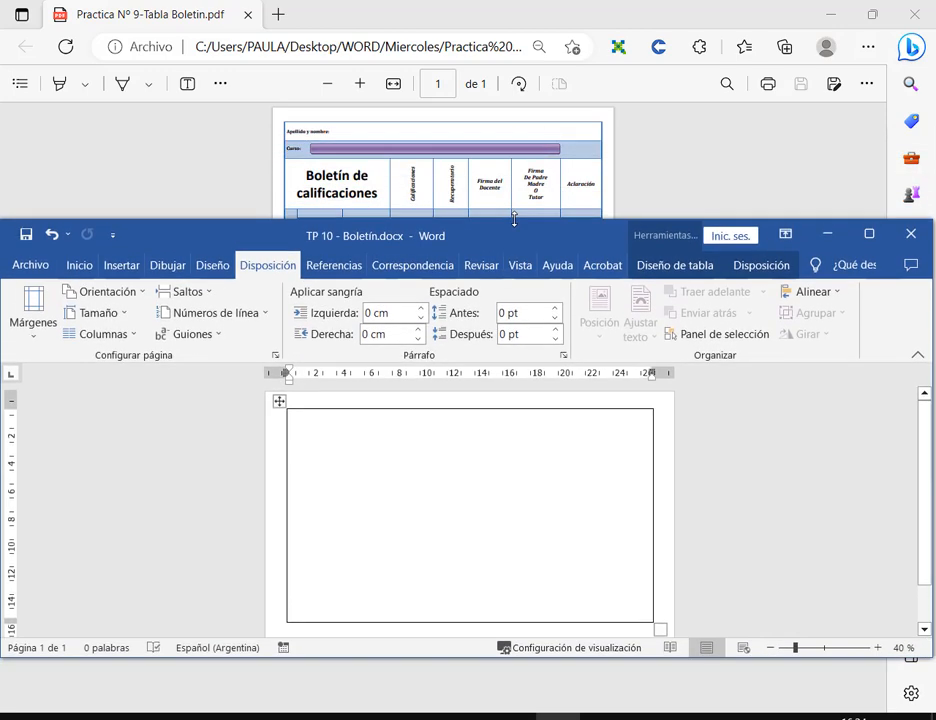
left_click(121, 265)
left_click(79, 318)
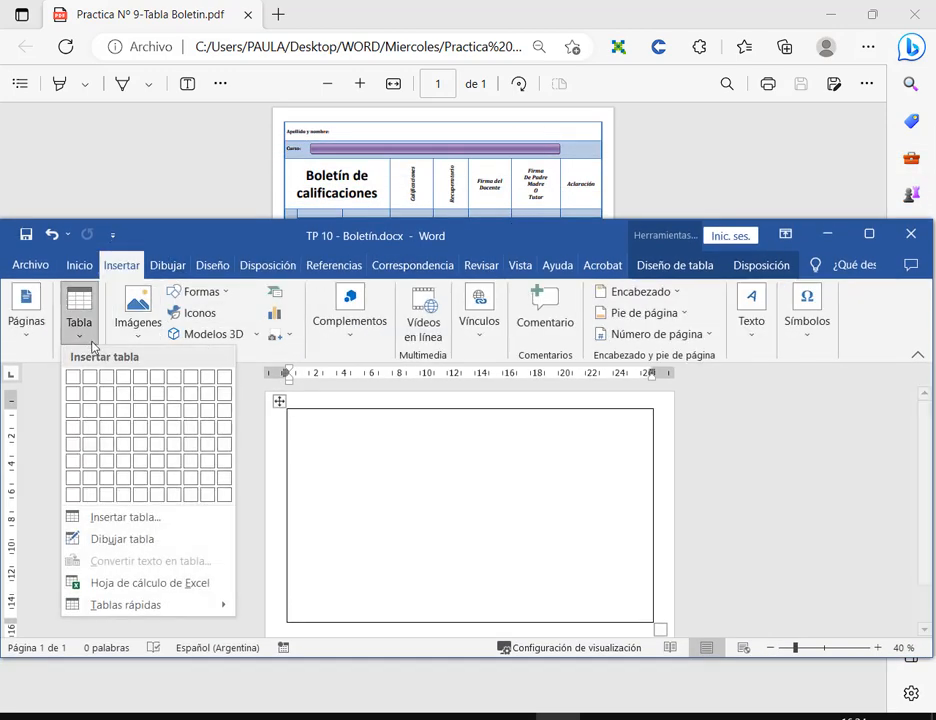
left_click(131, 519)
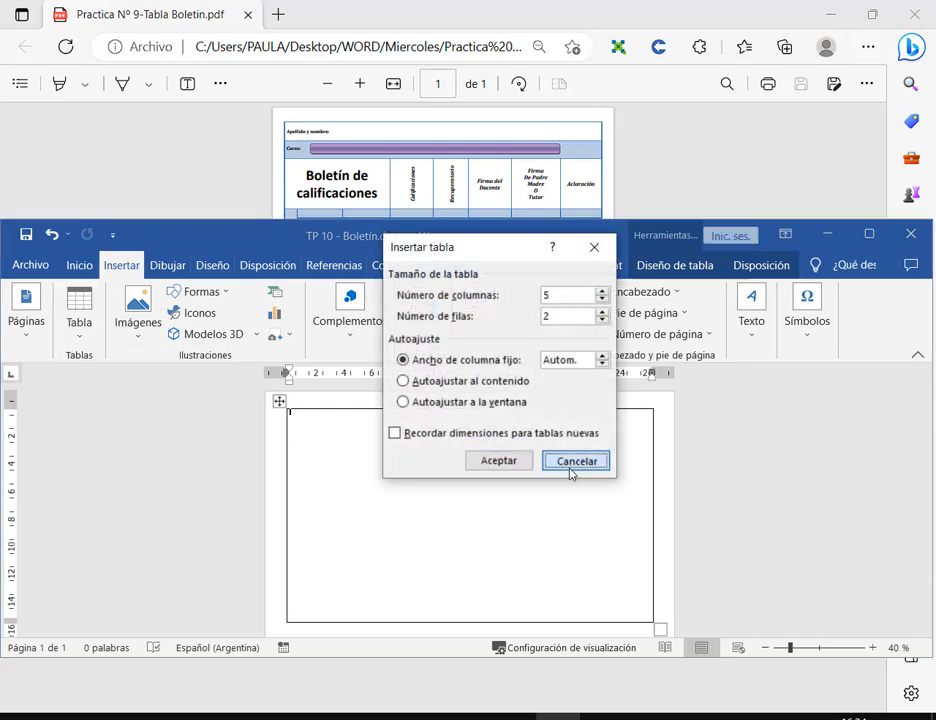
left_click(572, 462)
Activate the Dibujar tabla tool again for drawing inside the table outline.
left_click(77, 328)
left_click(101, 538)
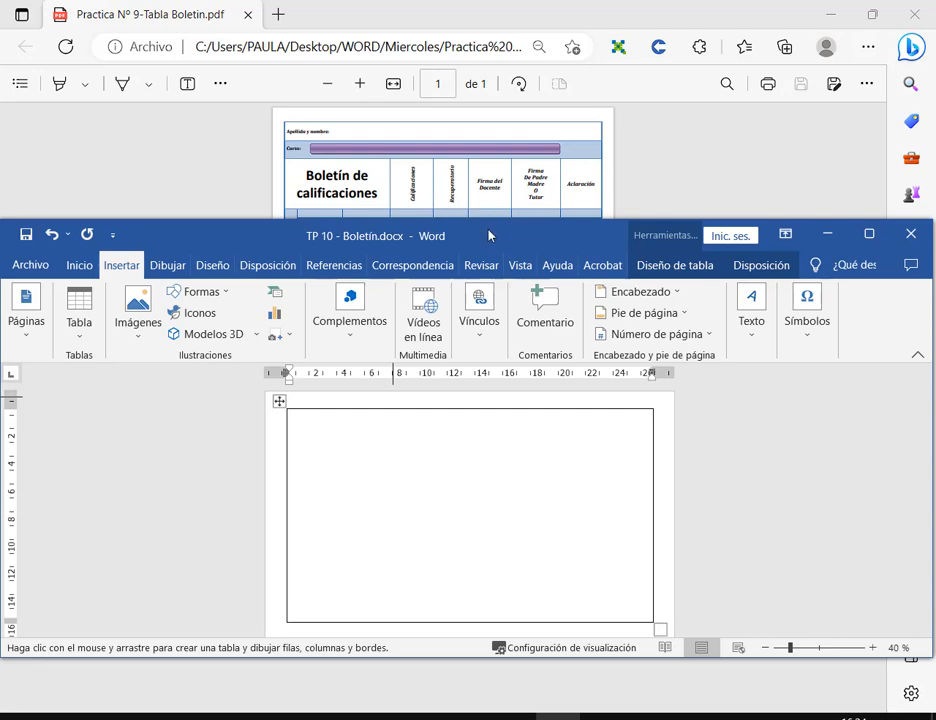
Uncover the whole table in the PDF and examine where its main horizontal dividers and the Materias block run.
left_click_drag(498, 224, 507, 366)
key("ctrl+shift+3")
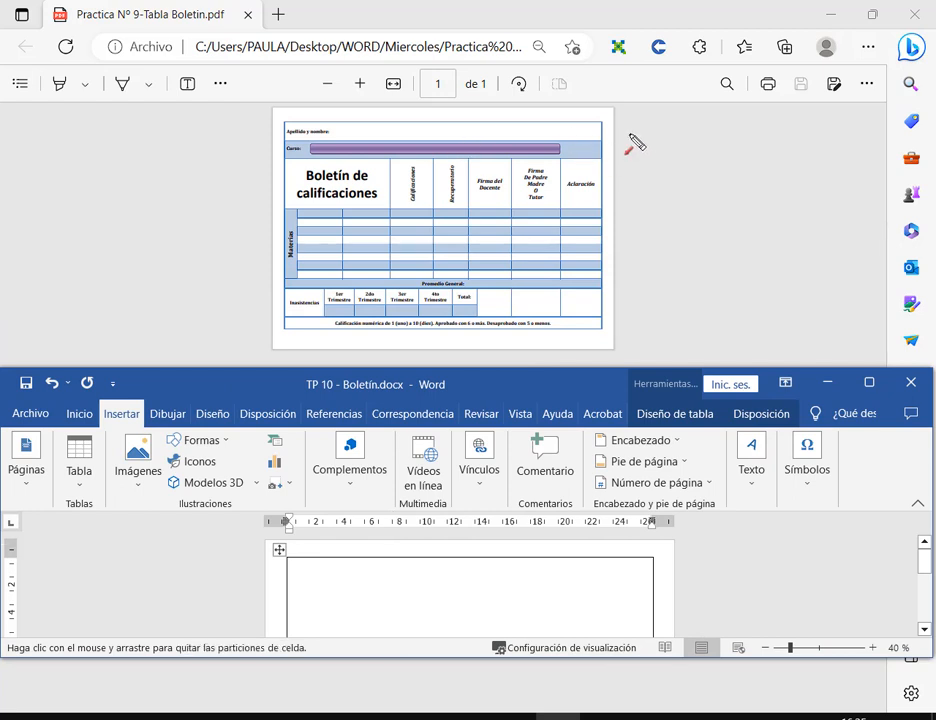
mouse_move(638, 117)
left_mouse_down()
mouse_move(600, 138)
mouse_move(600, 156)
left_mouse_up()
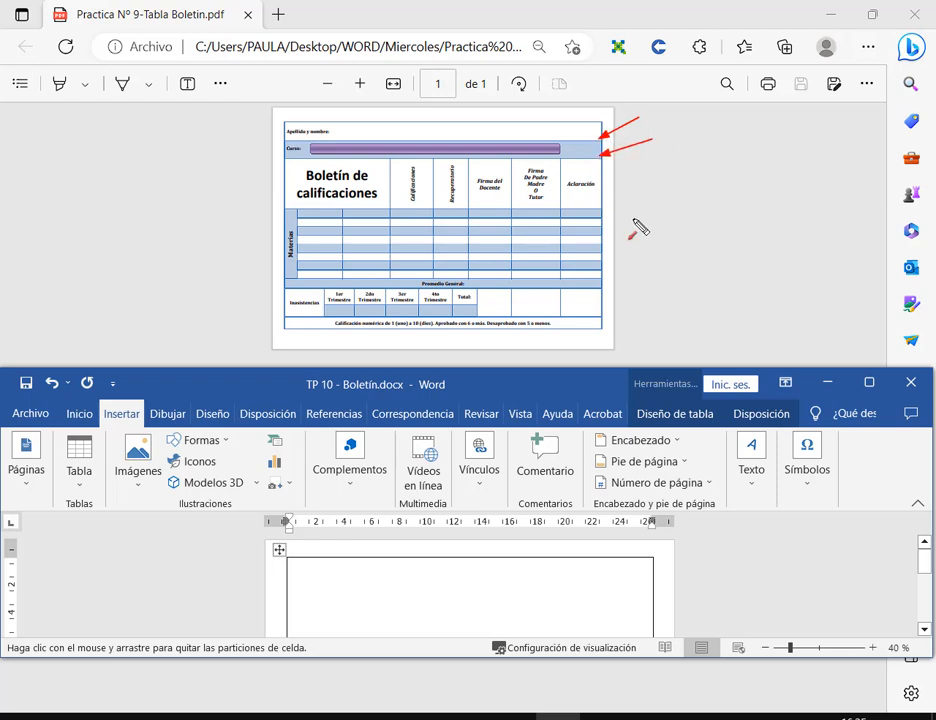
left_click_drag(642, 185, 601, 206)
key("Escape")
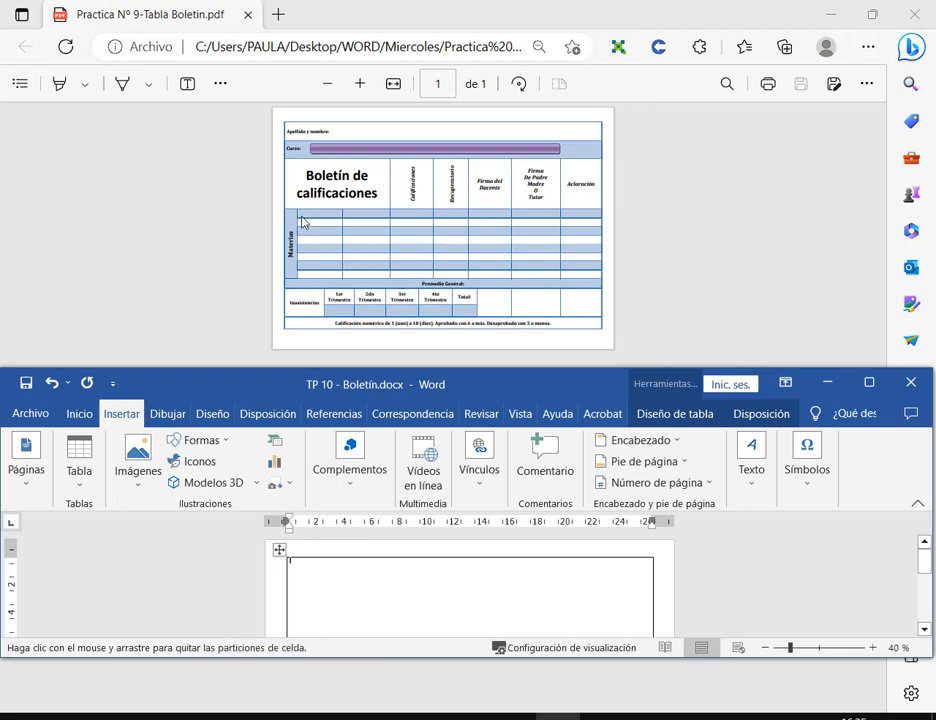
mouse_move(303, 217)
left_mouse_down()
mouse_move(548, 278)
mouse_move(568, 294)
mouse_move(586, 290)
left_mouse_up()
key("ctrl+z")
key("ctrl+z")
mouse_move(643, 120)
left_mouse_down()
mouse_move(616, 130)
mouse_move(604, 158)
mouse_move(627, 195)
mouse_move(604, 207)
left_mouse_up()
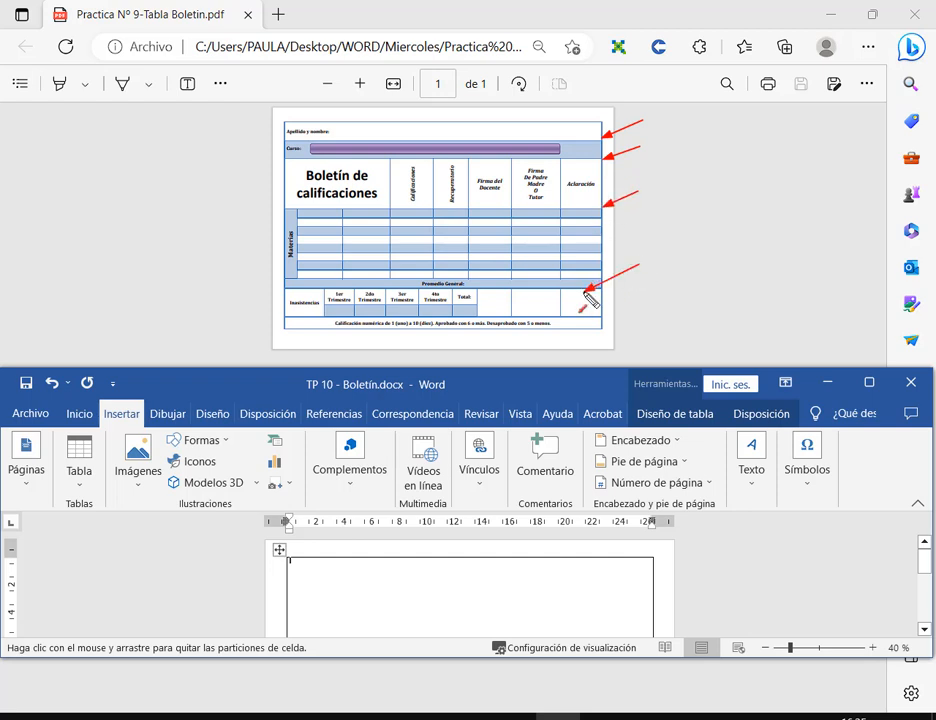
mouse_move(638, 265)
left_mouse_down()
mouse_move(604, 283)
mouse_move(604, 316)
left_mouse_up()
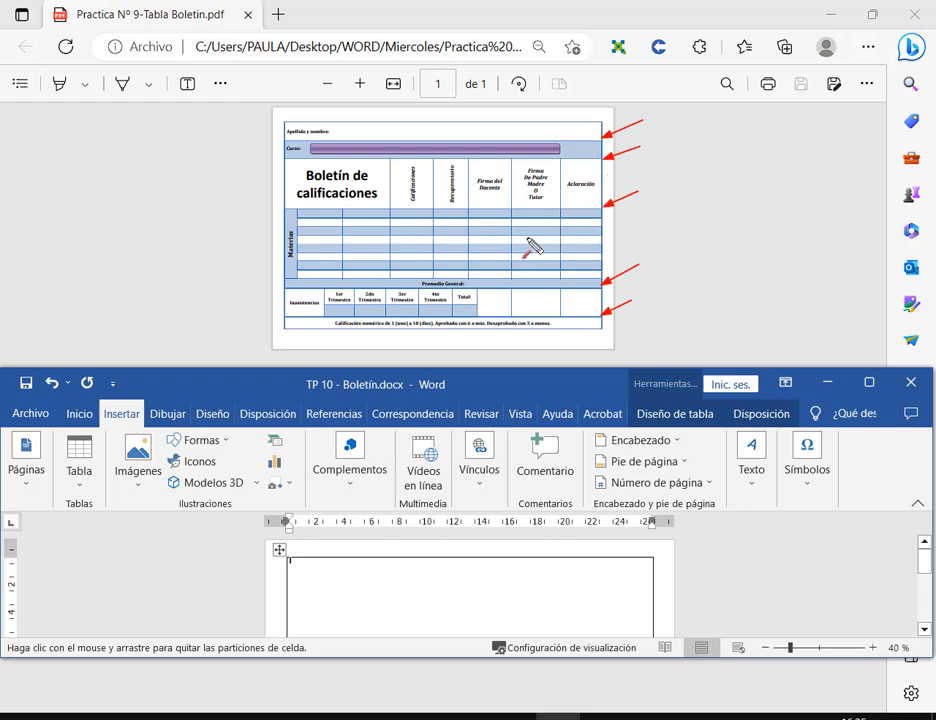
left_click_drag(286, 209, 602, 288)
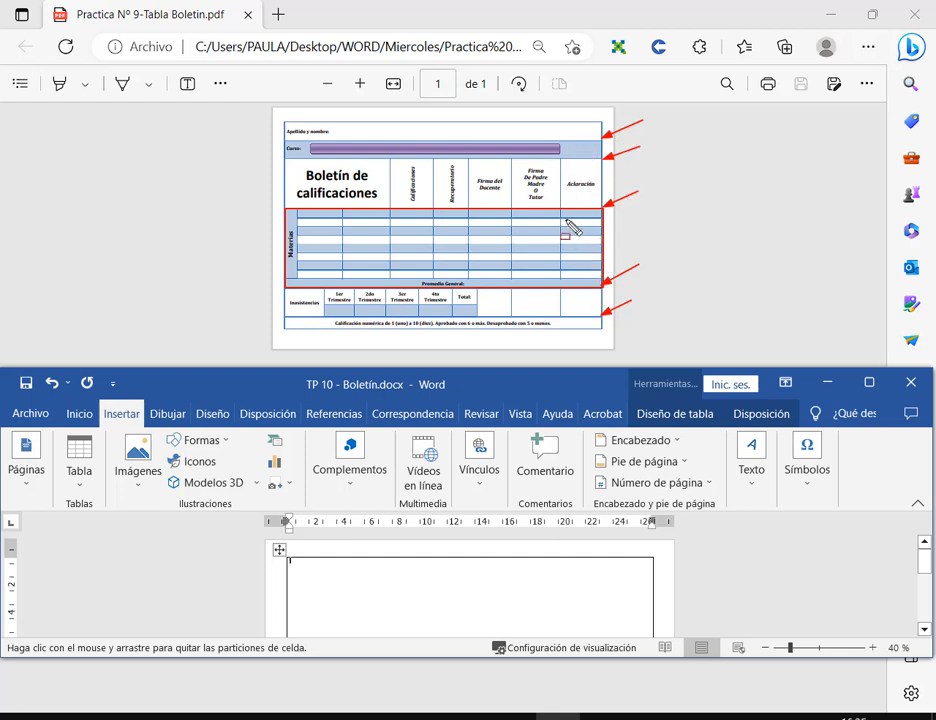
key("Escape")
Draw five full-width horizontal lines in the outline, making rows about 0,95, 1,32, 3,39, 5,66 and 3,23 cm high plus a thin last row.
left_click_drag(638, 366, 640, 150)
left_click_drag(289, 361, 650, 361)
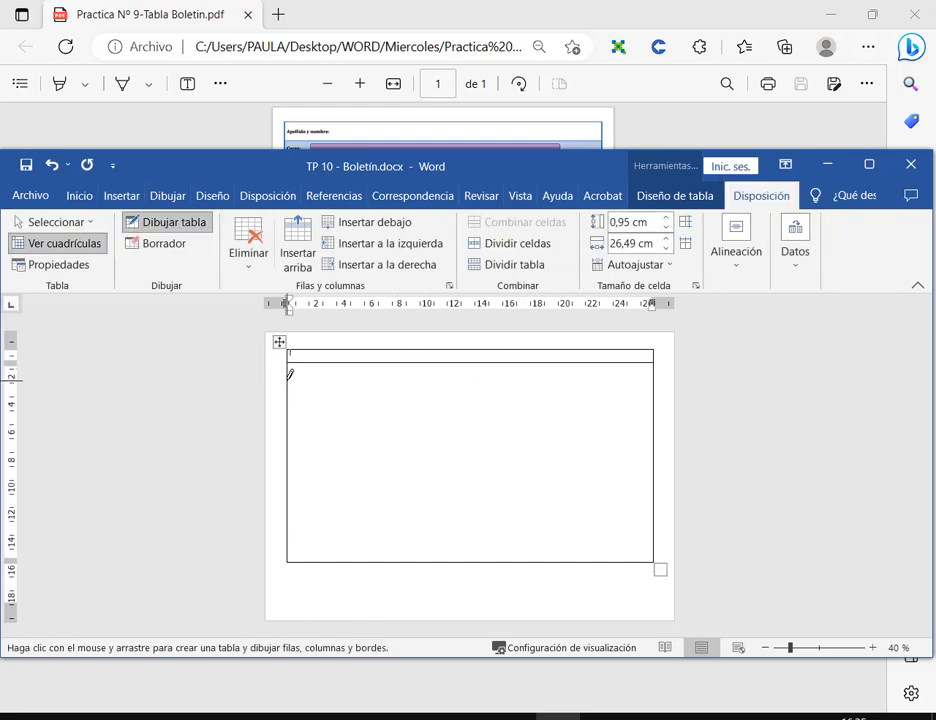
left_click_drag(289, 379, 645, 381)
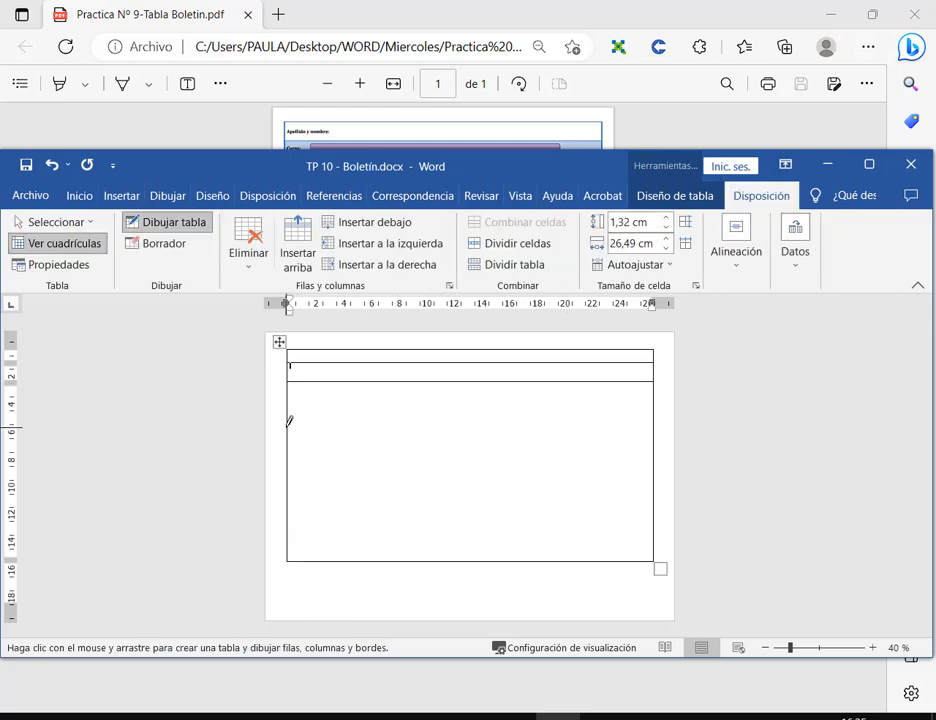
left_click_drag(289, 427, 648, 428)
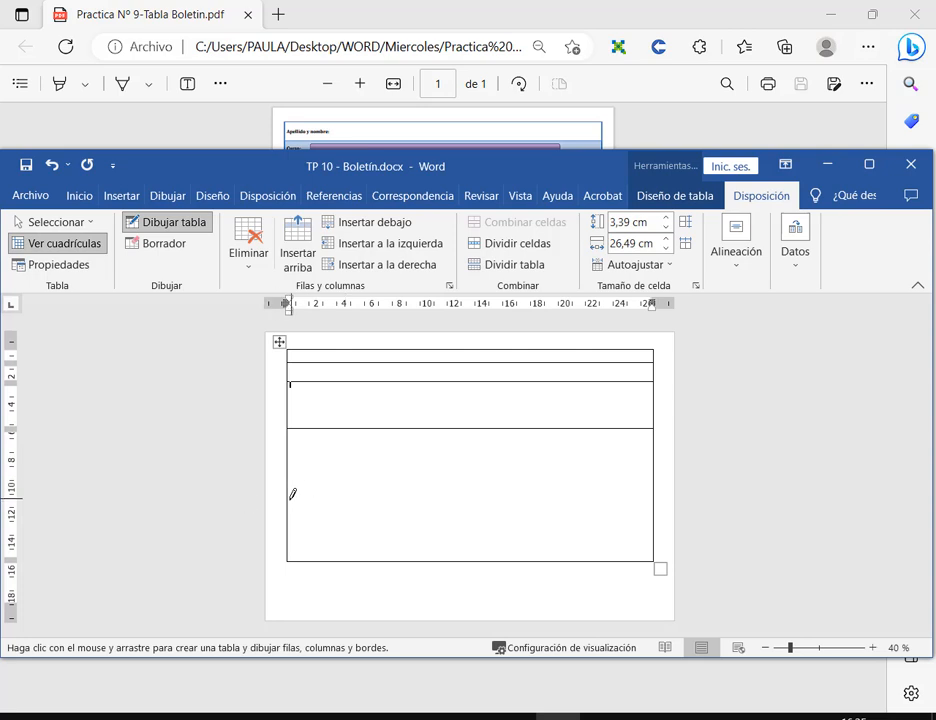
left_click_drag(433, 504, 648, 506)
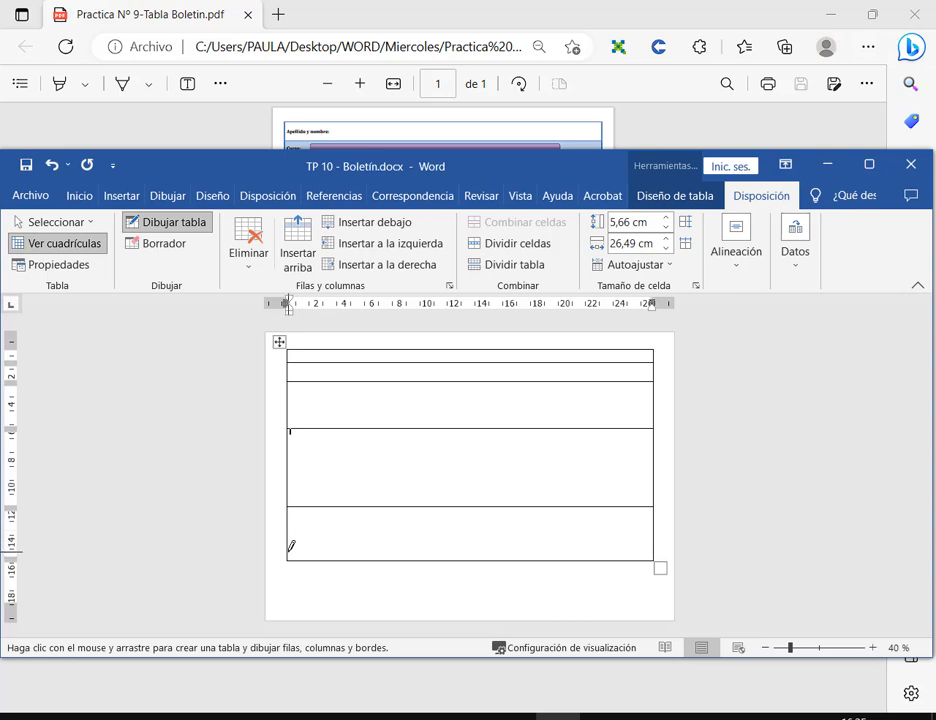
left_click_drag(290, 549, 577, 538)
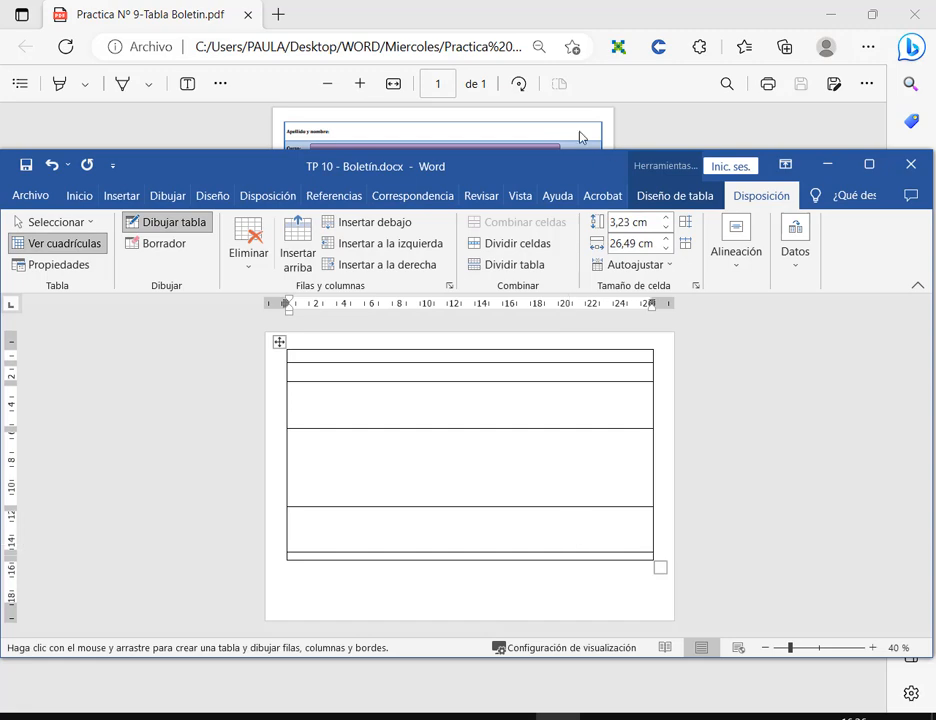
Compare the PDF's Apellido y nombre and Curso rows with the first two rows drawn in the Word table.
left_click_drag(572, 152, 567, 408)
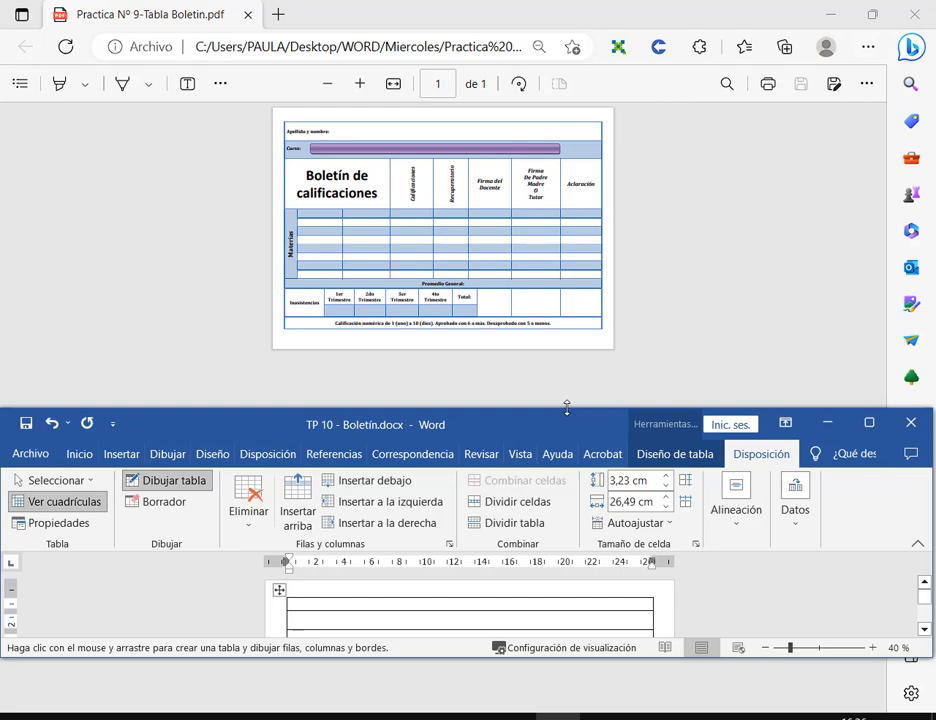
left_click_drag(567, 408, 575, 80)
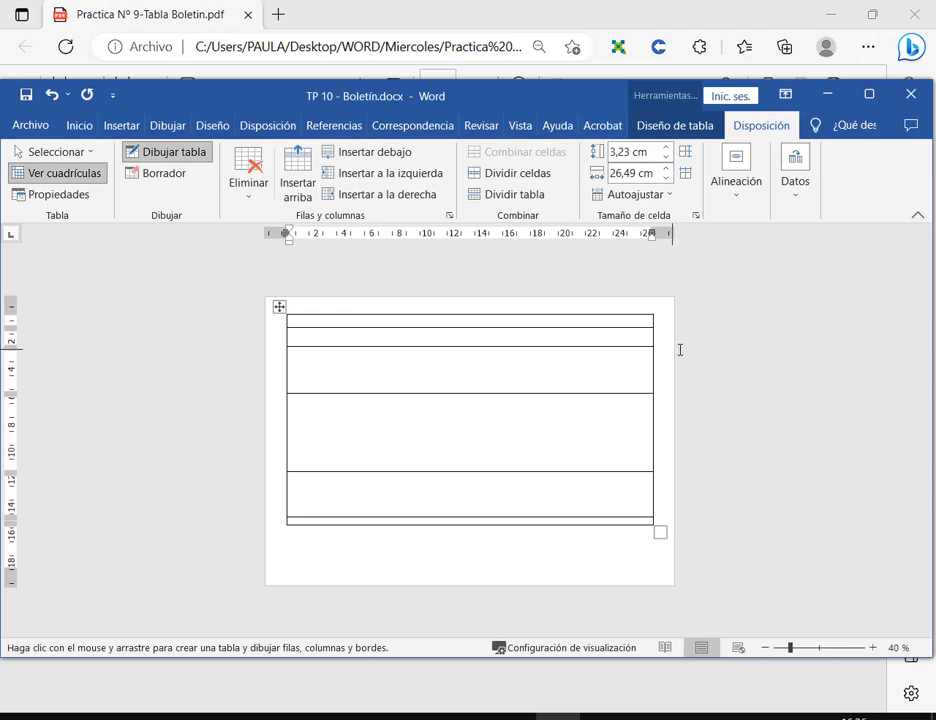
left_click_drag(606, 81, 606, 271)
mouse_move(276, 116)
left_mouse_down()
mouse_move(411, 157)
mouse_move(612, 167)
left_mouse_up()
left_click_drag(650, 116, 603, 130)
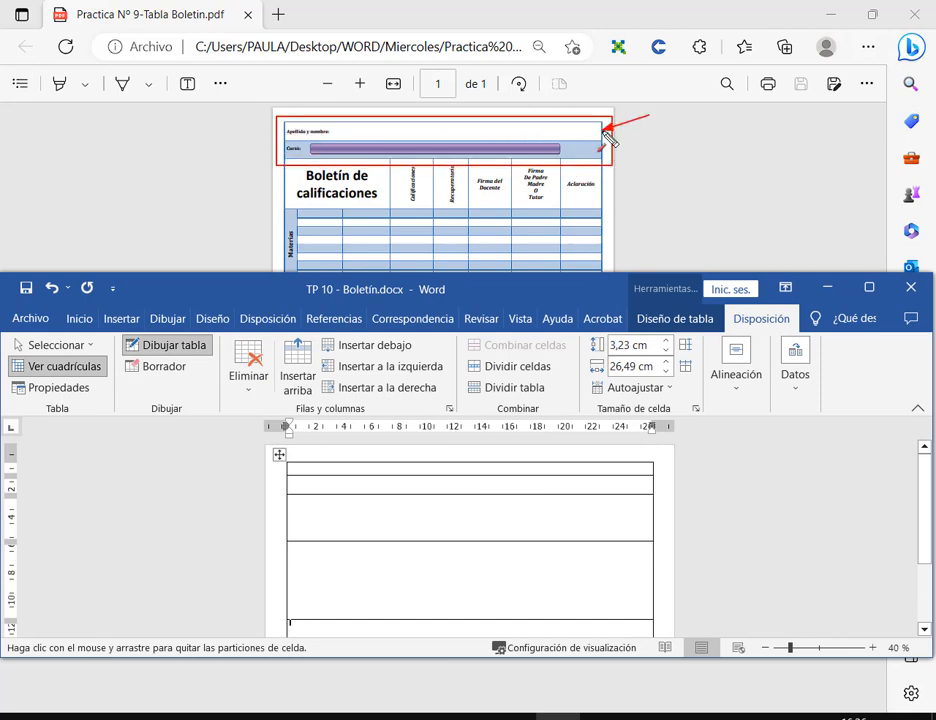
left_click_drag(656, 156, 614, 155)
left_click_drag(708, 441, 652, 468)
mouse_move(705, 500)
left_mouse_down()
mouse_move(664, 497)
mouse_move(652, 486)
left_mouse_up()
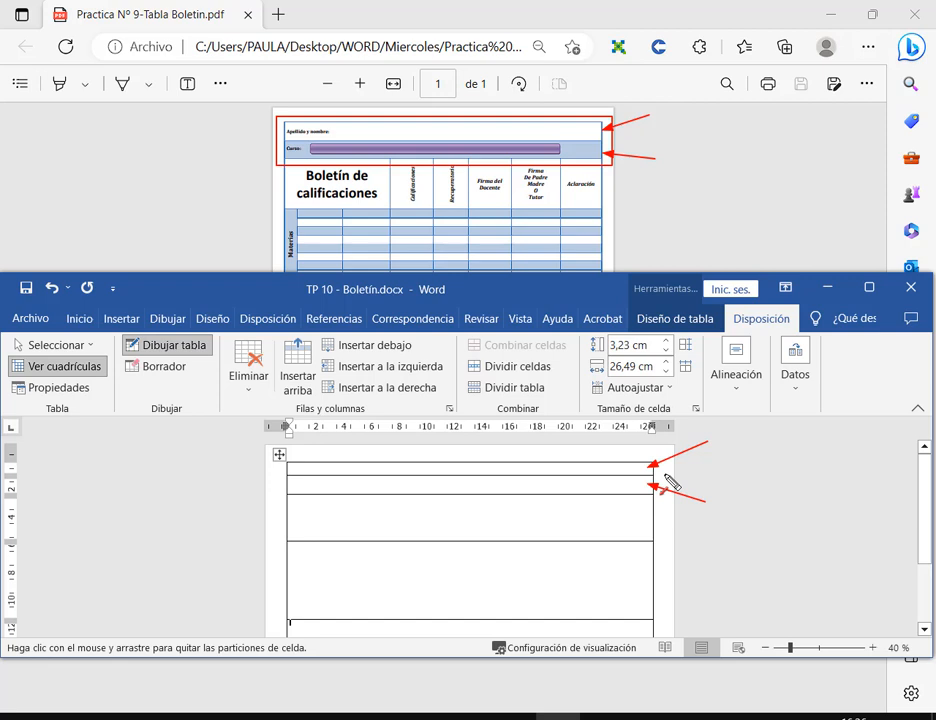
key("Escape")
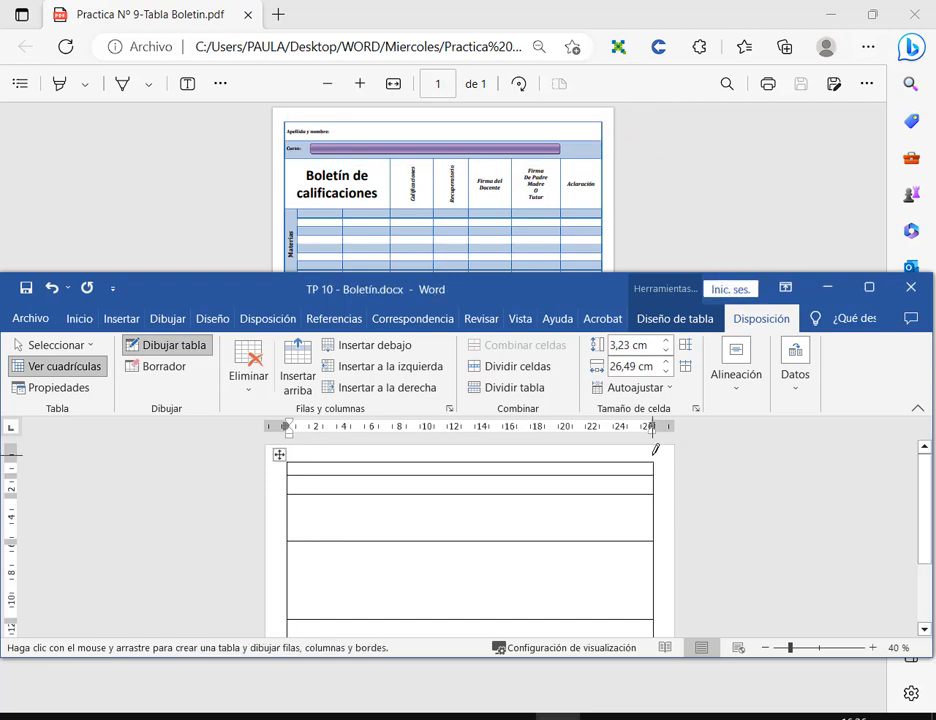
Examine the vertical dividers in the PDF's Boletín de calificaciones heading row, with the drawn rows visible below.
left_click_drag(558, 268, 559, 210)
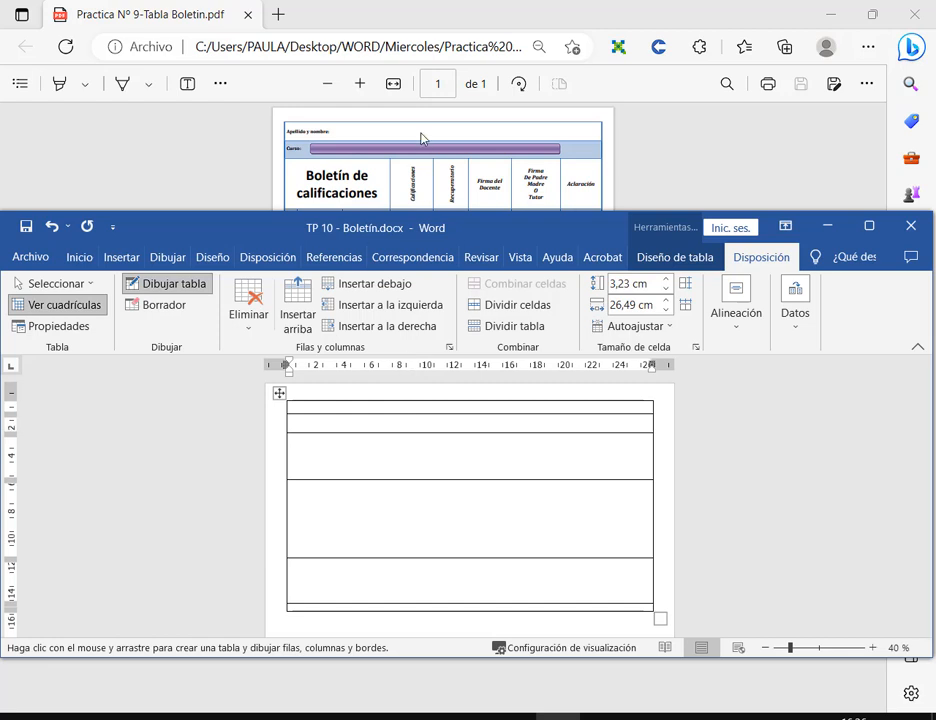
left_click_drag(281, 158, 604, 208)
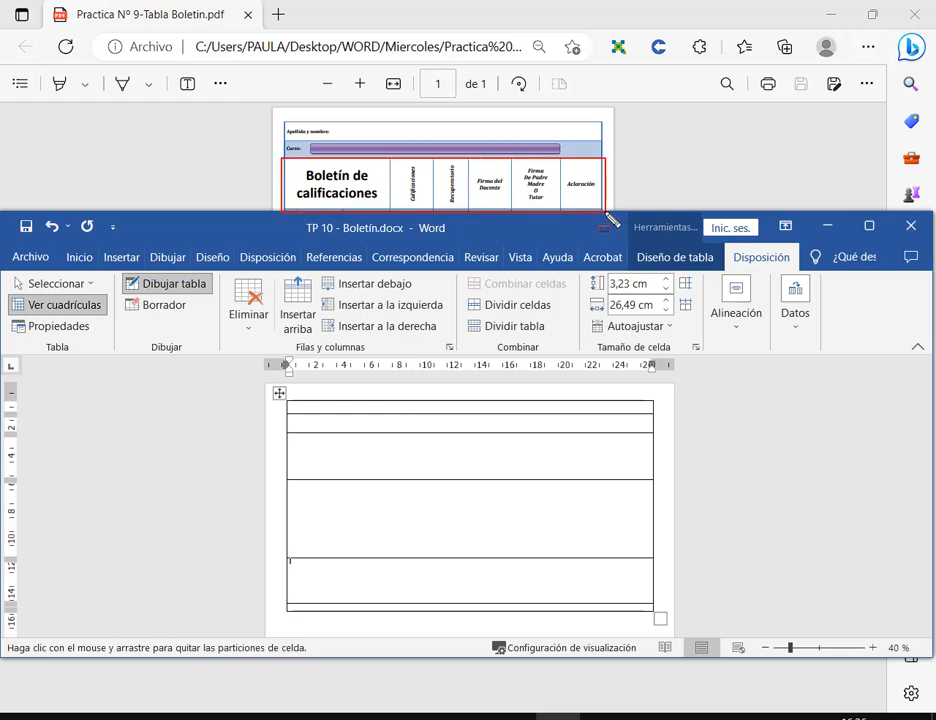
left_click_drag(356, 160, 390, 180)
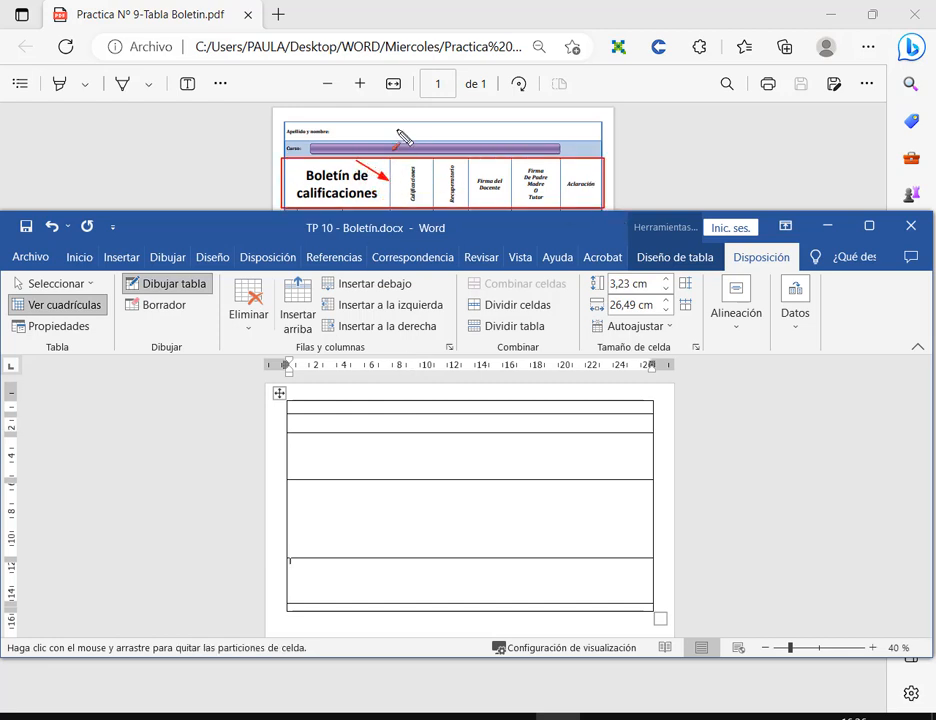
mouse_move(400, 125)
left_mouse_down()
mouse_move(432, 160)
mouse_move(514, 165)
left_mouse_up()
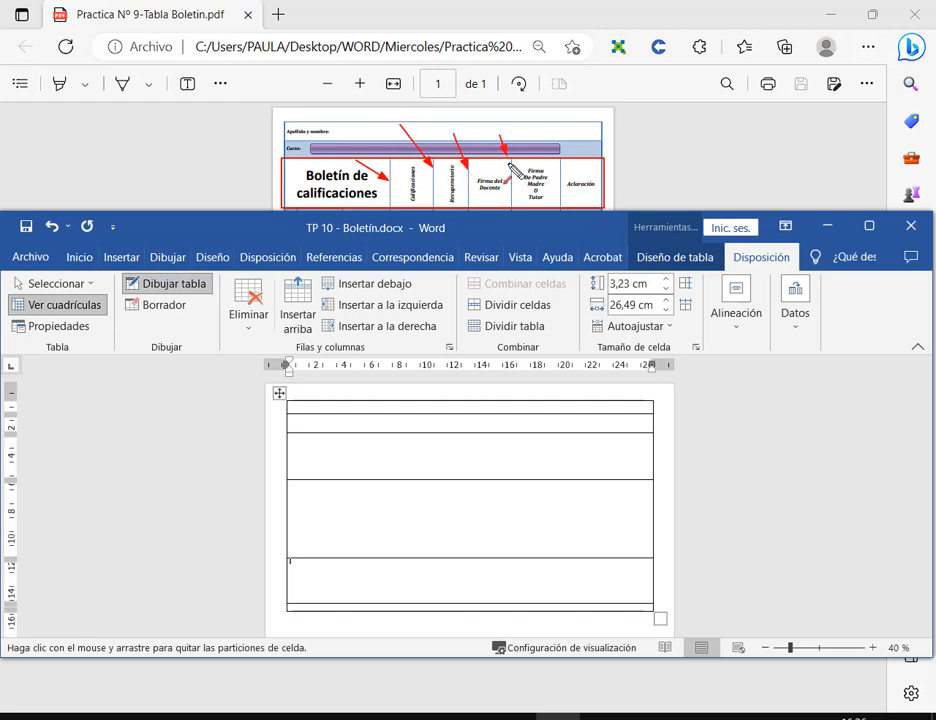
key("Escape")
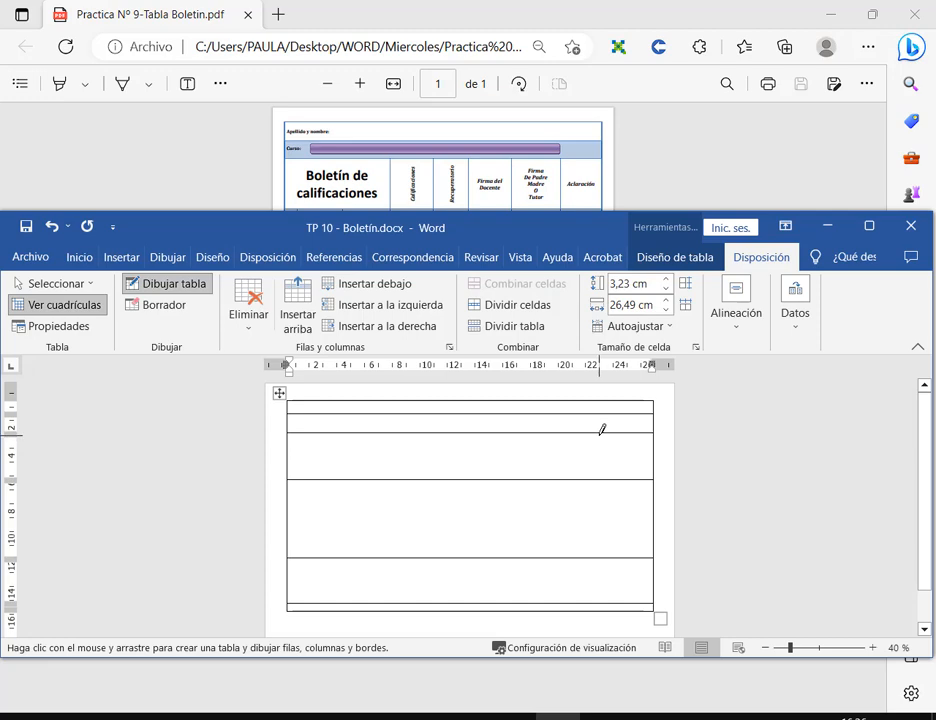
Try a vertical divider in the third row only, compare it with the PDF's Aclaración column, and undo it.
left_click_drag(599, 433, 597, 476)
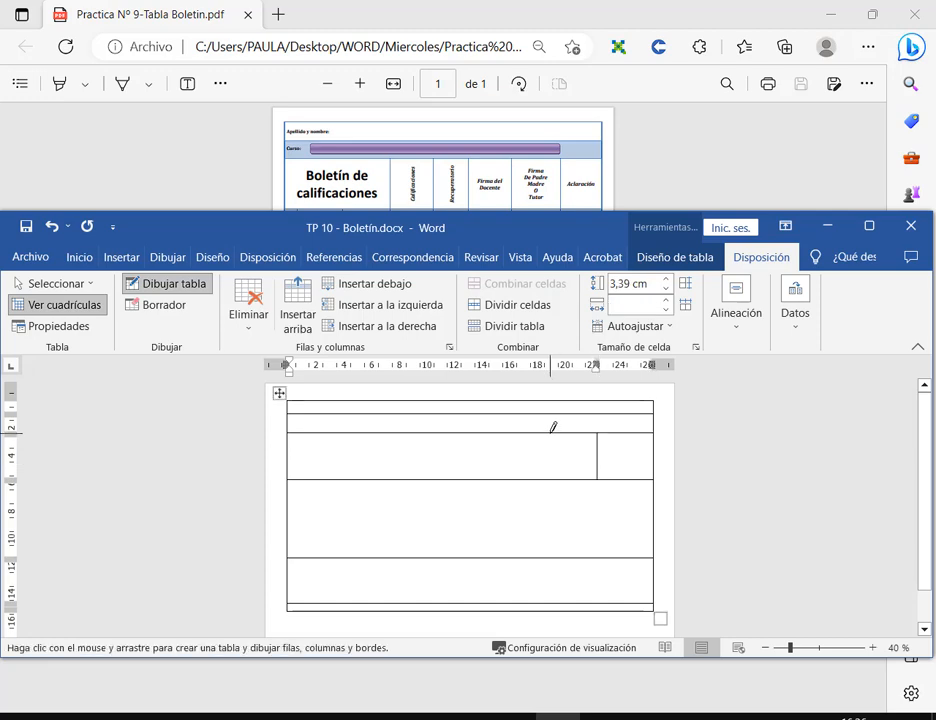
left_click_drag(553, 207, 558, 352)
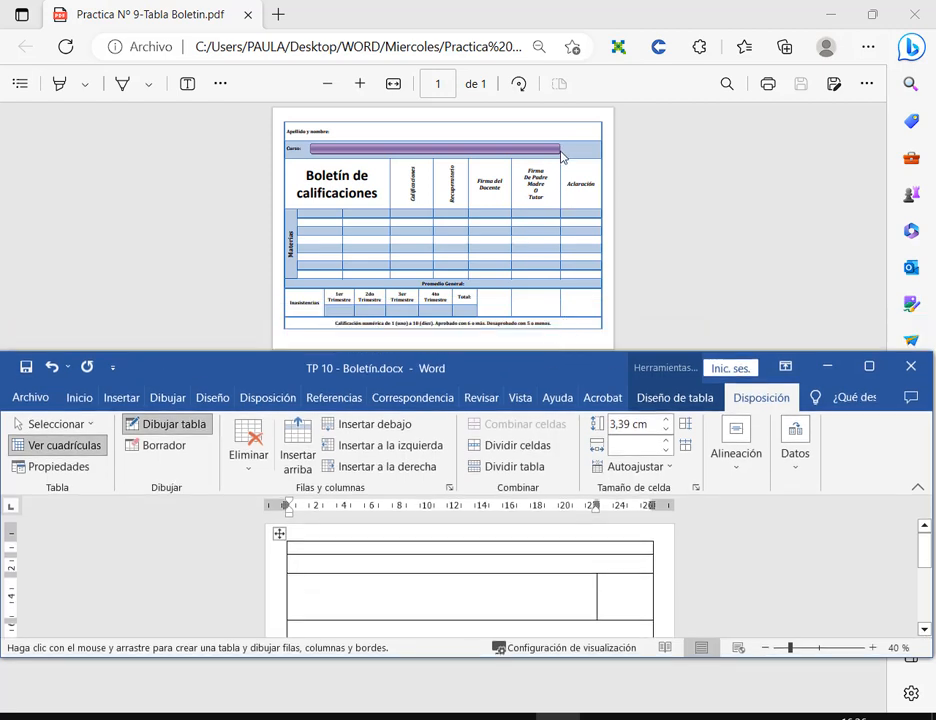
key("ctrl+shift+3")
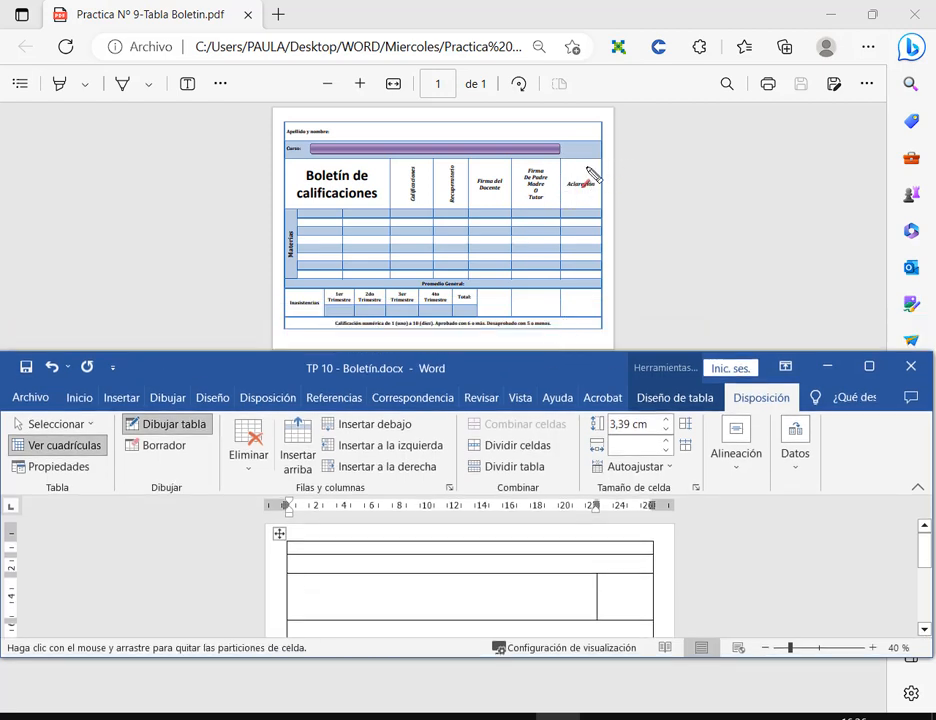
mouse_move(561, 162)
left_mouse_down()
mouse_move(562, 318)
mouse_move(598, 160)
left_mouse_up()
key("Escape")
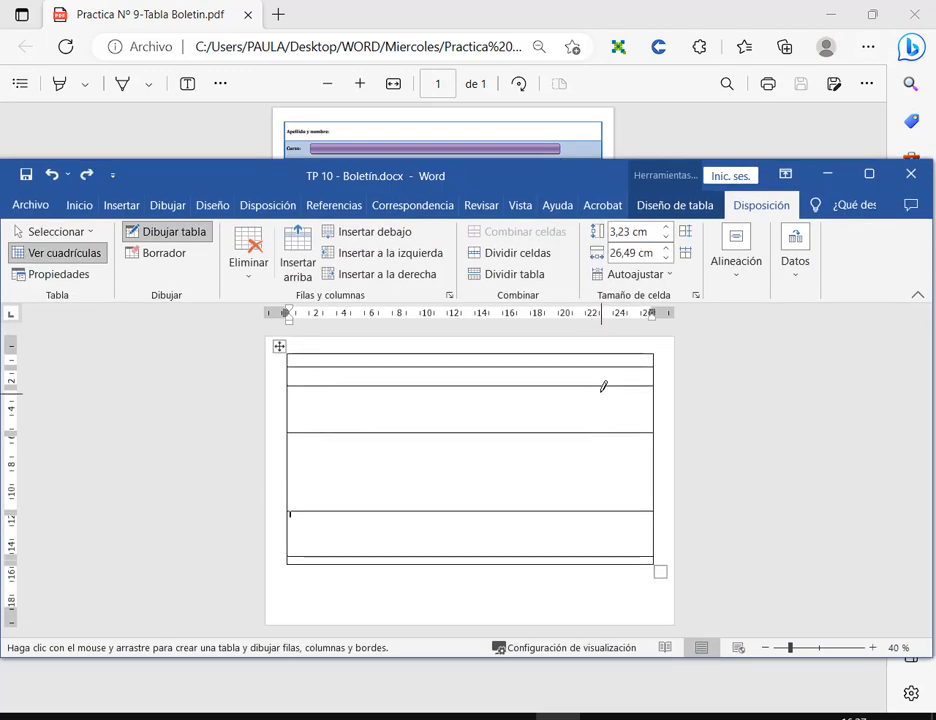
key("ctrl+shift+d")
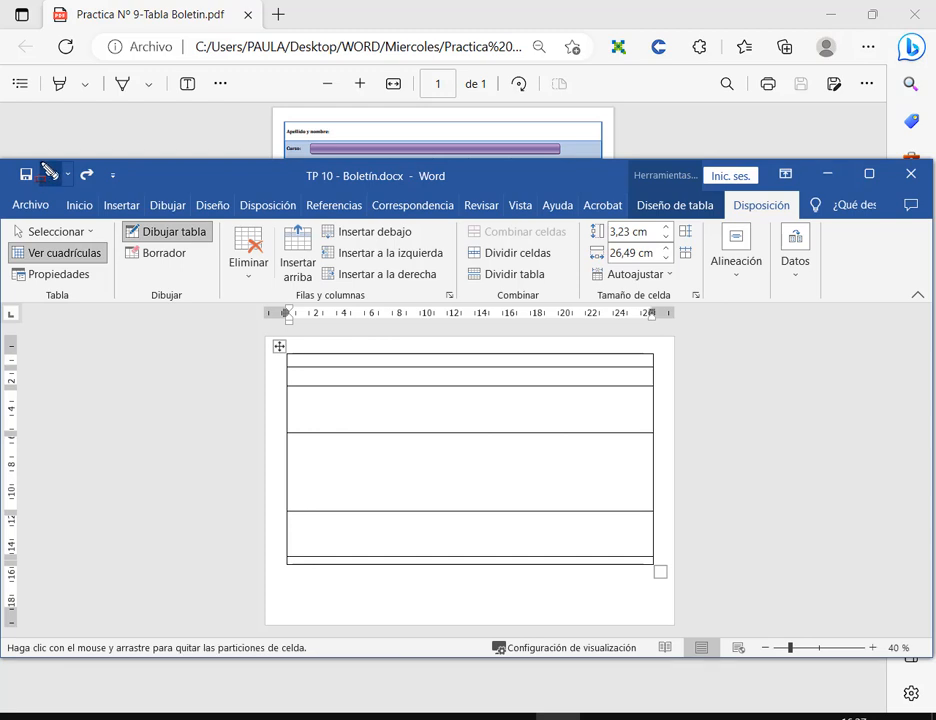
left_click_drag(41, 162, 62, 189)
key("Escape")
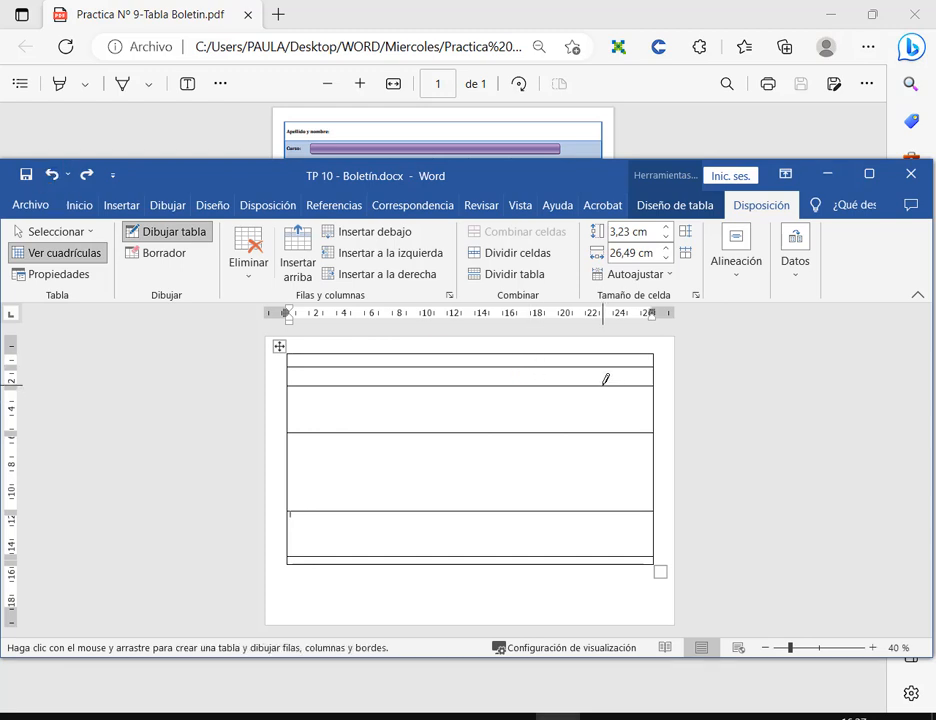
Draw the Aclaración column's vertical divider through rows two to five at about 22,5 cm, and check it against the PDF's Promedio General row.
left_click_drag(604, 379, 604, 552)
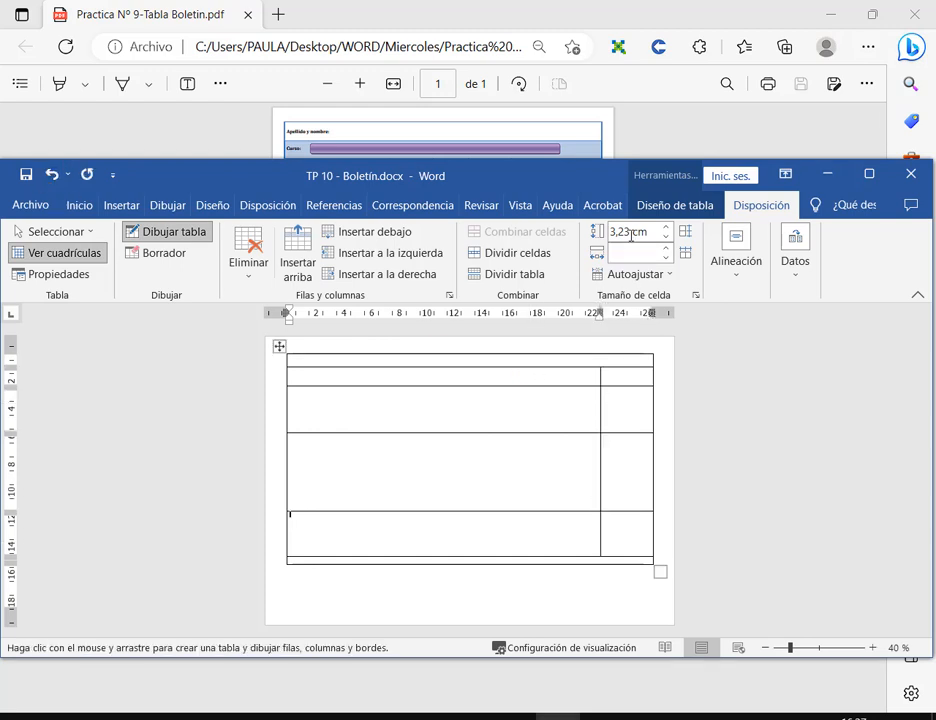
left_click_drag(591, 152, 591, 402)
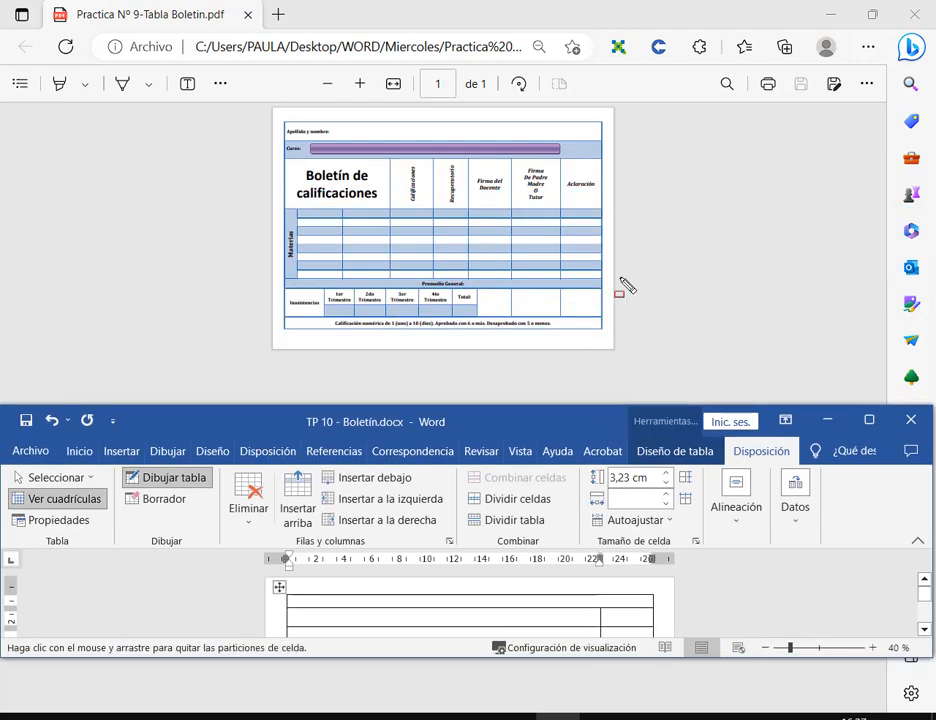
left_click_drag(617, 283, 563, 297)
left_click_drag(634, 269, 562, 284)
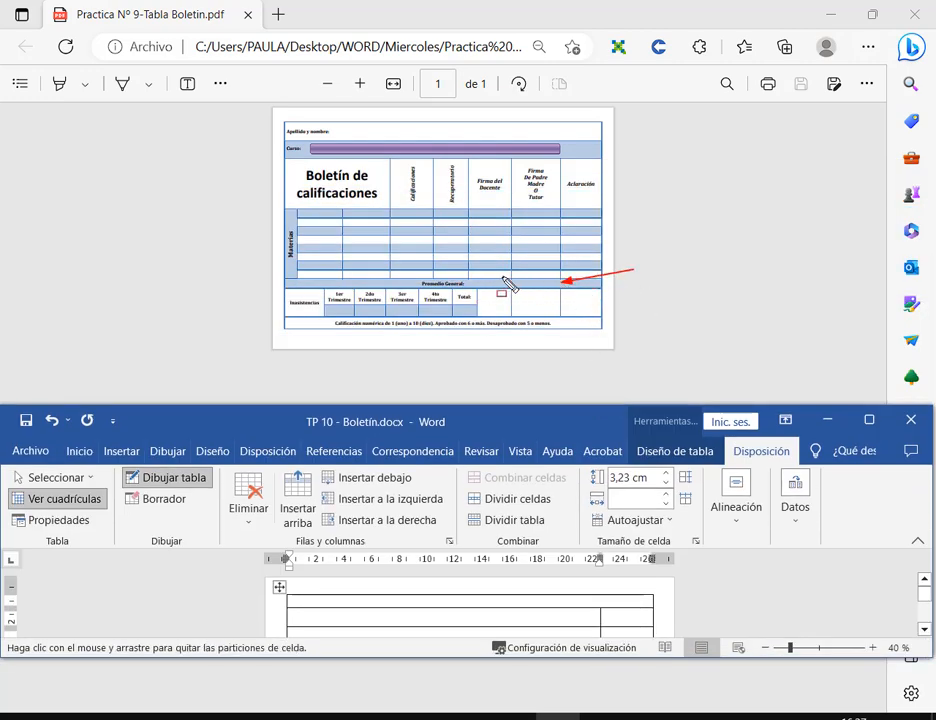
key("Escape")
Zoom the document to 20 %, place Word below the PDF table, and draw a vertical divider through rows three to five at about 18 cm.
left_click_drag(608, 404, 595, 297)
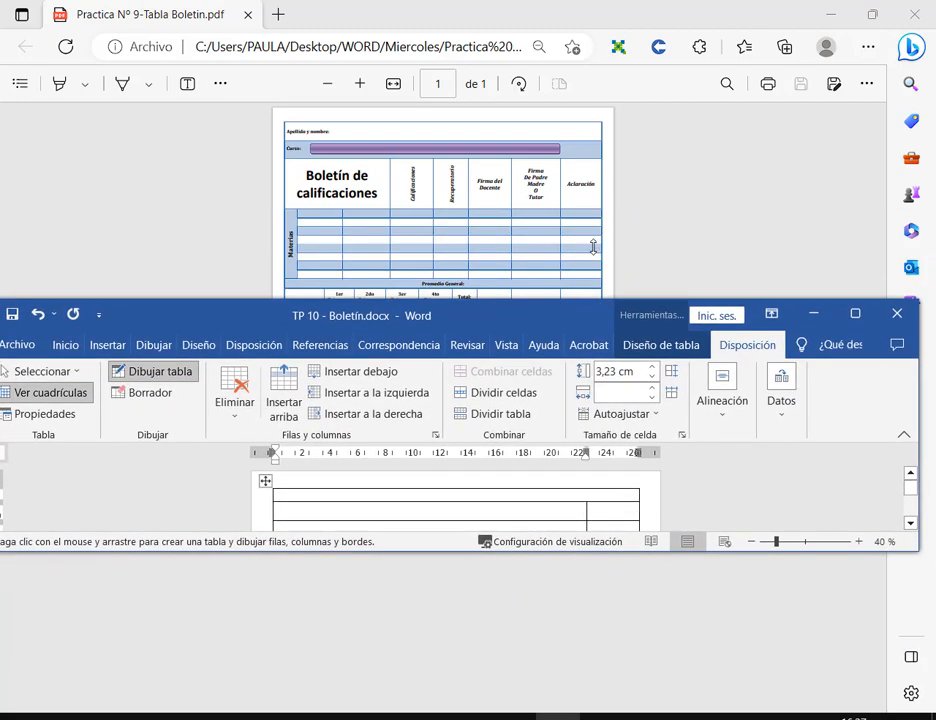
mouse_move(593, 247)
left_mouse_down()
mouse_move(587, 133)
mouse_move(585, 254)
left_mouse_up()
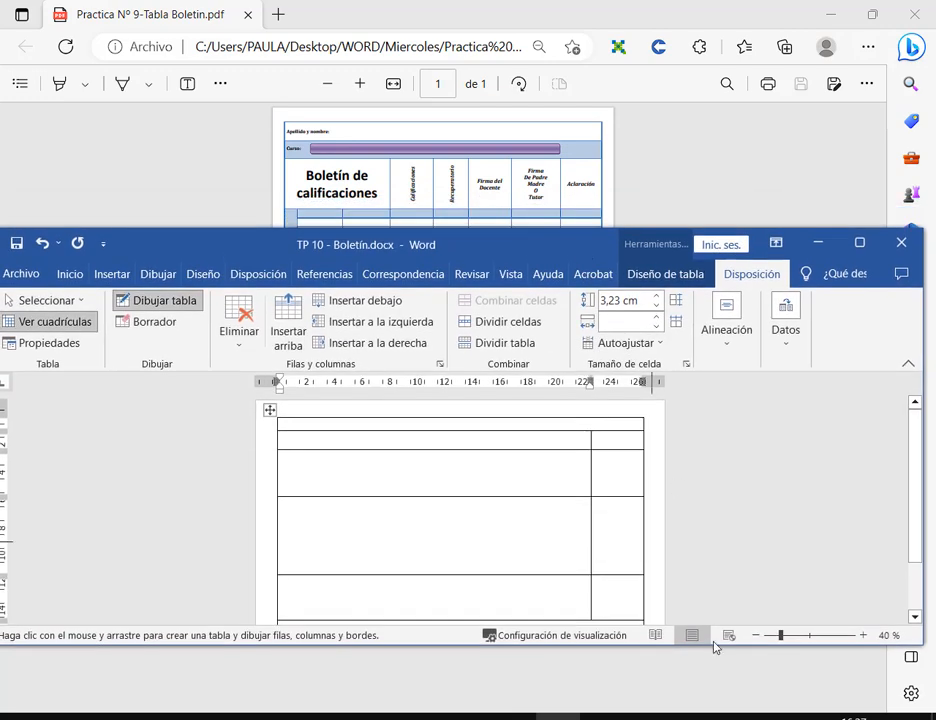
left_click(758, 636)
left_click(758, 636)
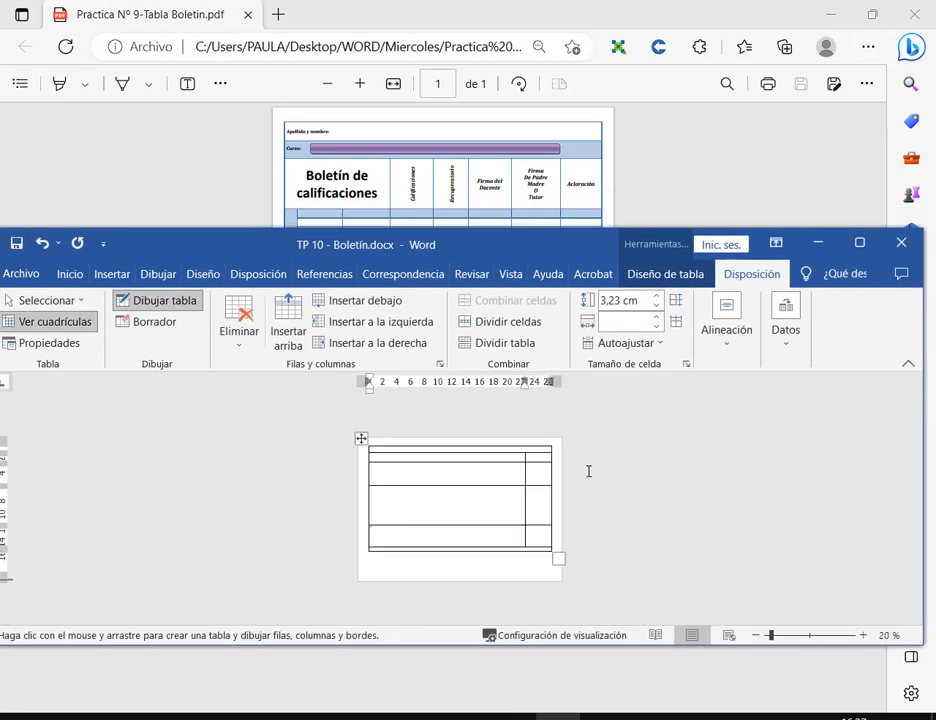
left_click_drag(522, 244, 549, 336)
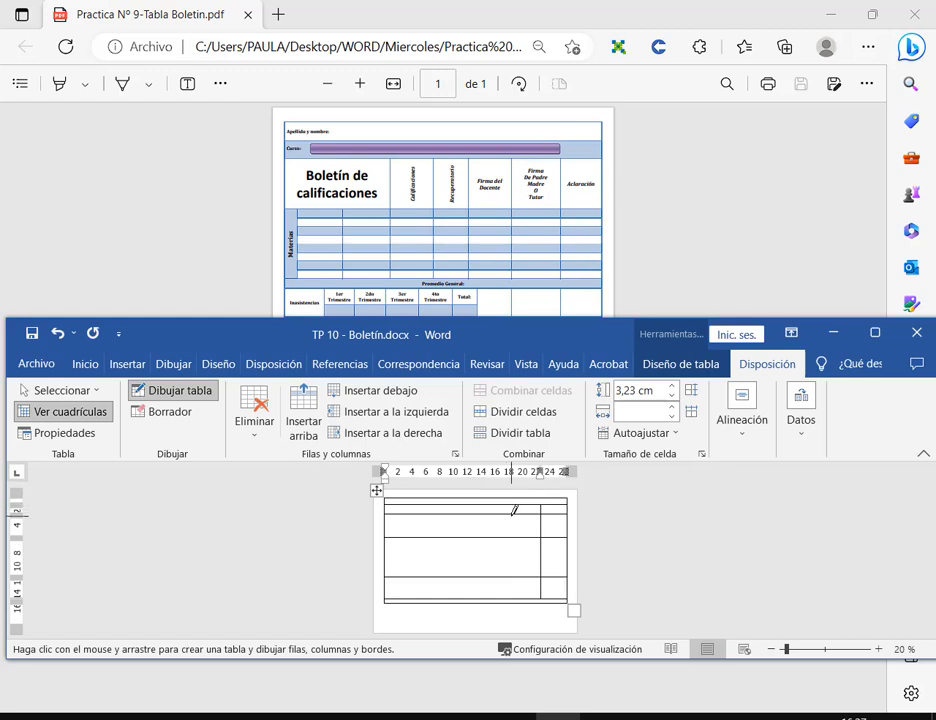
left_click_drag(512, 514, 517, 582)
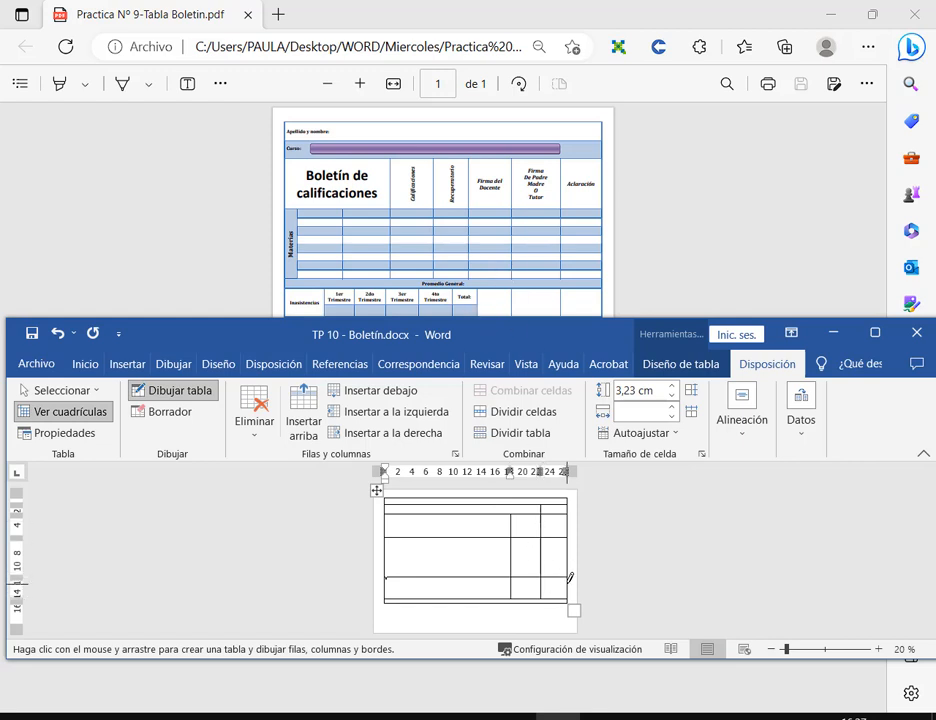
Draw the Promedio General row's horizontal border across the table and three vertical dividers through rows three and four at about 14, 10,5 and 7 cm.
left_click_drag(570, 577, 368, 582)
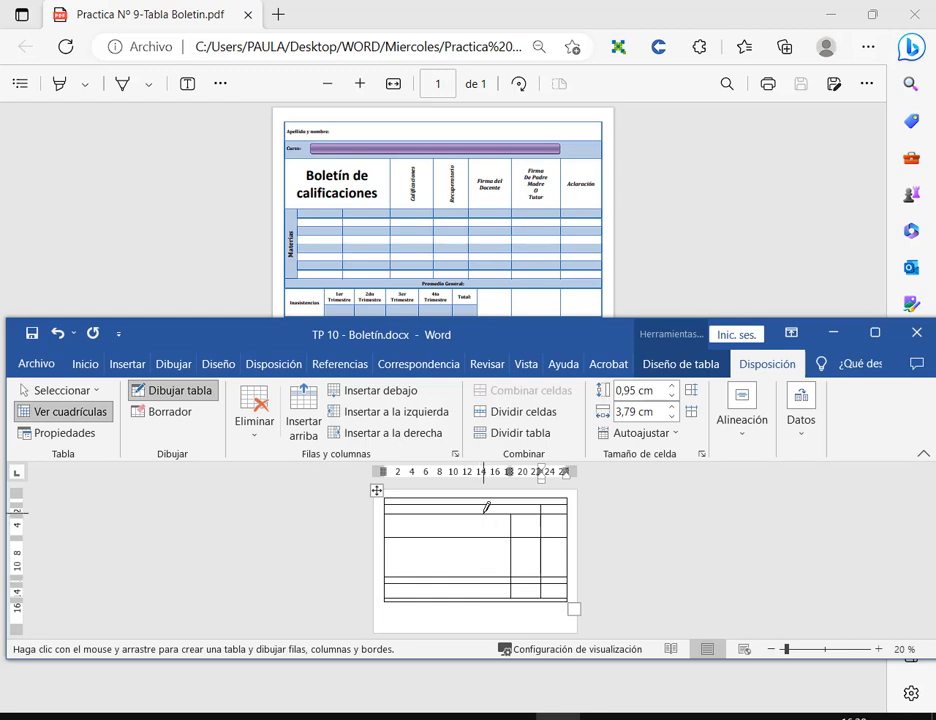
left_click_drag(486, 507, 487, 572)
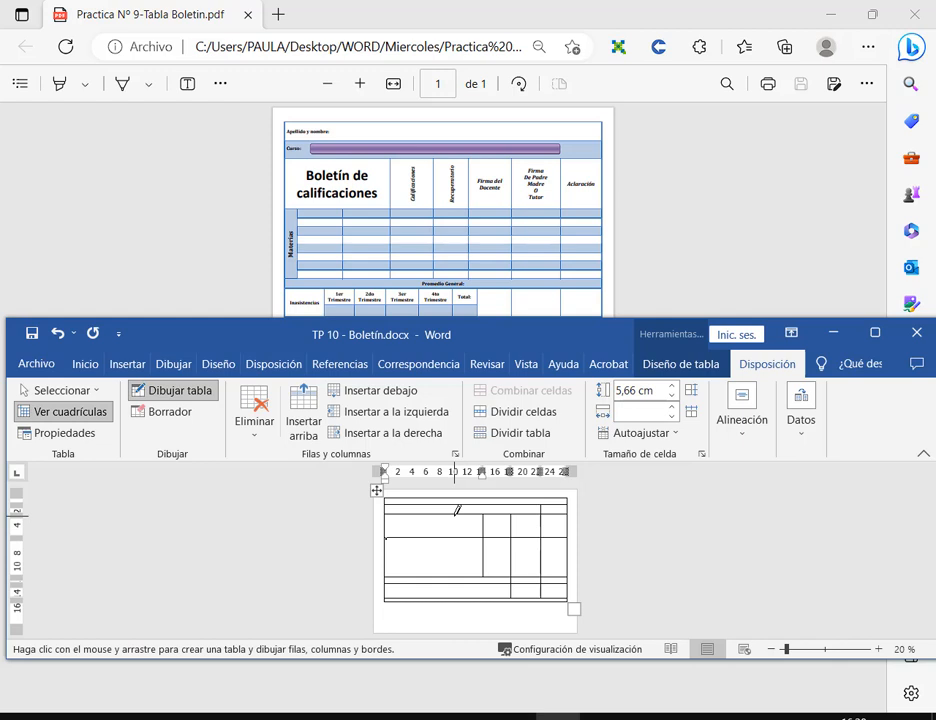
left_click_drag(459, 514, 456, 576)
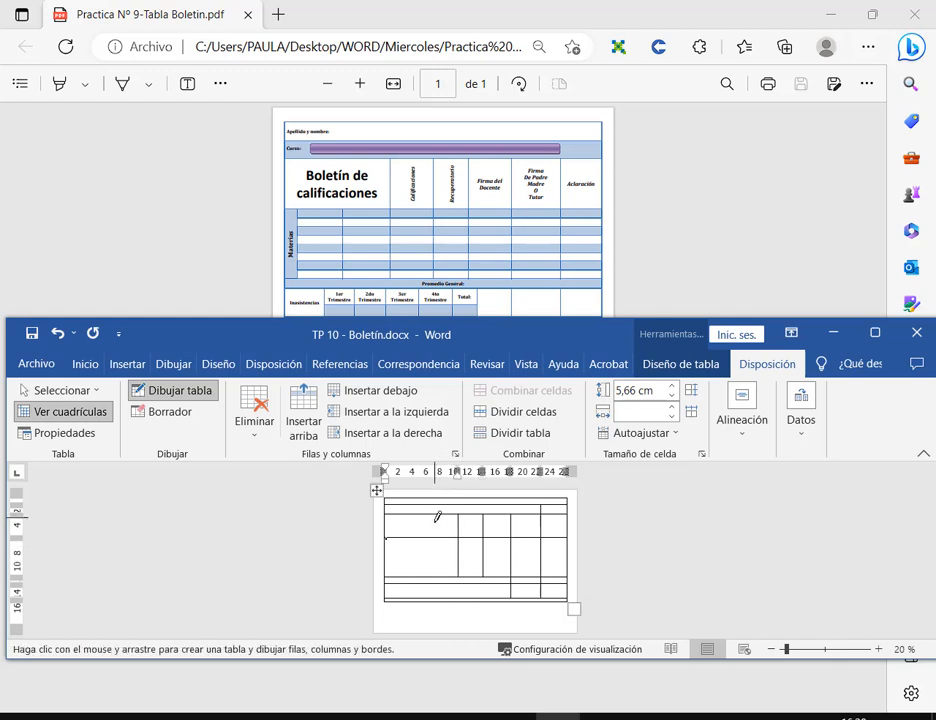
left_click_drag(437, 516, 436, 576)
Uncover the PDF table's last rows and draw vertical dividers in the Inasistencias row at about 3 and 15 cm.
left_click_drag(495, 341, 500, 359)
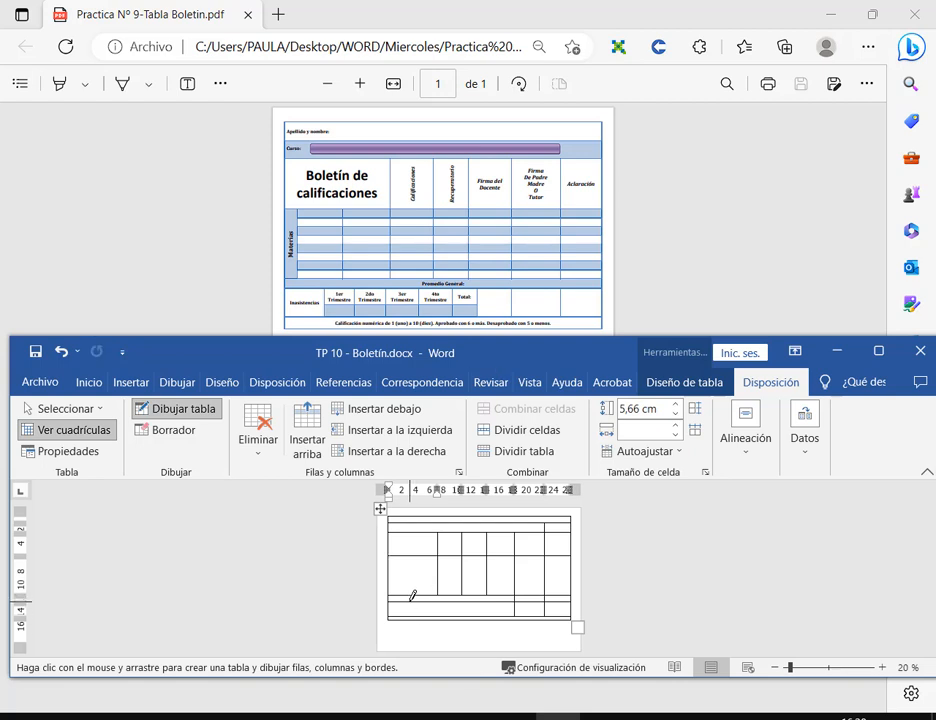
left_click_drag(410, 598, 411, 619)
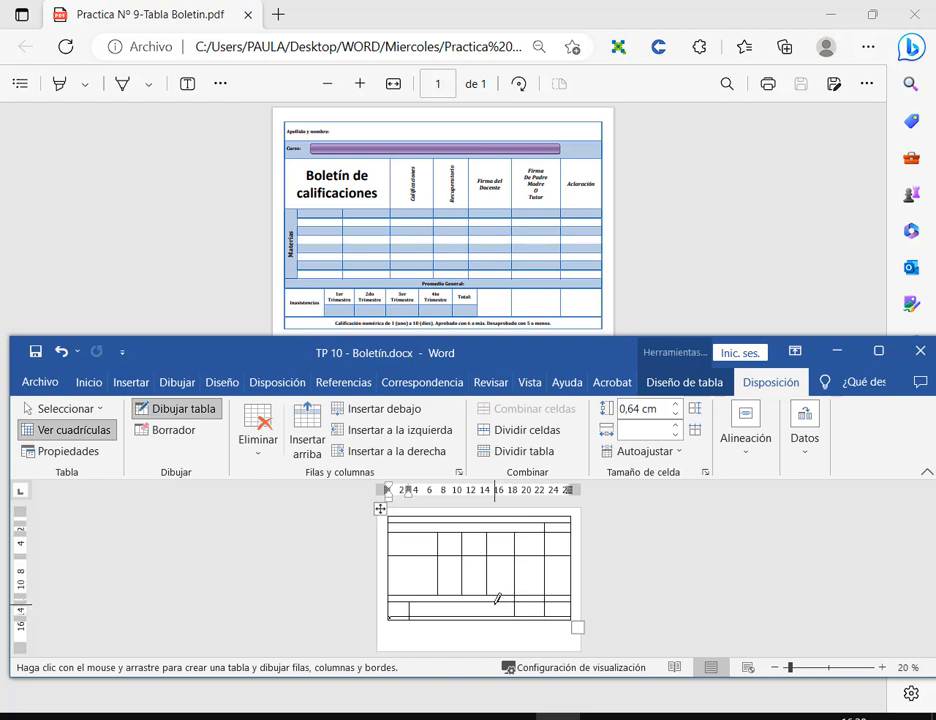
left_click_drag(491, 602, 491, 620)
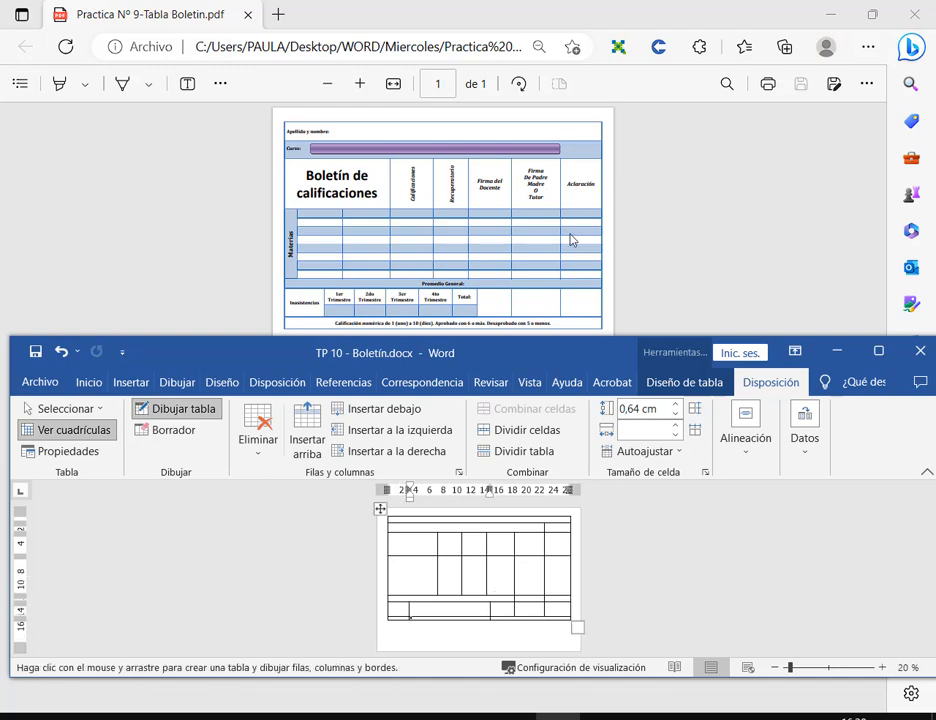
Save the document, stop drawing the table, and enlarge the page view to 50 %.
left_click(879, 352)
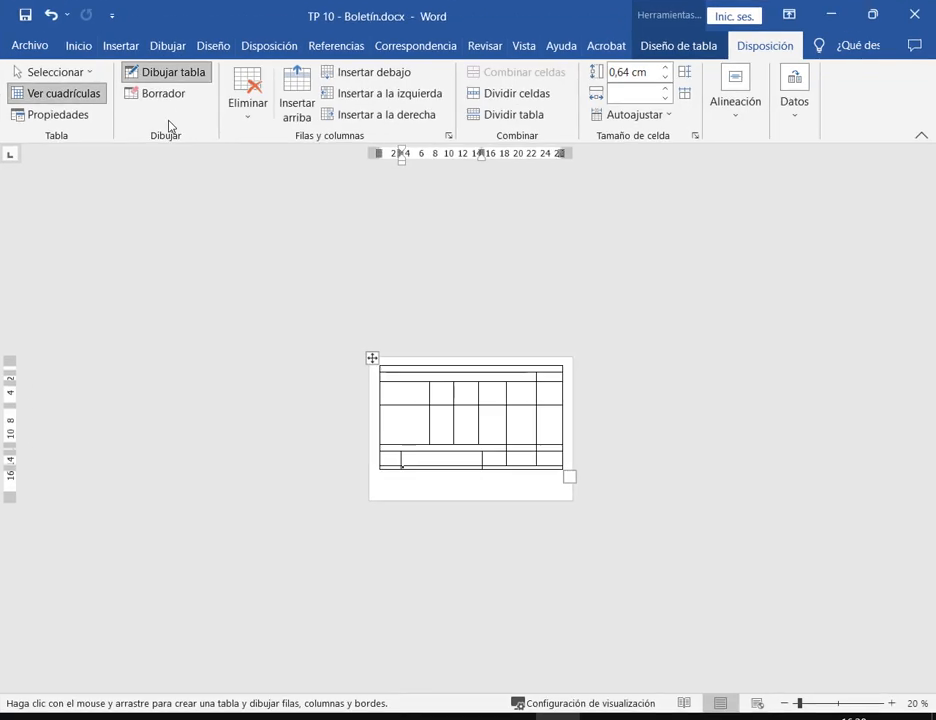
left_click(26, 15)
scroll(655, 512, "up", 3, "ctrl")
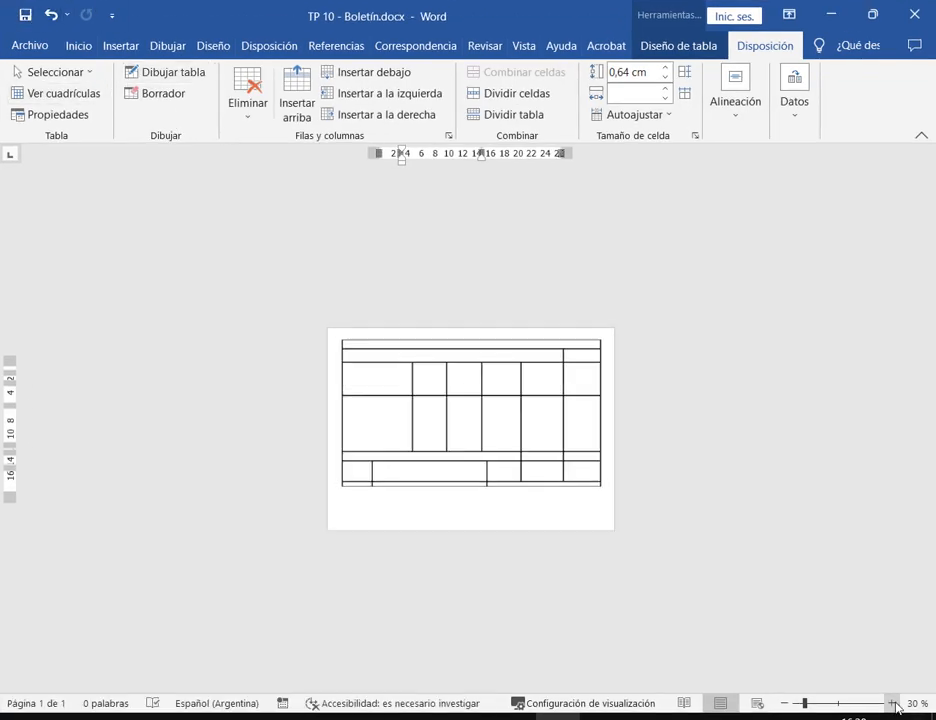
Minimize the PDF window and shrink the Word window so that the whole table fits at 40 % zoom.
left_click(868, 16)
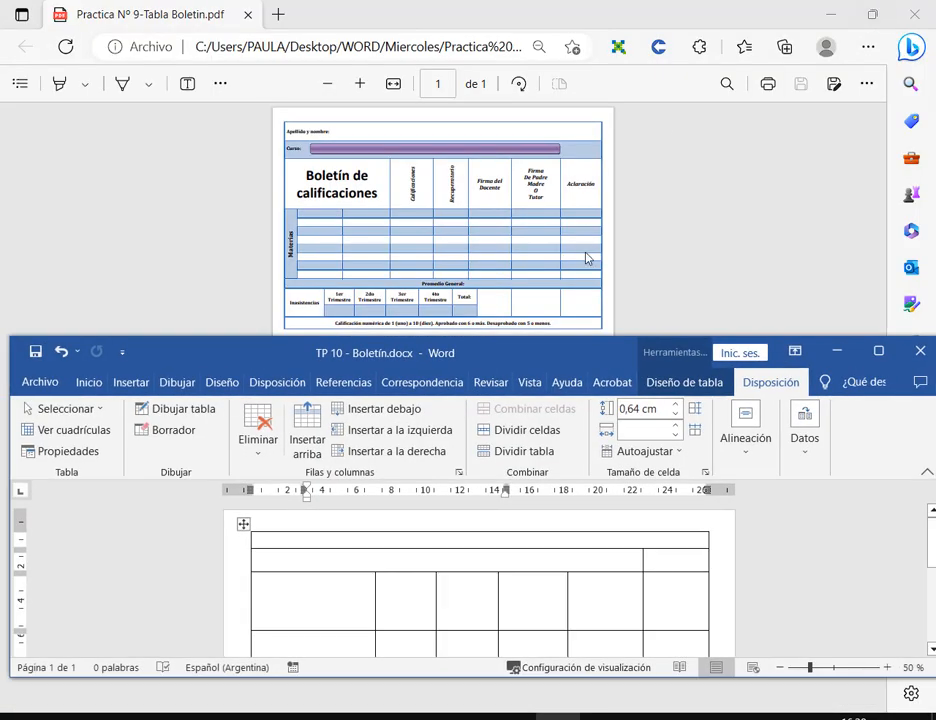
left_click_drag(602, 361, 525, 127)
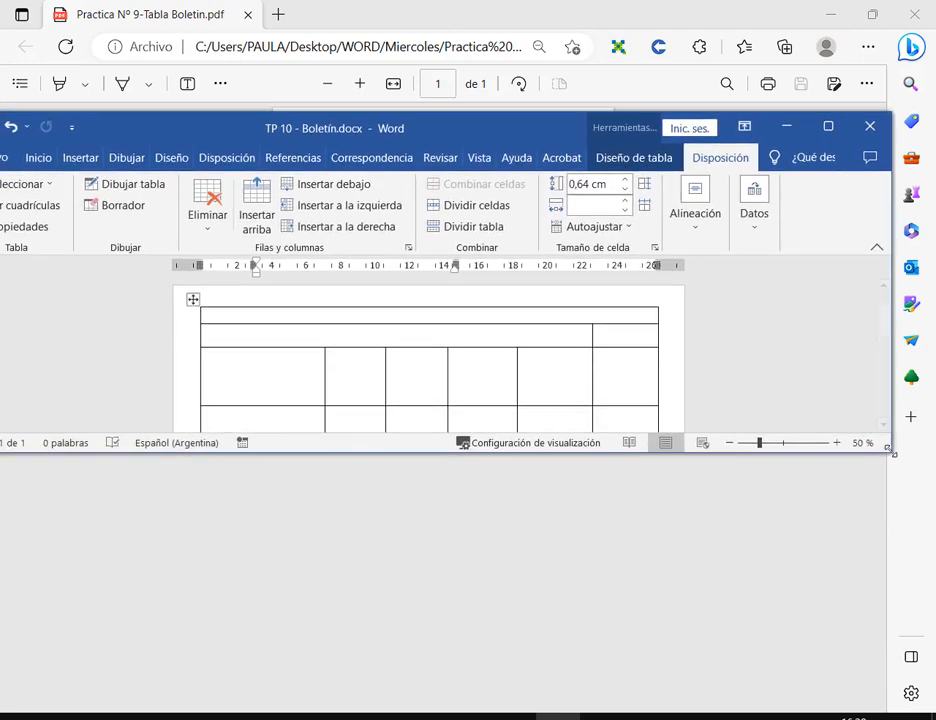
left_click_drag(849, 446, 627, 667)
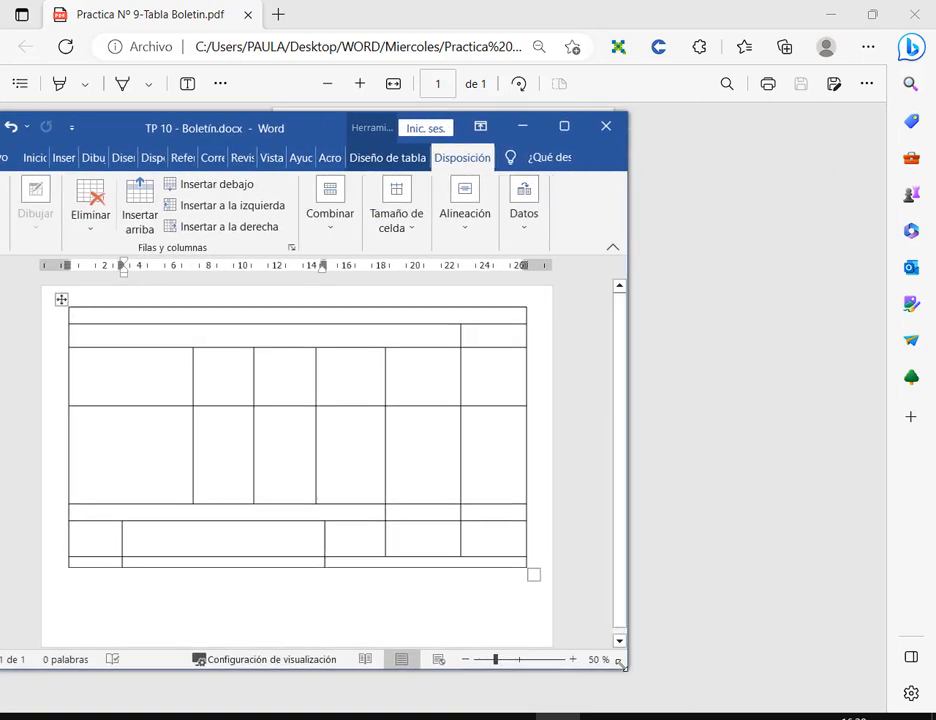
left_click(832, 12)
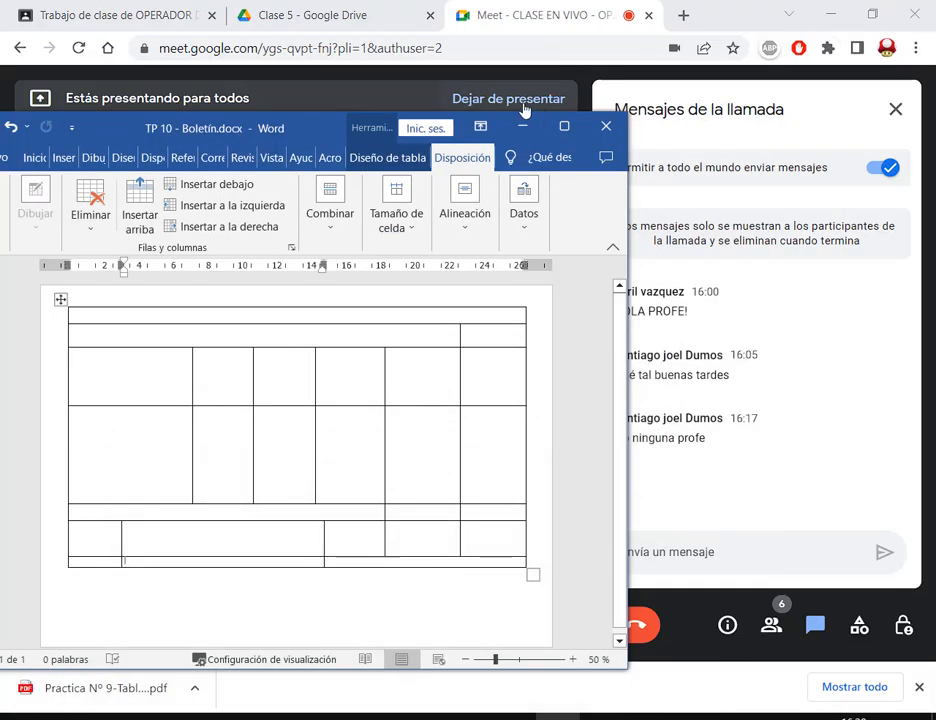
left_click_drag(306, 137, 306, 62)
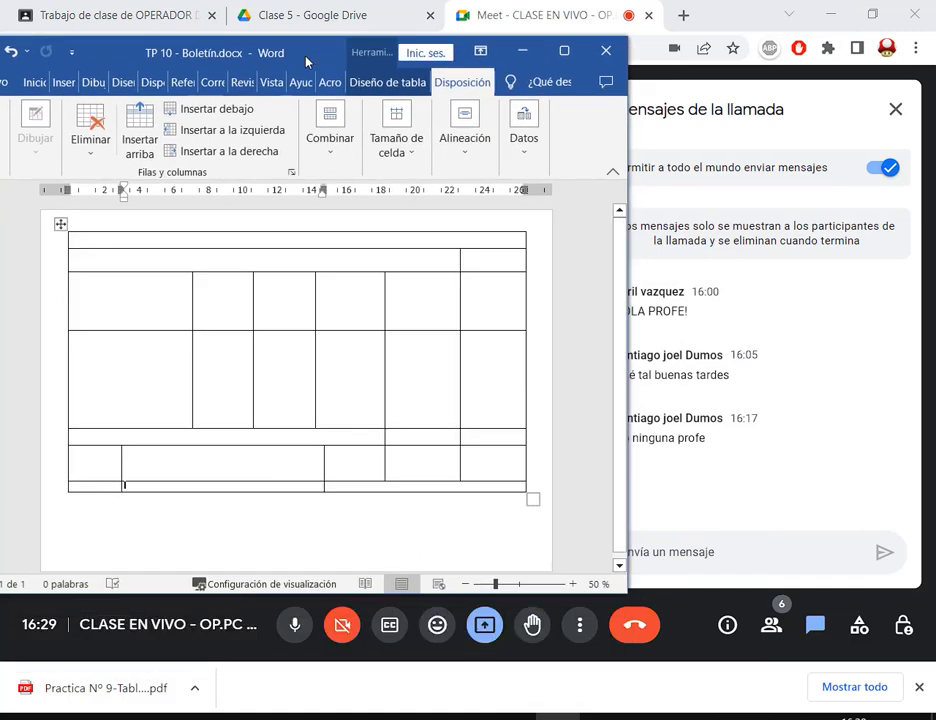
left_click(465, 584)
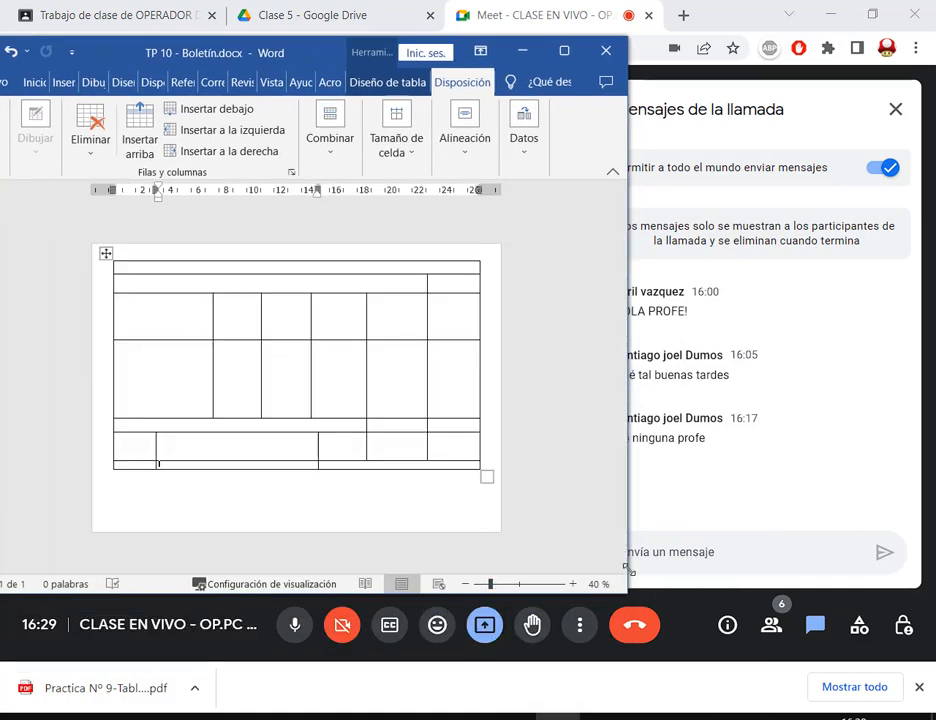
left_click_drag(628, 568, 525, 576)
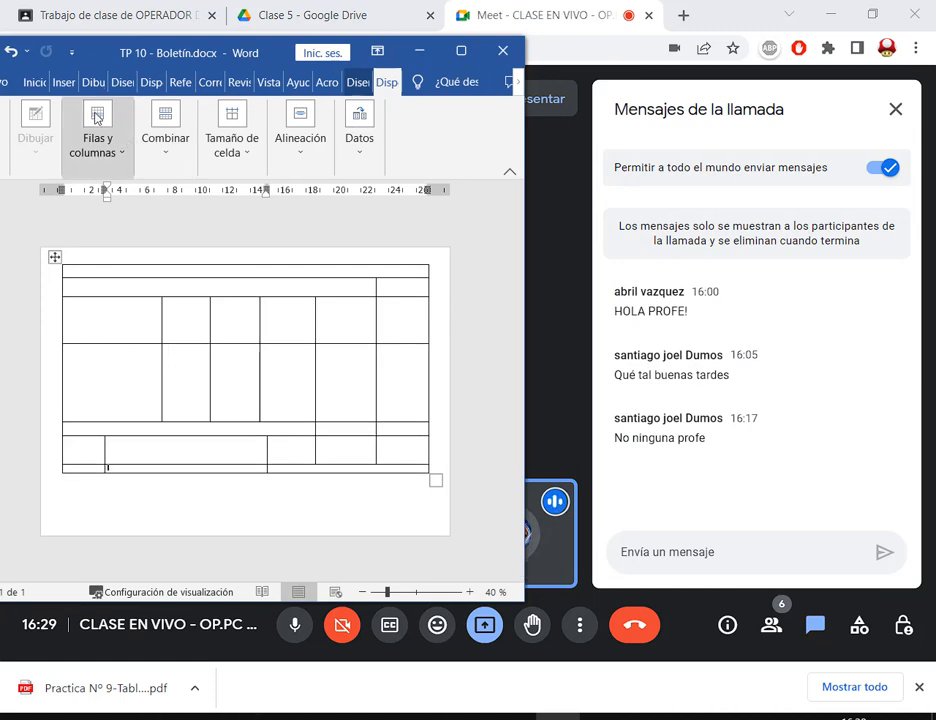
left_click_drag(97, 57, 130, 65)
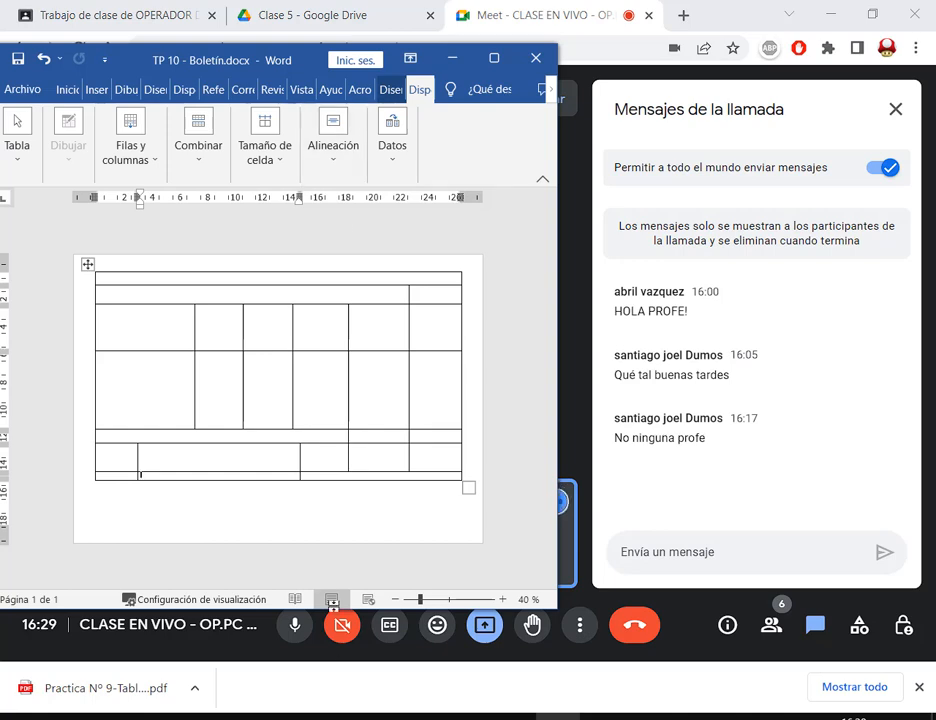
Check the first label in the enlarged PDF, enter "Apellido y Nombre" in the Word table's first row, and zoom to 100 %.
left_click(201, 716)
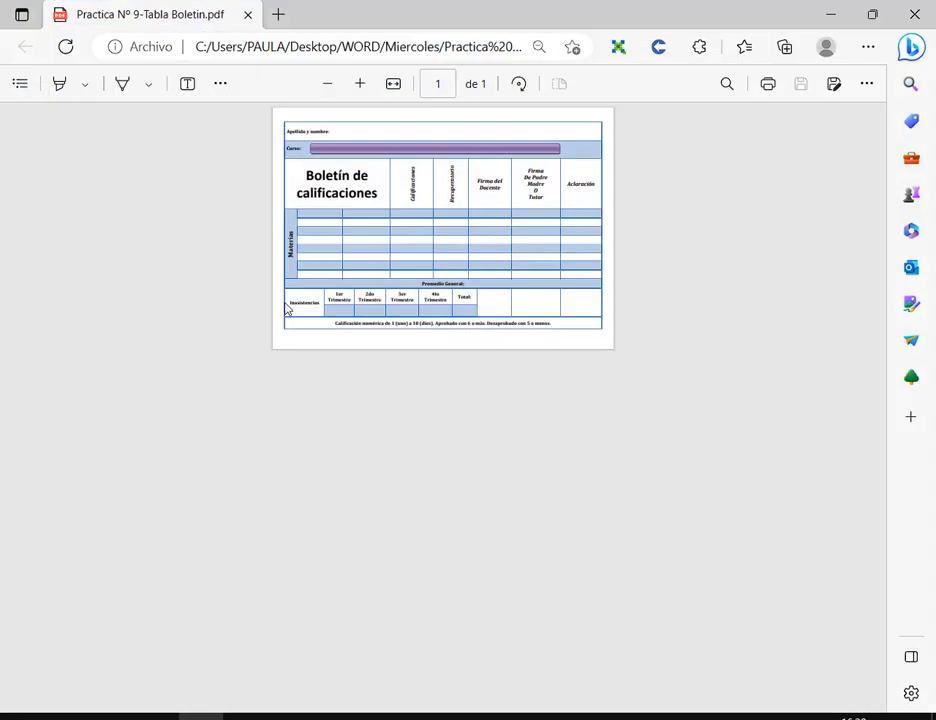
scroll(321, 132, "up", 4)
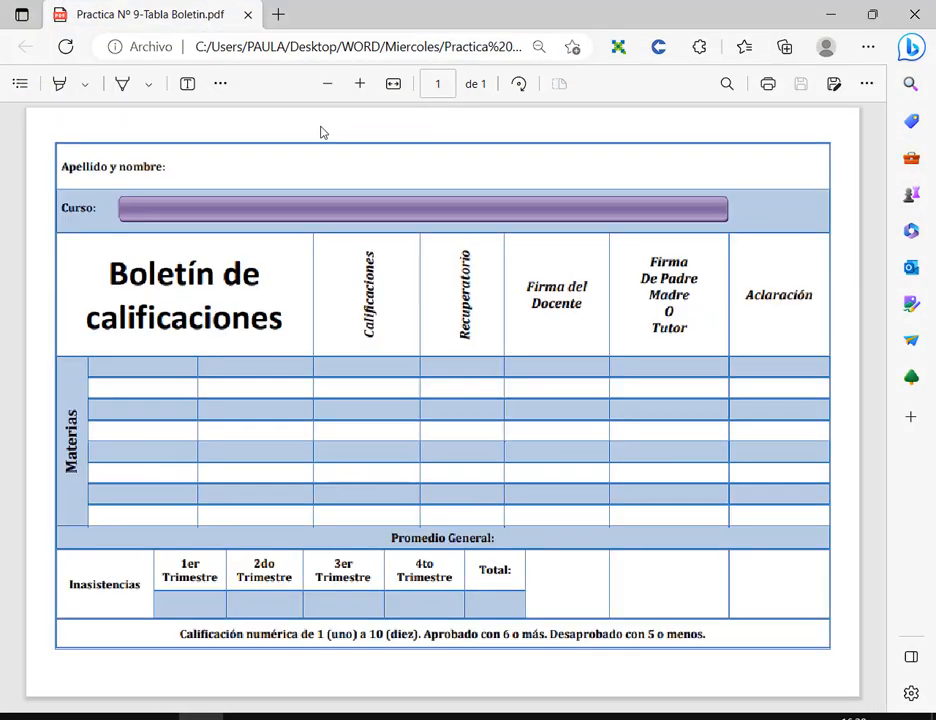
left_click_drag(62, 168, 200, 156)
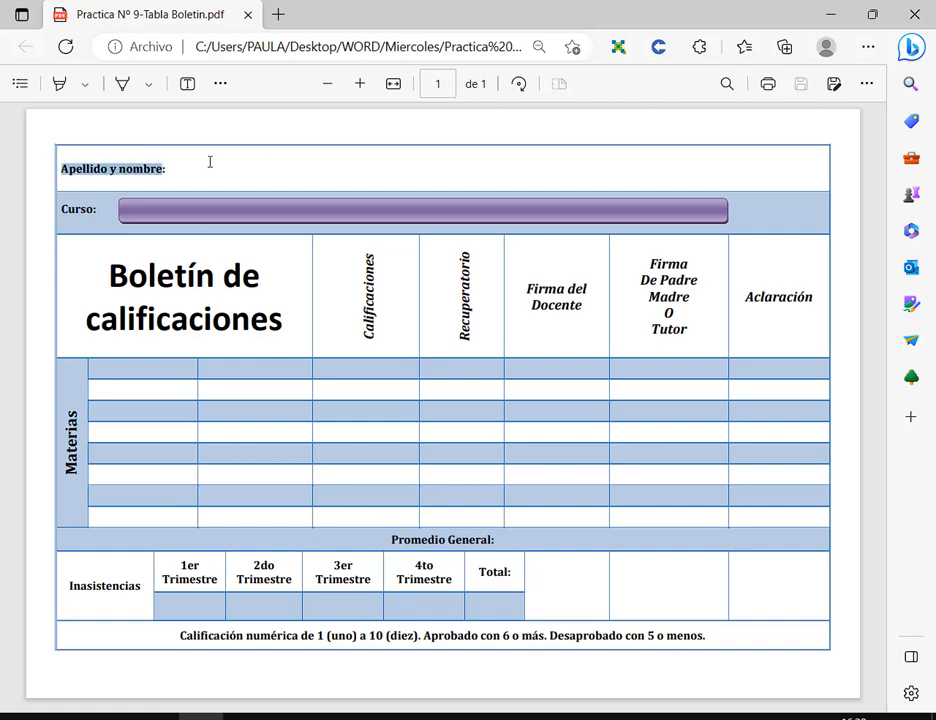
key("alt+Tab")
left_click(205, 278)
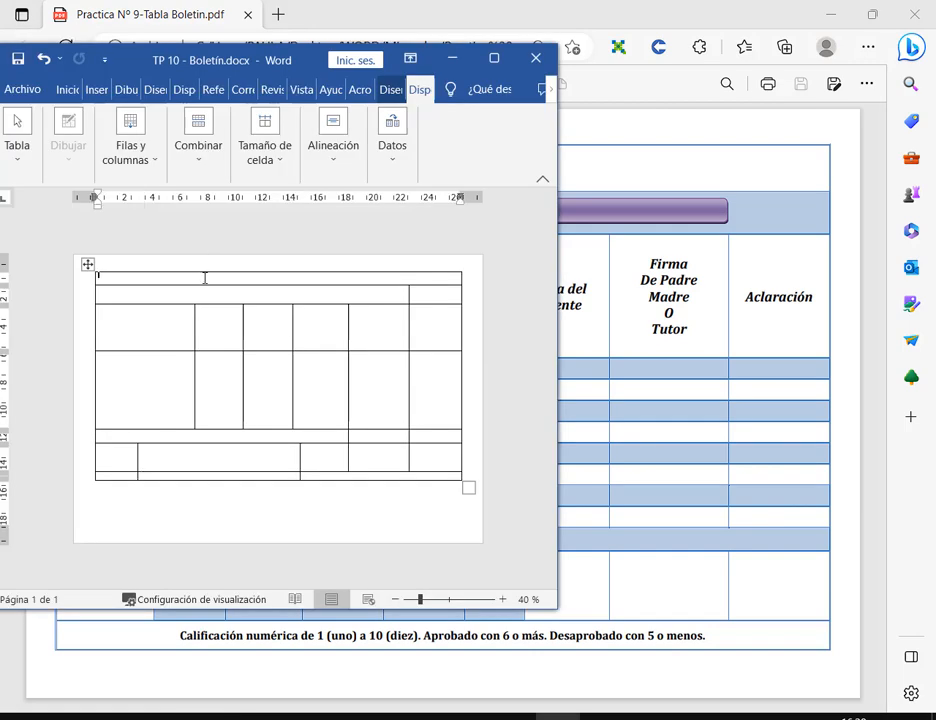
type("Apellido y Nombres")
key("BackSpace")
scroll(210, 301, "up", 6)
Enter "Curso" in the table's second row, checking the label against the PDF.
key("alt+Tab")
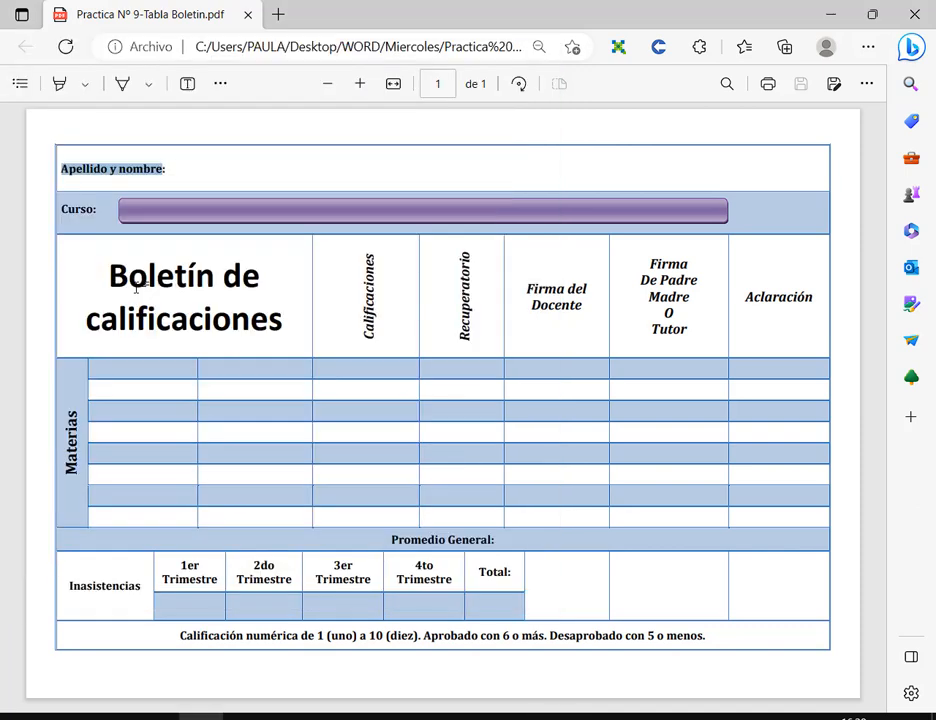
key("alt+Tab")
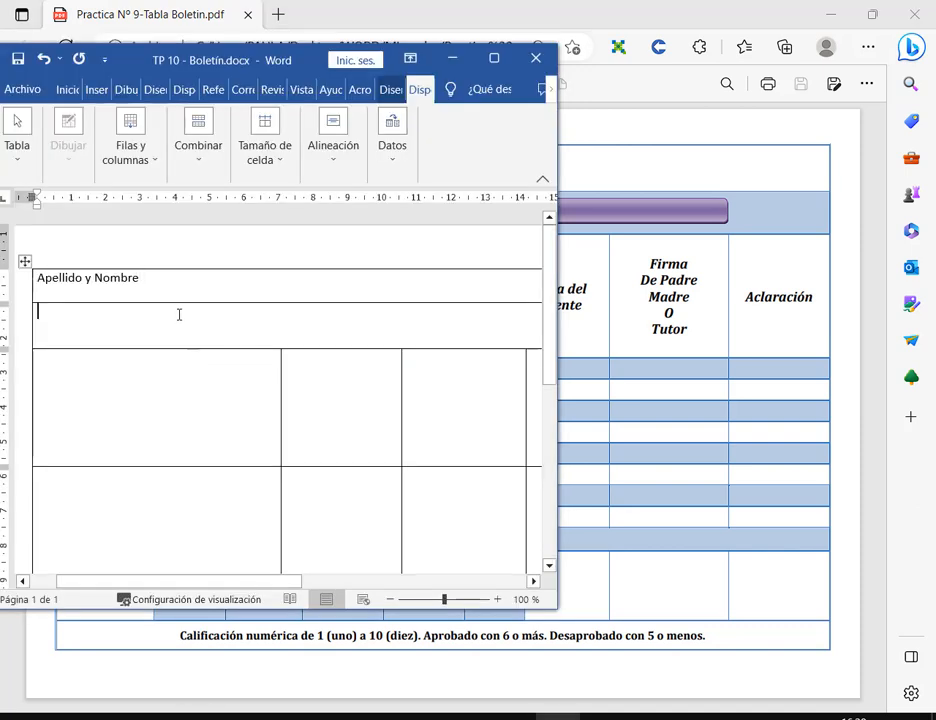
type("curso")
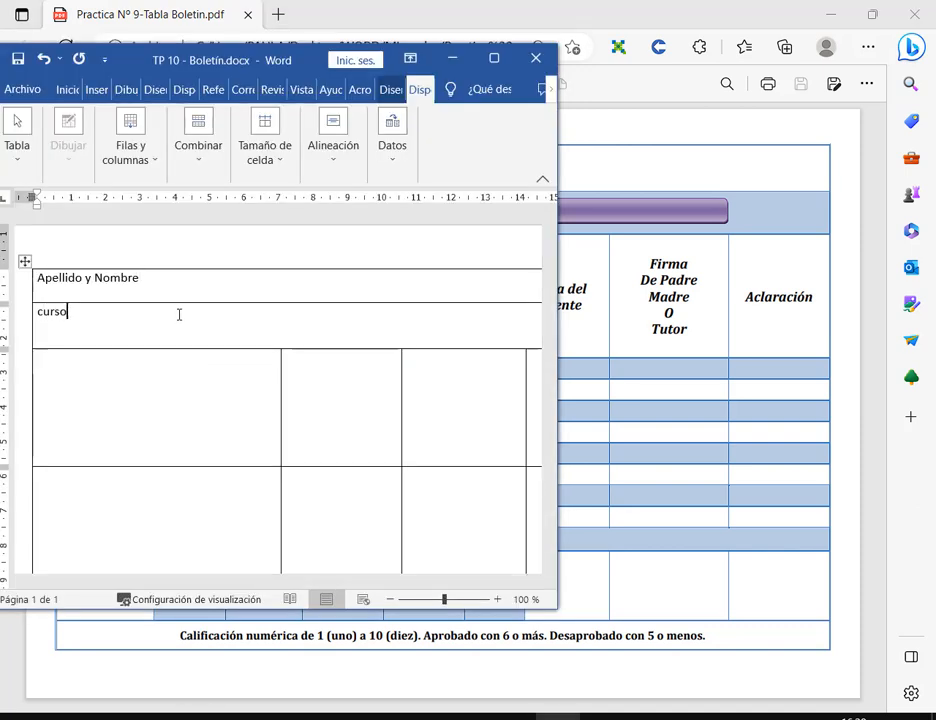
key("Home")
key("Delete")
type("C")
key("alt+Tab")
key("alt+Tab")
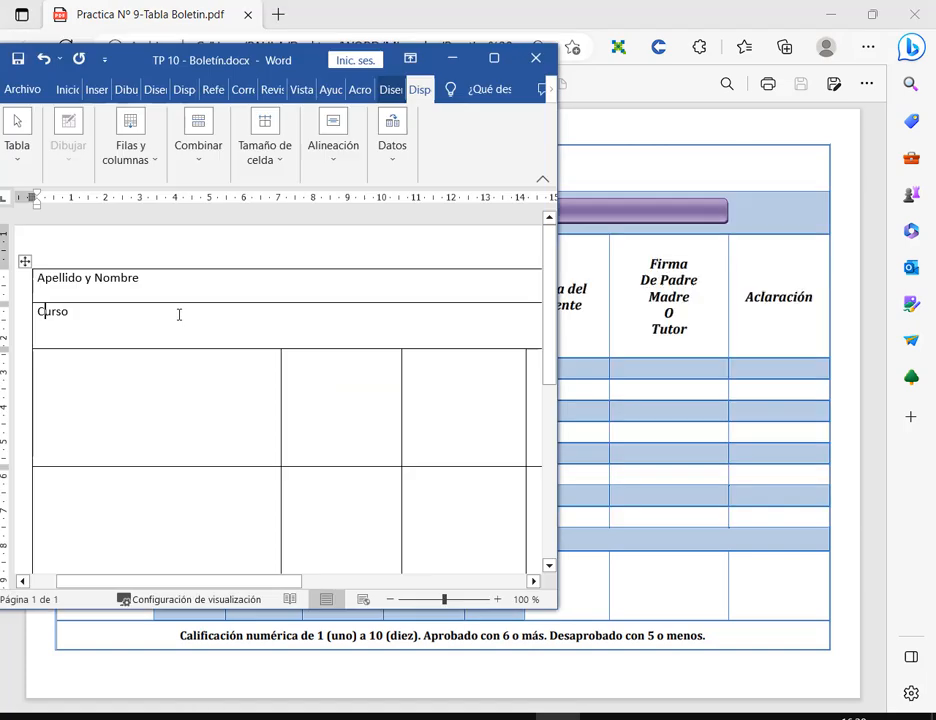
Enter "Boletín de calificaciones" in the third row's first cell and "Calificaciones" in the cell beside it.
key("Down")
type("Boletín de cali")
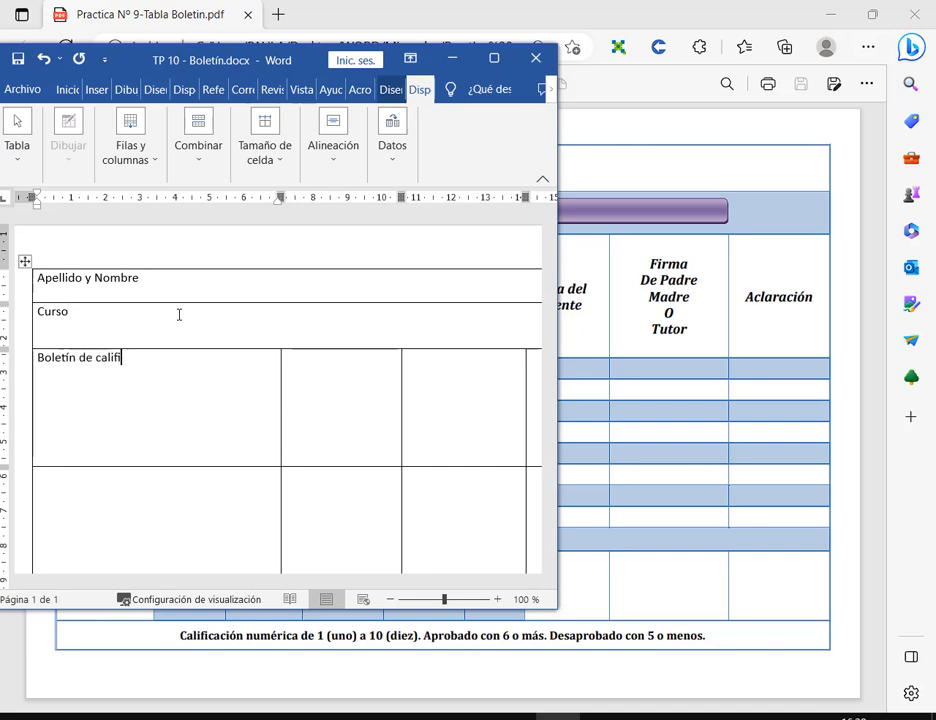
type("ficcio")
type("aciones")
key("Tab")
key("alt+Tab")
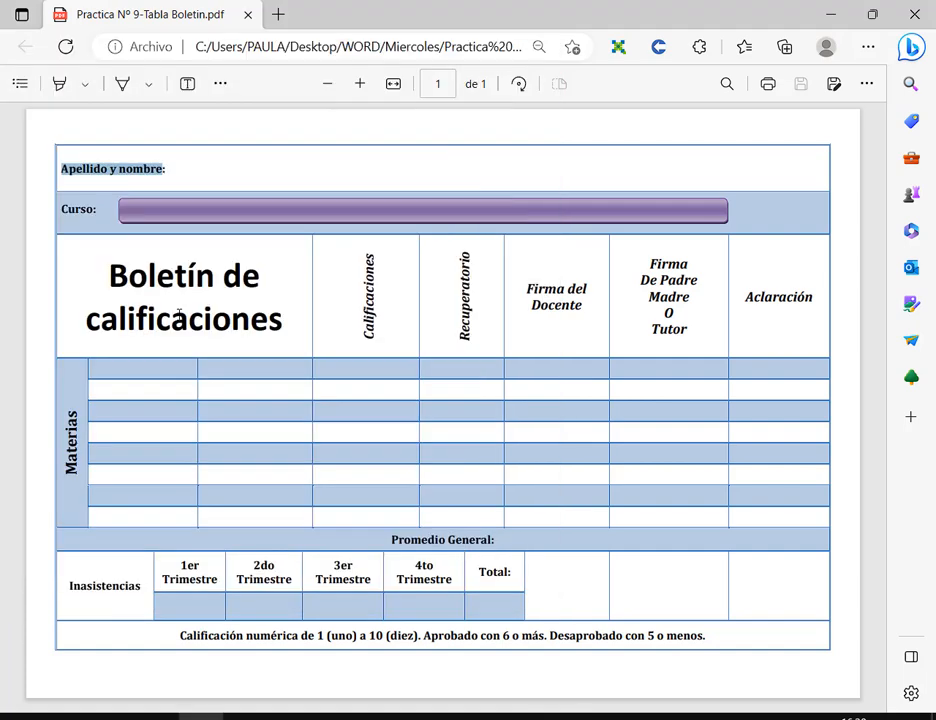
key("alt+Tab")
type("Ca")
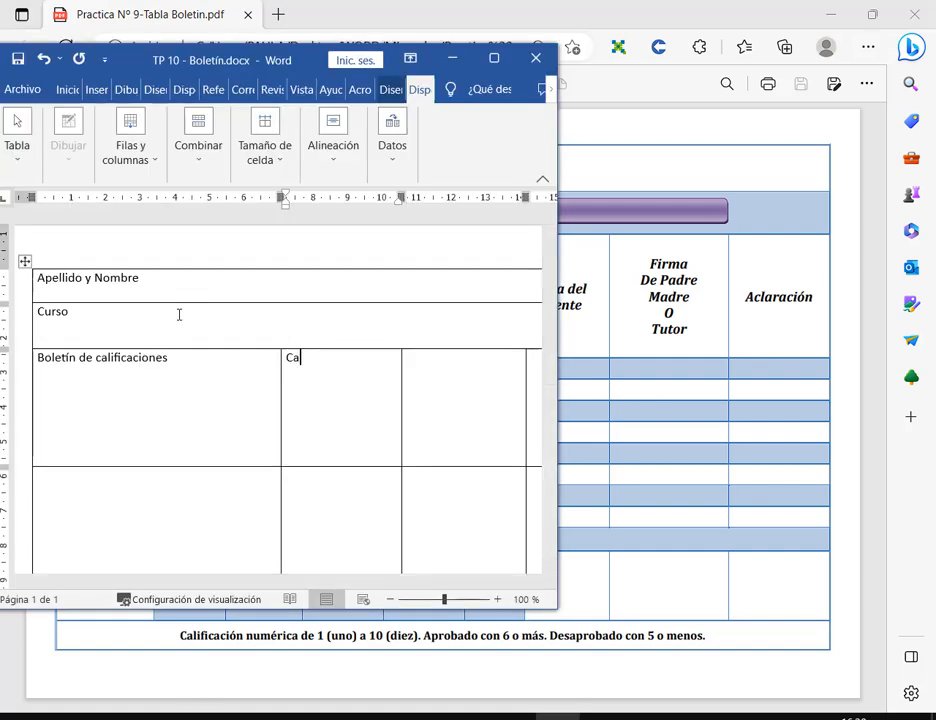
type("lificaciones")
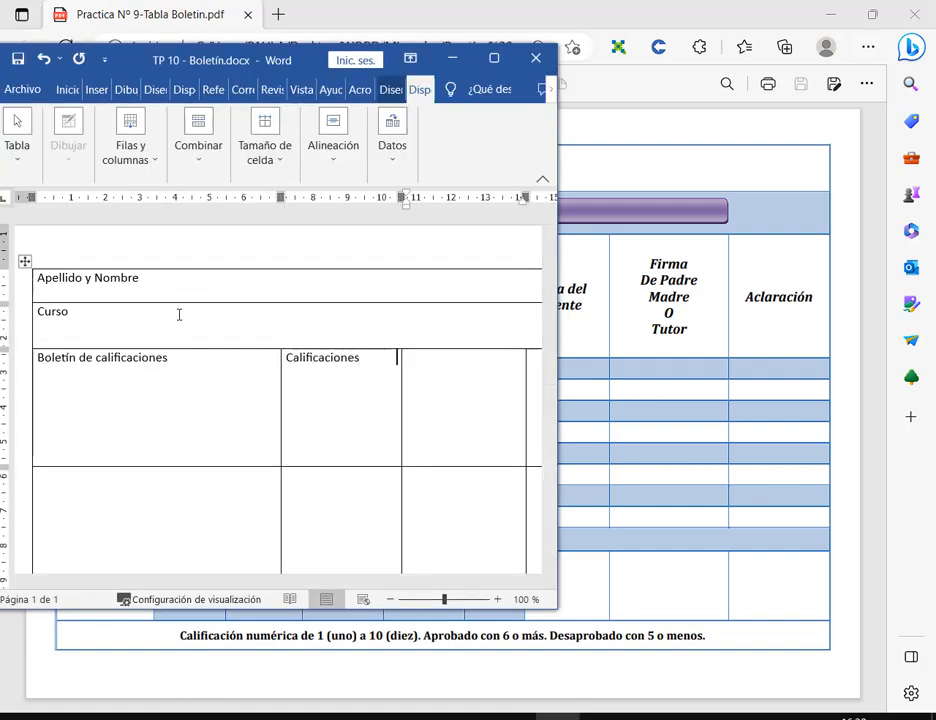
Check the next heading in the PDF and enter "Recuperatorio" in the third row's third cell.
key("alt+Tab")
key("alt+Tab")
key("Tab")
type("R")
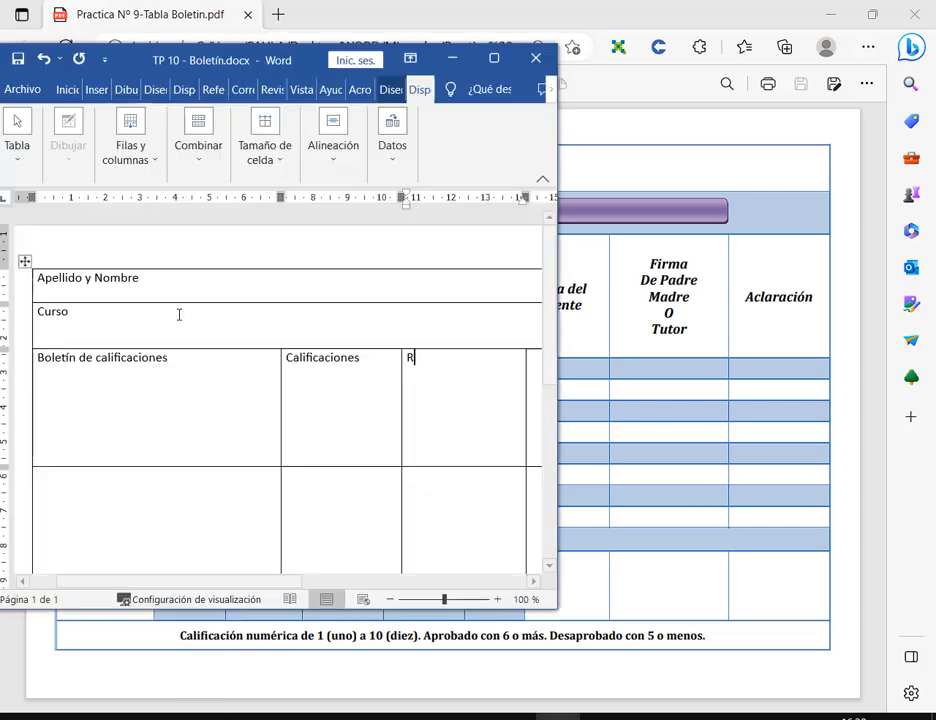
type("ecuperrat")
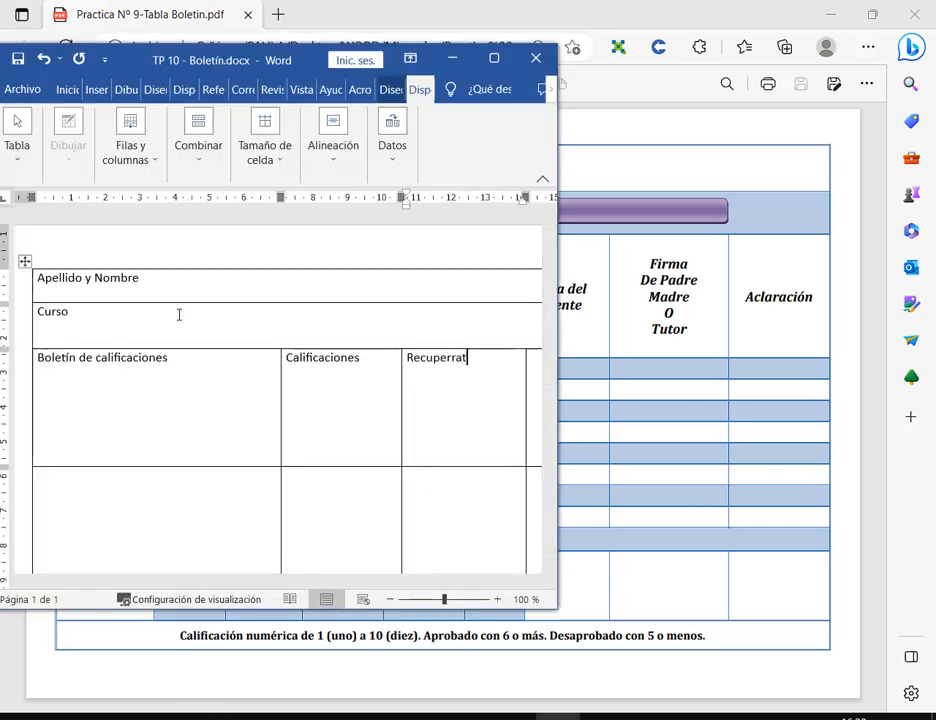
key("BackSpace")
key("BackSpace")
type("atorio")
key("Tab")
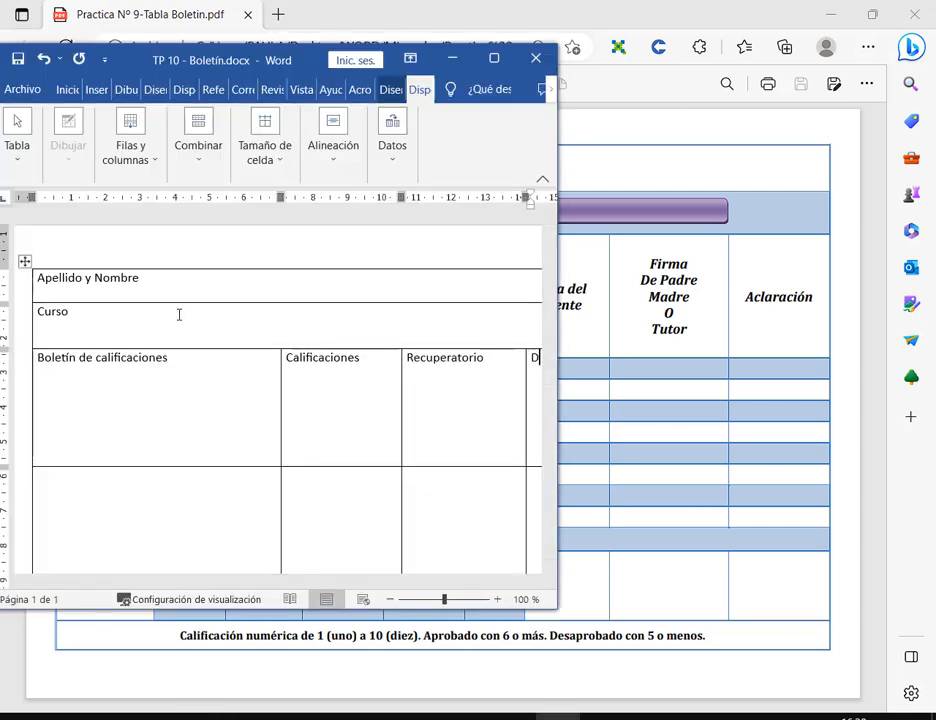
Enter "Firma del Docente" on a single line in the third row's fourth cell, checking the wording against the PDF.
type("Fie")
key("BackSpace")
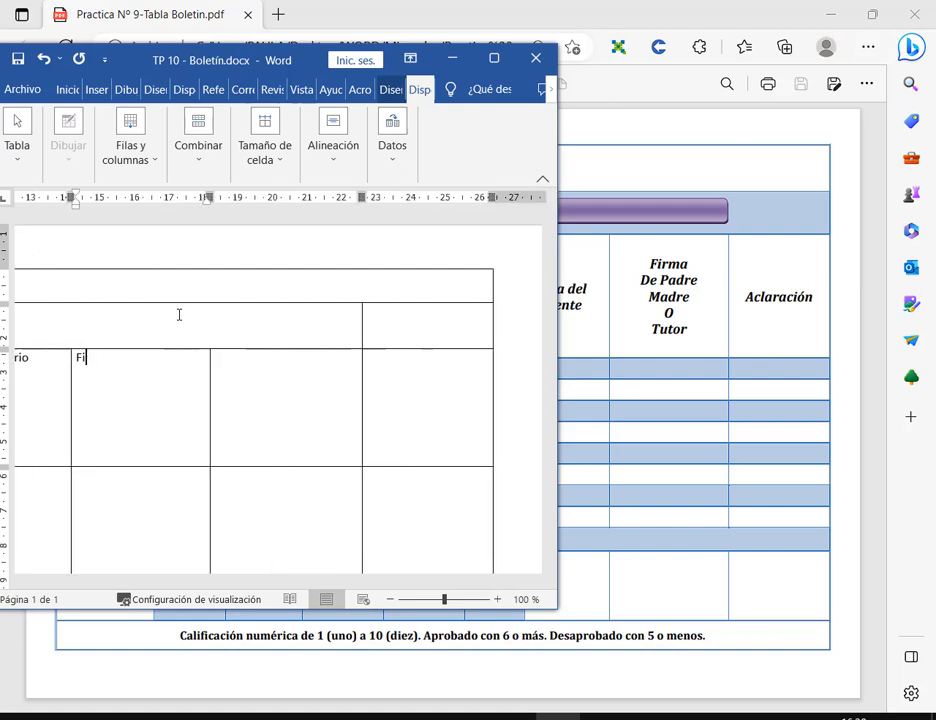
type("rma c")
key("BackSpace")
type("del")
key("Return")
key("alt+Tab")
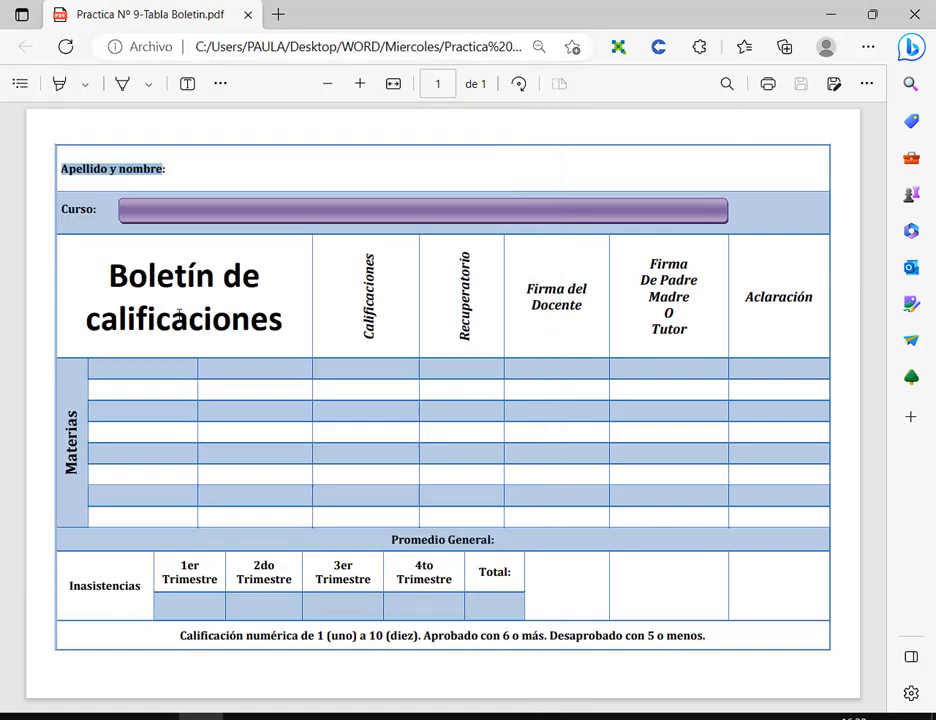
key("alt+Tab")
type("Docente")
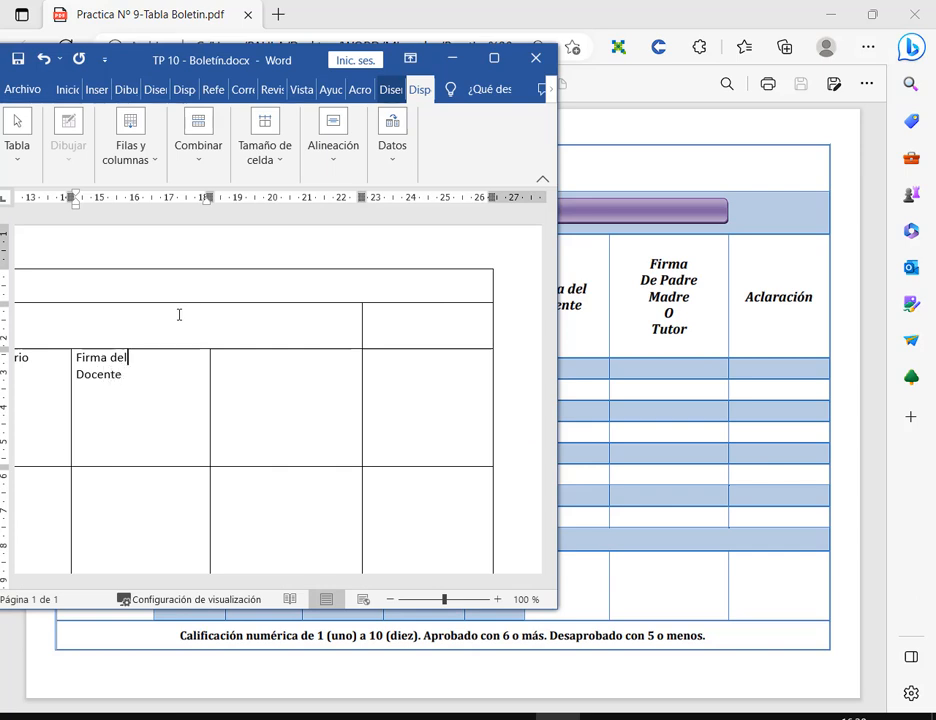
key("Delete")
key("Tab")
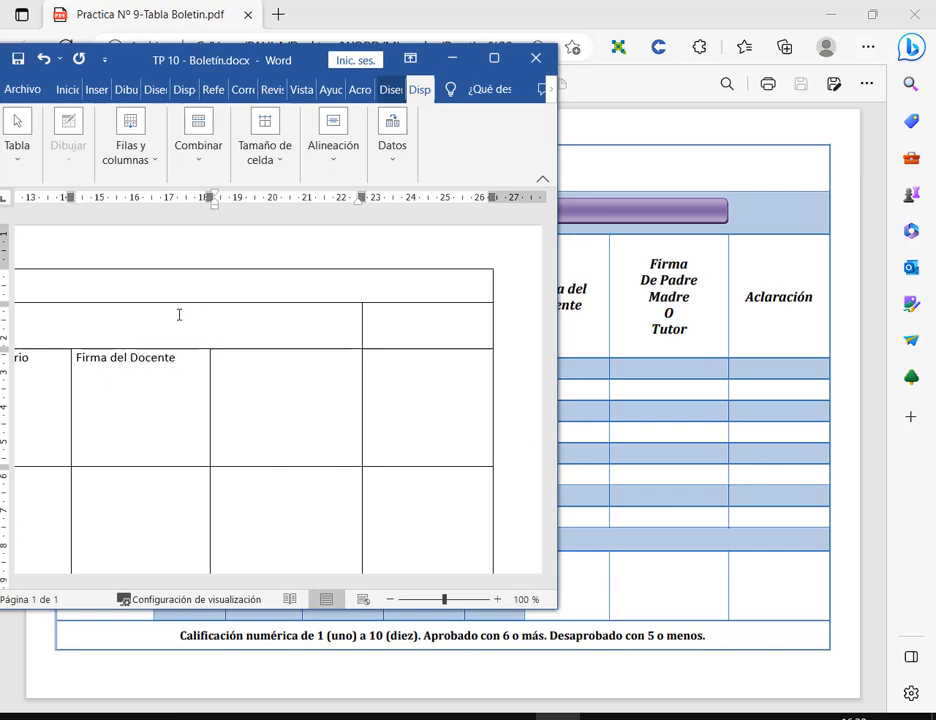
Enter "Firma De Padre, Madre o Tutor" in the third row's fifth cell and "Aclaración" in its last cell.
type("Firma De Pare Ma")
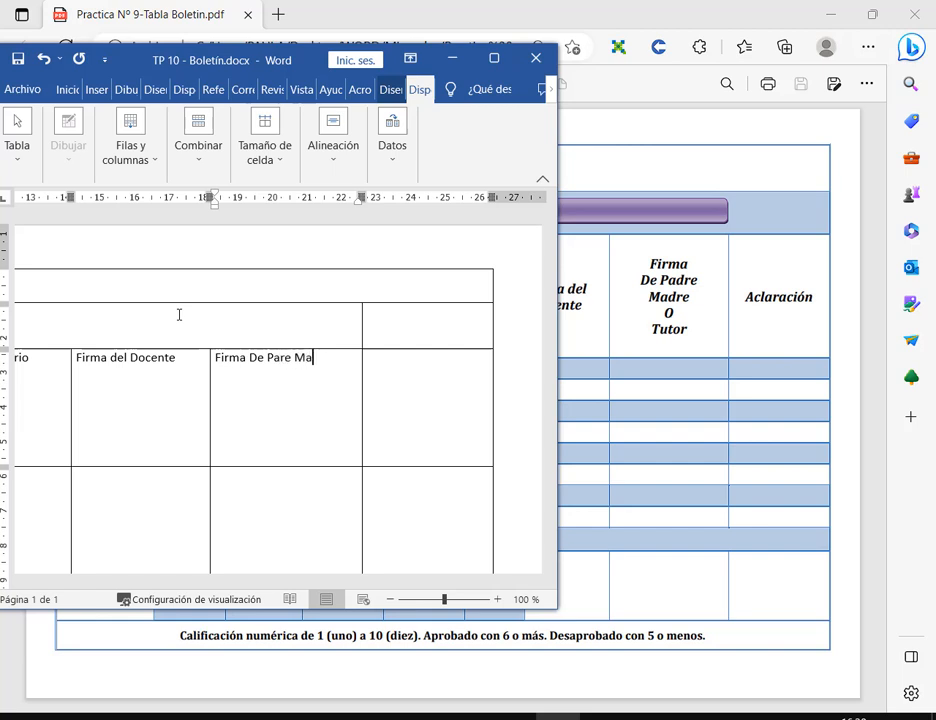
key("BackSpace")
key("BackSpace")
key("BackSpace")
key("BackSpace")
type("e,")
key("BackSpace")
key("BackSpace")
key("BackSpace")
type("de, ")
type("re, Madre o ")
type("Tuto")
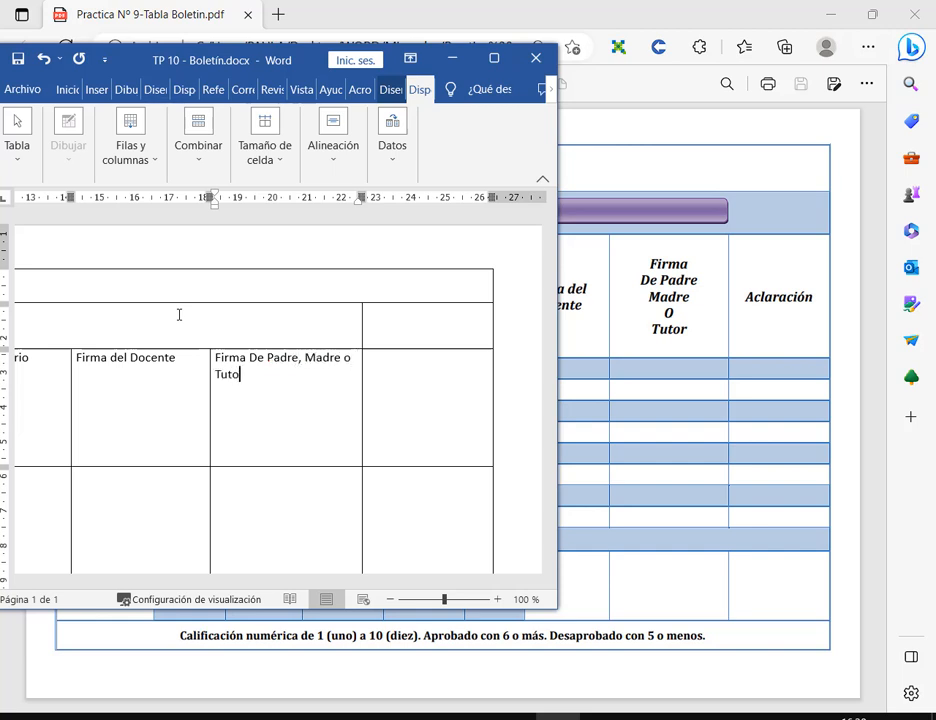
type("r")
key("Tab")
type("Aclaración")
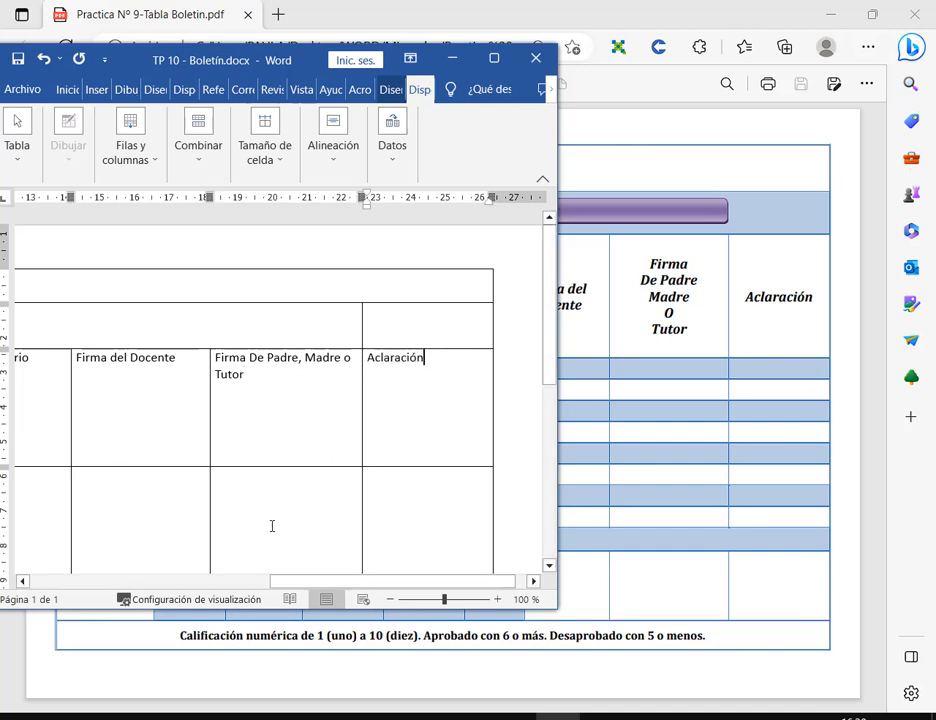
Enter "Promedio general" in the row below the large empty row, checking the label against the PDF.
scroll(300, 550, "down", 2)
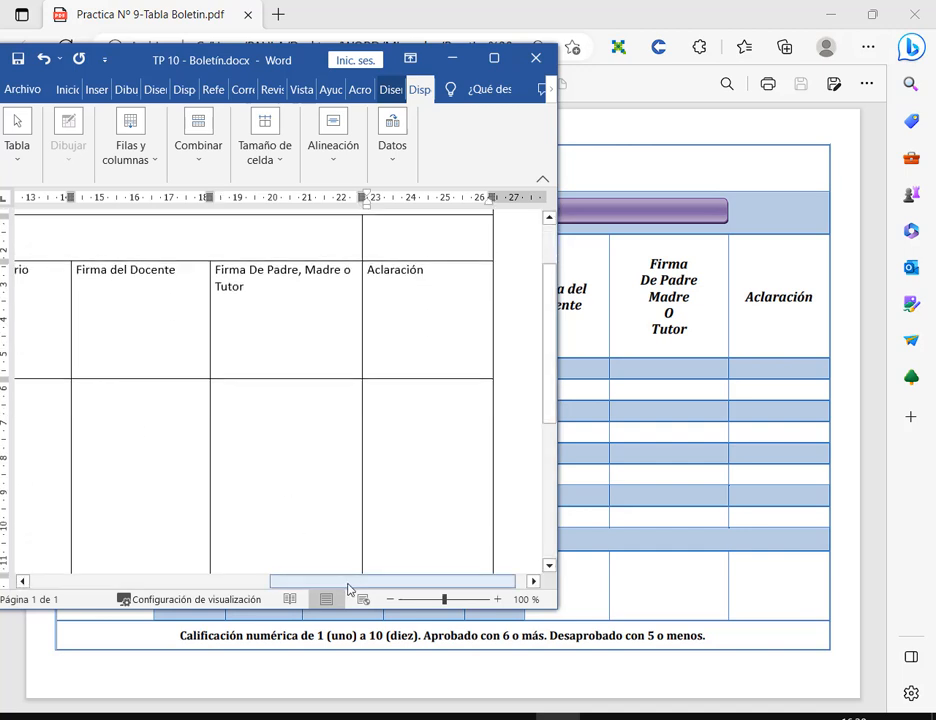
left_click_drag(349, 587, 67, 568)
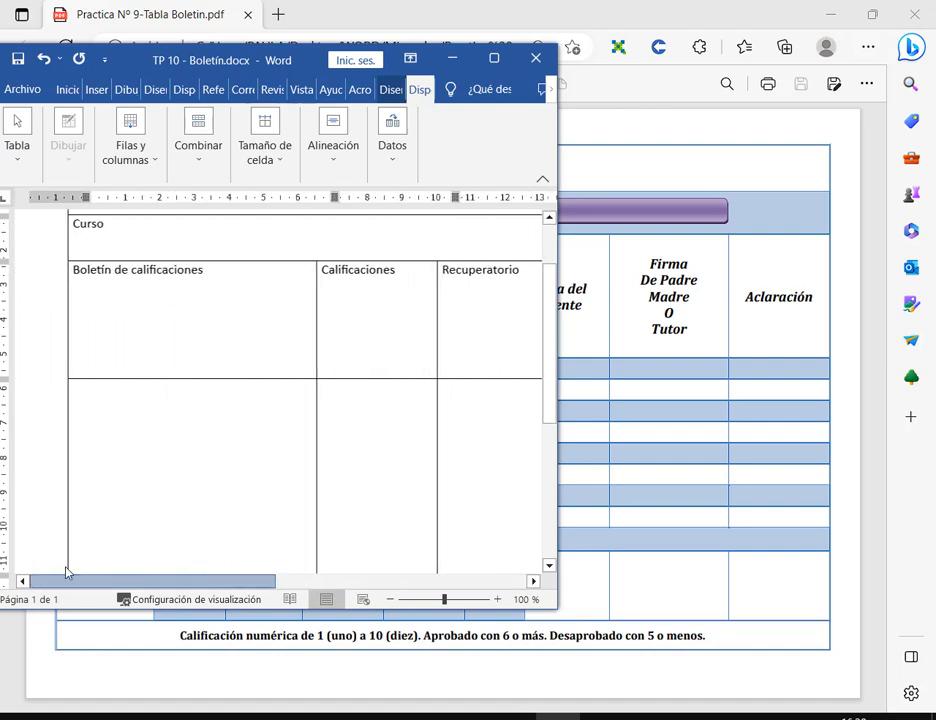
scroll(397, 418, "down", 3)
left_click(382, 428)
key("alt+Tab")
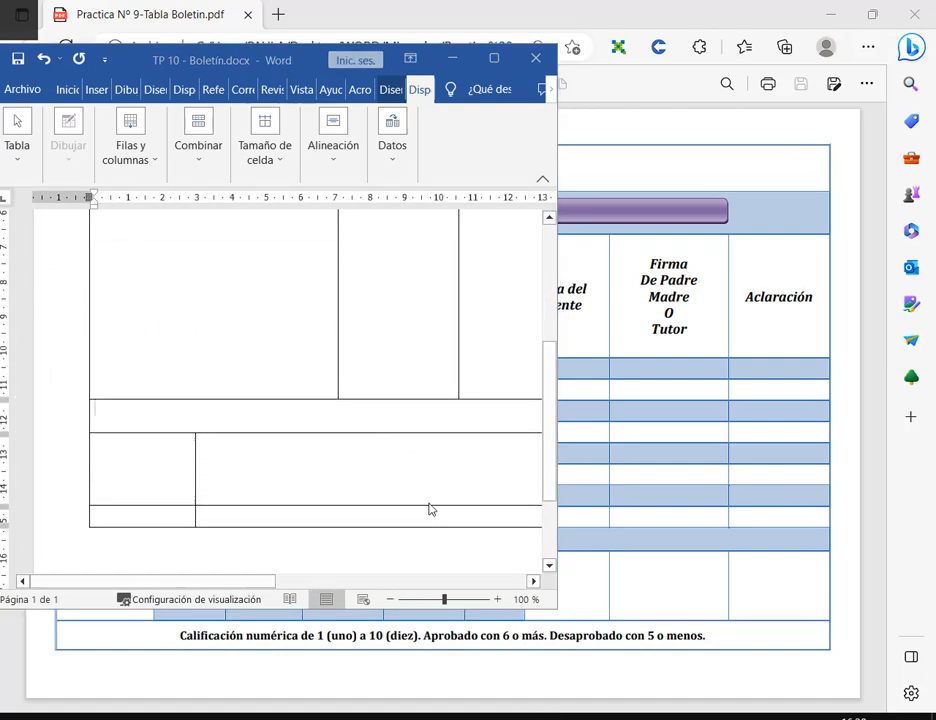
key("alt+Tab")
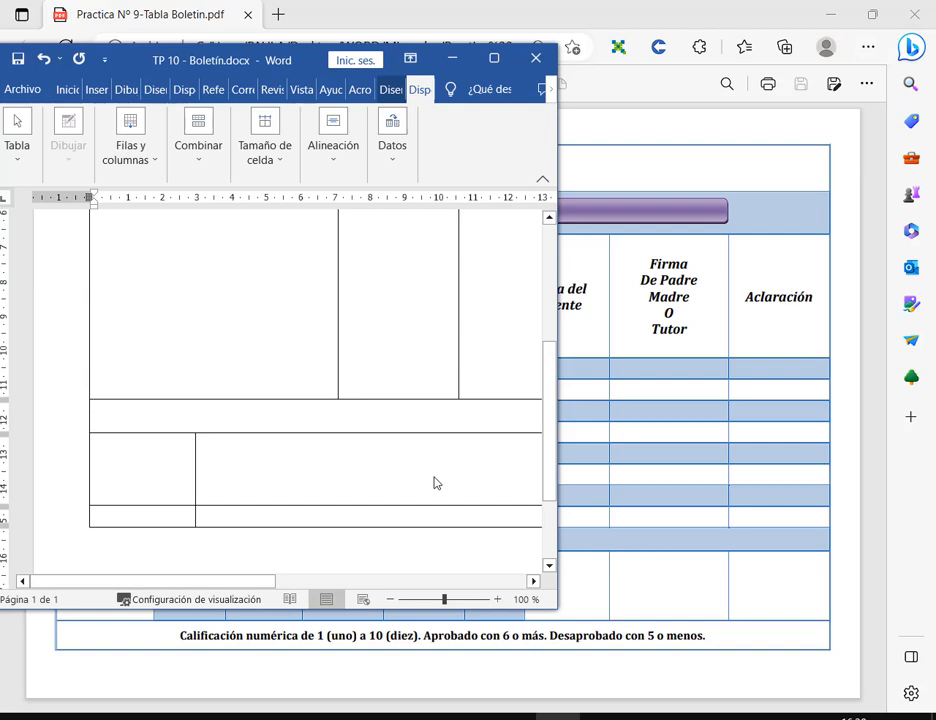
type("Promedio g")
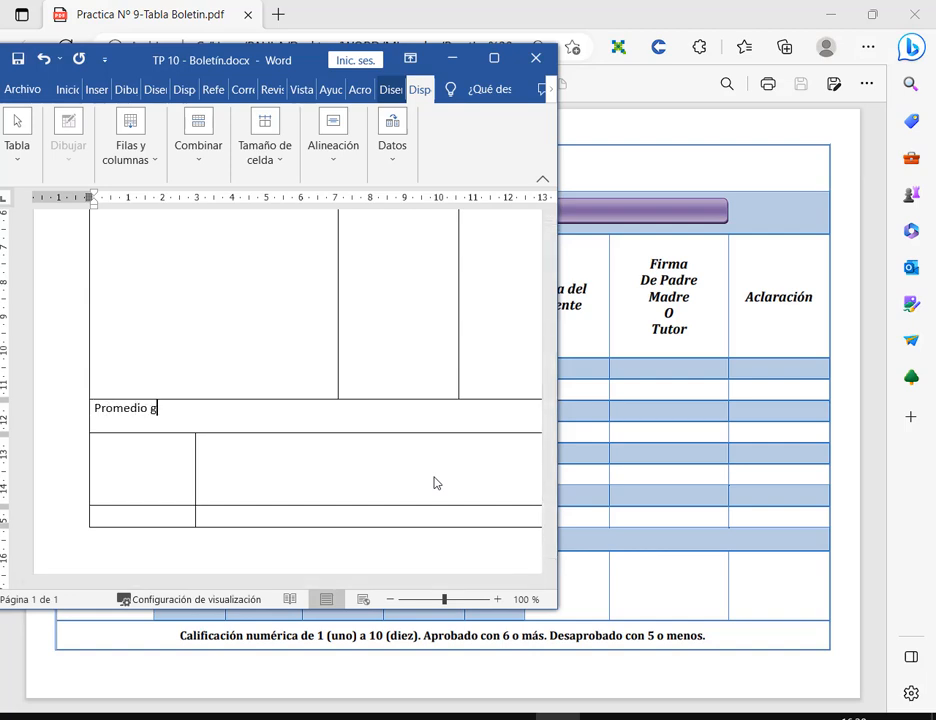
type("eneral")
Check the next label in the PDF and enter "Inasistencias" in the first cell of the row below "Promedio general".
key("alt+Tab")
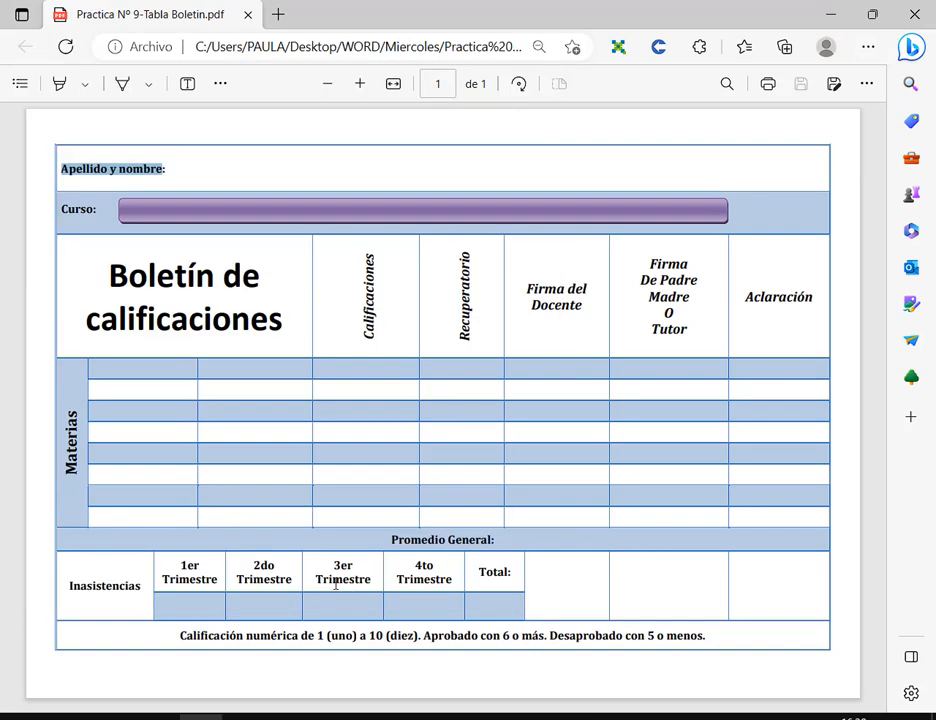
key("alt+Tab")
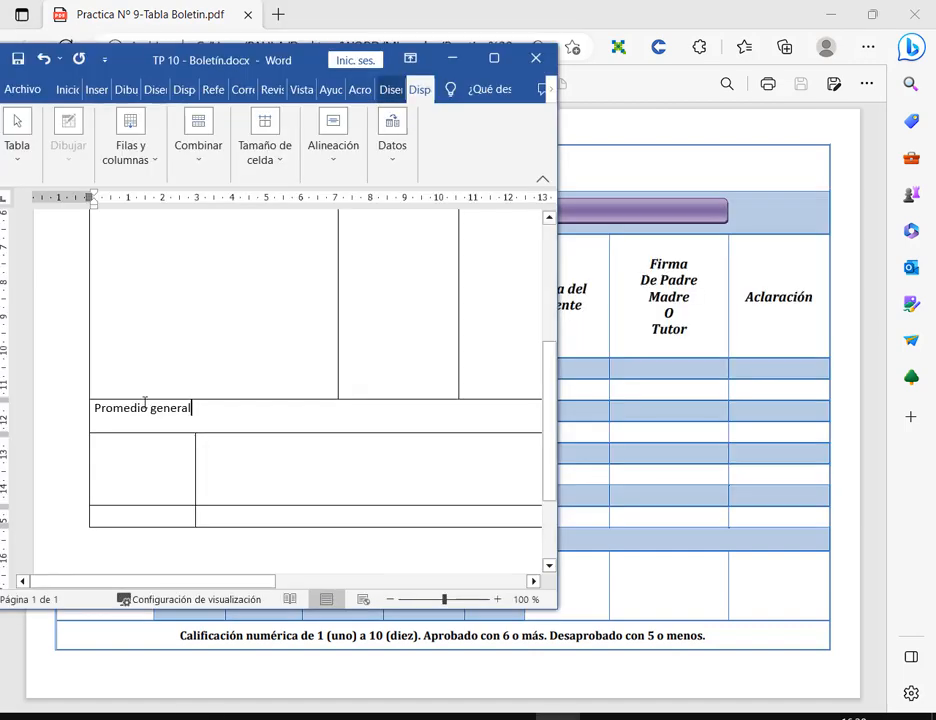
left_click(160, 459)
type("Inasistencias")
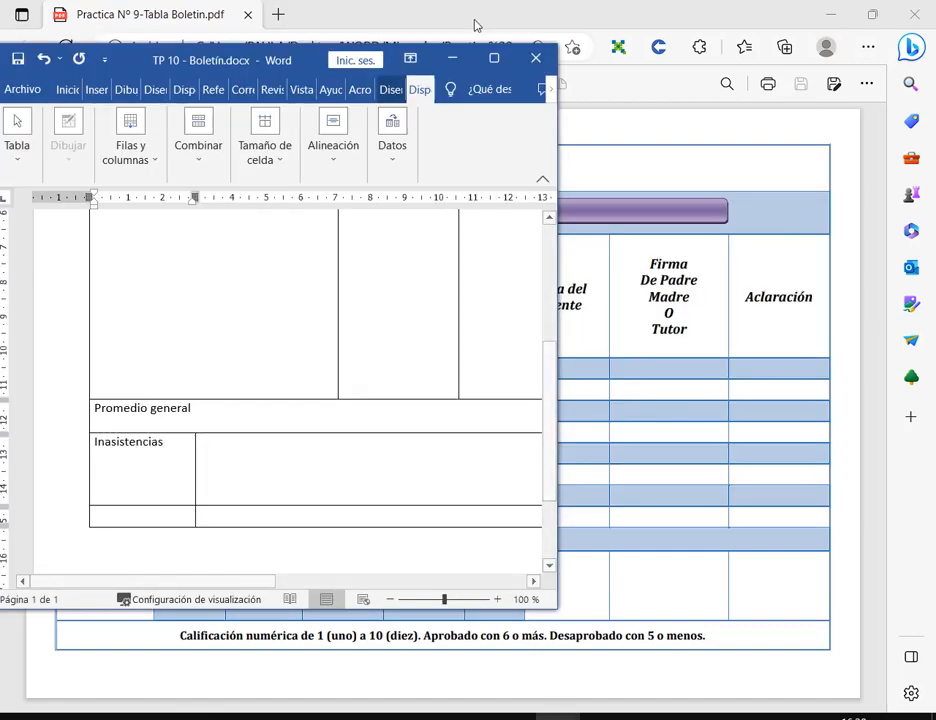
Zoom the document out to 50 % to fit the whole table in the restored window.
left_click(494, 58)
scroll(565, 336, "down", 4)
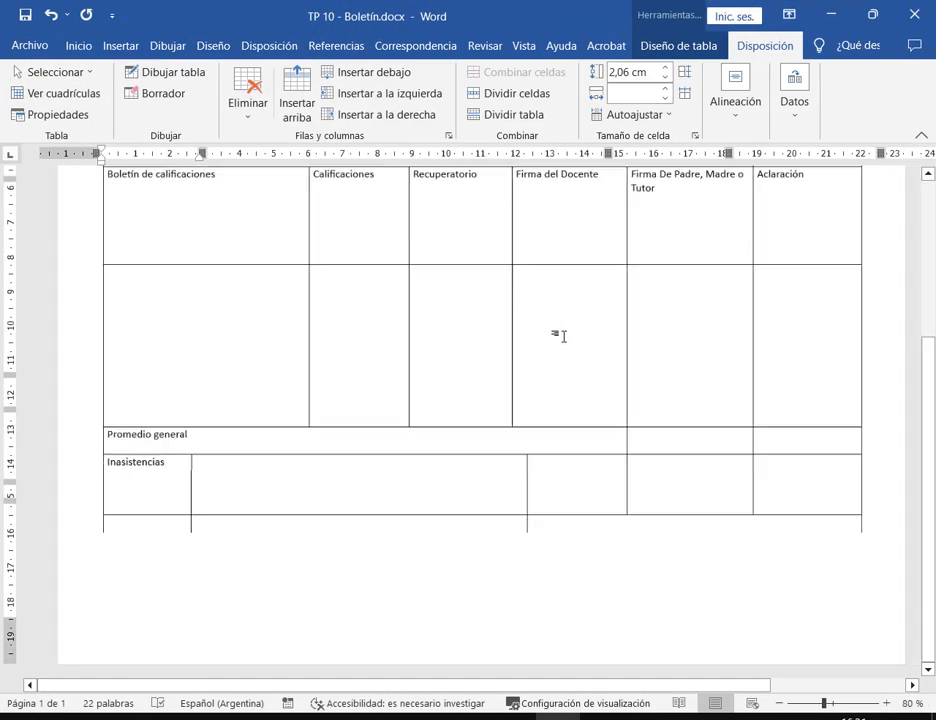
left_click(866, 12)
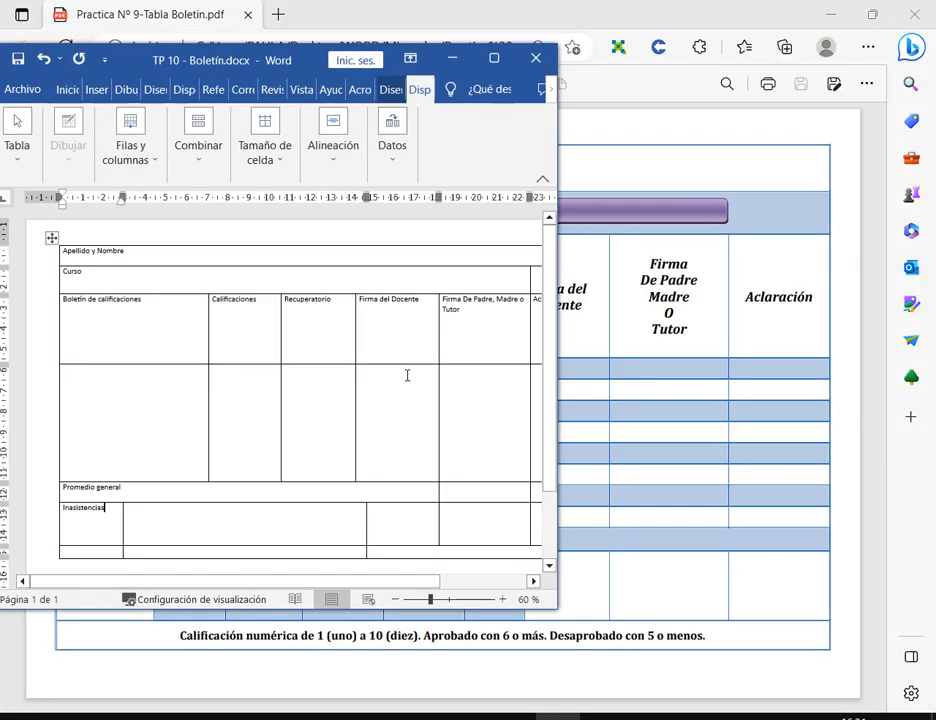
scroll(405, 376, "down", 1)
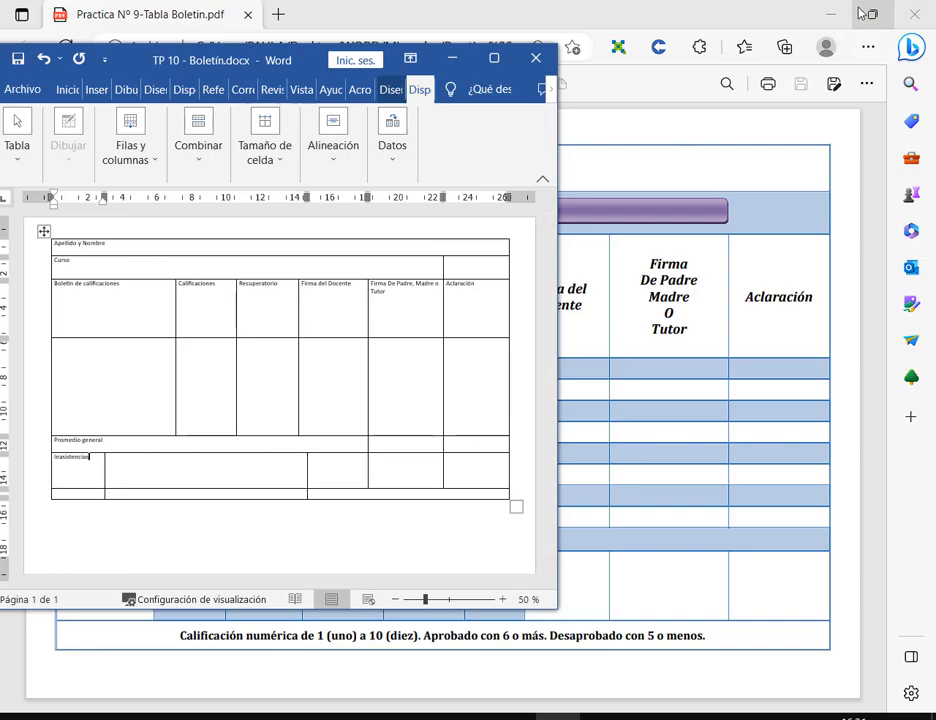
Minimize the PDF window, widen the Word window slightly and dismiss the browser's download bar.
left_click(830, 14)
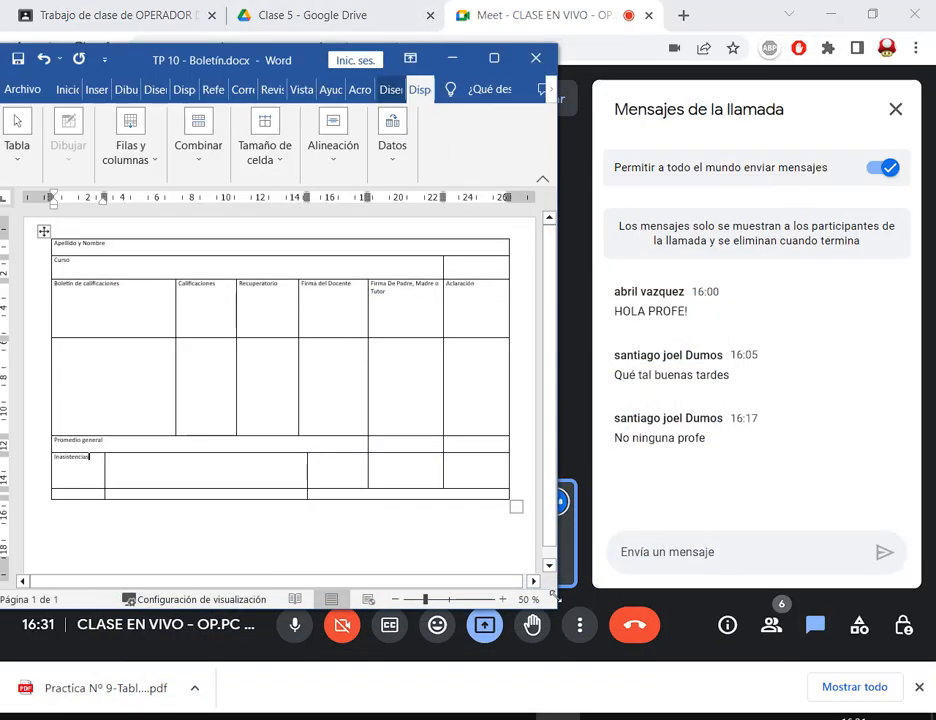
left_click_drag(557, 608, 601, 617)
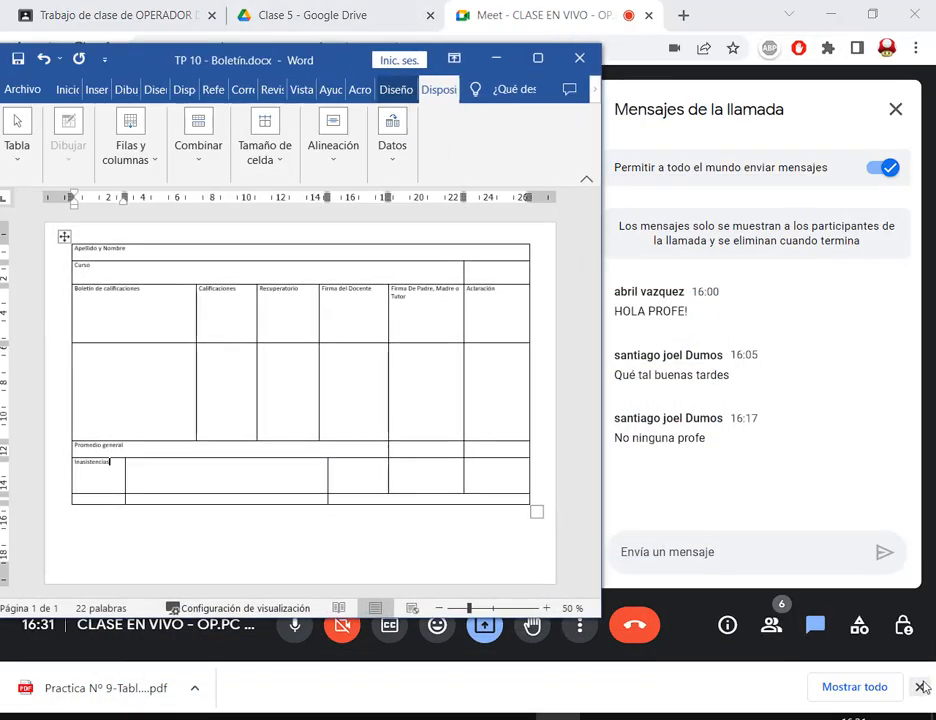
left_click(920, 687)
key("alt+Tab")
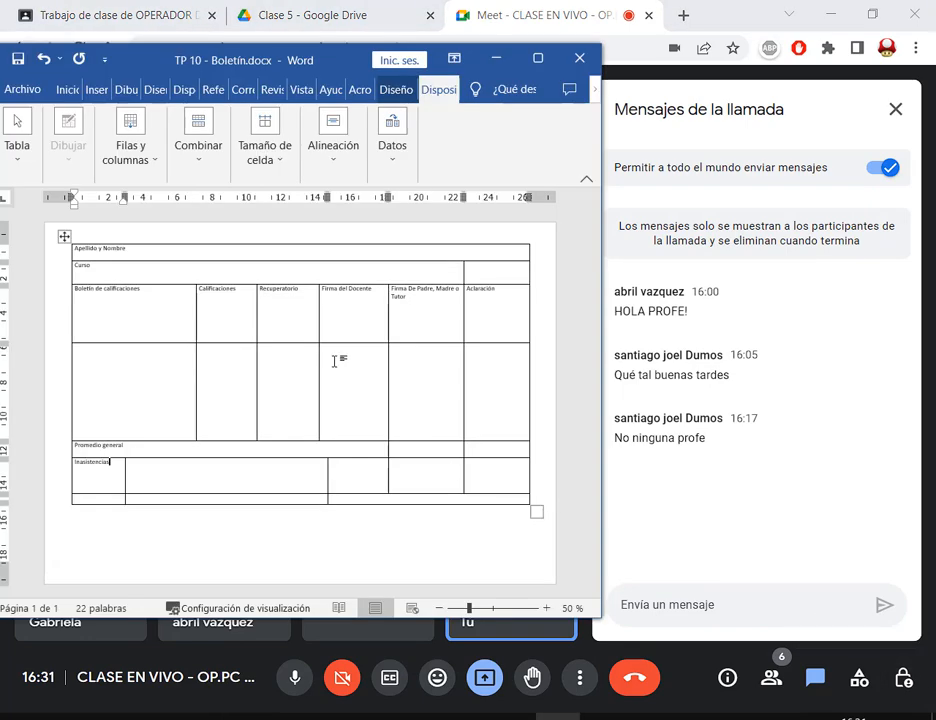
Zoom the document to 60 % with the whole table in view and save it.
scroll(336, 366, "up", 1)
left_click_drag(482, 592, 504, 591)
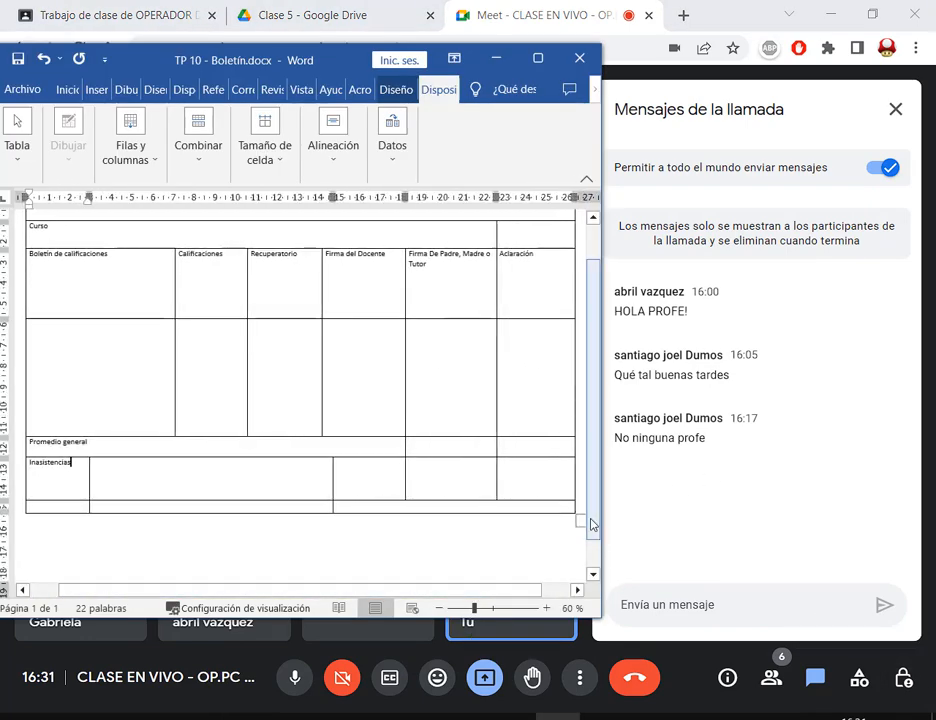
scroll(586, 516, "up", 1)
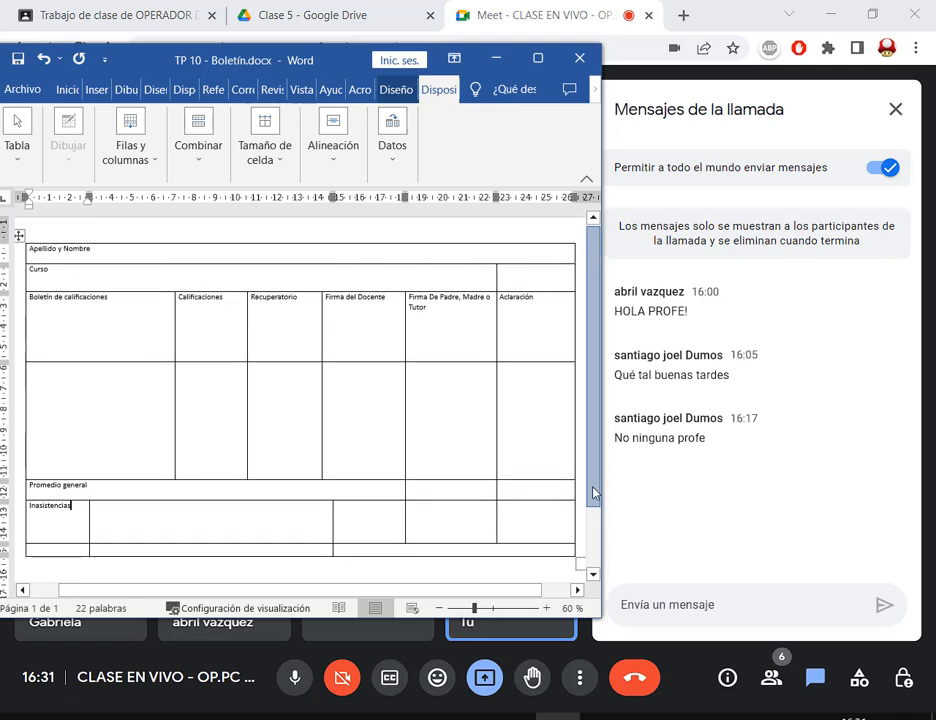
left_click(19, 61)
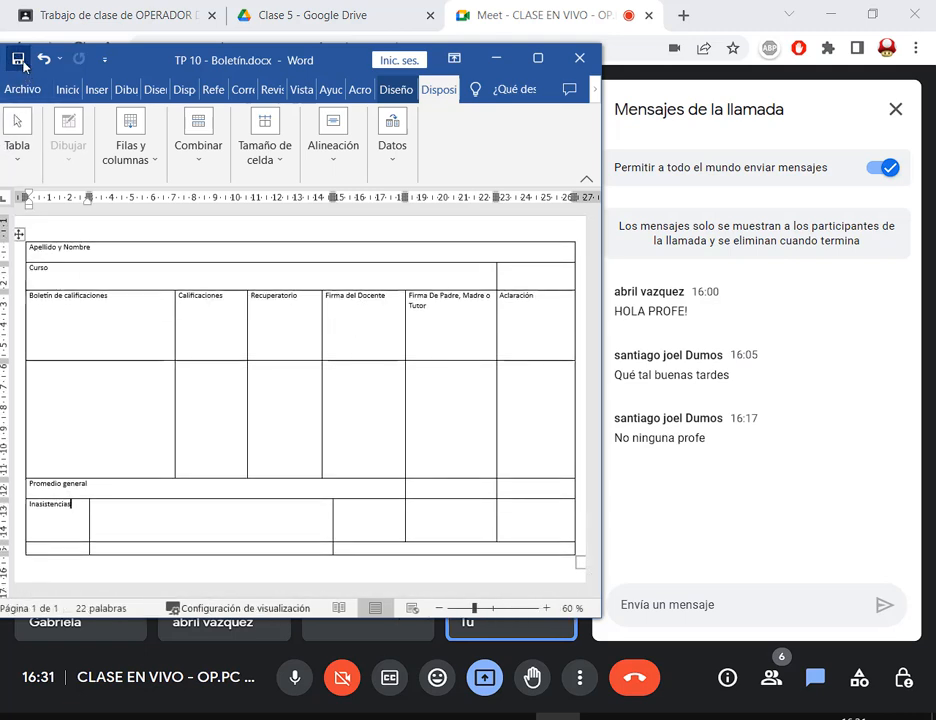
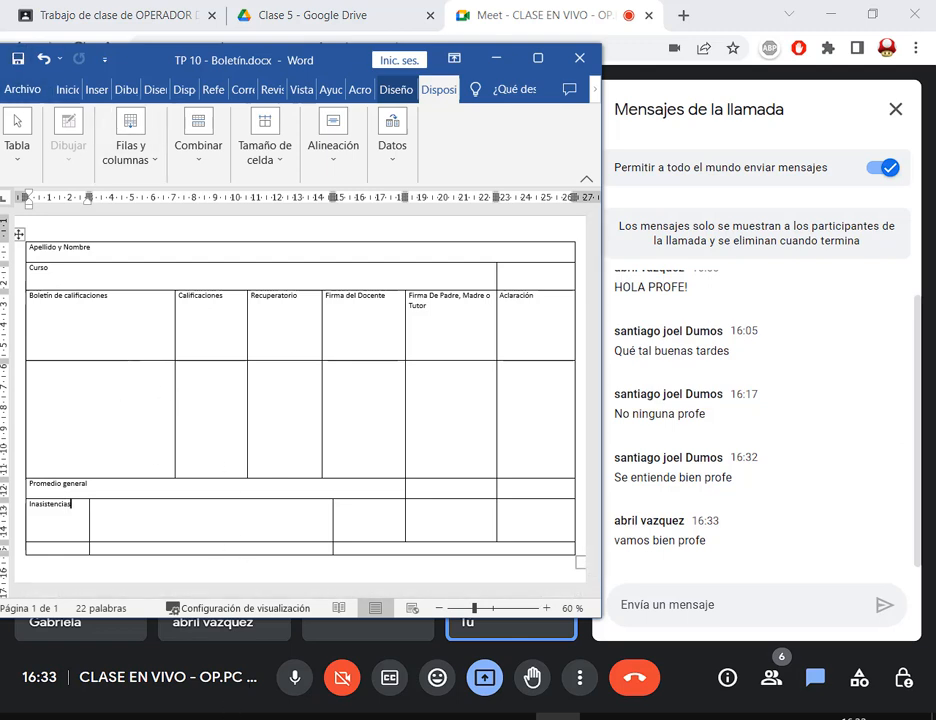
Examine the rows beside "Materias" in the PDF and compare them with the empty fourth row of the Word table.
left_click(201, 717)
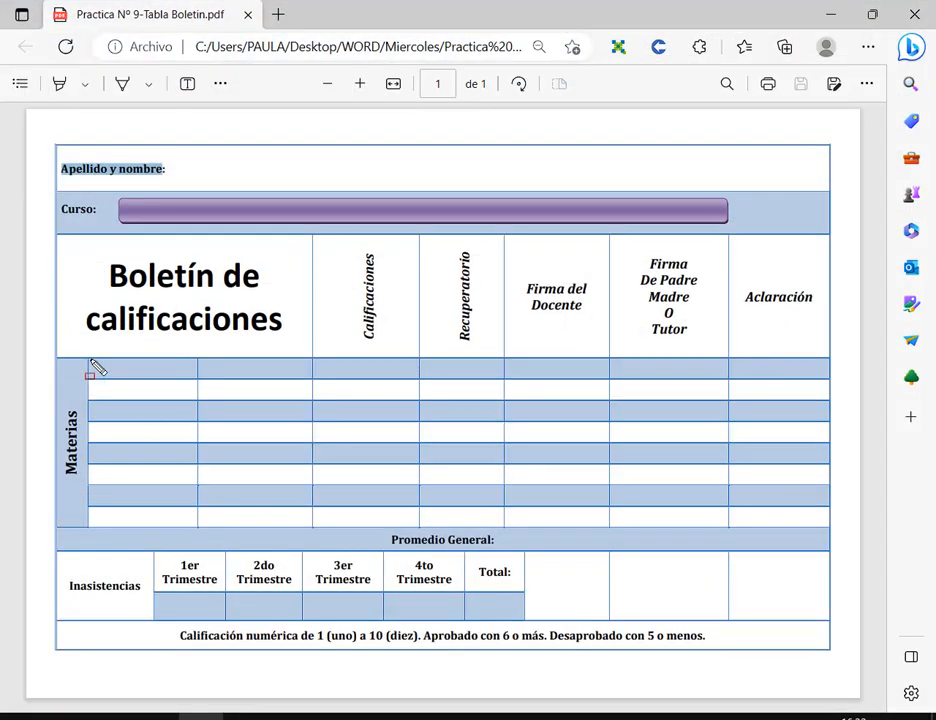
left_click_drag(90, 360, 818, 546)
mouse_move(818, 336)
left_mouse_down()
mouse_move(792, 364)
mouse_move(815, 394)
mouse_move(795, 485)
left_mouse_up()
left_click_drag(865, 499, 805, 497)
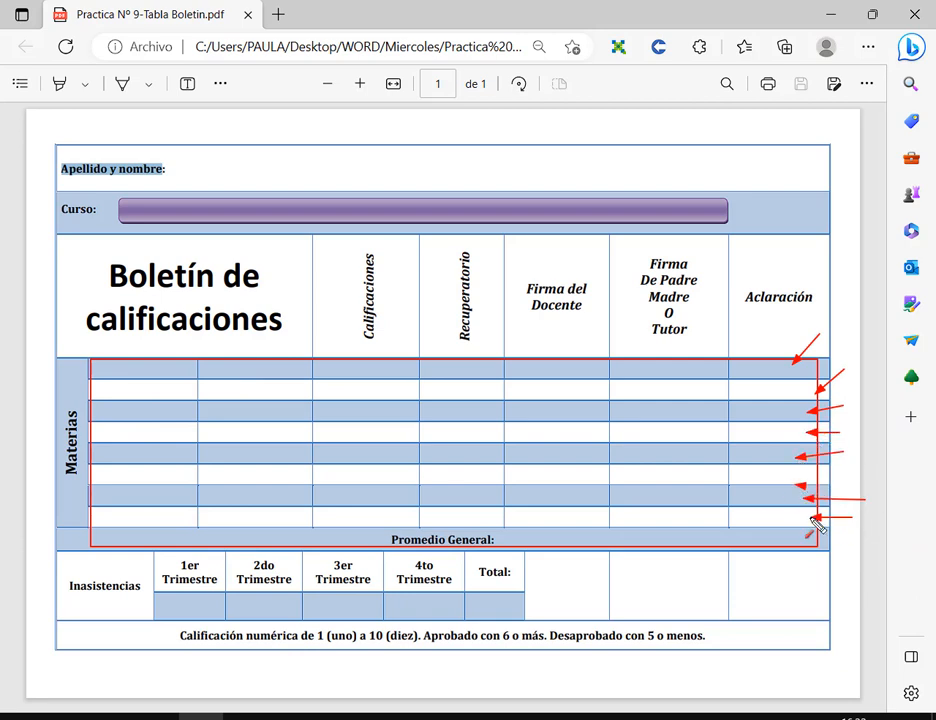
key("Escape")
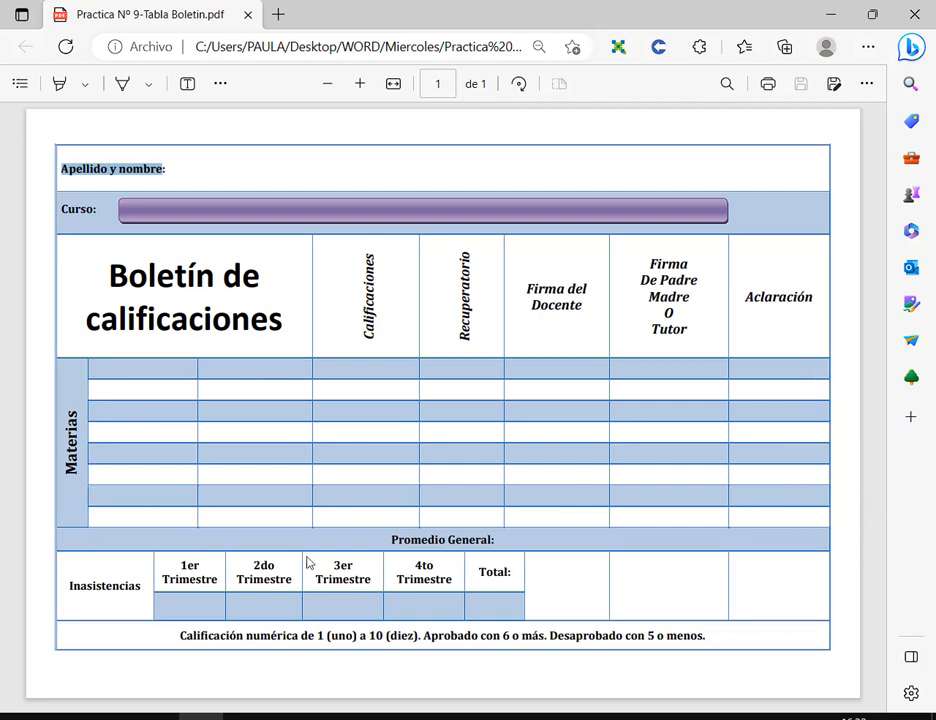
left_click(829, 13)
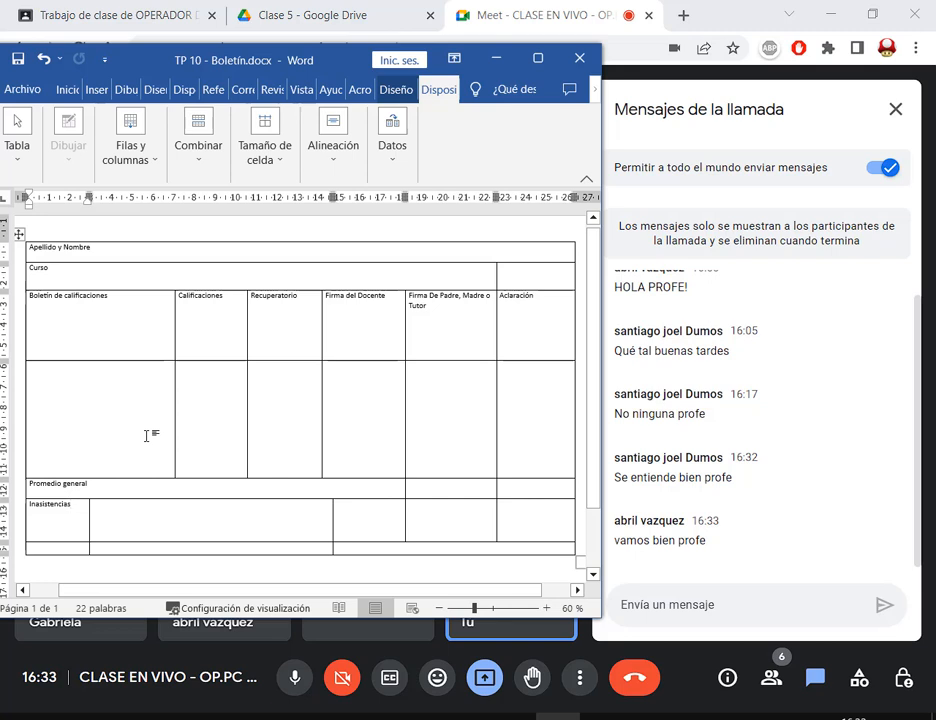
left_click_drag(166, 367, 225, 458)
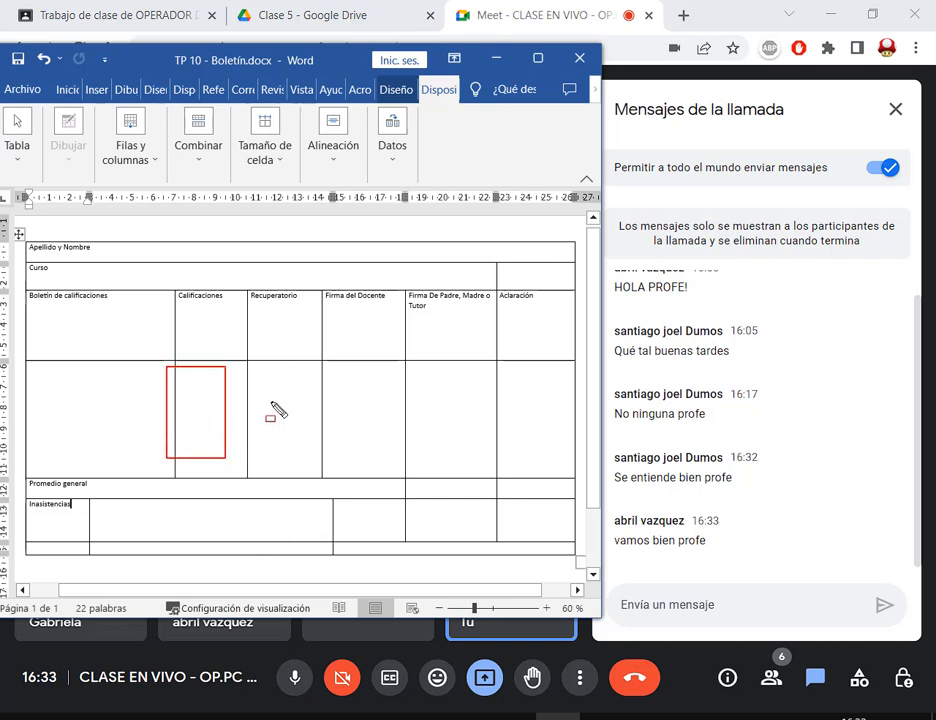
key("Escape")
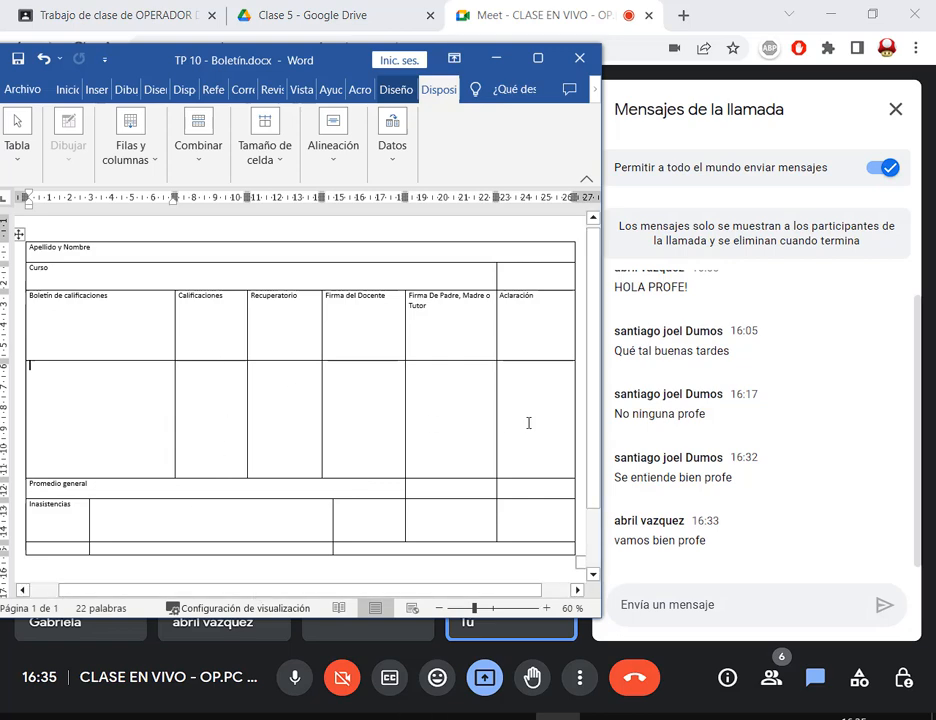
Review the full "Materias" block in the PDF, outlining it and pointing out each row, and return to the Word document.
left_click(201, 717)
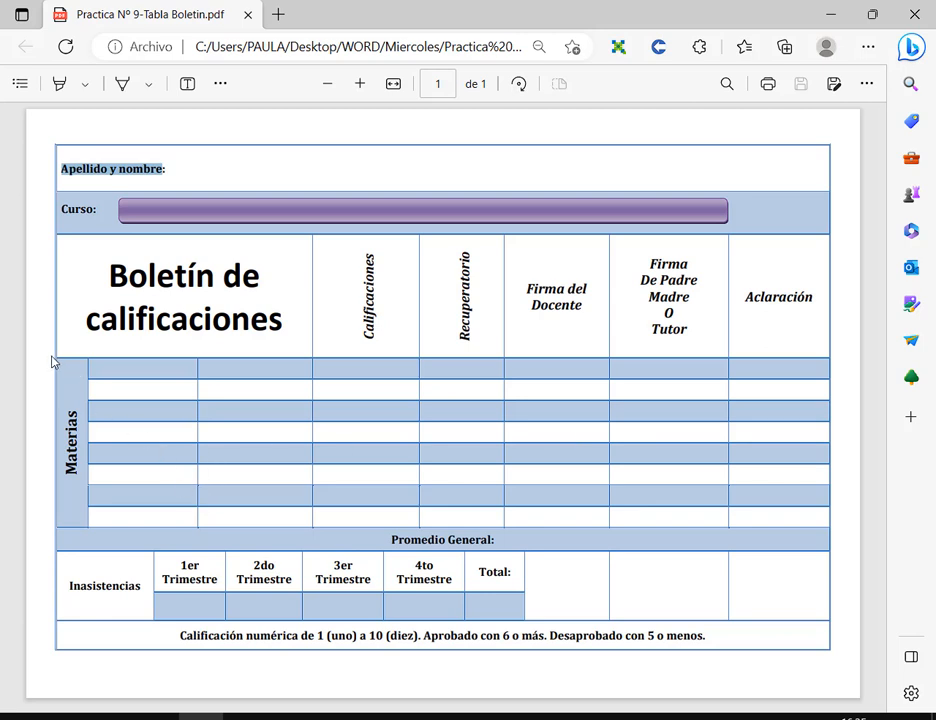
mouse_move(56, 358)
left_mouse_down()
mouse_move(403, 449)
mouse_move(641, 495)
mouse_move(825, 547)
mouse_move(834, 560)
mouse_move(836, 534)
left_mouse_up()
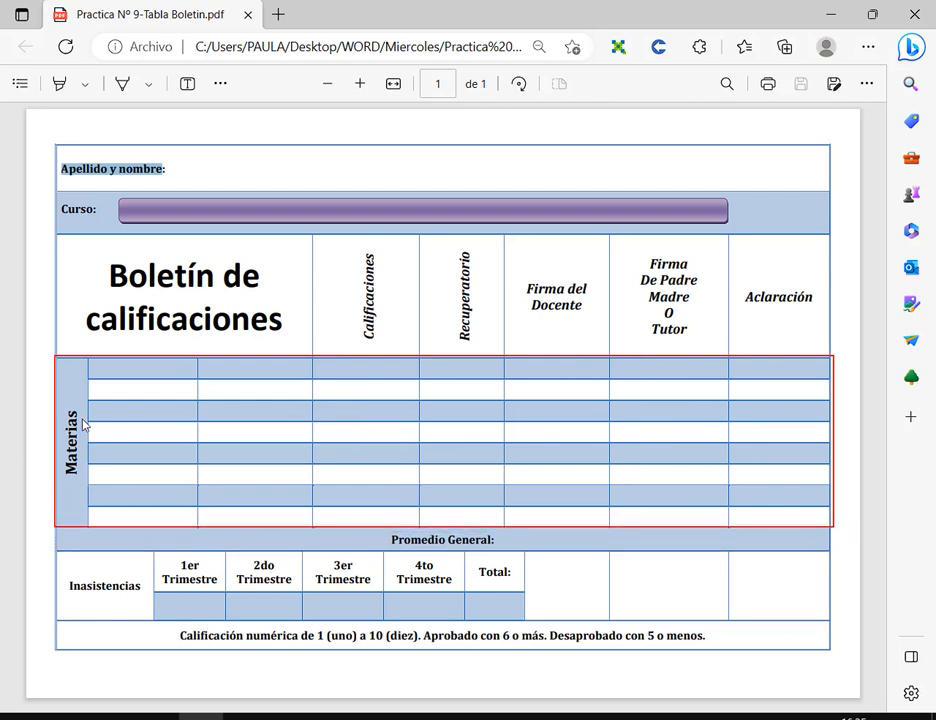
mouse_move(76, 313)
left_mouse_down()
mouse_move(78, 362)
mouse_move(88, 365)
left_mouse_up()
key("ctrl+z")
mouse_move(860, 330)
left_mouse_down()
mouse_move(846, 361)
mouse_move(822, 377)
mouse_move(852, 382)
mouse_move(827, 387)
mouse_move(848, 426)
mouse_move(824, 434)
mouse_move(829, 409)
mouse_move(826, 513)
left_mouse_up()
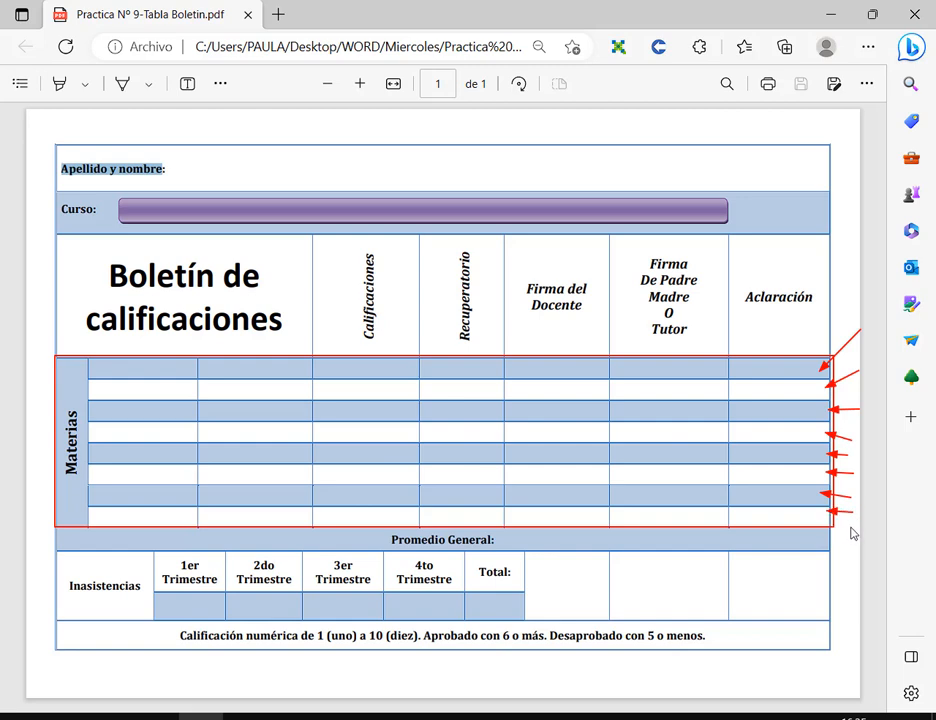
key("Escape")
key("alt+Tab")
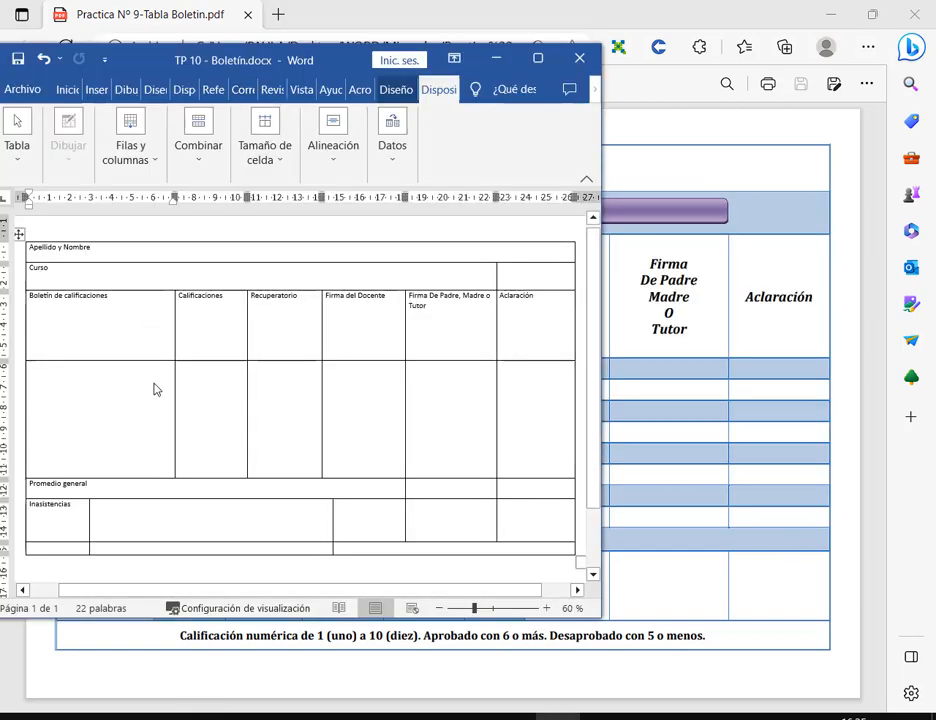
Examine the Word table's empty fourth row from its first cell to the one under "Aclaración".
left_click_drag(523, 419, 494, 426)
left_click(513, 424)
left_click(56, 390)
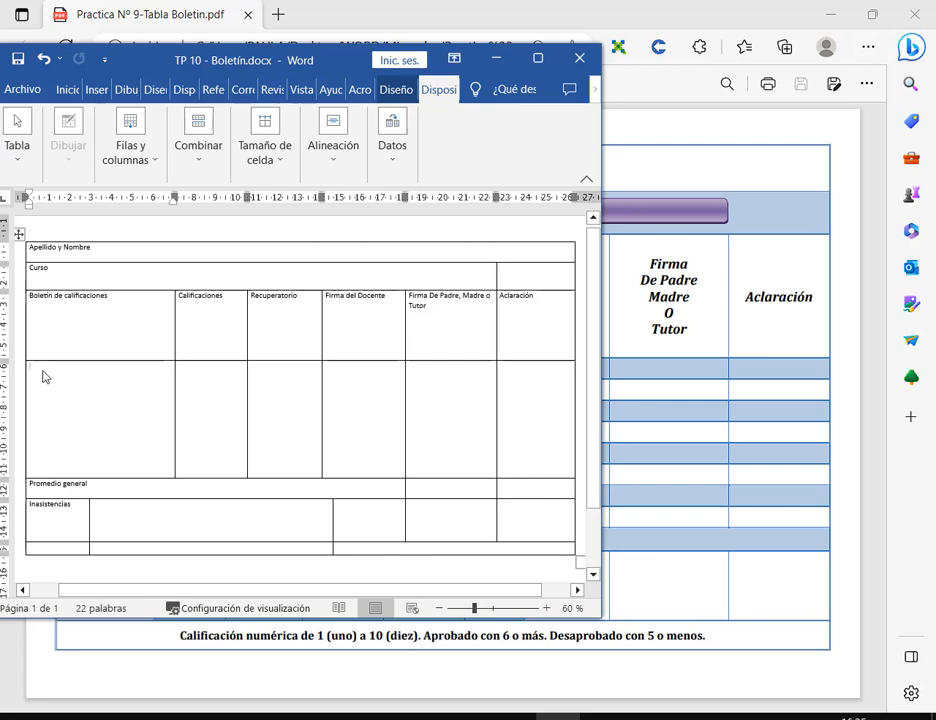
left_click_drag(41, 436, 29, 390)
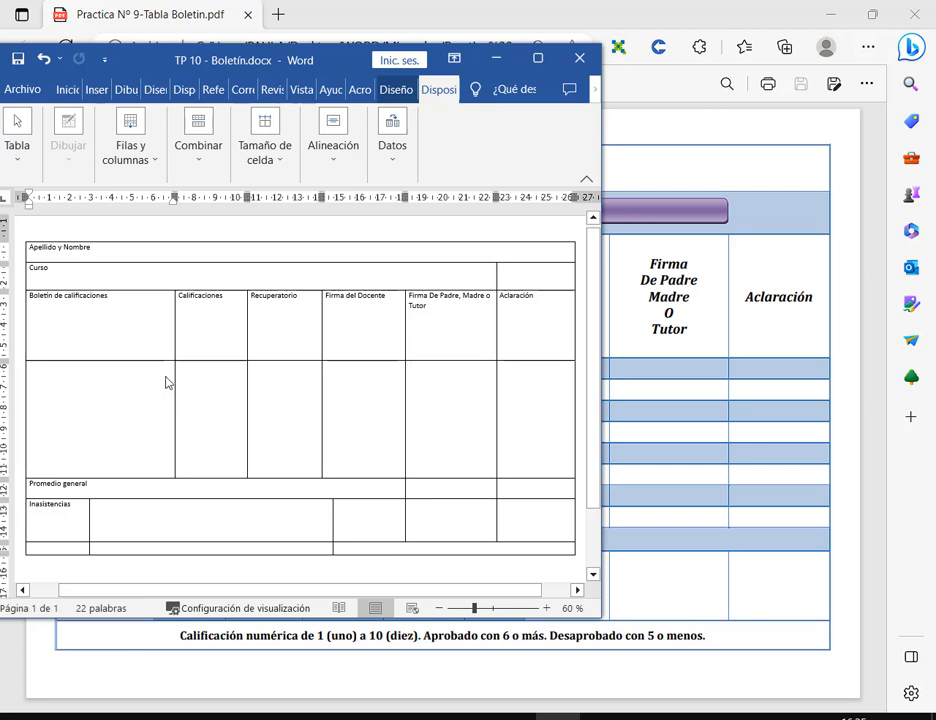
left_click_drag(176, 386, 123, 393)
left_click(56, 398)
left_click_drag(161, 395, 512, 412)
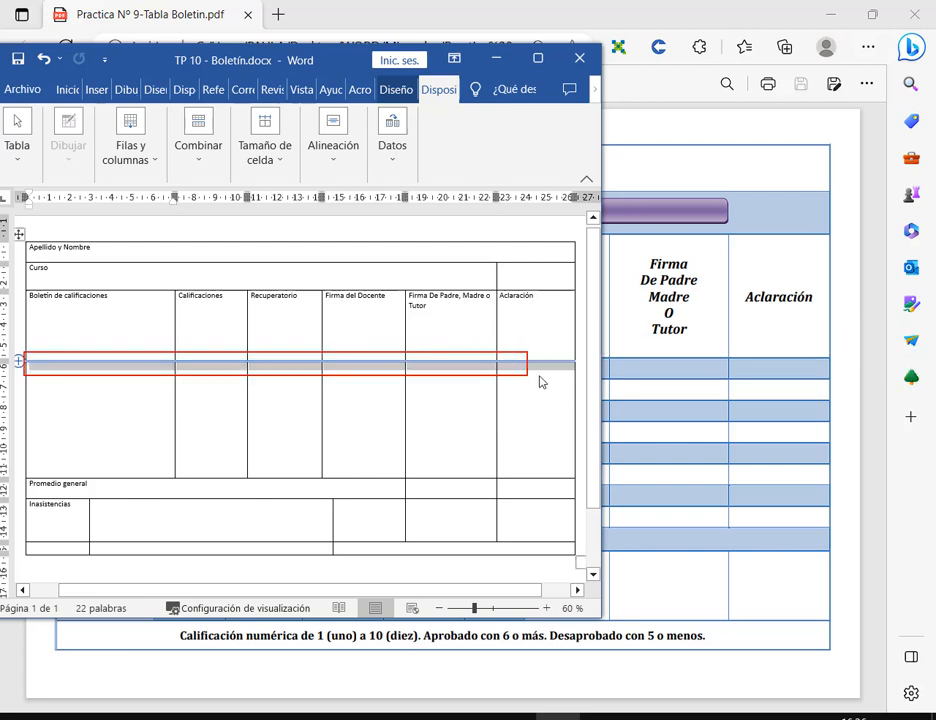
left_click(553, 417)
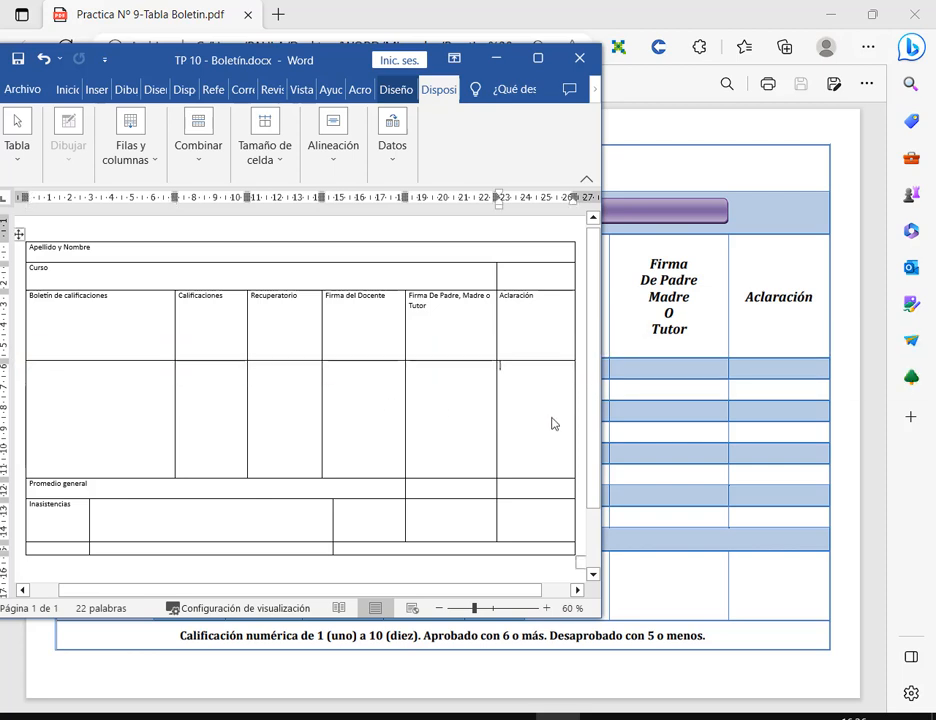
Select all six empty cells of the table's fourth row, beneath the column headings.
left_click(165, 434)
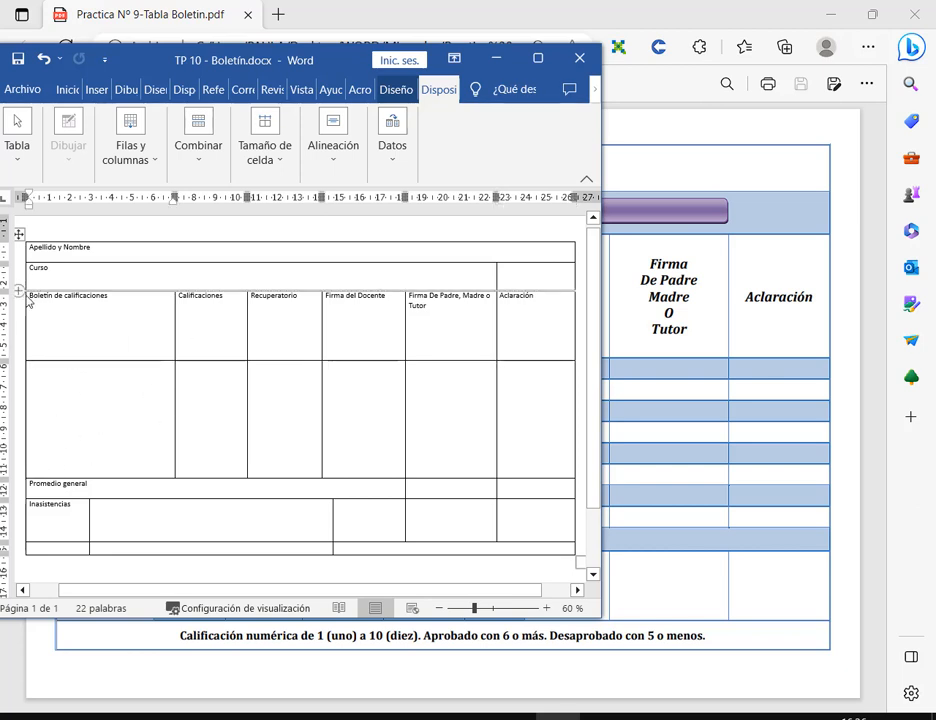
left_click_drag(32, 314, 103, 322)
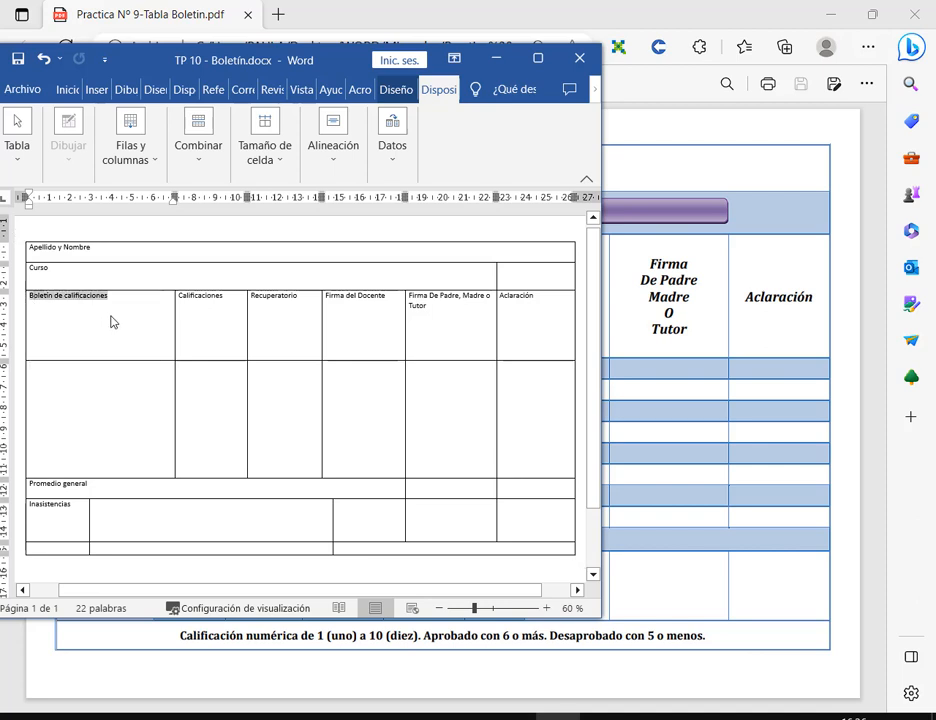
left_click(29, 325)
left_click_drag(29, 325, 210, 348)
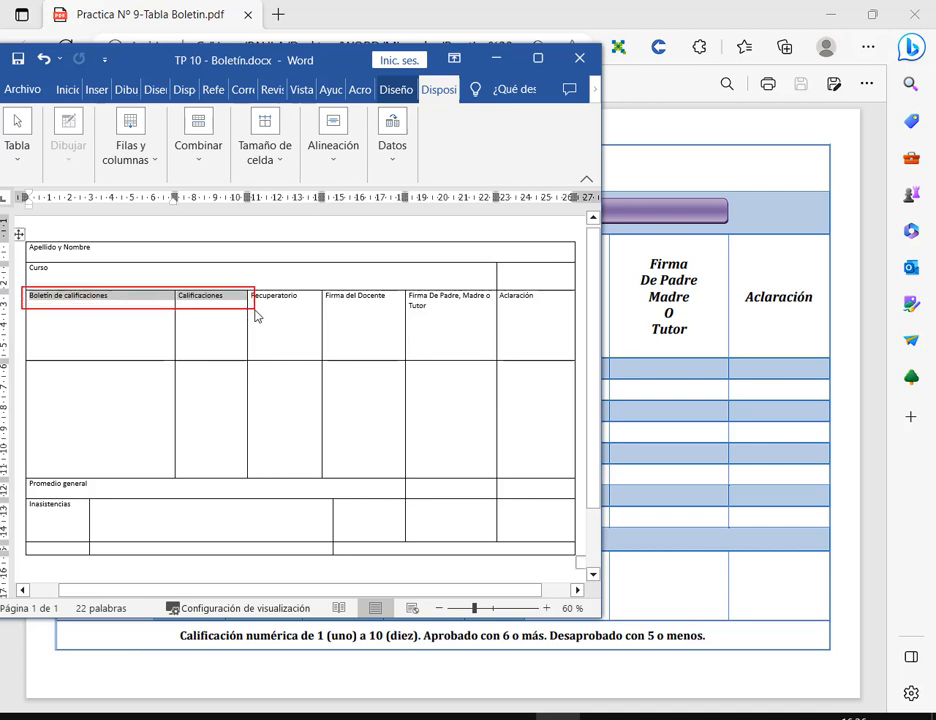
left_click(86, 418)
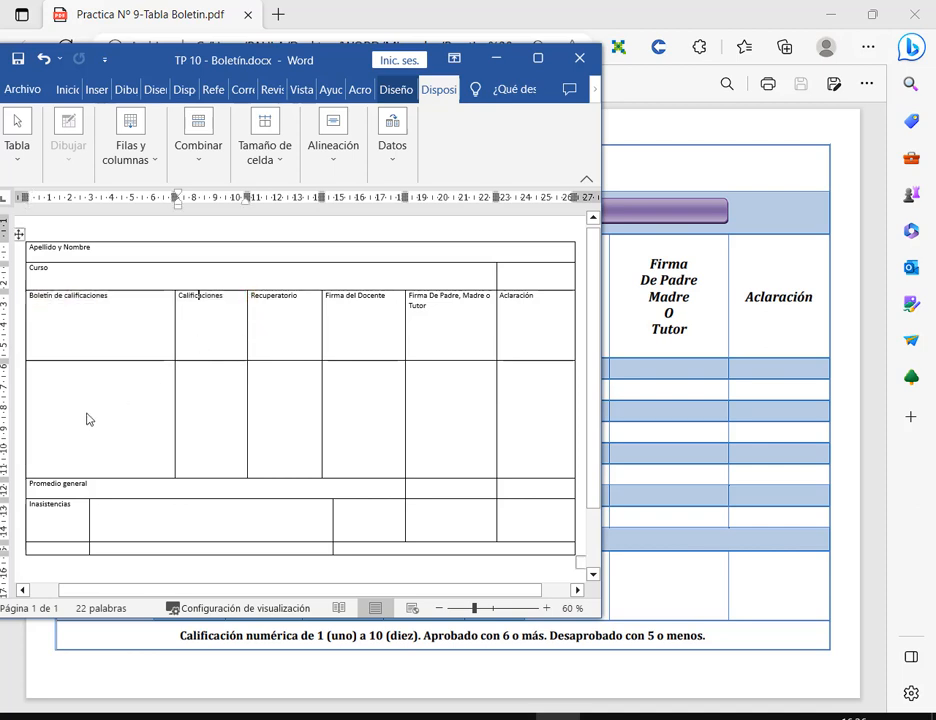
left_click_drag(120, 385, 561, 389)
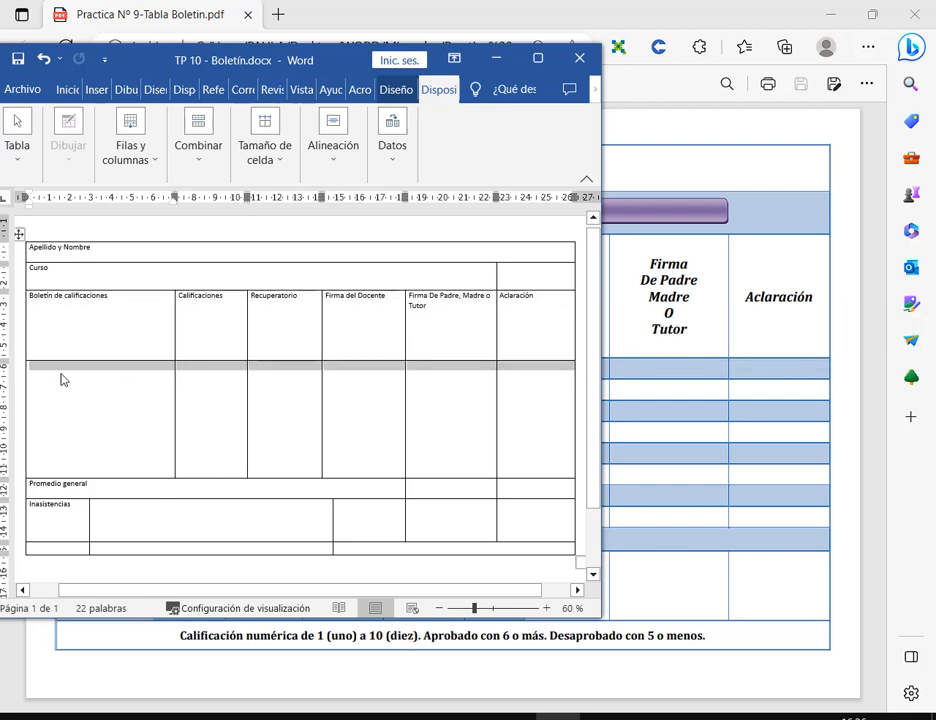
left_click_drag(24, 367, 577, 477)
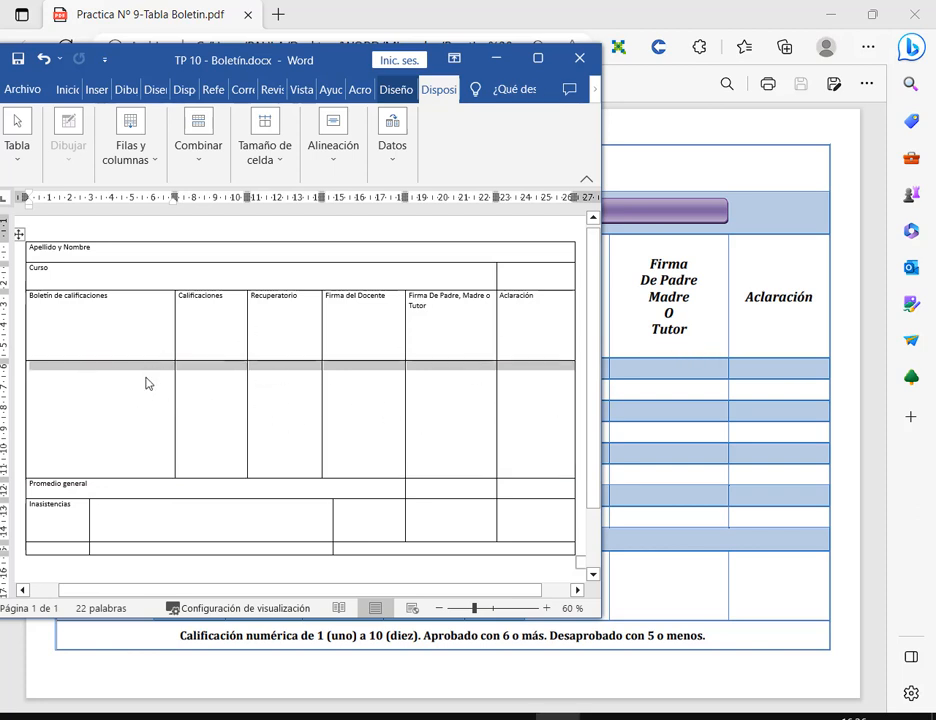
right_click(361, 407)
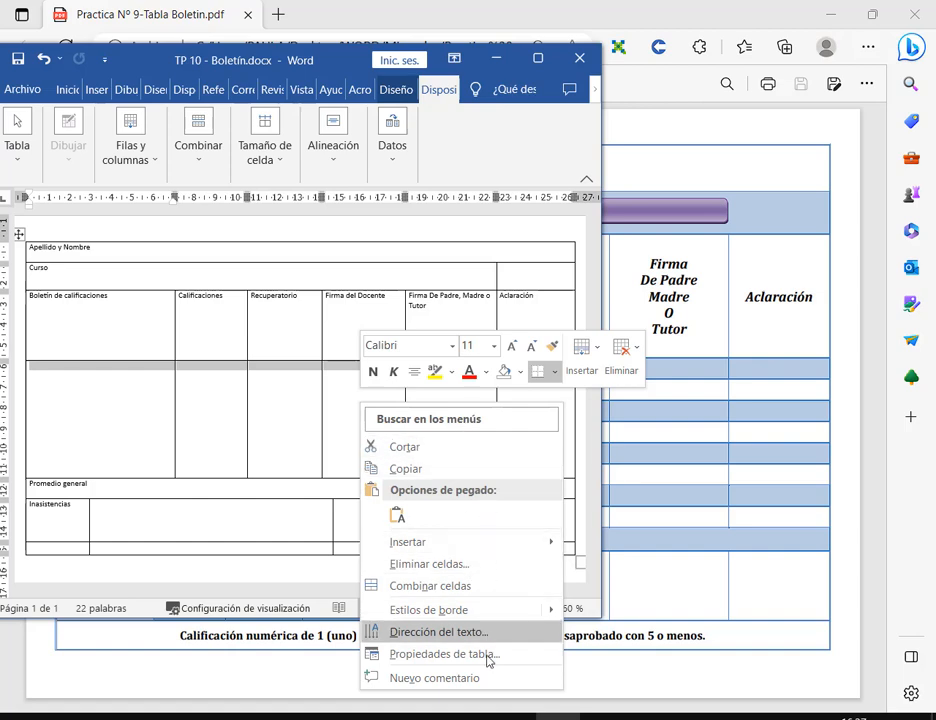
left_click(476, 130)
Widen the Word window to show the full set of table layout tools and locate the Dividir celdas command.
left_click_drag(608, 157, 915, 157)
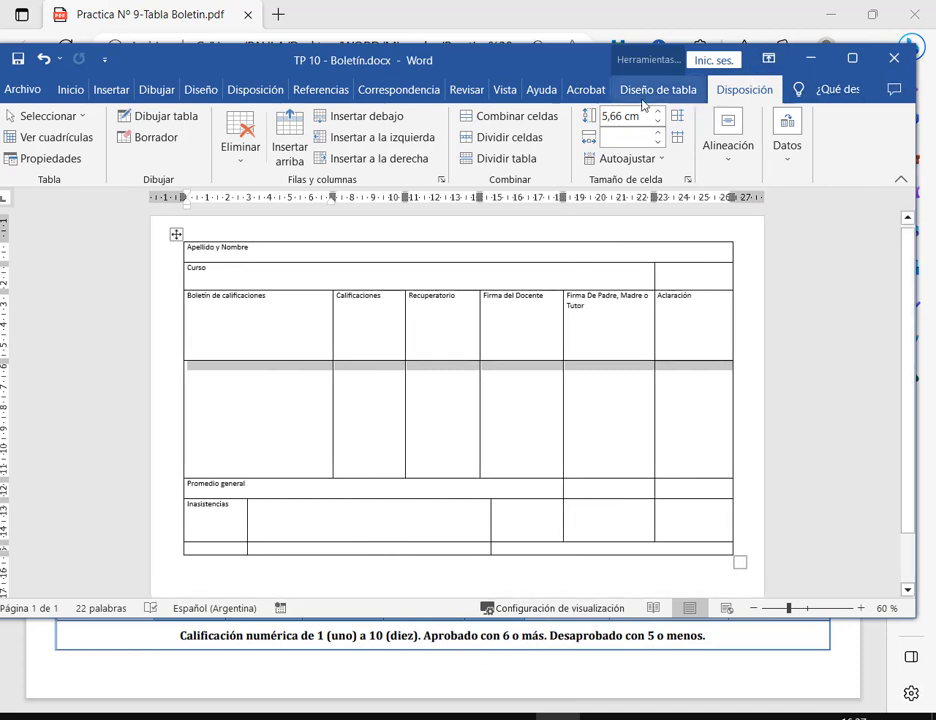
mouse_move(612, 78)
left_mouse_down()
mouse_move(772, 87)
mouse_move(783, 103)
left_mouse_up()
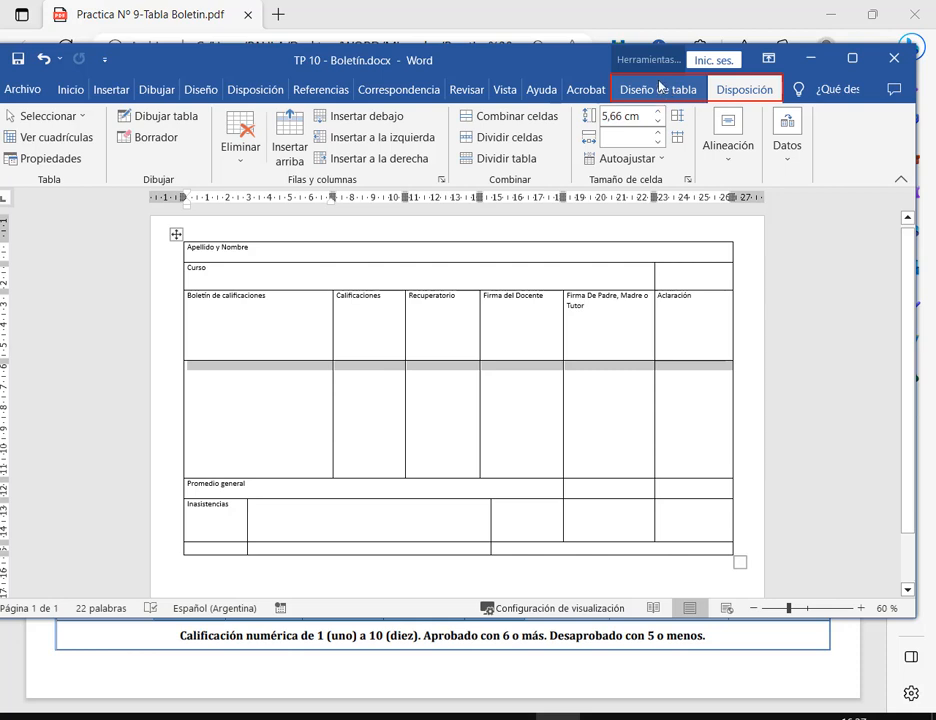
left_click_drag(763, 165, 759, 113)
key("Escape")
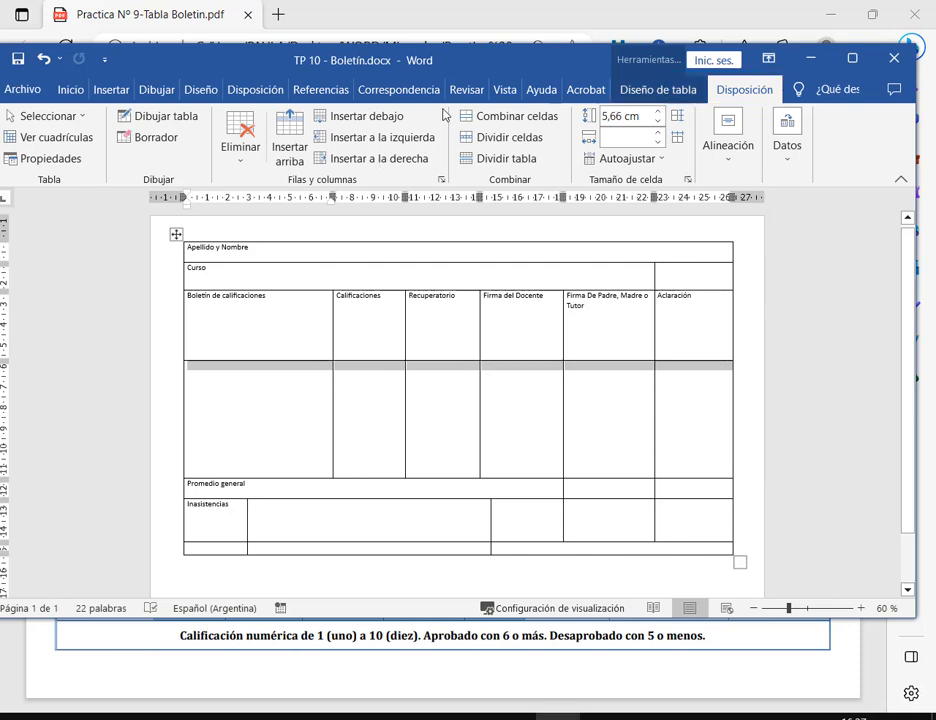
left_click_drag(448, 104, 569, 186)
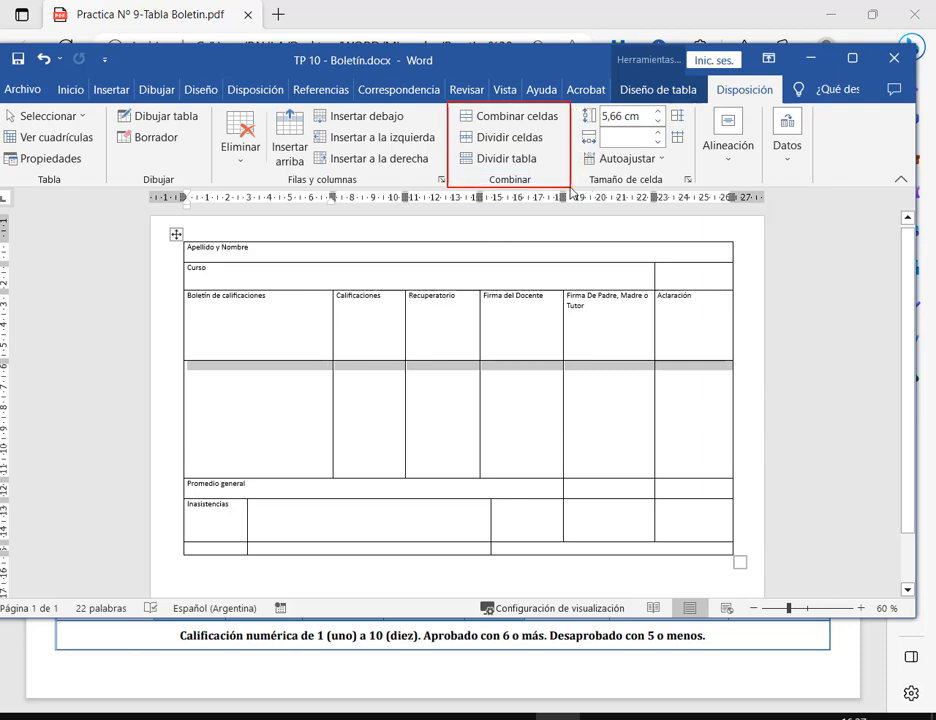
left_click_drag(455, 128, 551, 151)
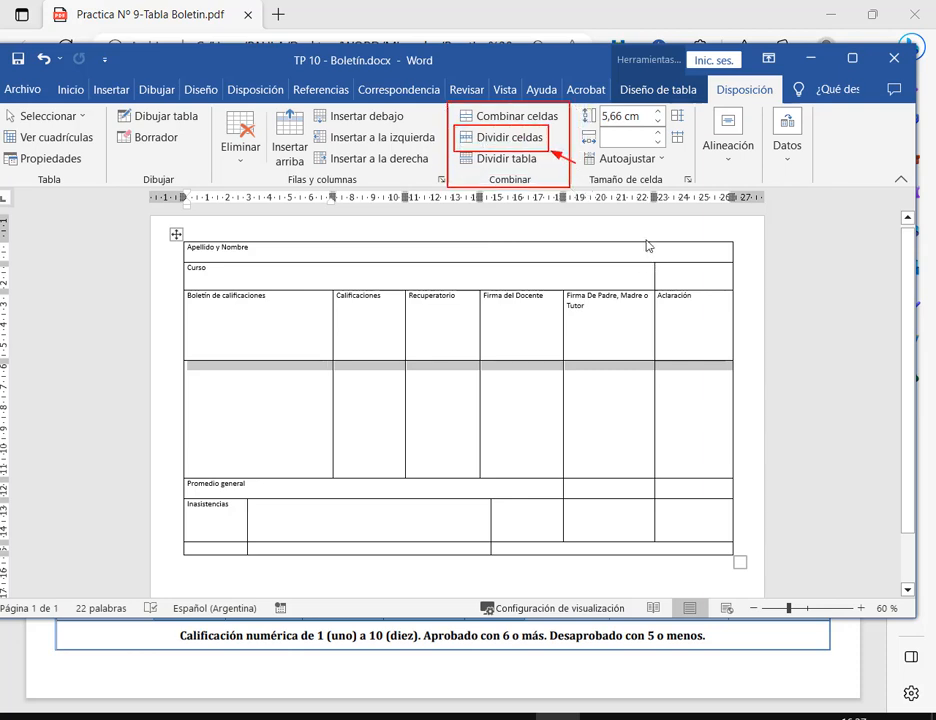
Set the division of the selected fourth-row cells to 6 columns and 8 rows, with merging before splitting.
left_click(533, 138)
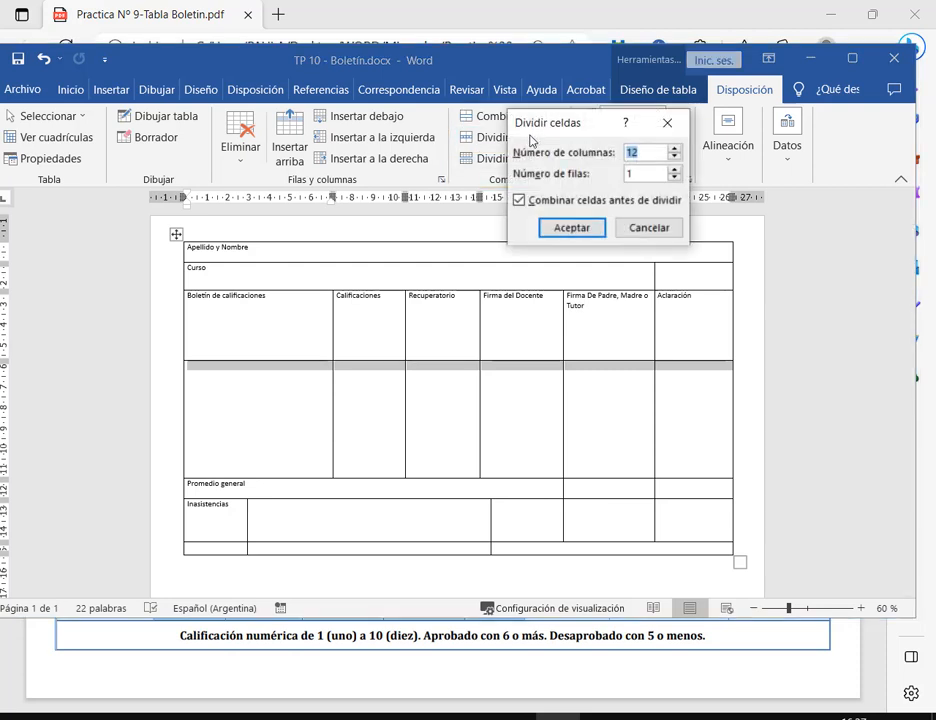
left_click_drag(512, 142, 689, 192)
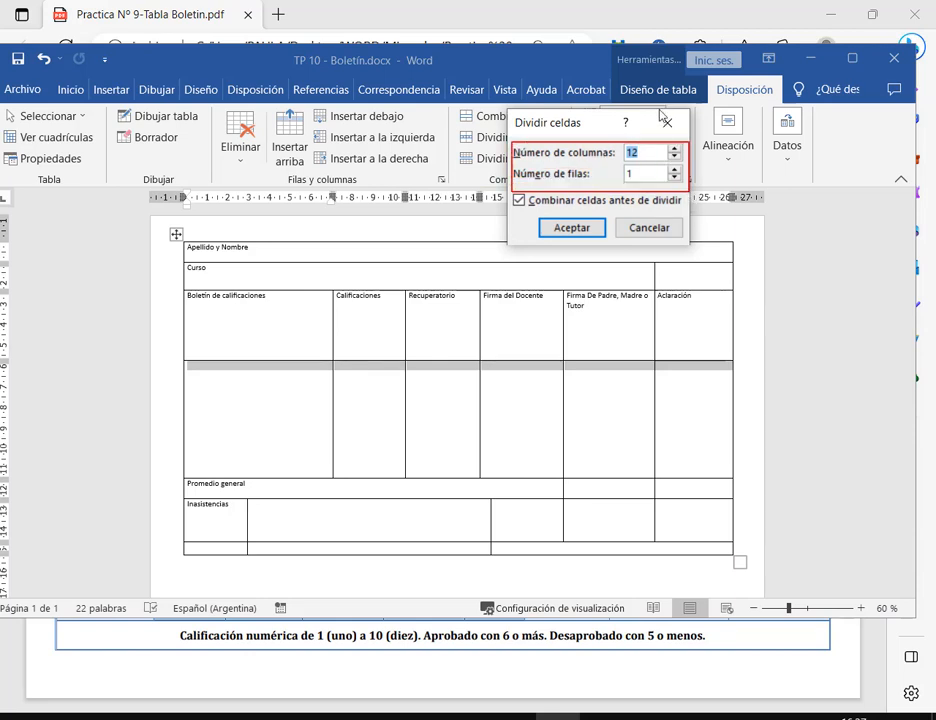
left_click_drag(657, 104, 641, 133)
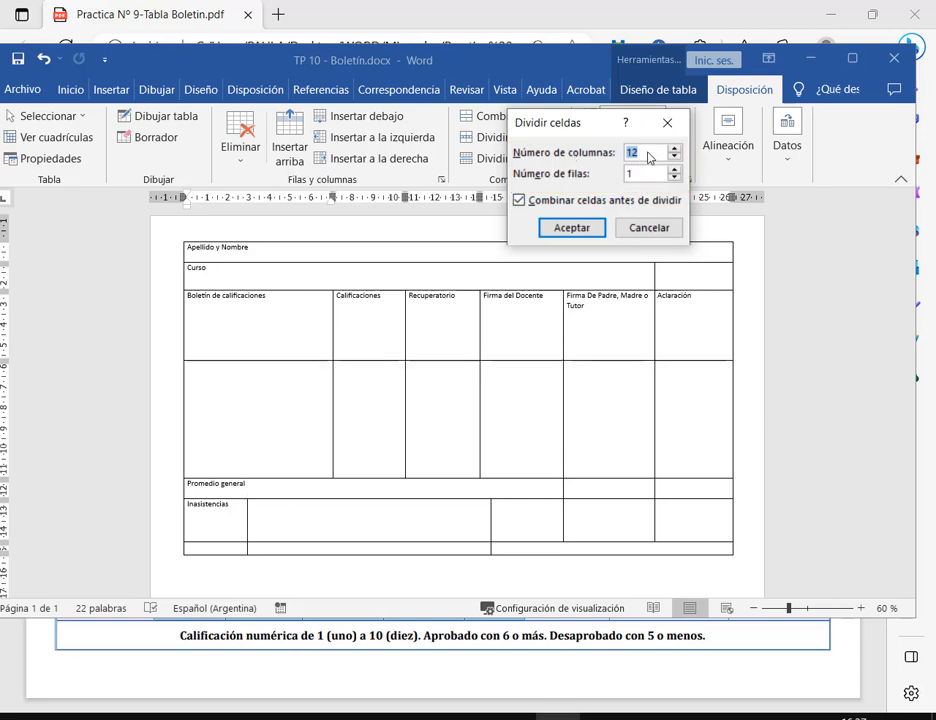
left_click_drag(652, 157, 601, 157)
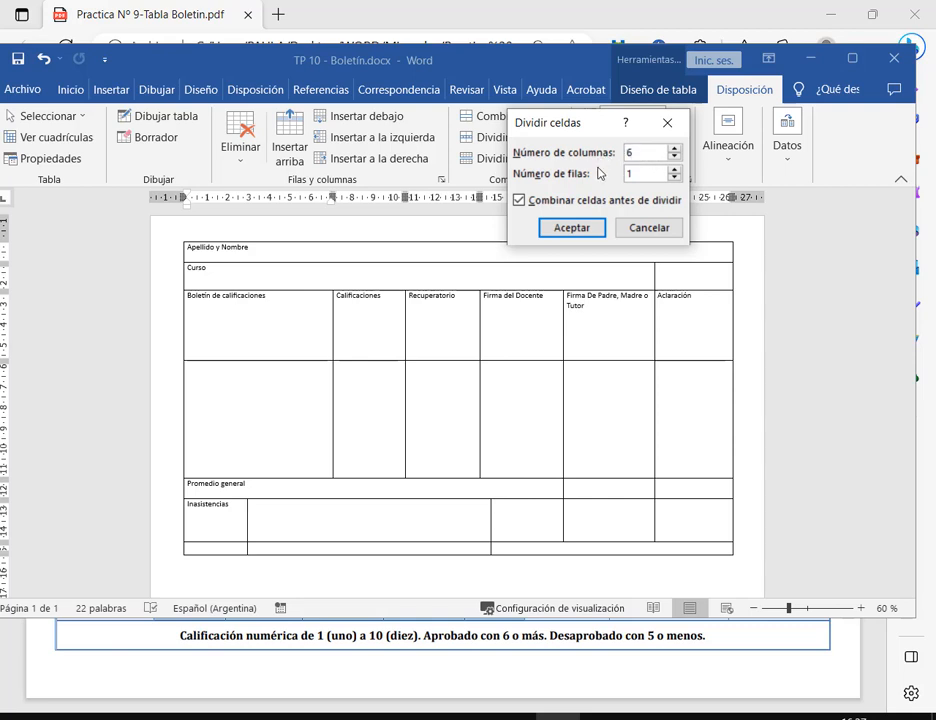
double_click(630, 176)
left_click_drag(512, 138, 687, 190)
left_click_drag(646, 114, 631, 142)
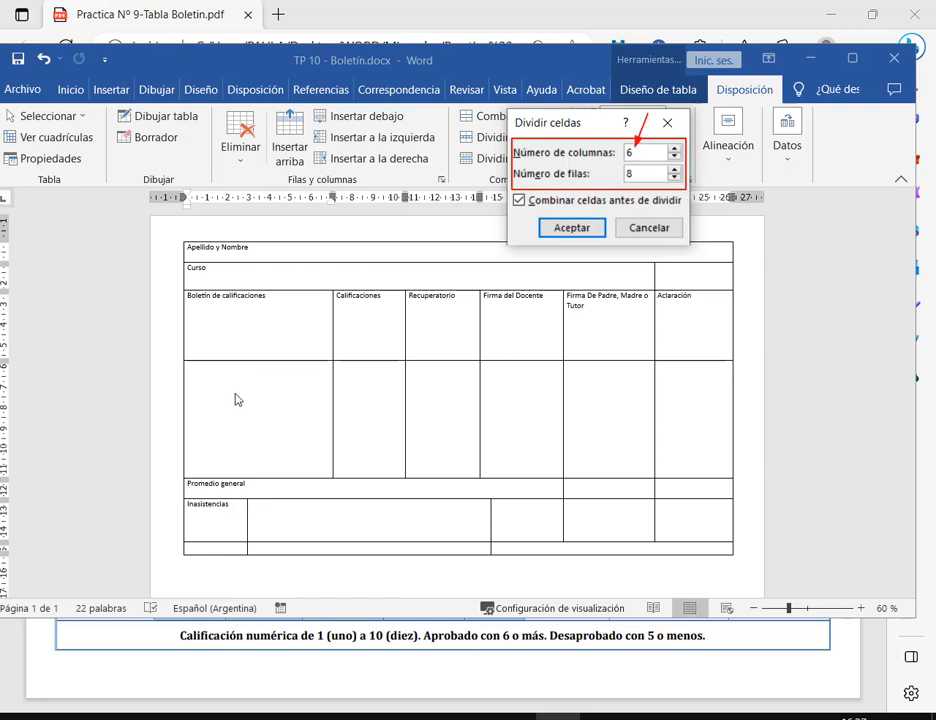
Check the column and row settings against the fourth row's six cells and apply the split.
left_click_drag(218, 400, 255, 408)
left_click_drag(347, 393, 376, 409)
left_click_drag(437, 391, 458, 411)
left_click_drag(518, 397, 528, 401)
left_click_drag(592, 393, 610, 400)
left_click_drag(684, 403, 694, 412)
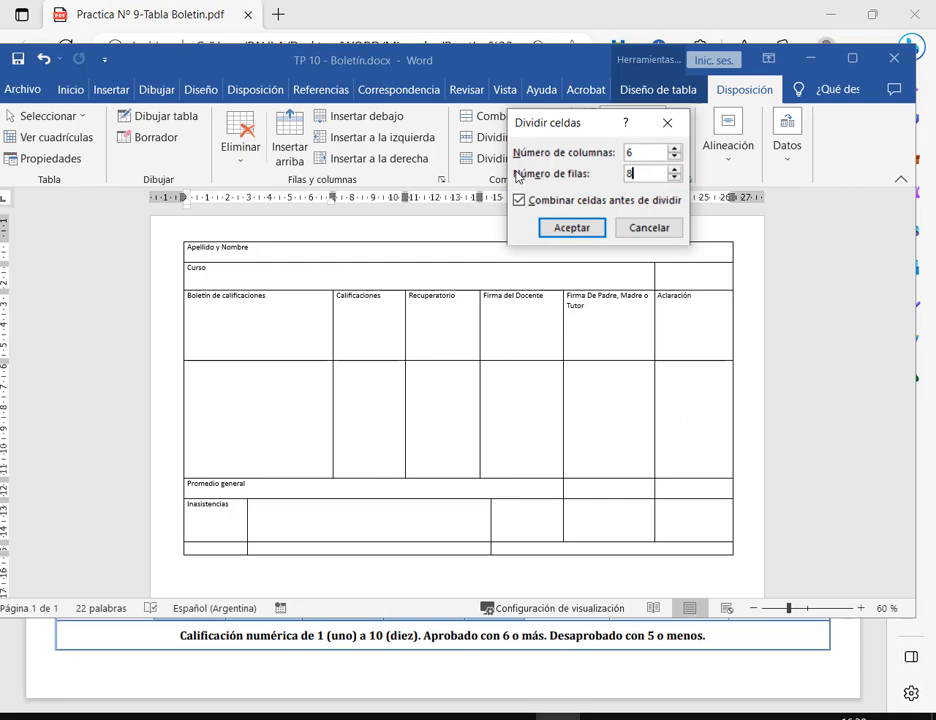
left_click_drag(511, 163, 690, 188)
key("Escape")
left_click(572, 228)
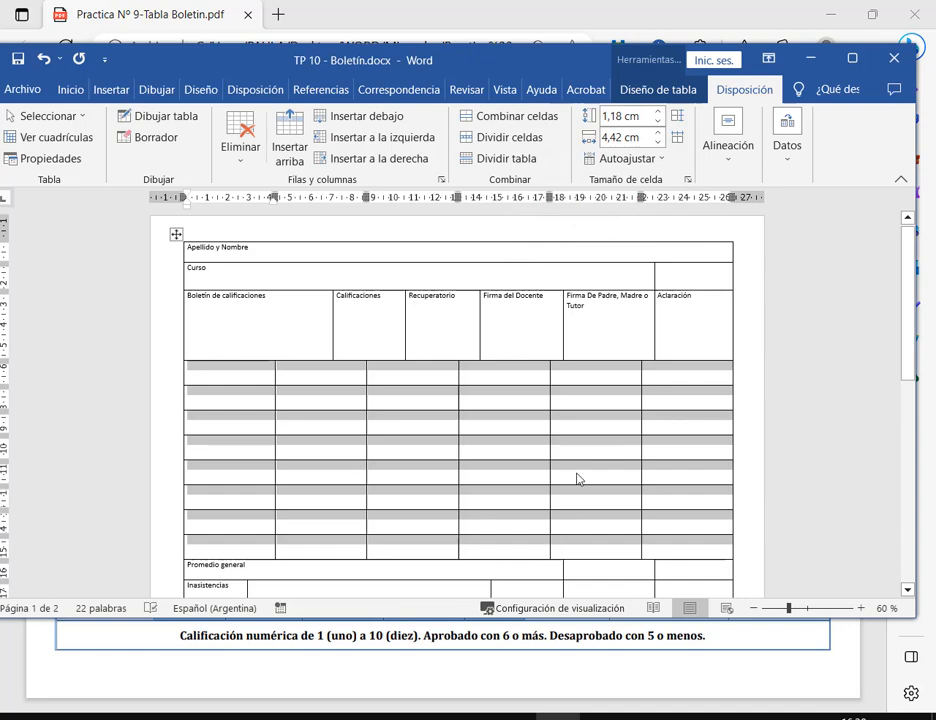
Maximize the Word window and examine the newly divided block and the table row on the second page.
left_click(852, 58)
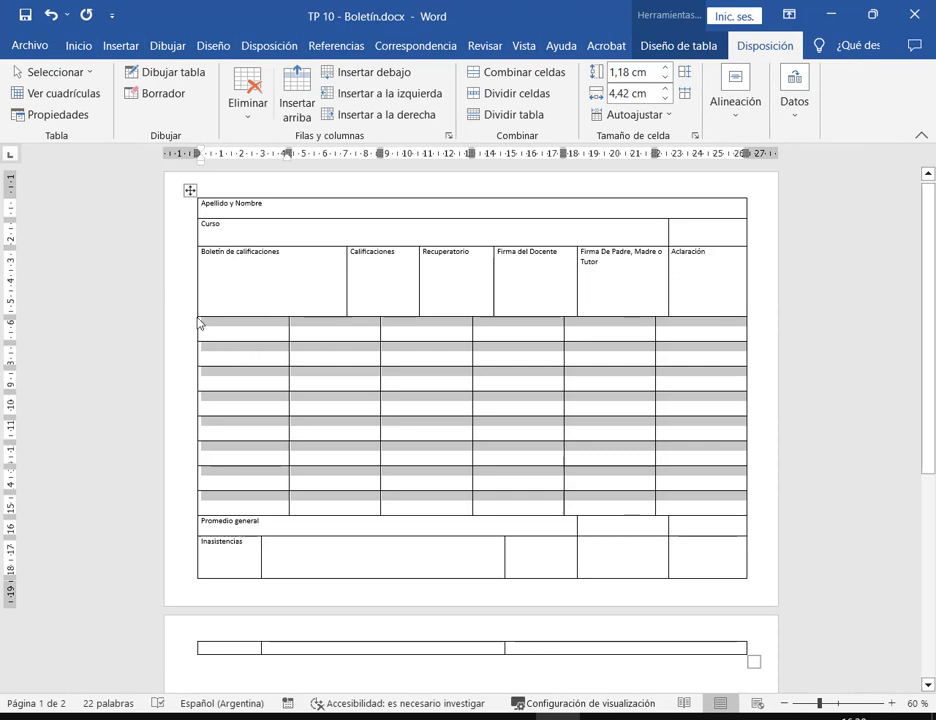
left_click_drag(198, 322, 752, 522)
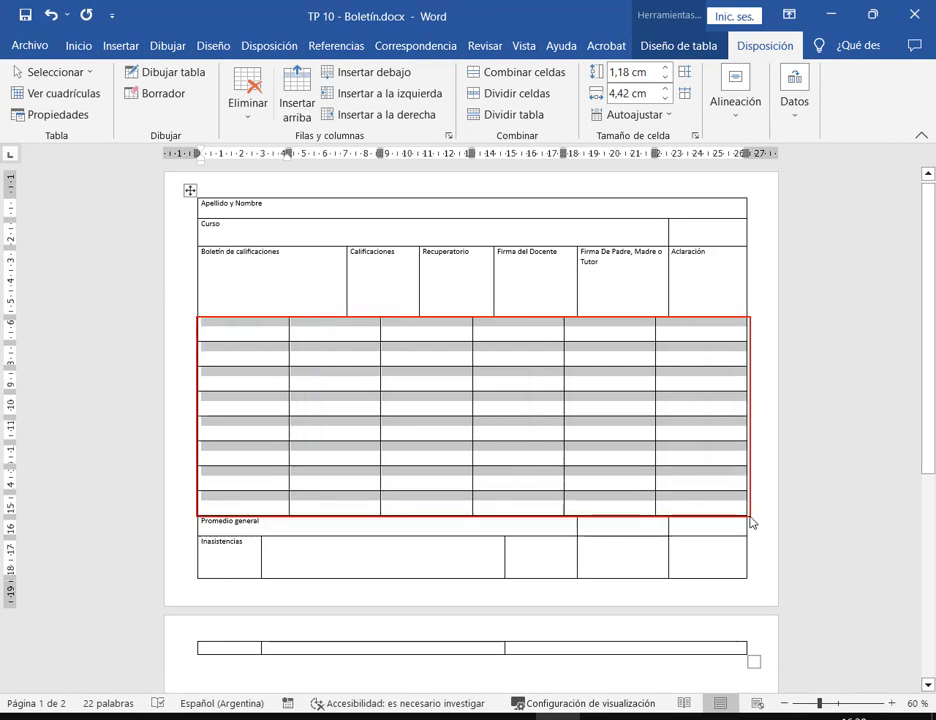
key("Escape")
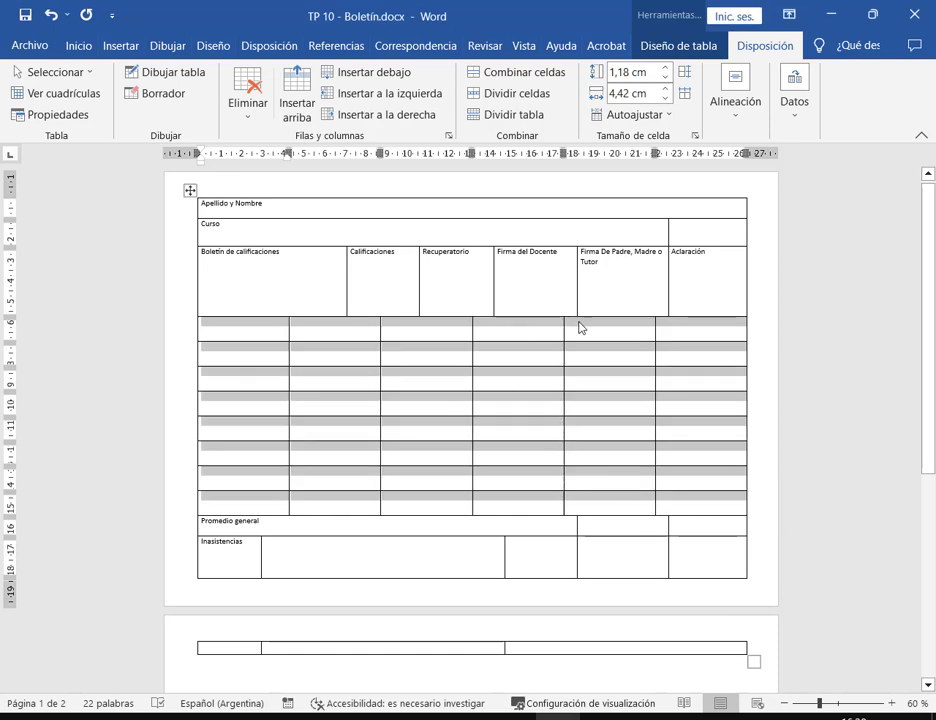
scroll(580, 328, "down", 3)
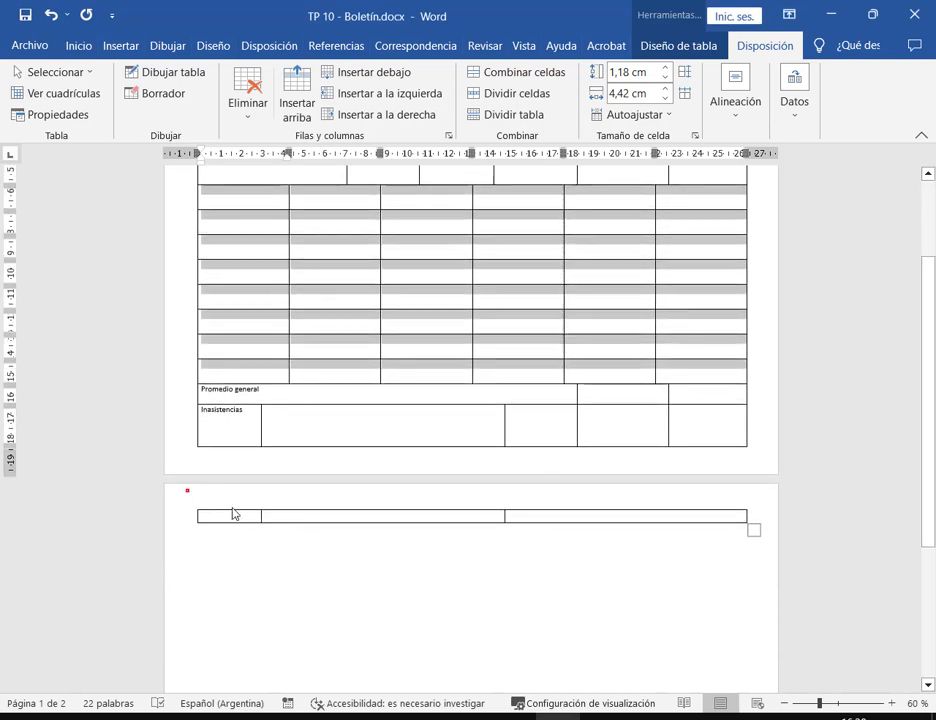
mouse_move(233, 514)
left_mouse_down()
mouse_move(819, 560)
mouse_move(760, 547)
left_mouse_up()
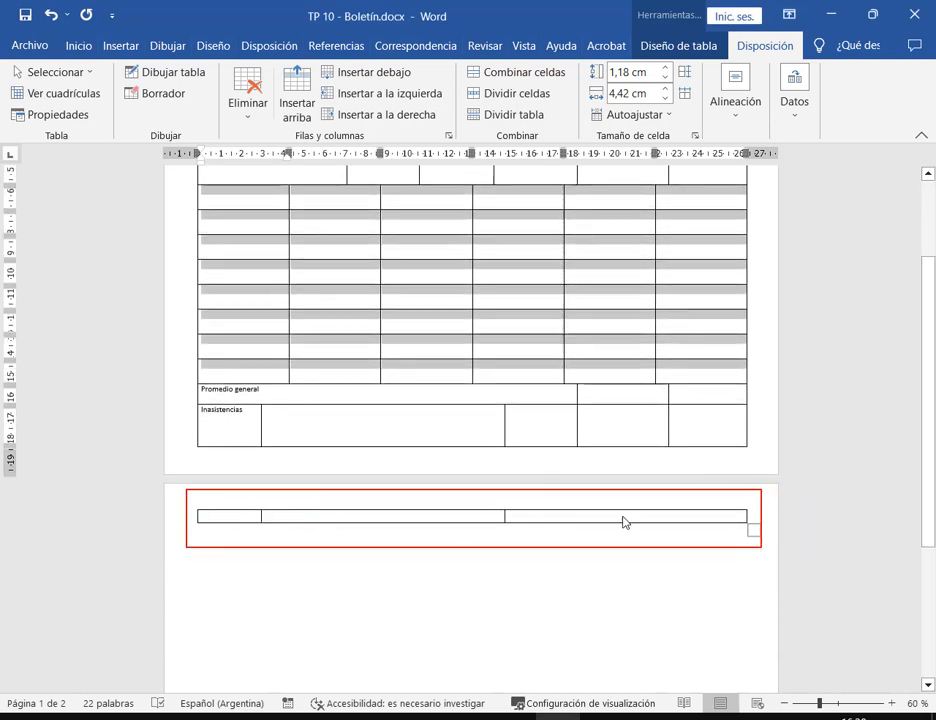
key("Escape")
scroll(695, 440, "up", 3)
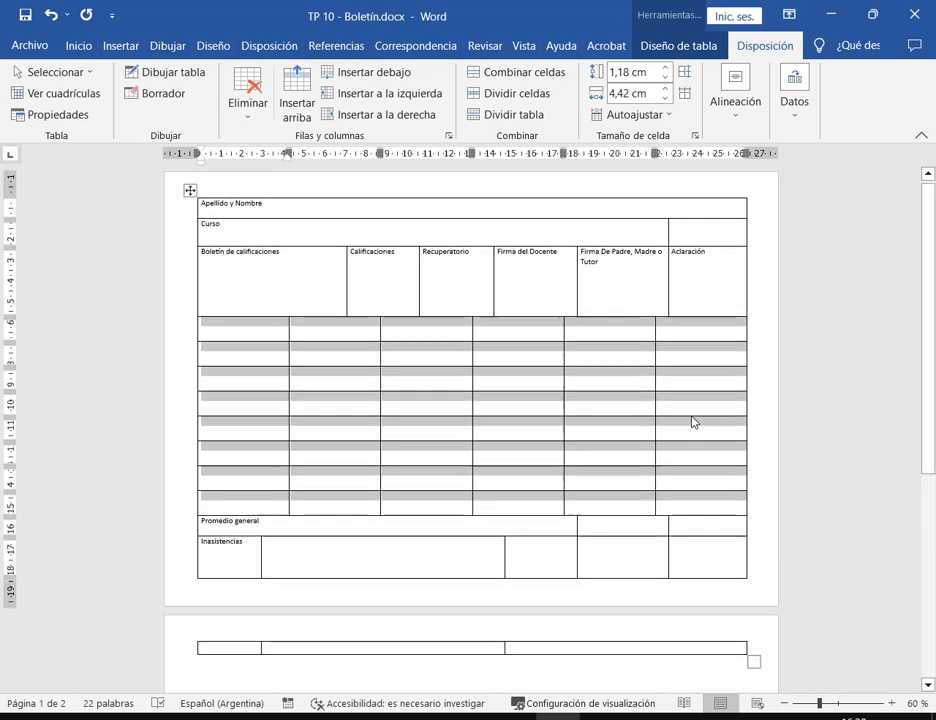
left_click(679, 339)
left_click_drag(680, 341, 686, 335)
key("ctrl+z")
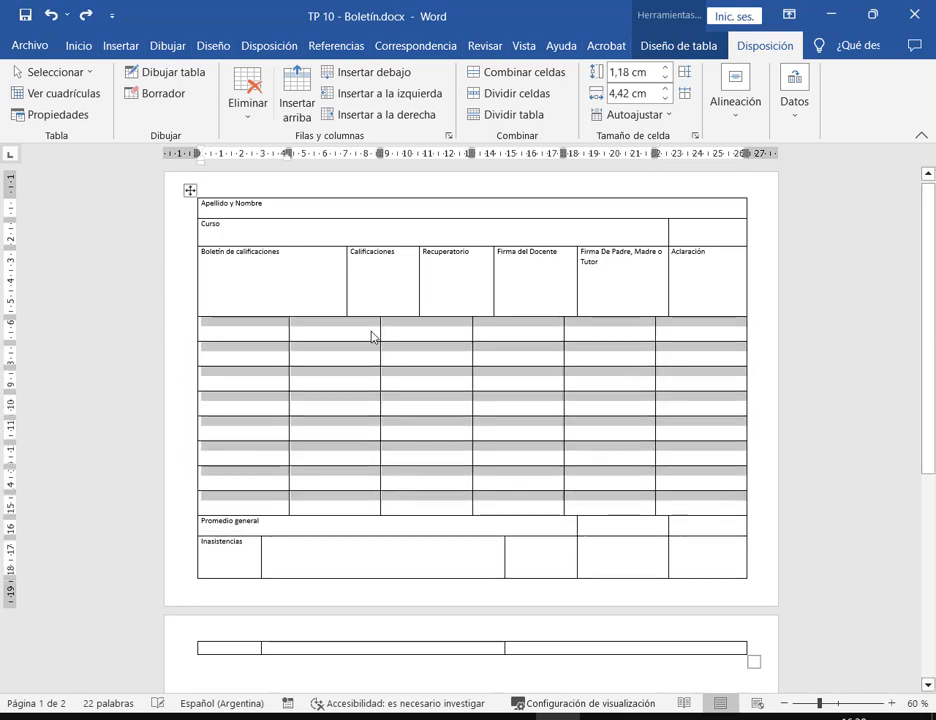
left_click(272, 338)
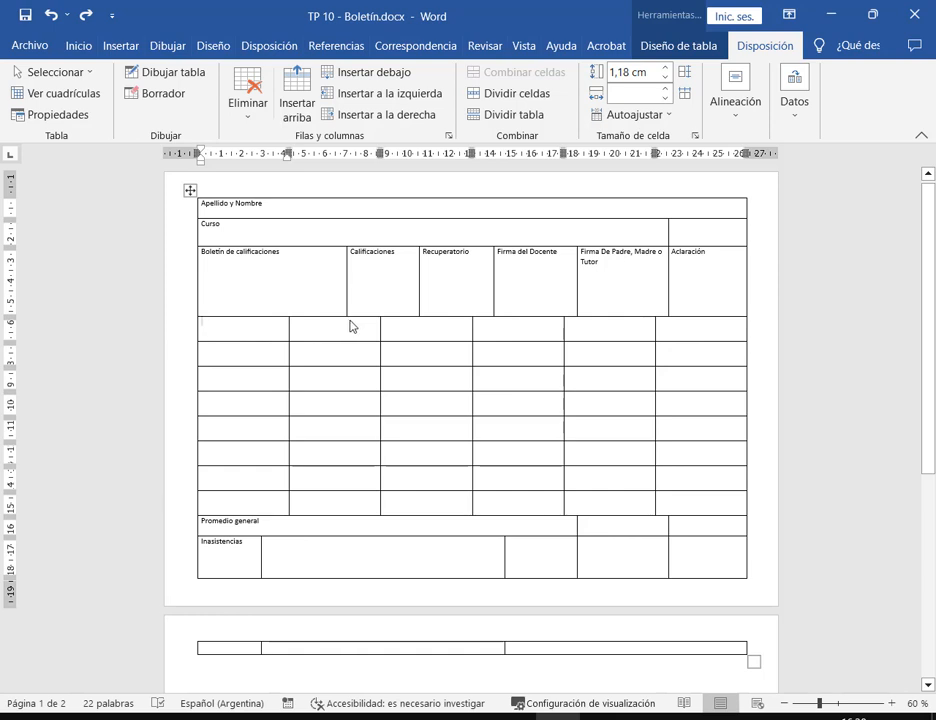
left_click_drag(267, 330, 703, 517)
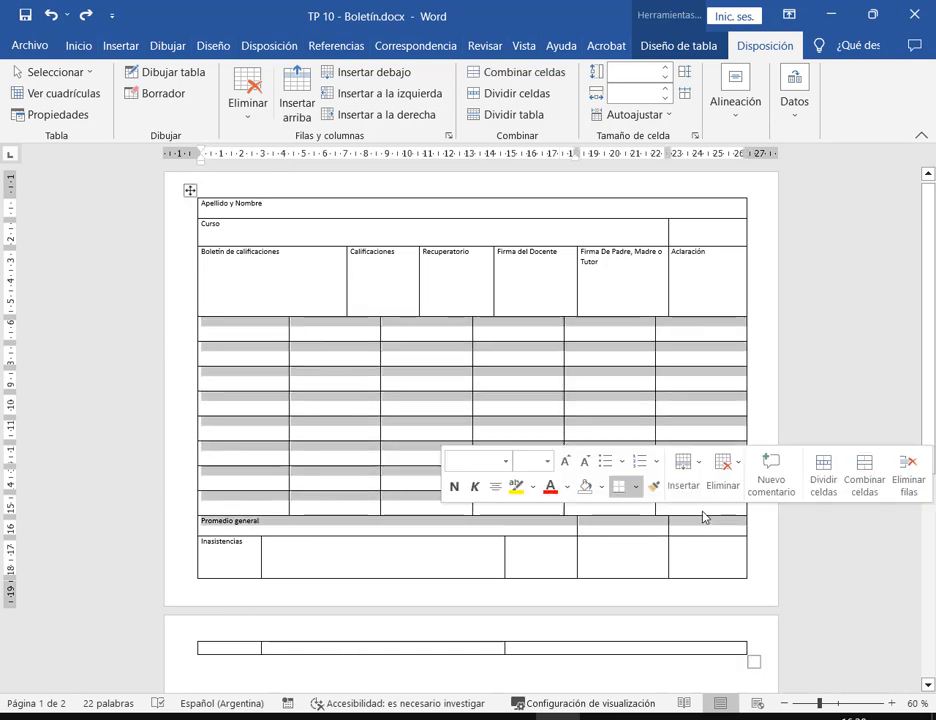
left_click(476, 320)
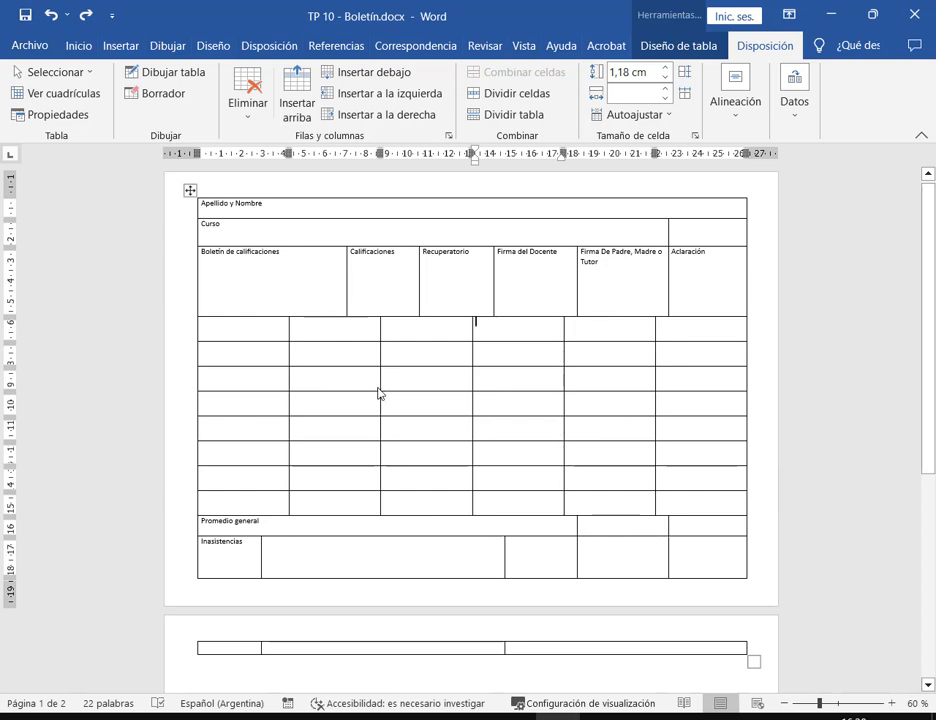
Try autofitting the whole table to its contents, then undo the adjustment.
left_click(190, 190)
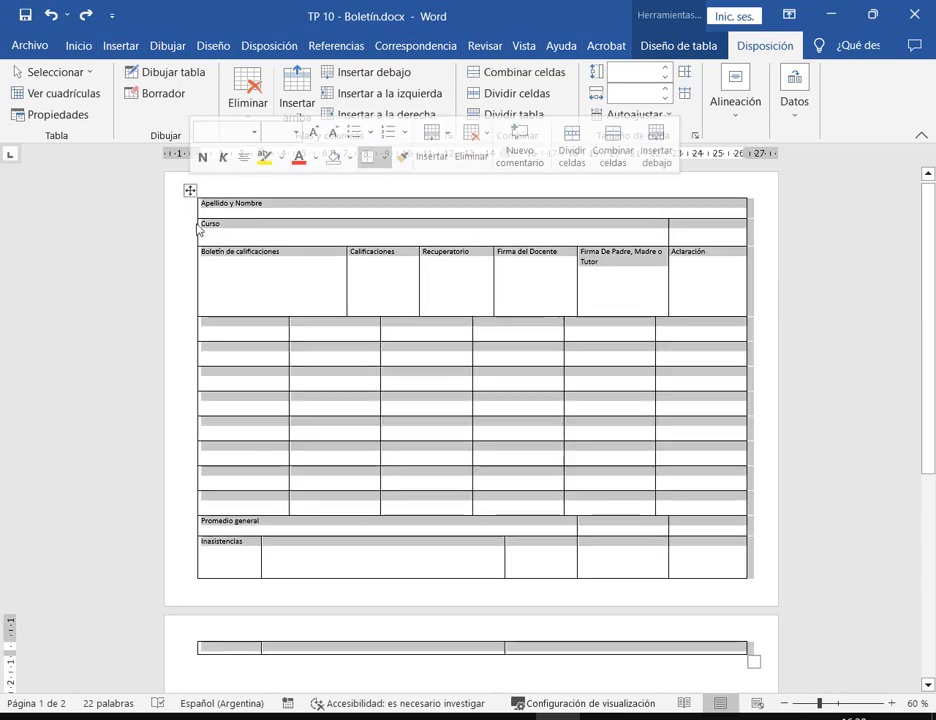
right_click(190, 191)
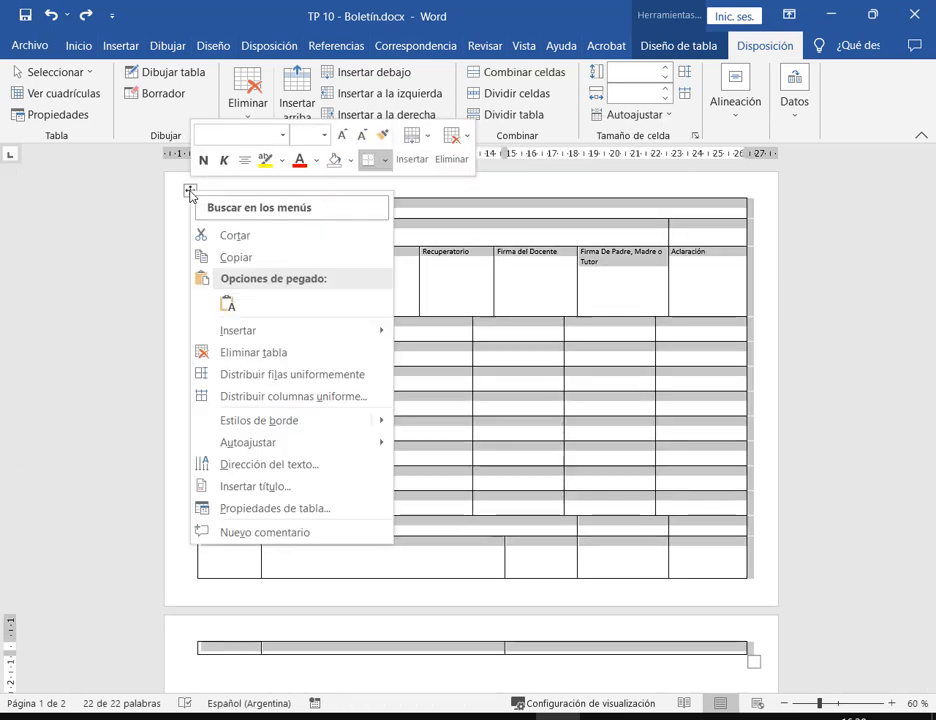
mouse_move(366, 446)
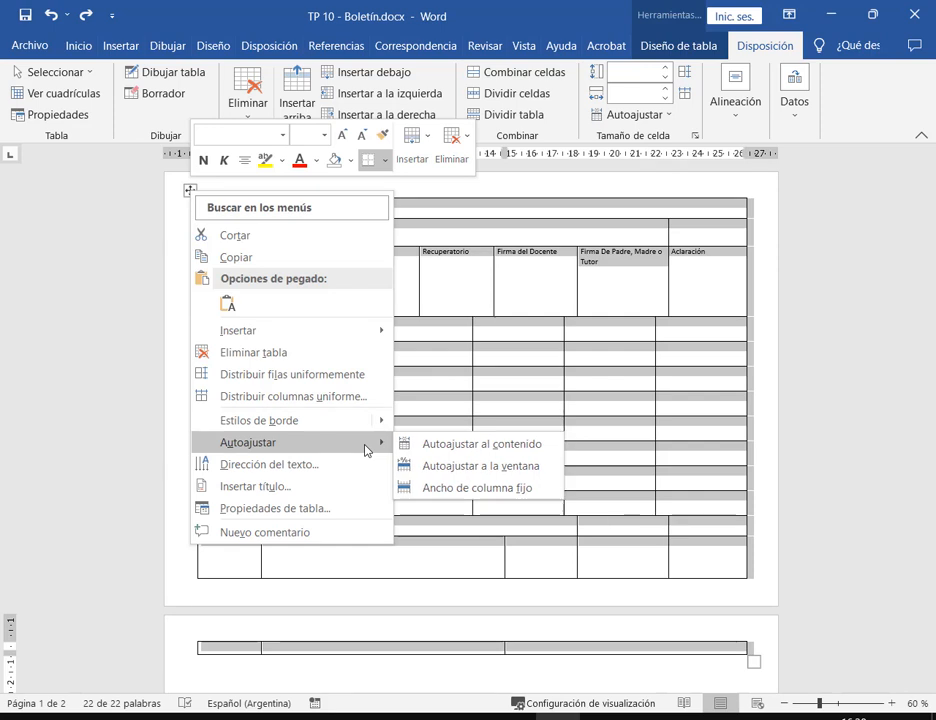
left_click(450, 446)
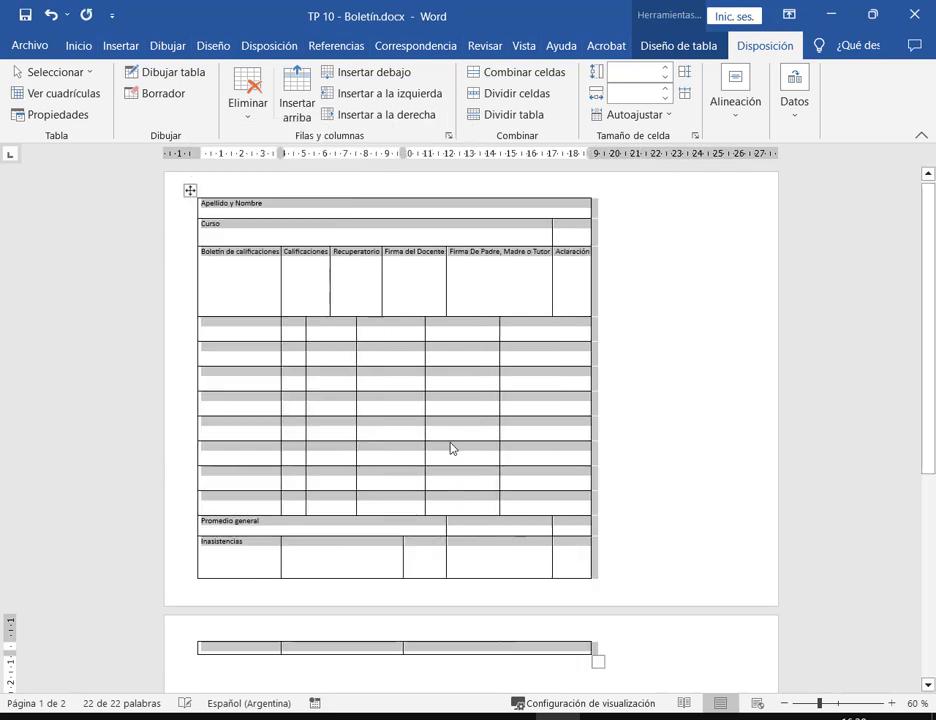
left_click(537, 346)
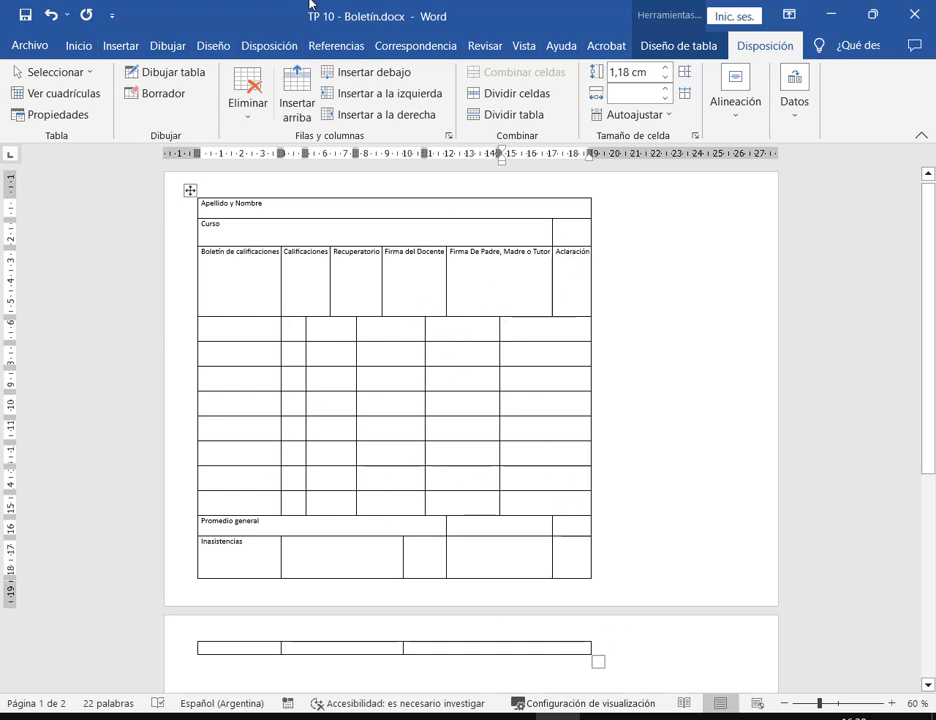
left_click(50, 15)
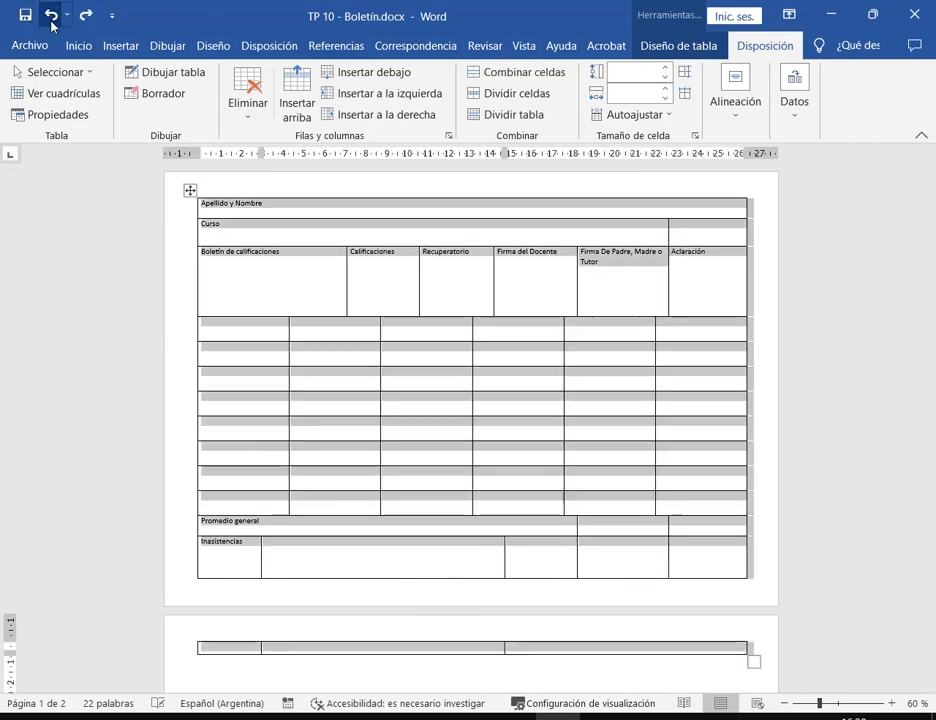
Reduce the height of the first divided row under the headings to 0,78 cm by moving its lower border up.
left_click(635, 334)
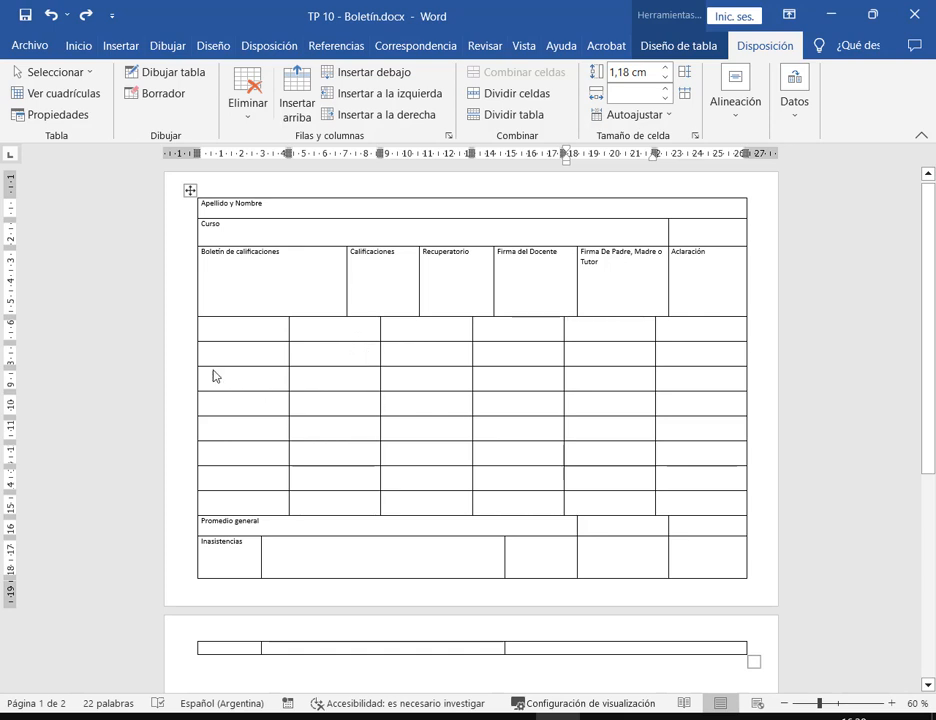
left_click_drag(200, 338, 748, 355)
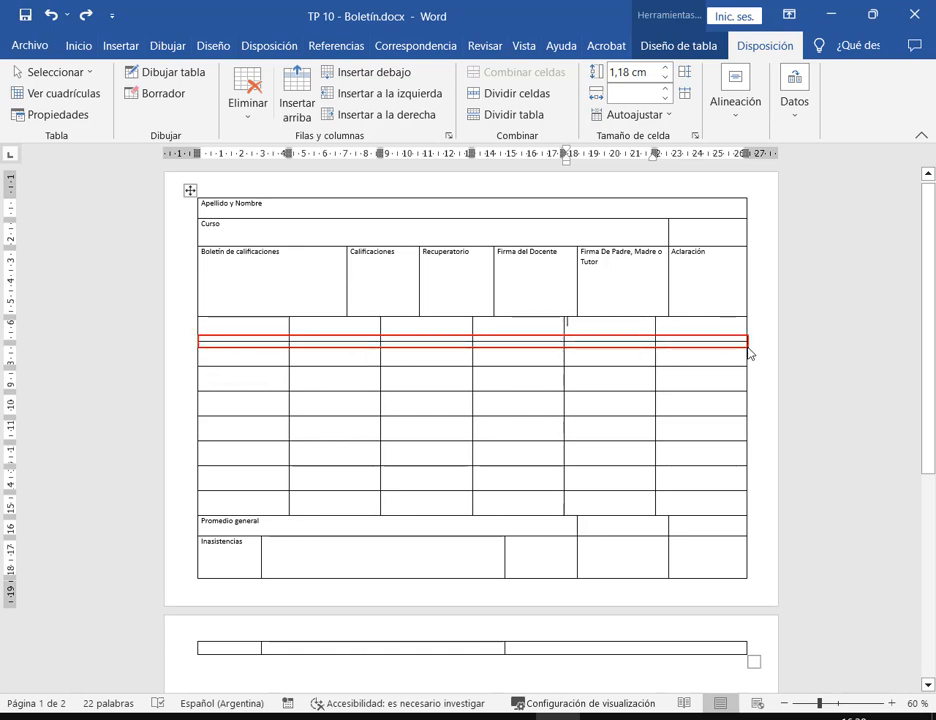
left_click_drag(794, 314, 740, 344)
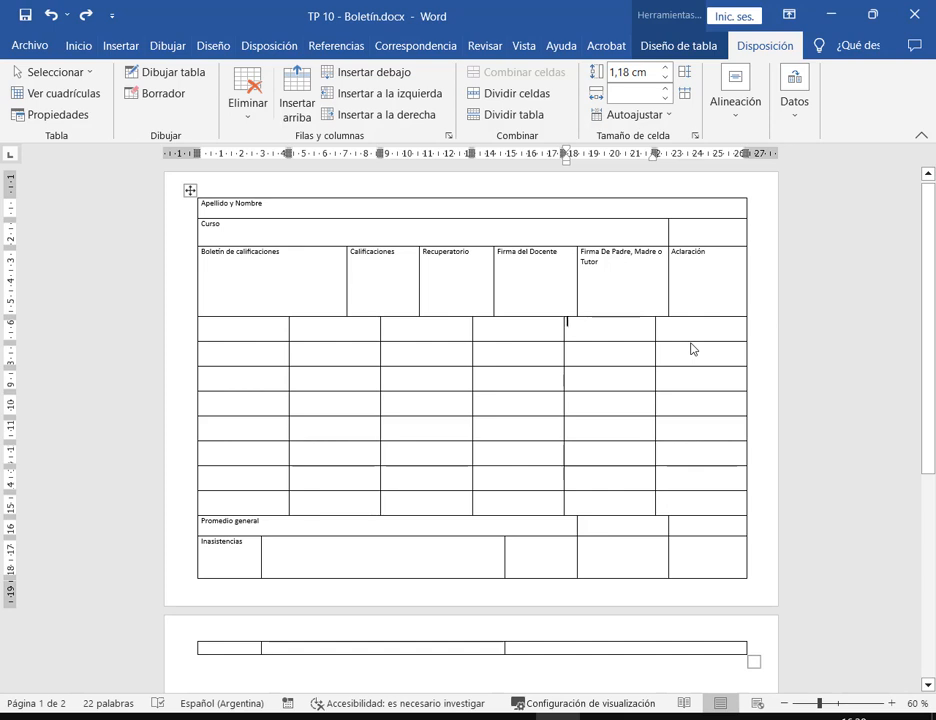
mouse_move(692, 342)
left_mouse_down()
mouse_move(701, 315)
mouse_move(704, 338)
left_mouse_up()
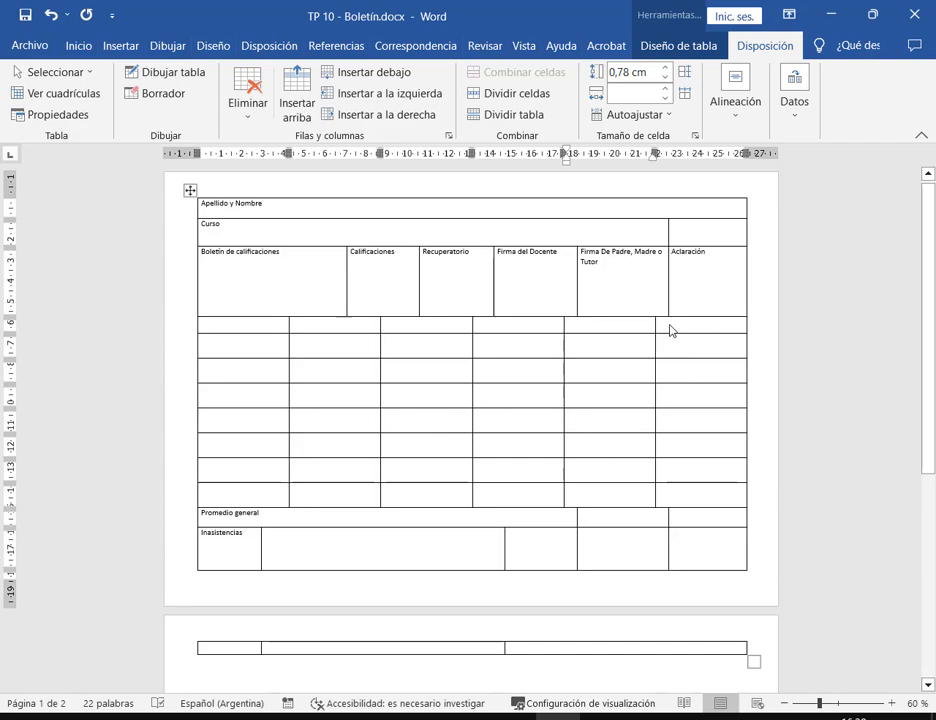
Compare the shortened row with the Materias rows in the Practica Nº 9 PDF and return to the Word table.
key("alt+Tab")
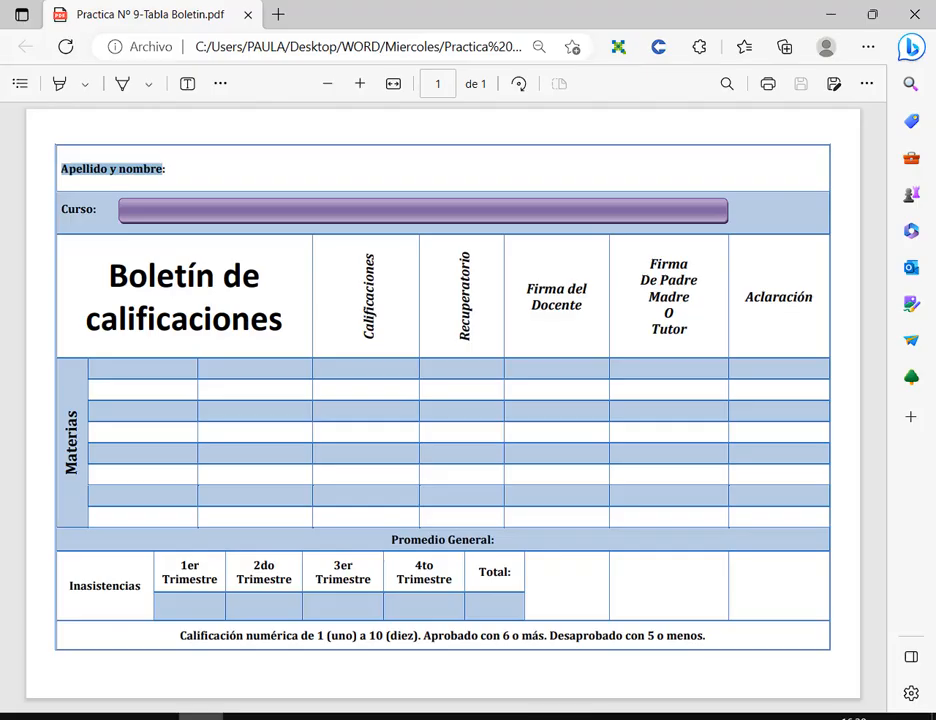
key("alt+Tab")
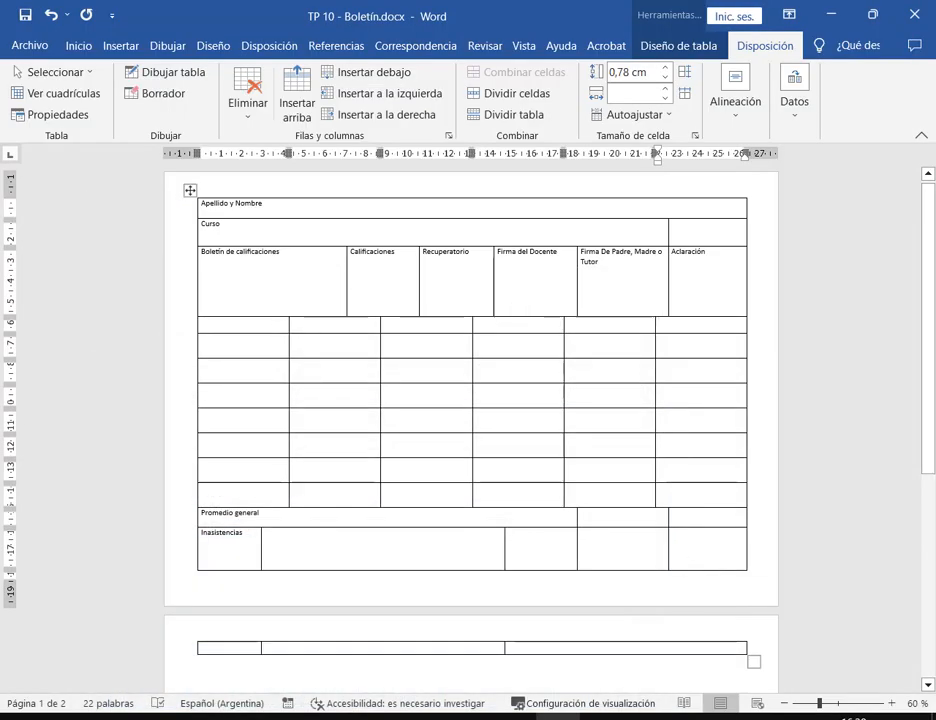
left_click(891, 703)
left_click(891, 703)
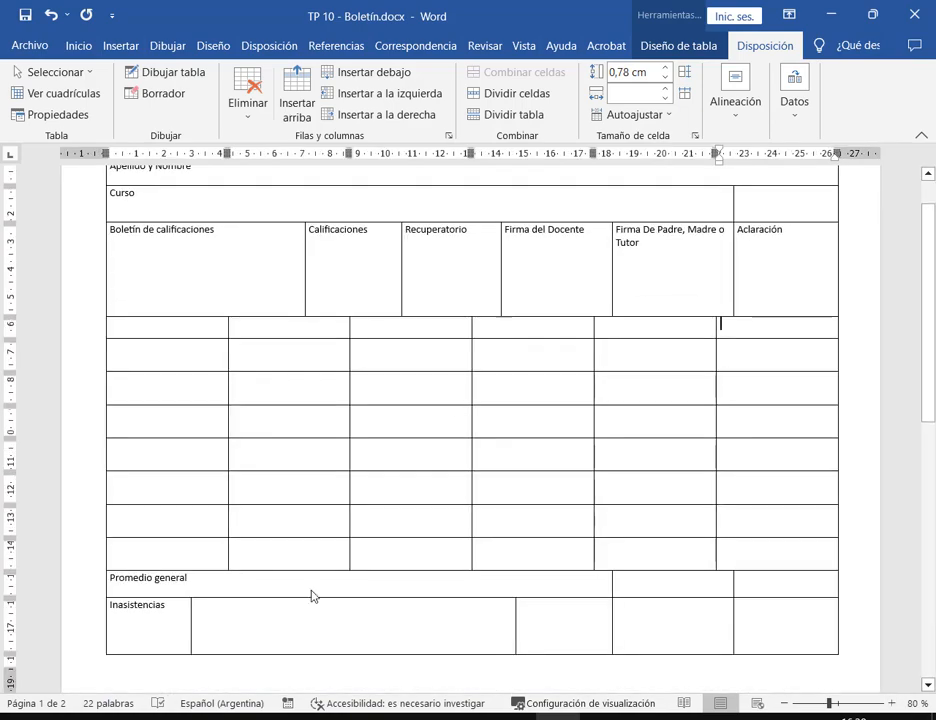
key("alt+Tab")
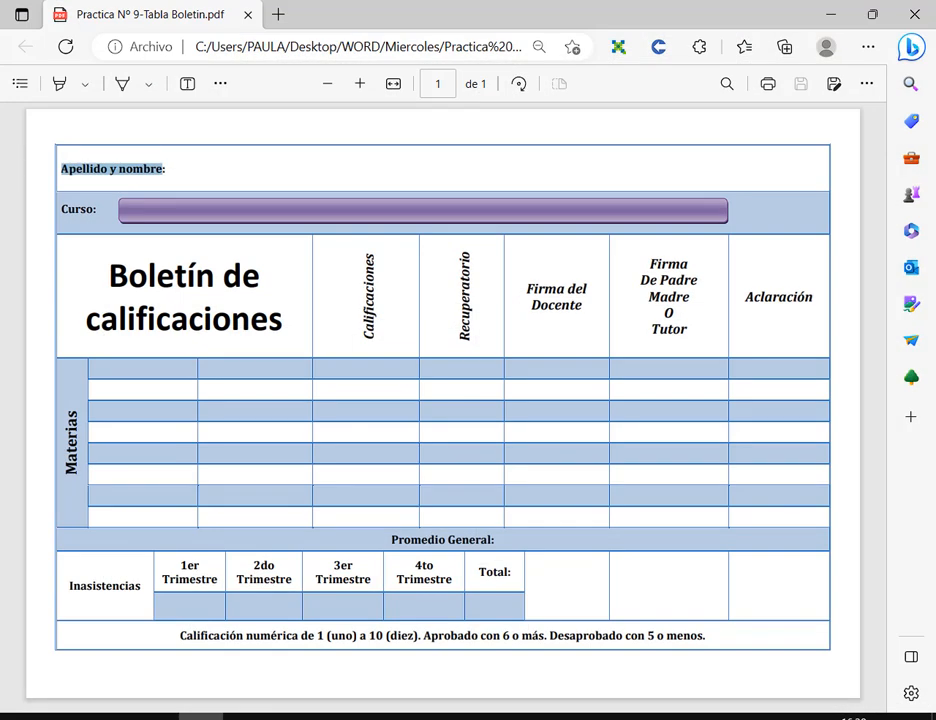
key("alt+Tab")
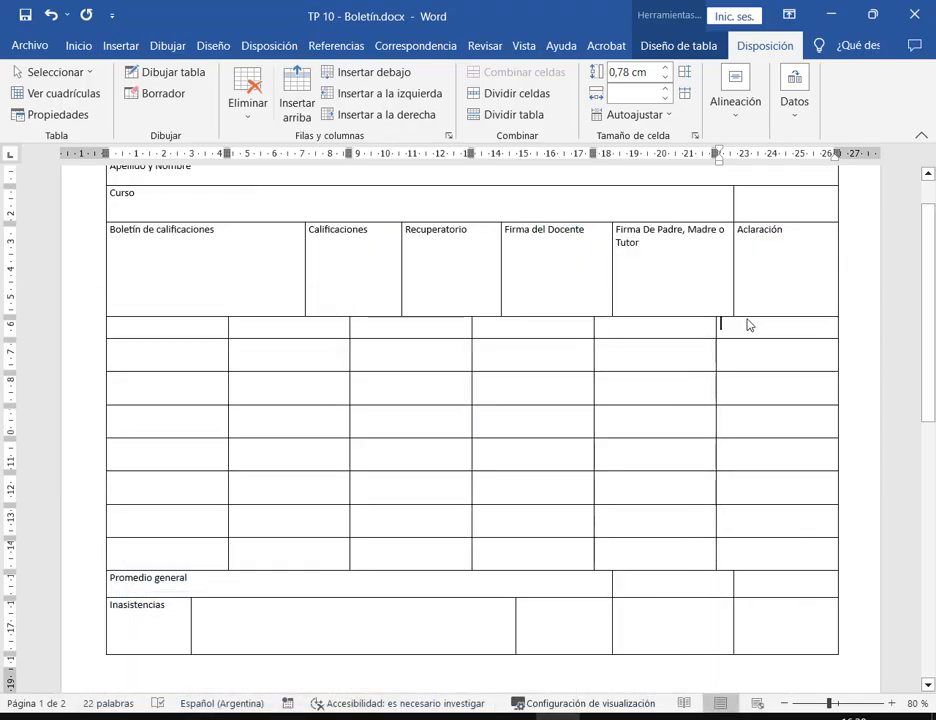
Check the height setting of the cells across the first divided row.
left_click(619, 326)
left_click(552, 327)
left_click(396, 329)
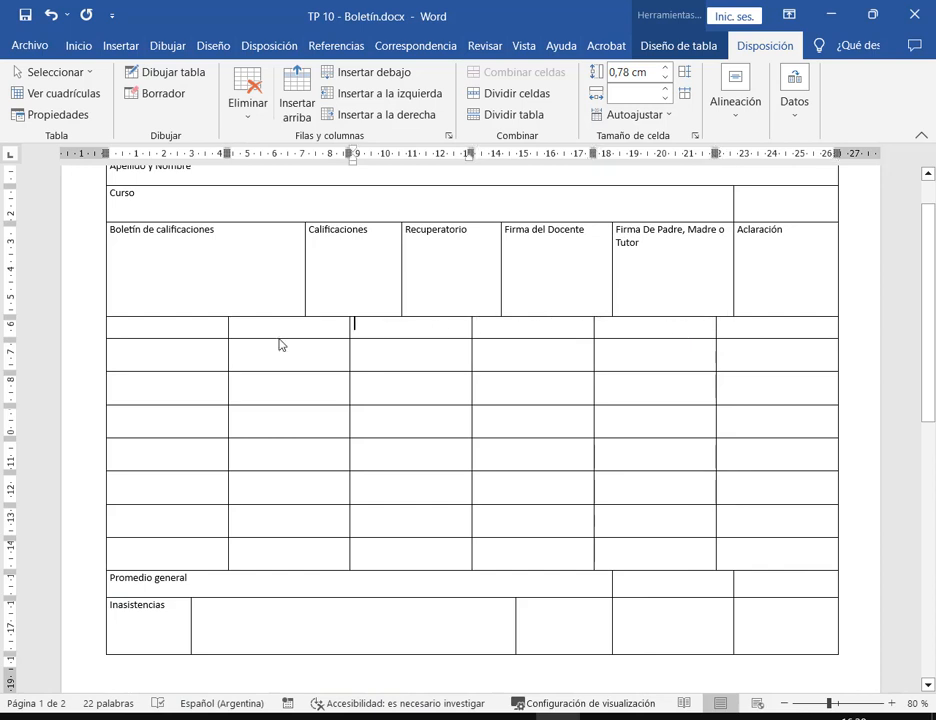
left_click(281, 345)
left_click(188, 330)
left_click(781, 336)
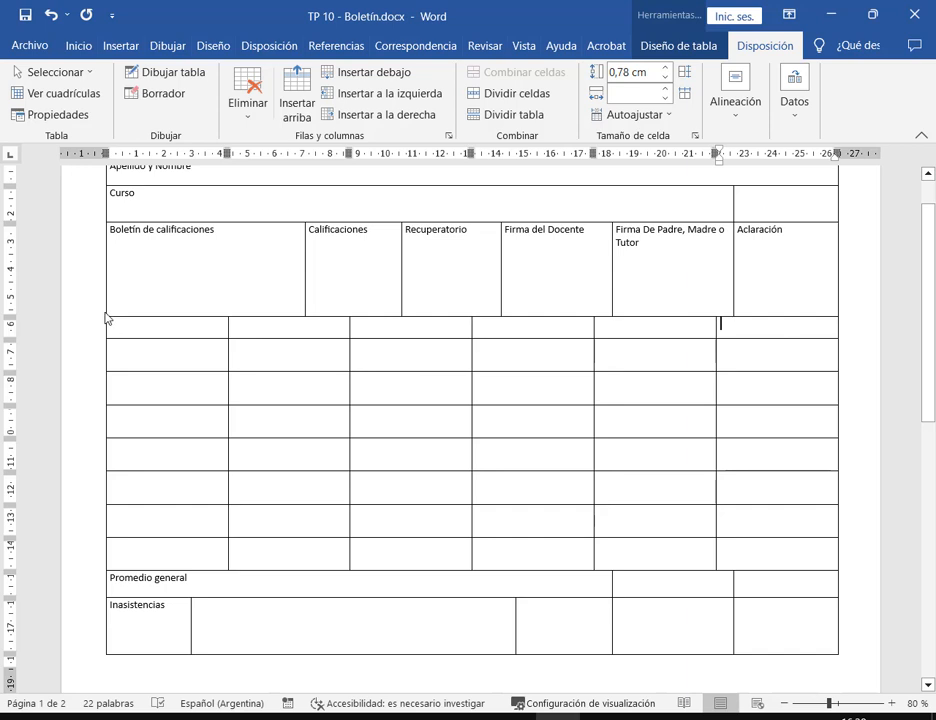
mouse_move(106, 314)
left_mouse_down()
mouse_move(748, 351)
mouse_move(838, 345)
left_mouse_up()
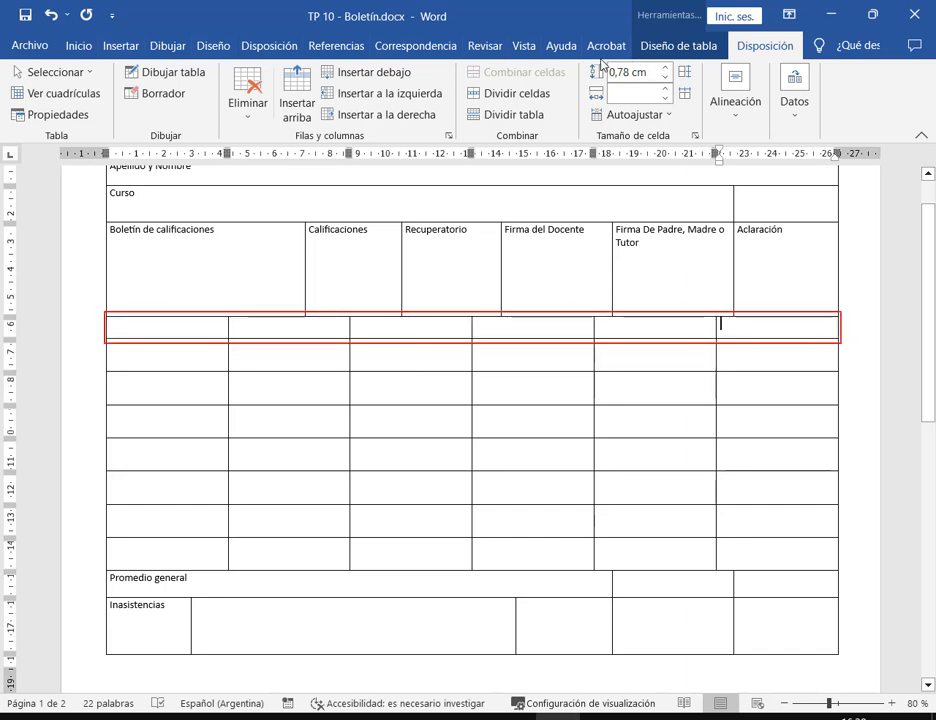
left_click_drag(580, 59, 709, 147)
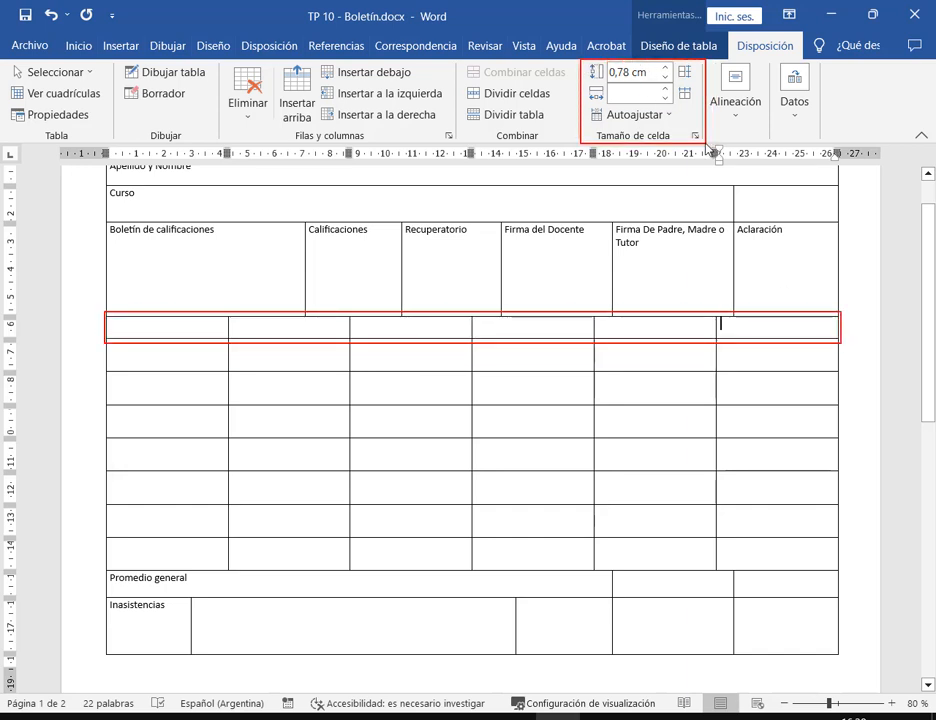
mouse_move(608, 62)
left_mouse_down()
mouse_move(640, 94)
mouse_move(635, 82)
left_mouse_up()
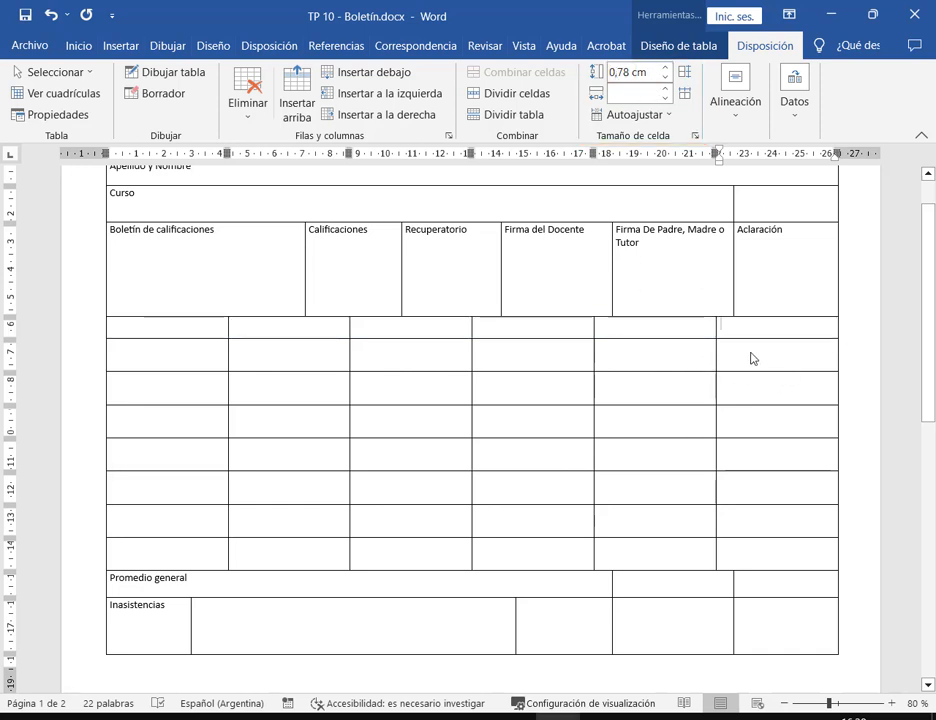
Set the height of the remaining seven divided rows to 0,78 cm to match the first one.
left_click(750, 359)
left_click_drag(759, 369, 200, 560)
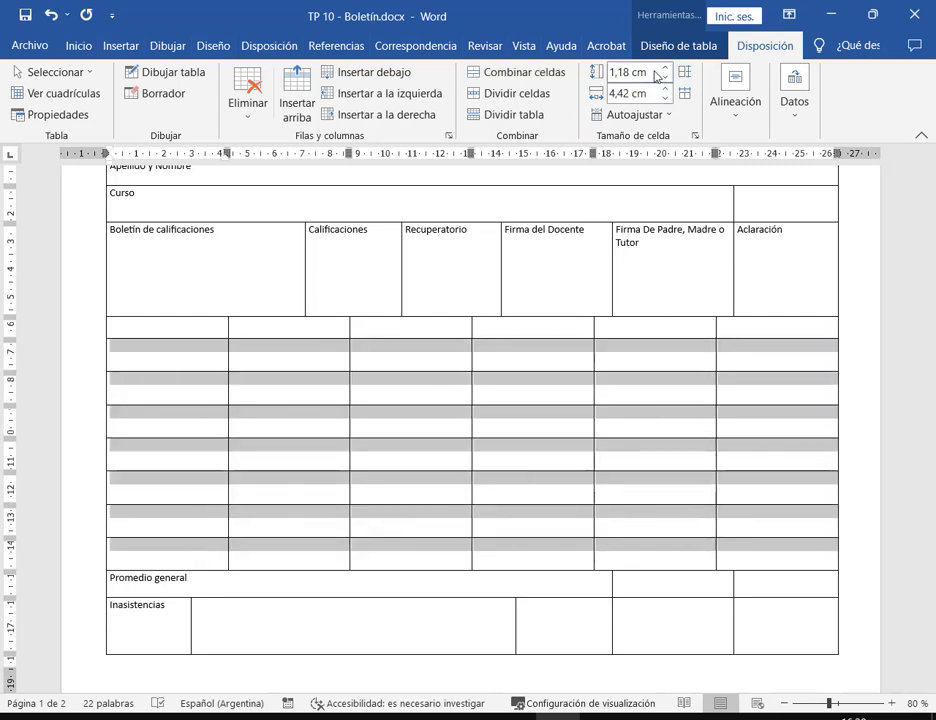
left_click_drag(650, 73, 590, 78)
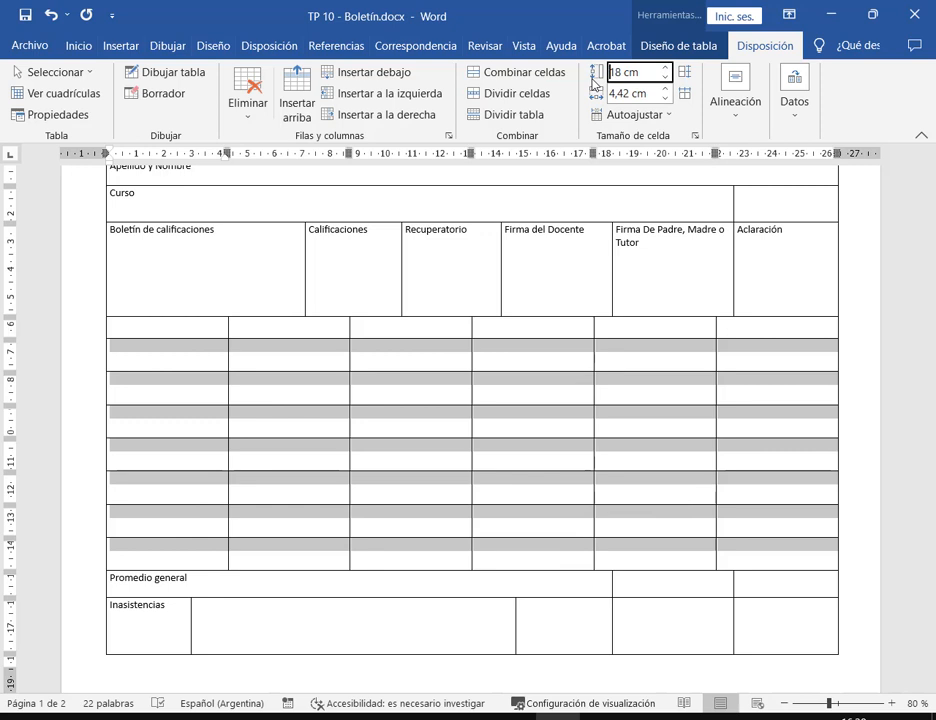
type("0,7")
key("Return")
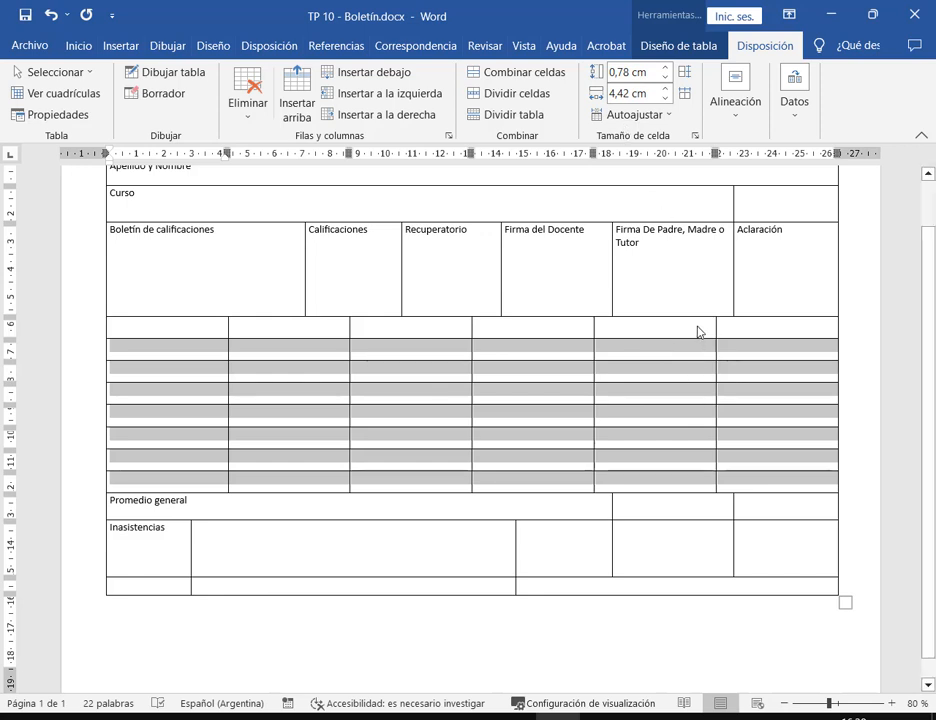
left_click(698, 332)
left_click(696, 358)
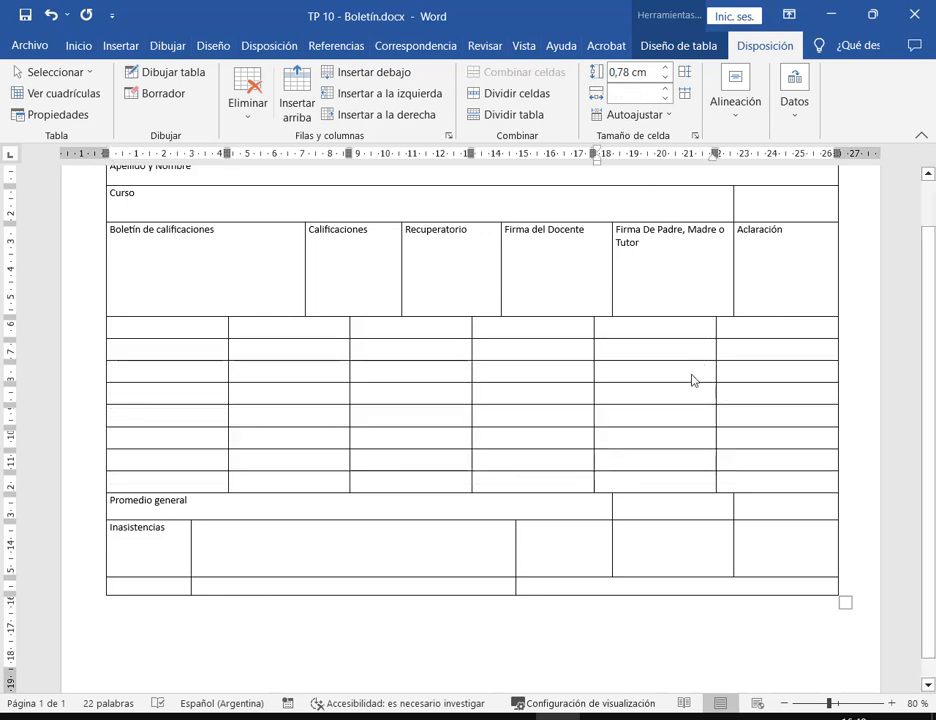
mouse_move(102, 318)
left_mouse_down()
mouse_move(813, 520)
mouse_move(840, 494)
left_mouse_up()
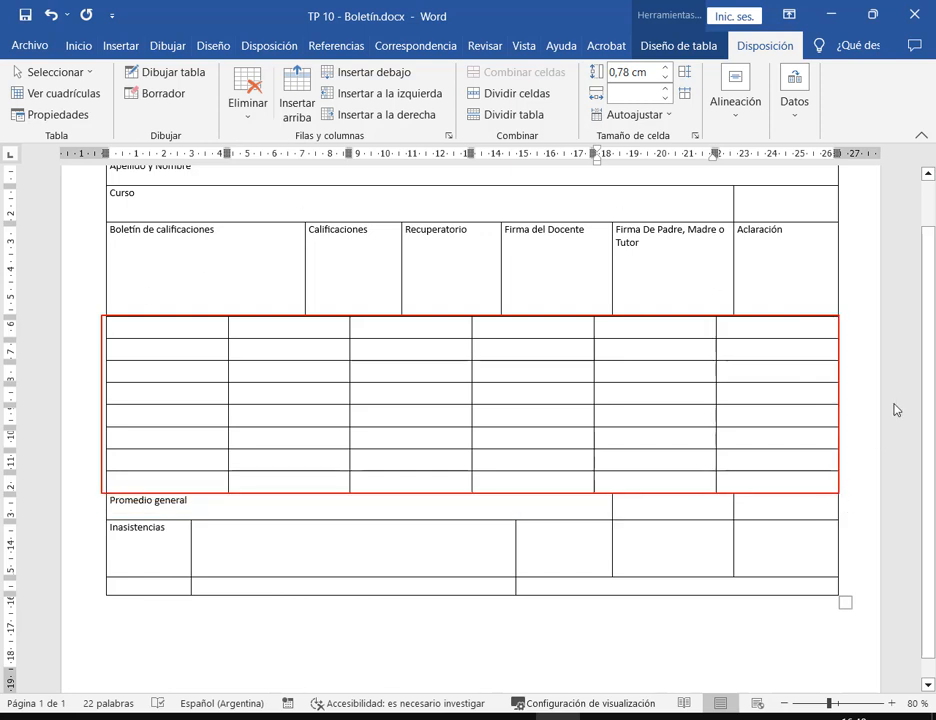
Move the five inner column borders of the divided rows to line up with the heading columns from Calificaciones to Aclaración.
left_click(733, 334)
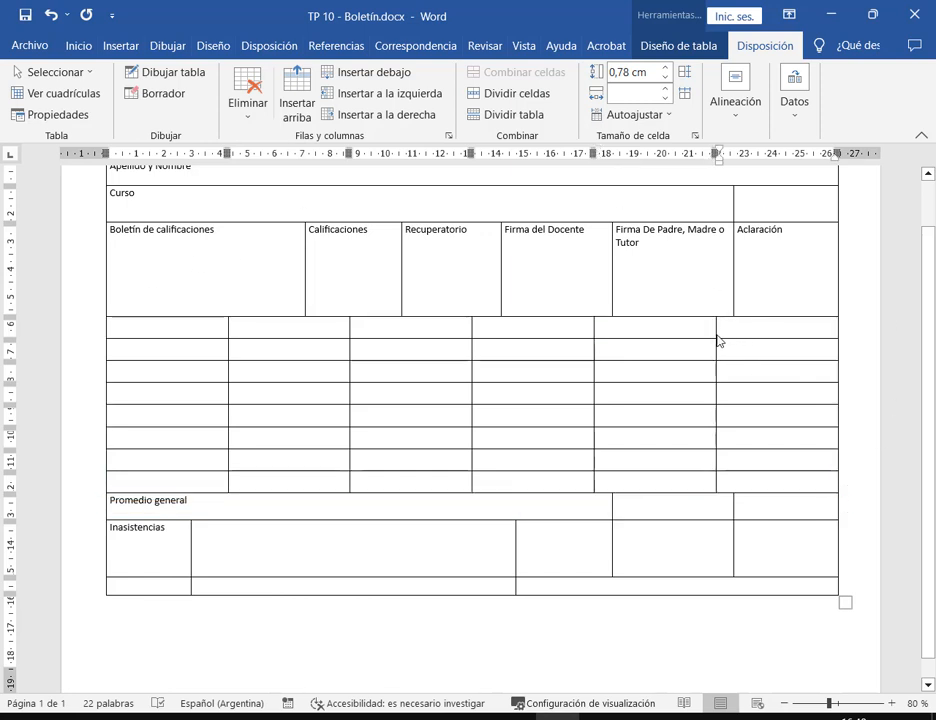
left_click_drag(719, 340, 735, 343)
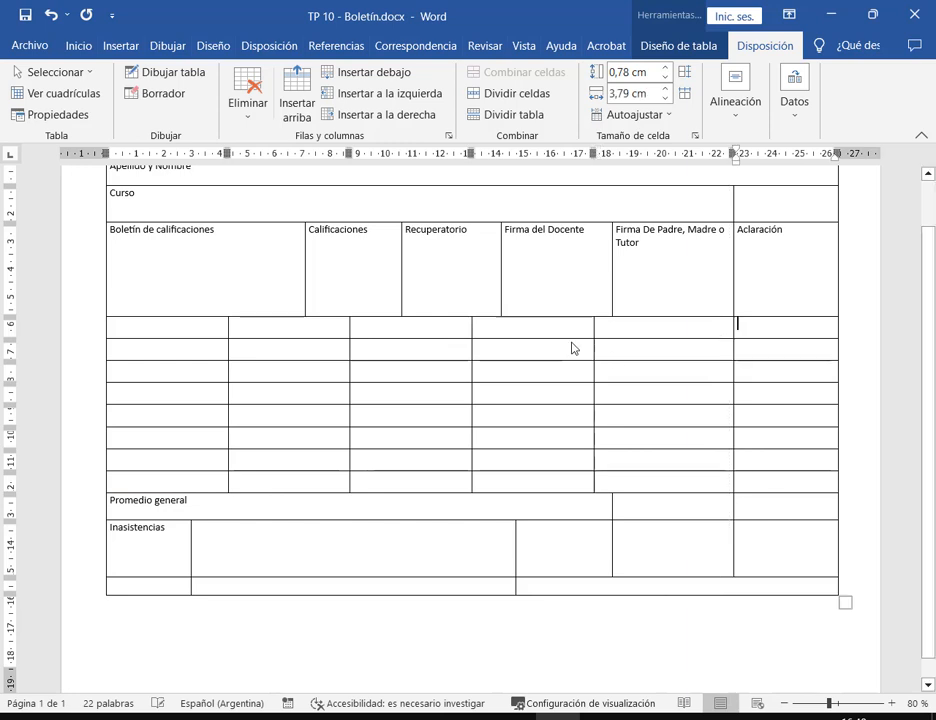
left_click_drag(593, 337, 611, 337)
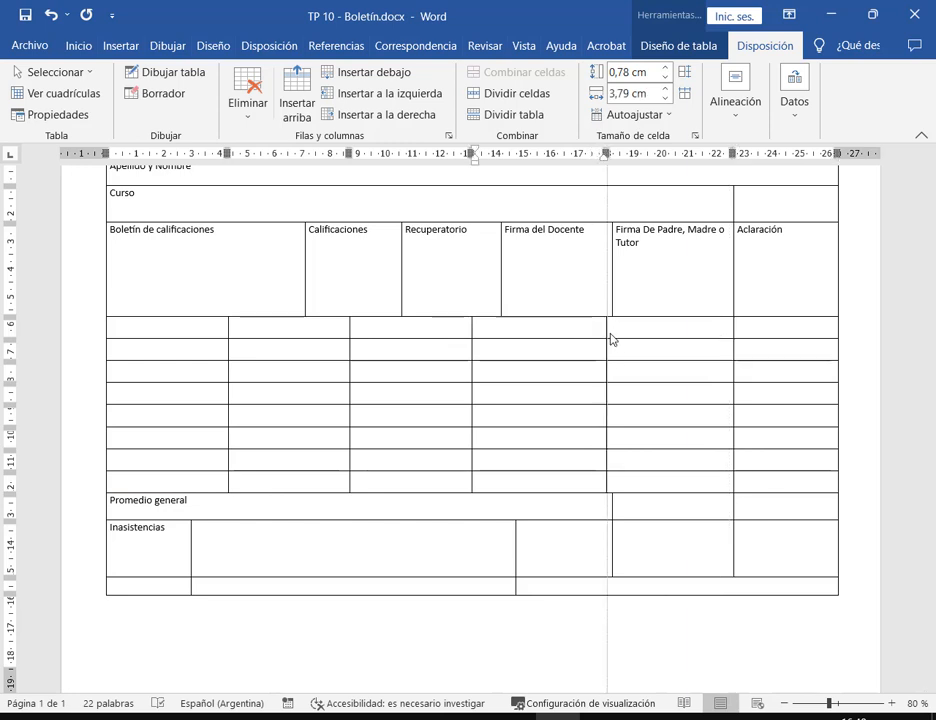
left_click_drag(473, 338, 505, 343)
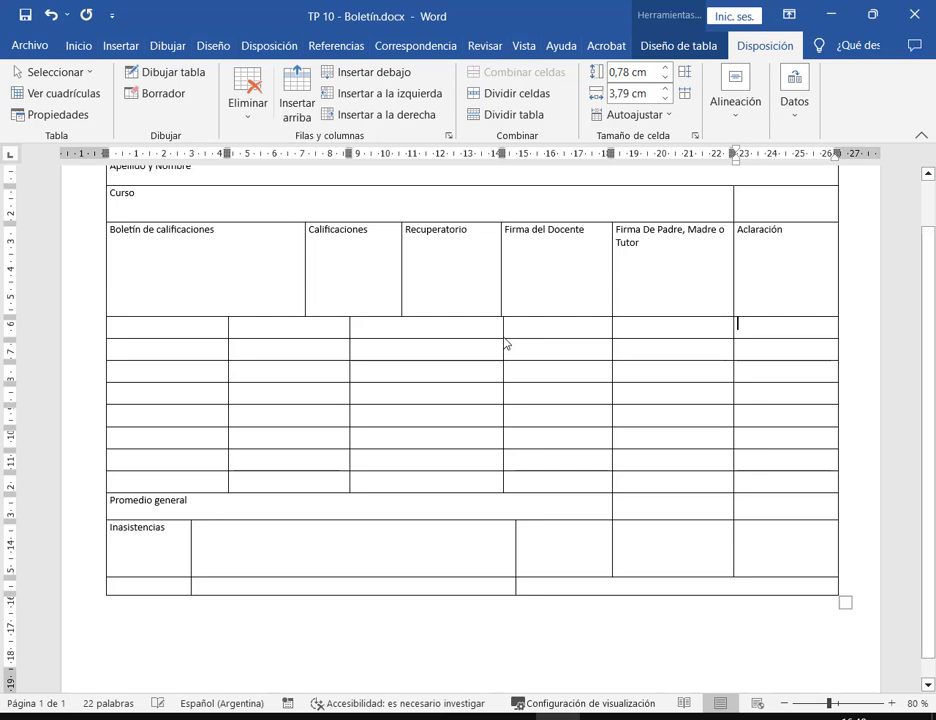
left_click(590, 331)
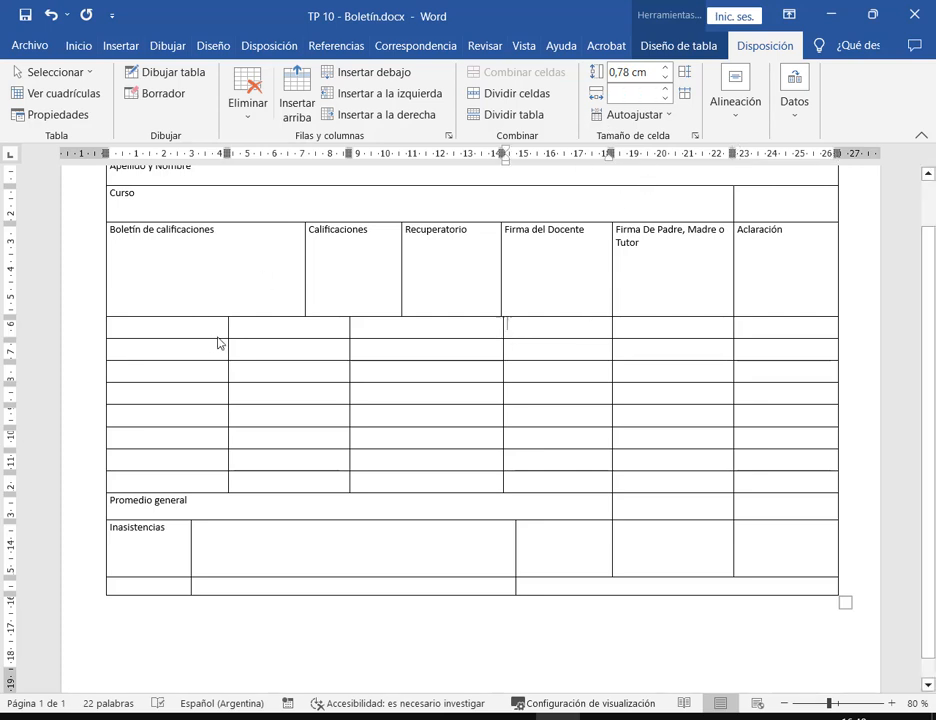
left_click_drag(351, 337, 406, 340)
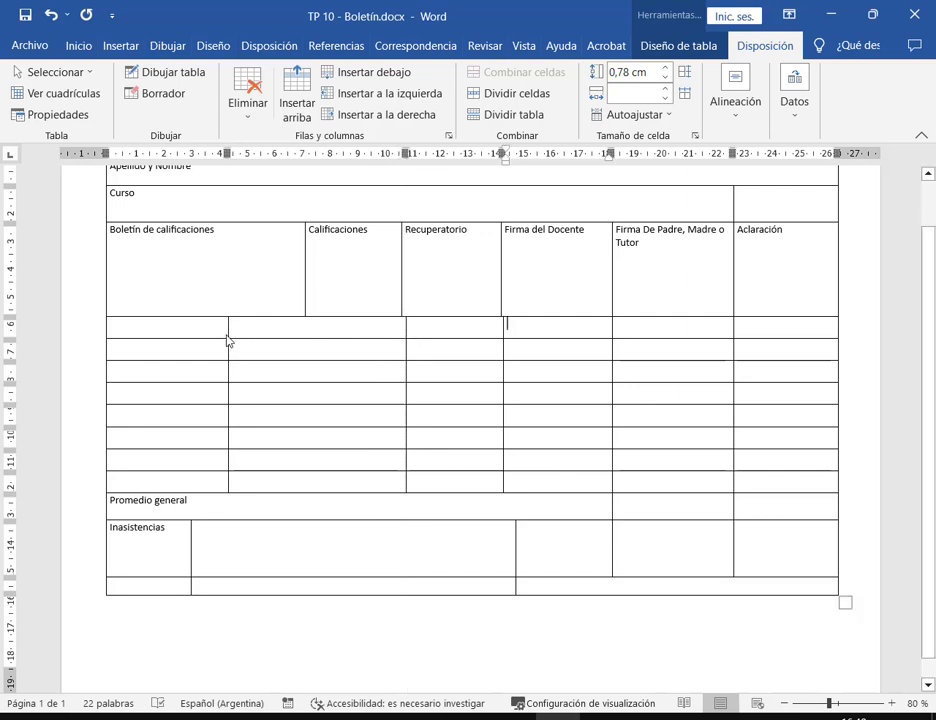
left_click_drag(228, 341, 303, 345)
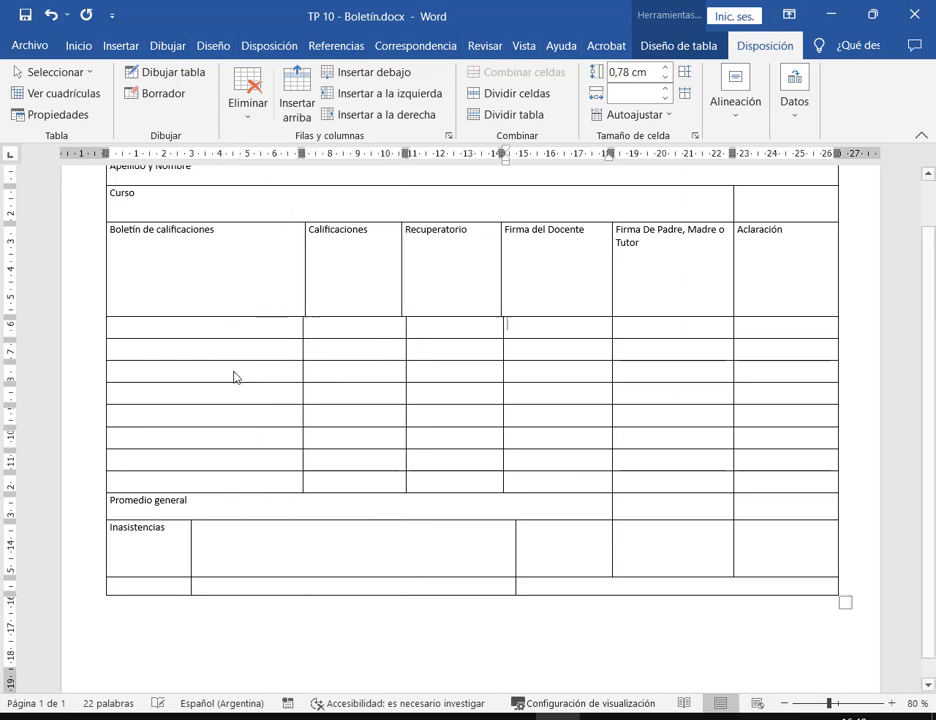
Try to align the divided rows' border under Recuperatorio and Firma del Docente exactly with the heading border above.
left_click(889, 705)
left_click(889, 705)
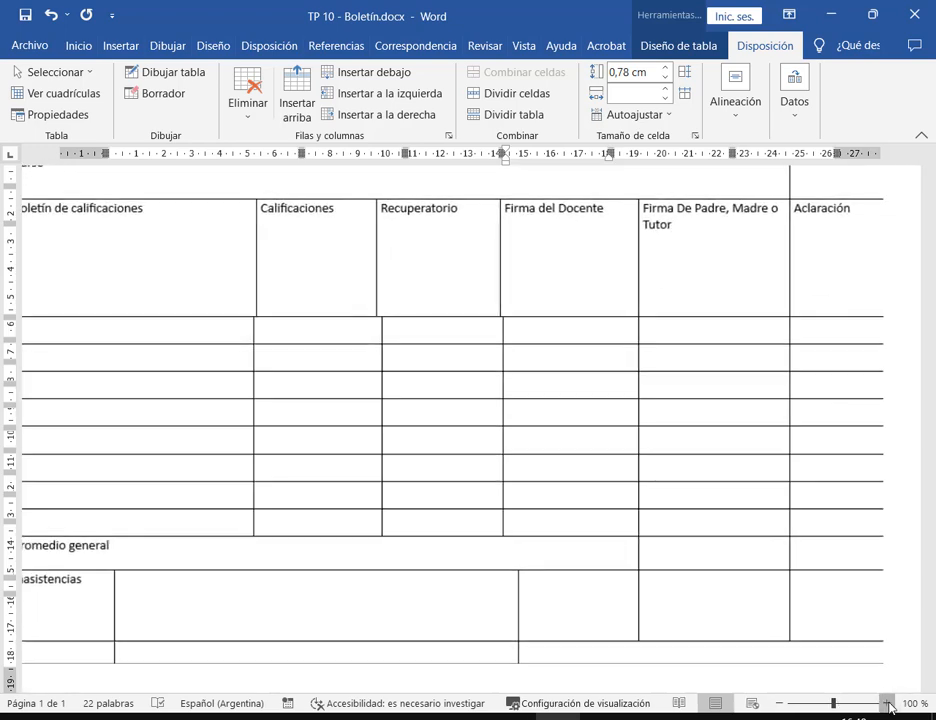
left_click(889, 705)
left_click(889, 705)
left_click(889, 705)
left_click(889, 705)
left_click(889, 705)
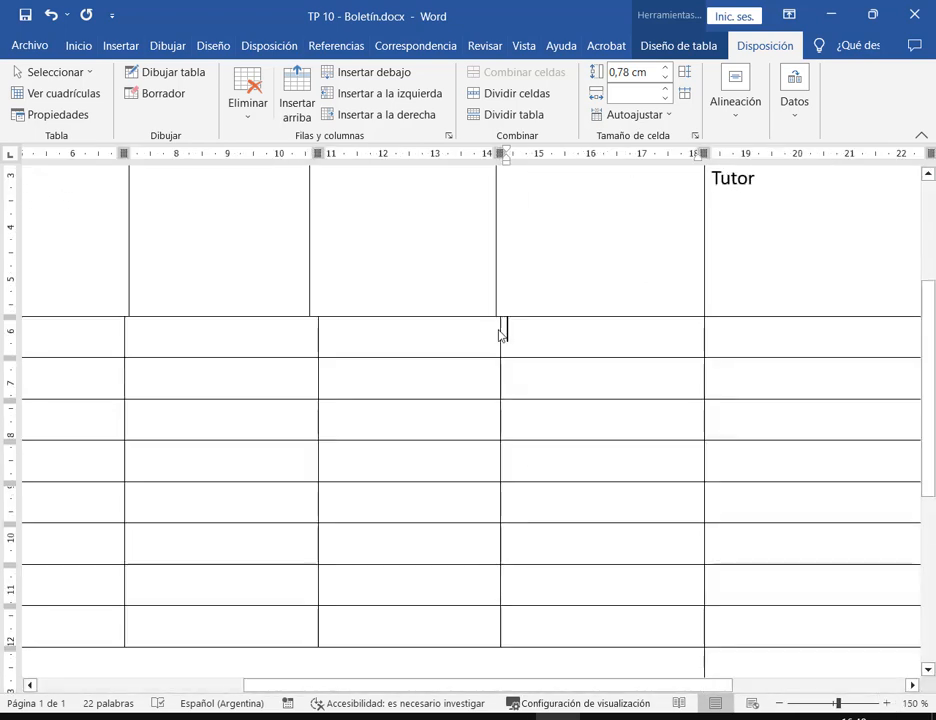
left_click_drag(500, 337, 487, 331)
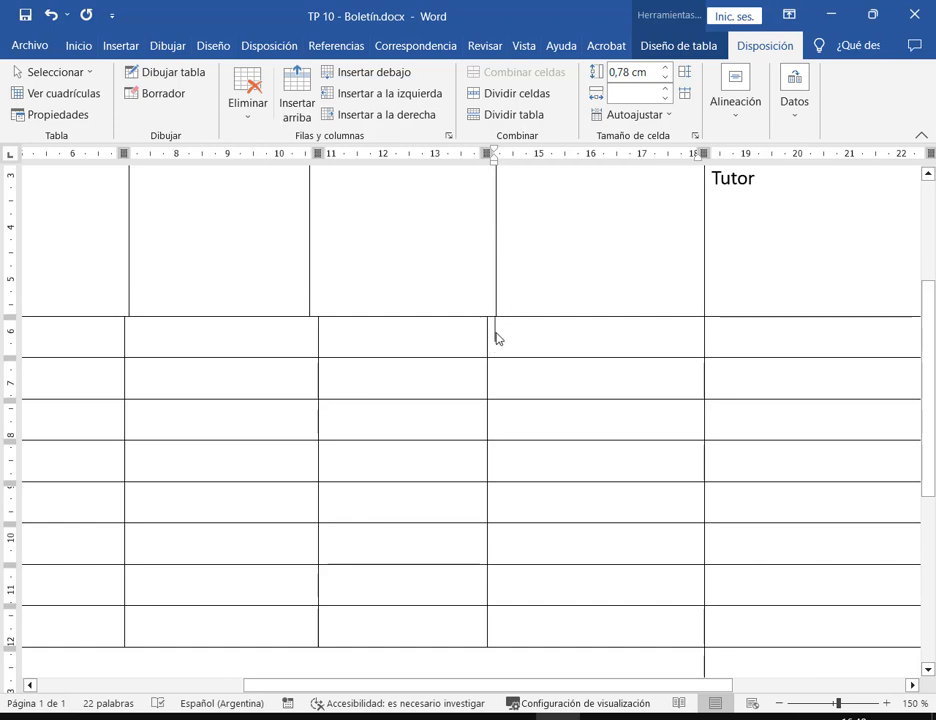
left_click_drag(487, 342, 501, 347)
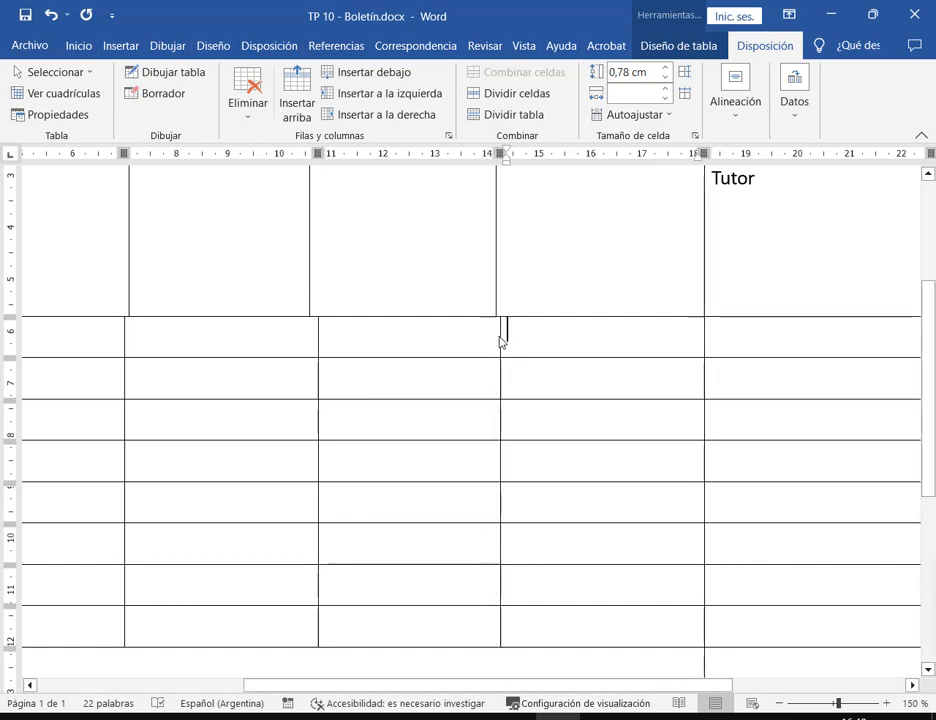
mouse_move(500, 342)
left_mouse_down()
mouse_move(489, 349)
mouse_move(503, 354)
mouse_move(487, 351)
mouse_move(504, 356)
left_mouse_up()
mouse_move(507, 309)
left_mouse_down()
mouse_move(516, 635)
mouse_move(499, 708)
mouse_move(497, 654)
left_mouse_up()
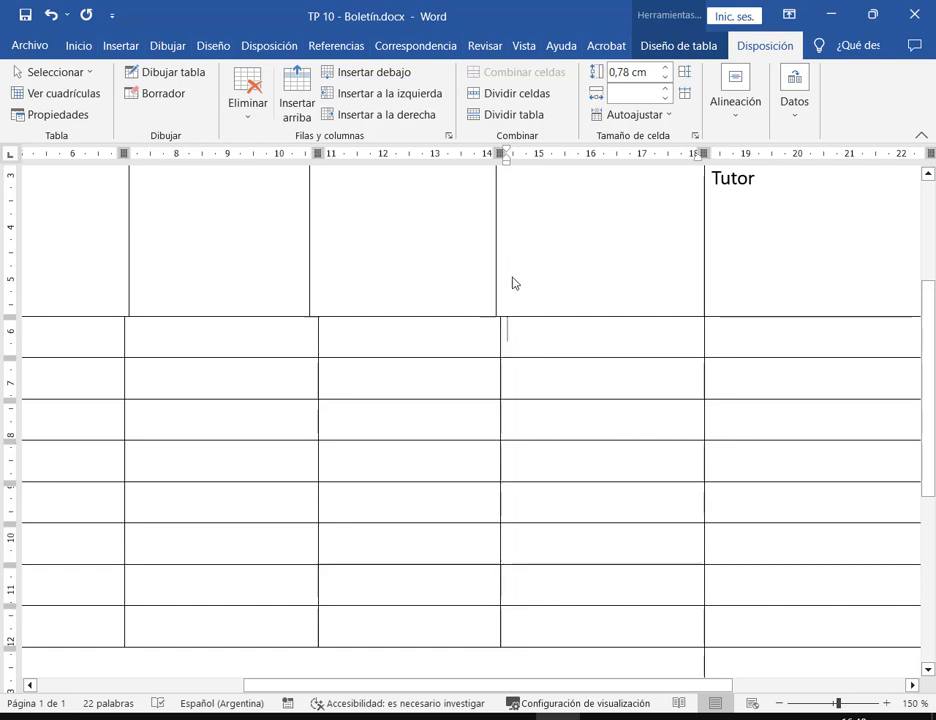
Move the heading row's borders on both sides of Calificaciones and before Firma del Docente to meet the divided columns below.
left_click_drag(449, 328, 489, 282)
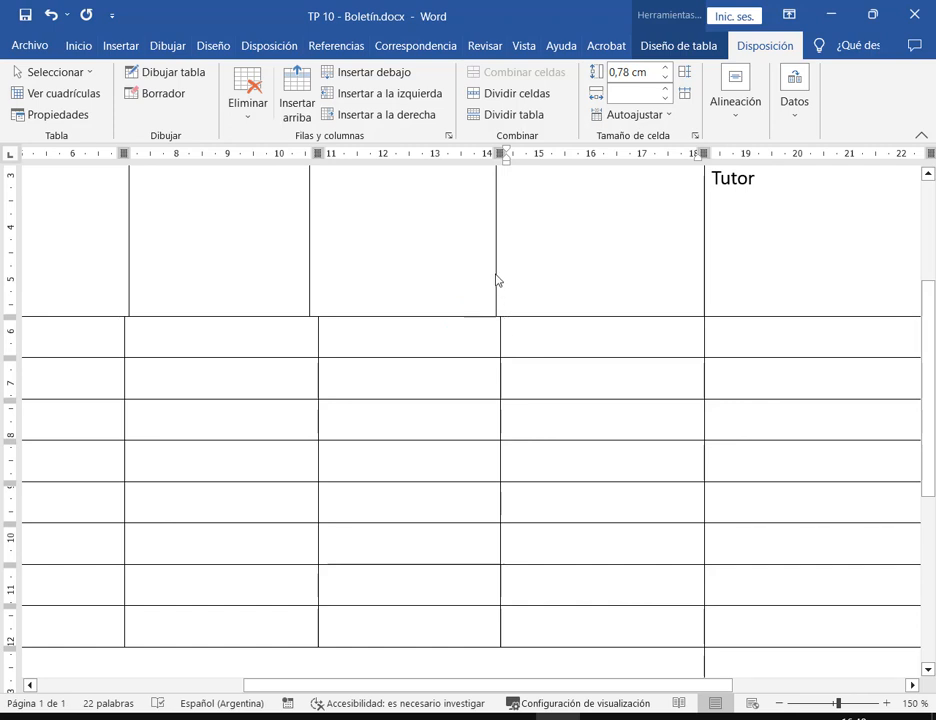
left_click_drag(497, 281, 501, 281)
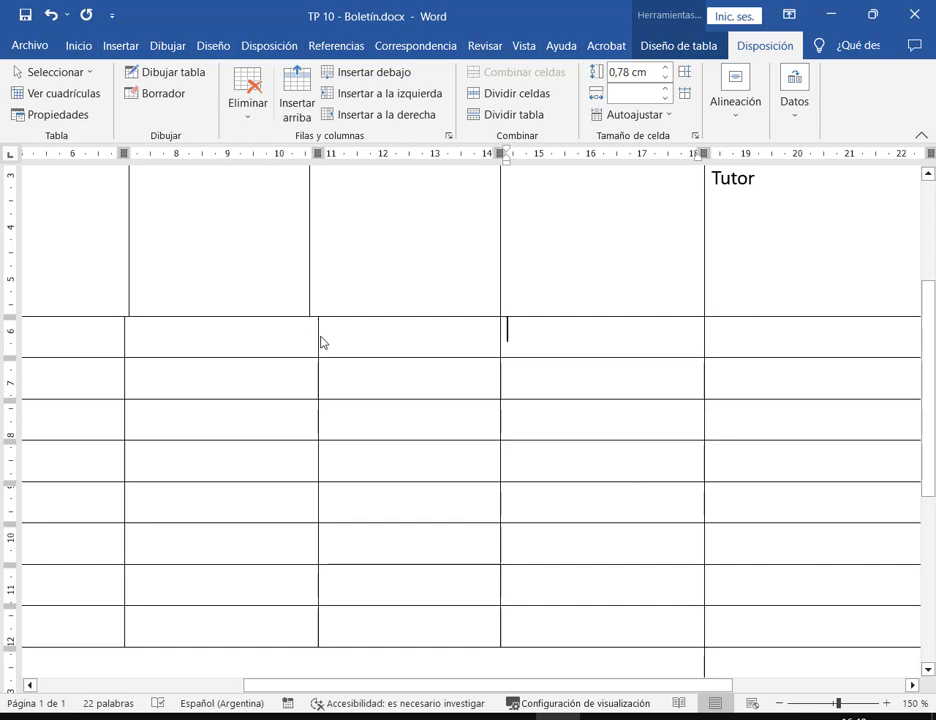
mouse_move(318, 344)
left_mouse_down()
mouse_move(307, 344)
mouse_move(318, 346)
mouse_move(318, 303)
left_mouse_up()
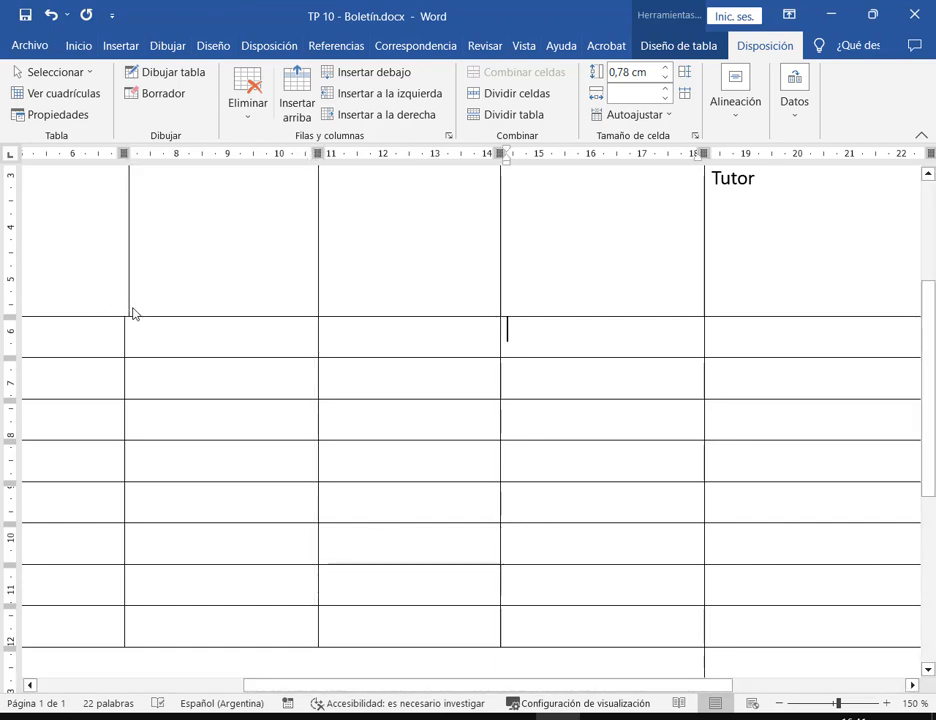
left_click_drag(129, 314, 125, 313)
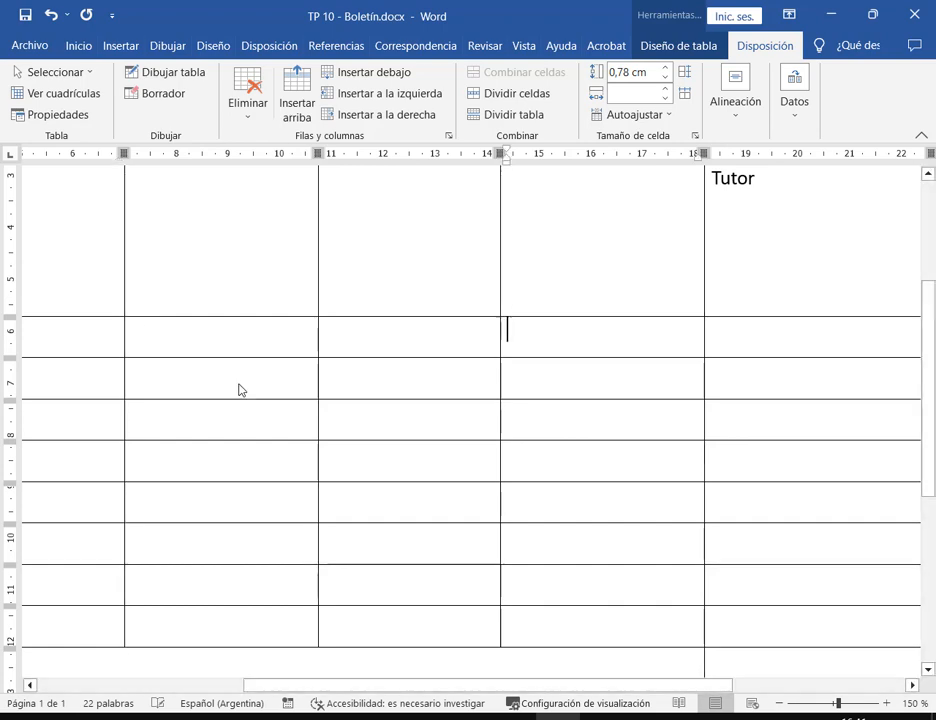
Check the divided rows' column borders against the heading columns and save the document.
key("Left")
key("Left")
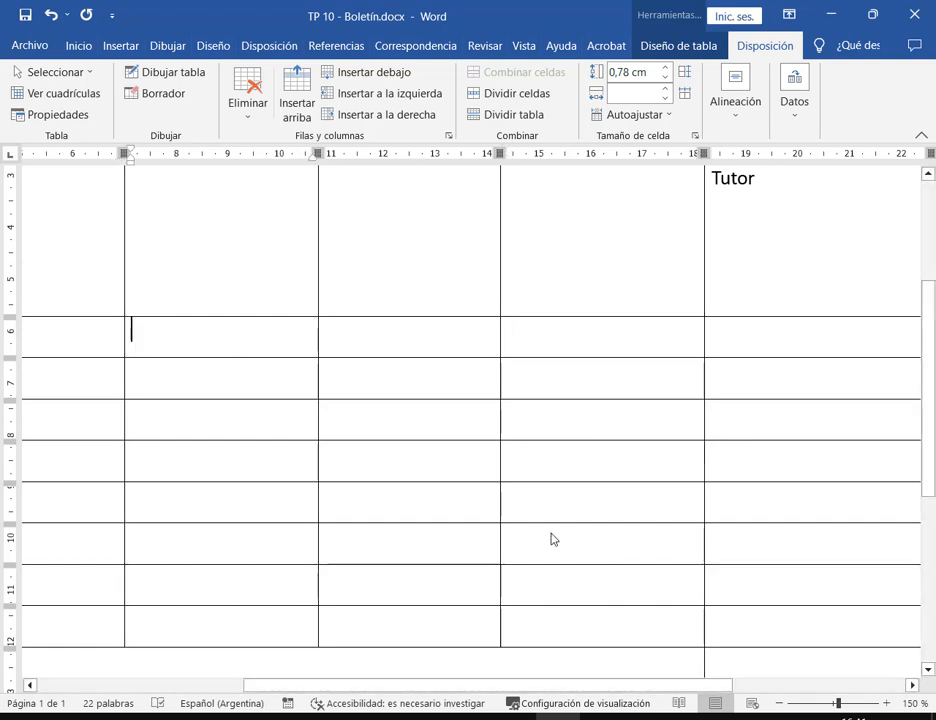
left_click(780, 703)
left_click(780, 703)
left_click(780, 703)
left_click(780, 703)
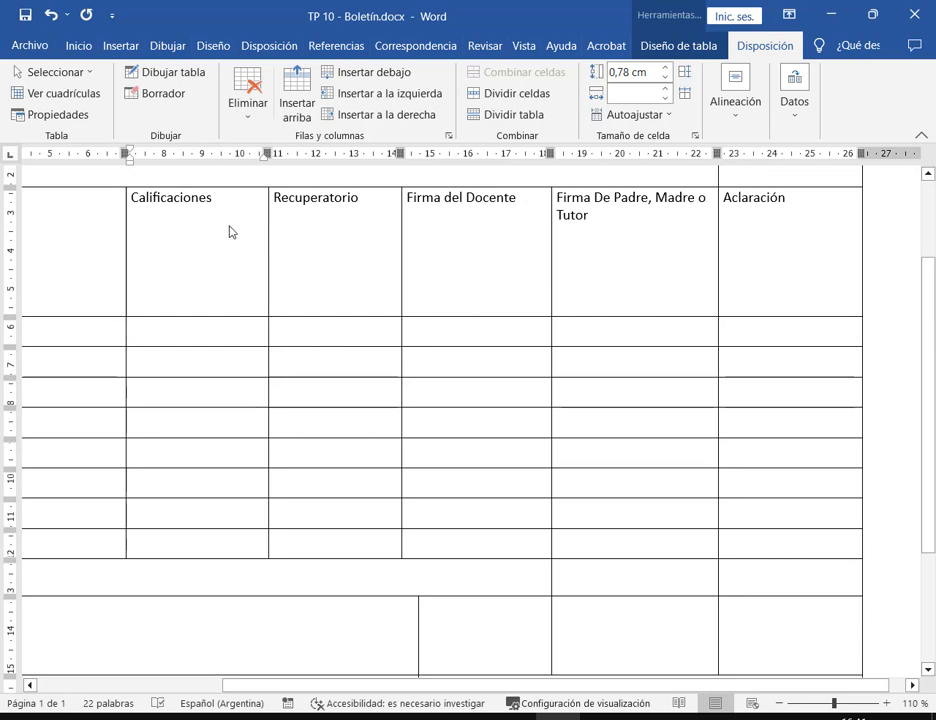
mouse_move(121, 186)
left_mouse_down()
mouse_move(134, 314)
mouse_move(133, 293)
left_mouse_up()
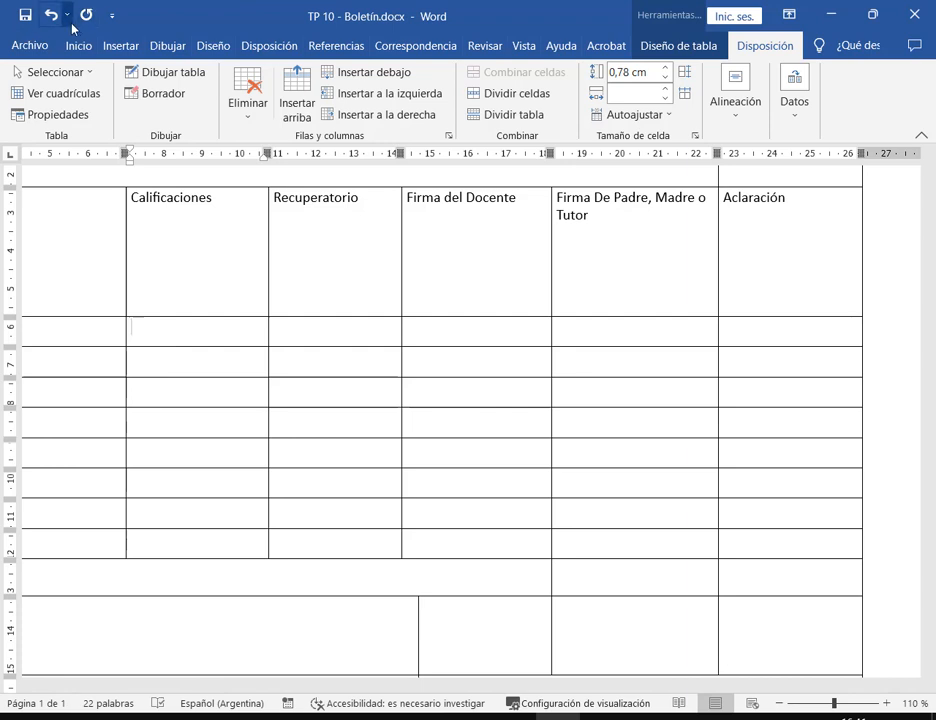
left_click(23, 15)
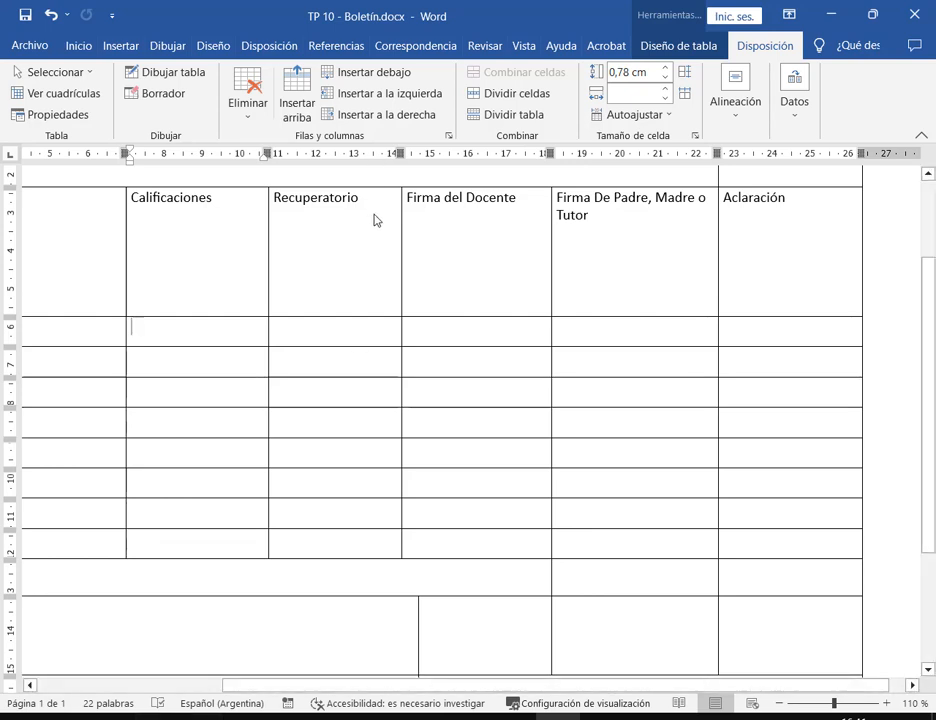
Undo the border moves, row height changes and cell division, back to the single undivided row below the headings.
left_click(55, 15)
left_click(55, 15)
left_click(55, 15)
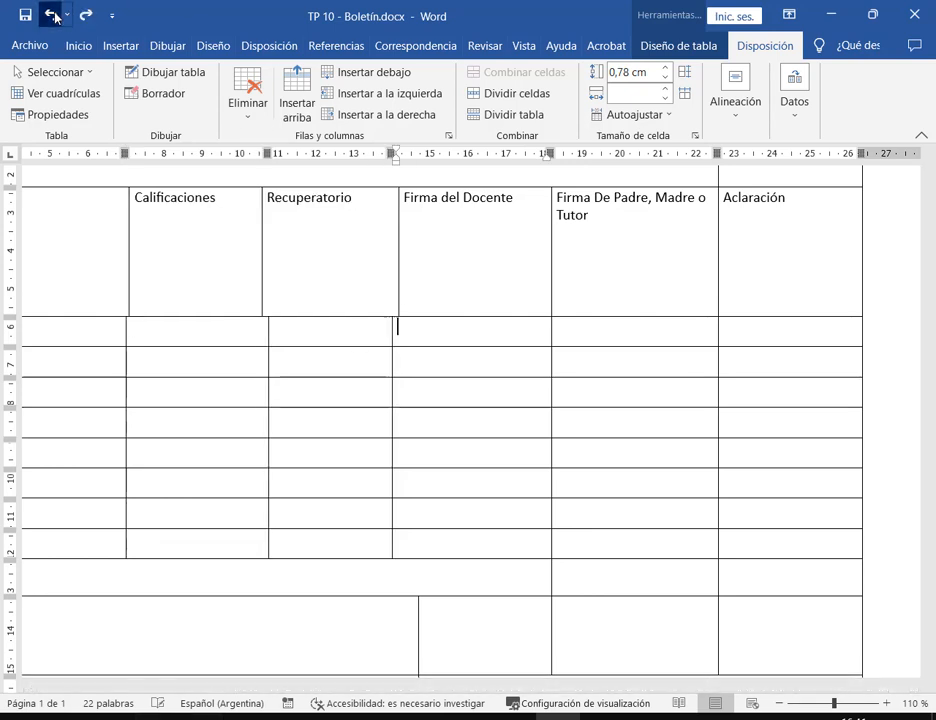
left_click(55, 15)
left_click(55, 15)
left_click(55, 15)
left_click(55, 15)
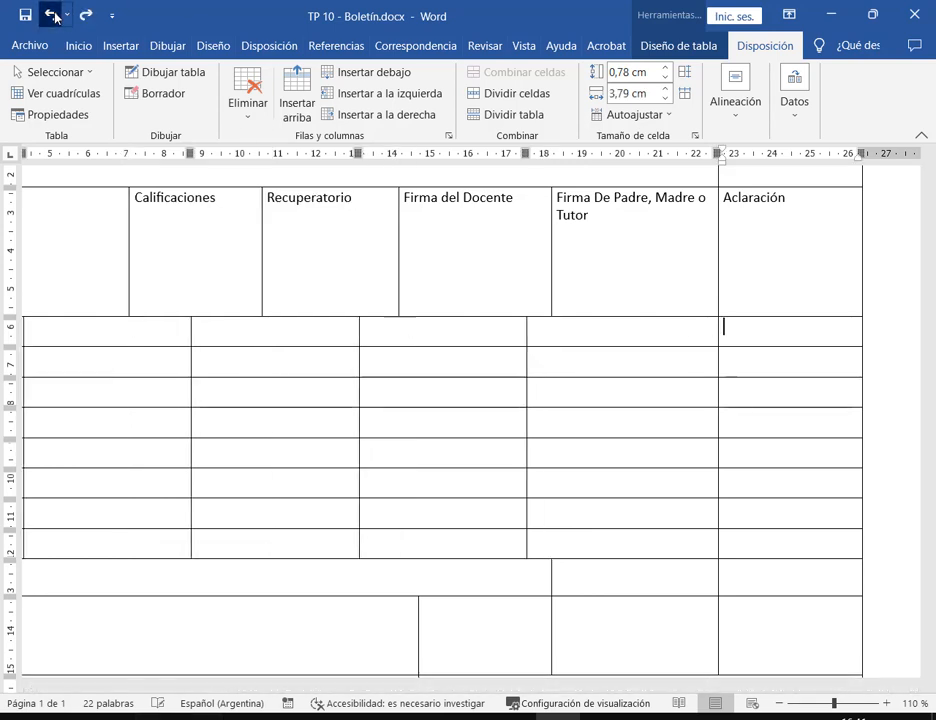
left_click(55, 15)
left_click(55, 15)
left_click(54, 15)
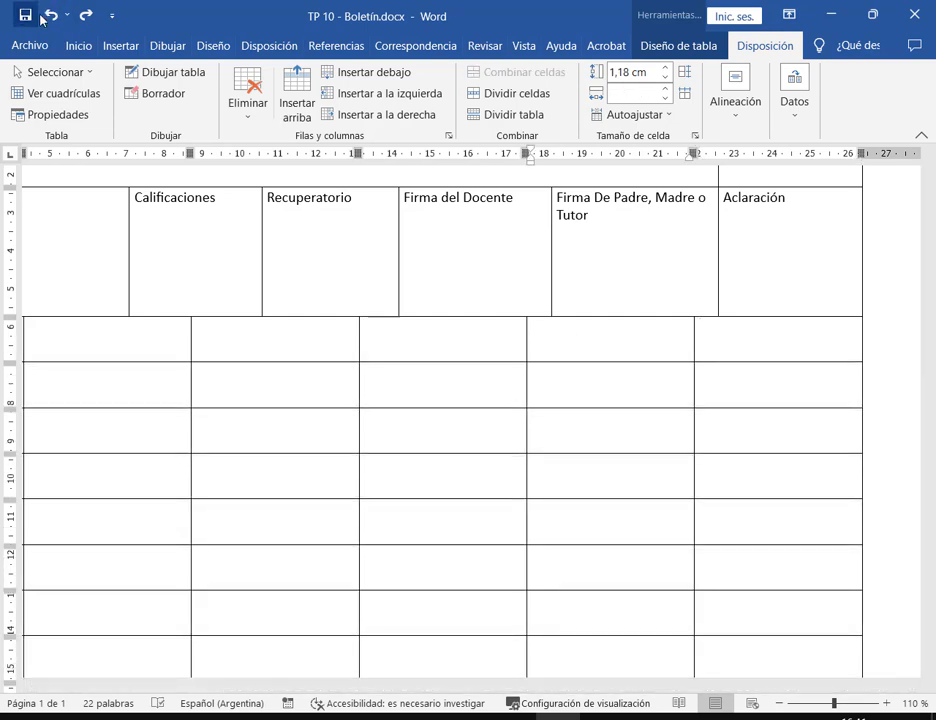
left_click(51, 16)
Select the whole empty row below the headings and divide it into 6 columns and 8 rows.
left_click(779, 703)
left_click(779, 703)
left_click(779, 703)
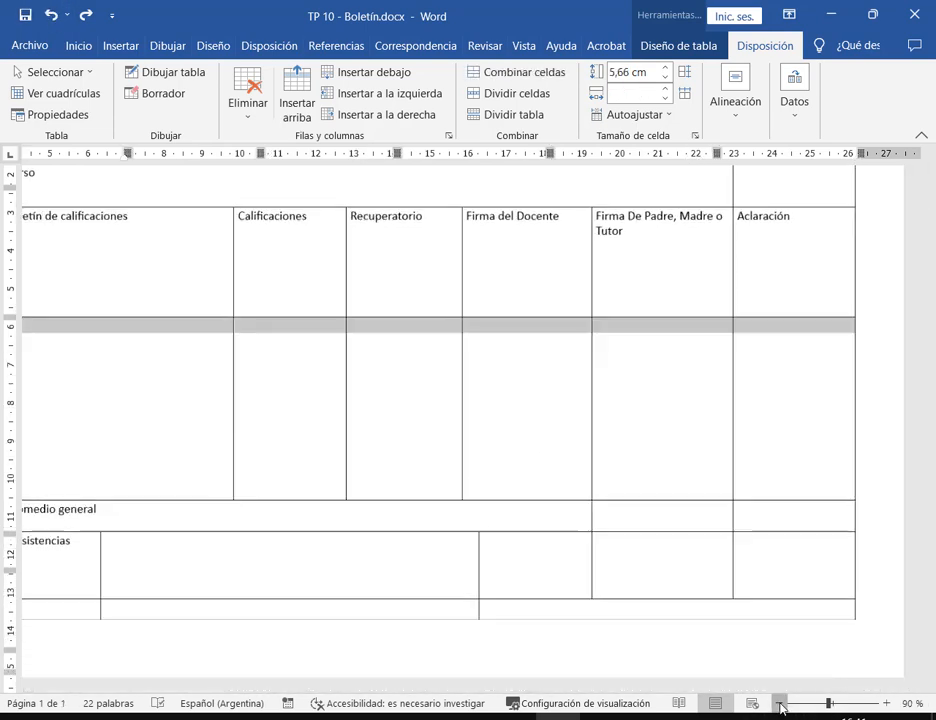
left_click(779, 703)
left_click(779, 703)
left_click_drag(237, 413, 668, 391)
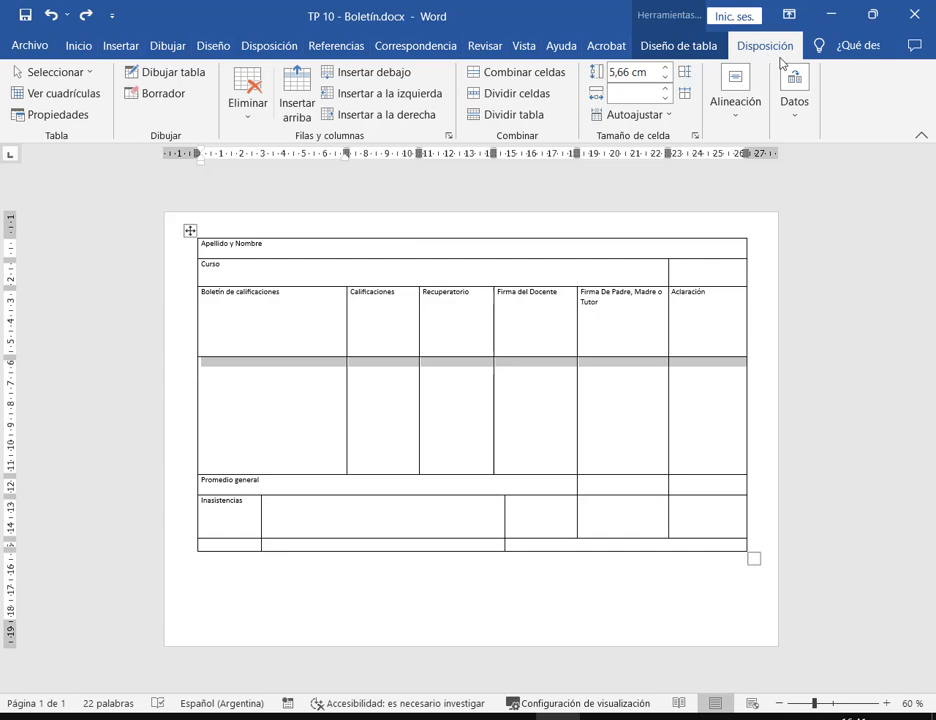
left_click(545, 94)
type("12")
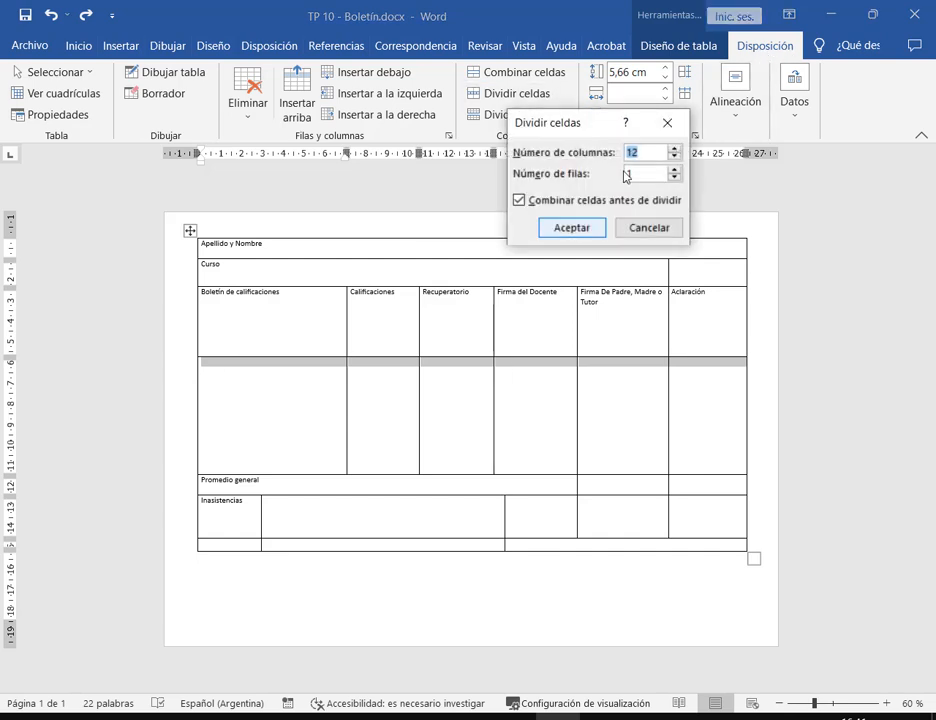
left_click_drag(640, 155, 611, 157)
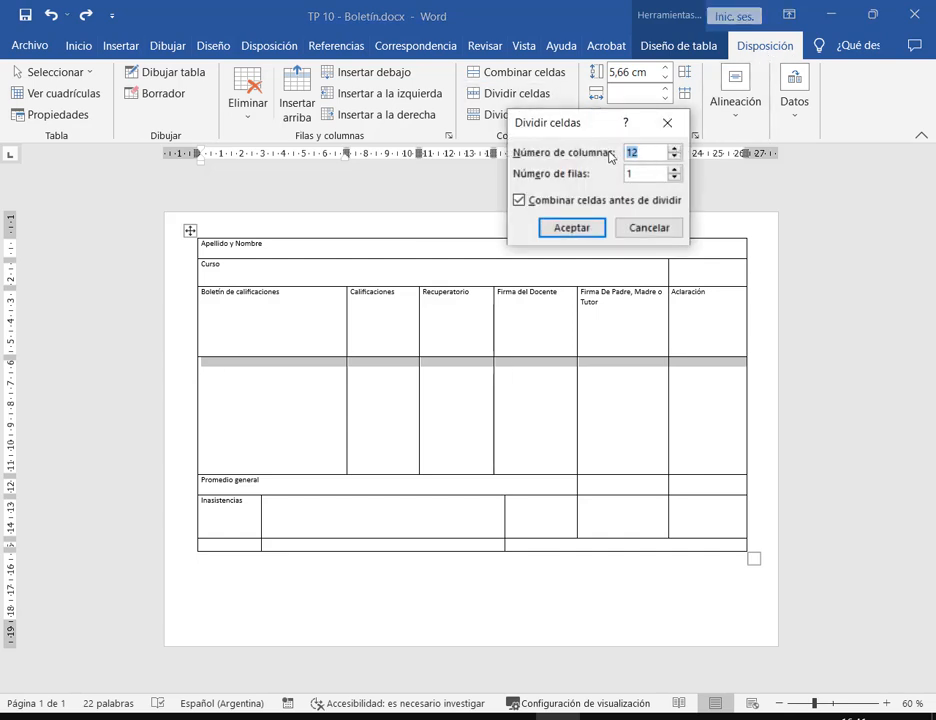
key("Tab")
left_click(603, 230)
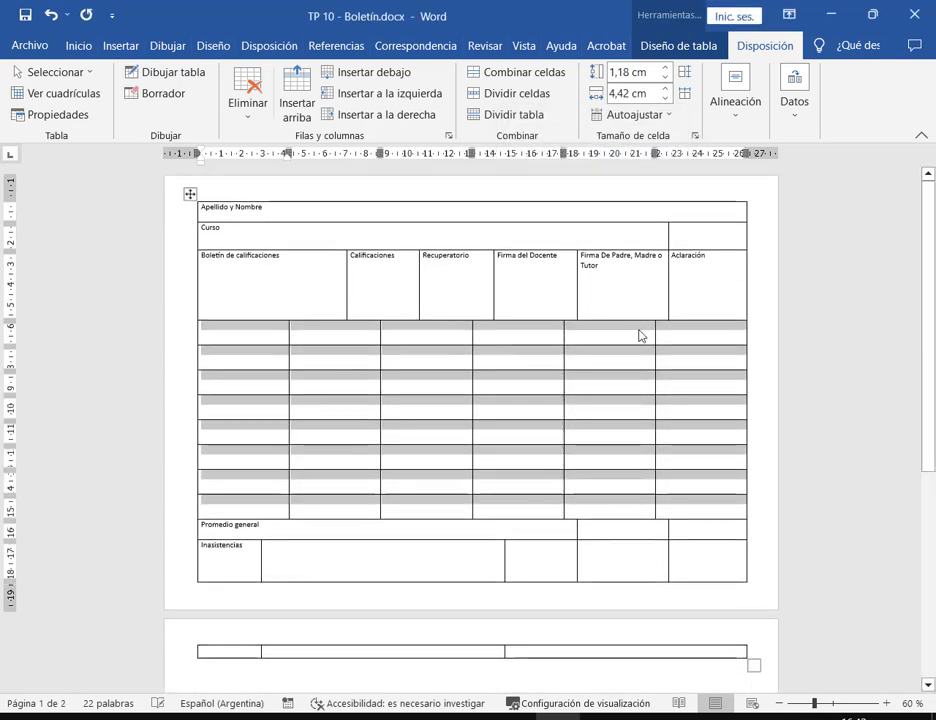
Reduce the height of the first divided row below the headings to 0,78 cm.
left_click(694, 335)
left_click_drag(694, 335, 280, 330)
left_click(648, 338)
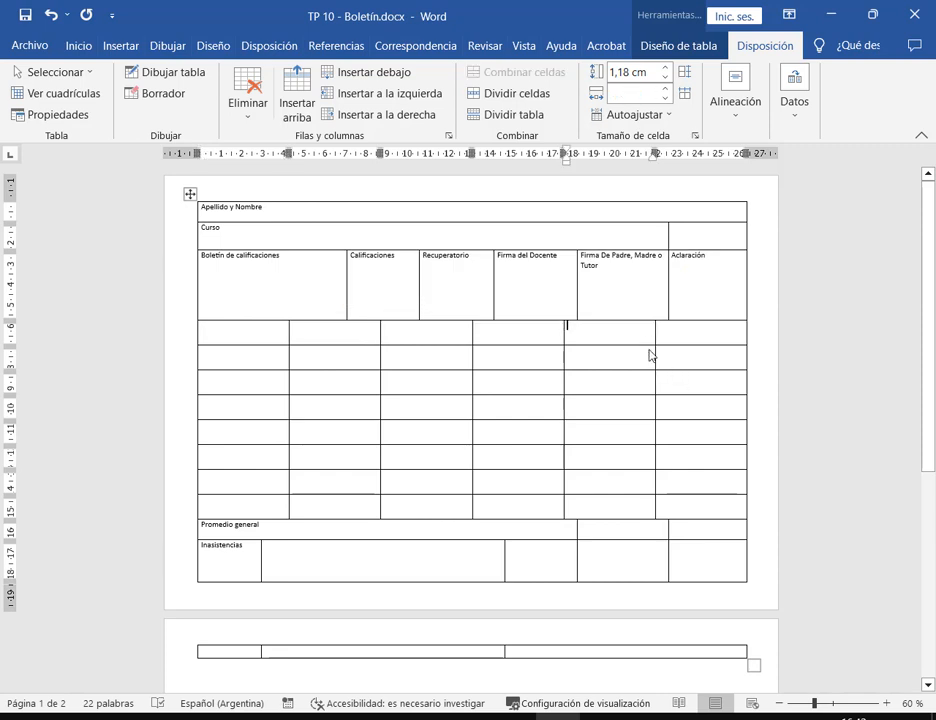
left_click_drag(649, 345, 657, 336)
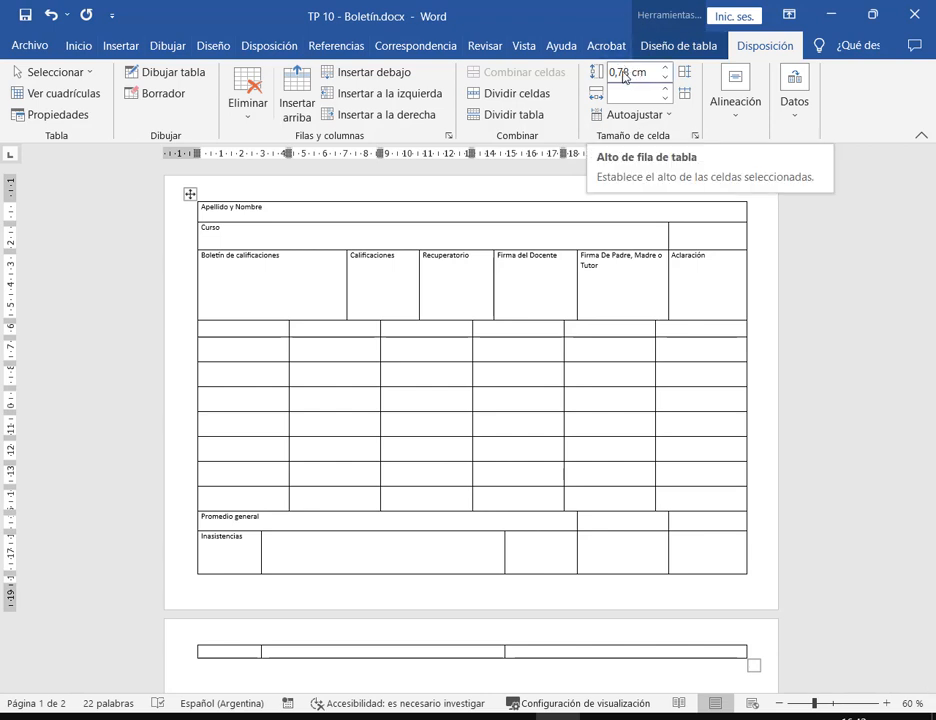
Set the height of the remaining seven divided rows to 0,7 cm.
left_click_drag(673, 353, 251, 502)
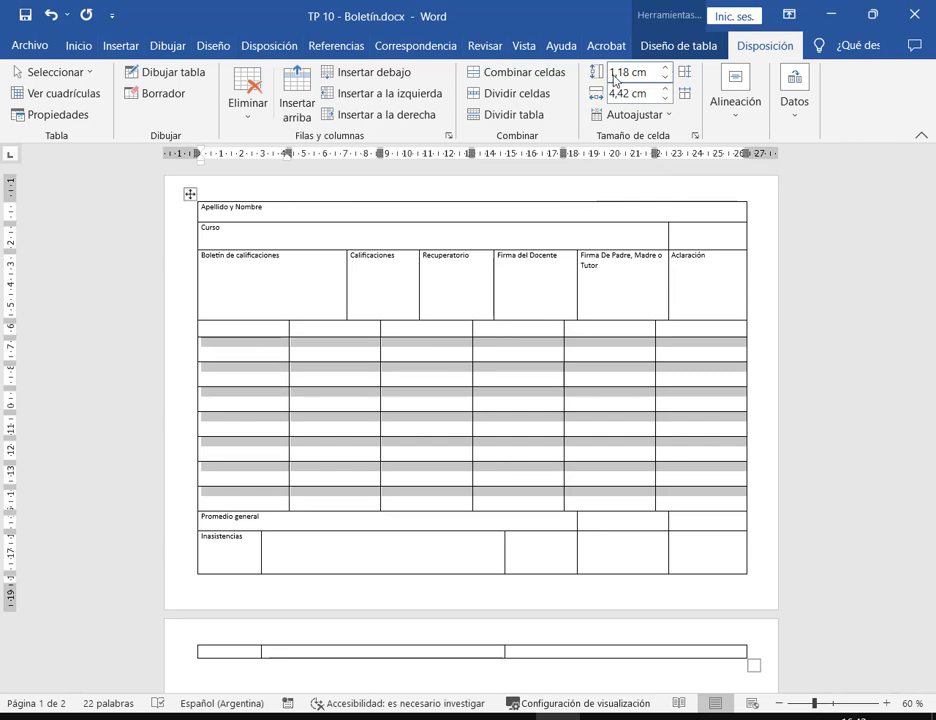
left_click(652, 72)
left_click(665, 77)
left_click(665, 77)
left_click(665, 77)
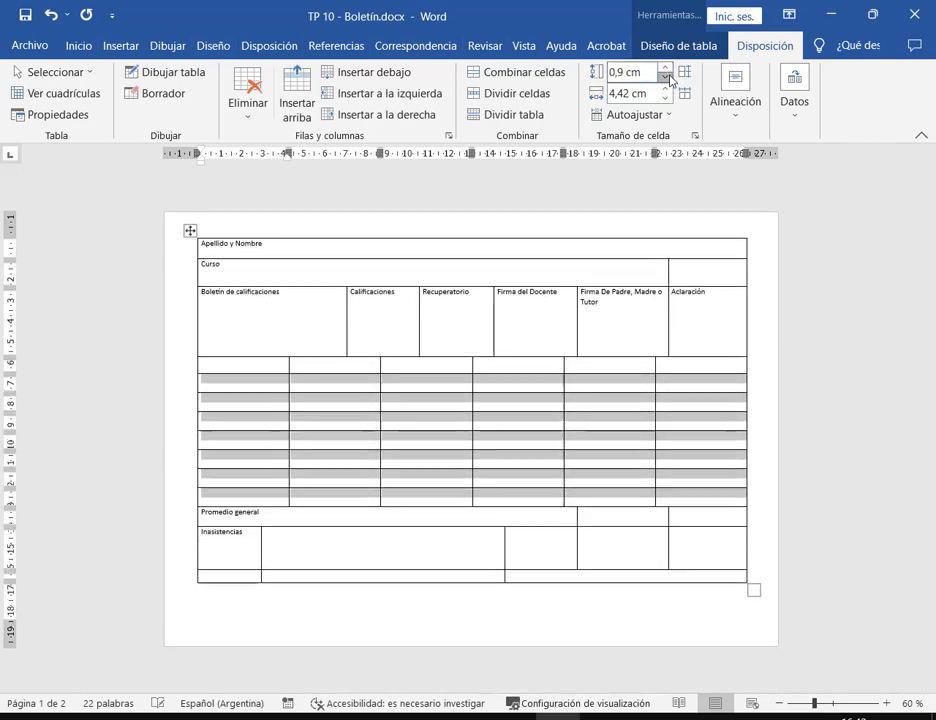
left_click(665, 77)
left_click(665, 77)
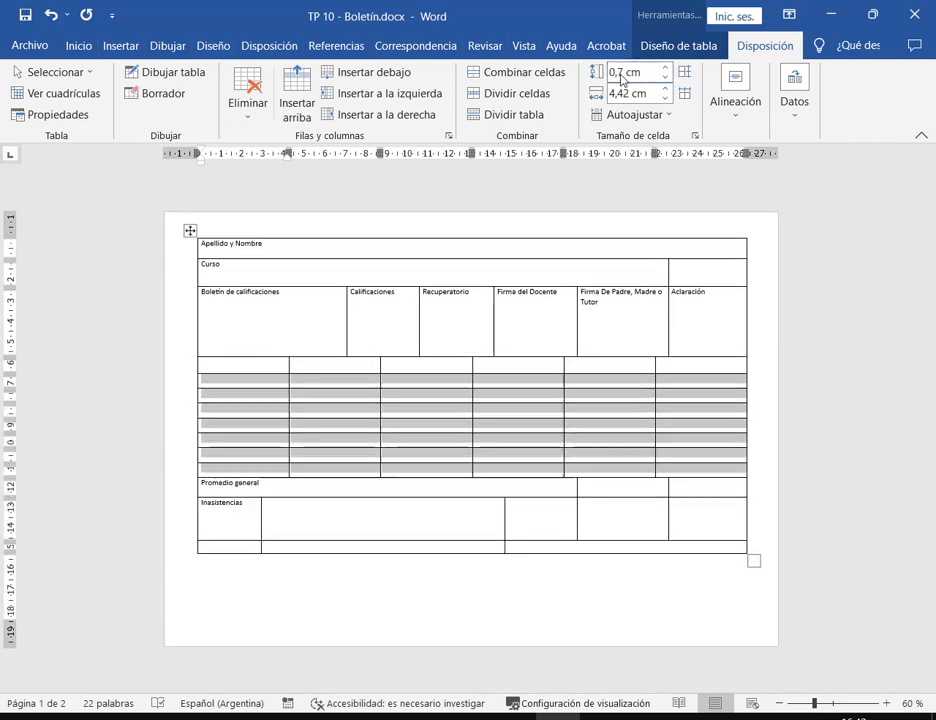
left_click(607, 369)
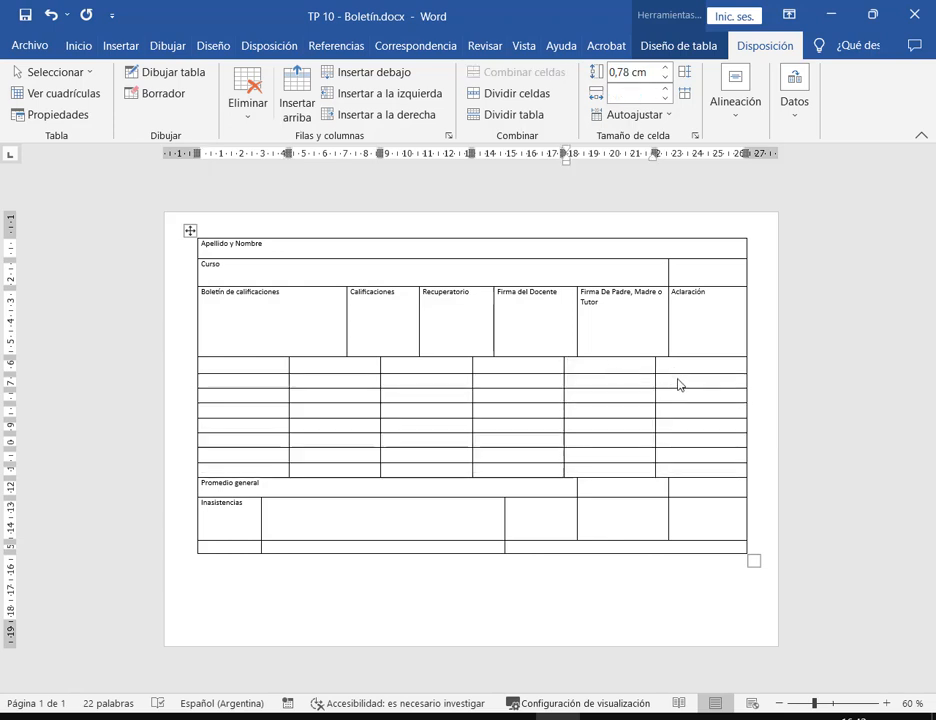
Set the height of the lower seven empty rows between the header row and Promedio general to 0,78 cm.
left_click_drag(648, 376, 281, 468)
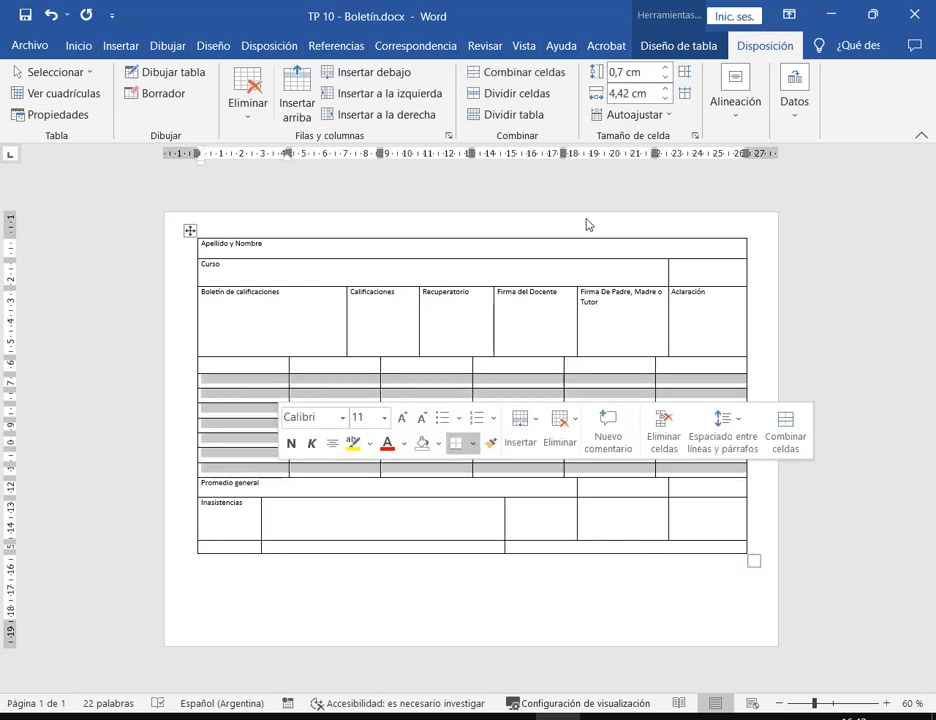
left_click(625, 74)
left_click(625, 76)
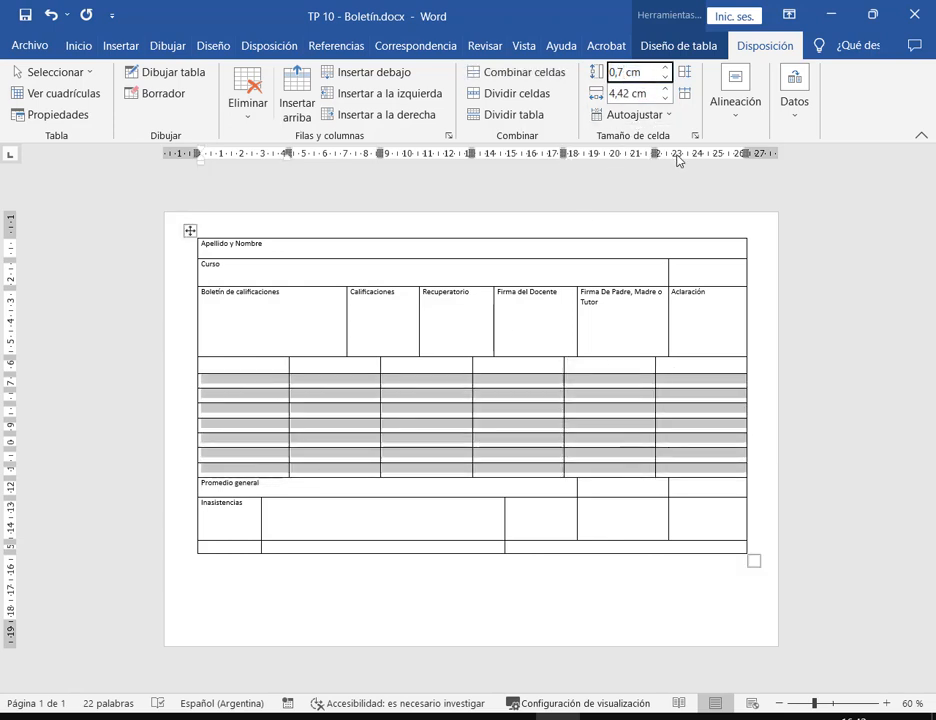
type("8")
key("Return")
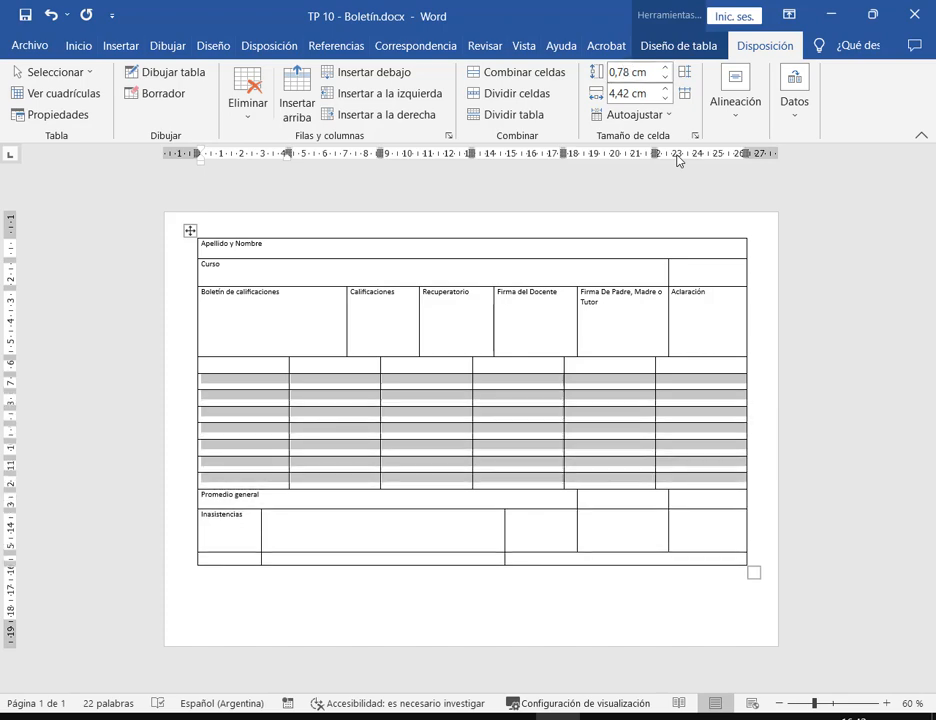
left_click(595, 476)
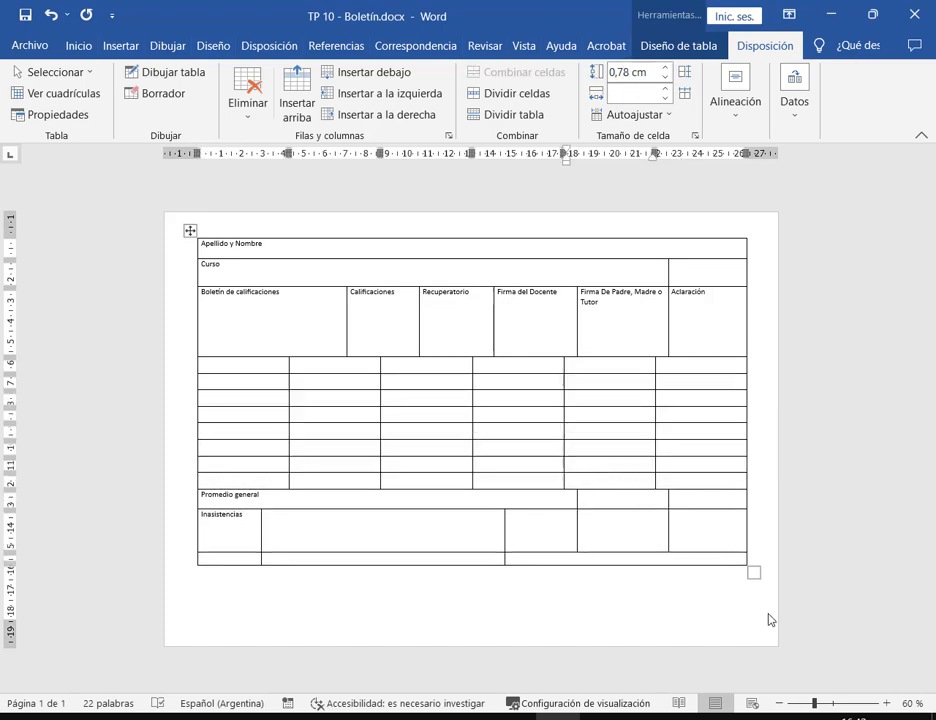
Align the vertical borders of the eight empty rows with the header columns above, and save the document.
left_click(887, 704)
left_click(887, 704)
left_click(887, 704)
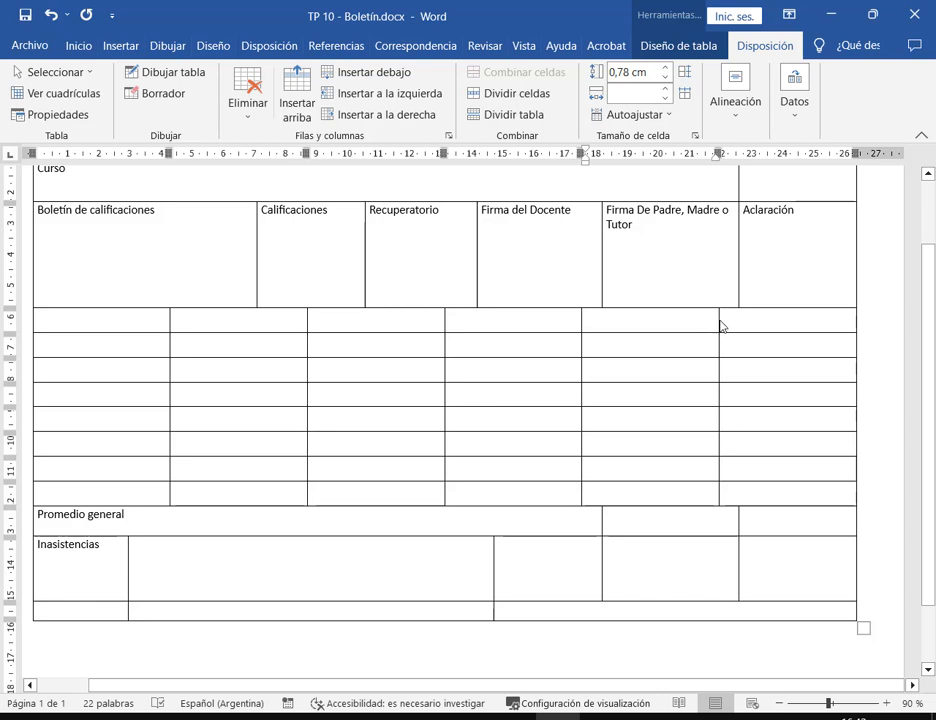
left_click_drag(720, 327, 739, 328)
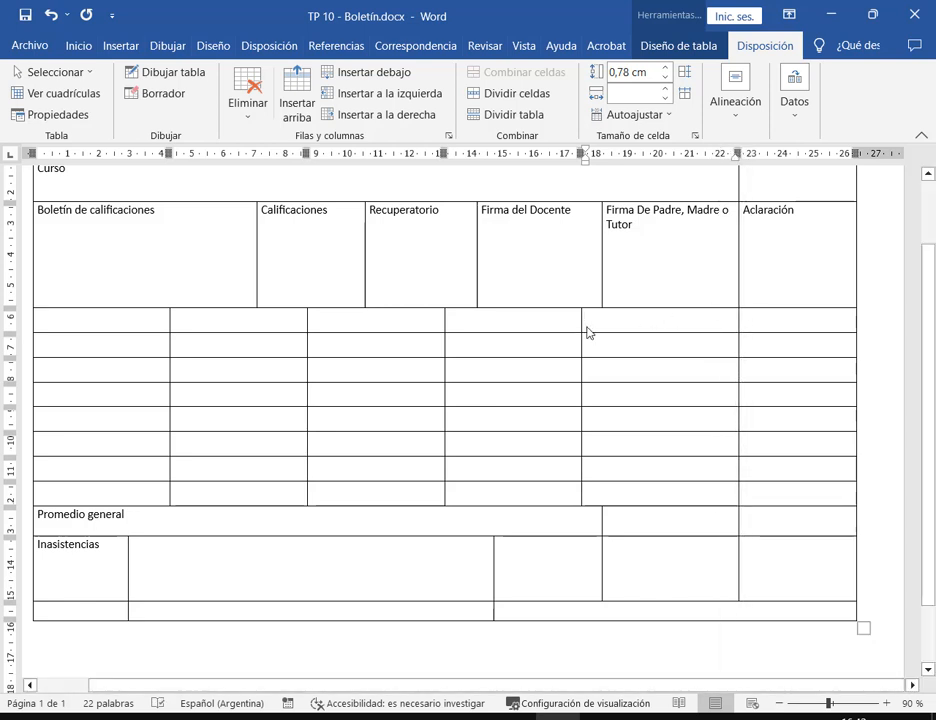
left_click_drag(587, 330, 604, 334)
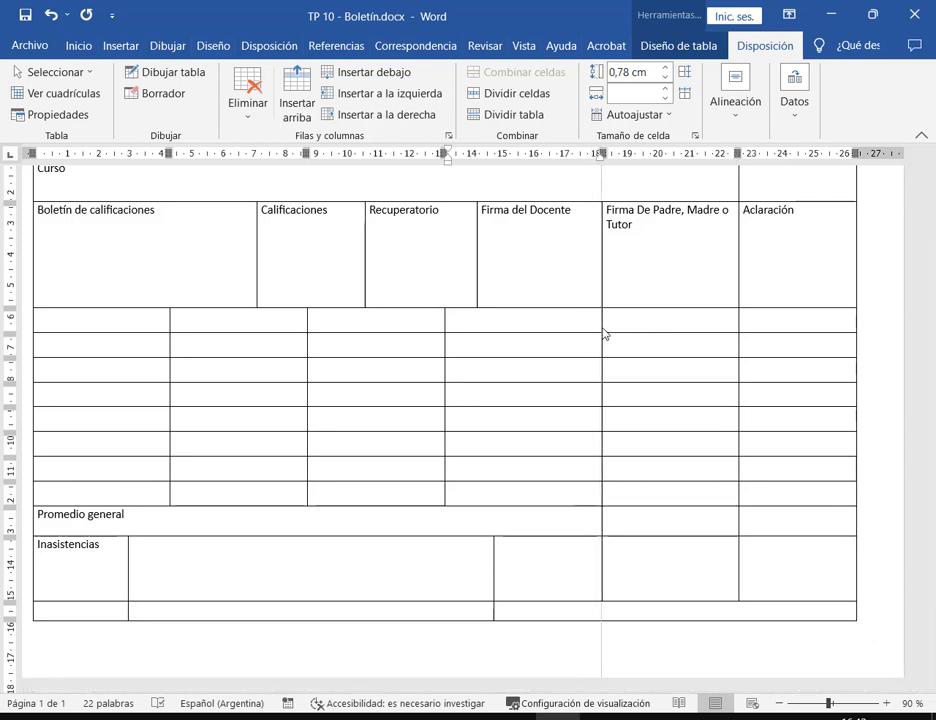
left_click_drag(445, 323, 481, 298)
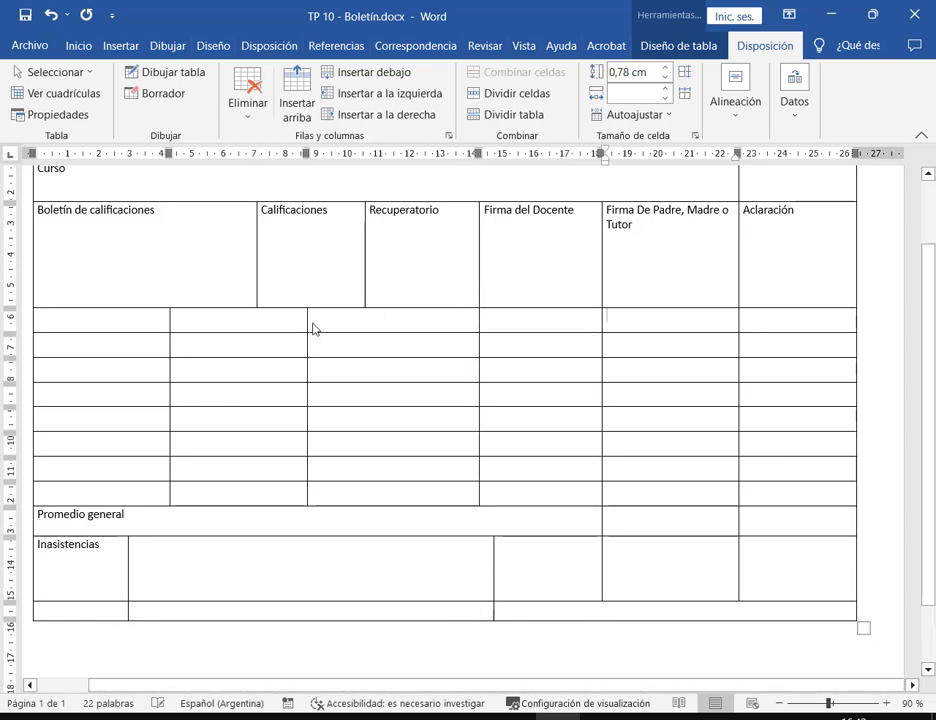
left_click_drag(308, 328, 372, 328)
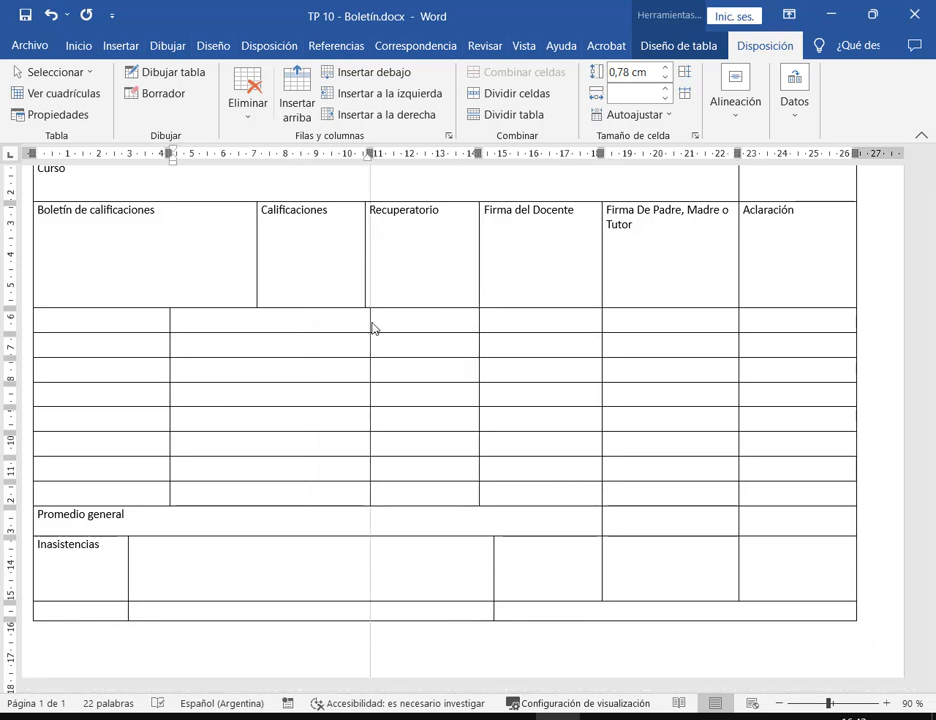
left_click_drag(170, 331, 262, 304)
left_click_drag(366, 284, 370, 289)
left_click(28, 18)
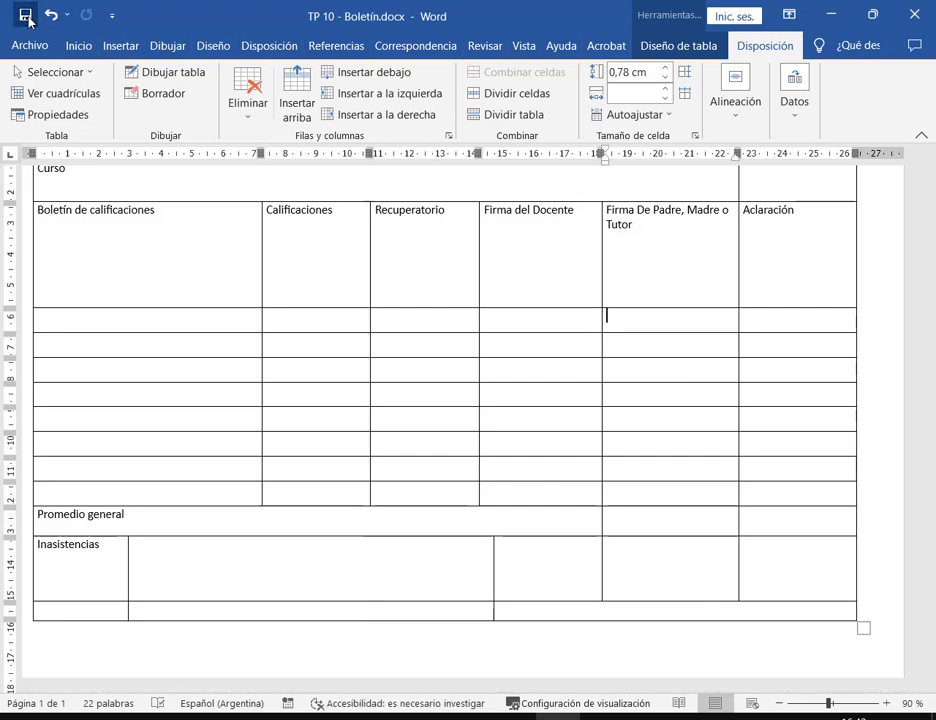
Shrink the document window so the meeting chat shows beside it, and reduce the zoom to 50 %.
left_click(886, 15)
left_click_drag(564, 58, 564, 40)
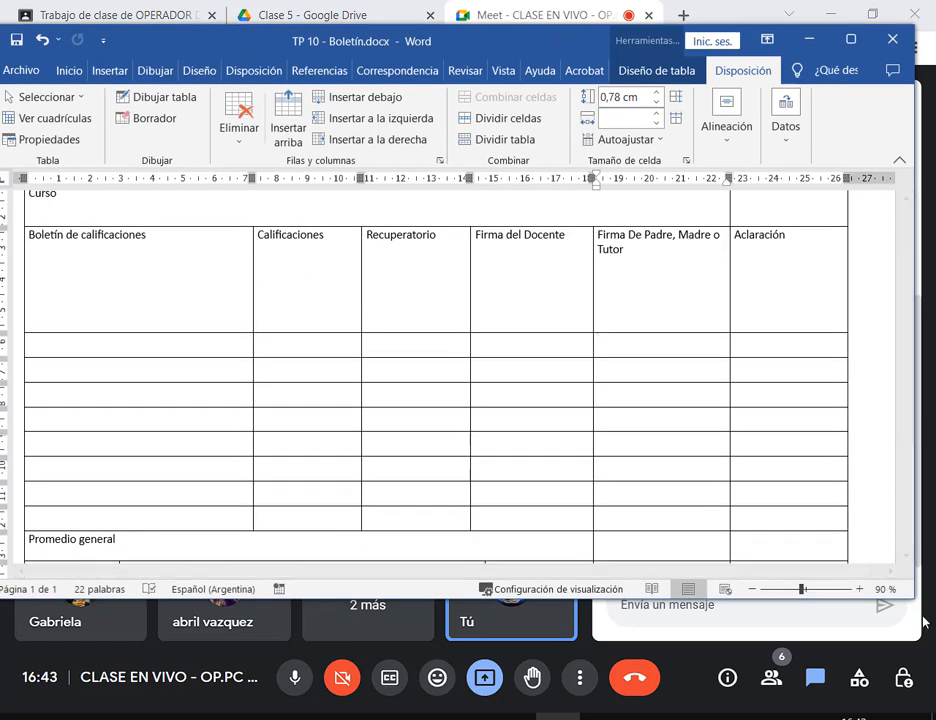
left_click_drag(915, 601, 524, 545)
left_click(429, 534)
left_click(429, 534)
left_click(429, 534)
left_click(429, 534)
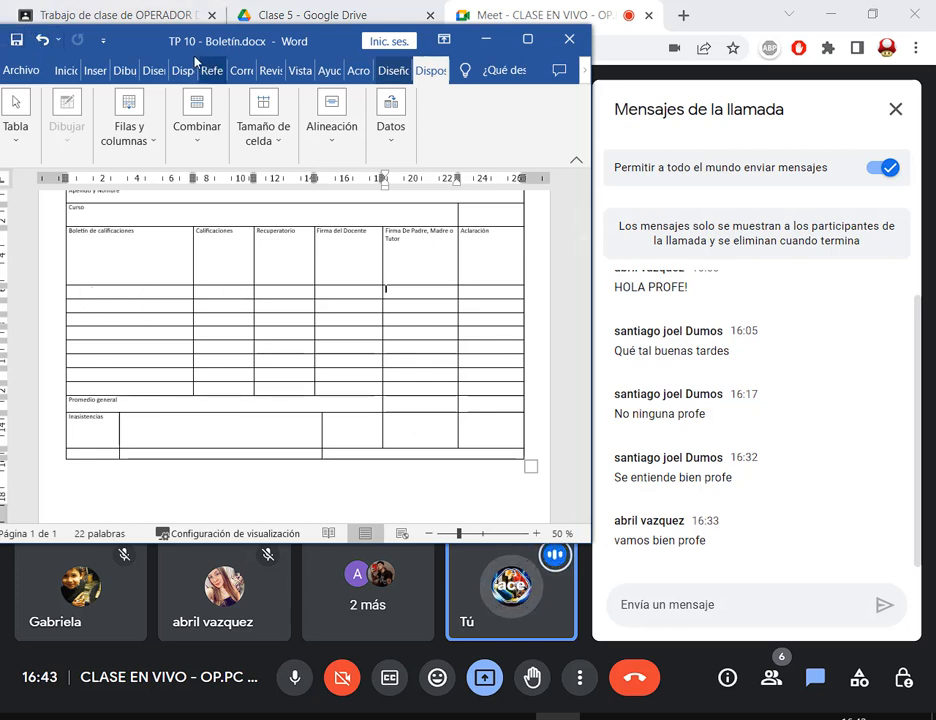
Draw two vertical dividers in the first column of the eight empty rows, one mid-column and one close to the table's outer edge.
left_click(95, 71)
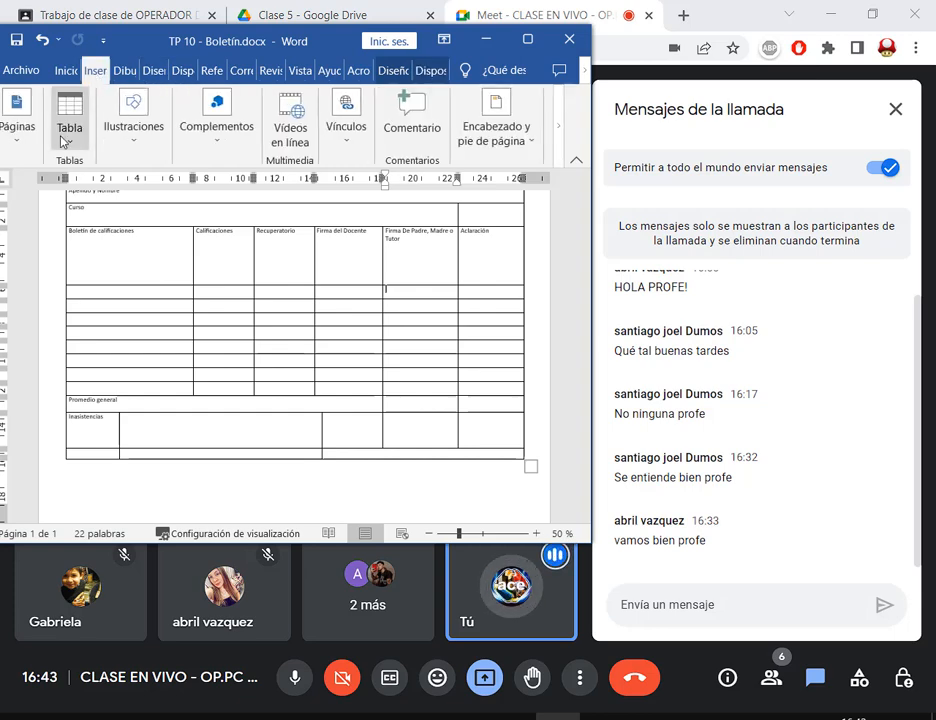
left_click(69, 112)
left_click(108, 344)
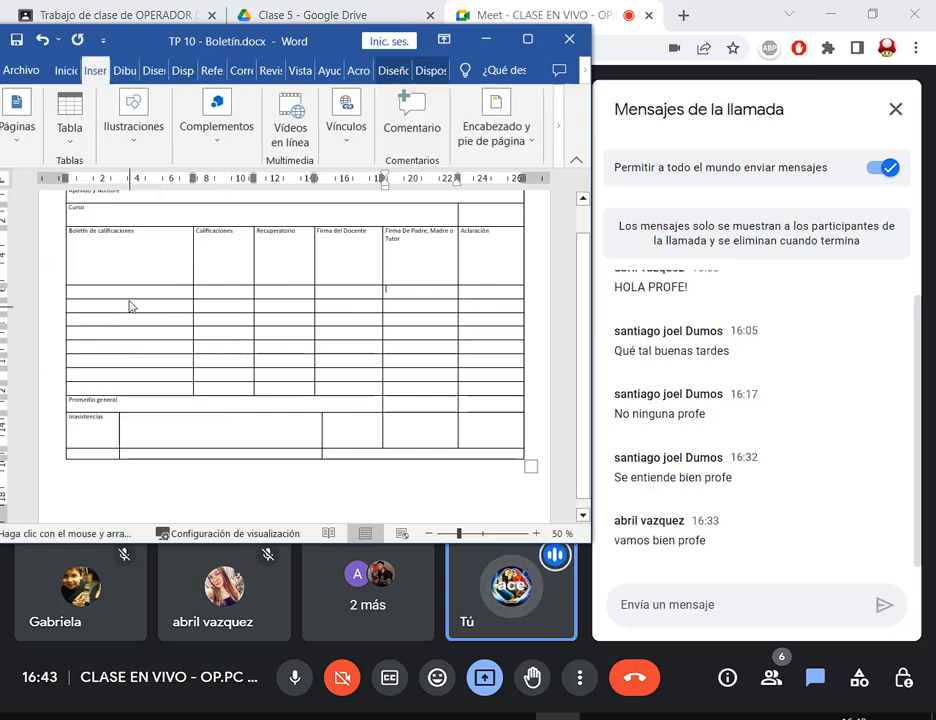
left_click(201, 717)
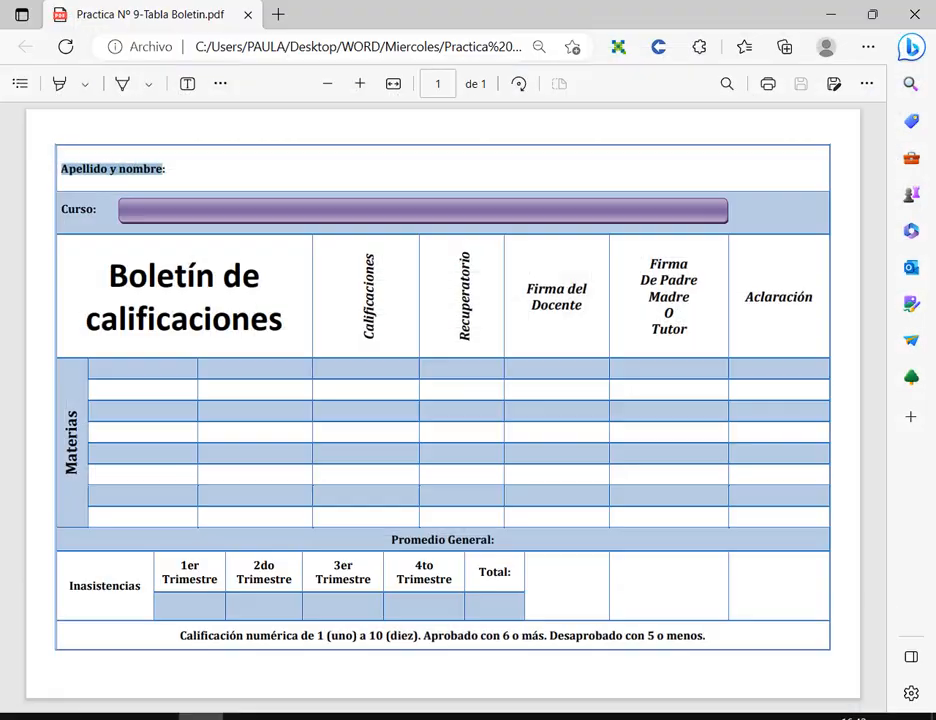
left_click(201, 717)
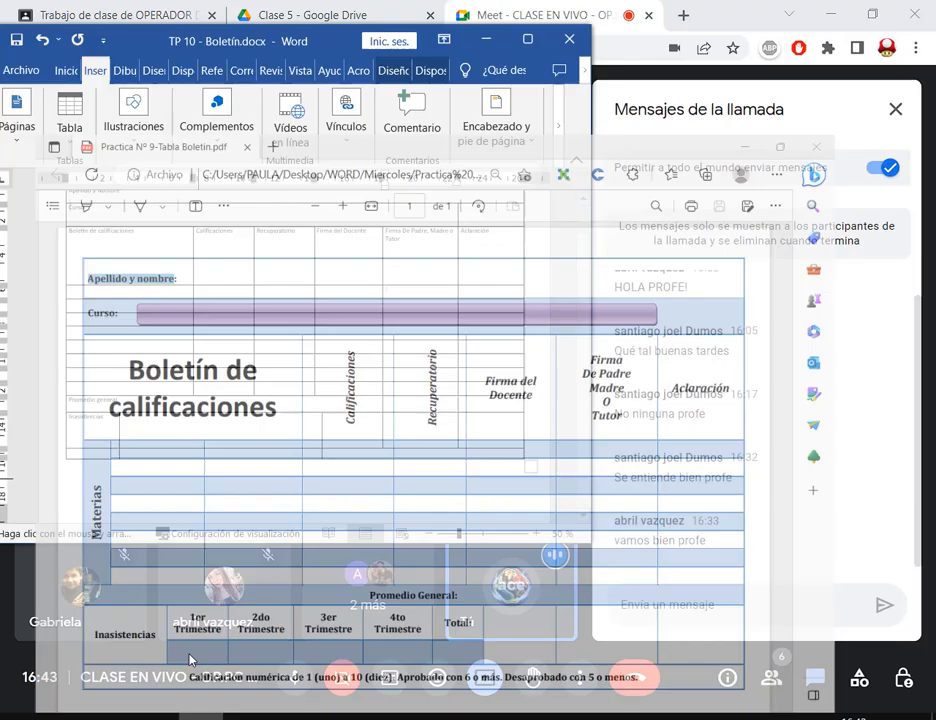
left_click_drag(125, 287, 130, 388)
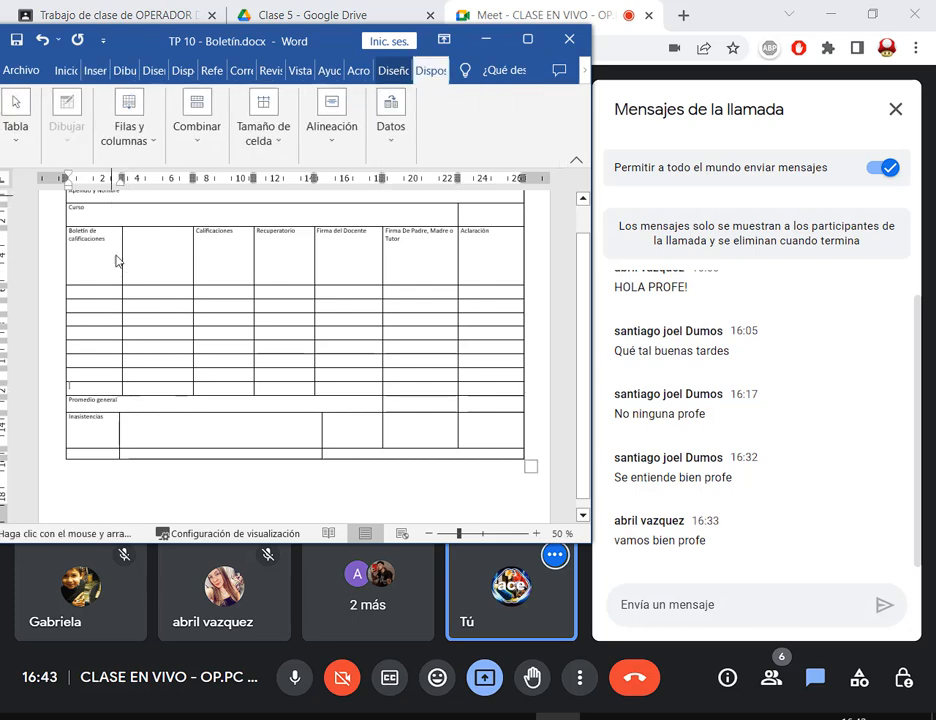
left_click_drag(77, 294, 77, 395)
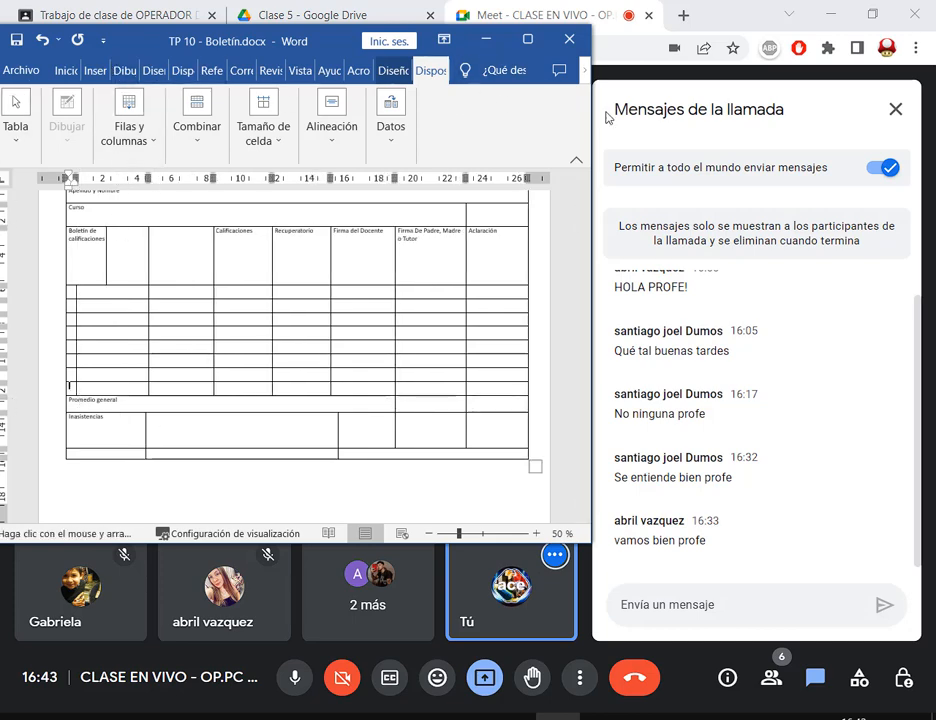
Widen the document window and erase the extra vertical border beside the text in the Boletín de calificaciones header cell.
left_click_drag(594, 131, 934, 131)
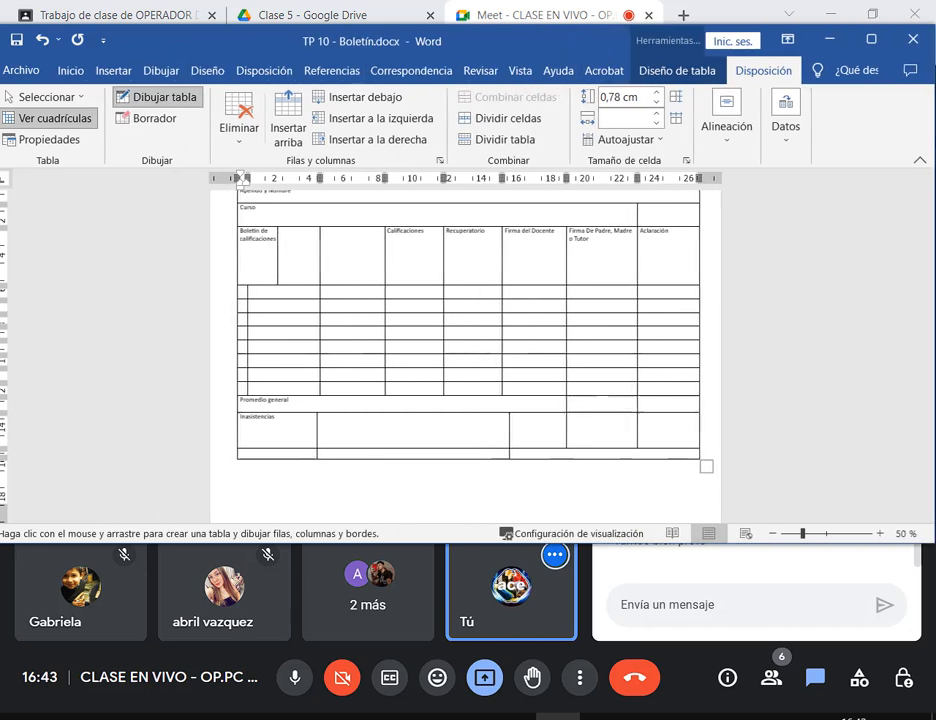
left_click(165, 119)
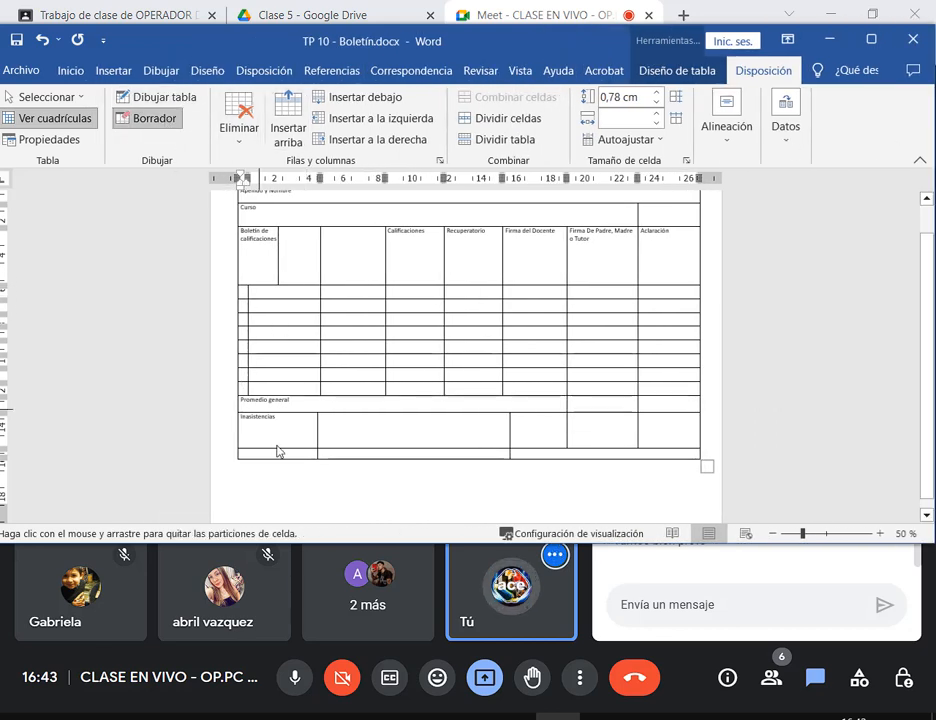
left_click(279, 262)
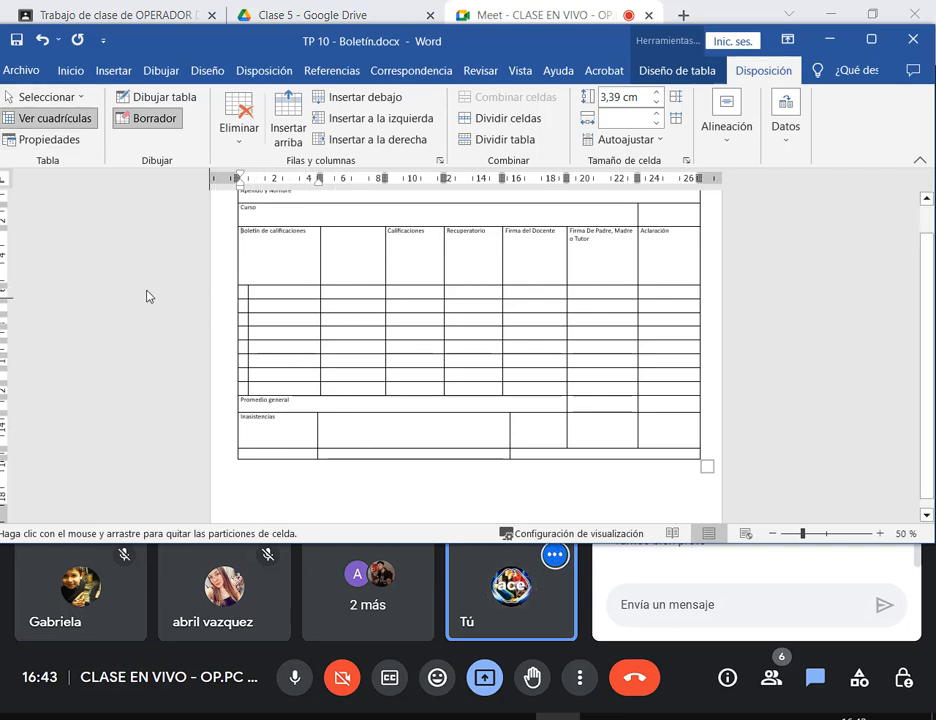
triple_click(102, 284)
Widen the narrow first column of the empty rows to about 1,11 cm, and slightly reduce the document window's height.
left_click(324, 322)
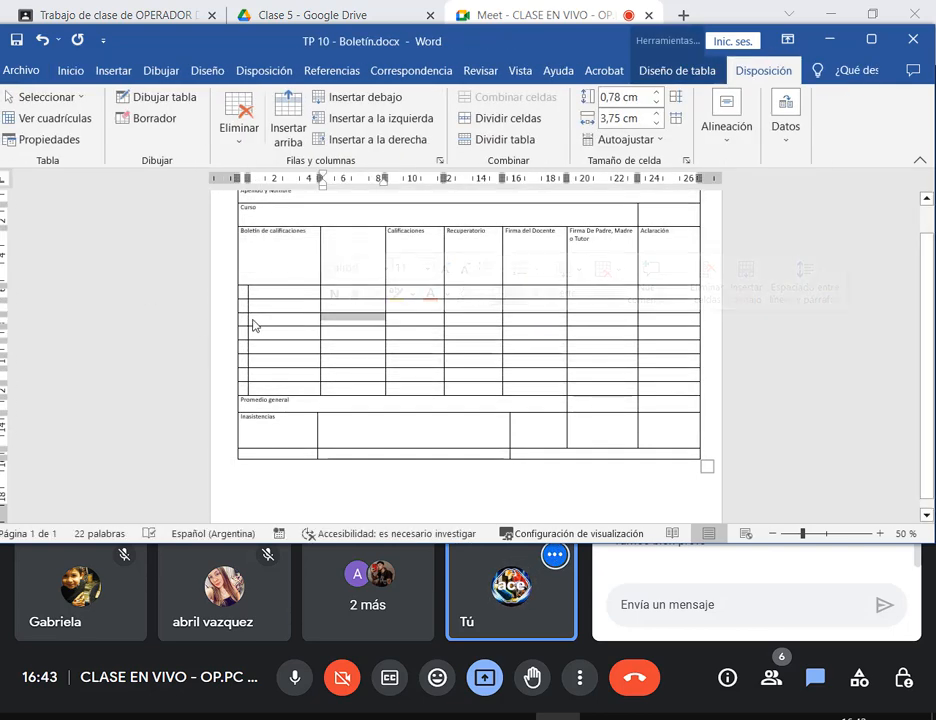
left_click_drag(248, 323, 258, 328)
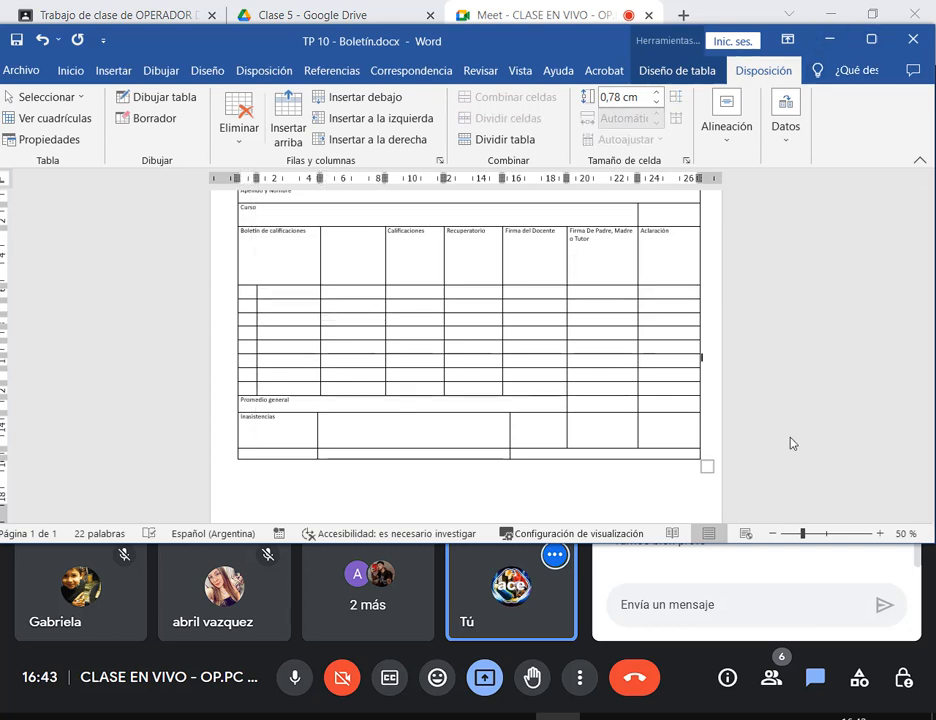
left_click_drag(802, 545, 810, 487)
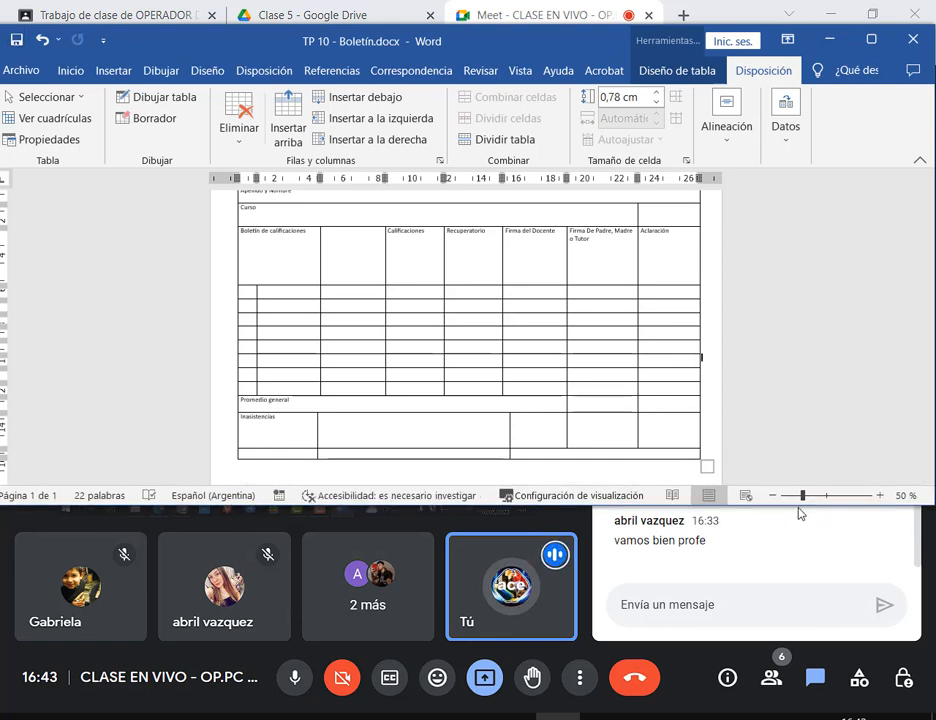
left_click_drag(800, 509, 810, 528)
scroll(560, 372, "up", 1)
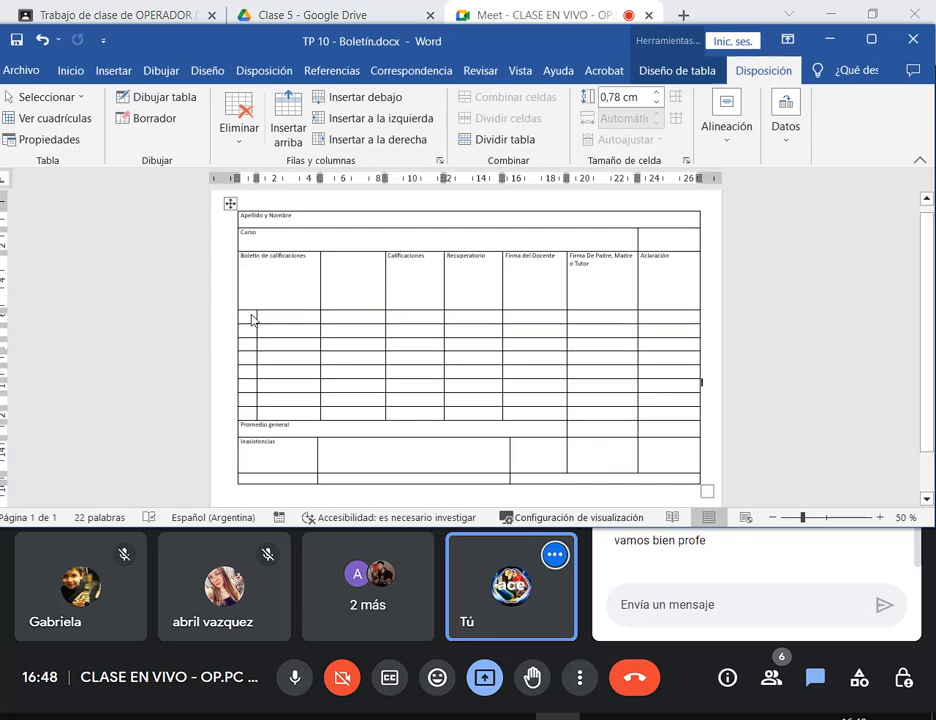
Check the reference PDF, try removing the inner borders of the narrow first column with the table eraser, and undo the erasure.
left_click(201, 717)
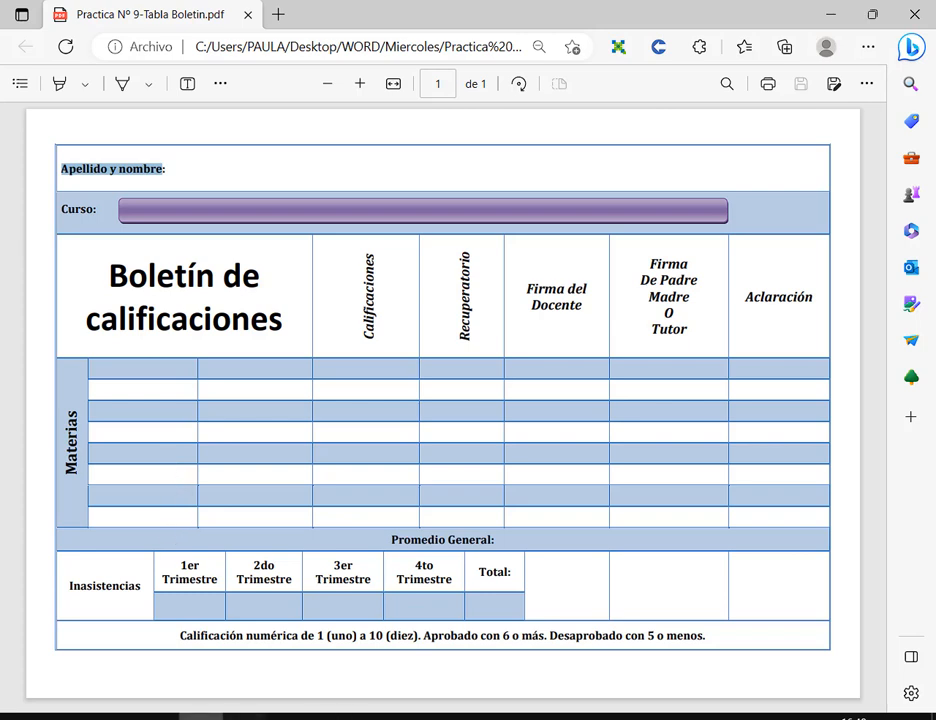
left_click(202, 717)
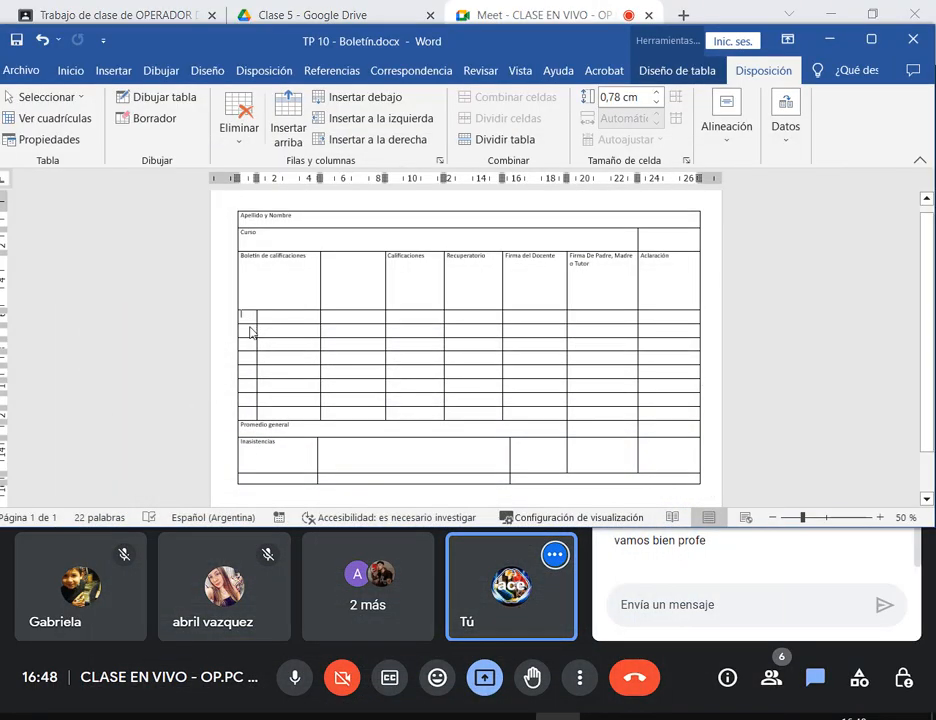
mouse_move(251, 328)
left_mouse_down()
mouse_move(251, 369)
mouse_move(253, 323)
mouse_move(251, 352)
left_mouse_up()
left_click_drag(251, 369, 251, 413)
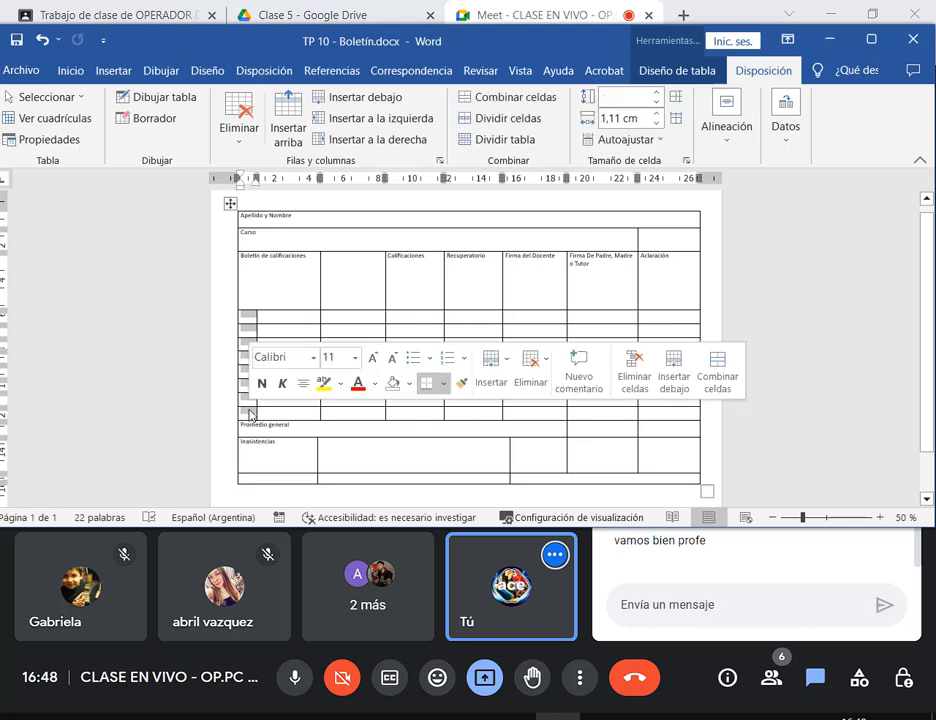
left_click(263, 318)
left_click(160, 119)
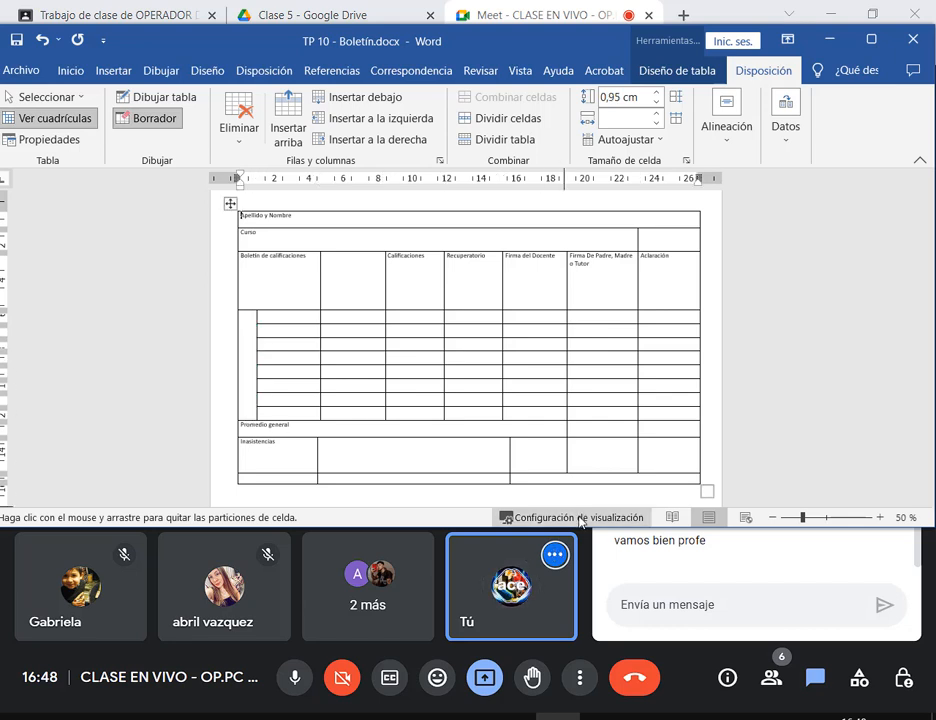
left_click(40, 42)
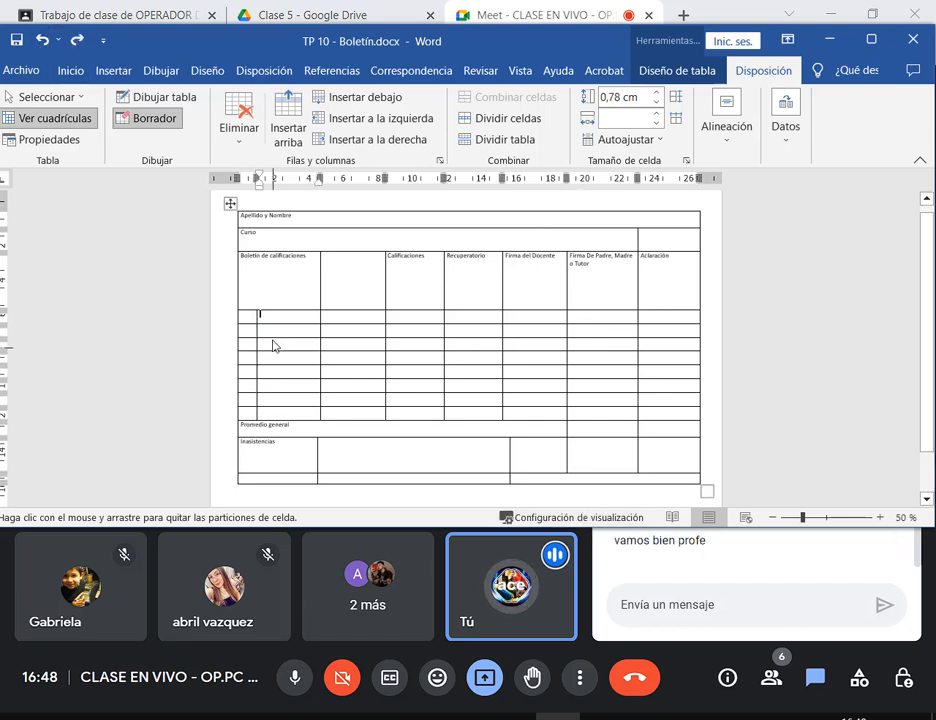
key("Escape")
left_click(191, 337)
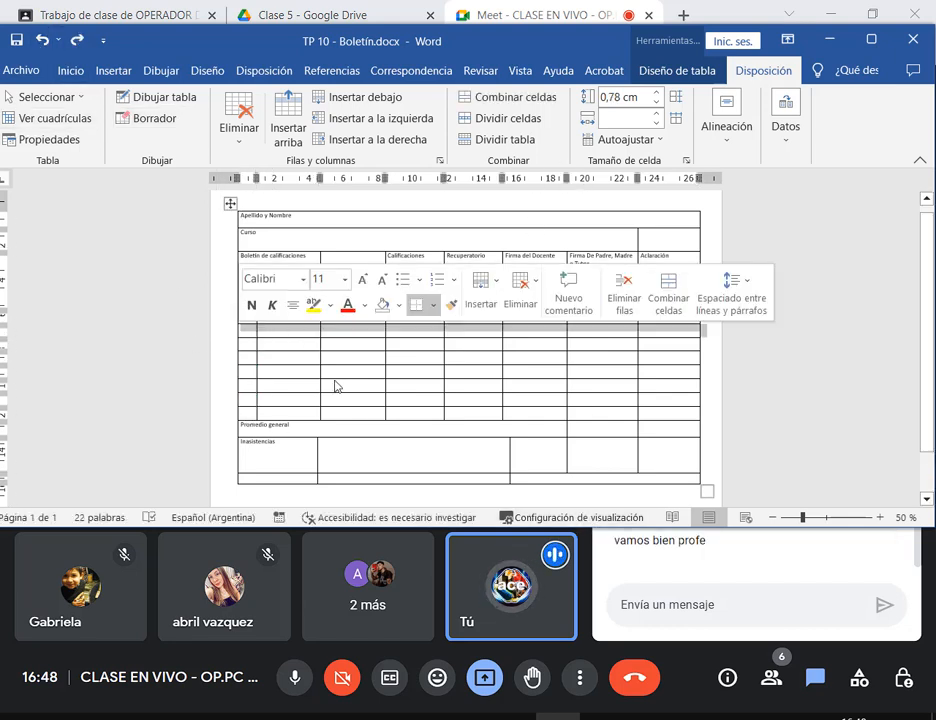
Merge the eight narrow cells beside the empty rows into one tall cell, and switch to the reference PDF.
left_click_drag(250, 320, 249, 411)
right_click(250, 320)
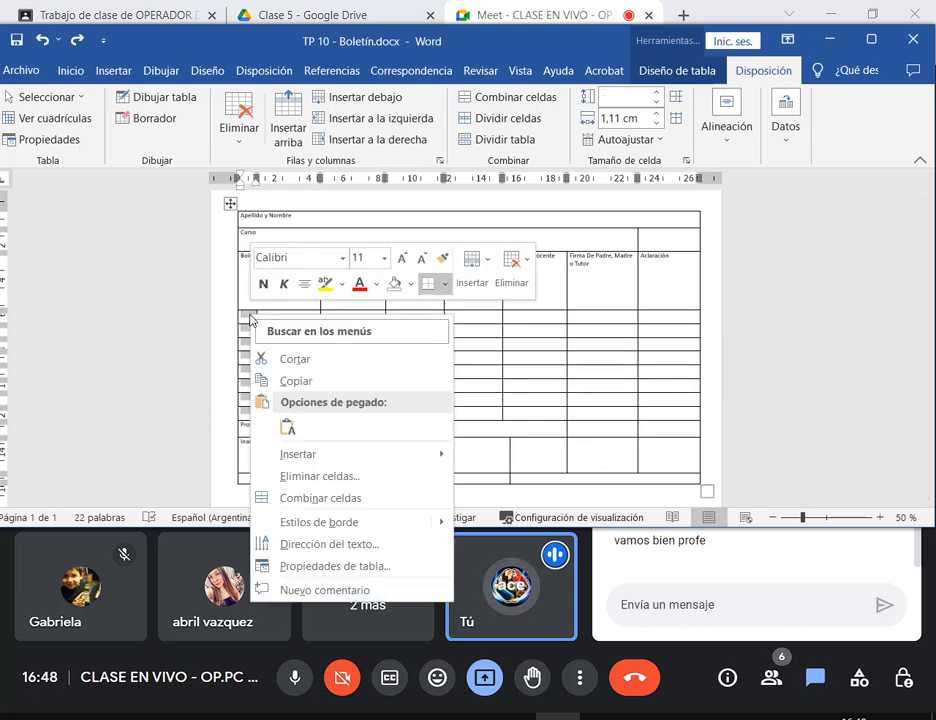
left_click(320, 498)
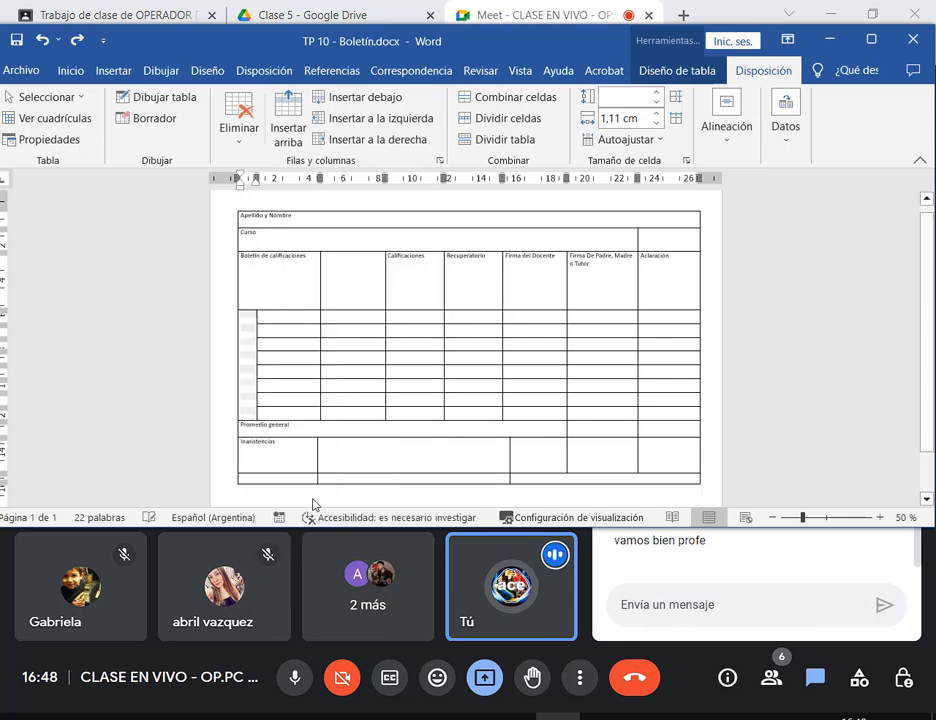
left_click(411, 330)
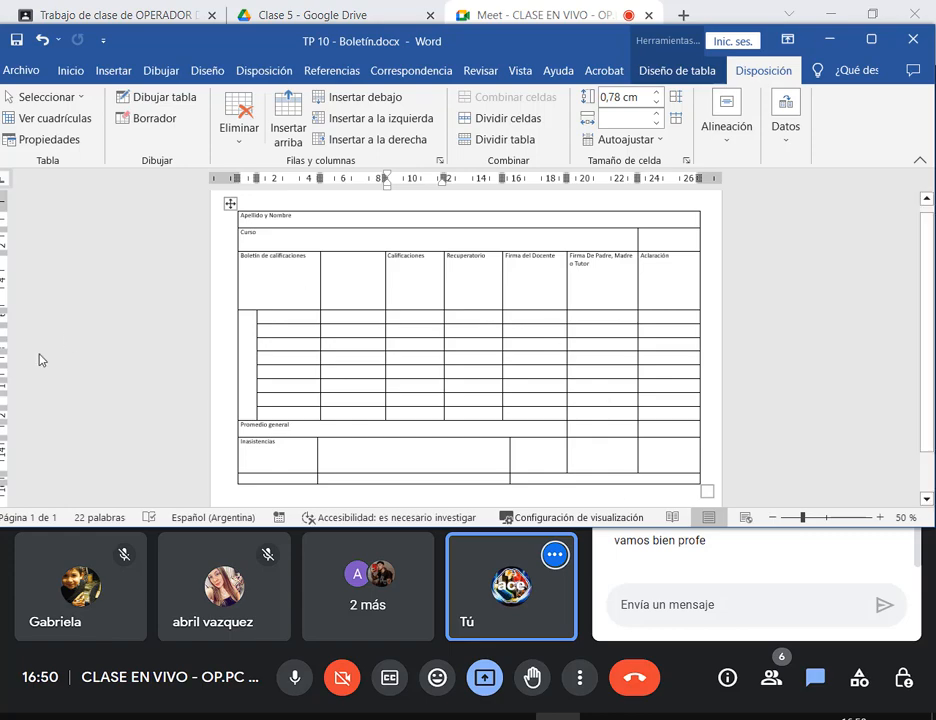
left_click(201, 718)
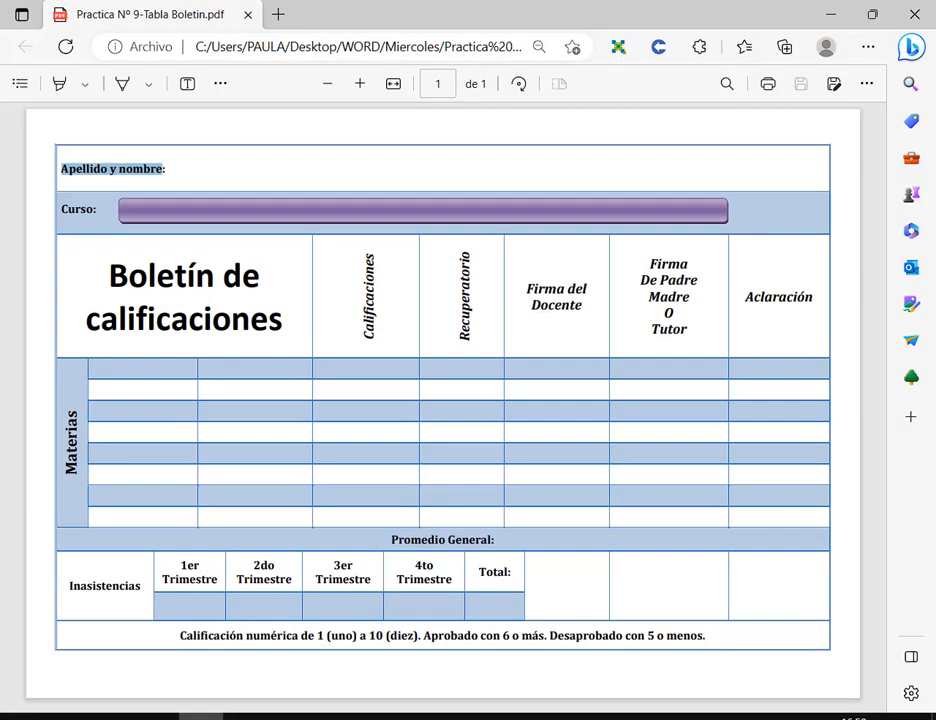
Back in the document, rotate the text direction of the tall narrow cell to read upwards and enter "Materias" in it.
left_click(203, 717)
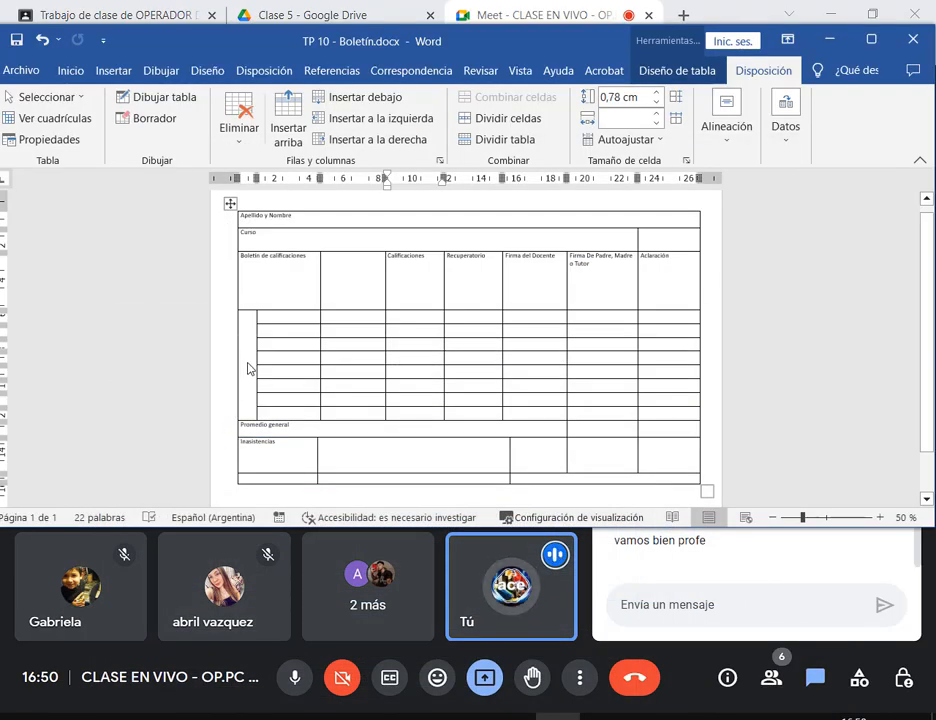
right_click(248, 381)
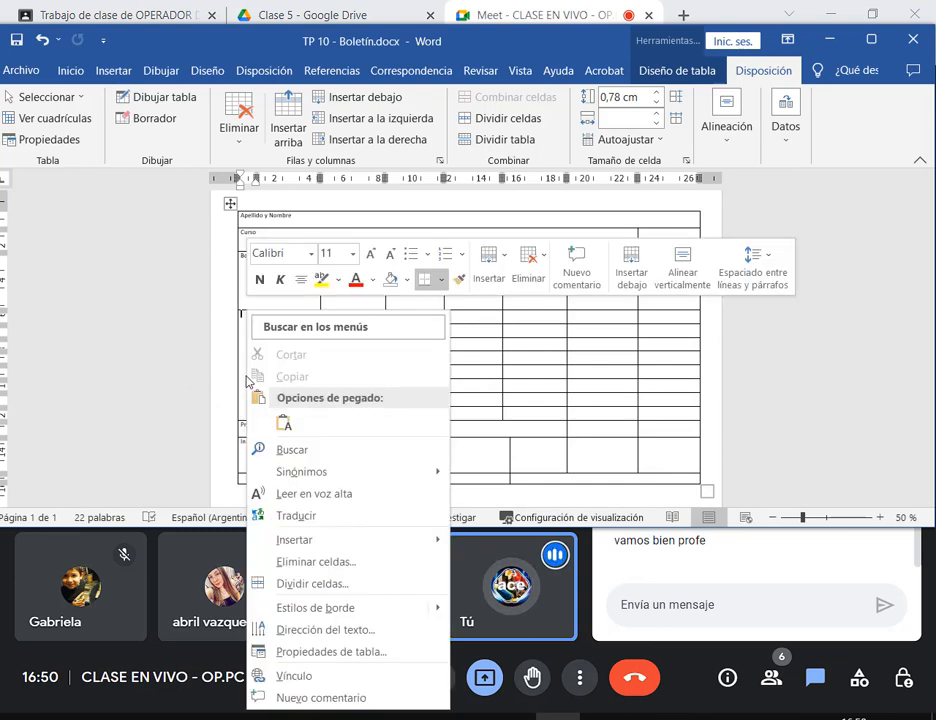
left_click(312, 630)
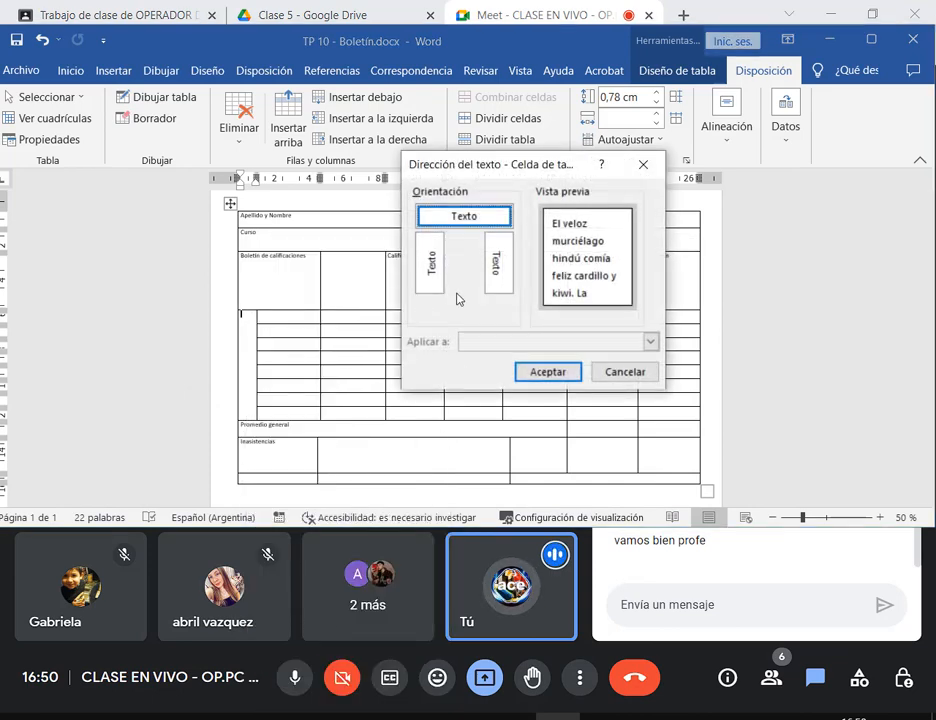
left_click(430, 262)
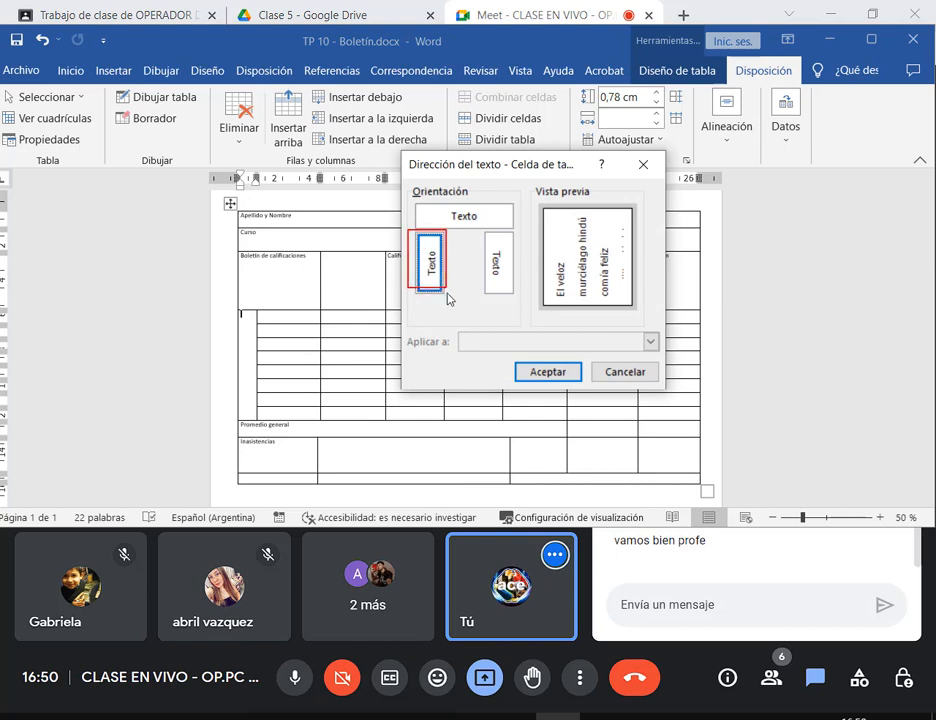
left_click(518, 371)
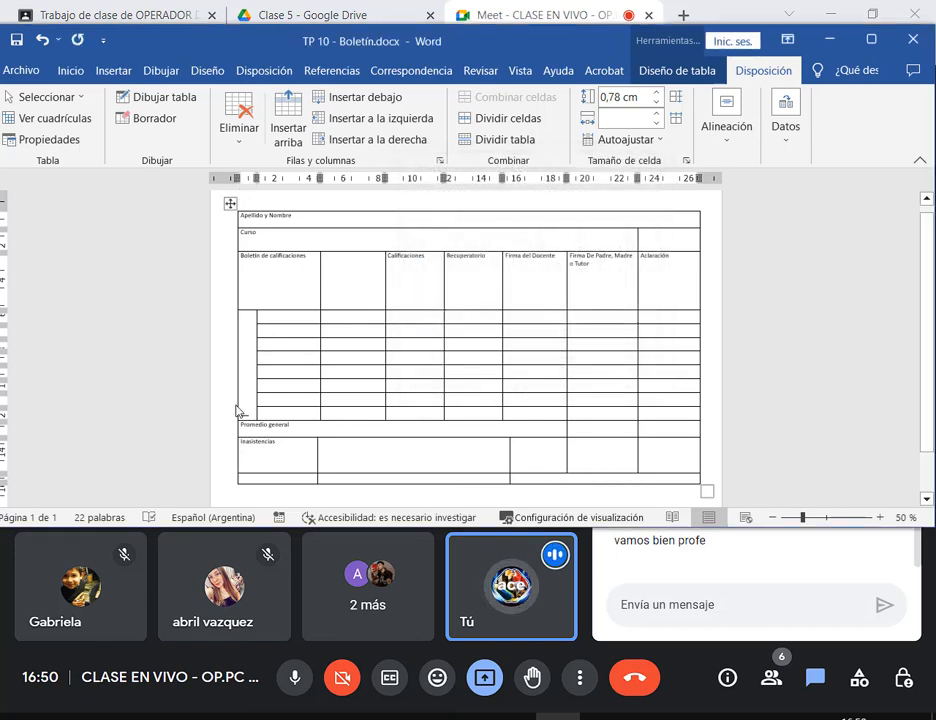
type("Materias")
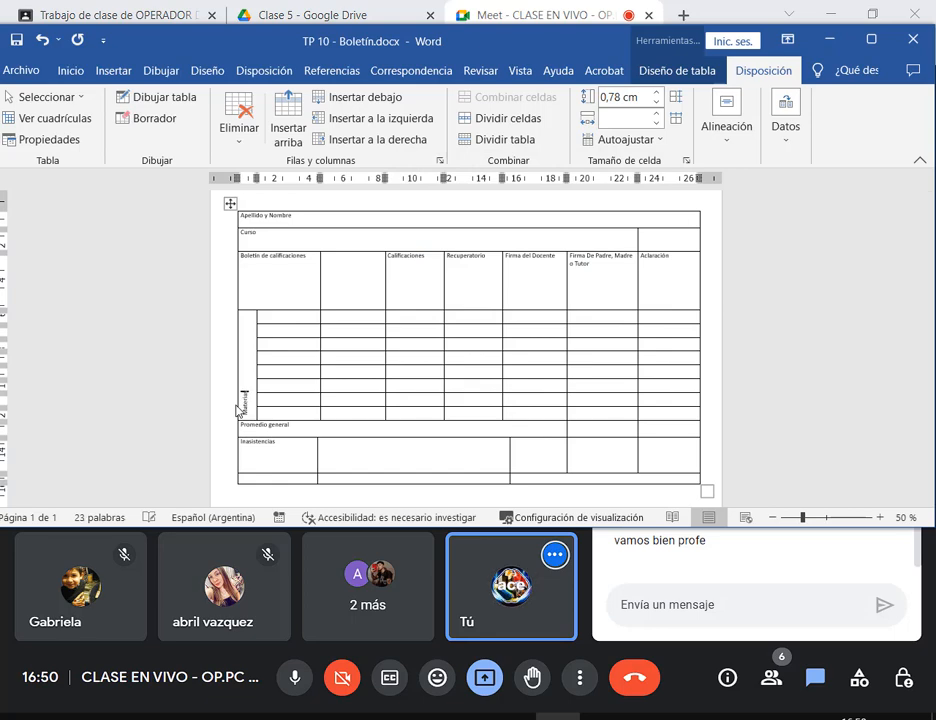
Check the bottom rows in the reference PDF and merge all cells of the table's last row into one.
left_click(485, 472)
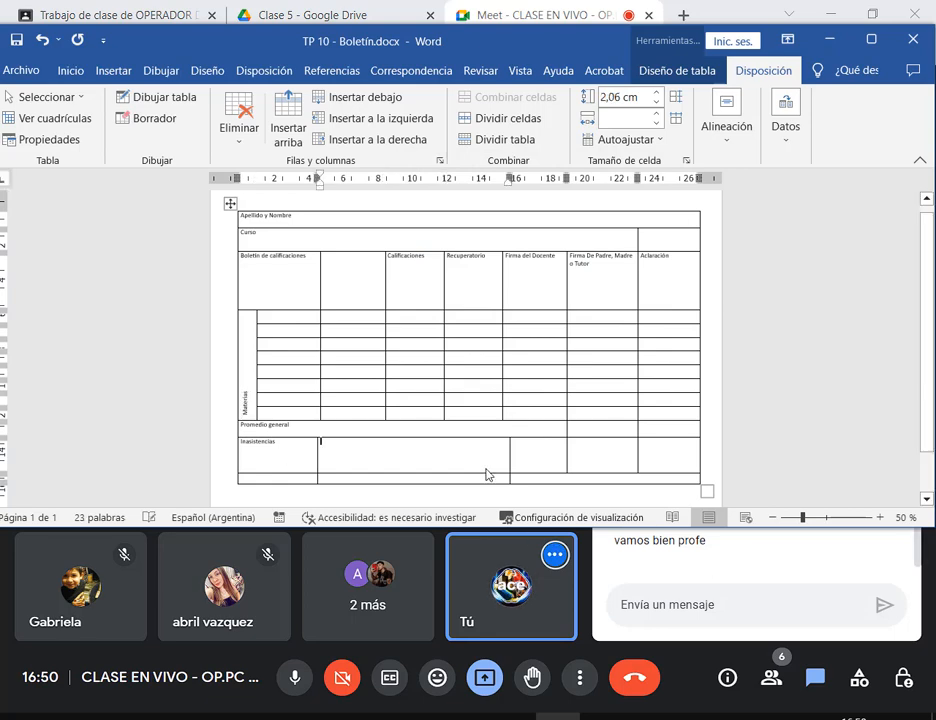
scroll(468, 470, "up", 5)
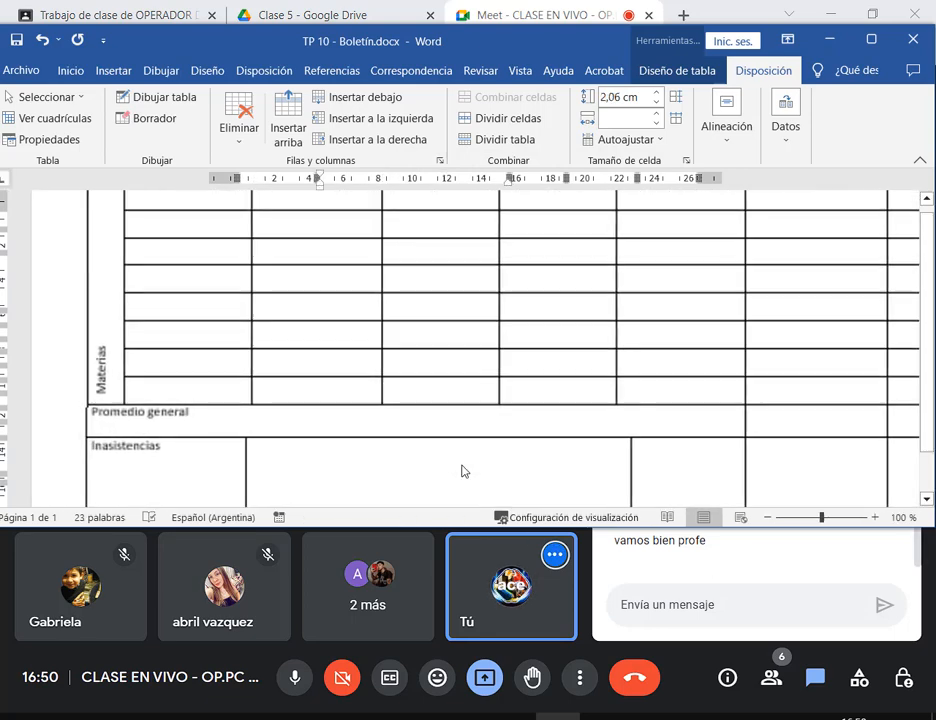
scroll(540, 438, "down", 2)
key("alt+Tab")
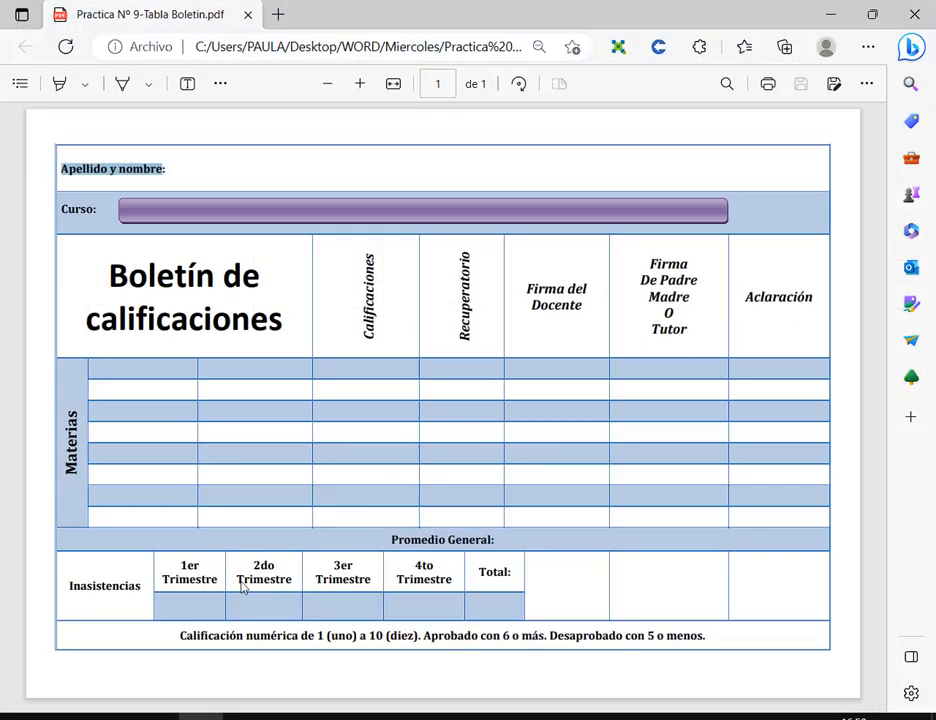
key("alt+Tab")
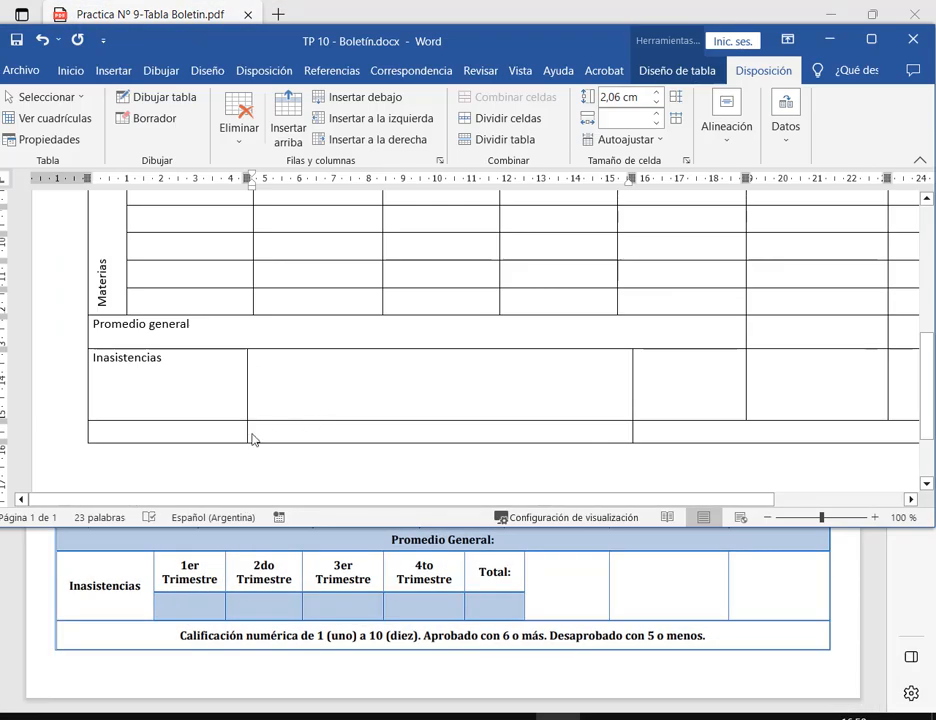
key("alt")
scroll(754, 434, "down", 1)
scroll(777, 424, "down", 2)
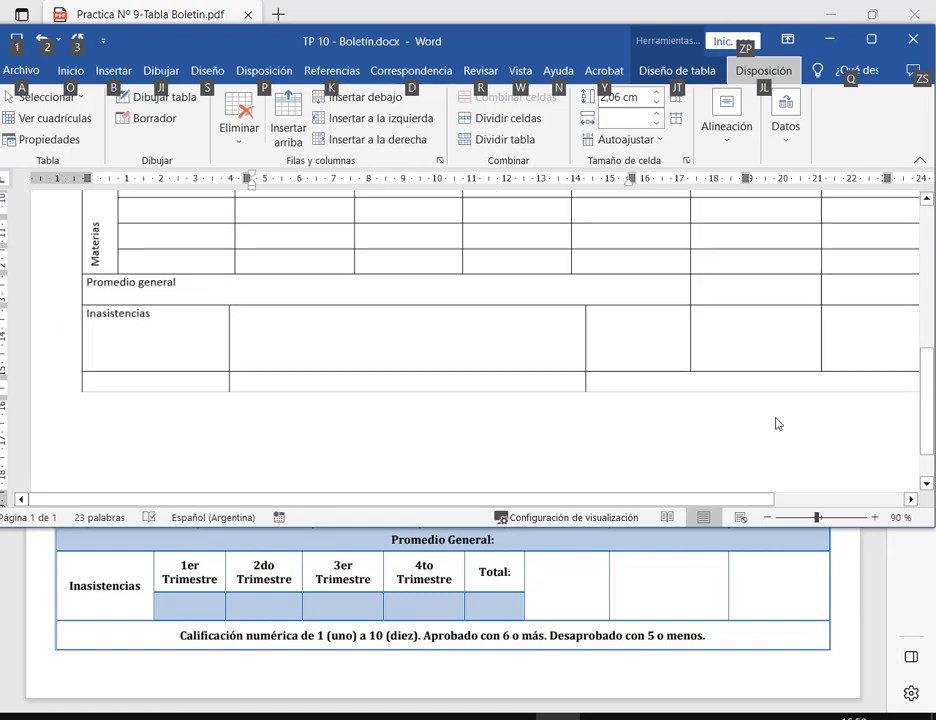
left_click_drag(556, 384, 222, 385)
right_click(222, 385)
left_click(292, 561)
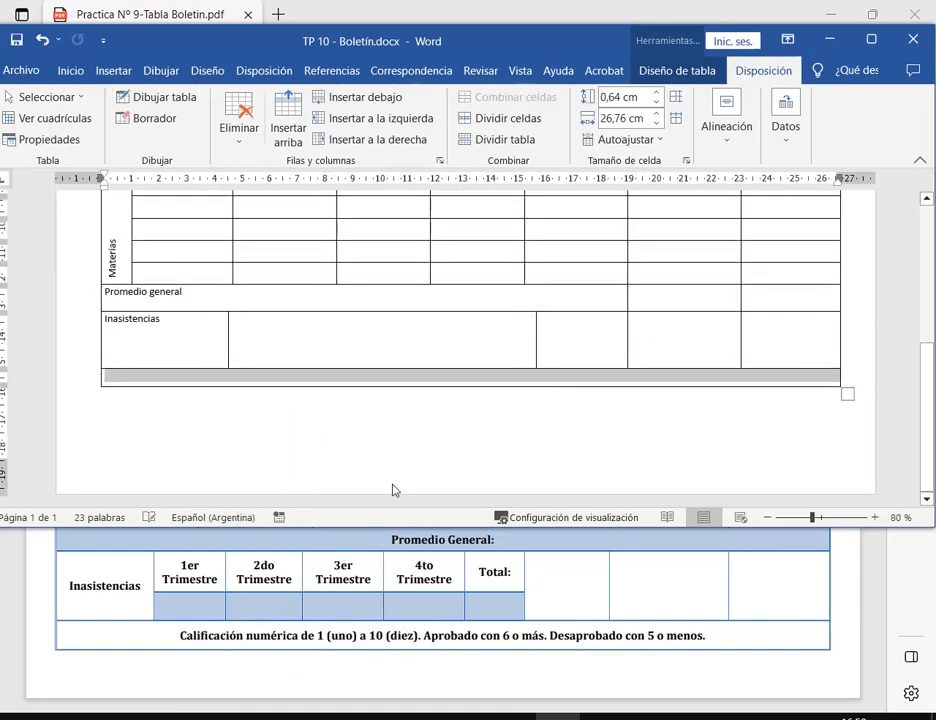
left_click(533, 437)
Enter "Calificación numérica de 1 (uno) a 10 (diez). Aprobado con 6 o más. Desaprobado con 5 o menos." in the merged last row.
key("alt+Tab")
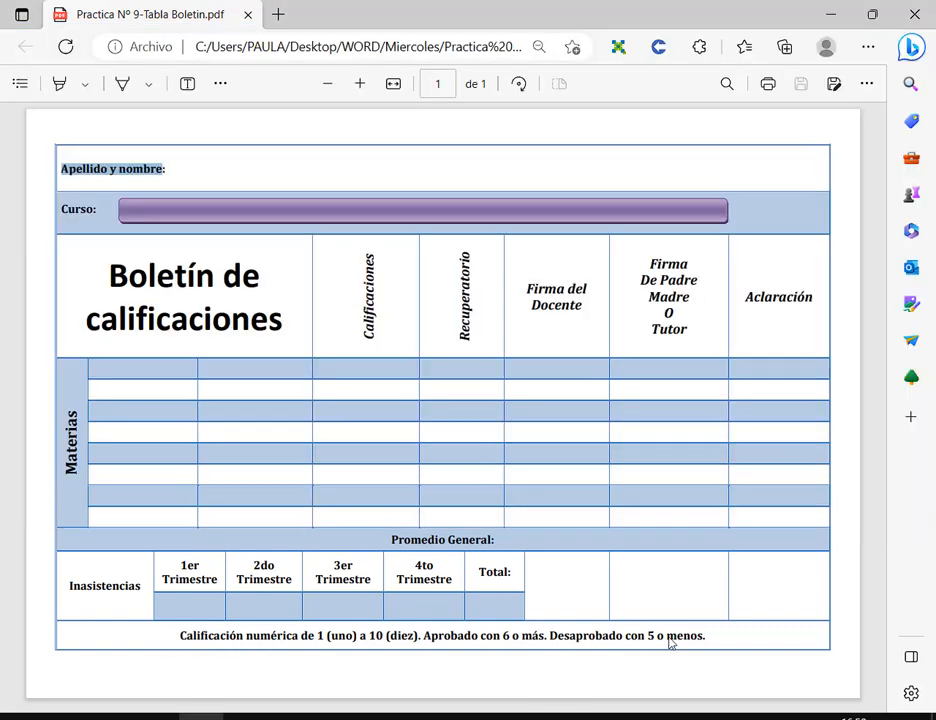
key("alt+Tab")
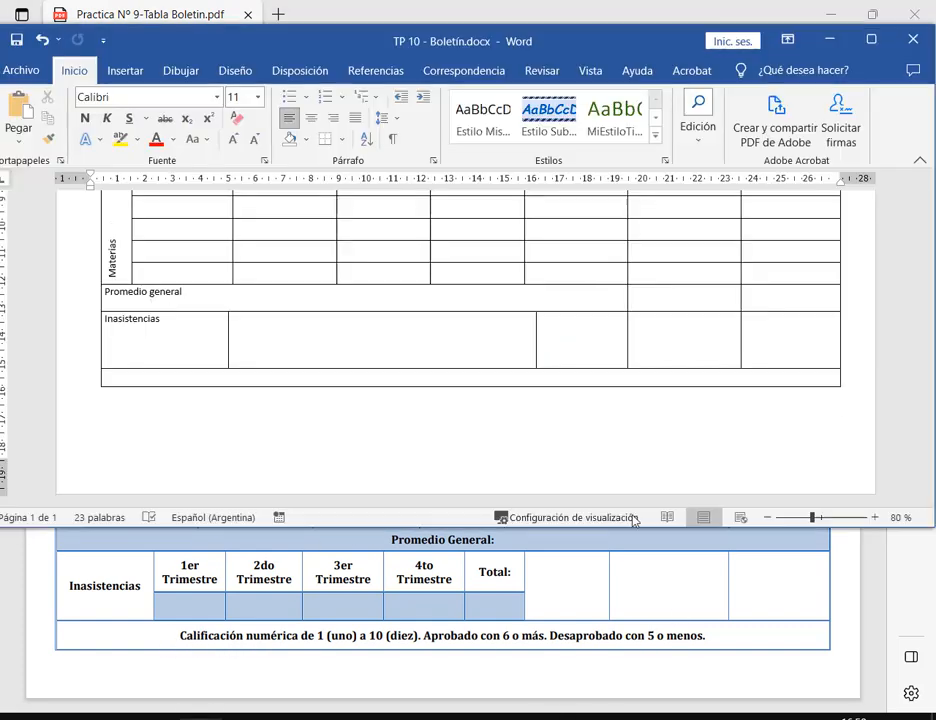
left_click(422, 380)
type("Cal")
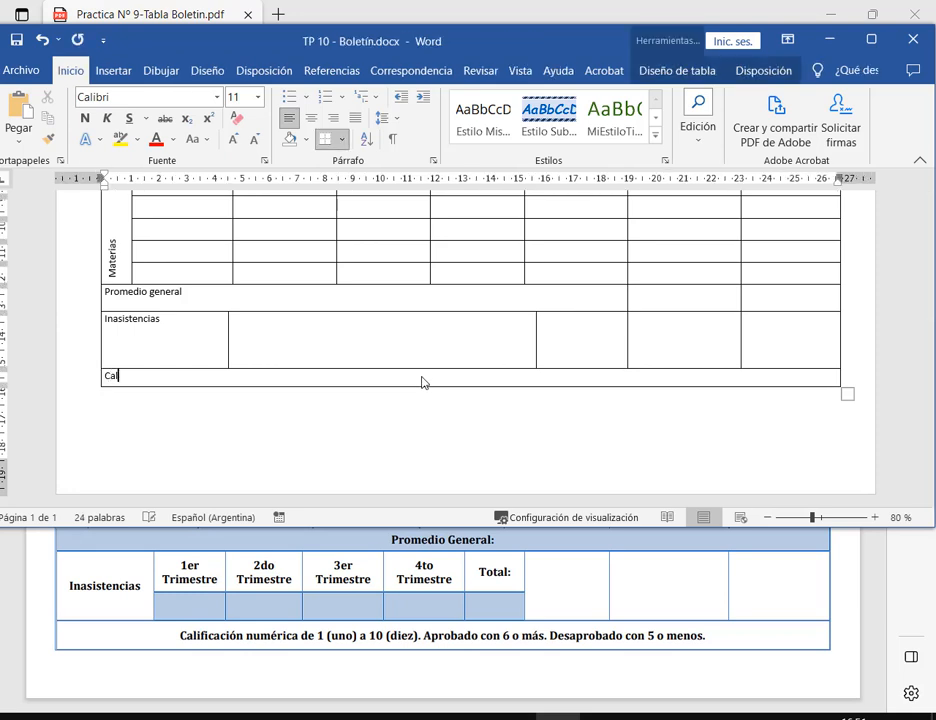
type("ificaci")
type("ón numñer")
key("BackSpace")
key("BackSpace")
key("BackSpace")
type("érica de 1 ")
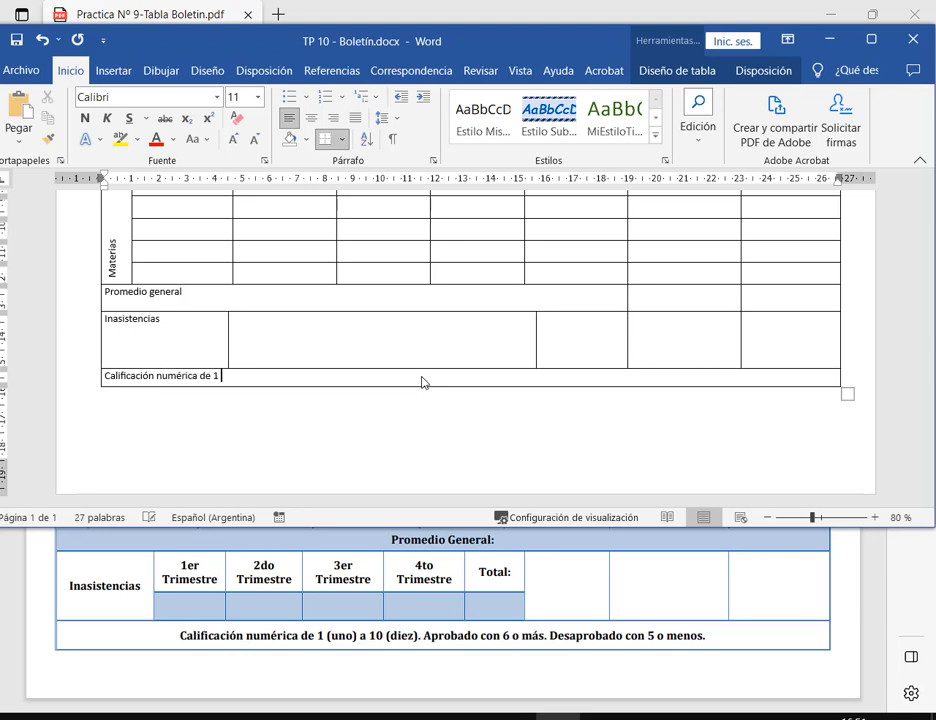
type("(uno) a 10 (diez). Aprobado con")
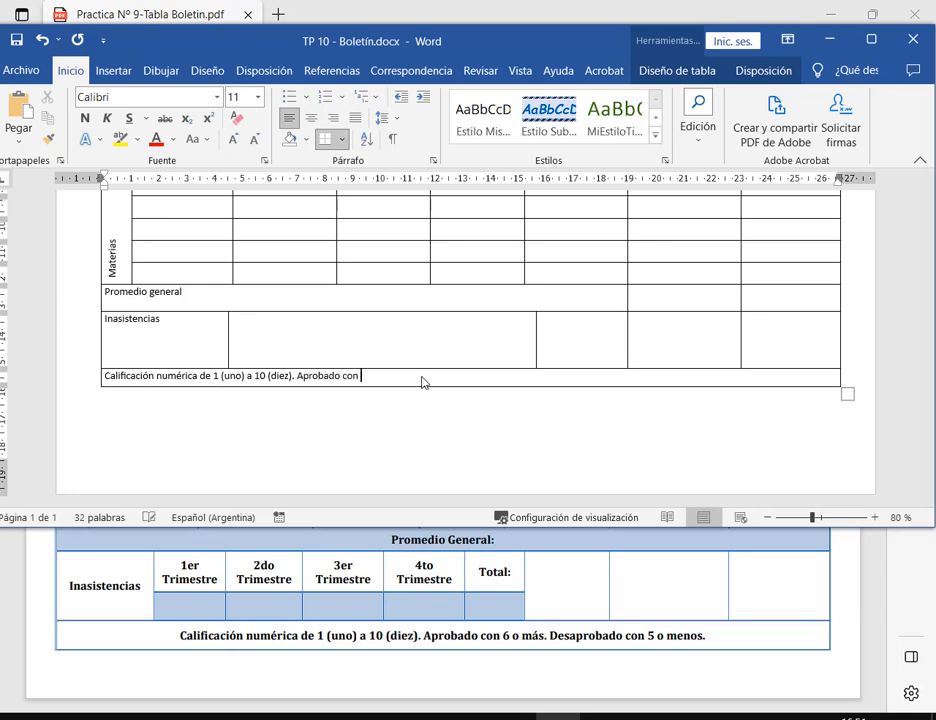
type(" 6 o más. Desaprobado con 5")
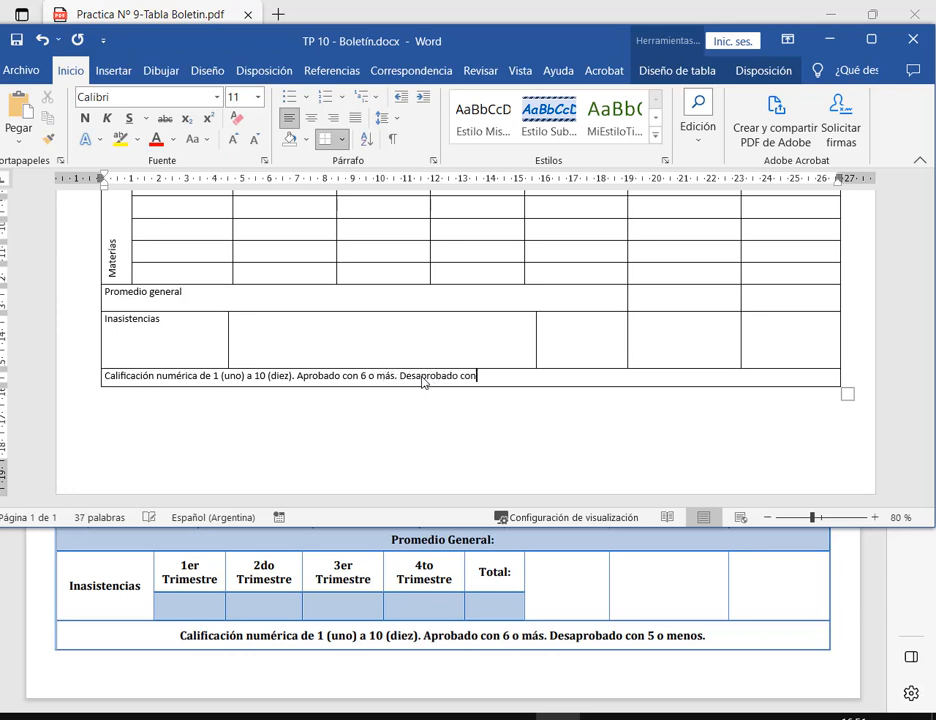
type(" o menos.")
Move the document window up slightly above the reference's bottom rows and place the cursor in the wide empty cell beside Inasistencias.
left_click_drag(501, 46, 505, 30)
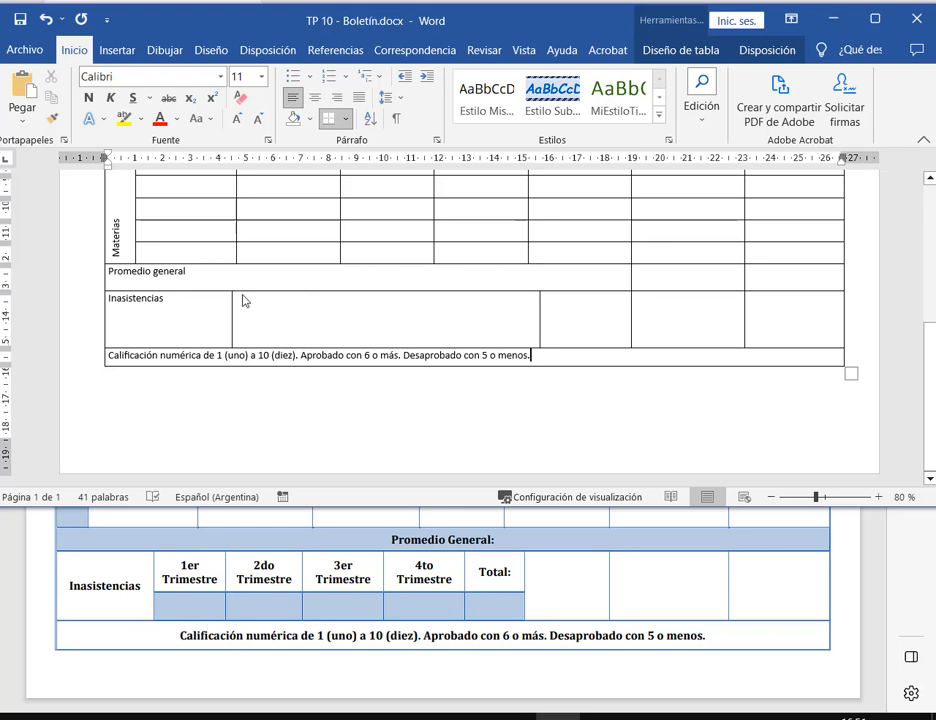
mouse_move(242, 295)
left_mouse_down()
mouse_move(529, 329)
mouse_move(531, 339)
left_mouse_up()
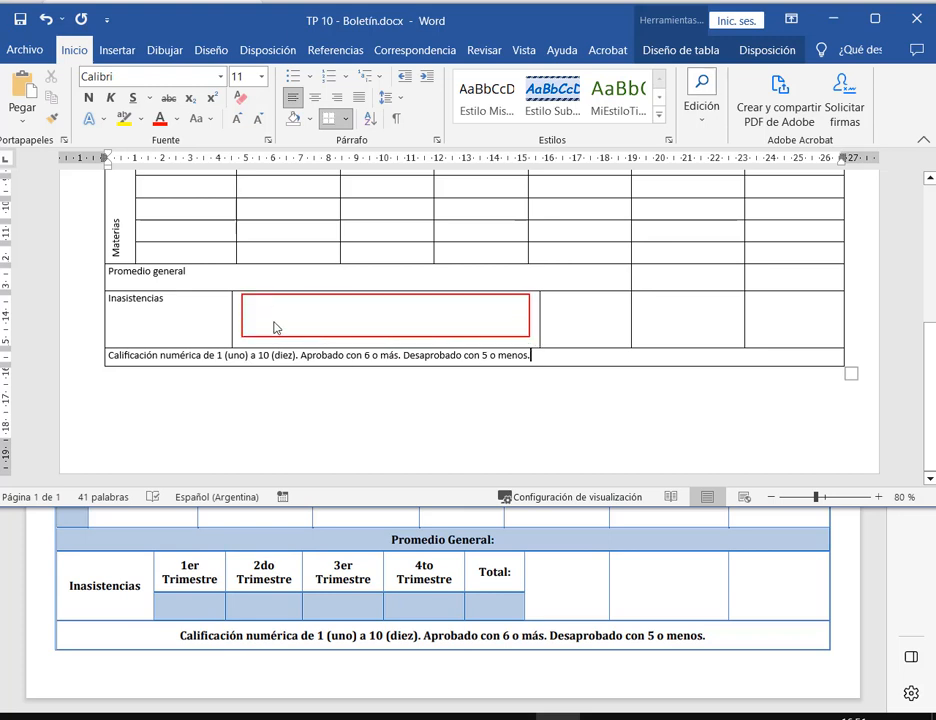
key("ctrl+z")
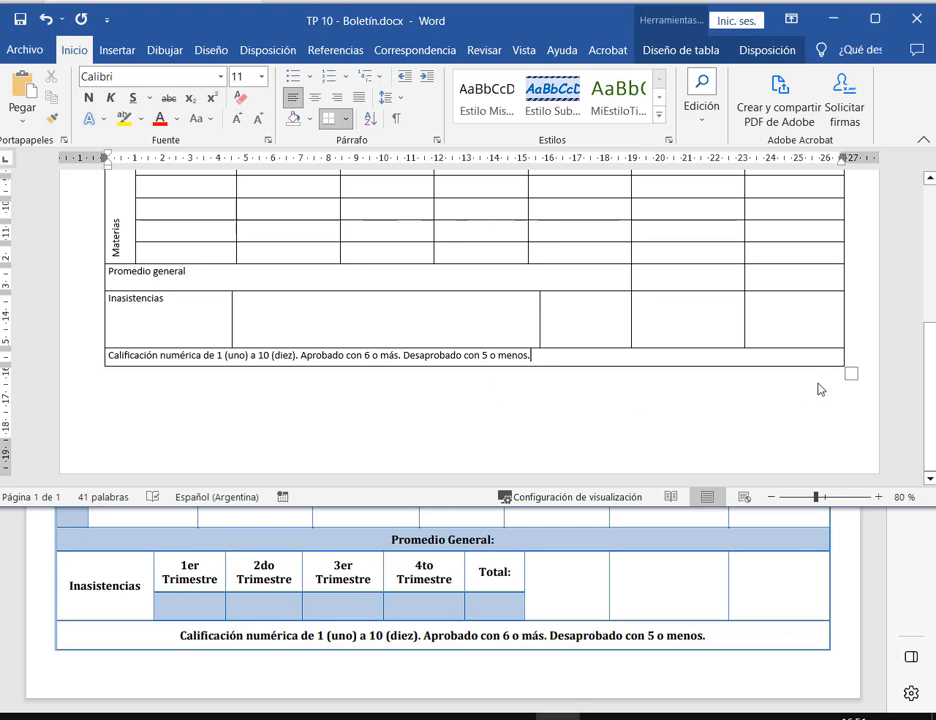
left_click(342, 328)
left_click_drag(378, 328, 755, 303)
left_click(380, 320)
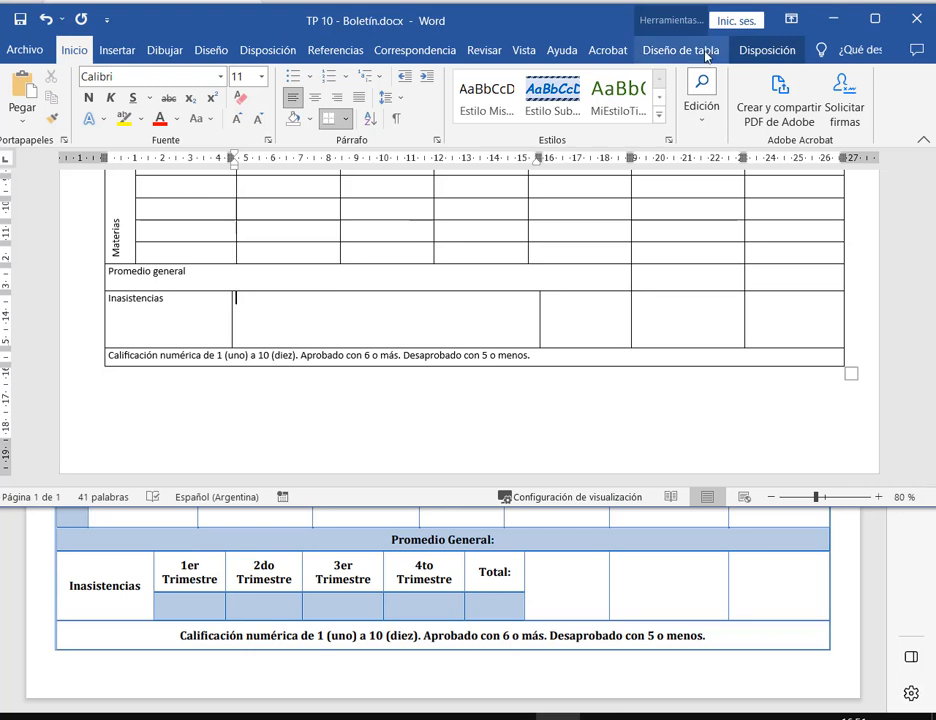
Split the wide empty cell beside Inasistencias into 5 columns and 2 rows.
left_click(755, 62)
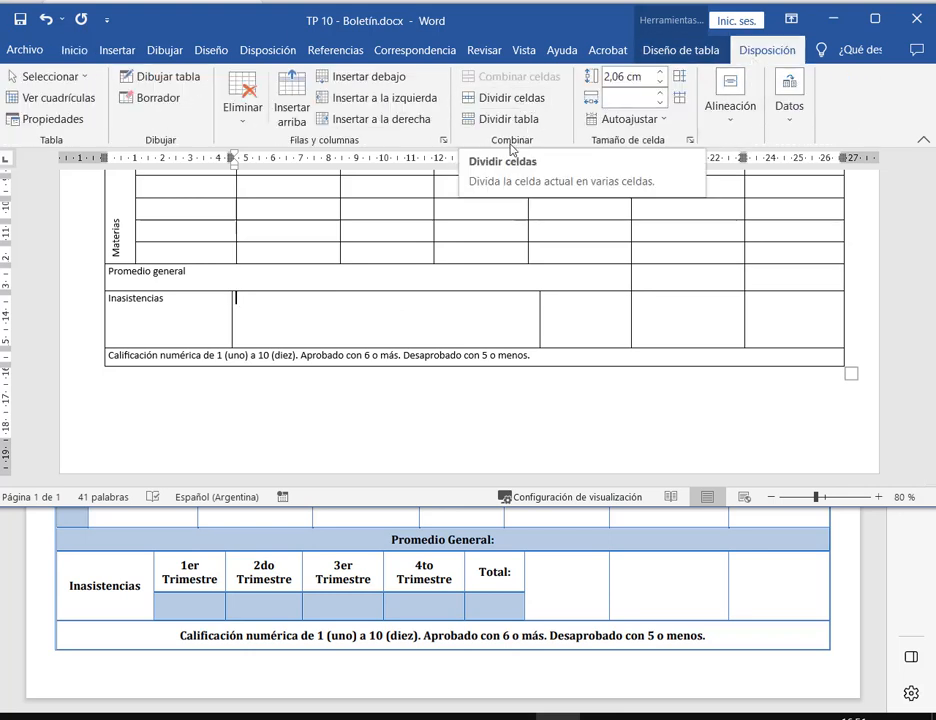
left_click_drag(451, 66, 582, 154)
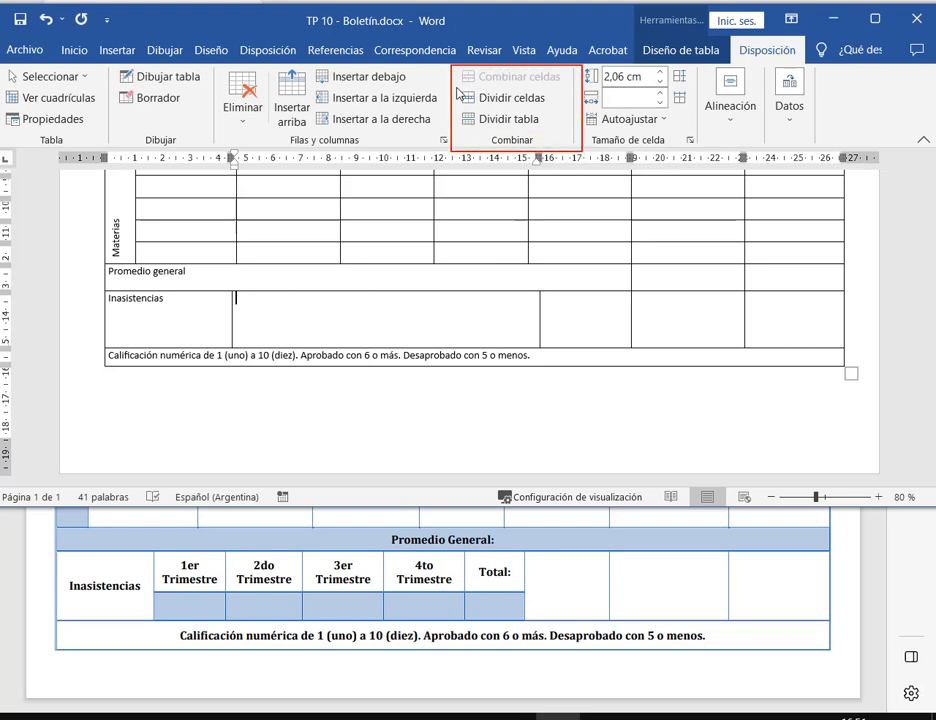
mouse_move(457, 86)
left_mouse_down()
mouse_move(566, 111)
mouse_move(557, 112)
left_mouse_up()
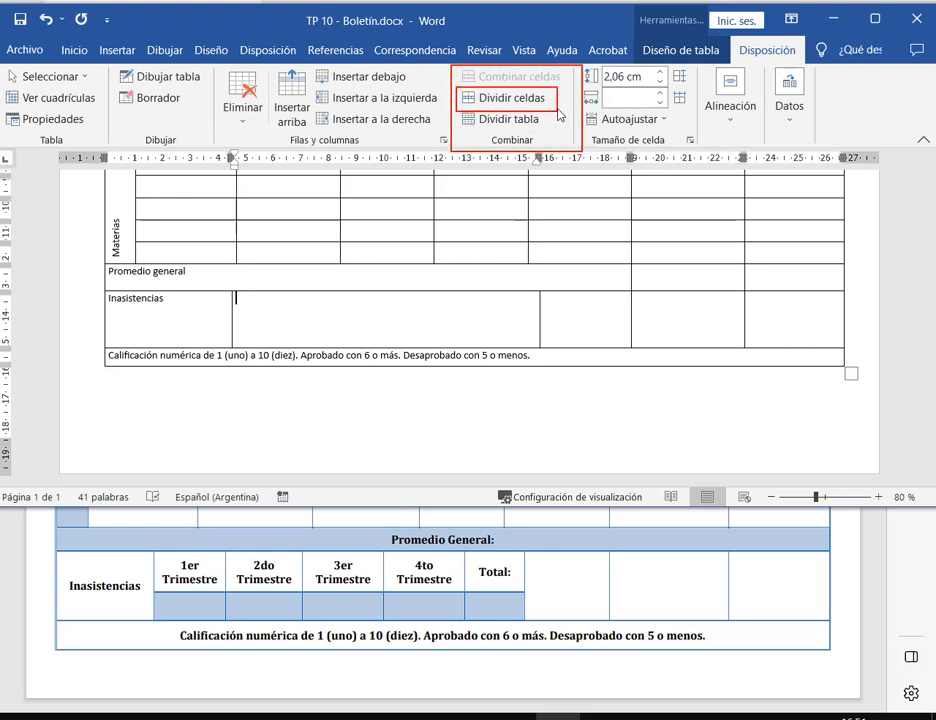
left_click(510, 97)
left_click_drag(603, 133, 417, 149)
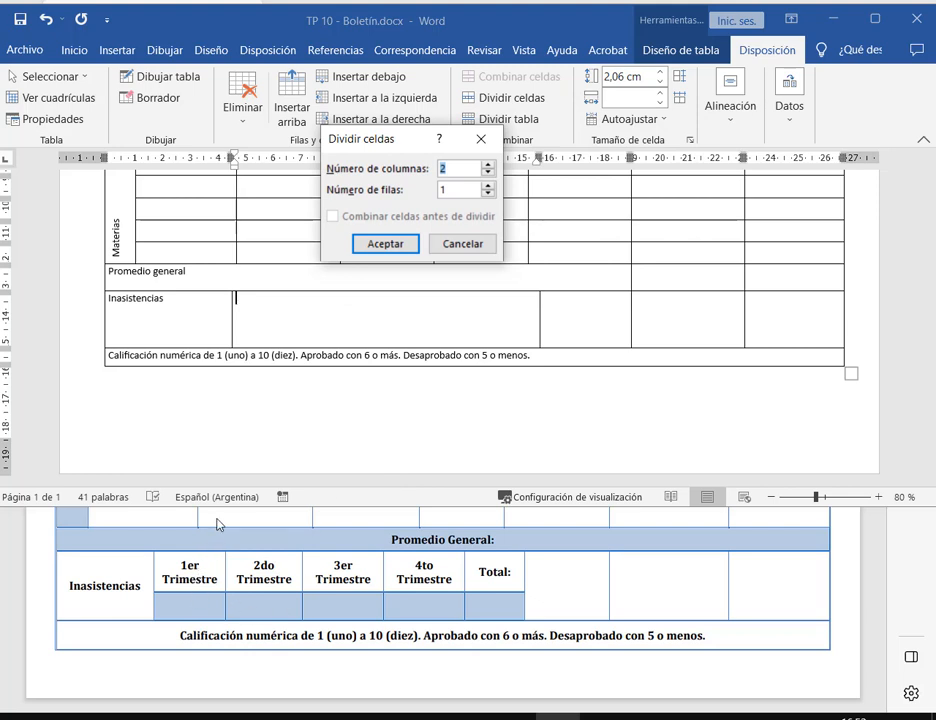
left_click_drag(216, 518, 208, 548)
left_click_drag(272, 518, 272, 554)
left_click_drag(342, 530, 345, 563)
key("Tab")
type("2")
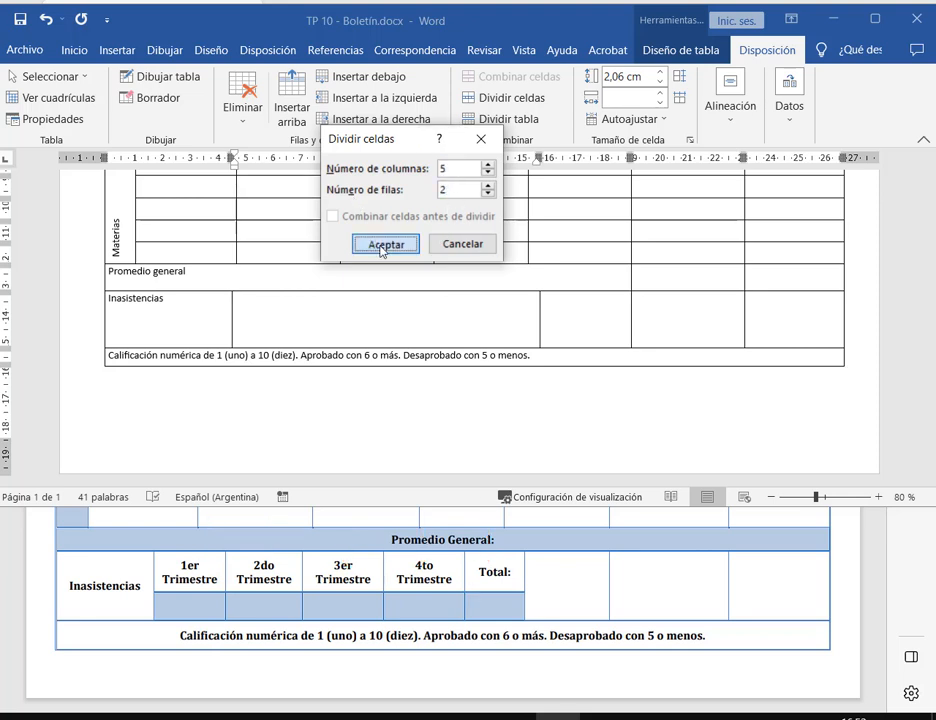
left_click(385, 245)
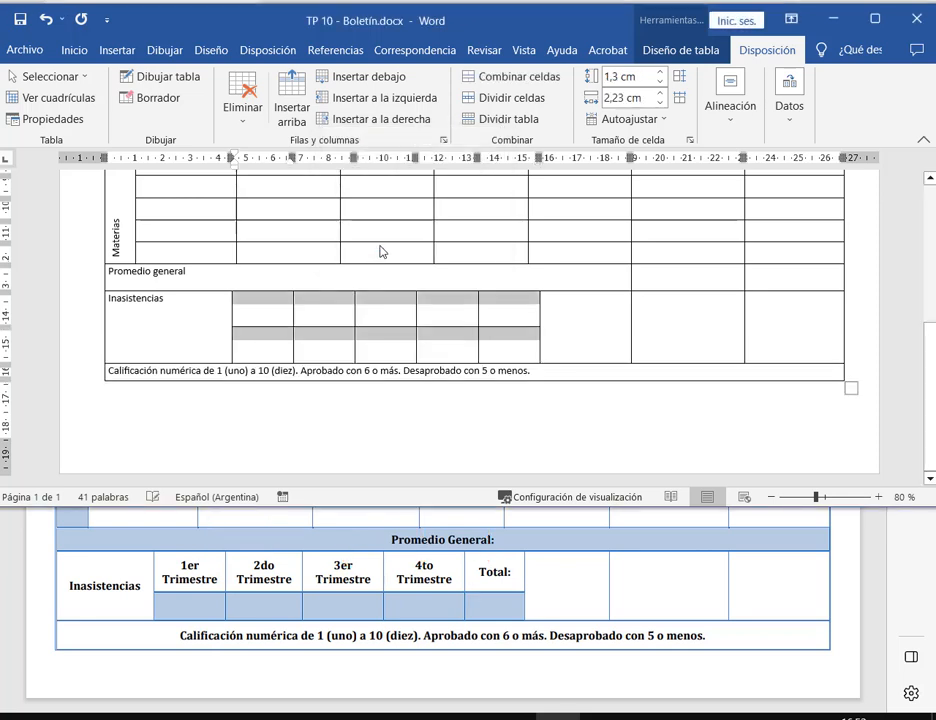
Try reducing the height of the lower row of split cells, and undo the height changes and the cell split.
left_click(511, 318)
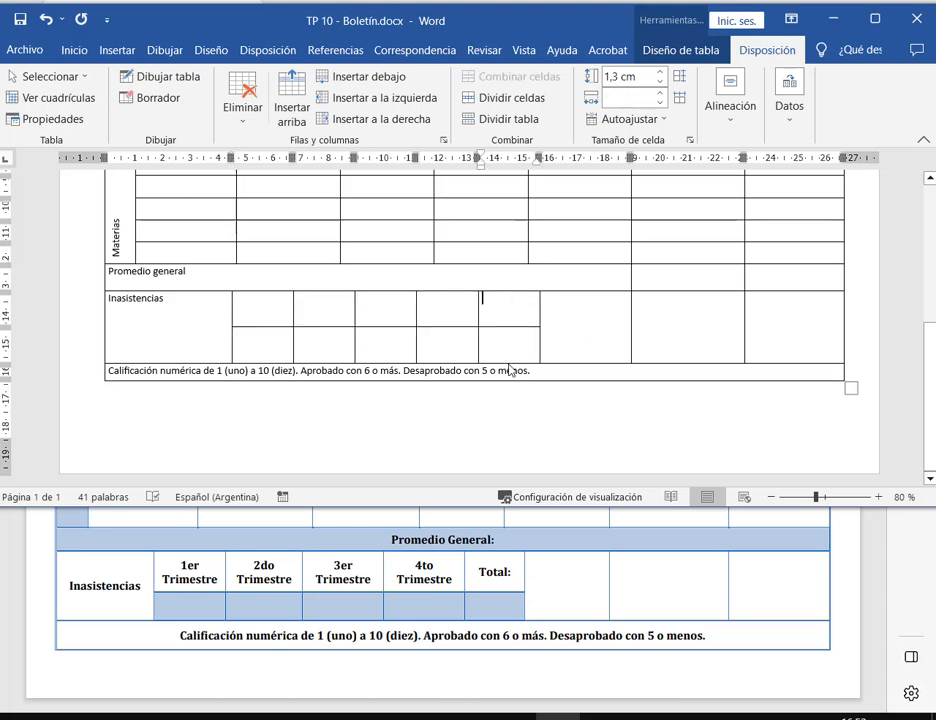
left_click_drag(510, 364, 517, 364)
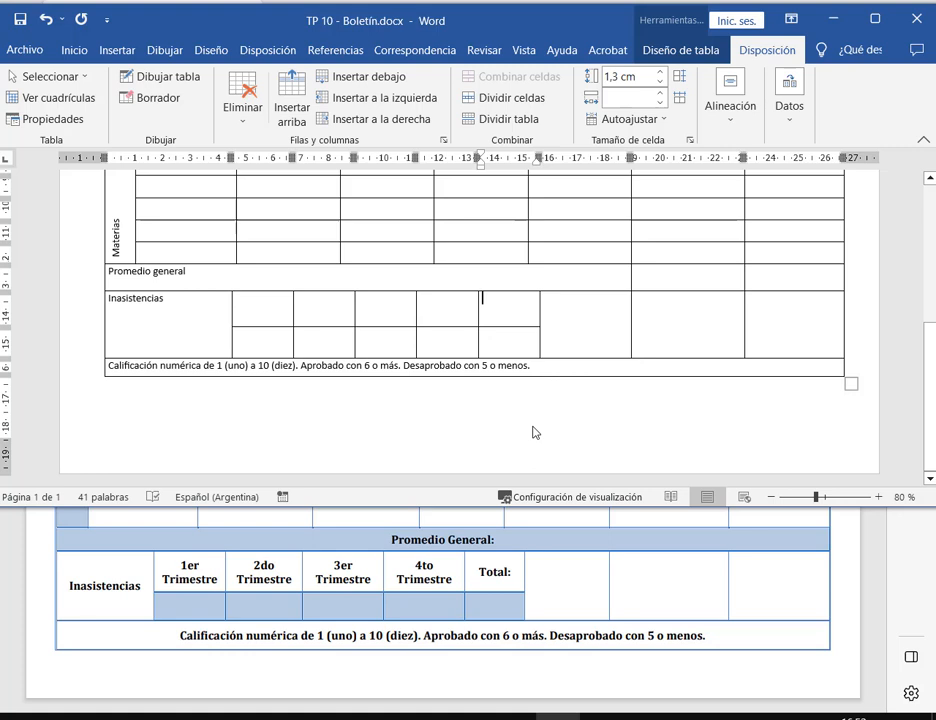
key("ctrl+z")
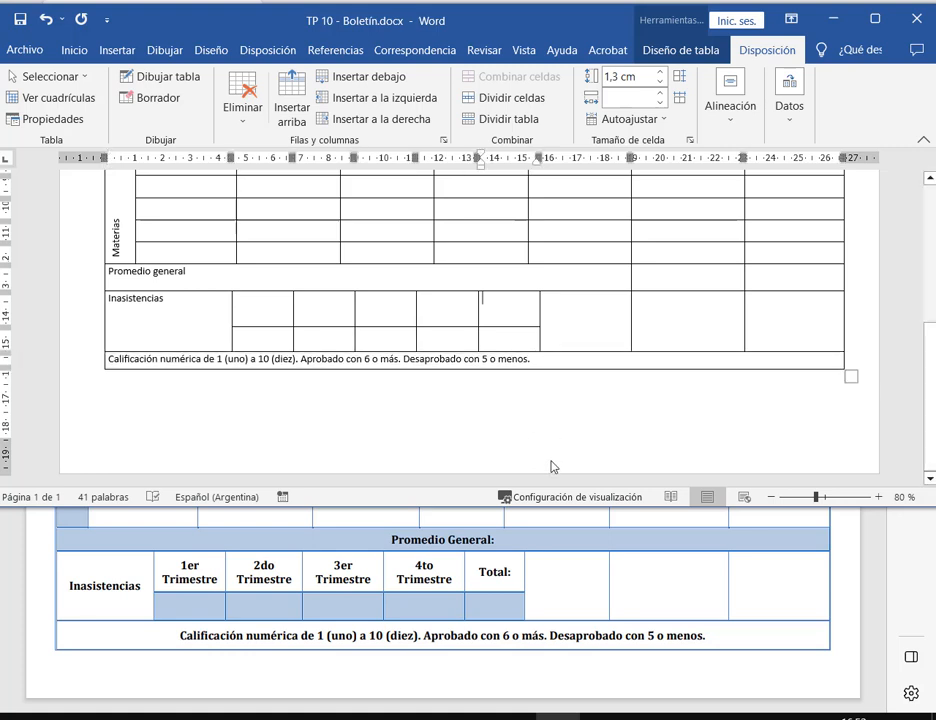
left_click(261, 318)
key("ctrl+z")
key("ctrl+z")
key("ctrl+z")
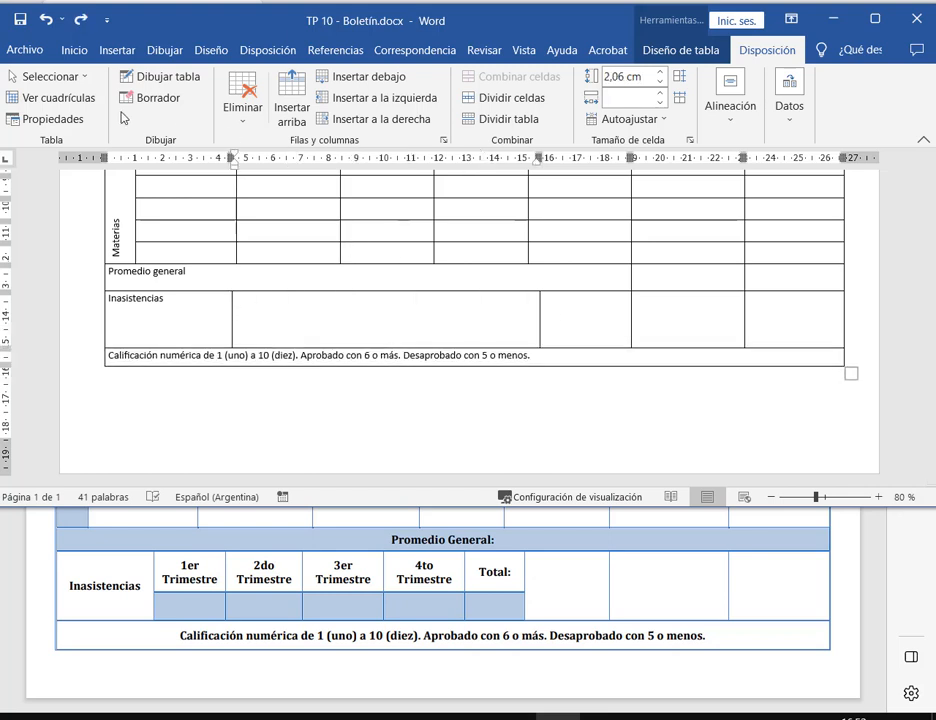
Draw one horizontal and four vertical borders in the wide cell beside Inasistencias, dividing it into five columns and two rows.
left_click(140, 78)
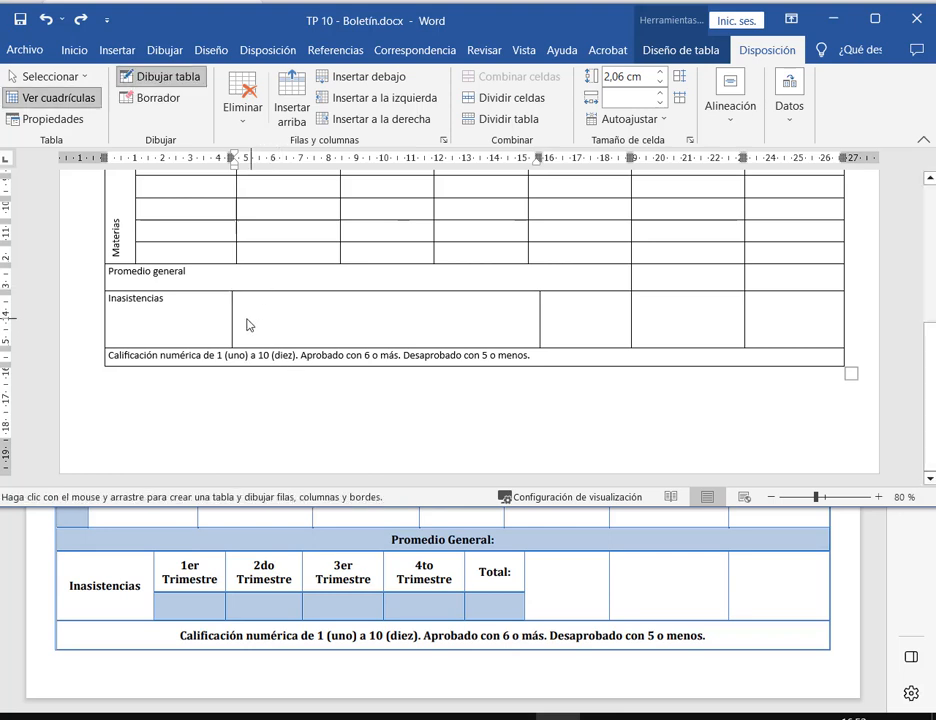
left_click_drag(233, 322, 515, 320)
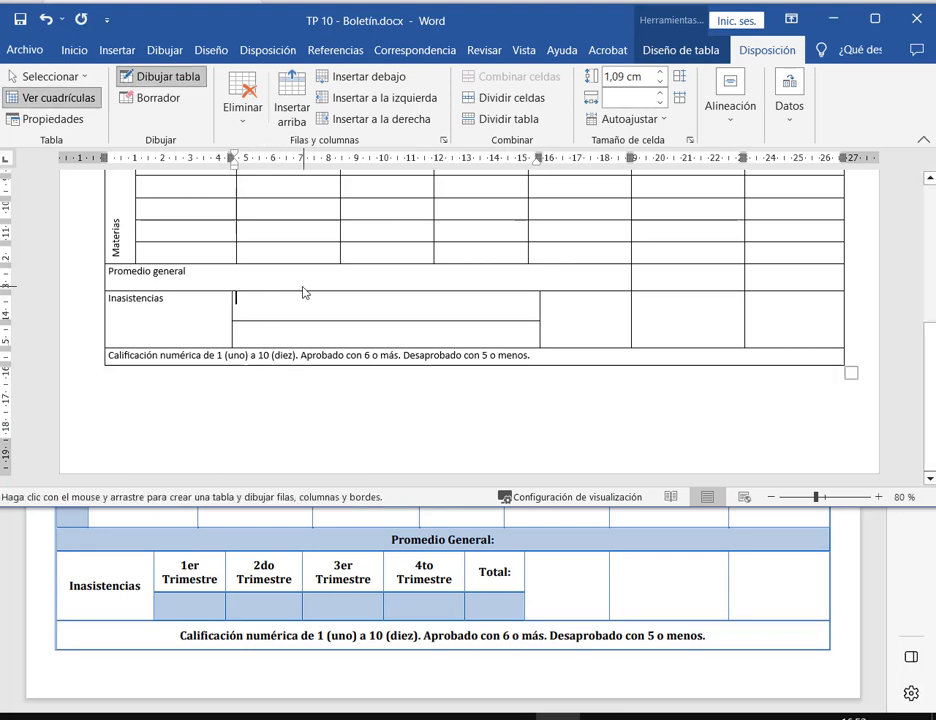
left_click_drag(287, 299, 285, 346)
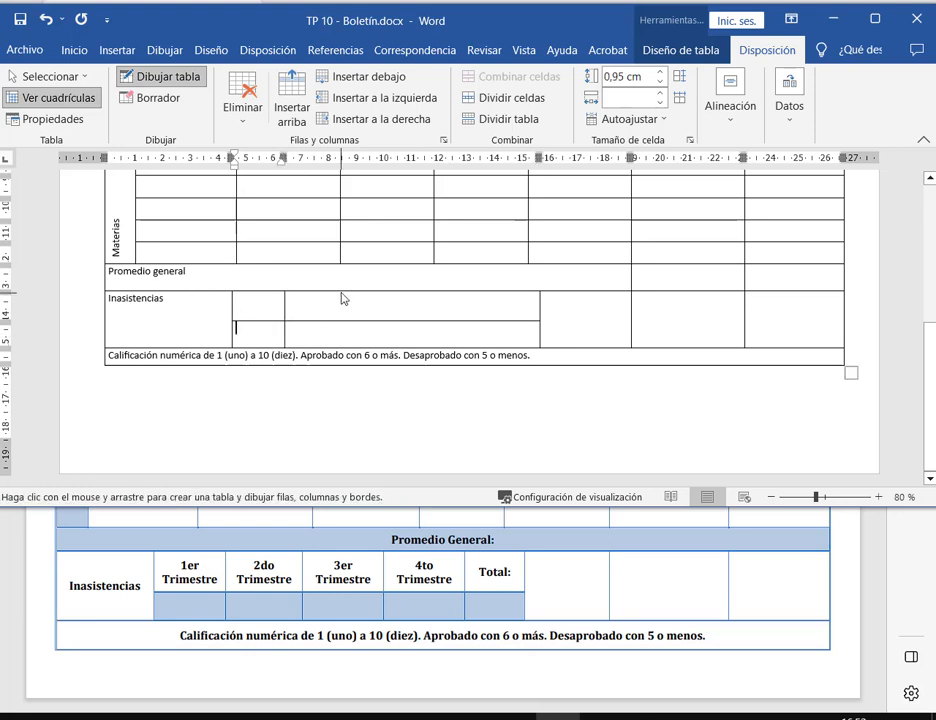
left_click_drag(345, 298, 347, 346)
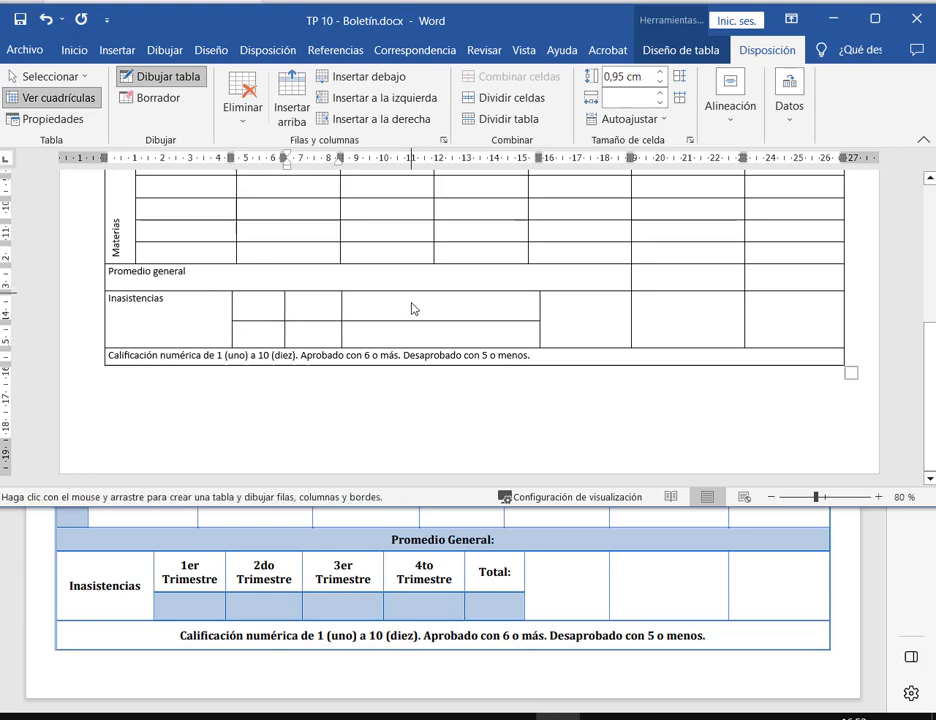
left_click_drag(411, 266, 411, 347)
left_click_drag(473, 292, 473, 347)
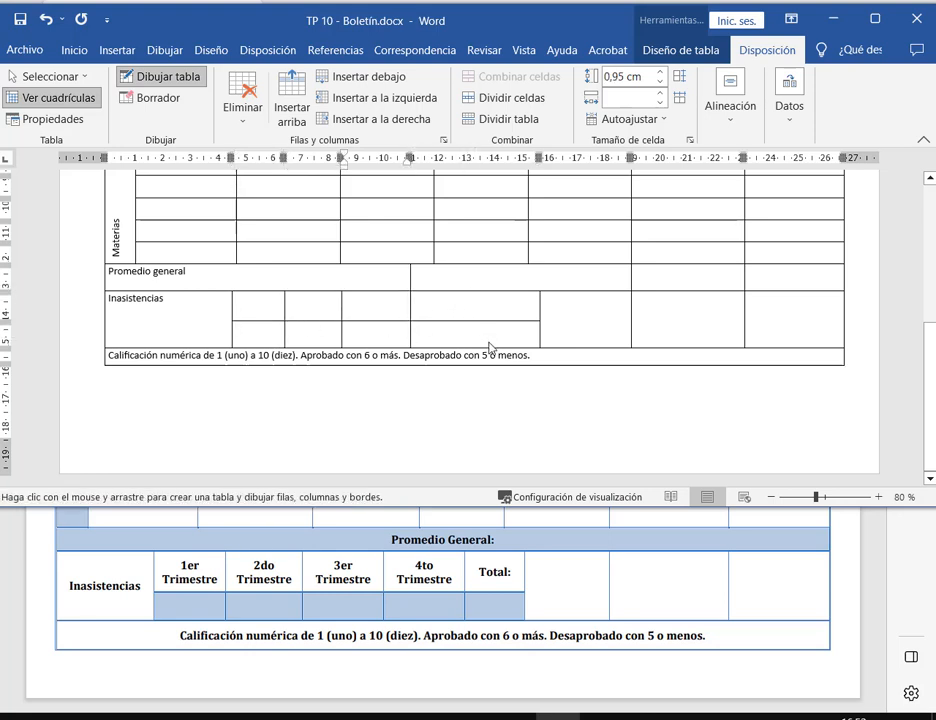
Erase the stray vertical border crossing the Promedio general row and turn off the eraser.
left_click(148, 97)
mouse_move(389, 281)
left_mouse_down()
mouse_move(450, 280)
mouse_move(400, 285)
left_mouse_up()
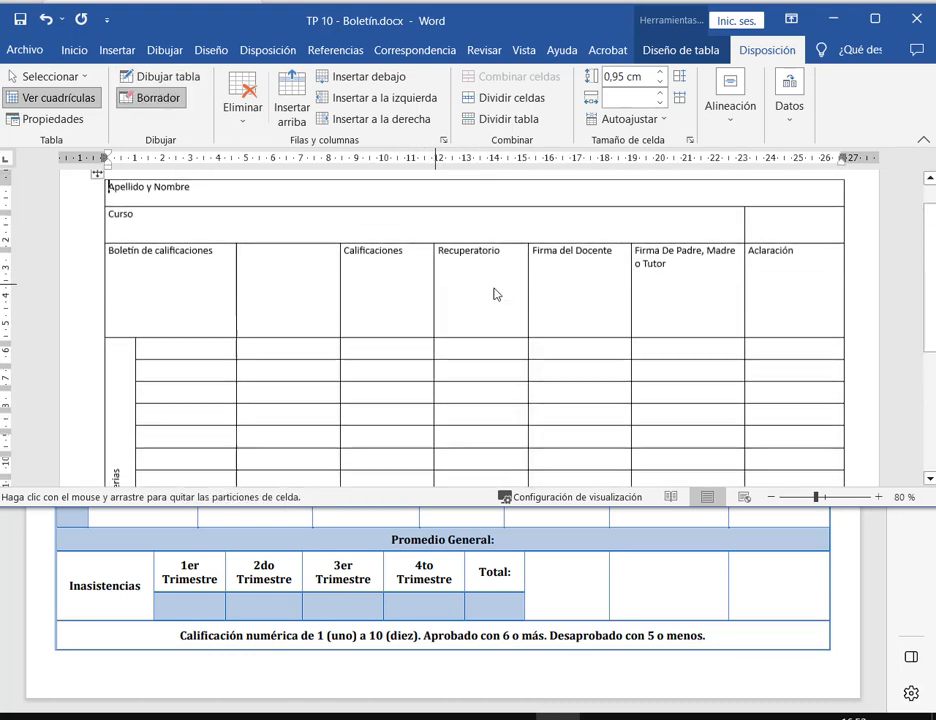
scroll(549, 296, "down", 4)
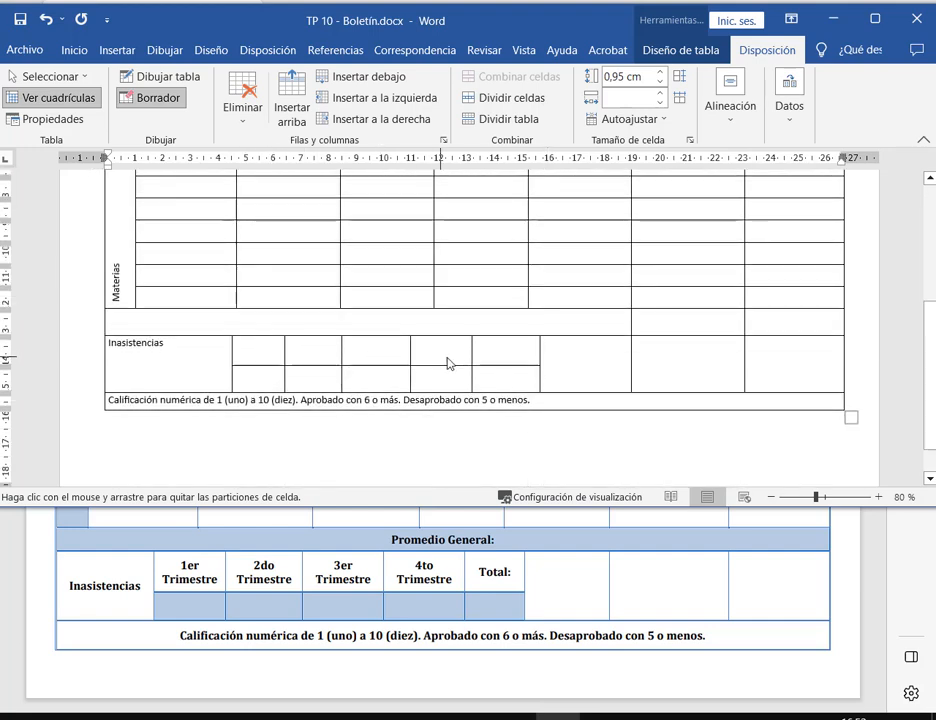
left_click(172, 98)
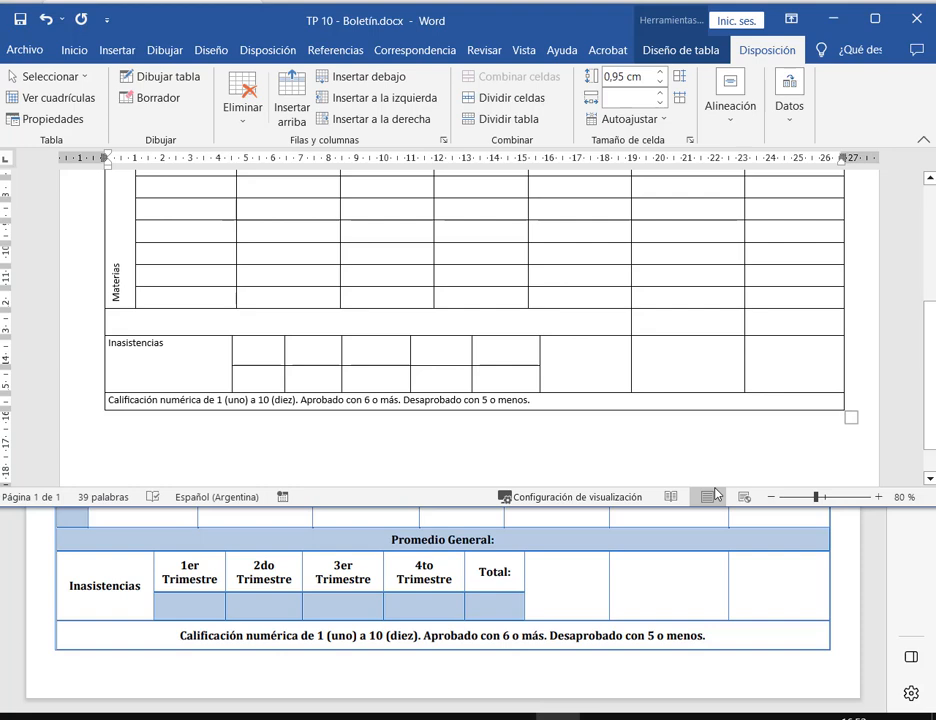
left_click(602, 360)
scroll(600, 360, "up", 5)
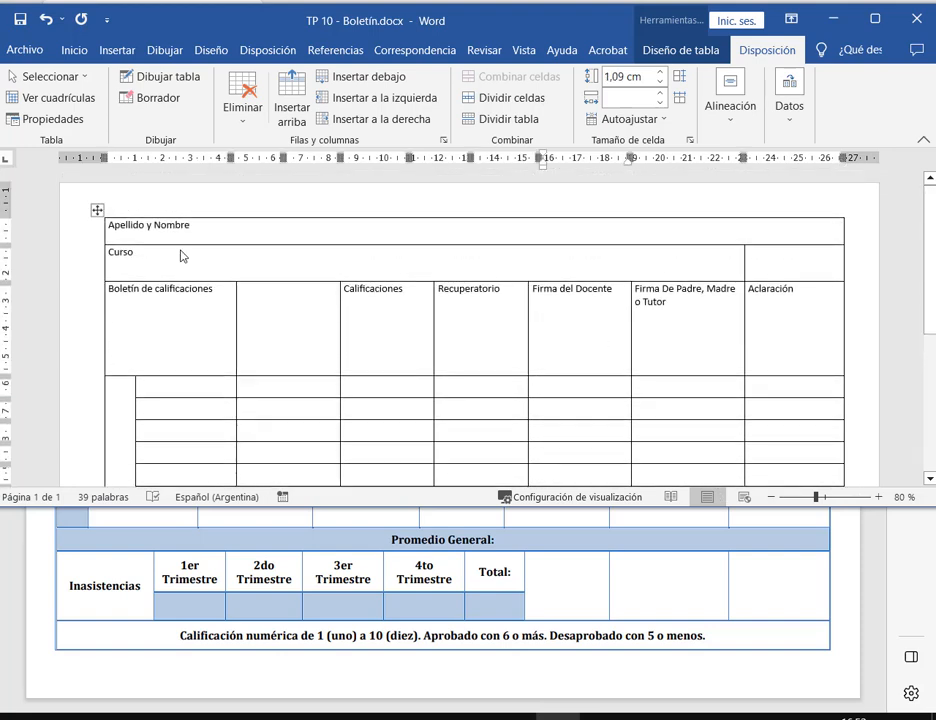
scroll(480, 360, "down", 5)
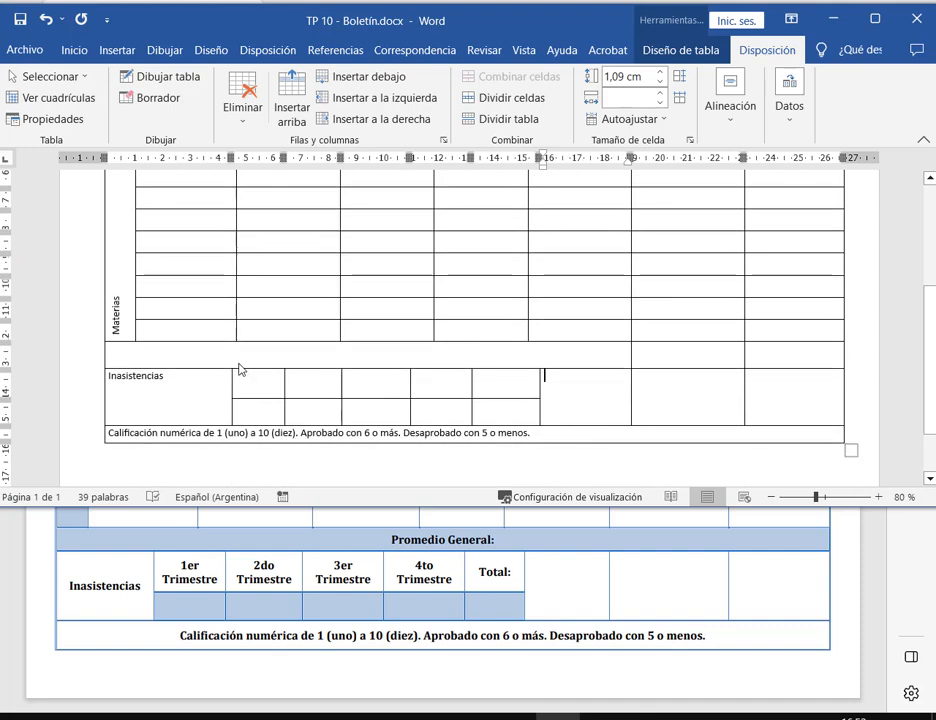
left_click_drag(226, 360, 551, 431)
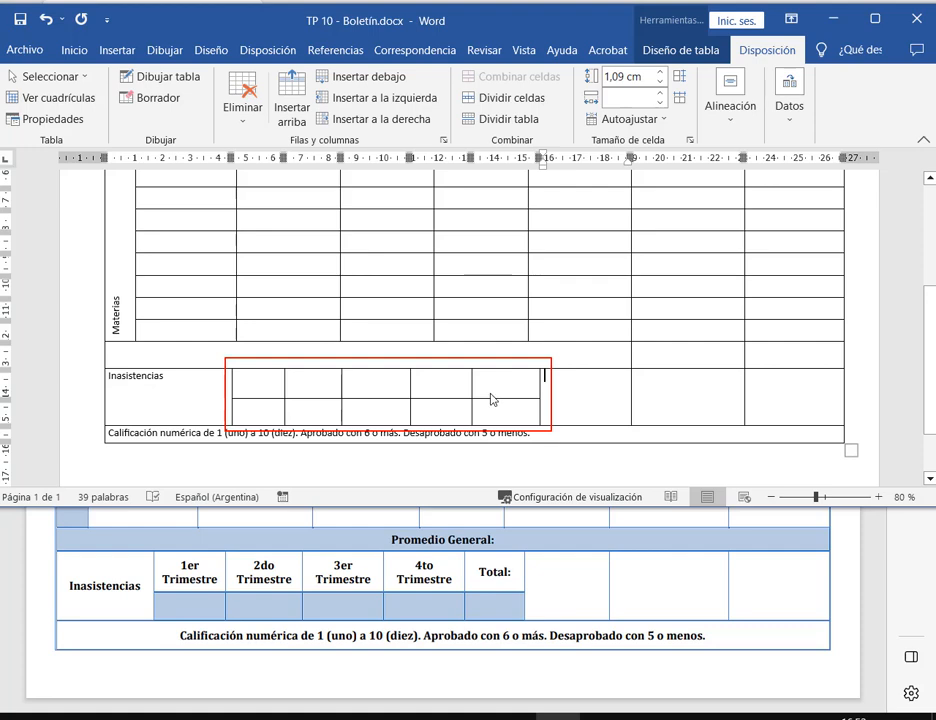
key("Escape")
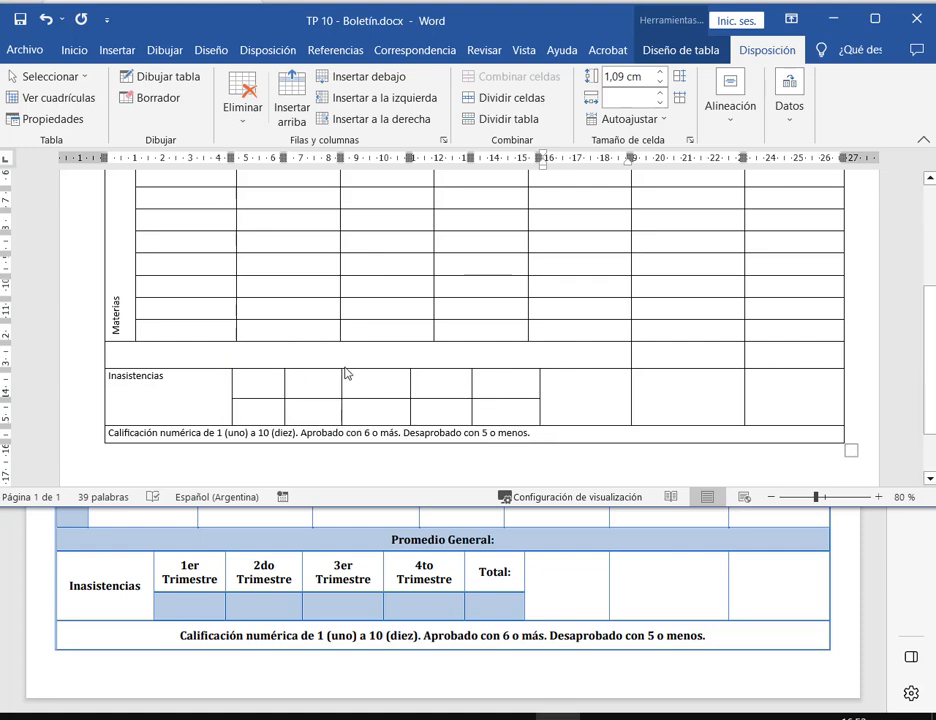
mouse_move(343, 369)
left_mouse_down()
mouse_move(392, 420)
mouse_move(409, 423)
left_mouse_up()
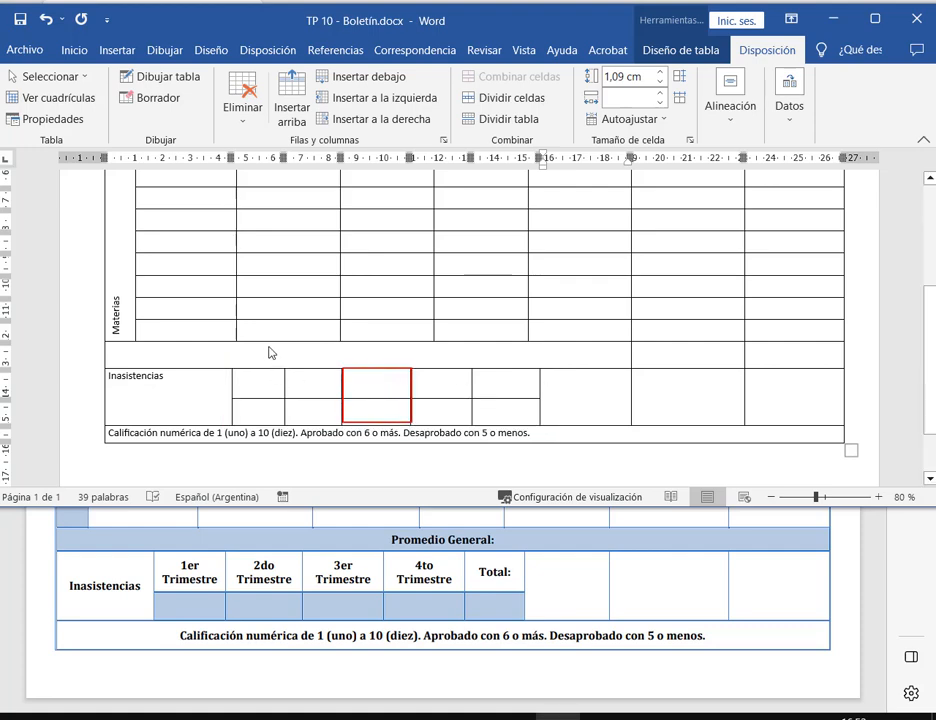
left_click_drag(268, 338, 260, 376)
left_click_drag(465, 338, 463, 362)
left_click_drag(527, 355, 522, 380)
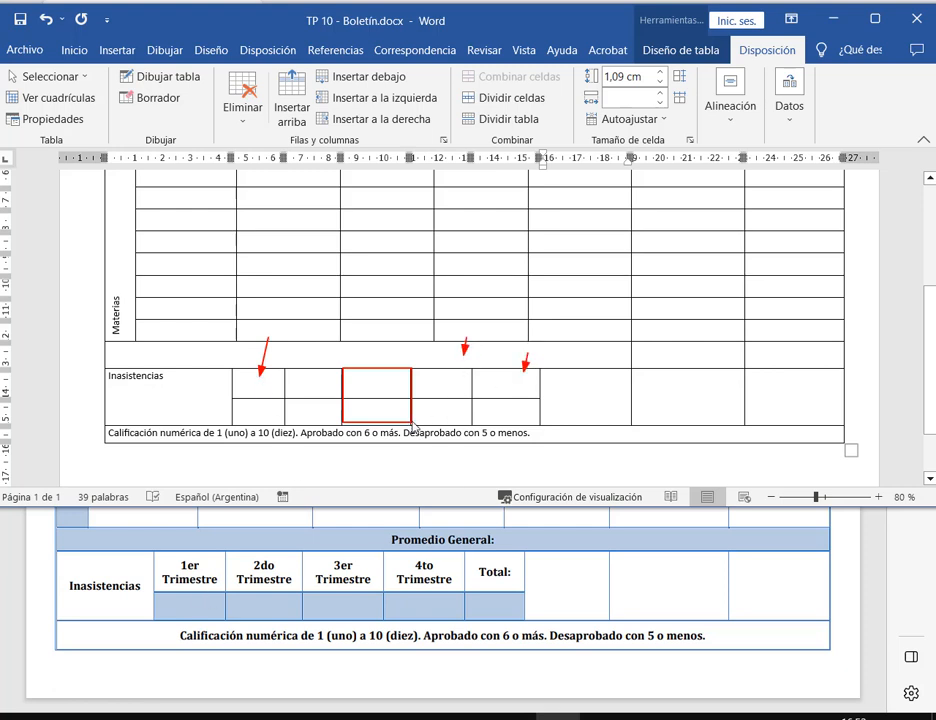
key("Escape")
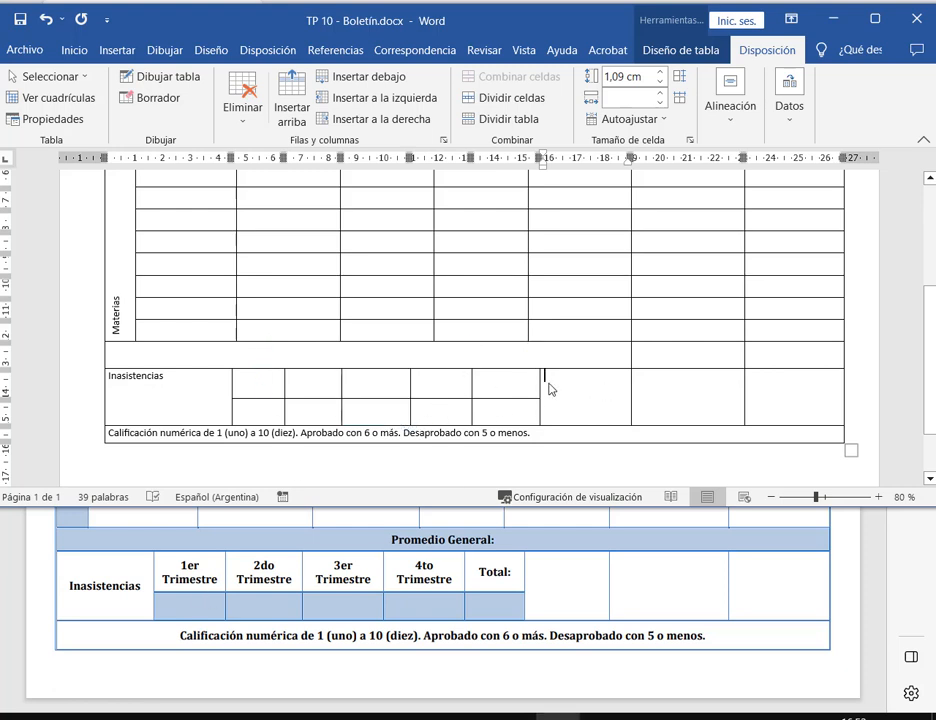
scroll(750, 380, "up", 5)
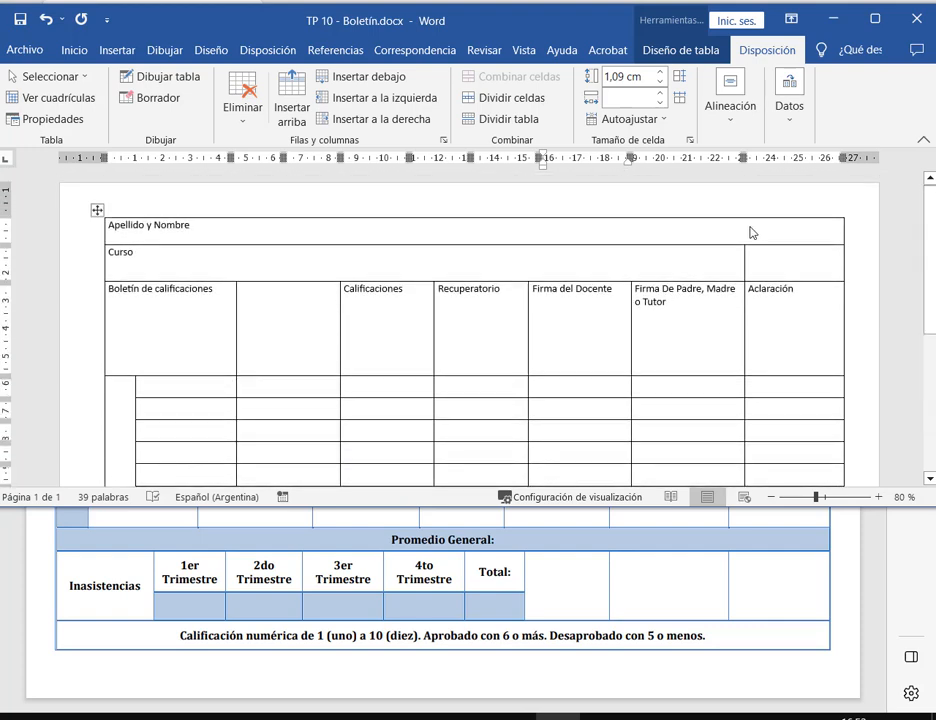
left_click_drag(106, 218, 845, 246)
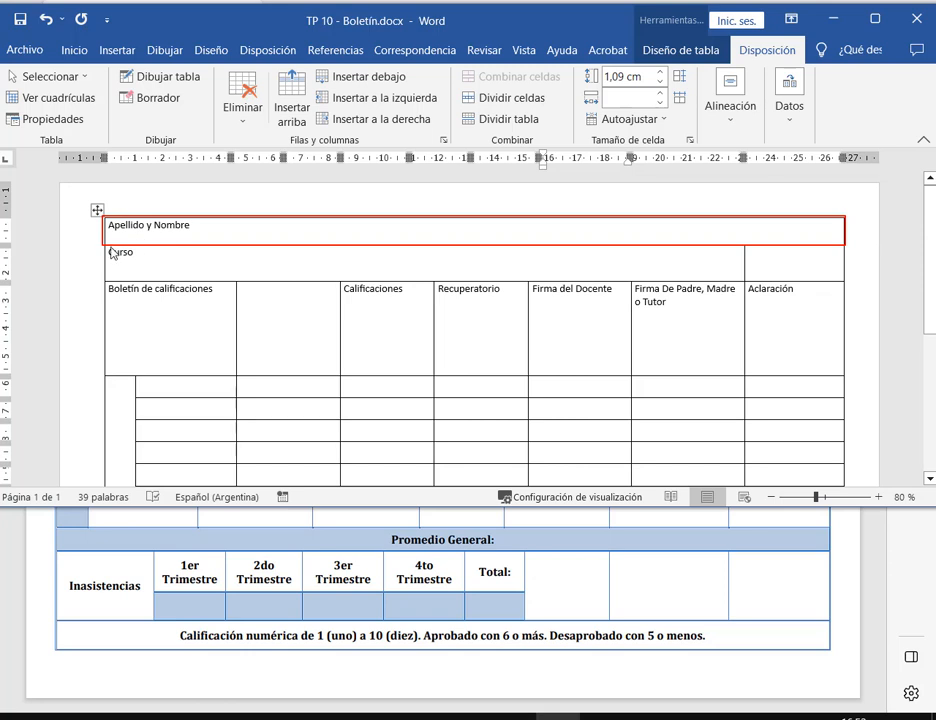
mouse_move(107, 246)
left_mouse_down()
mouse_move(862, 283)
mouse_move(845, 283)
left_mouse_up()
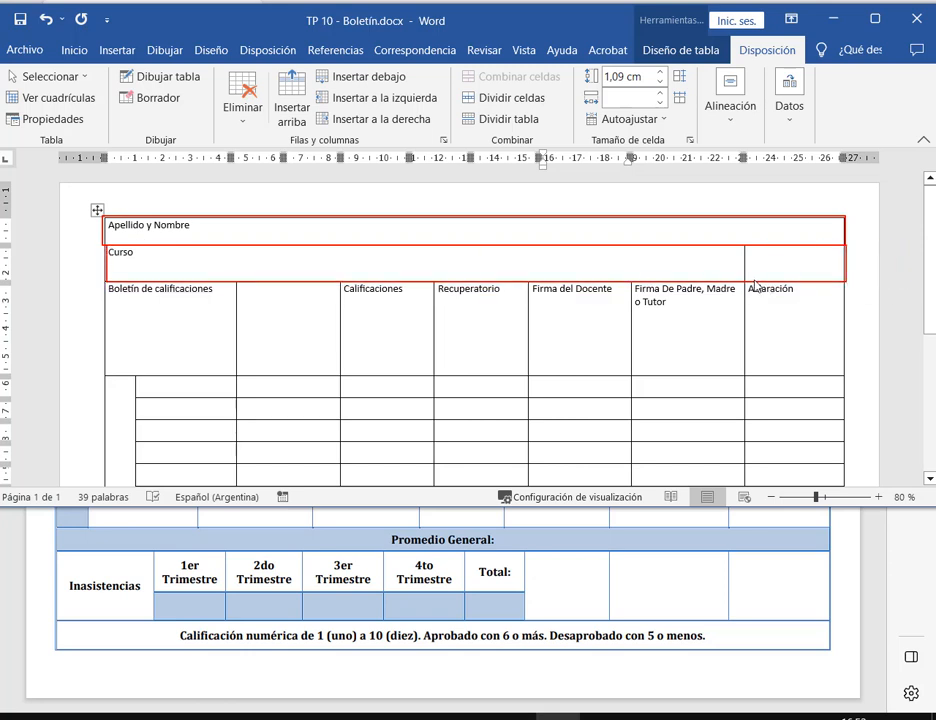
Erase the border between the Curso cell and the empty cell at the end of its row.
left_click(150, 97)
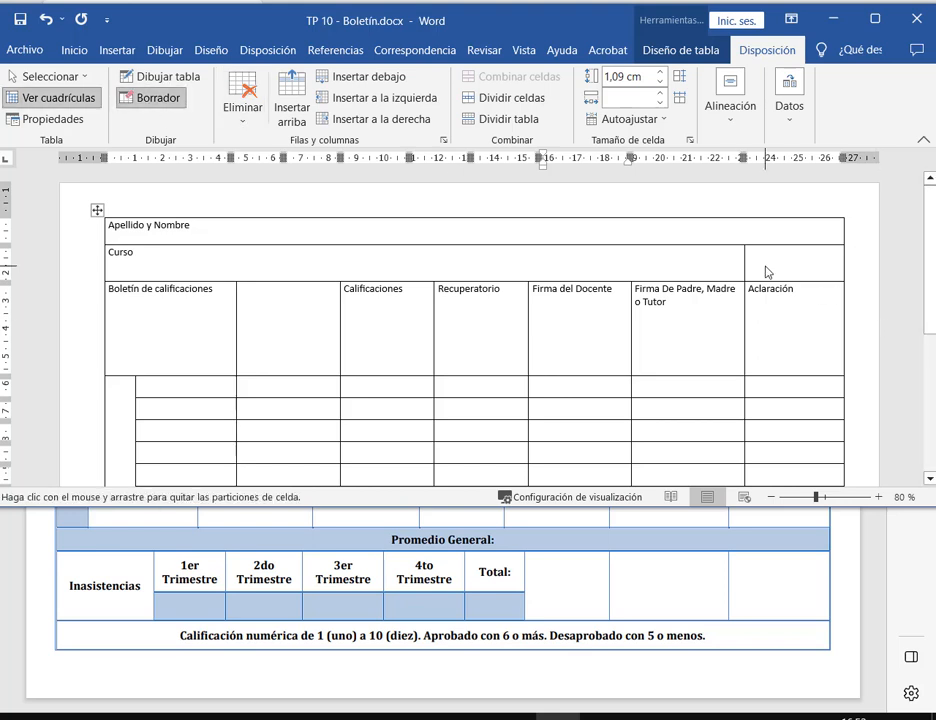
left_click_drag(765, 266, 717, 279)
left_click(142, 97)
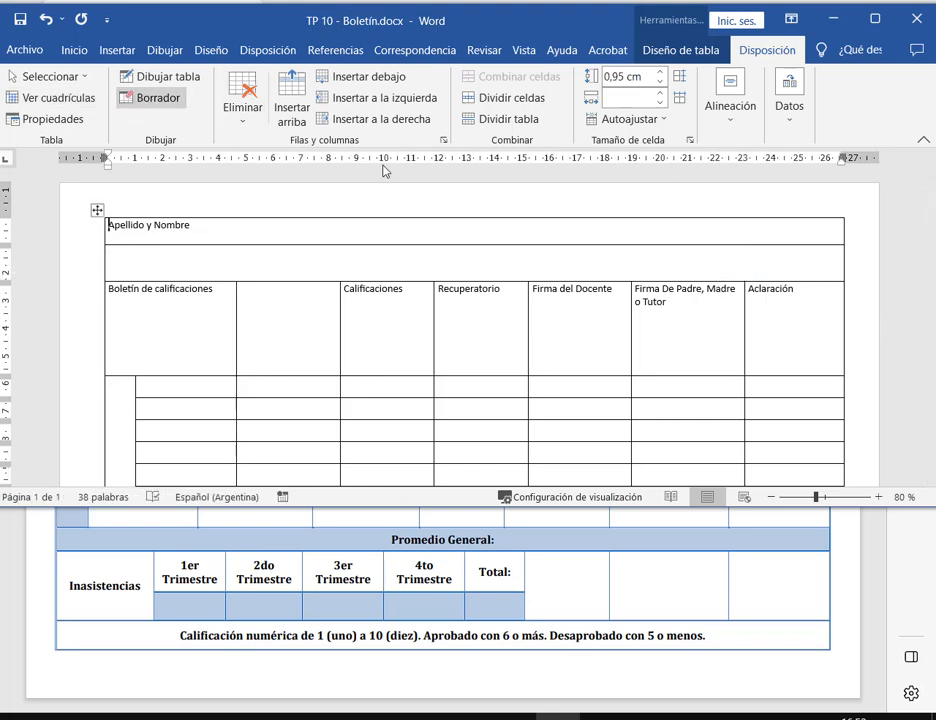
left_click(857, 263)
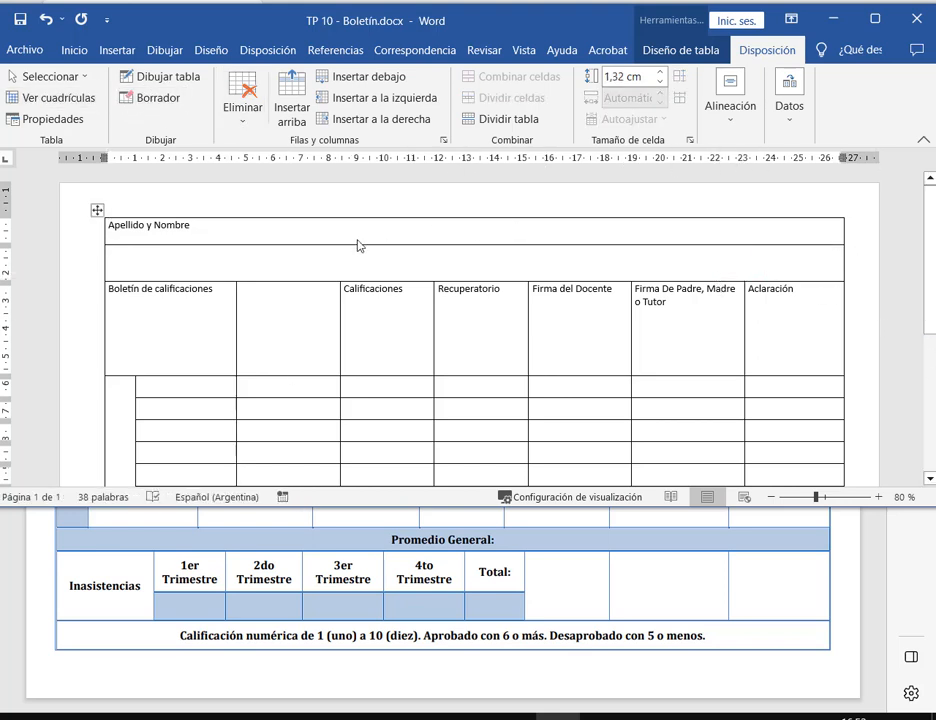
Enter "Curso" again in the emptied second row, shifting the document window slightly clear of the reference PDF's title.
left_click_drag(213, 235, 214, 261)
left_click(176, 266)
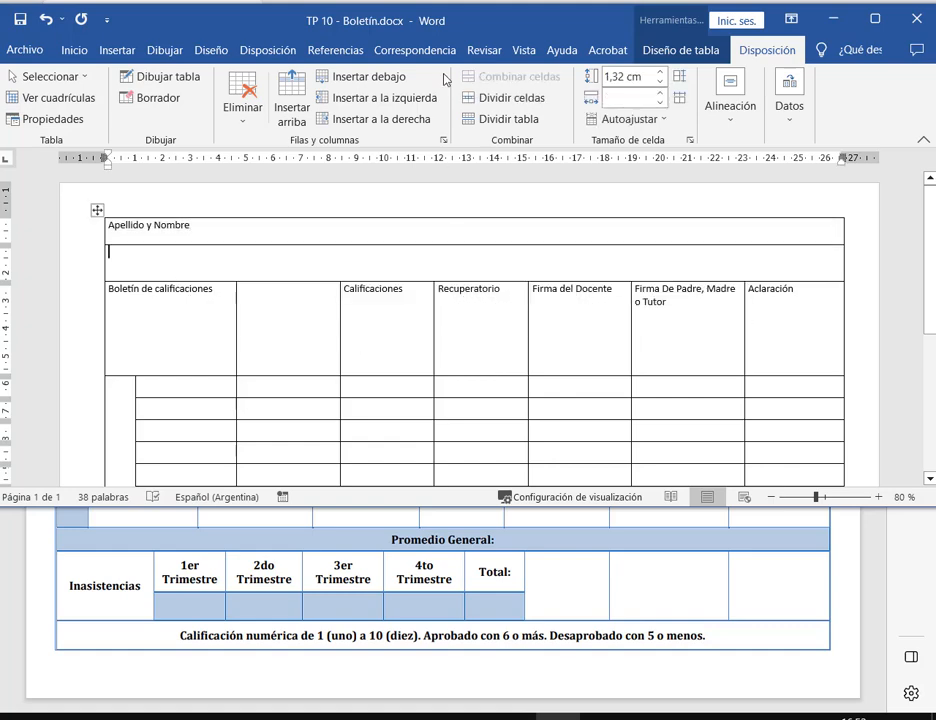
left_click_drag(410, 34, 435, 53)
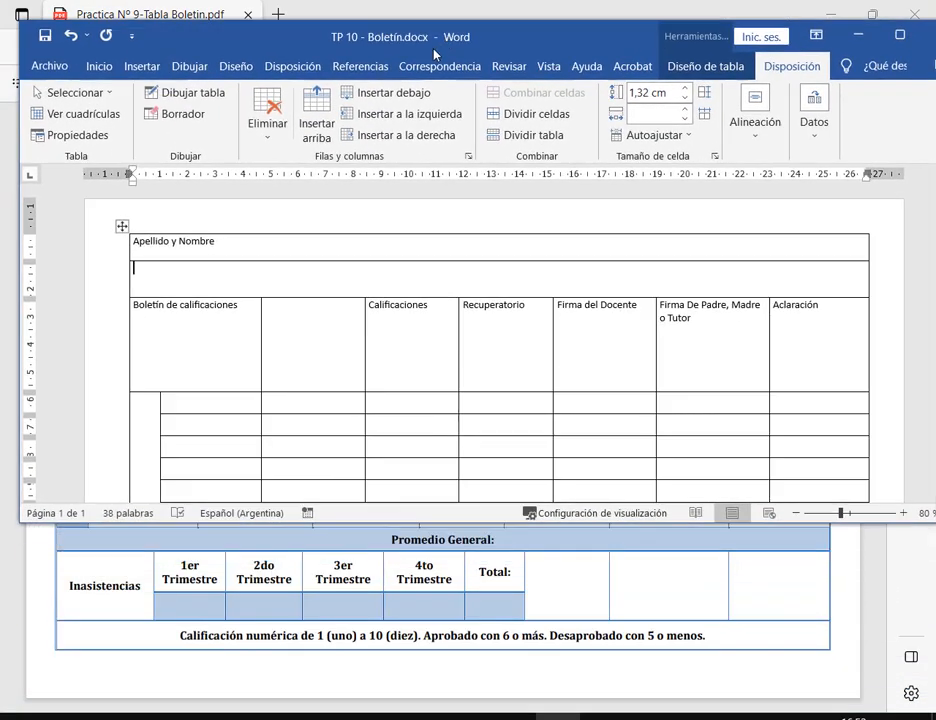
type("Curso")
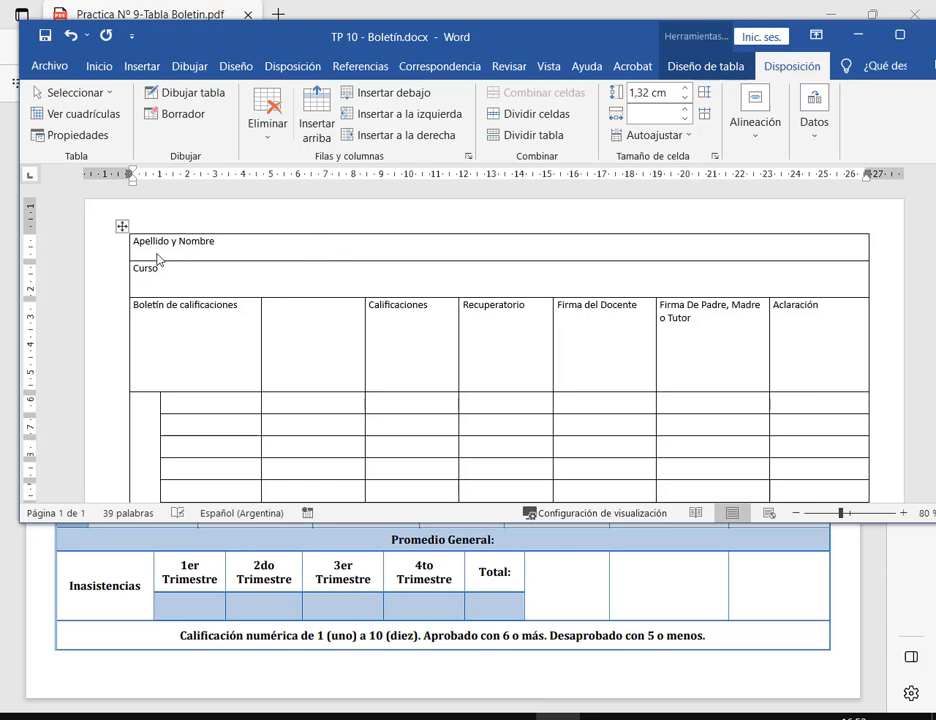
Distribute the heights of the Apellido y Nombre and Curso rows evenly.
left_click_drag(443, 251, 443, 287)
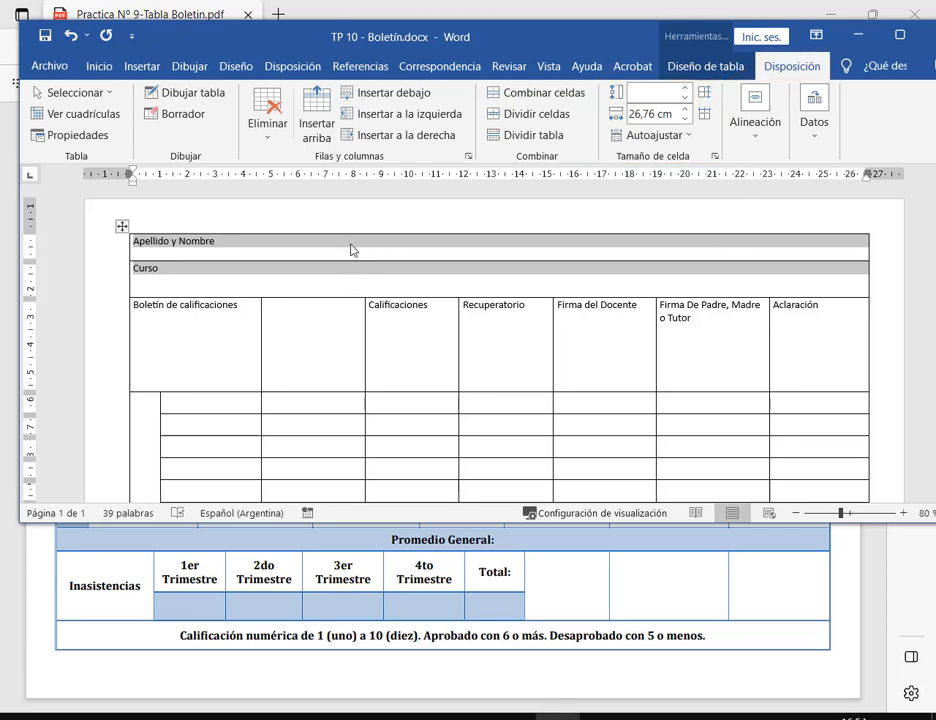
left_click(704, 95)
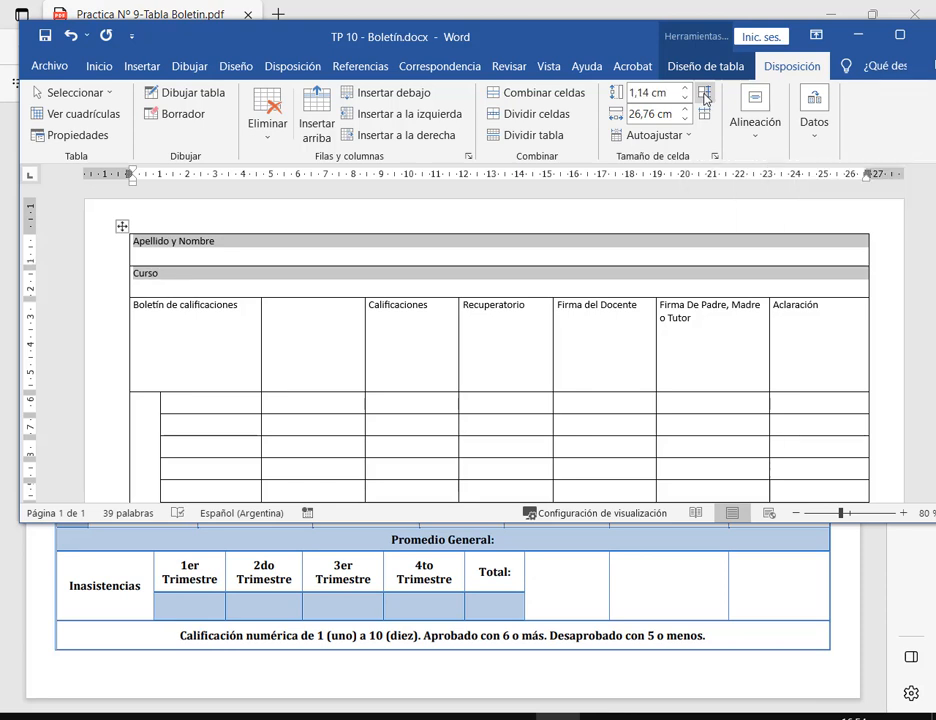
left_click(823, 369)
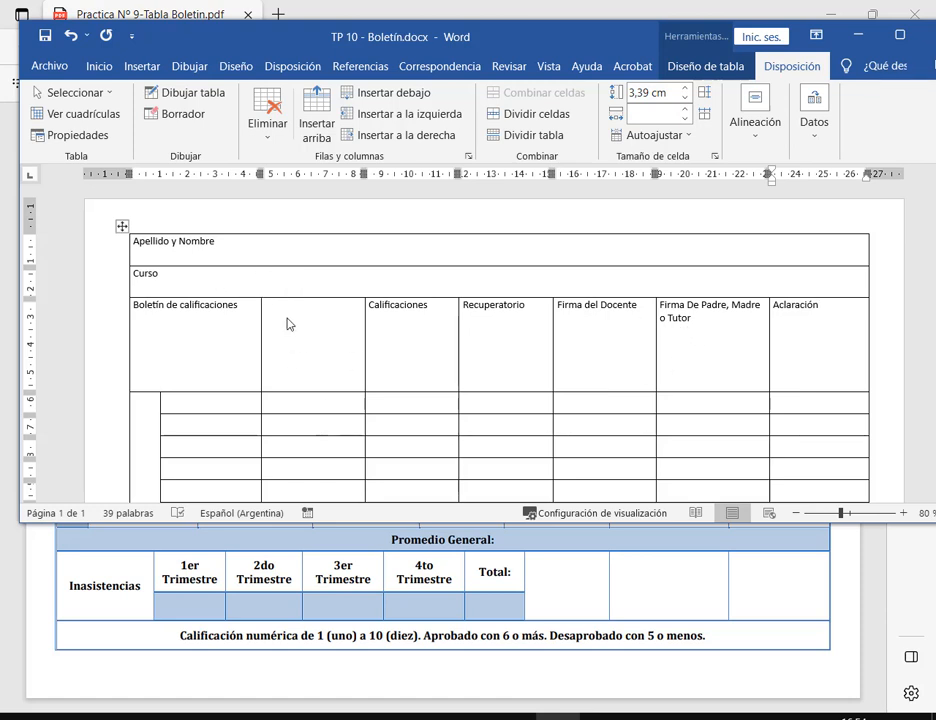
Try erasing the border between the Boletín de calificaciones cell and the empty cell beside it, and undo the erasures.
left_click(310, 340)
left_click(180, 114)
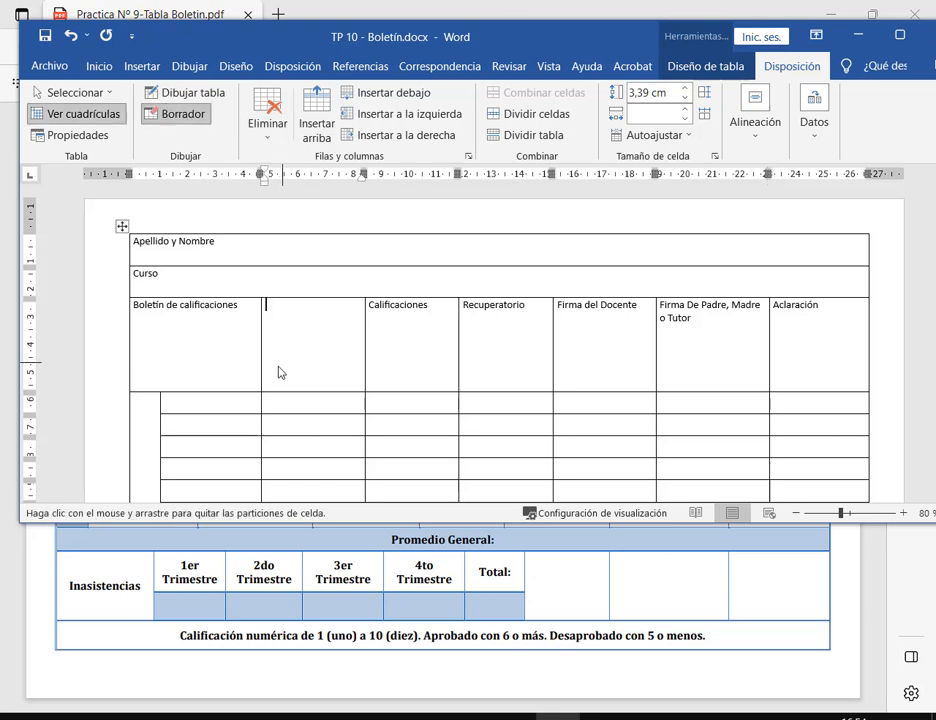
mouse_move(237, 326)
left_mouse_down()
mouse_move(291, 358)
mouse_move(251, 382)
left_mouse_up()
key("ctrl+z")
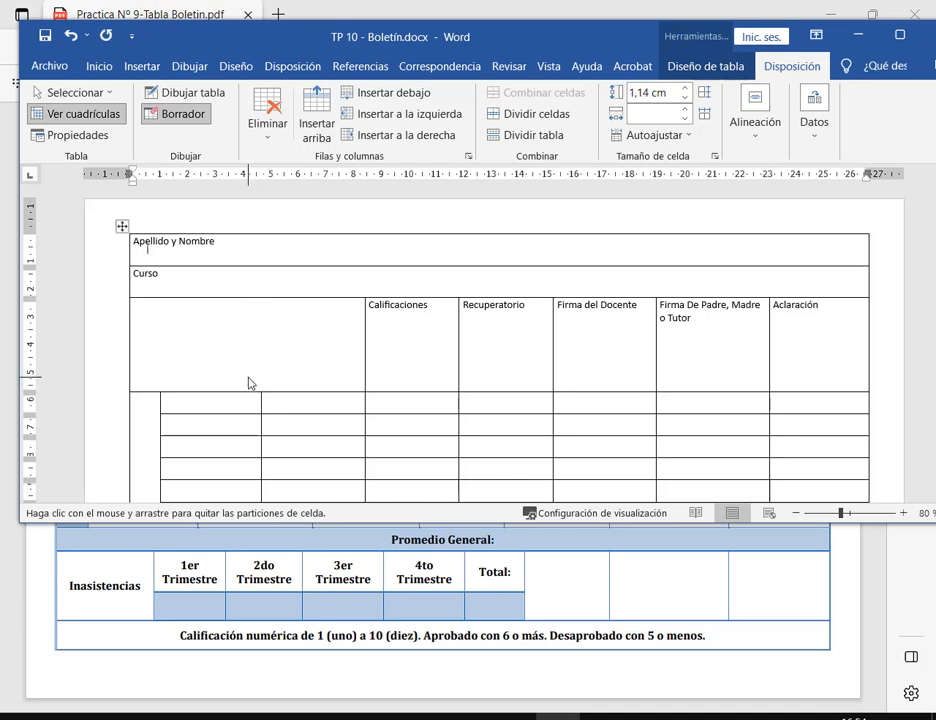
key("ctrl+z")
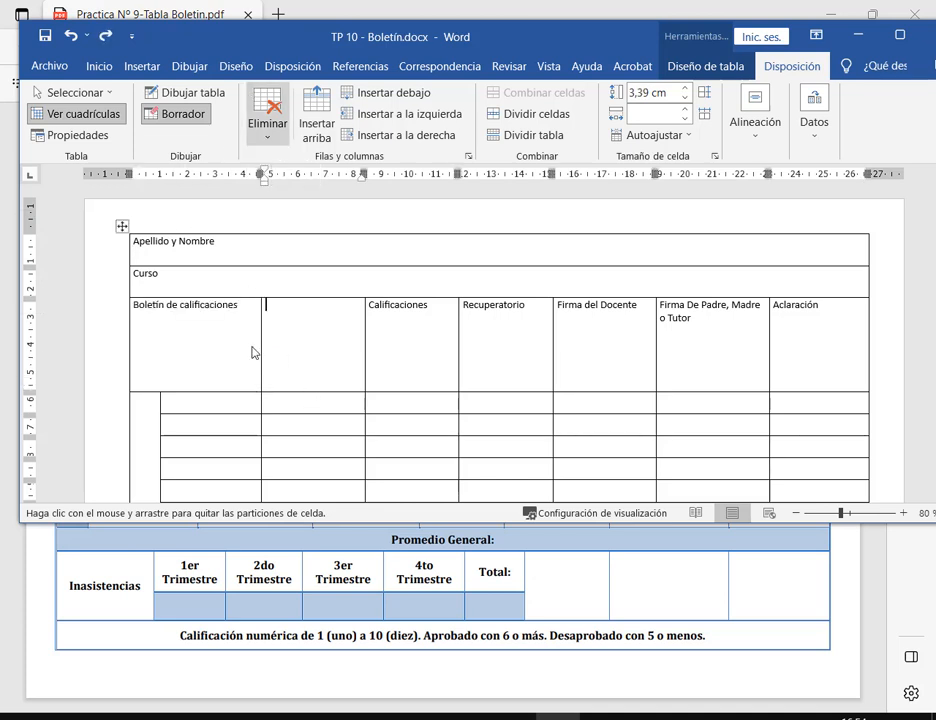
key("Escape")
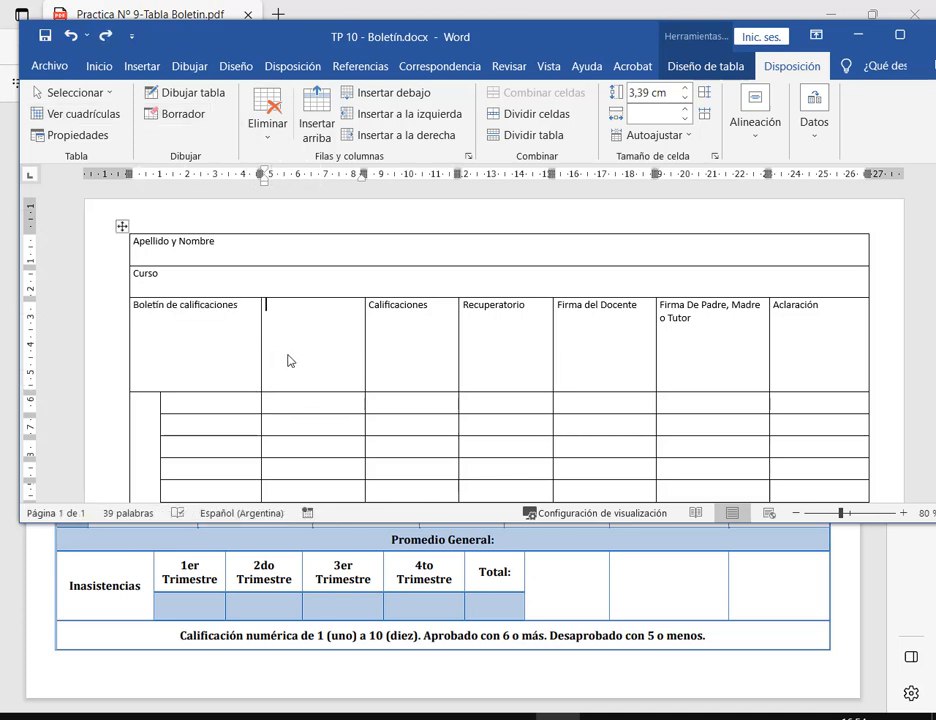
left_click(181, 311)
left_click(197, 117)
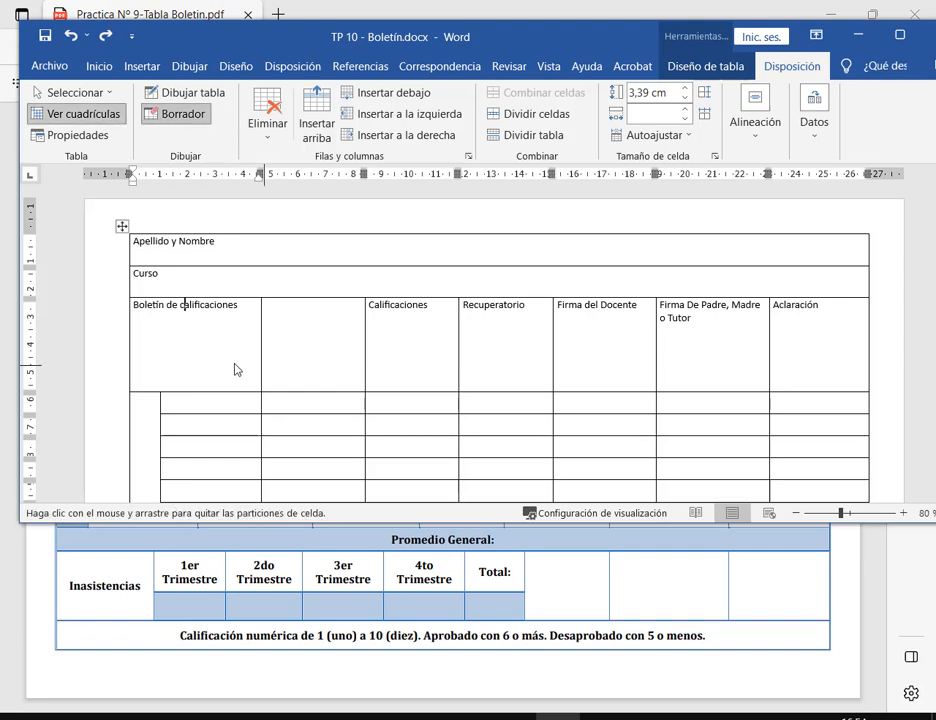
left_click_drag(219, 351, 309, 388)
key("ctrl+z")
key("Escape")
Merge the Boletín de calificaciones cell with the empty cell beside it and switch to the reference PDF.
left_click_drag(234, 337, 309, 354)
right_click(211, 373)
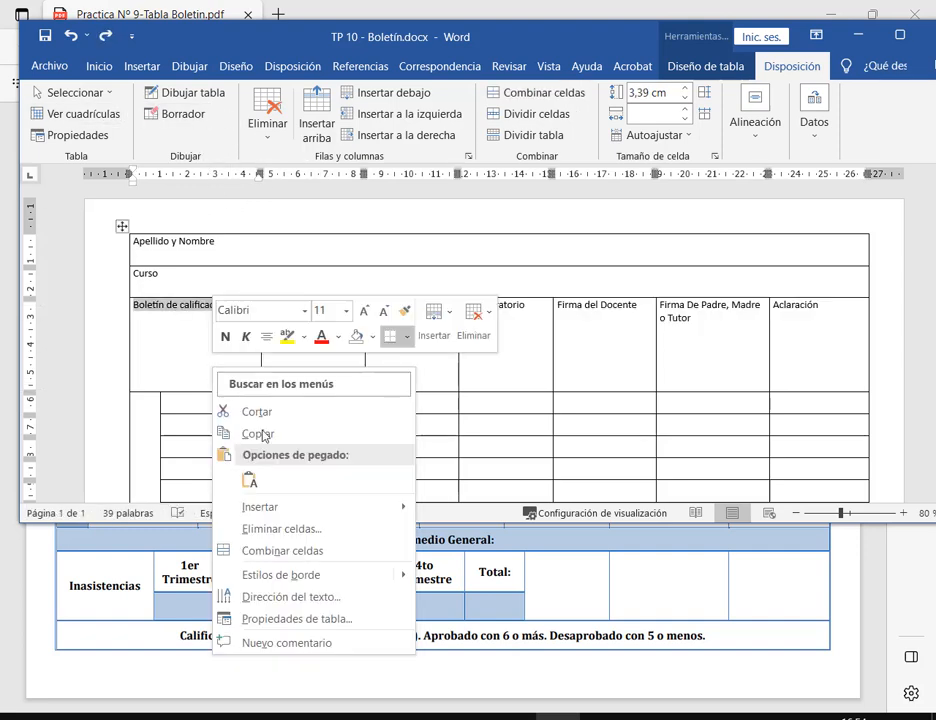
left_click(278, 551)
left_click(276, 328)
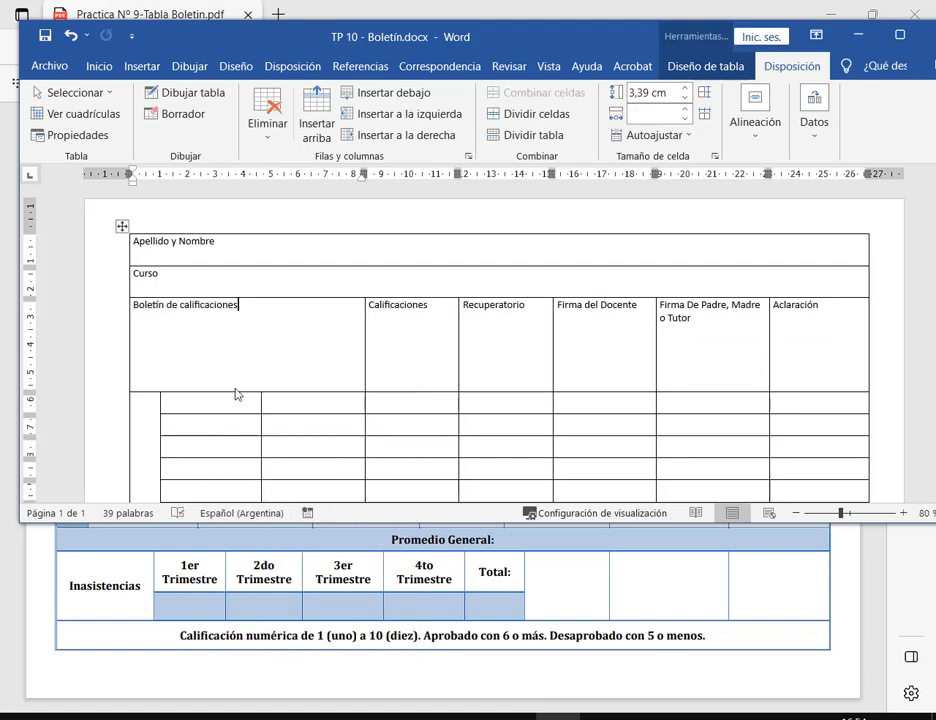
key("alt+Tab")
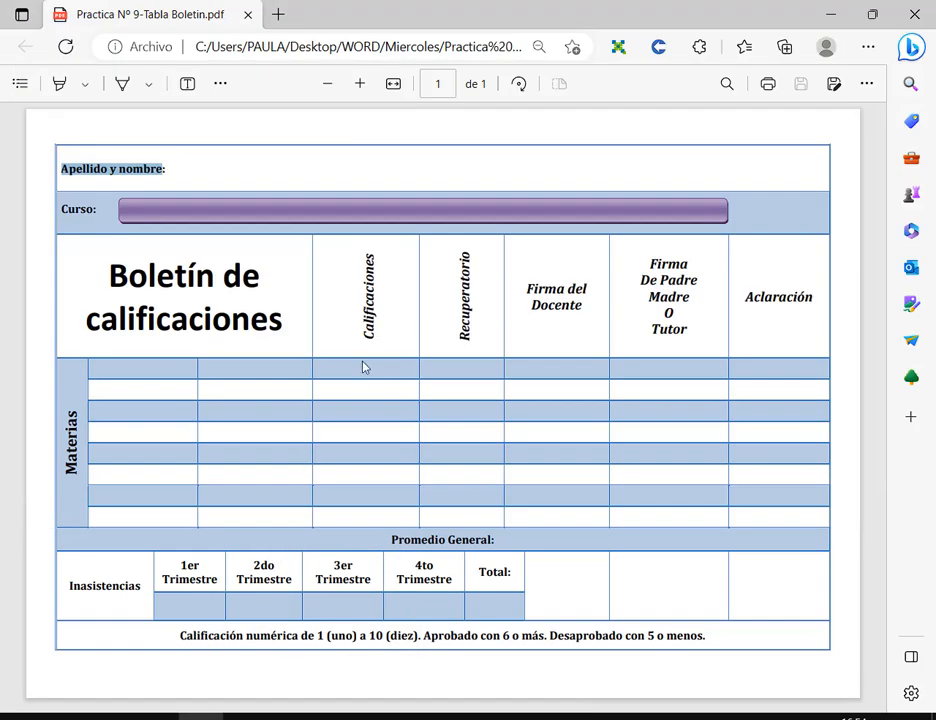
Switch back to the TP 10 - Boletín.docx document.
key("alt+Tab")
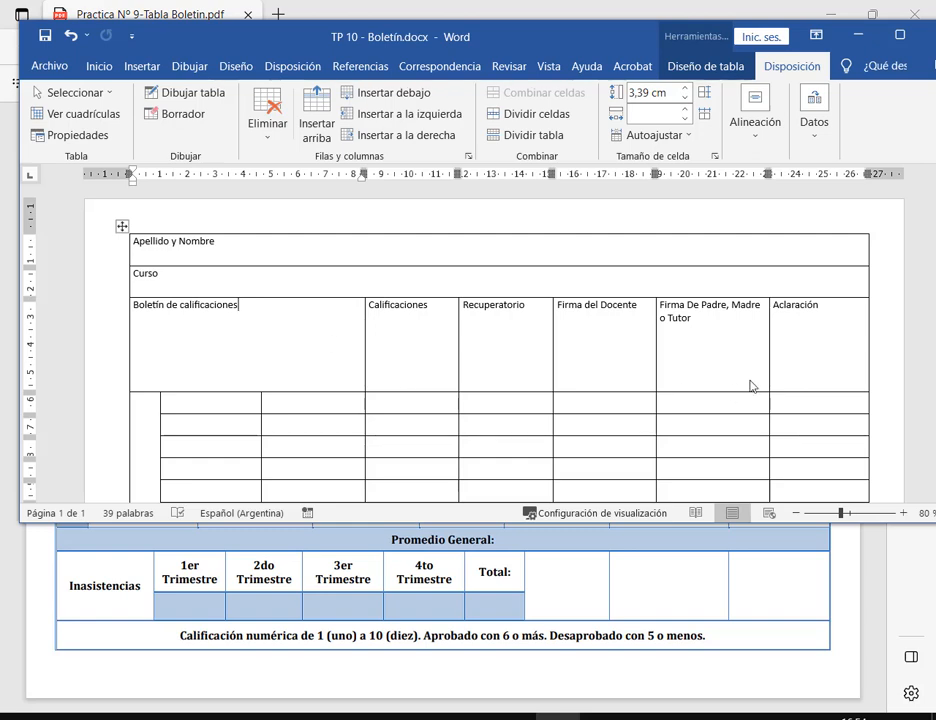
scroll(773, 318, "down", 4)
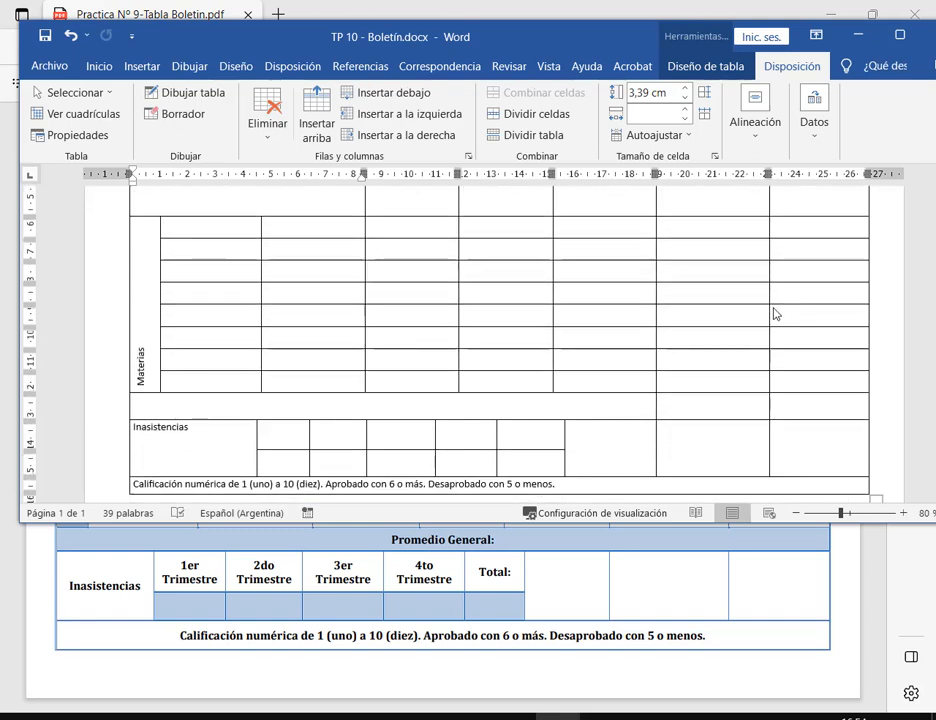
scroll(773, 315, "down", 2)
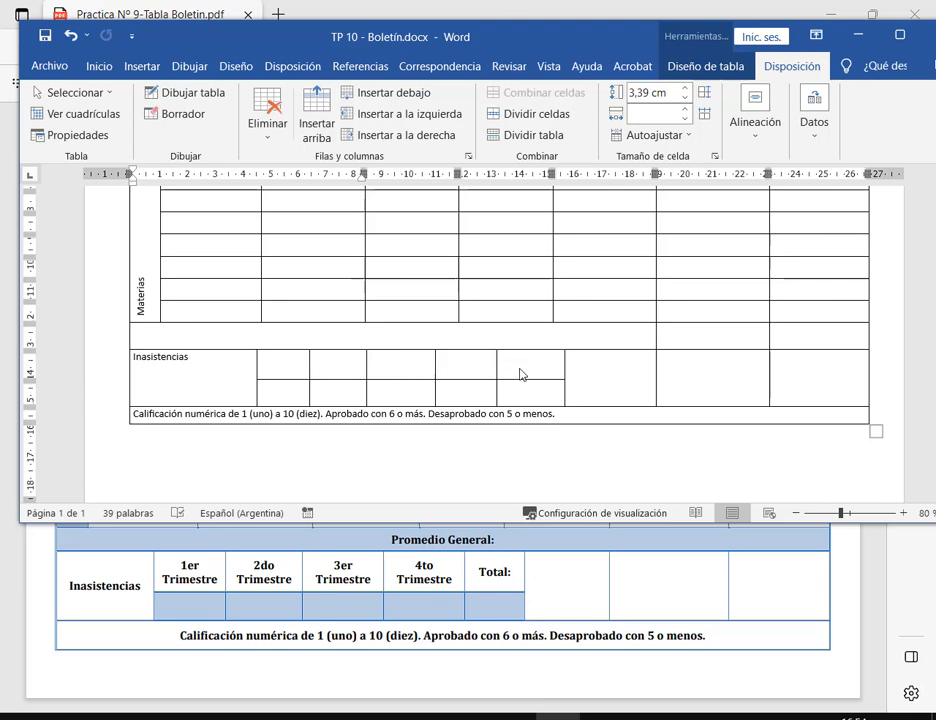
Try distributing the widths of all five small columns beside Inasistencias evenly, and undo the distribution.
left_click_drag(362, 376, 532, 388)
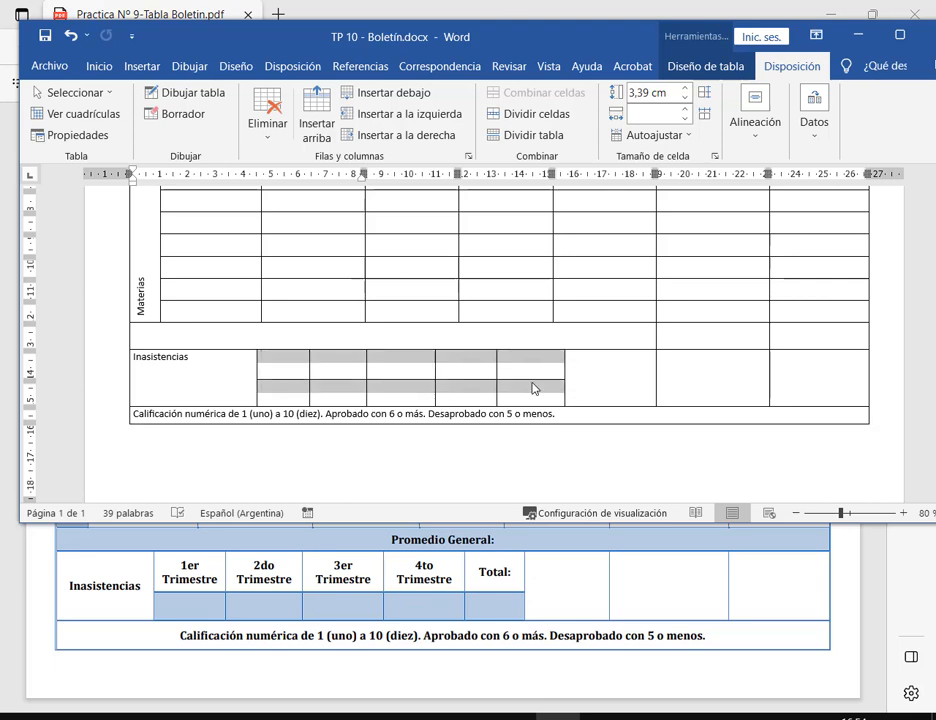
left_click(707, 122)
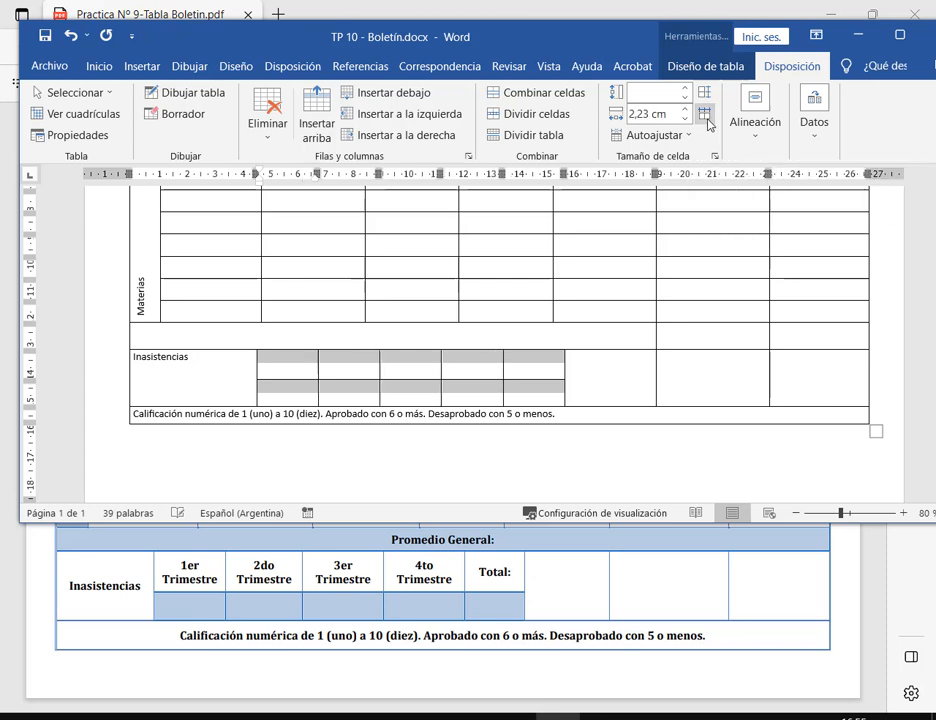
left_click(519, 372)
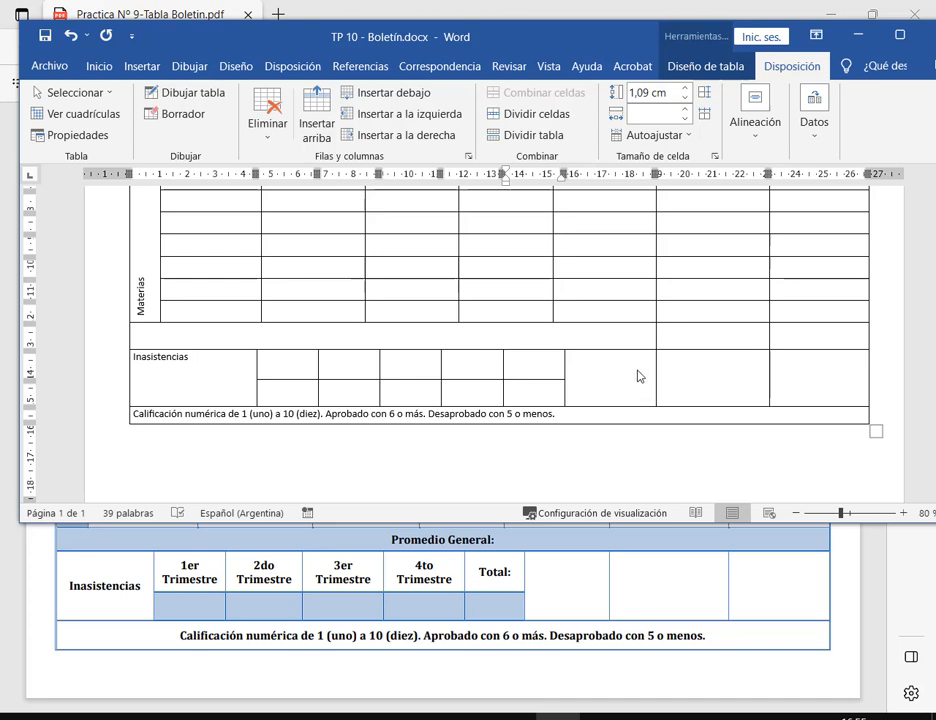
key("ctrl+z")
left_click(531, 367)
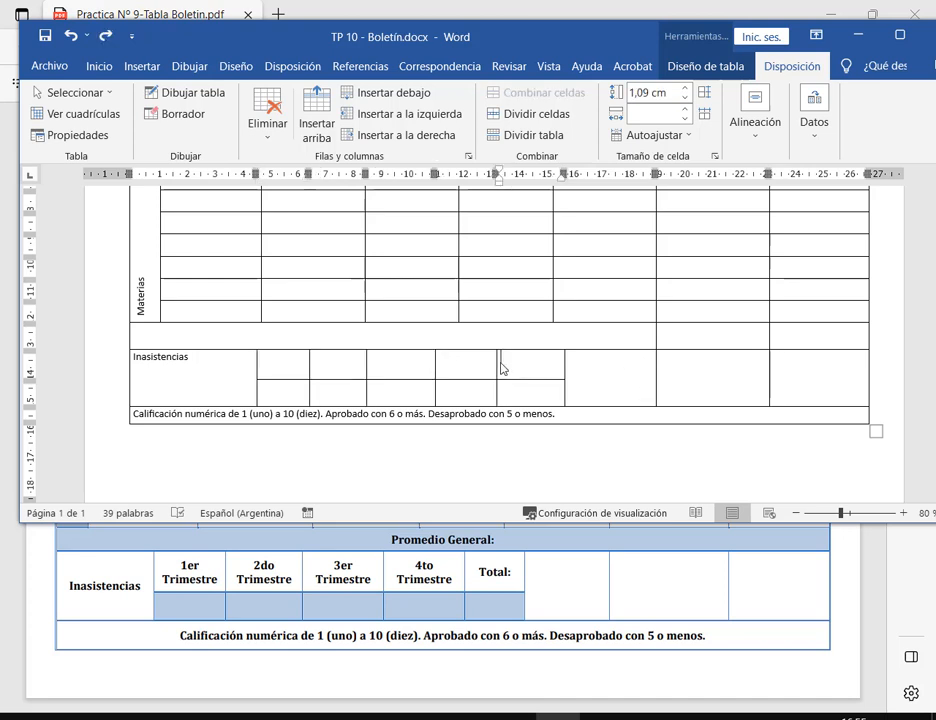
Narrow the fifth small column beside Inasistencias slightly from its inner edge and distribute the widths of the four columns before it evenly.
left_click_drag(497, 365, 507, 367)
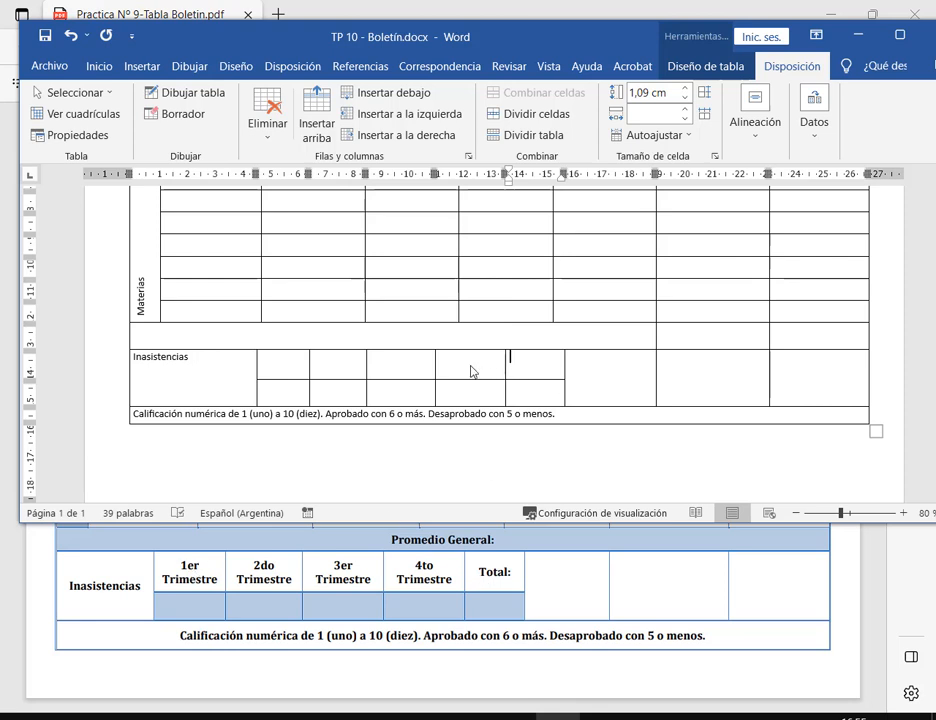
left_click_drag(290, 376, 464, 397)
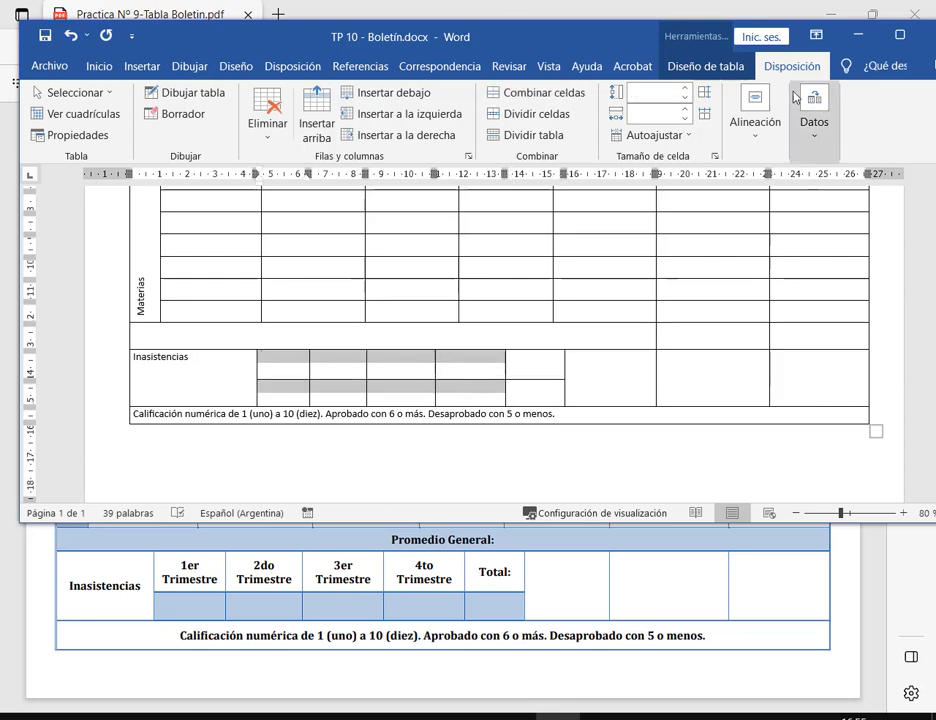
left_click(704, 112)
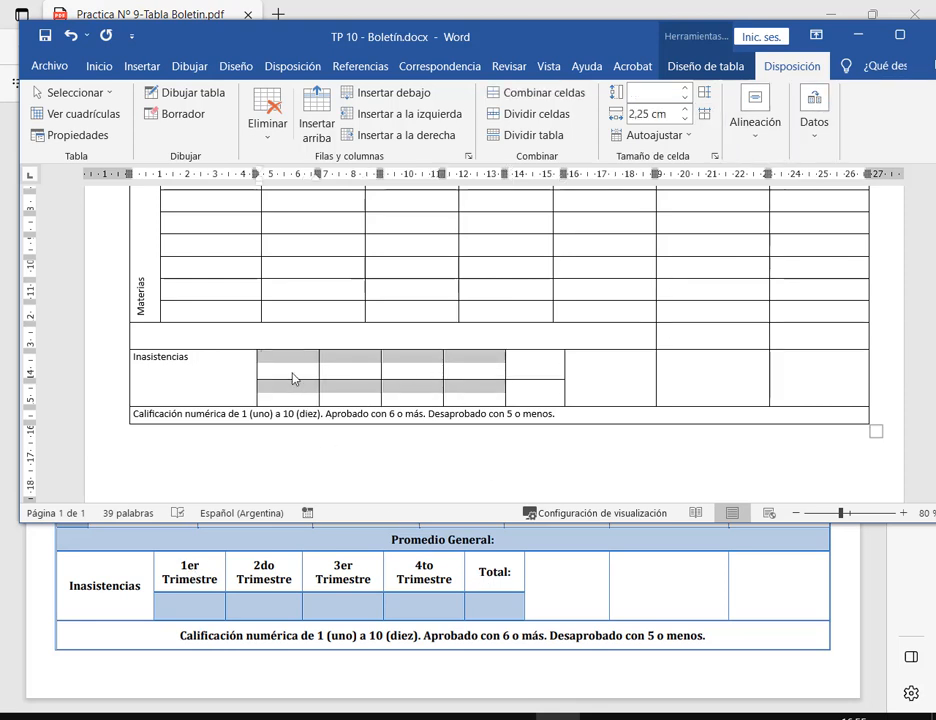
left_click(293, 376)
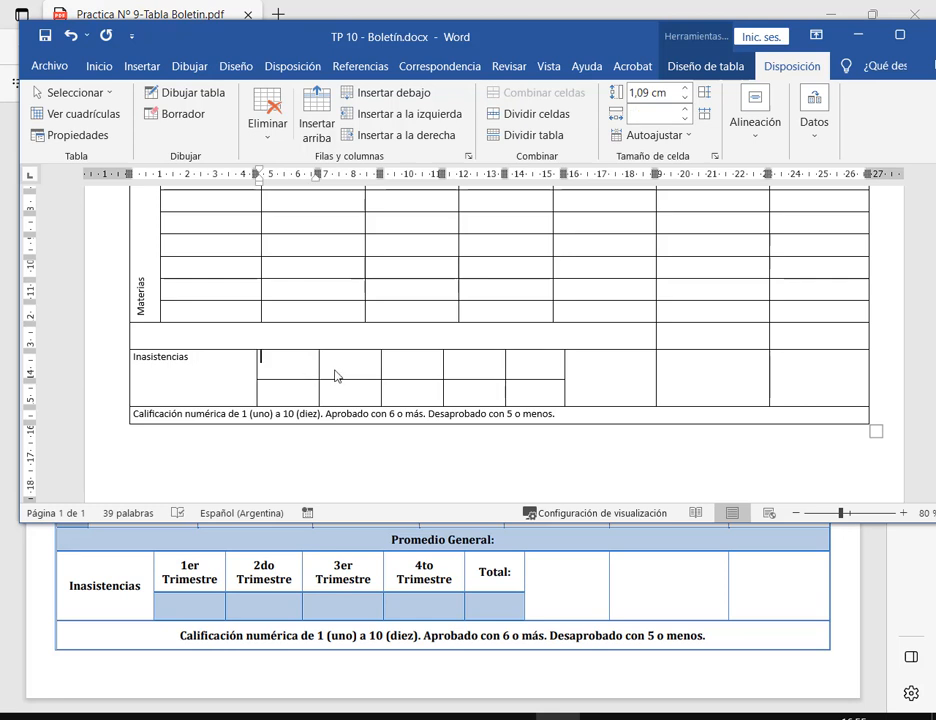
Save the document.
left_click(518, 370)
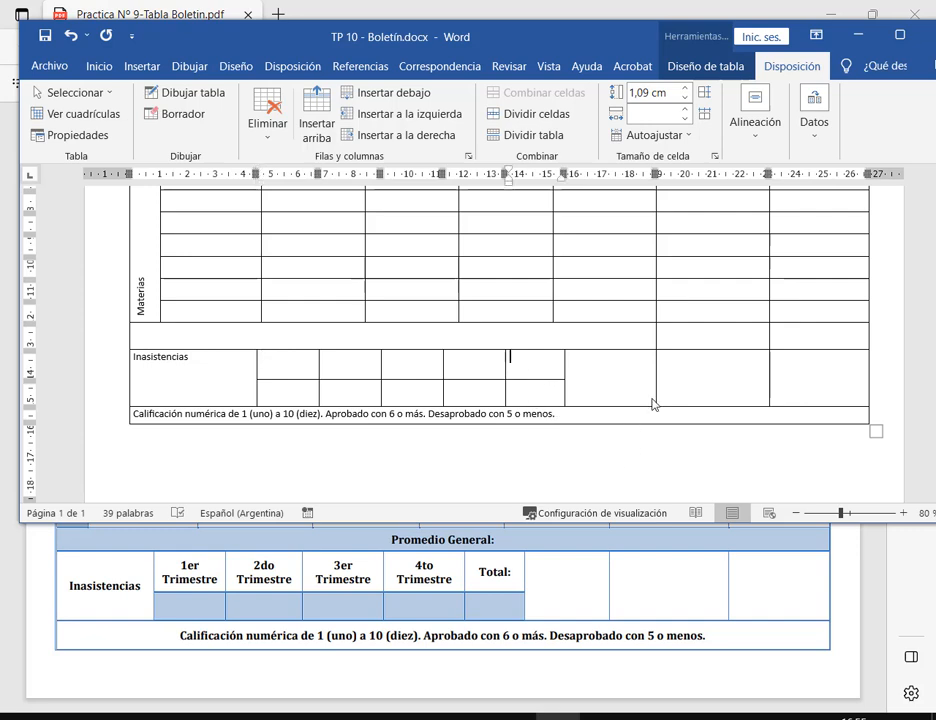
scroll(664, 386, "up", 5)
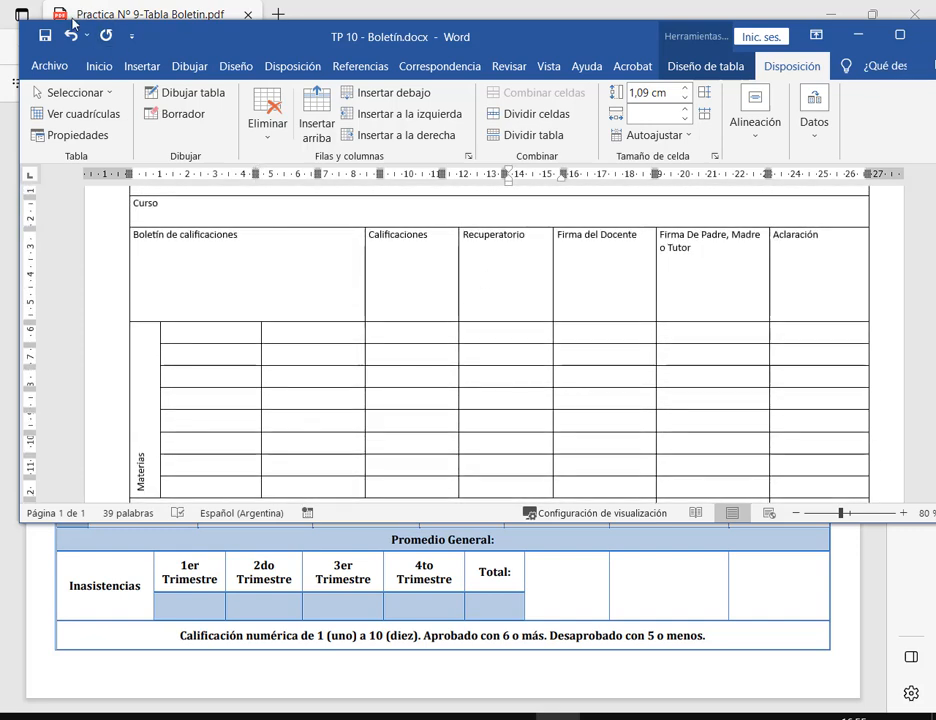
left_click(46, 37)
Erase the vertical borders in the row above Inasistencias to make one full-width cell, and enter "Promedio General:" in it.
scroll(580, 388, "down", 3)
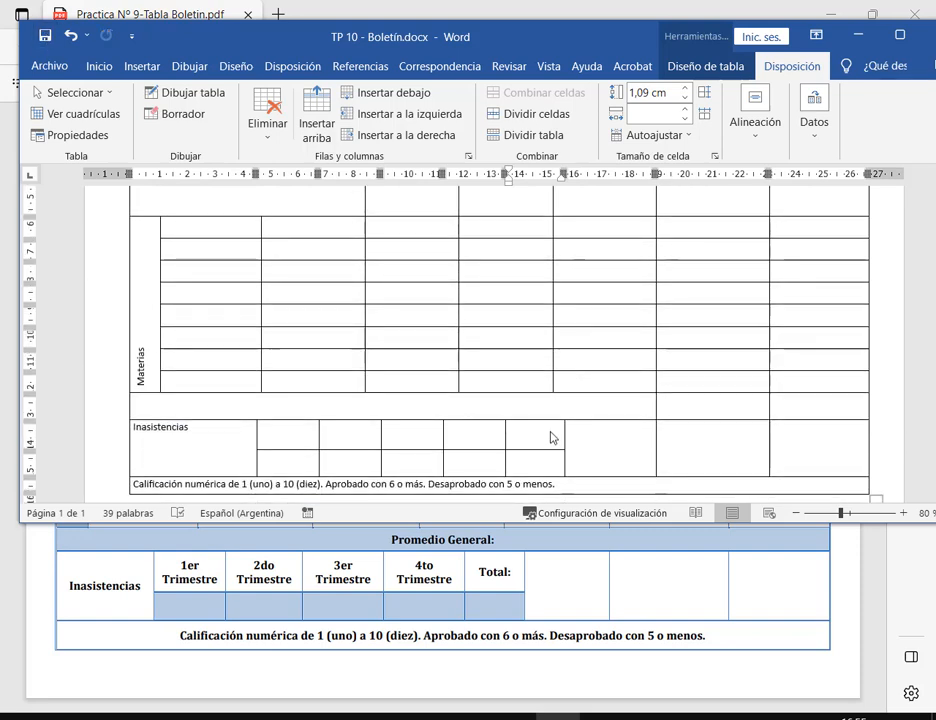
left_click(664, 426)
left_click_drag(790, 416, 587, 410)
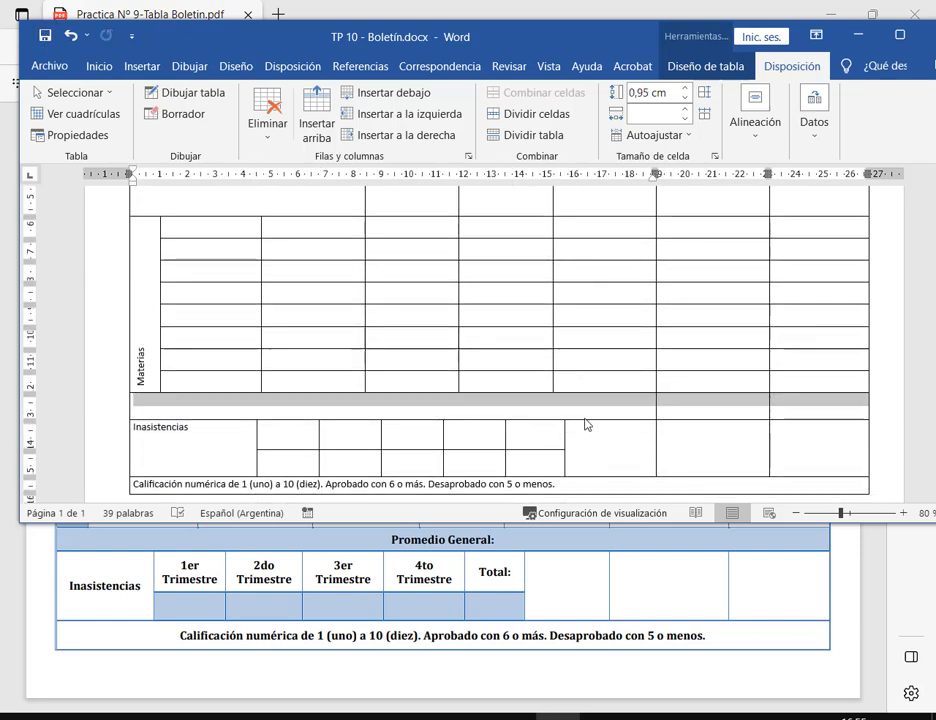
right_click(600, 418)
key("Escape")
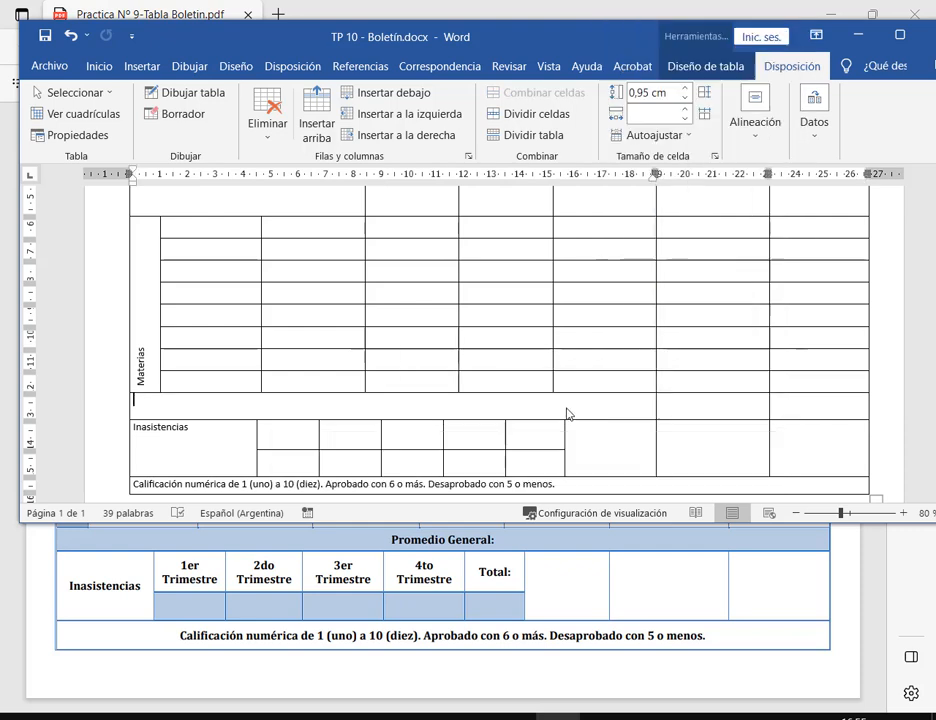
left_click(178, 113)
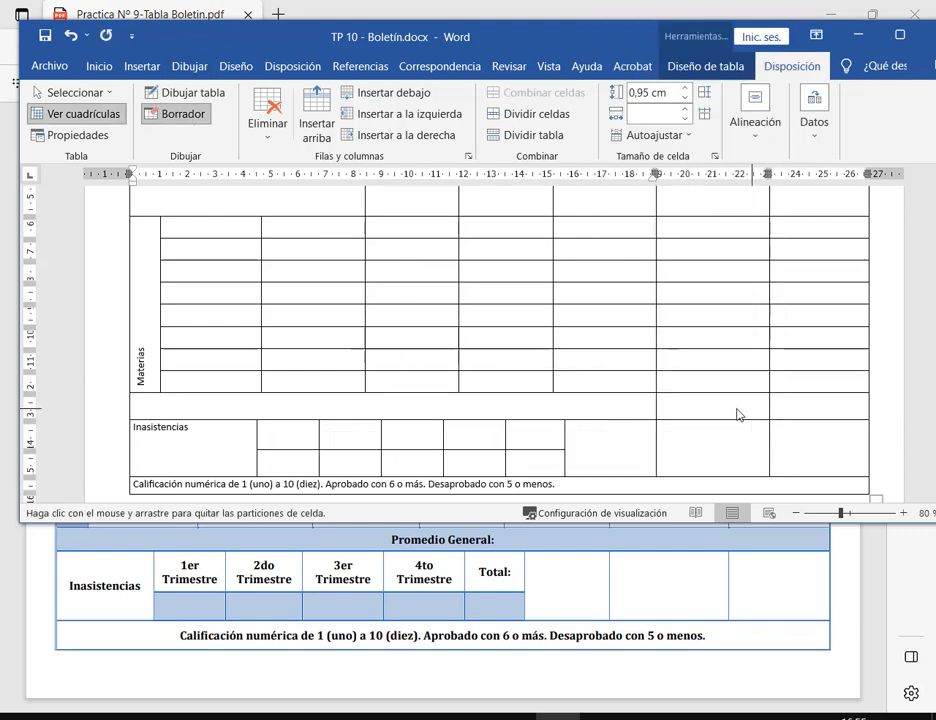
left_click_drag(735, 414, 622, 413)
scroll(620, 417, "up", 3)
scroll(675, 371, "down", 3)
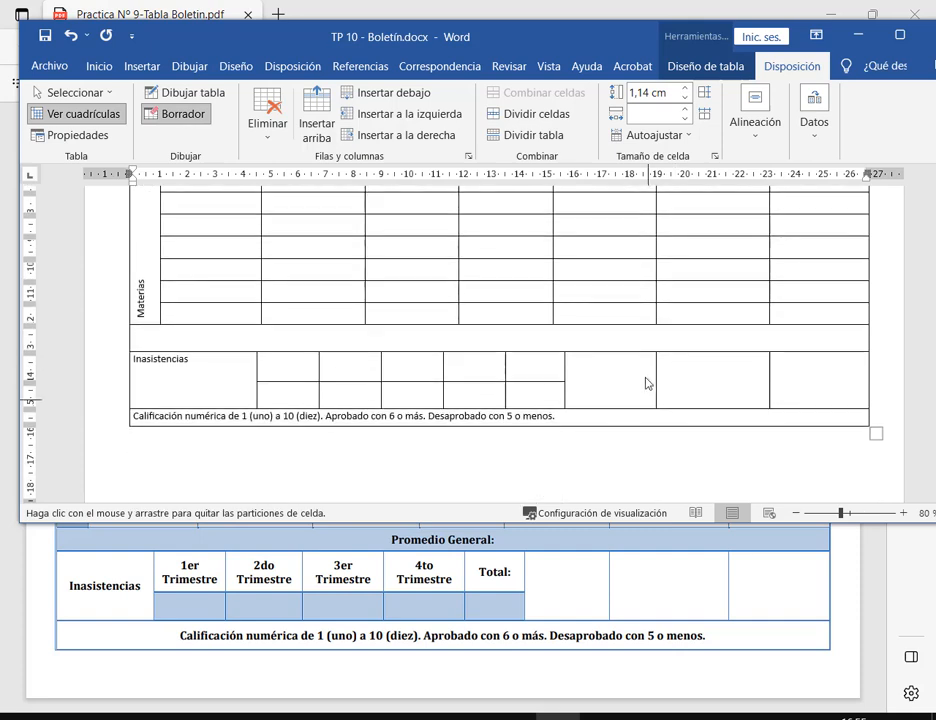
key("Escape")
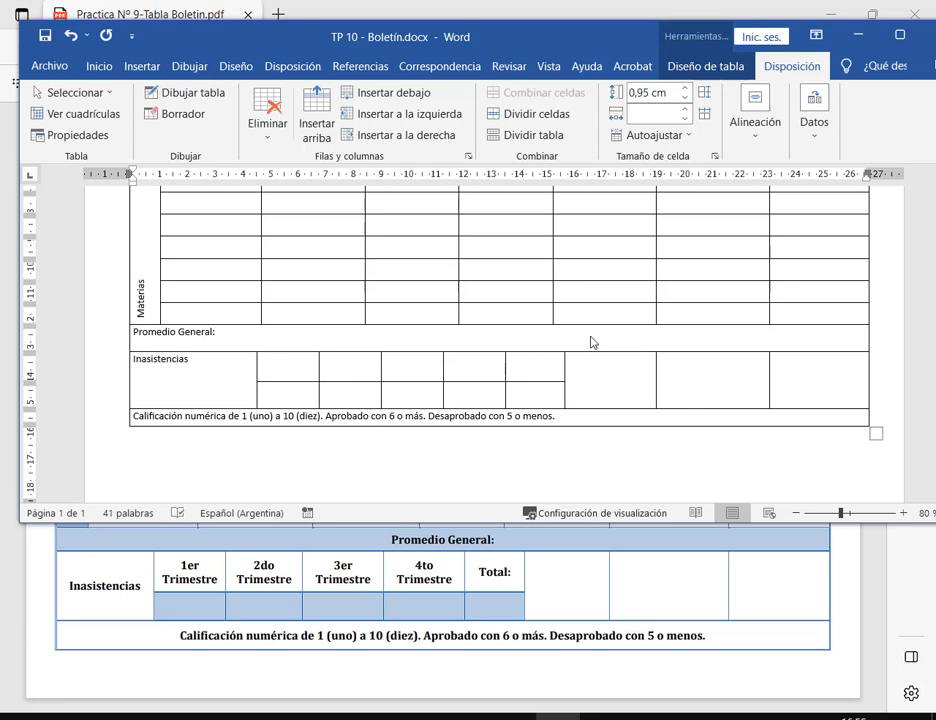
Maximize the document window and compare the report card table with the reference PDF.
scroll(593, 342, "up", 3)
left_click(899, 35)
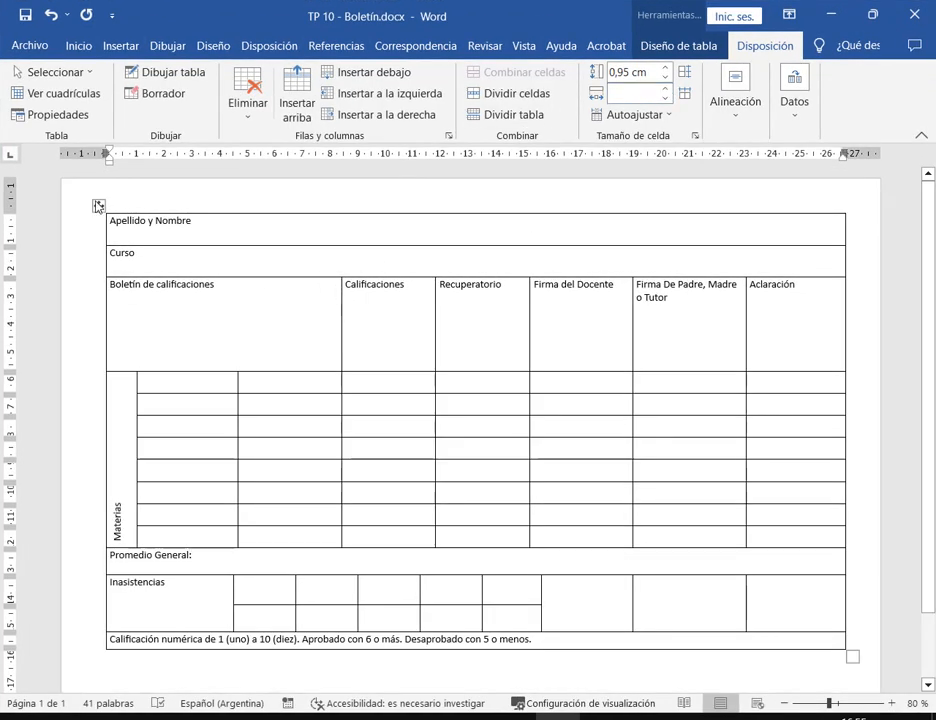
left_click(441, 286)
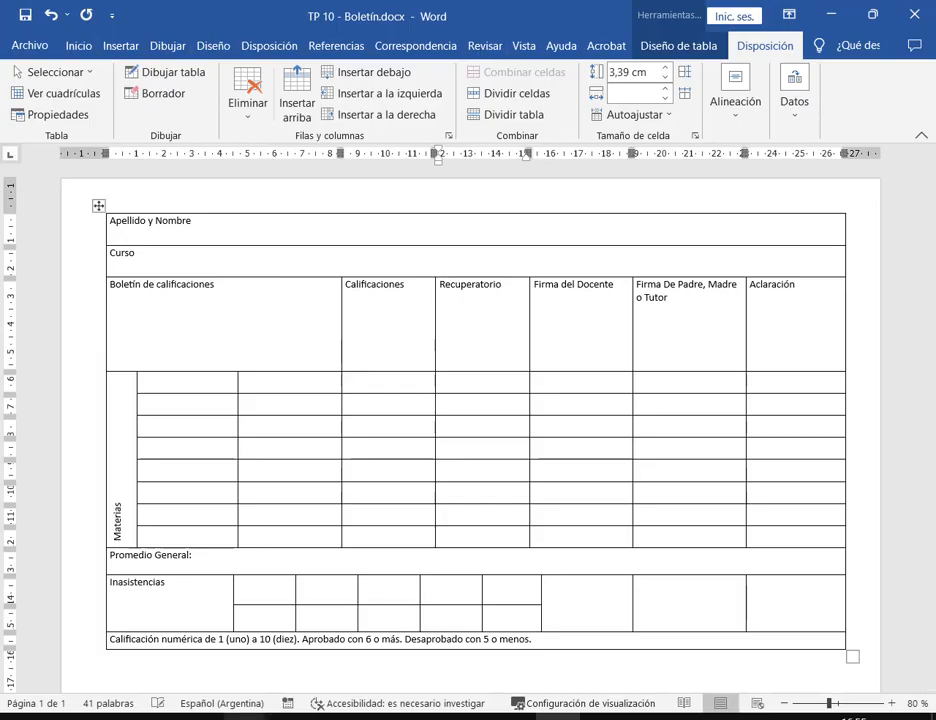
key("alt+Tab")
left_click(148, 265)
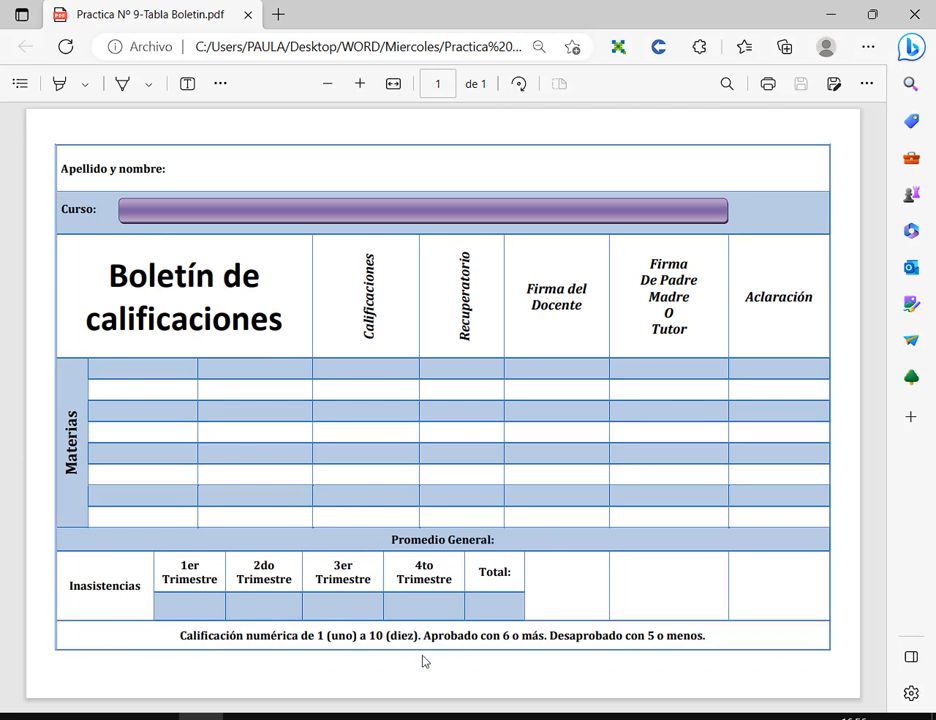
key("alt+Tab")
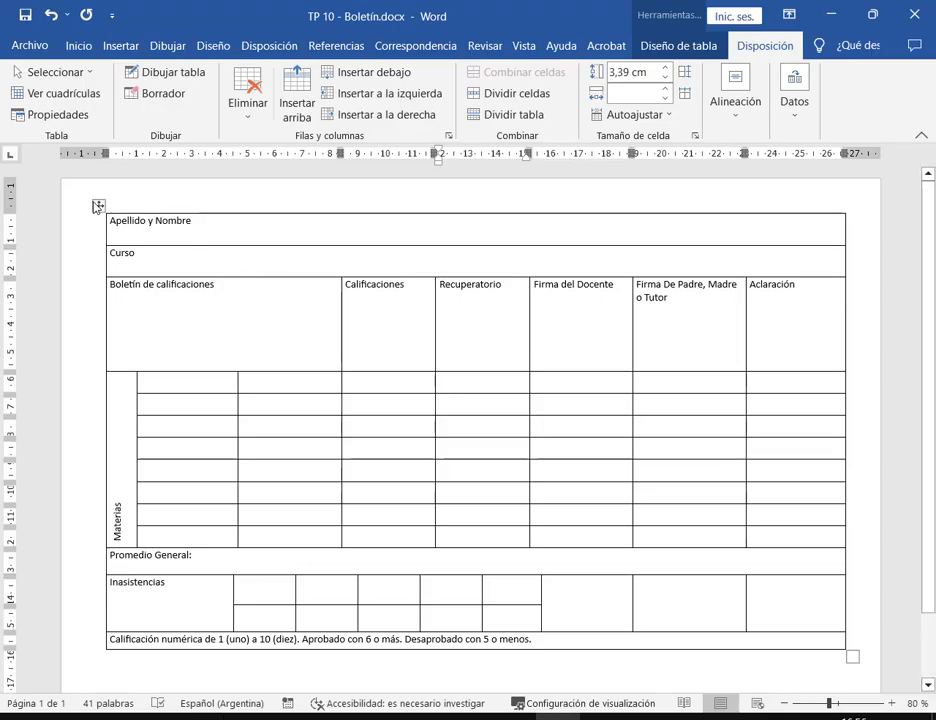
Format all the text in the table as Cambria, bold, size 11.
left_click(98, 207)
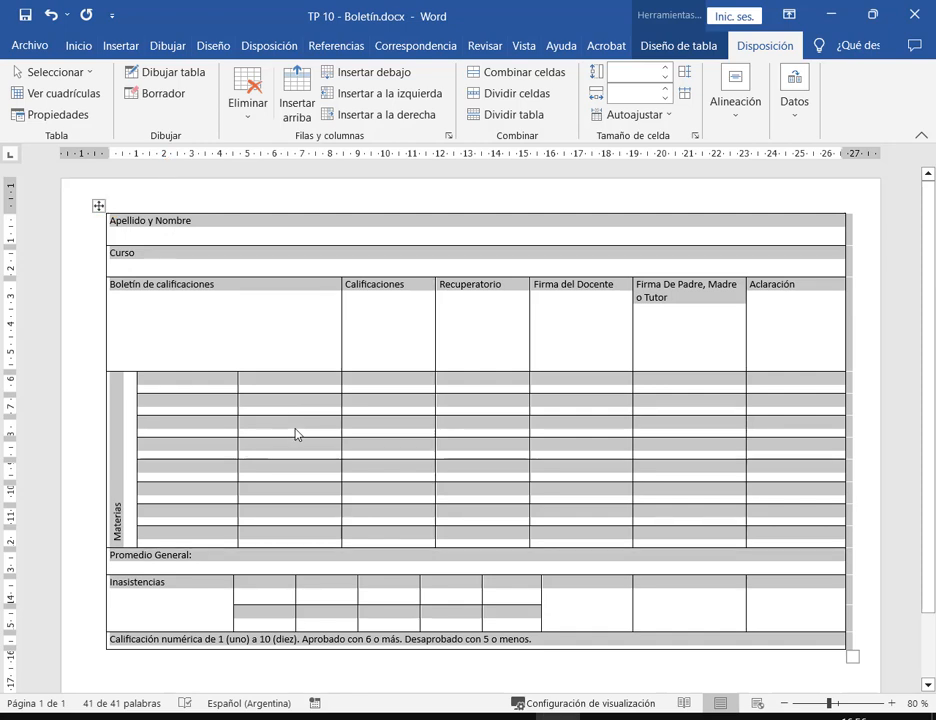
left_click(82, 46)
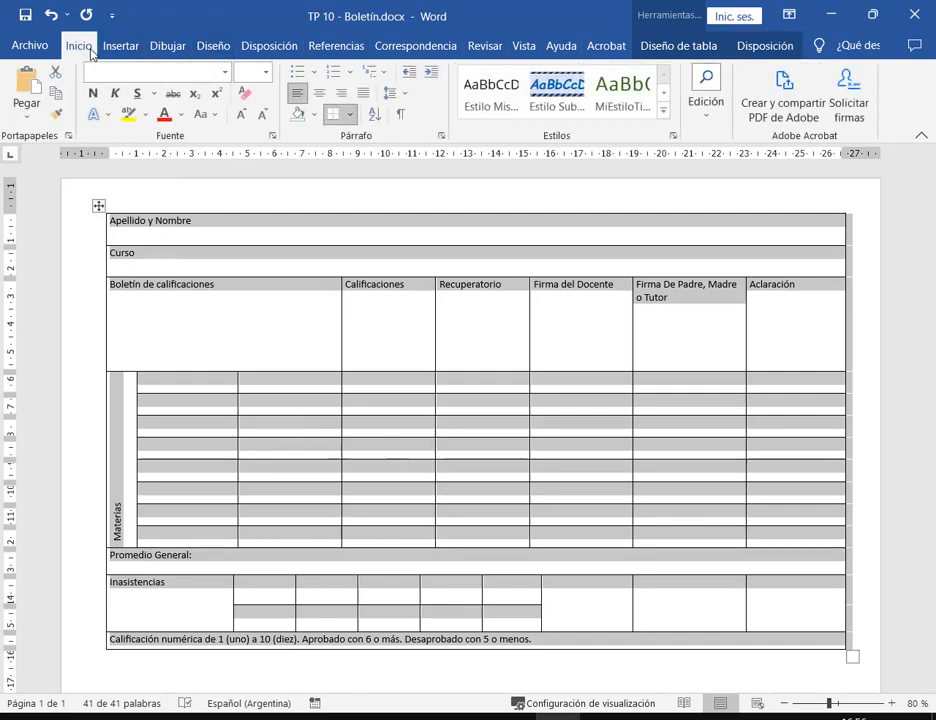
left_click(225, 76)
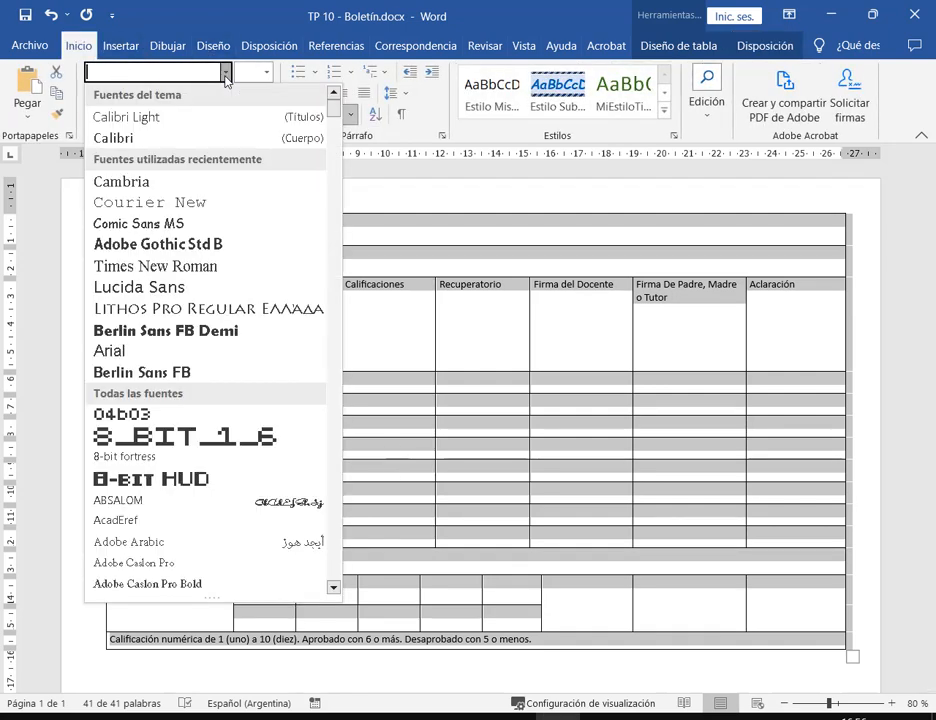
left_click(225, 76)
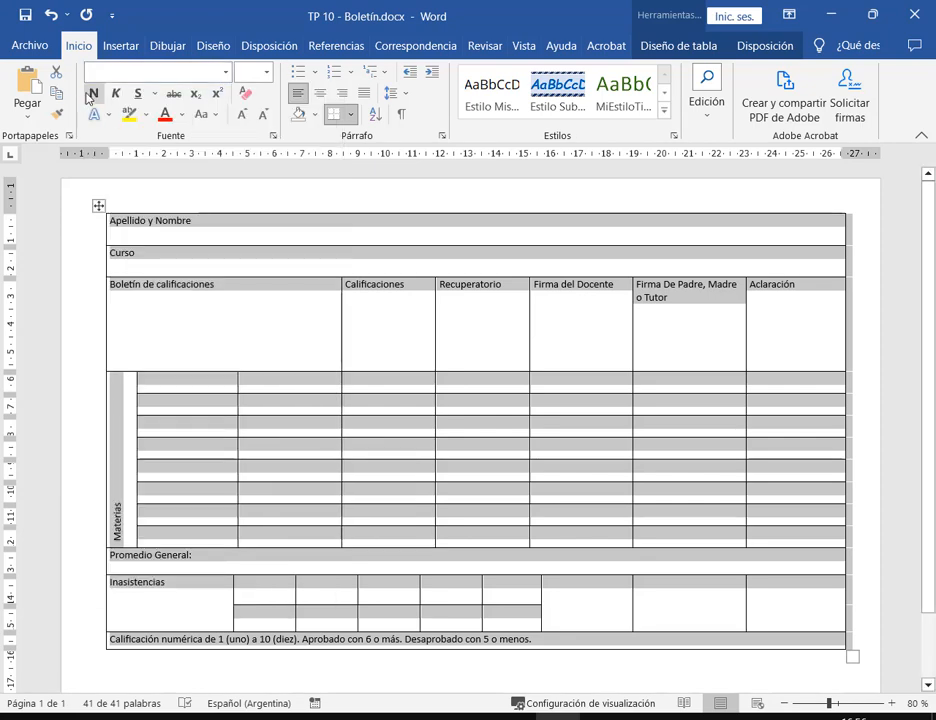
left_click(227, 74)
key("Down")
key("Down")
key("Down")
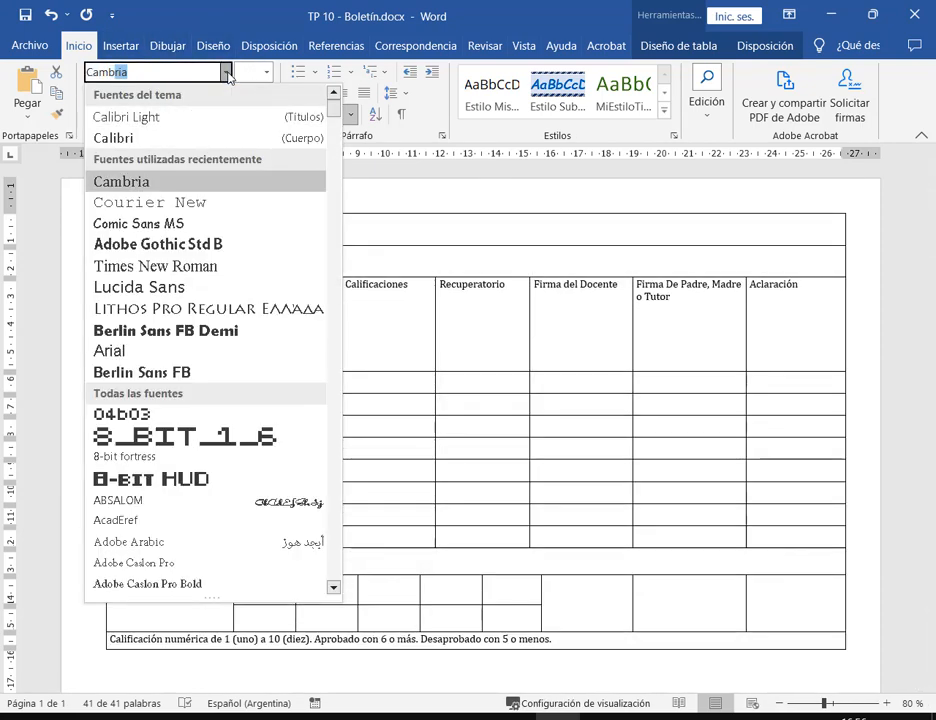
left_click(228, 77)
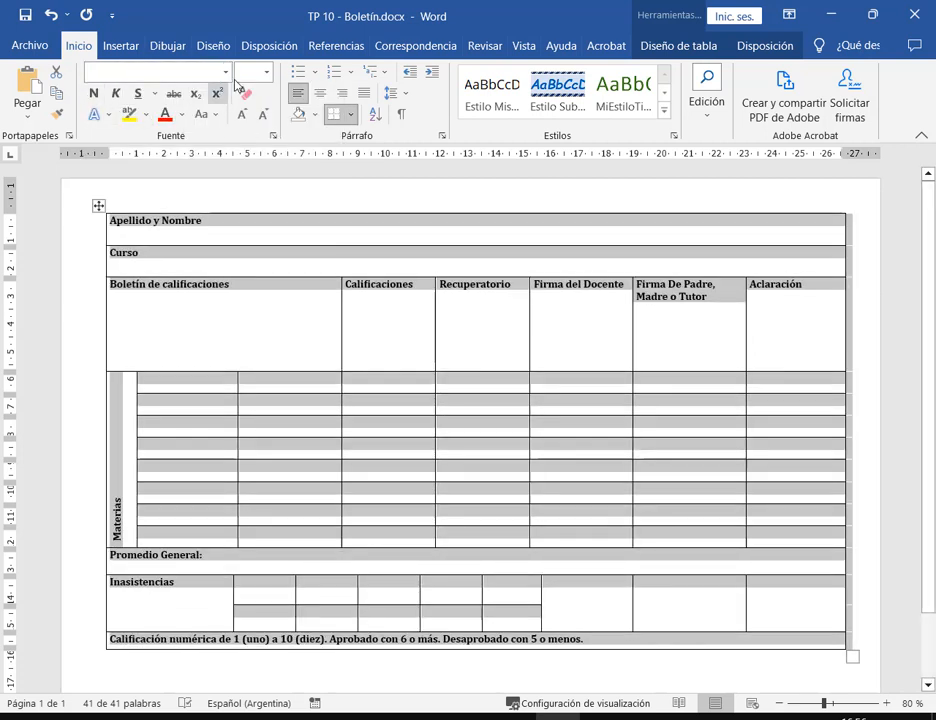
left_click(267, 75)
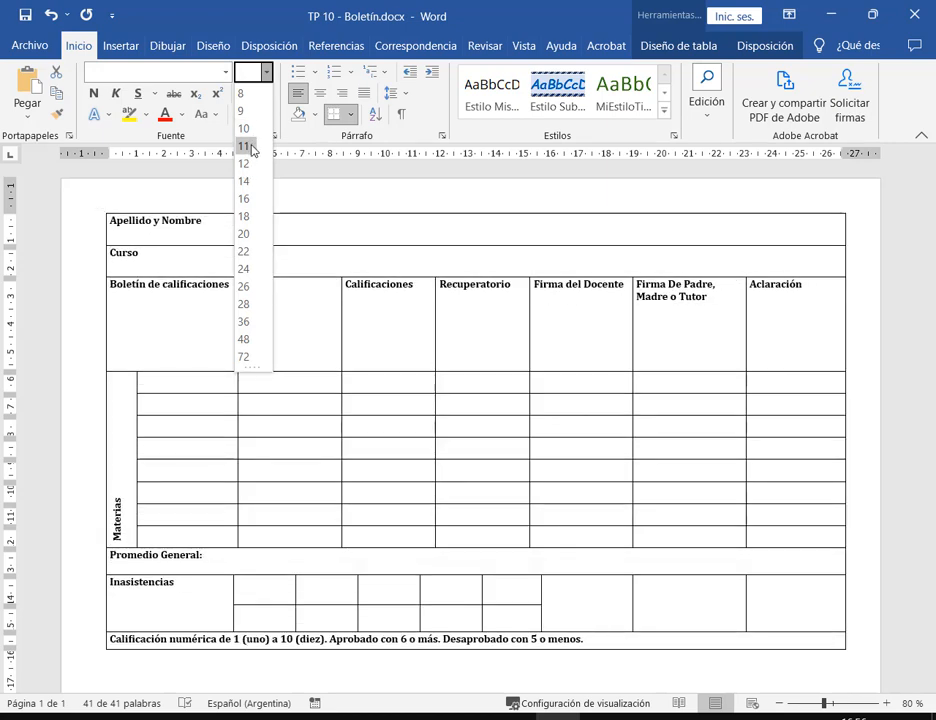
left_click(251, 148)
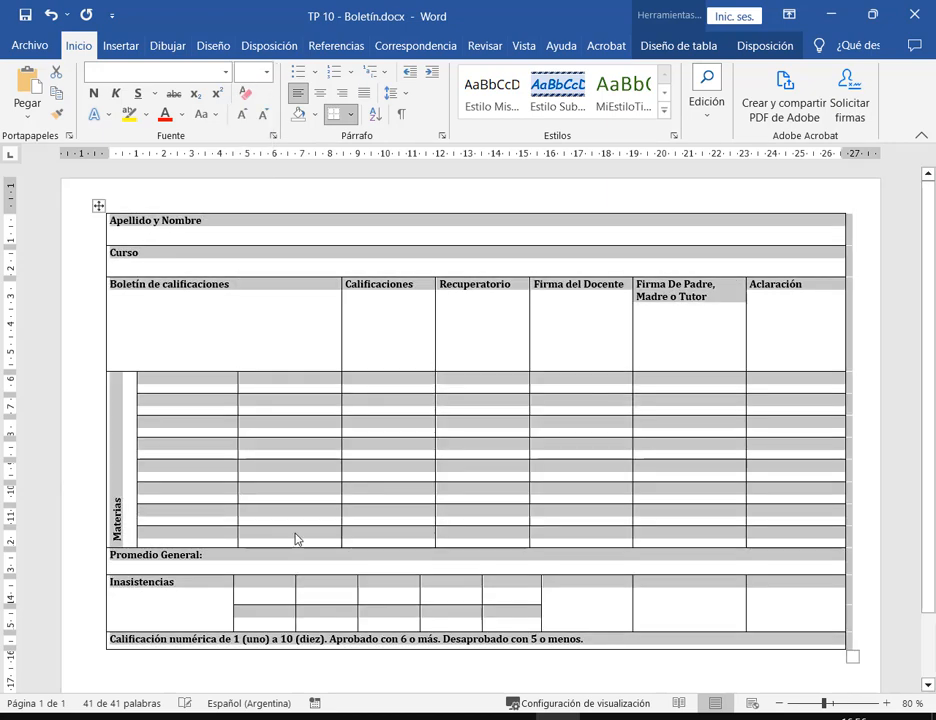
Change the font of the "Boletín de calificaciones" text to Calibri.
left_click(302, 229)
left_click_drag(257, 292, 112, 291)
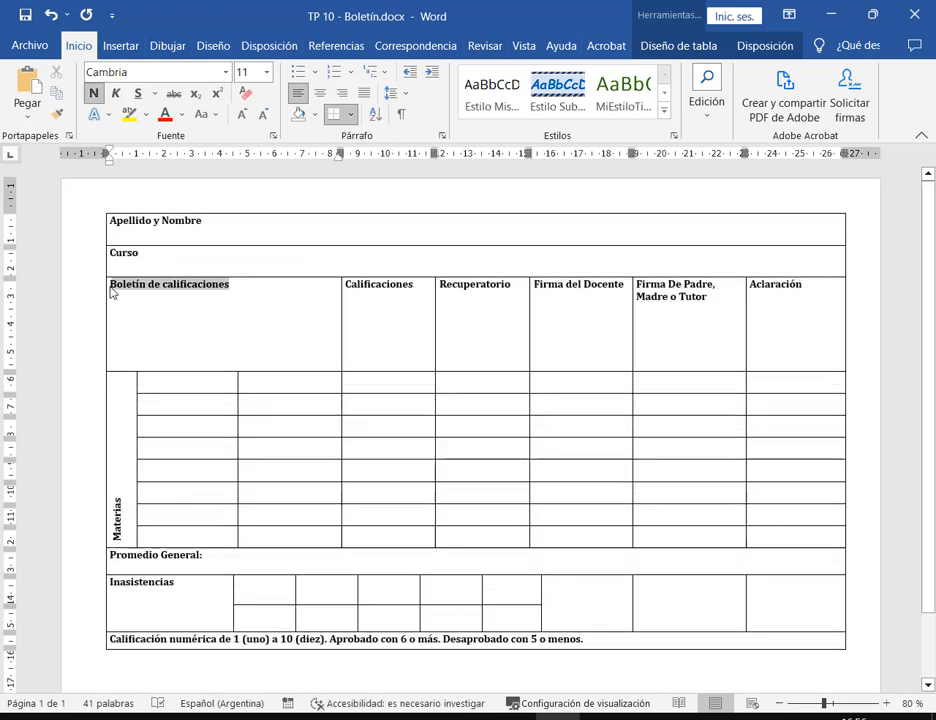
left_click(226, 72)
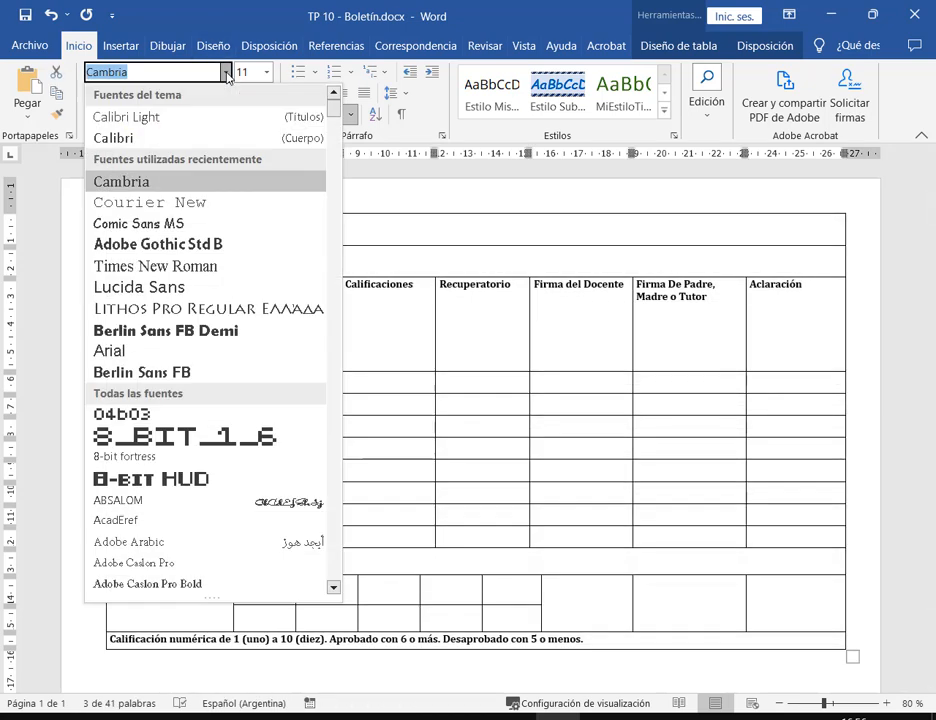
type("Cali")
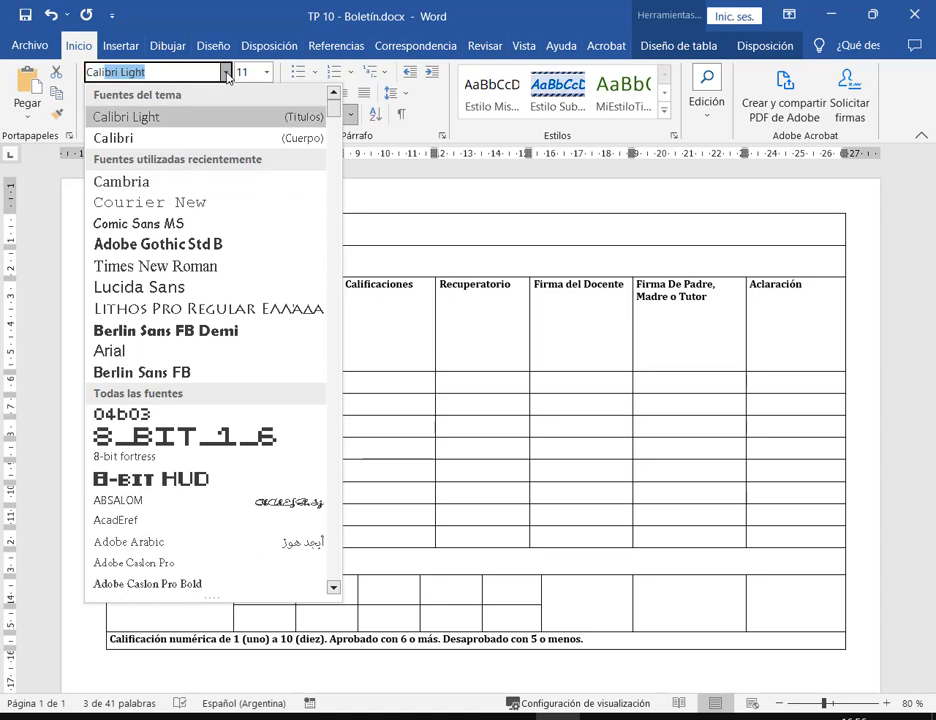
key("Down")
key("Return")
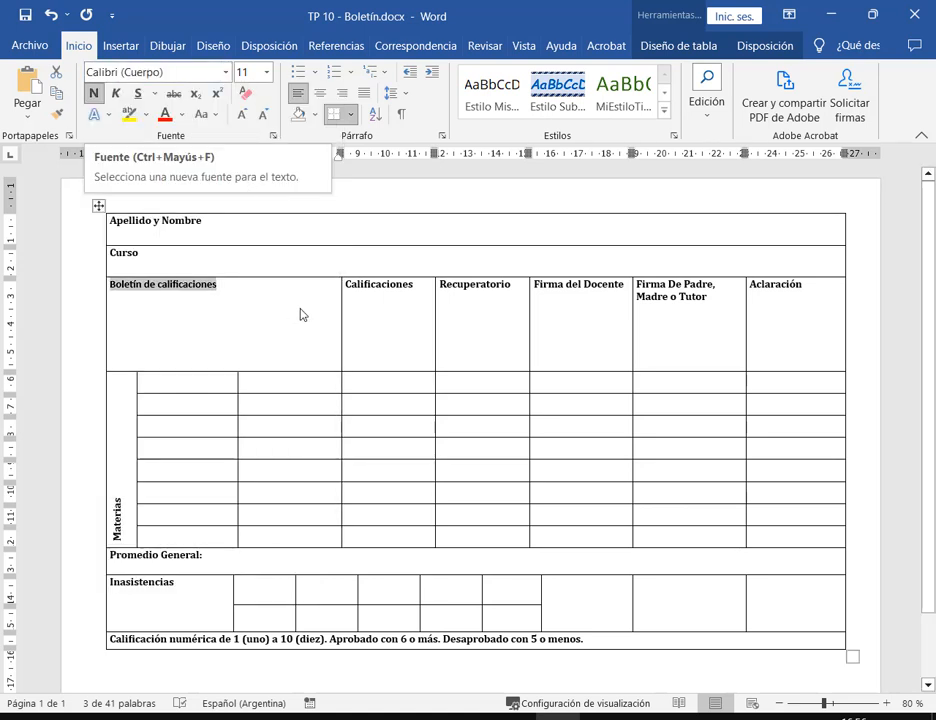
Set the "Boletín de calificaciones" text to size 26 and centre it horizontally in its cell.
left_click(266, 72)
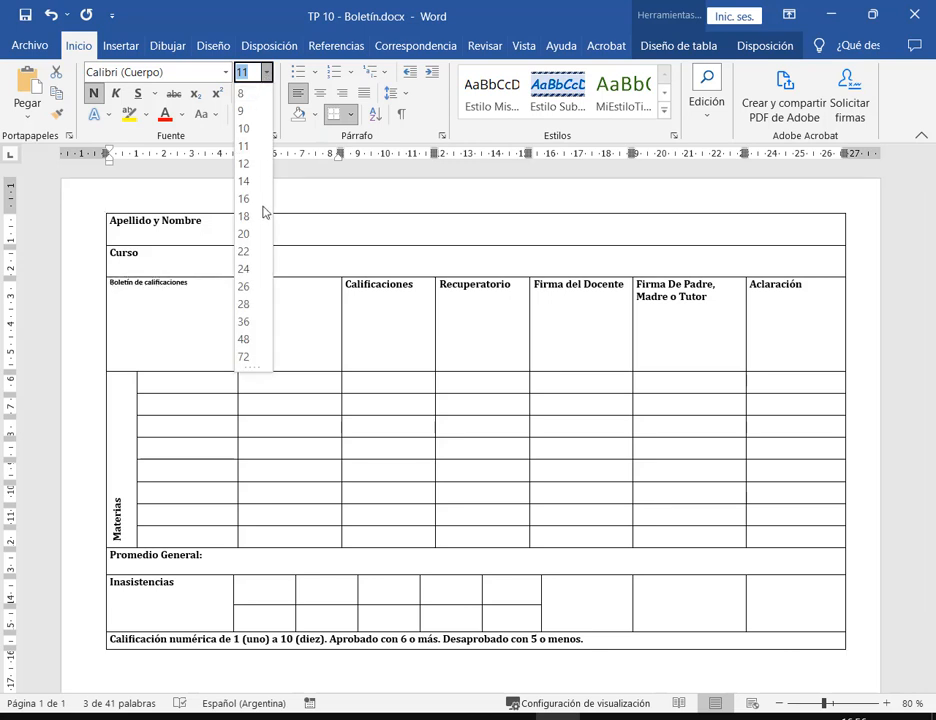
left_click(246, 288)
left_click(268, 338)
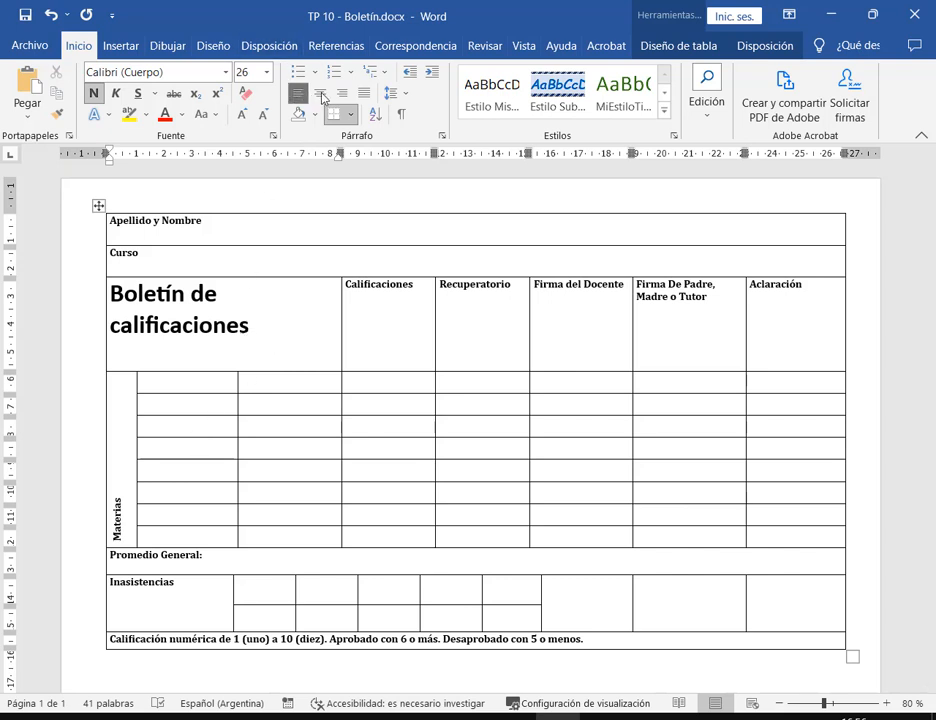
left_click(320, 92)
left_click(414, 328)
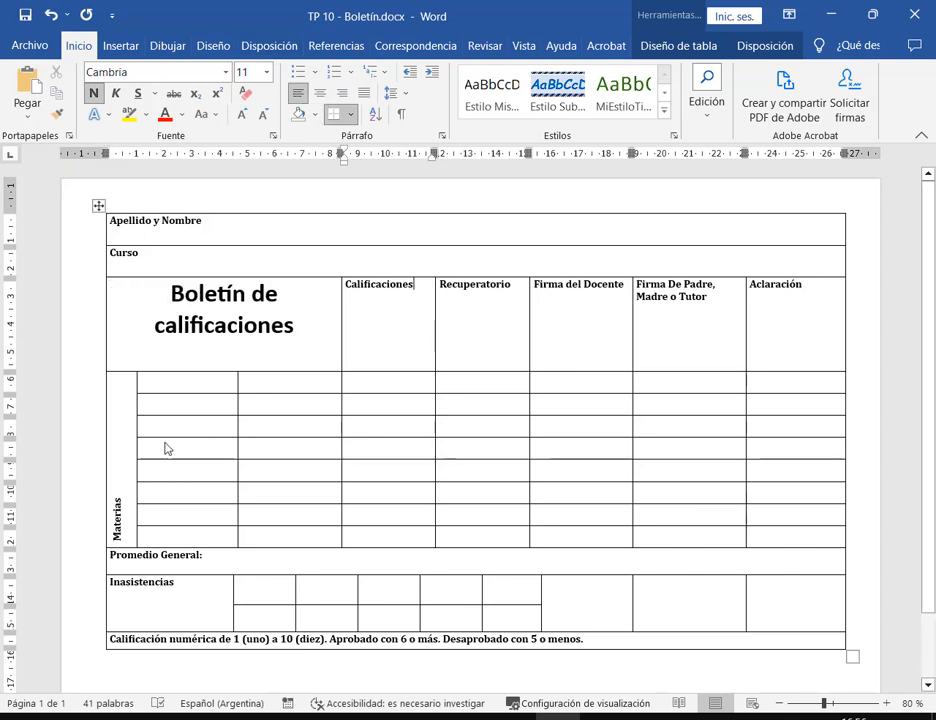
Set the vertical "Materias" text to size 14, comparing it with the reference PDF.
left_click(277, 716)
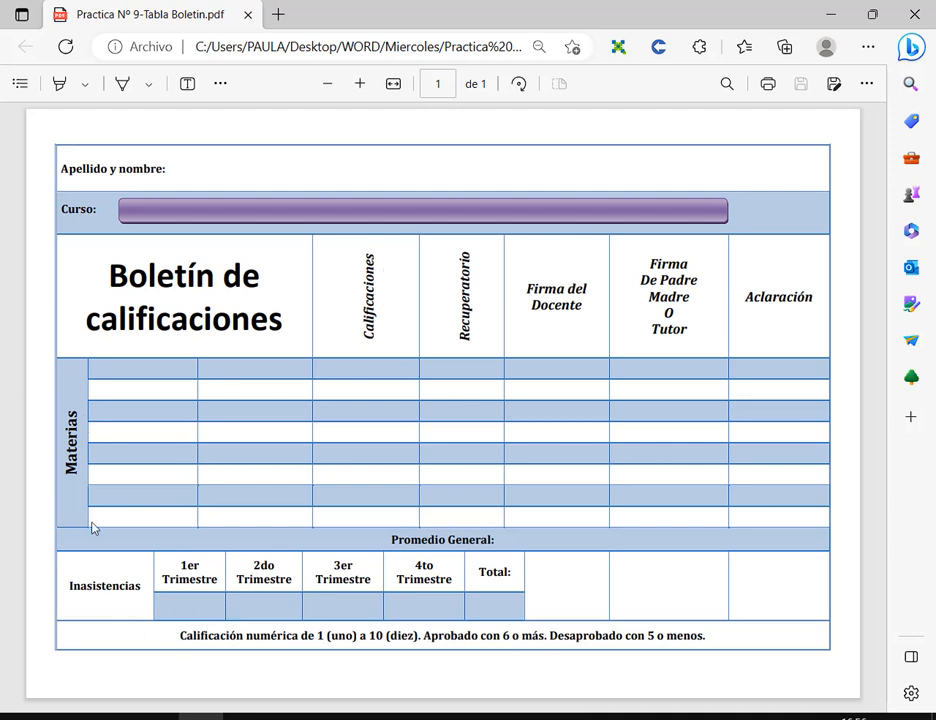
key("alt+Tab")
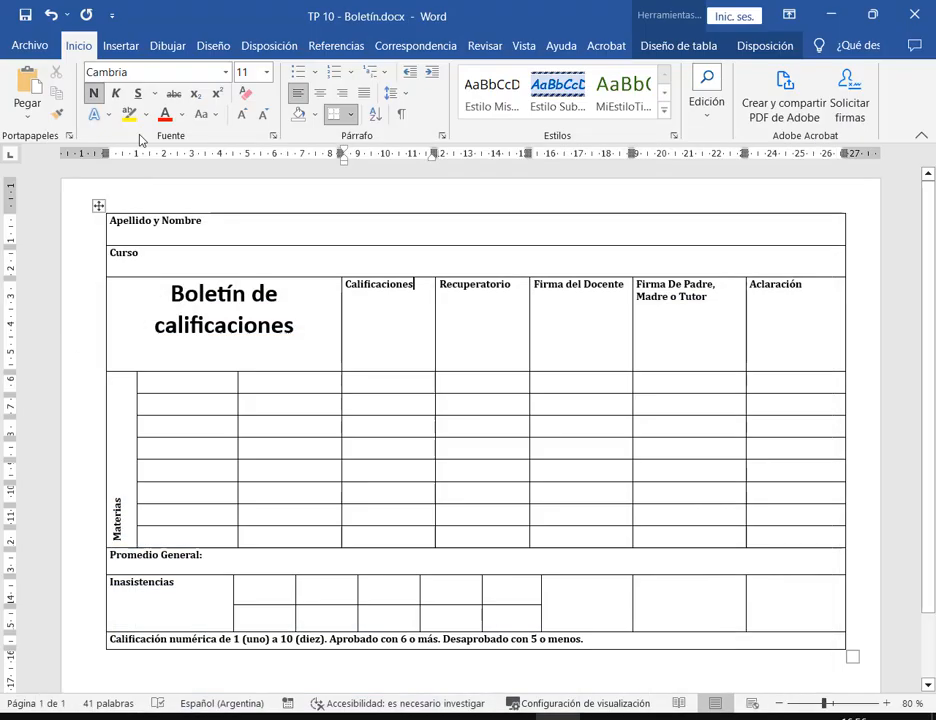
left_click_drag(119, 492, 121, 538)
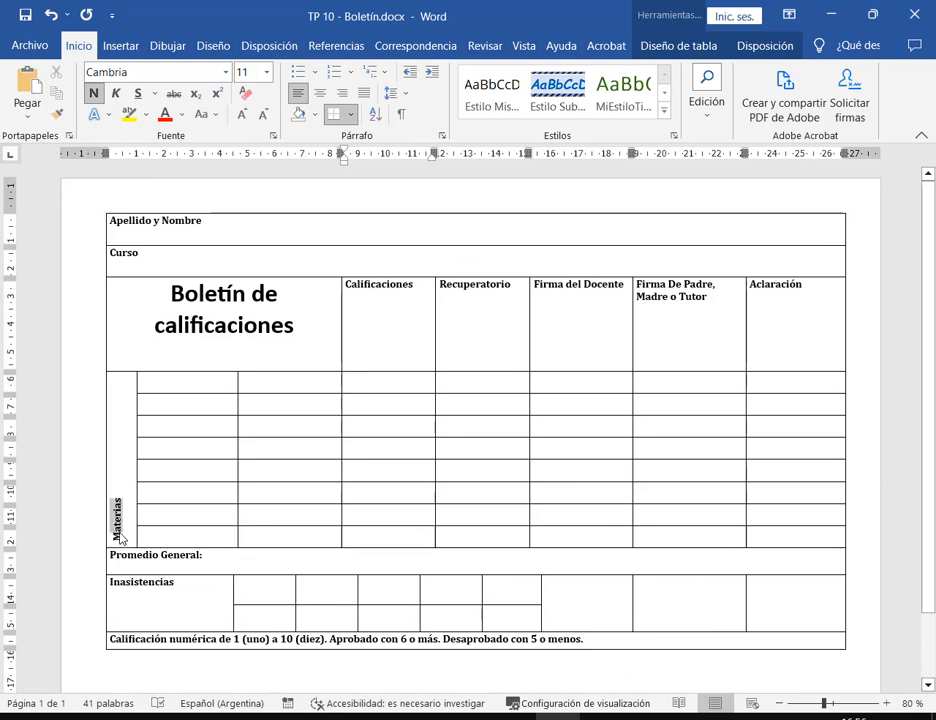
left_click(267, 73)
left_click(254, 184)
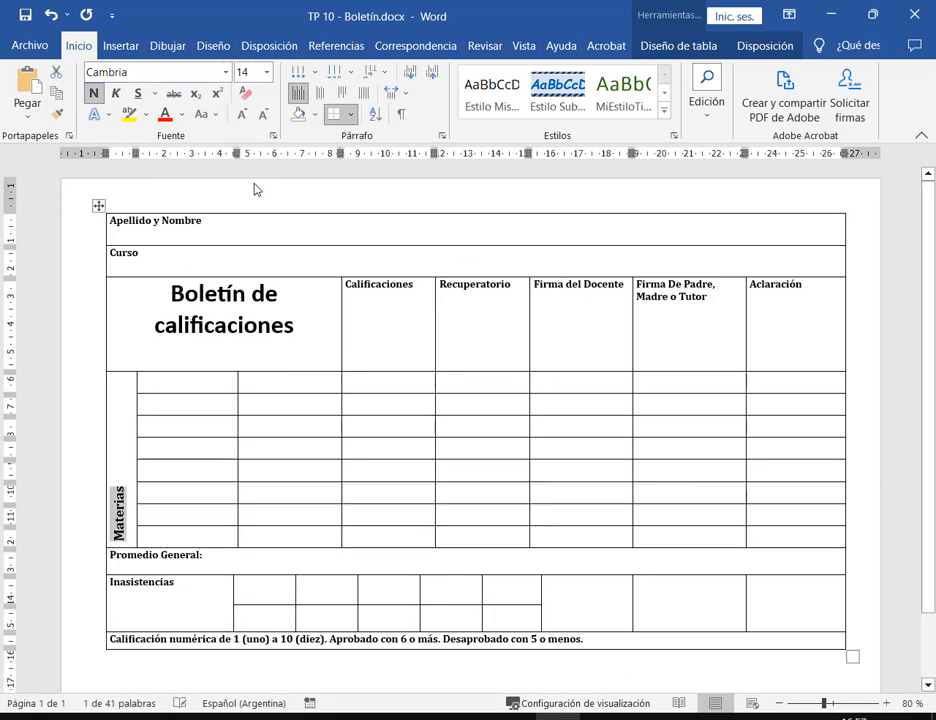
left_click(201, 717)
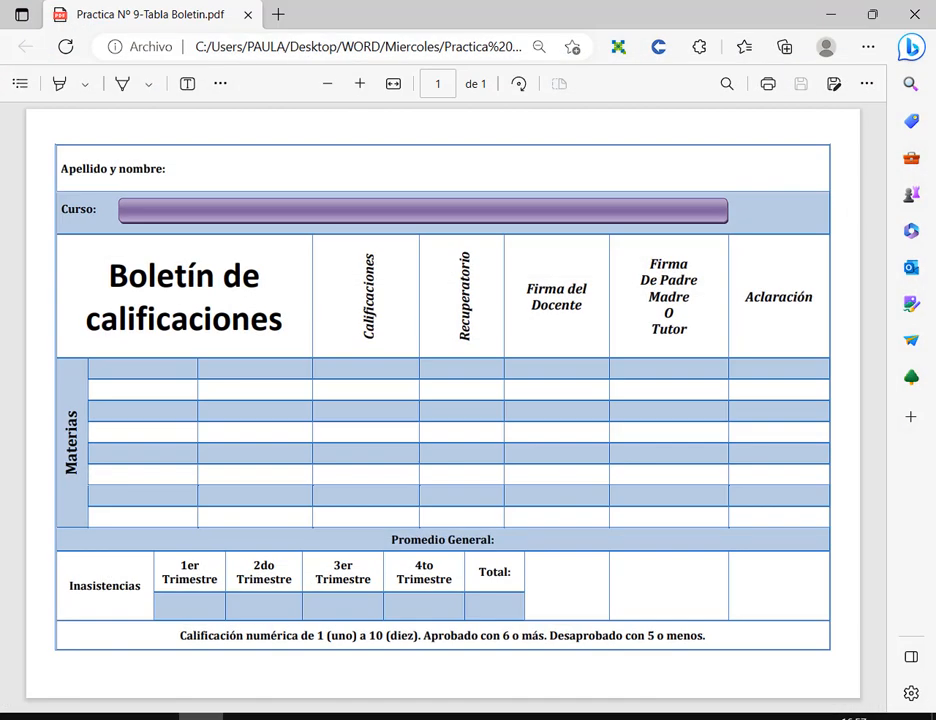
left_click(201, 717)
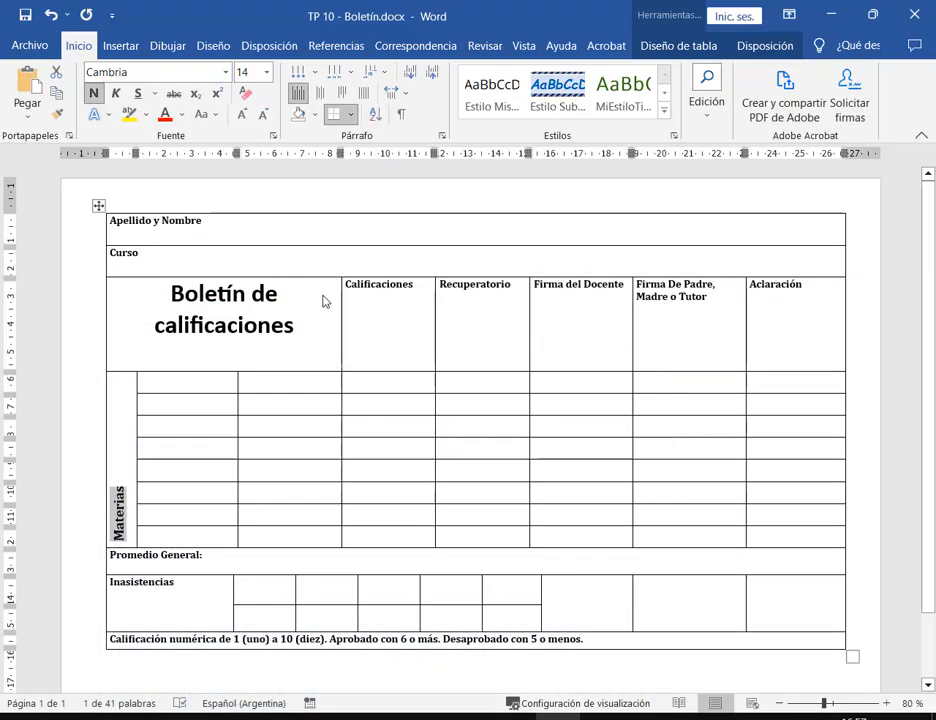
Format the header texts from Calificaciones through Aclaración in italic, size 12.
left_click(391, 290)
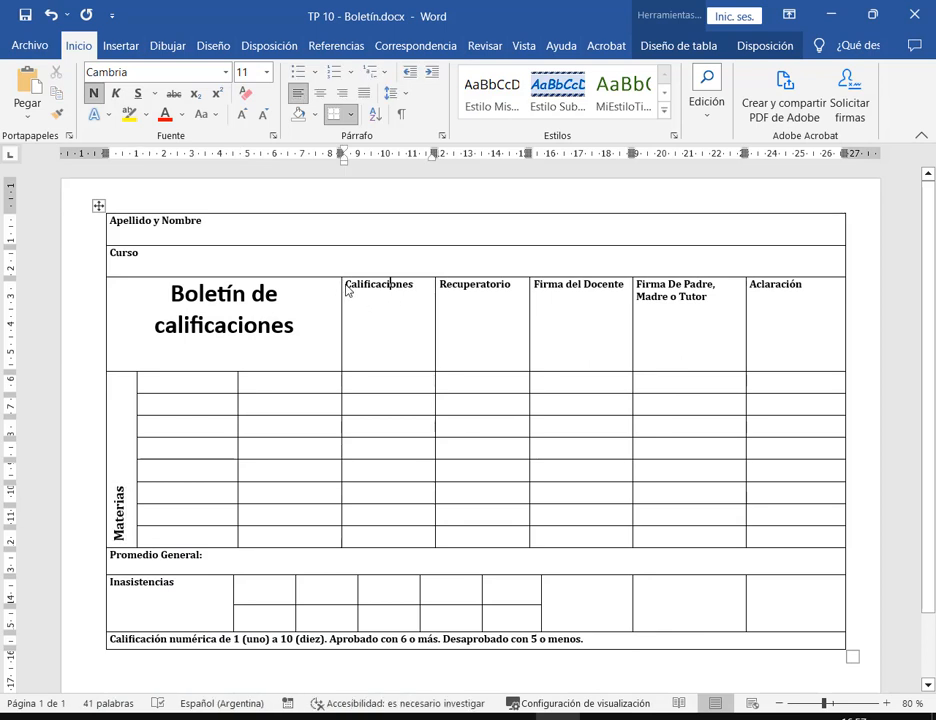
left_click_drag(347, 291, 790, 296)
left_click(266, 72)
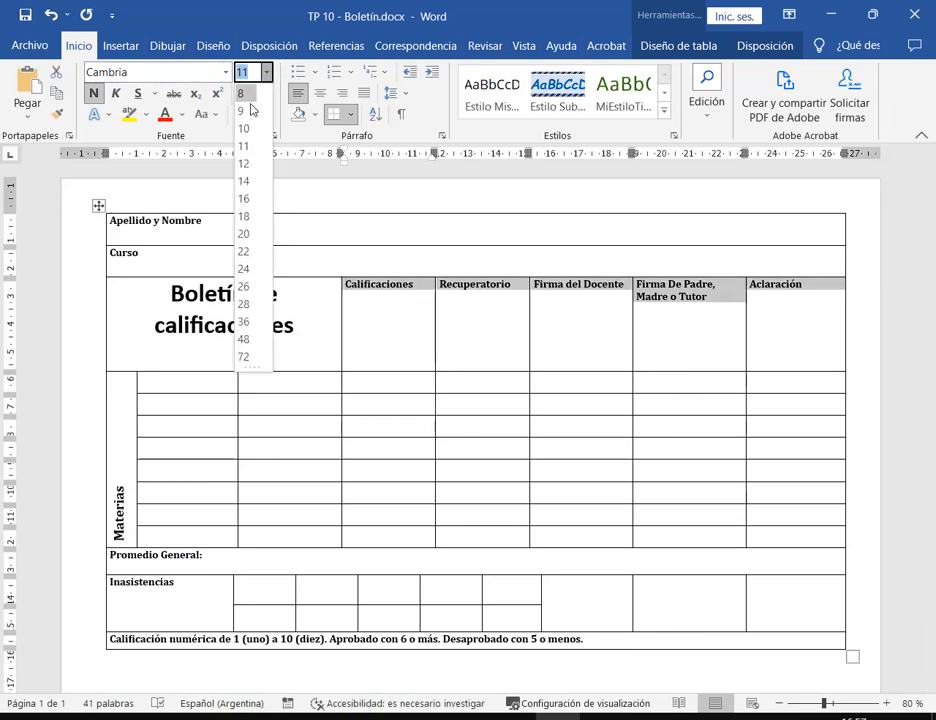
left_click(245, 161)
left_click(115, 92)
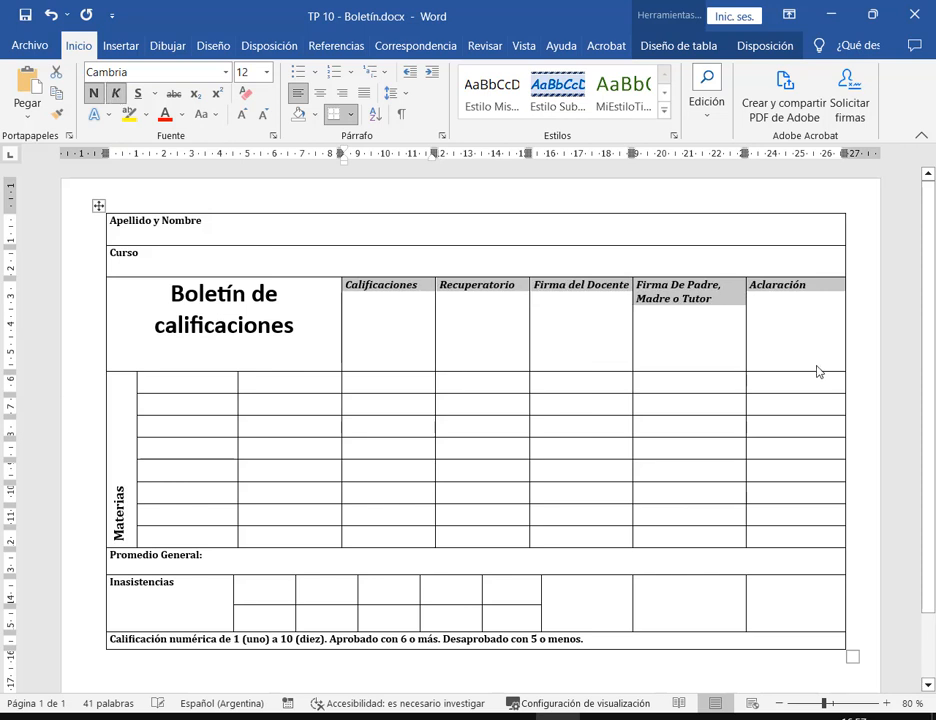
left_click(241, 115)
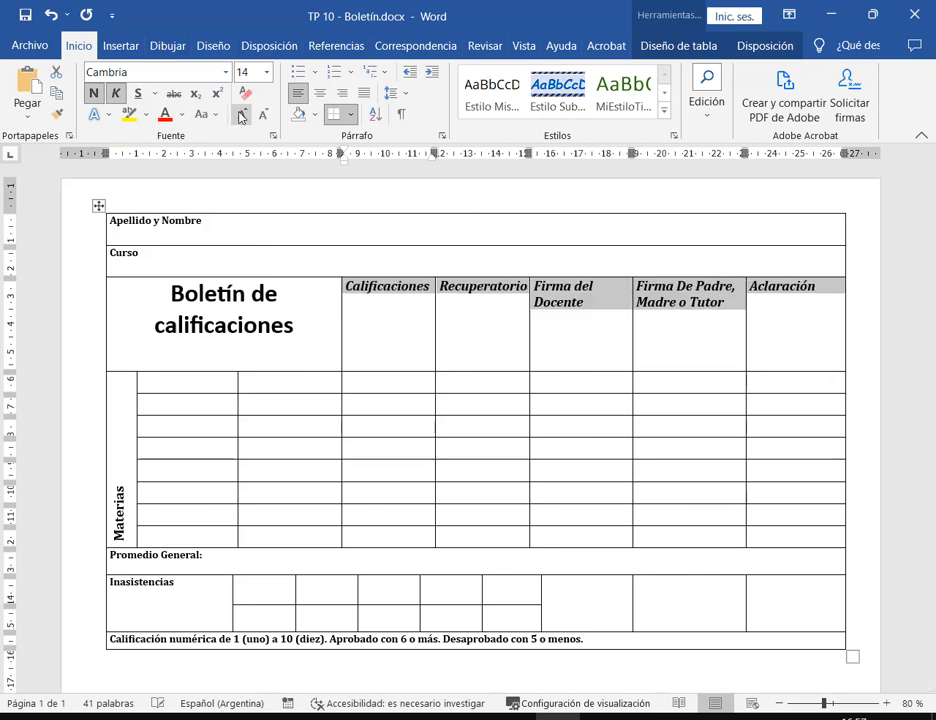
left_click(122, 482)
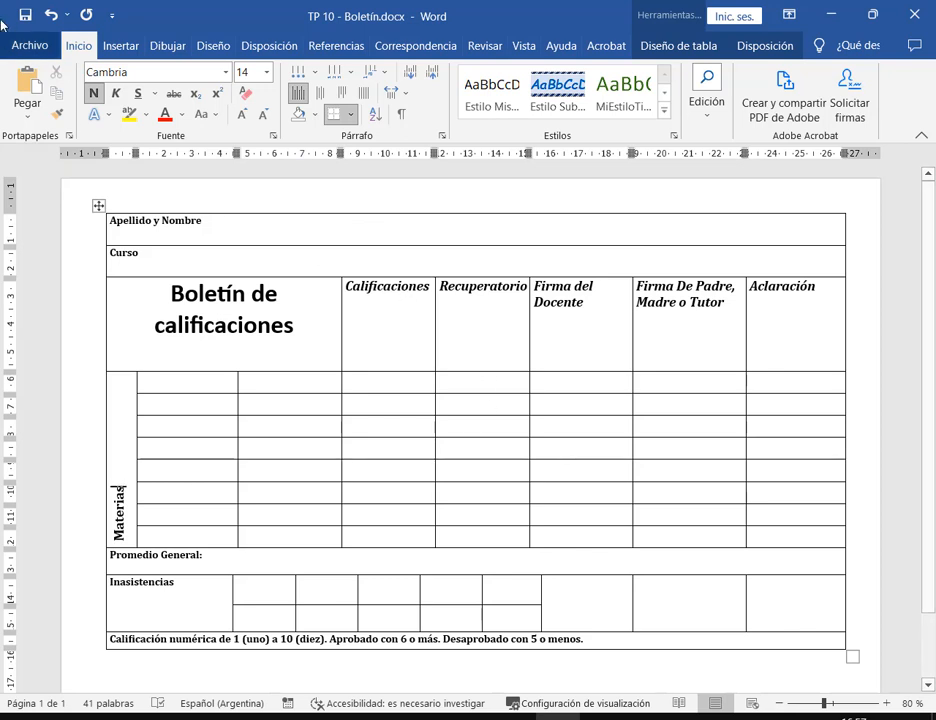
left_click(50, 14)
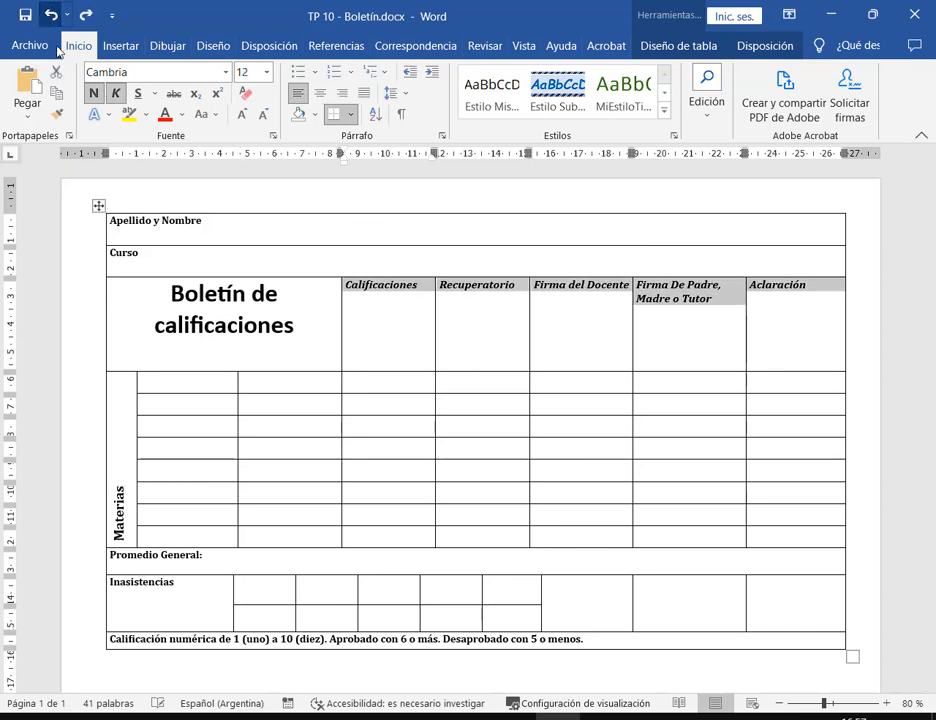
Set the font size of the header texts from Calificaciones through Aclaración to 13.
left_click(257, 73)
type("13")
key("Return")
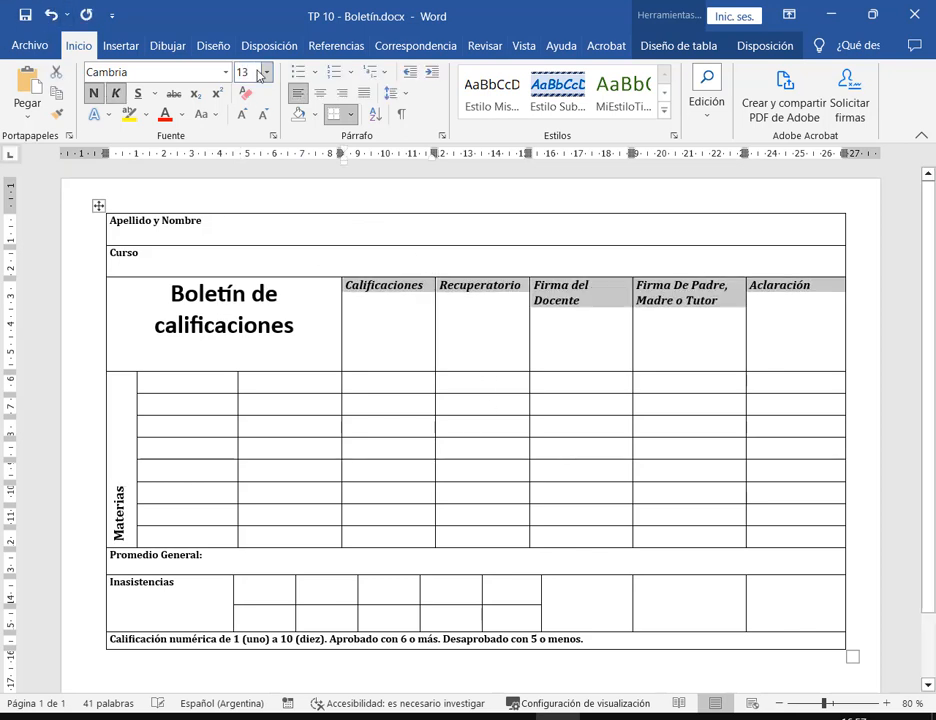
Set the font size of the "Apellido y Nombre" and "Curso" rows to 13.
left_click(111, 557)
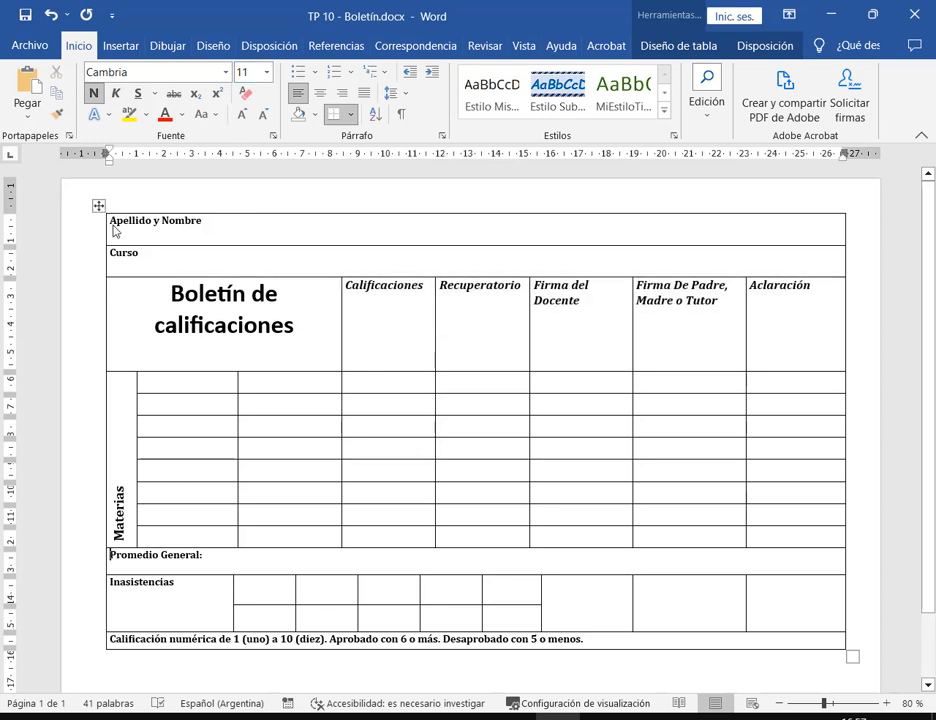
left_click_drag(113, 226, 148, 257)
left_click(244, 72)
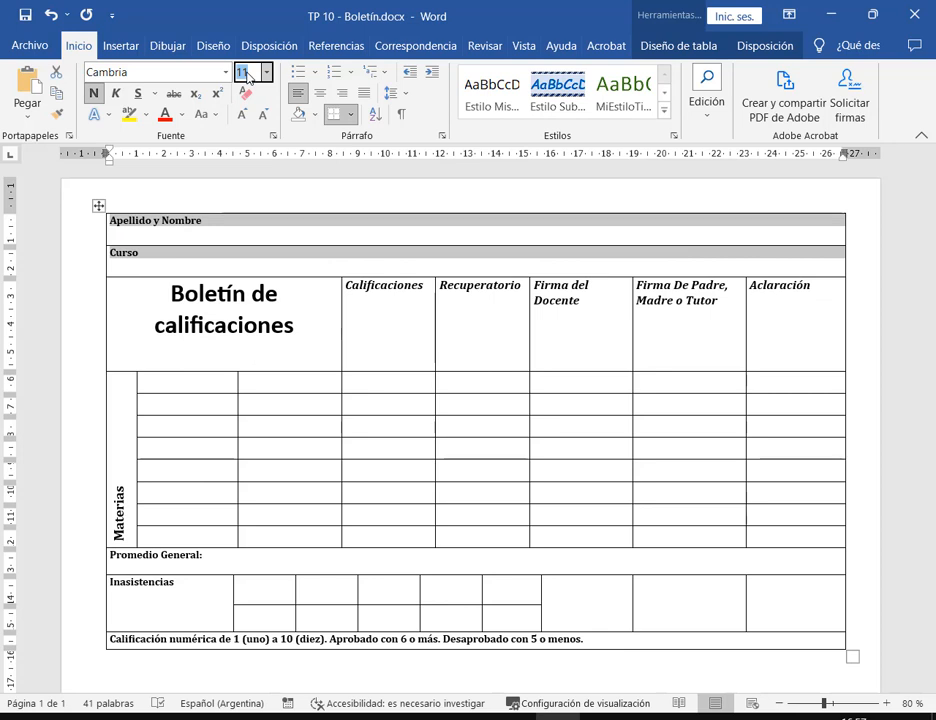
type("13")
key("Return")
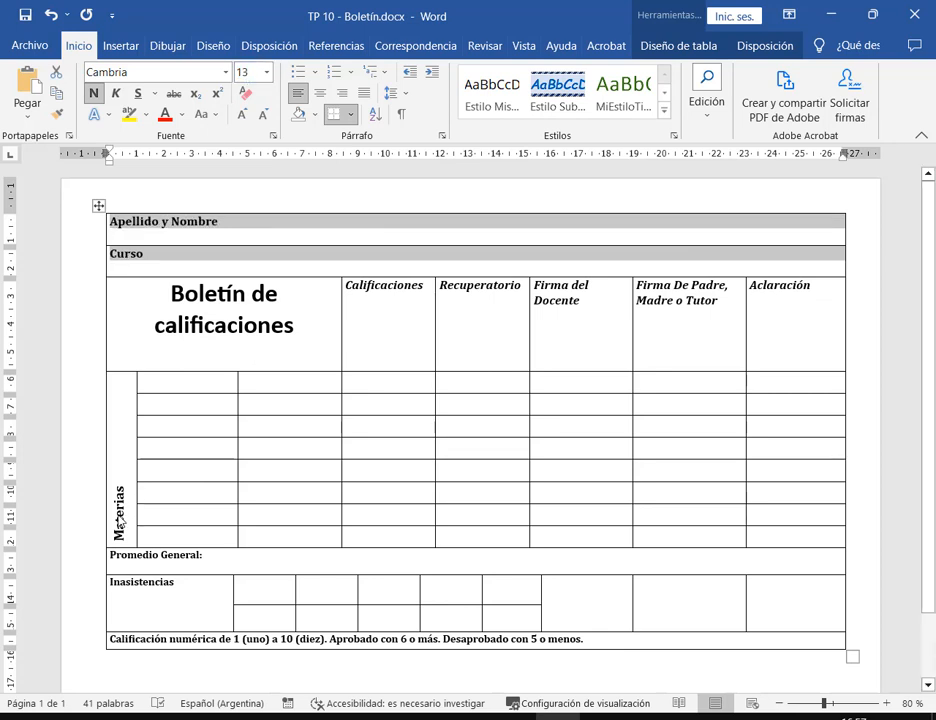
Set the font size of the rows from "Promedio General:" through the "Calificación numérica" note to 13.
left_click_drag(113, 560, 658, 660)
left_click(267, 73)
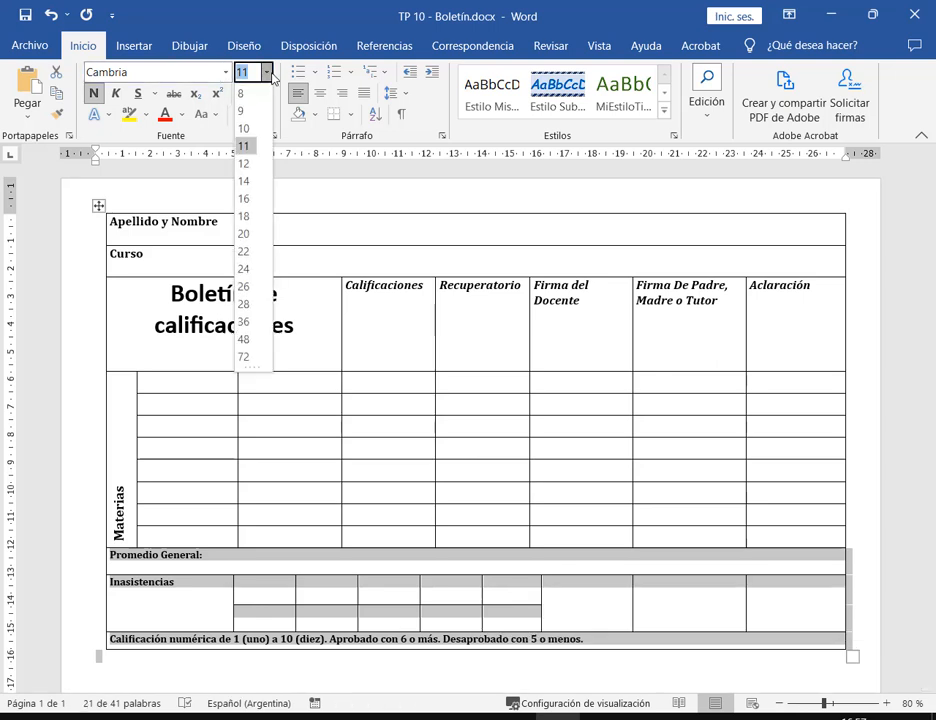
type("1")
key("Return")
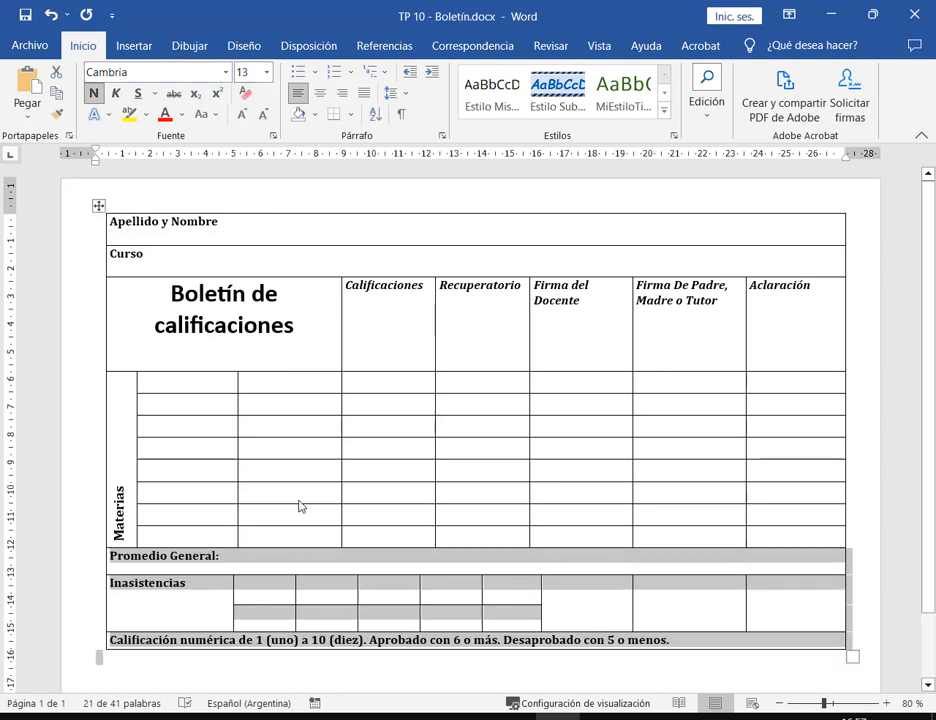
left_click(414, 319)
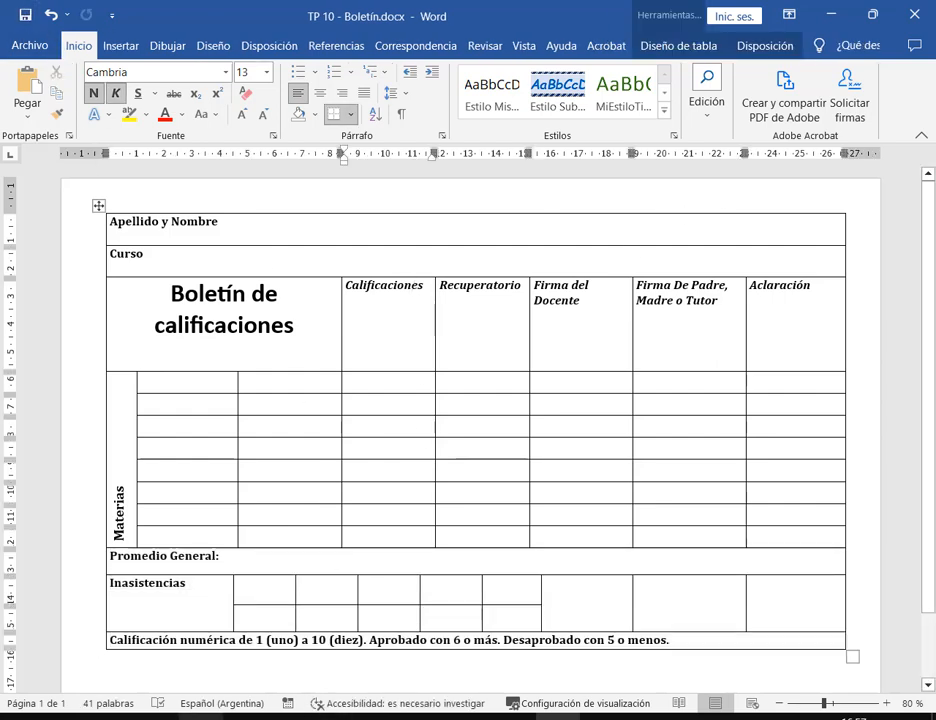
Check the reference PDF and rotate the Calificaciones and Recuperatorio header texts to read vertically from bottom to top.
left_click(201, 717)
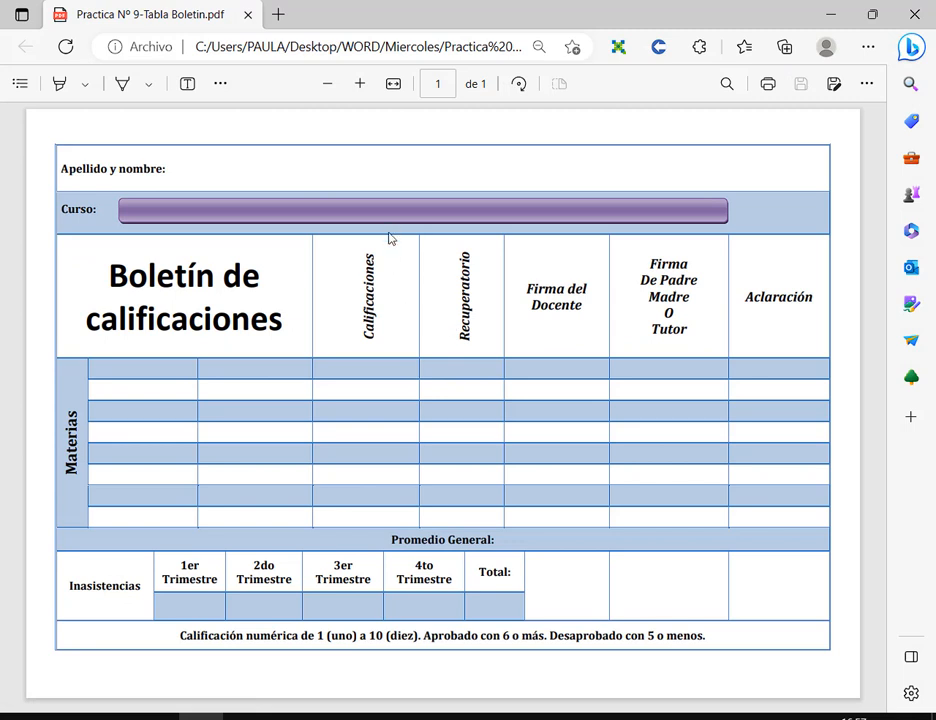
left_click(838, 14)
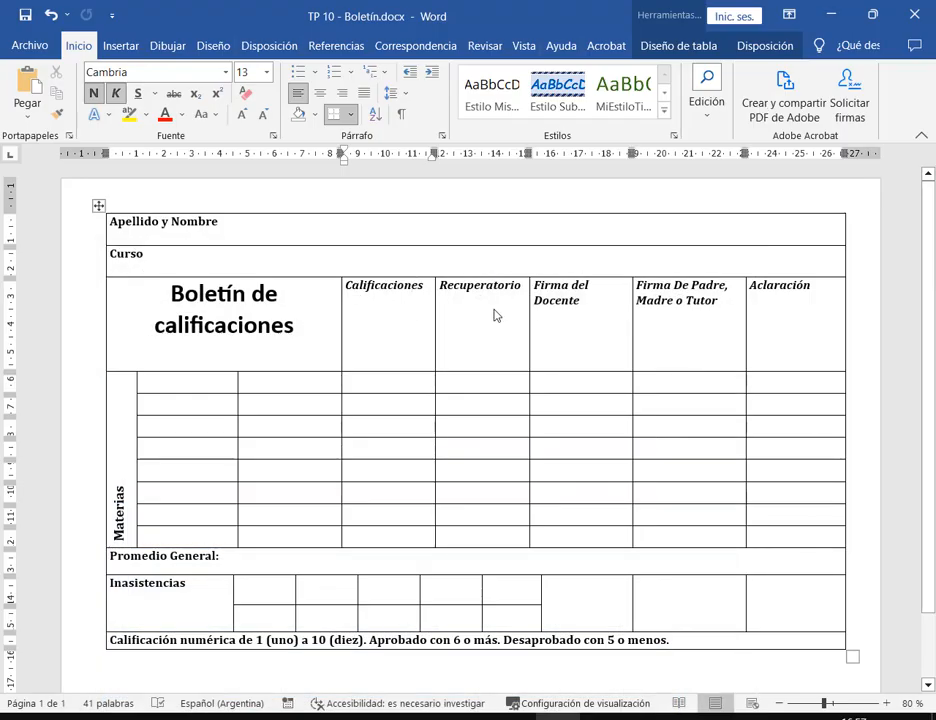
right_click(405, 328)
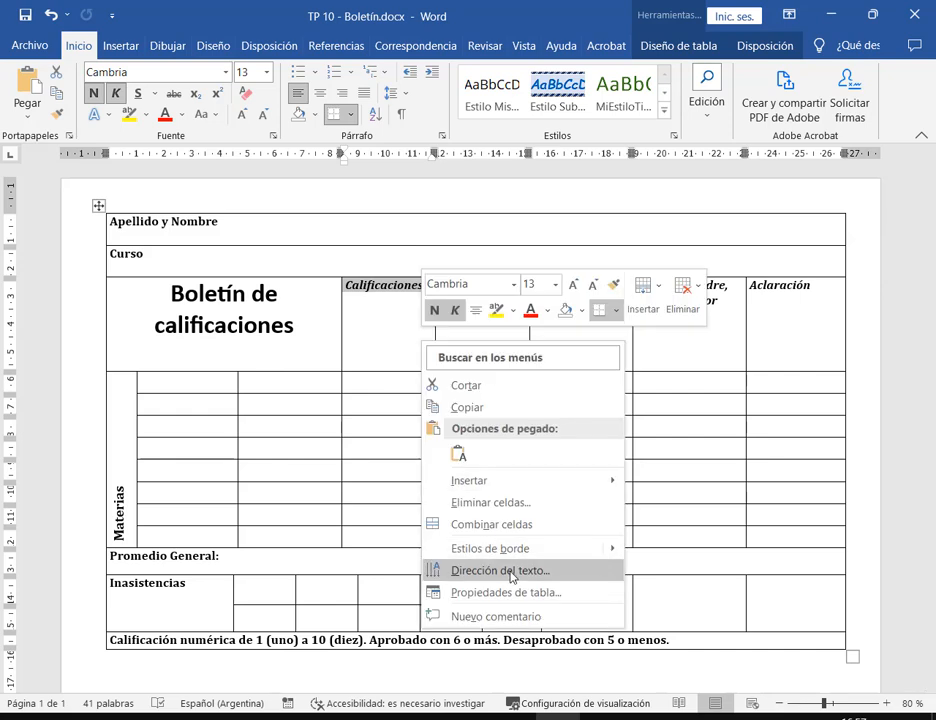
left_click(513, 572)
left_click(424, 262)
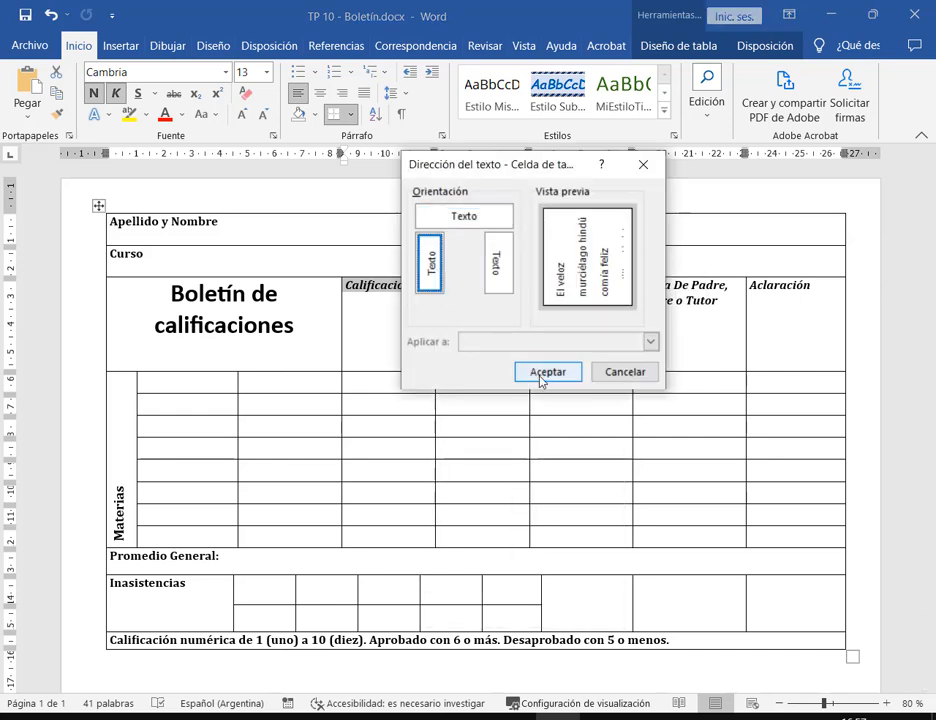
left_click(545, 372)
left_click(565, 344)
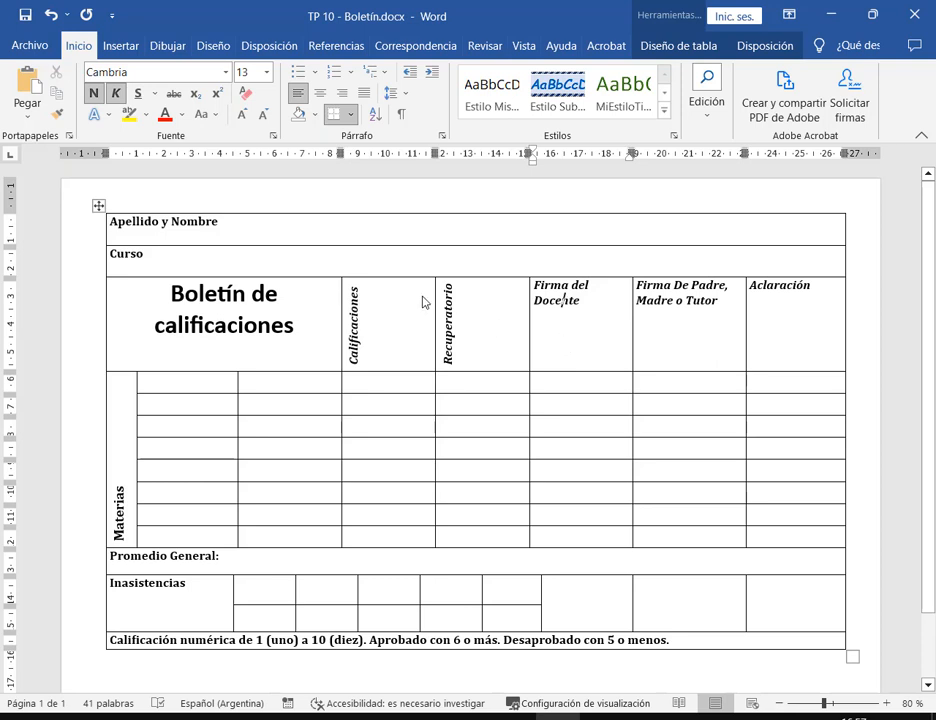
Save the document and narrow the Recuperatorio column slightly by moving its border with Firma del Docente.
left_click(25, 15)
left_click_drag(531, 340, 522, 340)
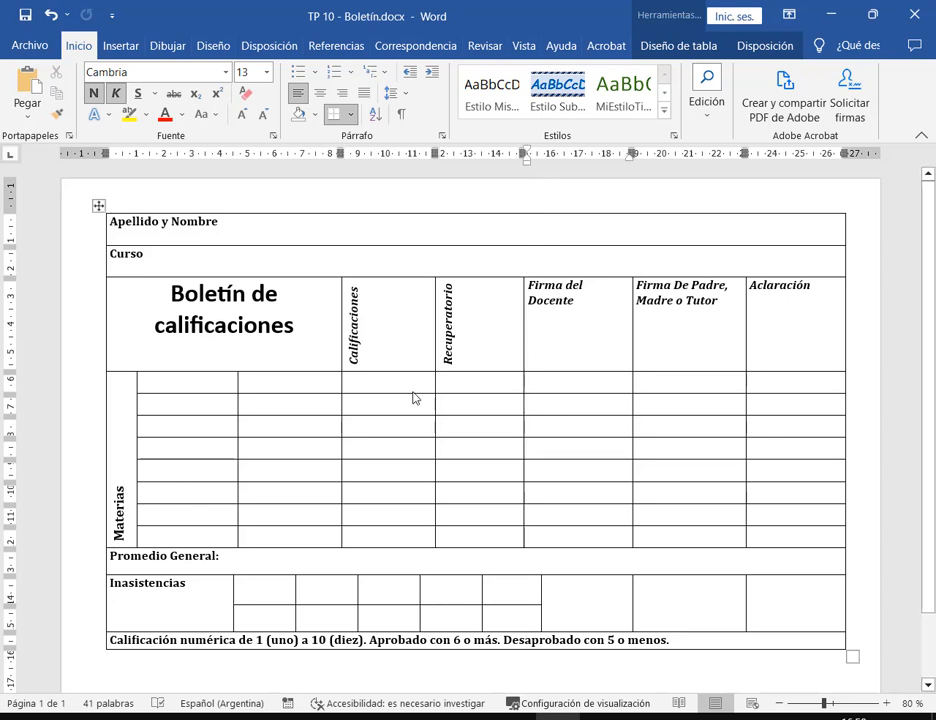
Check the header alignment in the reference PDF and centre the Firma del Docente, Firma De Padre, Madre o Tutor and Aclaración texts horizontally.
left_click(201, 717)
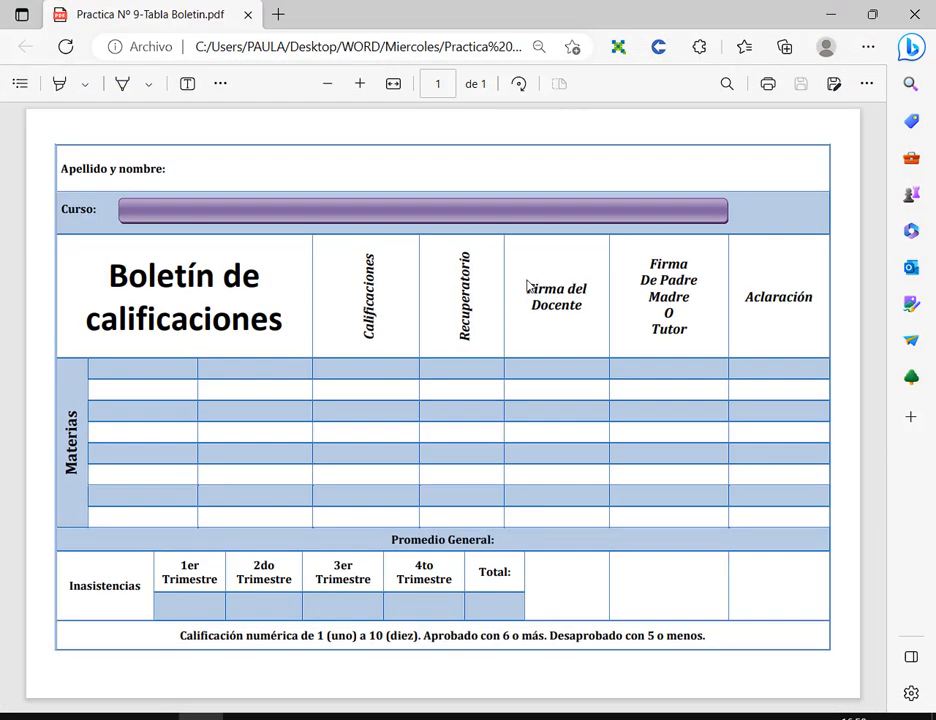
left_click_drag(526, 281, 592, 316)
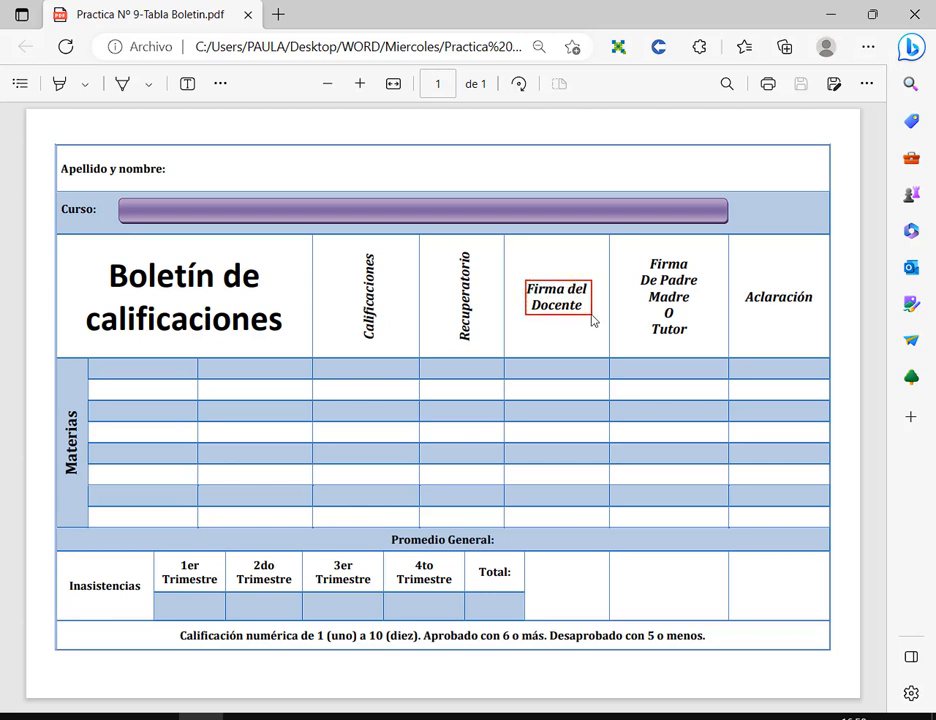
left_click(831, 14)
left_click_drag(838, 321, 403, 324)
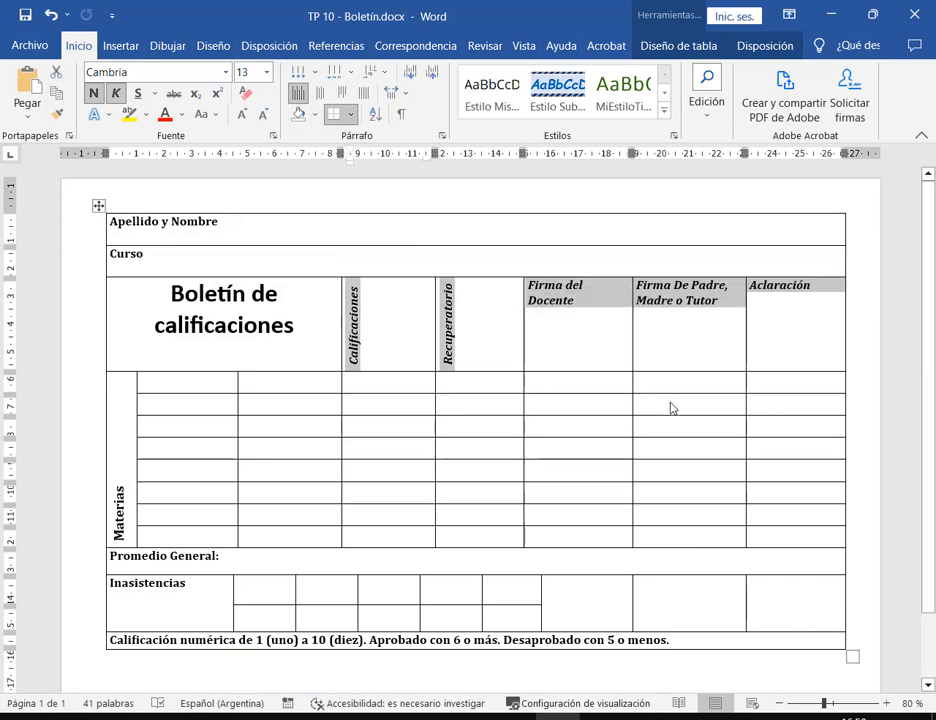
left_click(612, 355)
left_click_drag(762, 338, 595, 349)
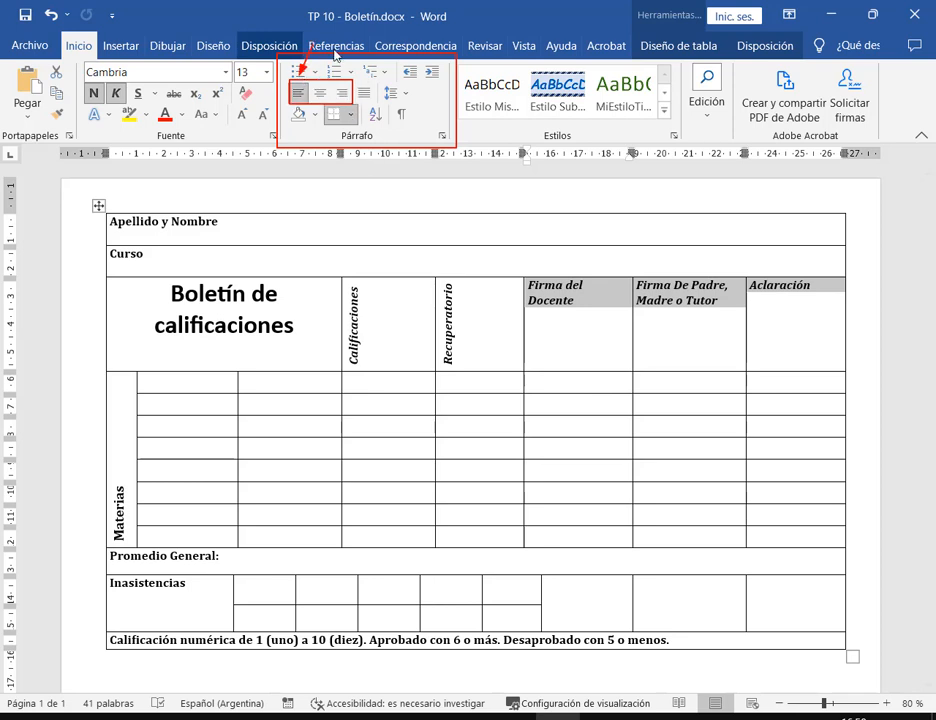
left_click(321, 95)
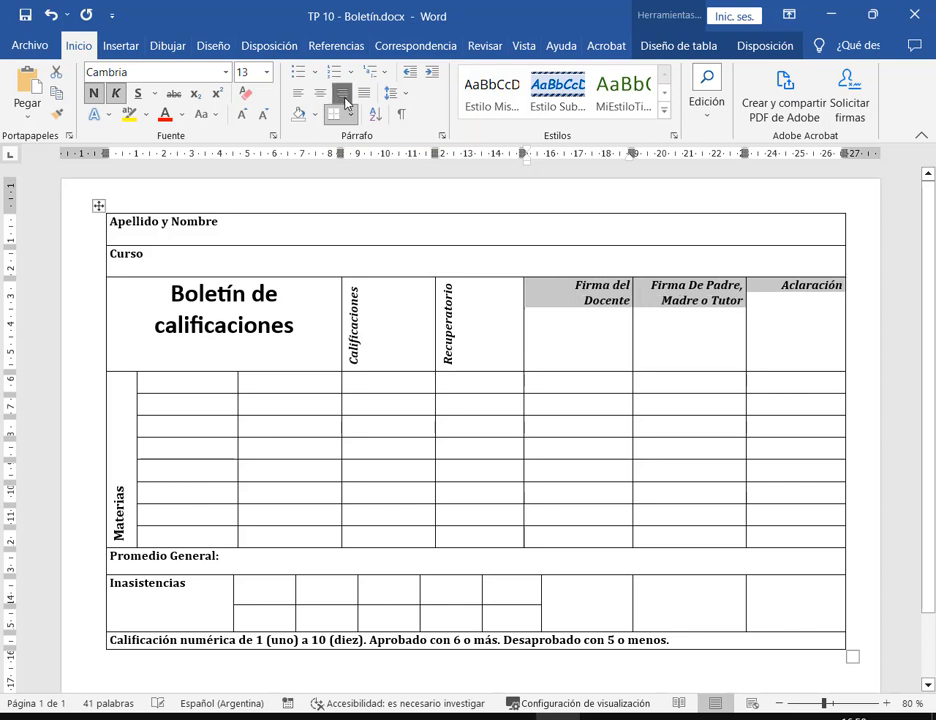
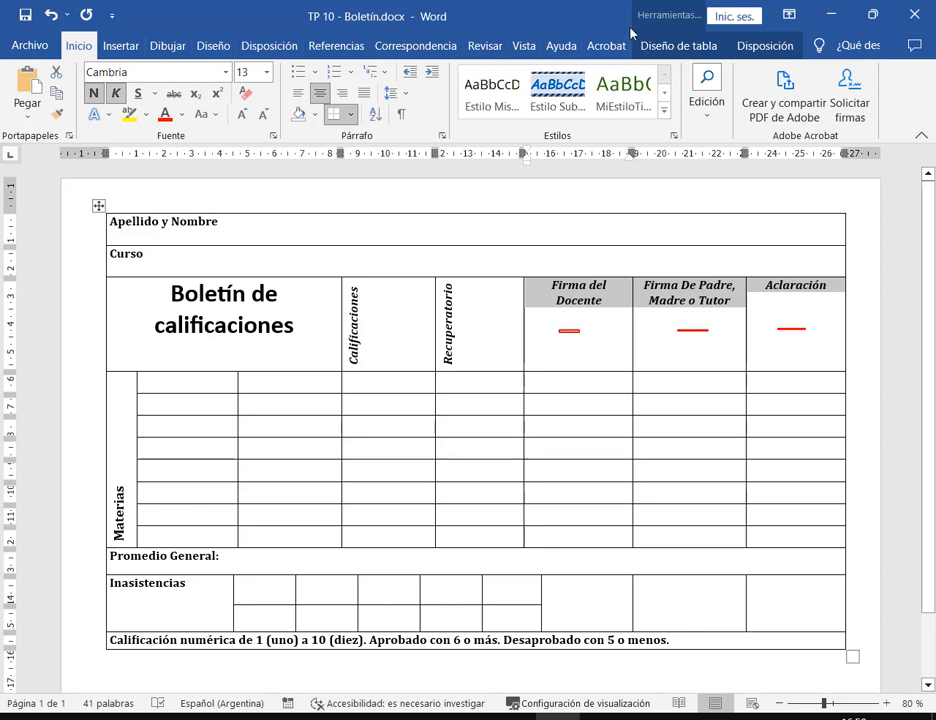
Centre the Firma del Docente, Firma De Padre, Madre o Tutor and Aclaración headers both vertically and horizontally within their cells.
left_click(765, 46)
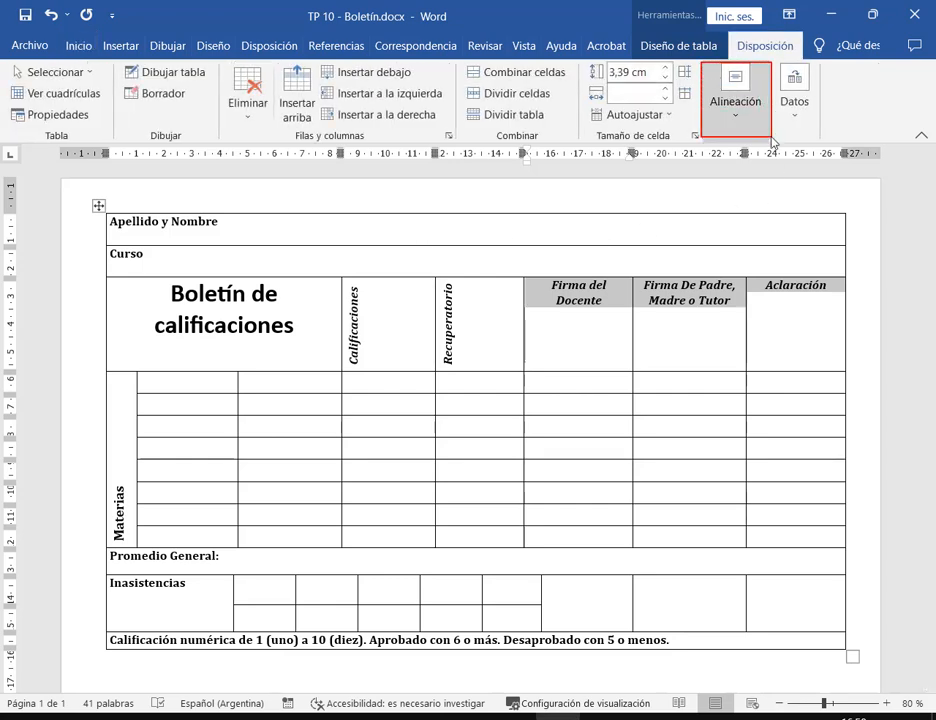
left_click(742, 118)
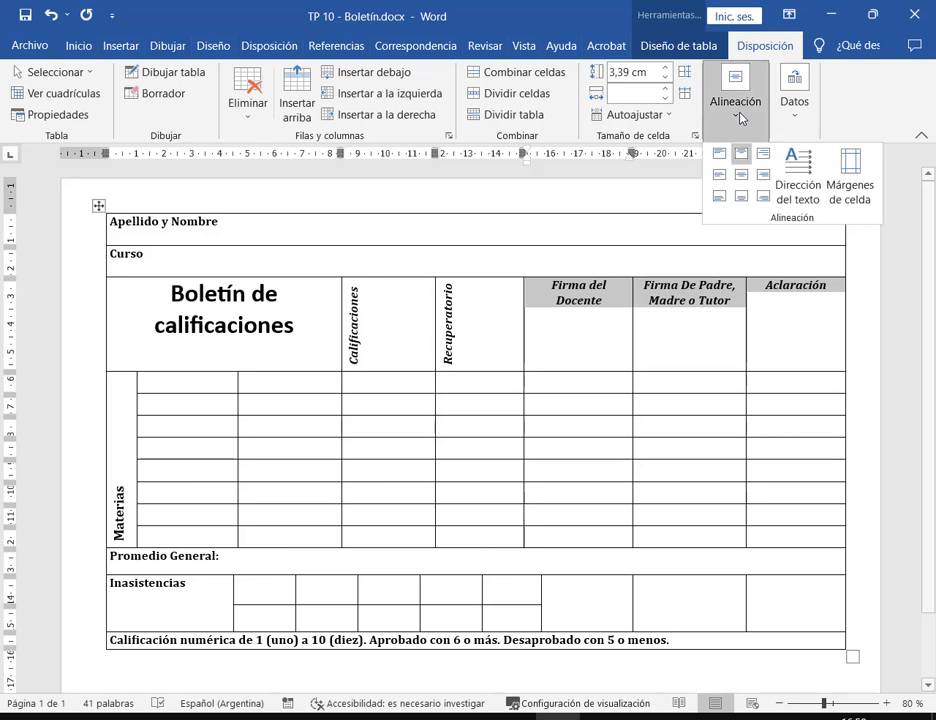
left_click(742, 180)
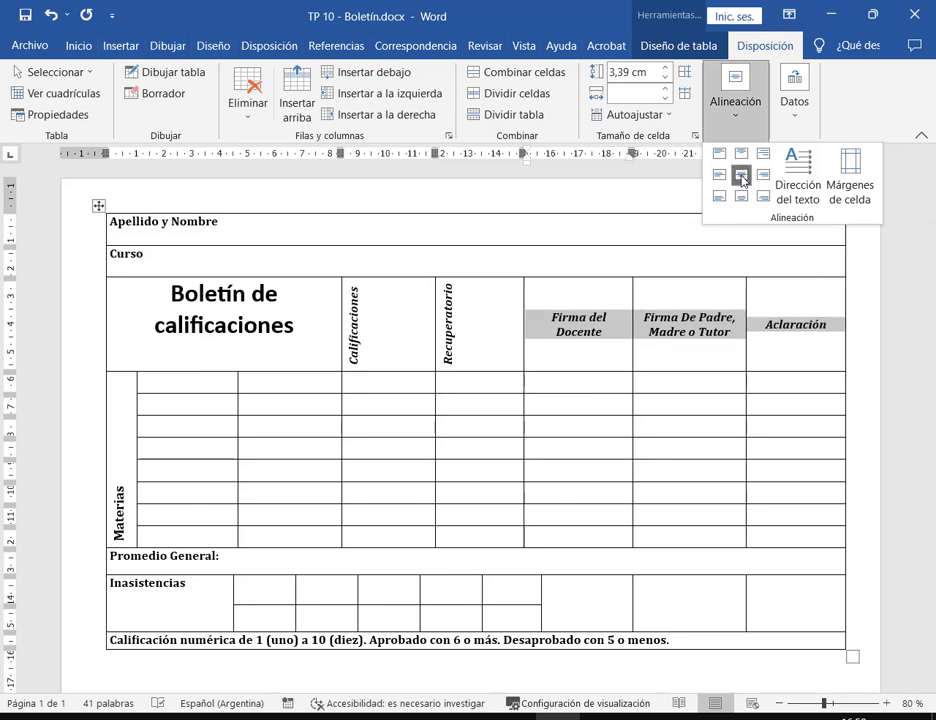
left_click(700, 344)
Centre the contents of every row from Boletín de calificaciones through the Calificación numérica note in both directions and save the document.
left_click_drag(164, 299, 792, 648)
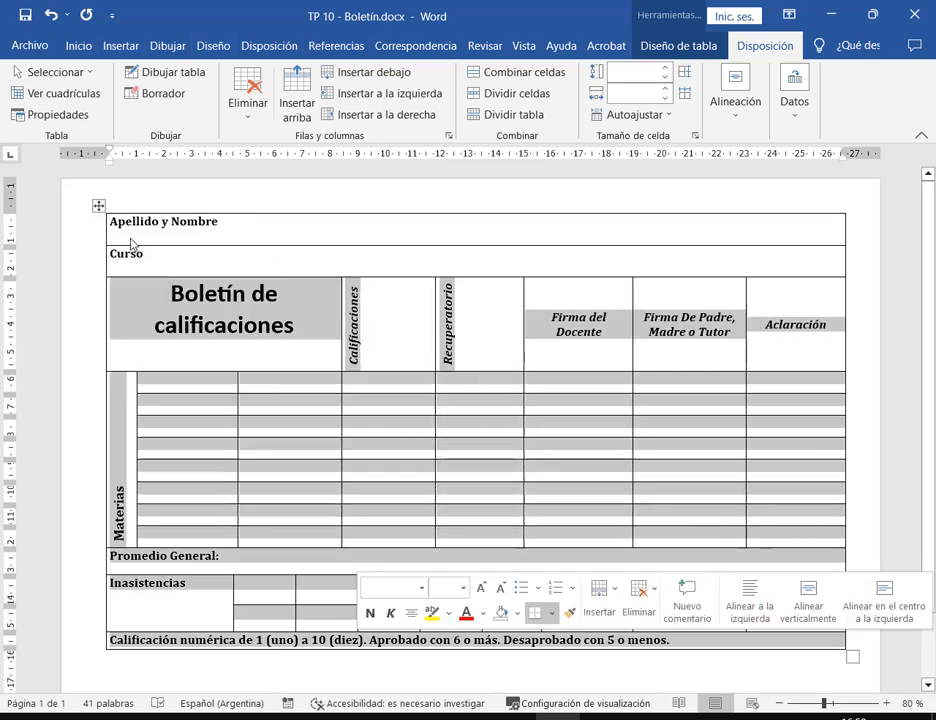
left_click(712, 108)
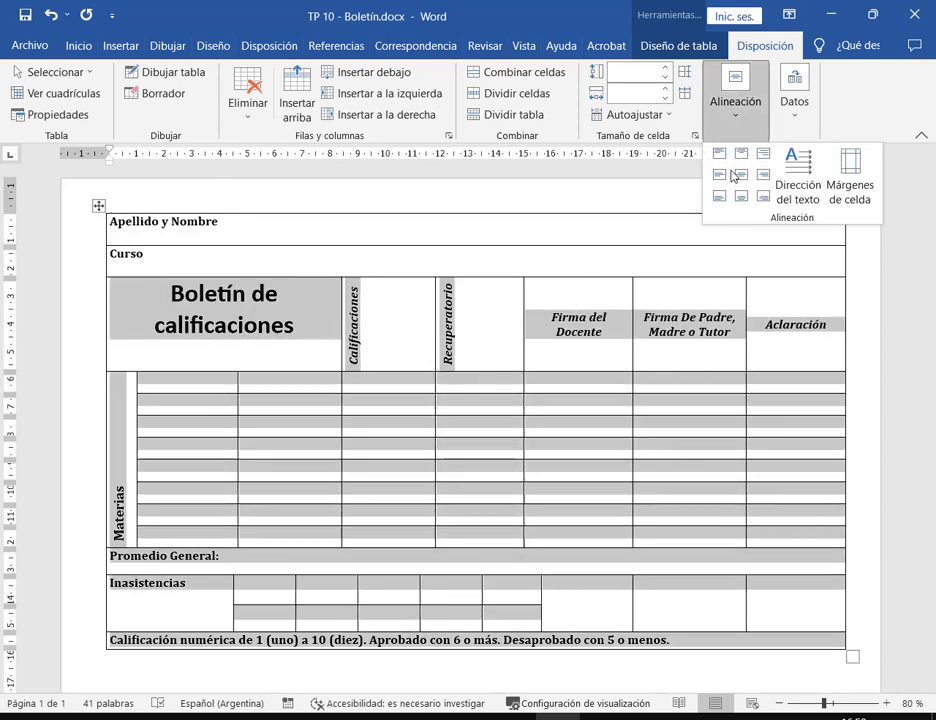
left_click(742, 177)
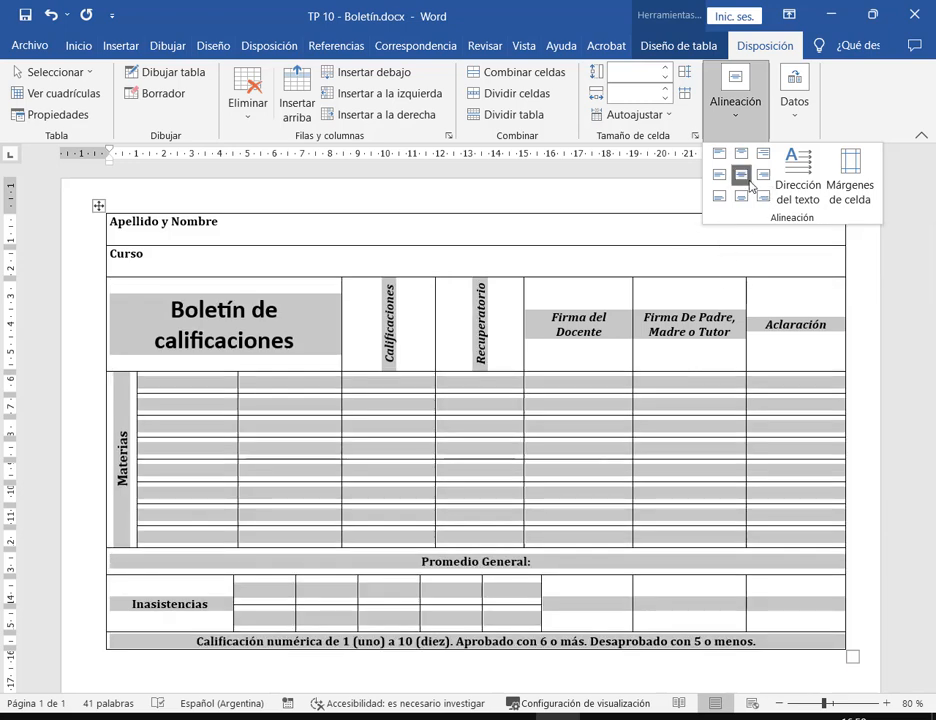
left_click(607, 359)
left_click(607, 359)
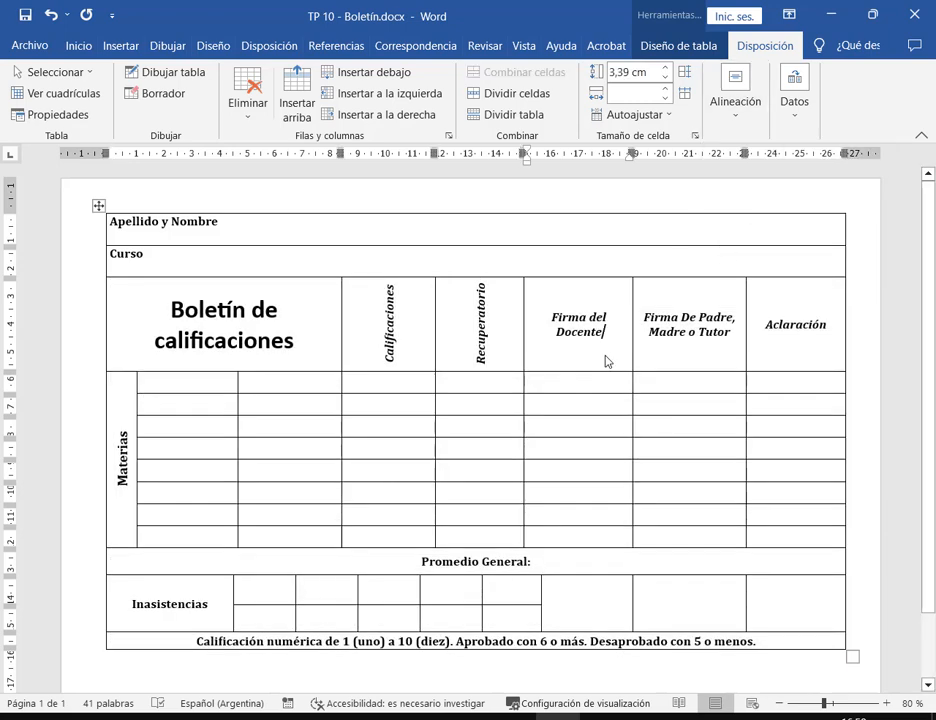
left_click(25, 17)
left_click_drag(121, 405, 790, 652)
left_click(768, 324)
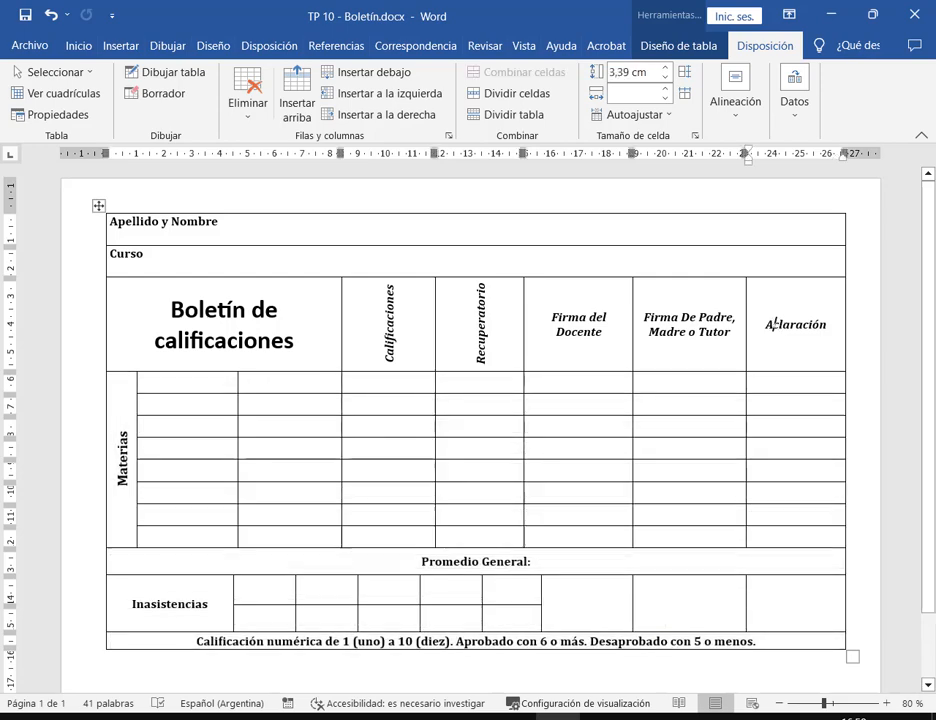
Compare column widths with the reference PDF, slightly narrow the Firma del Docente column, widen the Aclaración column and save the document.
key("alt+Tab")
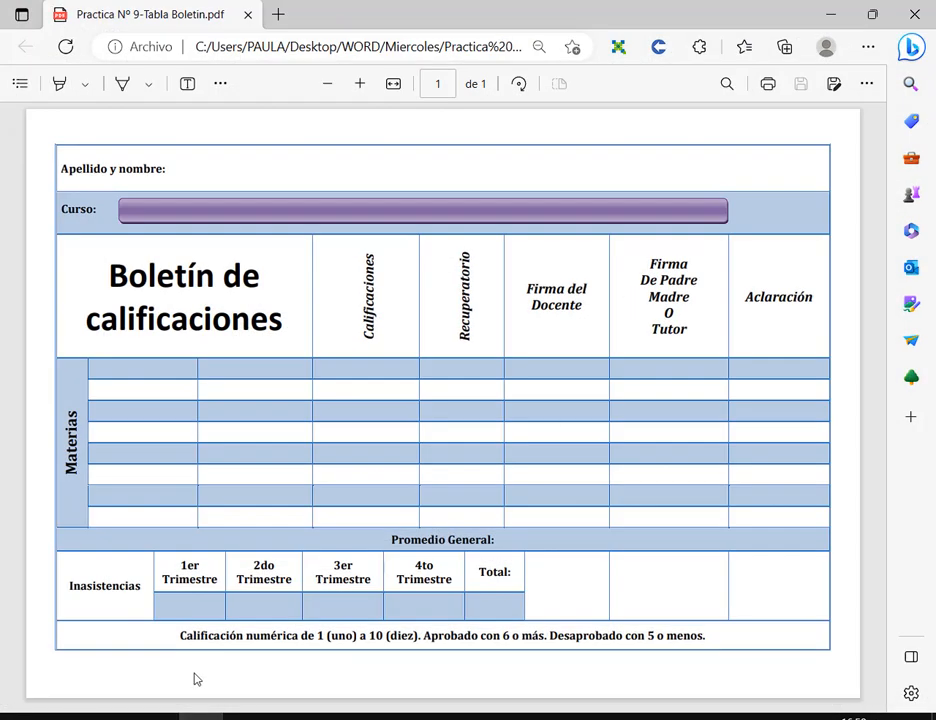
key("alt+Tab")
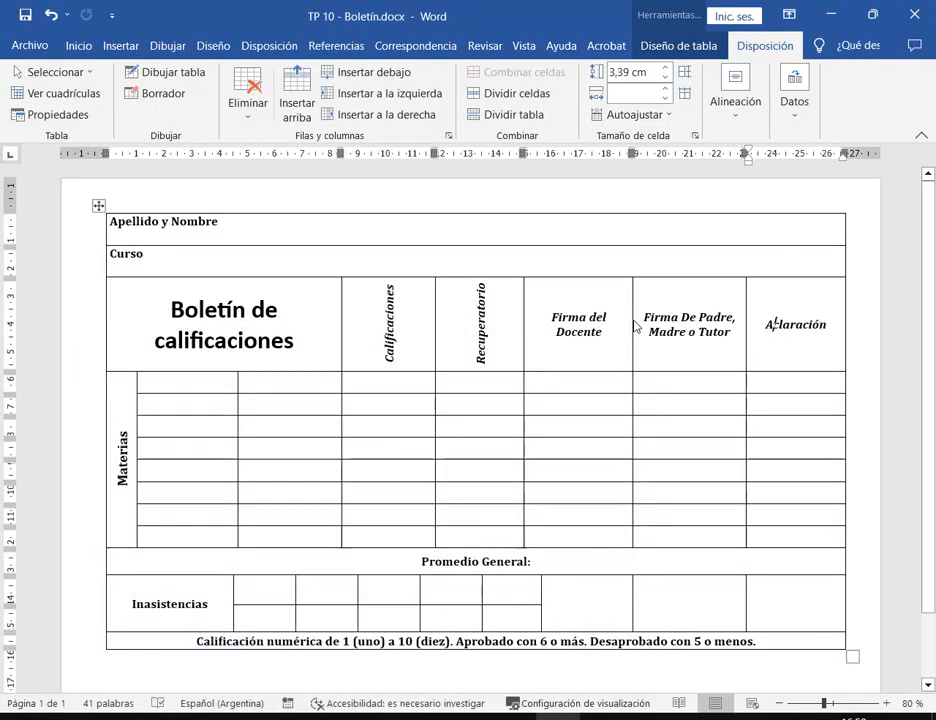
left_click_drag(634, 322, 654, 328)
key("alt+Tab")
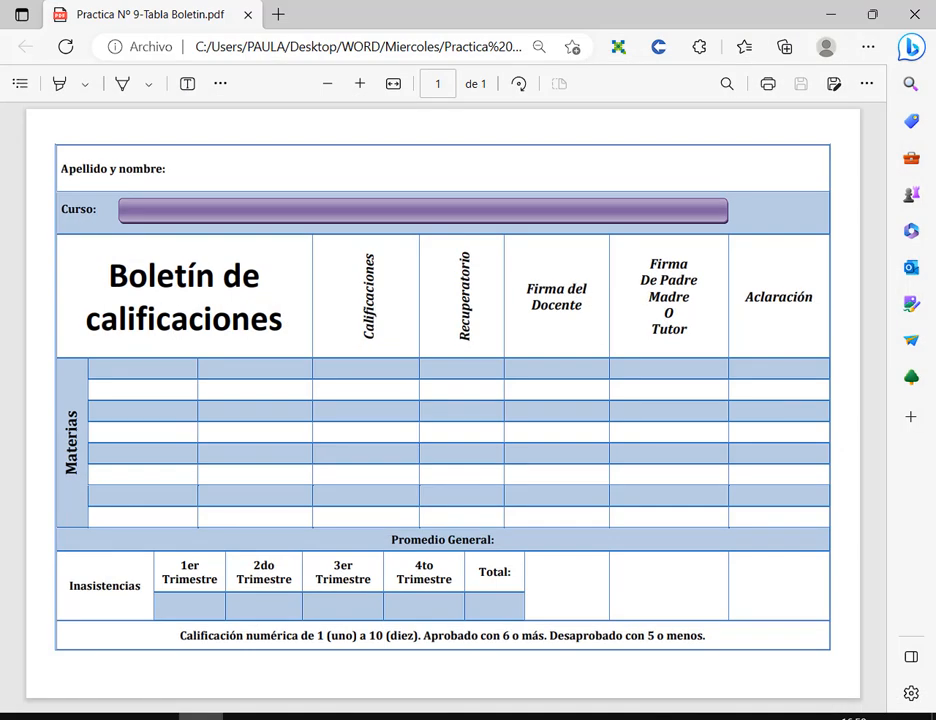
key("alt+Tab")
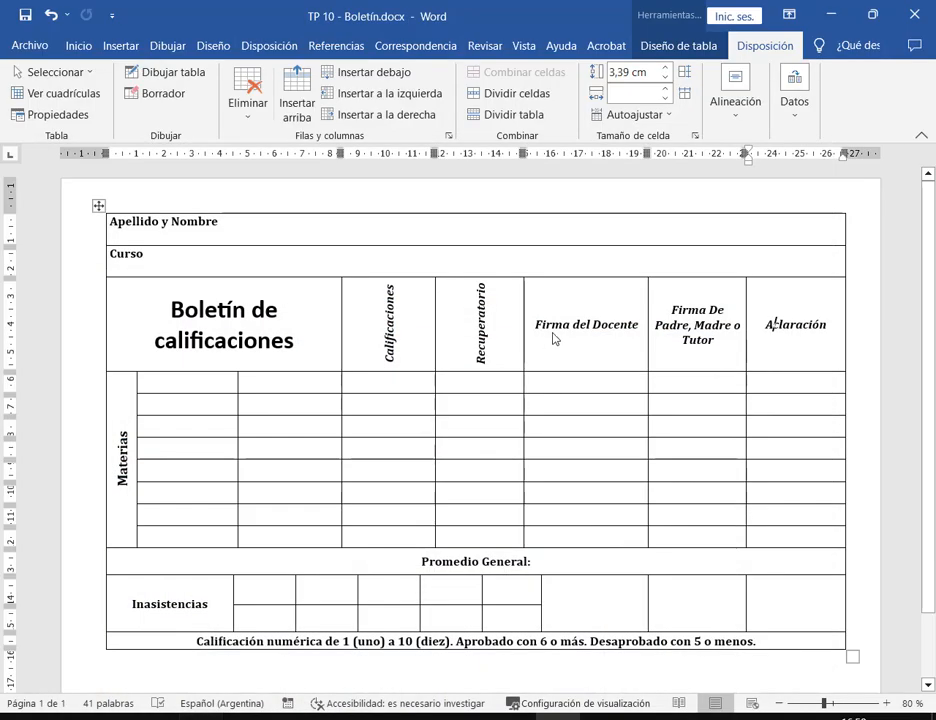
left_click_drag(648, 343, 628, 345)
left_click_drag(746, 355, 737, 355)
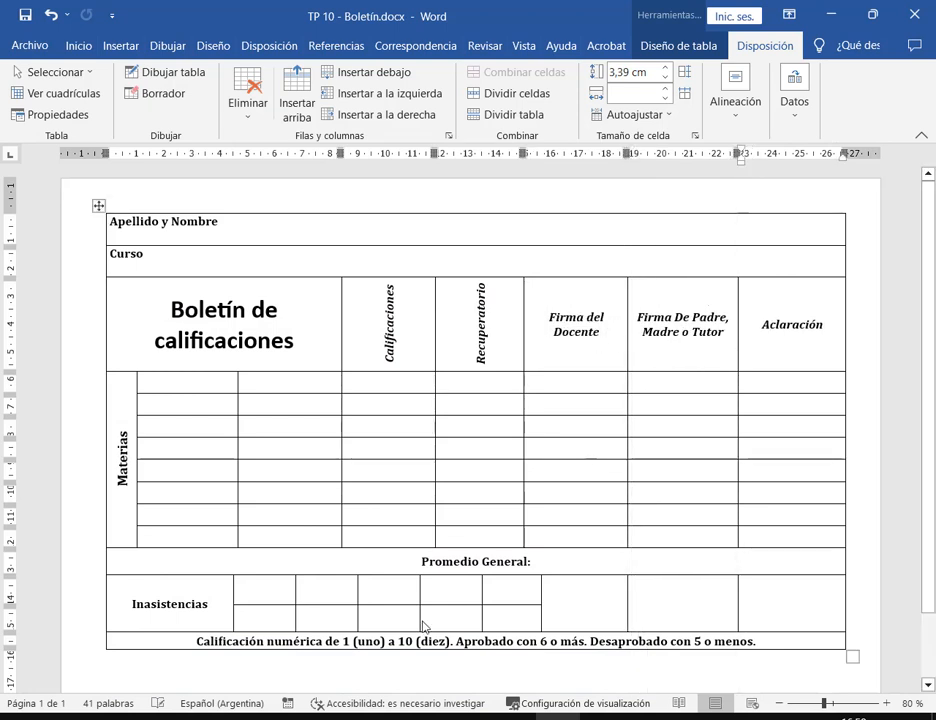
left_click(24, 17)
Place the document window over the reference PDF and fill the first two upper cells beside Inasistencias with 1er Trimestre and 2do Trimestre on two lines.
left_click(873, 15)
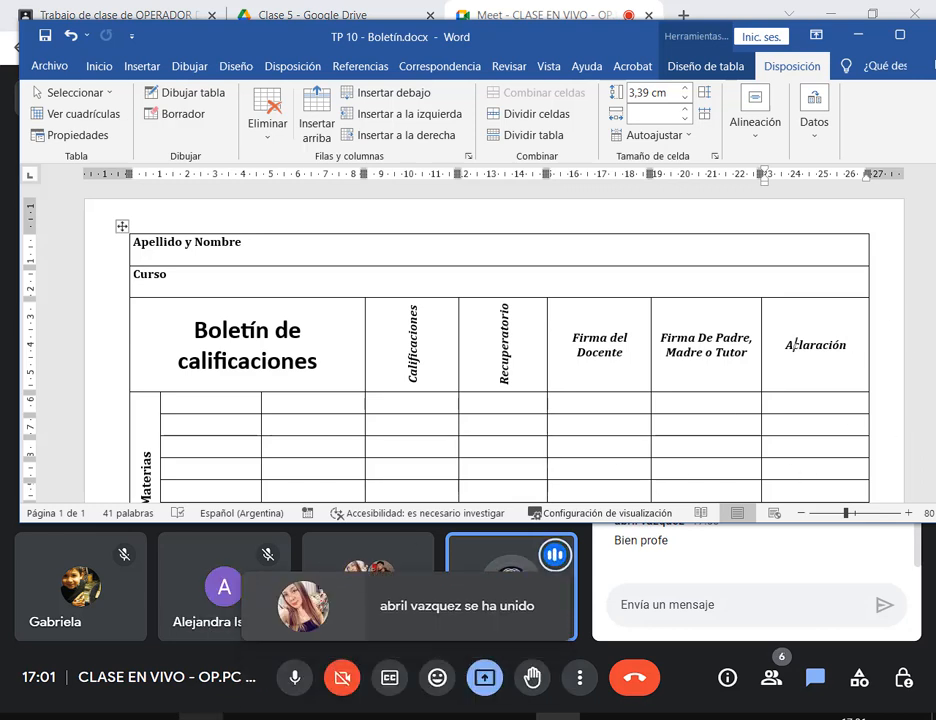
key("alt+Tab")
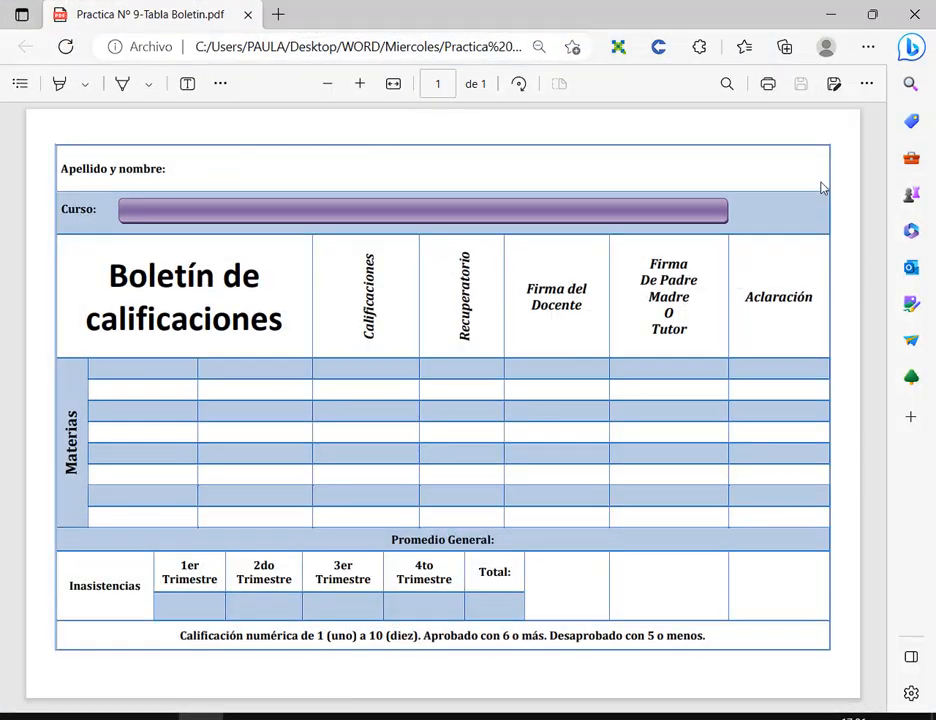
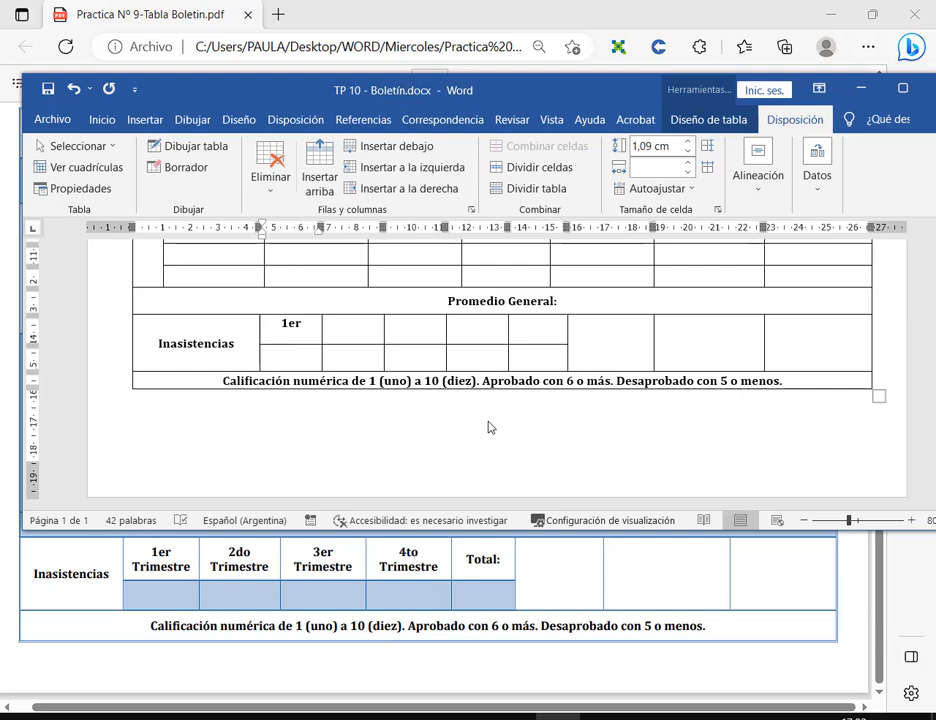
type("imestre")
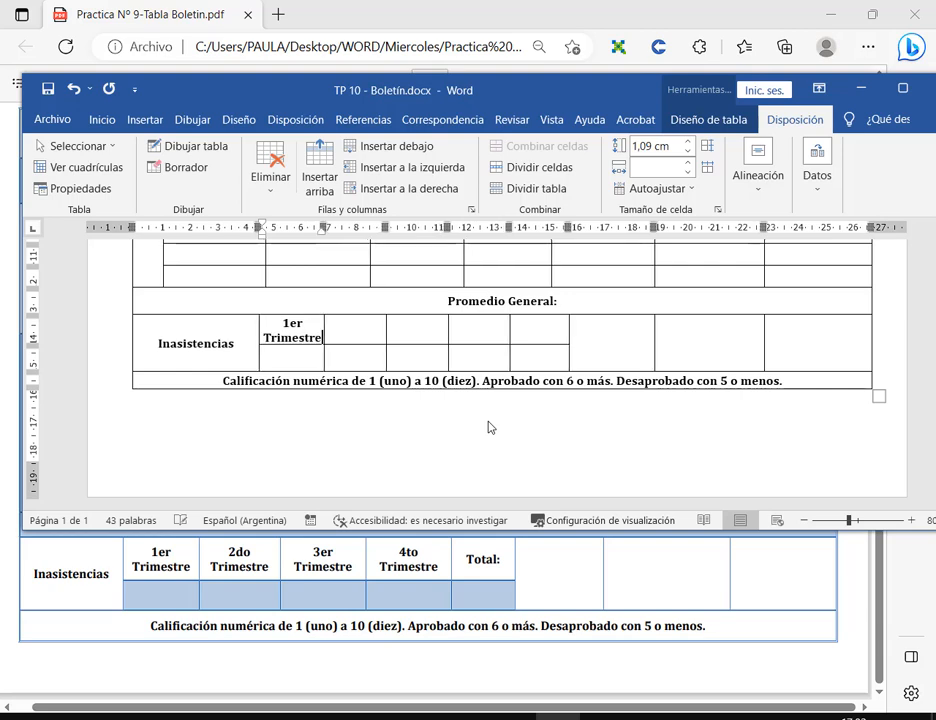
key("Tab")
type("2do")
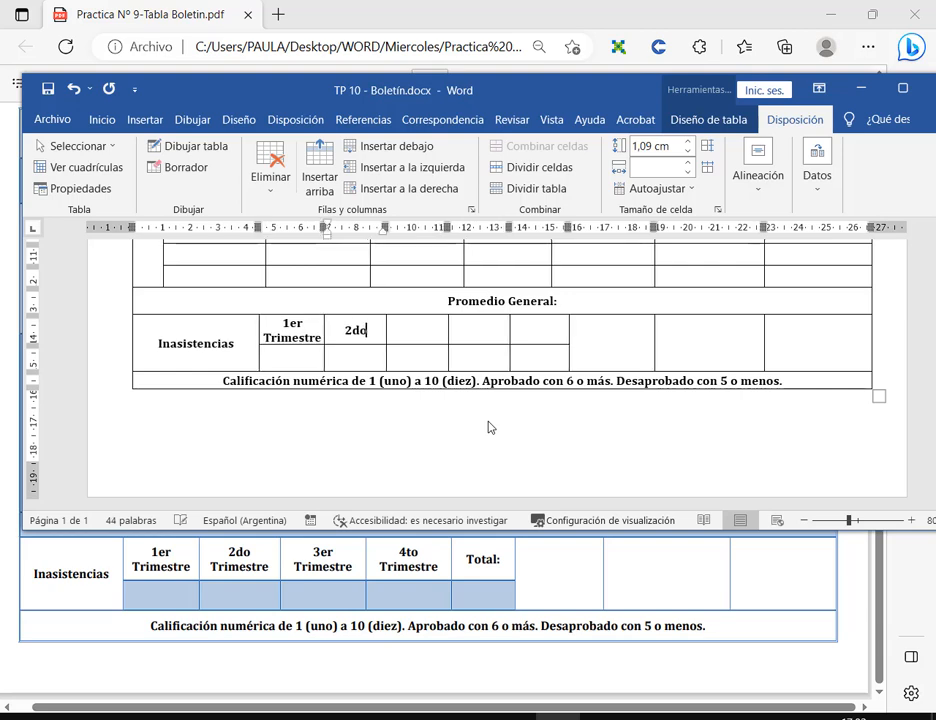
key("Return")
type("Trimestre")
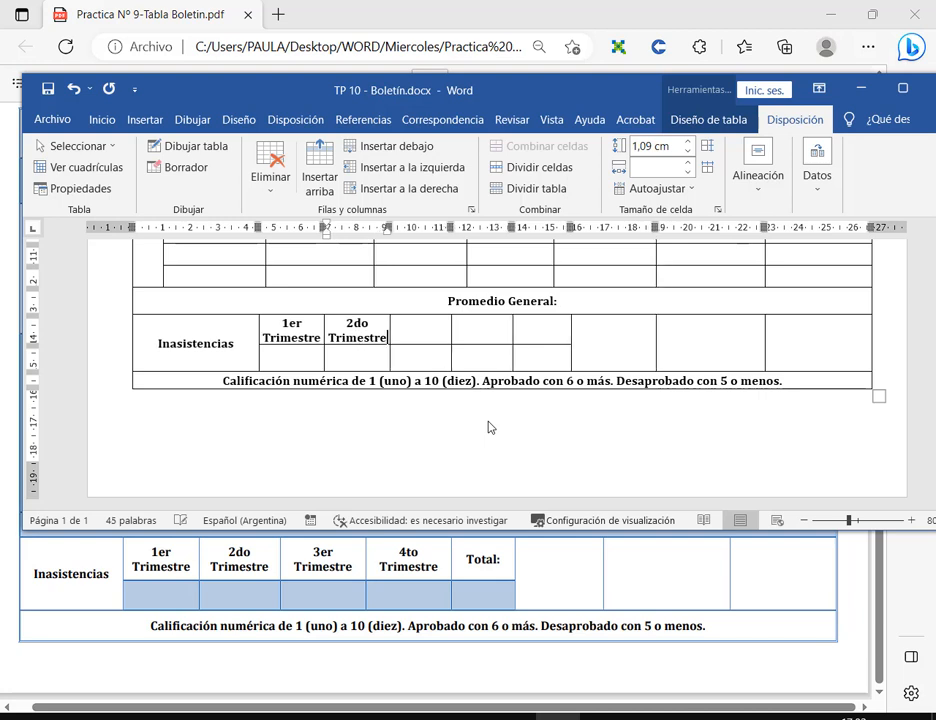
Fill the next upper cells beside Inasistencias with 3er Trimestre, 4to Trimestre and Total:, splitting each trimester label onto two lines.
key("Tab")
type("3er")
key("Return")
type("Tri")
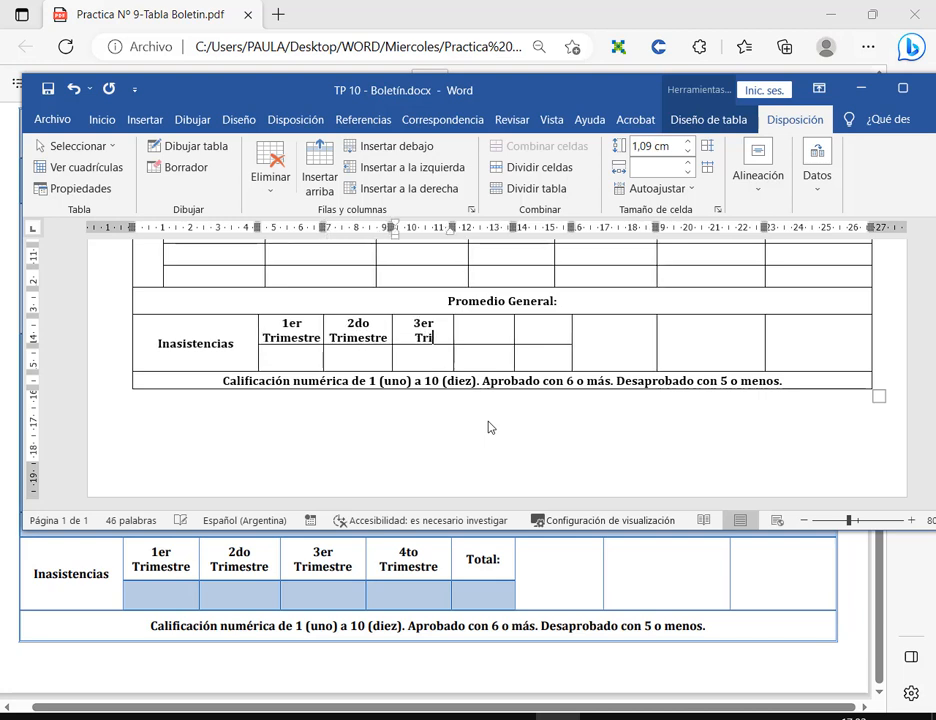
type("mestre")
key("Tab")
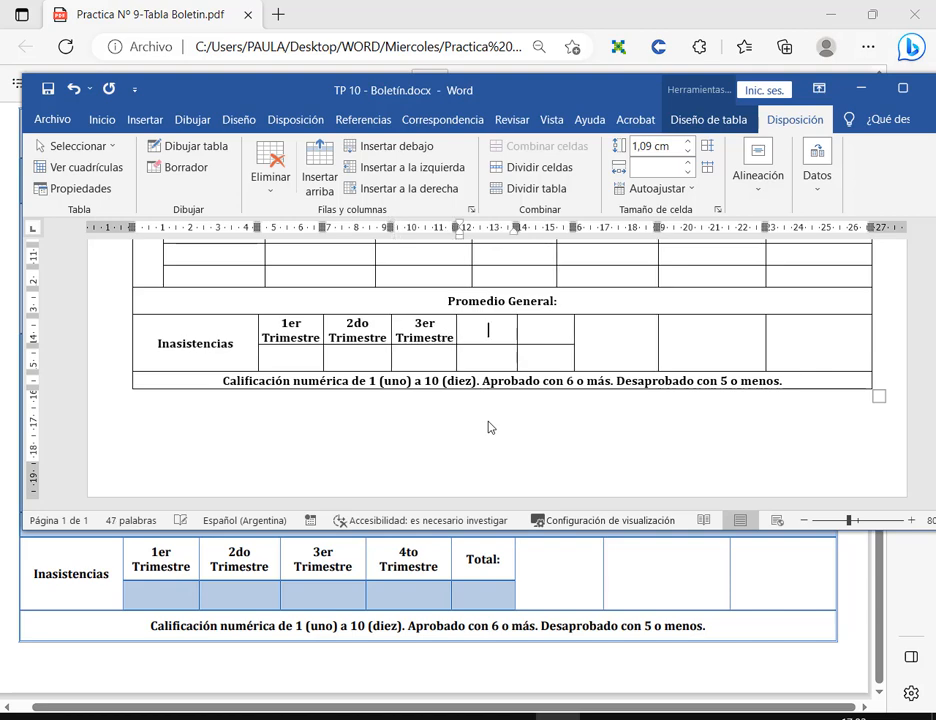
type("4to")
key("Return")
type("Trimestr")
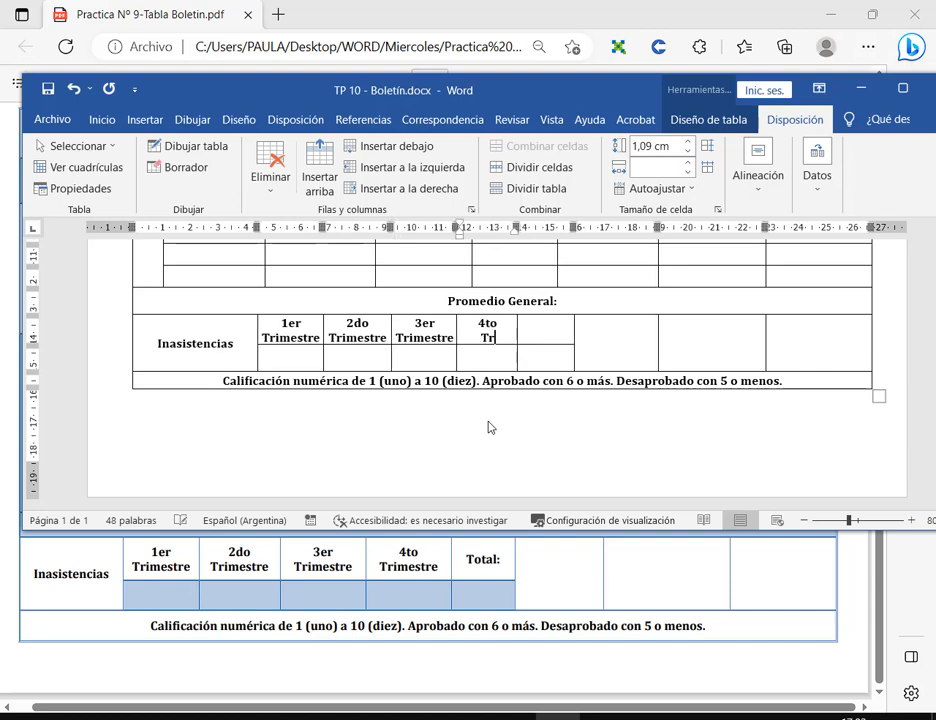
type("e")
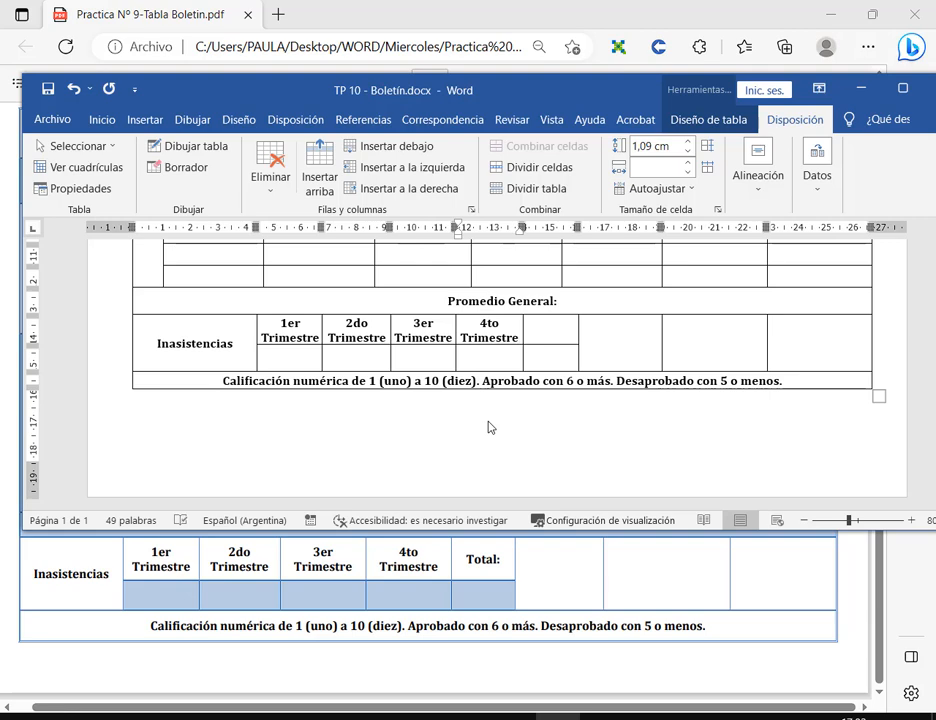
left_click(556, 340)
type("Total:")
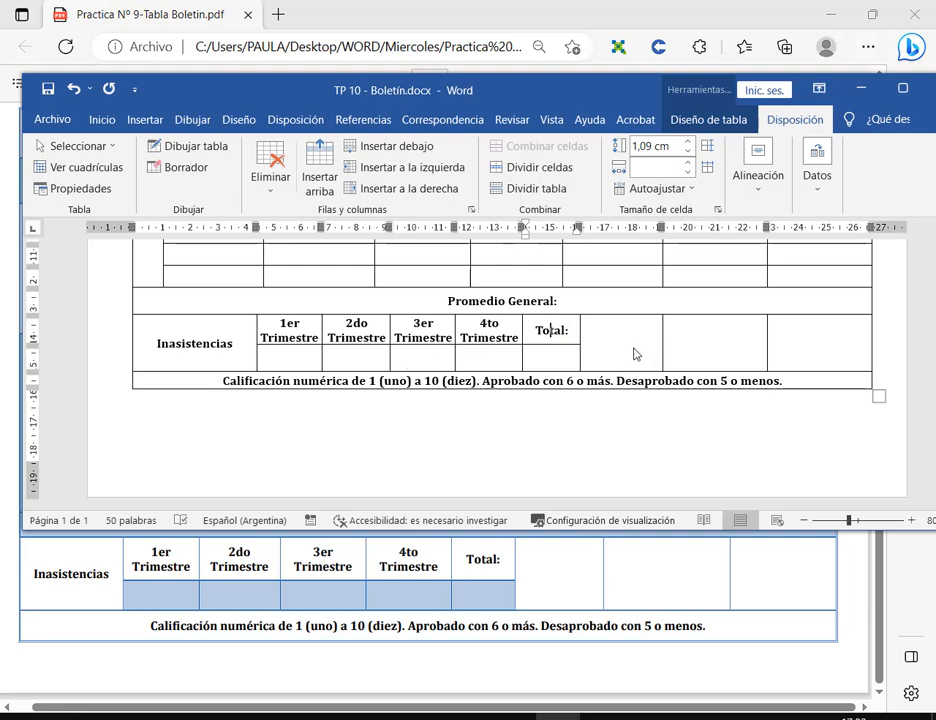
Heighten the trimester heading row to about 1.41 cm, reduce the empty row beneath it and save the document.
left_click_drag(616, 374, 616, 384)
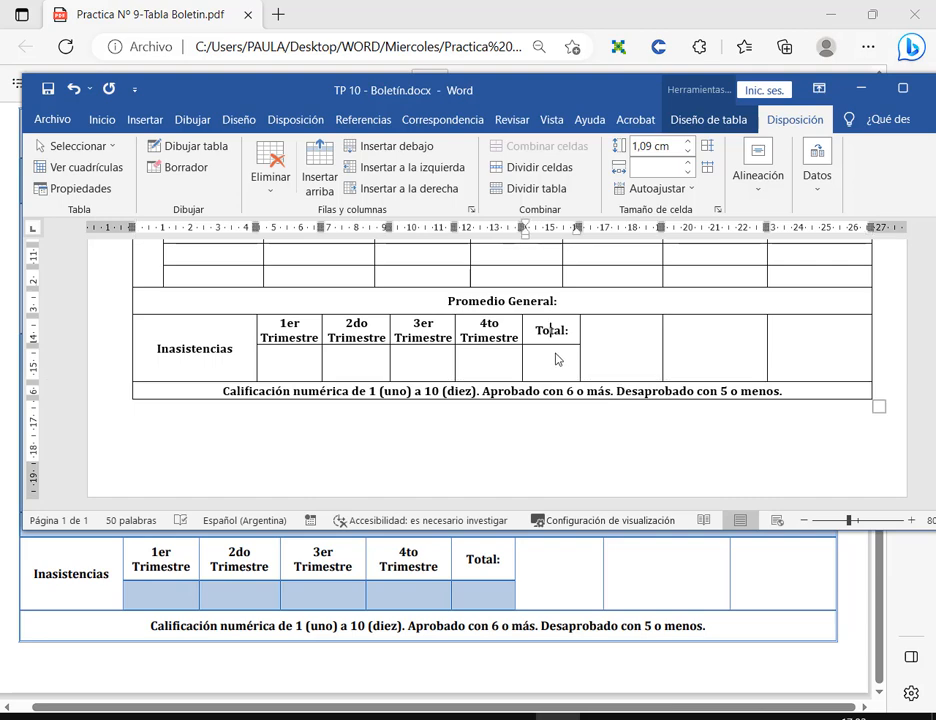
left_click_drag(561, 346, 560, 358)
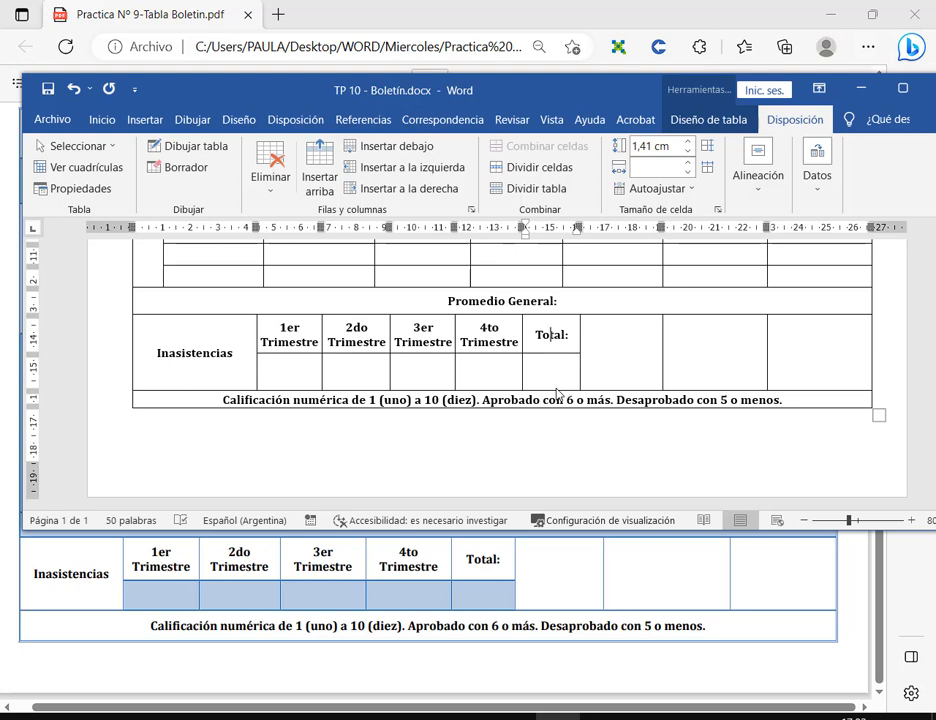
left_click_drag(561, 398, 567, 377)
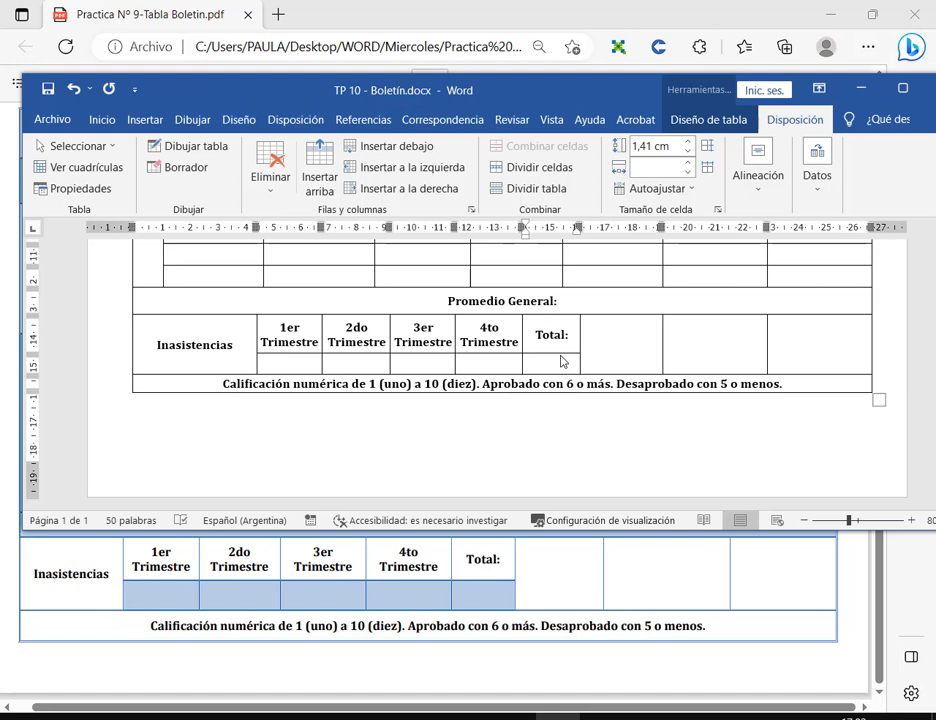
left_click(612, 365)
key("ctrl+s")
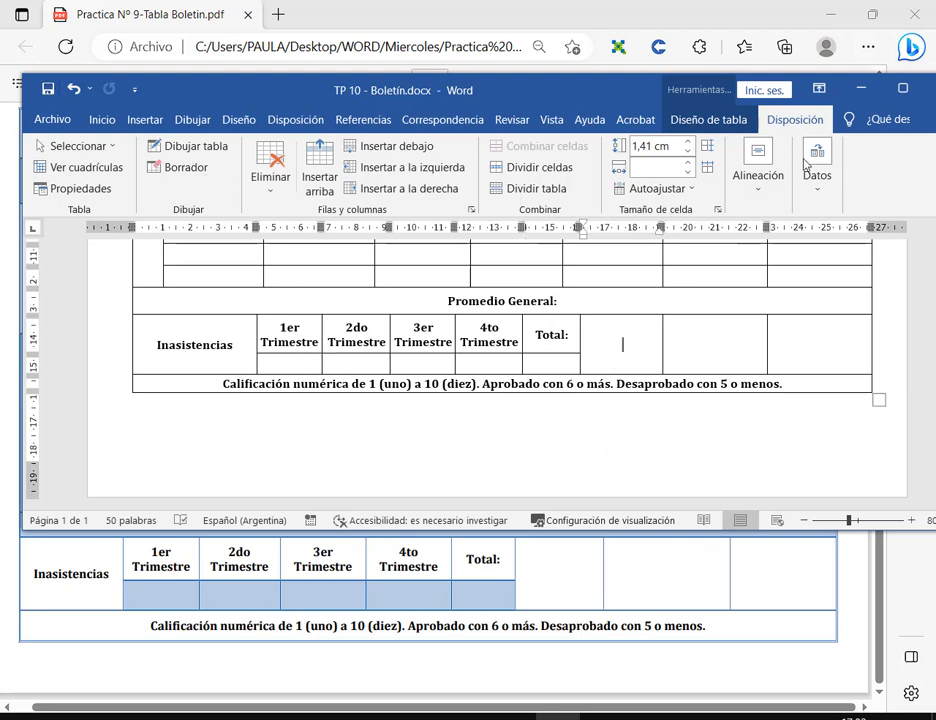
Maximize the document window, check the reference PDF and slightly reduce the height of the Promedio General row.
left_click(910, 90)
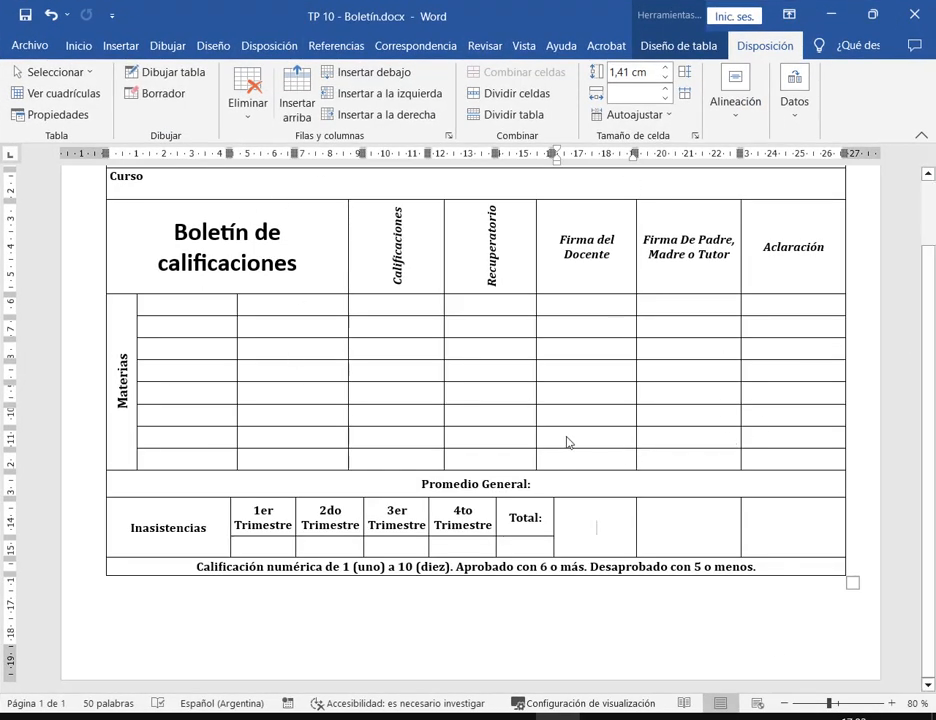
left_click_drag(610, 498, 613, 489)
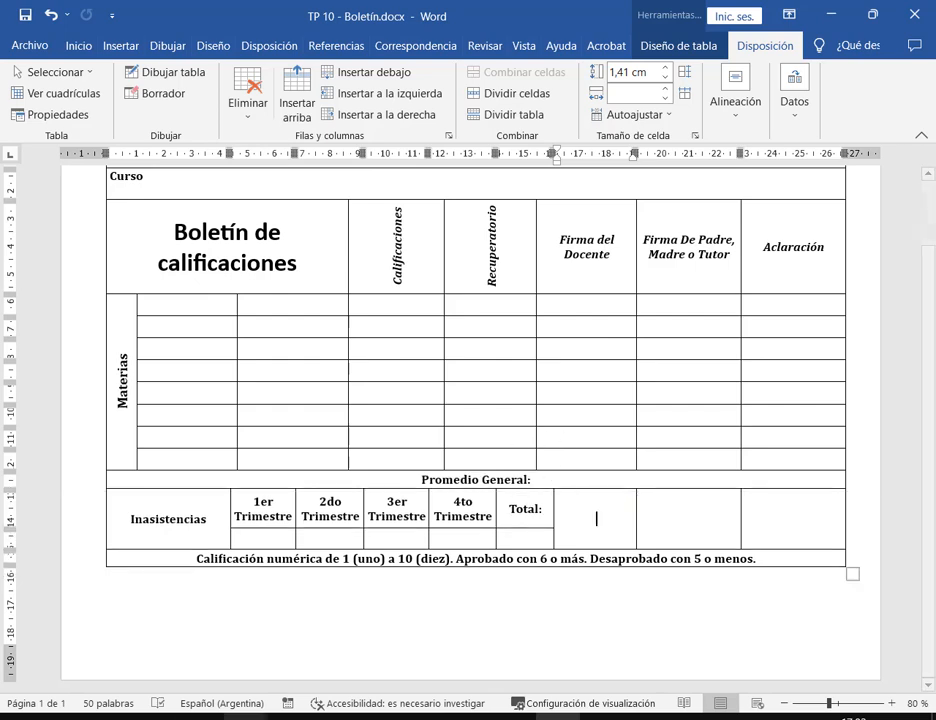
left_click(201, 717)
left_click(201, 717)
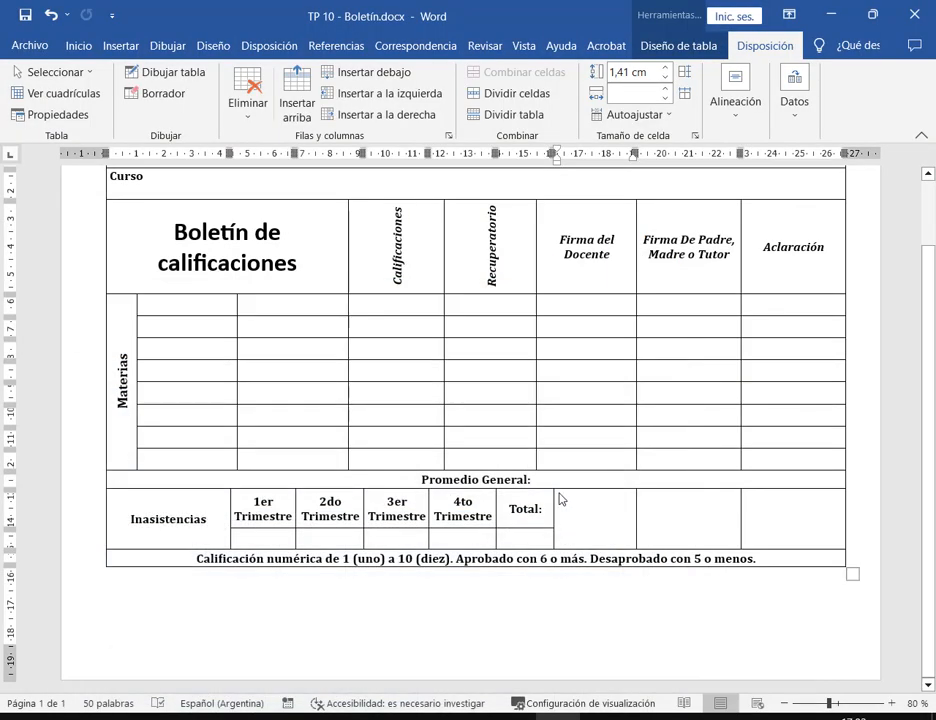
left_click_drag(559, 489, 561, 496)
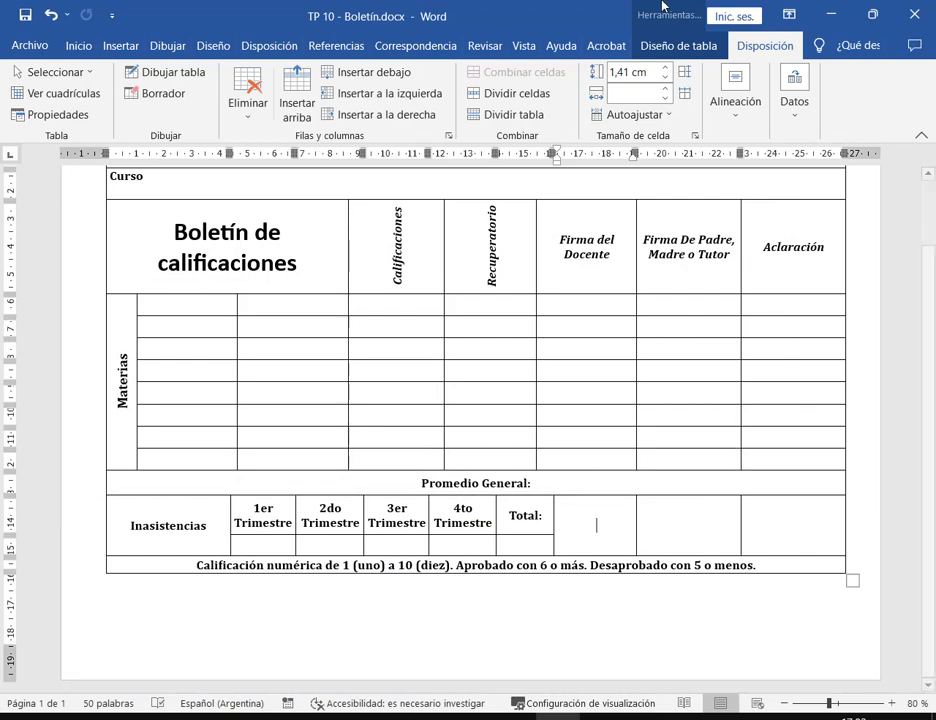
Browse the grid and list table styles, previewing them on the report card table.
left_click(698, 50)
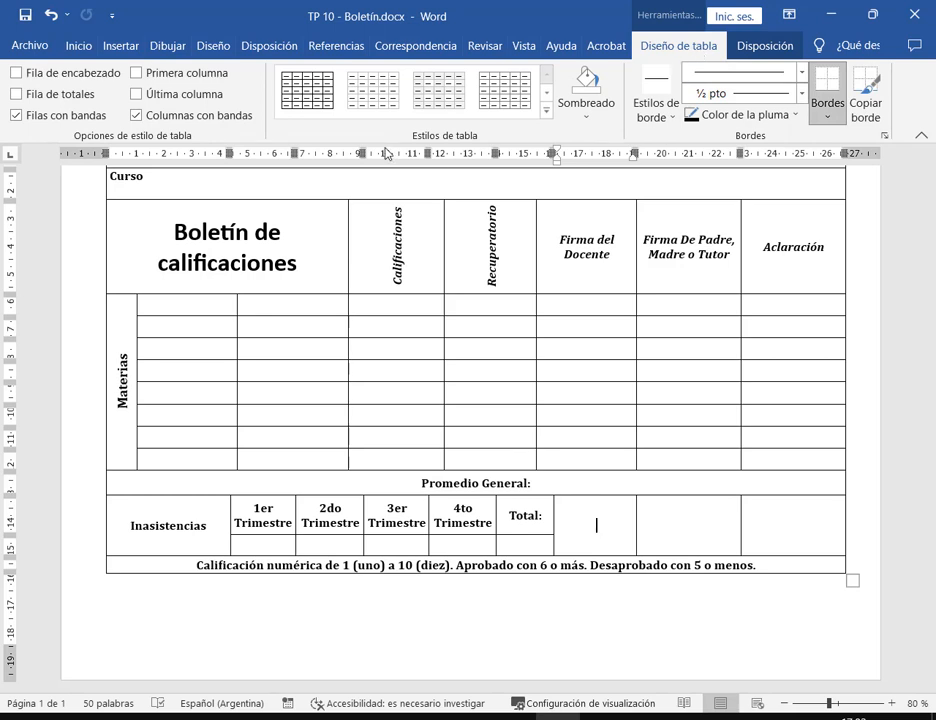
mouse_move(265, 58)
left_mouse_down()
mouse_move(626, 150)
mouse_move(624, 142)
left_mouse_up()
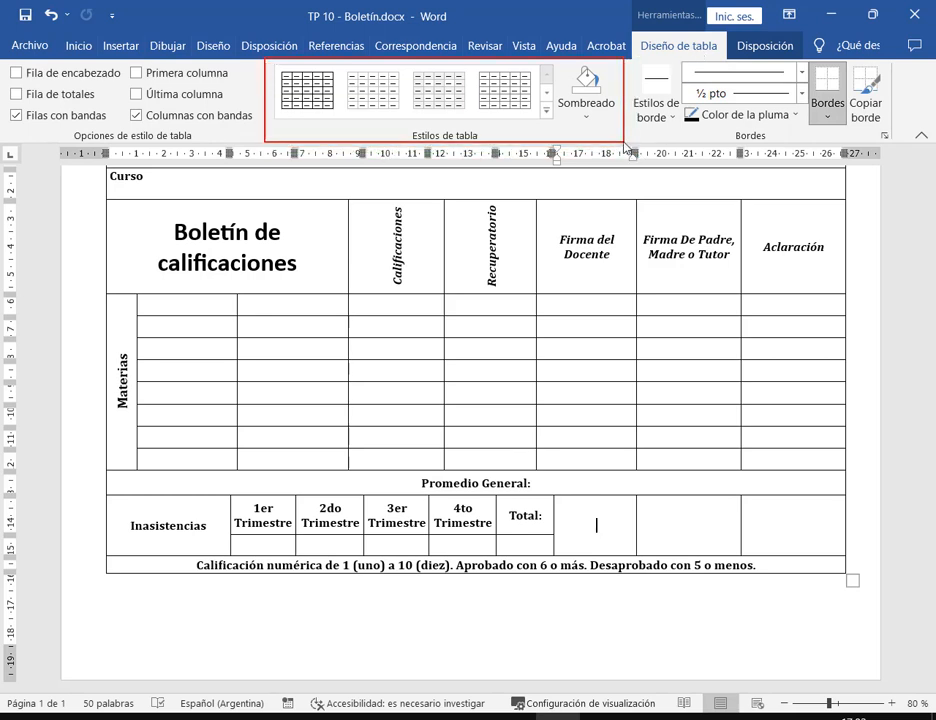
left_click_drag(559, 160, 547, 117)
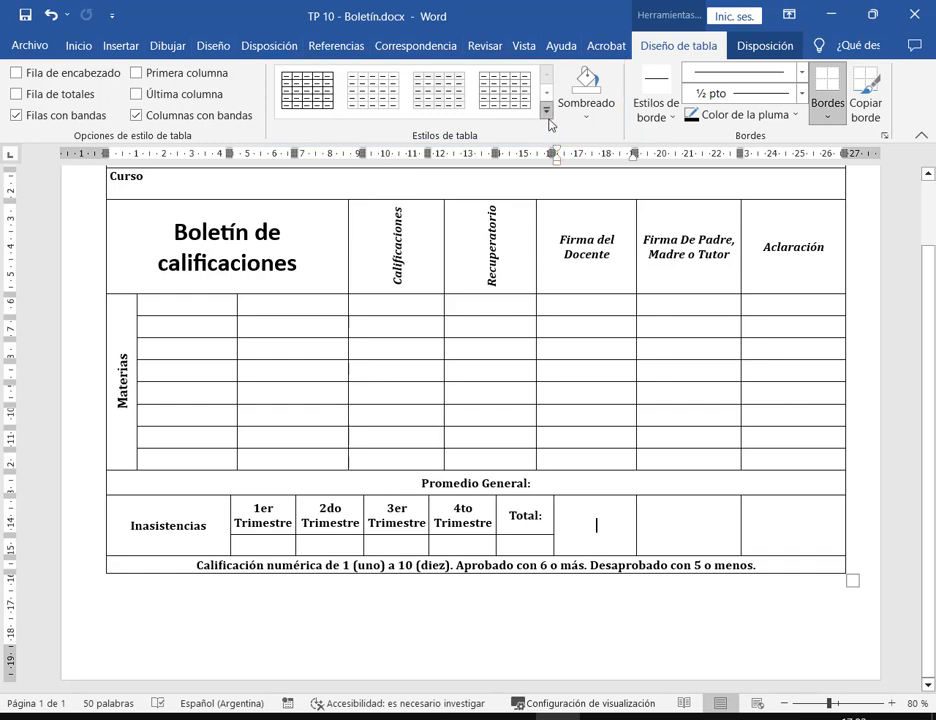
left_click(548, 116)
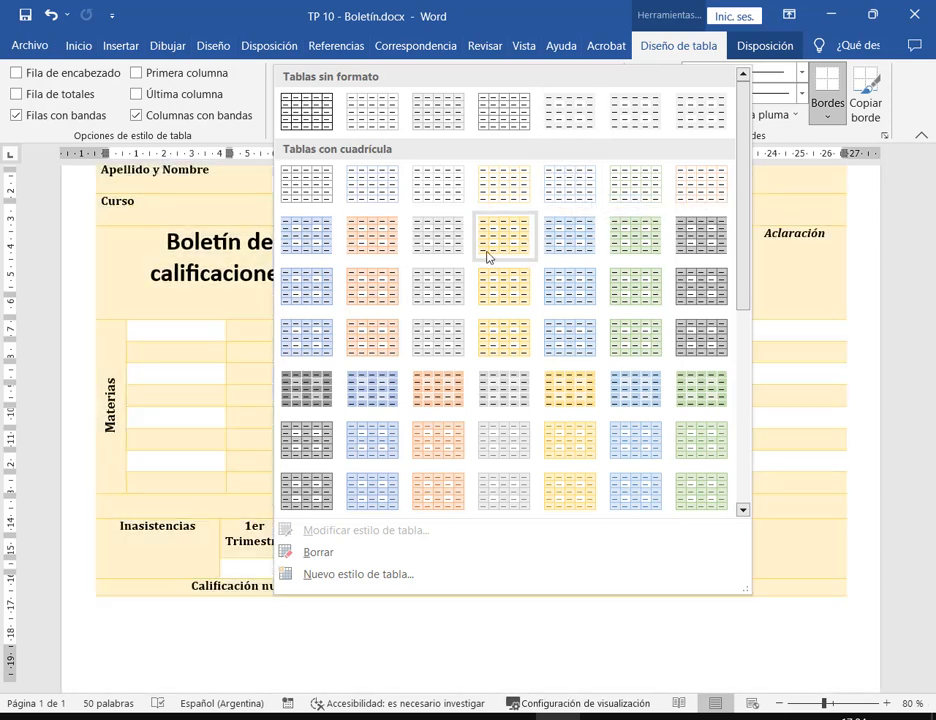
scroll(415, 397, "down", 3)
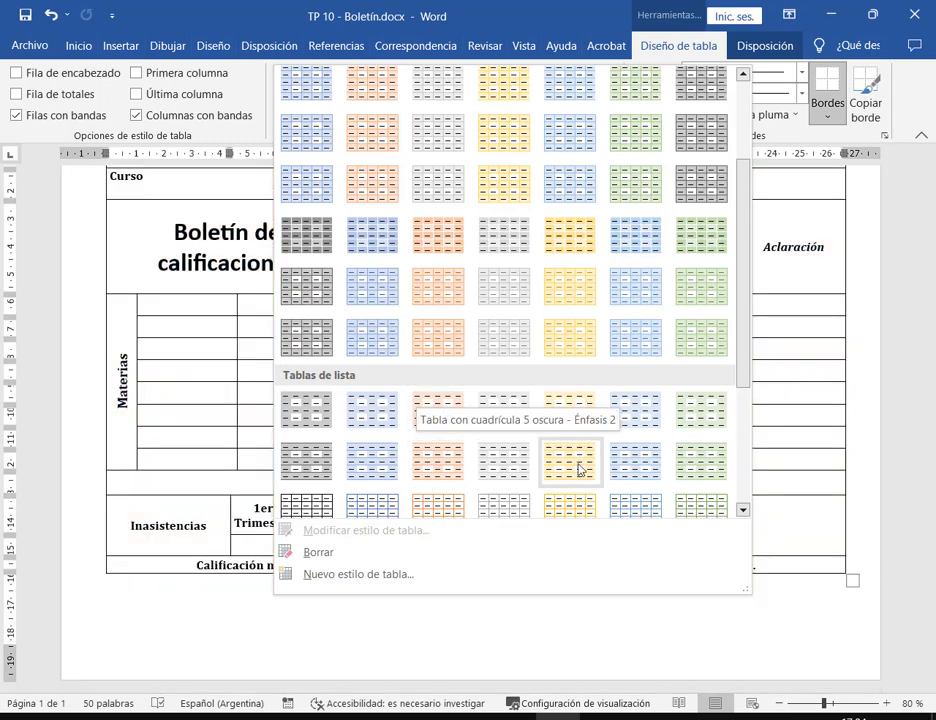
scroll(600, 455, "down", 3)
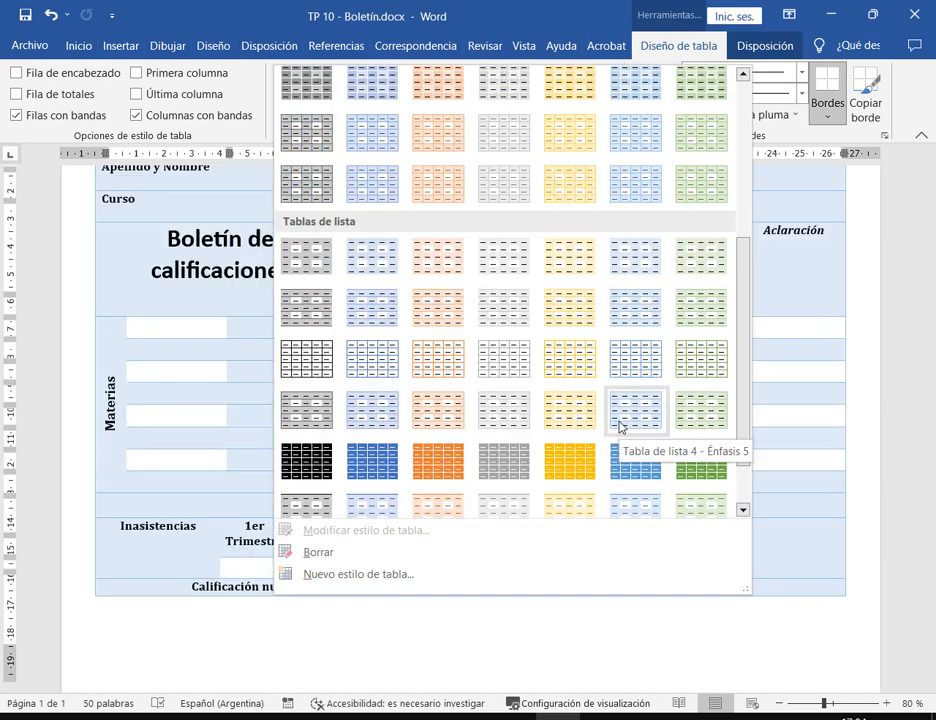
scroll(620, 427, "down", 2)
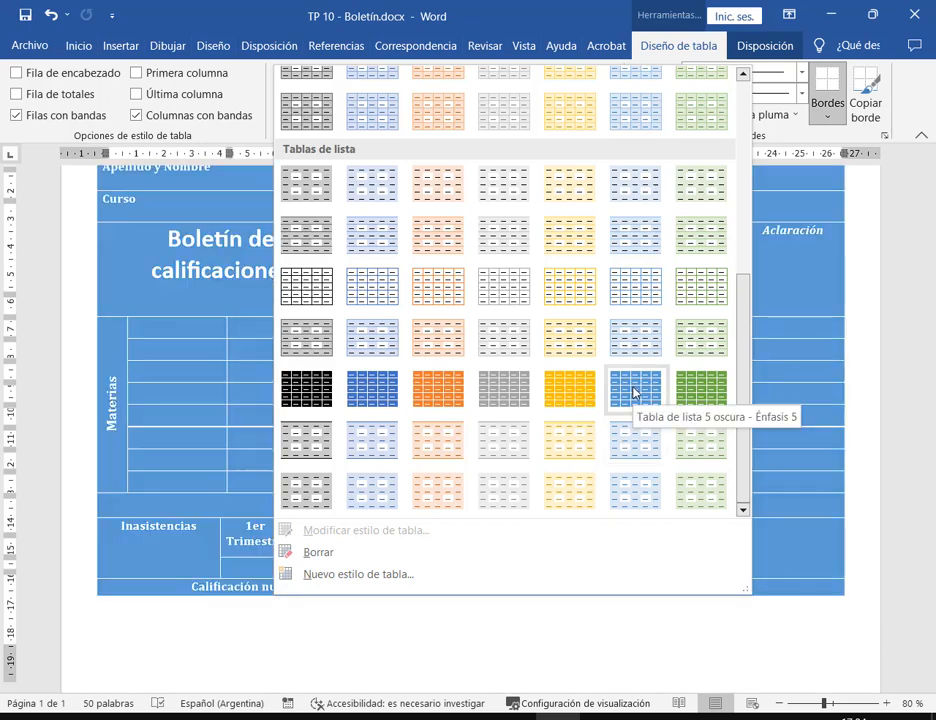
scroll(633, 392, "up", 5)
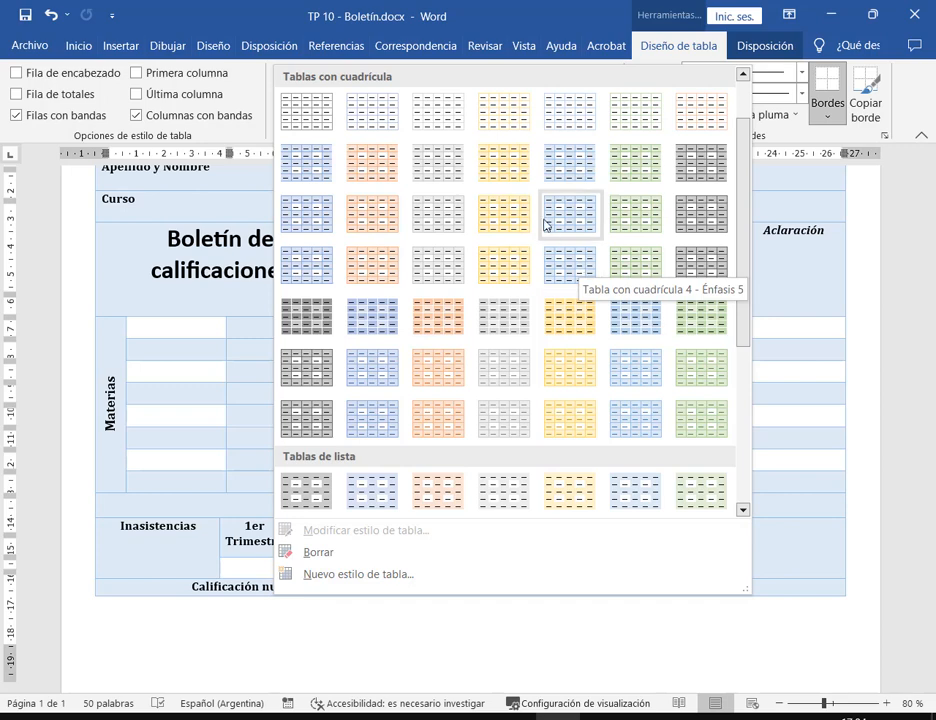
left_click(820, 287)
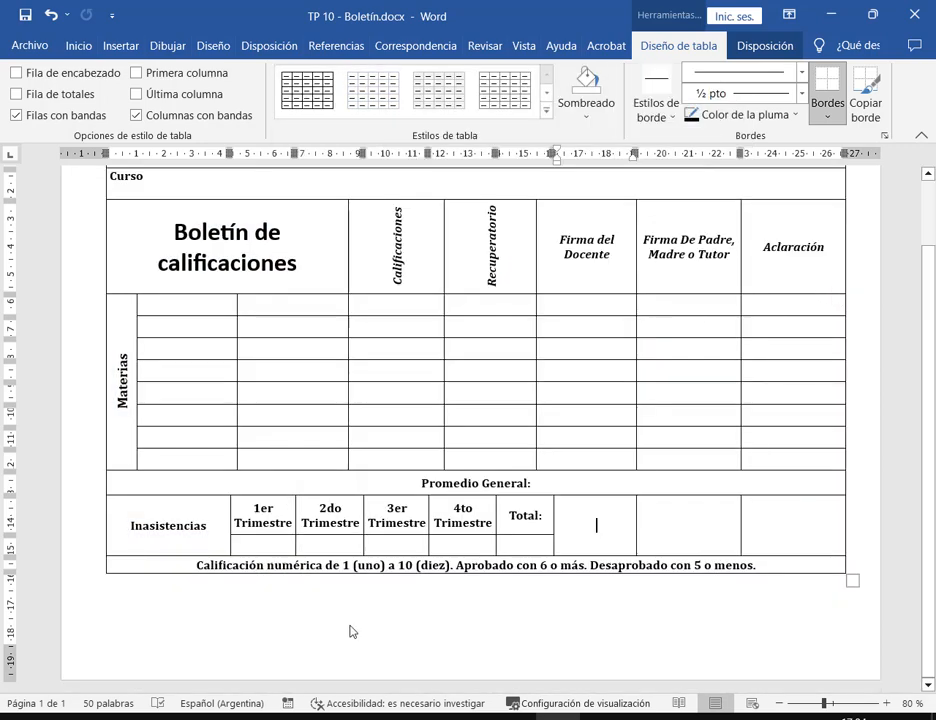
Check the shaded rows in the reference PDF and select the first, third, fifth and seventh rows beside Materias.
scroll(351, 630, "up", 1)
left_click(201, 717)
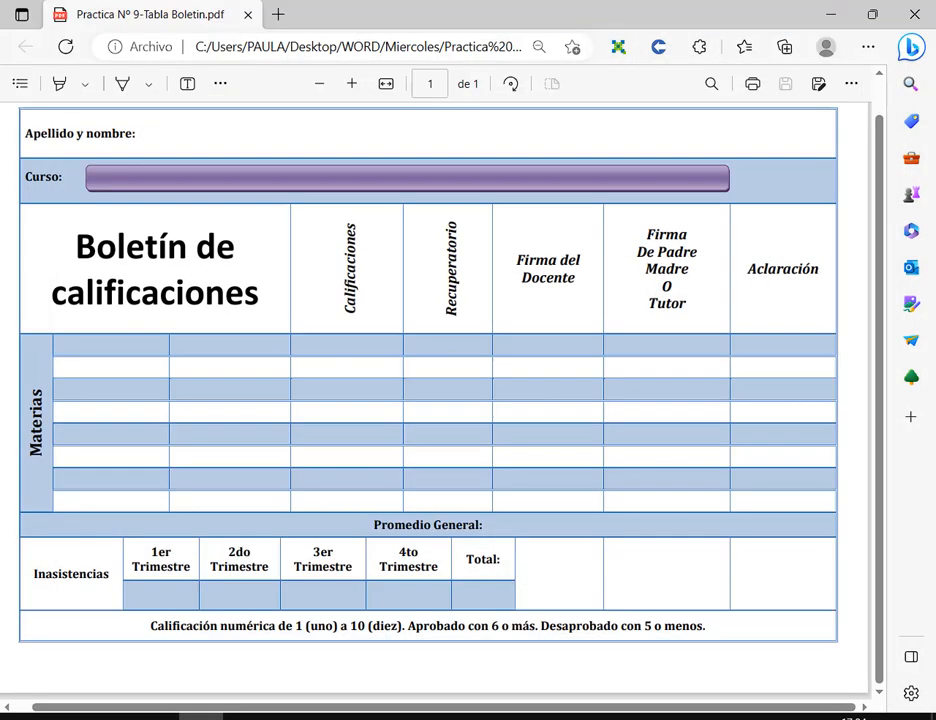
left_click(201, 717)
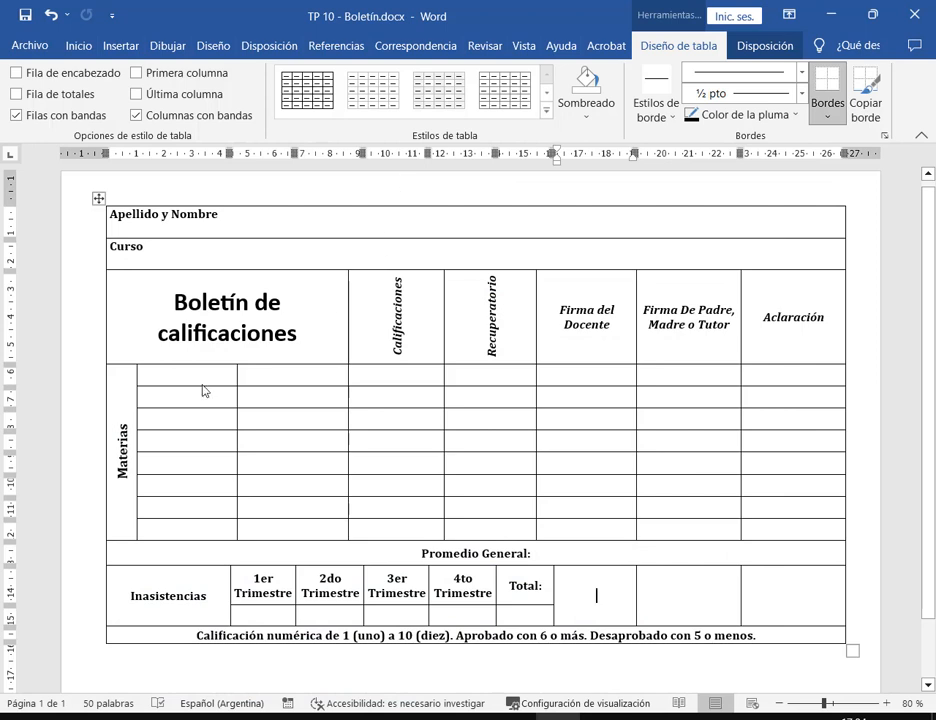
left_click_drag(201, 385, 777, 376)
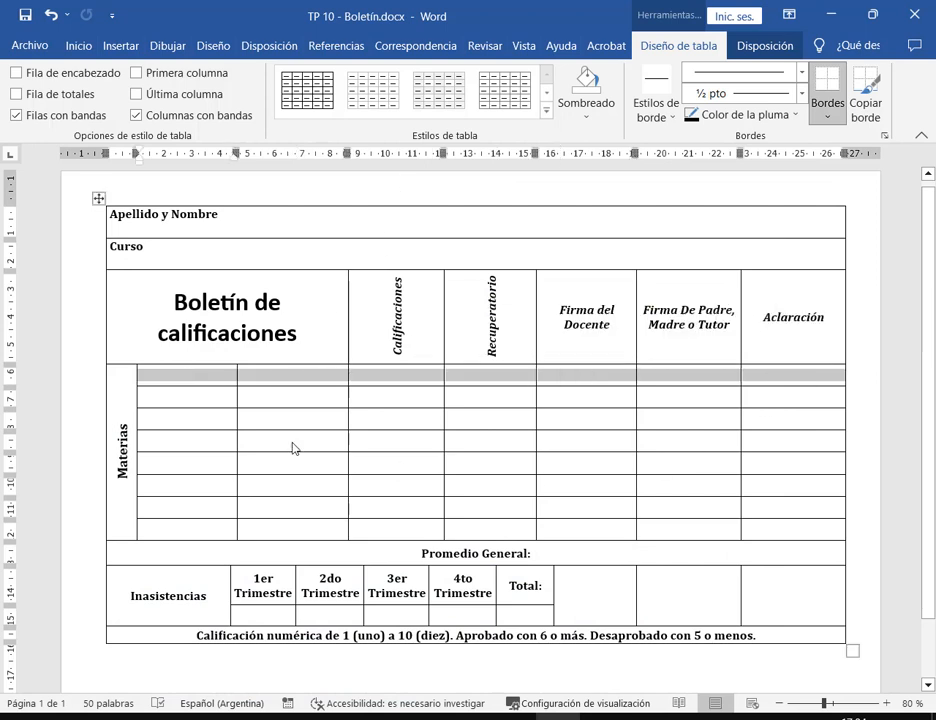
left_click_drag(203, 418, 785, 421)
mouse_move(765, 472)
left_mouse_down()
mouse_move(238, 468)
mouse_move(212, 488)
mouse_move(780, 467)
left_mouse_up()
left_click(201, 488, "ctrl")
left_click_drag(203, 520, 753, 529)
Following the reference PDF, extend the selection with Promedio General, the empty cells under the trimesters and Total, Materias and Curso.
key("alt+Tab")
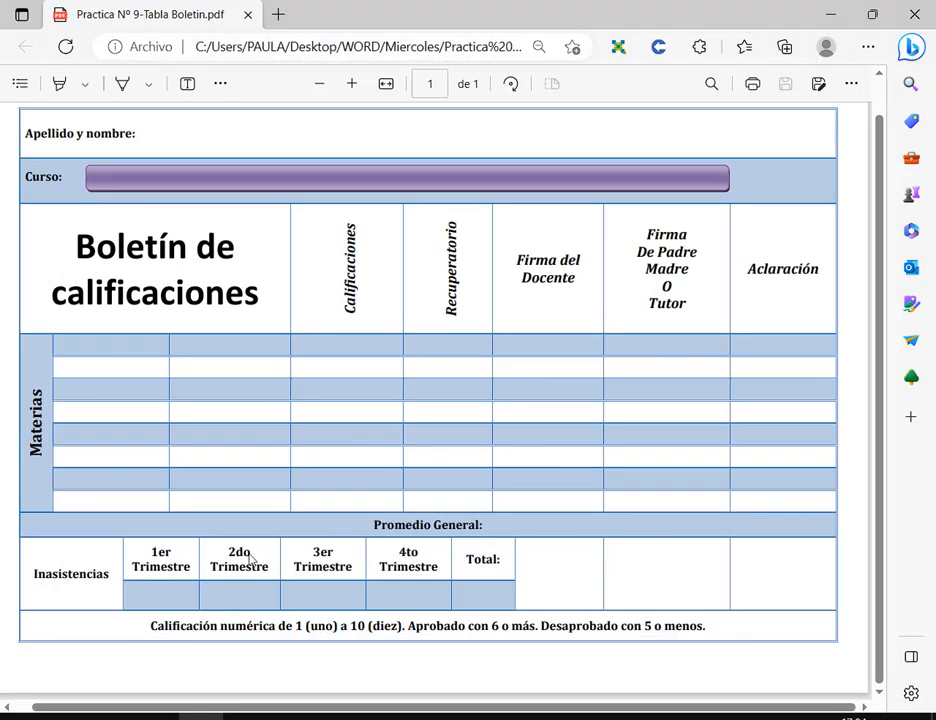
key("alt+Tab")
left_click_drag(480, 553, 560, 560)
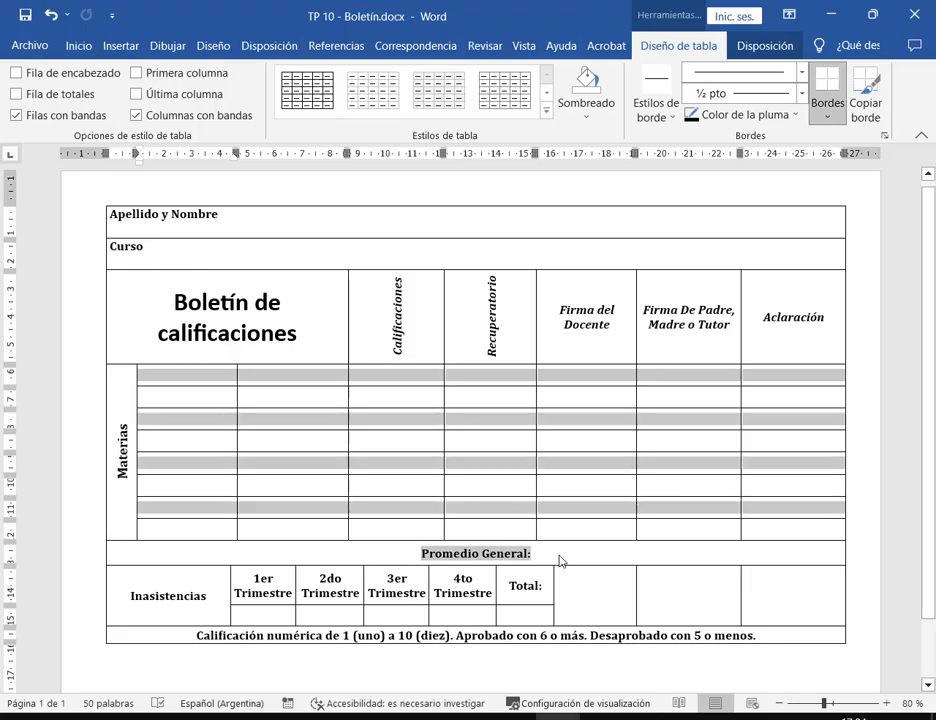
left_click_drag(267, 625, 535, 622)
left_click_drag(123, 422, 123, 490)
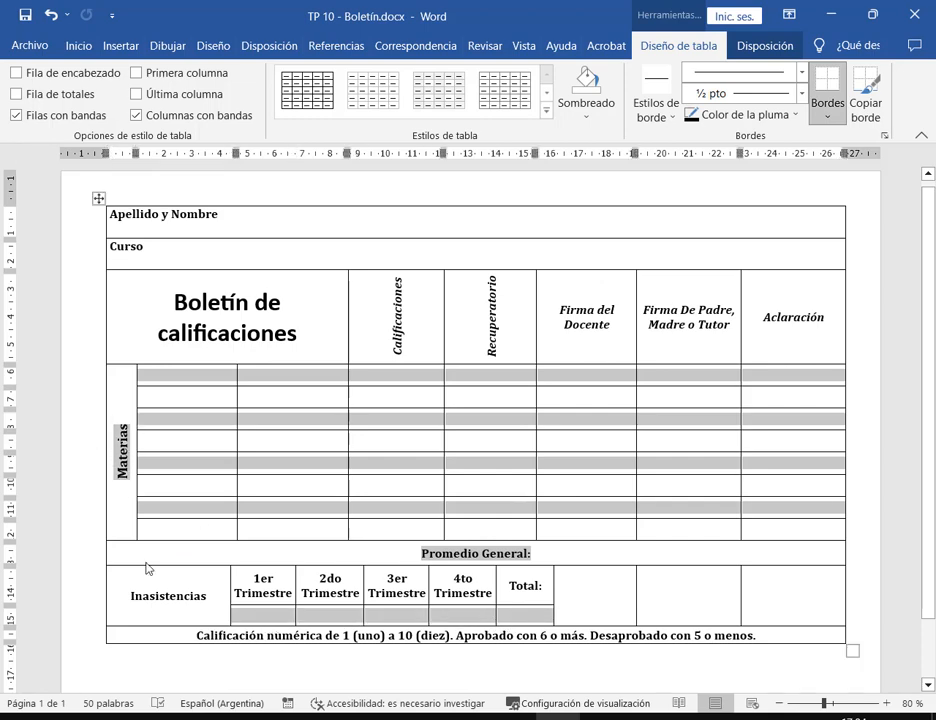
key("alt+Tab")
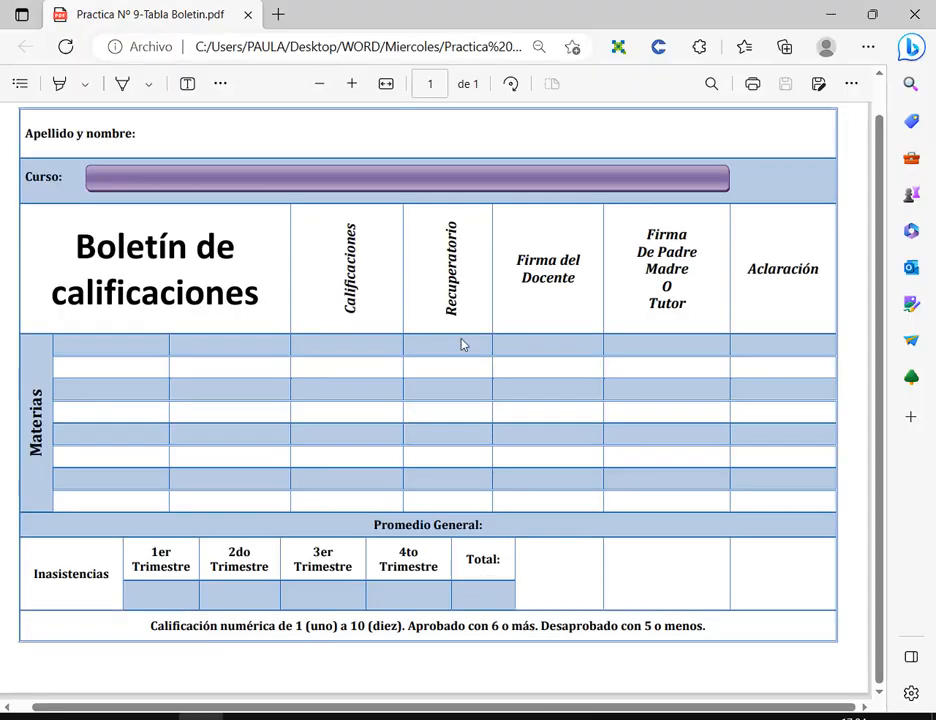
key("alt+Tab")
left_click_drag(113, 253, 309, 255)
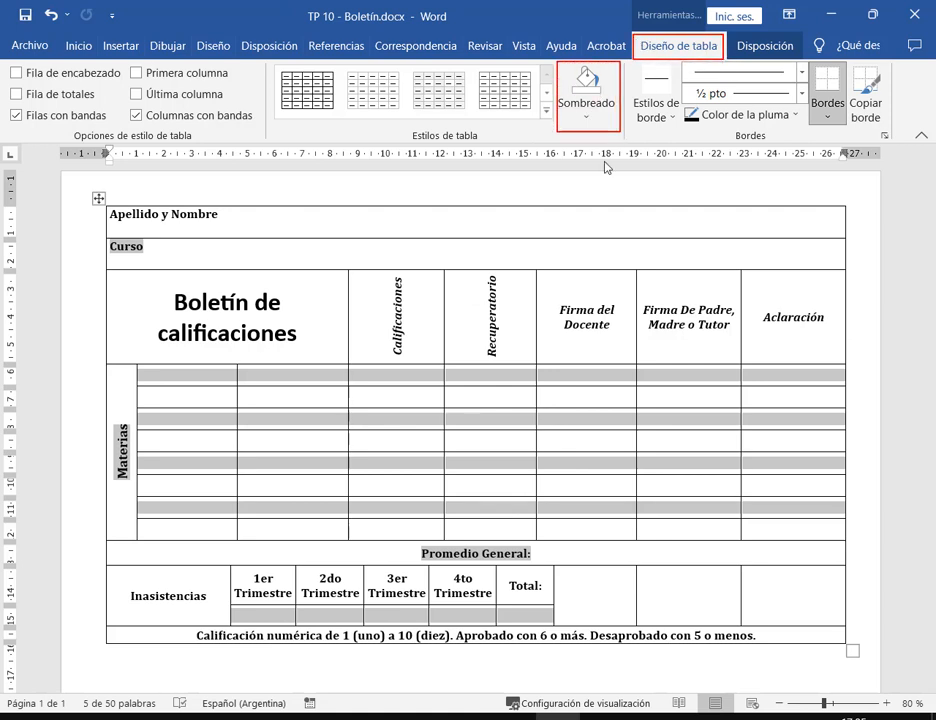
Shade the selected table cells with the theme colour Azul, Énfasis 5, Claro 60%.
left_click(78, 45)
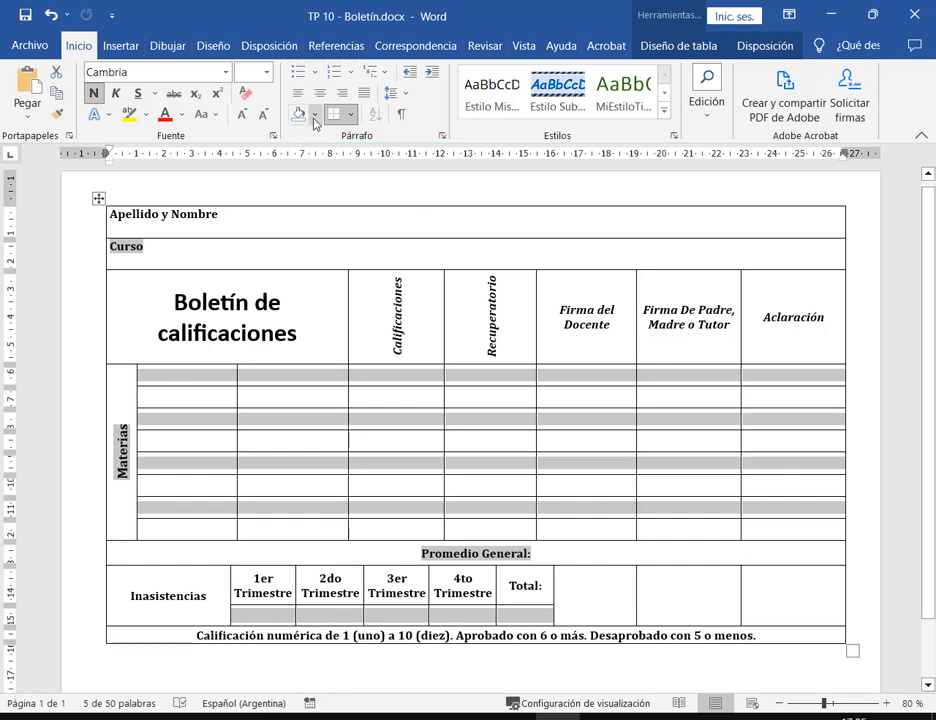
left_click(698, 46)
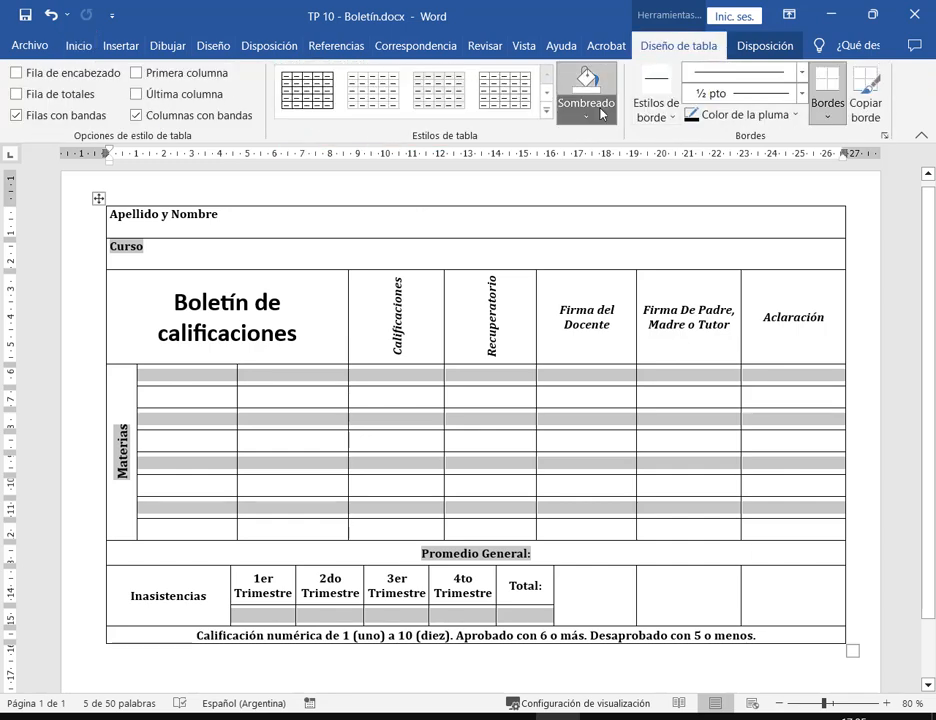
left_click(588, 108)
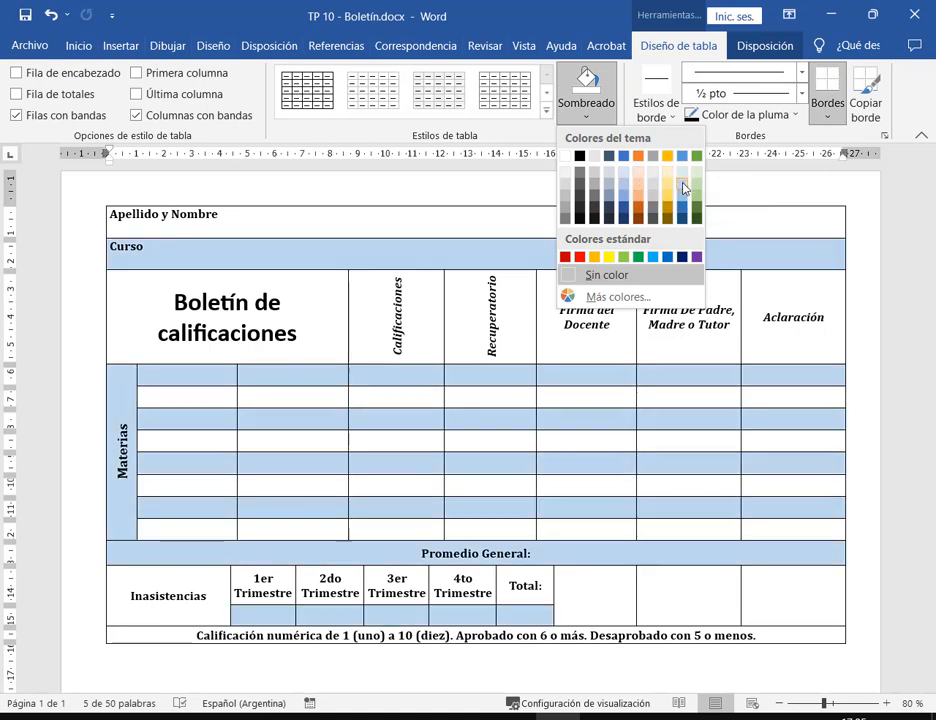
left_click(684, 188)
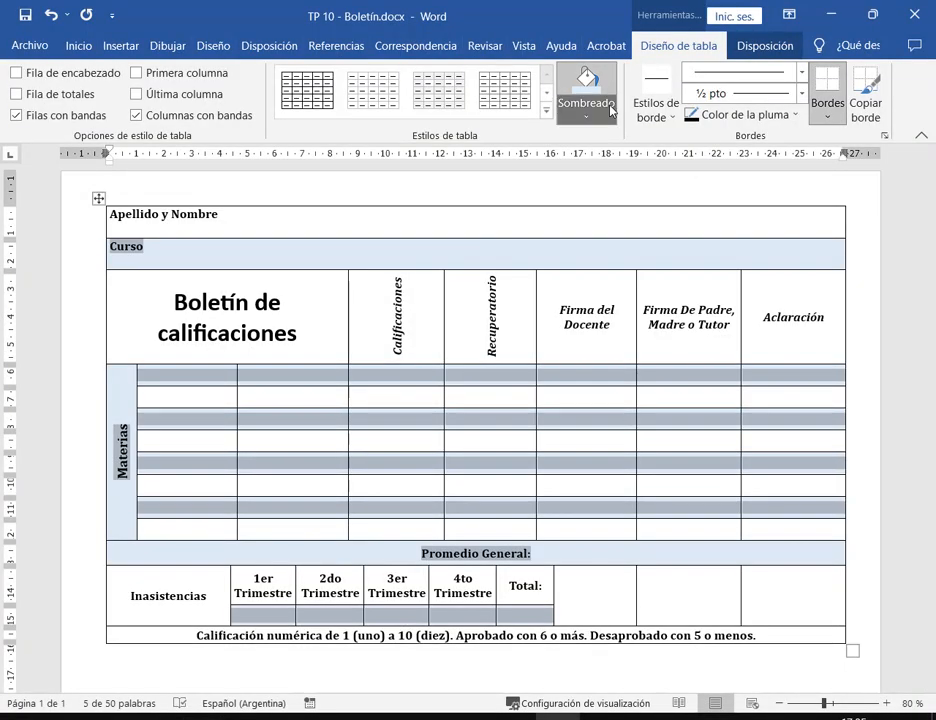
left_click(610, 110)
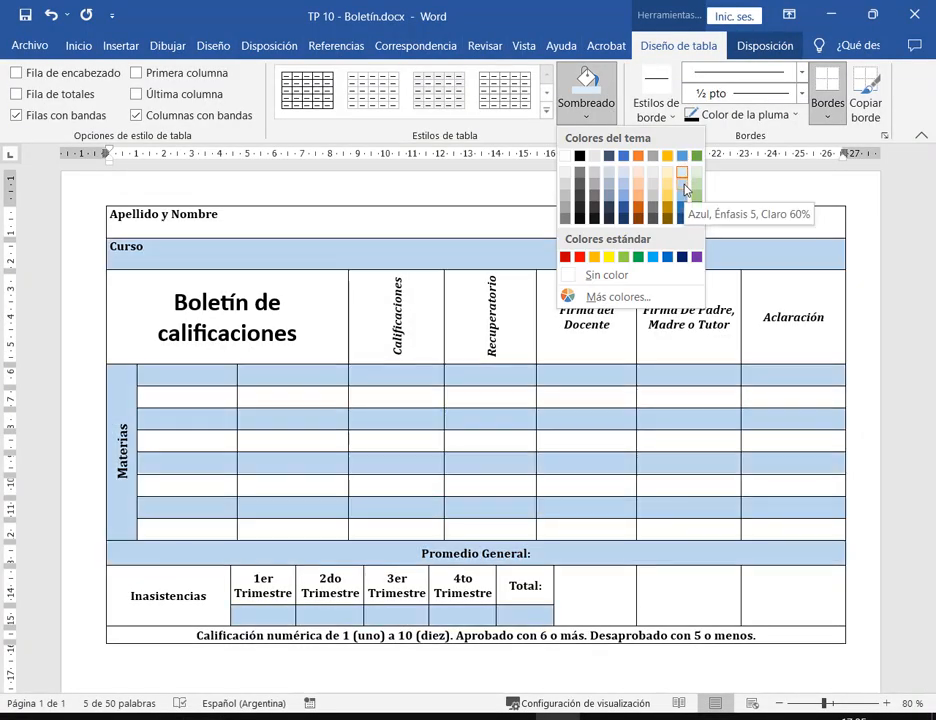
left_click(684, 188)
Compare with the reference PDF and align the Apellido y Nombre and Curso rows to the left, centred vertically.
key("alt+Tab")
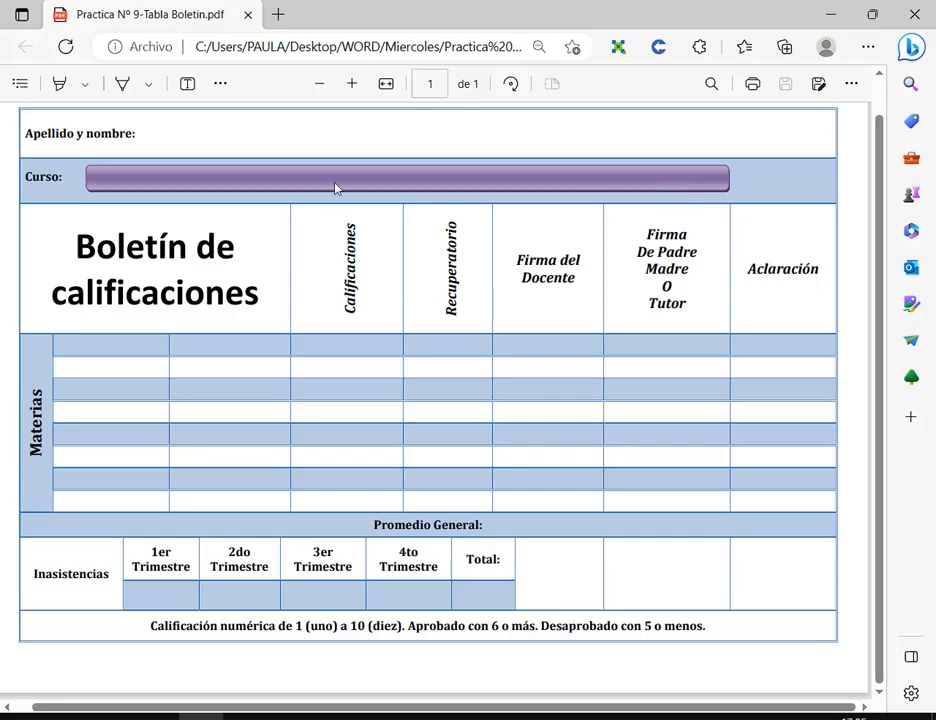
key("alt+Tab")
left_click_drag(211, 217, 186, 250)
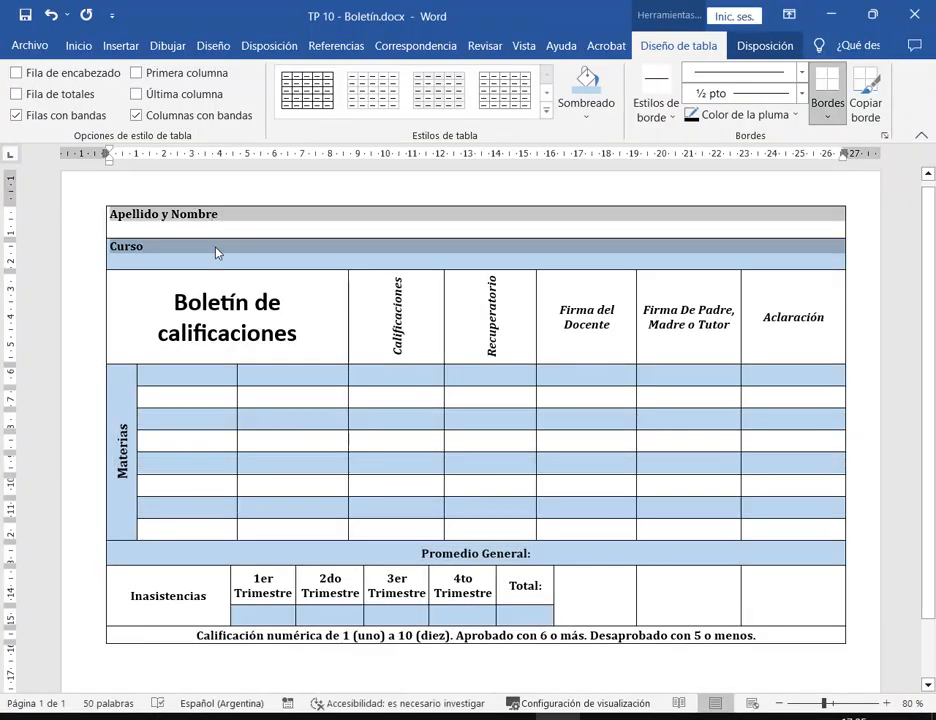
left_click(766, 46)
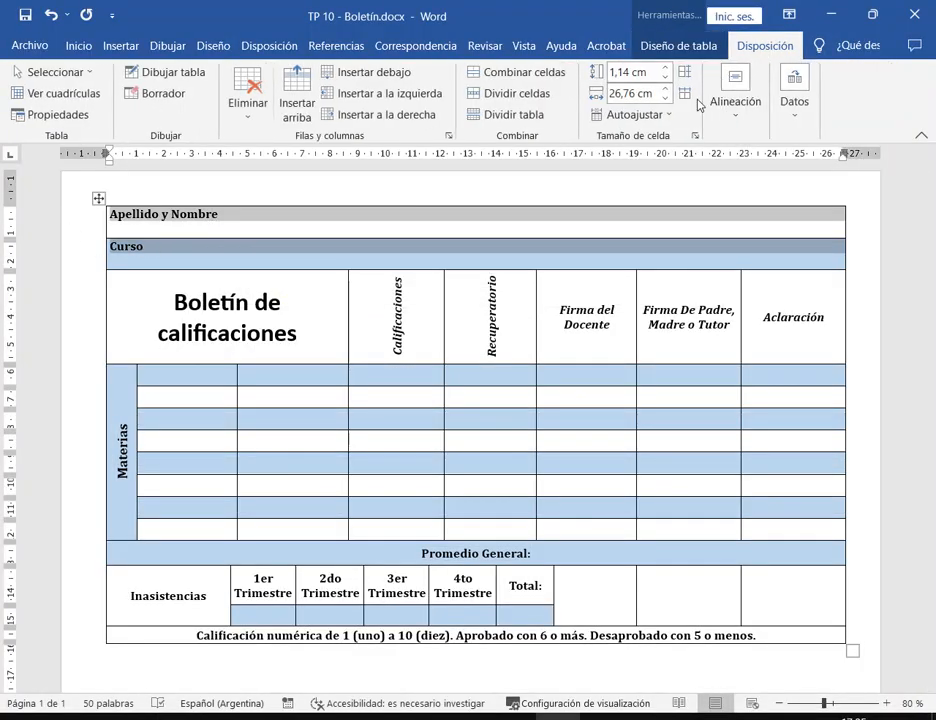
left_click(730, 112)
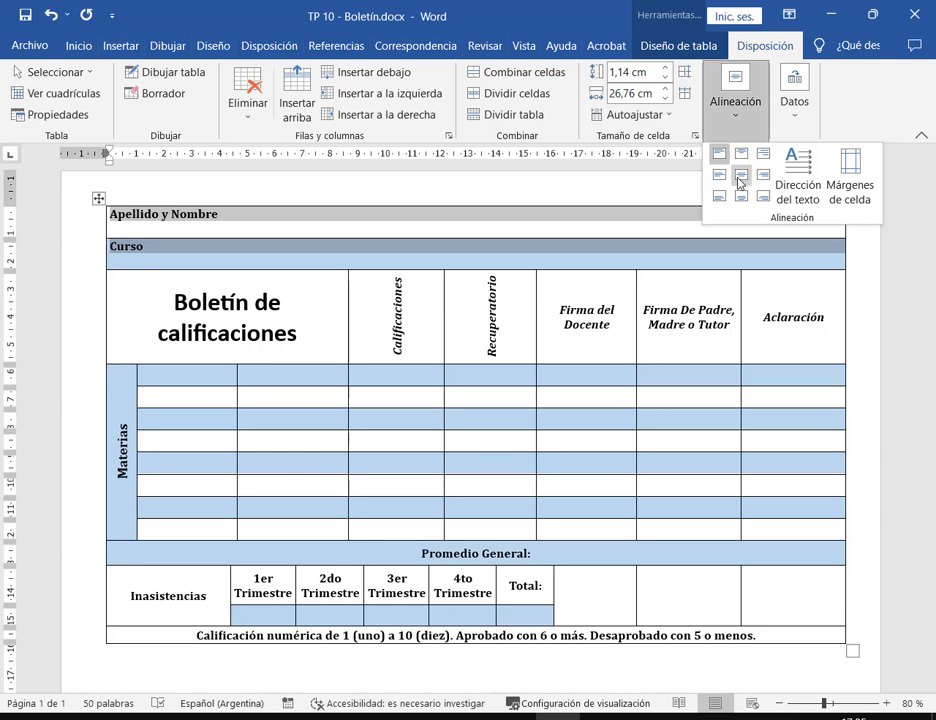
left_click(741, 175)
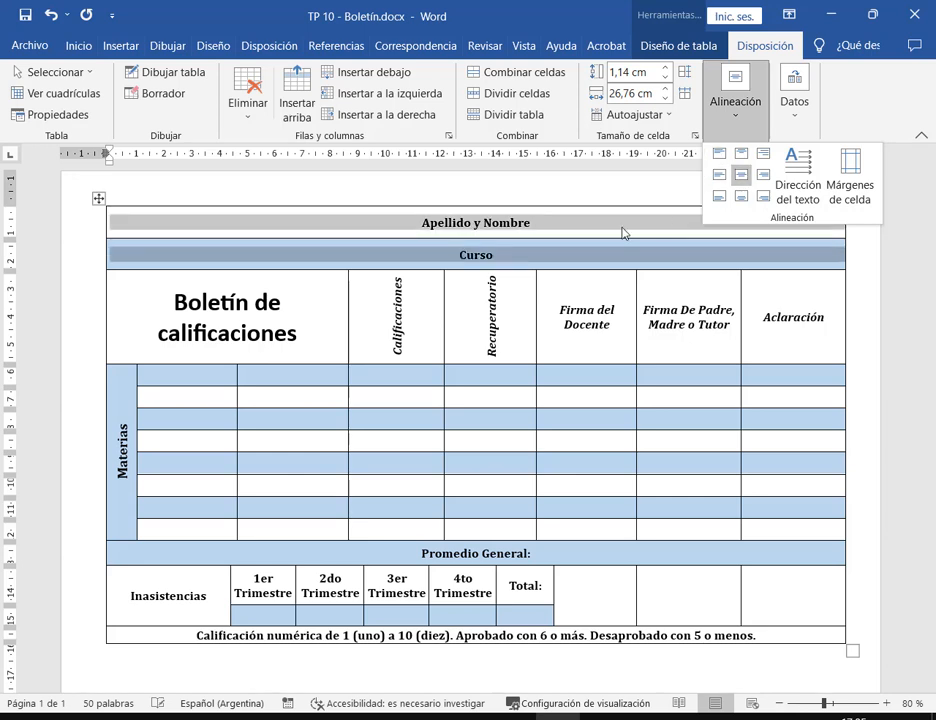
left_click(717, 183)
left_click(735, 110)
left_click(717, 175)
Add a colon after Curso and after Apellido y Nombre, as in the reference PDF.
left_click(145, 261)
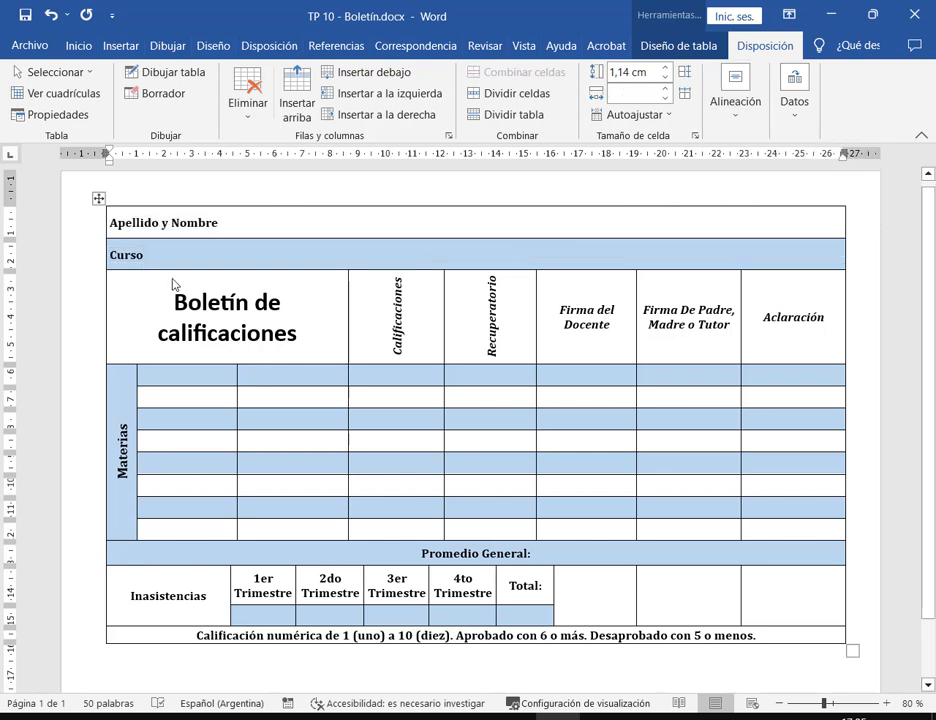
type(":")
key("alt+Tab")
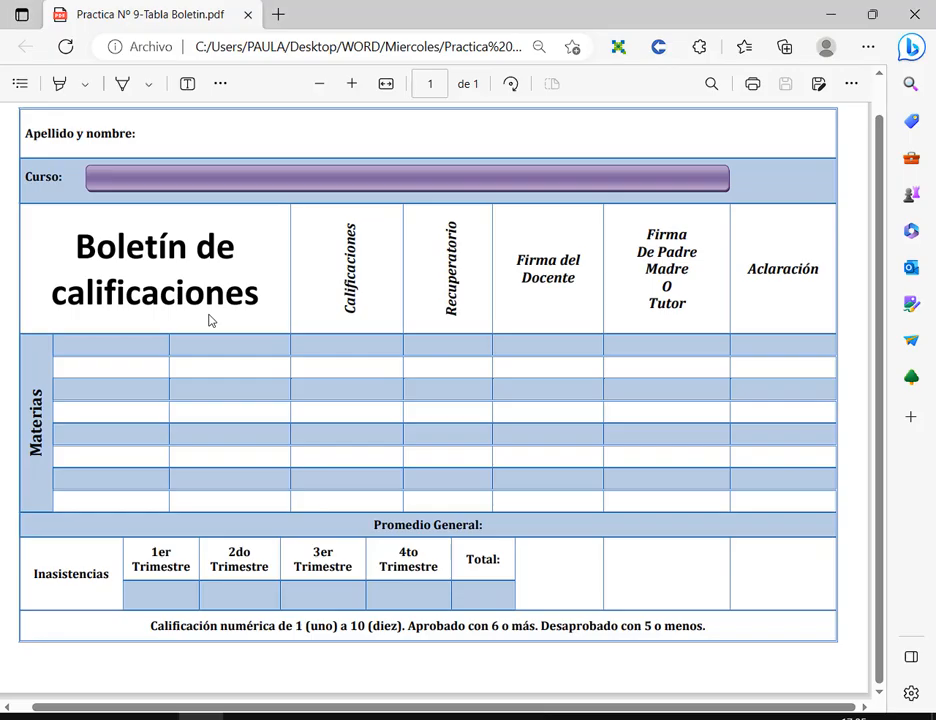
key("alt+Tab")
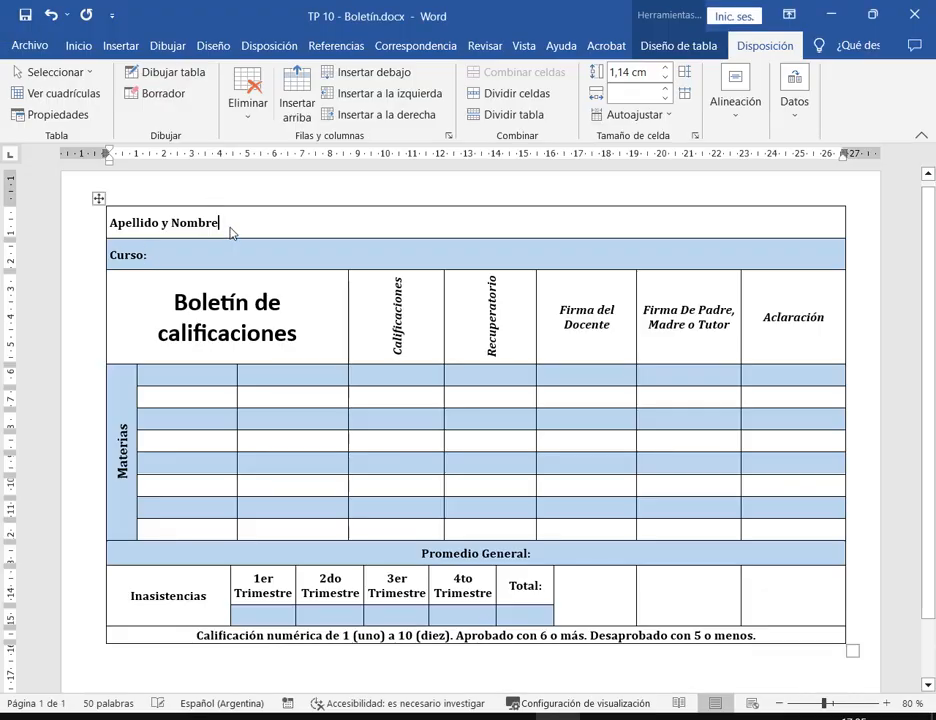
type(":")
Select the whole report card table and open the Bordes y sombreado settings with the borders applied to Tabla.
left_click(98, 198)
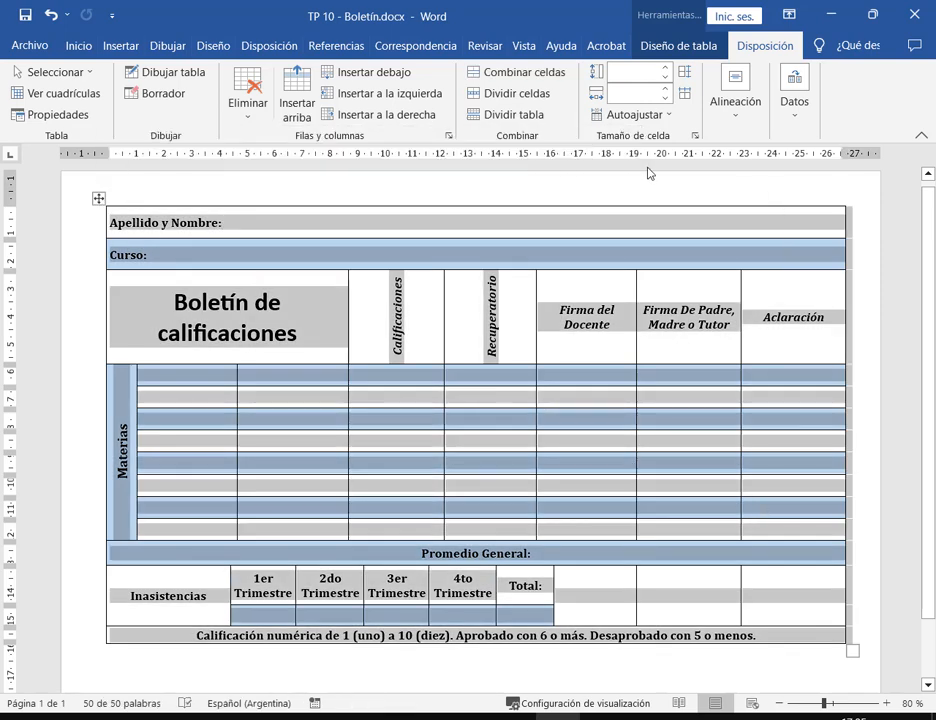
left_click(696, 50)
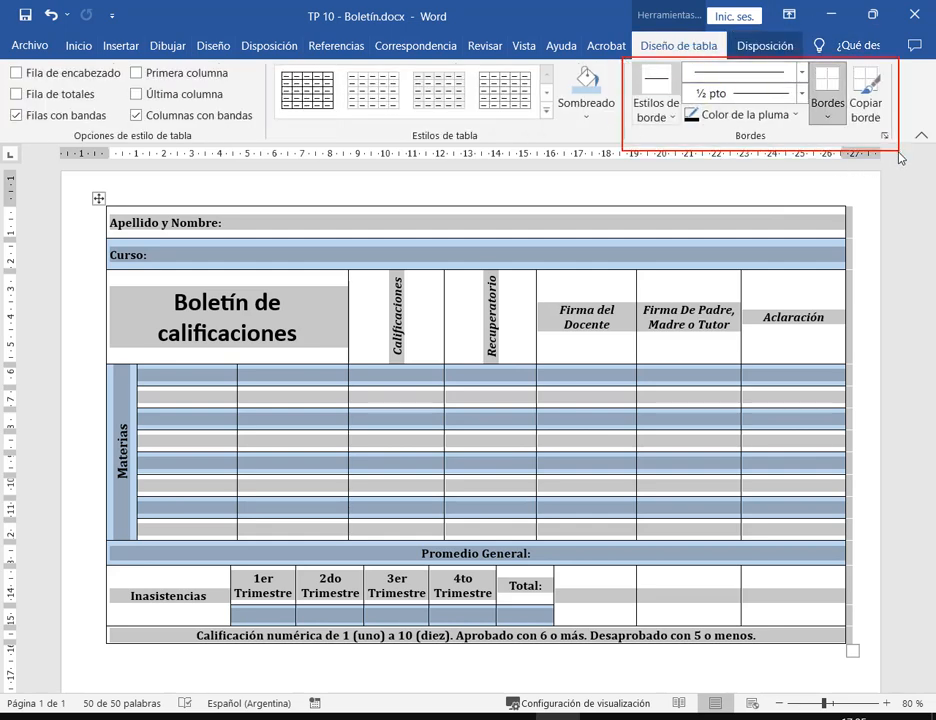
left_click(829, 115)
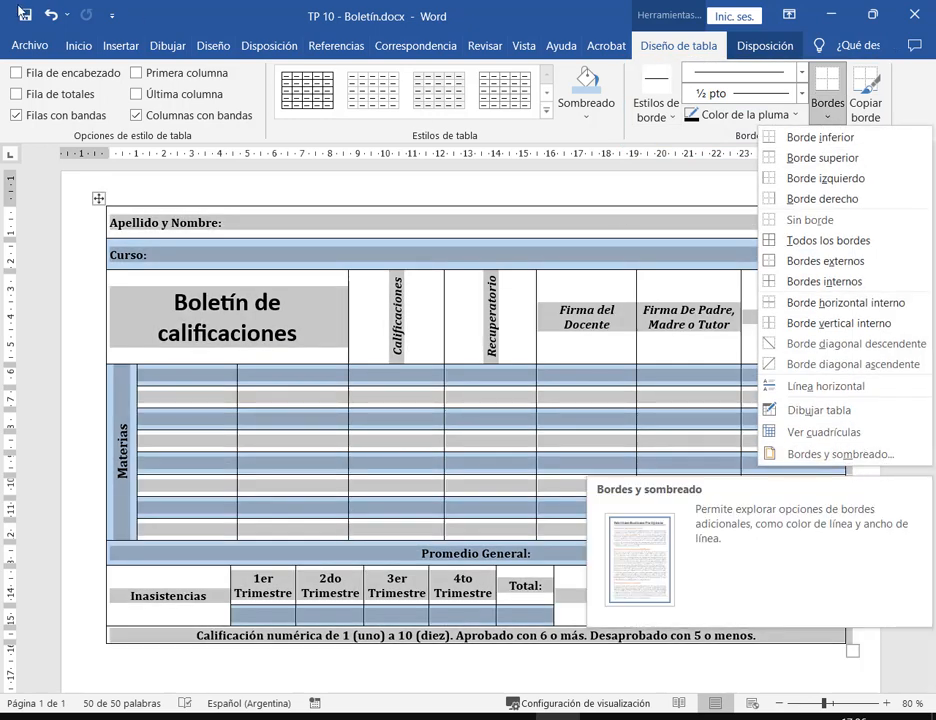
left_click(77, 46)
left_click(78, 47)
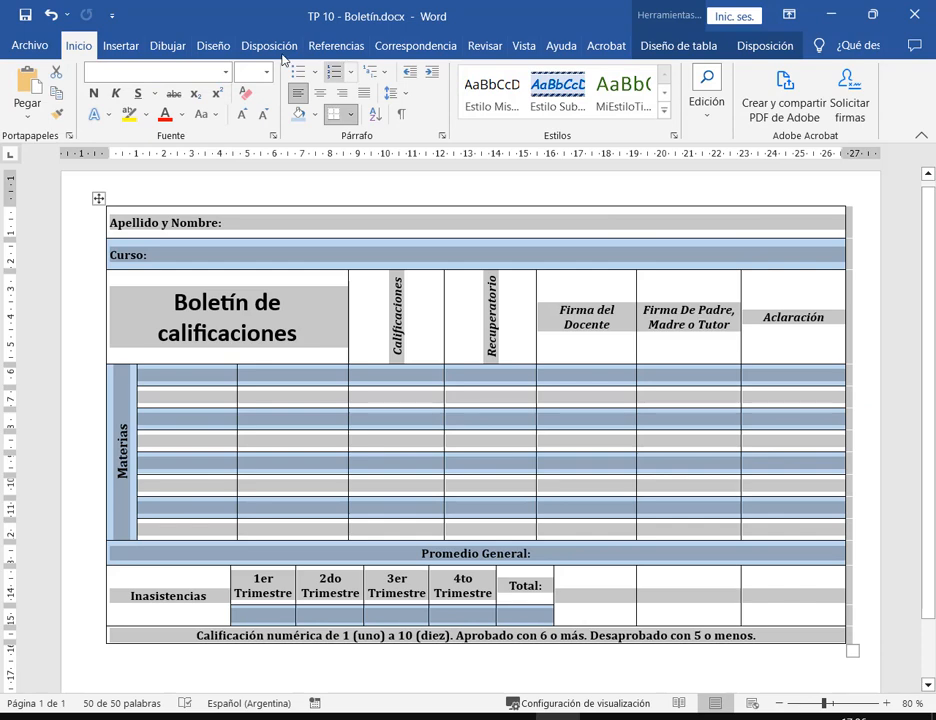
left_click(351, 114)
left_click(366, 453)
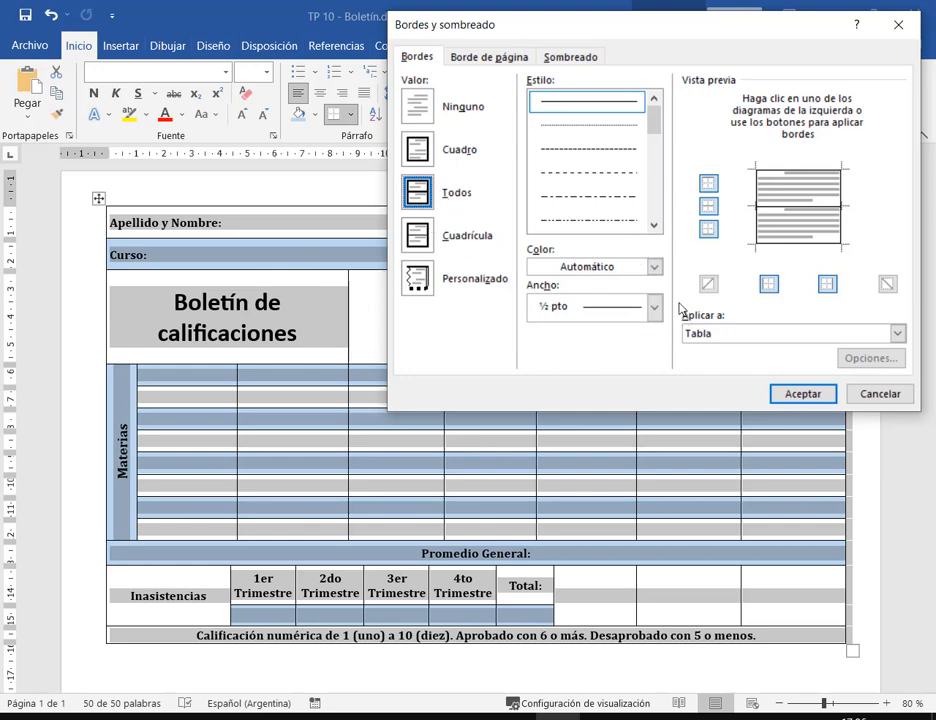
mouse_move(680, 304)
left_mouse_down()
mouse_move(773, 341)
mouse_move(910, 355)
left_mouse_up()
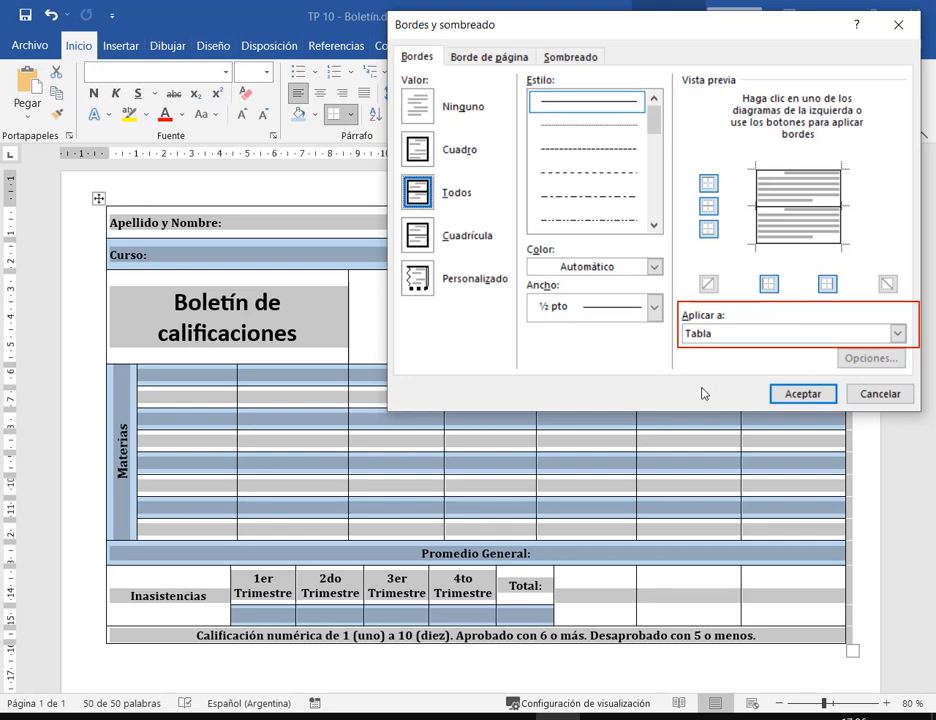
left_click_drag(701, 387, 707, 345)
key("Escape")
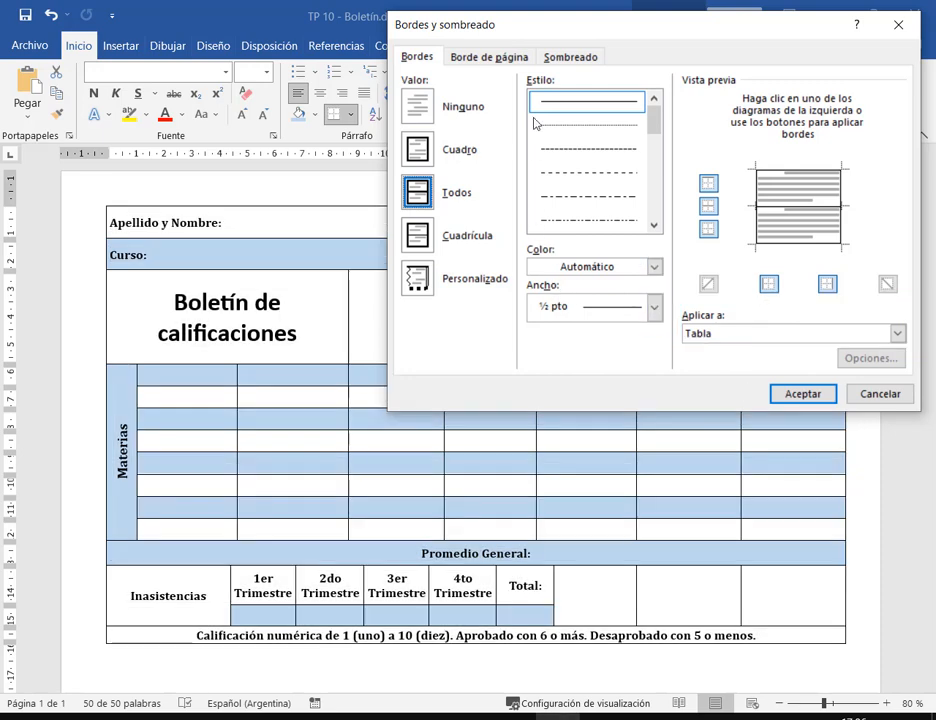
Give all borders of the table a double-line style in the theme colour Azul, Énfasis 5, at ½ pto.
scroll(588, 139, "down", 1)
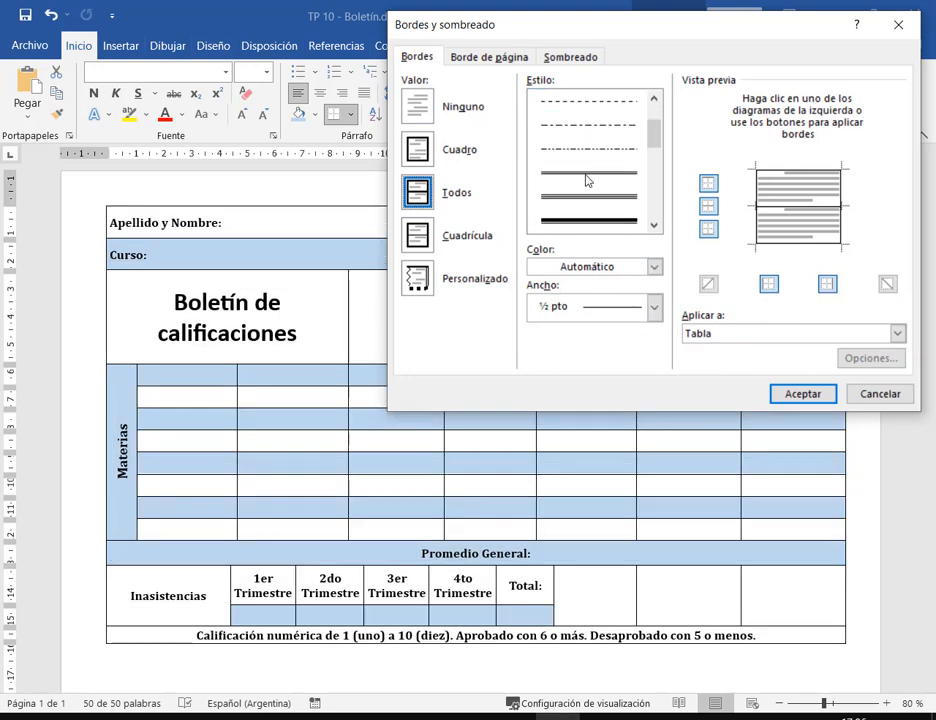
left_click(588, 178)
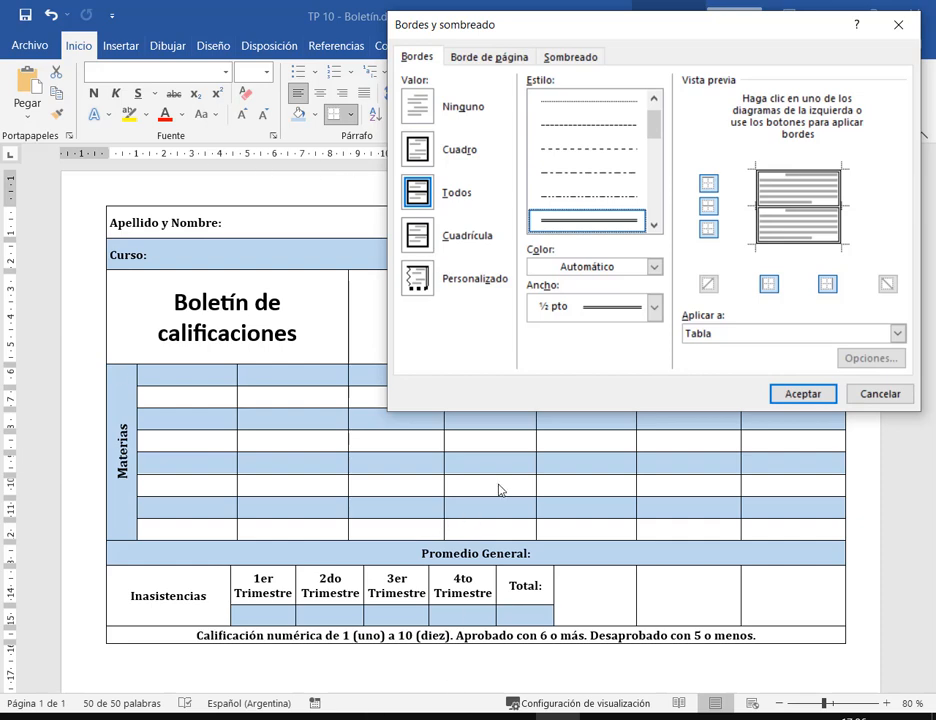
left_click(654, 268)
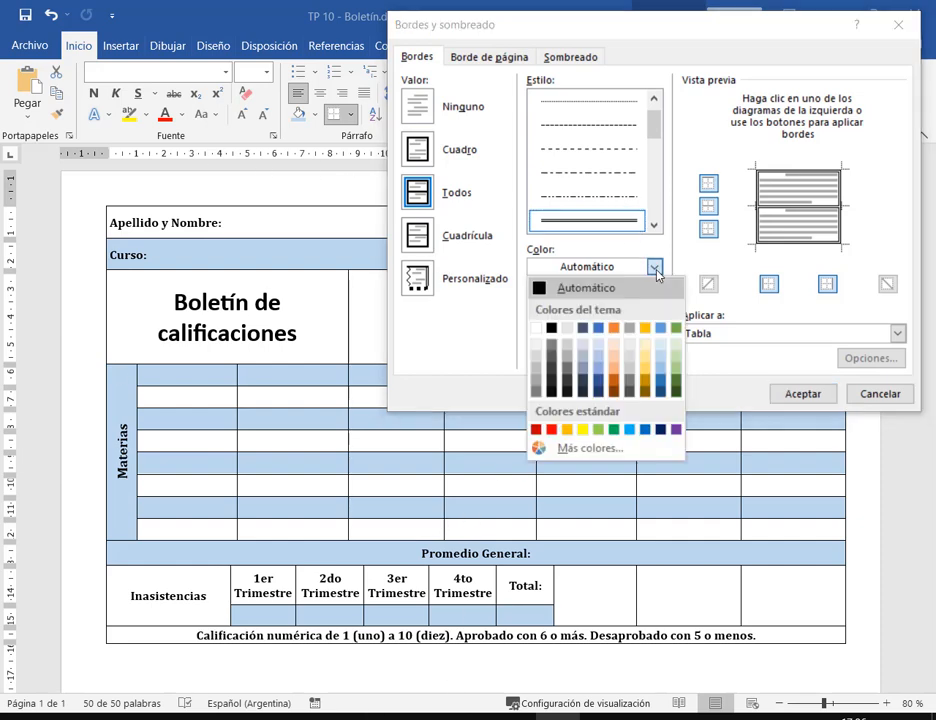
left_click(661, 329)
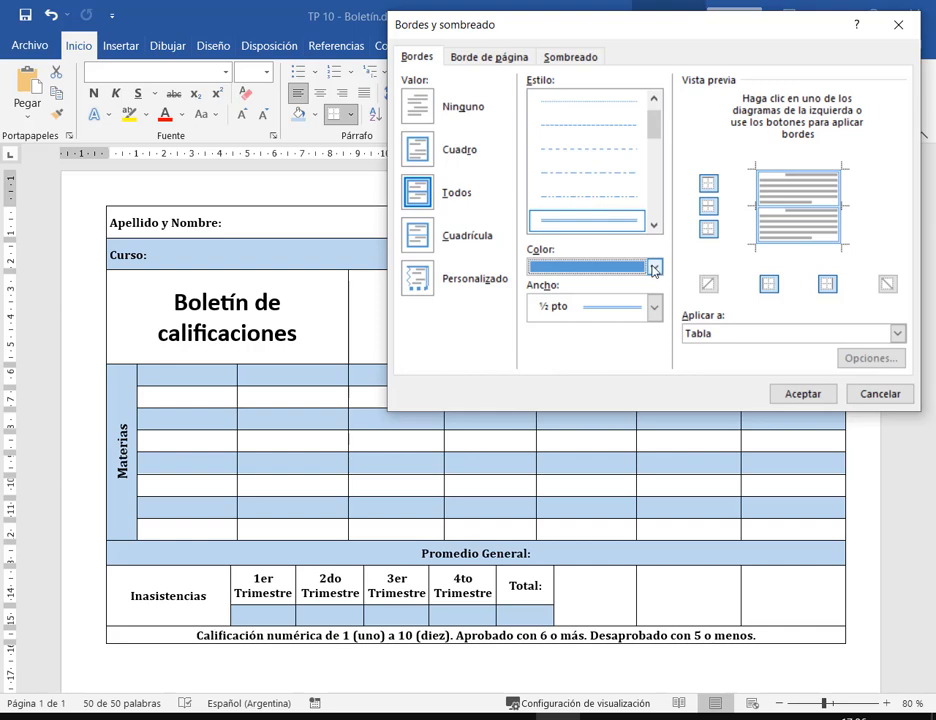
left_click(796, 393)
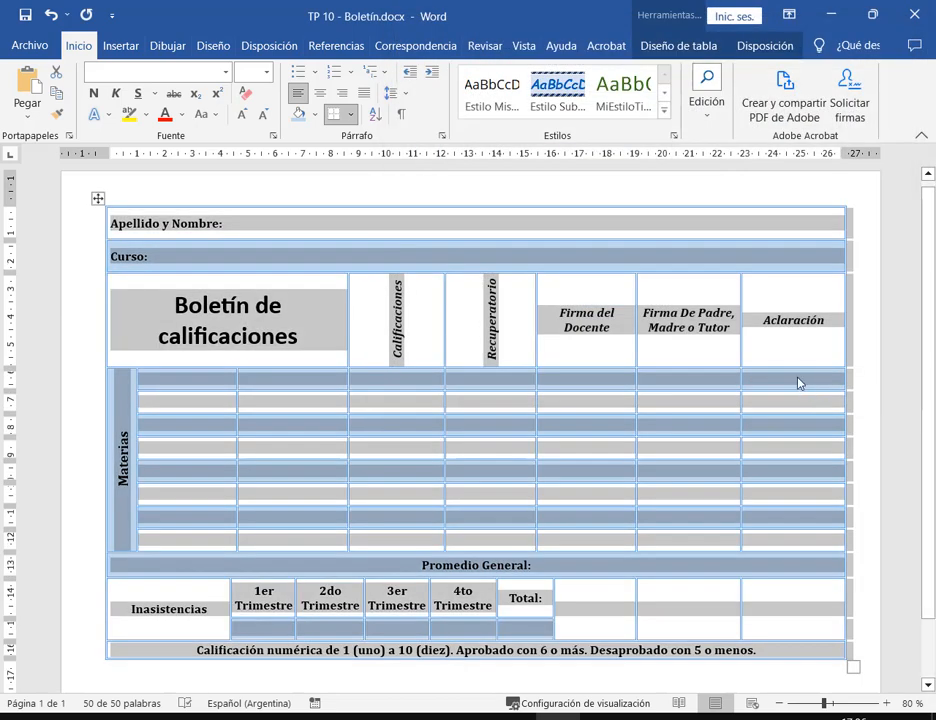
left_click(797, 352)
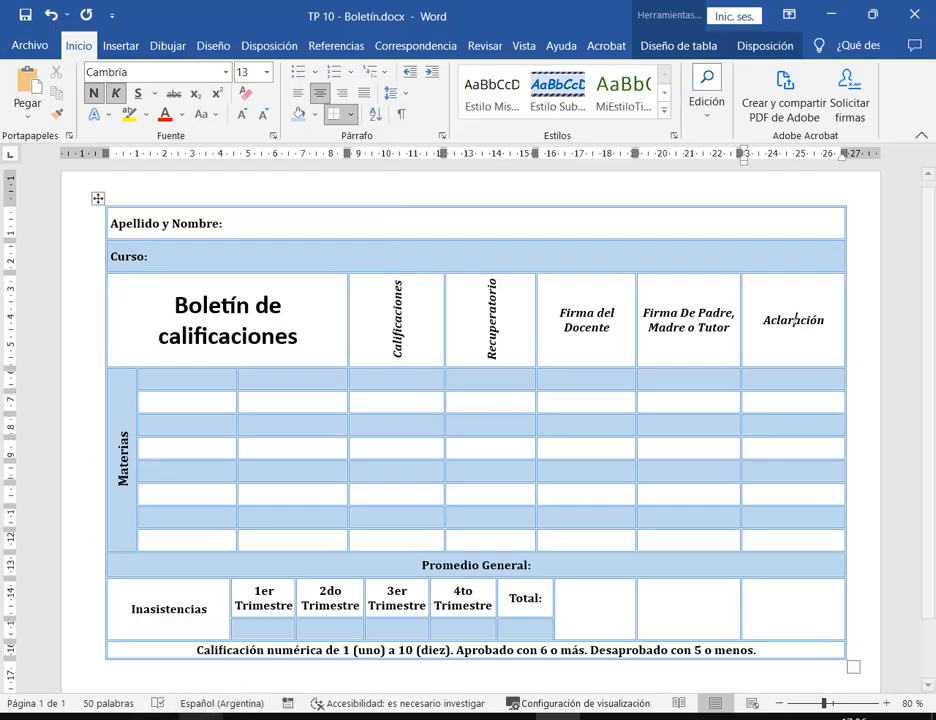
Switch to the reference PDF and examine up close the line style of the table's horizontal, vertical and outer borders, comparing them with the Word table.
key("alt+Tab")
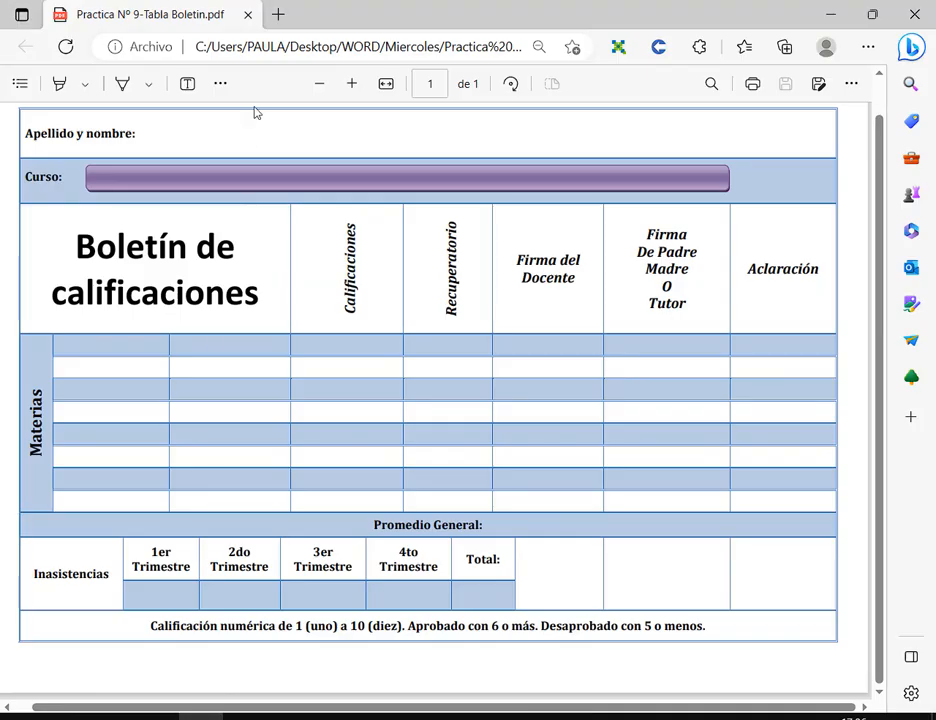
scroll(88, 147, "up", 5, "ctrl")
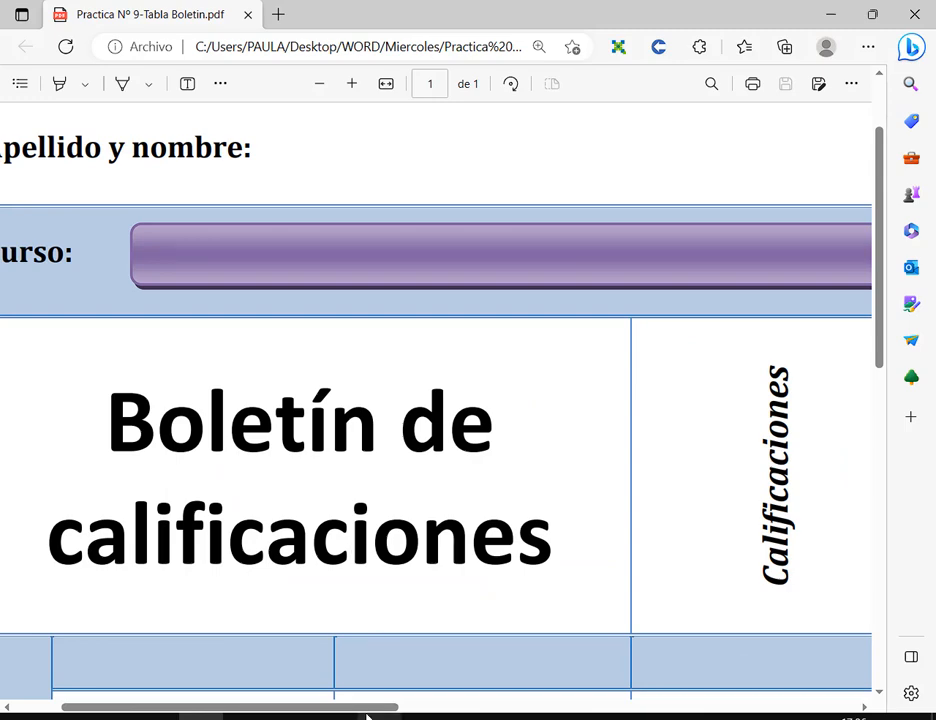
left_click_drag(368, 716, 112, 283)
scroll(89, 142, "down", 4)
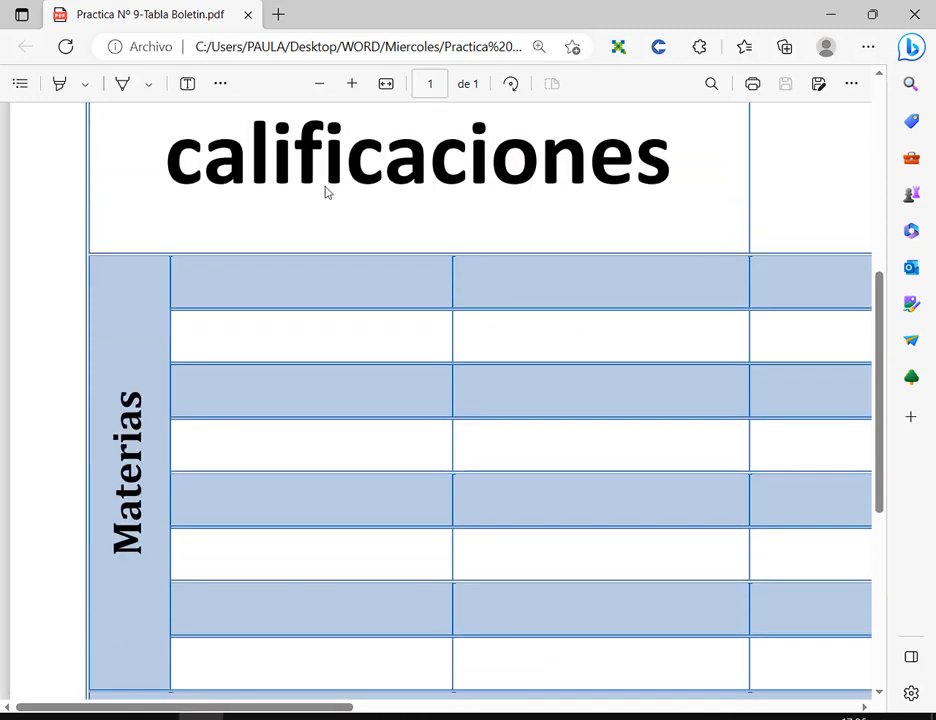
scroll(360, 205, "down", 3)
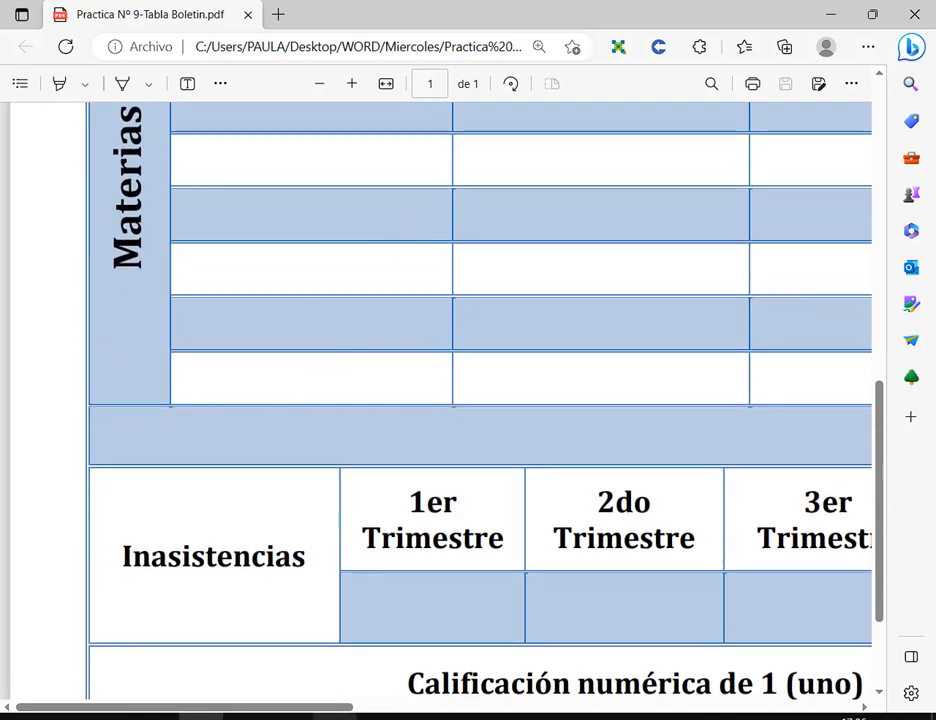
scroll(342, 648, "up", 1)
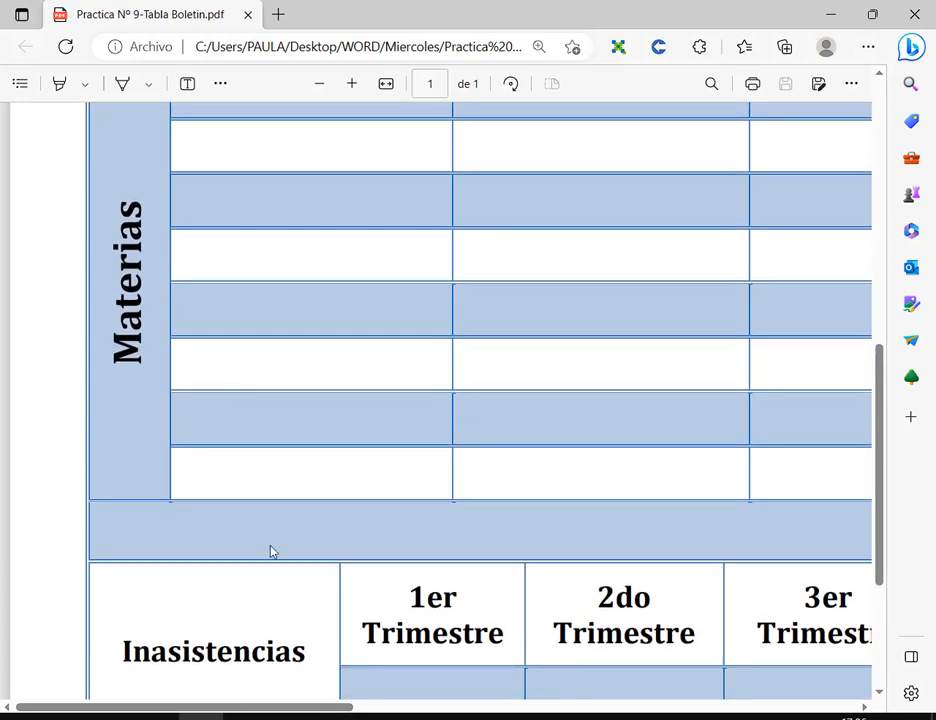
scroll(412, 560, "up", 5)
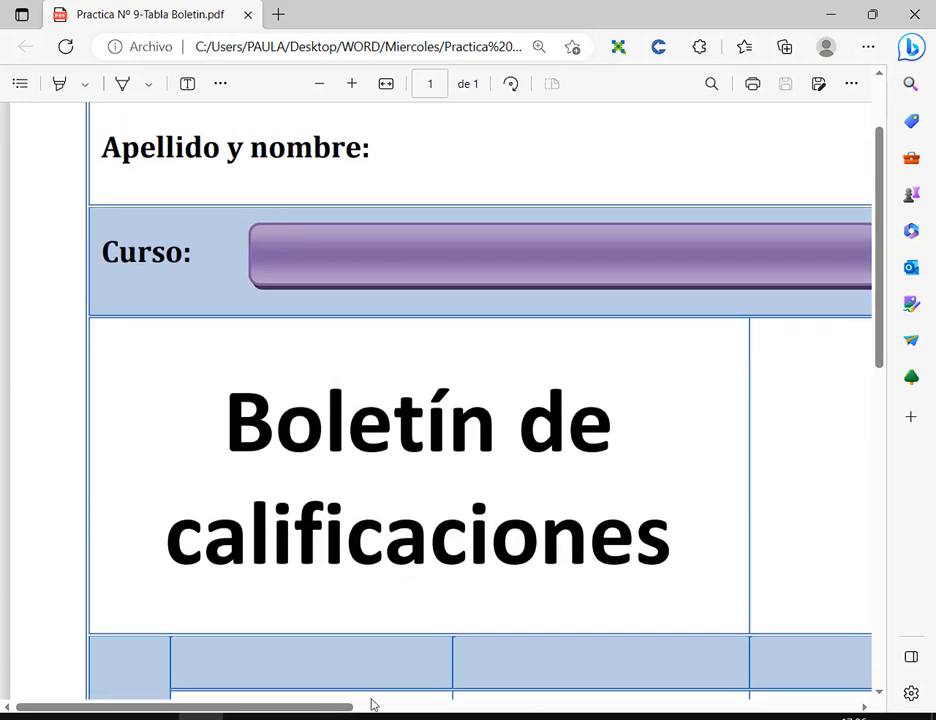
left_click_drag(372, 706, 815, 698)
scroll(710, 470, "down", 5)
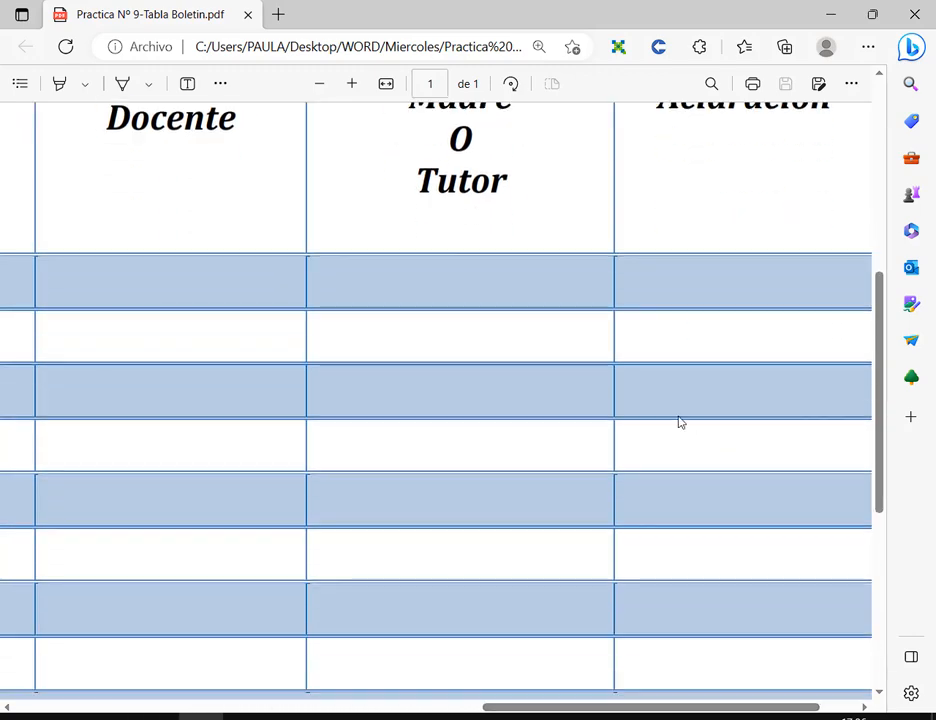
scroll(679, 422, "down", 5)
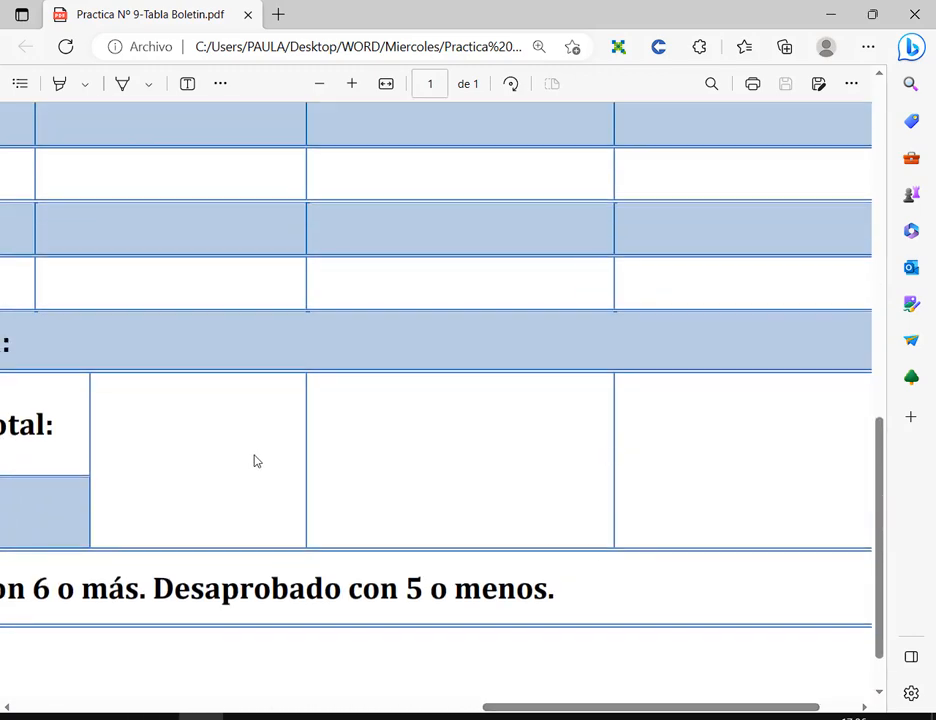
left_click_drag(501, 710, 374, 716)
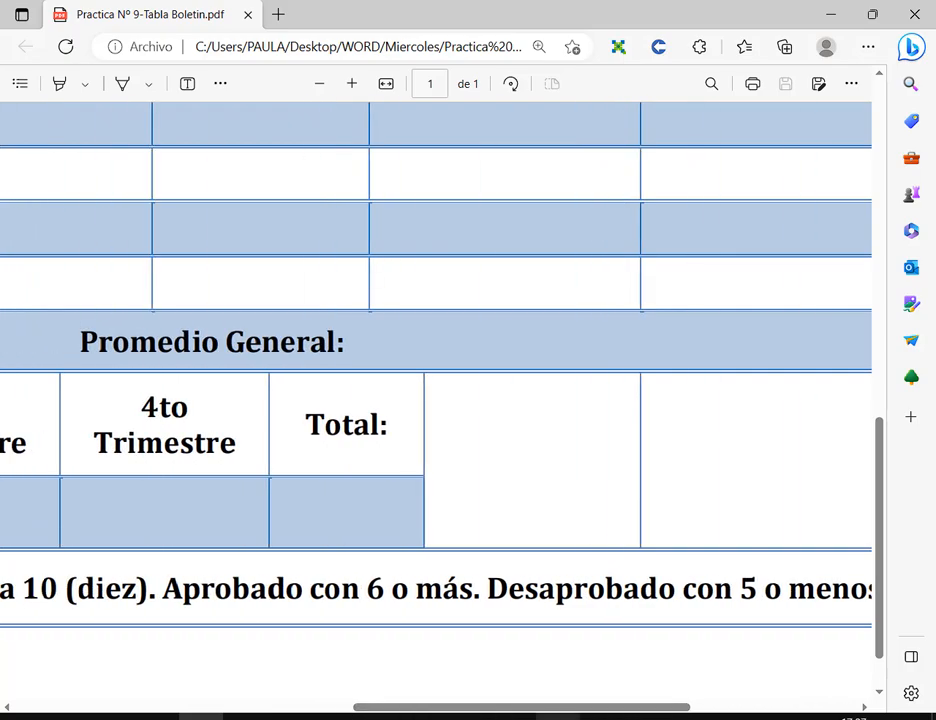
left_click(558, 717)
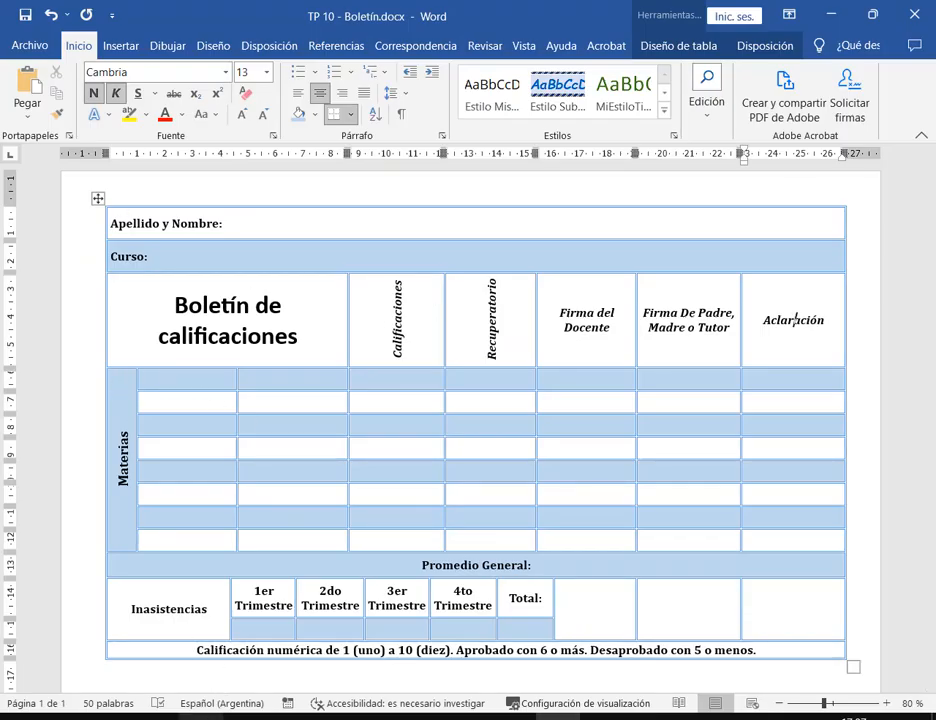
left_click(463, 714)
left_click_drag(463, 712, 95, 707)
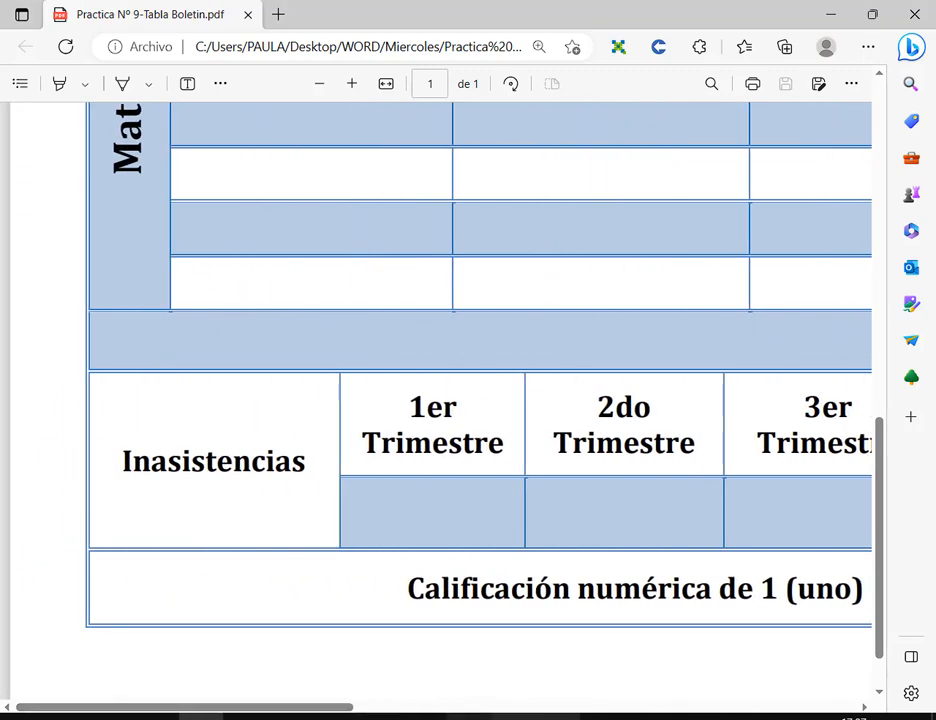
left_click(558, 717)
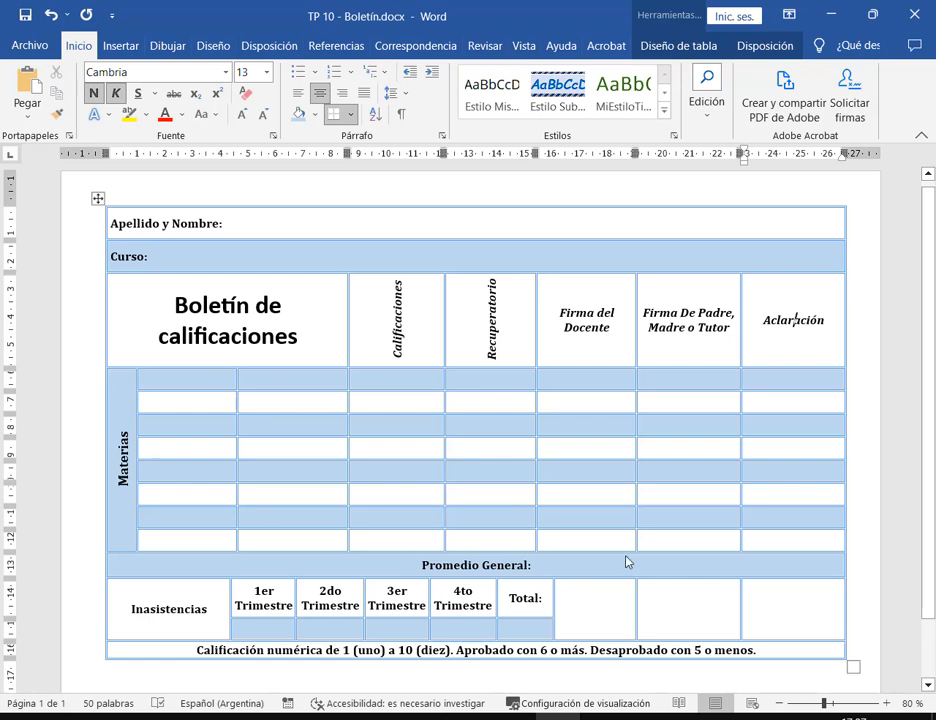
Select the table cells from the Boletín de calificaciones header row down through the last Materias row.
left_click_drag(782, 546, 126, 392)
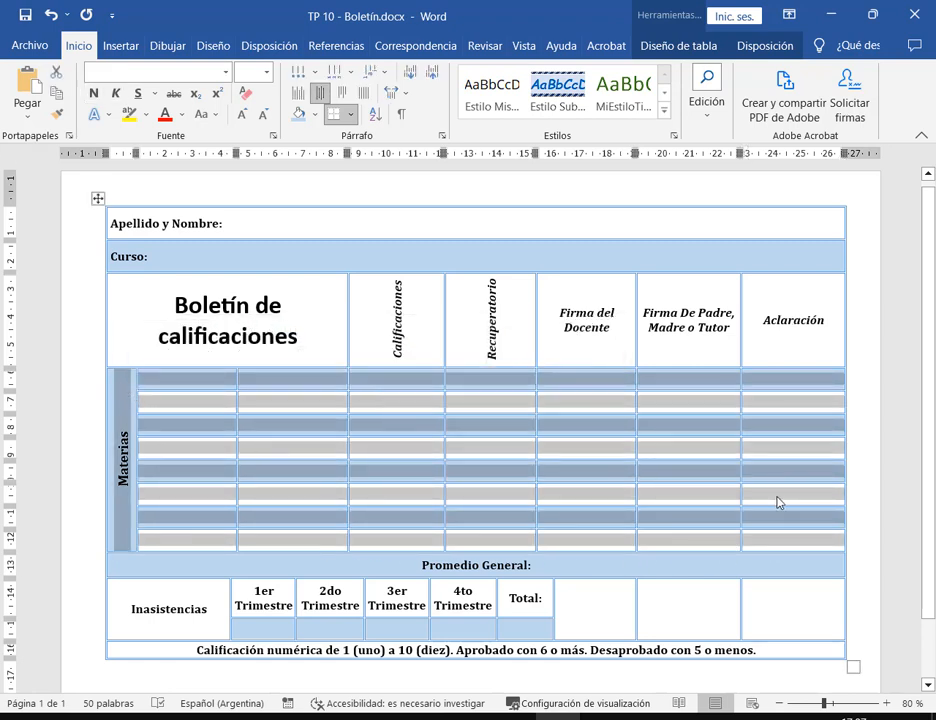
left_click(224, 310)
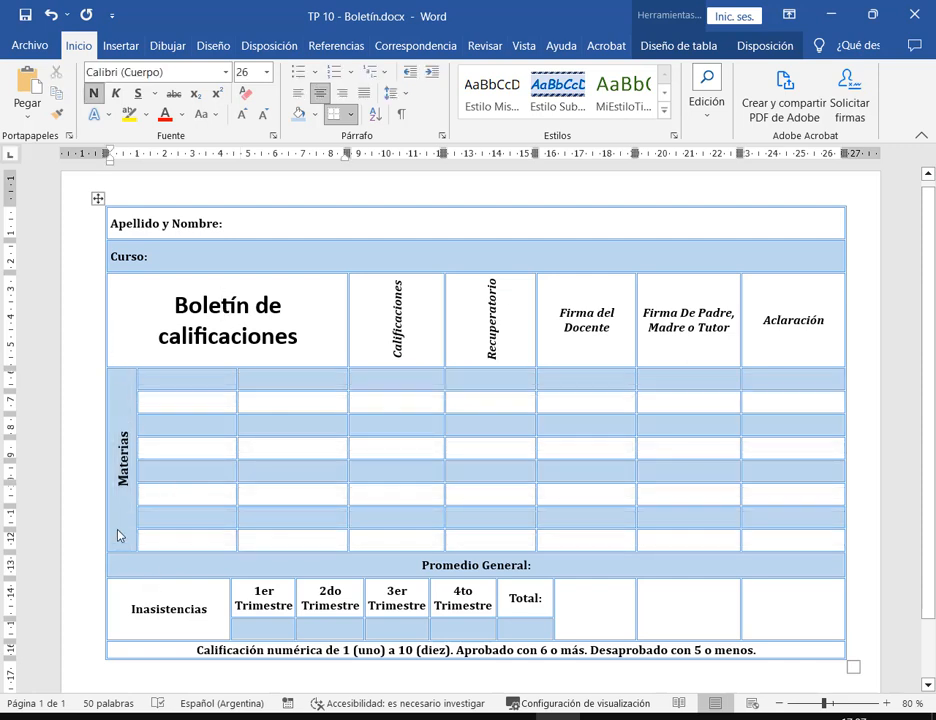
left_click_drag(118, 536, 792, 545)
left_click(113, 318)
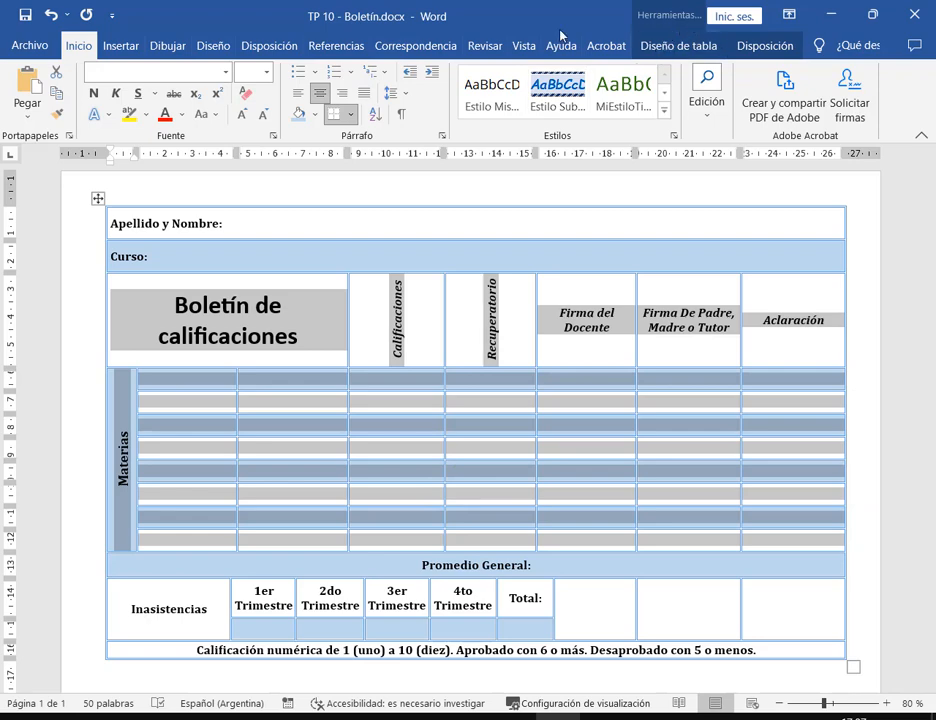
Replace the inner vertical borders of the selected cells with a single blue ½ pto line, using a Personalizado border setting.
left_click(349, 113)
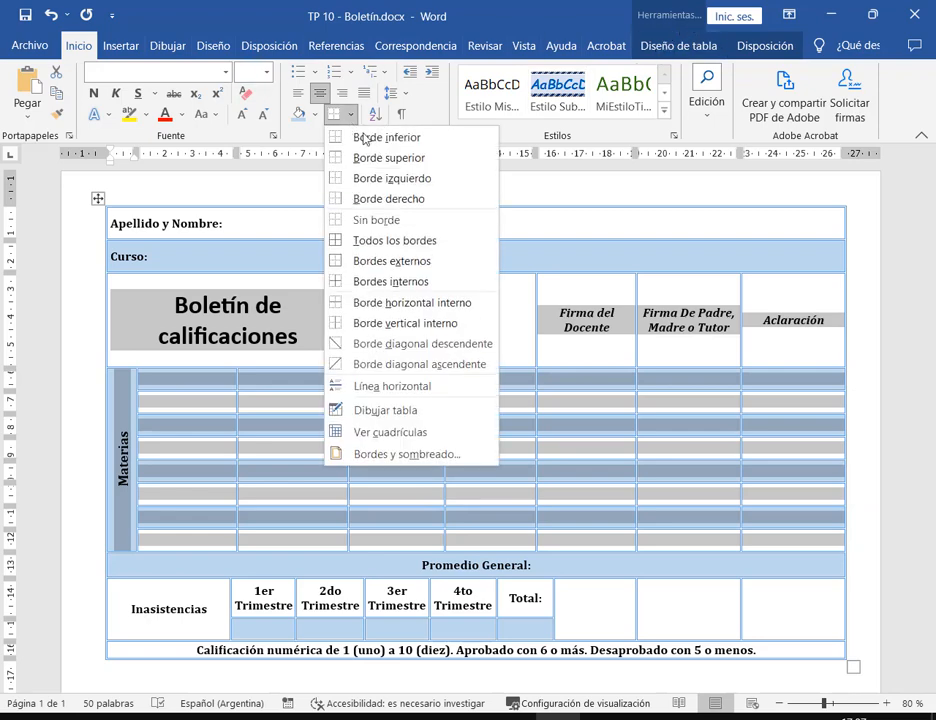
left_click(380, 454)
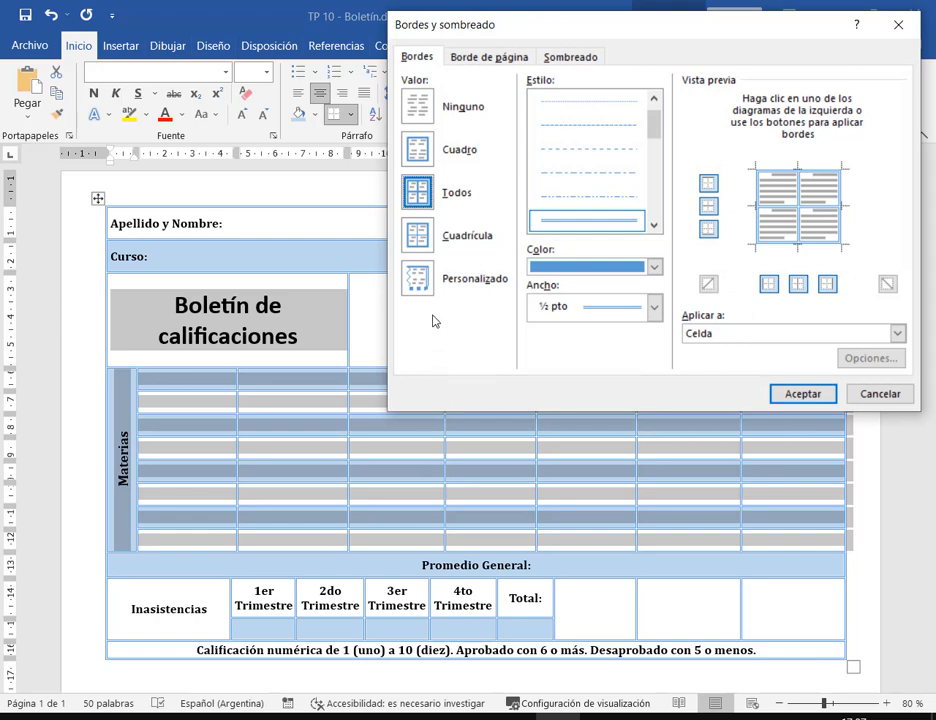
left_click(418, 286)
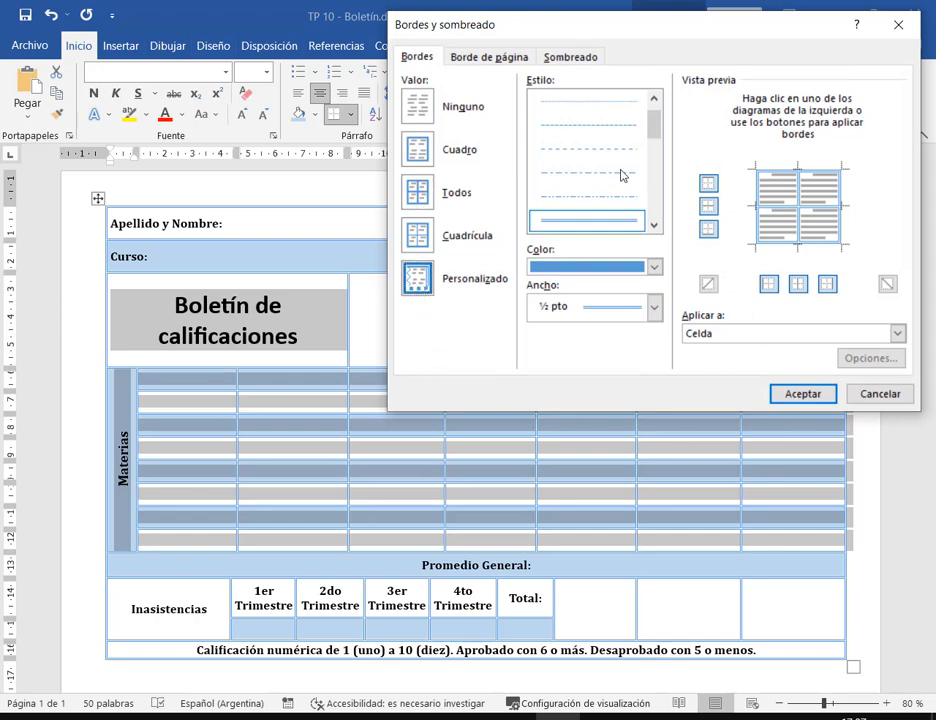
left_click(799, 284)
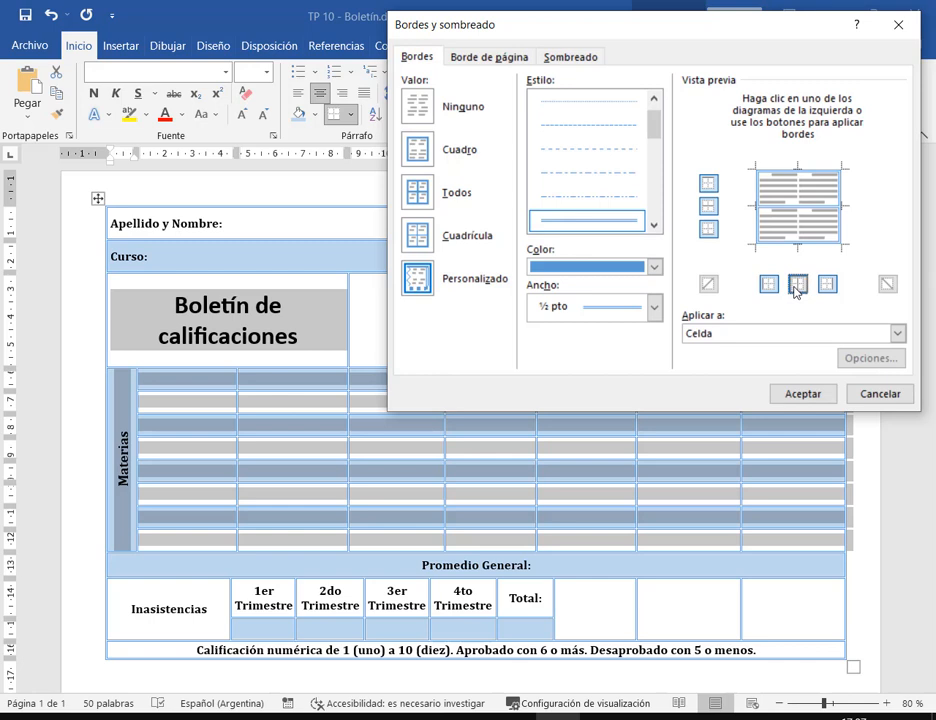
scroll(600, 130, "up", 2)
left_click(609, 108)
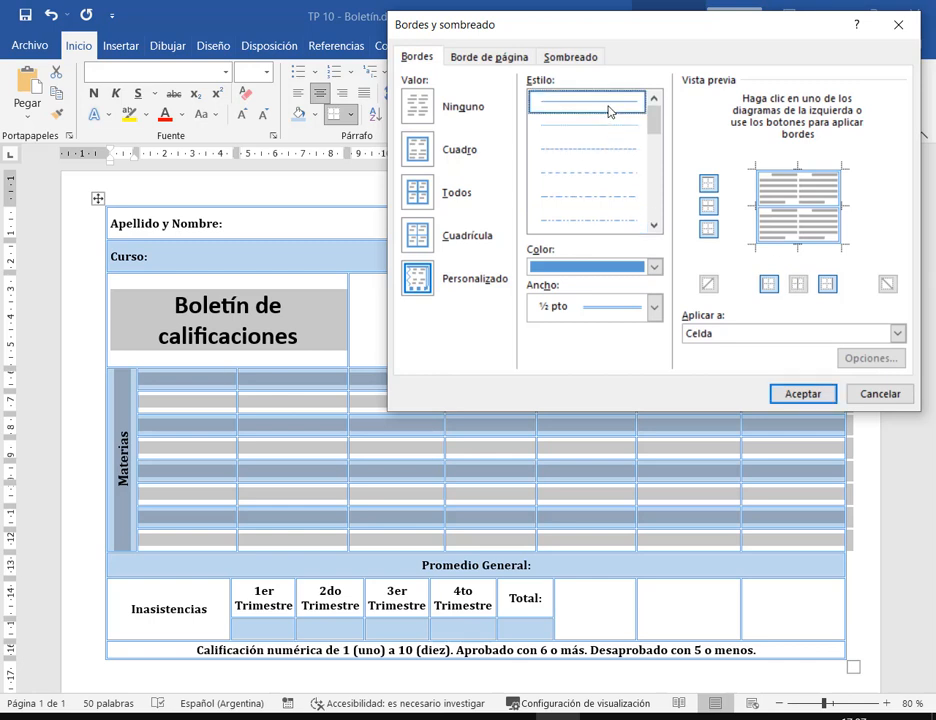
left_click(799, 285)
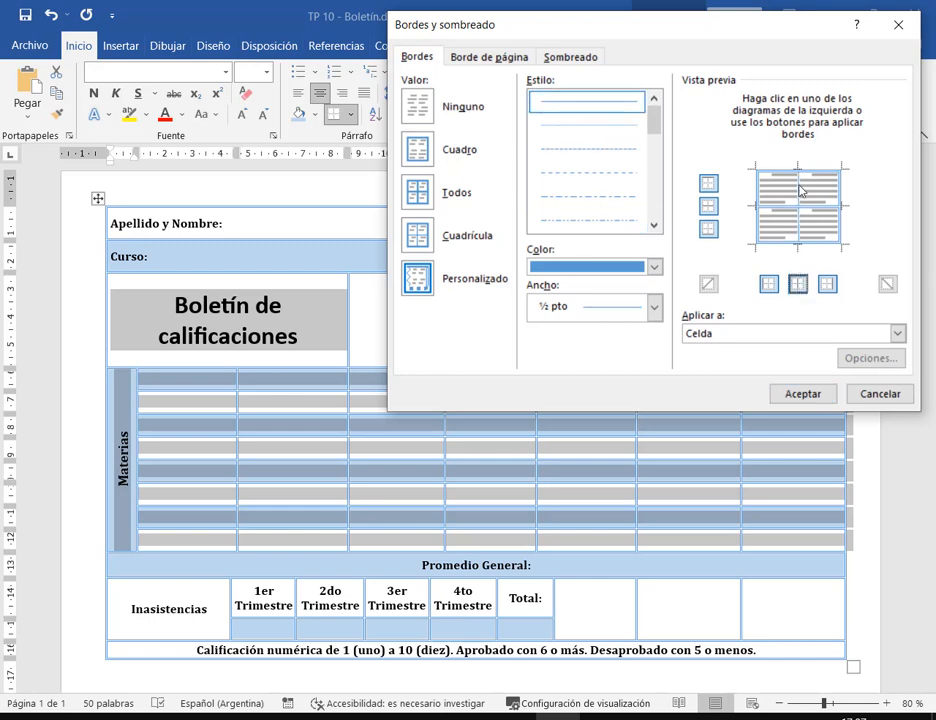
left_click(796, 396)
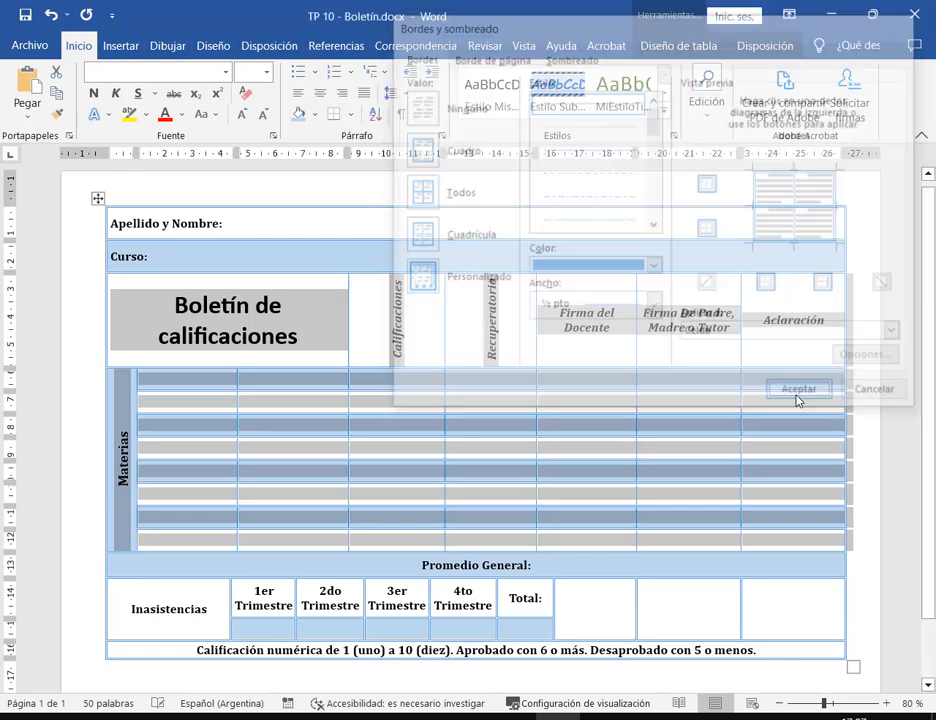
Switch to the reference PDF and examine the vertical border lines across the Inasistencias row, including the cells after Total.
left_click(253, 459)
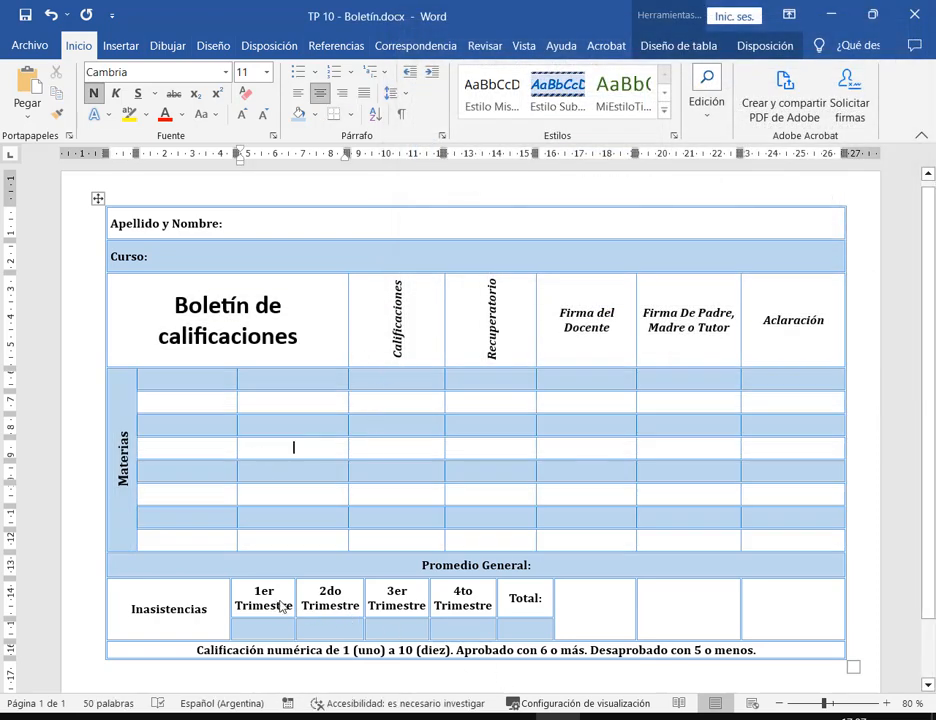
left_click_drag(283, 607, 777, 622)
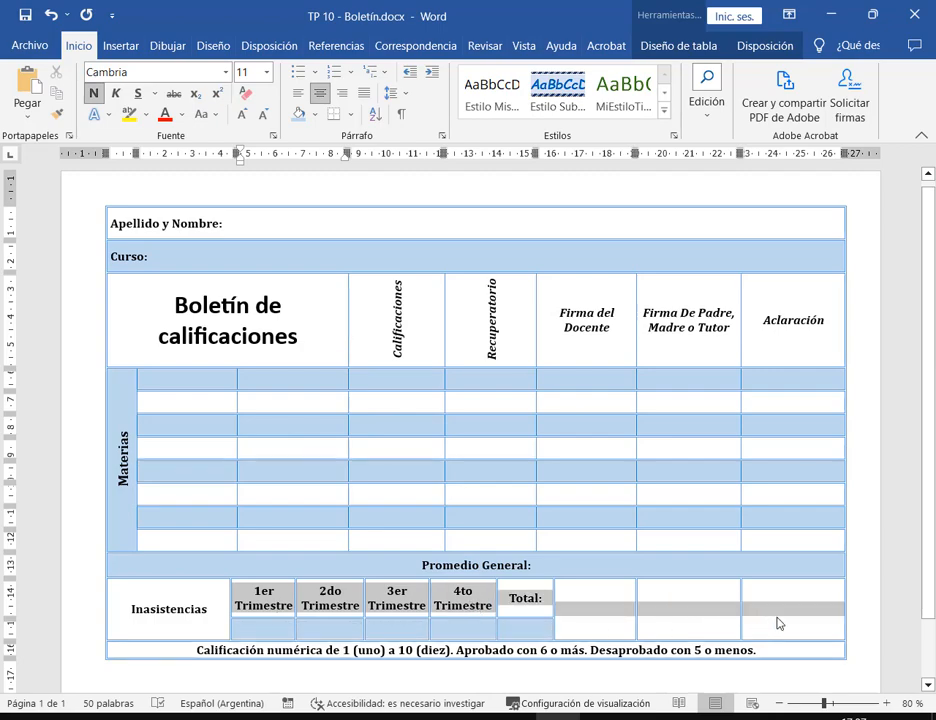
left_click(212, 717)
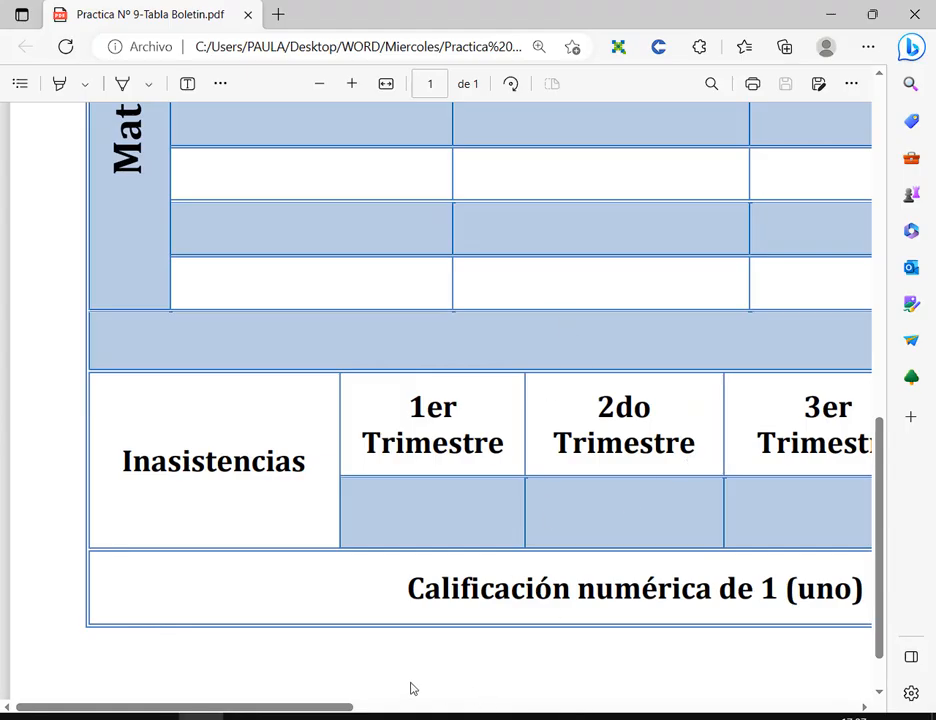
left_click_drag(341, 712, 754, 716)
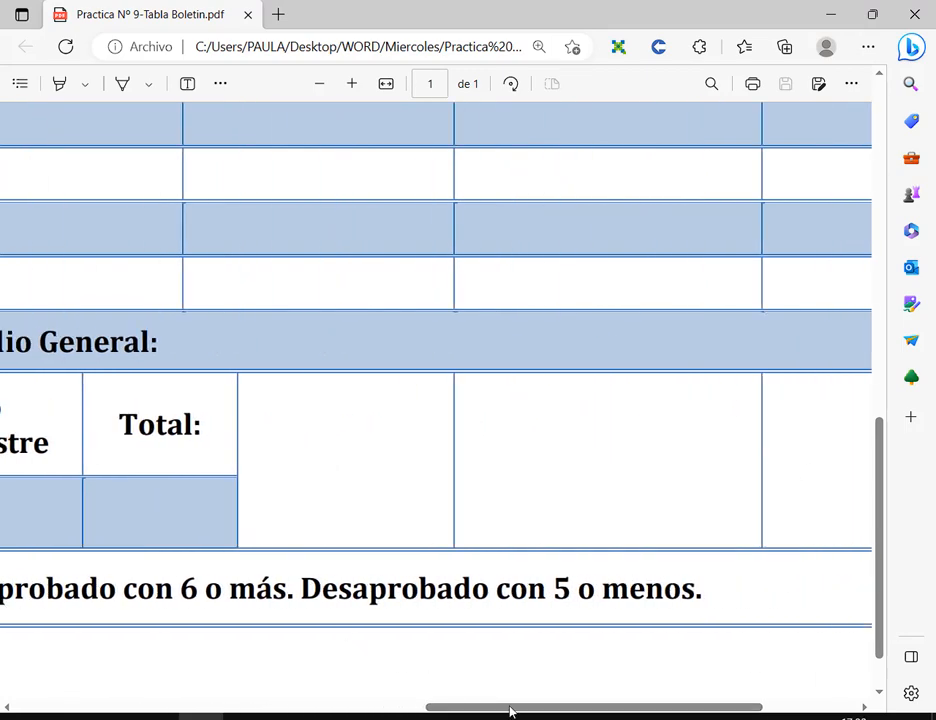
left_click(546, 717)
Replace the inner vertical borders of the Inasistencias row, including the shaded cells, with a single blue ½ pto line using a Personalizado border setting.
left_click(221, 617)
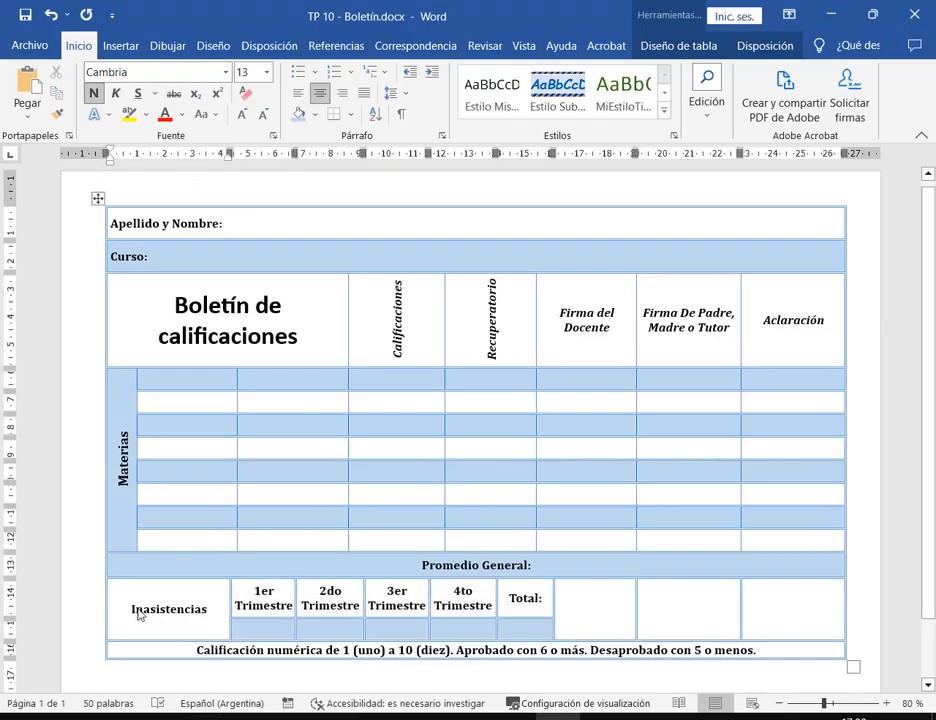
left_click_drag(140, 616, 785, 617)
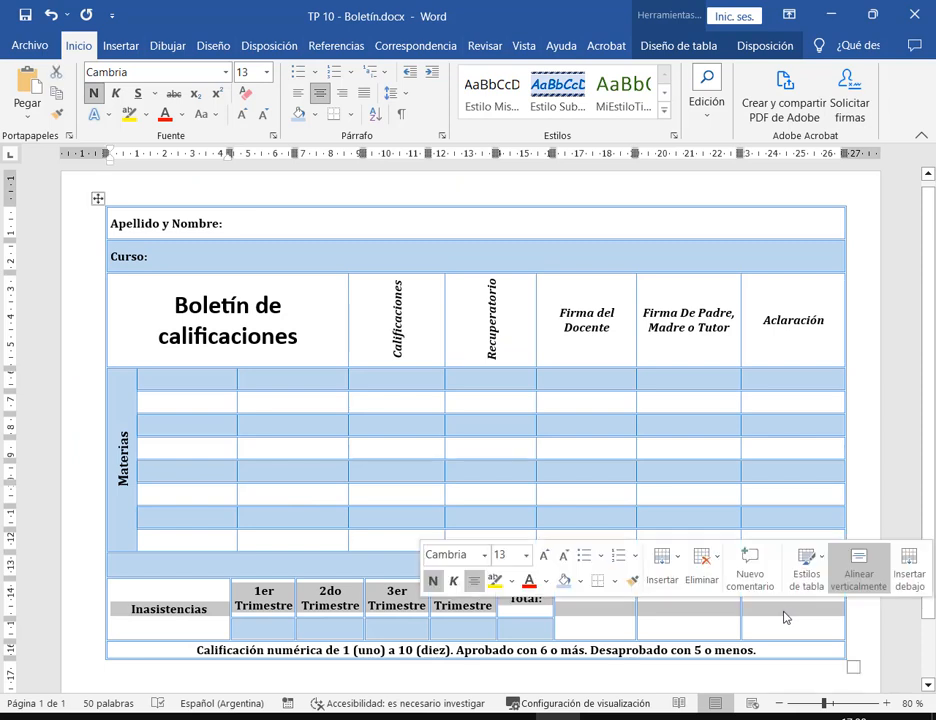
left_click_drag(519, 636, 280, 630)
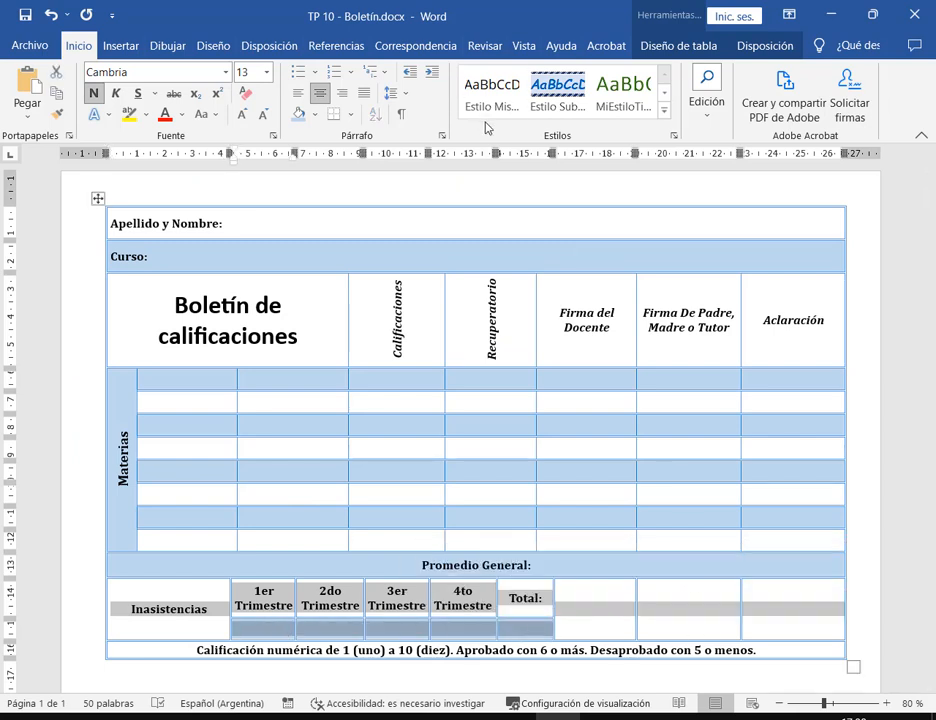
left_click(350, 115)
left_click(386, 458)
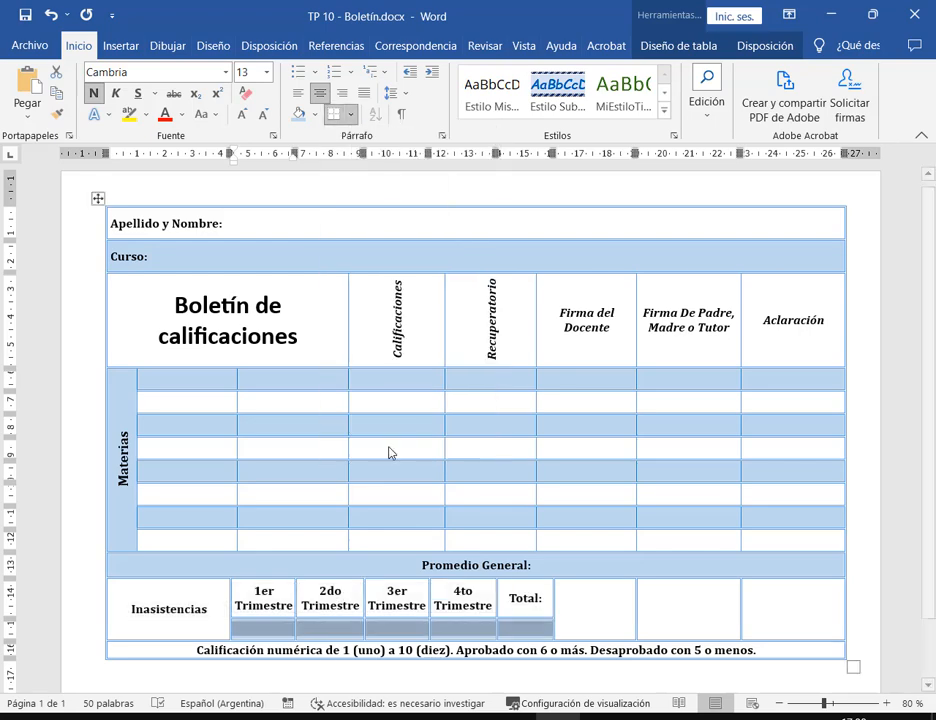
left_click(418, 282)
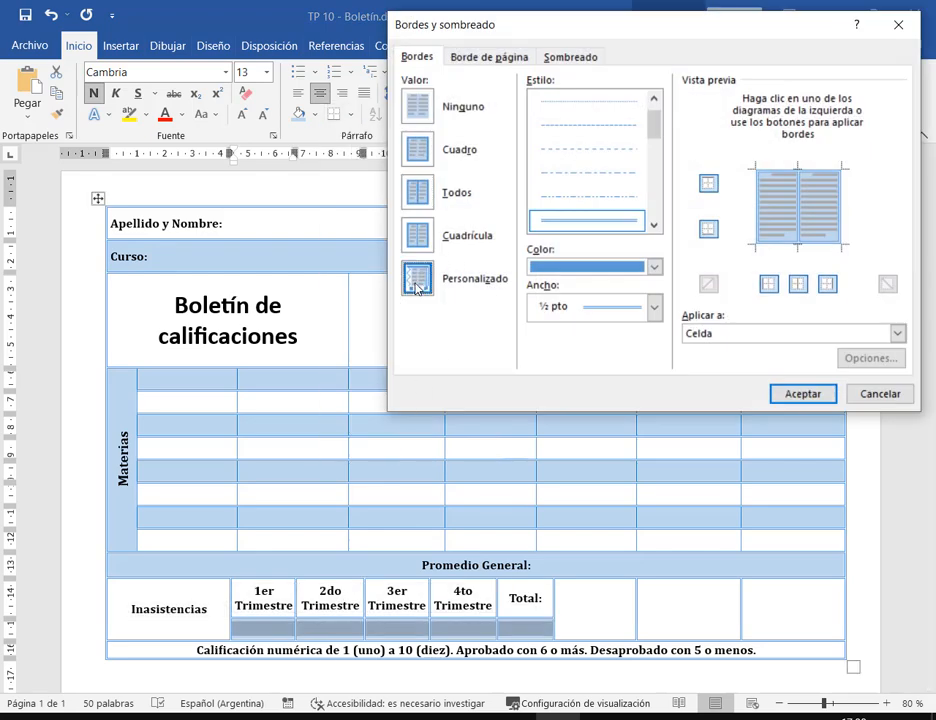
left_click(799, 287)
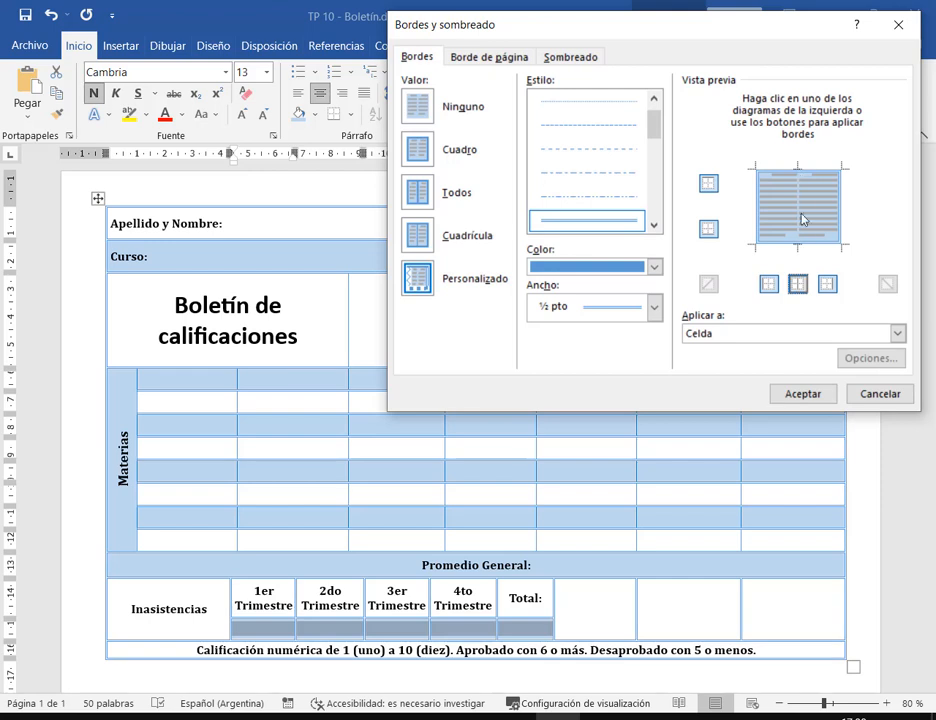
scroll(601, 120, "up", 1)
left_click(604, 109)
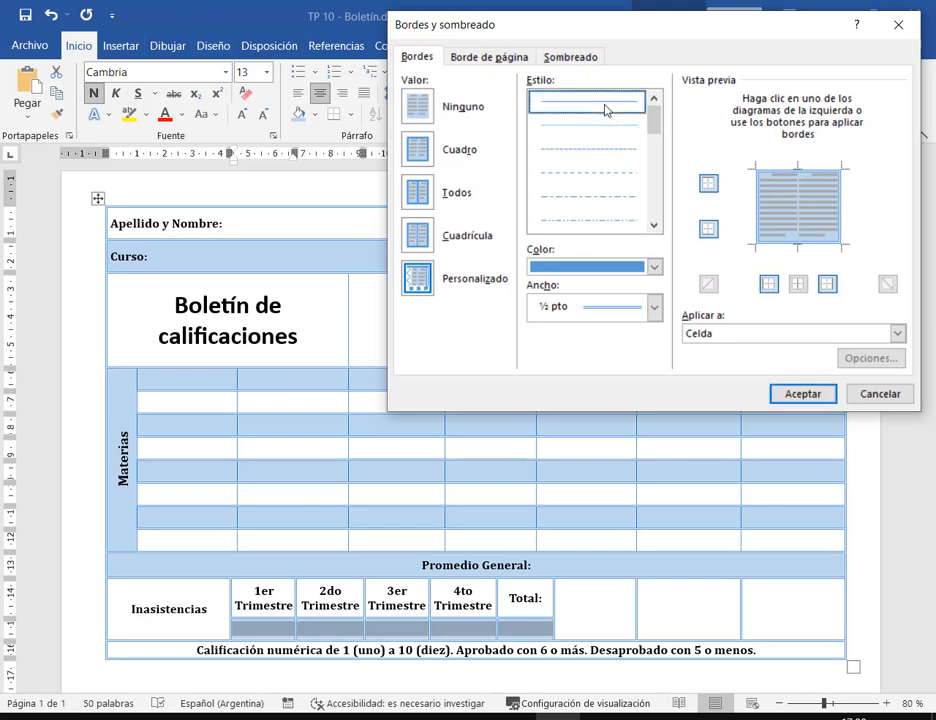
left_click(797, 284)
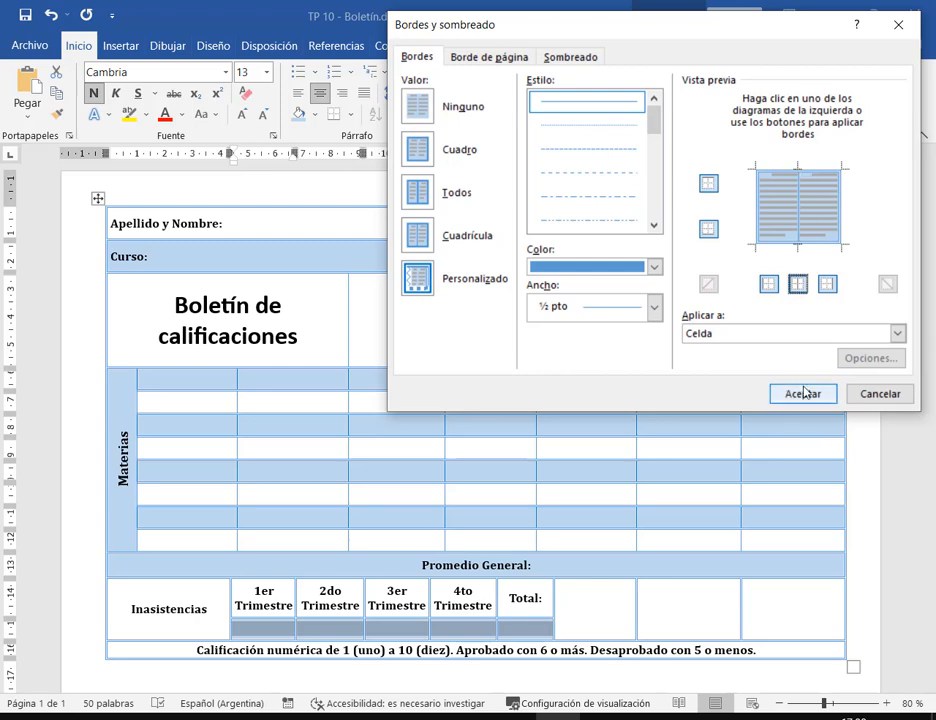
left_click(801, 393)
left_click(700, 528)
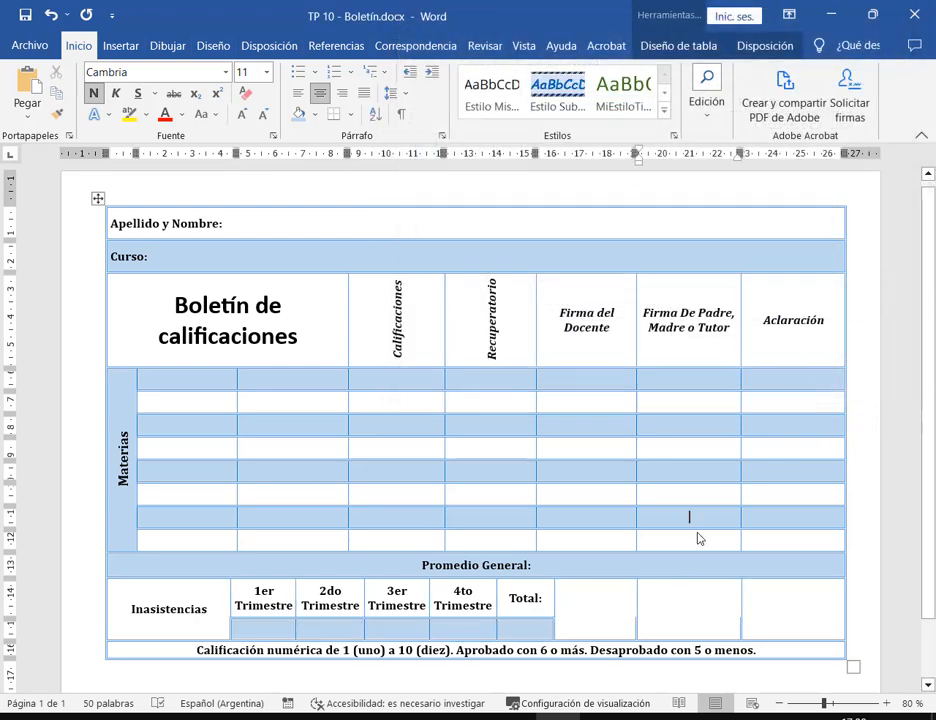
Examine the vertical borders of the Inasistencias row up close, around the Total cell and the three empty cells beside it.
left_click_drag(236, 631, 678, 633)
left_click(769, 631)
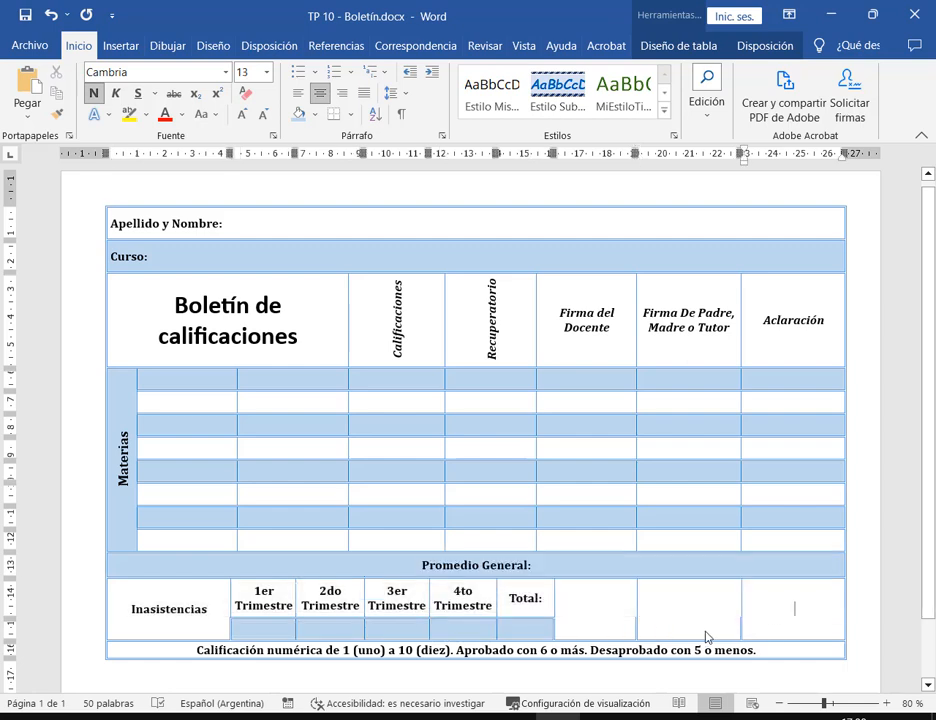
left_click(706, 633)
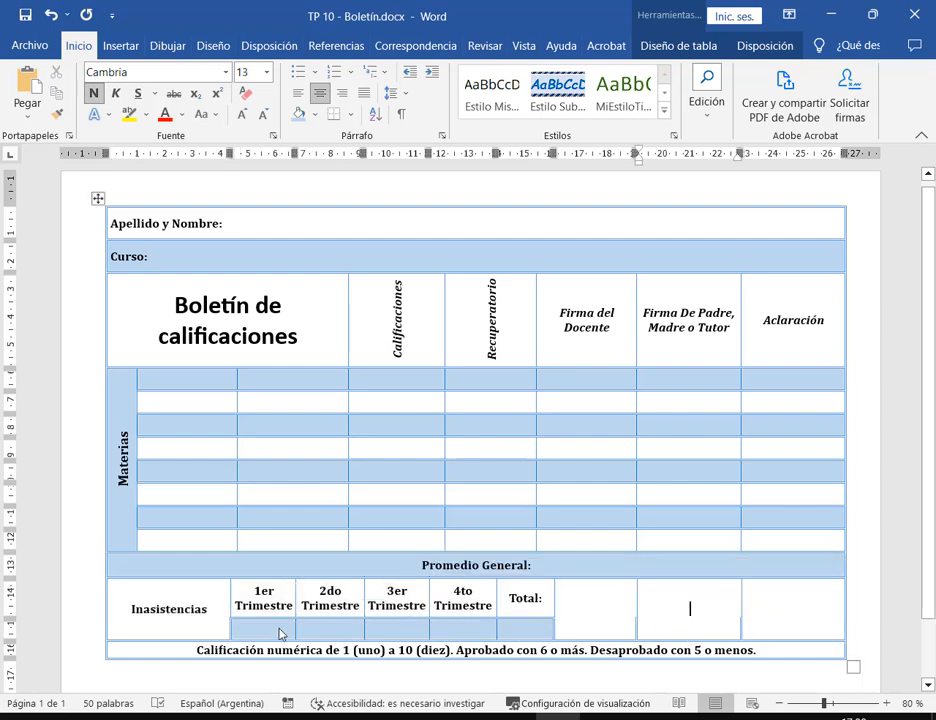
left_click_drag(282, 633, 835, 627)
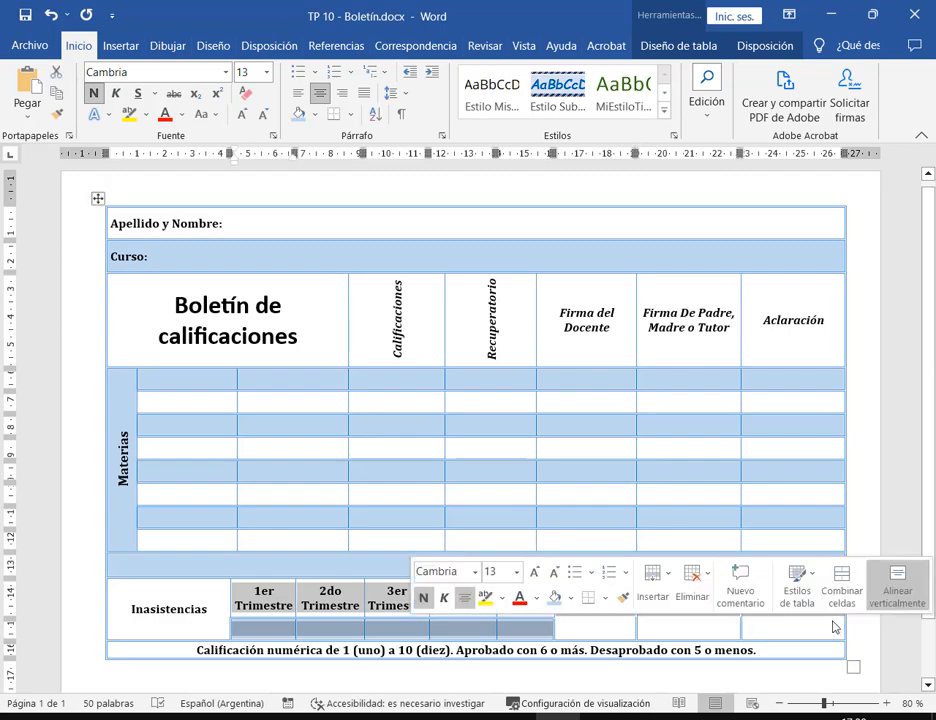
left_click(794, 610)
left_click(888, 704)
left_click(888, 704)
left_click(888, 704)
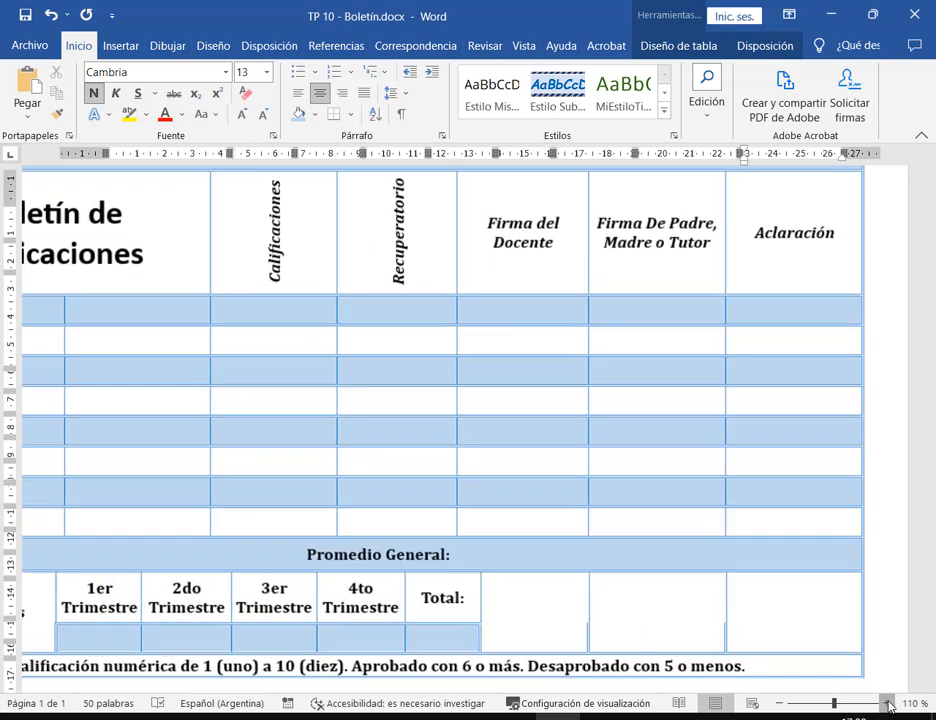
left_click(888, 704)
left_click(888, 704)
scroll(410, 620, "down", 2)
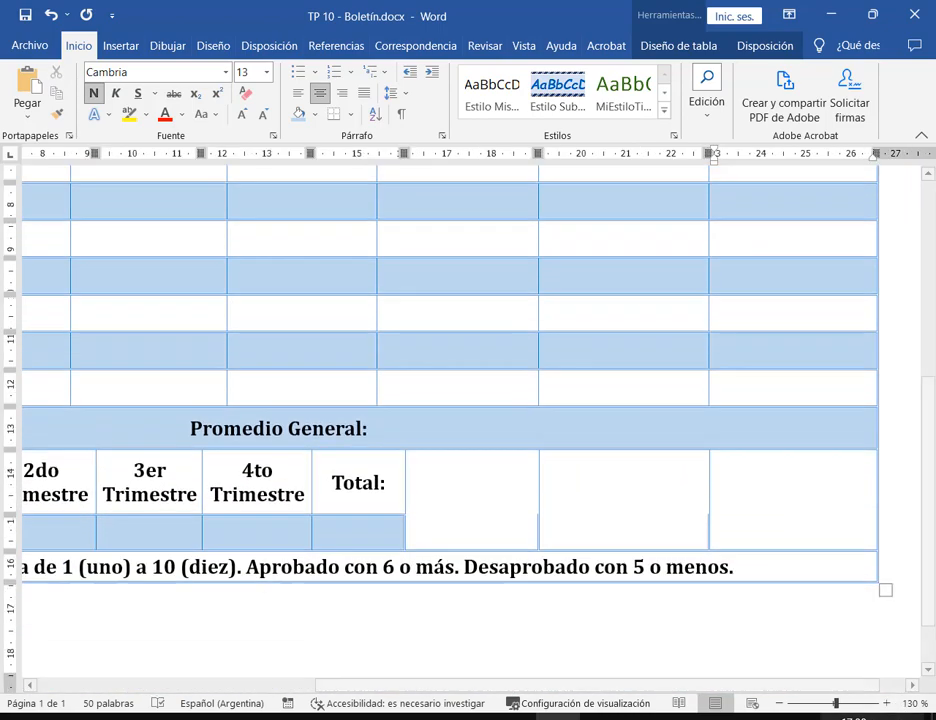
left_click(888, 704)
left_click(888, 704)
left_click(888, 704)
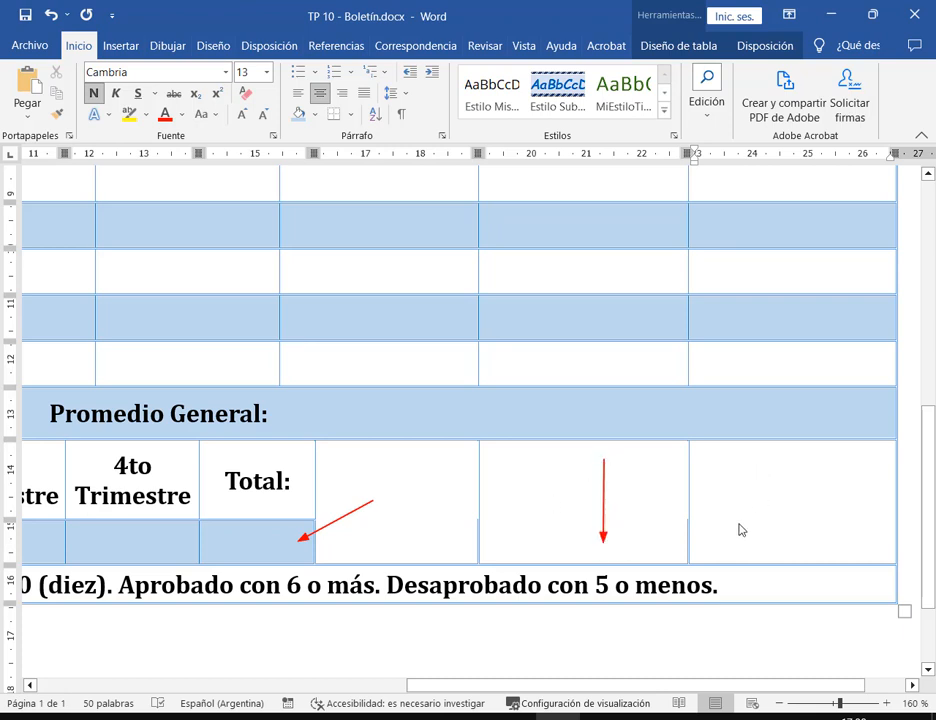
left_click_drag(468, 540, 779, 543)
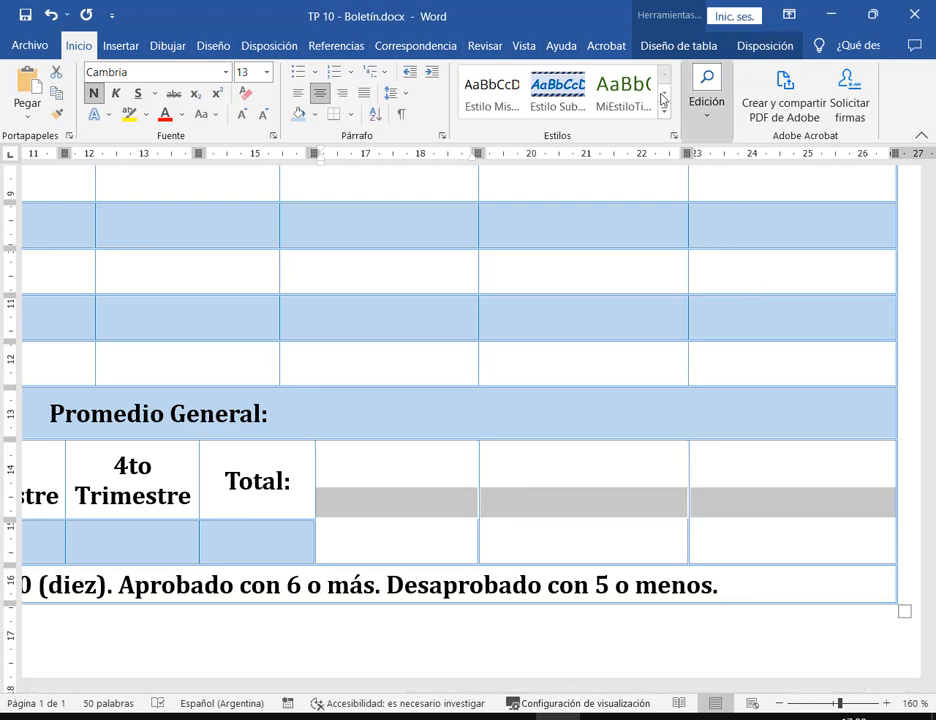
left_click(349, 114)
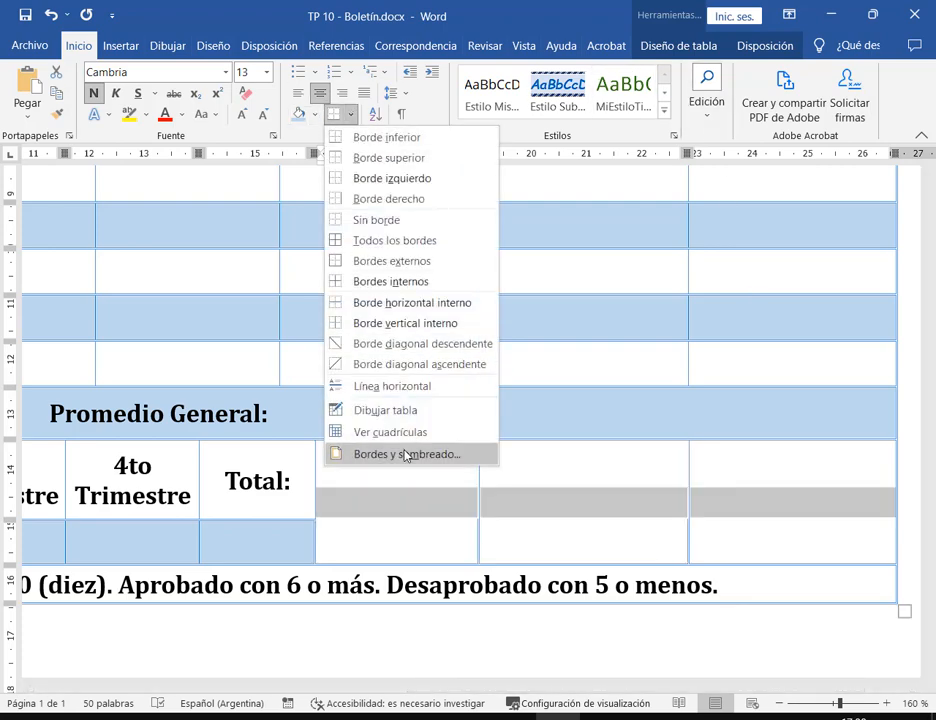
left_click(396, 454)
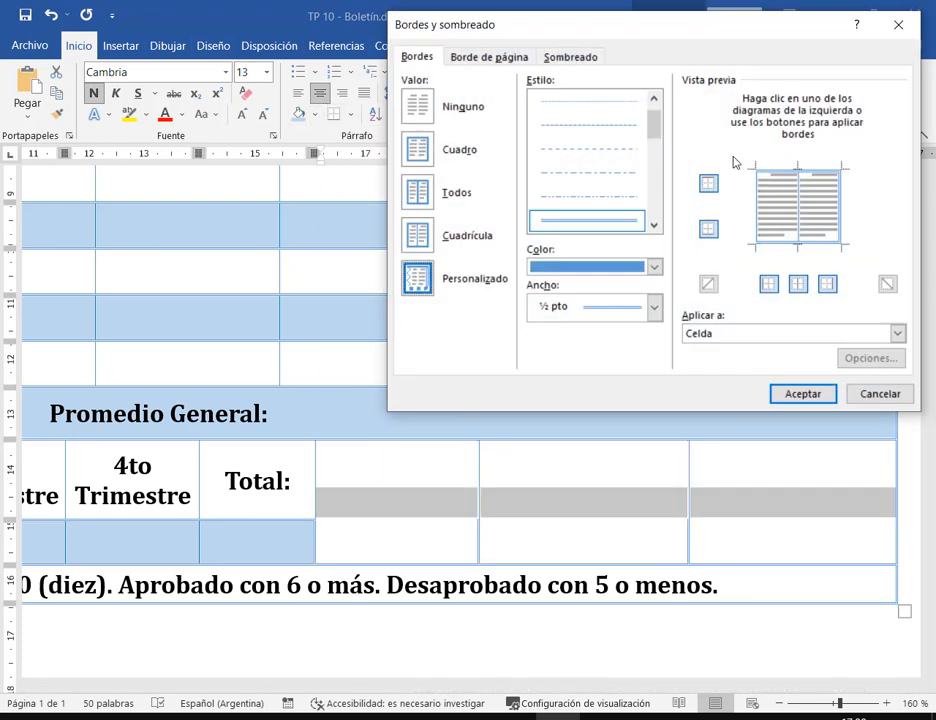
left_click(890, 400)
left_click(664, 539)
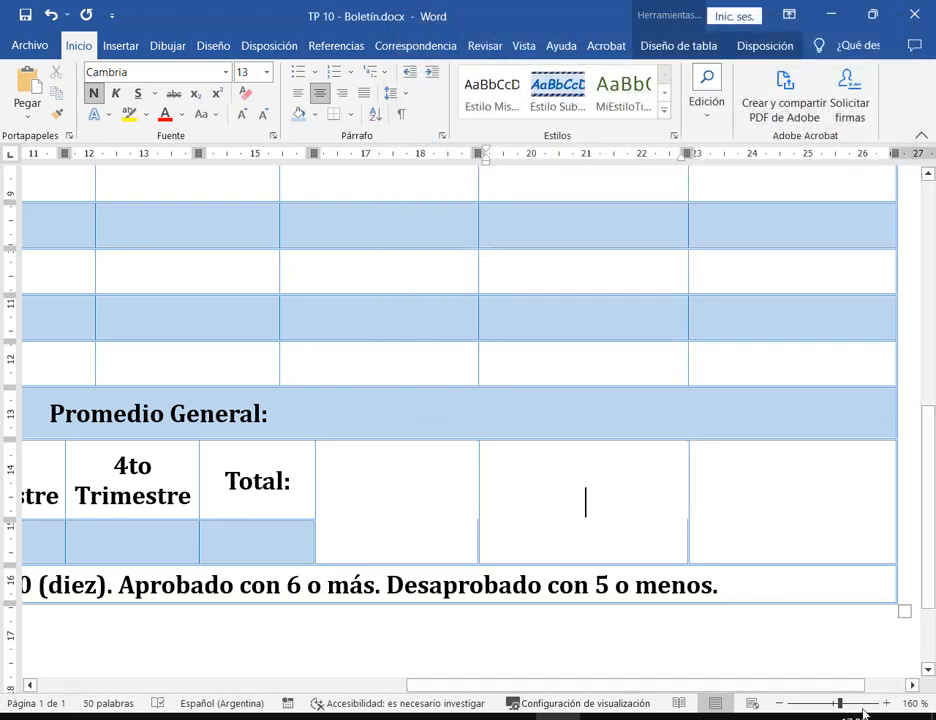
Inspect at 250 % zoom the lower part of the vertical borders separating the three empty cells beside Total.
left_click(886, 703)
left_click(886, 703)
left_click(886, 703)
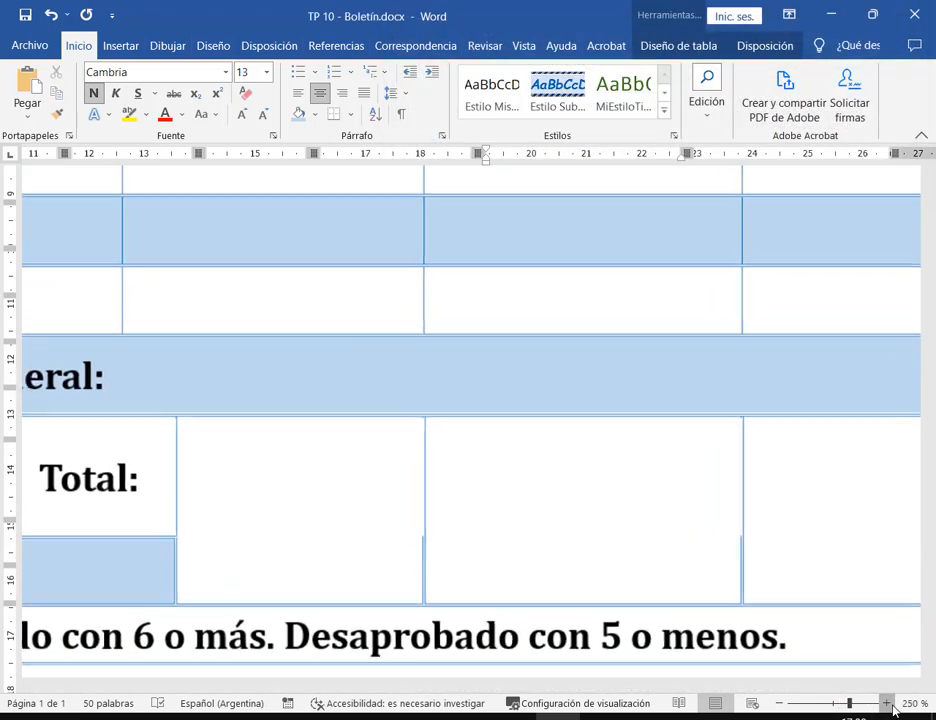
left_click_drag(773, 687, 848, 693)
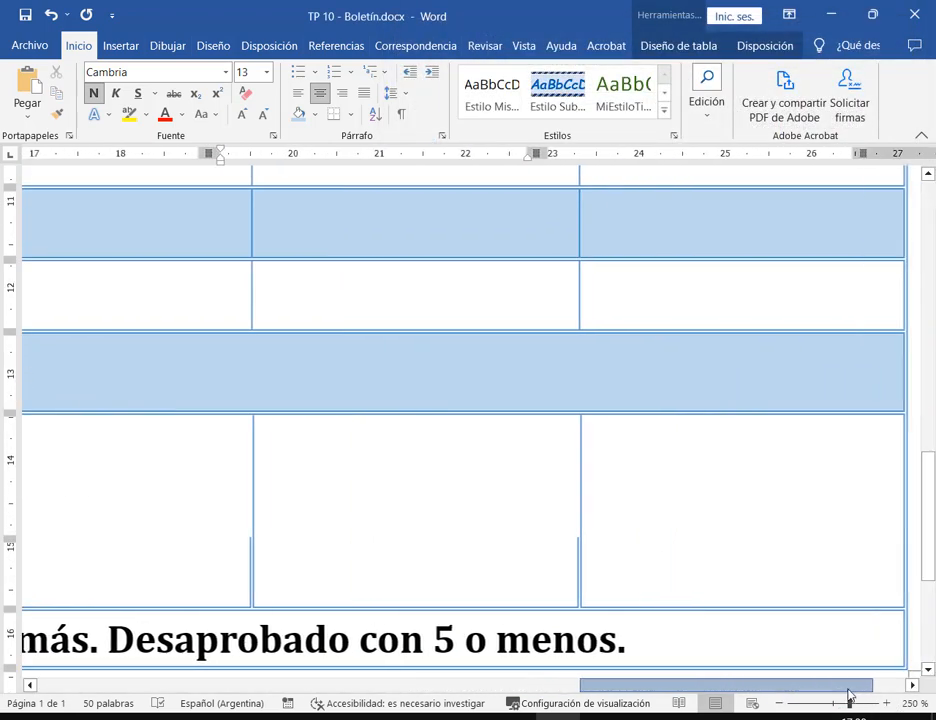
scroll(443, 553, "down", 2)
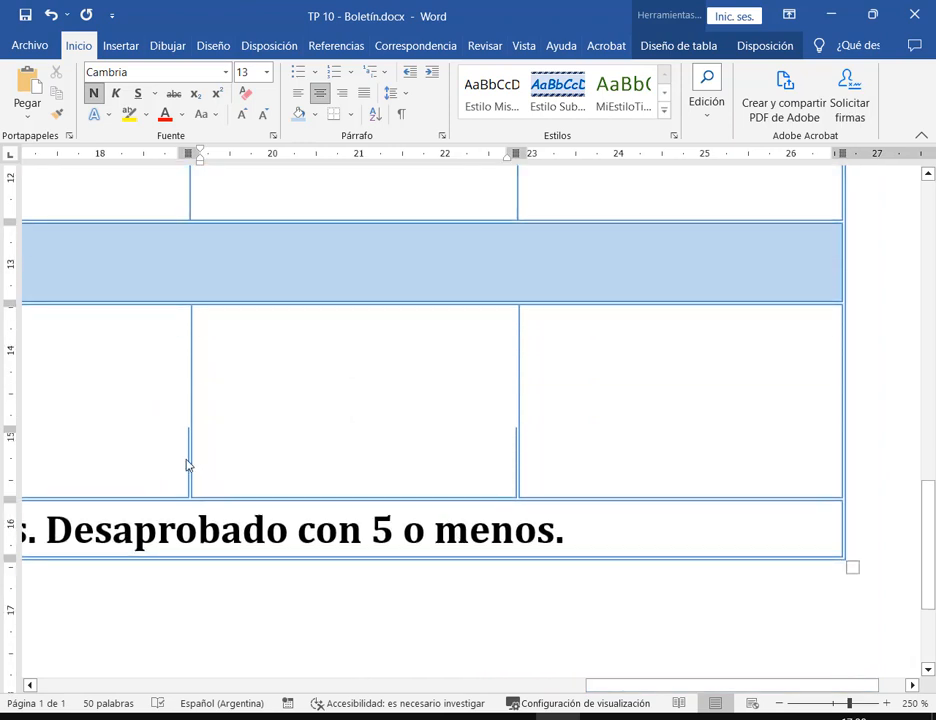
left_click_drag(182, 472, 224, 474)
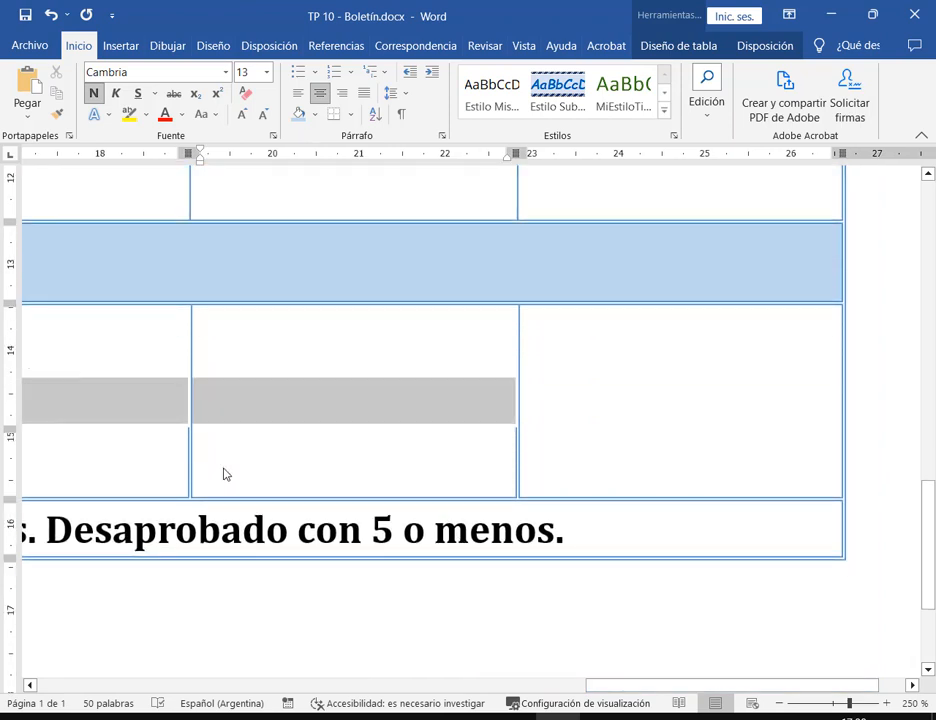
left_click(558, 490)
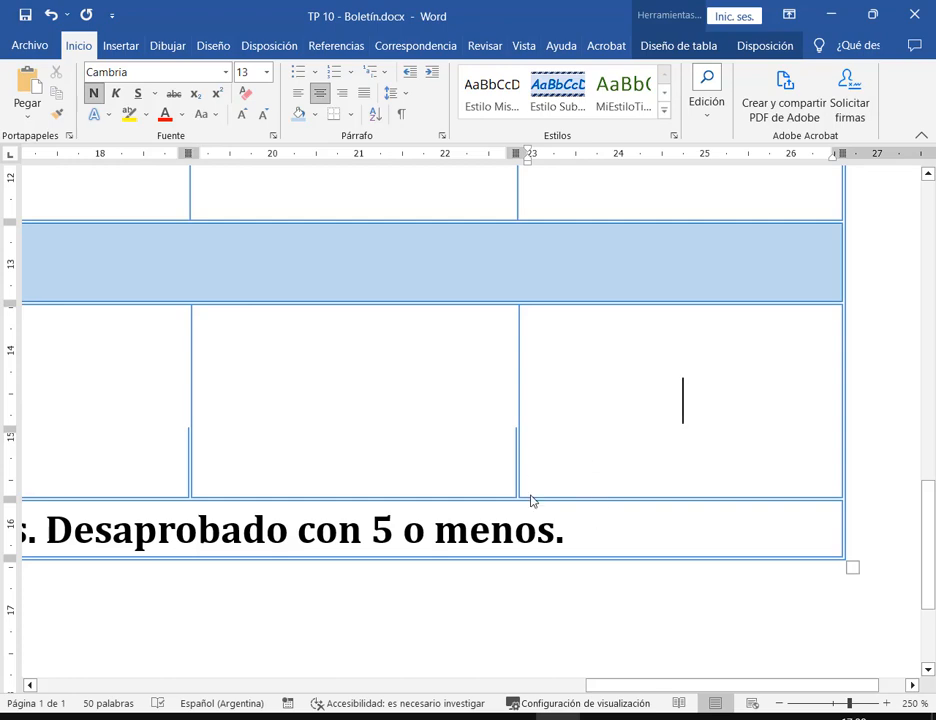
Set the left border of the shaded cells below the trimester headings and Total to a single blue ½ pto line.
left_click_drag(756, 686, 427, 708)
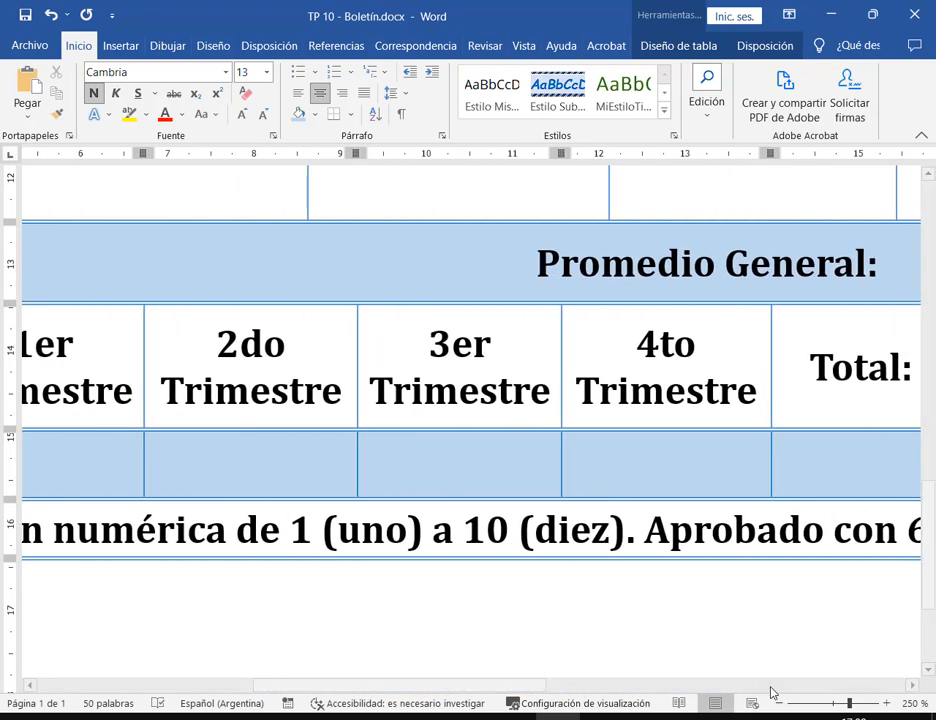
left_click(779, 703)
left_click(779, 703)
left_click(779, 703)
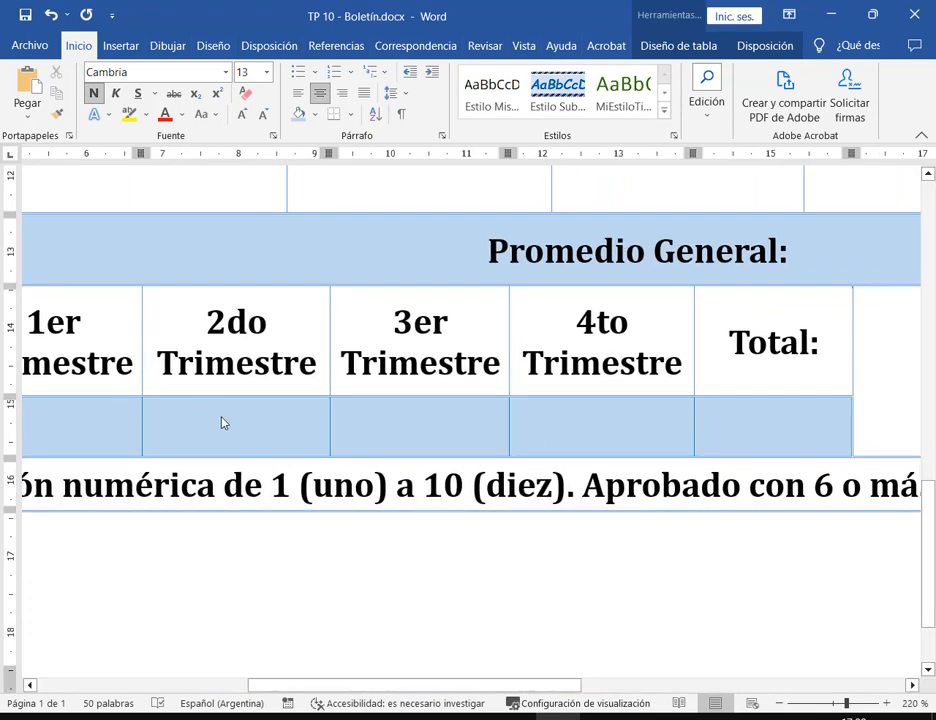
left_click_drag(100, 430, 757, 432)
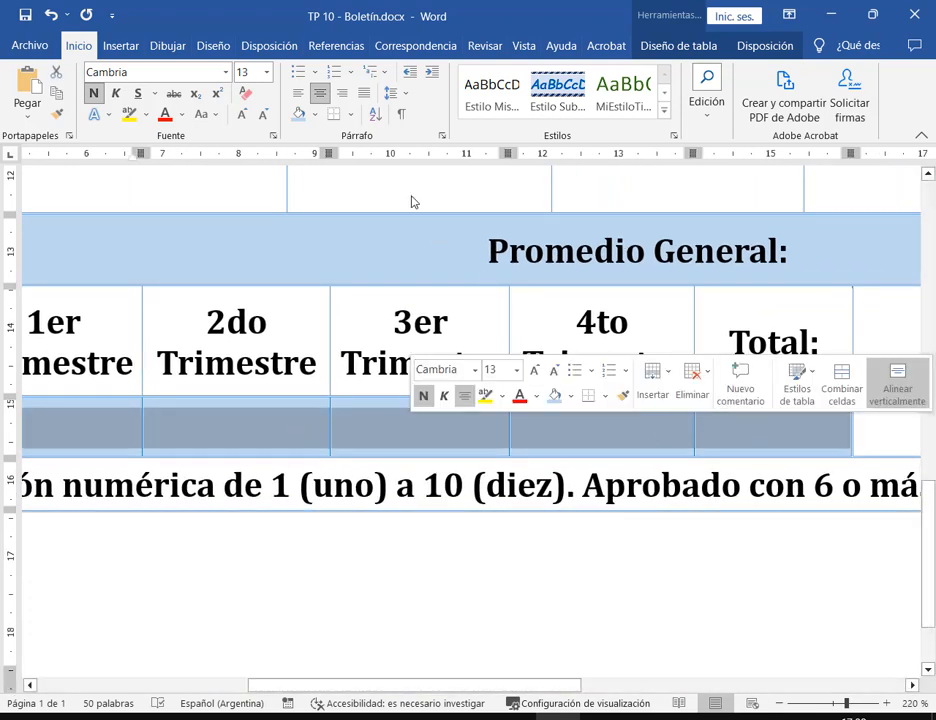
left_click(344, 114)
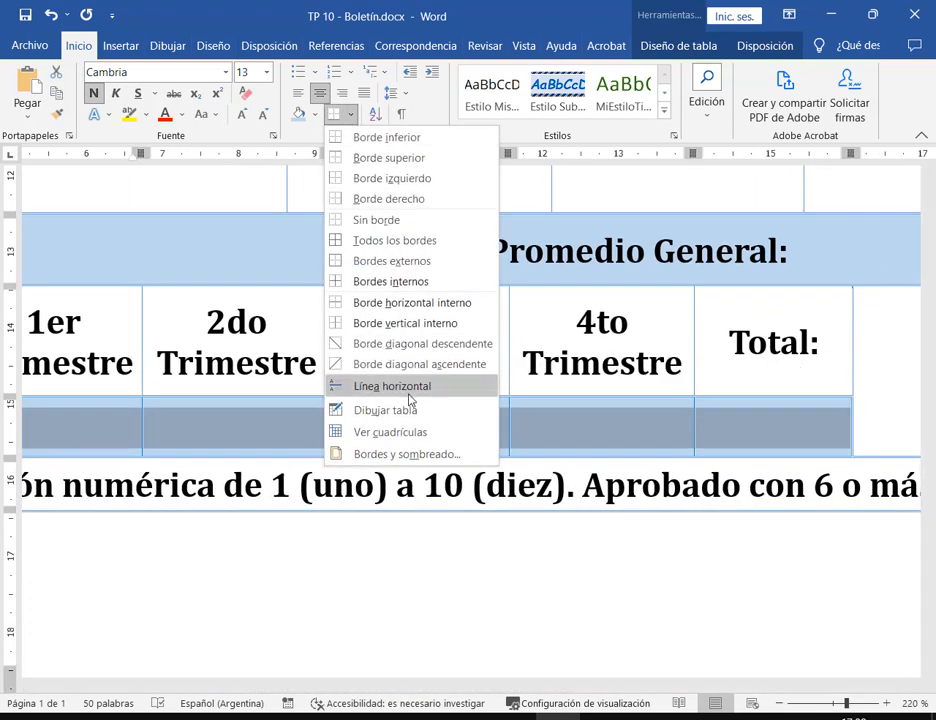
left_click(405, 454)
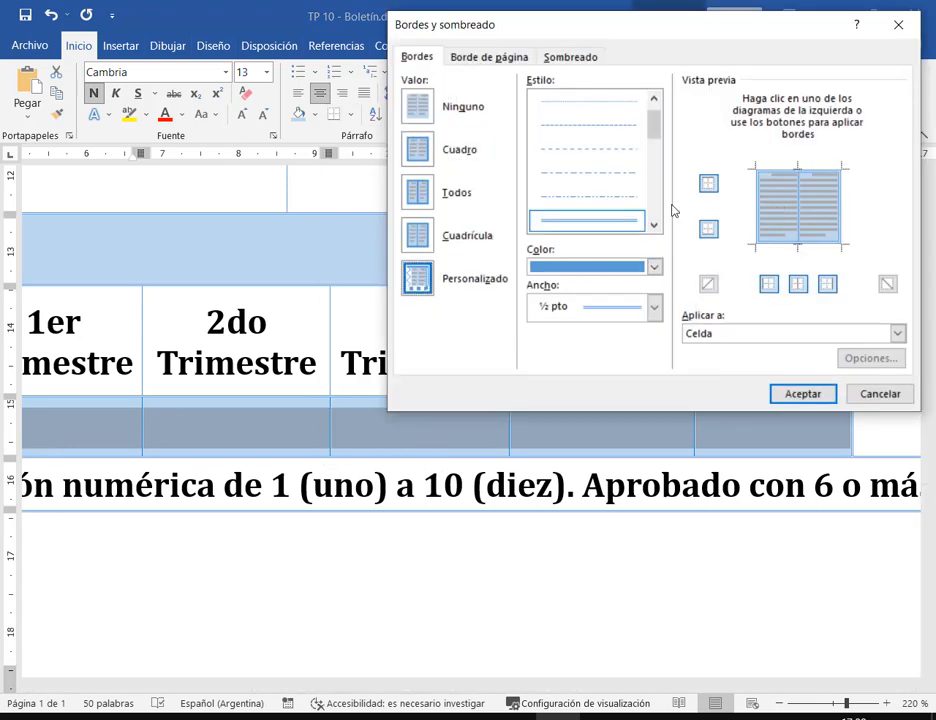
scroll(550, 160, "up", 1)
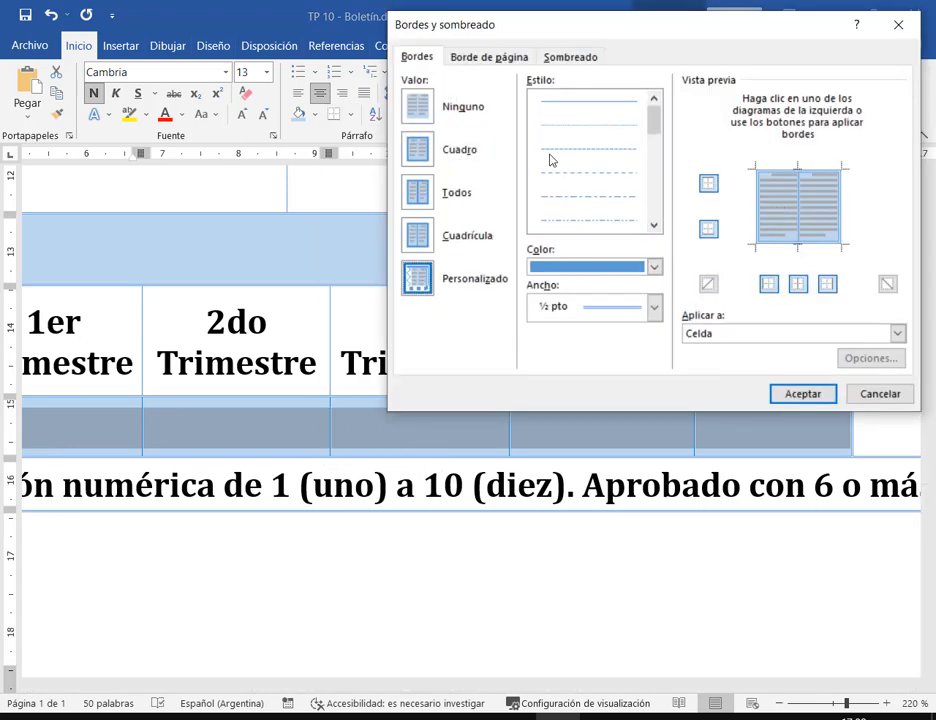
left_click(575, 104)
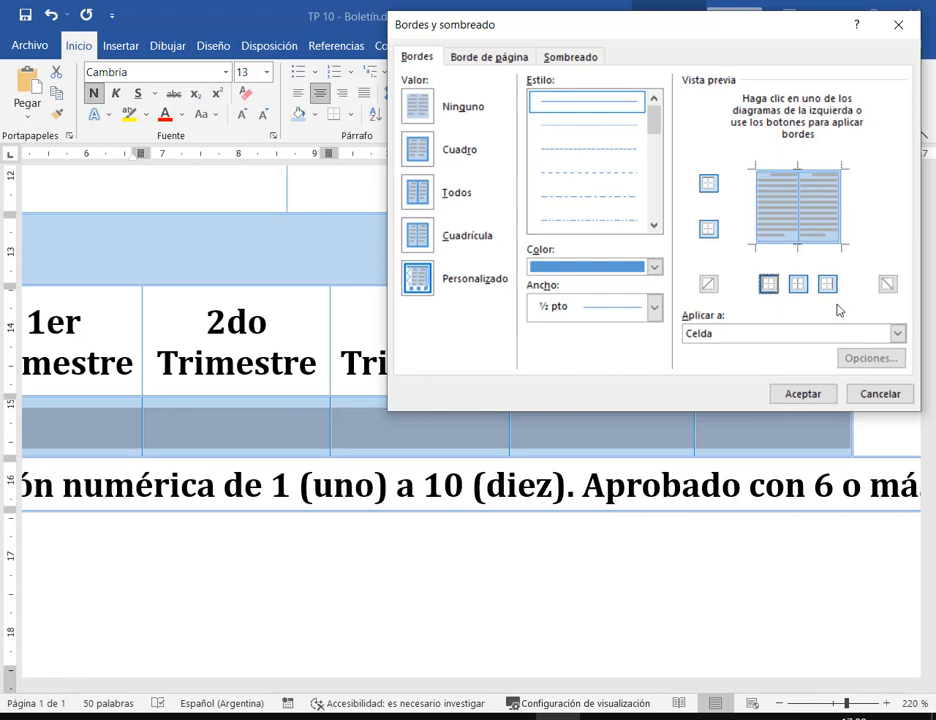
left_click(829, 400)
Examine at close zoom the vertical borders of the Inasistencias row, from the Inasistencias cell to the three empty cells beside Total.
scroll(800, 442, "right", 5)
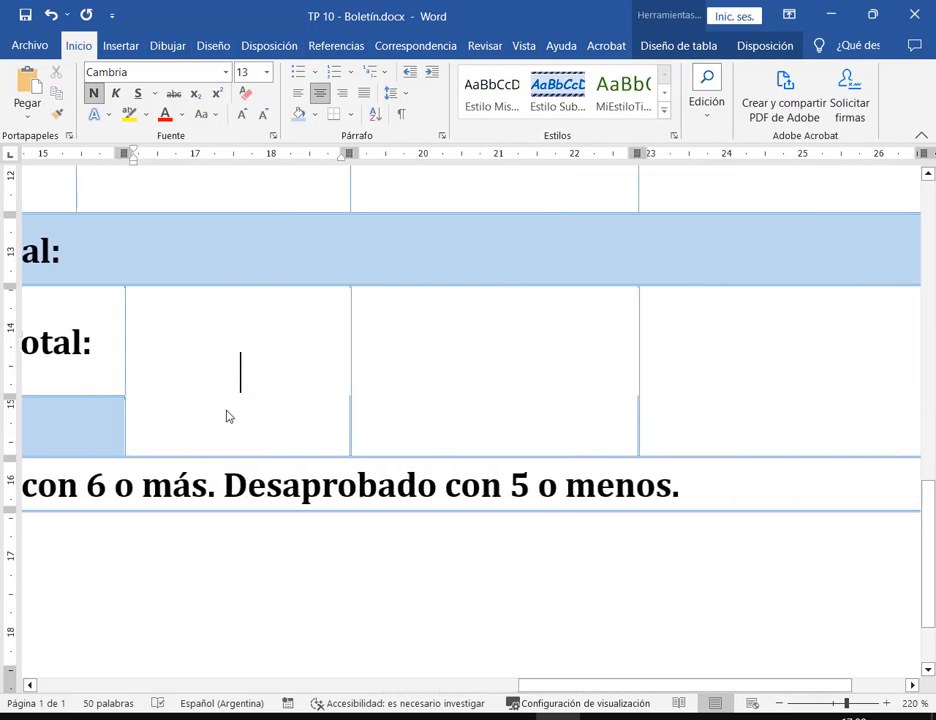
left_click_drag(629, 686, 140, 688)
scroll(449, 426, "up", 4)
scroll(449, 426, "up", 6)
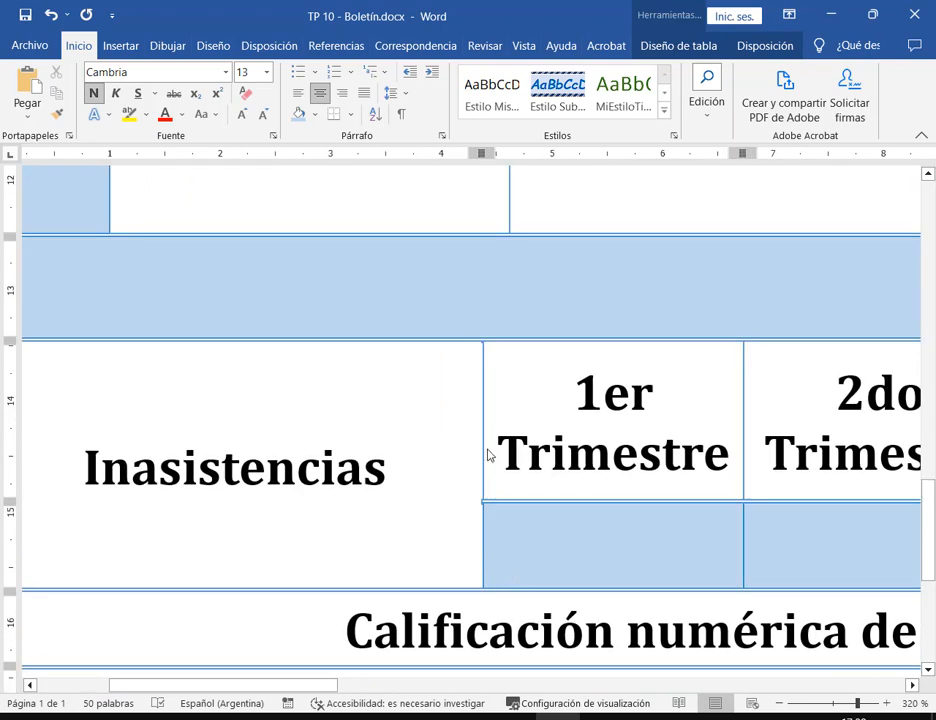
left_click_drag(316, 683, 675, 686)
scroll(470, 420, "right", 5)
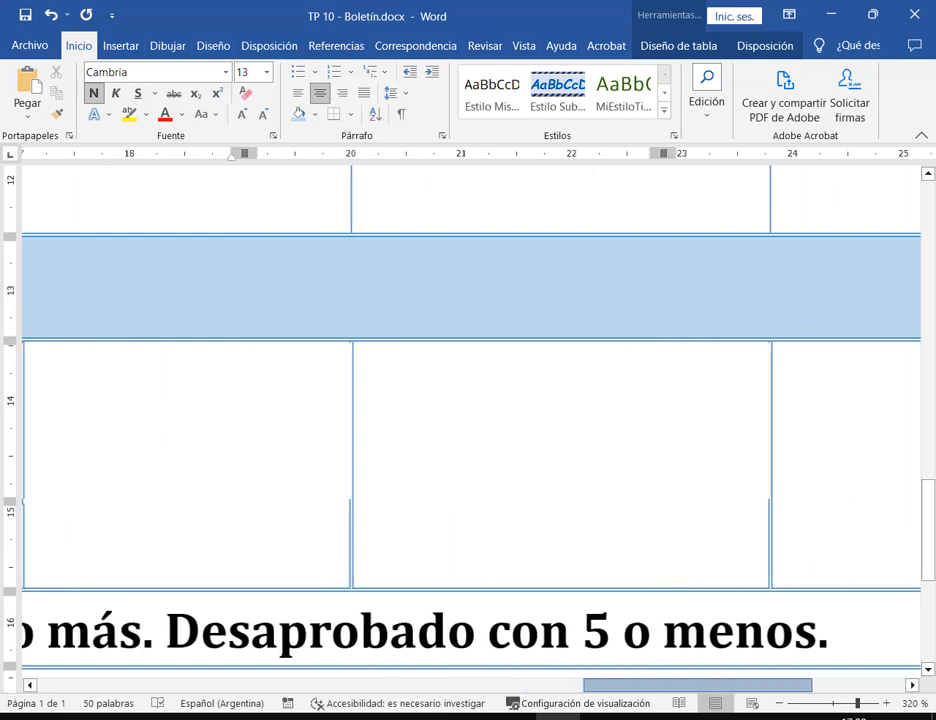
mouse_move(756, 692)
left_mouse_down()
mouse_move(842, 696)
mouse_move(700, 705)
mouse_move(756, 710)
left_mouse_up()
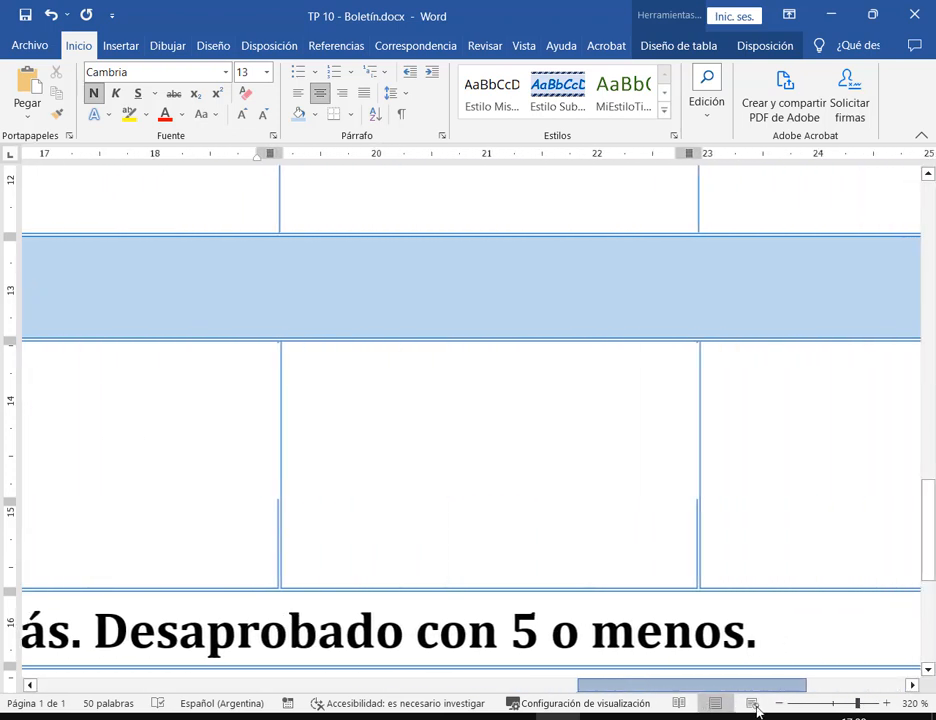
scroll(754, 541, "down", 4, "ctrl")
left_click(708, 521)
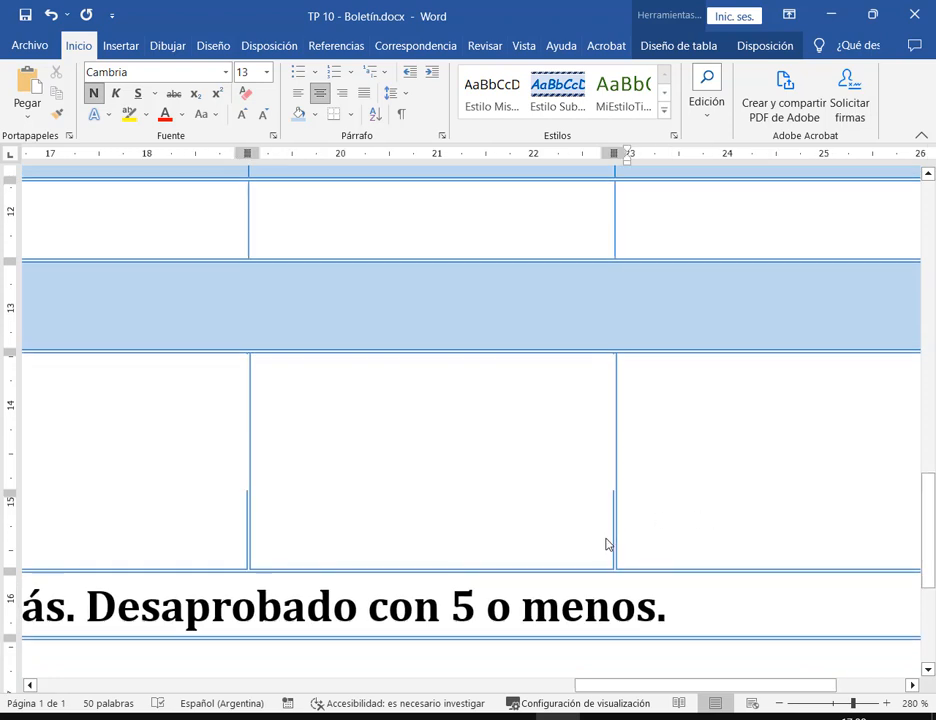
Try applying a Cuadro border with a single blue ½ pto line from the middle empty cell beside Total, applied to Tabla, and undo it.
left_click_drag(616, 546, 198, 546)
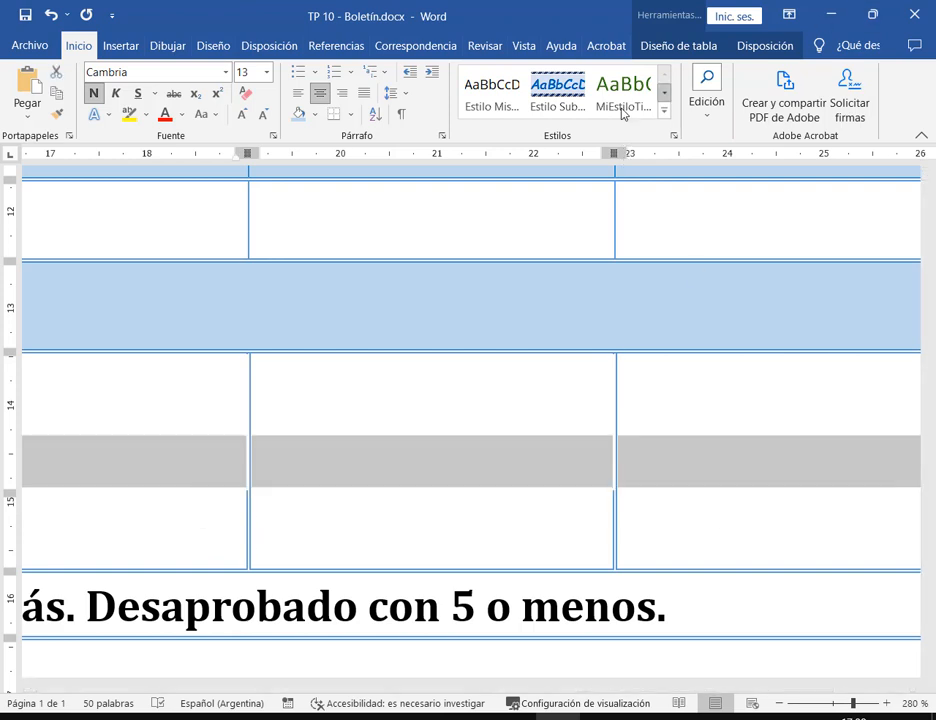
scroll(530, 486, "down", 4)
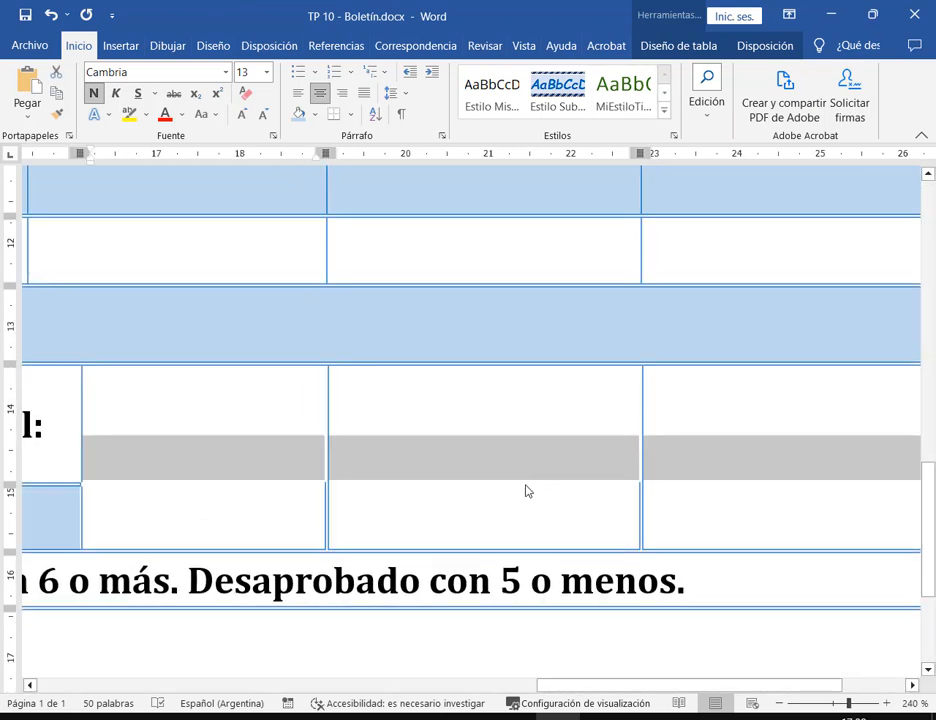
left_click(527, 491)
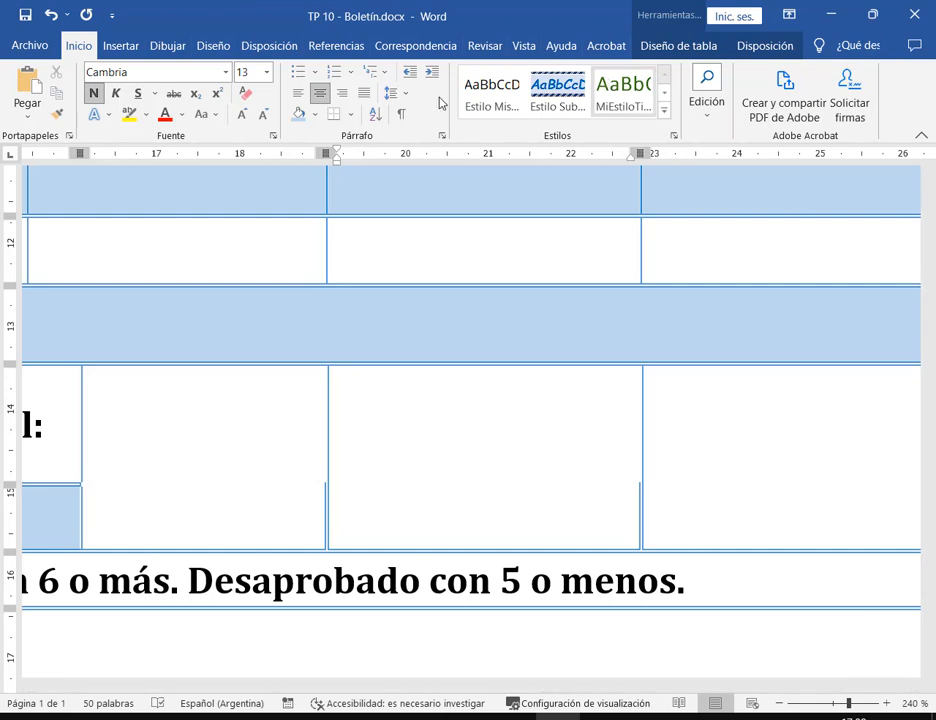
left_click(351, 114)
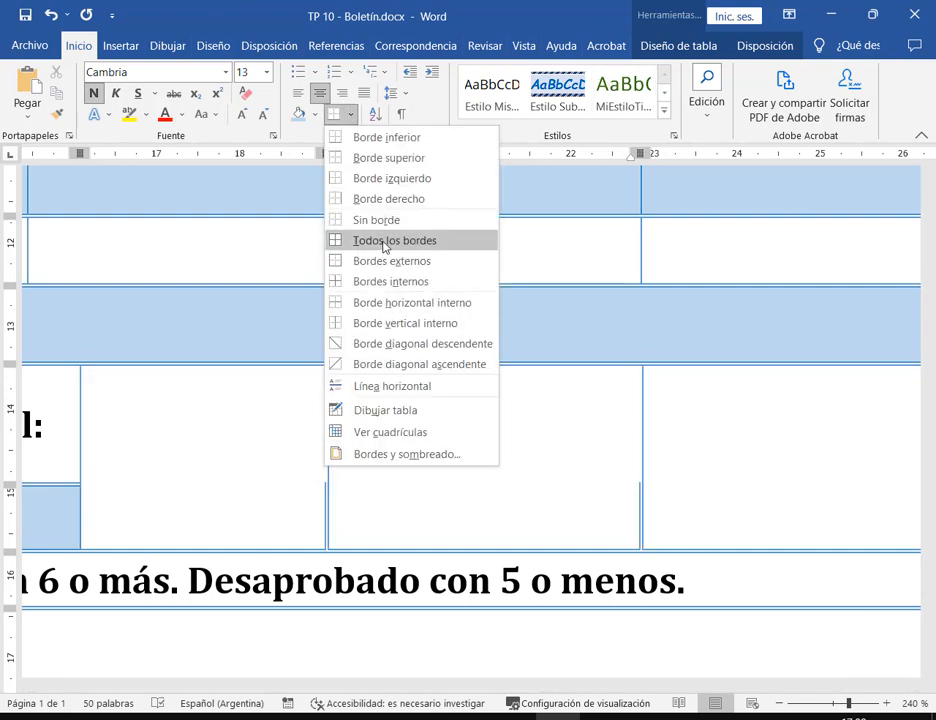
left_click(396, 454)
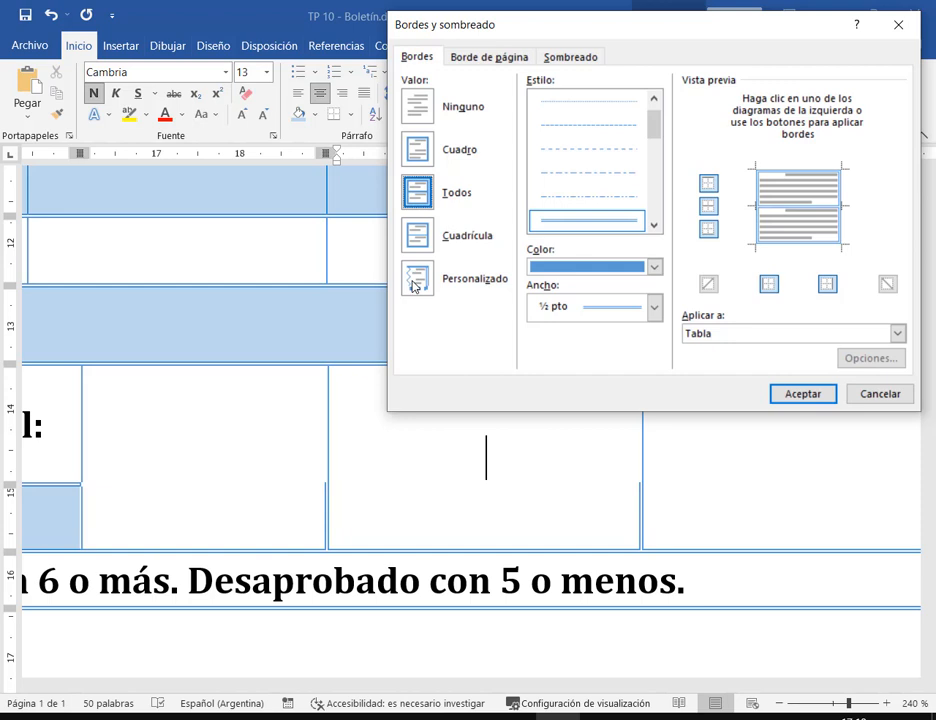
left_click(418, 150)
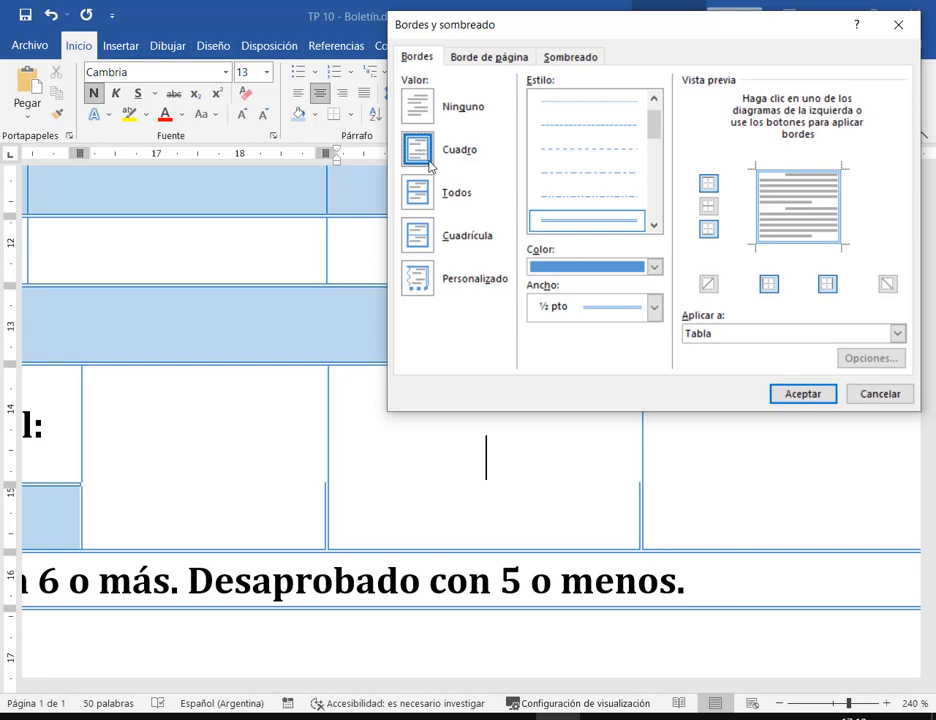
scroll(622, 128, "up", 1)
left_click(612, 103)
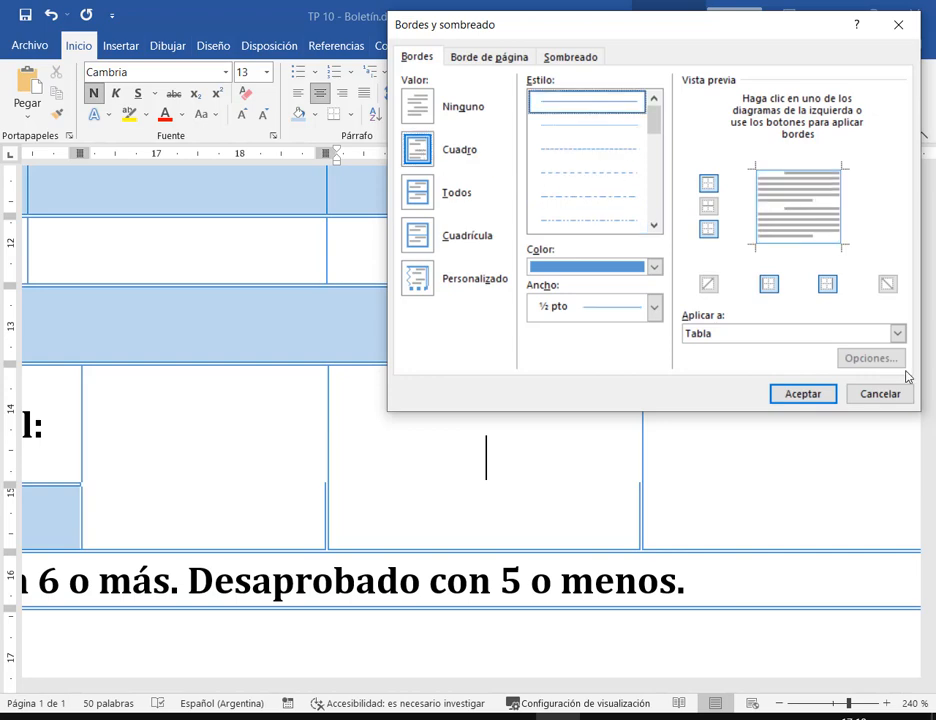
left_click(814, 393)
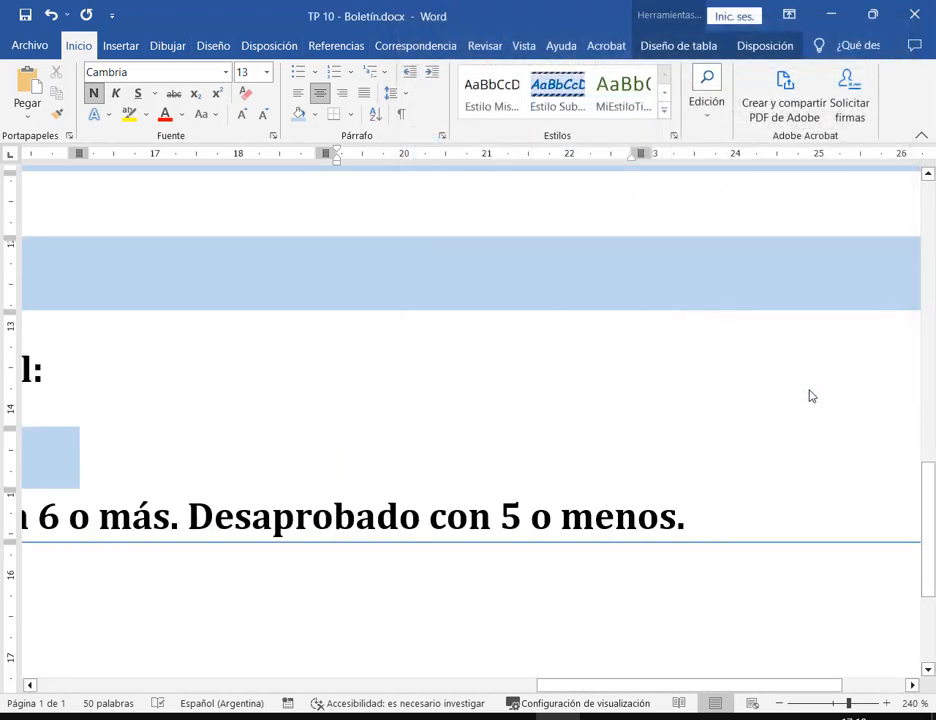
scroll(800, 400, "down", 3)
scroll(788, 401, "down", 7, "ctrl")
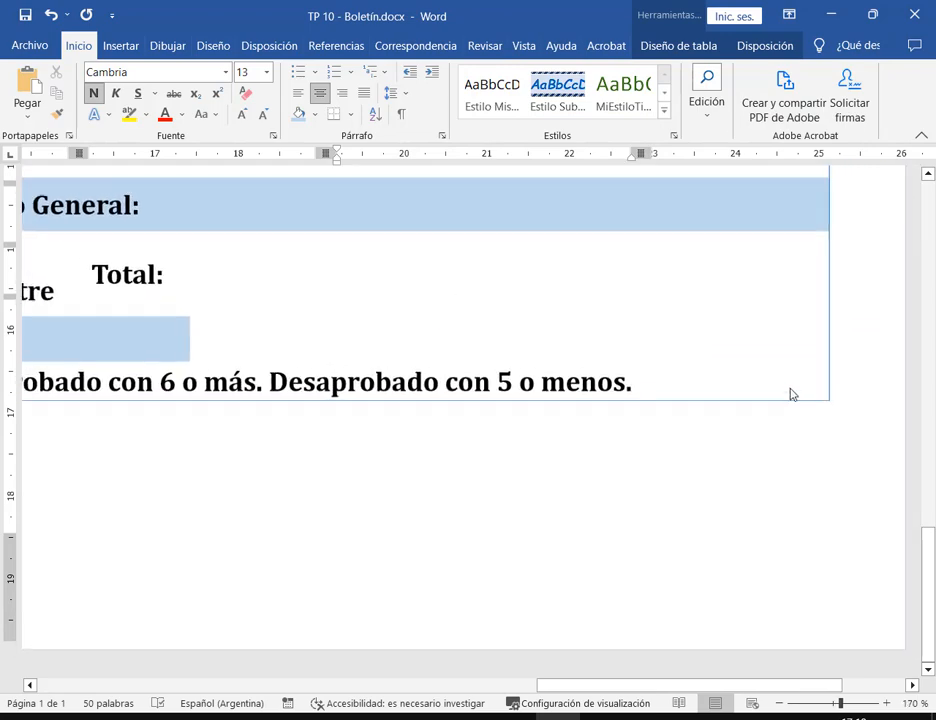
scroll(790, 395, "down", 5, "ctrl")
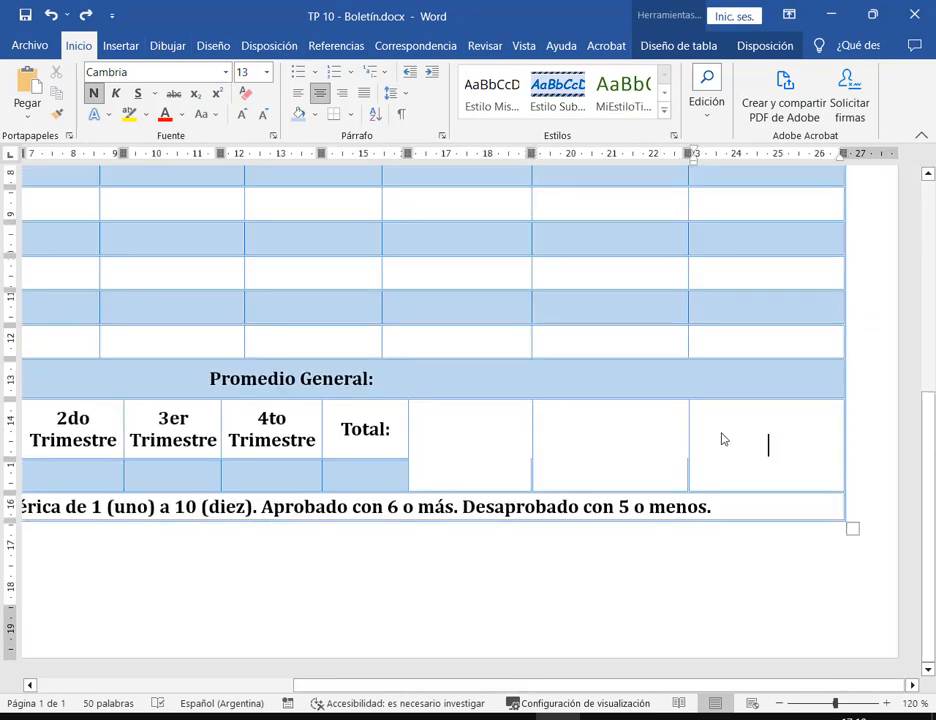
Merge the three empty cells beside Total into one cell.
left_click_drag(738, 440, 475, 442)
right_click(489, 478)
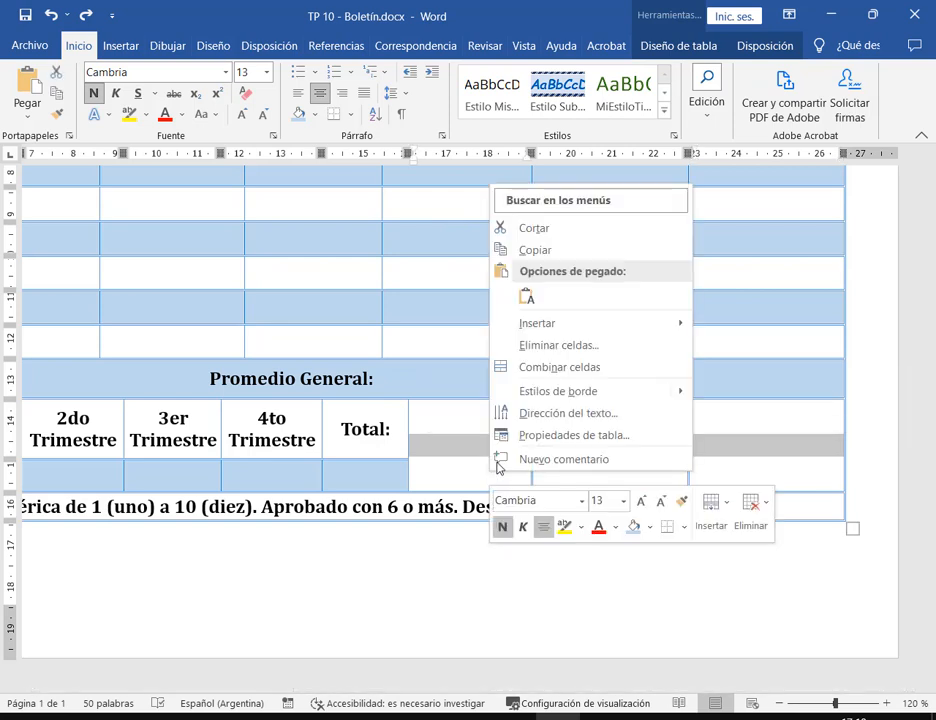
left_click(530, 375)
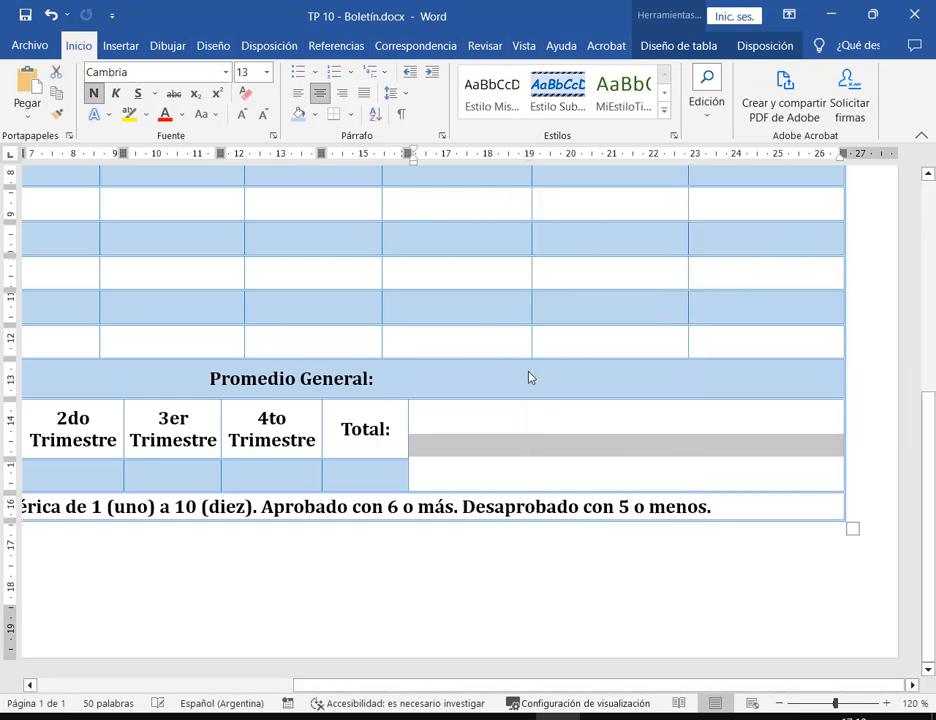
left_click(583, 452)
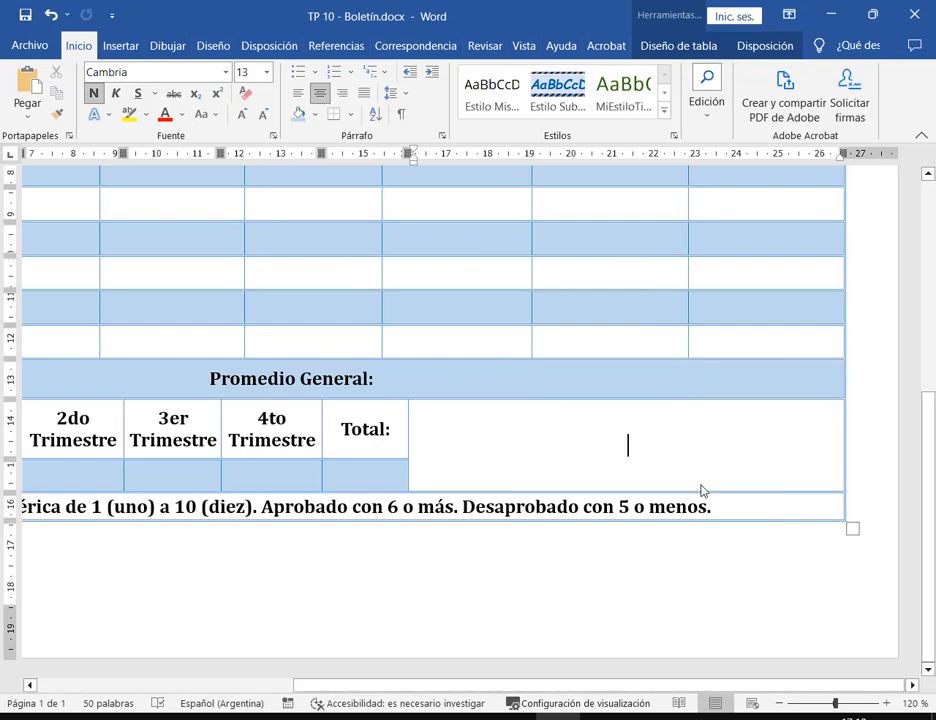
left_click(668, 44)
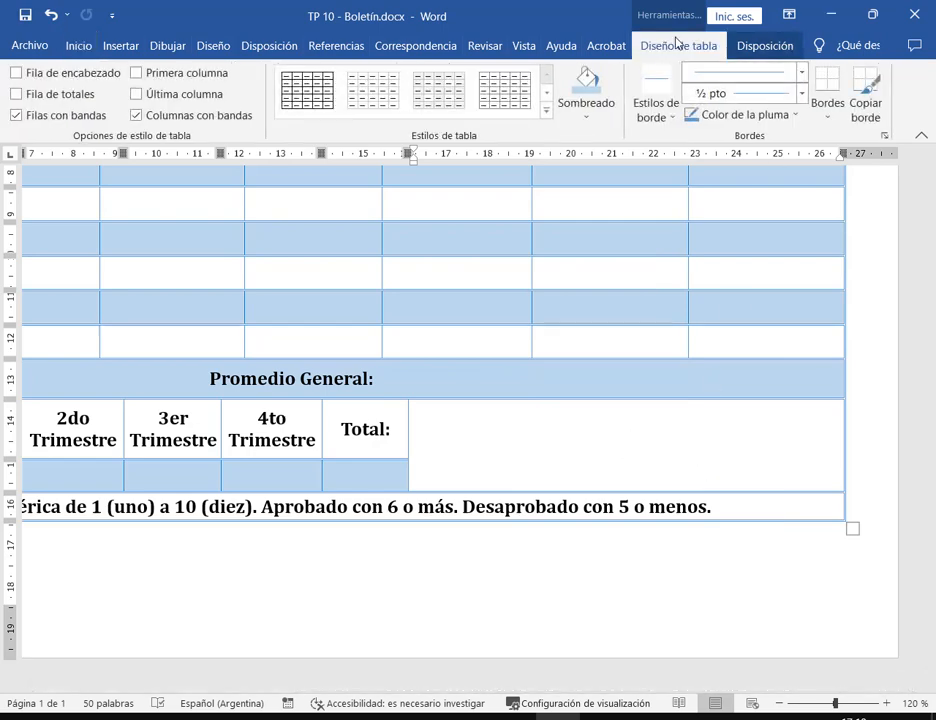
left_click(757, 45)
left_click(518, 114)
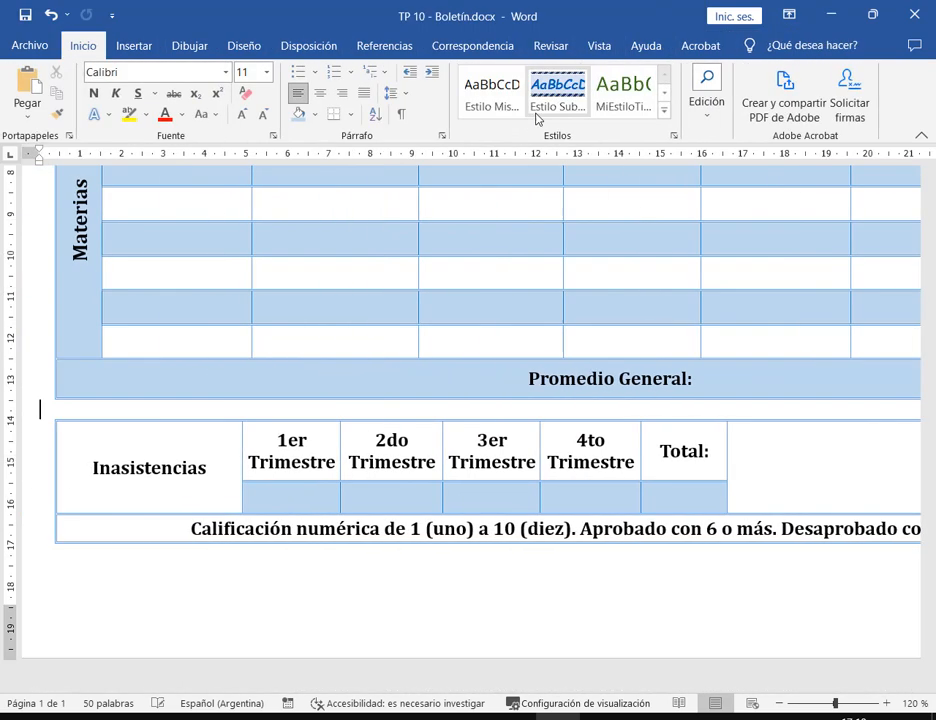
key("ctrl+z")
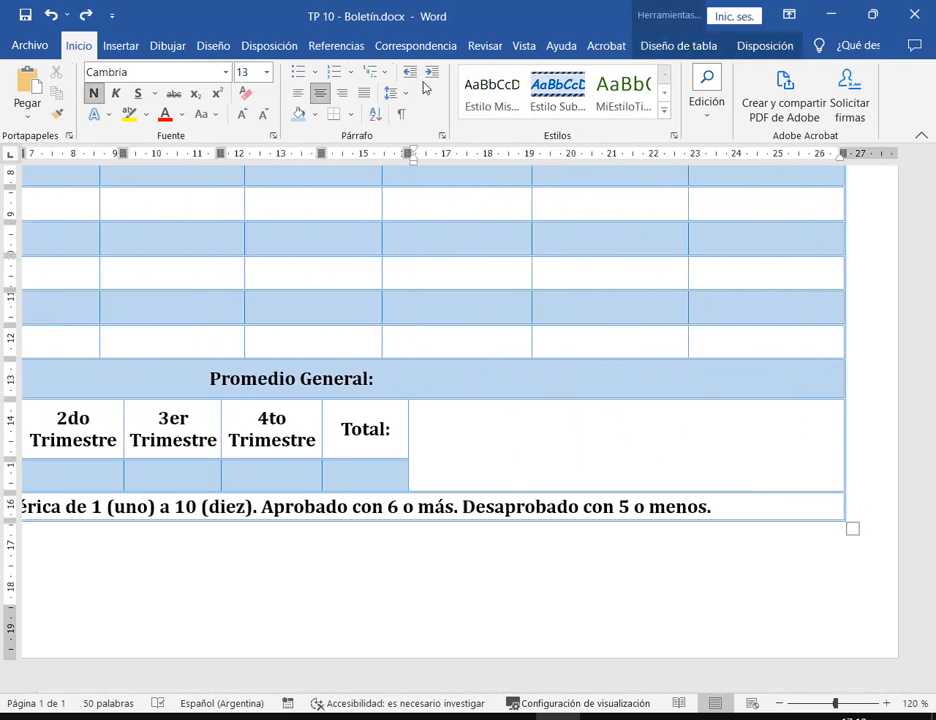
Split the merged empty cell beside Total into 3 columns and 1 row.
left_click(765, 45)
left_click(478, 94)
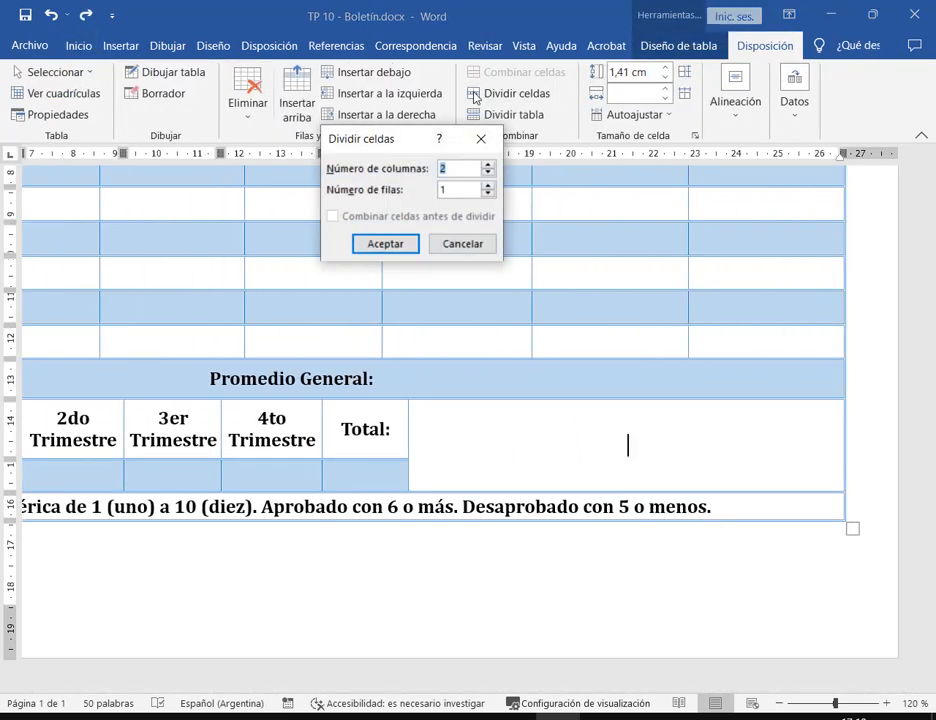
left_click_drag(376, 146, 584, 137)
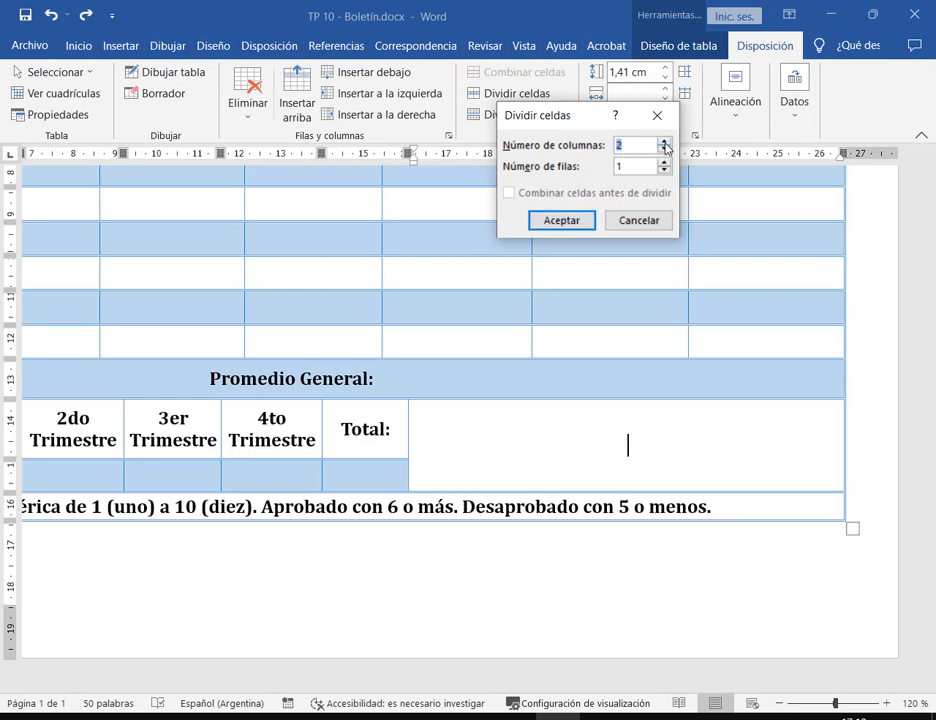
left_click(583, 221)
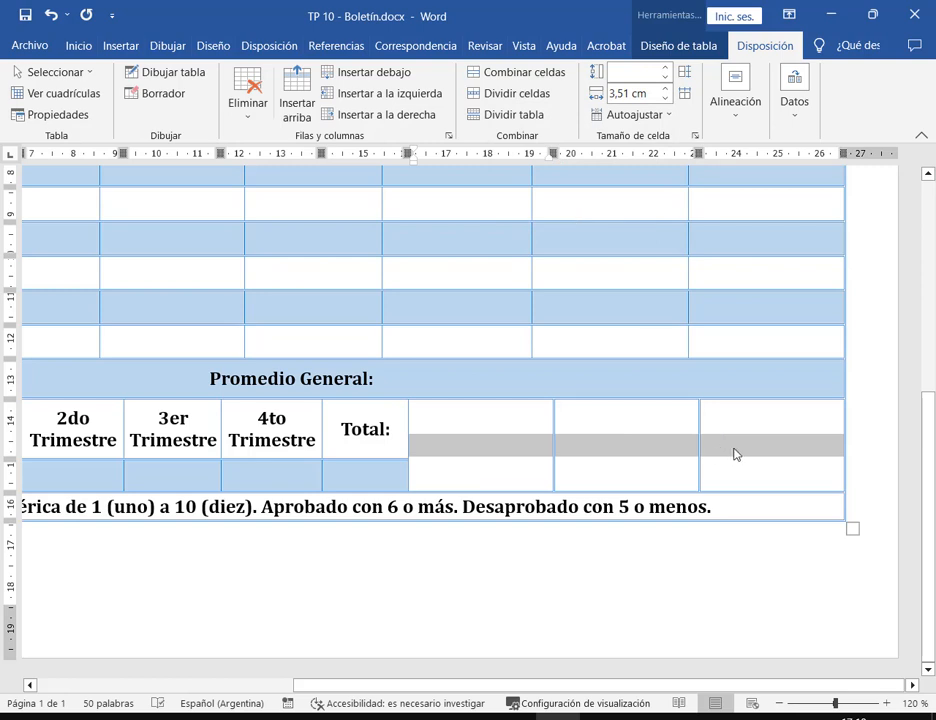
Apply a single blue ½ pto line to the inner vertical borders of the three empty cells beside Total.
left_click(707, 47)
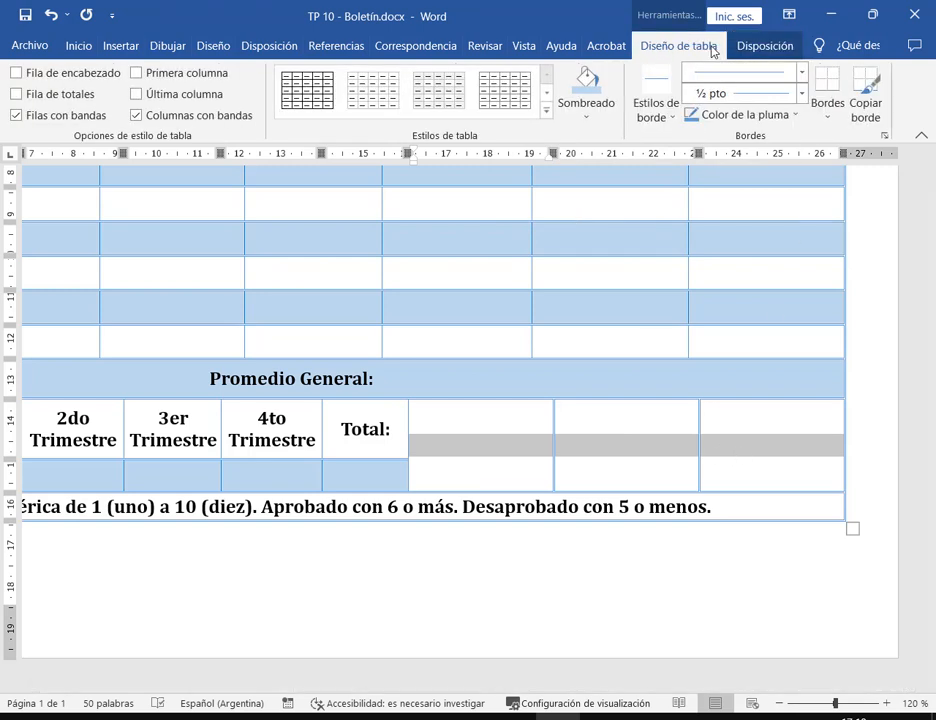
left_click(827, 117)
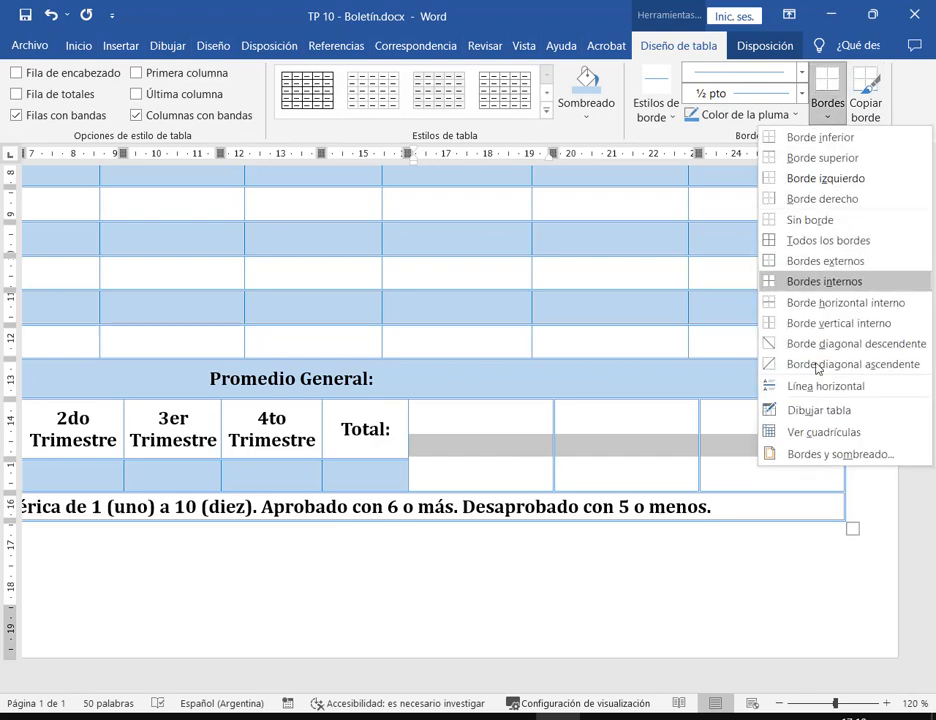
left_click(810, 452)
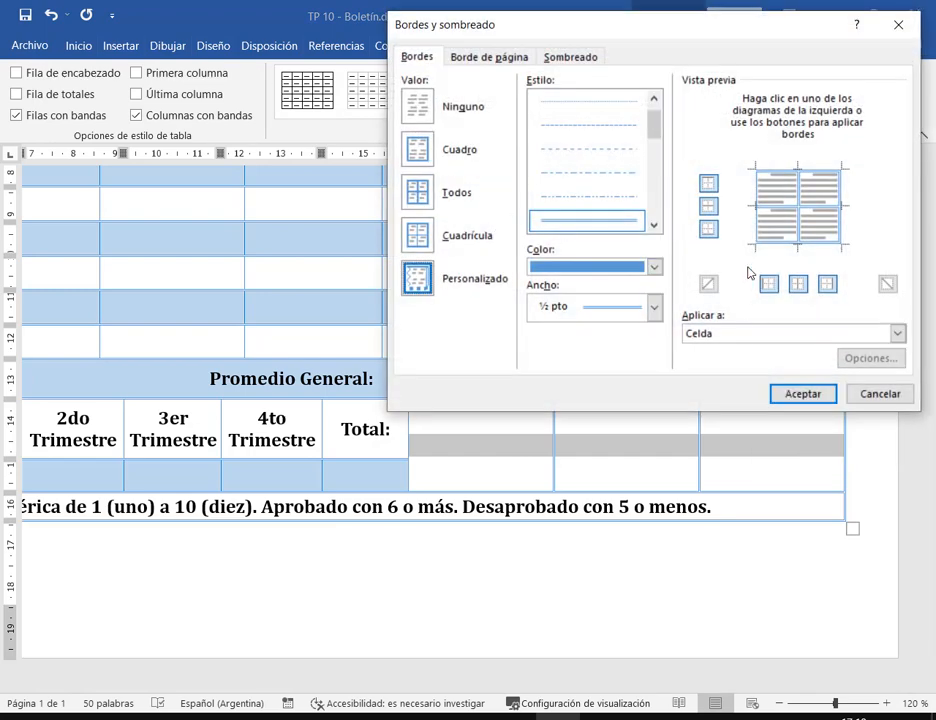
left_click(612, 104)
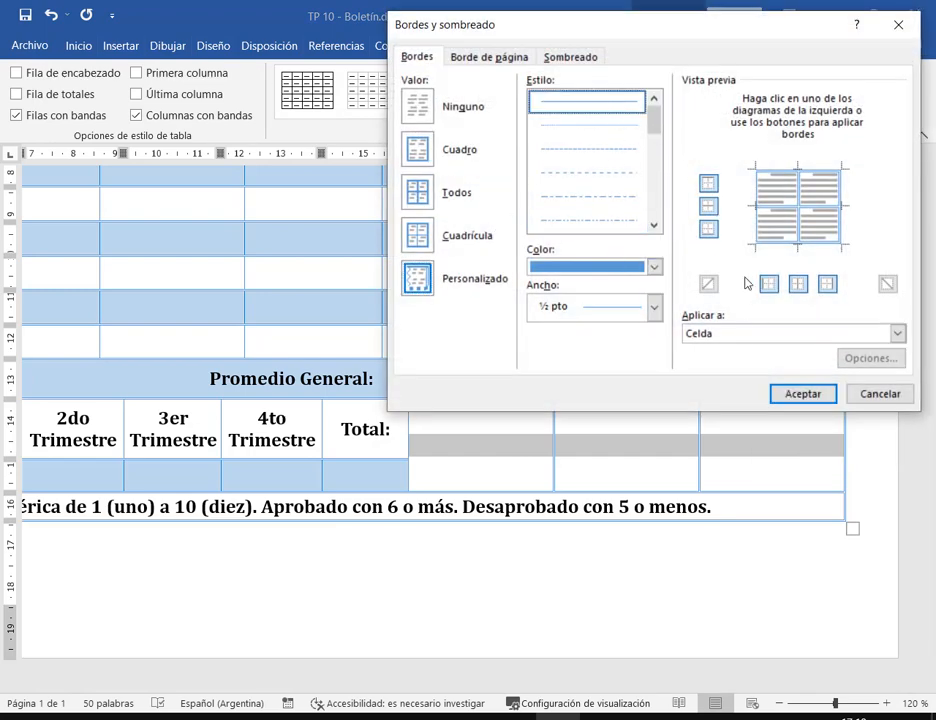
left_click(798, 284)
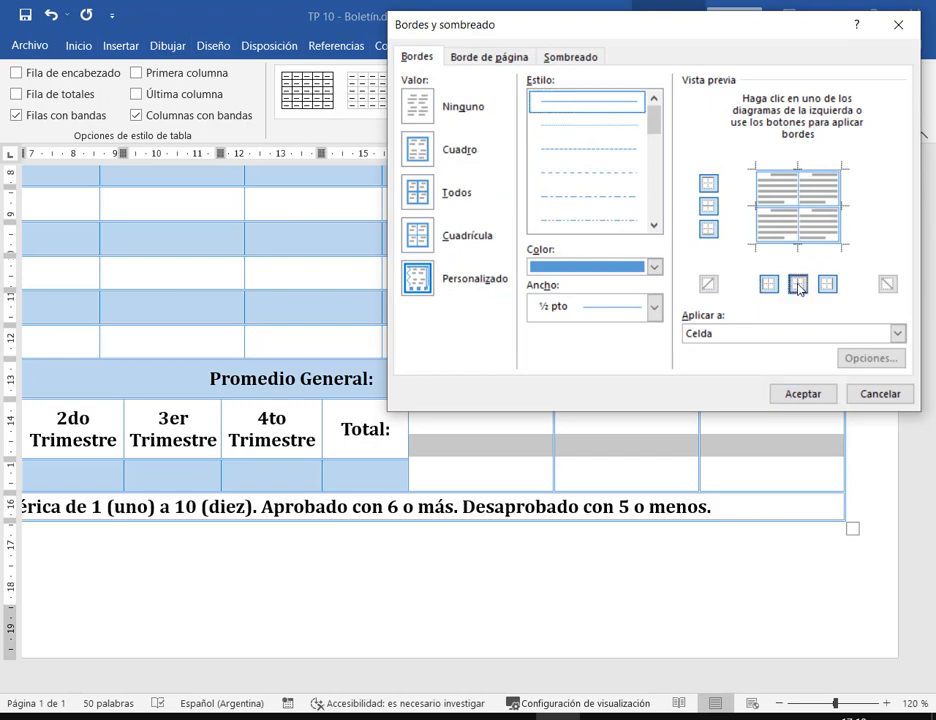
left_click(803, 393)
left_click(774, 460)
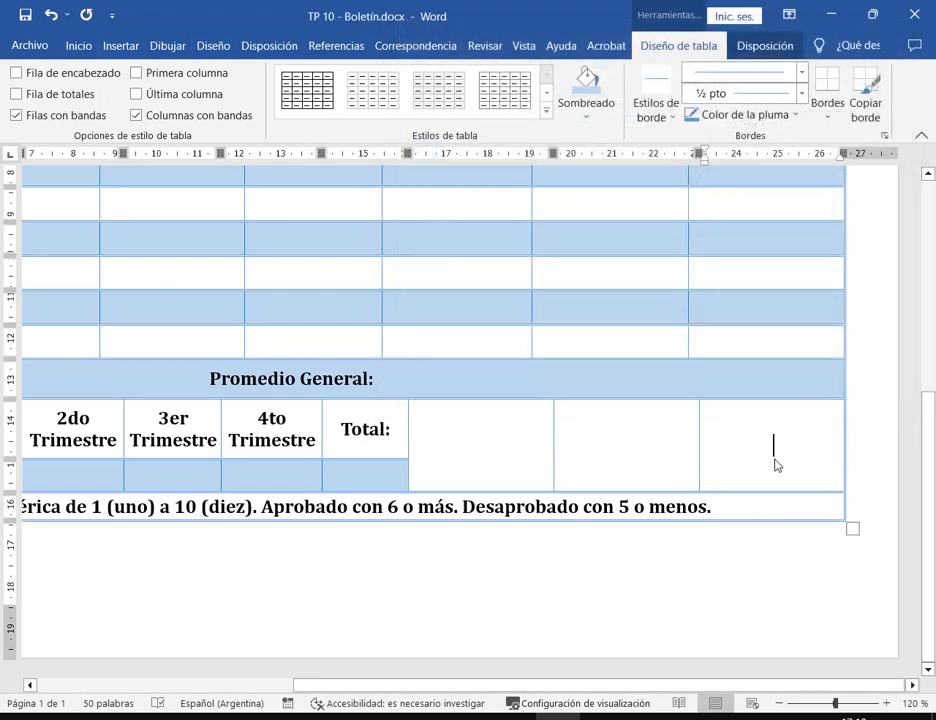
left_click_drag(786, 451, 493, 451)
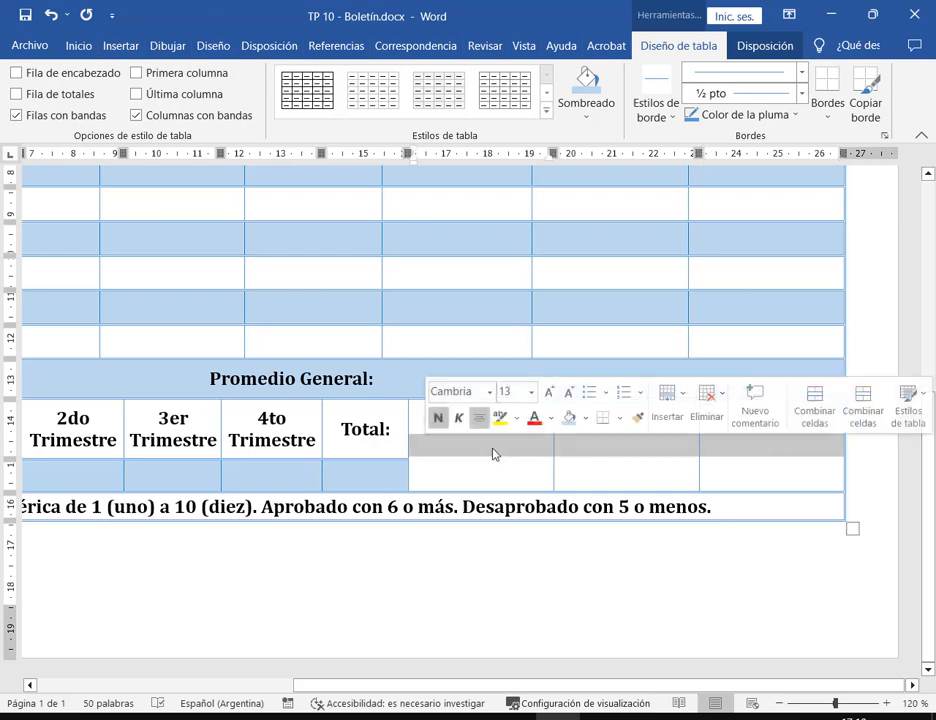
left_click(522, 471)
left_click_drag(739, 452, 486, 450)
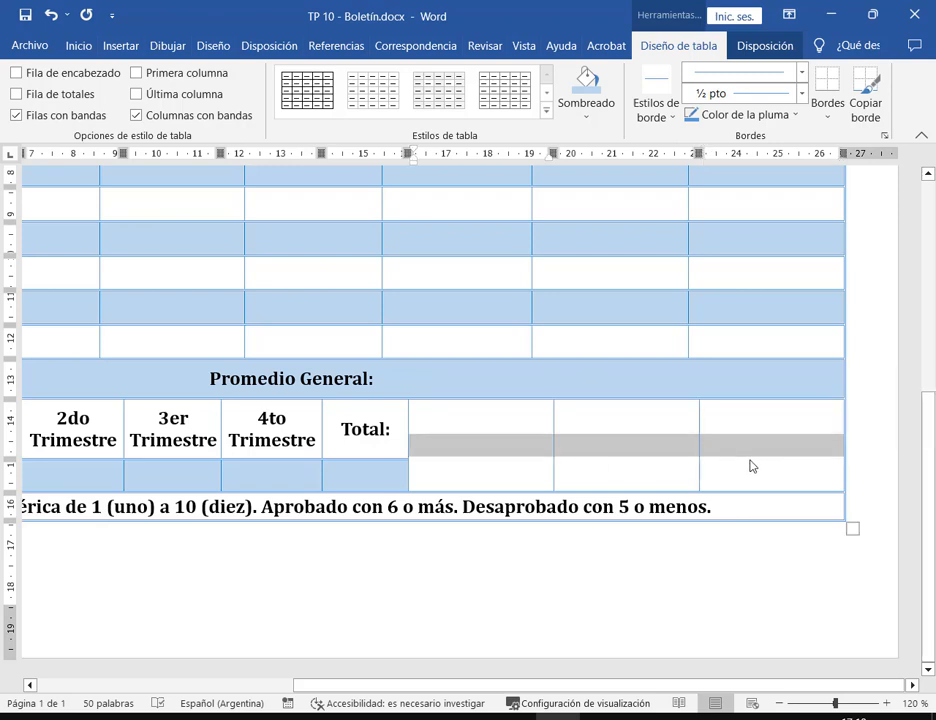
left_click(765, 453)
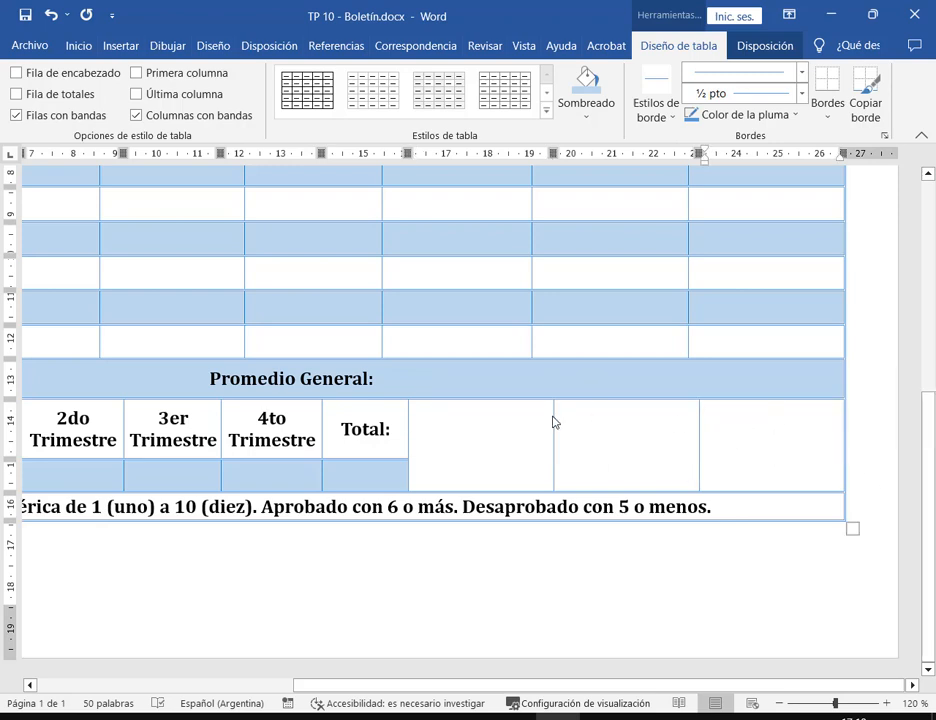
Line up the two vertical borders between the empty cells beside Total with the column borders of the Materias rows.
left_click_drag(554, 421, 529, 420)
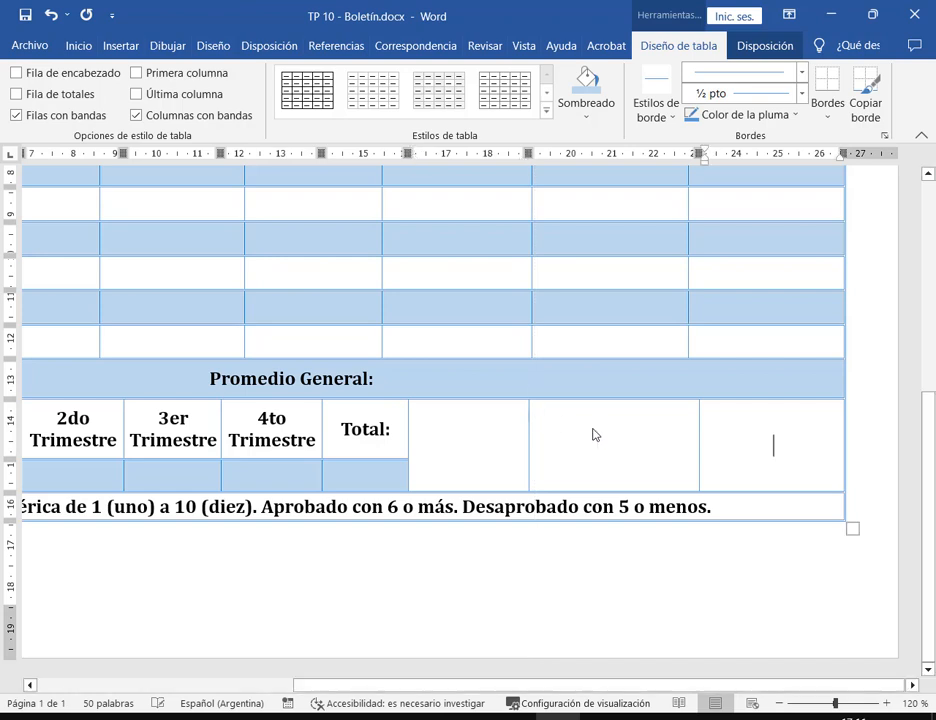
left_click(701, 432)
left_click(692, 436)
left_click_drag(701, 435, 684, 357)
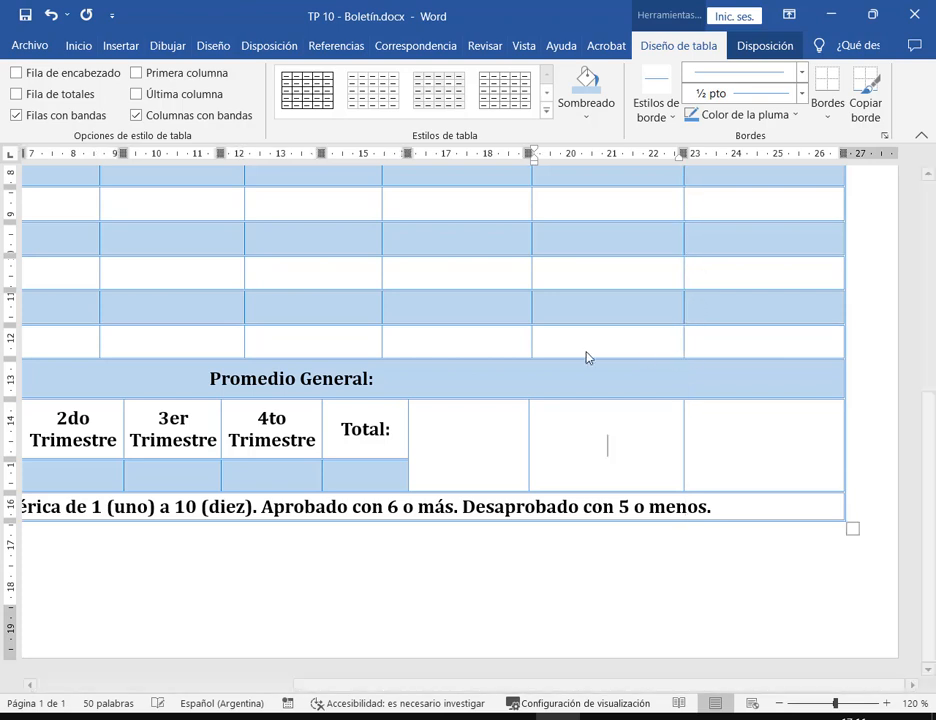
left_click_drag(531, 352, 529, 352)
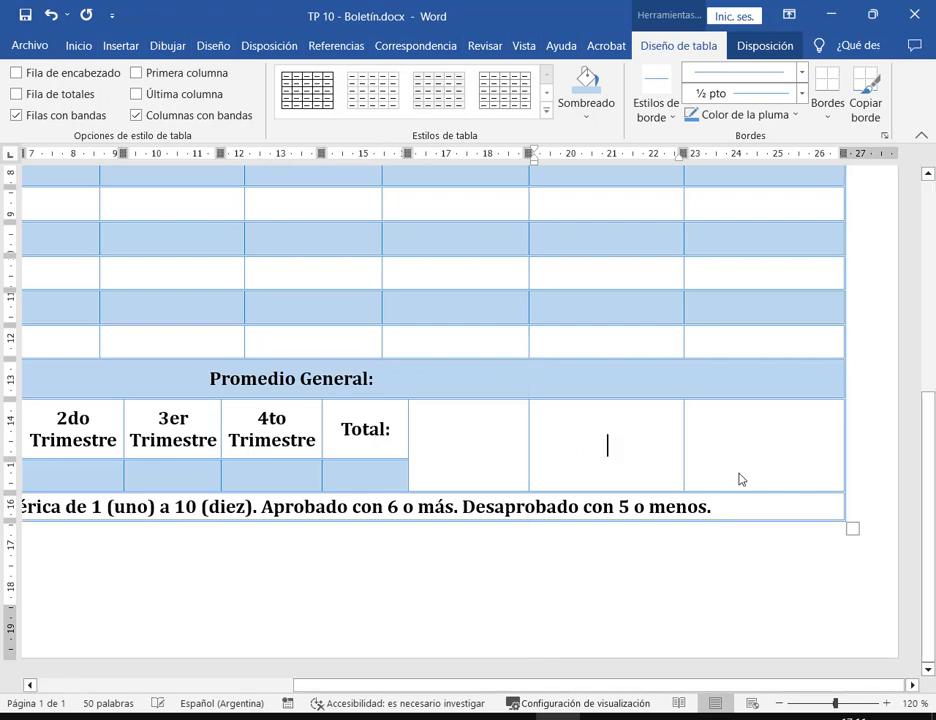
Save the document with the whole report card page in view.
left_click(779, 704)
left_click(779, 704)
left_click(779, 704)
left_click(779, 704)
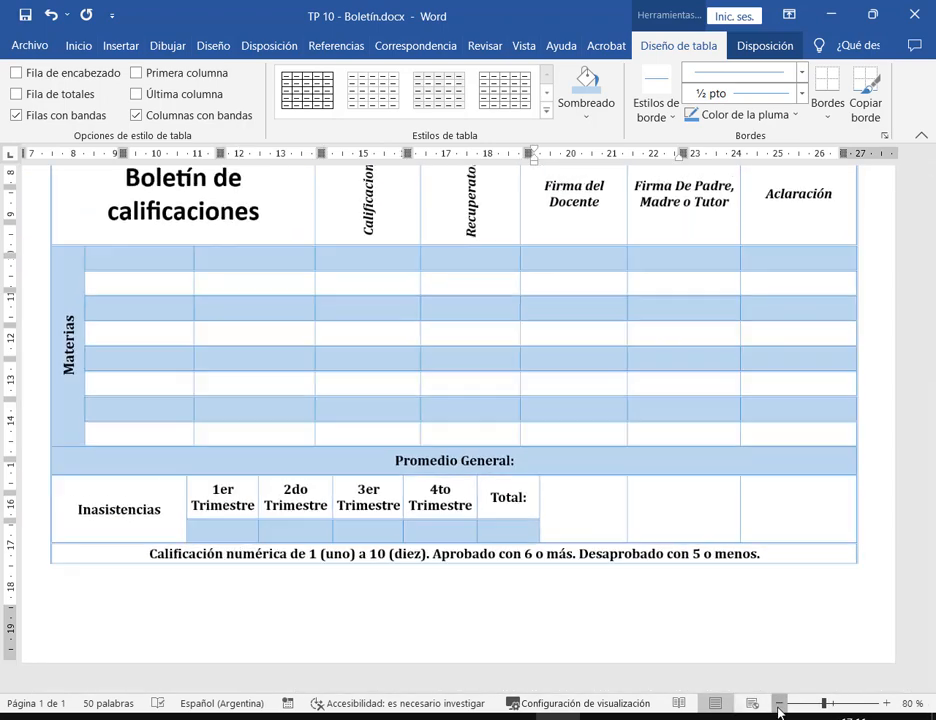
left_click(779, 704)
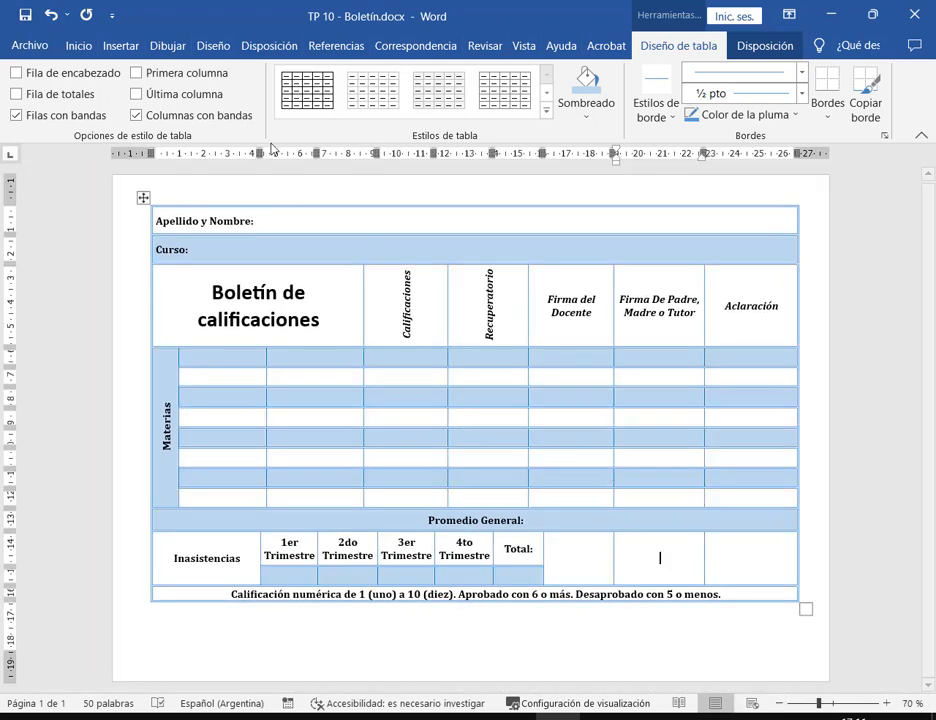
left_click(26, 14)
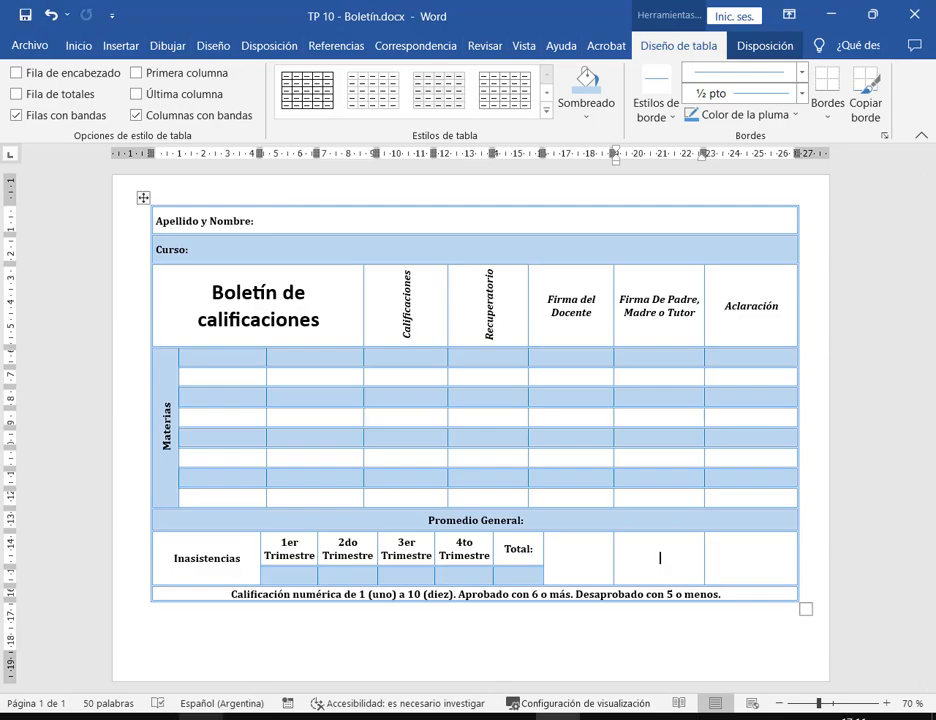
Compare with the reference PDF, enlarge the Boletín de calificaciones title by two font size increments, and save the document.
left_click(202, 718)
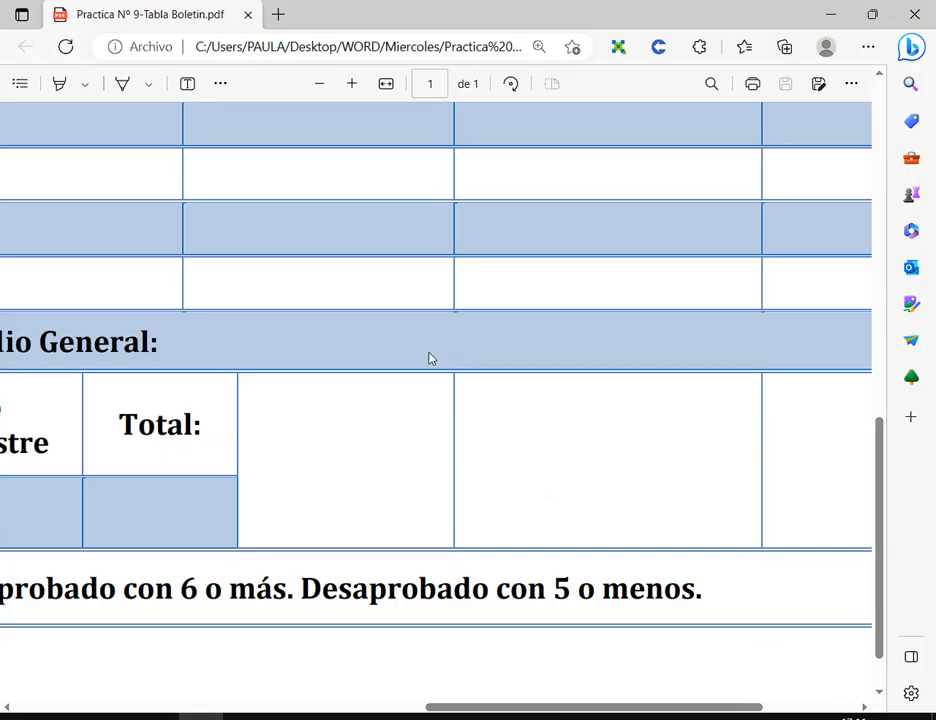
scroll(431, 358, "down", 6)
scroll(430, 250, "up", 2)
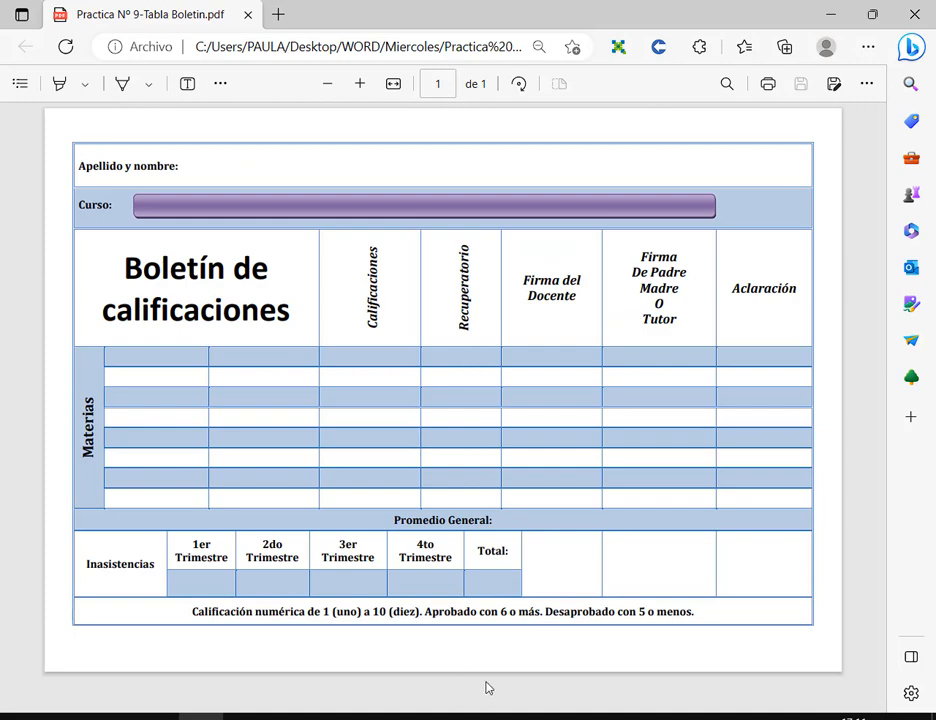
left_click(202, 718)
left_click_drag(214, 292, 343, 328)
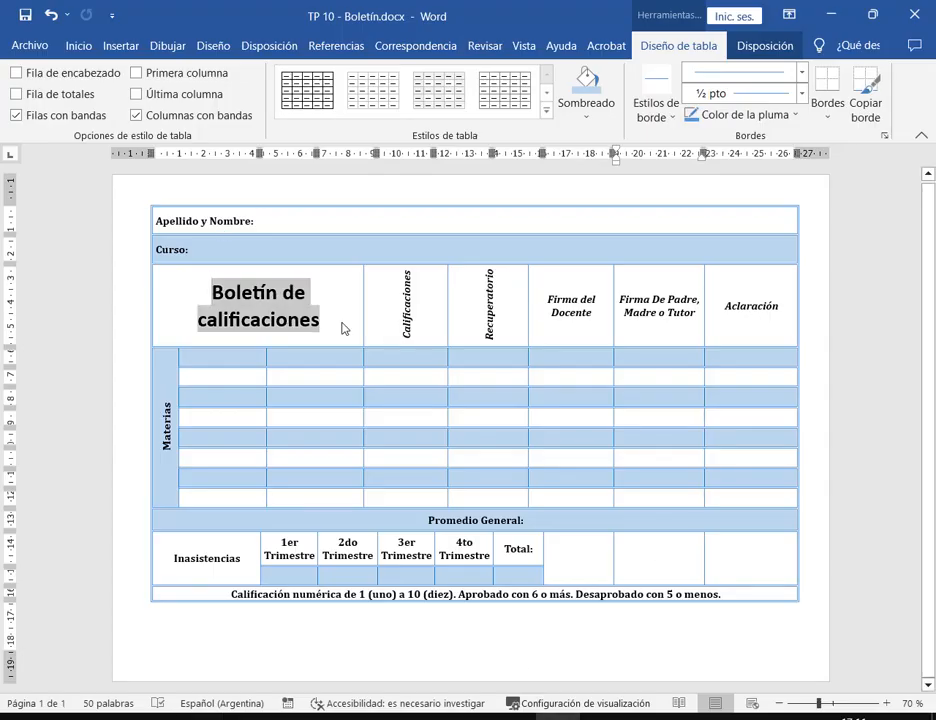
left_click(76, 47)
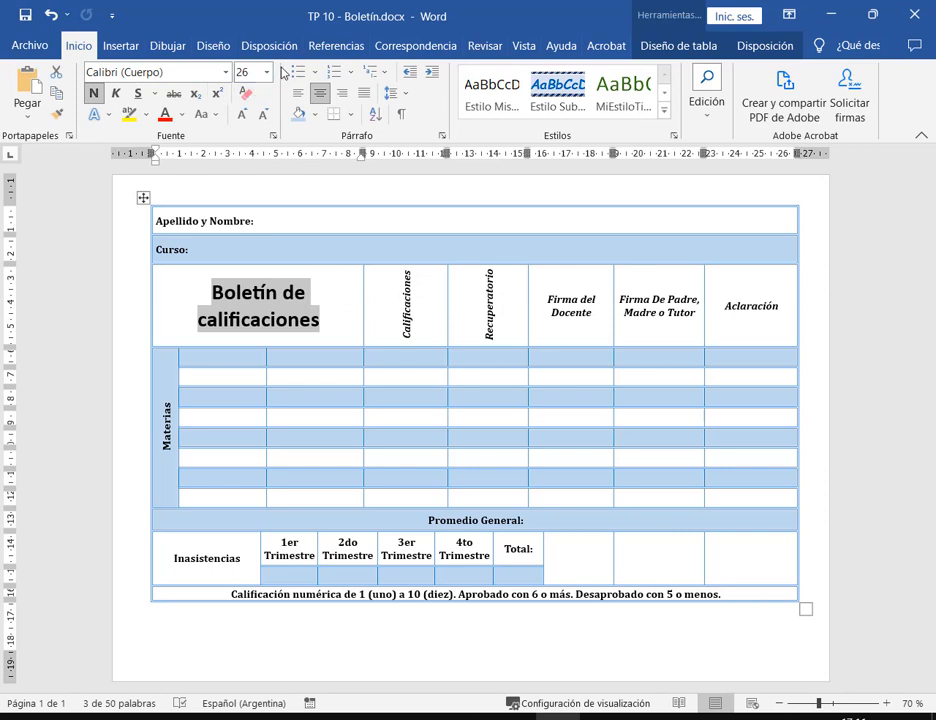
left_click(242, 117)
left_click(242, 117)
left_click(411, 325)
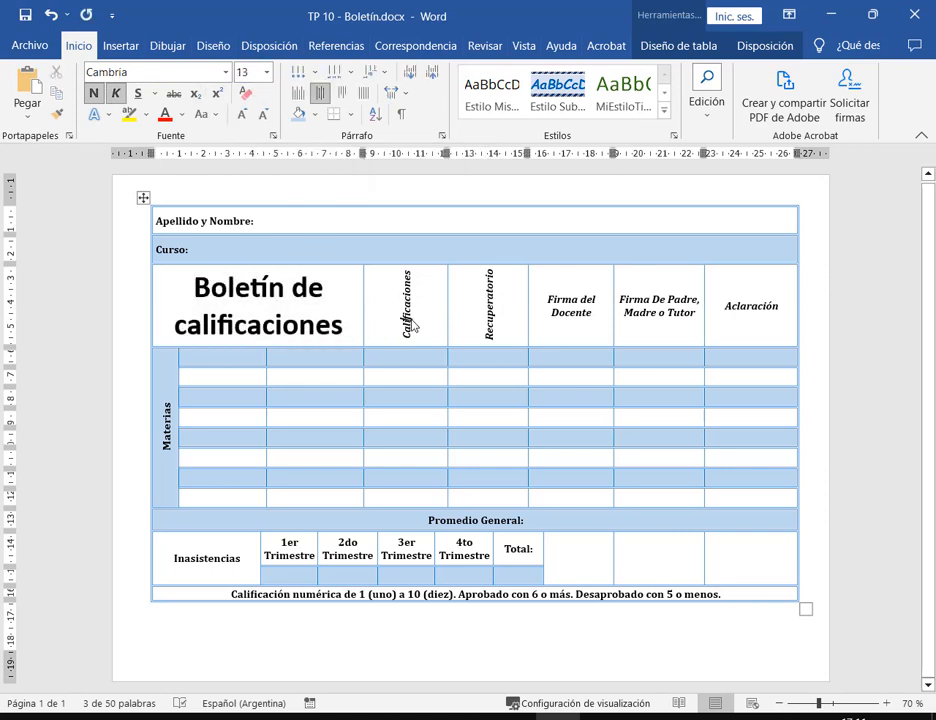
left_click(22, 19)
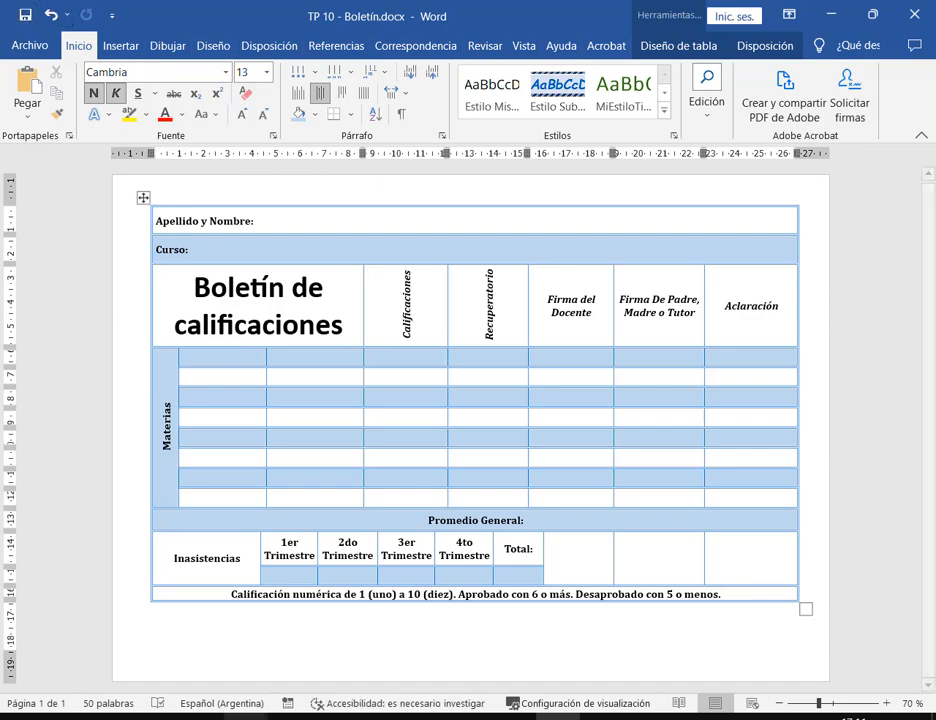
Set the font size of the header cells from Calificaciones to Aclaración to 14.
left_click(201, 717)
left_click(201, 717)
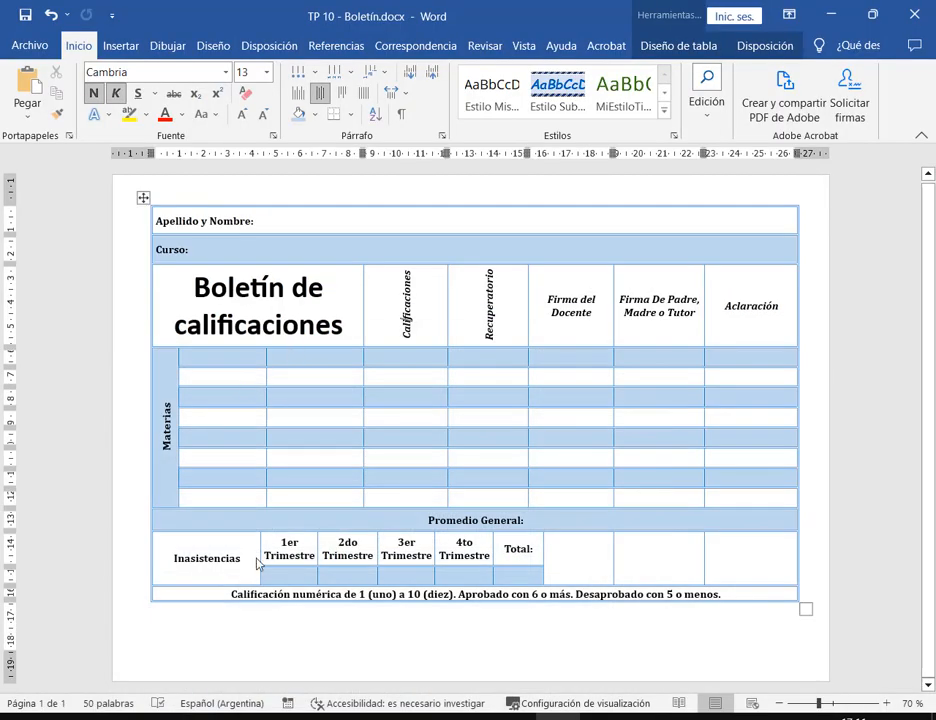
left_click(201, 717)
left_click(201, 717)
left_click(663, 306)
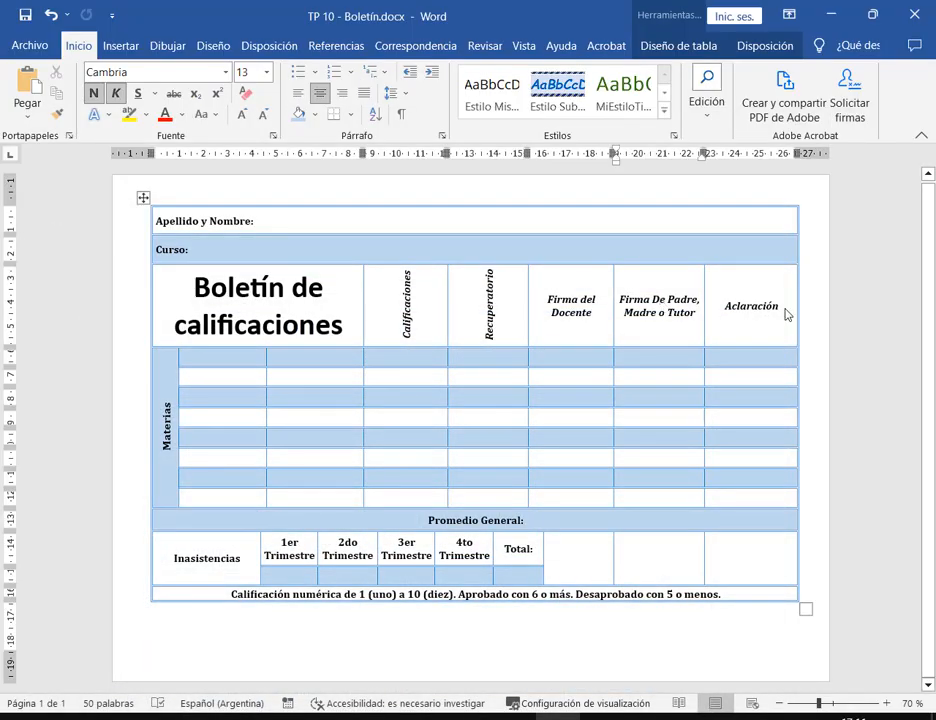
left_click_drag(786, 314, 393, 295)
left_click(266, 76)
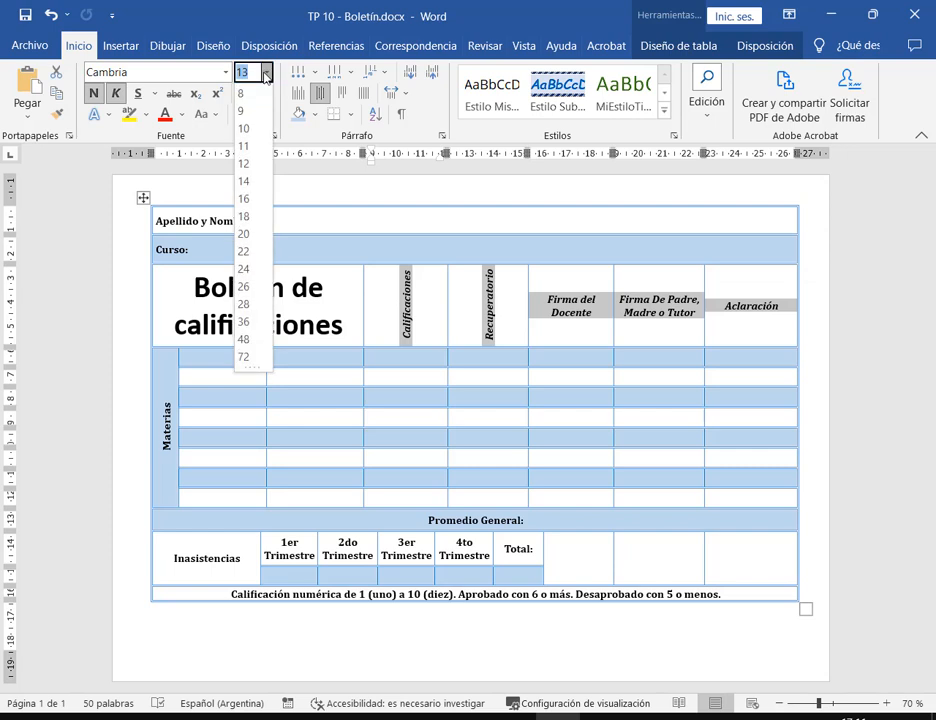
left_click(250, 182)
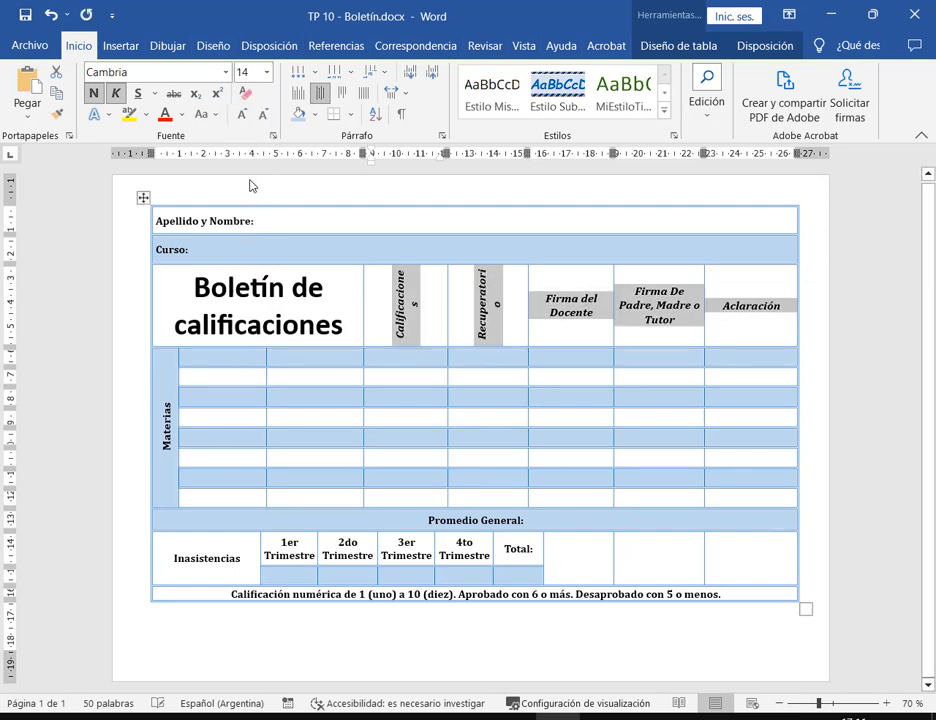
Make the header row taller and slightly narrow the Firma De Padre, Madre o Tutor column.
left_click(434, 353)
left_click(636, 362)
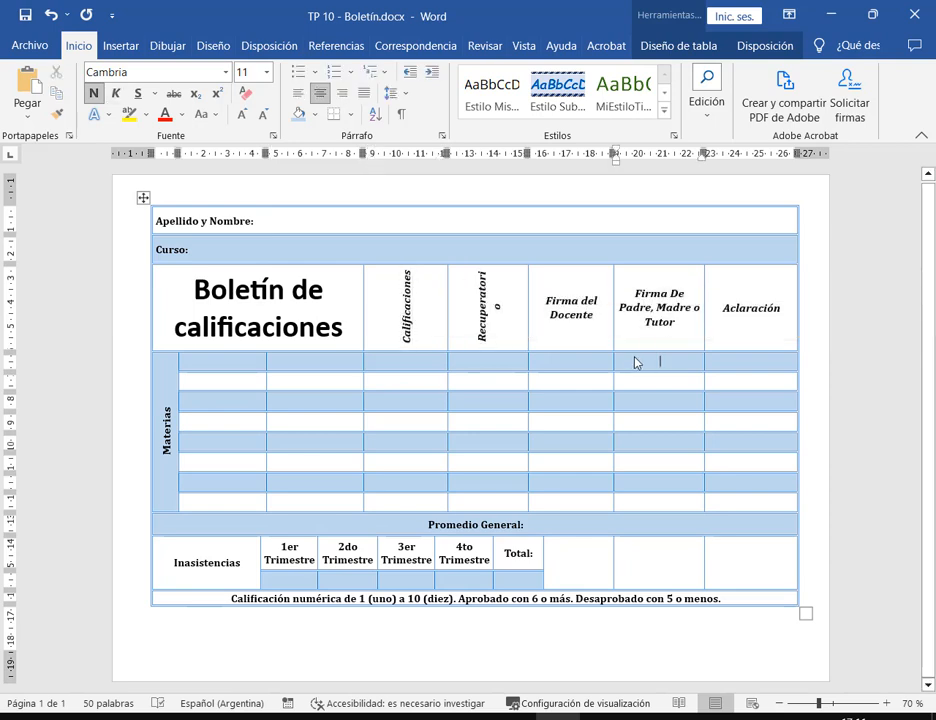
left_click_drag(701, 309, 697, 311)
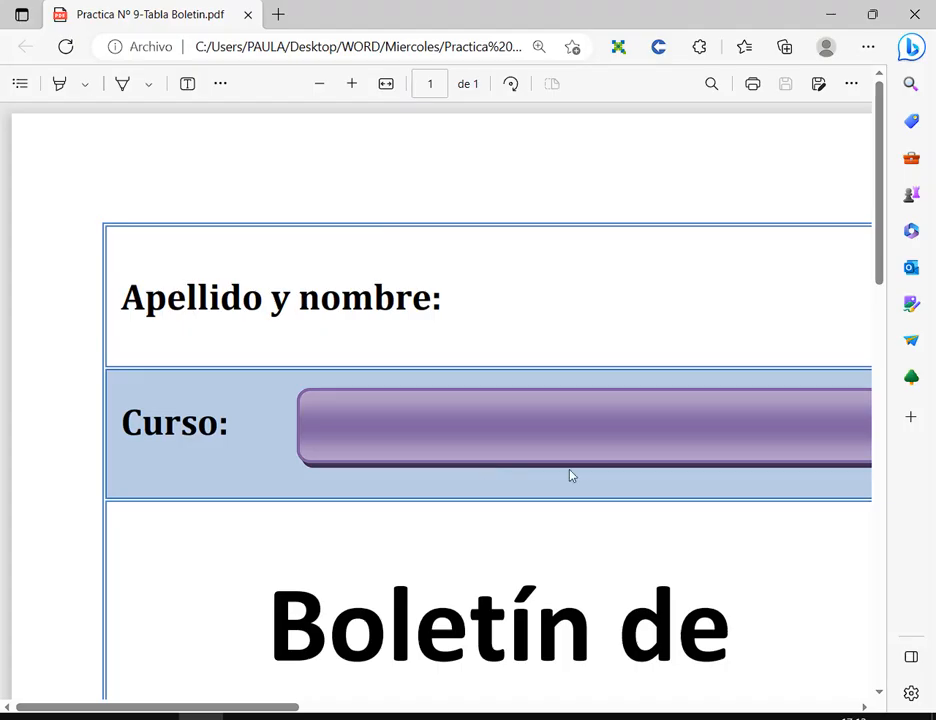
Examine the purple rounded bar in the Curso row of the reference PDF, especially its corners, outline and shadow.
scroll(641, 456, "down", 3)
scroll(645, 450, "down", 2)
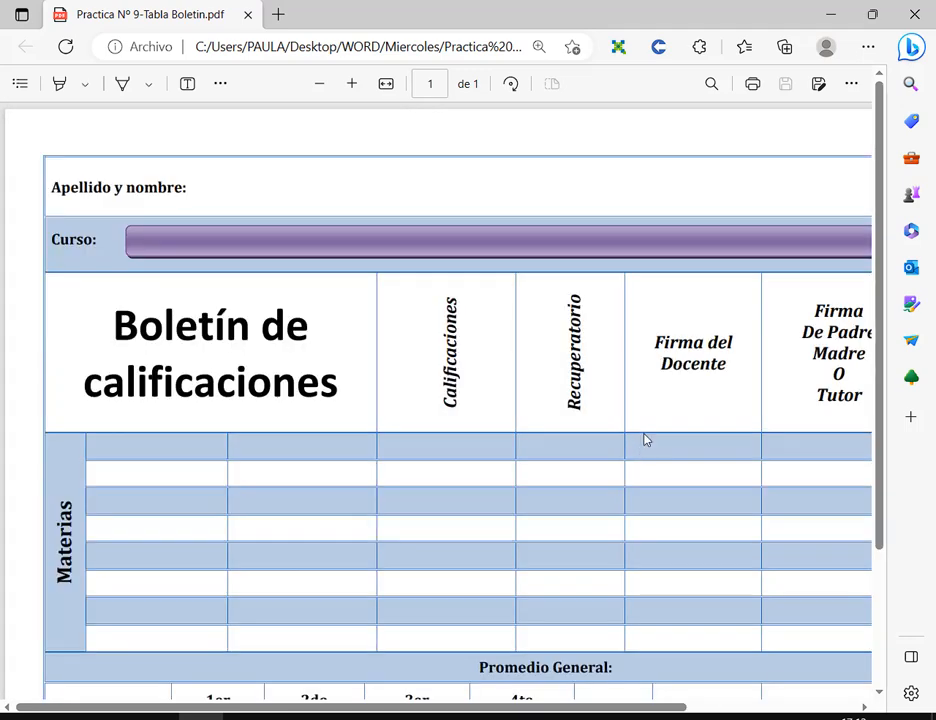
scroll(642, 449, "down", 2)
left_click_drag(118, 190, 728, 229)
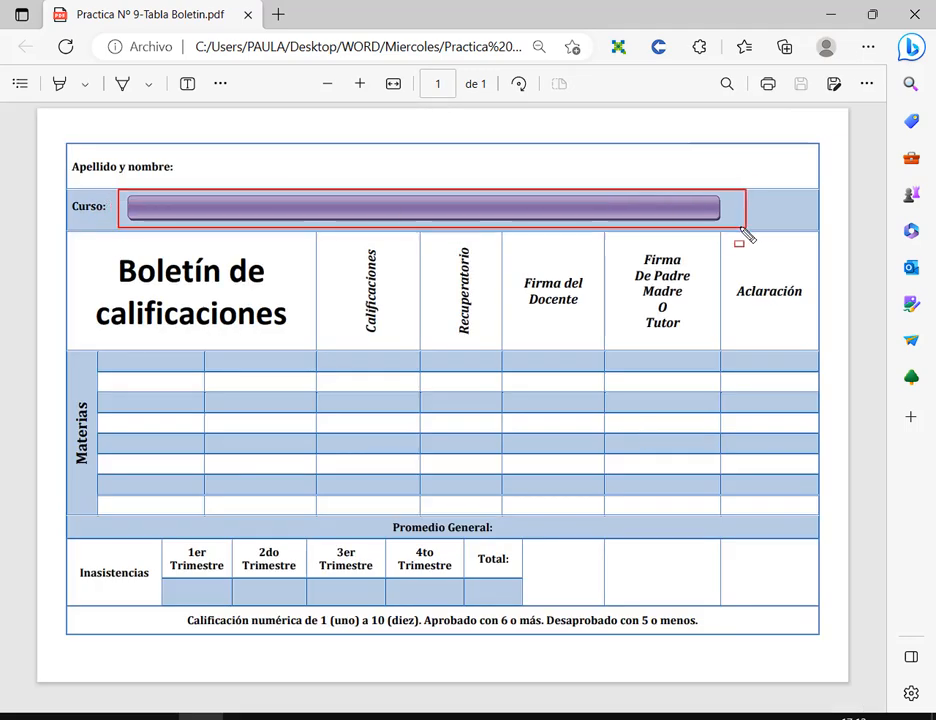
left_click_drag(752, 155, 728, 196)
left_click_drag(746, 242, 723, 228)
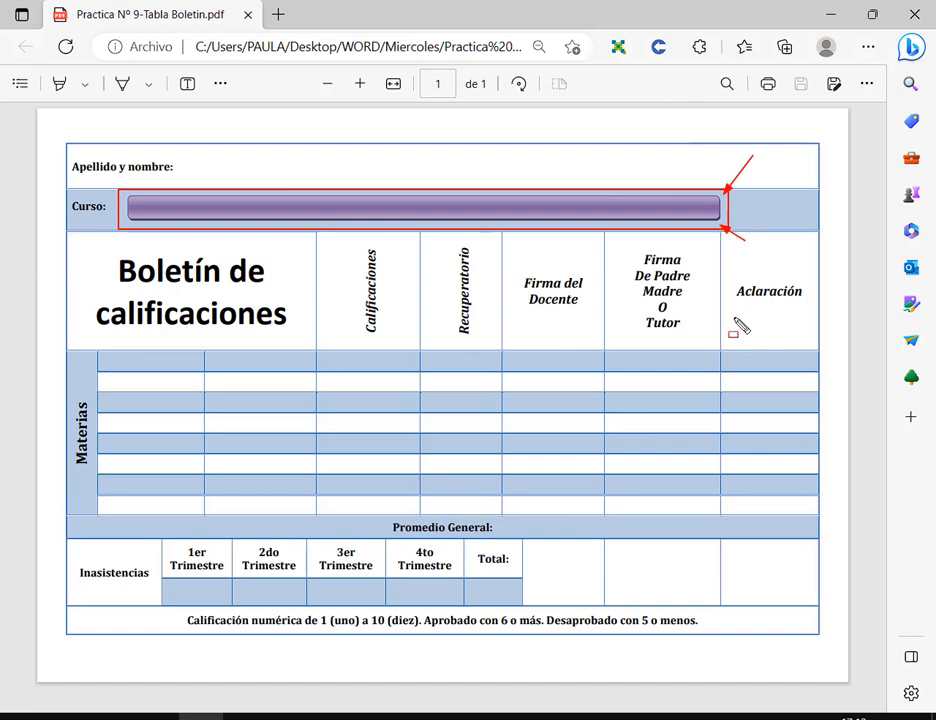
key("Escape")
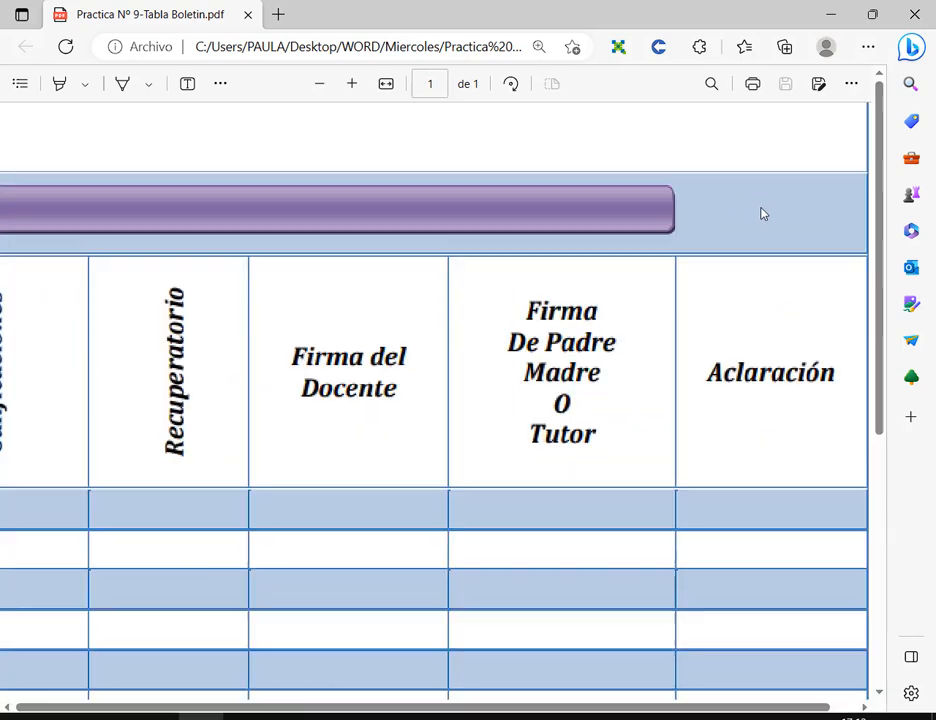
scroll(760, 211, "up", 8)
left_click_drag(673, 257, 557, 281)
key("Escape")
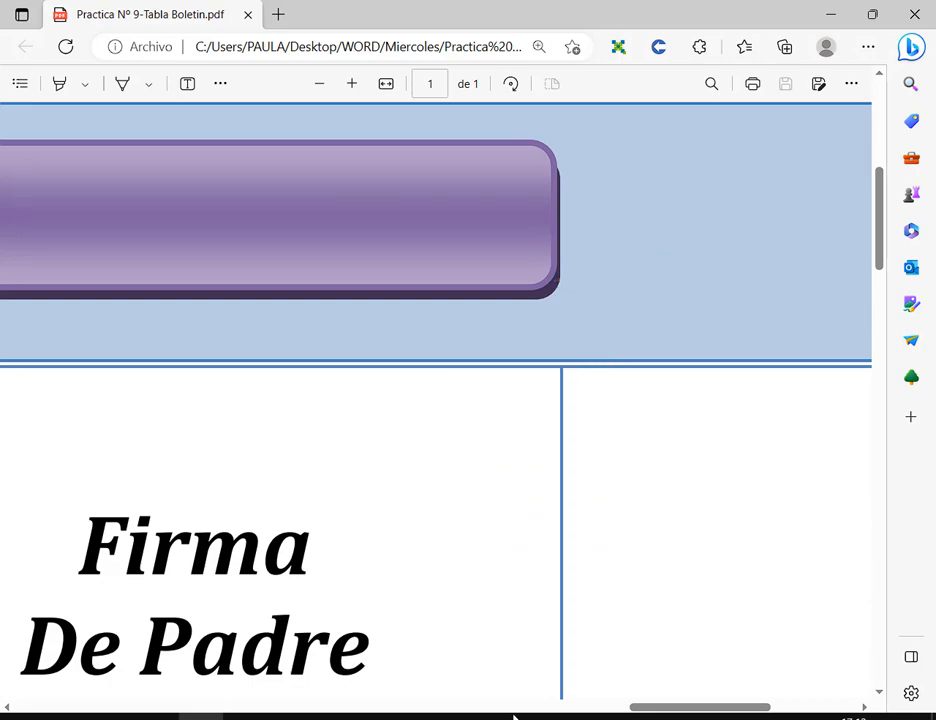
Switch back to TP 10 - Boletín.docx in Word and bring up the insertion commands with the full table width in view.
left_click(514, 717)
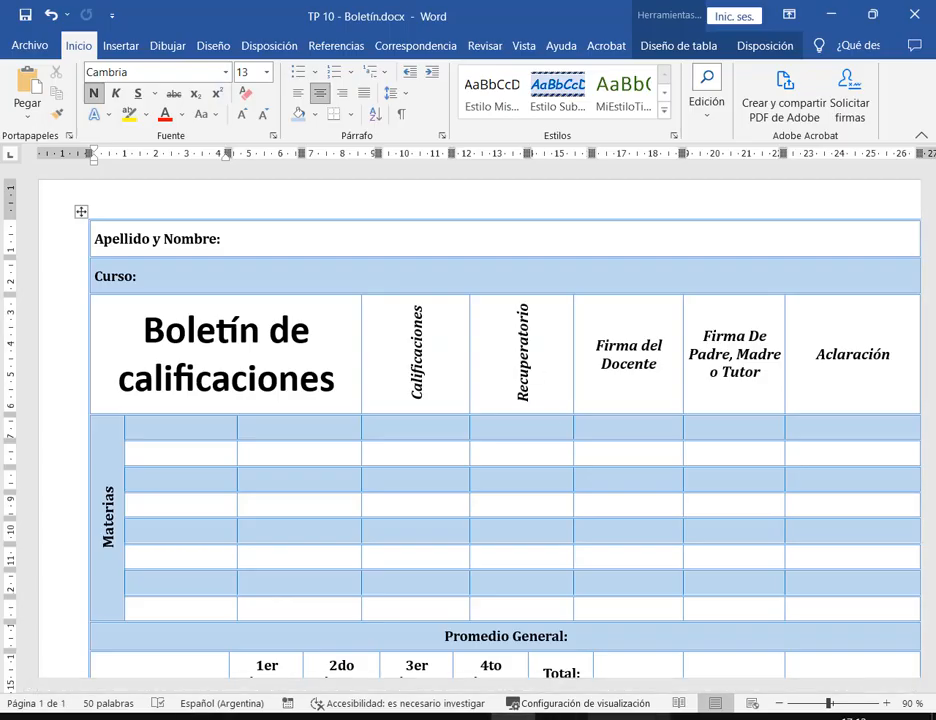
left_click(558, 717)
left_click(902, 606)
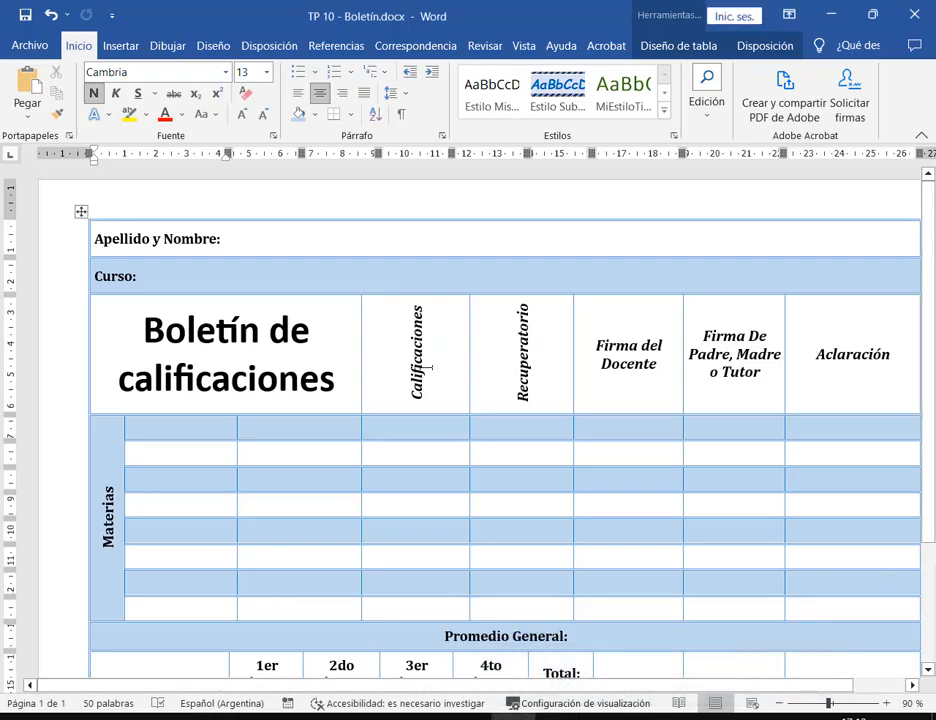
left_click_drag(815, 688, 855, 687)
left_click(120, 45)
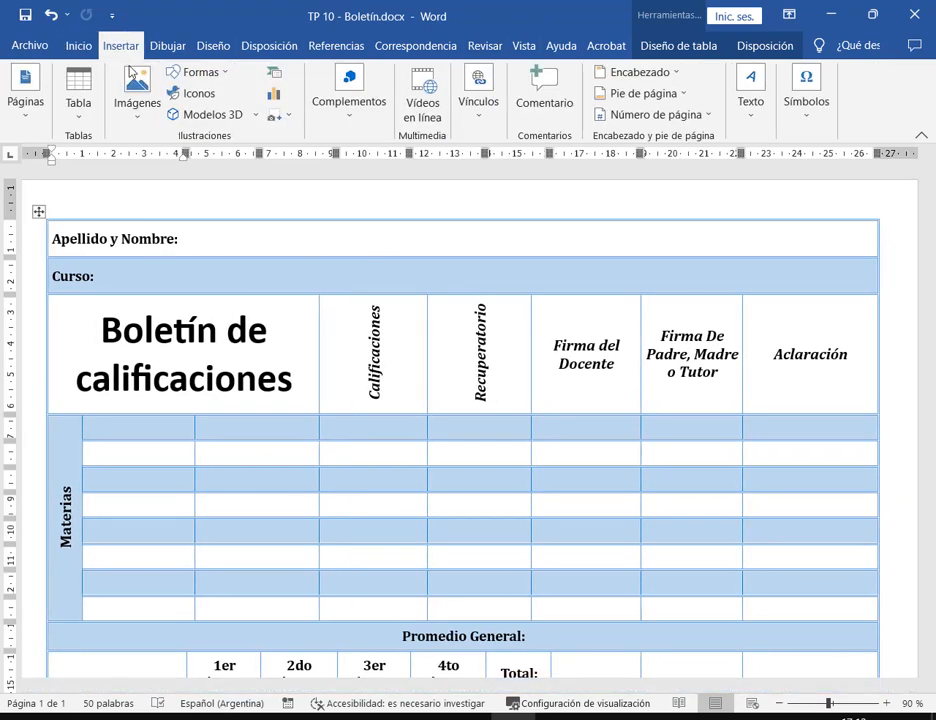
left_click(230, 72)
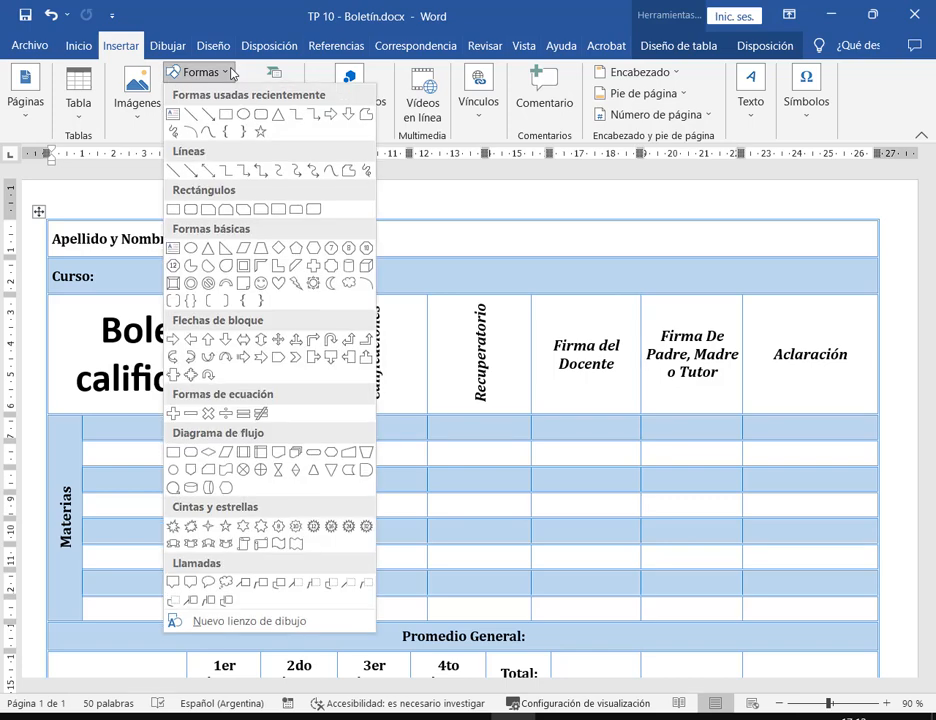
left_click_drag(164, 179, 376, 221)
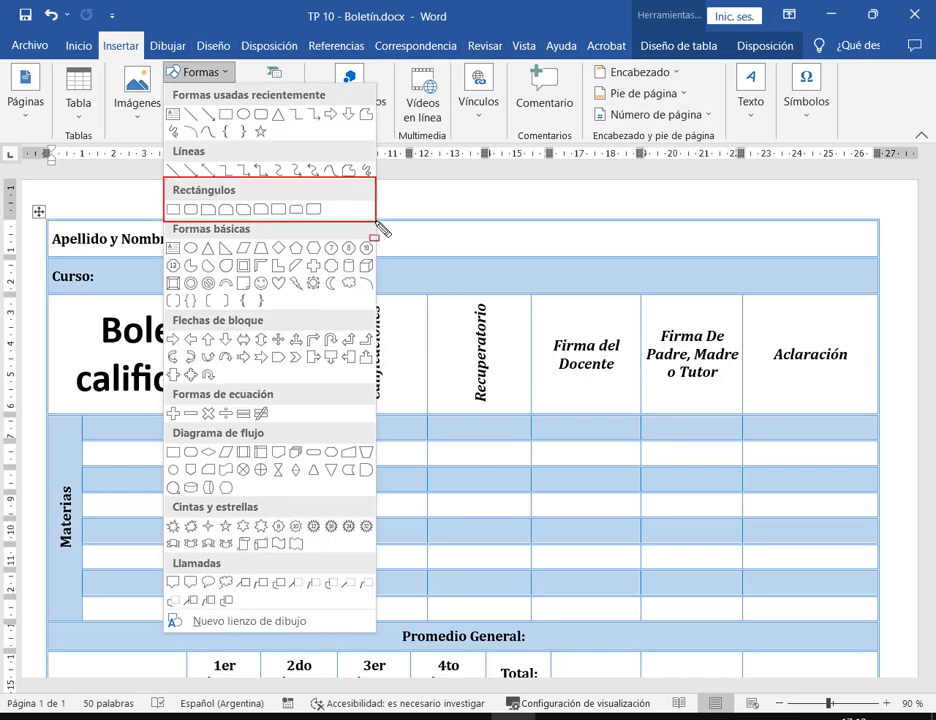
key("a")
left_click_drag(199, 174, 194, 202)
key("Escape")
Draw a long rounded-corner rectangle in the Curso row, from just after the Curso: label to partway across the Aclaración column.
left_click(219, 75)
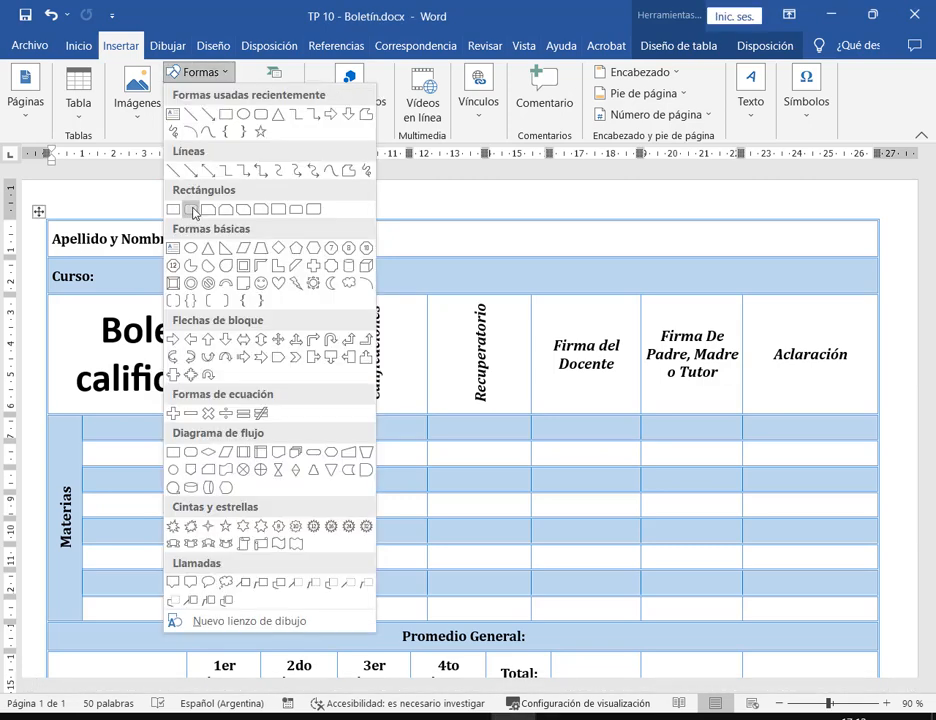
left_click(192, 207)
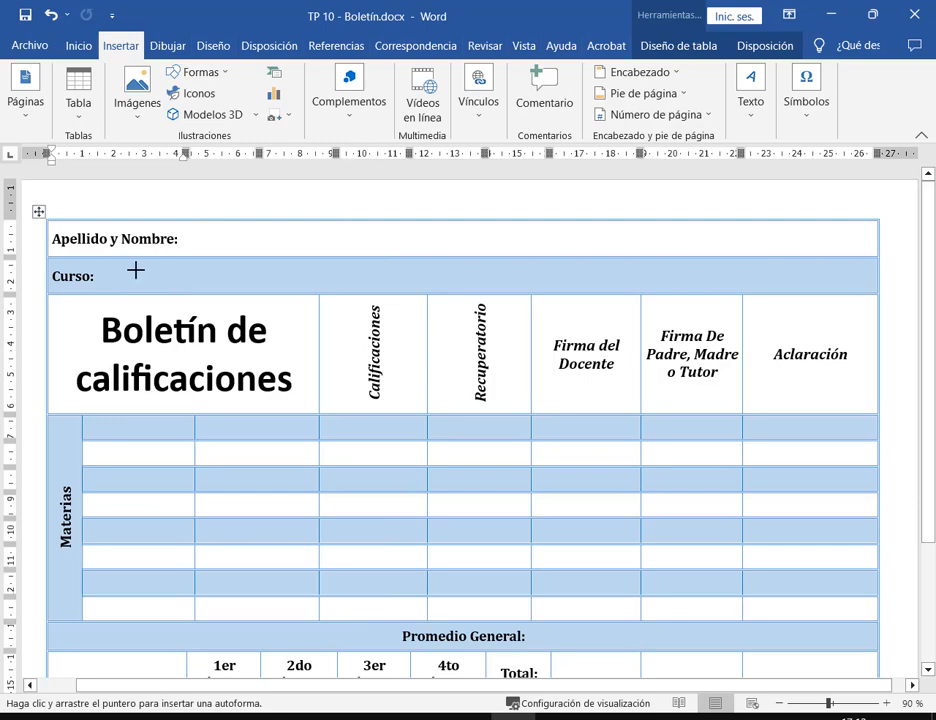
left_click_drag(120, 264, 783, 287)
left_click(834, 273)
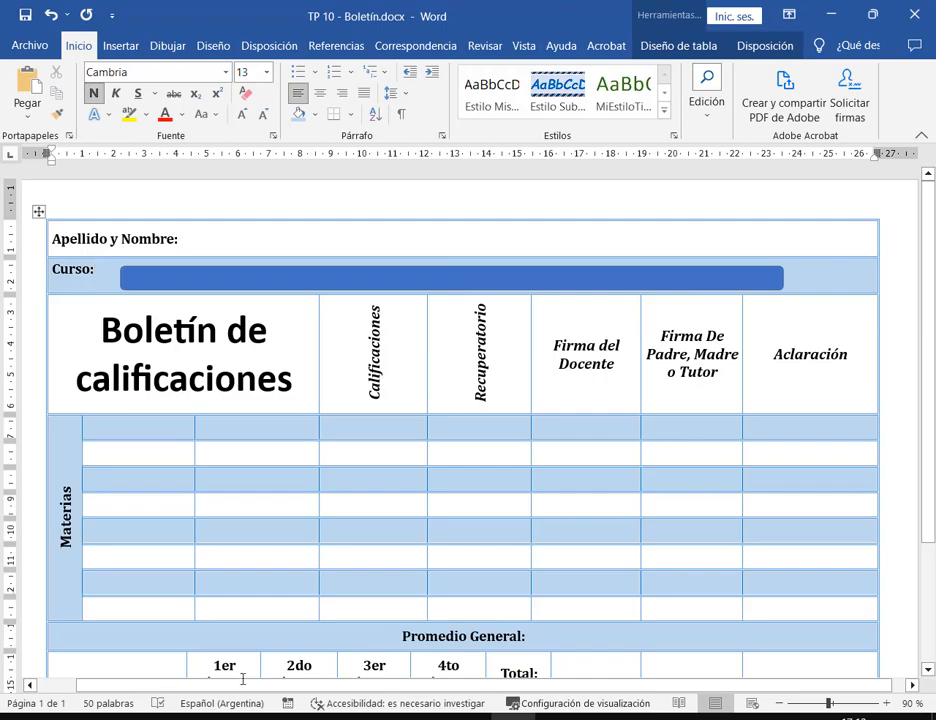
Switch to the reference PDF in Edge and examine the purple Curso bar at a smaller magnification.
left_click(204, 717)
scroll(537, 474, "down", 4, "ctrl")
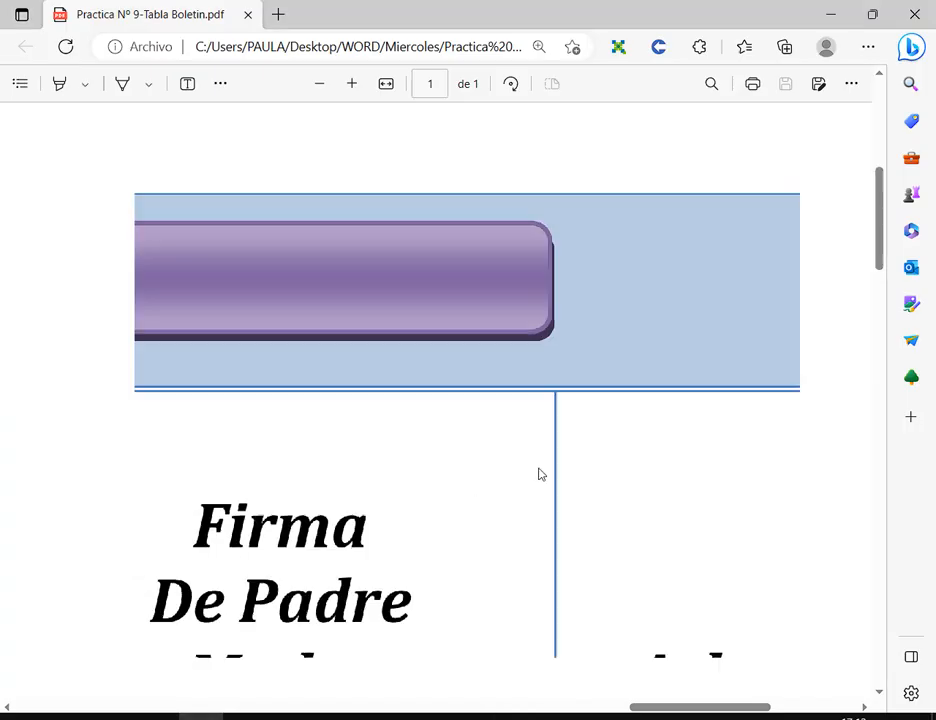
Switch to Word and resize the blue rounded bar in the Curso row, ending it at the Aclaración column's edge and making it slightly taller.
key("alt+Tab")
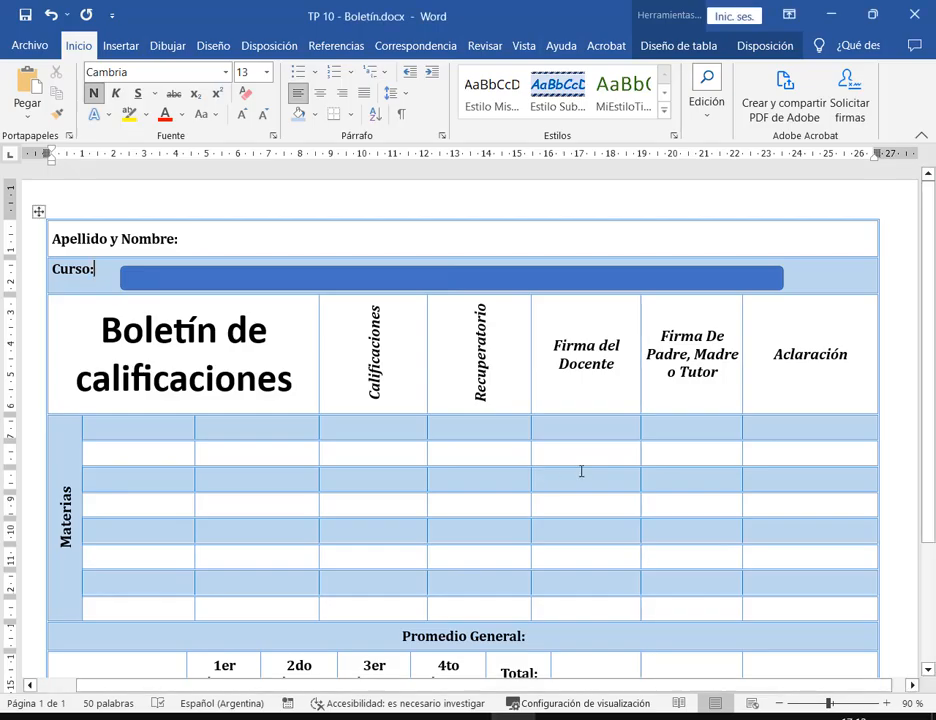
left_click(759, 288)
left_click_drag(783, 289, 742, 290)
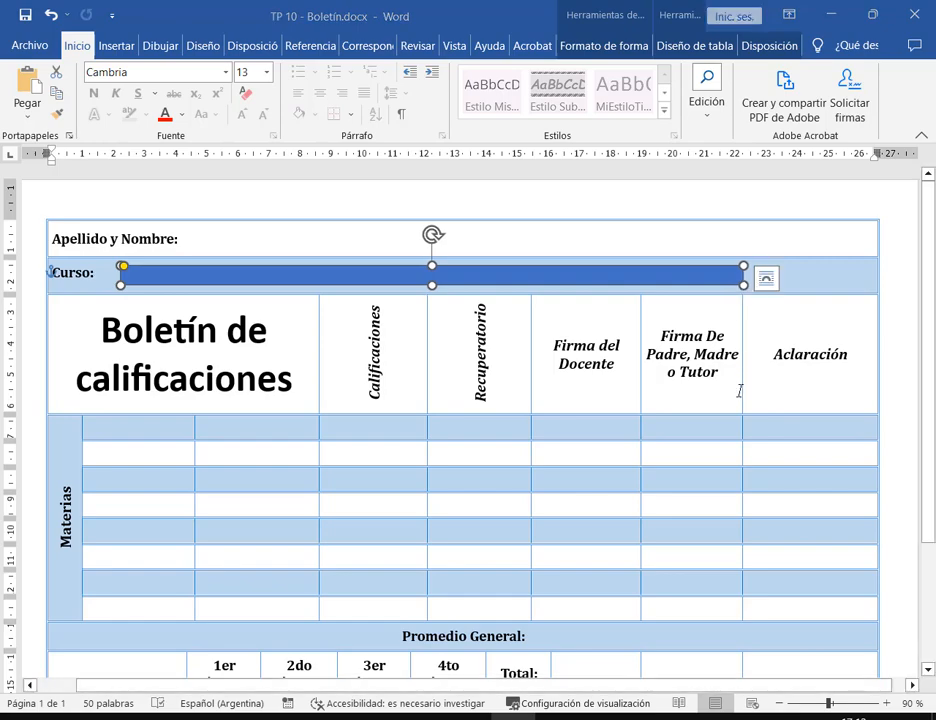
key("alt+Tab")
key("alt+Tab")
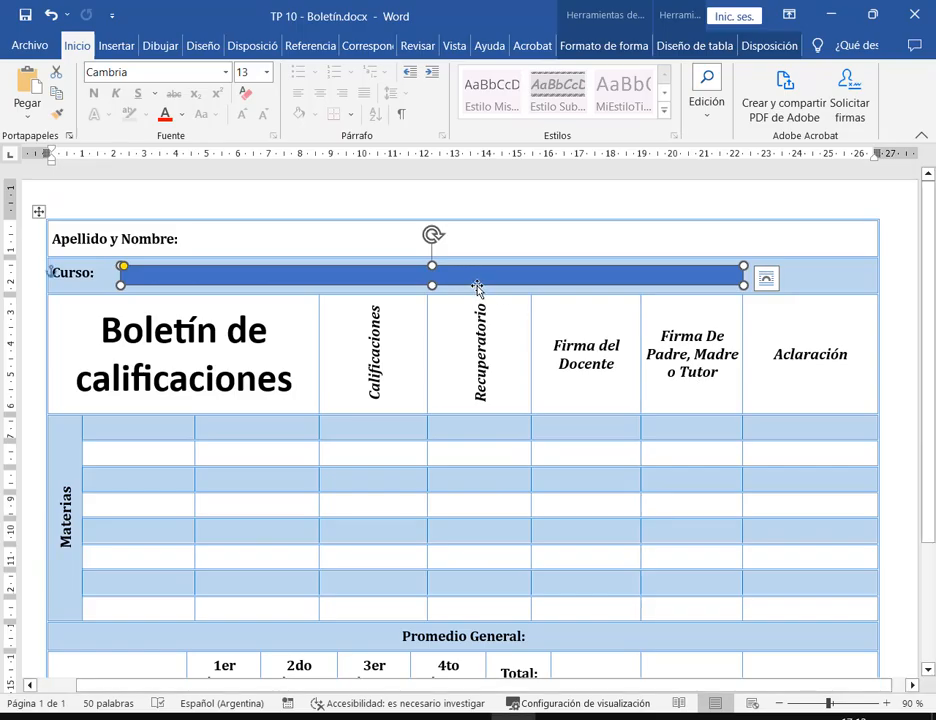
scroll(417, 273, "up", 10, "ctrl")
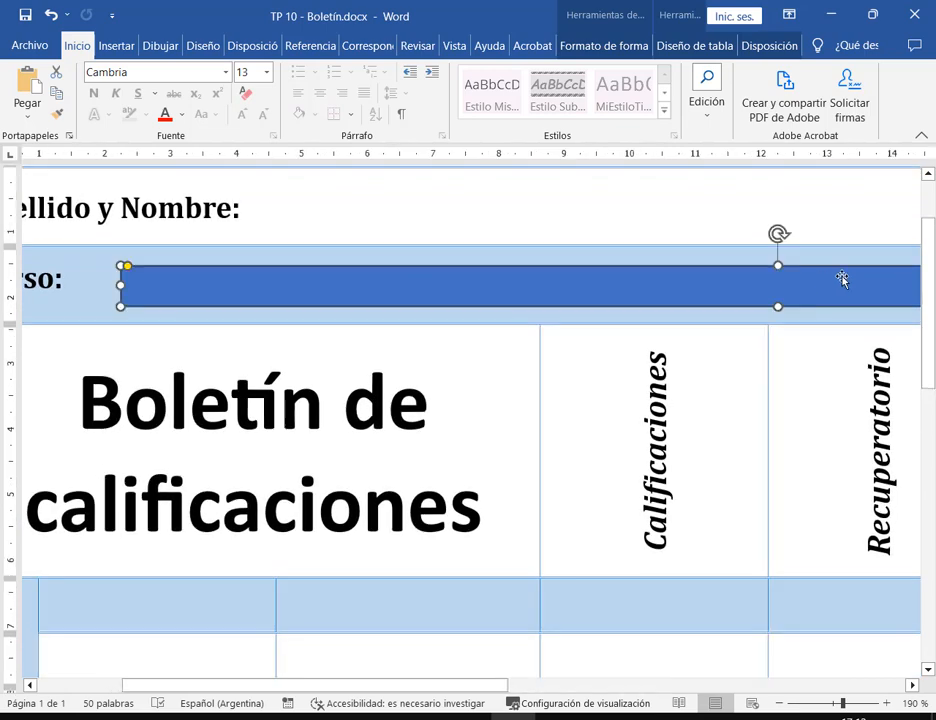
left_click_drag(778, 265, 779, 259)
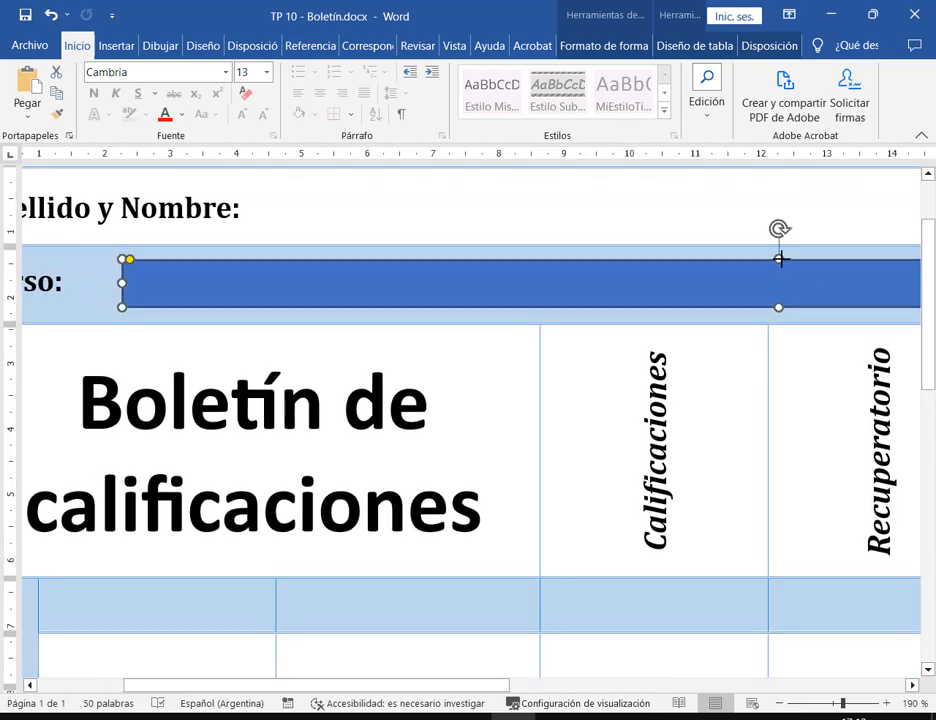
left_click(340, 336)
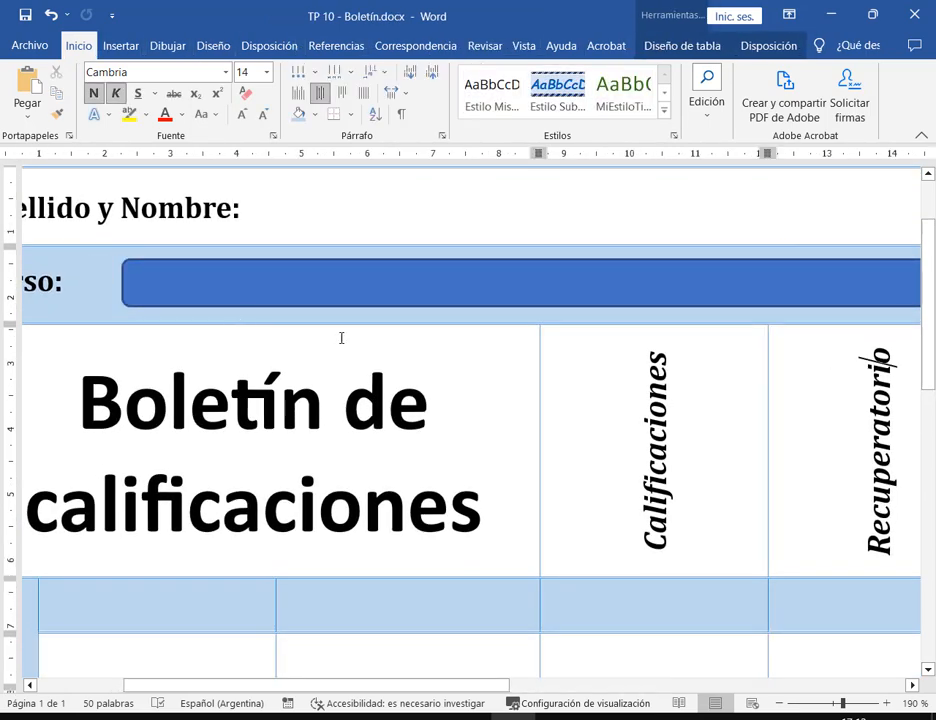
left_click(192, 284)
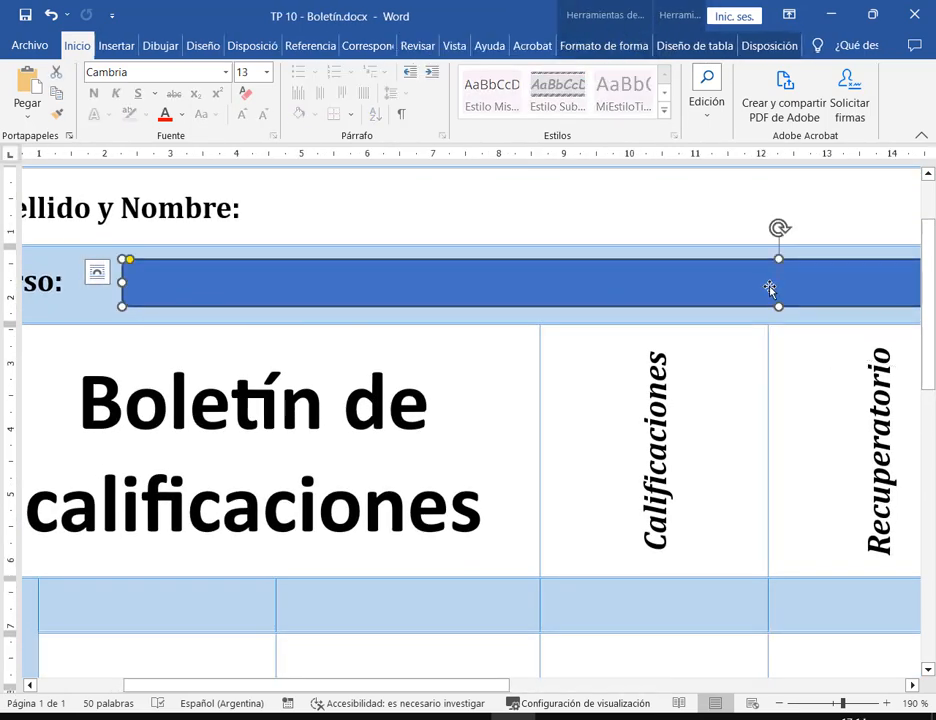
Examine the Curso row's rounded bar up close at its far end and compare it with the bar in the reference PDF.
left_click(887, 703)
left_click(887, 703)
left_click(887, 703)
left_click(887, 703)
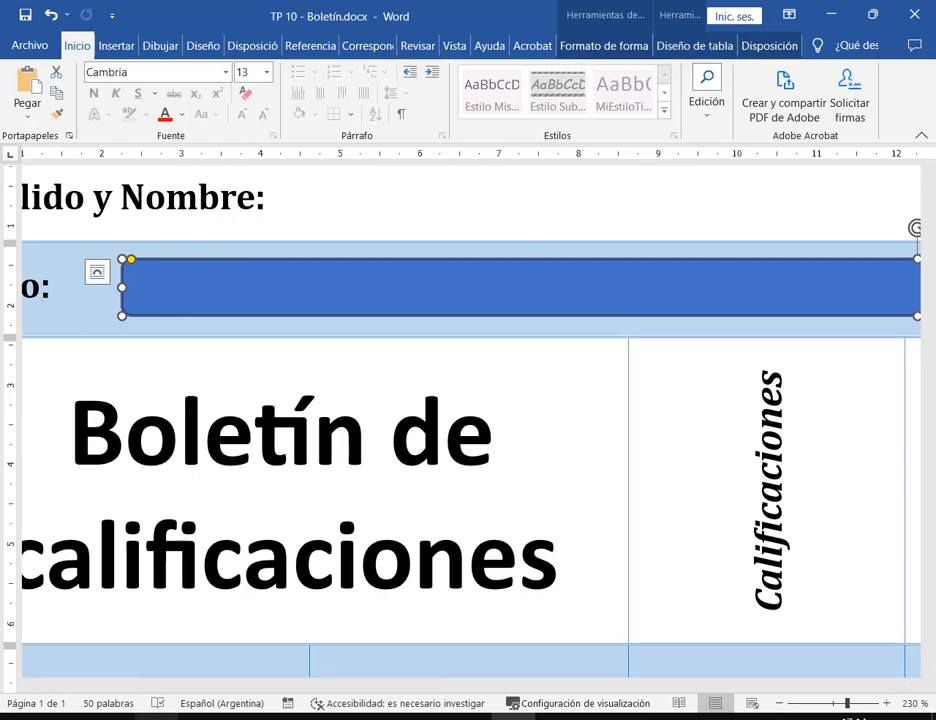
left_click(200, 717)
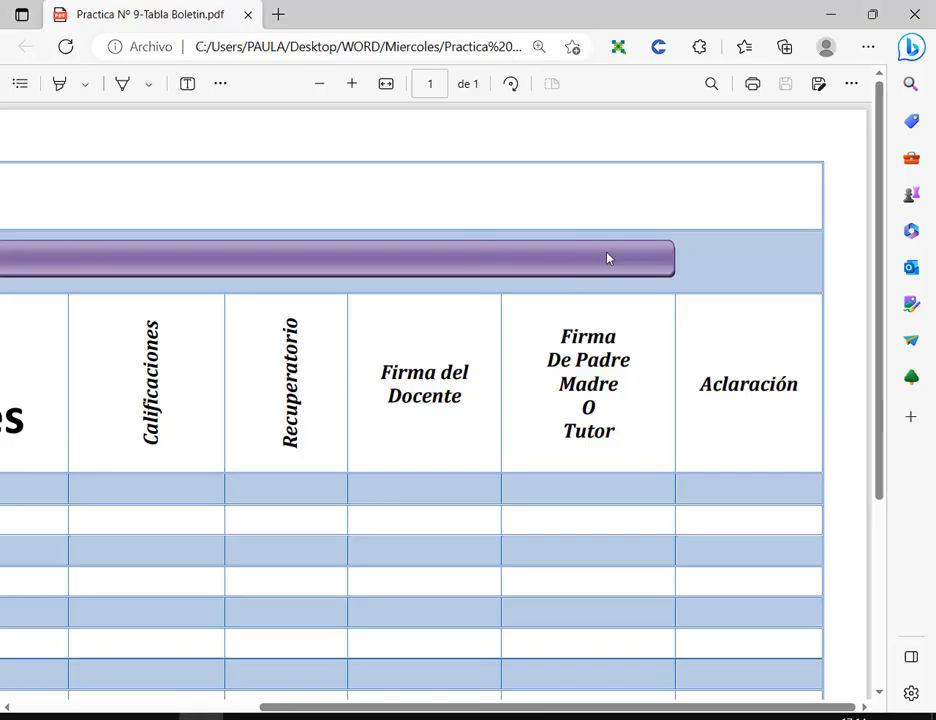
left_click(830, 14)
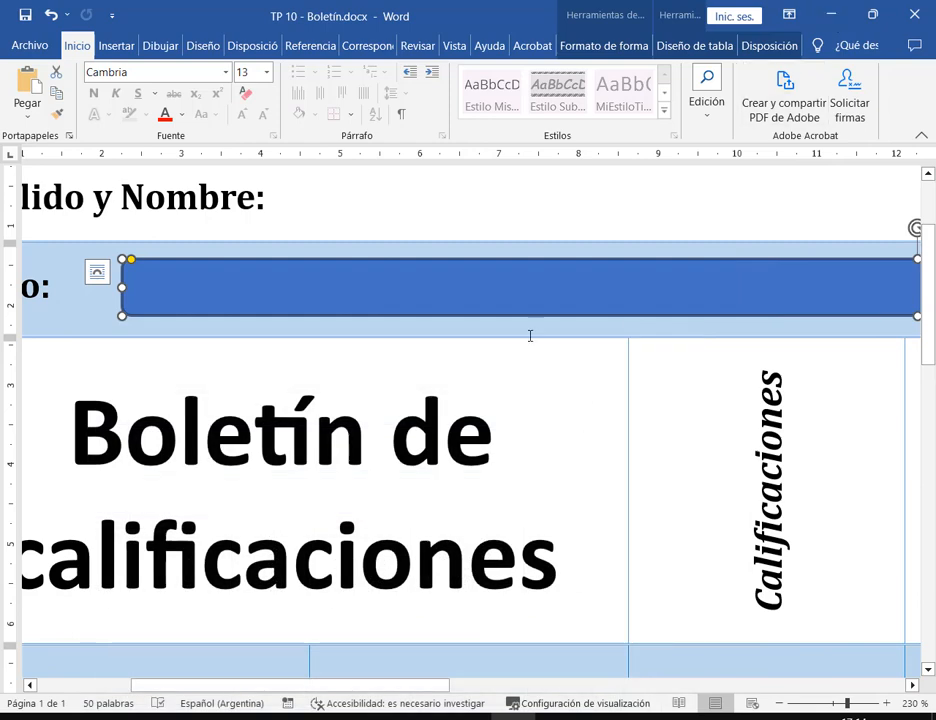
left_click(887, 704)
left_click(887, 704)
left_click(887, 704)
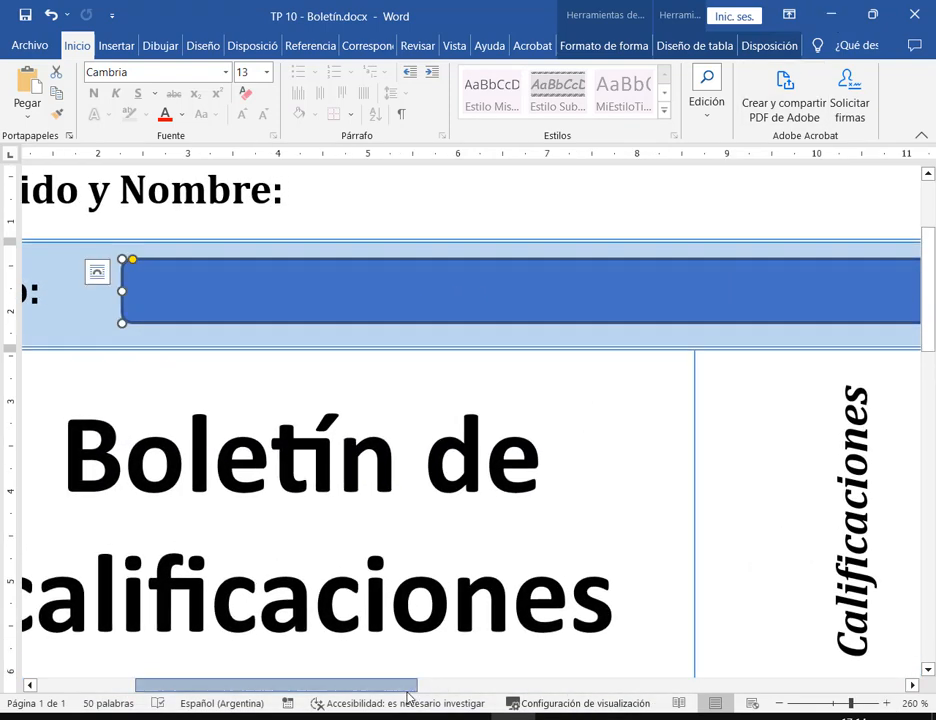
left_click_drag(410, 686, 773, 684)
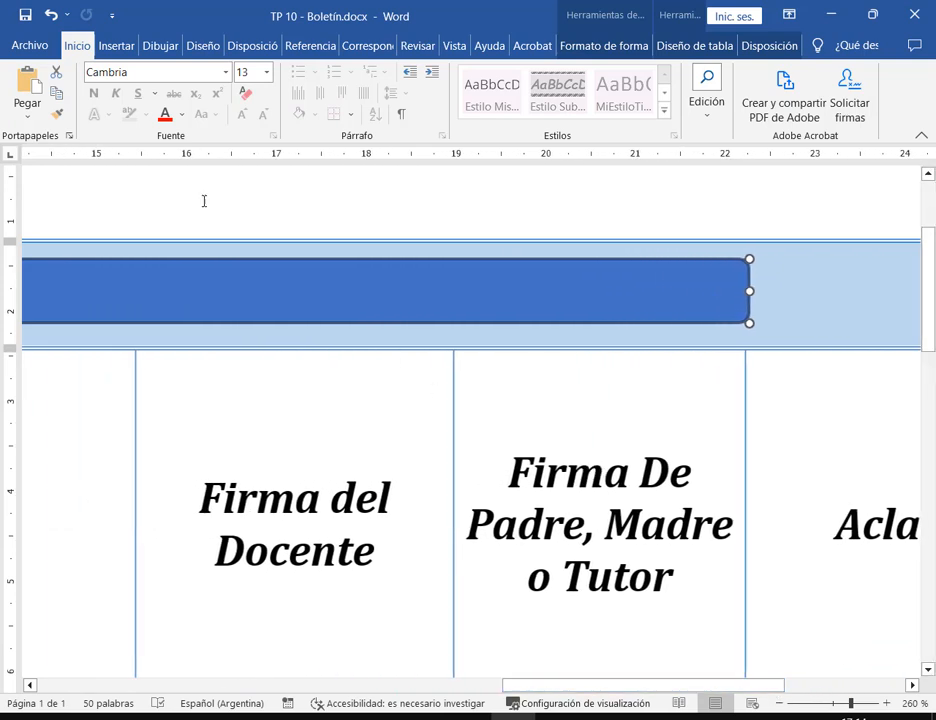
Create a blank document and draw a rectangle about 8.5 cm wide and 6.4 cm high near the top of the page.
left_click(32, 44)
left_click(247, 177)
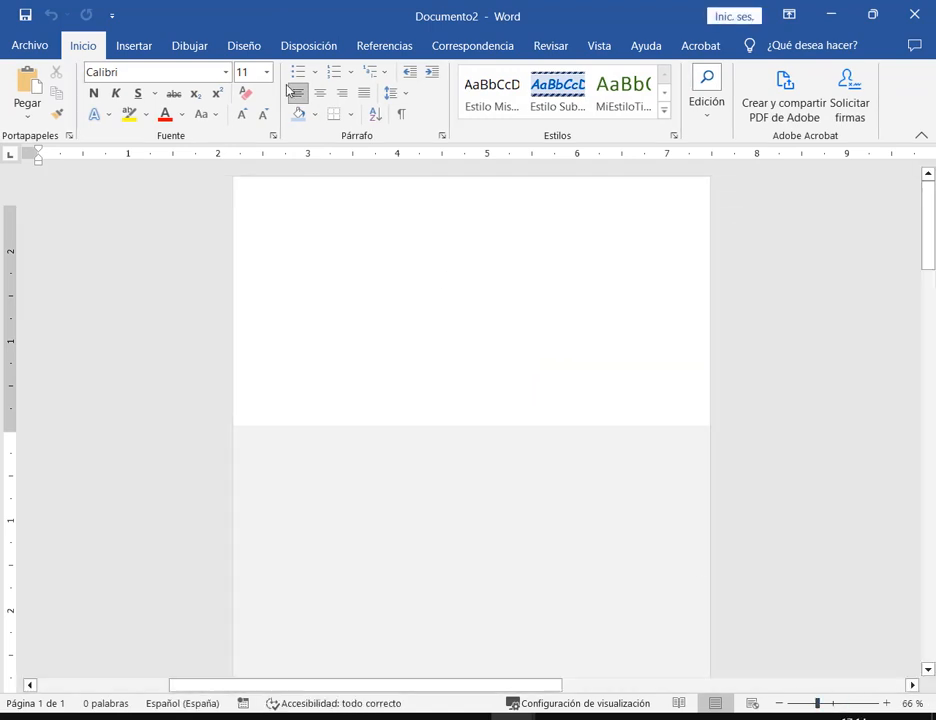
left_click(137, 46)
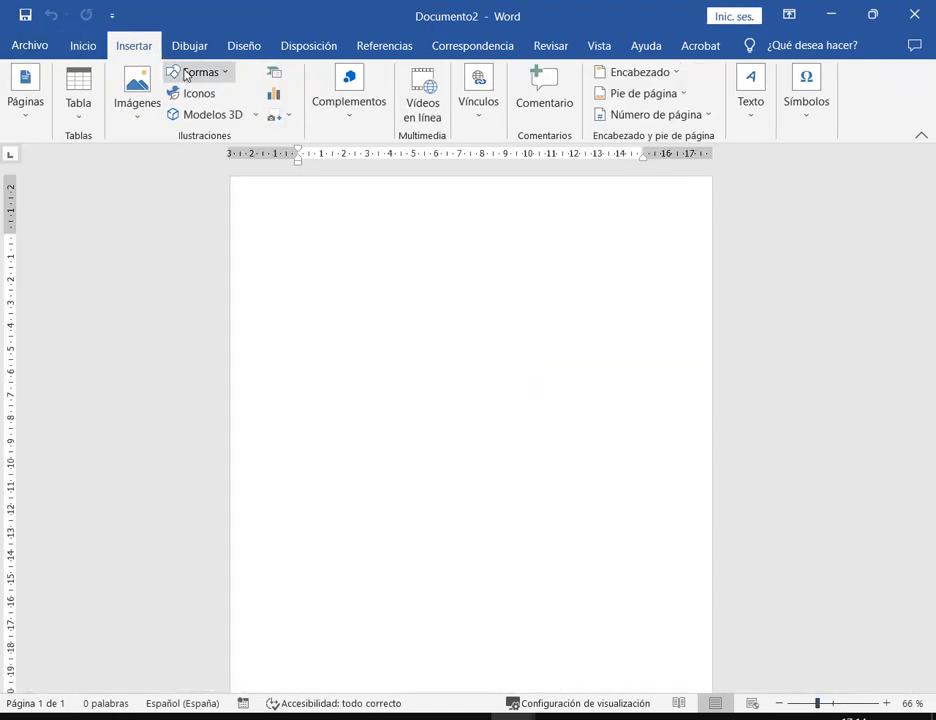
left_click(185, 72)
left_click(228, 116)
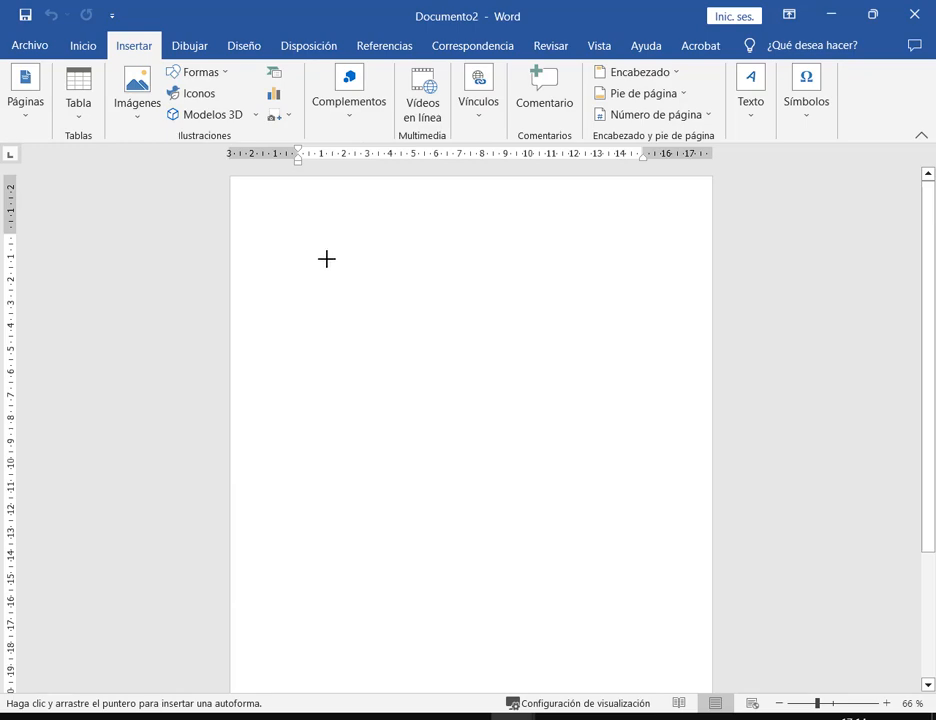
left_click_drag(307, 248, 503, 395)
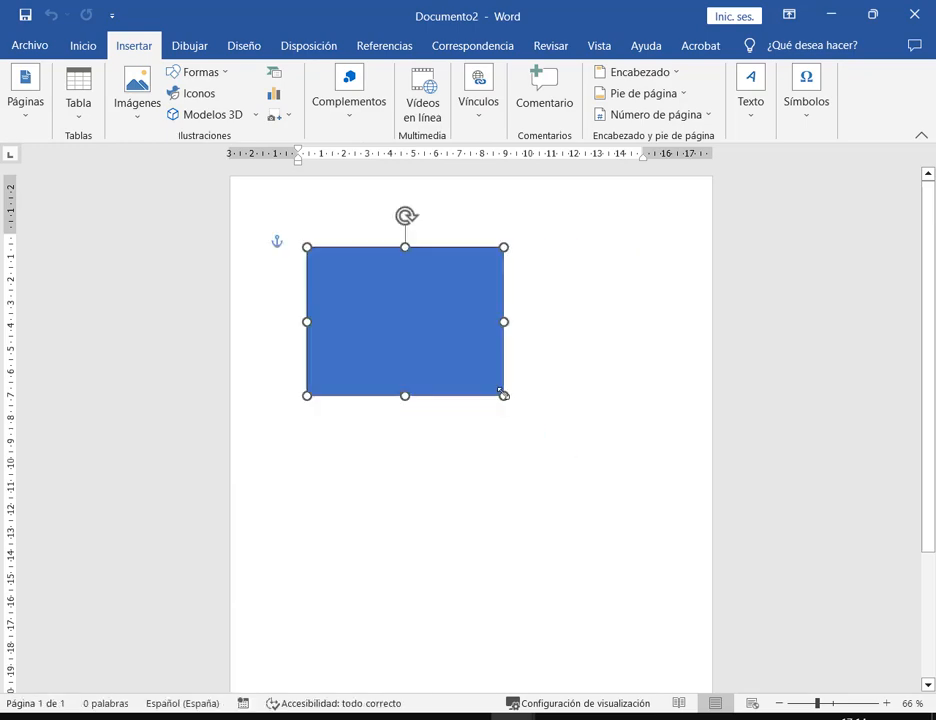
Draw a circle about 8 cm in diameter below the rectangle.
left_click(487, 476)
left_click(138, 47)
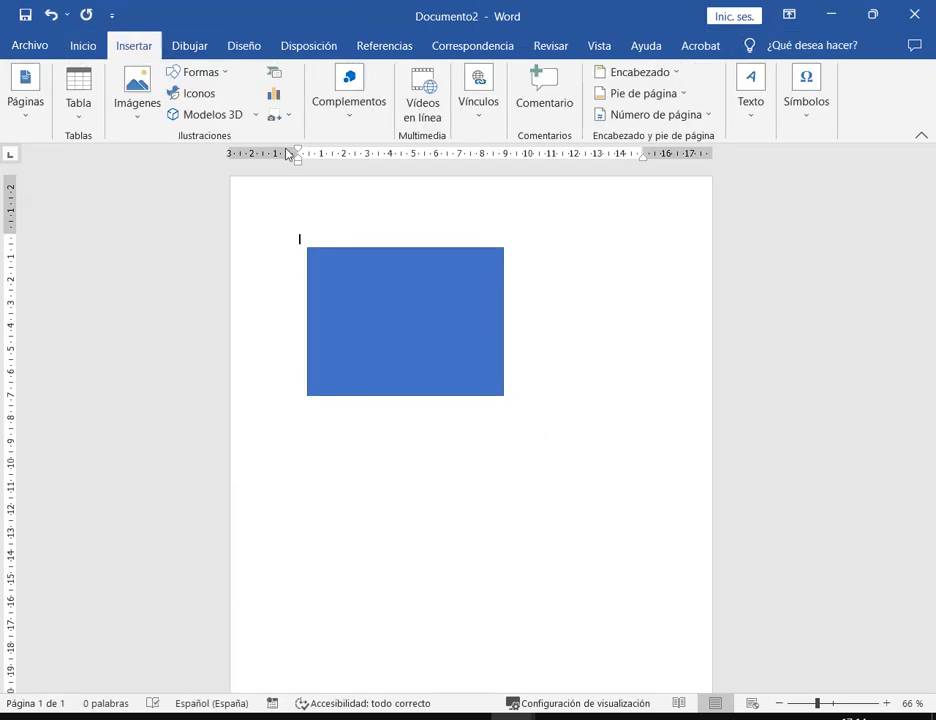
left_click(200, 74)
left_click(244, 113)
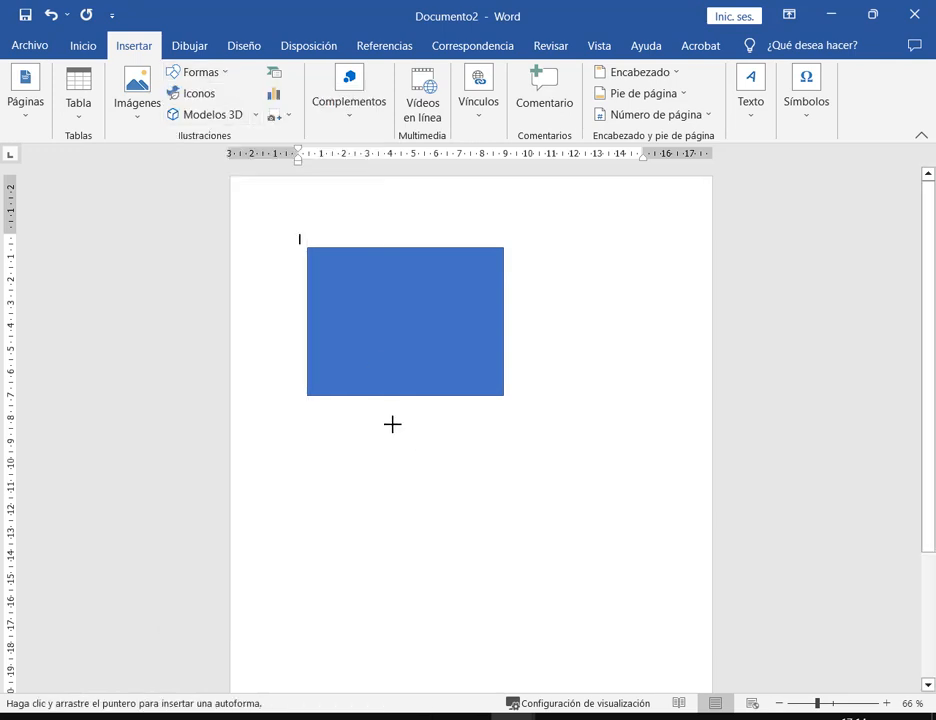
left_click_drag(391, 424, 580, 612)
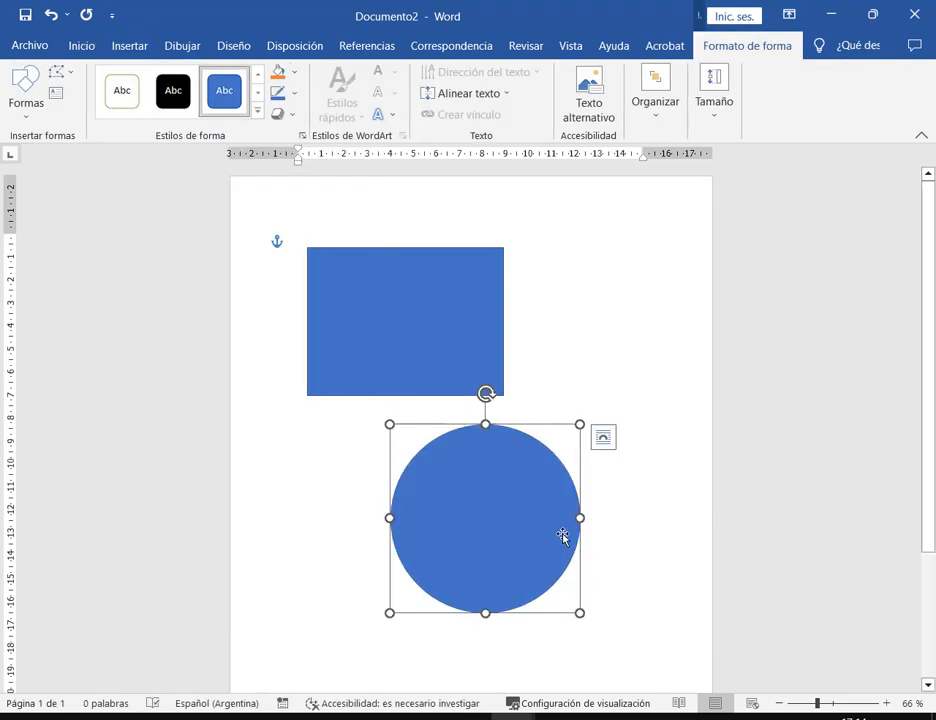
Select the rectangle and look through the theme shape styles, keeping the solid blue style.
left_click(382, 324)
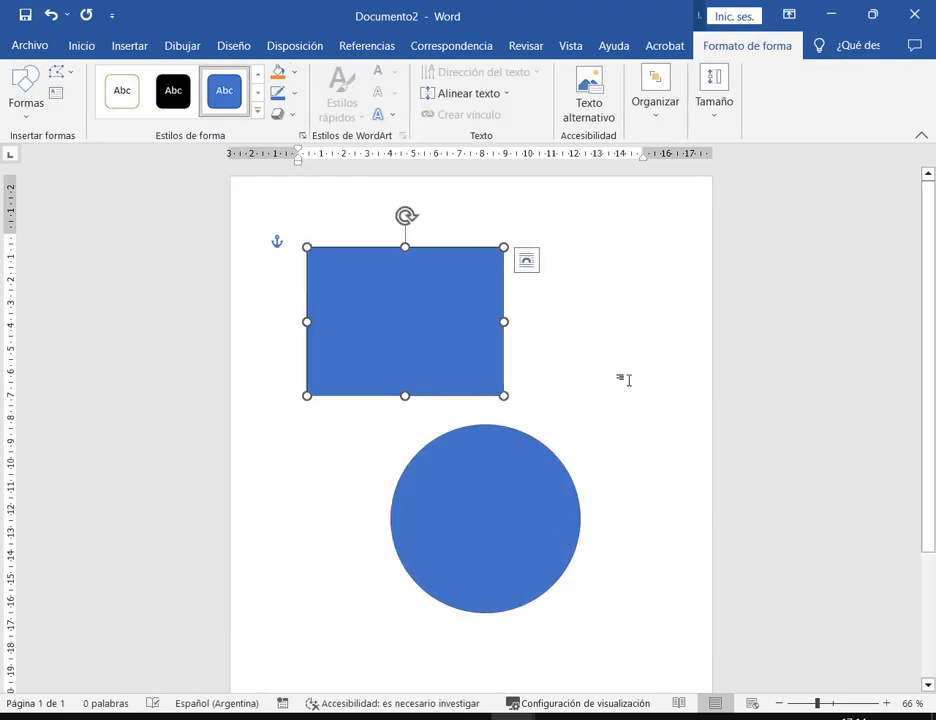
left_click(885, 704)
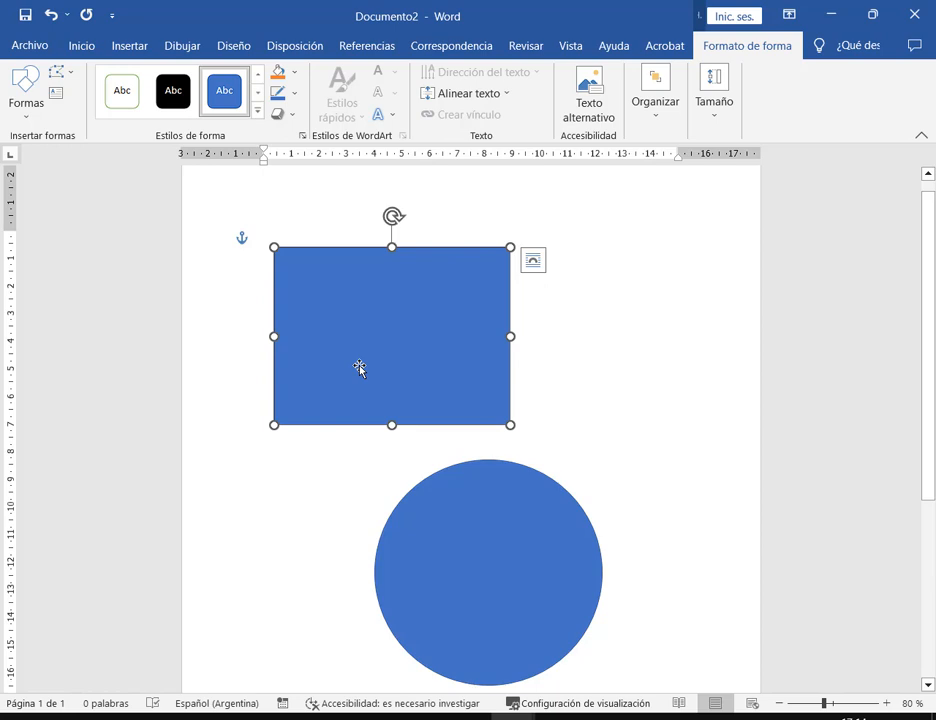
key("ctrl+alt+d")
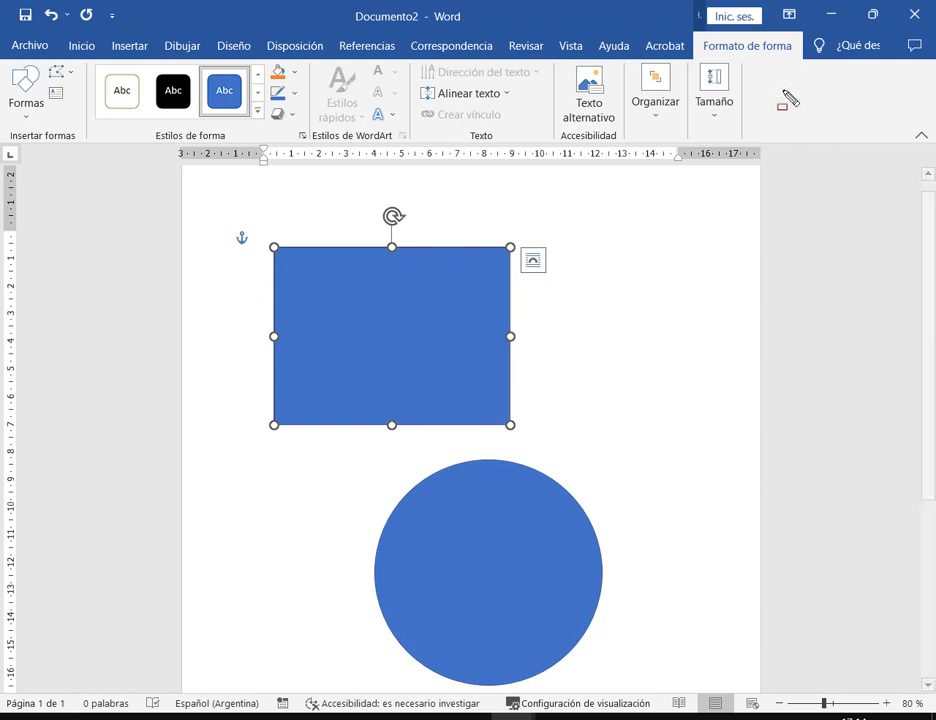
left_click_drag(698, 33, 782, 64)
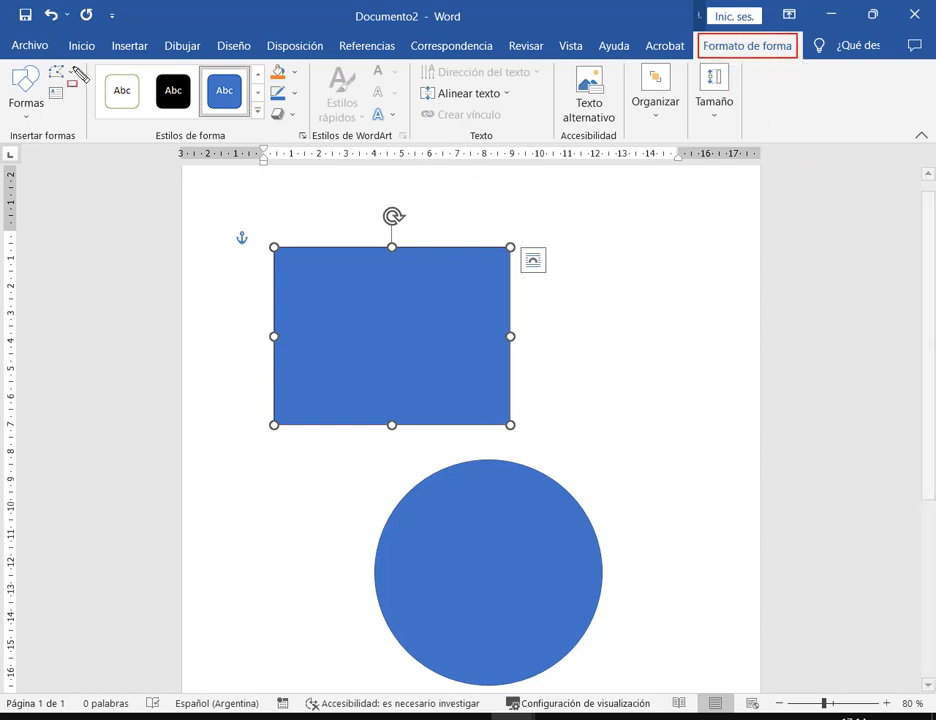
left_click_drag(82, 57, 309, 146)
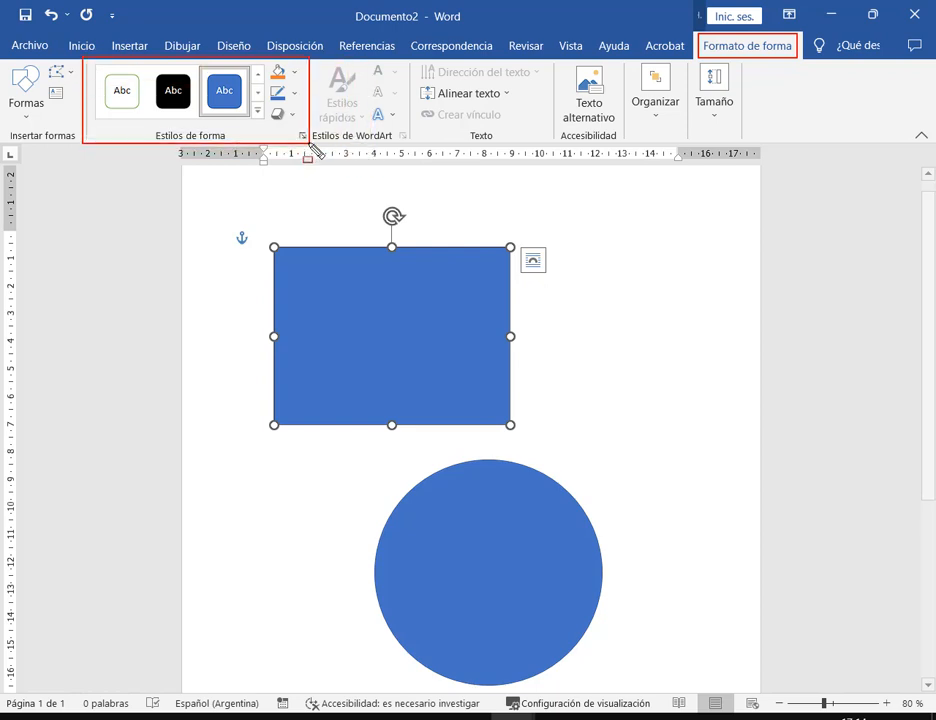
key("Escape")
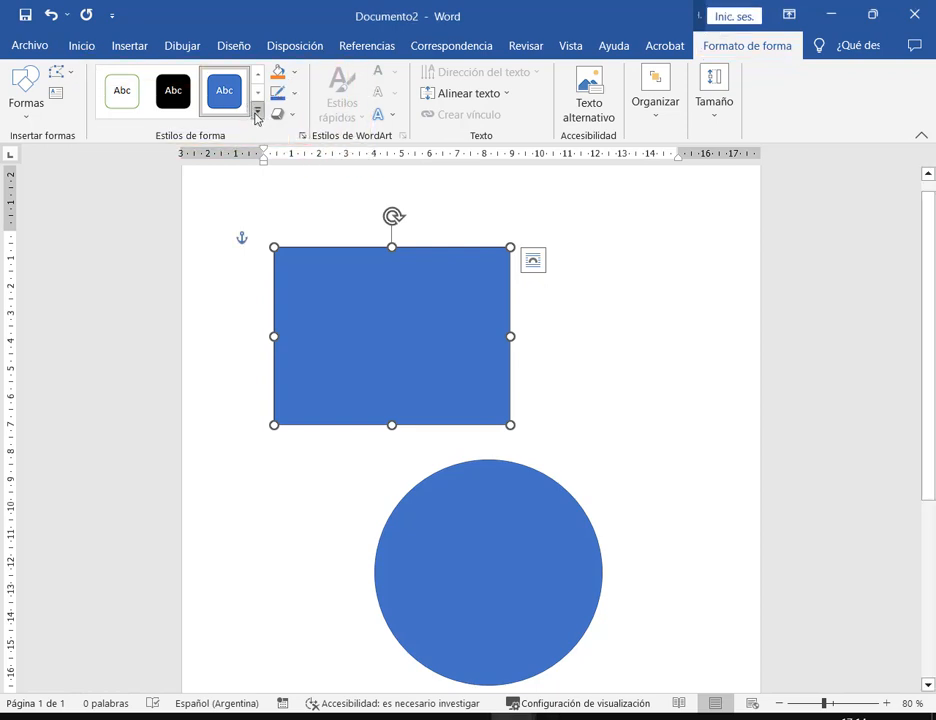
left_click(256, 114)
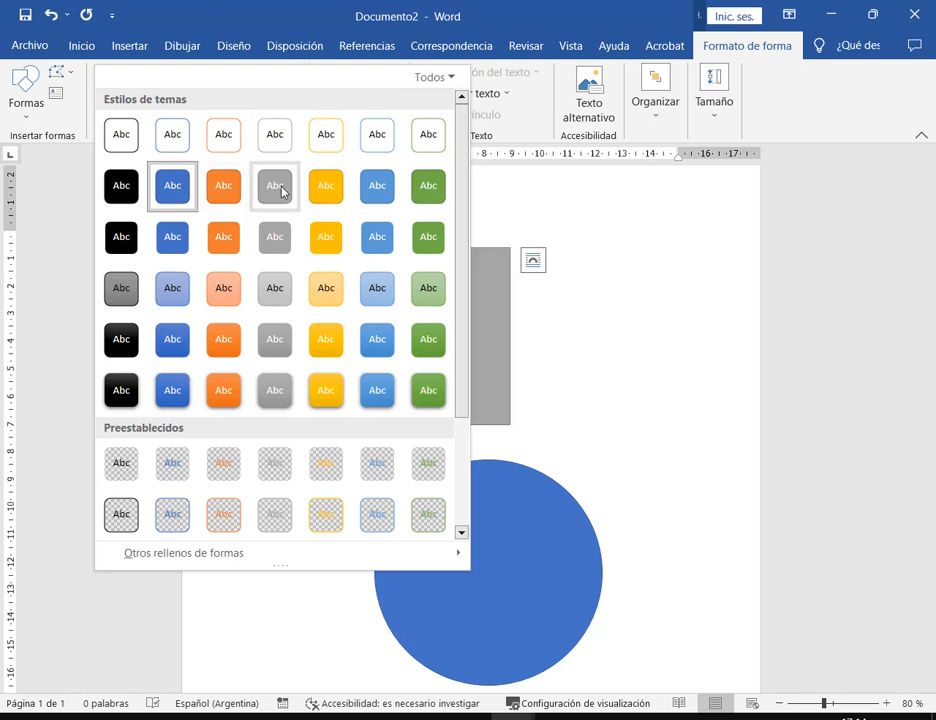
left_click(173, 197)
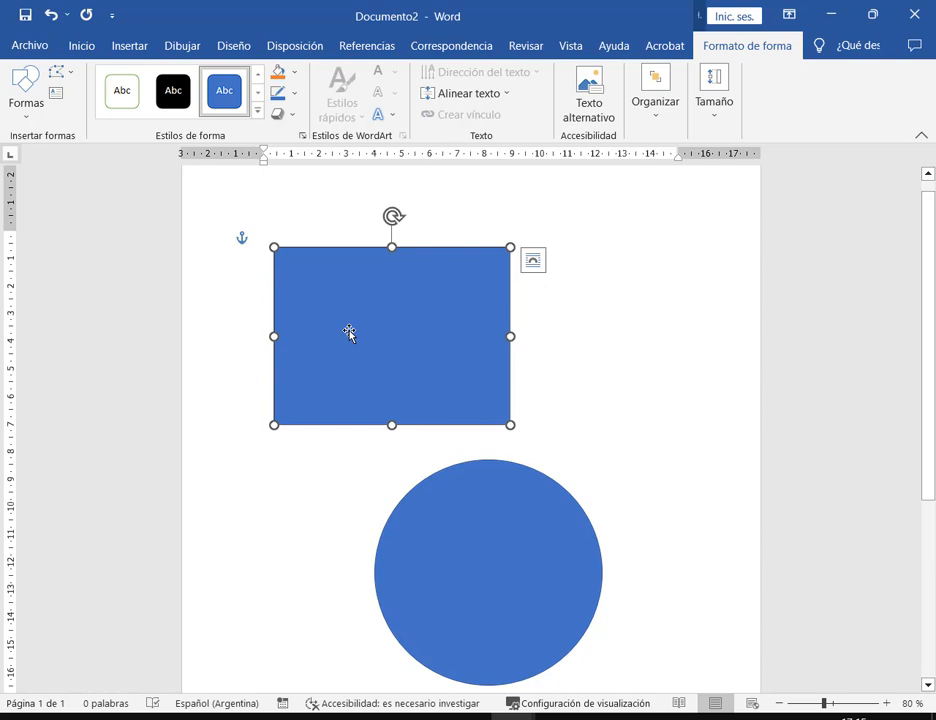
Switch to the reference PDF and examine the purple bar's outline, gradient and bevelled edges, marking them with temporary arrows.
left_click(202, 718)
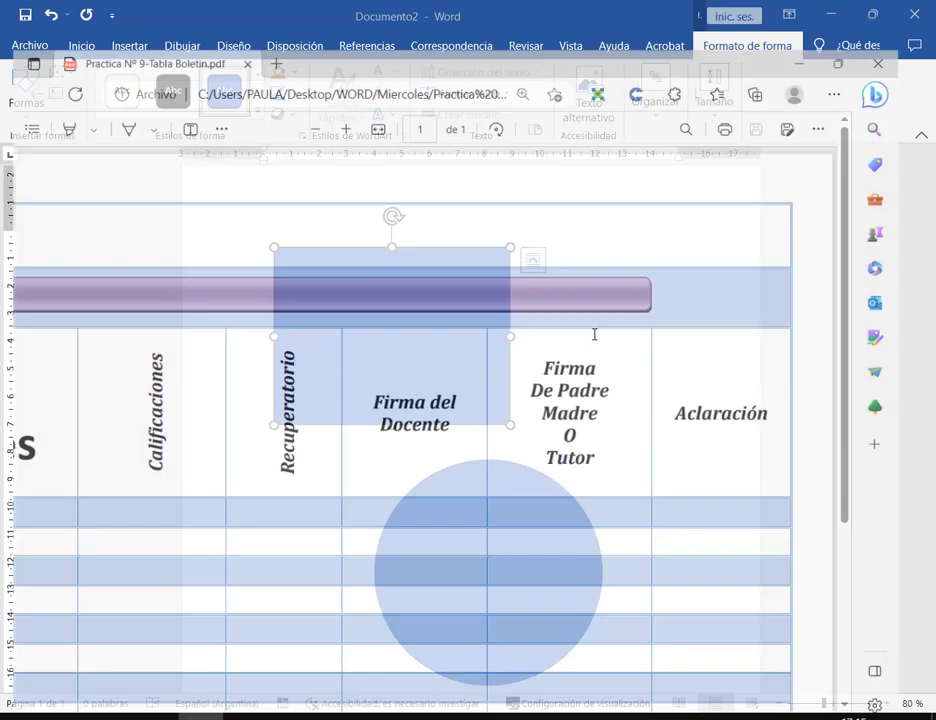
key("ctrl+shift+d")
mouse_move(674, 208)
left_mouse_down()
mouse_move(658, 236)
mouse_move(676, 256)
left_mouse_up()
key("p")
left_click_drag(723, 287, 666, 275)
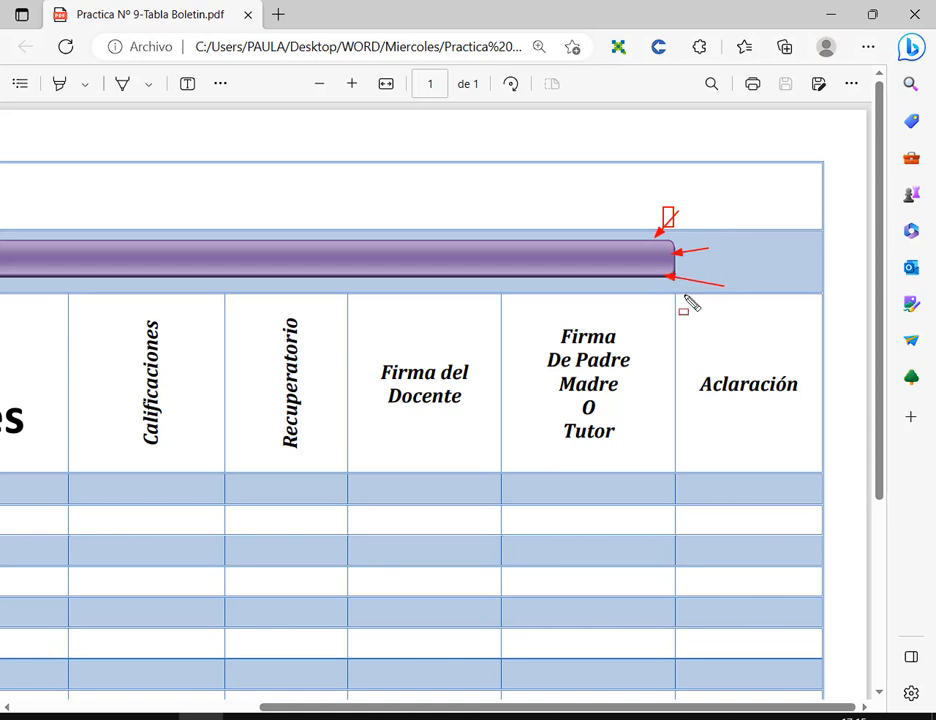
key("Escape")
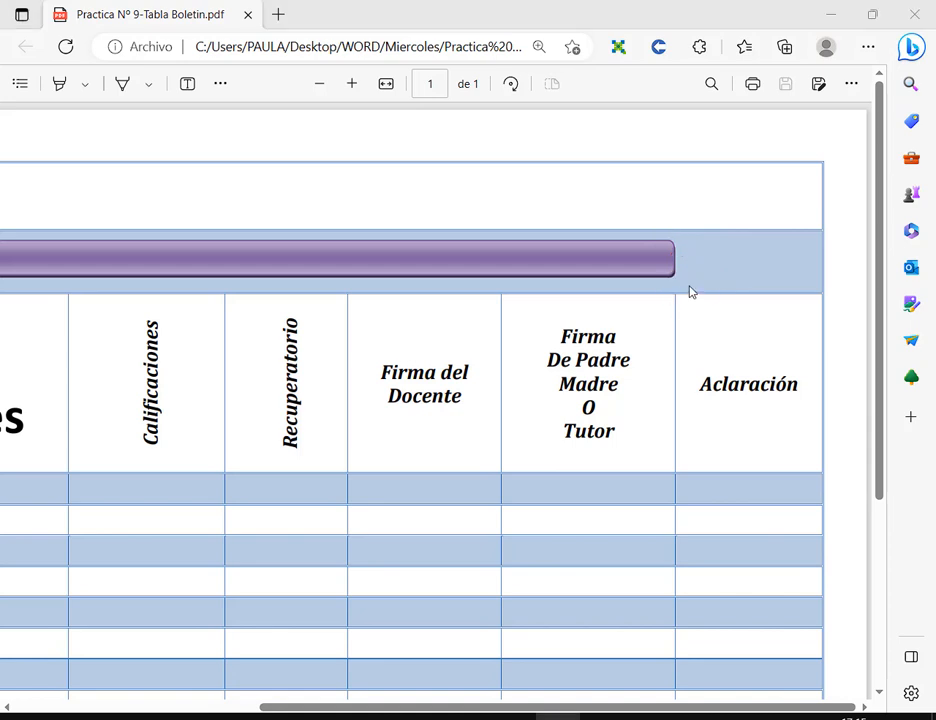
left_click(825, 28)
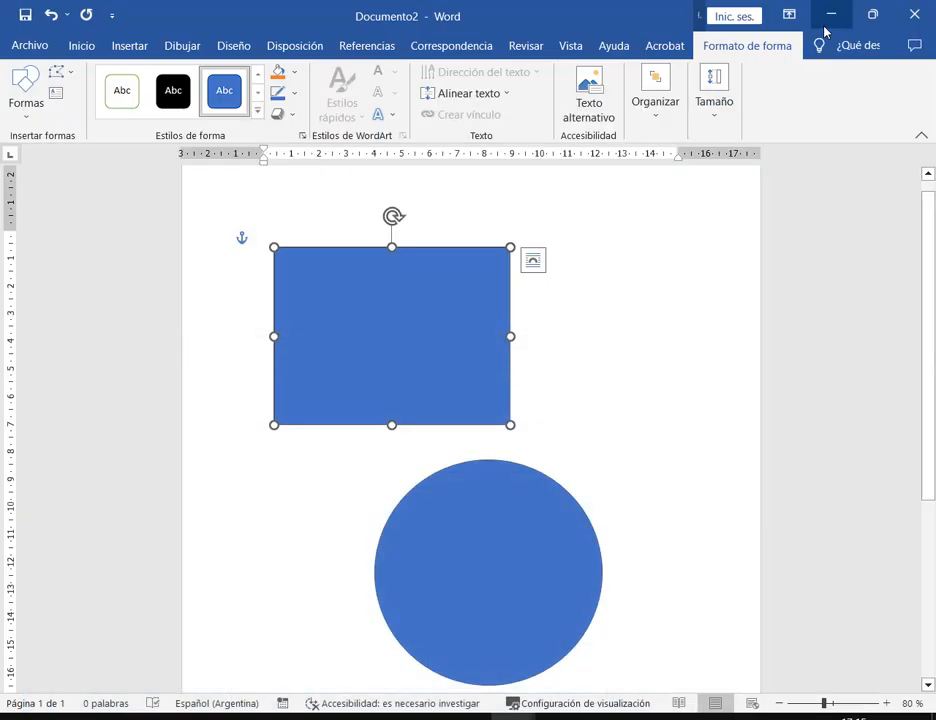
Fill the rectangle with the green theme colour.
scroll(441, 336, "up", 2, "ctrl")
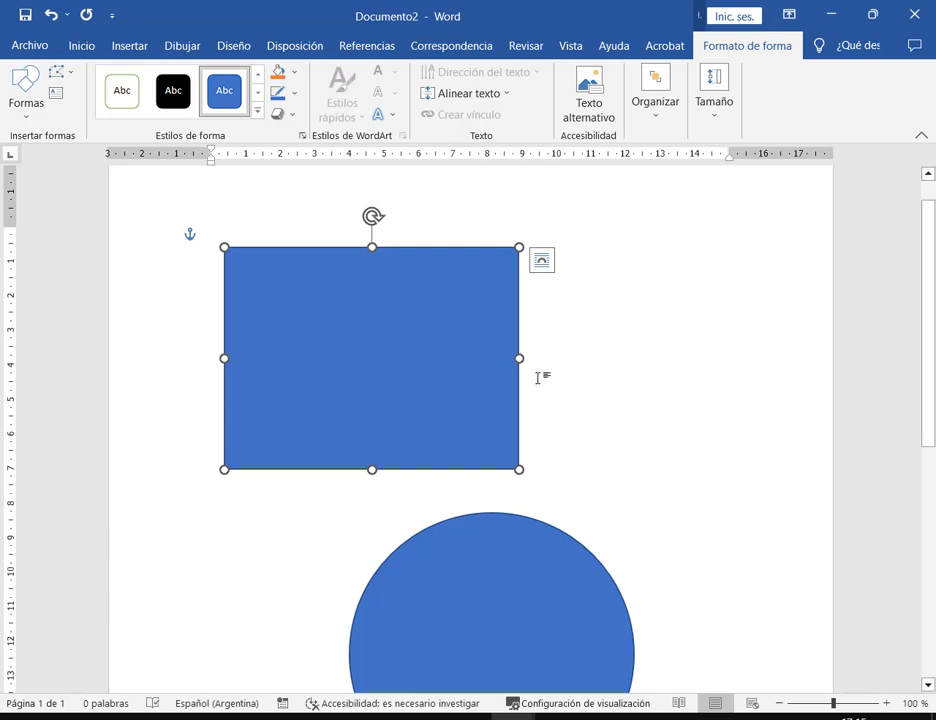
left_click(296, 72)
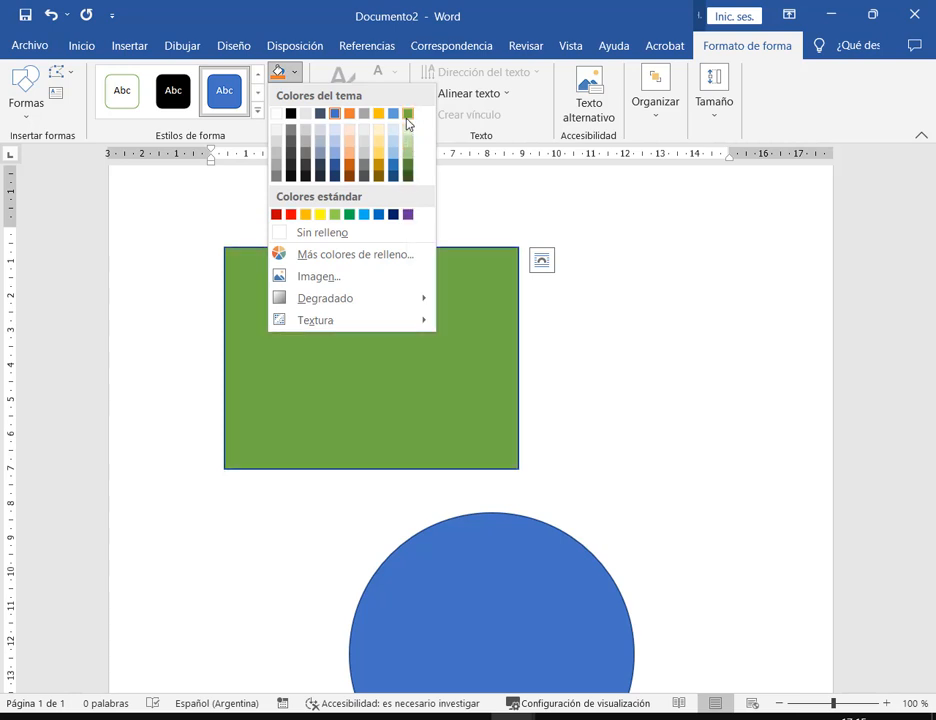
left_click(408, 114)
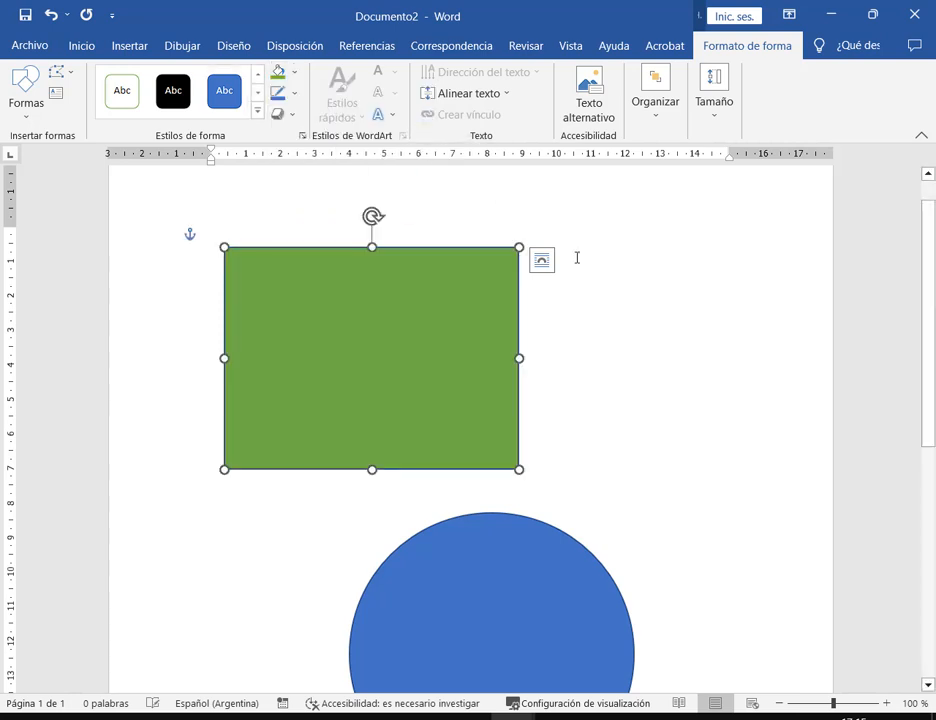
left_click(886, 703)
left_click(886, 703)
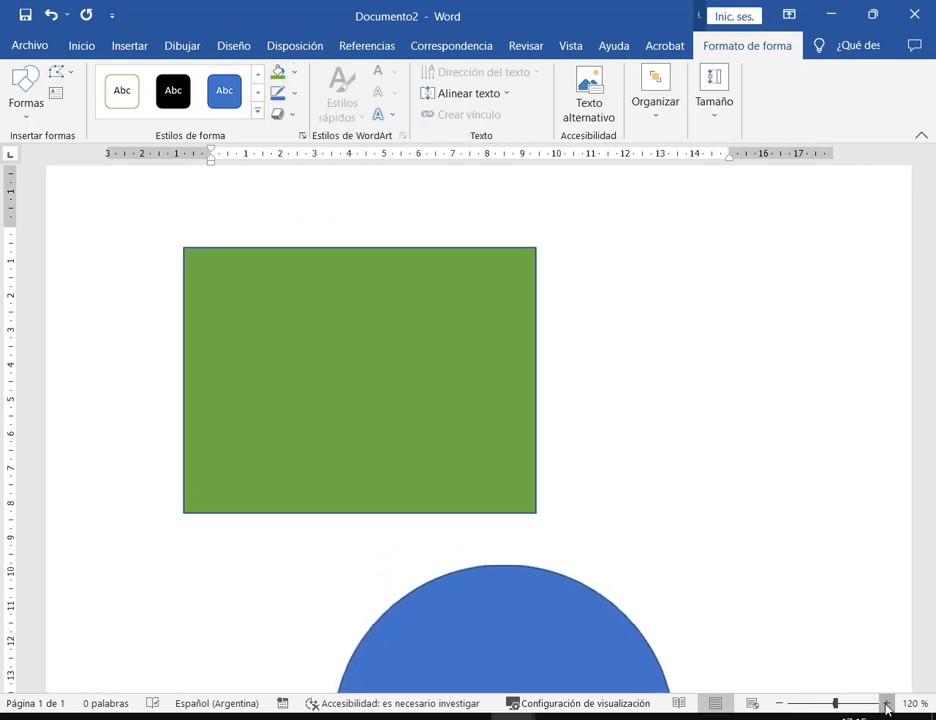
Open the detailed gradient settings for the green rectangle and look over the available fill types.
left_click(295, 78)
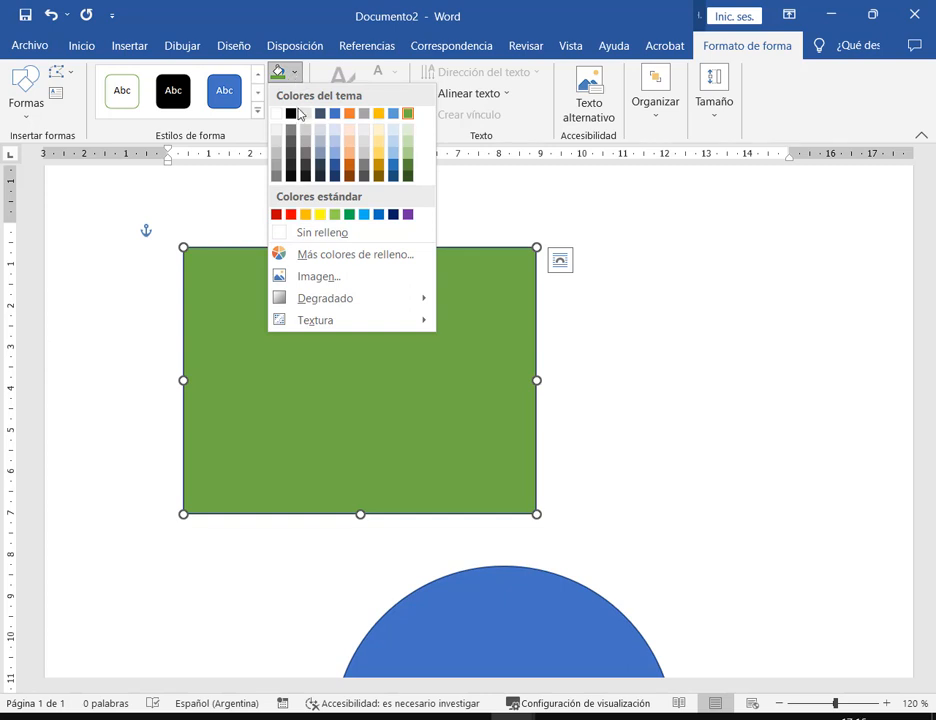
mouse_move(342, 306)
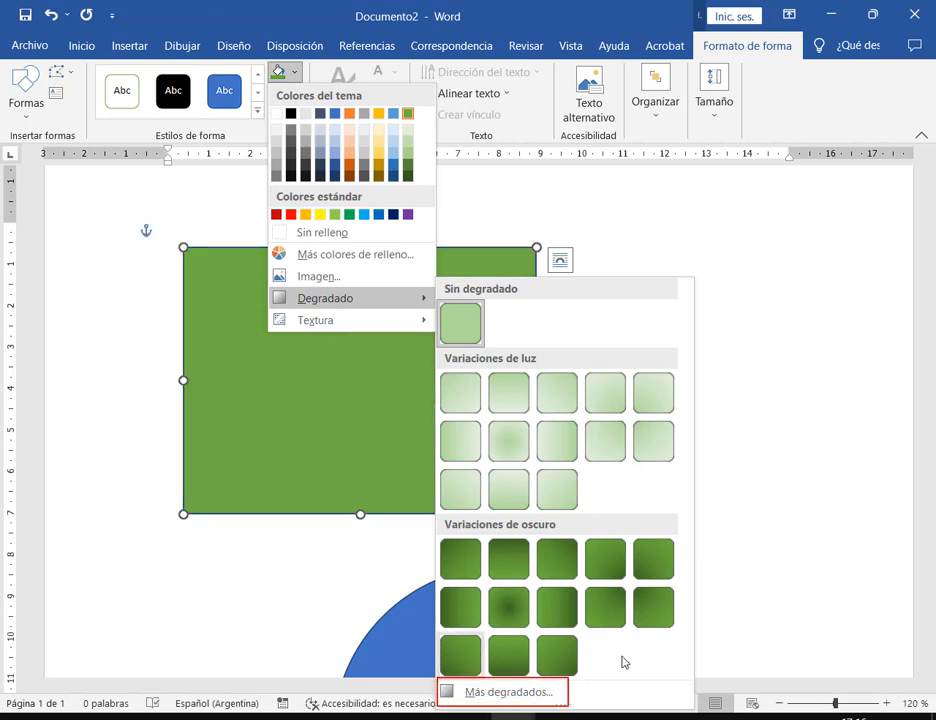
left_click(556, 692)
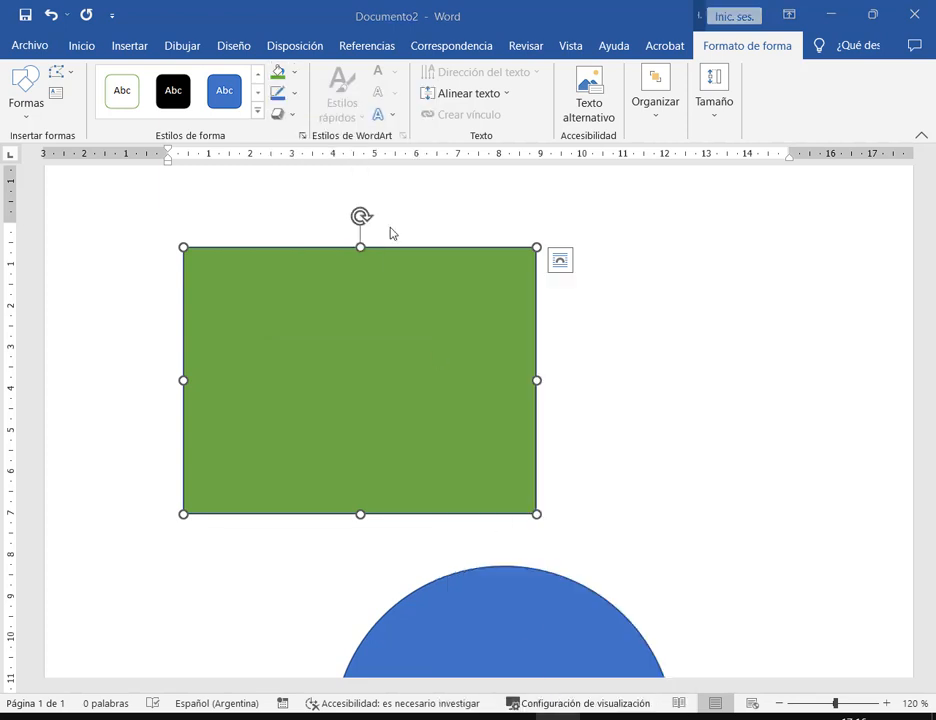
left_click(293, 72)
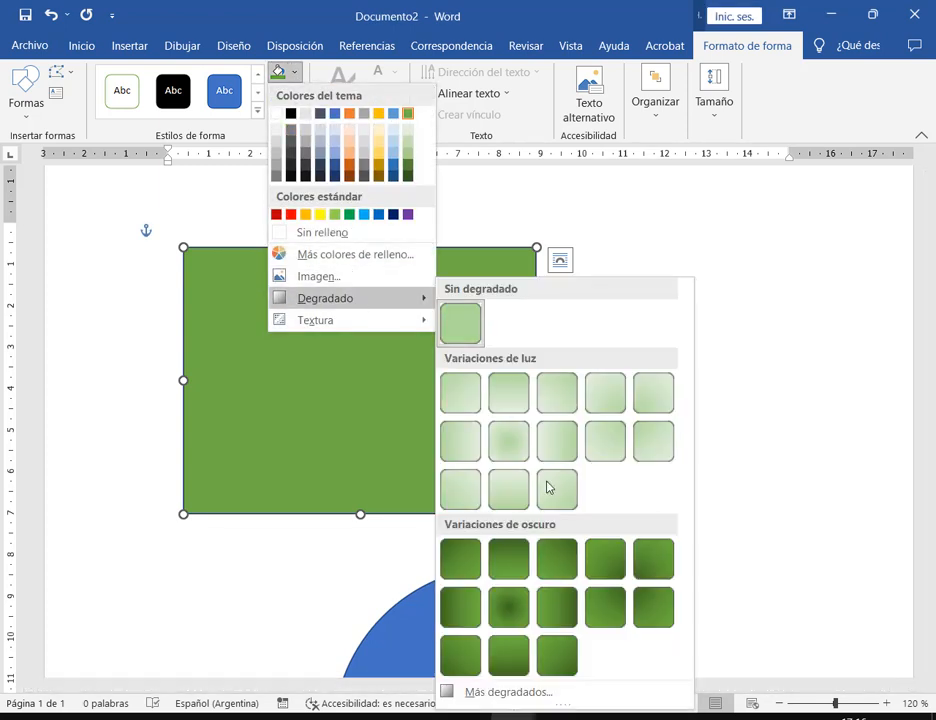
left_click(508, 692)
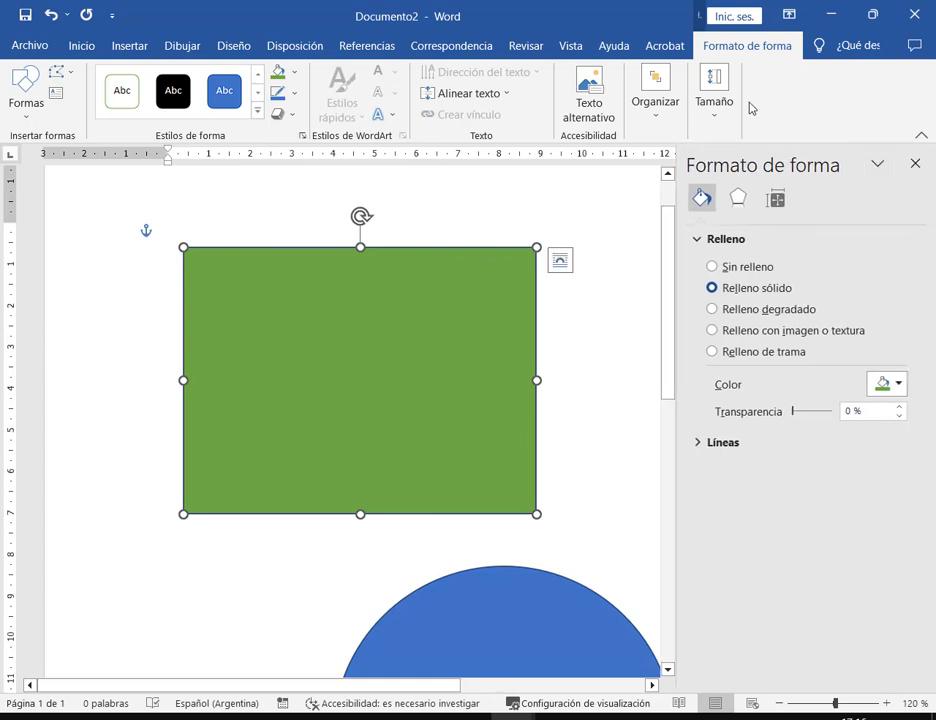
left_click_drag(675, 144, 934, 477)
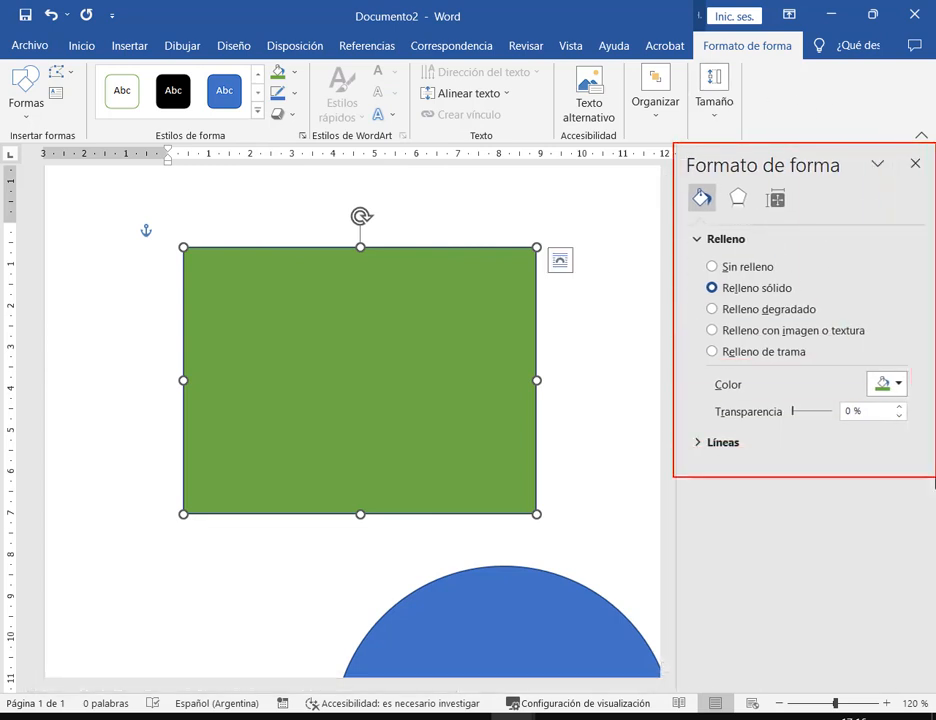
key("Escape")
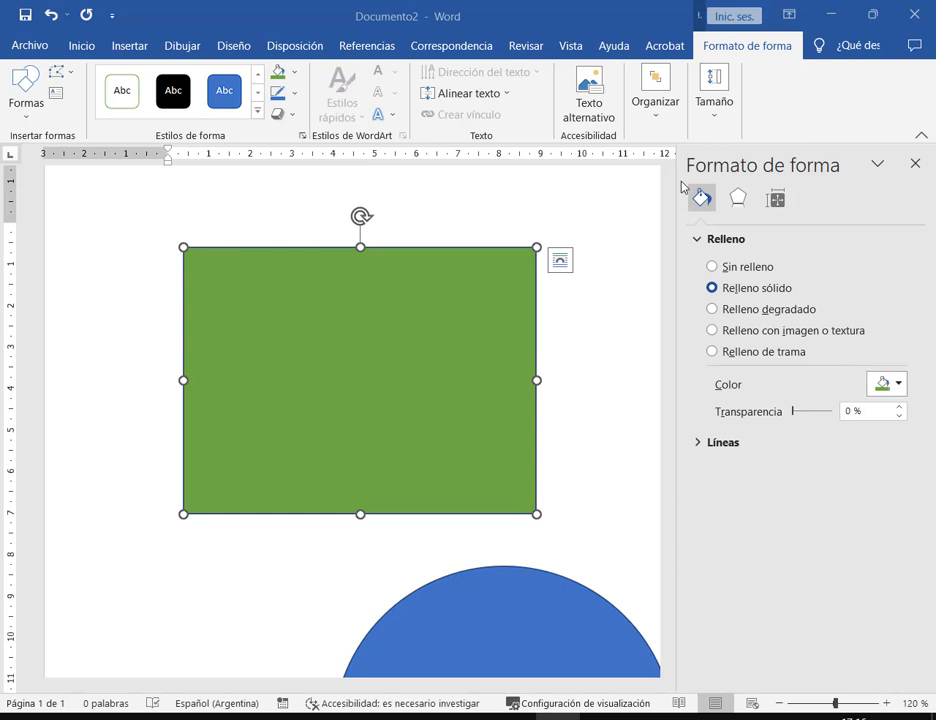
left_click_drag(681, 182, 716, 214)
left_click_drag(705, 297, 822, 324)
left_click_drag(835, 273, 806, 308)
key("Escape")
Switch the rectangle to a gradient fill and look over its type, direction and preset gradient options.
left_click(712, 317)
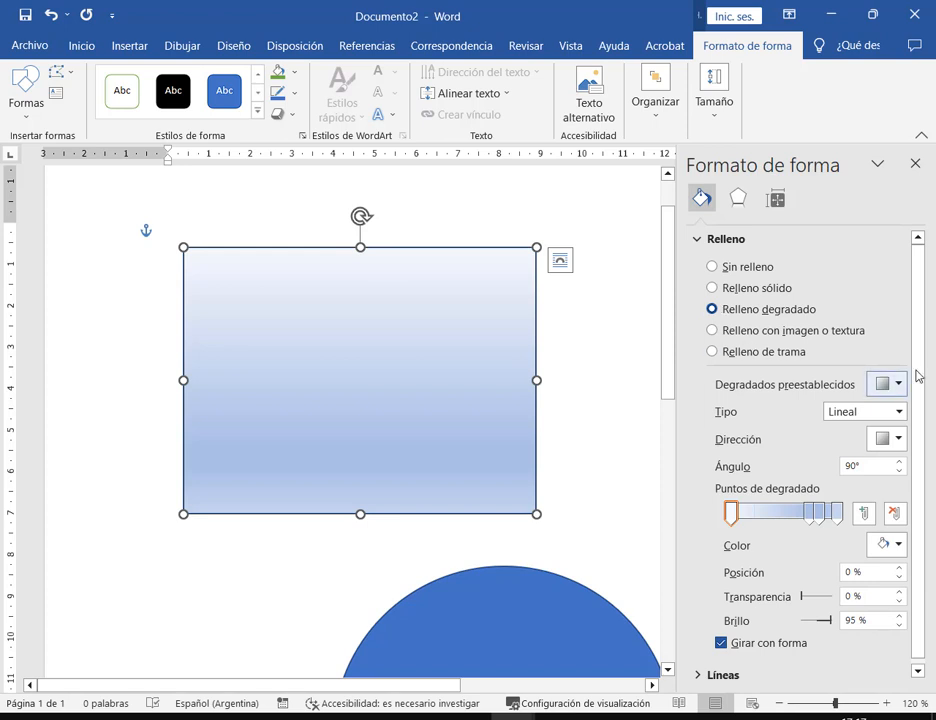
scroll(921, 347, "down", 1)
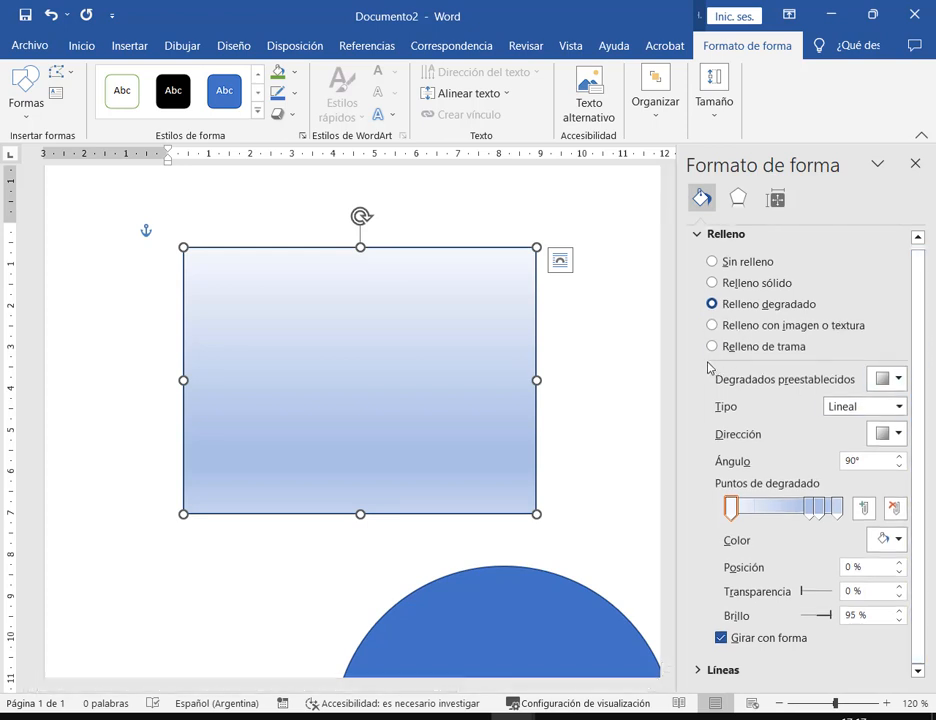
mouse_move(707, 362)
left_mouse_down()
mouse_move(908, 700)
mouse_move(912, 650)
left_mouse_up()
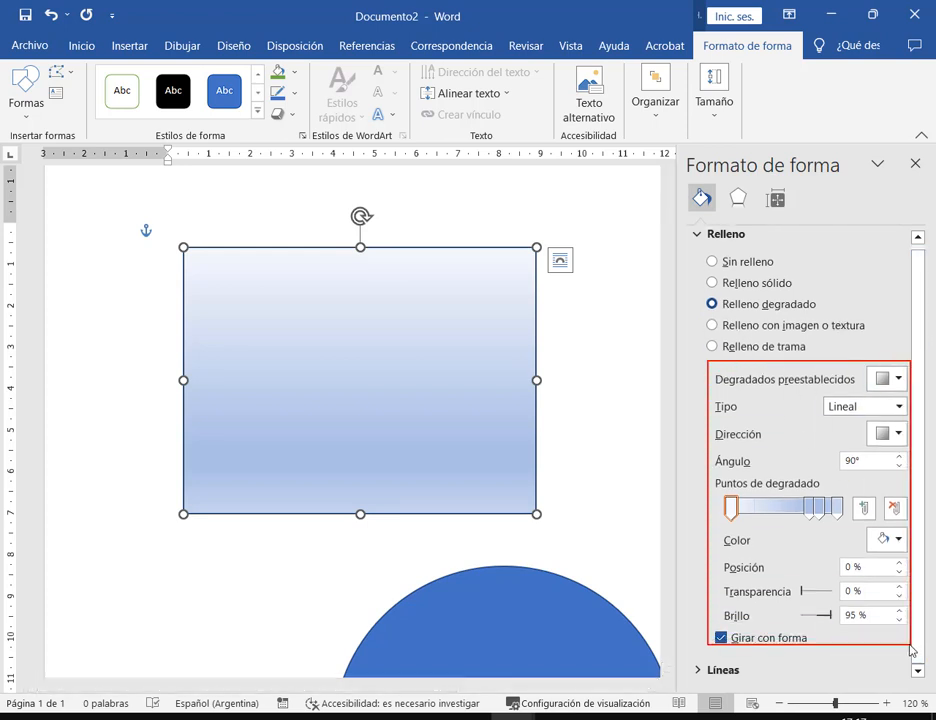
key("Escape")
mouse_move(704, 367)
left_mouse_down()
mouse_move(829, 390)
mouse_move(893, 386)
mouse_move(911, 397)
mouse_move(910, 451)
left_mouse_up()
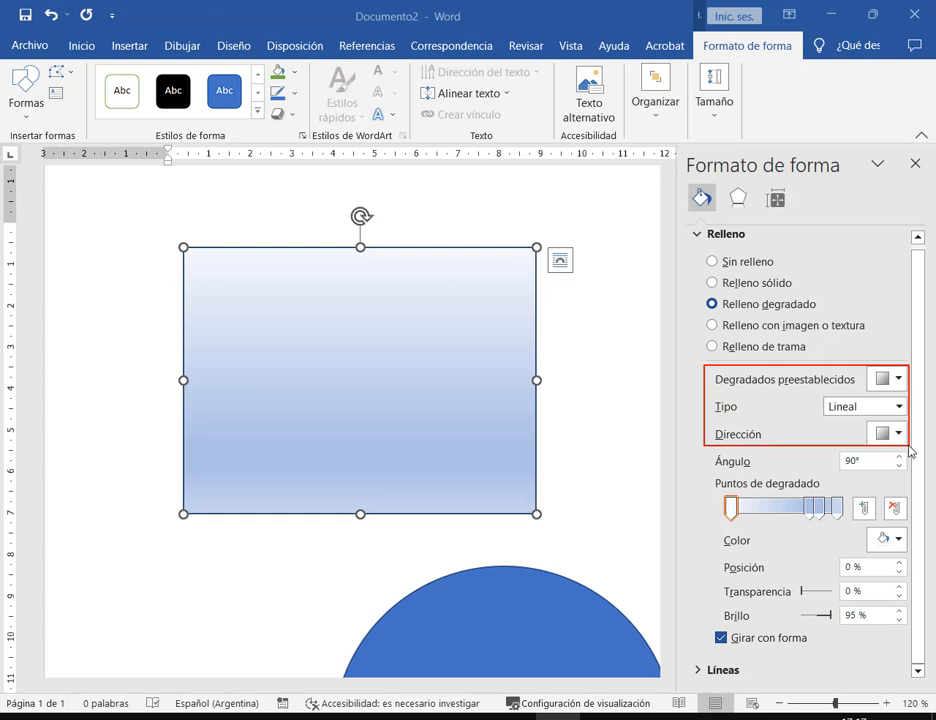
left_click(893, 385)
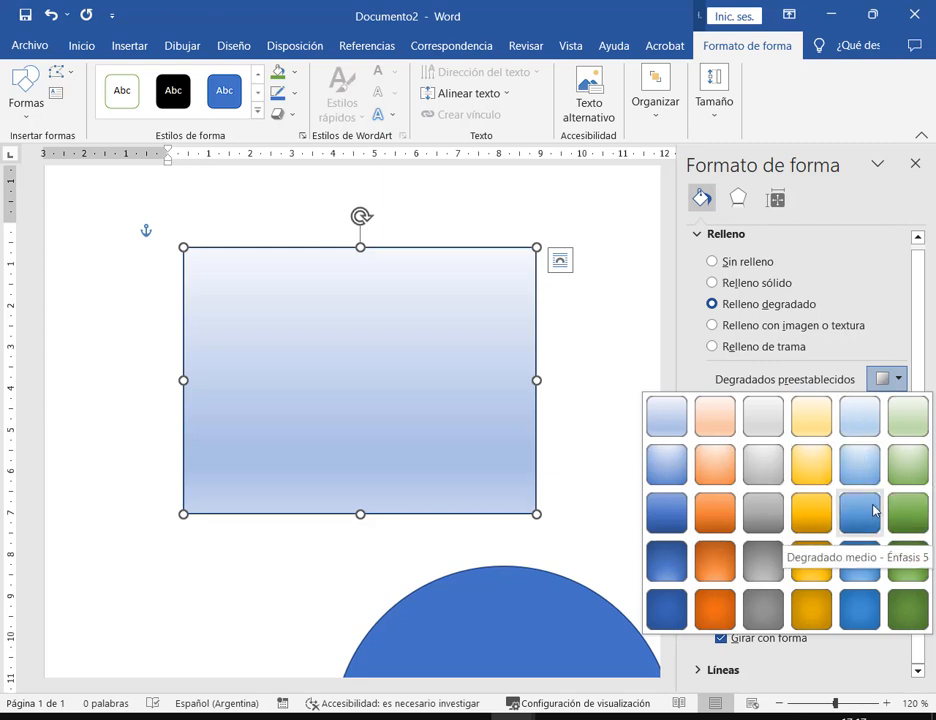
left_click(899, 326)
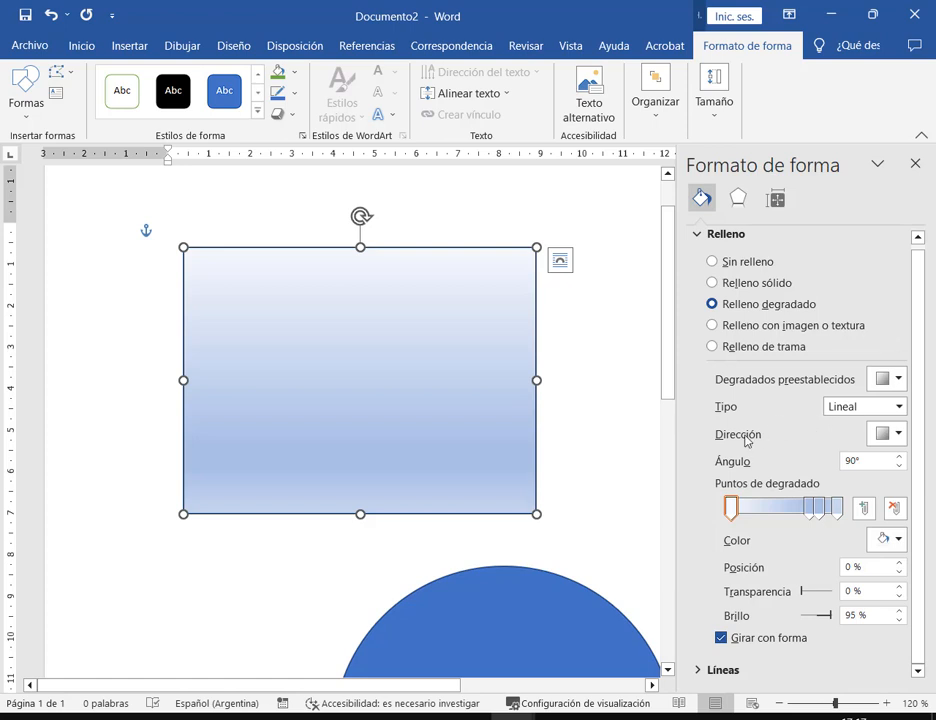
Try a diagonal linear direction starting from the rectangle's upper-left corner for its gradient, and undo it.
left_click(898, 434)
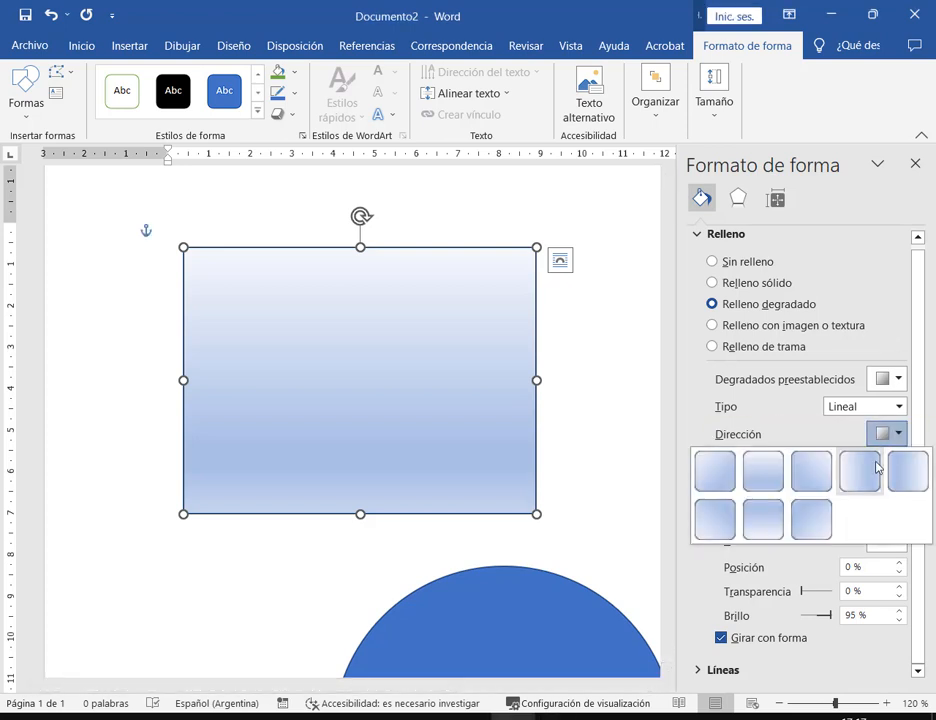
left_click(715, 471)
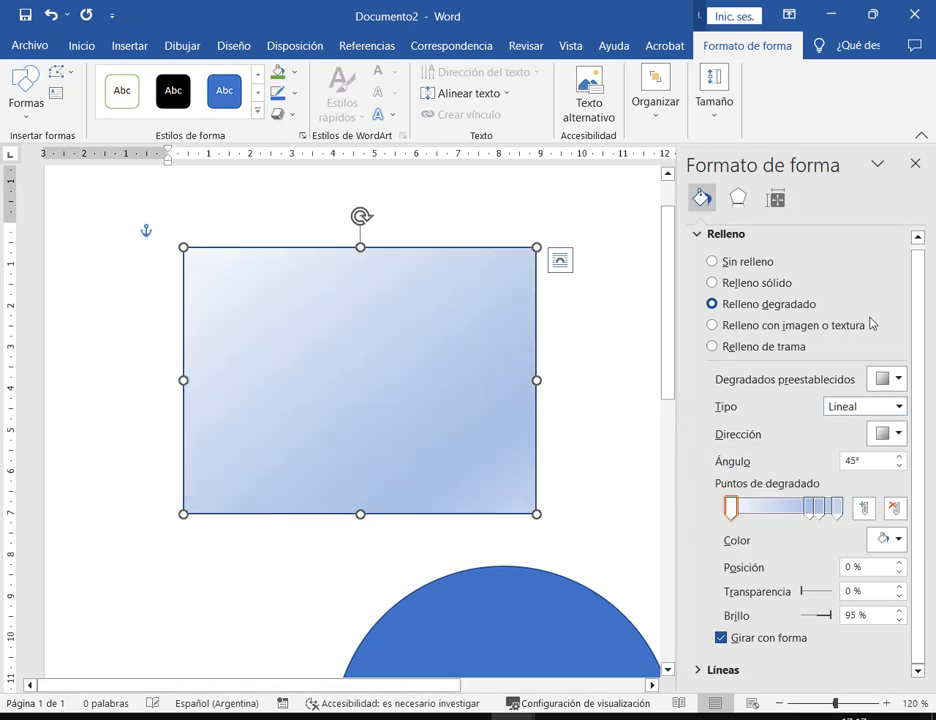
key("ctrl+z")
key("ctrl+z")
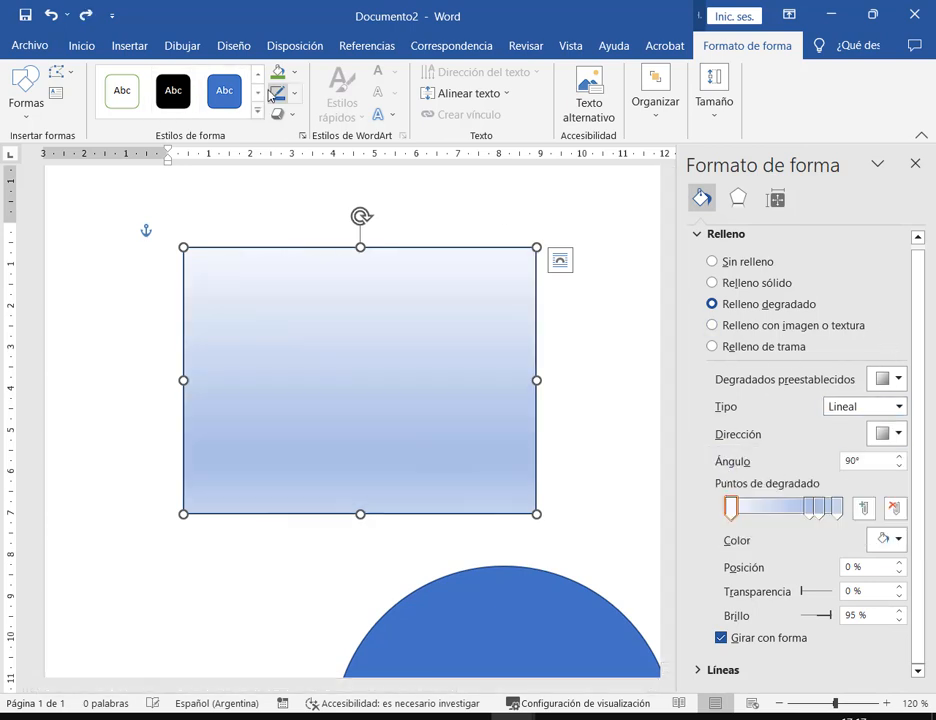
Try the lightest green preset gradient on the rectangle and undo back to the solid green fill.
left_click(712, 309)
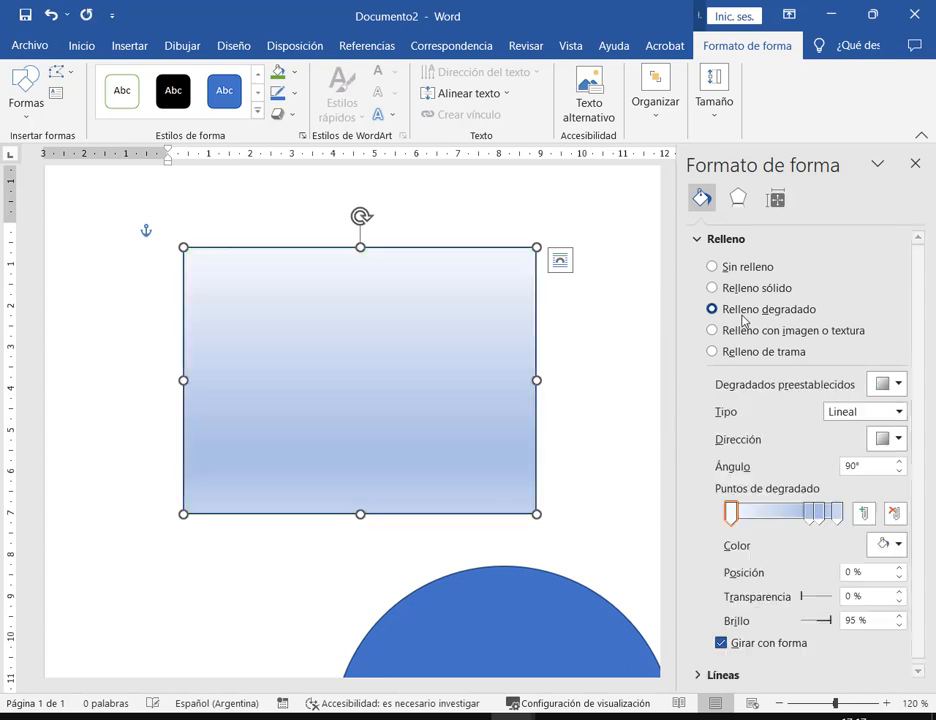
left_click(898, 385)
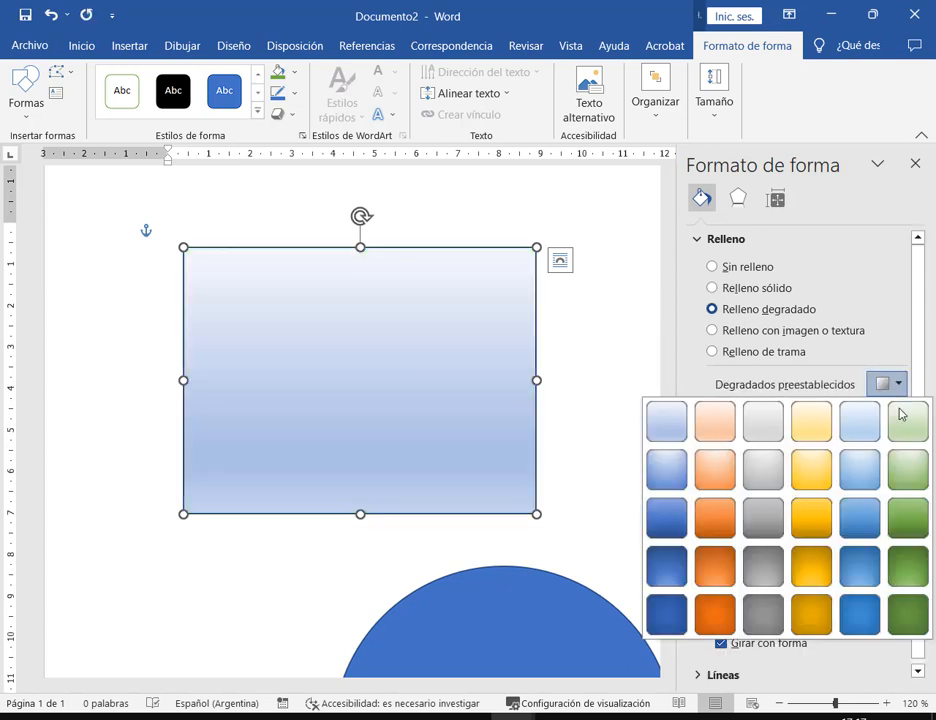
left_click(910, 428)
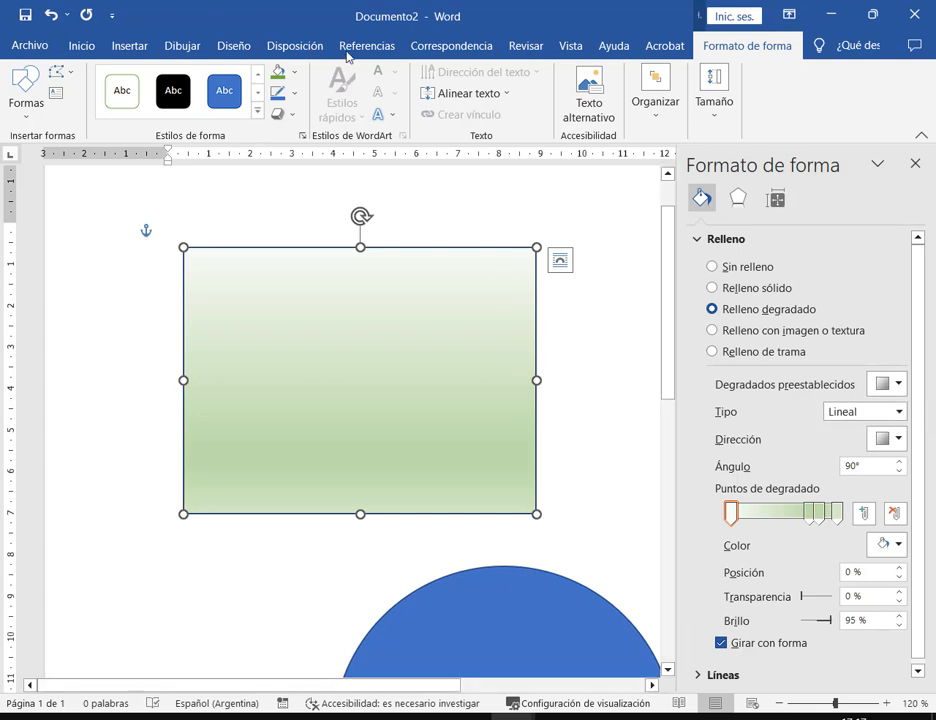
left_click(50, 14)
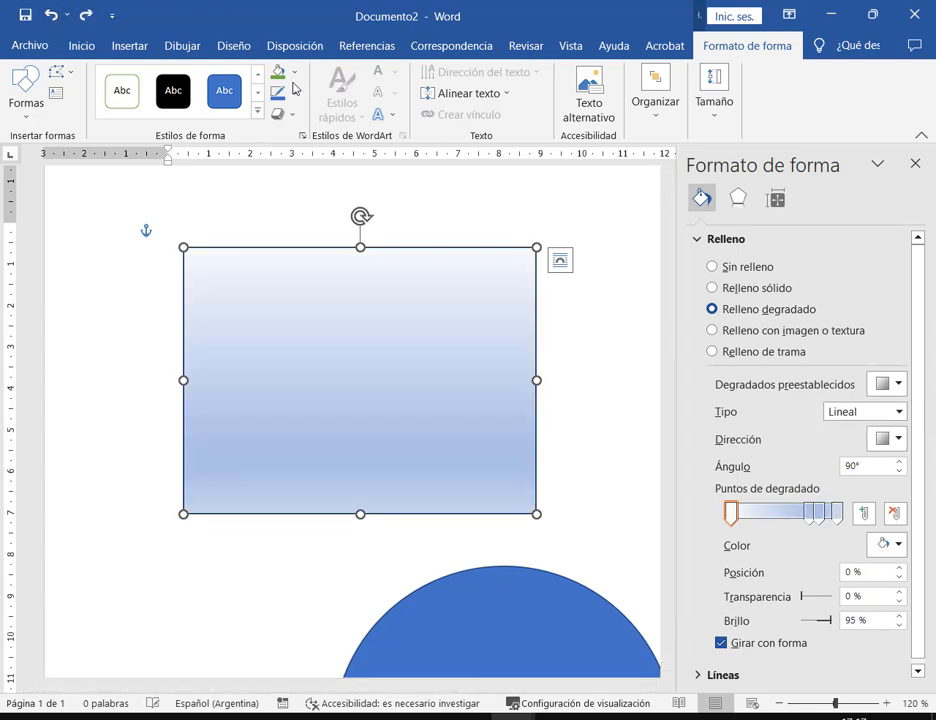
left_click(50, 14)
Apply the dark green gradient variation that runs diagonally from the rectangle's upper-right corner at 135°.
left_click(295, 73)
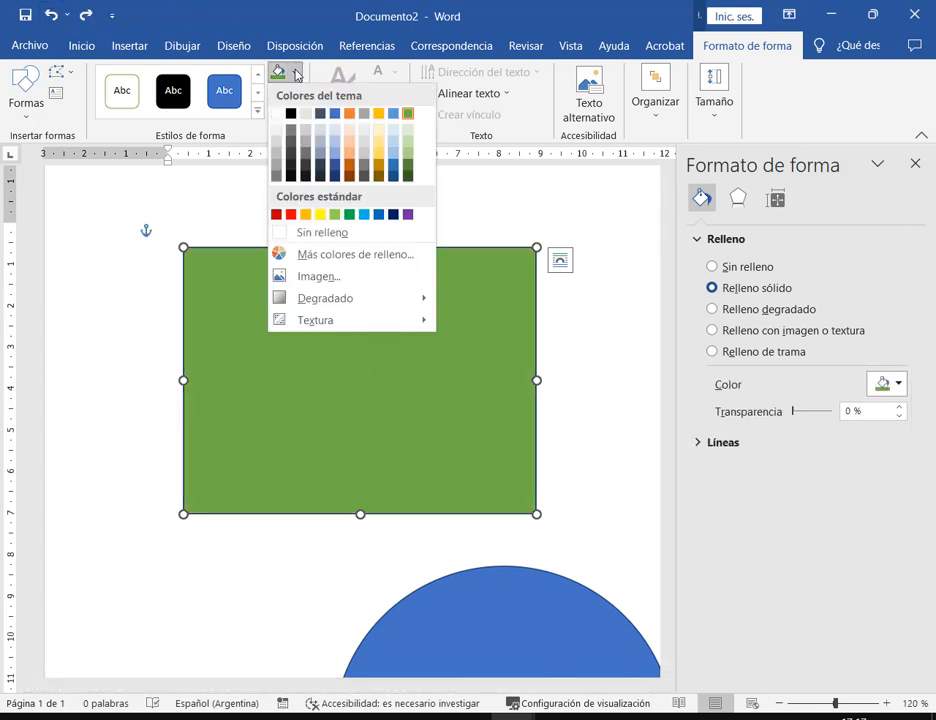
mouse_move(366, 303)
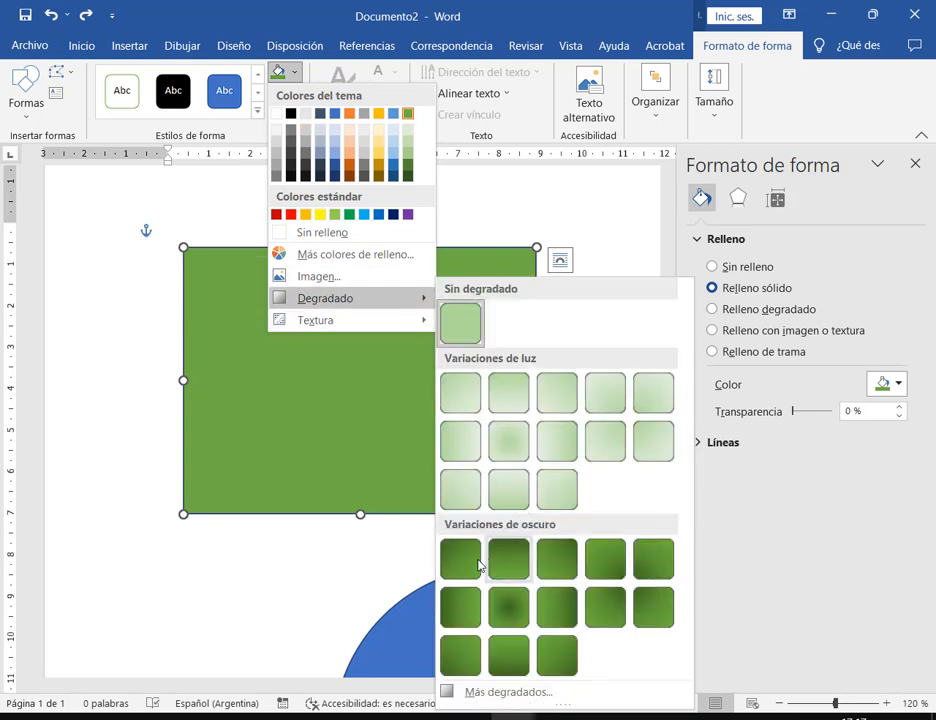
left_click(557, 557)
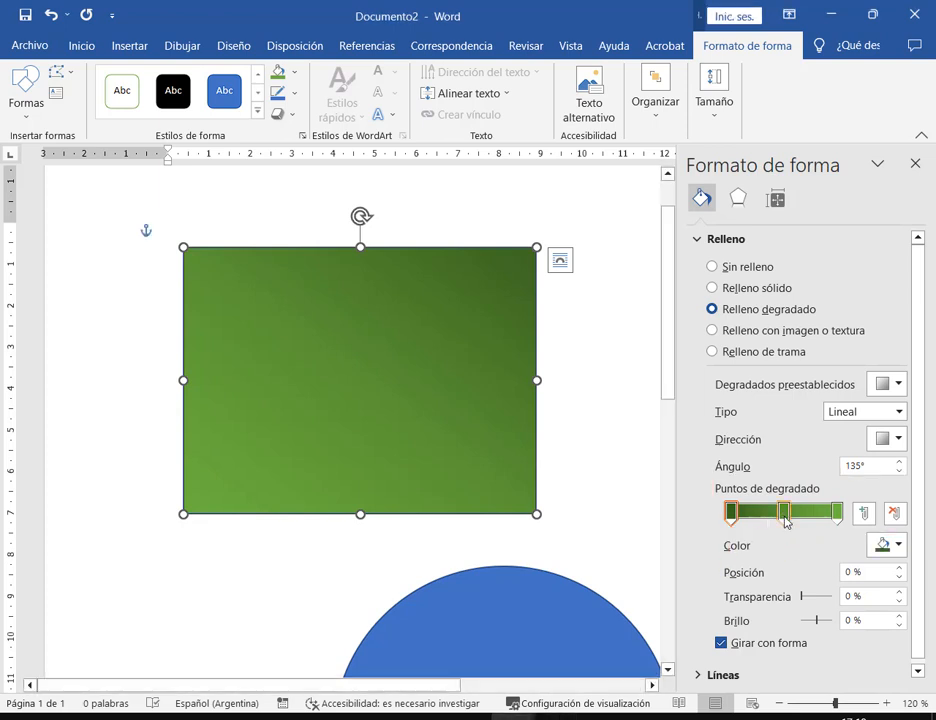
Colour the gradient's first stop orange and its last stop light blue.
left_click(899, 545)
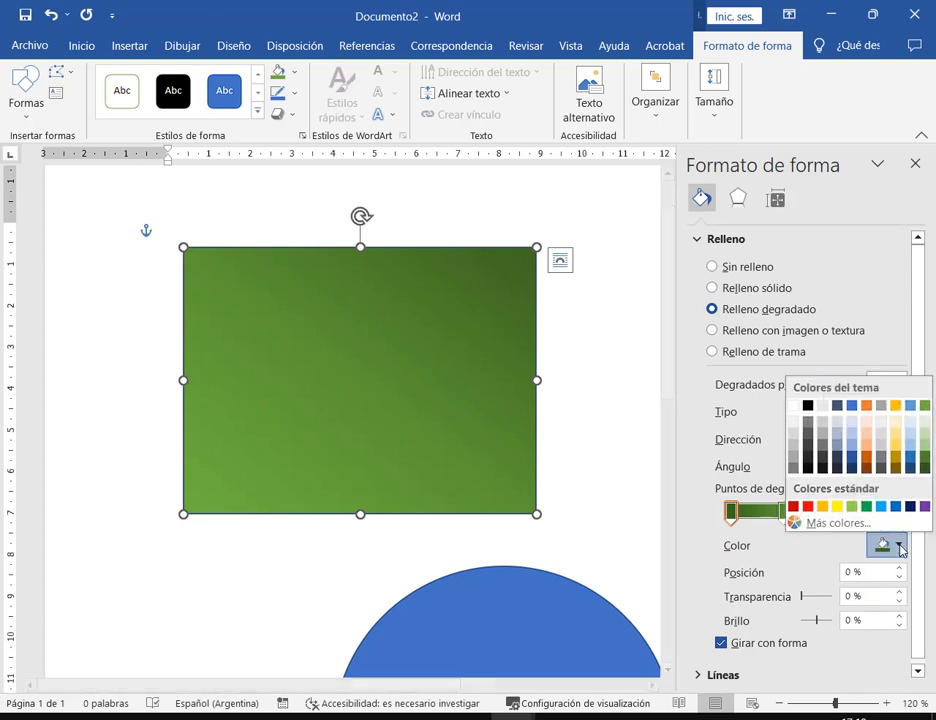
left_click(823, 506)
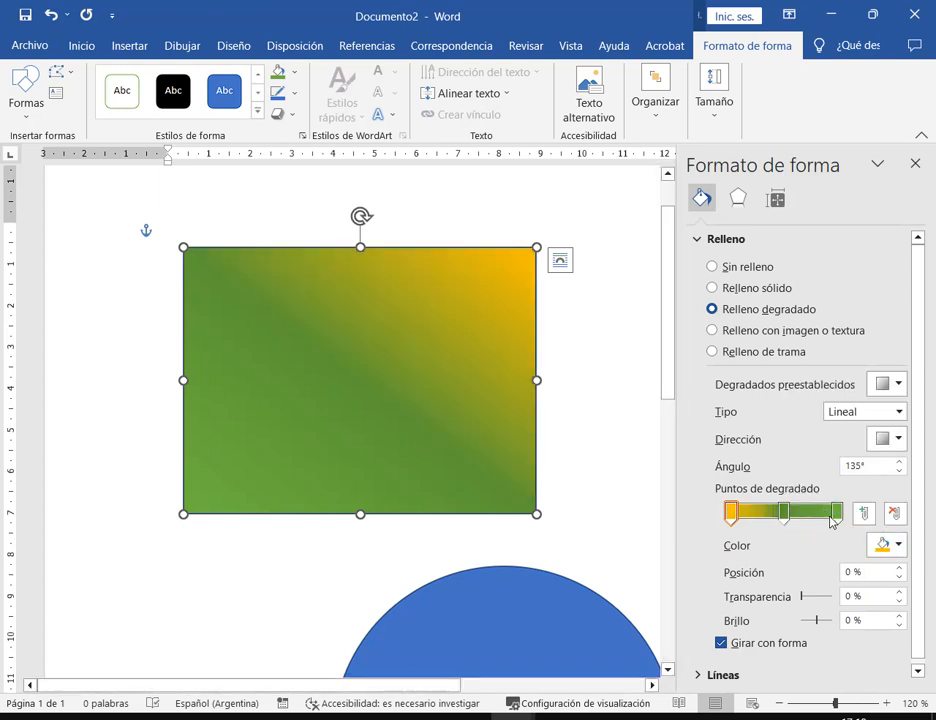
left_click(836, 514)
left_click(884, 545)
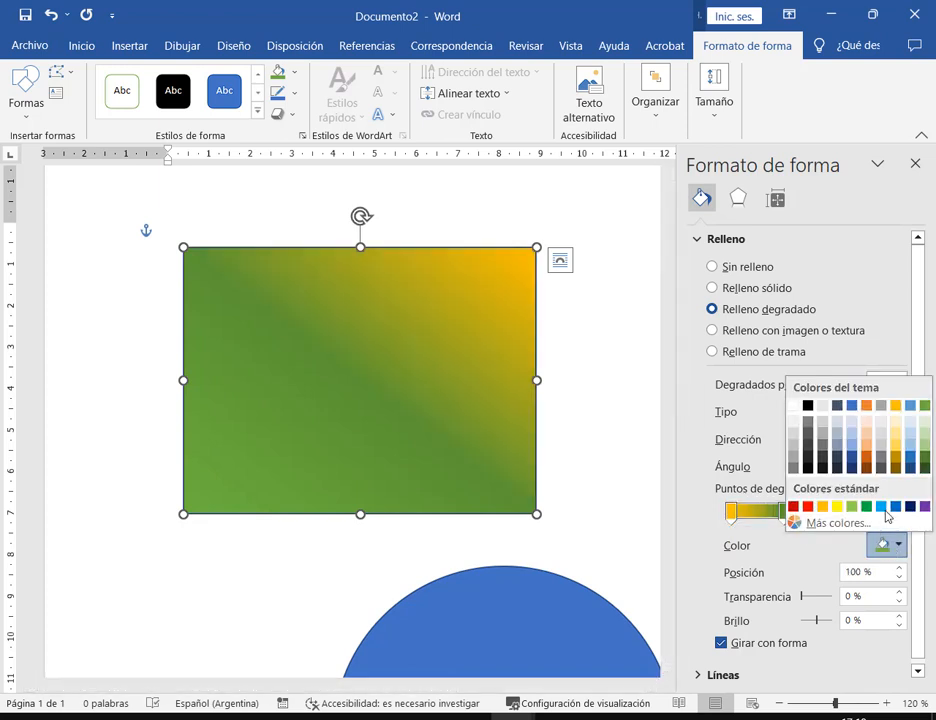
left_click(881, 507)
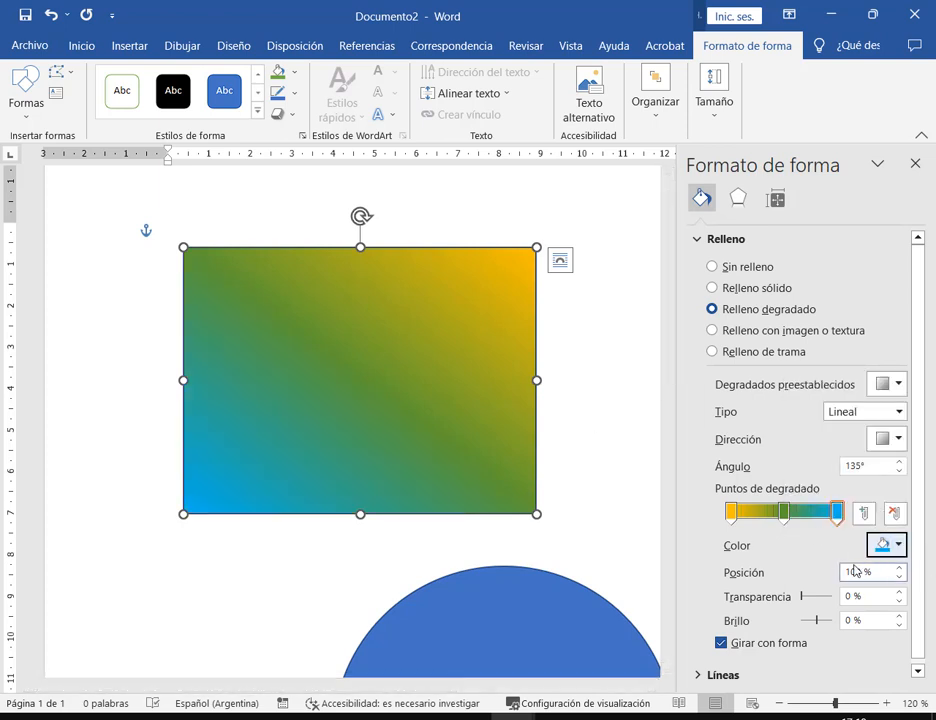
Recolour the gradient's first stop dark red and open the gradient direction choices.
left_click(785, 517)
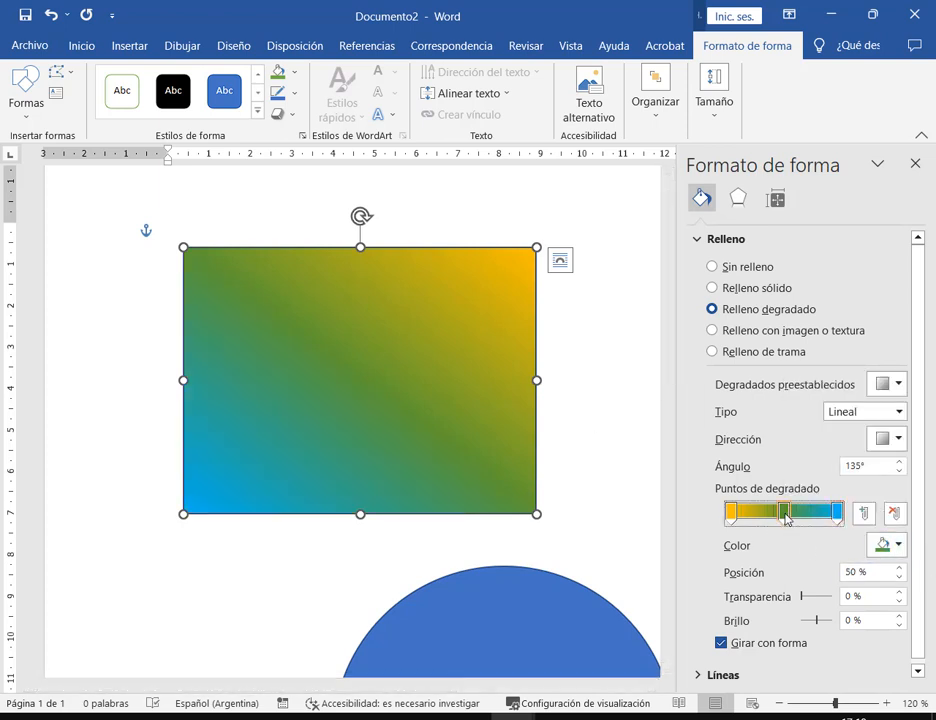
left_click(731, 512)
left_click(898, 545)
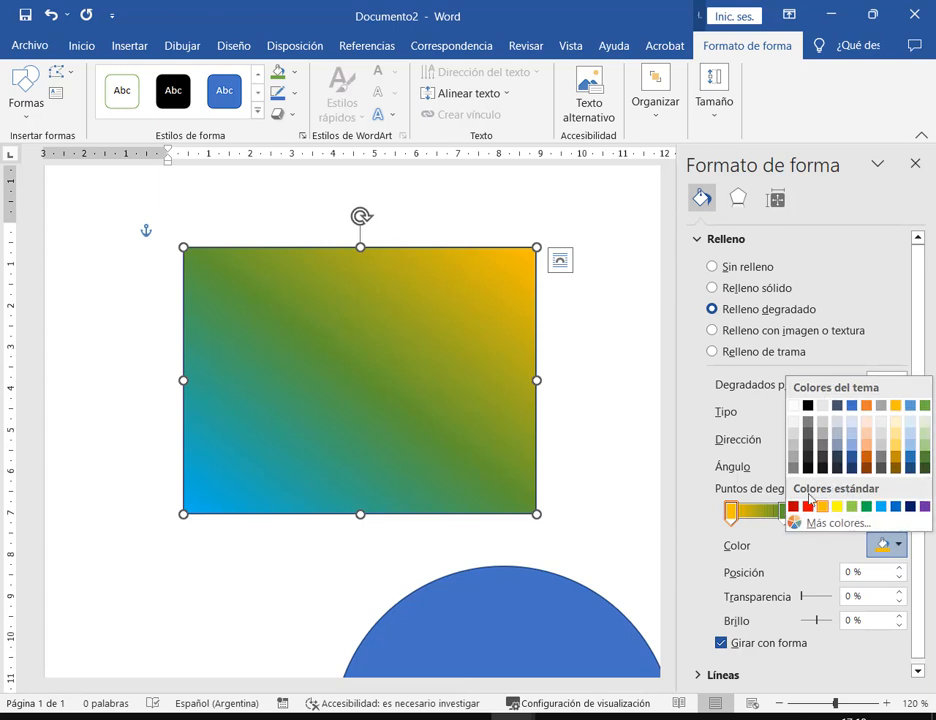
left_click(797, 507)
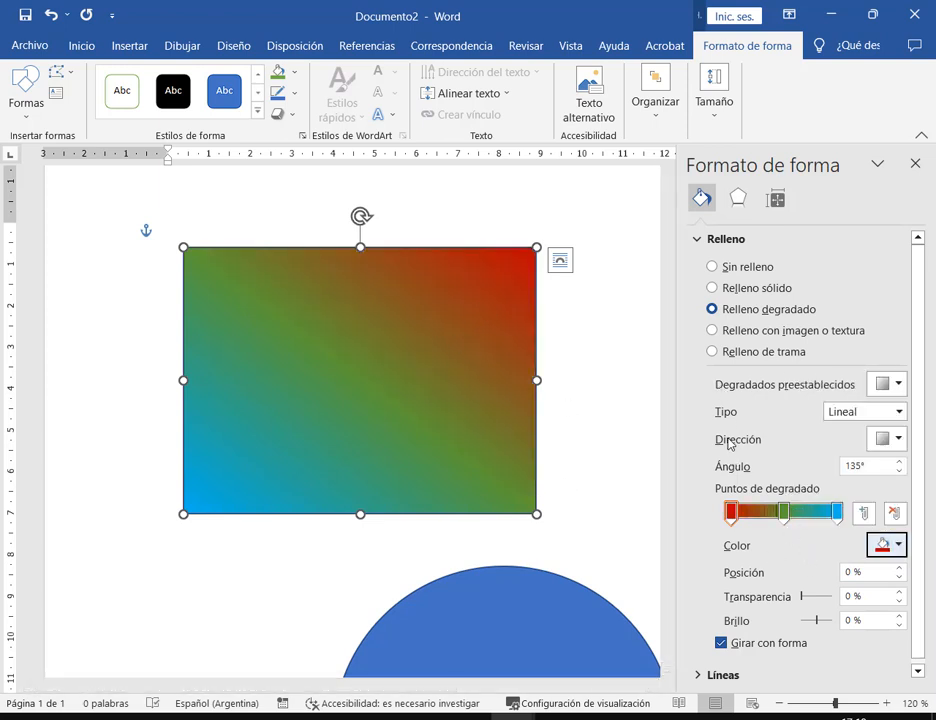
left_click(891, 439)
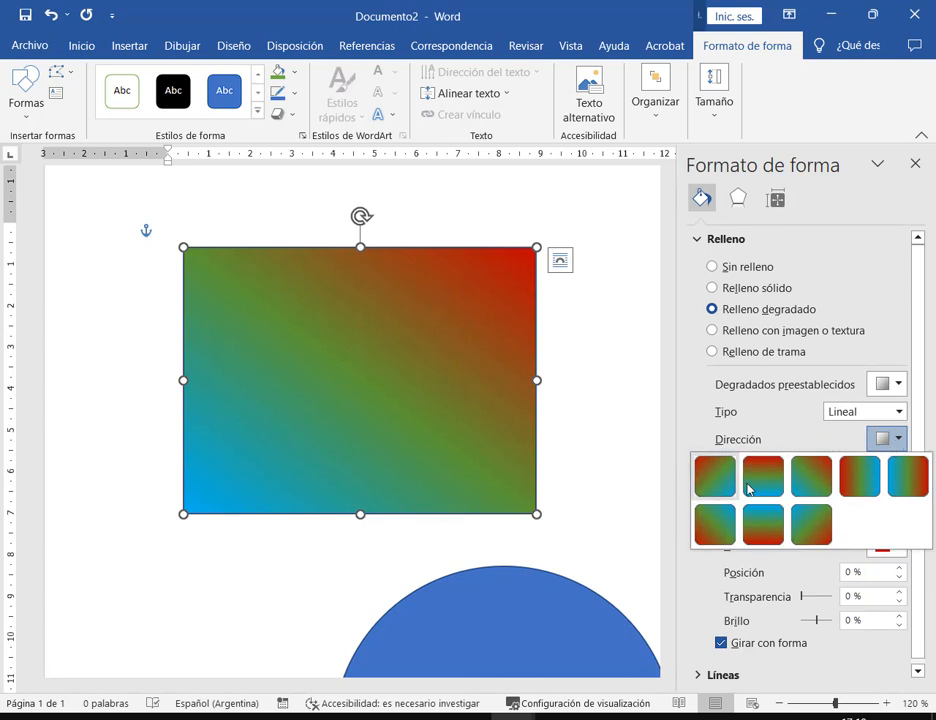
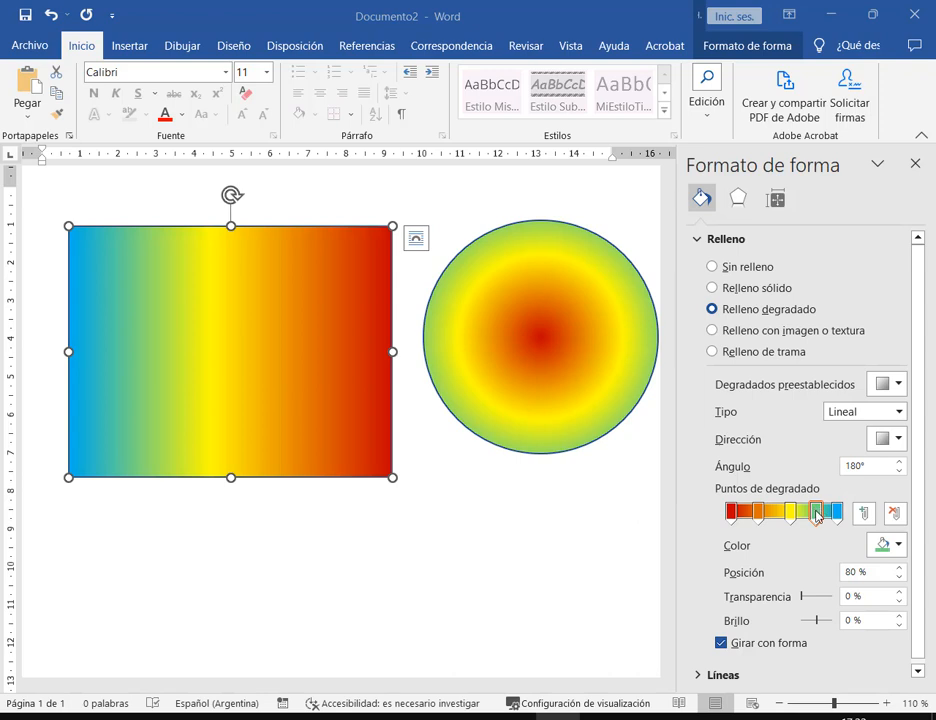
Recolour the rectangle's gradient stop at 80% purple and its stop at 26% green.
left_click(899, 546)
left_click(924, 507)
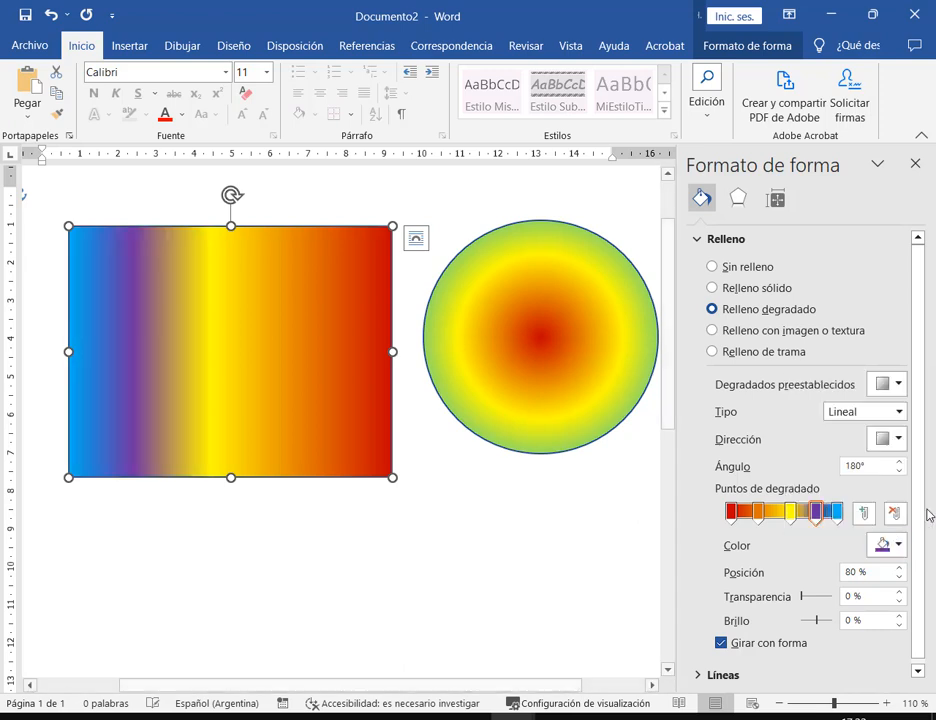
left_click(761, 516)
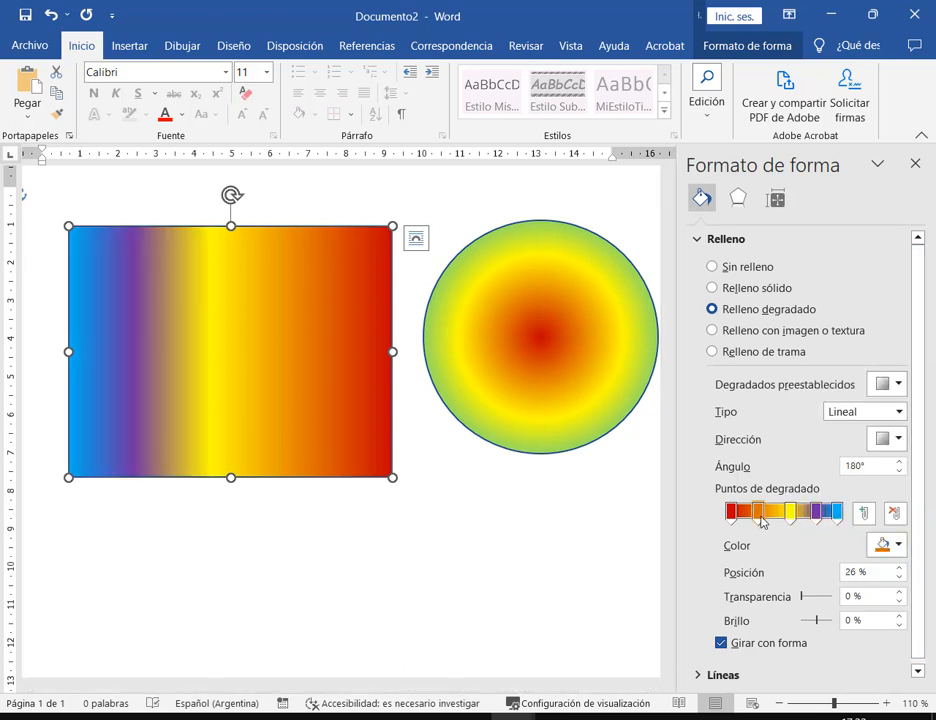
left_click(898, 546)
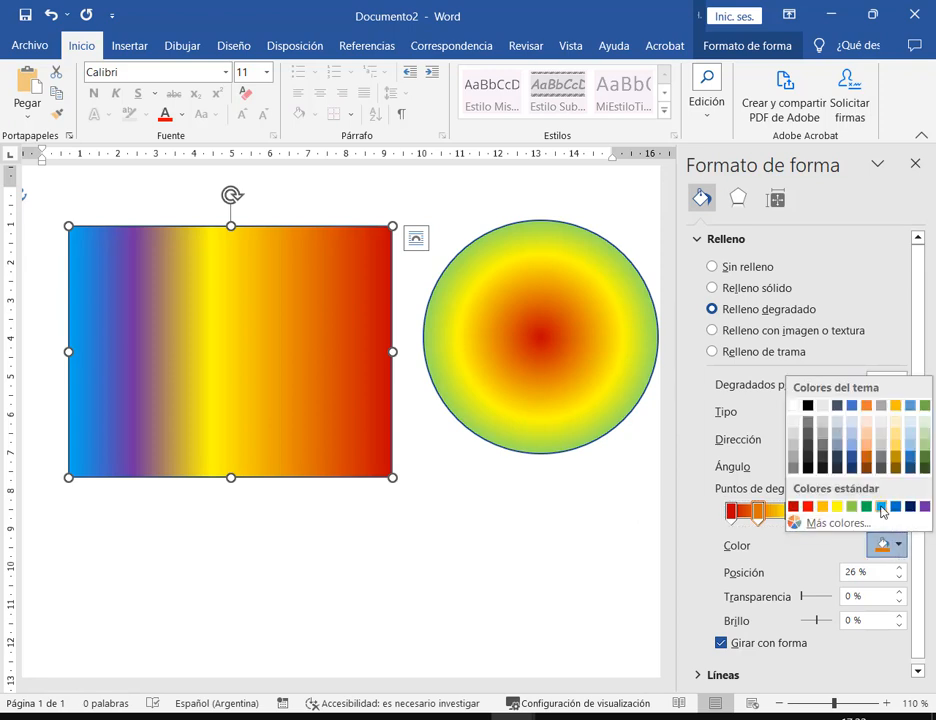
left_click(924, 405)
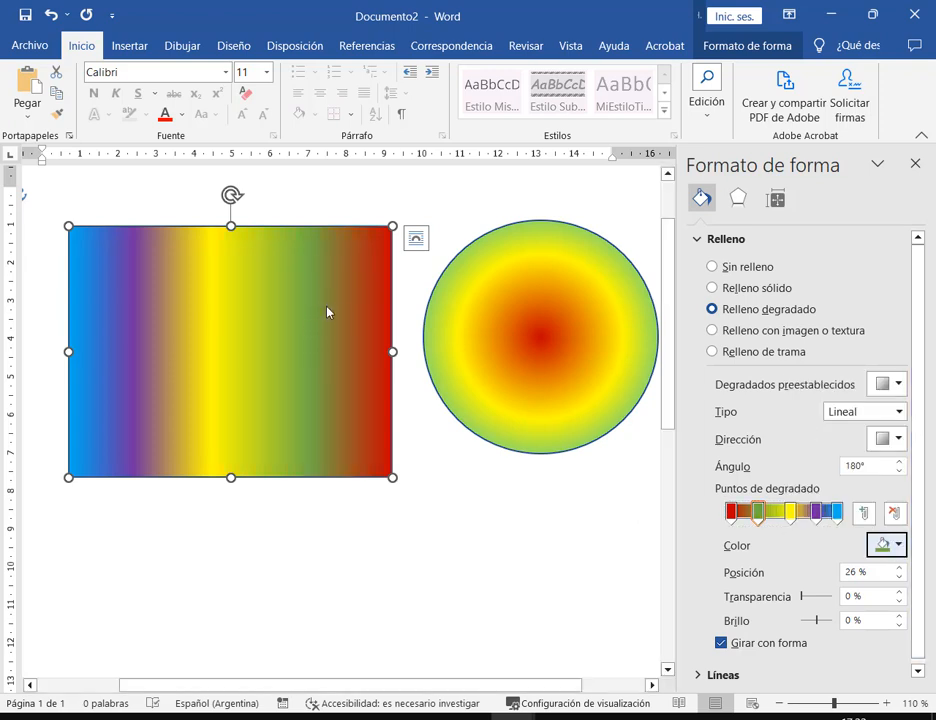
Set the rectangle's linear gradient direction to run from left to right at 0°.
left_click(897, 440)
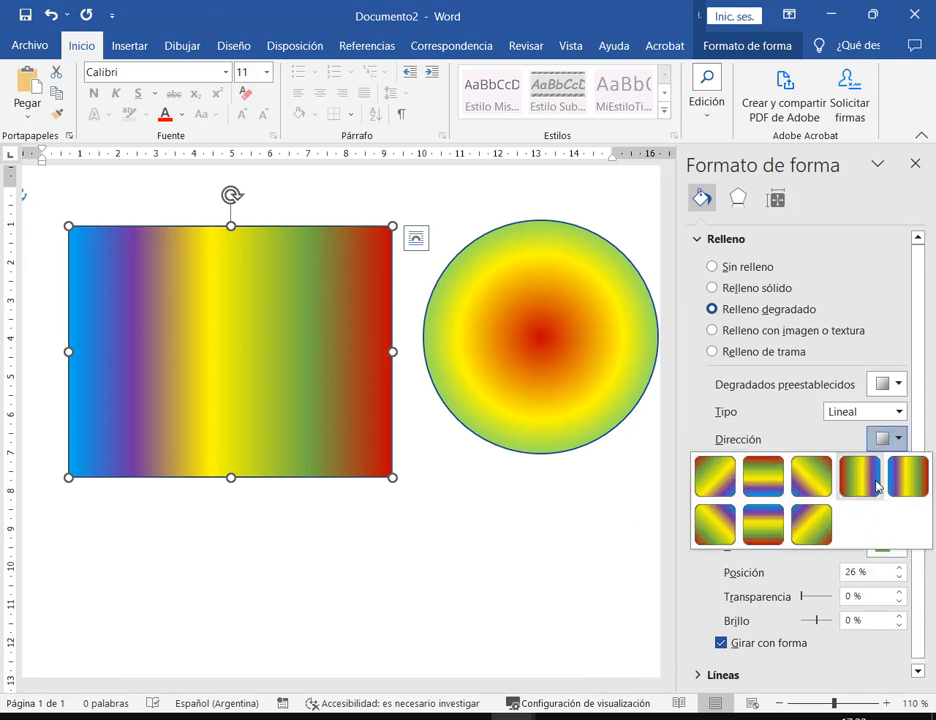
left_click(905, 478)
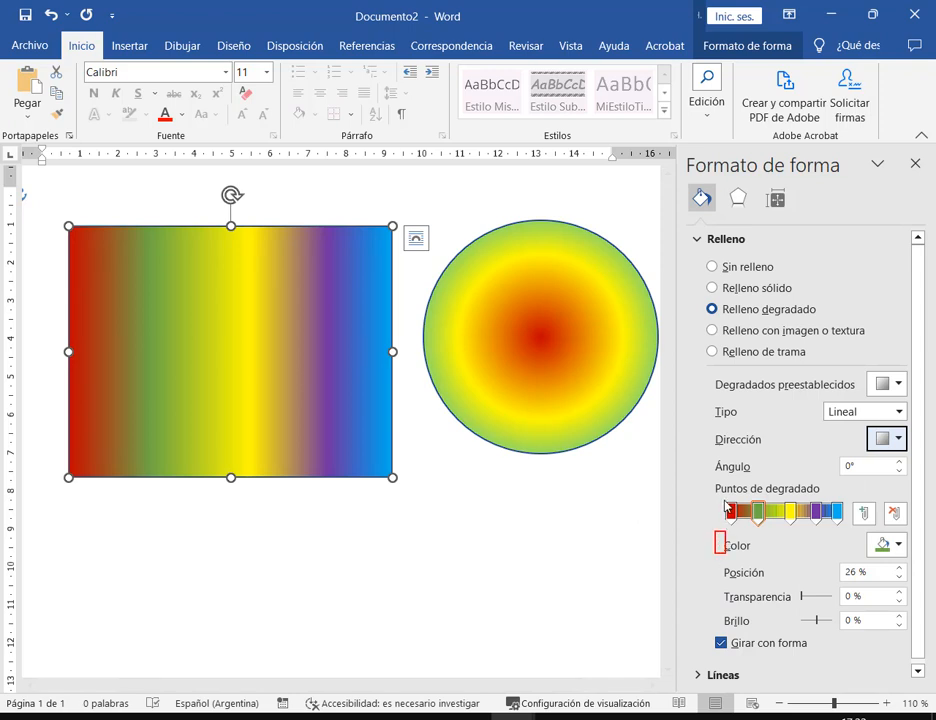
left_click_drag(722, 492, 850, 536)
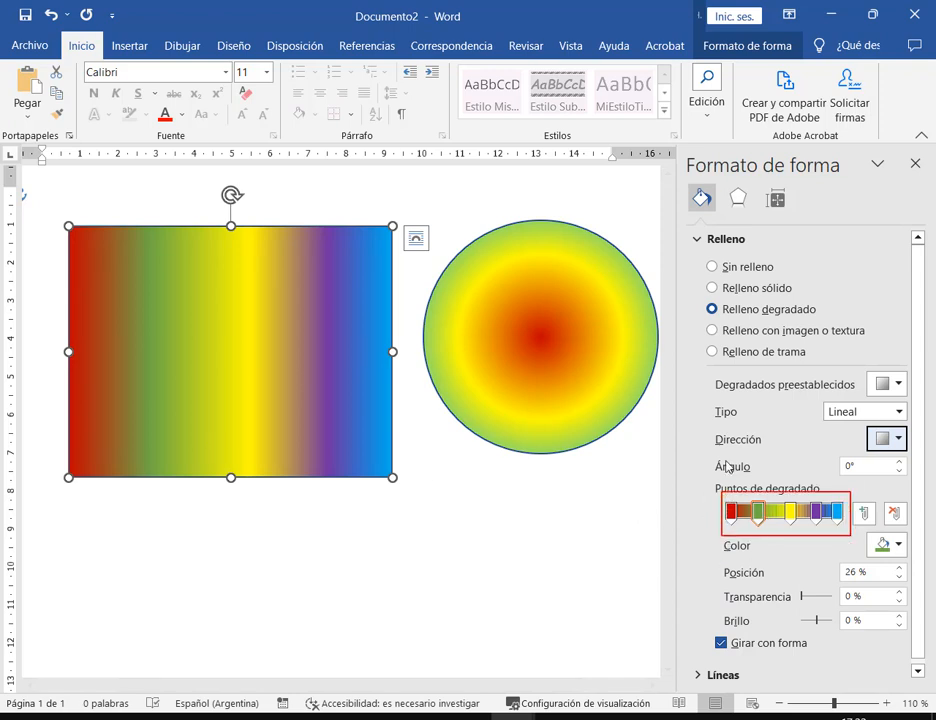
left_click_drag(84, 535, 84, 487)
left_click_drag(764, 458, 761, 493)
left_click_drag(171, 552, 155, 481)
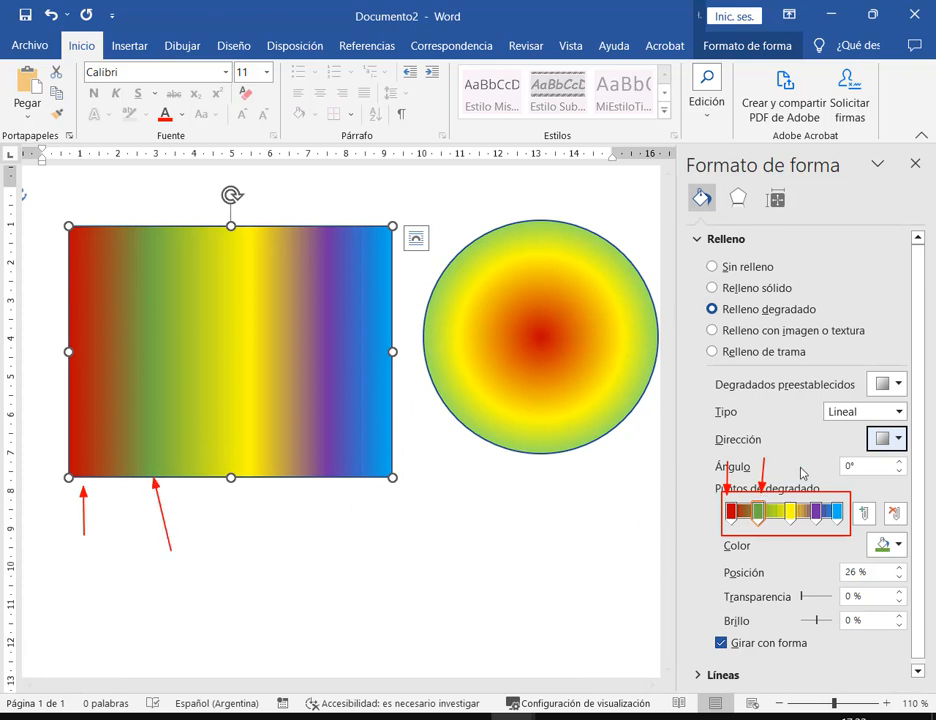
left_click_drag(798, 457, 790, 492)
left_click_drag(256, 552, 250, 485)
left_click_drag(820, 452, 812, 500)
left_click_drag(350, 565, 315, 490)
left_click_drag(845, 457, 842, 500)
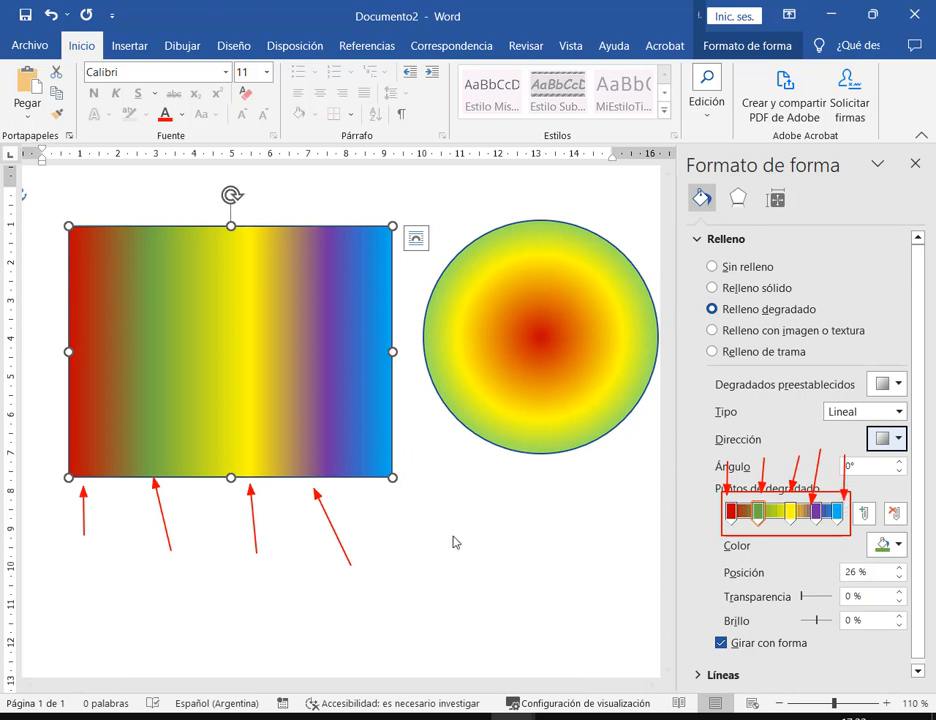
left_click_drag(386, 560, 378, 499)
key("Escape")
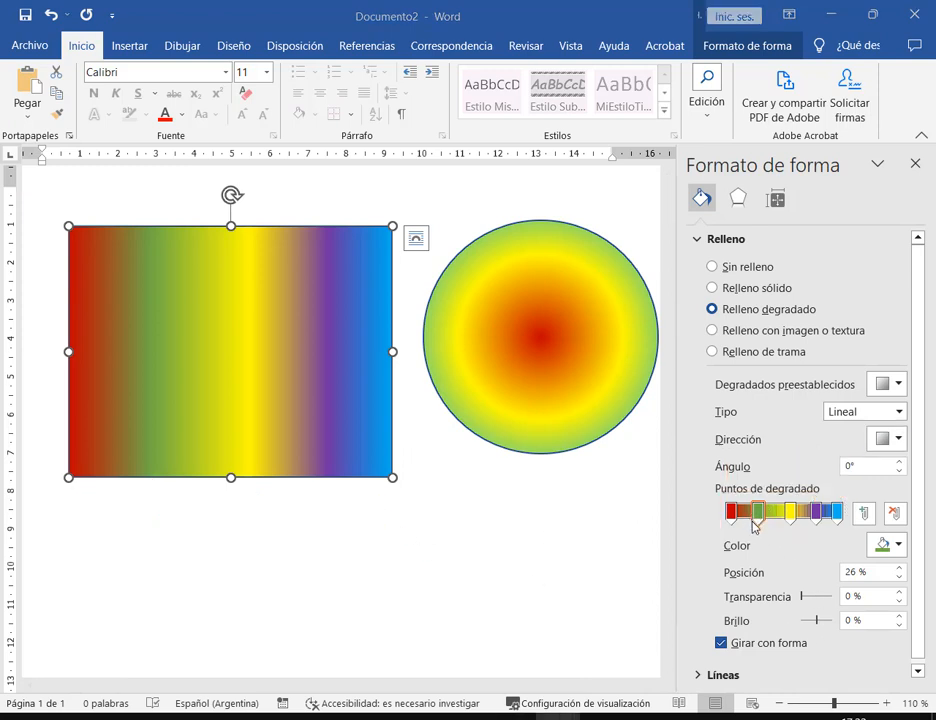
Remove the green, purple and yellow gradient stops, keeping only the dark red and light blue end stops.
left_click(894, 514)
left_click(894, 514)
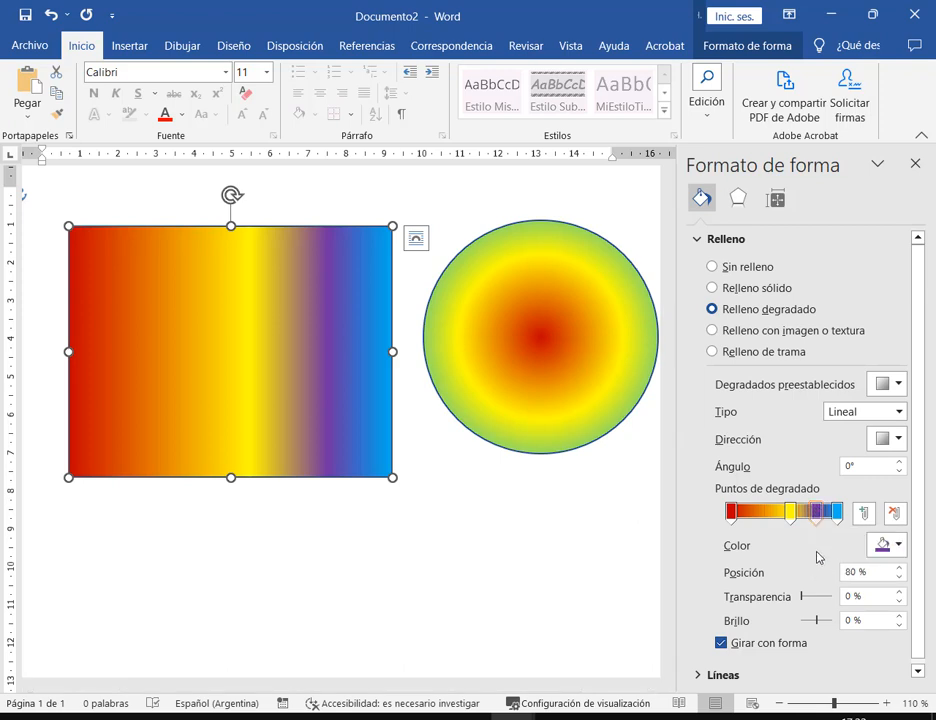
left_click_drag(818, 521, 790, 558)
left_click(794, 517)
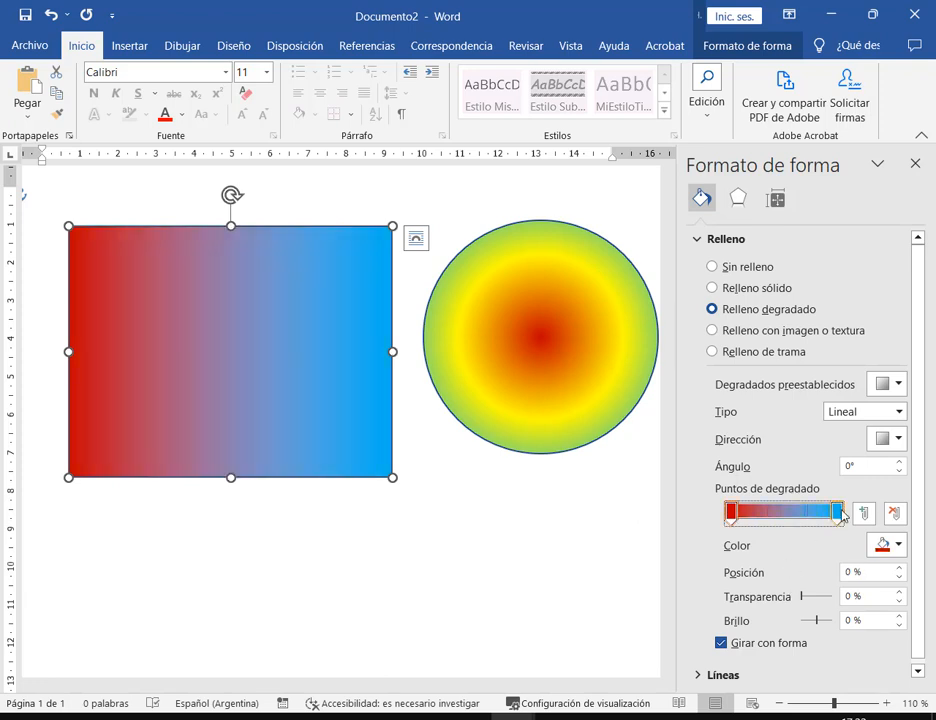
Try moving the light blue end stop inward along the gradient and return it to 100%.
left_click(840, 511)
left_click_drag(838, 517, 814, 520)
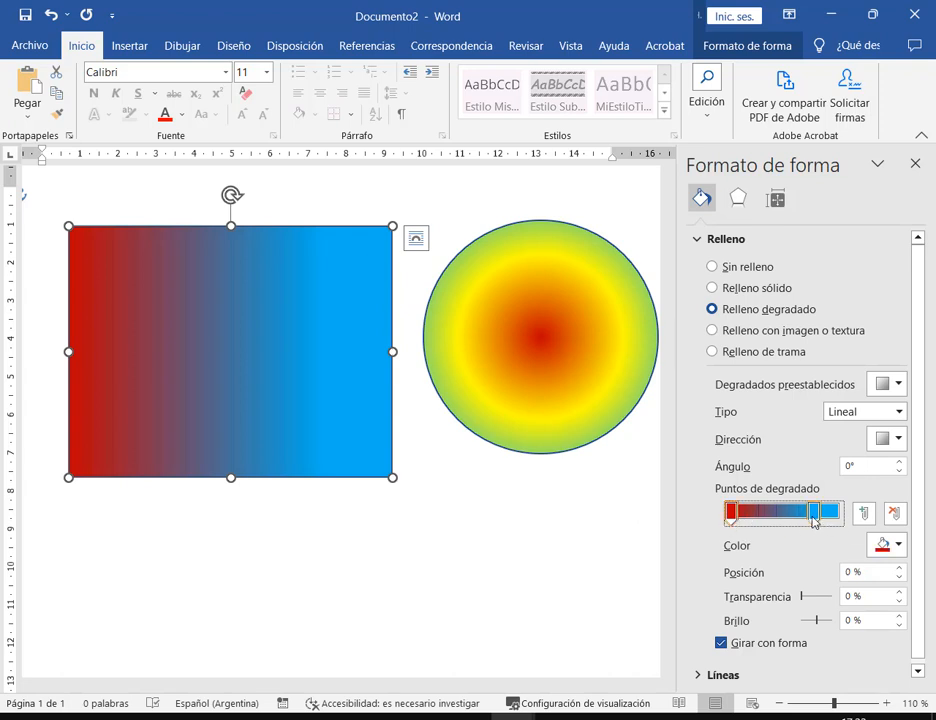
left_click_drag(816, 516, 858, 518)
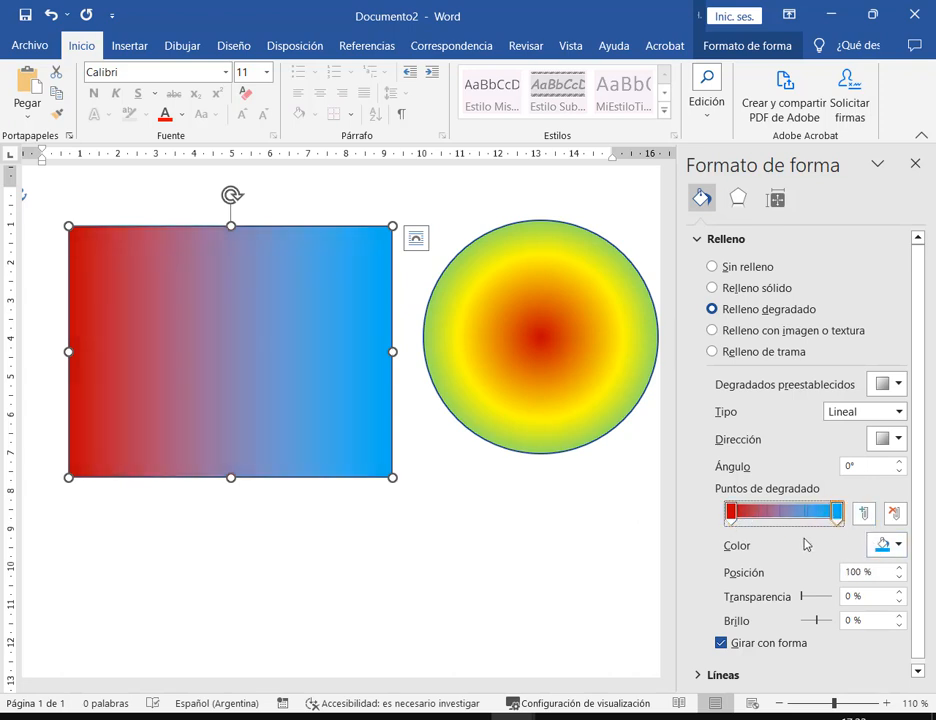
Add a gradient stop at 52% between the dark red and light blue end stops.
left_click(788, 514)
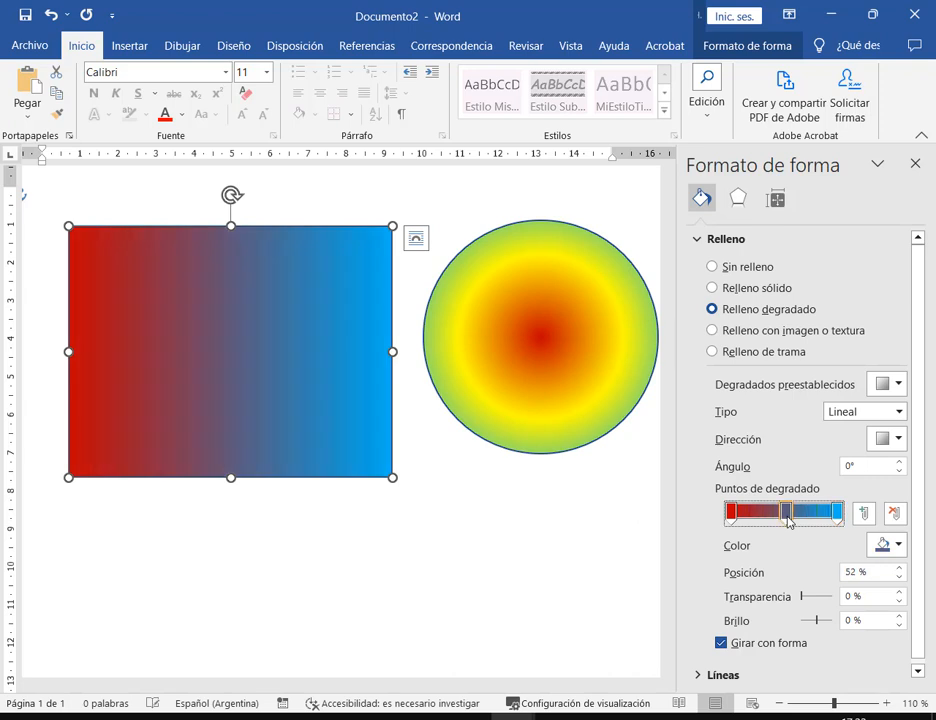
left_click(900, 440)
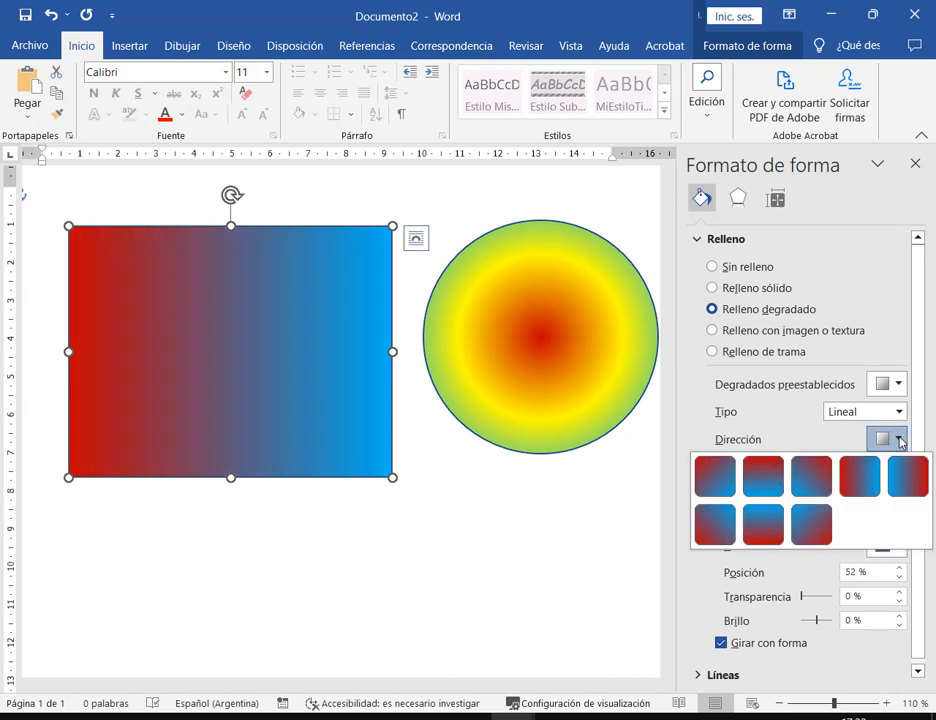
left_click(900, 441)
left_click(786, 520)
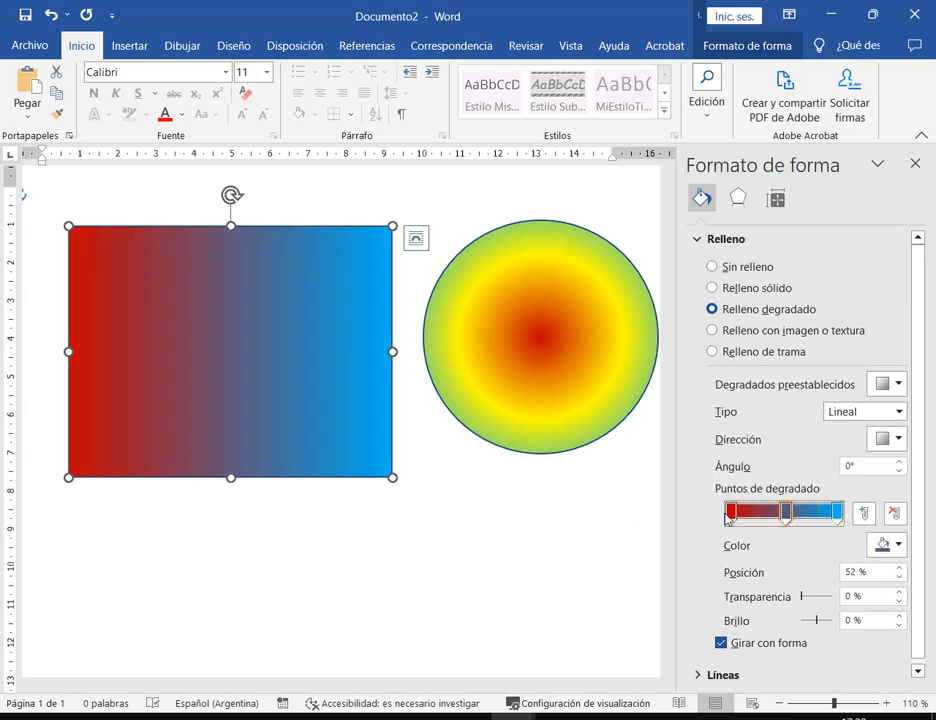
Colour the gradient's first and last stops standard red and its middle stop dark red.
left_click(729, 514)
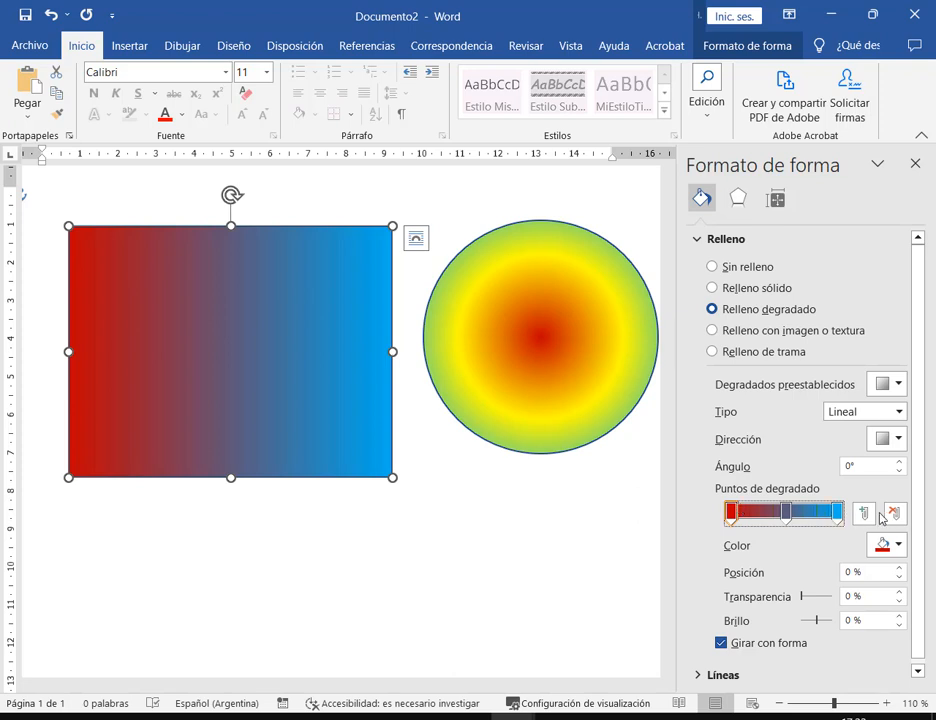
left_click(898, 545)
left_click(808, 507)
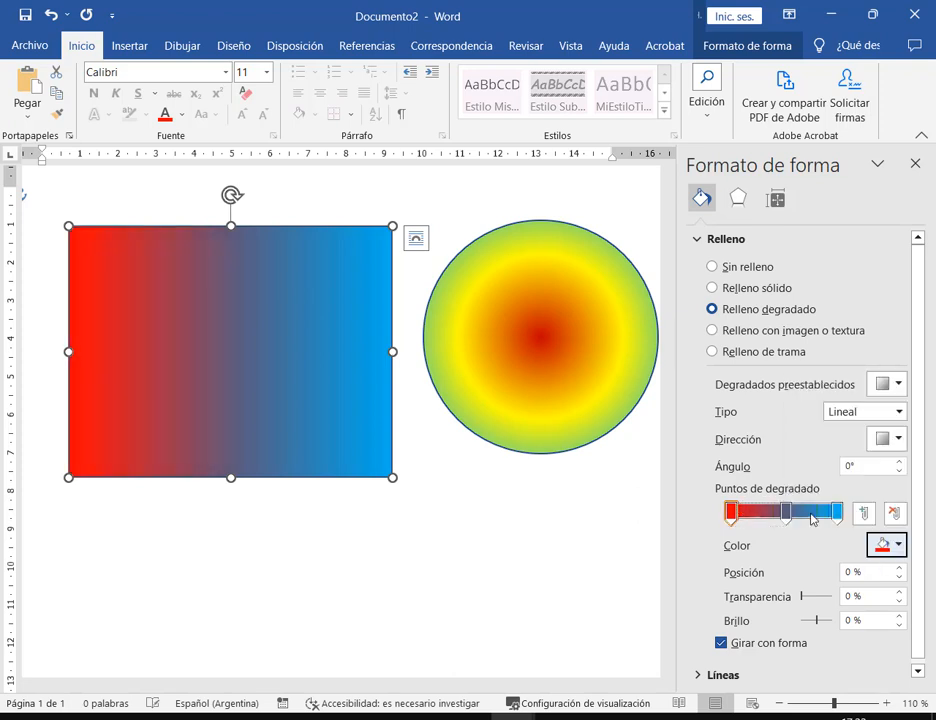
left_click(786, 512)
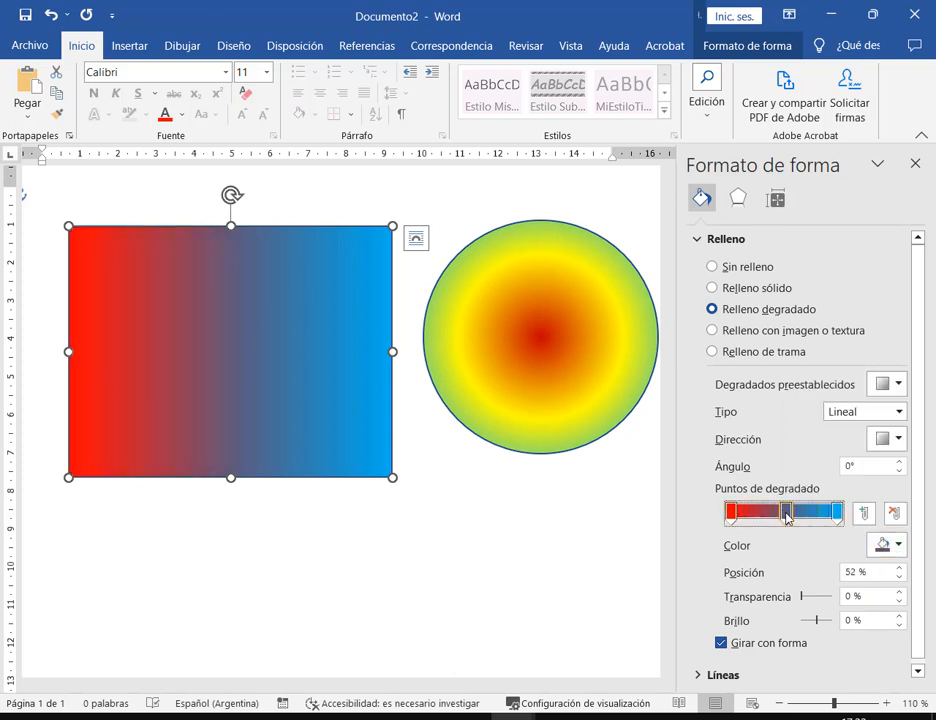
left_click(881, 548)
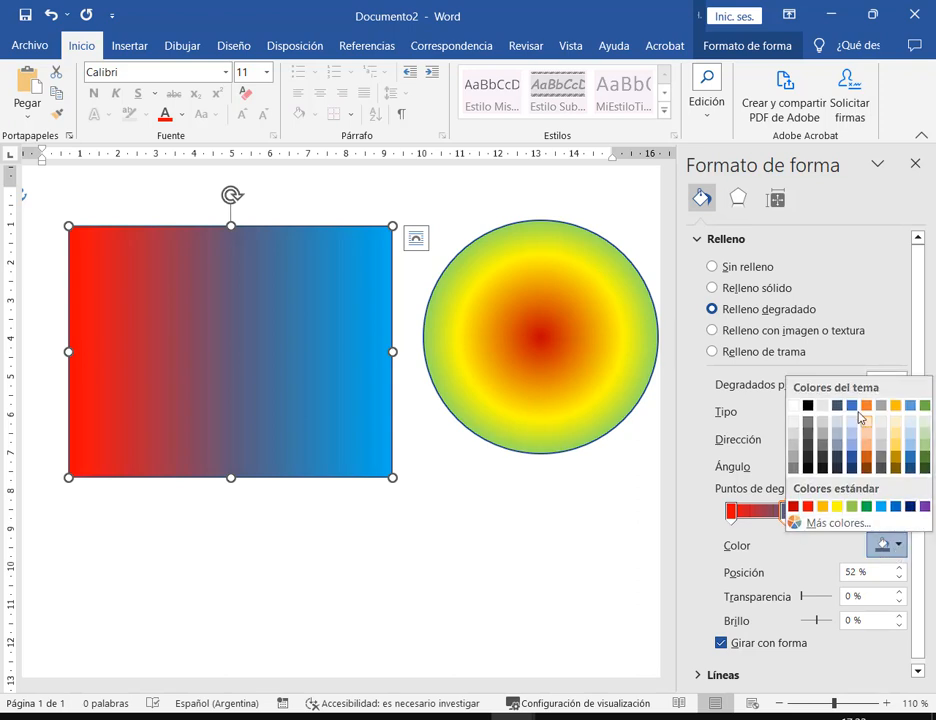
left_click(793, 507)
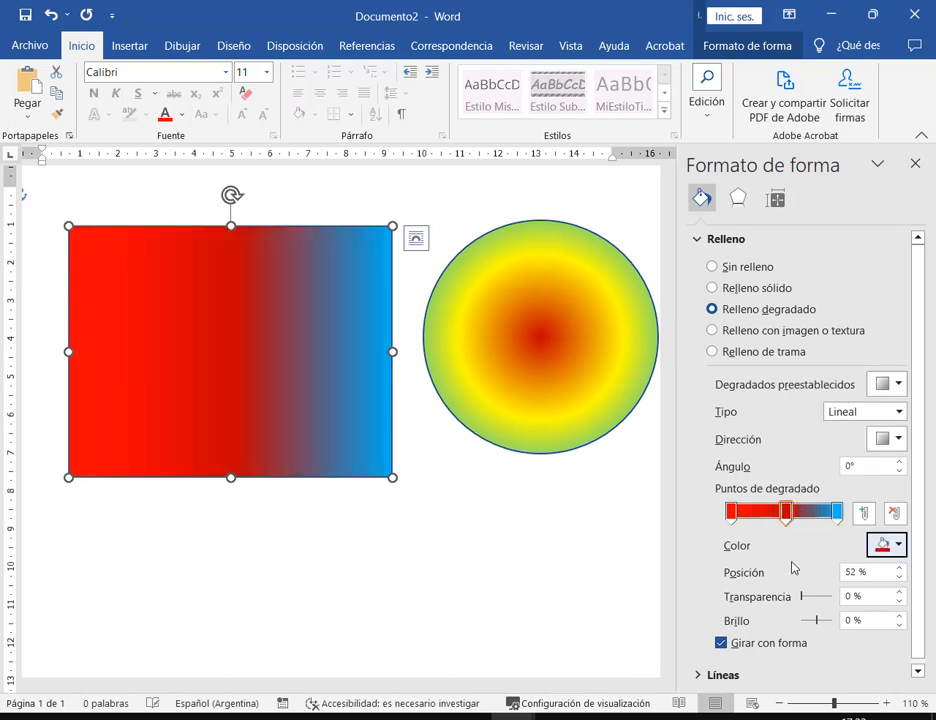
left_click(836, 512)
left_click(897, 546)
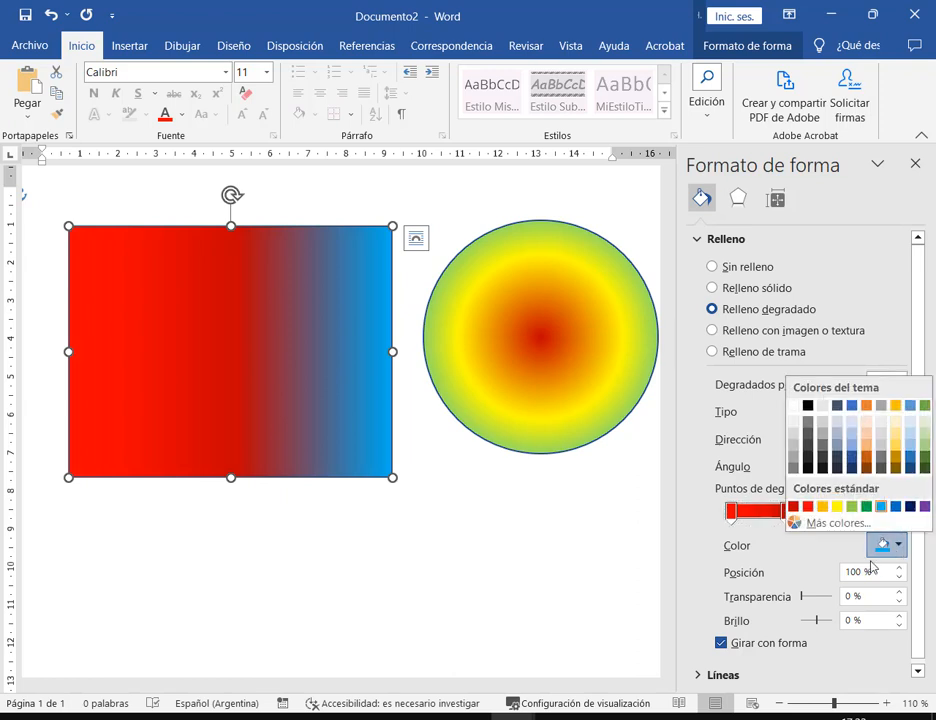
left_click(807, 507)
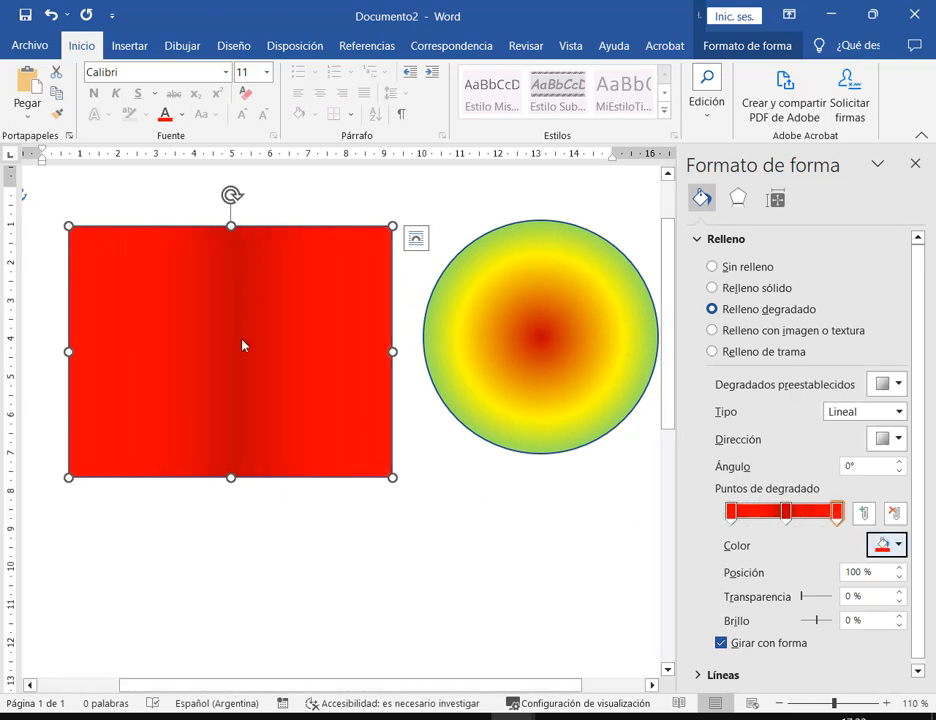
Give the middle gradient stop the darker custom red #8A0000 and move it to 46%.
left_click(787, 511)
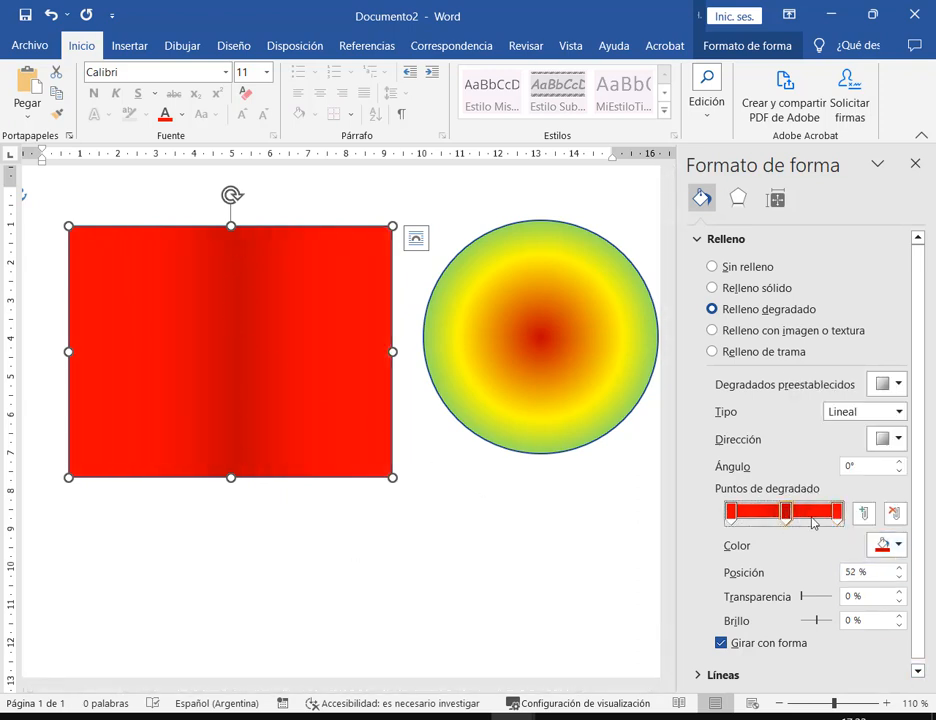
left_click(895, 546)
left_click(845, 525)
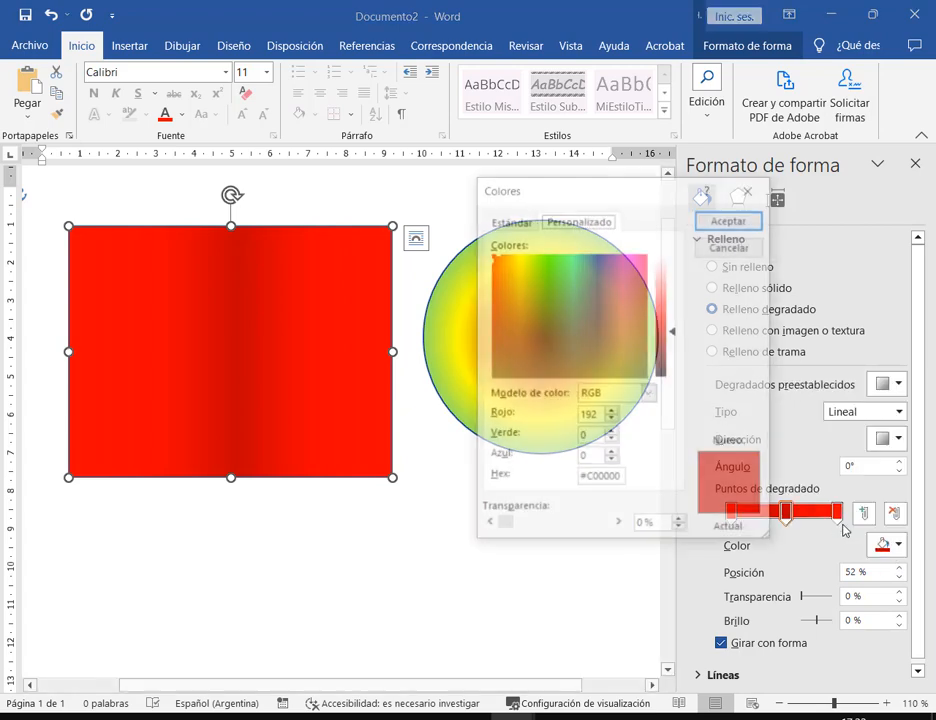
left_click_drag(673, 330, 676, 348)
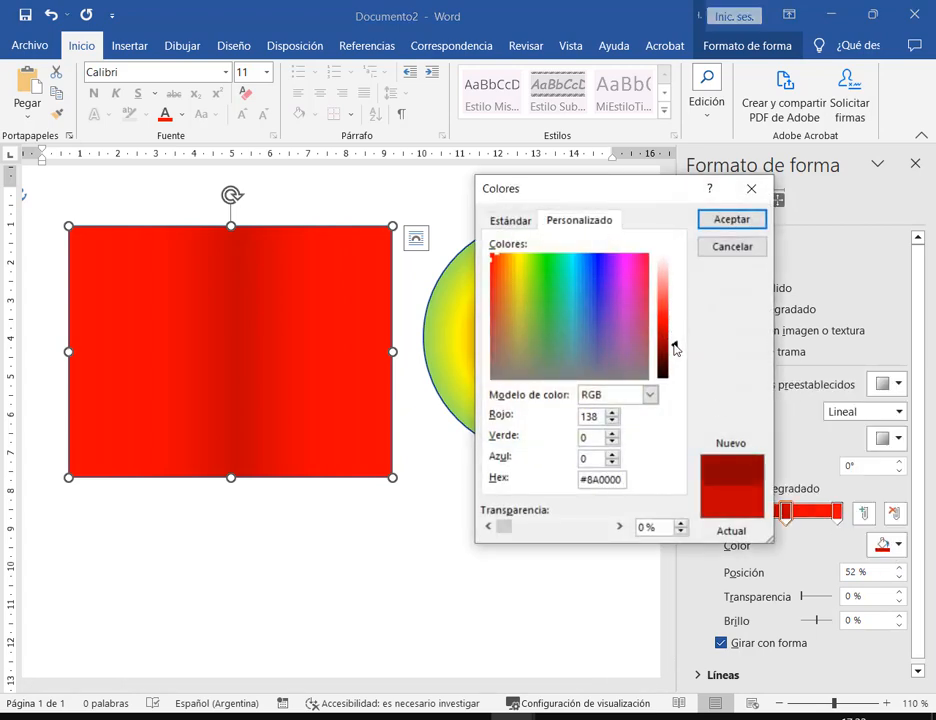
left_click(732, 218)
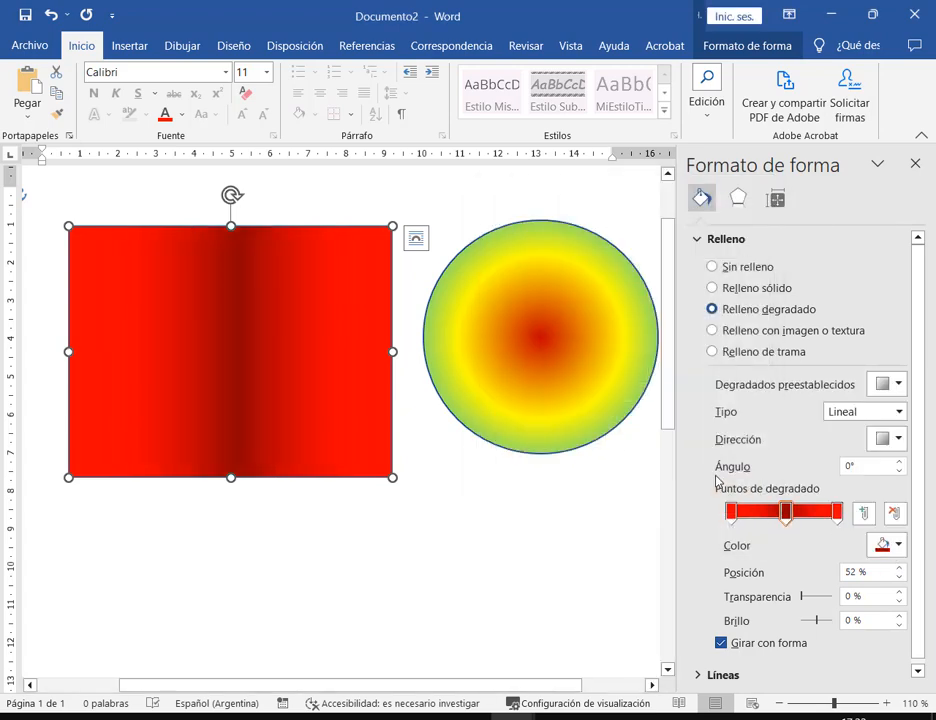
left_click_drag(785, 514, 777, 515)
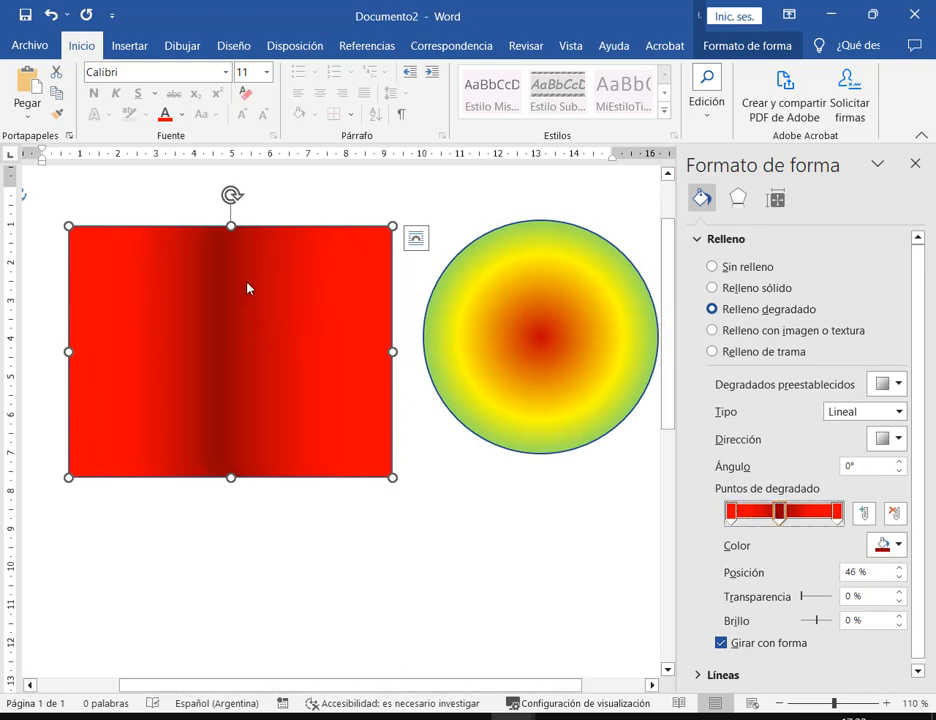
left_click(731, 512)
left_click_drag(197, 204, 252, 229)
left_click_drag(295, 178, 249, 239)
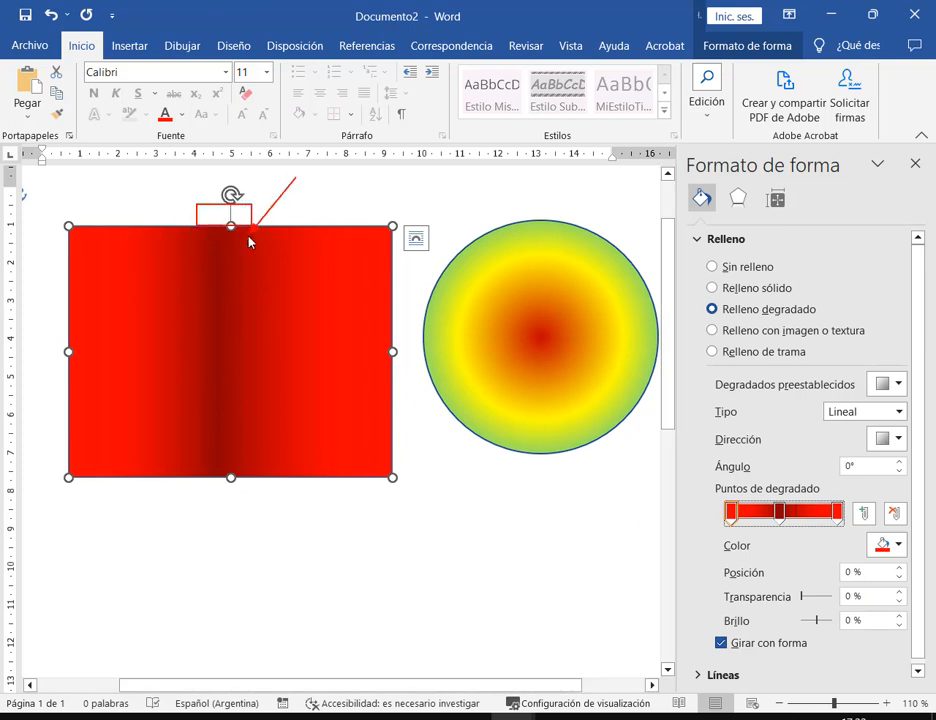
key("Escape")
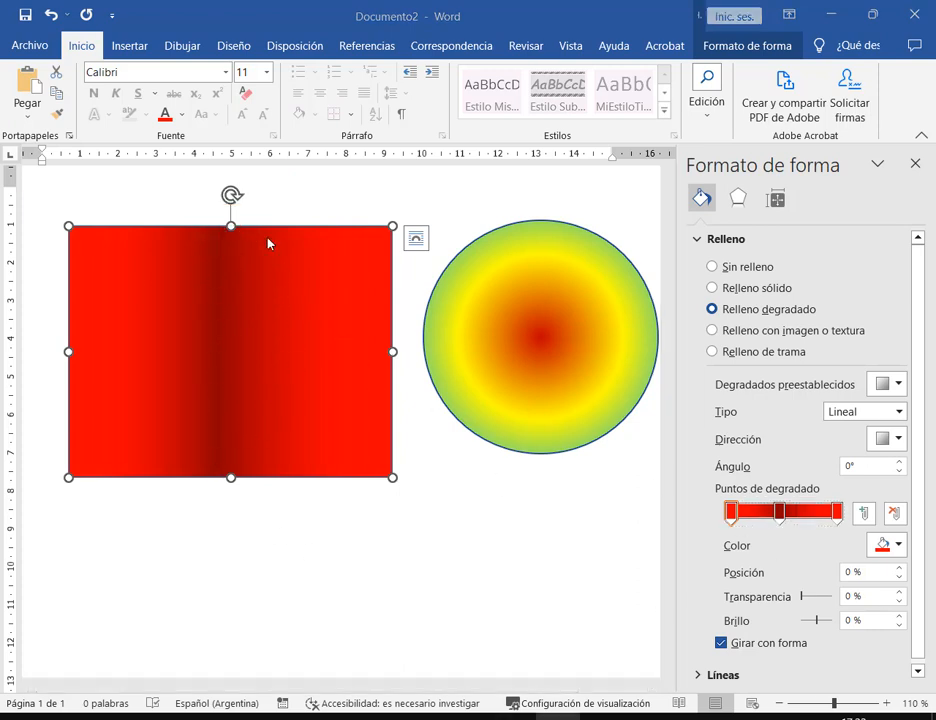
Add a gradient stop at 68% in the recently used darkest red and move the other stop of that colour to 38%.
left_click(797, 514)
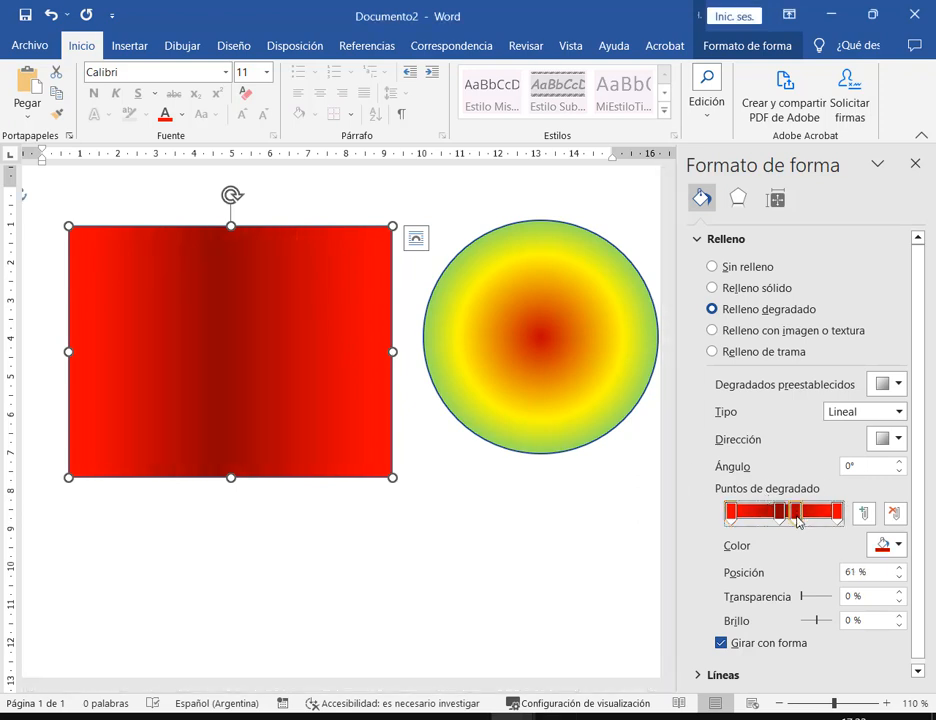
left_click_drag(796, 516, 802, 521)
left_click(905, 551)
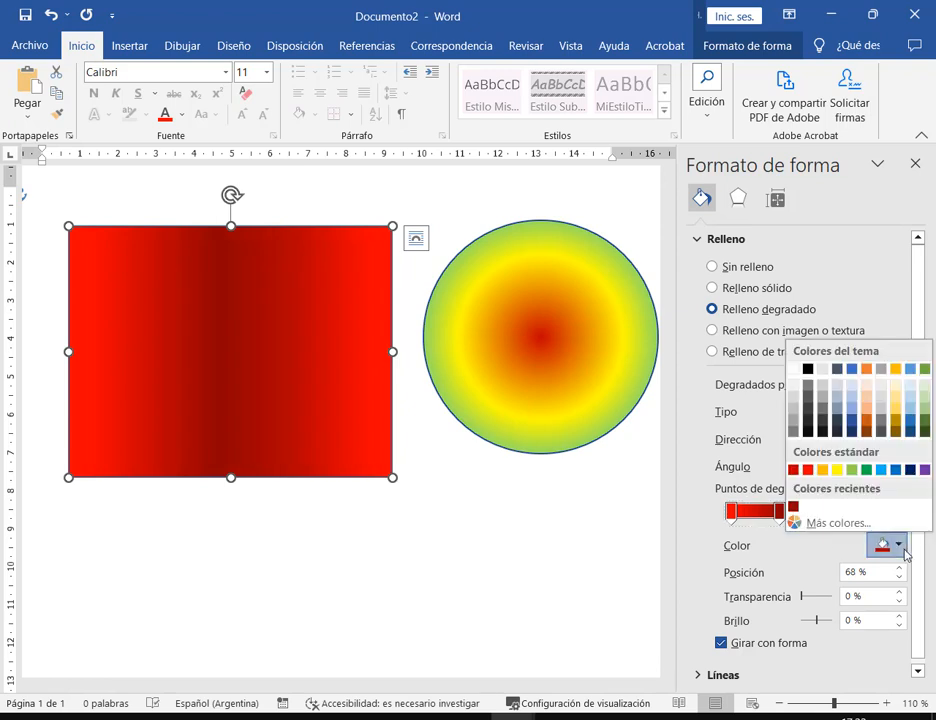
left_click(793, 512)
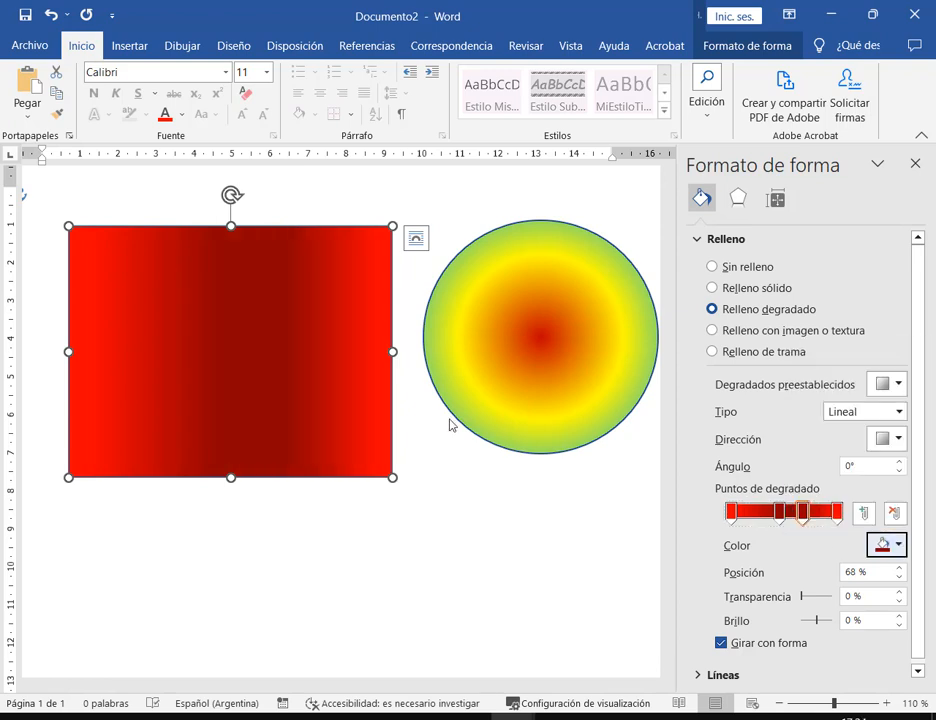
left_click_drag(778, 512, 771, 519)
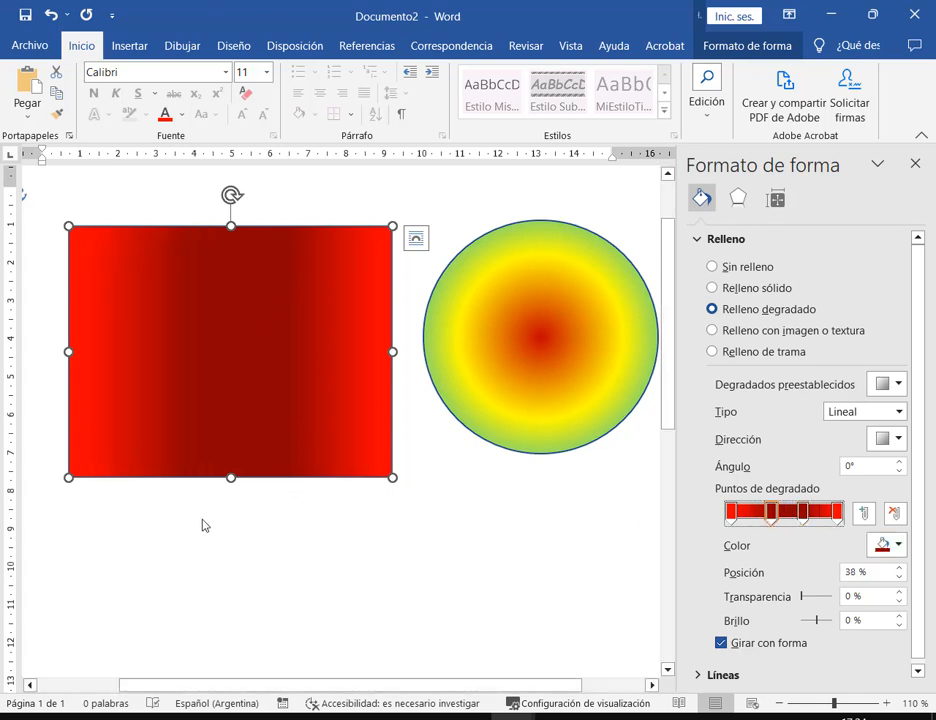
Remove the rectangle's gradient stop at 68% and move the remaining darkest red stop to 55%.
left_click_drag(187, 518, 289, 494)
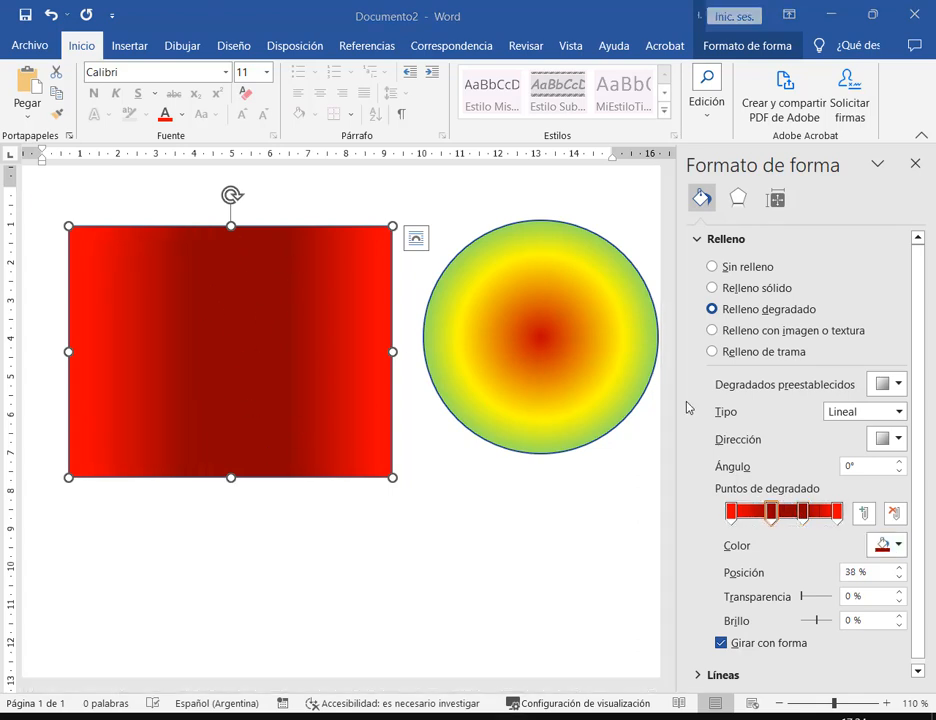
scroll(356, 435, "down", 9)
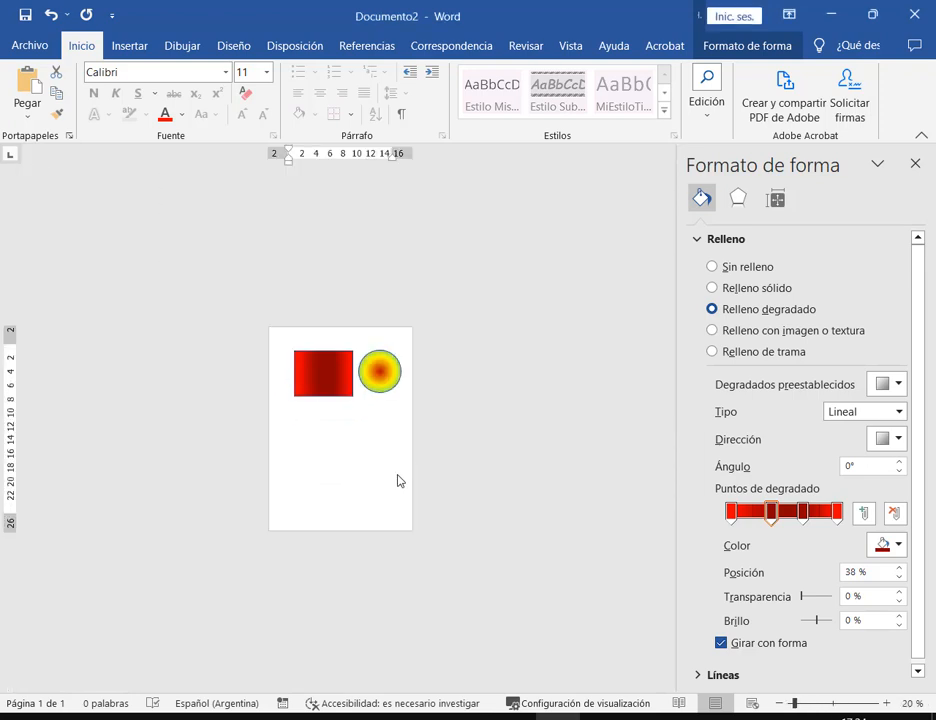
scroll(339, 441, "up", 4)
left_click(341, 441)
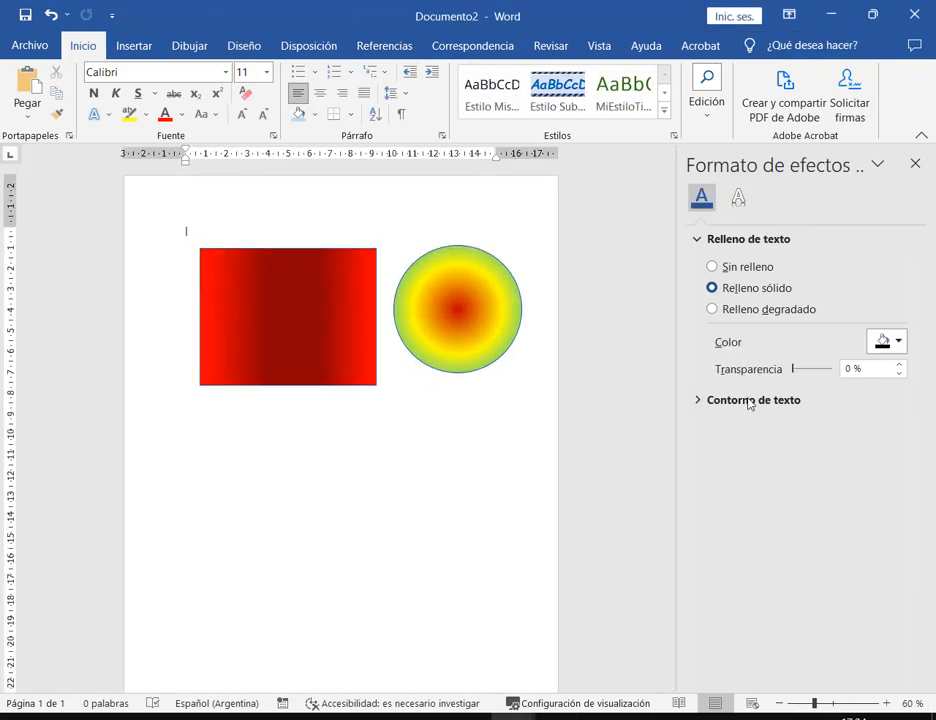
left_click(303, 320)
left_click(805, 514)
left_click_drag(805, 514, 806, 565)
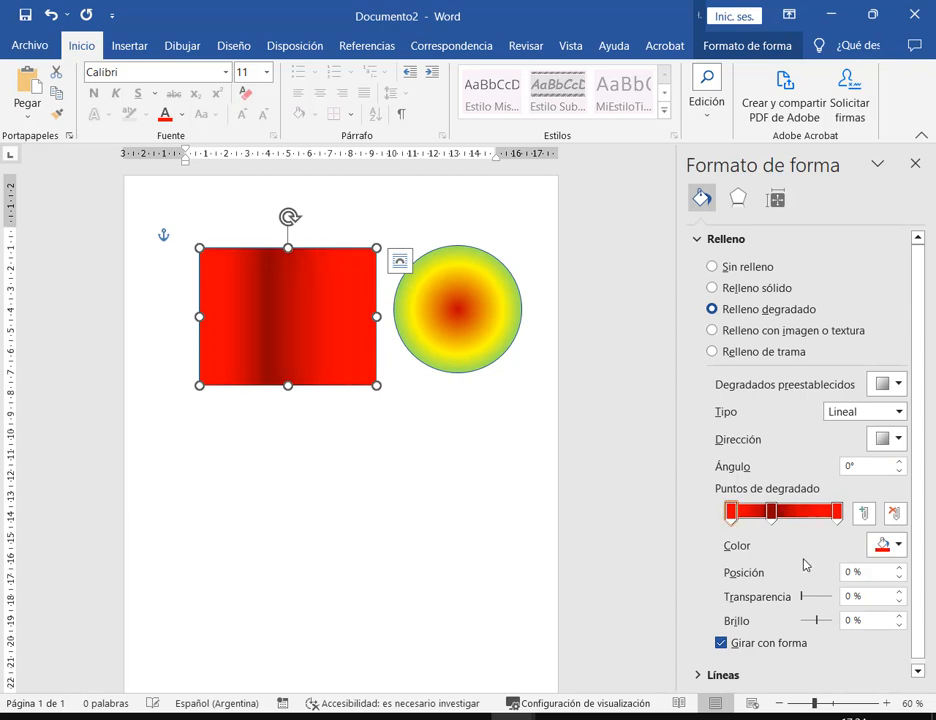
left_click_drag(776, 517, 795, 523)
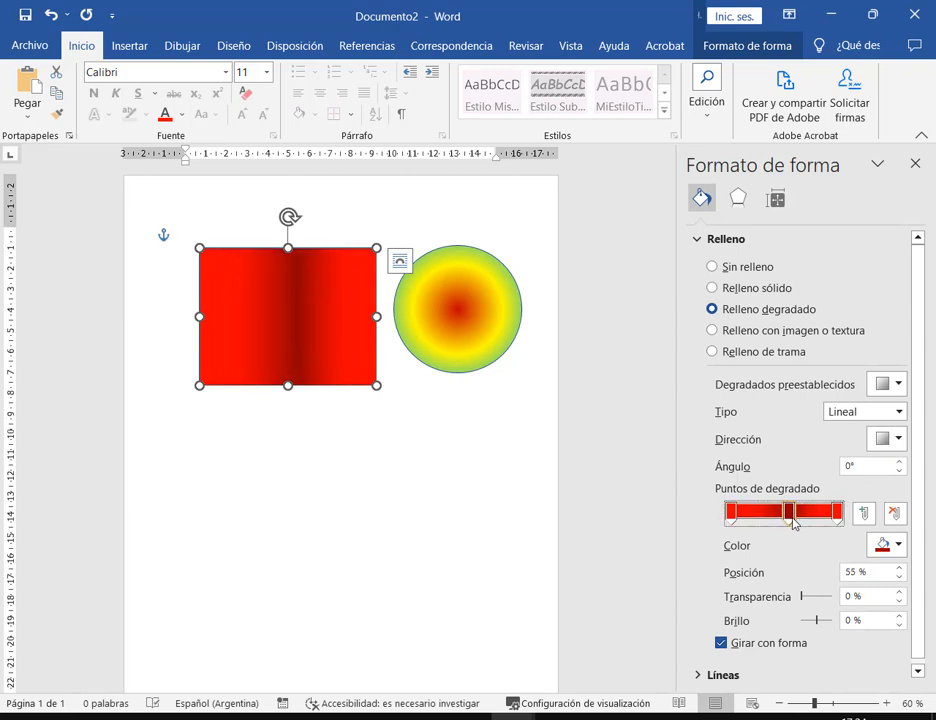
Add a gradient stop at 70% in the recently used darkest red and move the other dark stop closer to the first stop.
left_click(804, 518)
left_click_drag(790, 518, 767, 520)
left_click(804, 518)
left_click(897, 545)
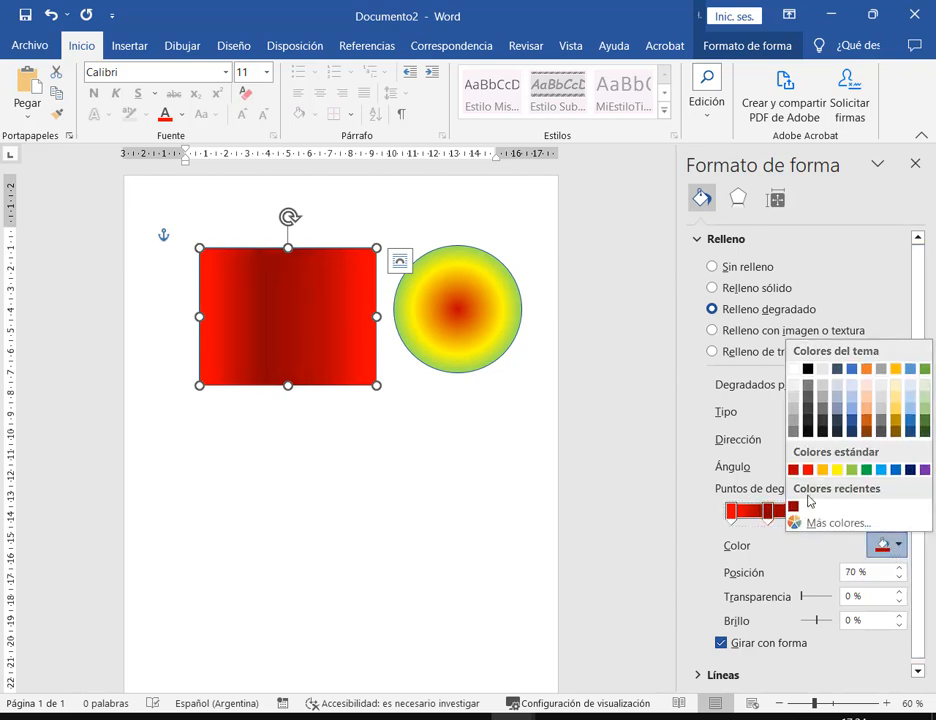
left_click(792, 507)
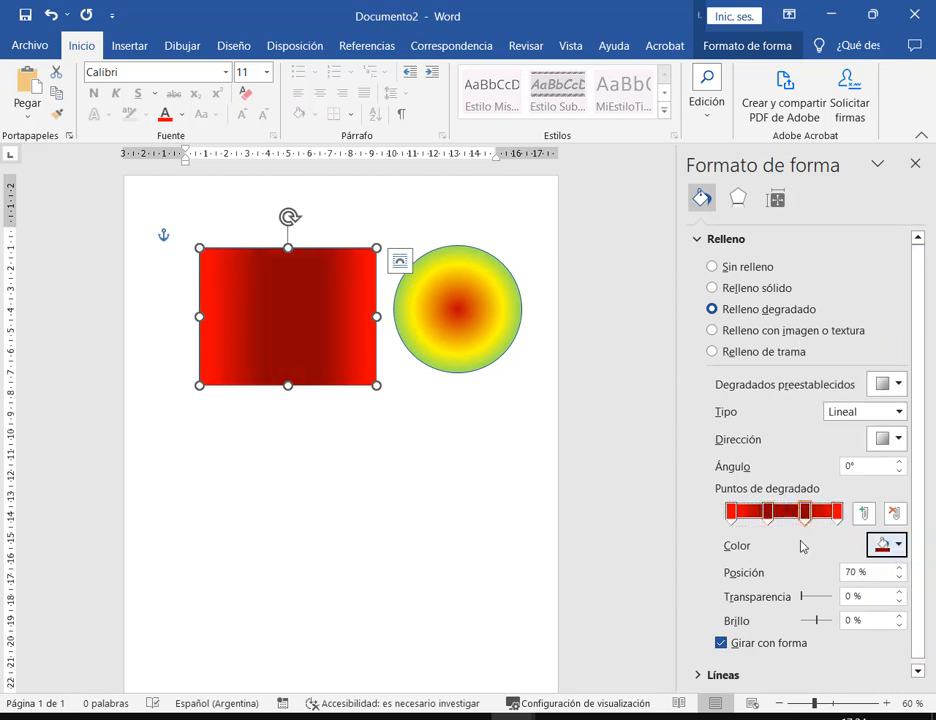
left_click(540, 488)
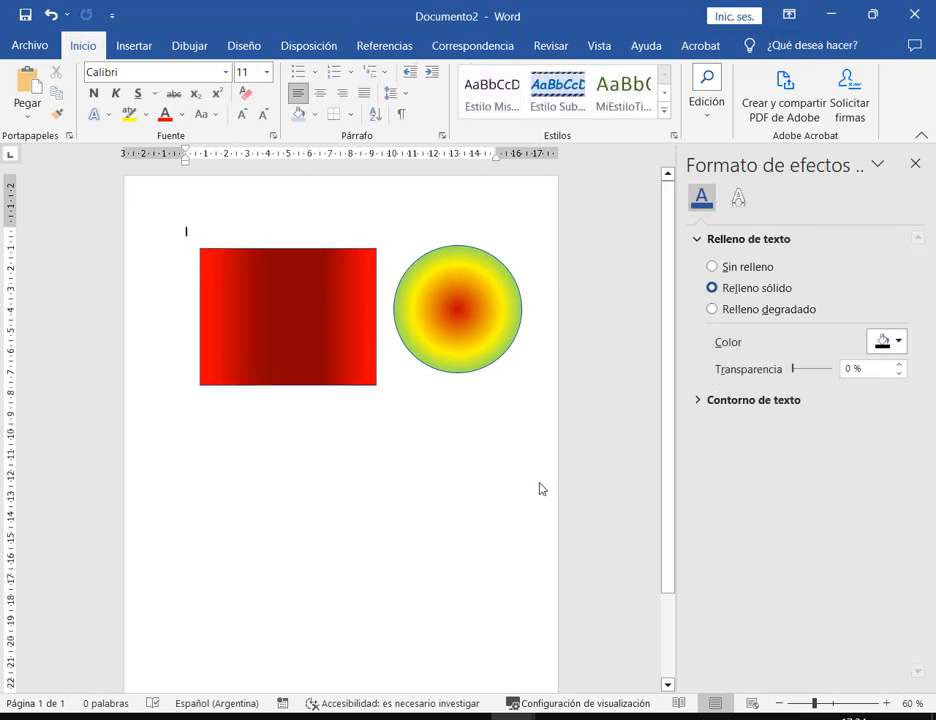
Set the rectangle's linear gradient direction to run downward at 90°.
left_click(318, 312)
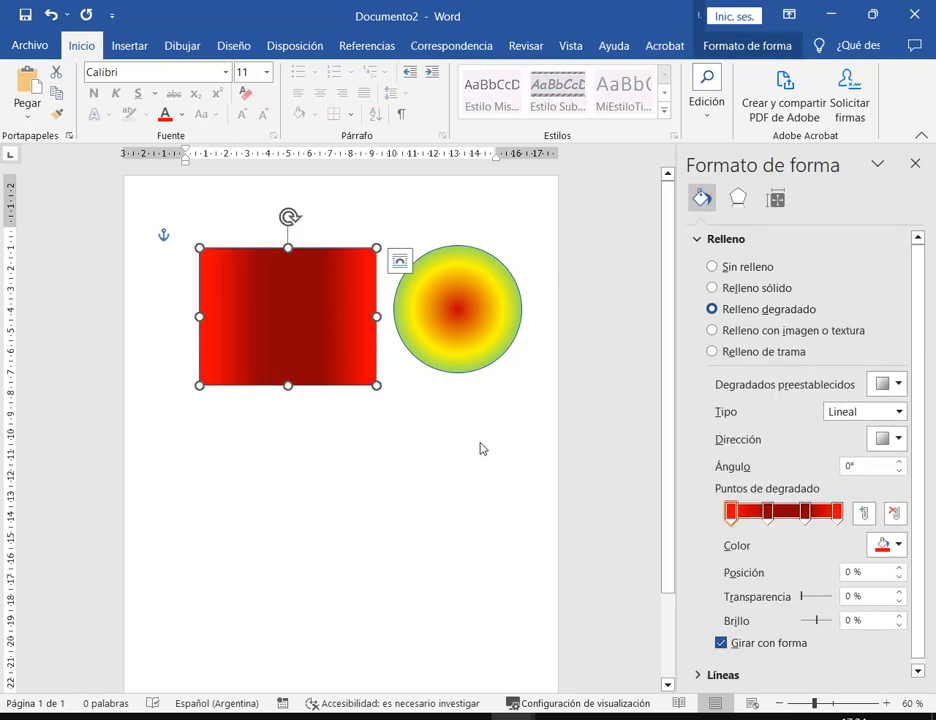
left_click(888, 440)
left_click(768, 480)
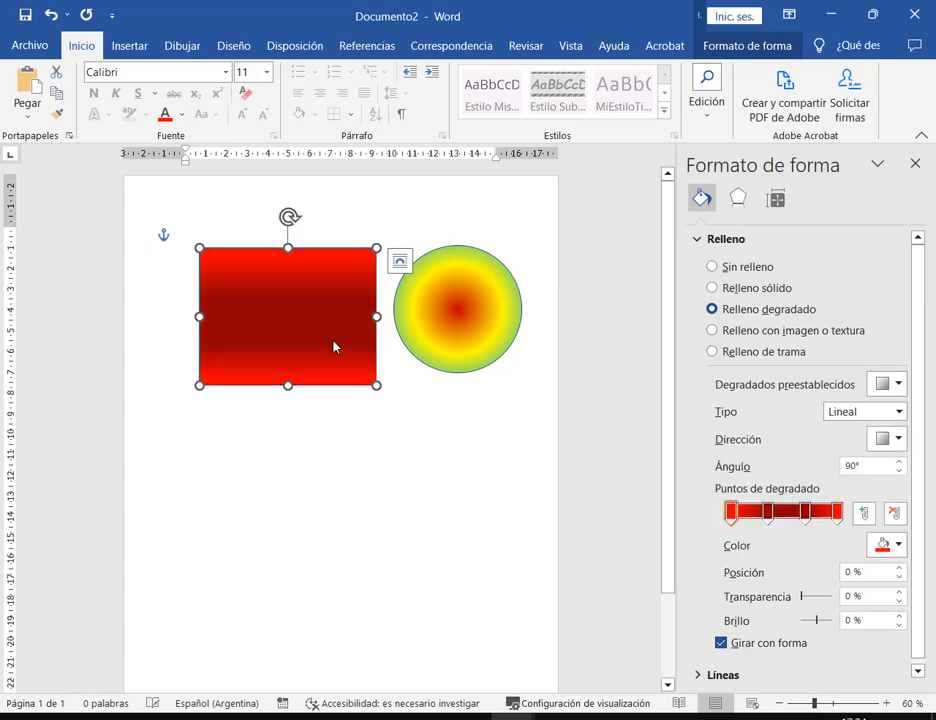
Switch to the reference PDF in the browser and examine the shading and rounded end of the purple bar.
left_click(201, 717)
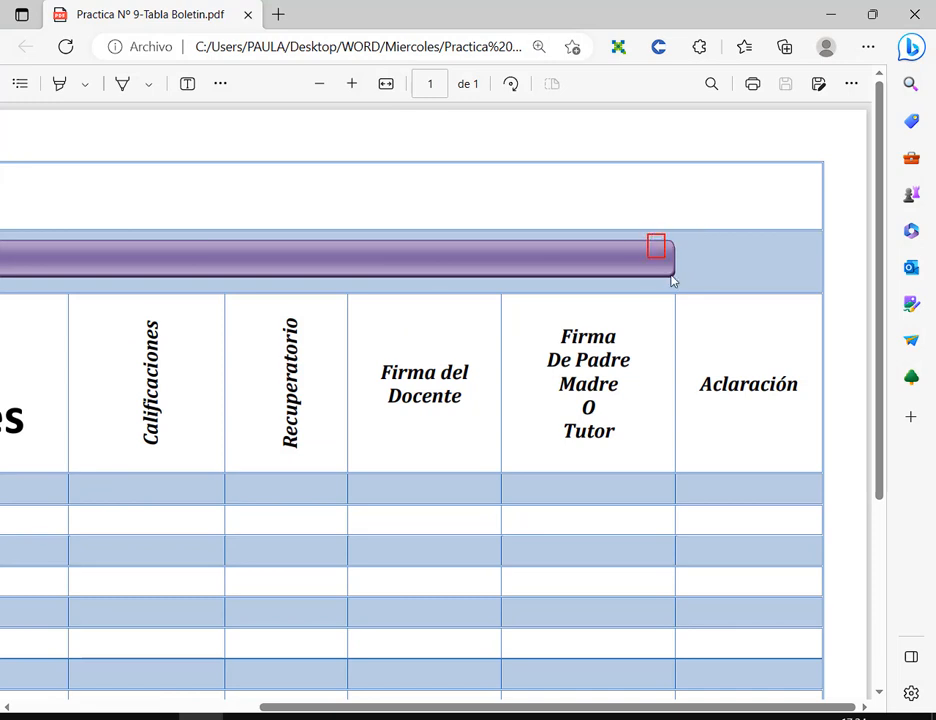
left_click_drag(671, 279, 674, 281)
left_click_drag(714, 242, 676, 252)
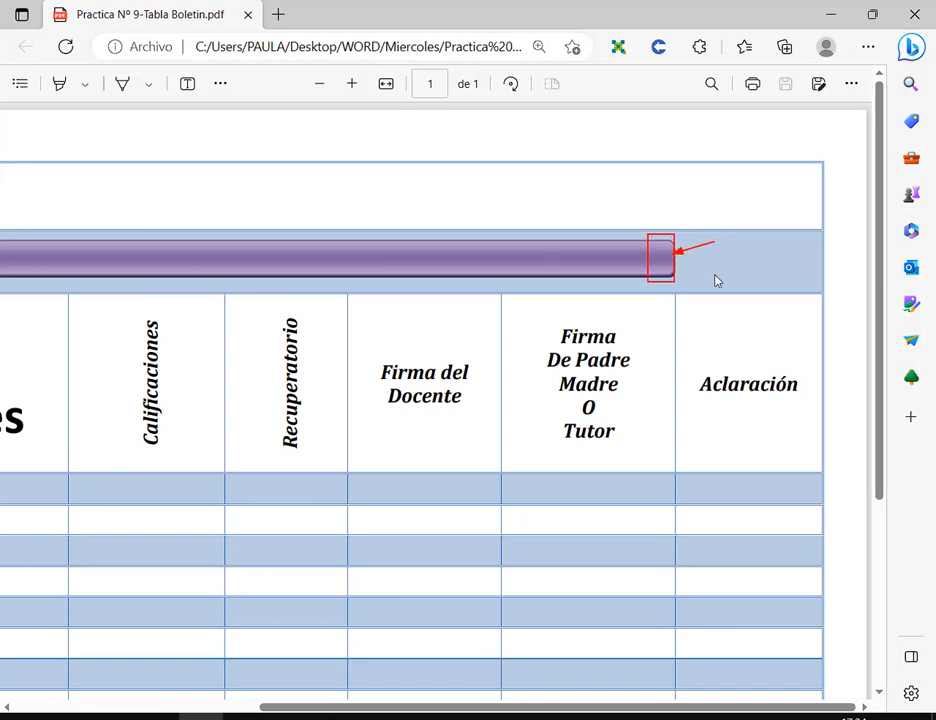
left_click_drag(720, 288, 674, 273)
key("Escape")
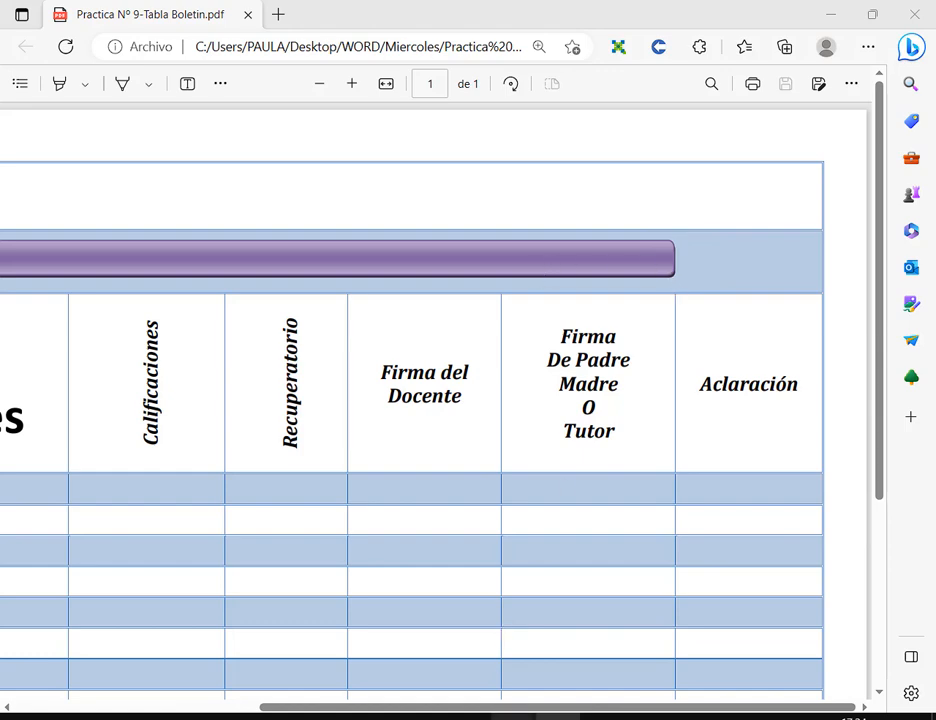
Return to Word, close the practice document's shape formatting pane and switch to the bar's shape format options in TP 10 - Boletín.docx.
left_click(577, 647)
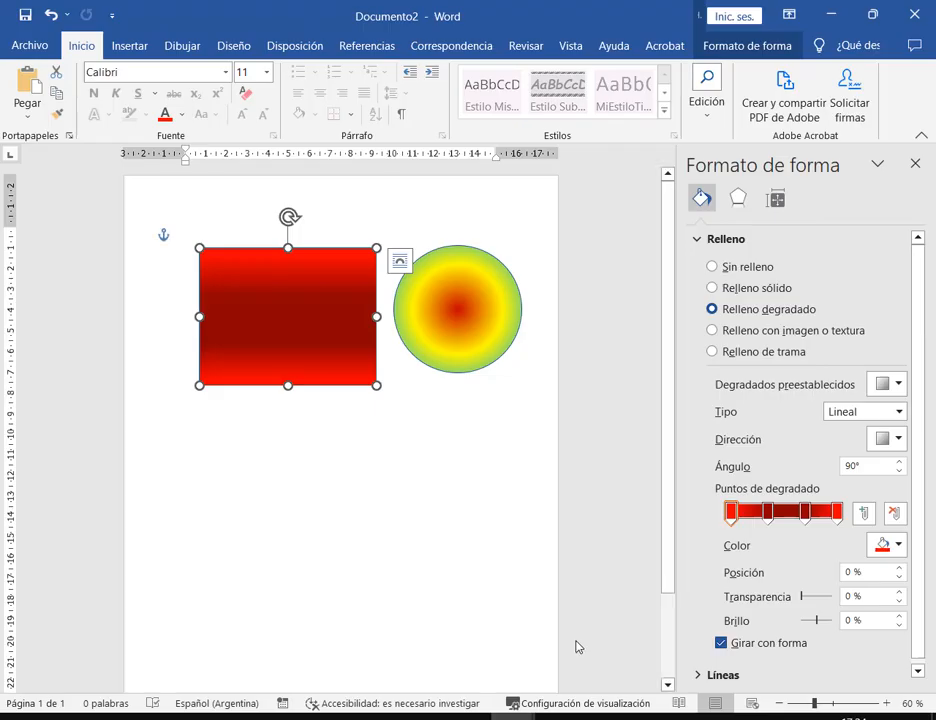
left_click(449, 474)
left_click(284, 317)
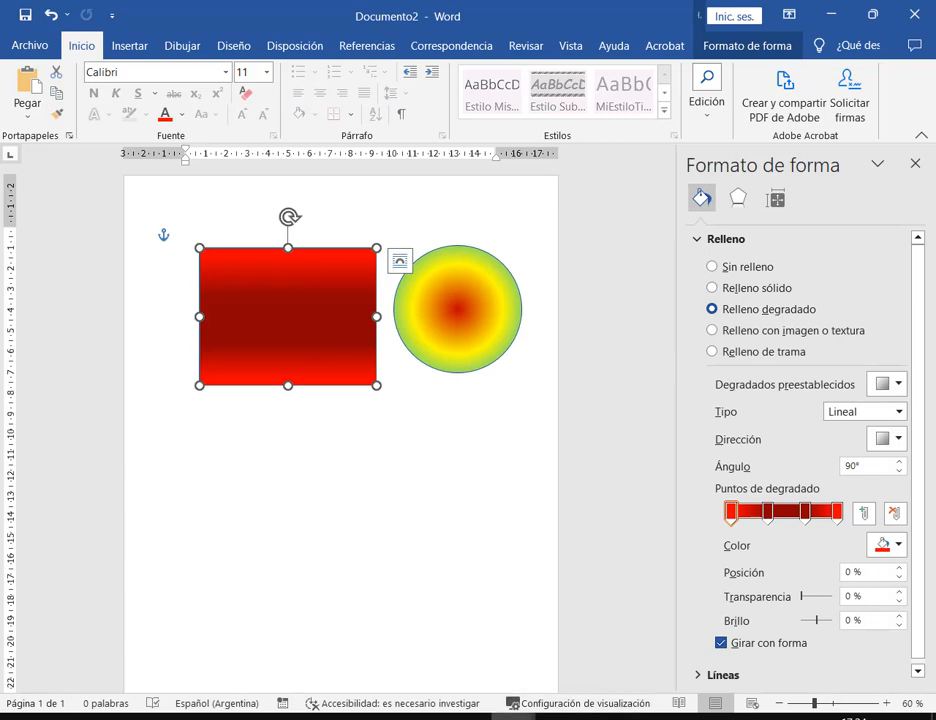
left_click(914, 163)
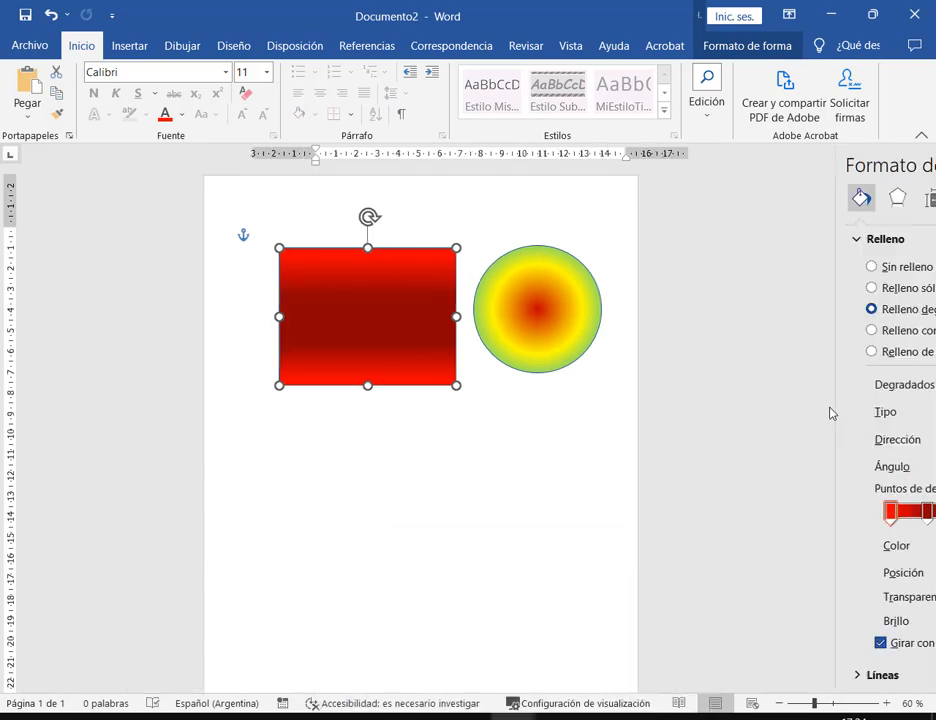
left_click(412, 620)
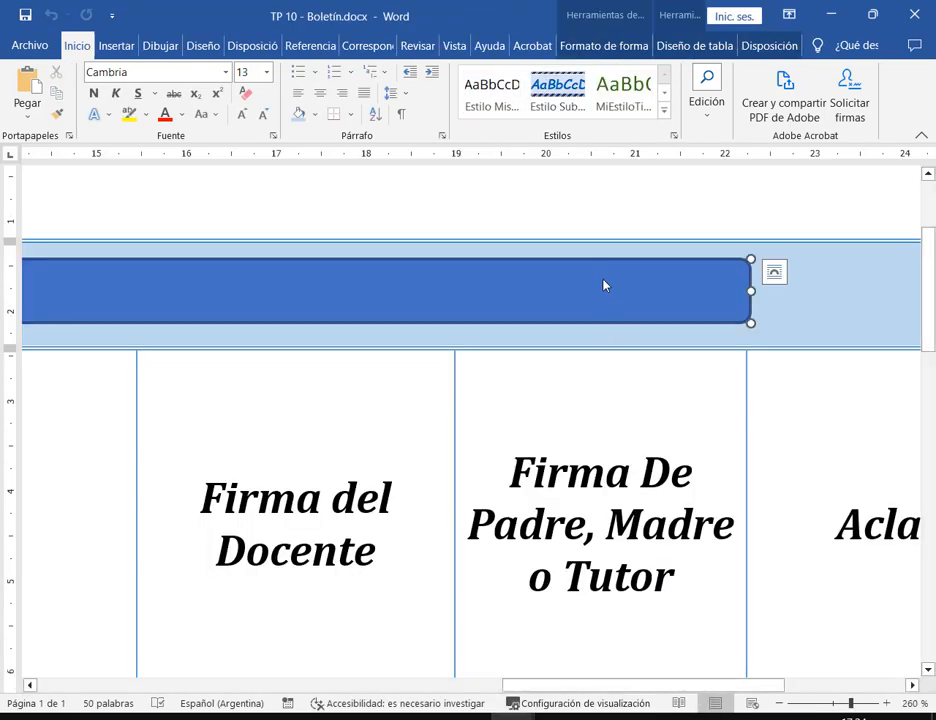
left_click(690, 8)
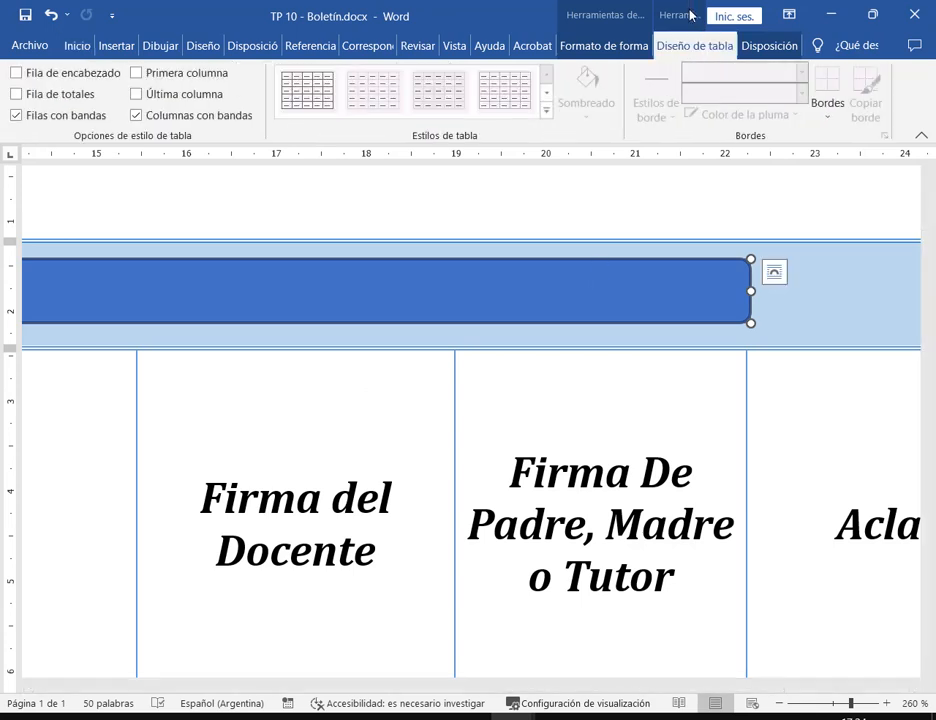
left_click(638, 48)
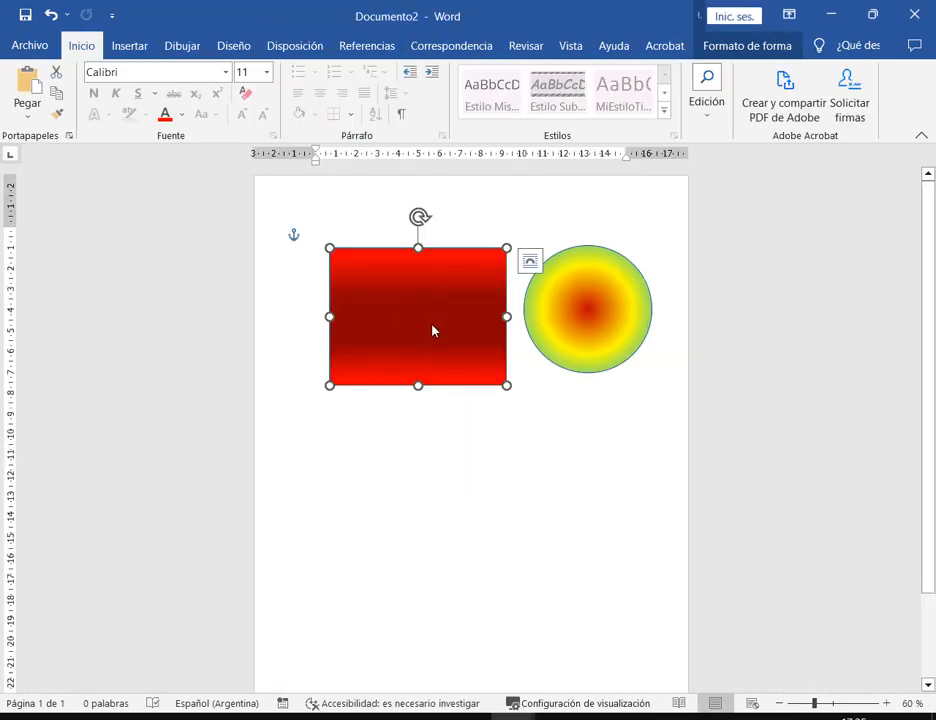
left_click(829, 16)
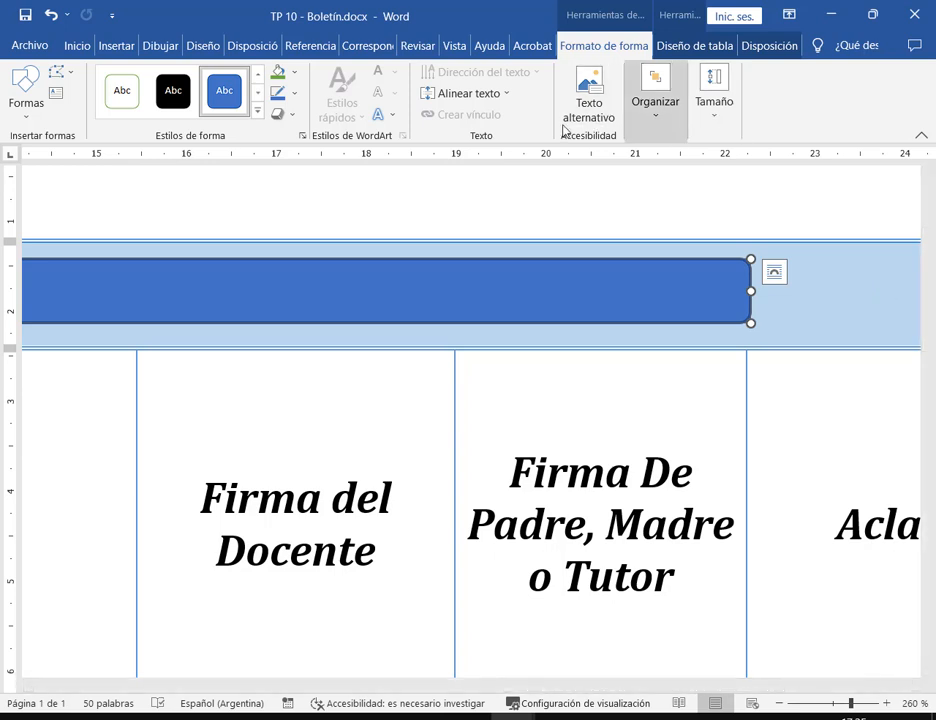
Fill the Curso row's bar with standard purple and apply the light linear gradient variation that fades downward.
left_click(258, 110)
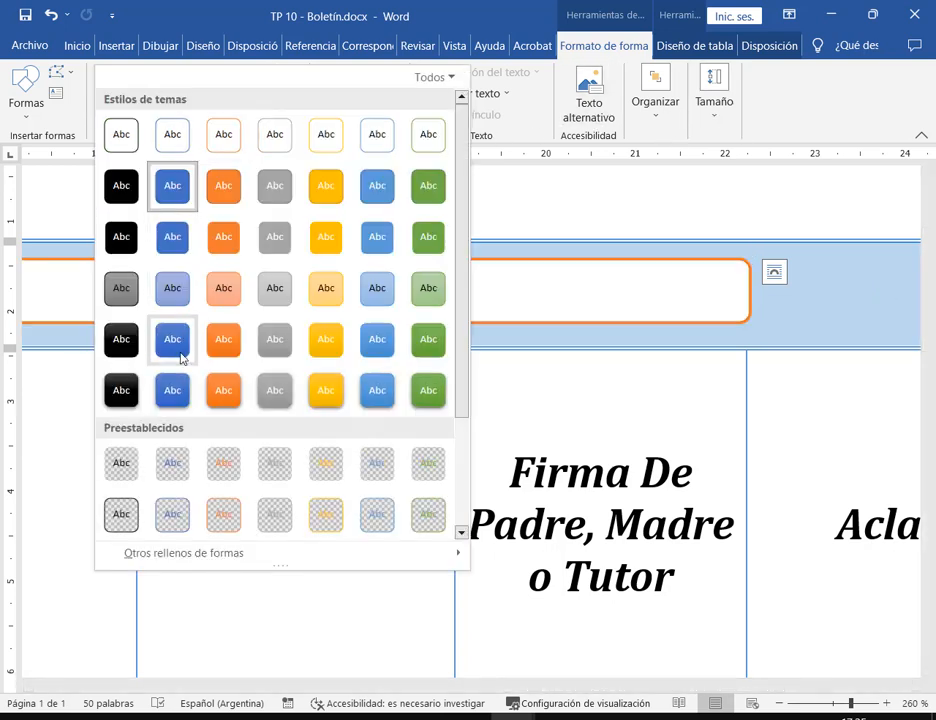
left_click(586, 9)
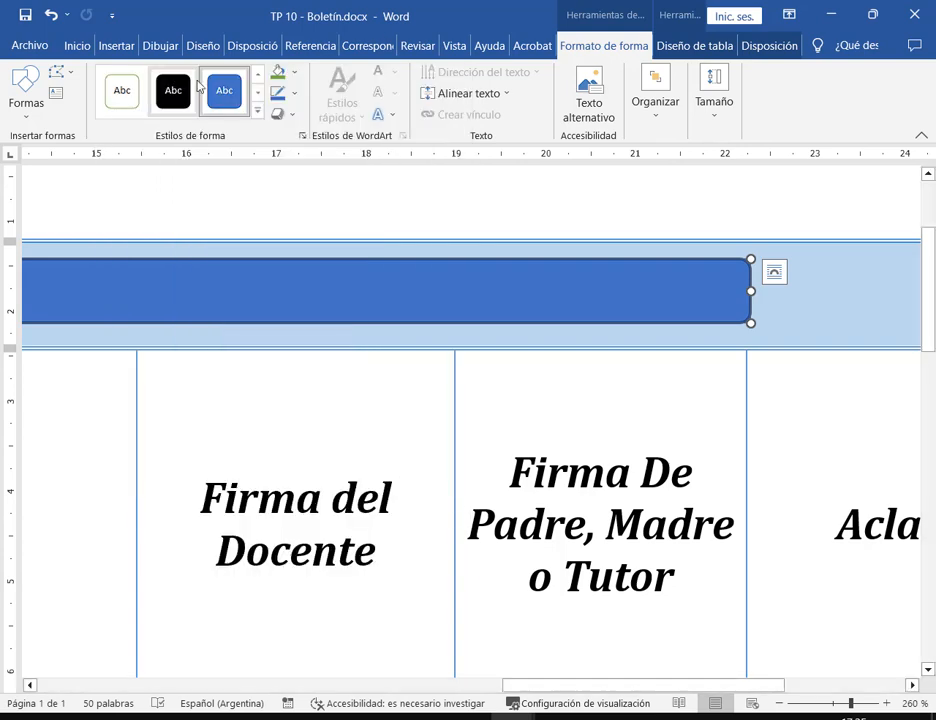
left_click(292, 73)
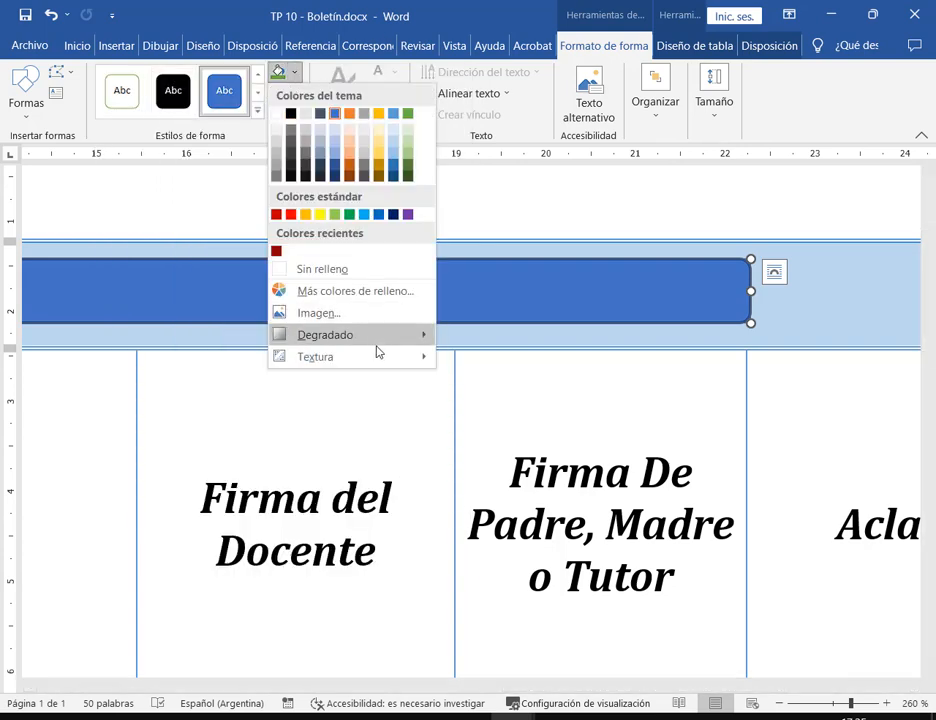
mouse_move(381, 336)
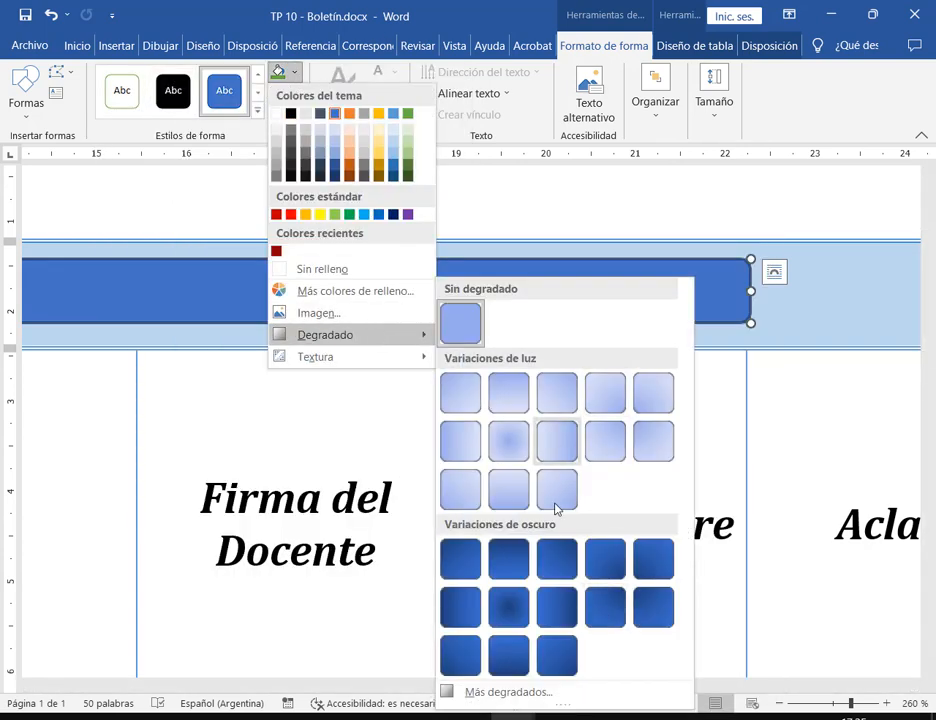
left_click(406, 215)
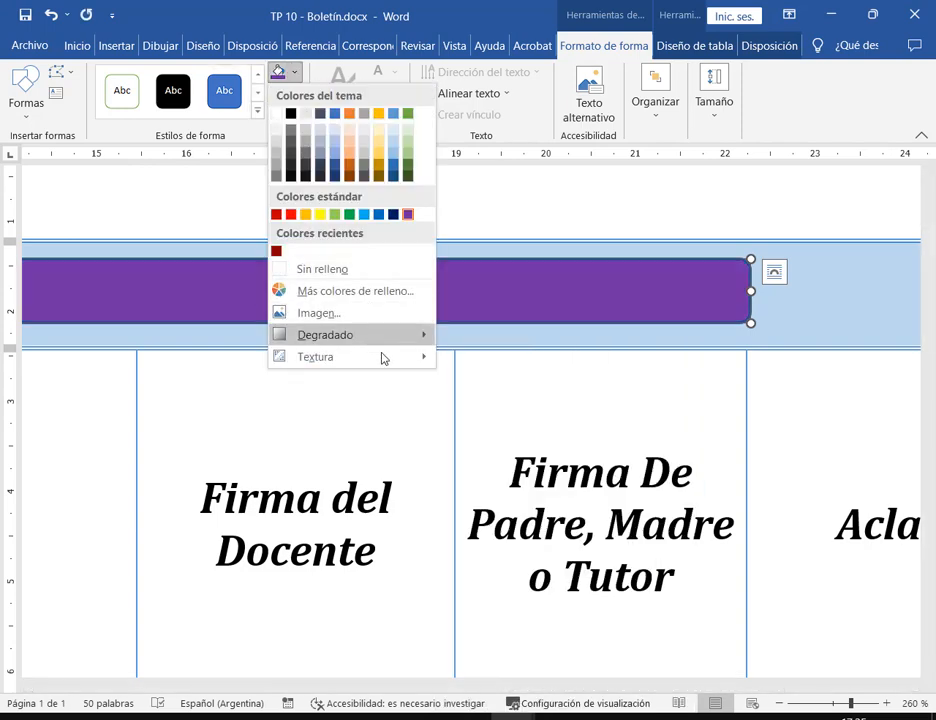
mouse_move(388, 348)
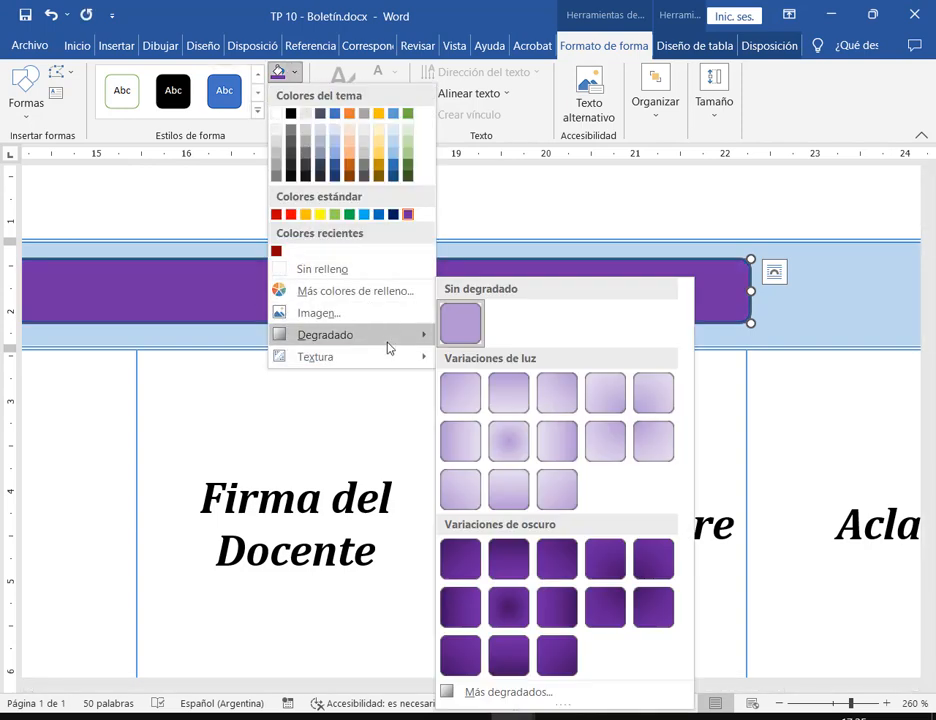
left_click(510, 388)
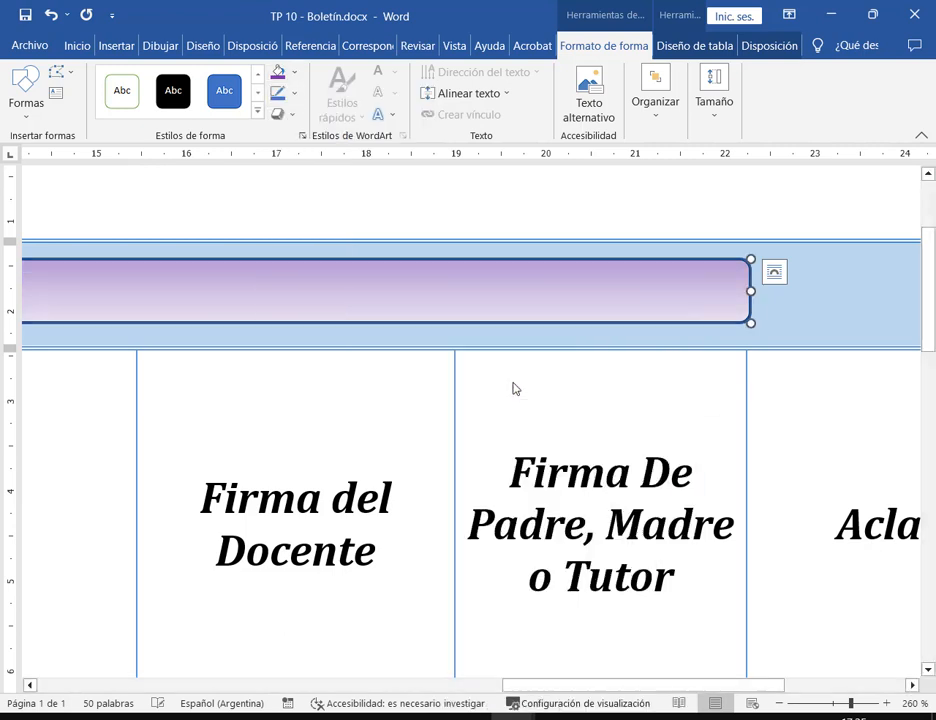
Open the detailed gradient settings for the bar and shift the middle gradient stop slightly toward the last stop.
left_click(294, 72)
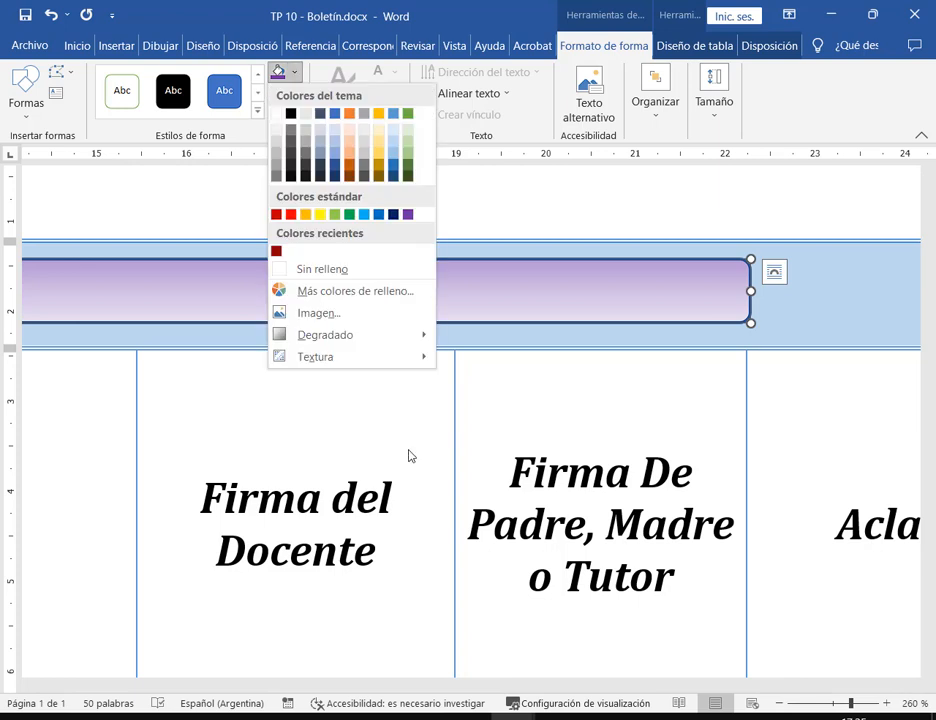
mouse_move(383, 334)
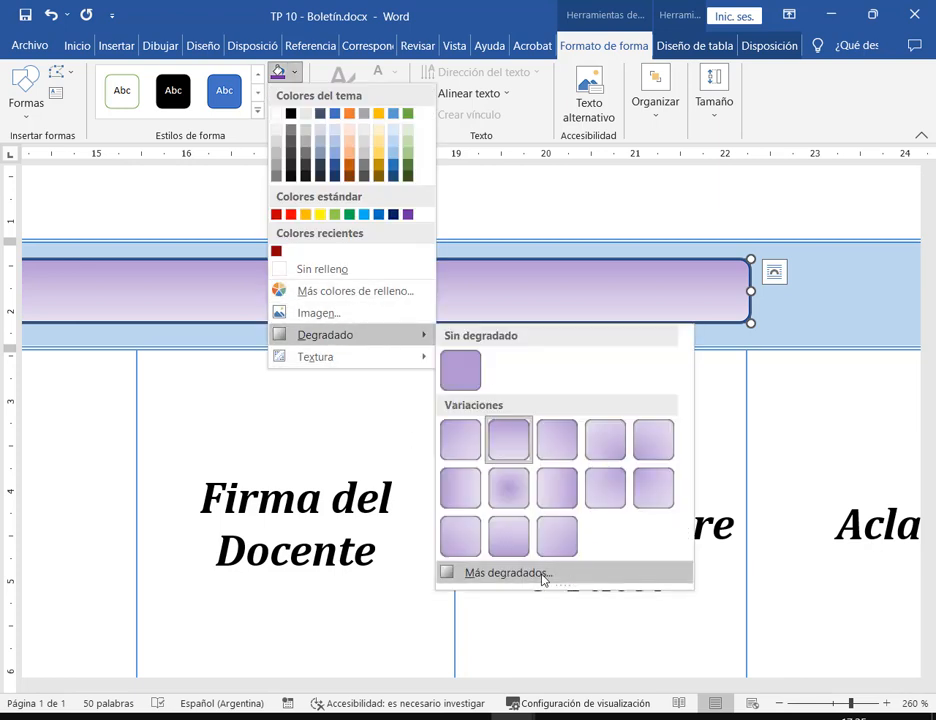
left_click(477, 583)
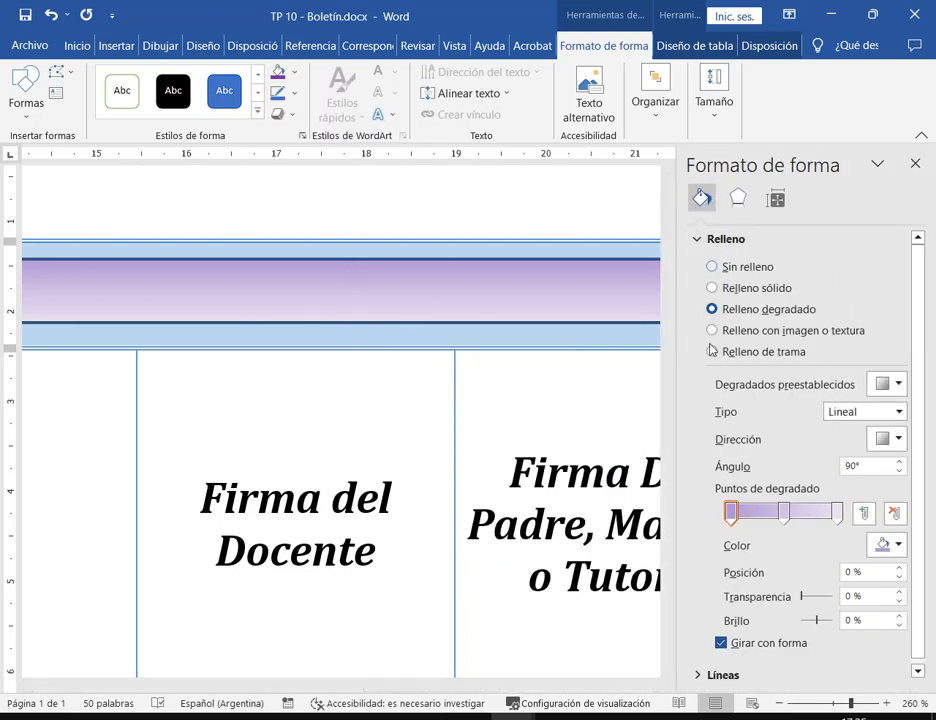
left_click_drag(493, 684, 552, 684)
left_click(786, 516)
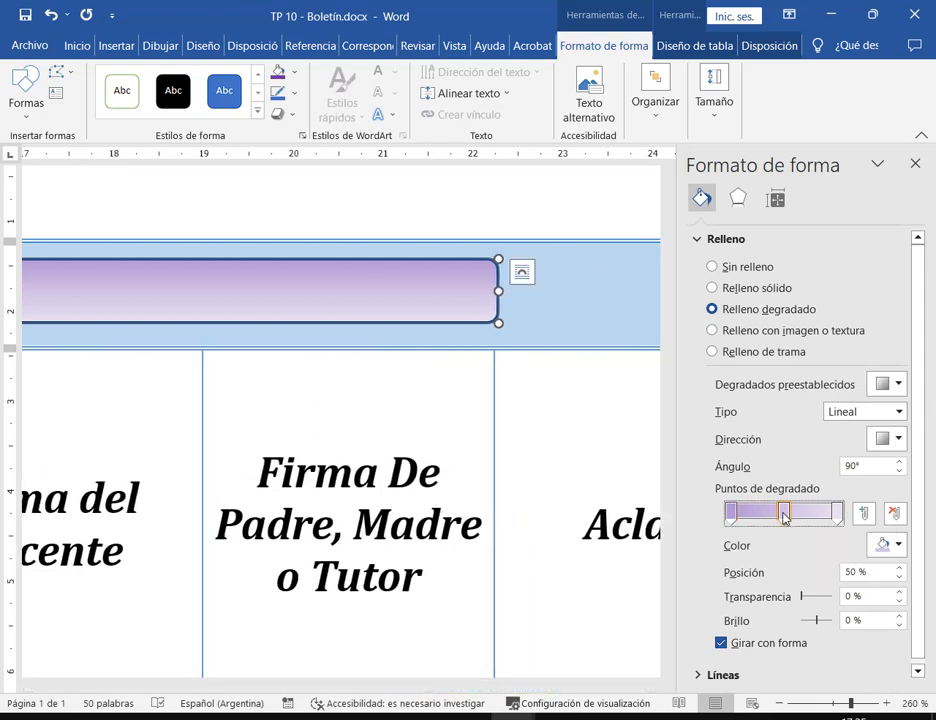
mouse_move(785, 516)
left_mouse_down()
mouse_move(765, 514)
mouse_move(790, 522)
left_mouse_up()
Rearrange the bar's gradient stops with the darker purple at 47% and a lighter lilac at 0%, and select the first stop.
left_click(836, 514)
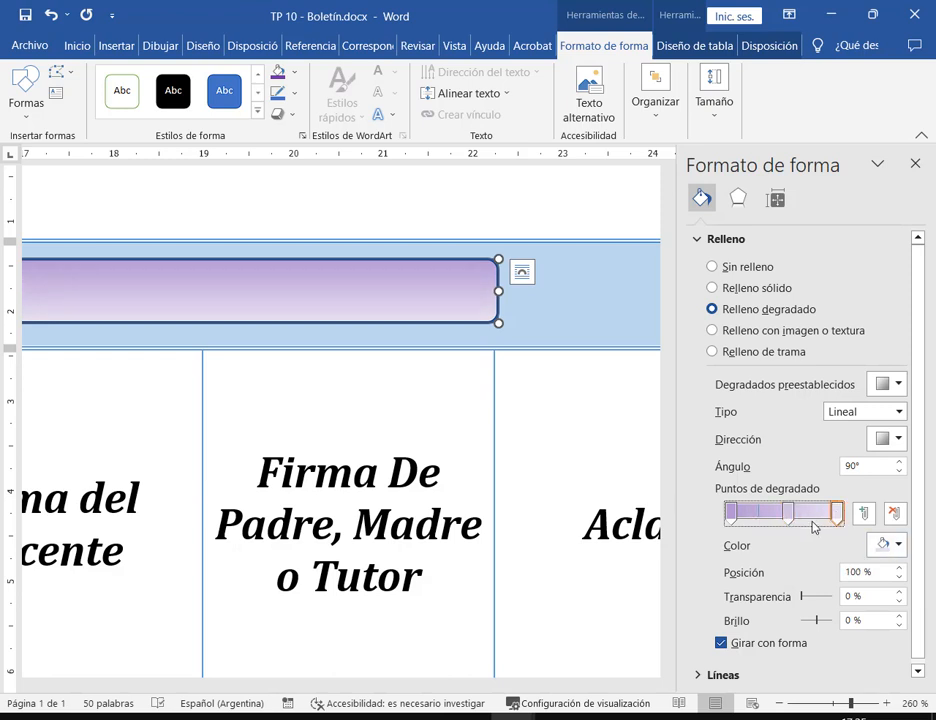
left_click(899, 546)
left_click(899, 546)
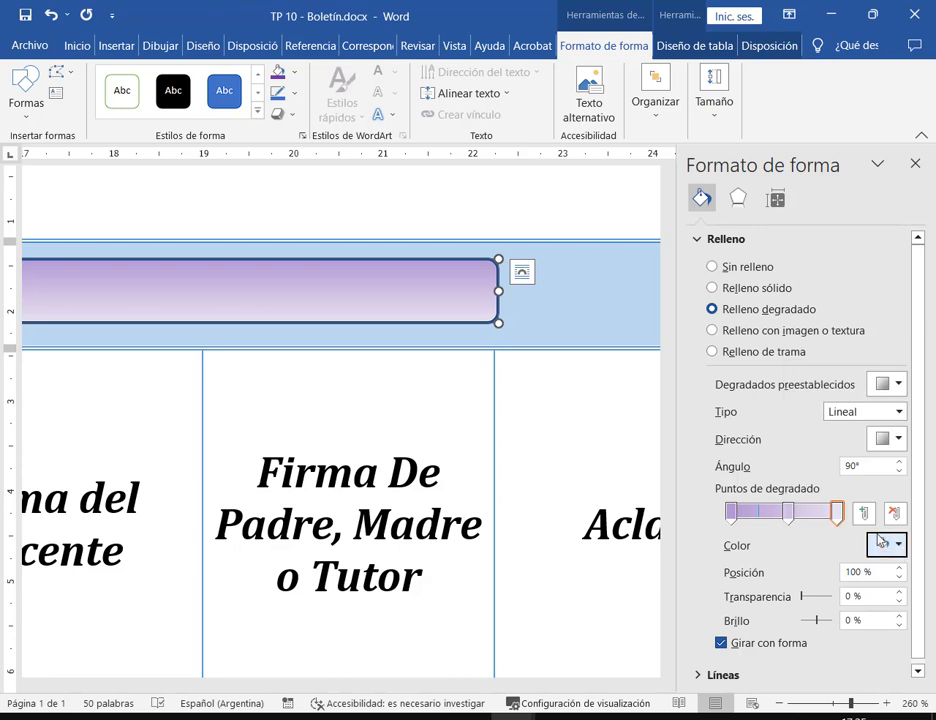
left_click_drag(741, 516, 781, 516)
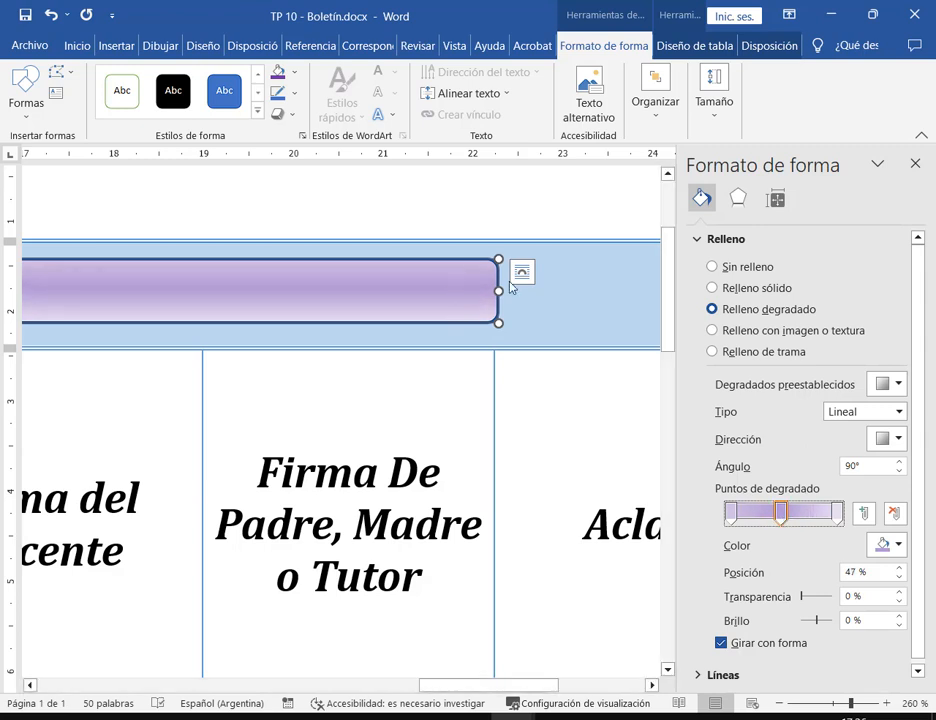
left_click(731, 514)
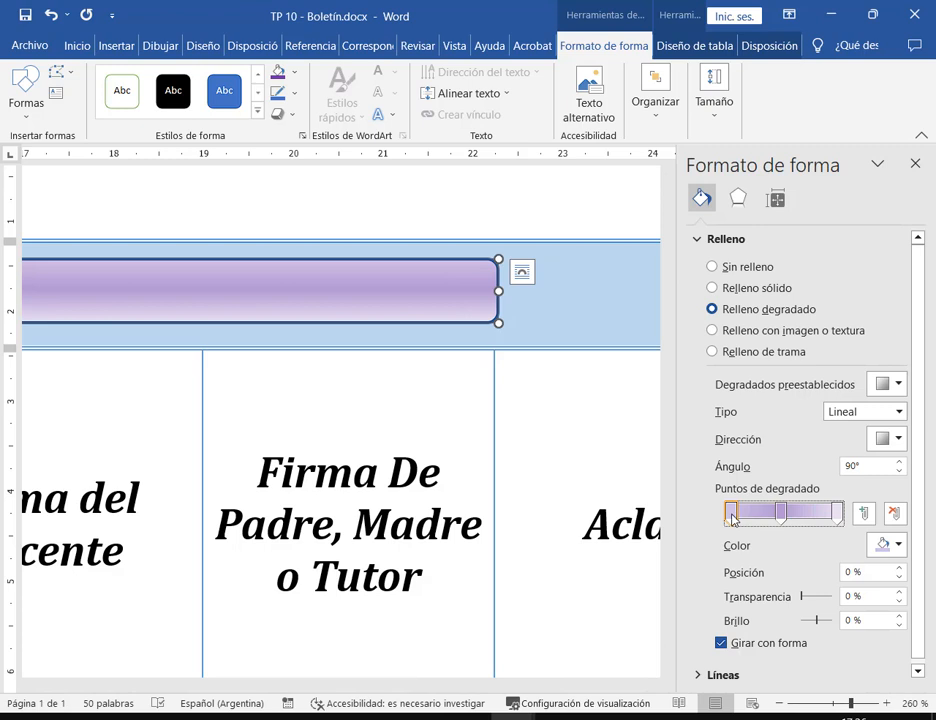
Lighten the color of the bar's first gradient stop with a custom, paler lilac.
left_click(836, 514)
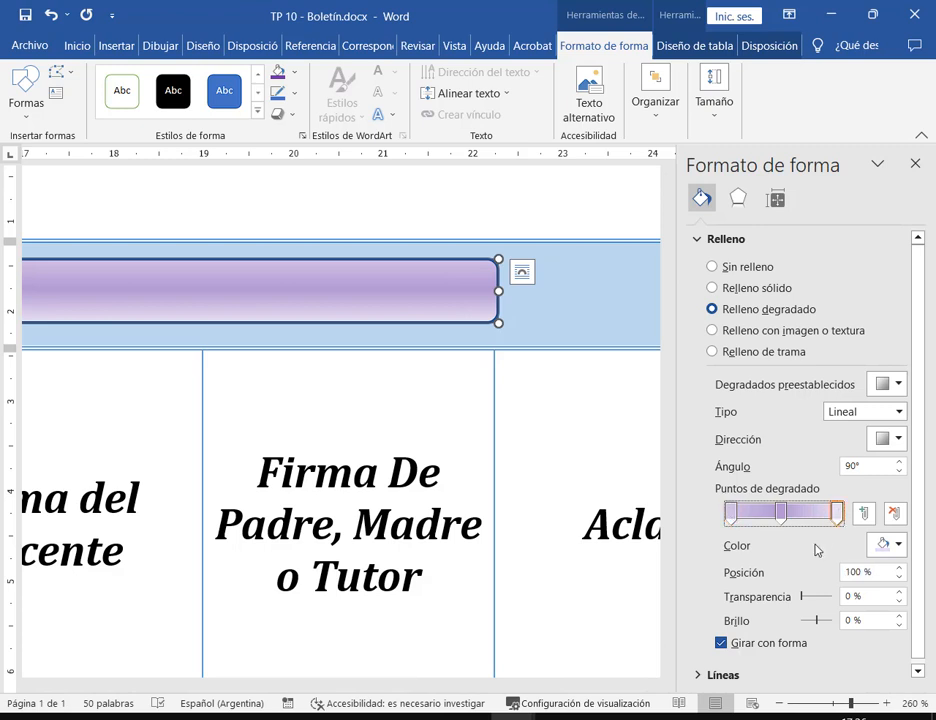
left_click(731, 514)
left_click(896, 544)
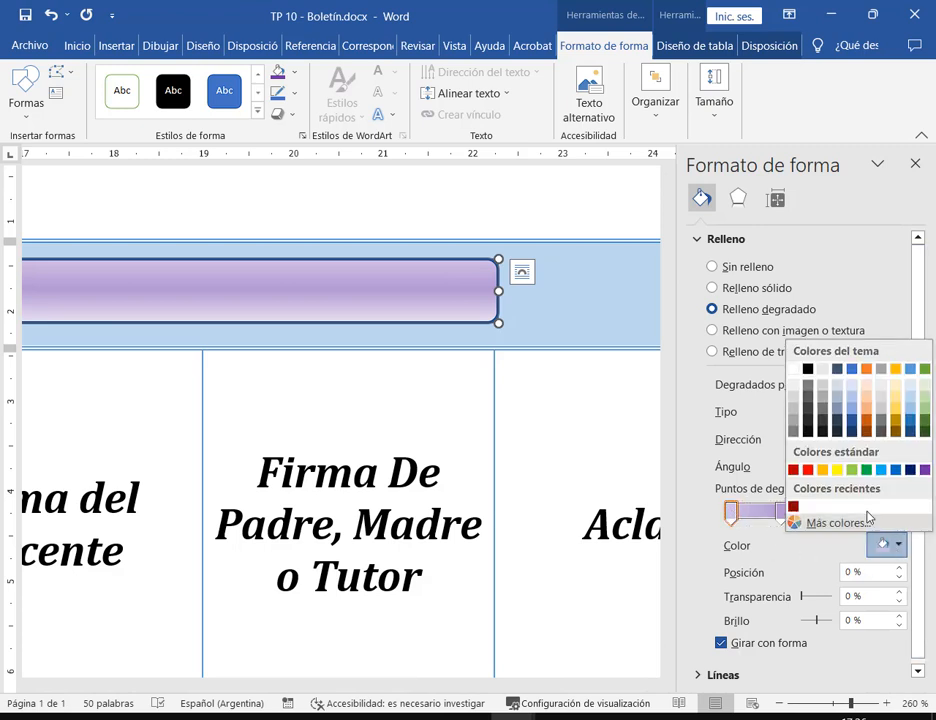
left_click(852, 522)
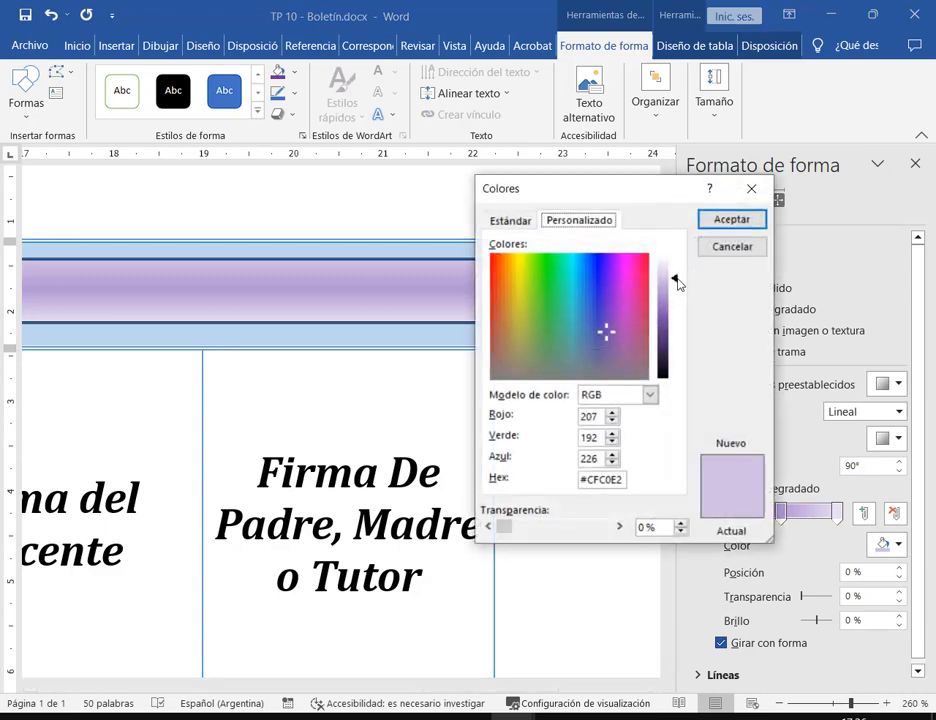
left_click_drag(677, 284, 677, 267)
left_click(752, 220)
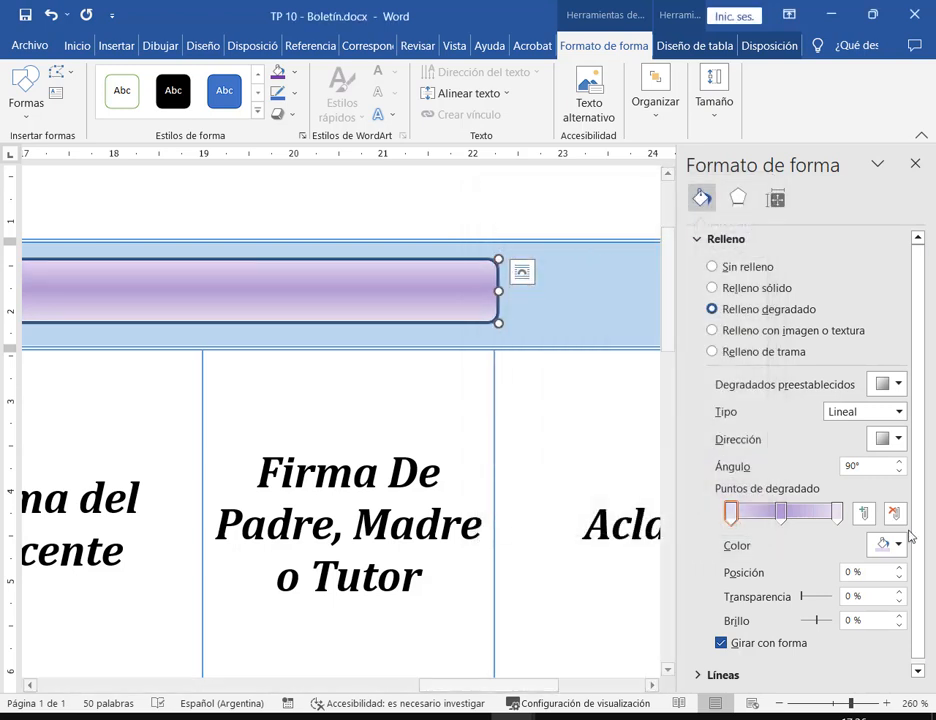
Move the bar's middle gradient stop and set its position to exactly 50%.
left_click_drag(781, 512, 795, 517)
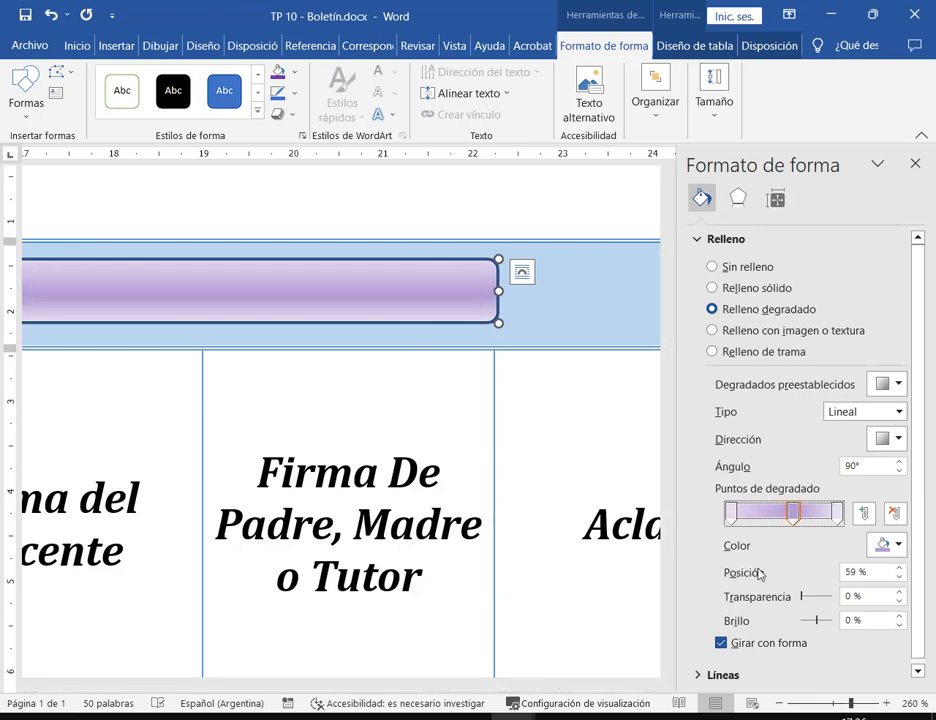
double_click(861, 572)
type("50")
left_click(876, 596)
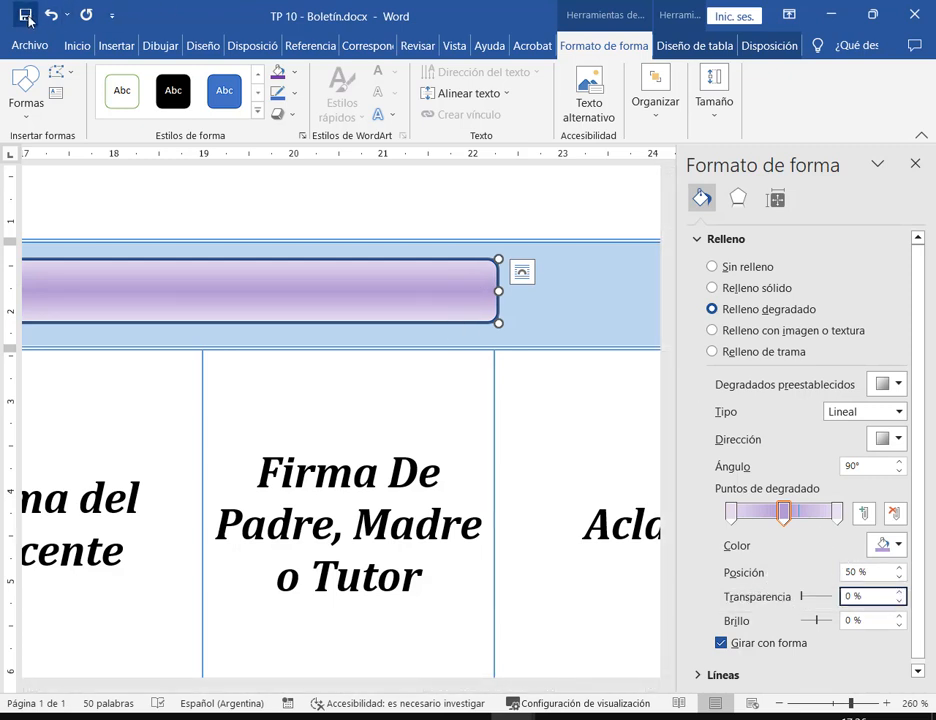
Reselect the Curso row's bar and preview the gradient variations available for its fill.
scroll(591, 319, "left", 10)
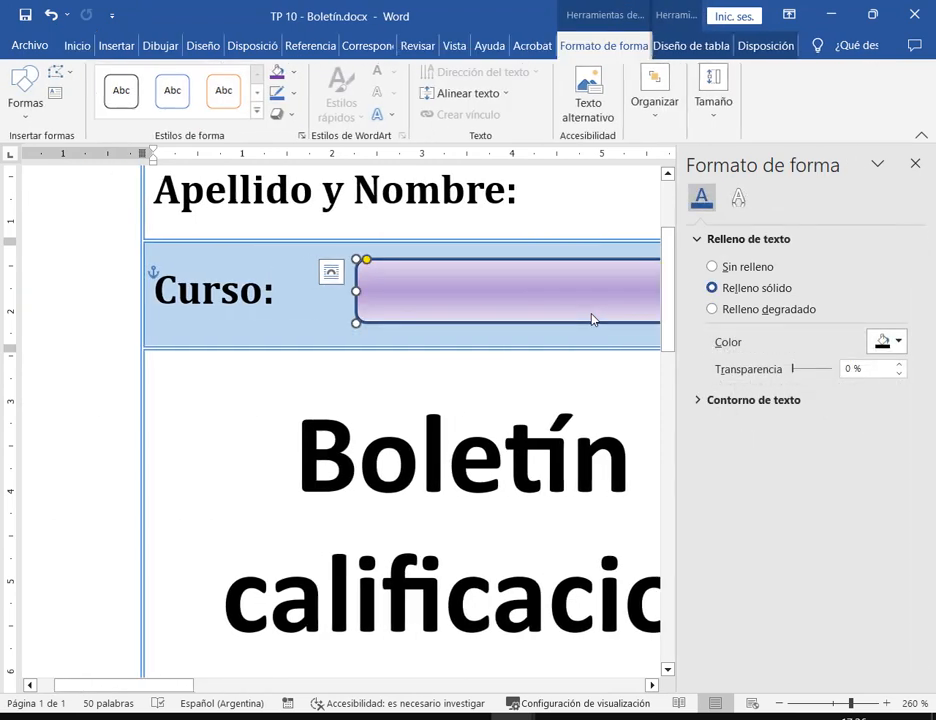
left_click_drag(171, 687, 568, 700)
left_click(399, 299)
left_click(606, 290)
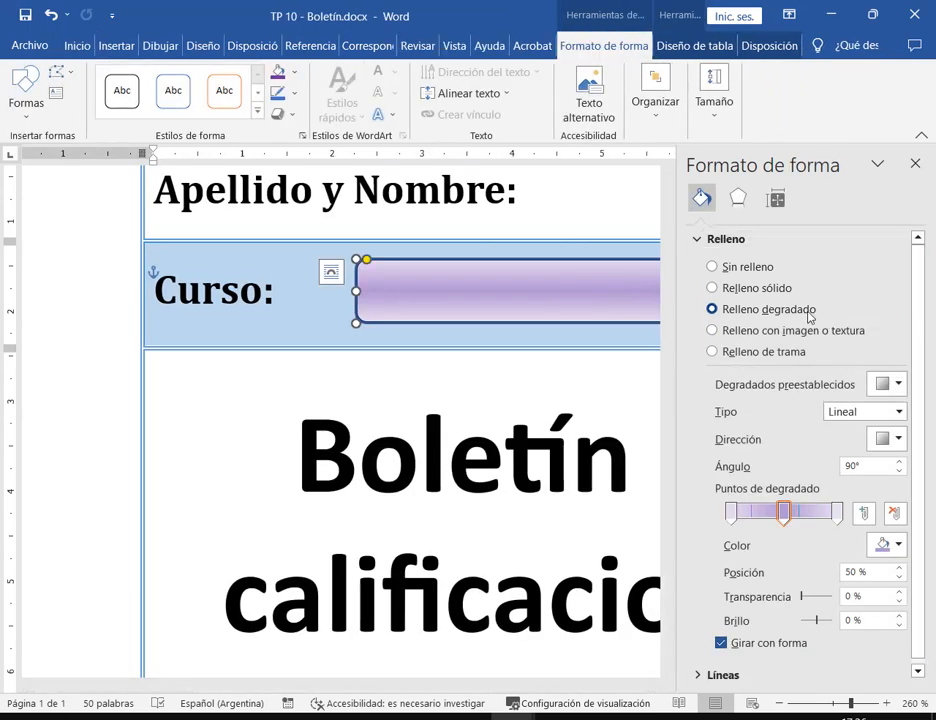
left_click(293, 71)
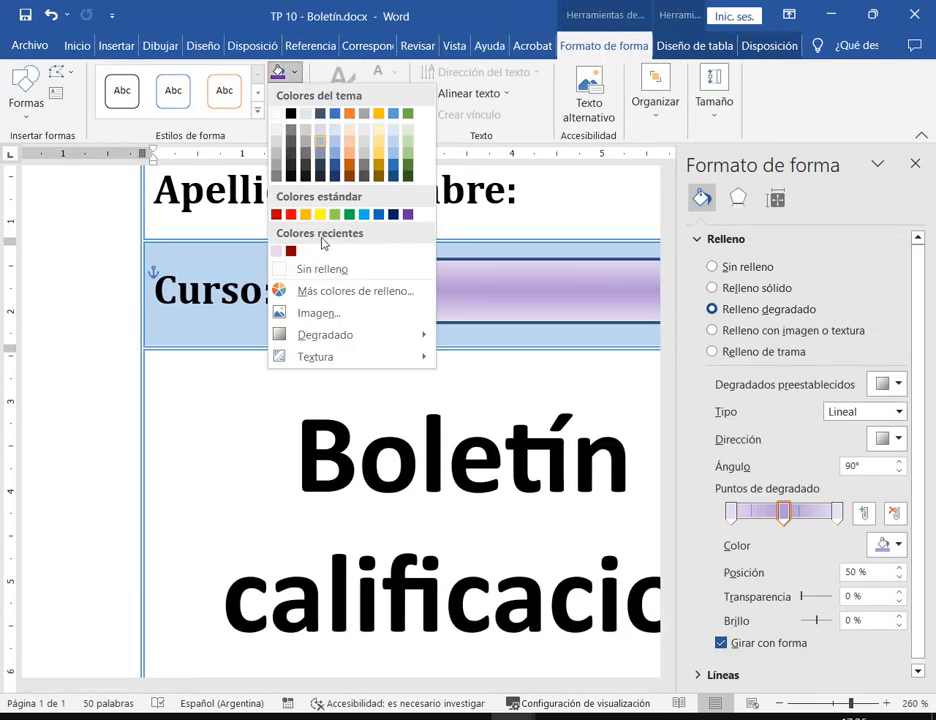
mouse_move(307, 336)
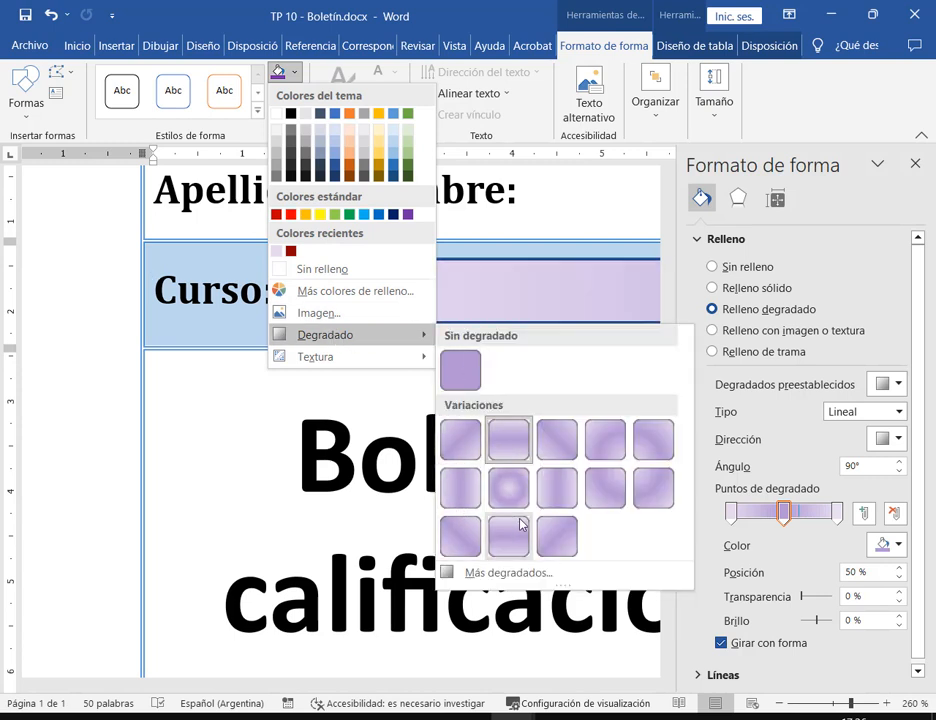
left_click(546, 278)
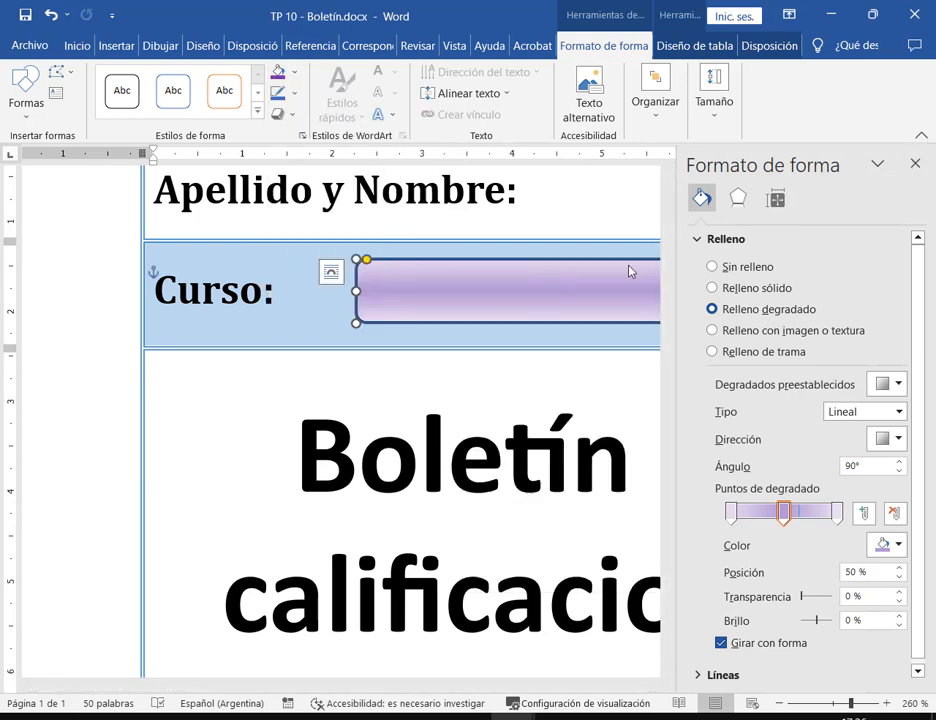
Close the shape formatting pane and inspect the bar along its full length up to its far end.
left_click(913, 165)
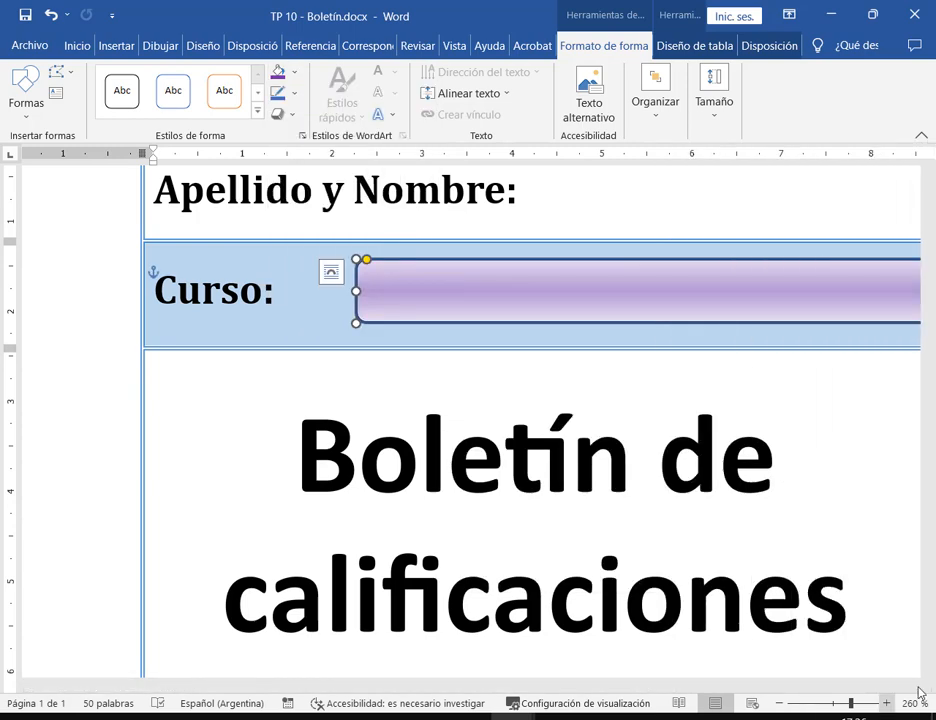
left_click_drag(325, 693, 595, 685)
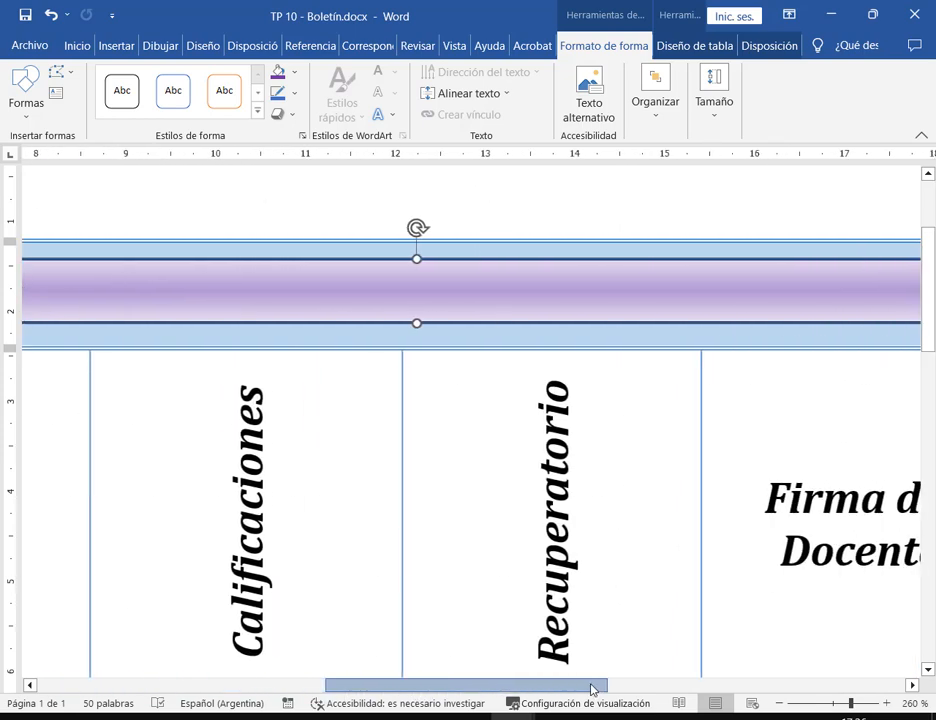
left_click_drag(420, 695, 704, 683)
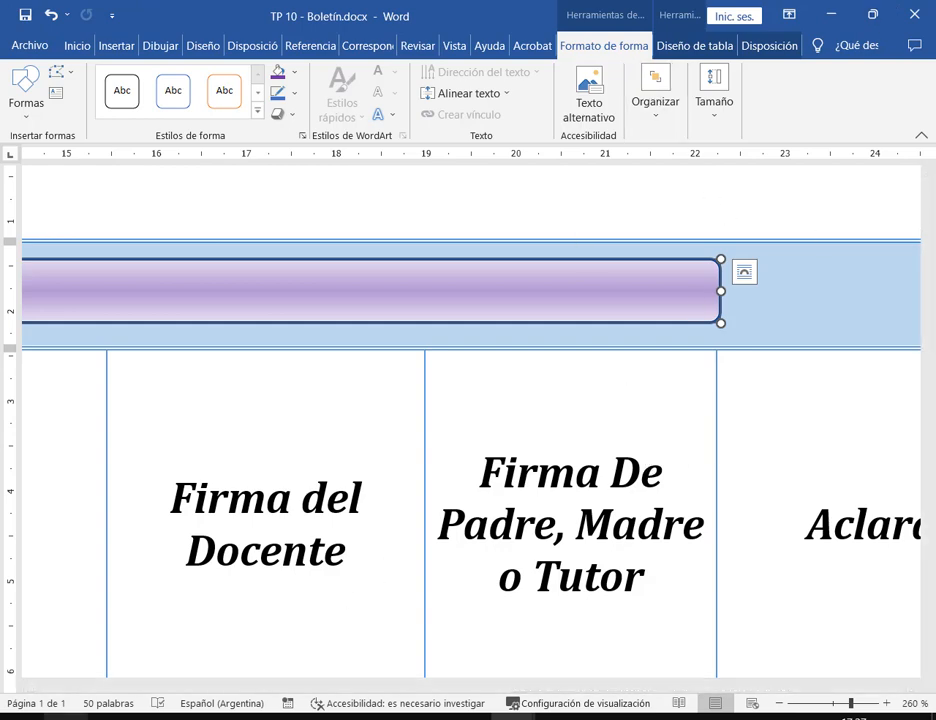
Switch to the Google Meet call to check the chat messages, and return to the Word document.
left_click(246, 716)
left_click(138, 658)
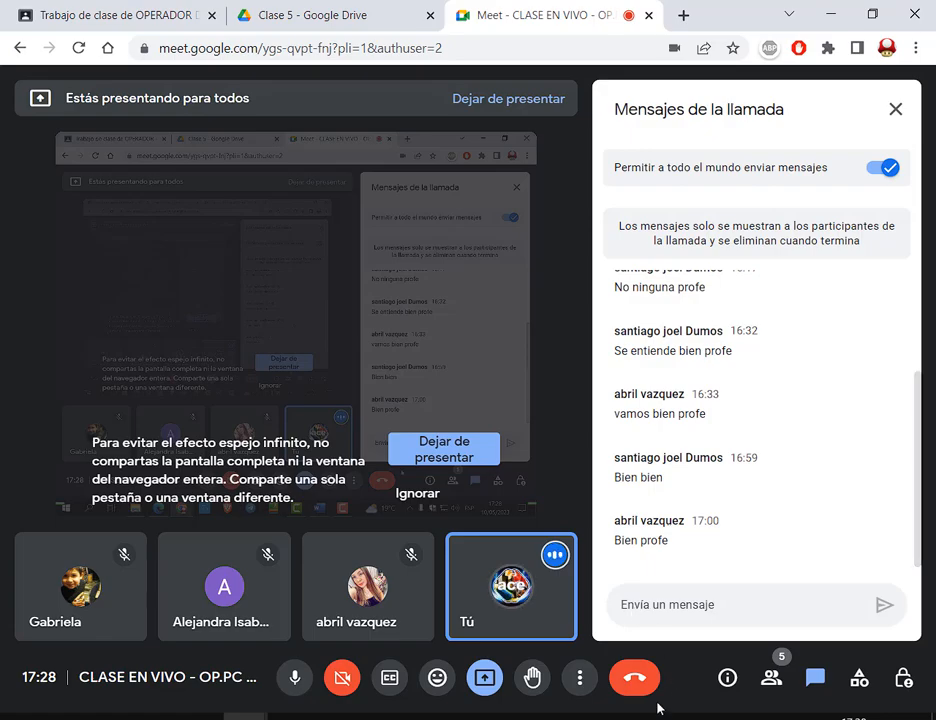
left_click(418, 620)
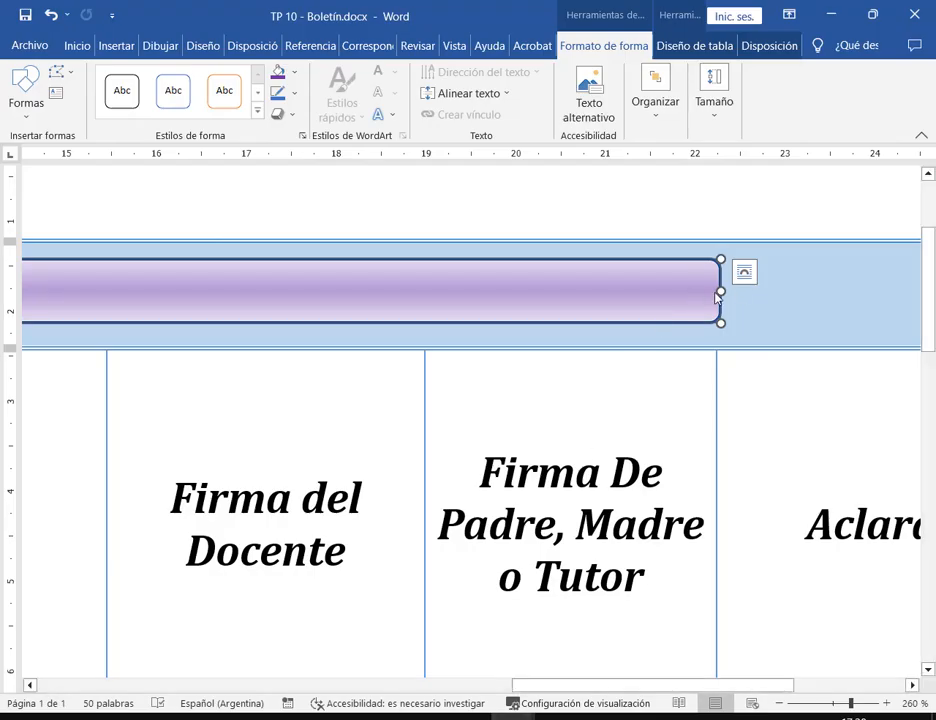
Switch to the reference PDF and examine the purple bar's outline and shadow at its rounded end.
key("alt+Tab")
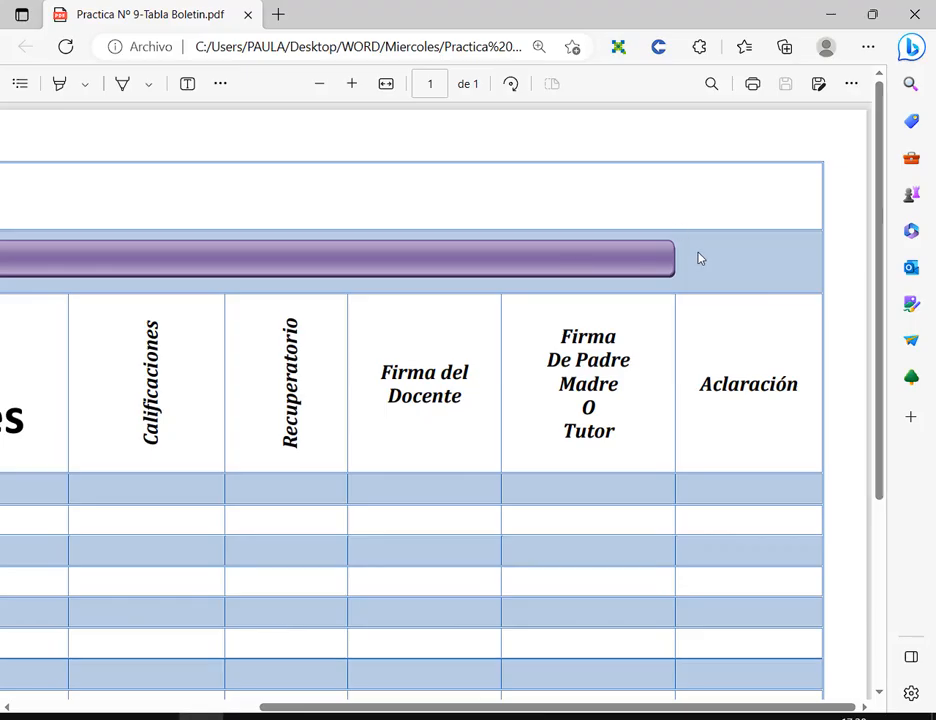
scroll(685, 254, "up", 3)
scroll(699, 259, "up", 2)
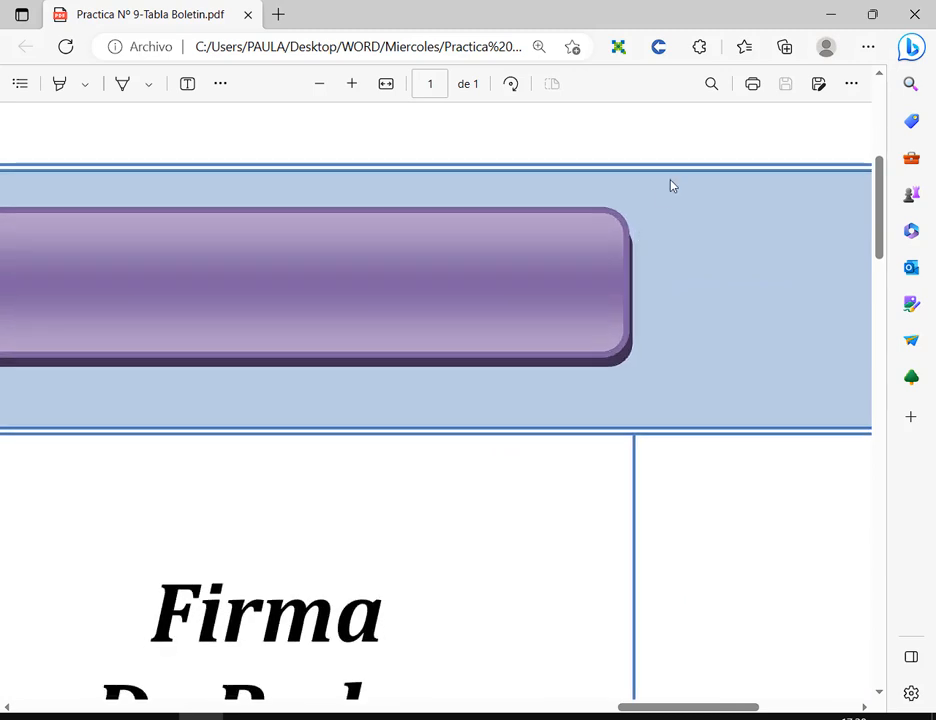
left_click_drag(596, 197, 629, 226)
left_click_drag(674, 181, 622, 210)
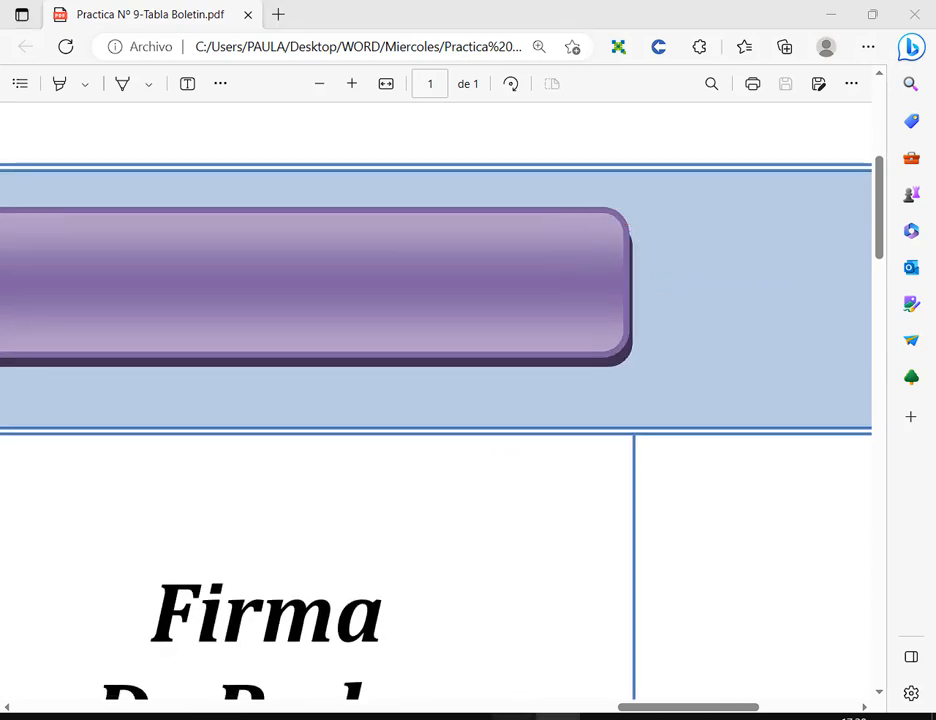
Close the practice document Documento2 and return to TP 10 - Boletín.docx in Word.
mouse_move(545, 681)
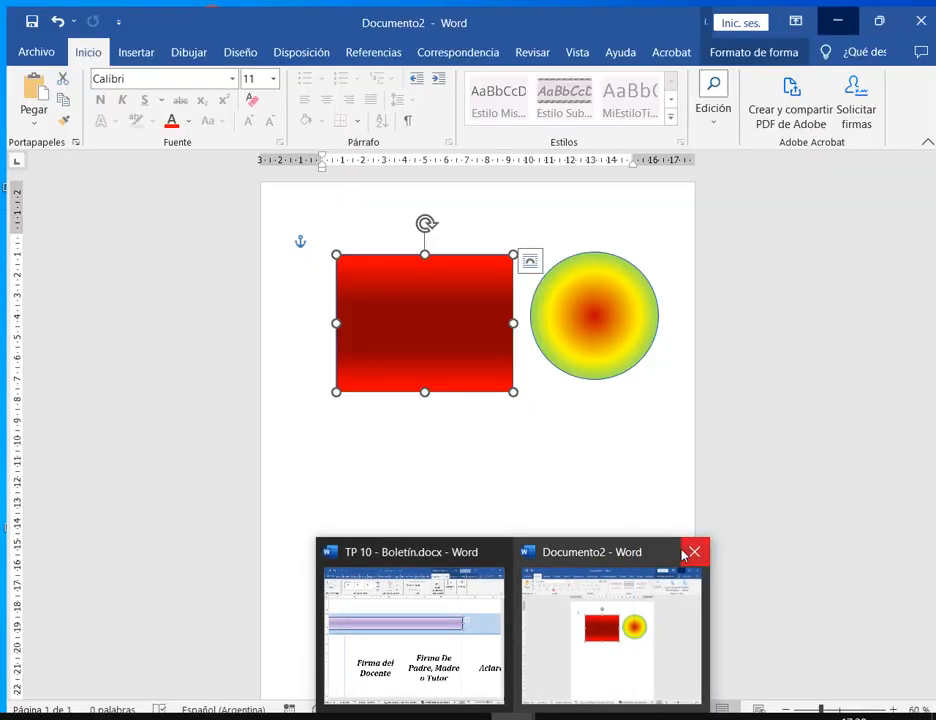
left_click(685, 553)
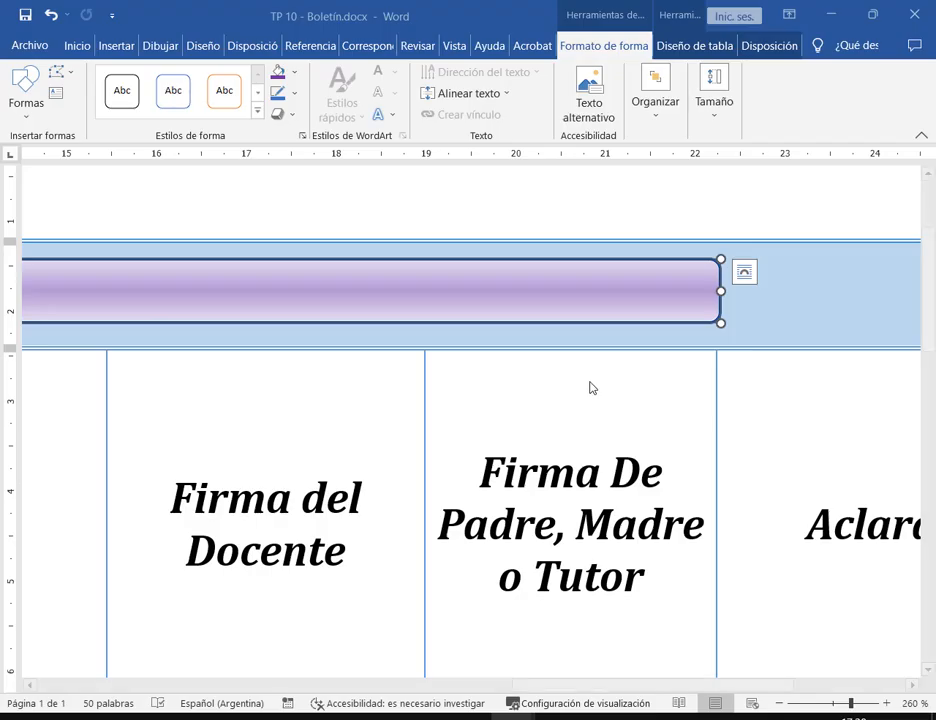
left_click(605, 405)
left_click(516, 716)
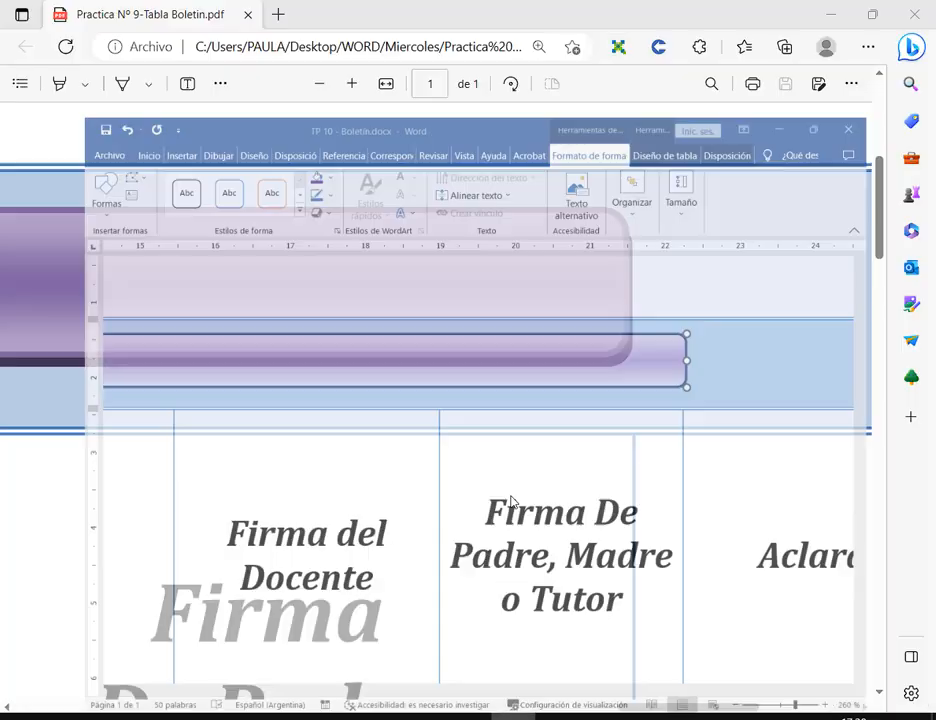
left_click(528, 716)
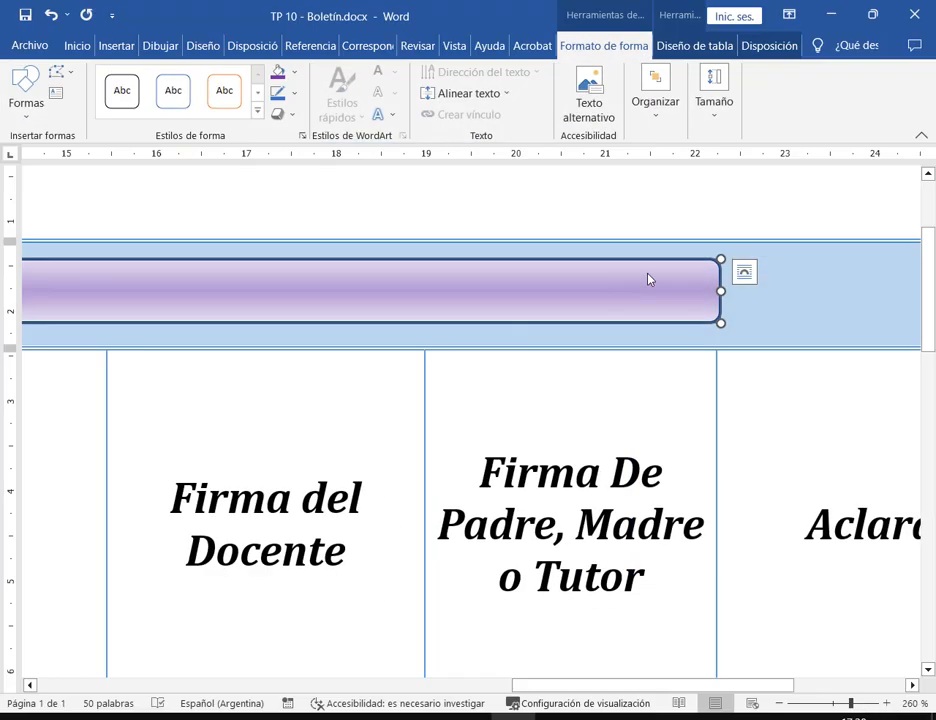
Change the outline of the Curso row's bar to standard purple.
scroll(773, 255, "up", 6)
scroll(470, 228, "up", 12)
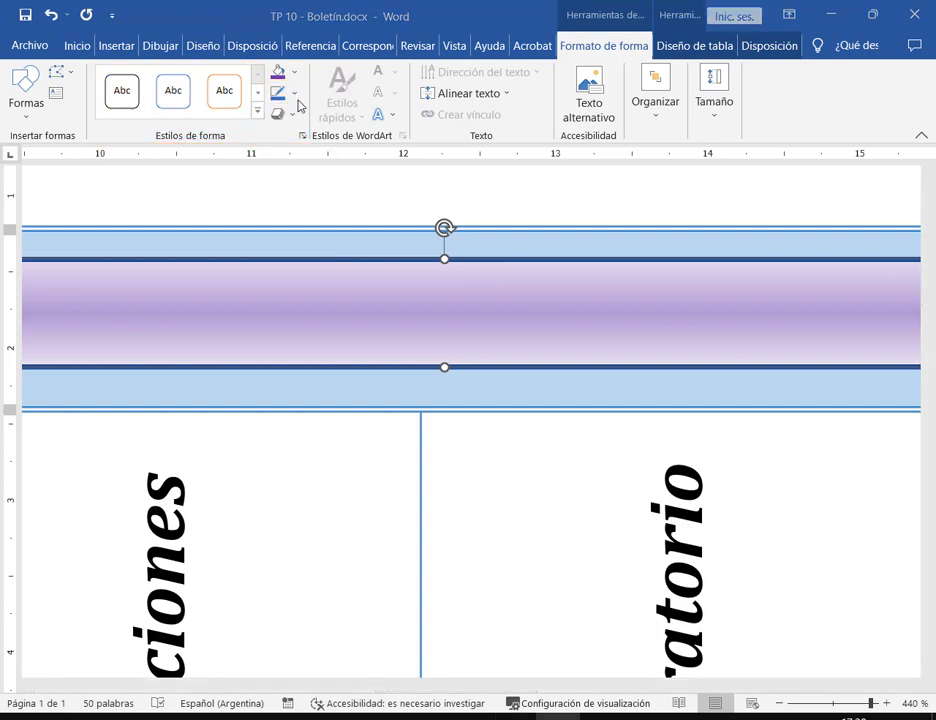
left_click(296, 98)
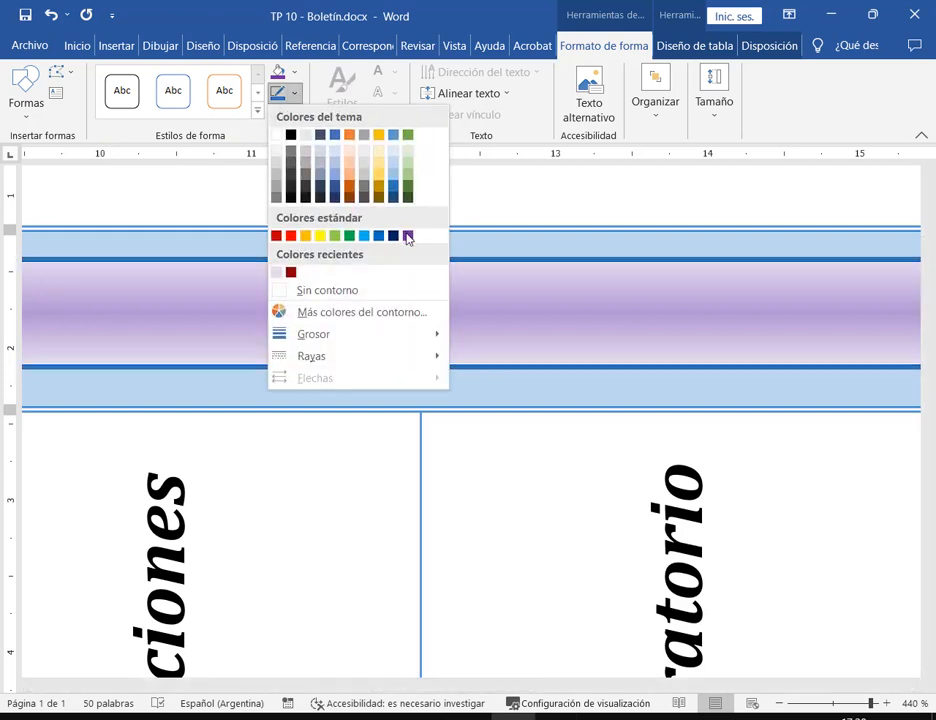
left_click(407, 238)
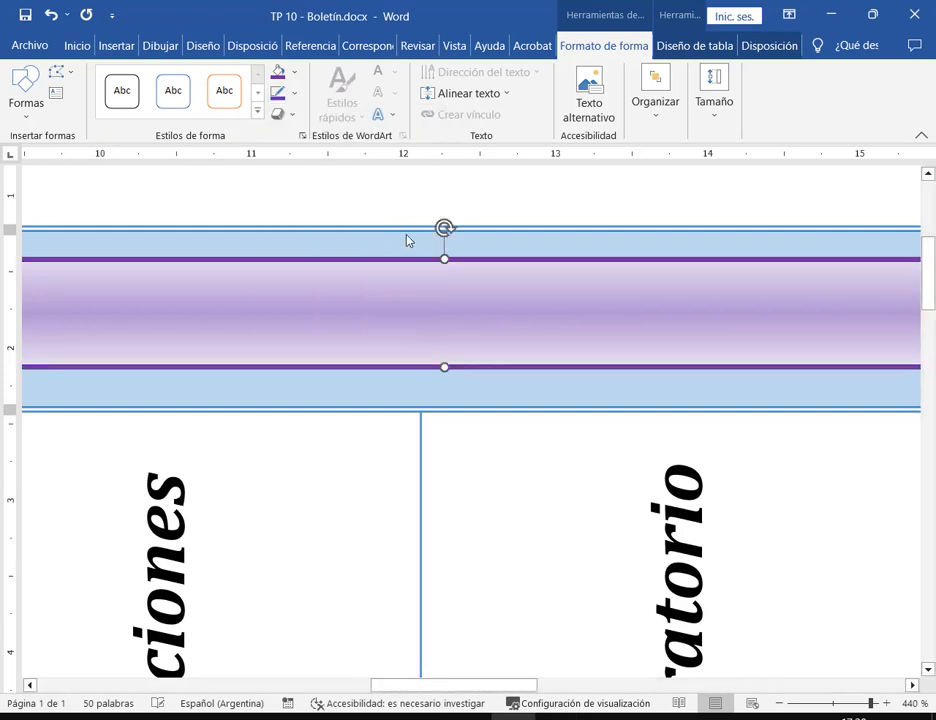
Open the bar's detailed line settings and try the double, thick-thin and triple compound types, restoring the simple line.
left_click(295, 100)
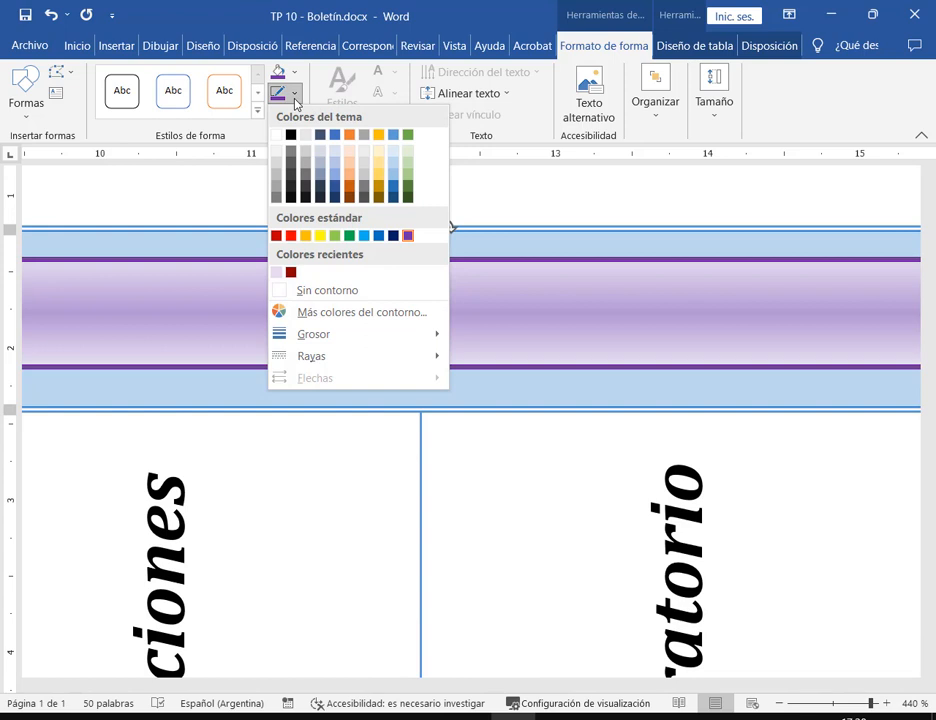
mouse_move(401, 338)
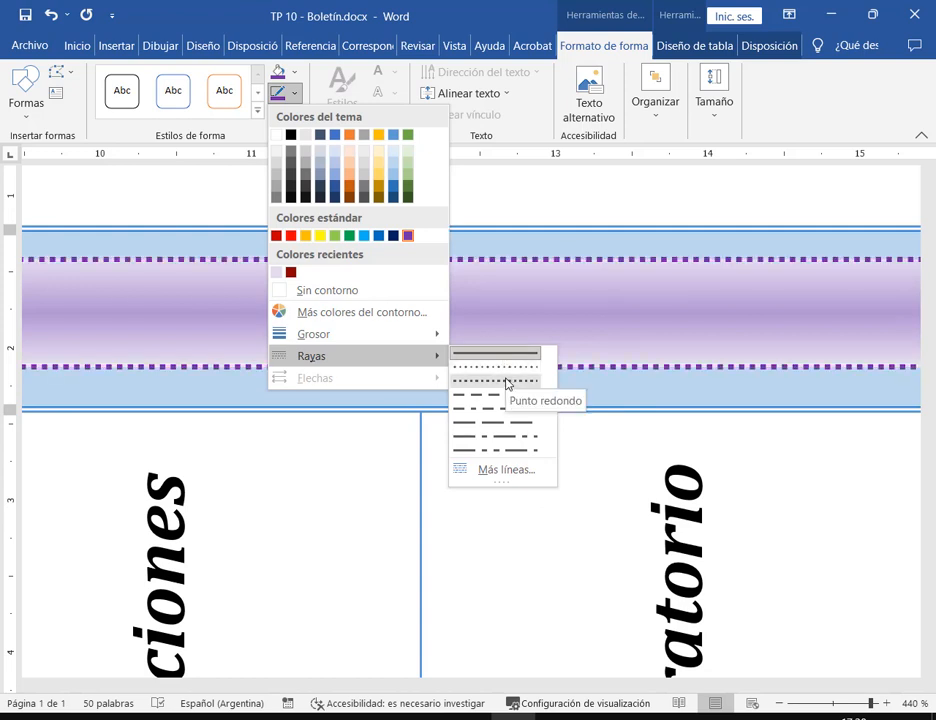
left_click(506, 470)
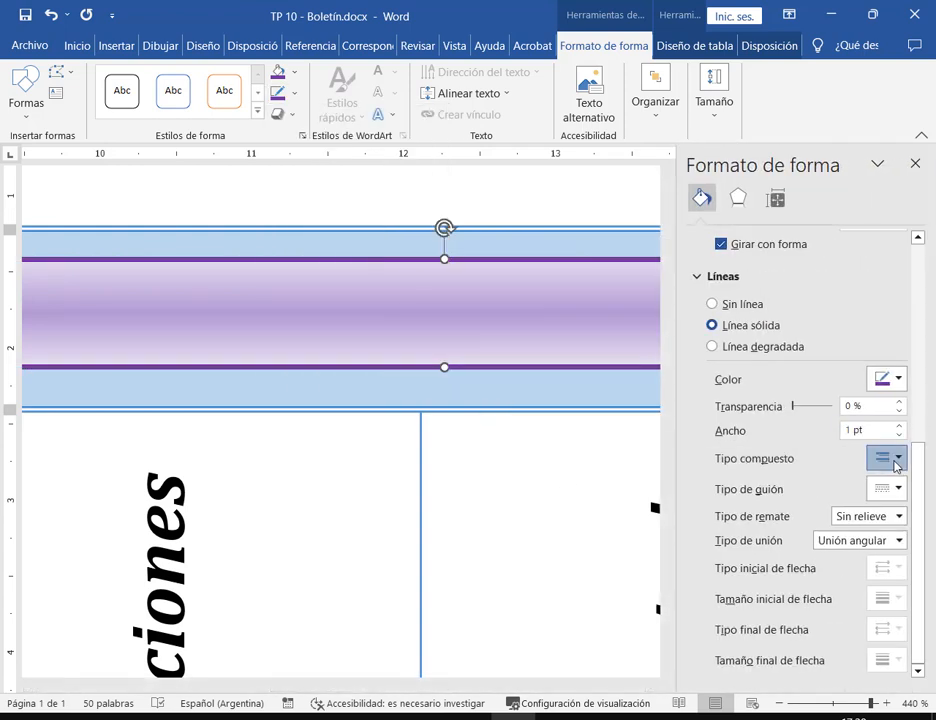
left_click(896, 460)
left_click(902, 509)
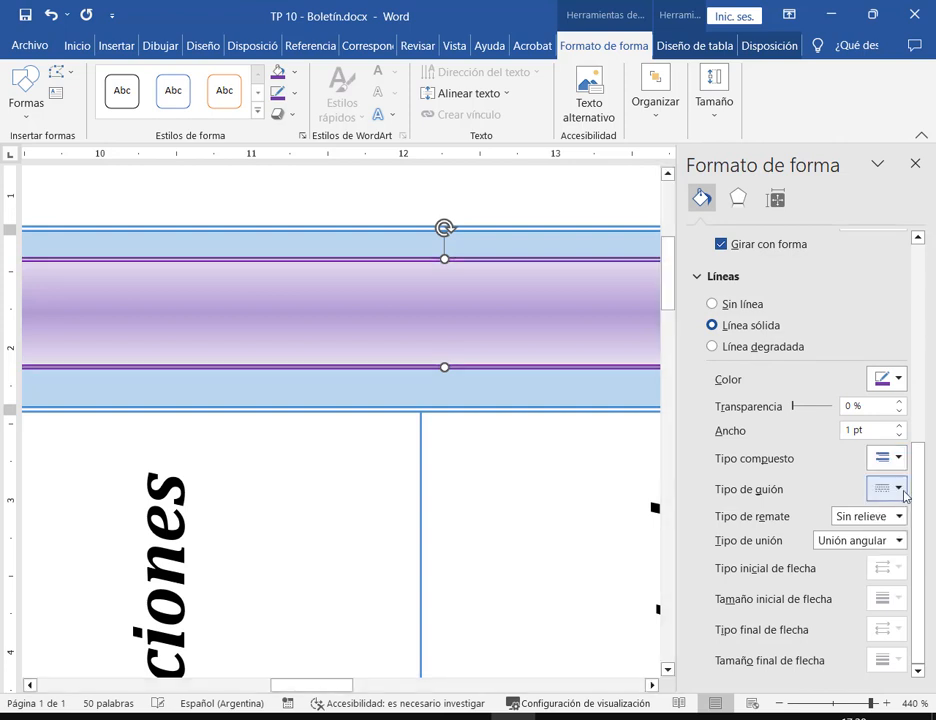
left_click(898, 460)
left_click(898, 522)
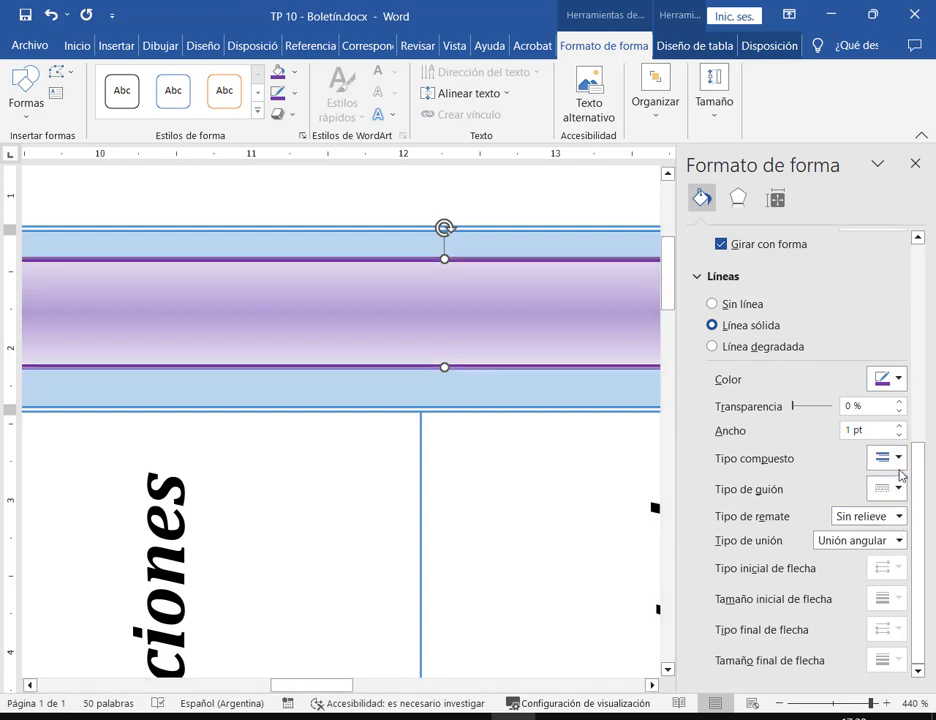
left_click(899, 460)
left_click(898, 550)
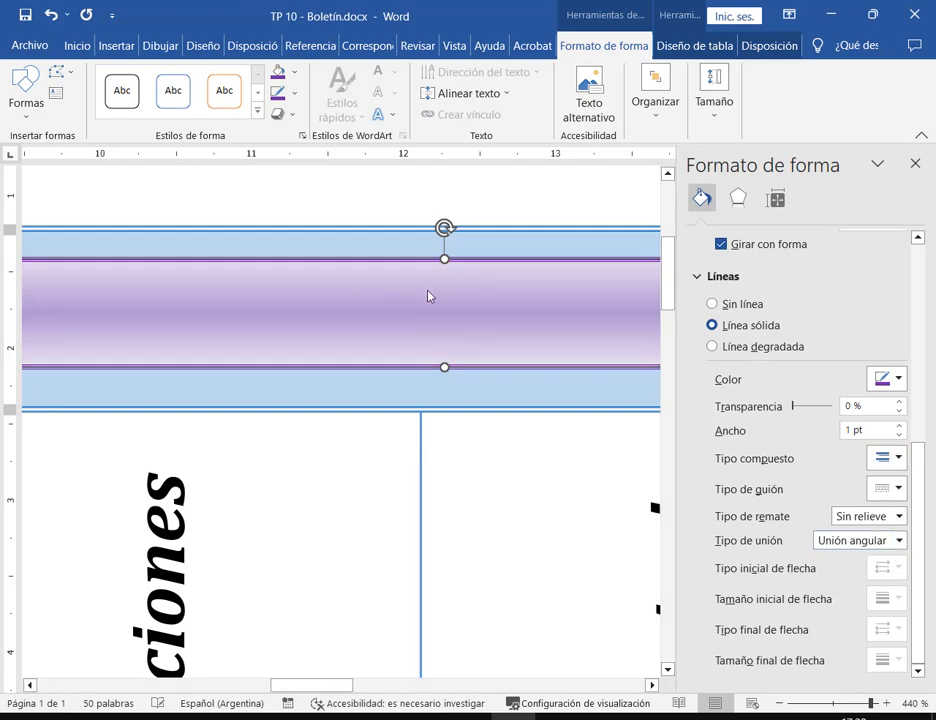
left_click(898, 457)
left_click(894, 484)
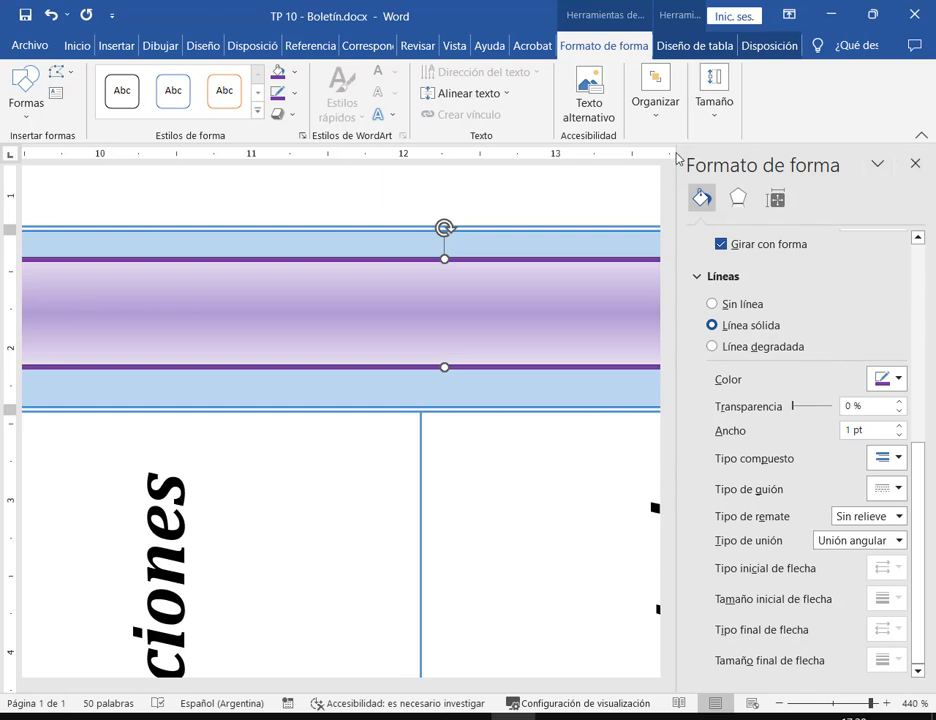
left_click(294, 93)
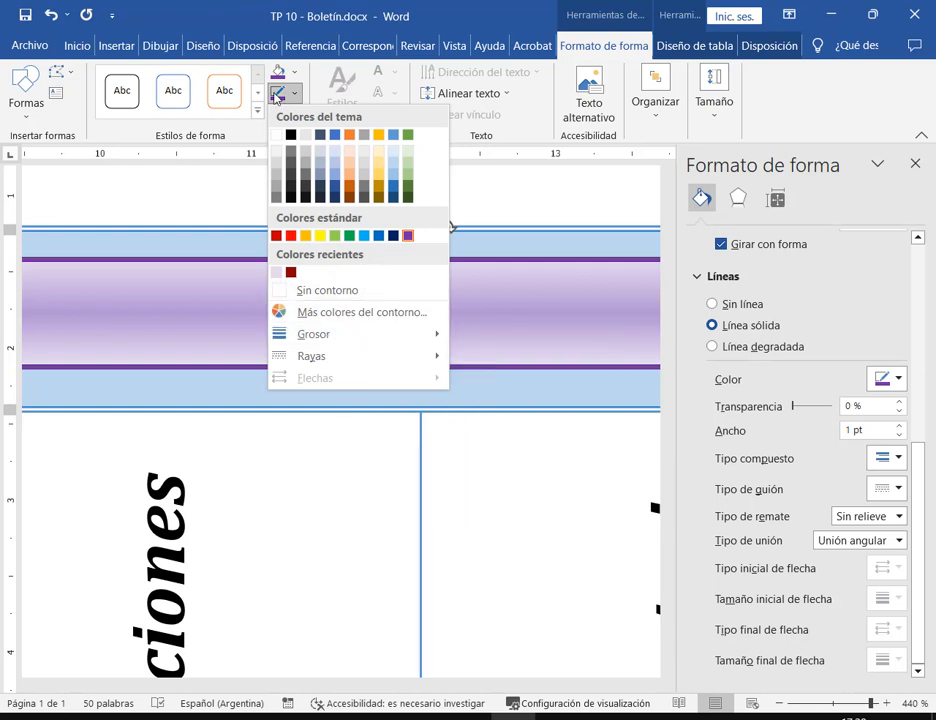
left_click(279, 73)
key("ctrl+z")
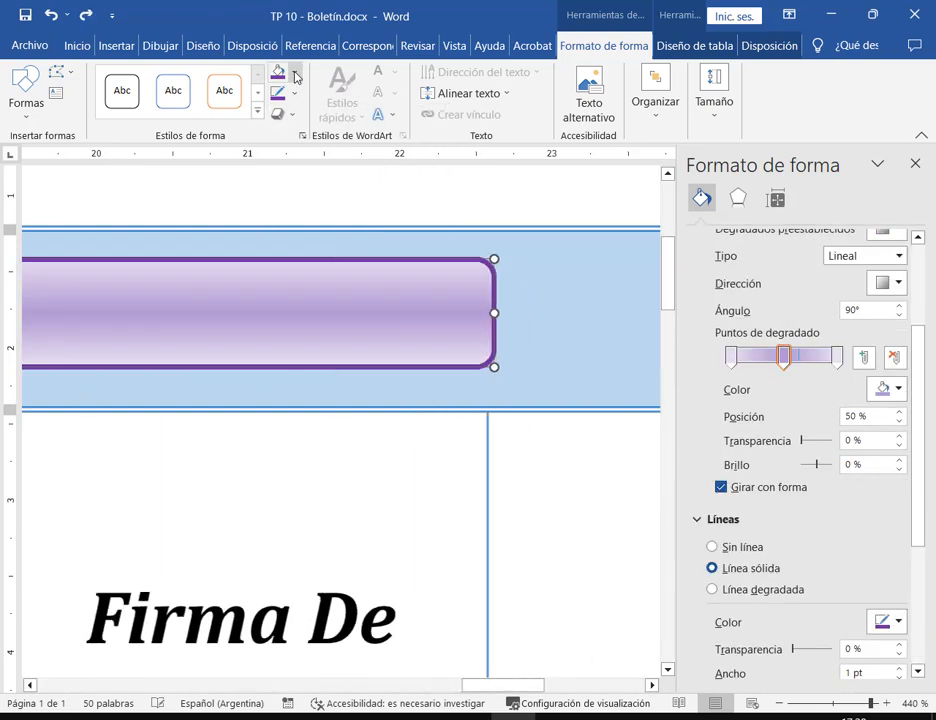
Close the detailed shape settings, check the reference PDF's bar, and give the Curso row's bar an outer shadow offset down and right.
left_click(295, 74)
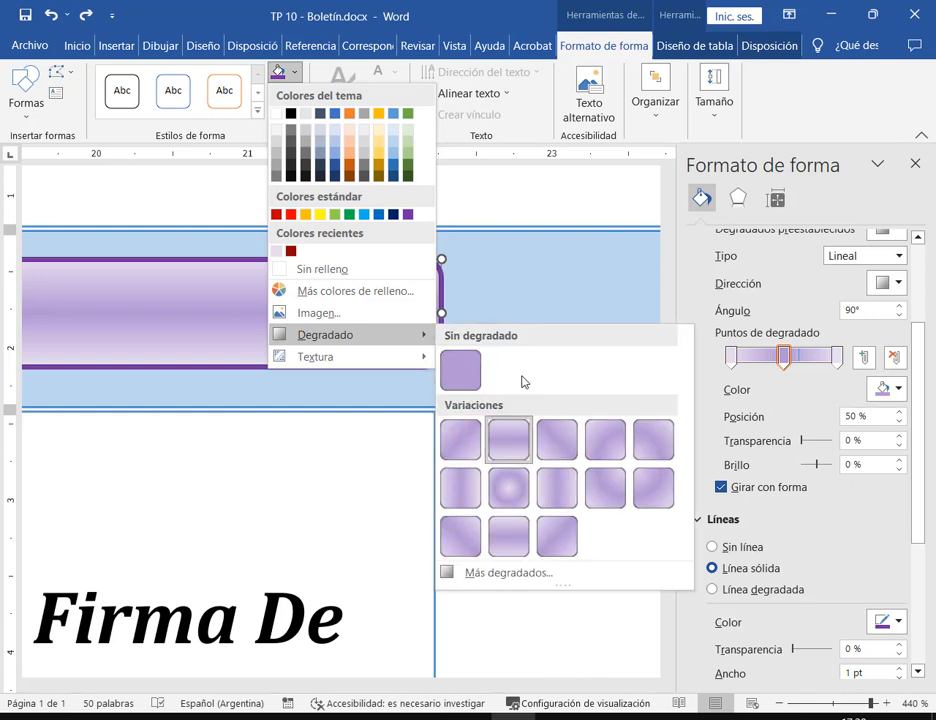
left_click(827, 149)
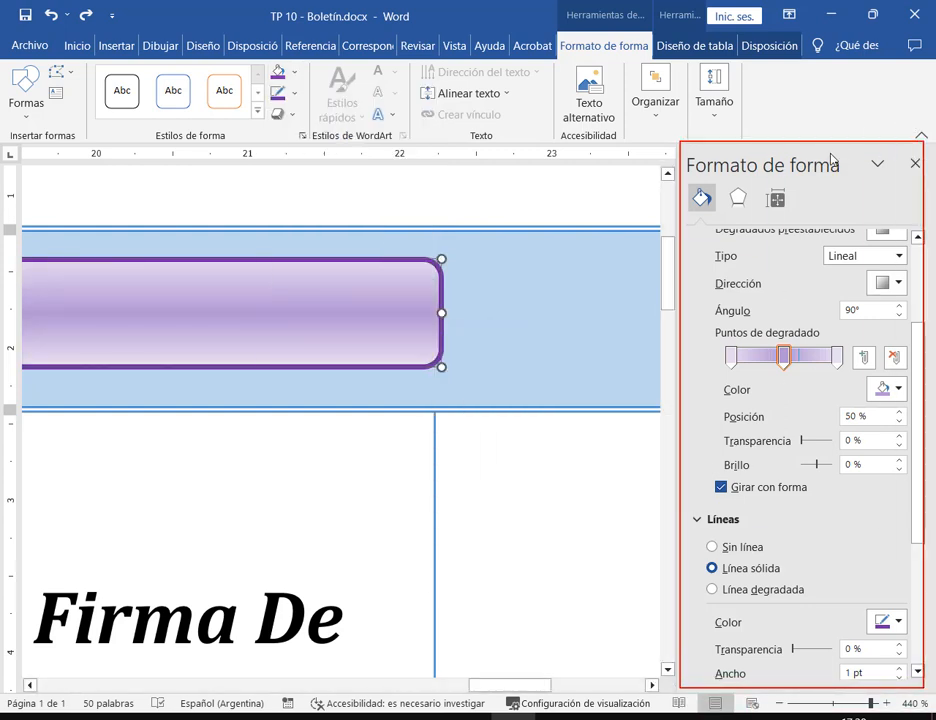
left_click(916, 164)
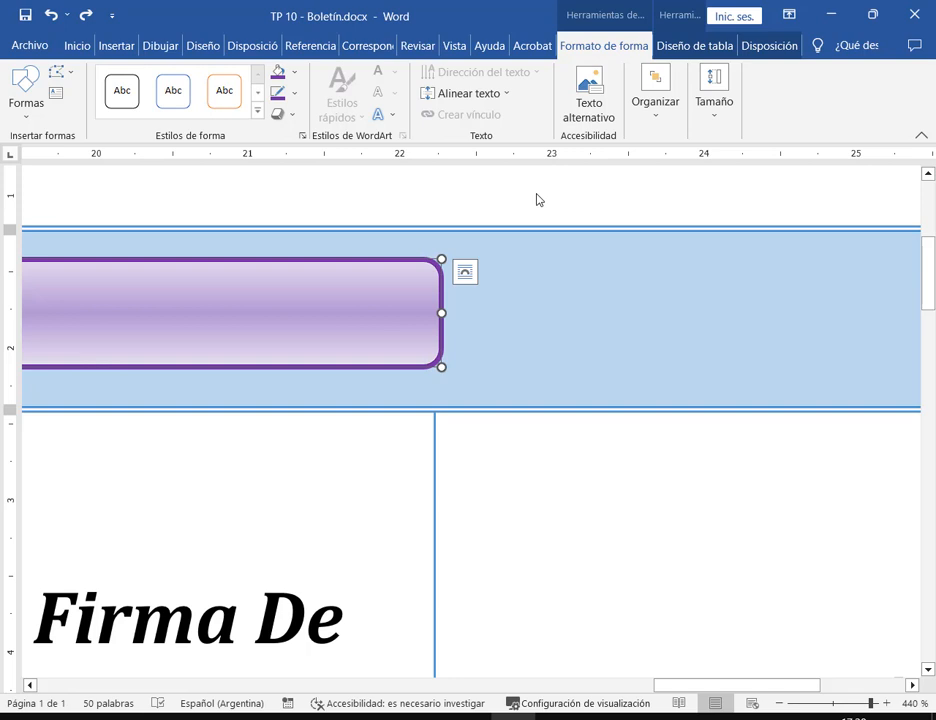
left_click(201, 717)
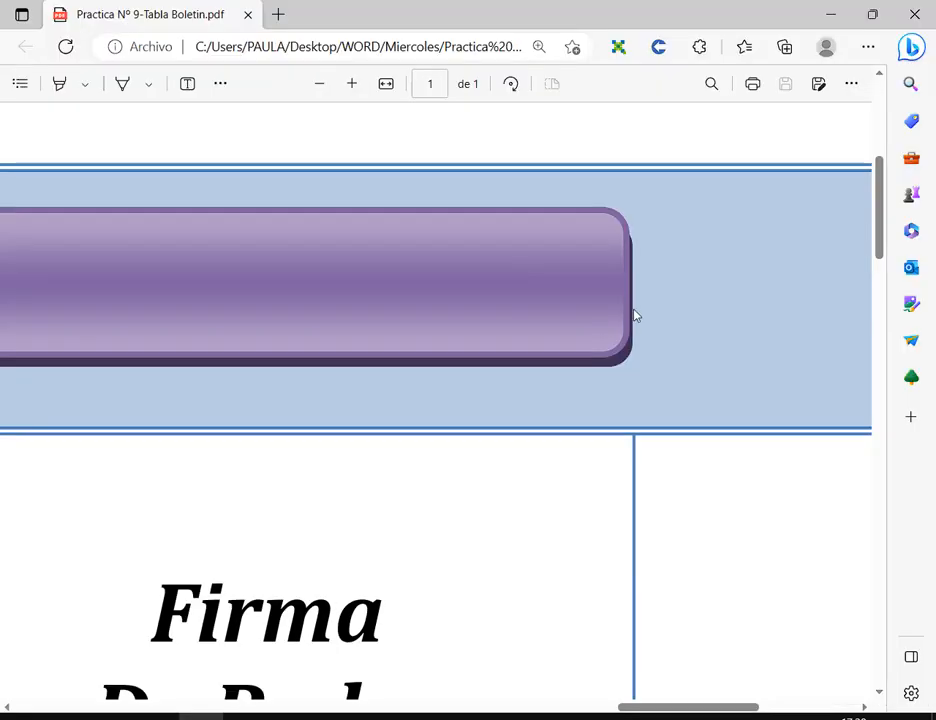
left_click(829, 10)
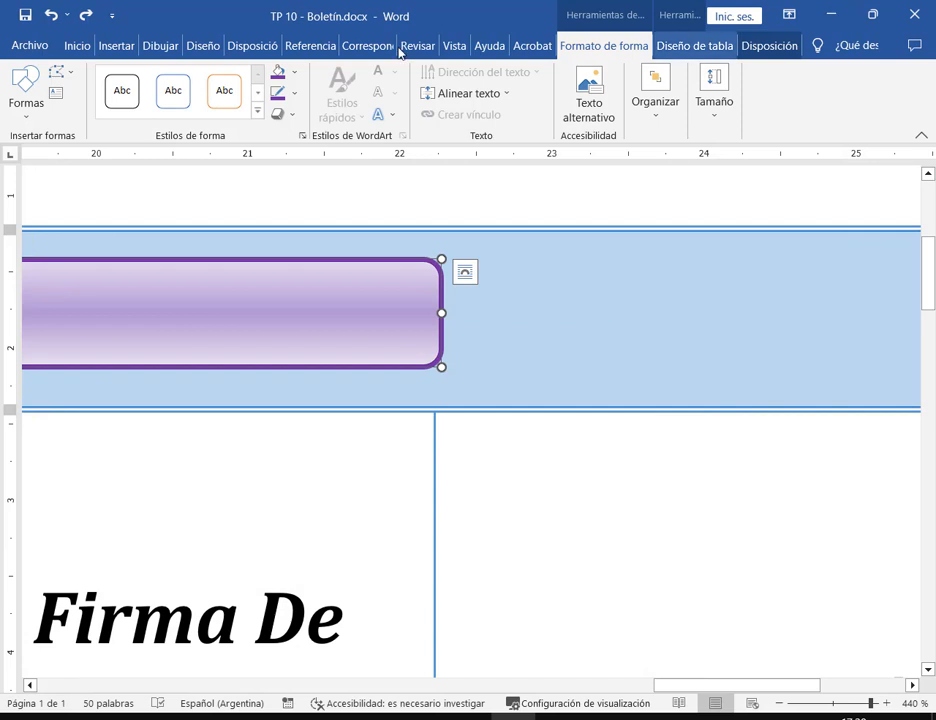
left_click(289, 116)
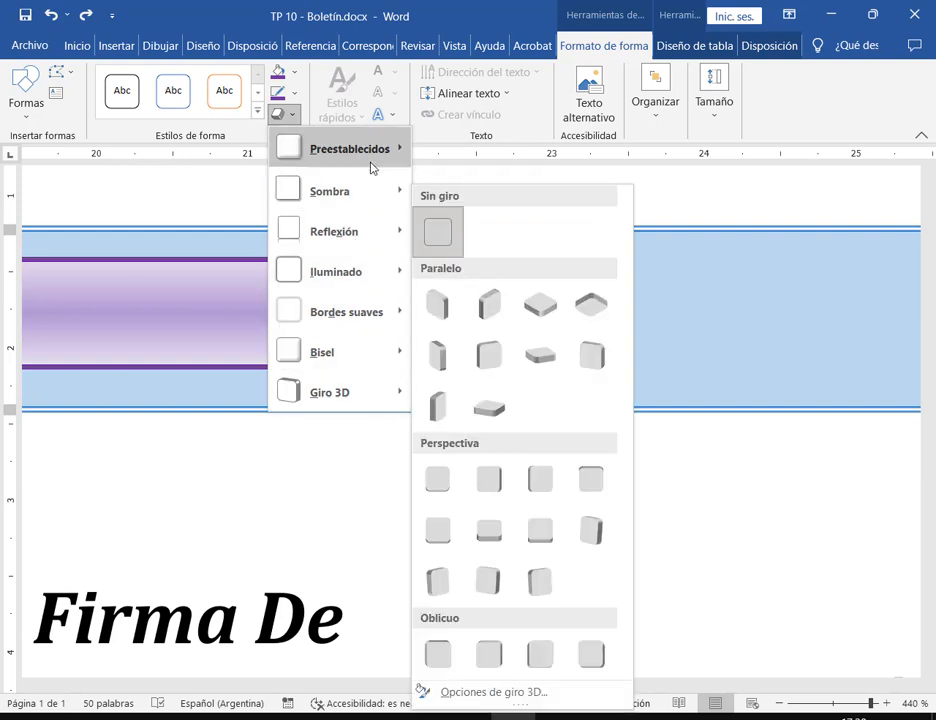
mouse_move(368, 210)
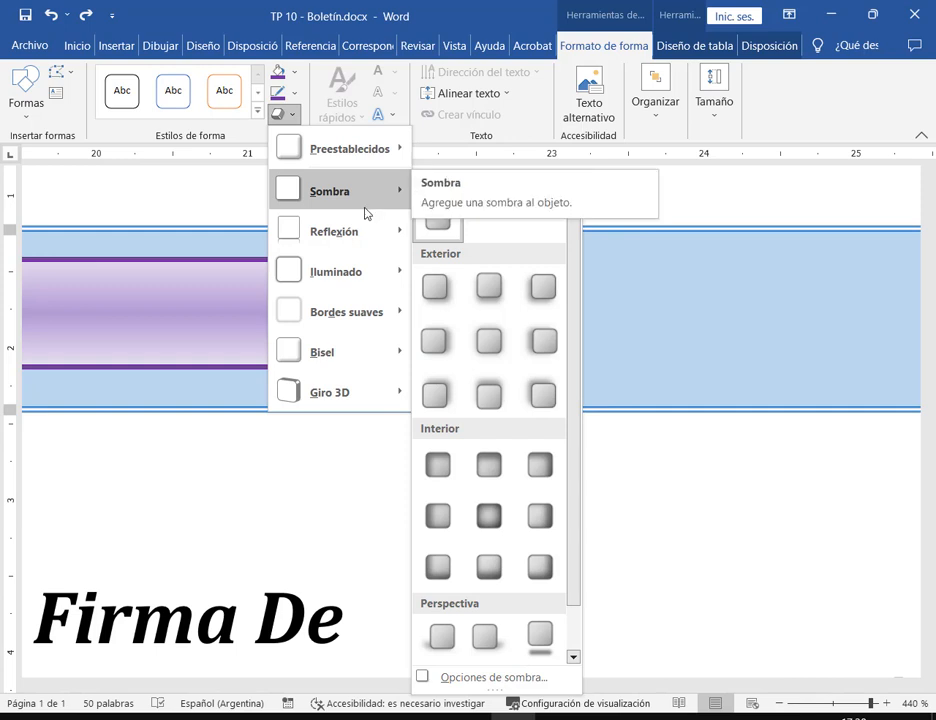
left_click(433, 288)
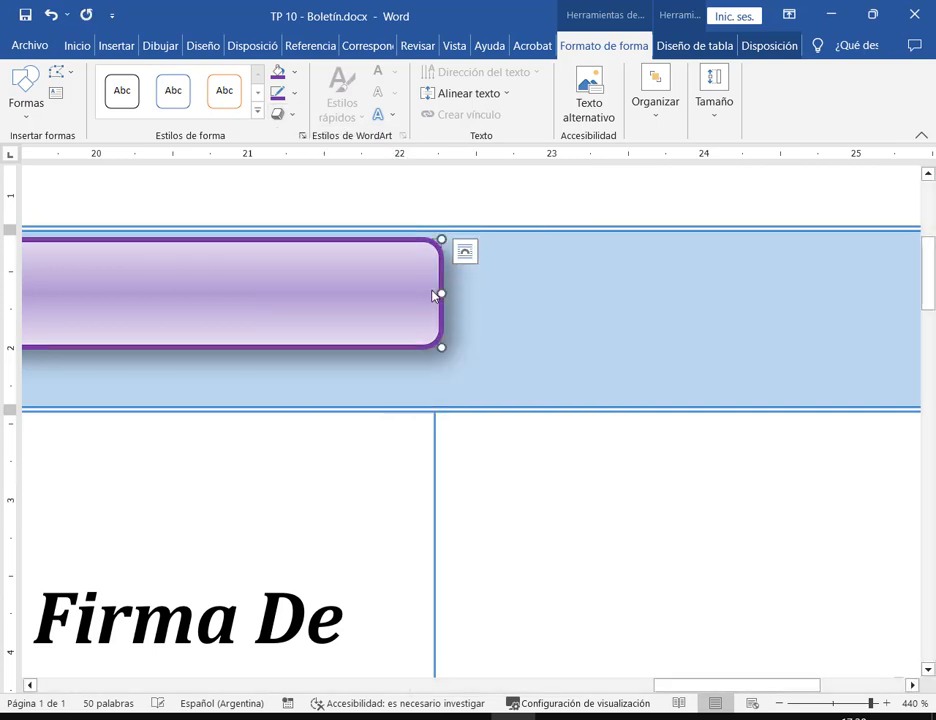
View the text effect shadow presets with the text insertion point after Curso, leaving the text's shadow unset.
left_click(76, 45)
left_click(612, 278)
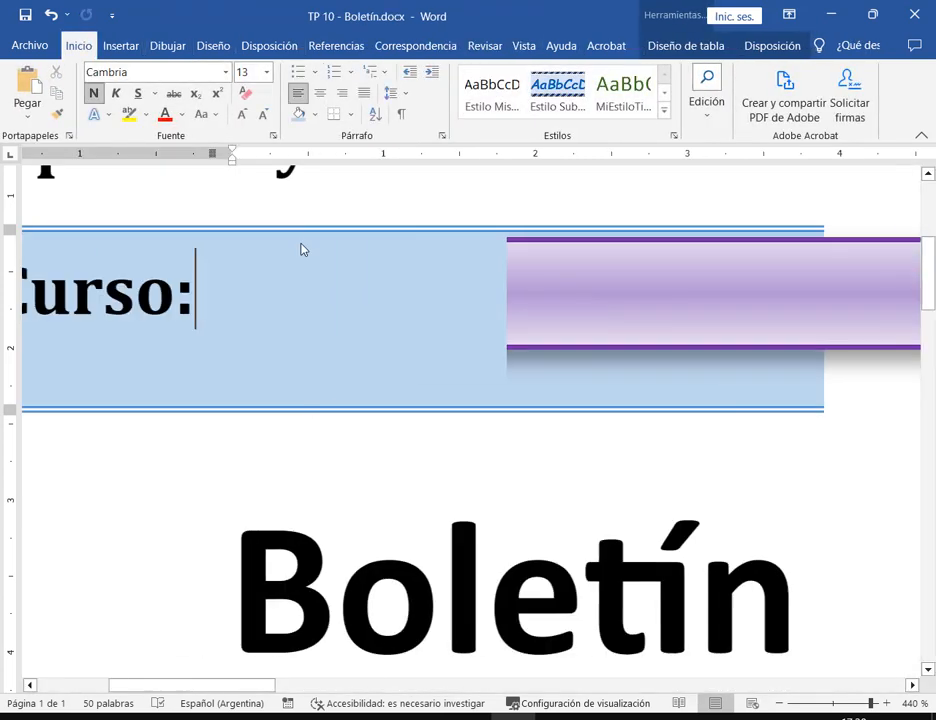
left_click(110, 116)
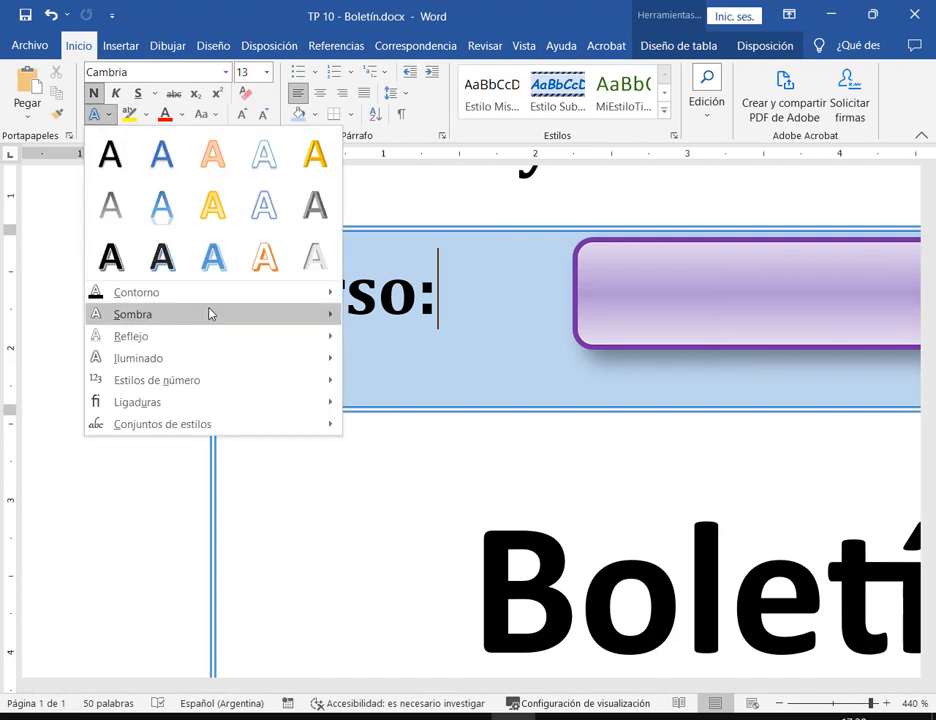
mouse_move(209, 314)
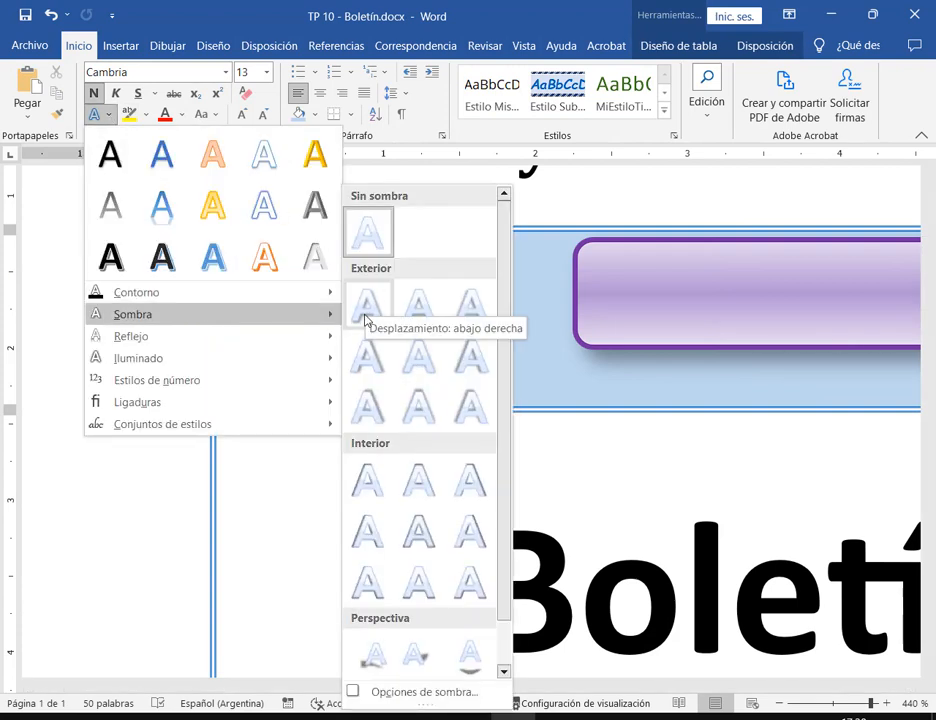
left_click(695, 420)
Compare the Curso row's bar with the reference PDF and set its shadow blur to 0 pt in the shadow options.
left_click_drag(224, 688, 849, 688)
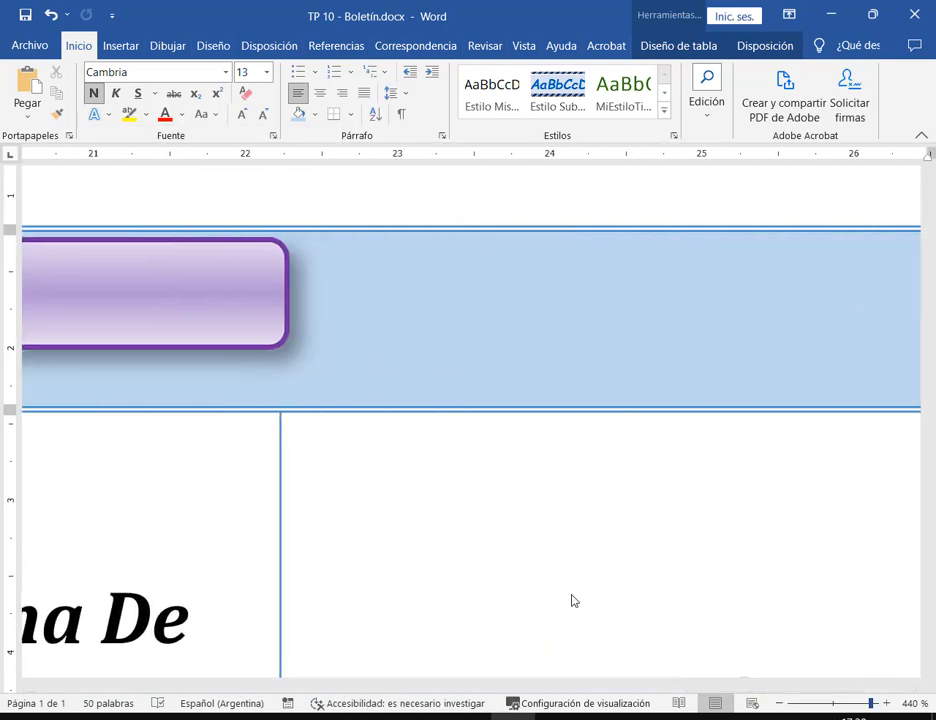
left_click(157, 240)
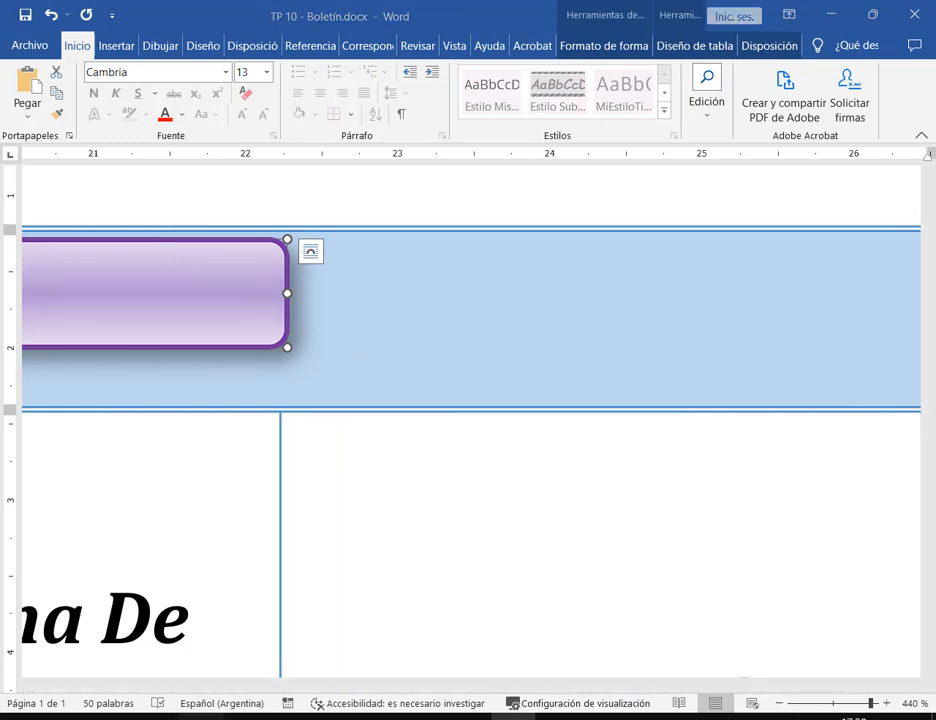
left_click(201, 717)
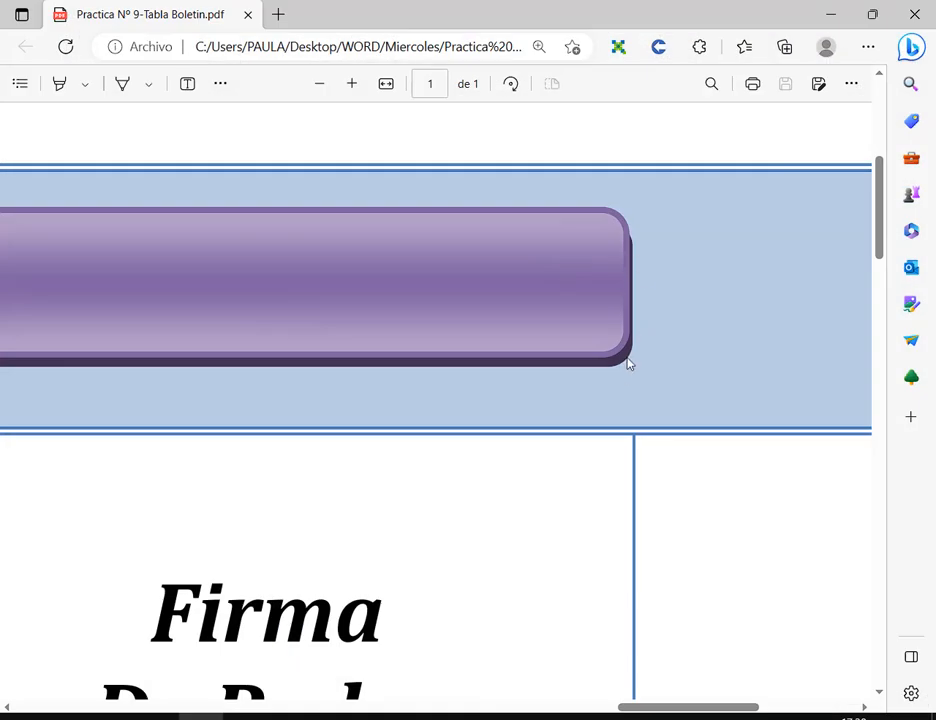
left_click(832, 14)
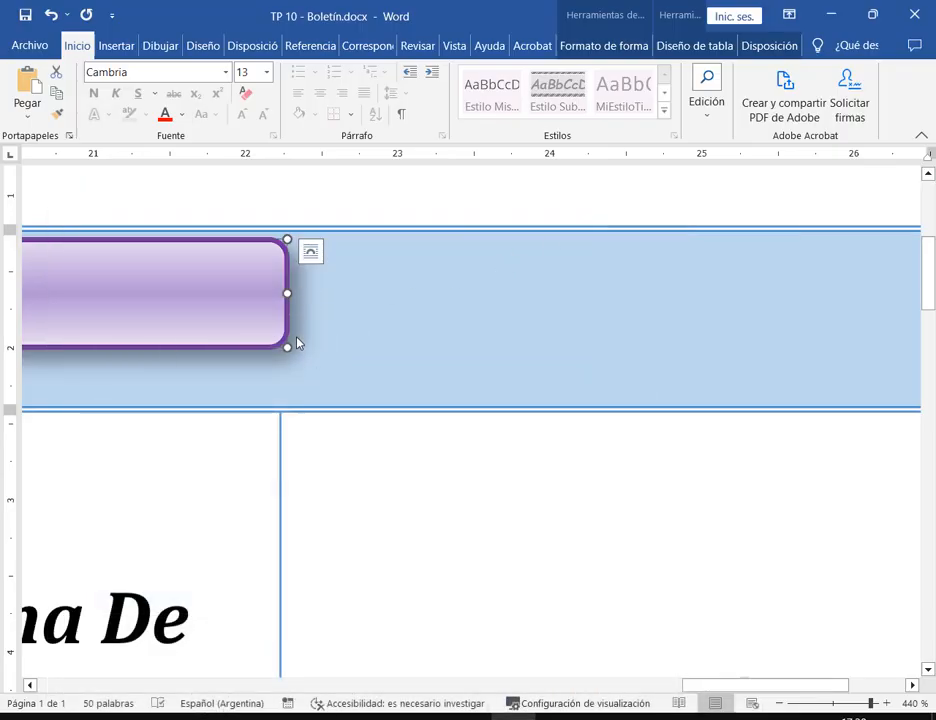
left_click(608, 12)
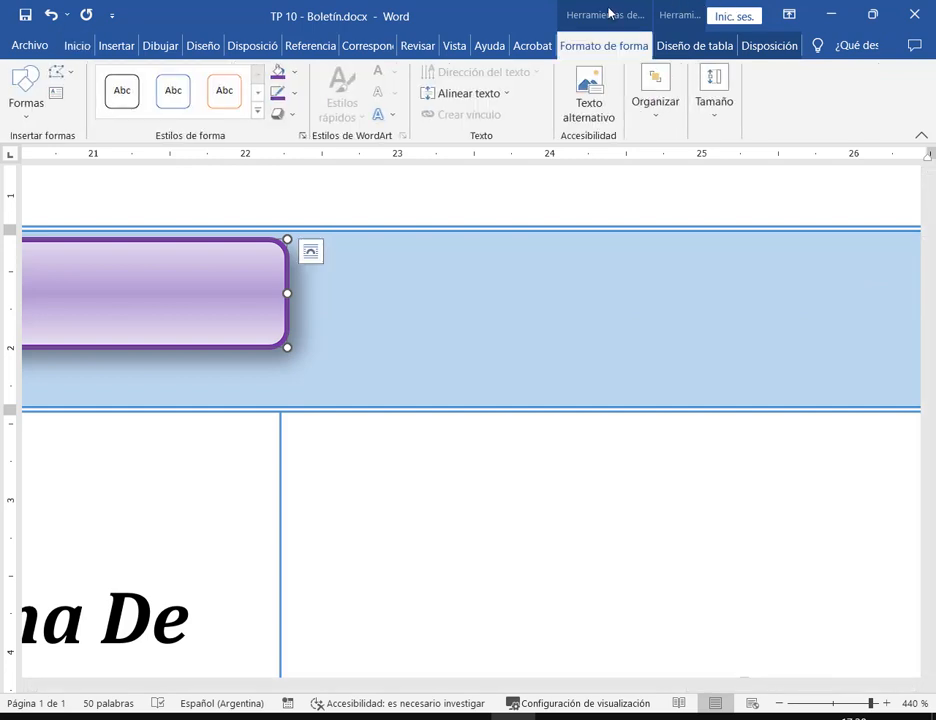
left_click(279, 113)
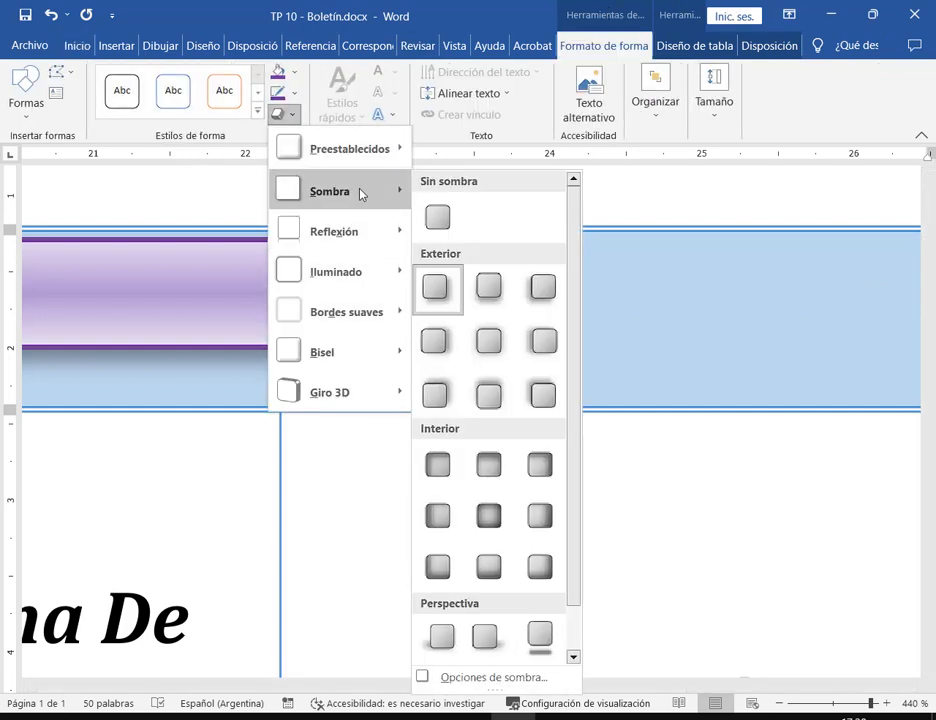
left_click(479, 678)
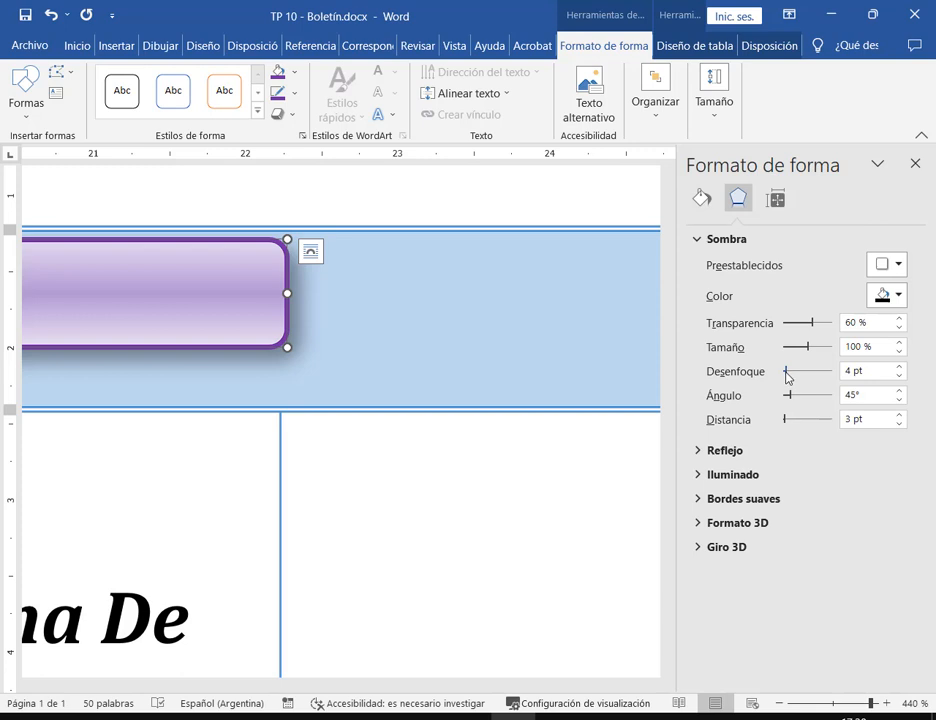
left_click(900, 366)
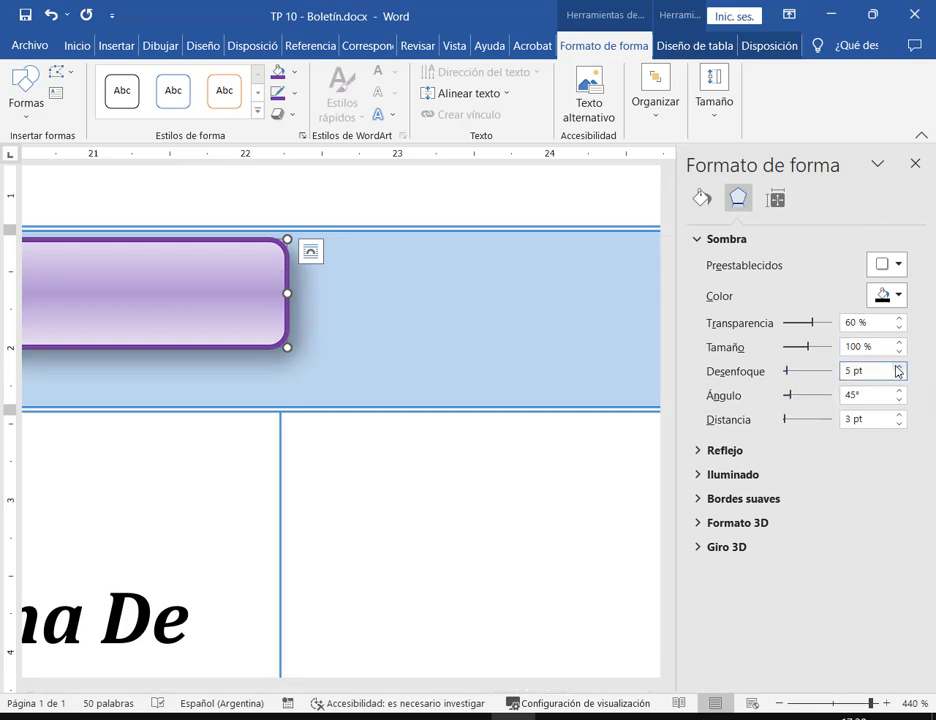
left_click(900, 367)
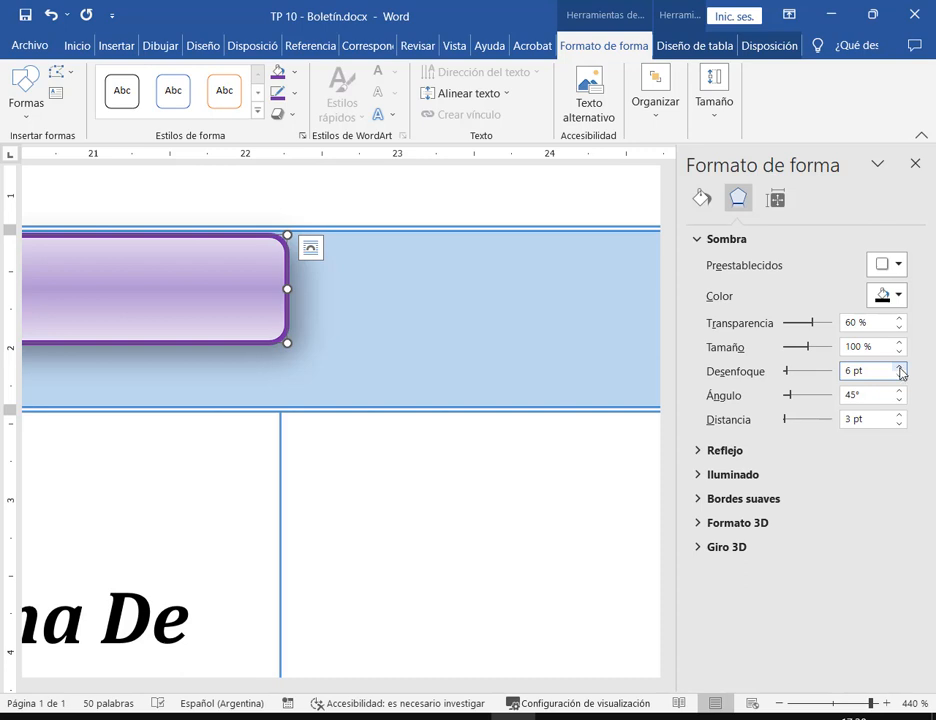
left_click(900, 375)
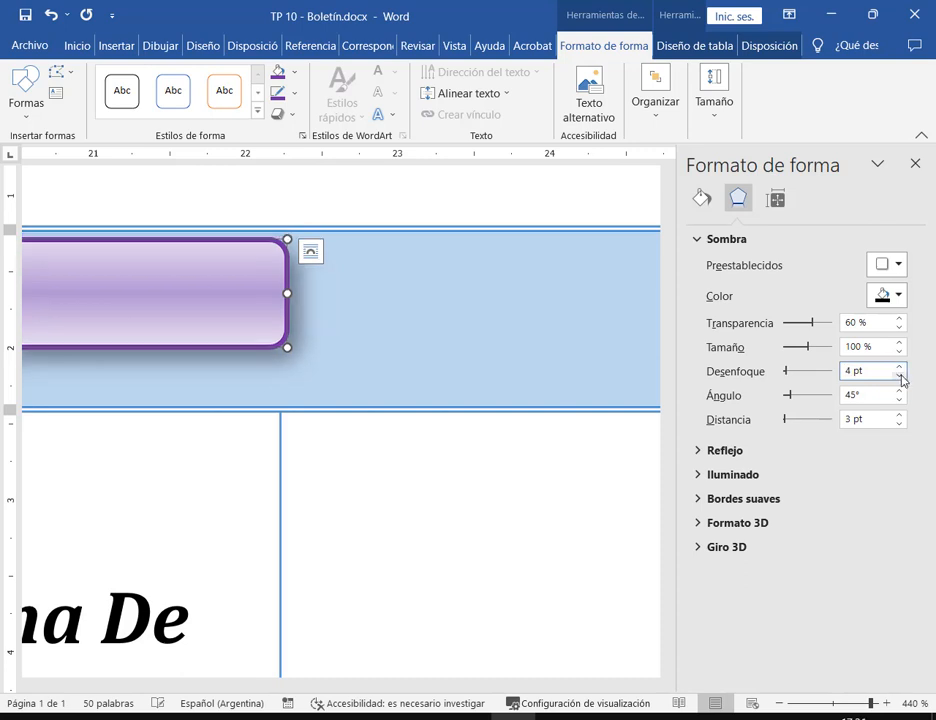
left_click(900, 375)
left_click(900, 375)
left_click(900, 375)
left_click(900, 375)
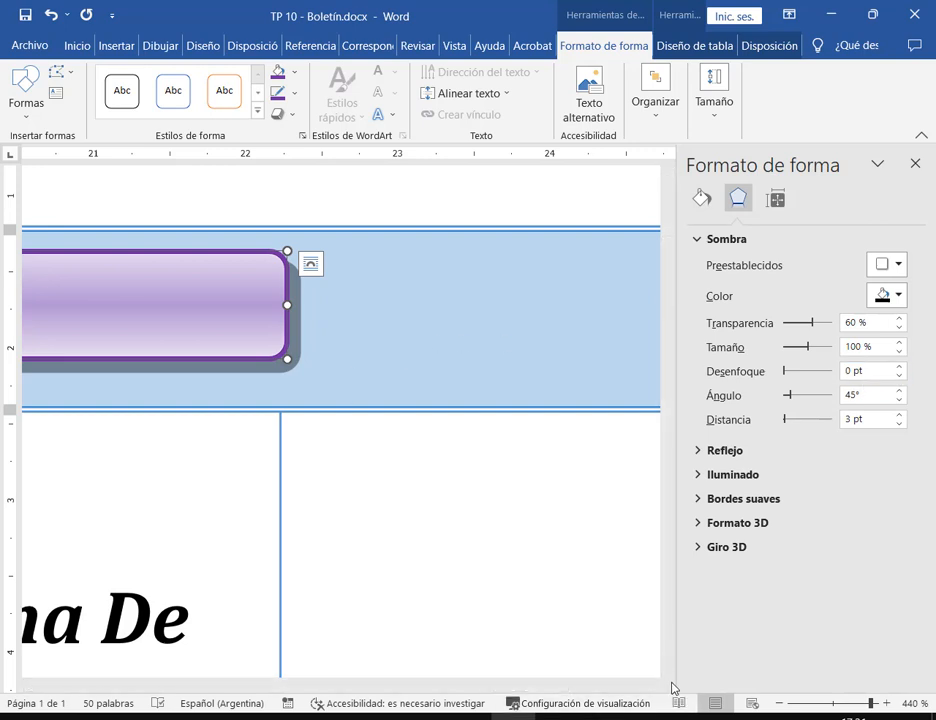
Try a shadow angle of 71° on the Curso row's bar, comparing it with the reference PDF.
left_click(887, 704)
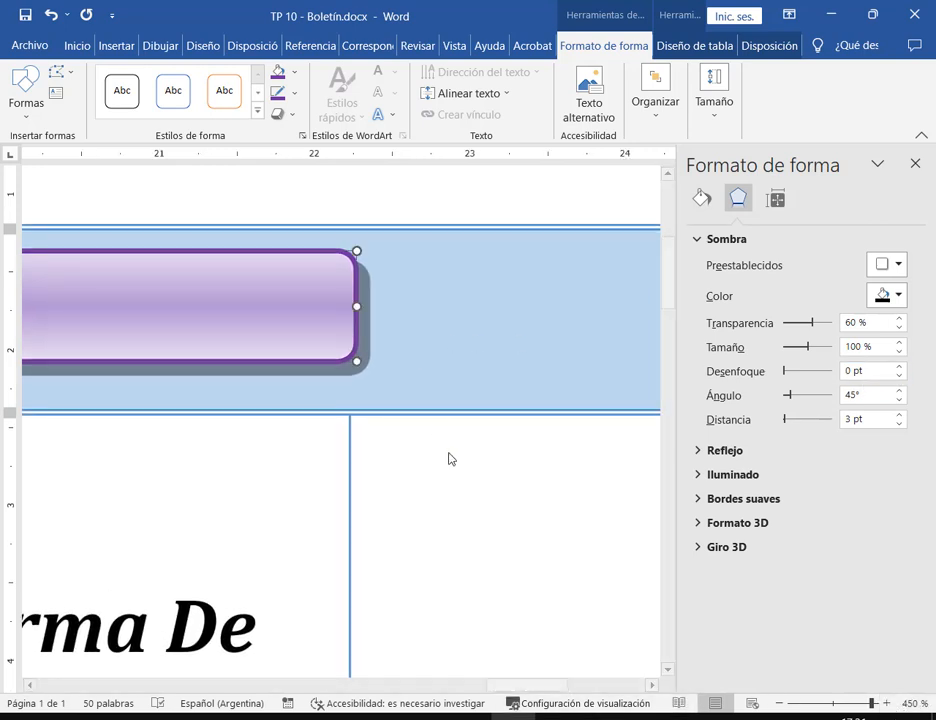
left_click(884, 374)
left_click(201, 718)
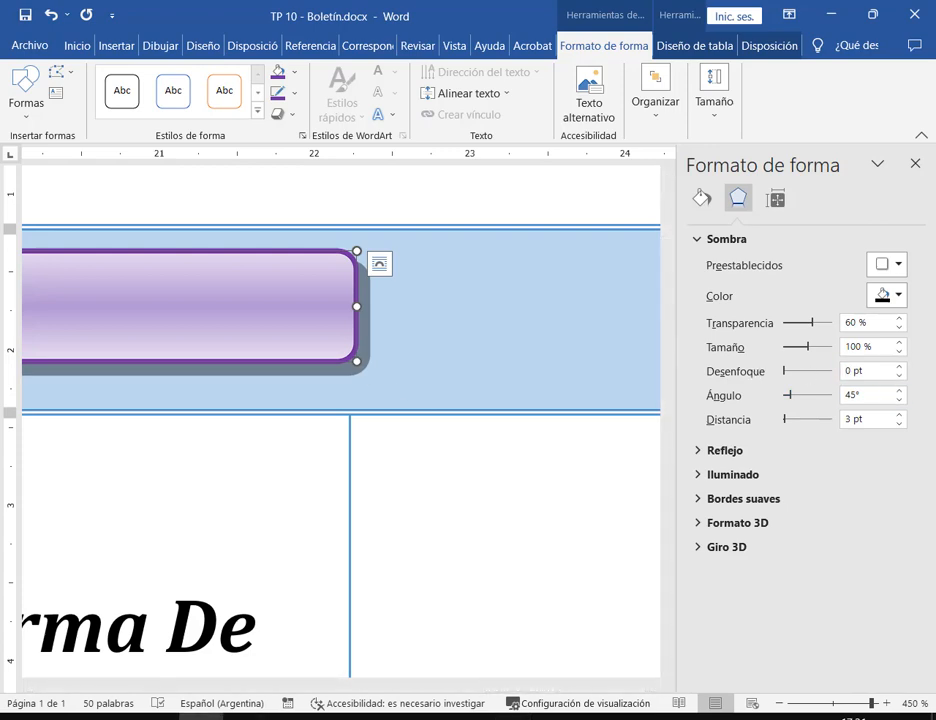
left_click(201, 718)
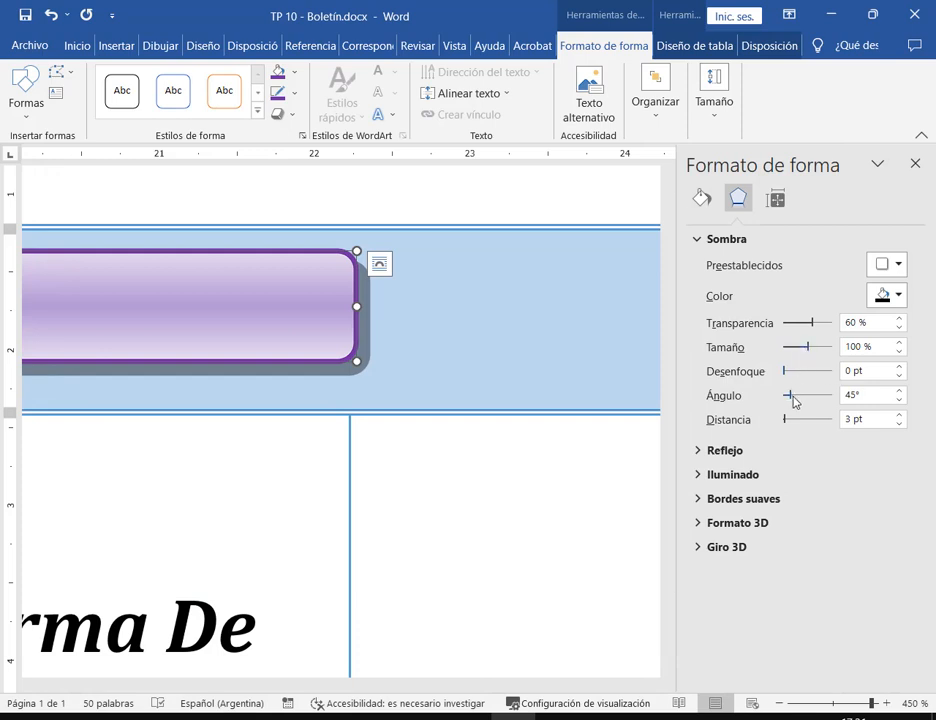
mouse_move(790, 397)
left_mouse_down()
mouse_move(817, 403)
mouse_move(792, 407)
left_mouse_up()
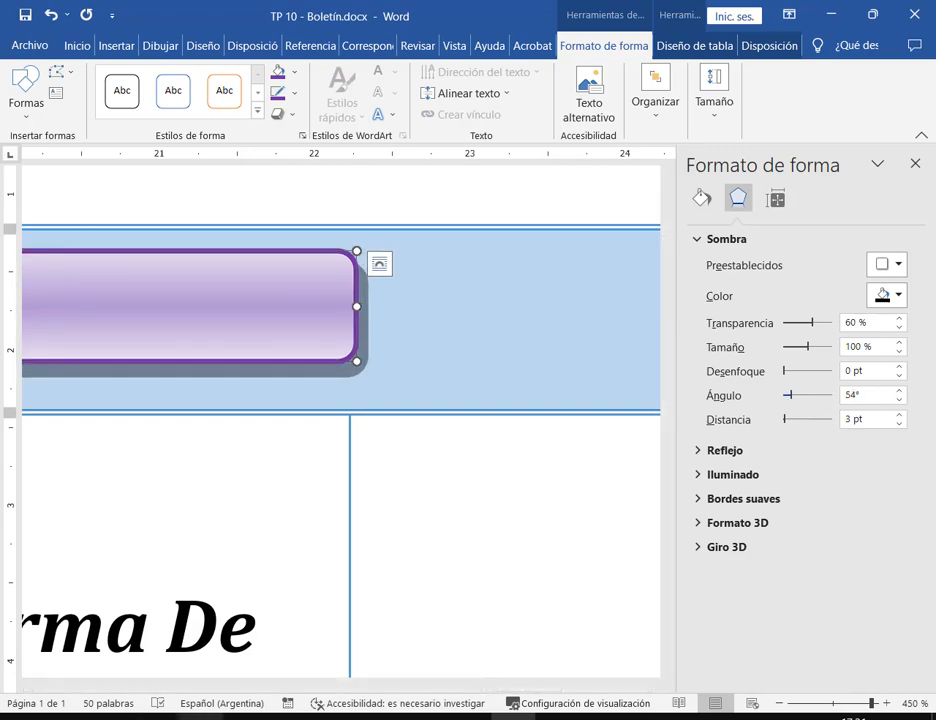
left_click(201, 717)
left_click(512, 717)
left_click_drag(792, 398, 796, 403)
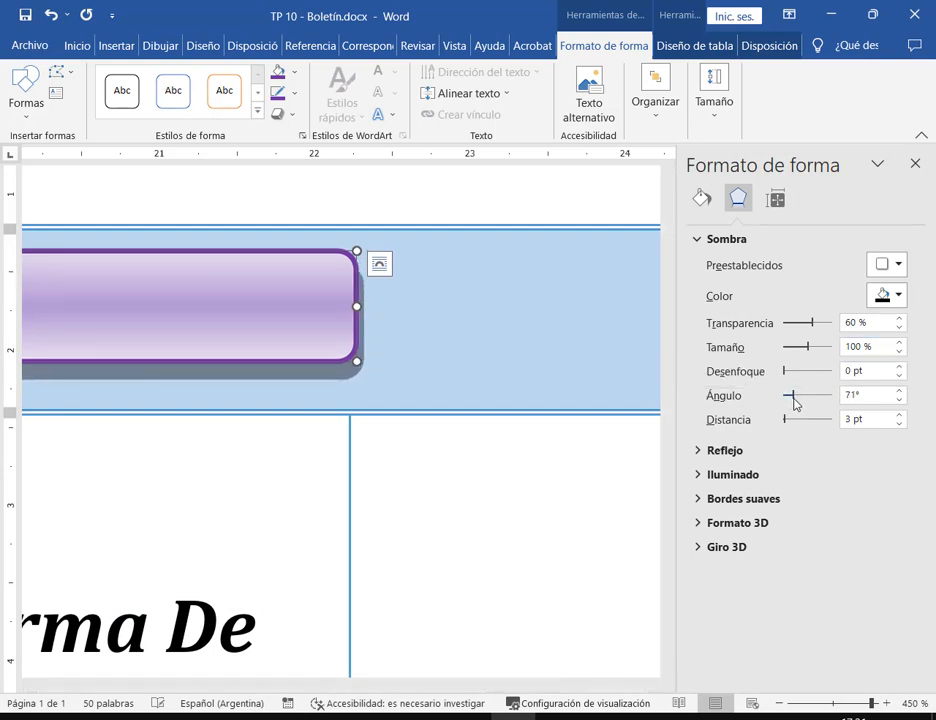
left_click(201, 717)
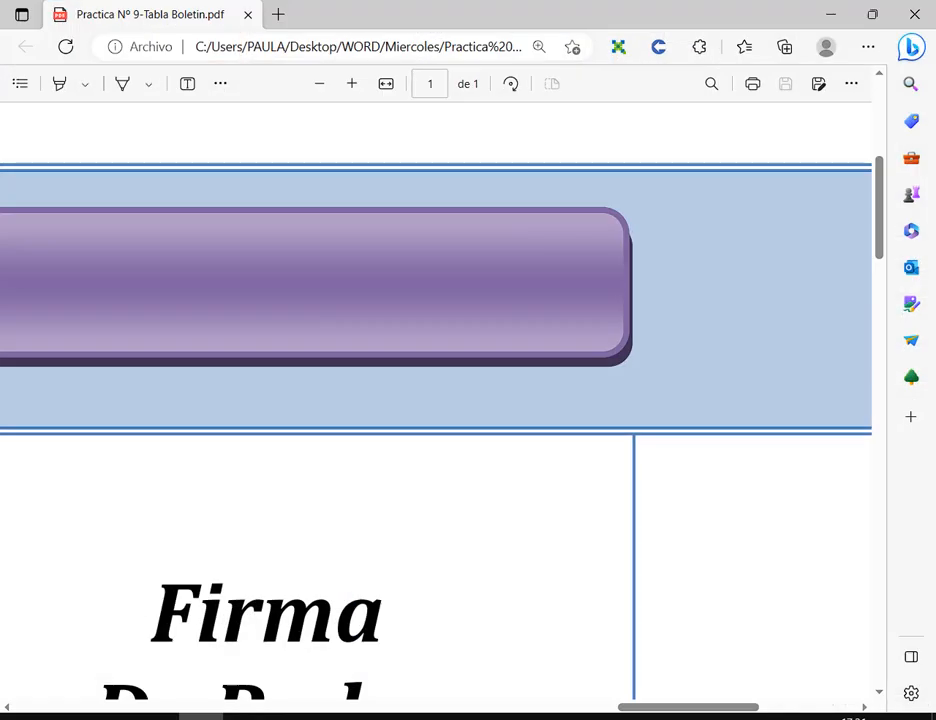
left_click(201, 717)
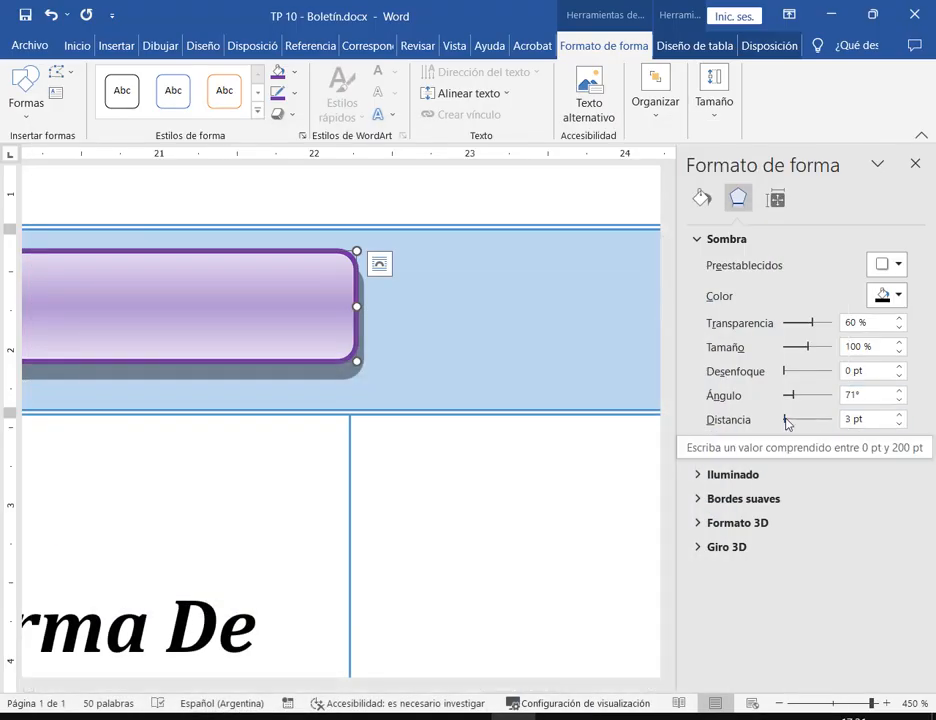
Try a distance of 2 pt for the bar's shadow.
mouse_move(786, 422)
left_mouse_down()
mouse_move(797, 427)
mouse_move(786, 429)
left_mouse_up()
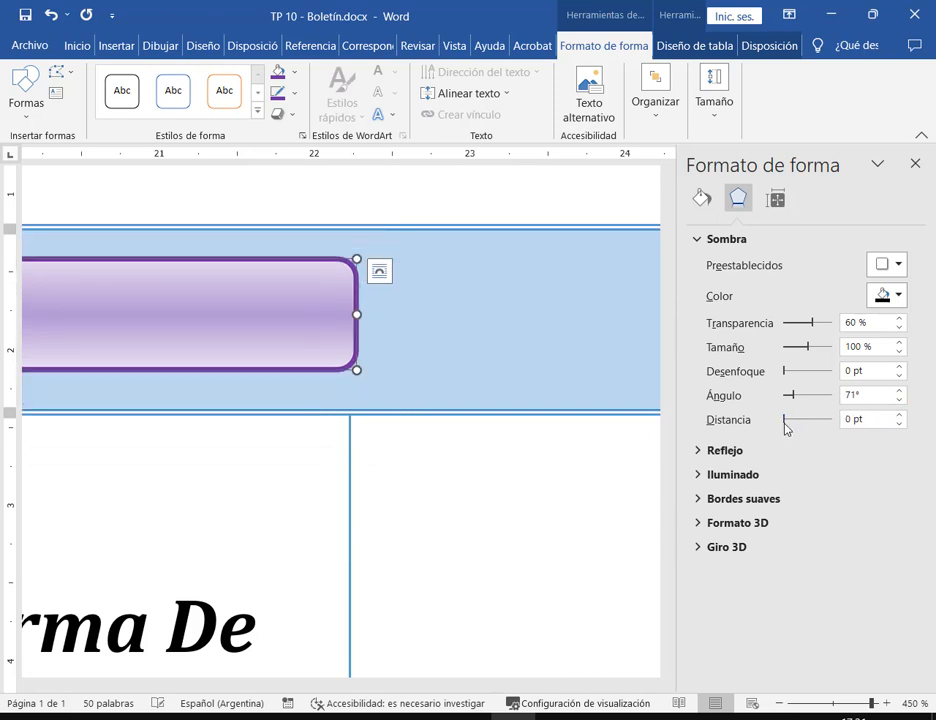
left_click(900, 416)
left_click(900, 416)
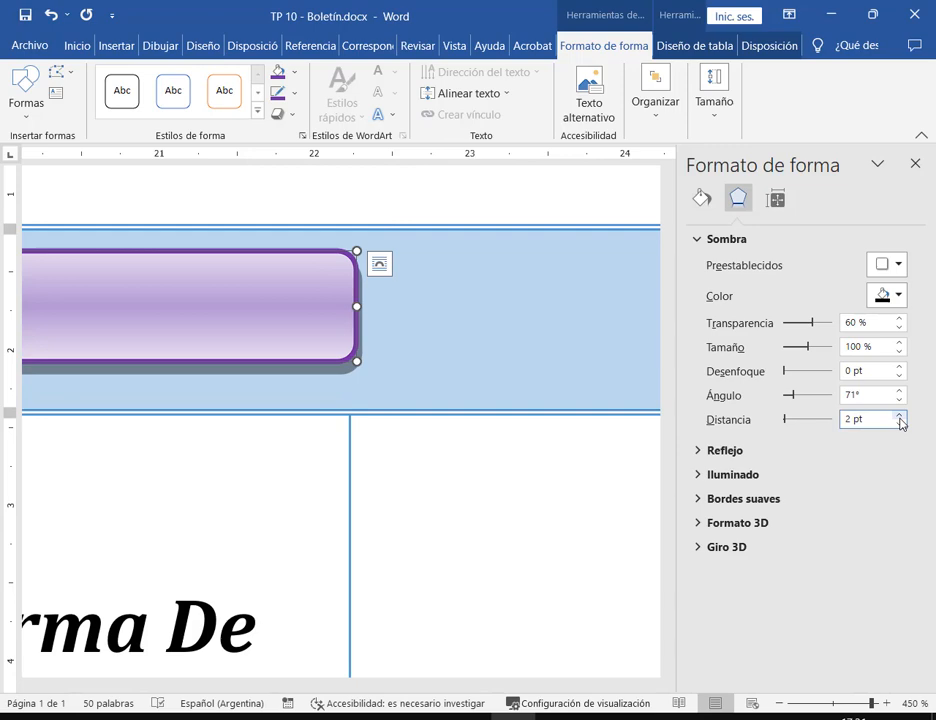
Set the bar's shadow angle to 70° and its distance to 1 pt, checking against the reference PDF.
left_click(902, 391)
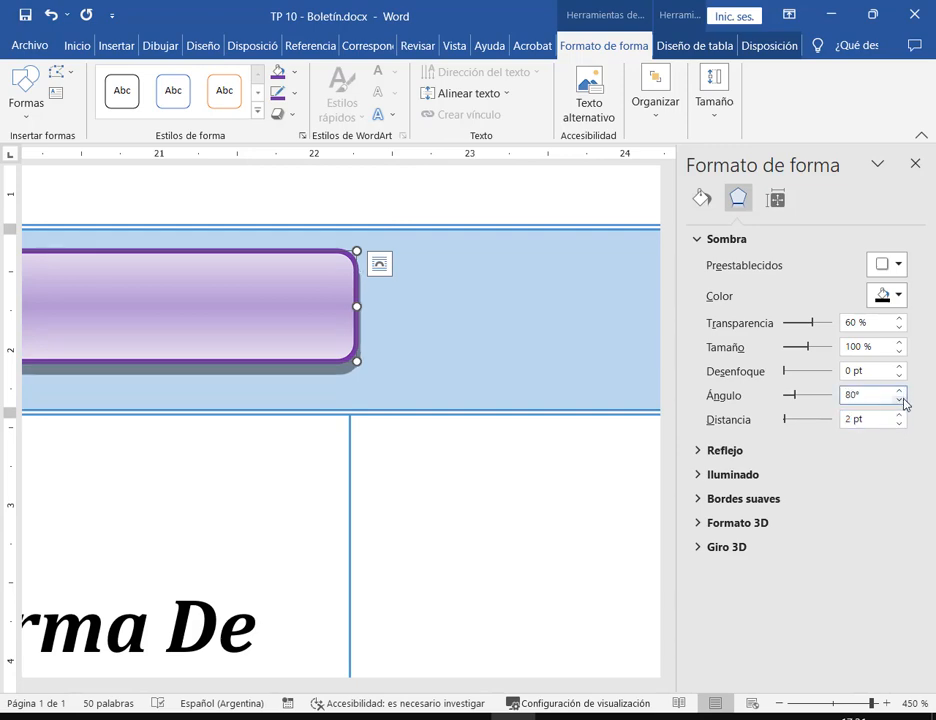
left_click(900, 400)
left_click(900, 400)
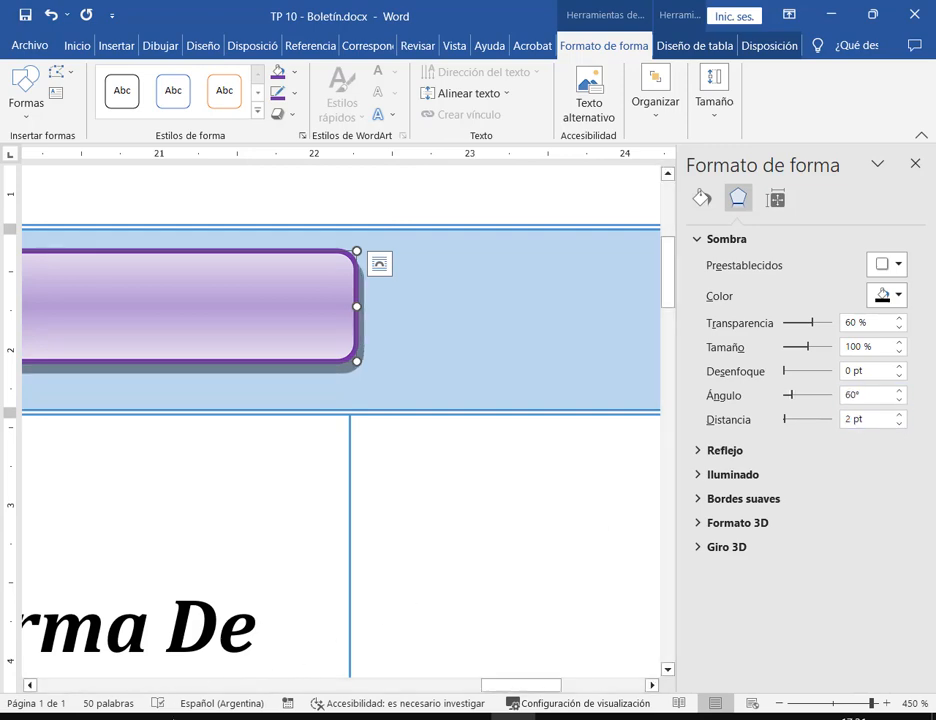
left_click(201, 717)
left_click(201, 717)
left_click(900, 401)
left_click(899, 392)
left_click(899, 392)
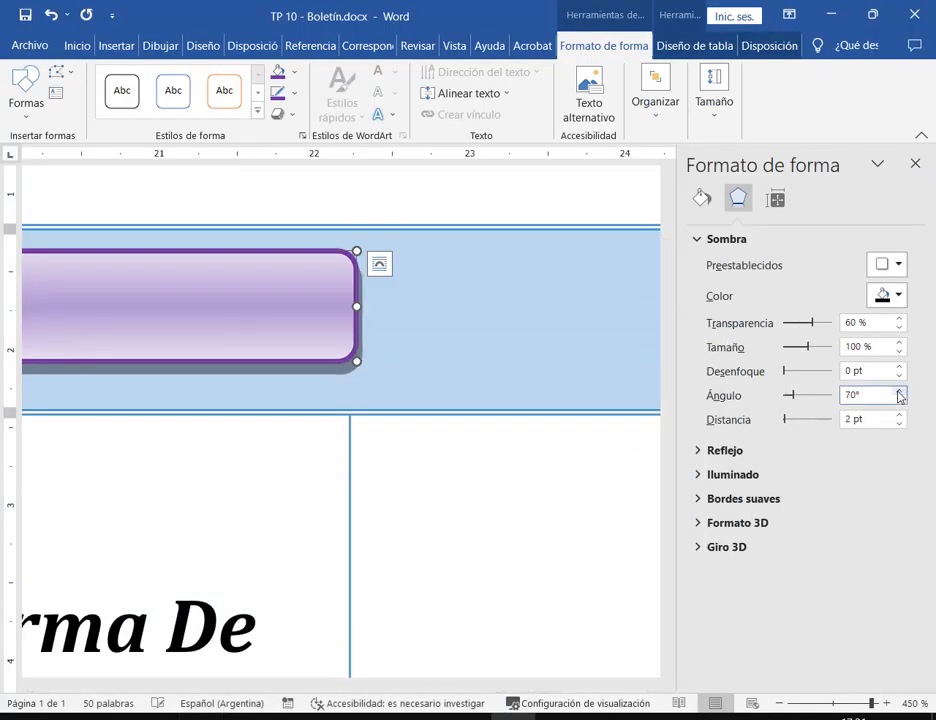
left_click(900, 424)
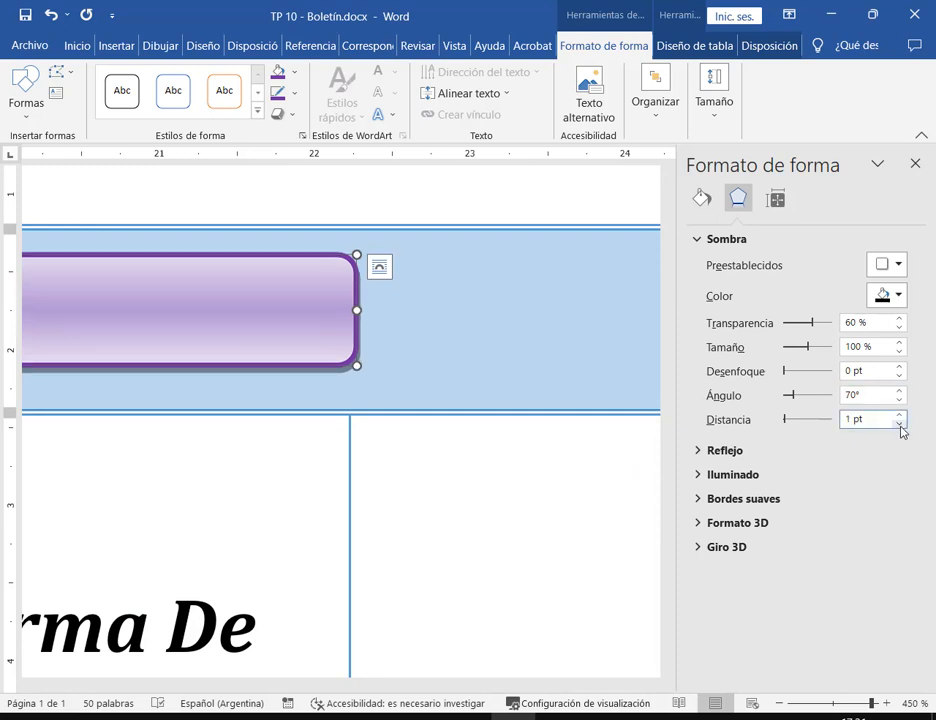
Set the Curso row's bar shadow to a distance of 2 pt and an angle of 60°.
left_click(900, 415)
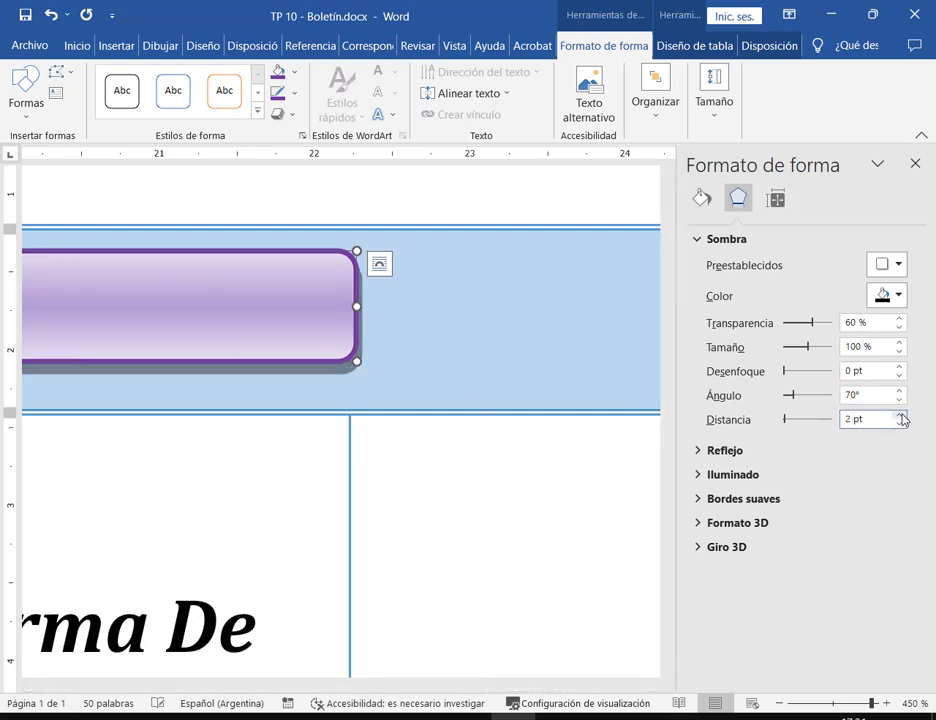
left_click(899, 400)
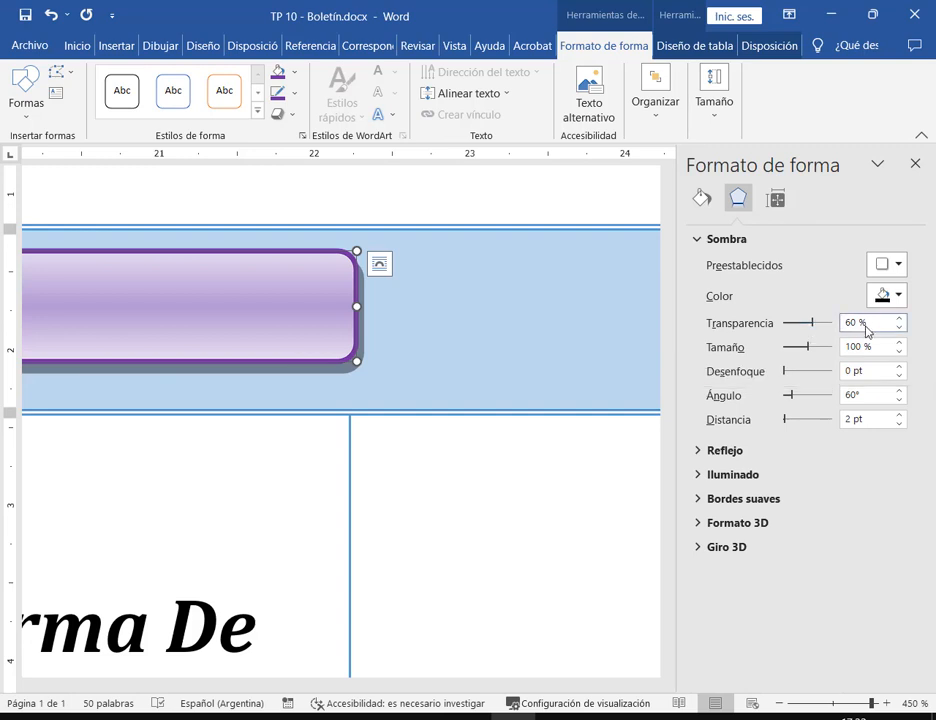
Try shadow transparencies of 89%, 0% and 62% on the Curso row's bar, checking its end against the blue row.
left_click_drag(826, 331, 823, 333)
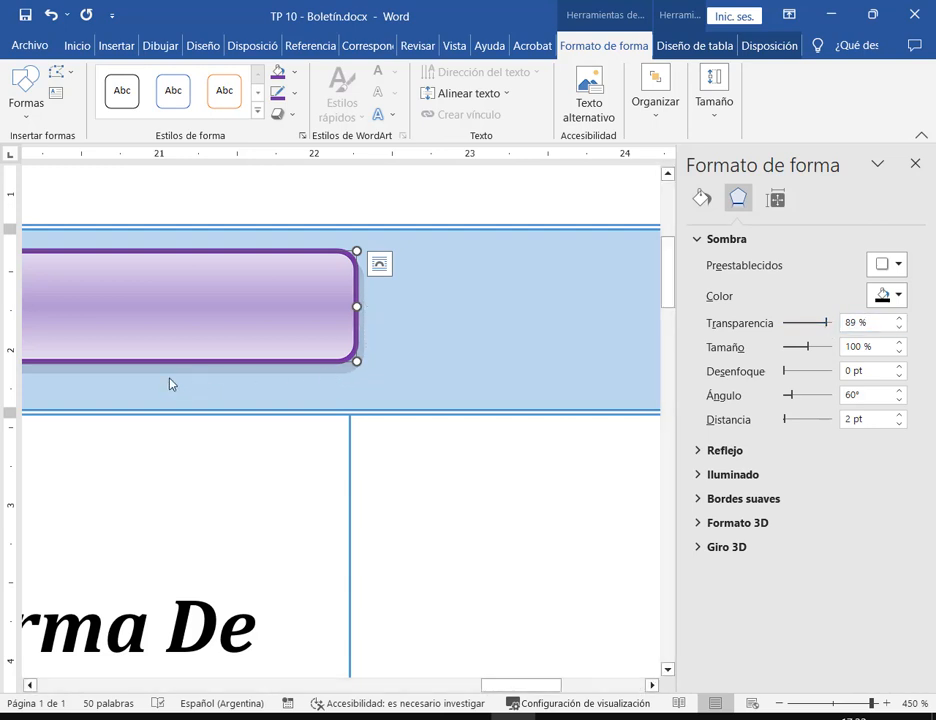
left_click_drag(827, 331, 778, 330)
left_click(435, 339)
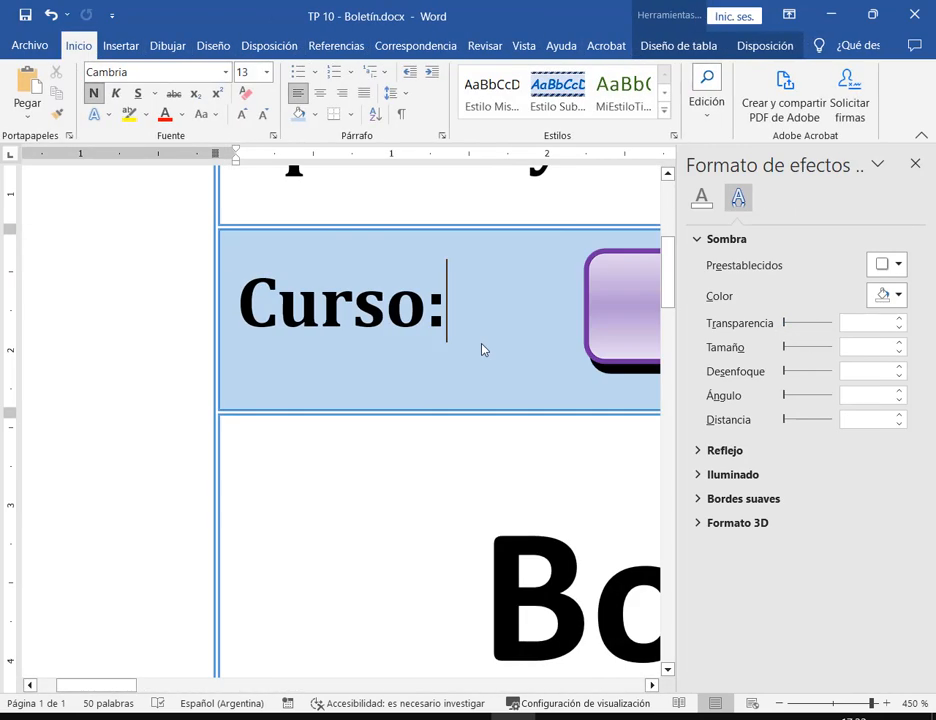
left_click_drag(100, 685, 545, 688)
left_click(251, 367)
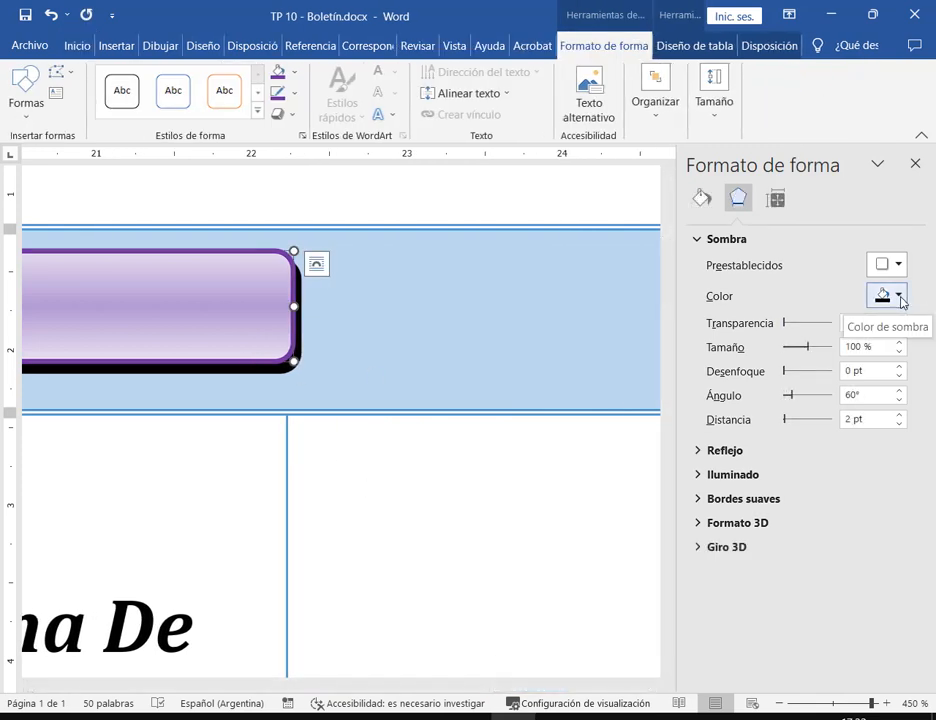
left_click_drag(786, 327, 817, 334)
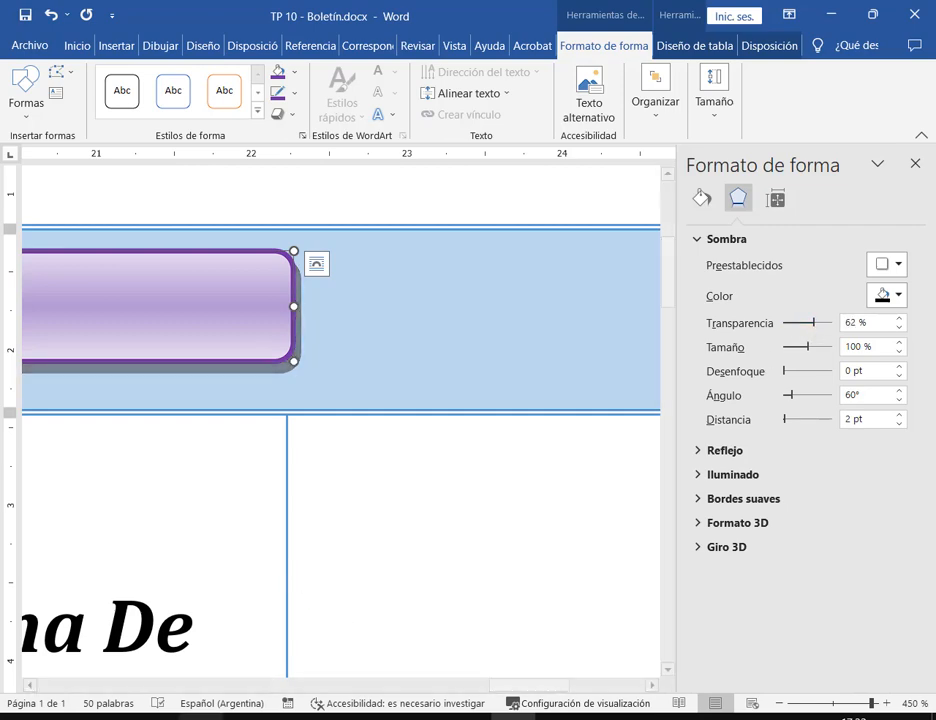
Check the bar's shadow against the reference PDF, recolour it standard purple and set its transparency to 39%.
key("alt+Tab")
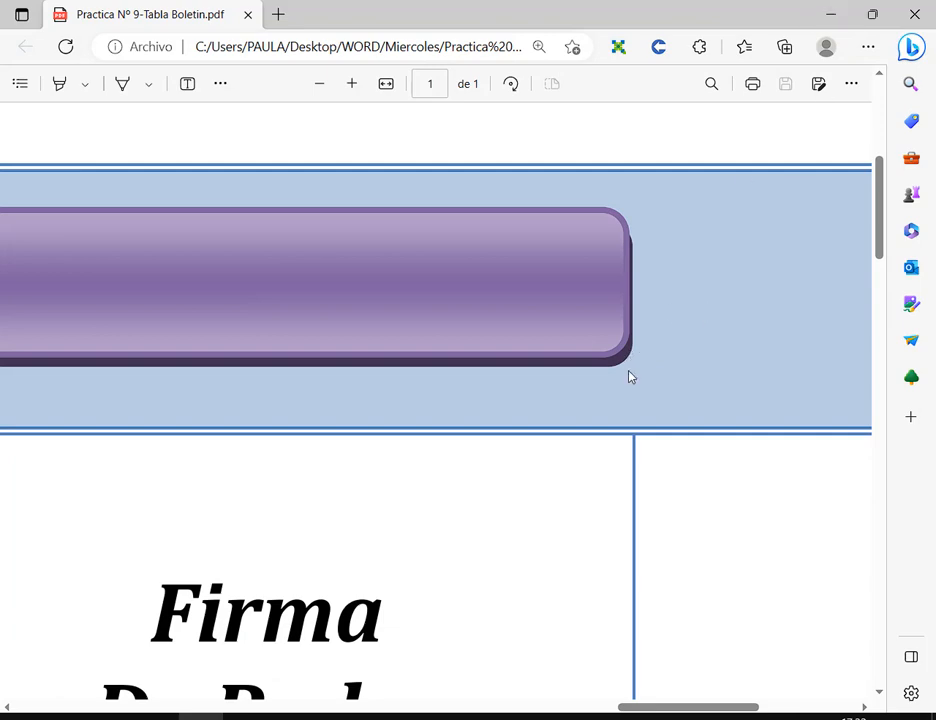
left_click(836, 15)
left_click(898, 297)
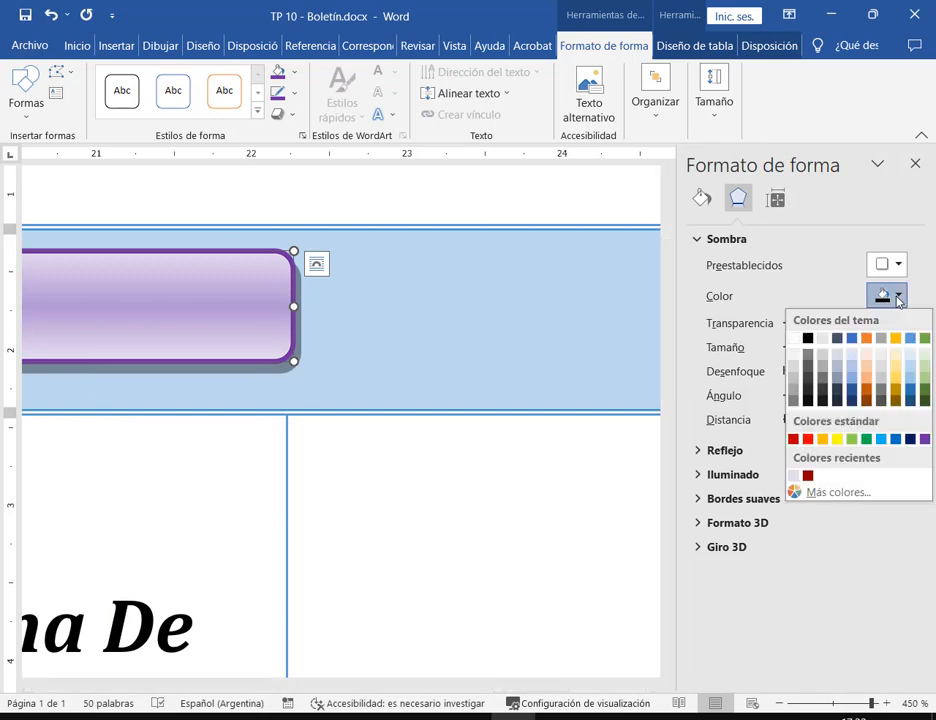
left_click(923, 440)
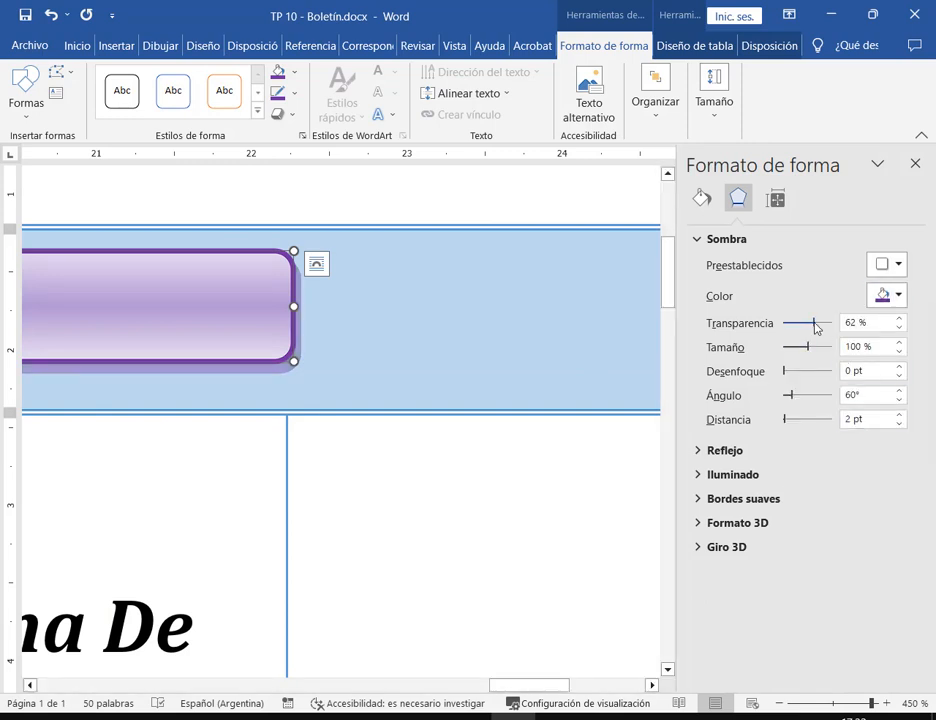
mouse_move(816, 328)
left_mouse_down()
mouse_move(778, 332)
mouse_move(804, 328)
left_mouse_up()
Set the bar's shadow to the custom dark purple #481F67 with 0% transparency.
left_click(905, 297)
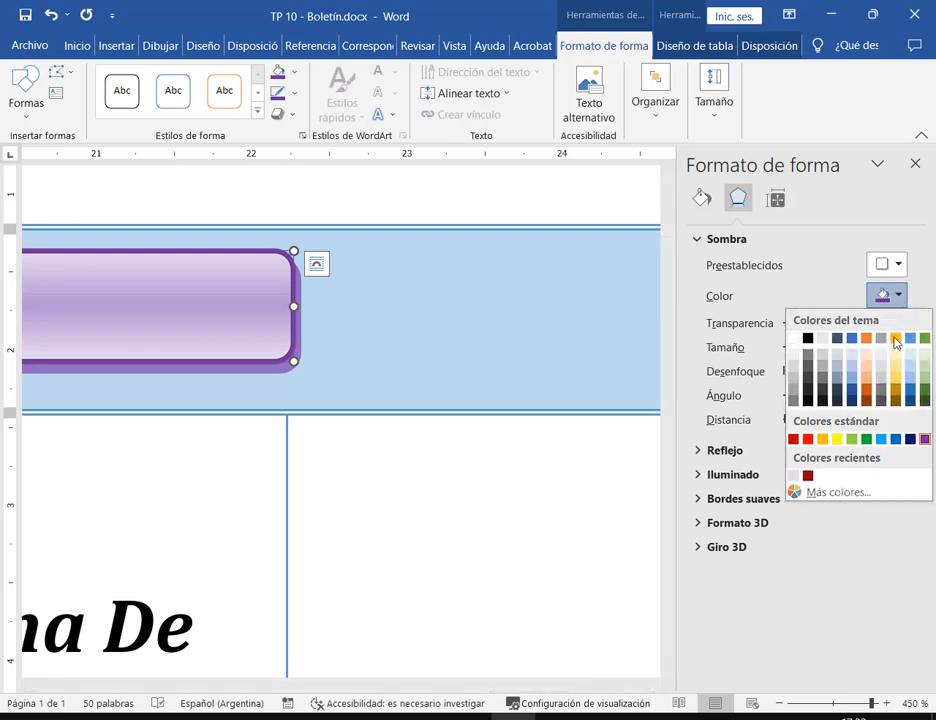
left_click(806, 494)
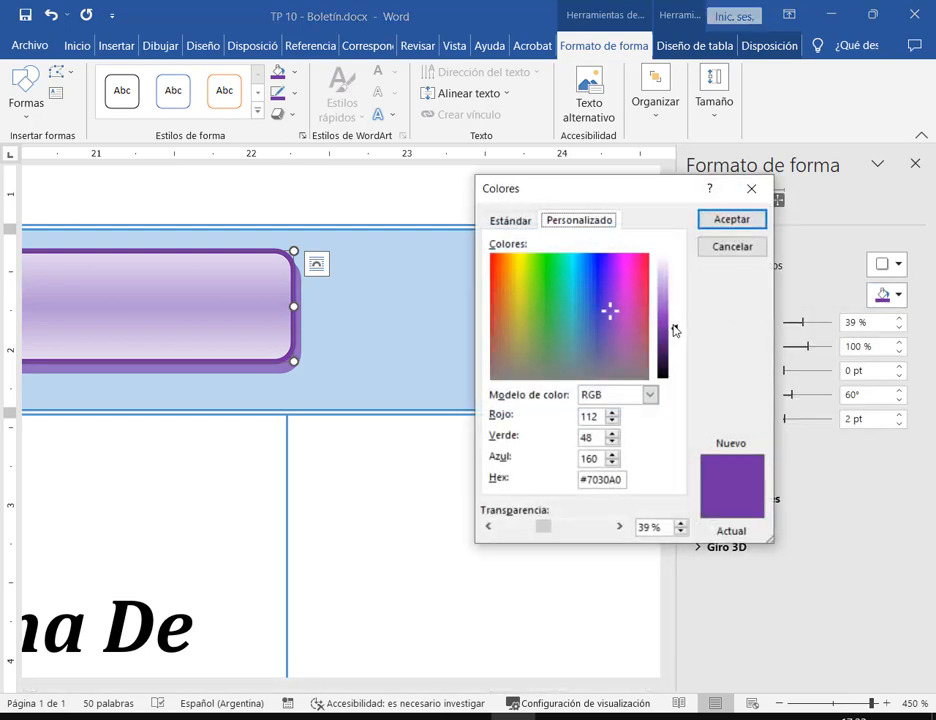
left_click_drag(675, 328, 677, 350)
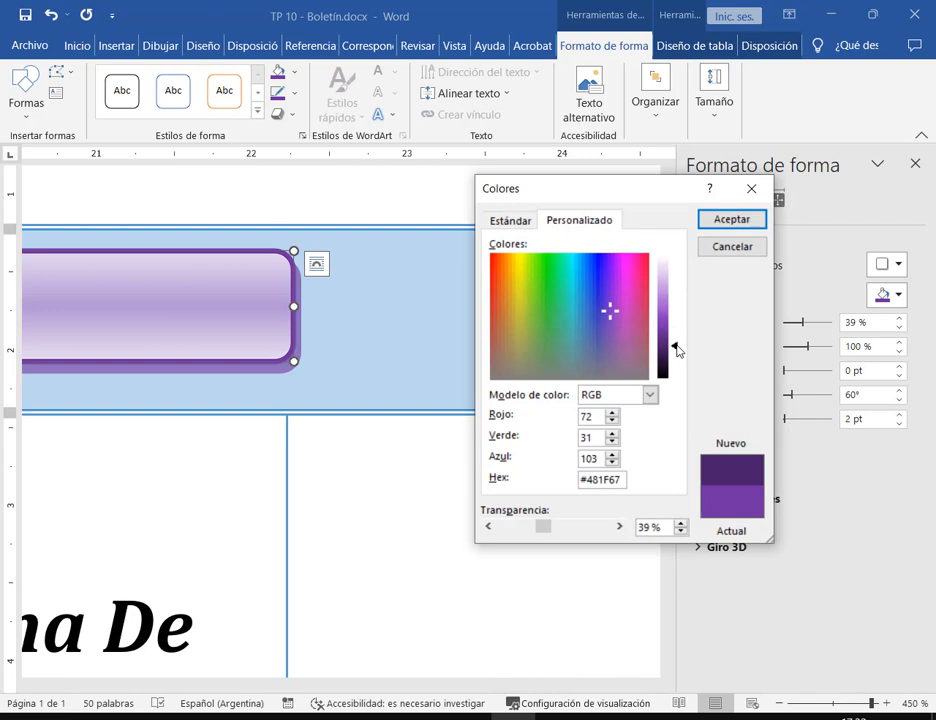
left_click(754, 219)
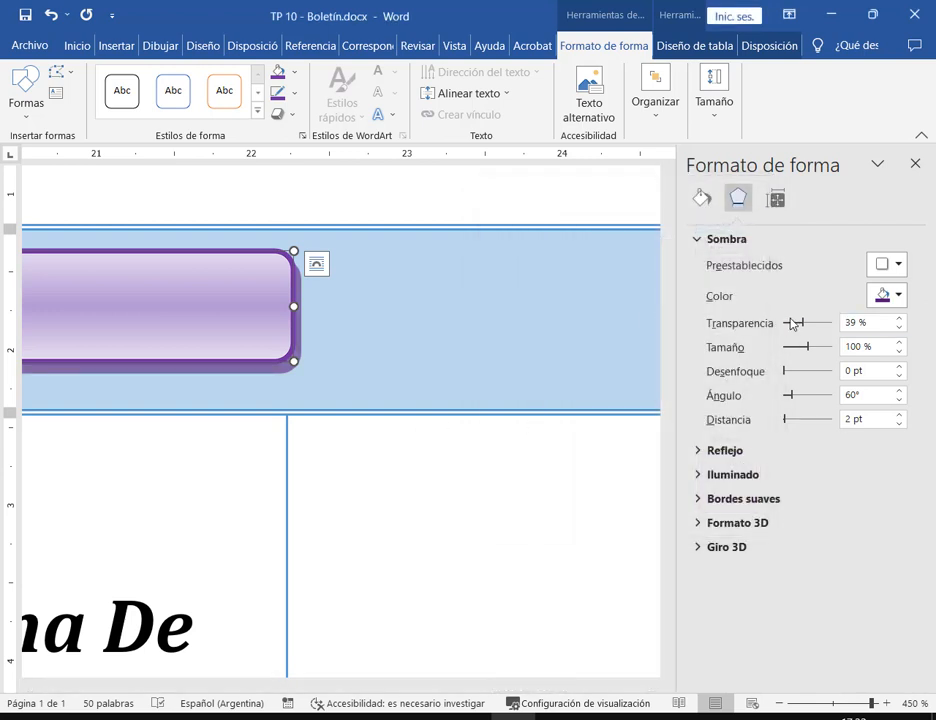
left_click(793, 324)
left_click_drag(793, 329, 585, 328)
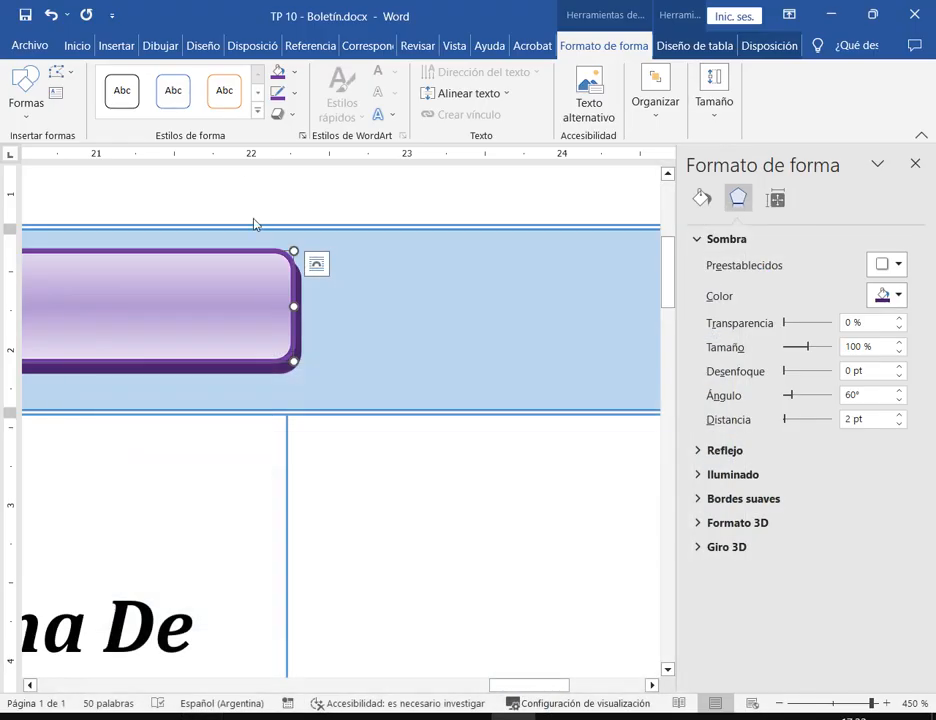
Try the custom purple #8C3FC5 as the bar's outline colour and inspect the bar's far end.
left_click(293, 93)
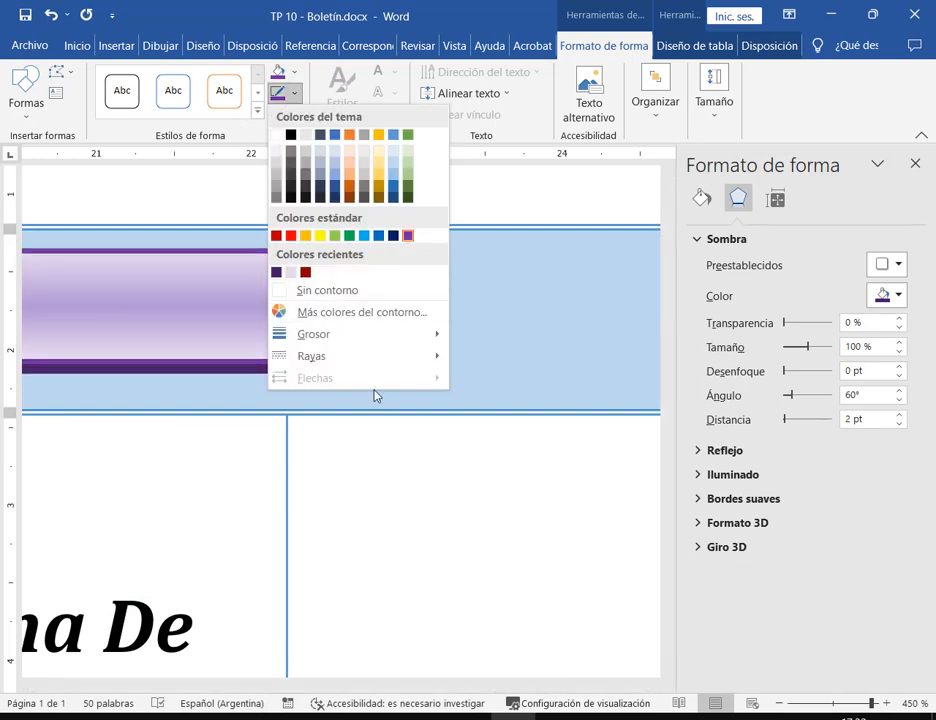
left_click(368, 313)
left_click_drag(676, 332, 675, 310)
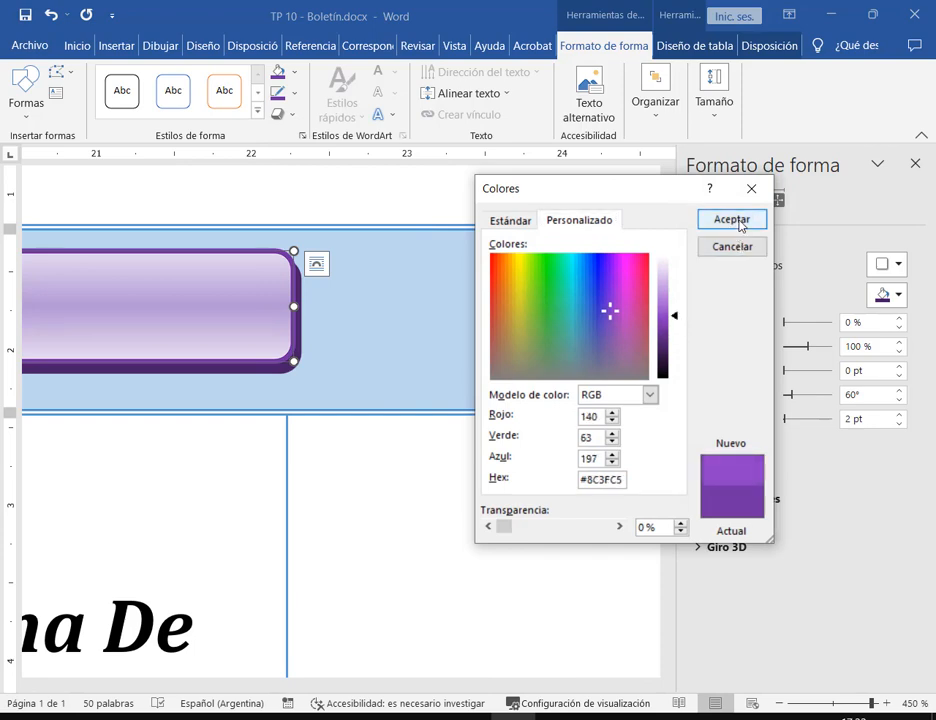
left_click(738, 221)
left_click(502, 374)
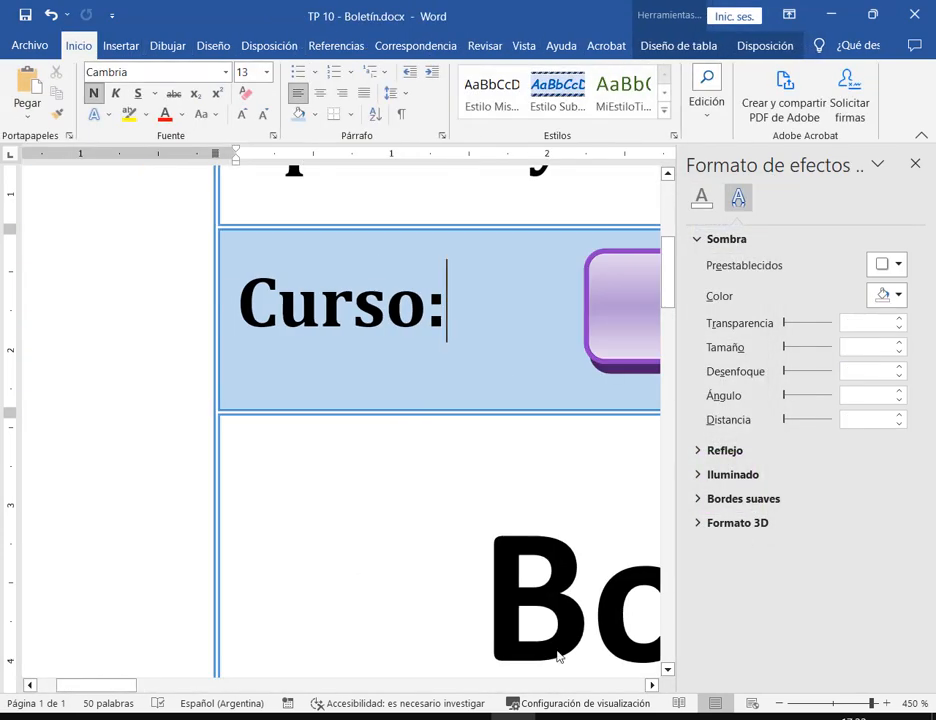
left_click_drag(140, 687, 581, 689)
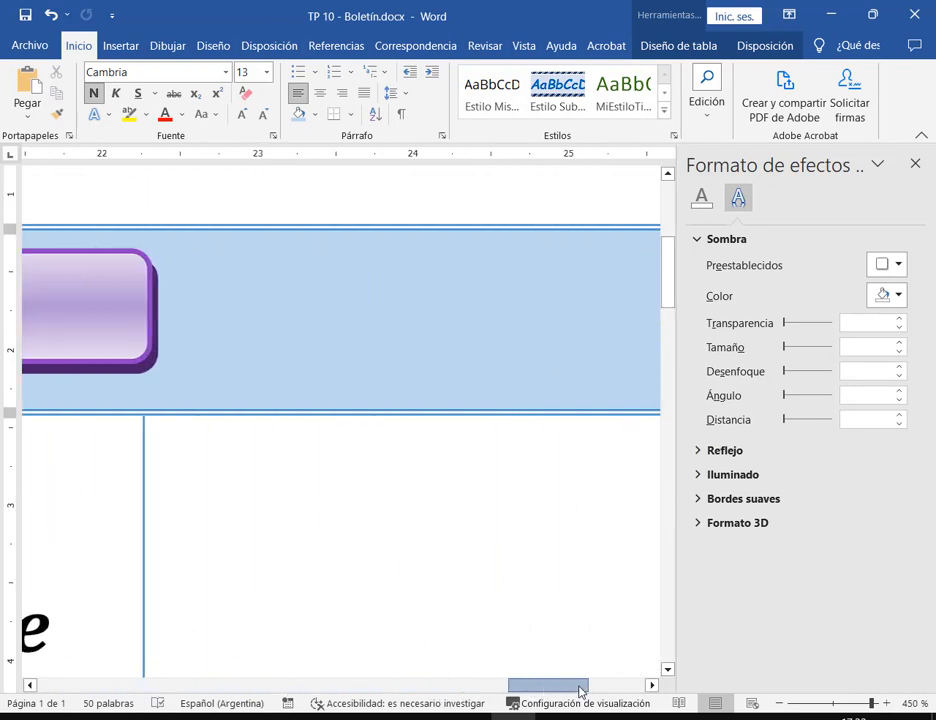
Set the bar's outline to a lighter, slightly bluer custom purple and check both ends of the bar.
left_click(115, 321)
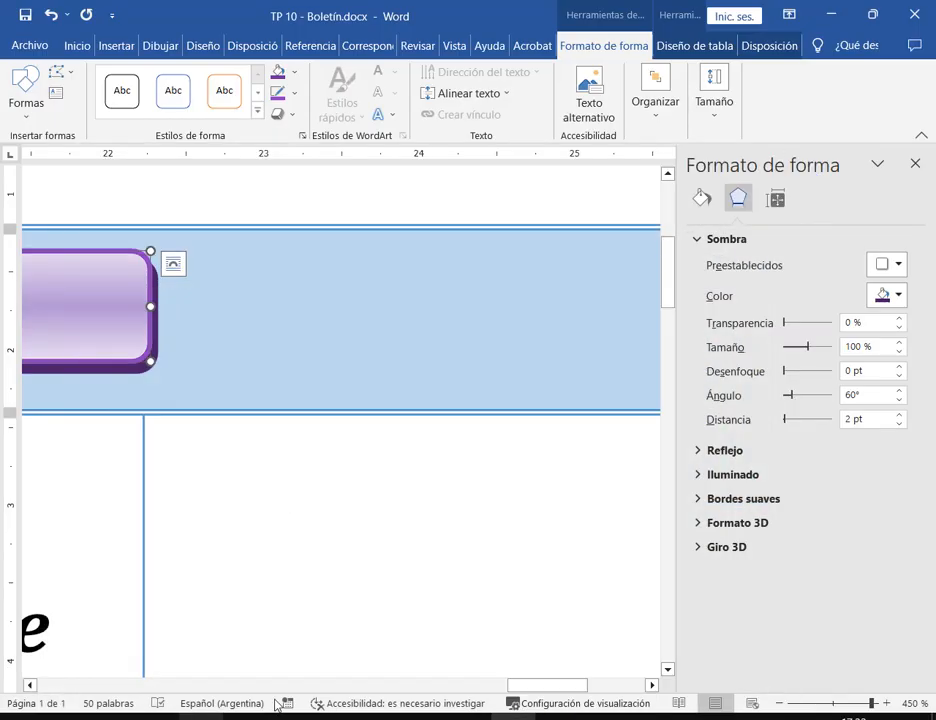
left_click(294, 92)
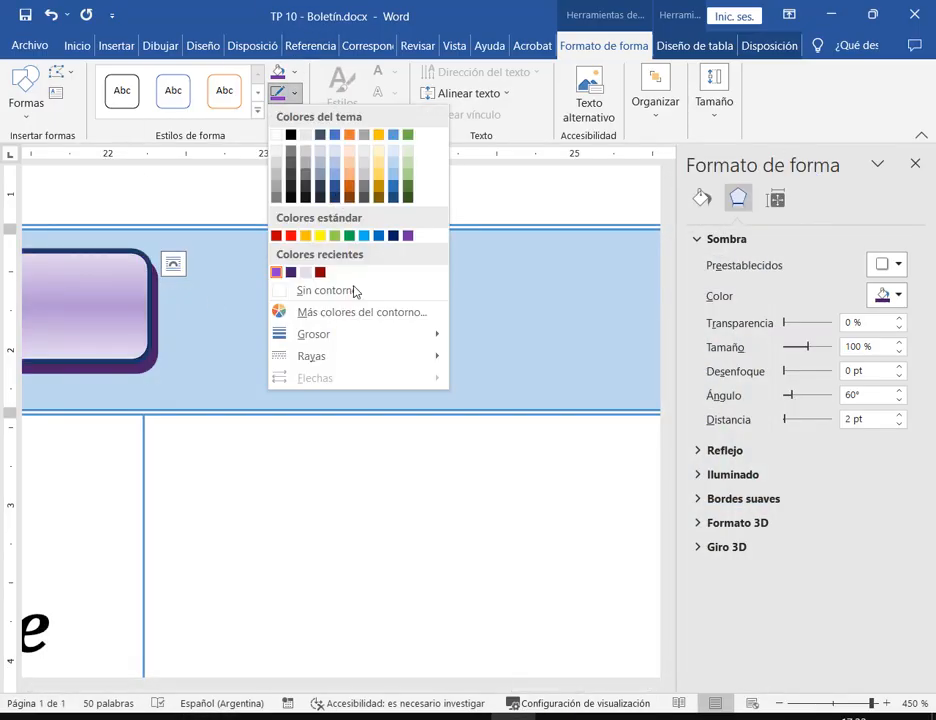
left_click(355, 315)
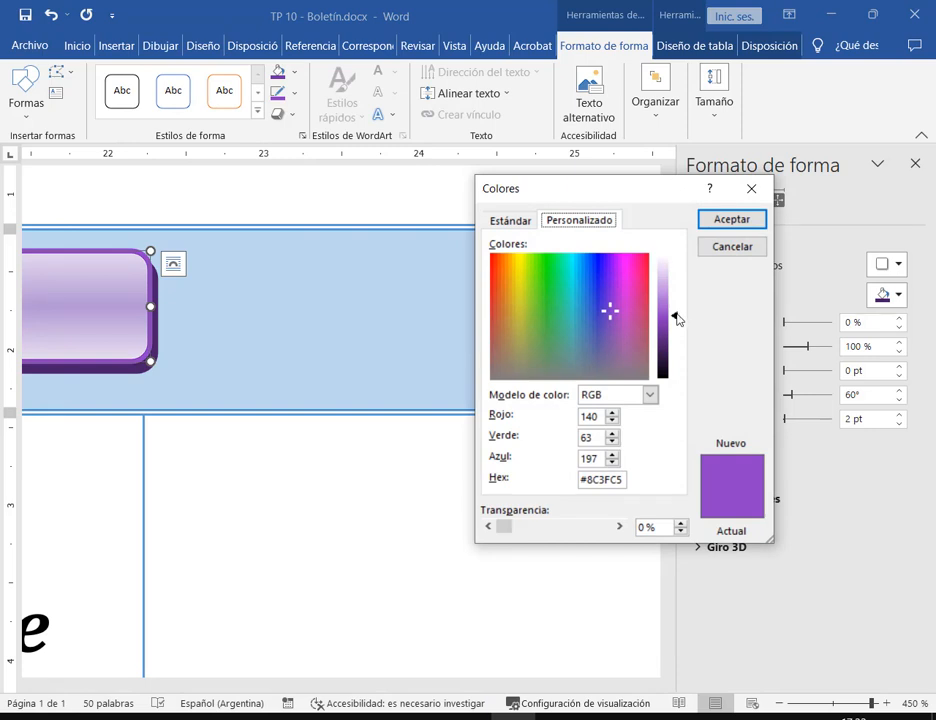
left_click_drag(675, 320, 673, 304)
left_click_drag(610, 310, 603, 311)
left_click(738, 219)
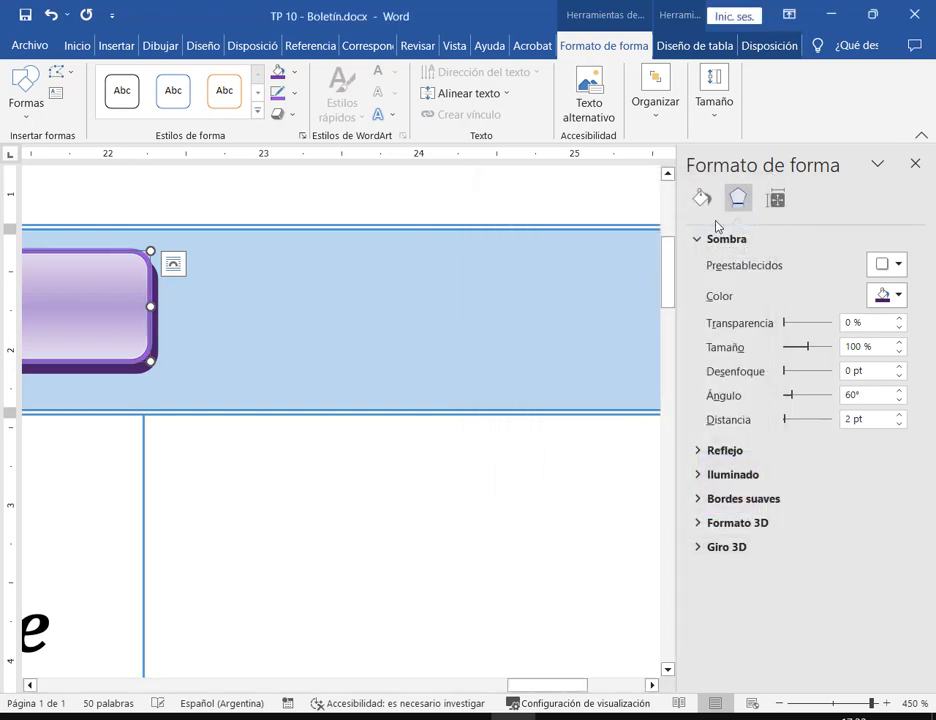
left_click(427, 350)
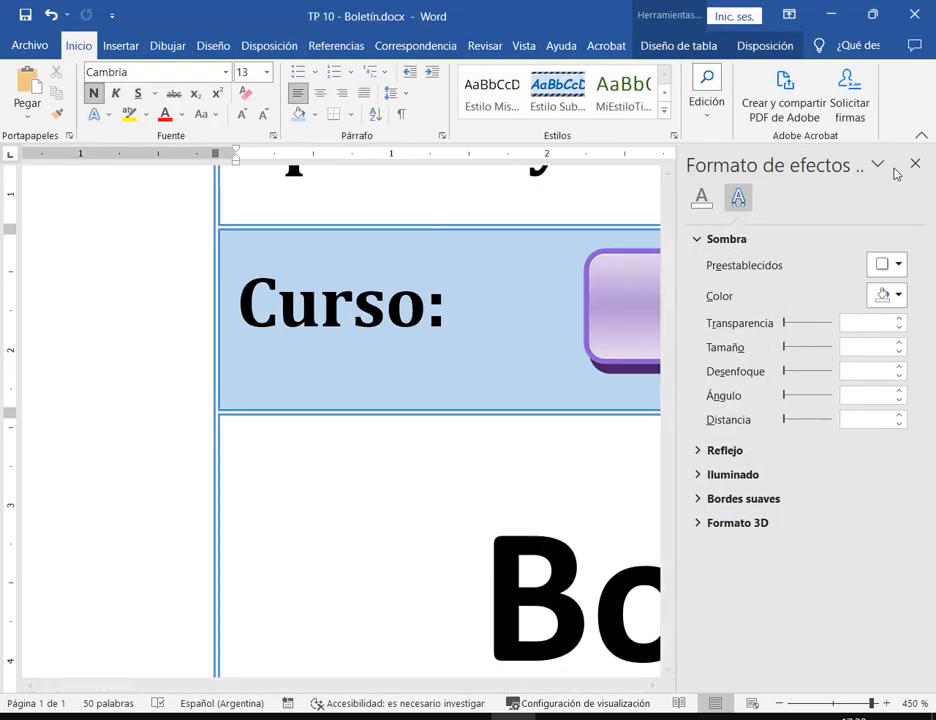
left_click(608, 320)
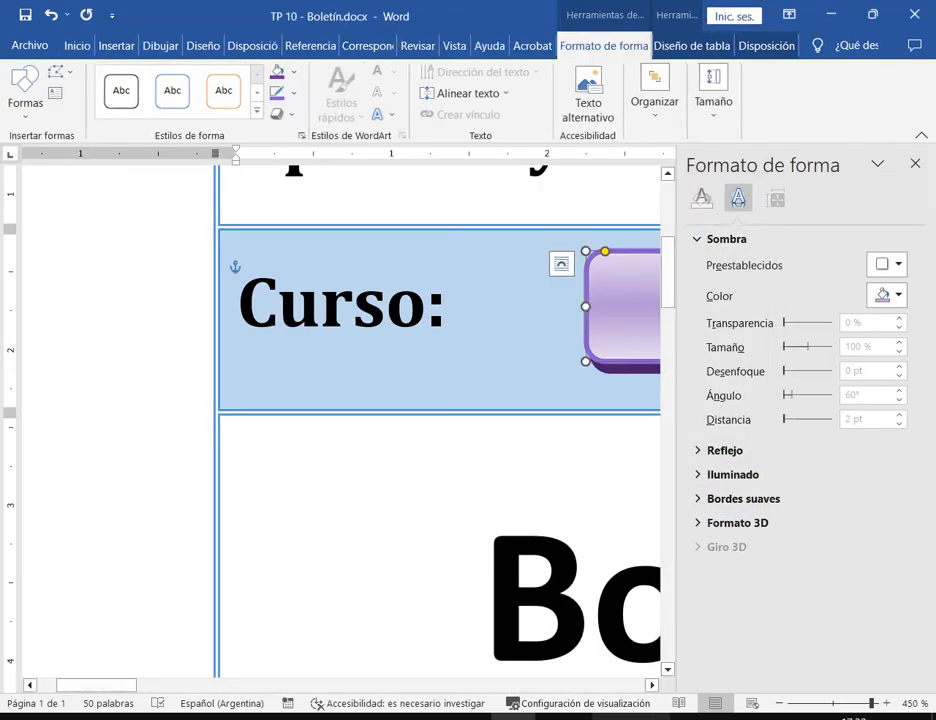
left_click_drag(113, 690, 530, 688)
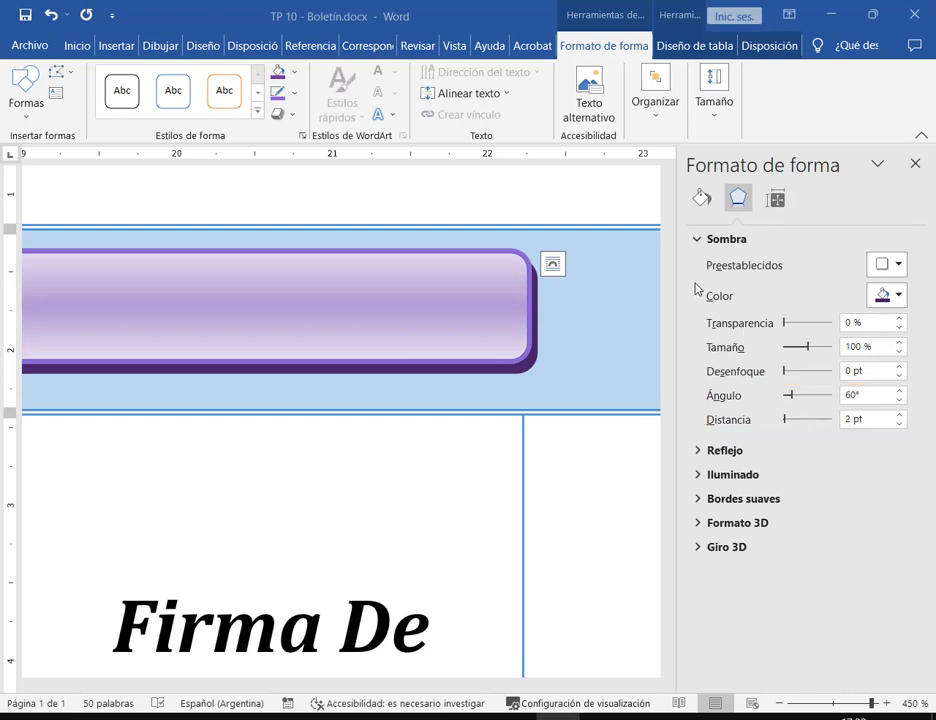
Close the shape formatting options and view the whole report card page at 70% zoom.
left_click_drag(701, 258, 921, 441)
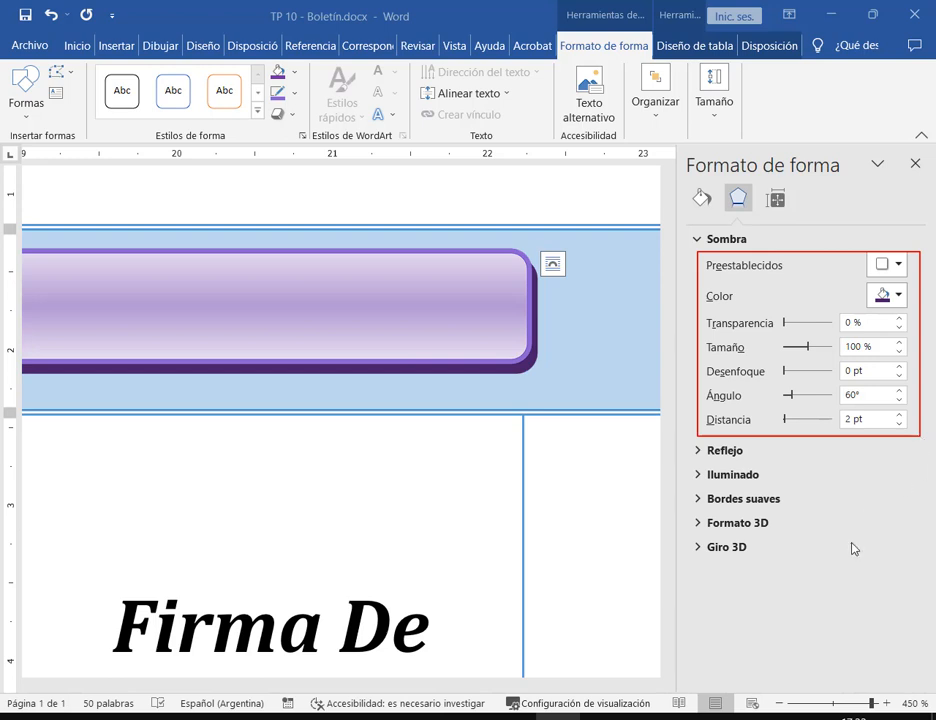
left_click(914, 163)
scroll(157, 417, "down", 15)
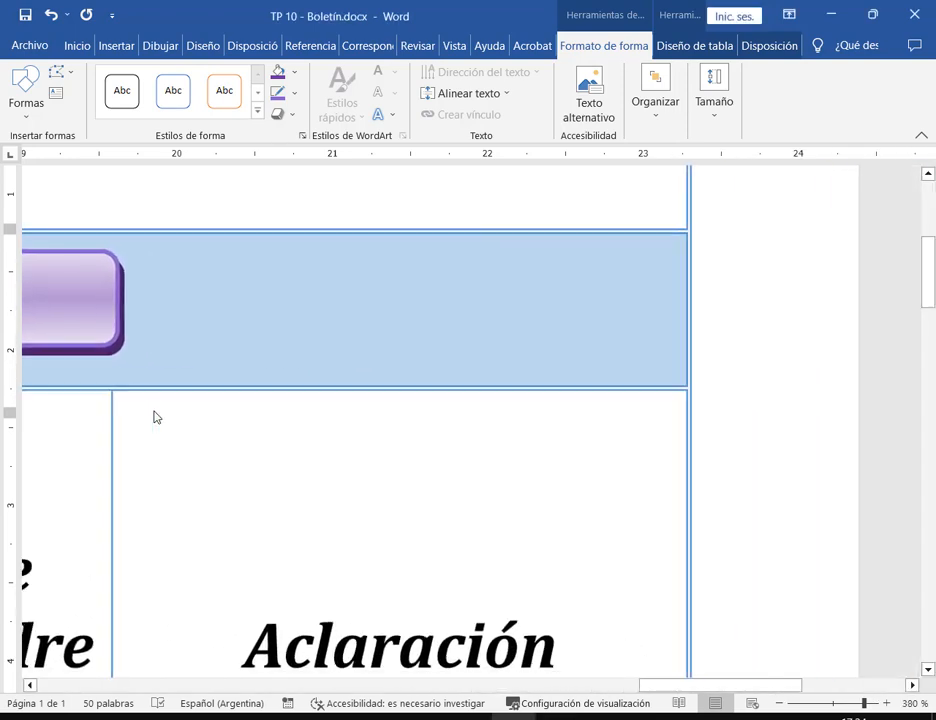
scroll(168, 438, "down", 3)
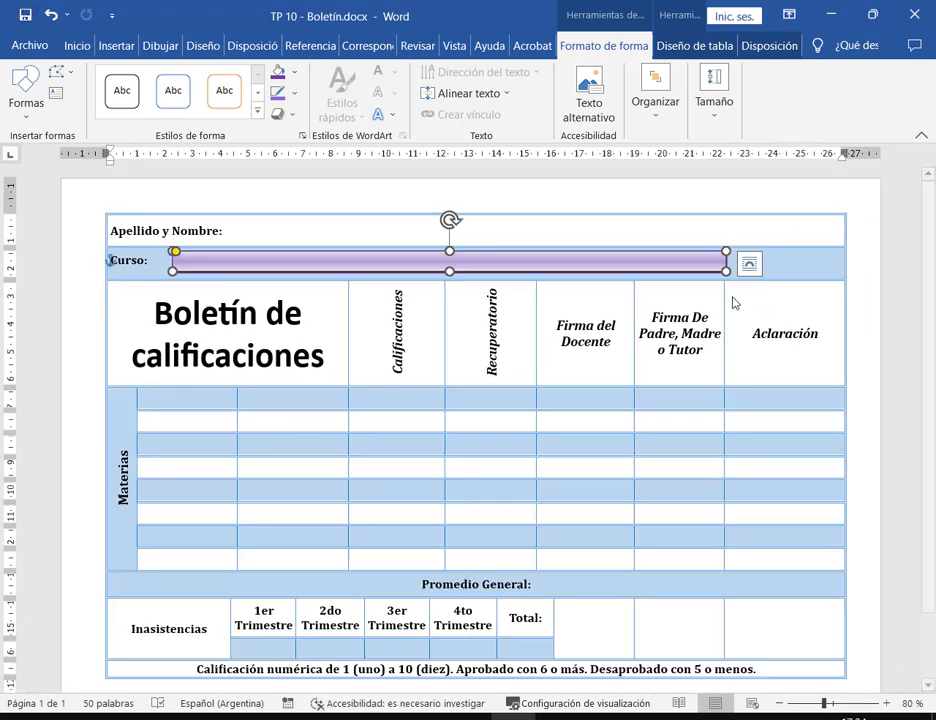
left_click(786, 268)
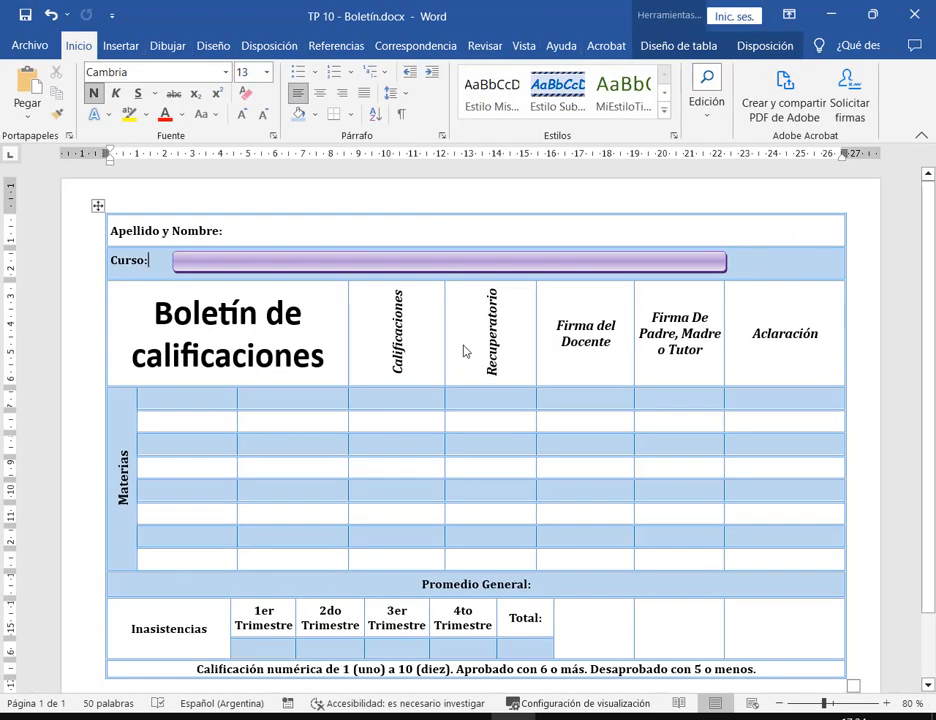
scroll(443, 325, "down", 1)
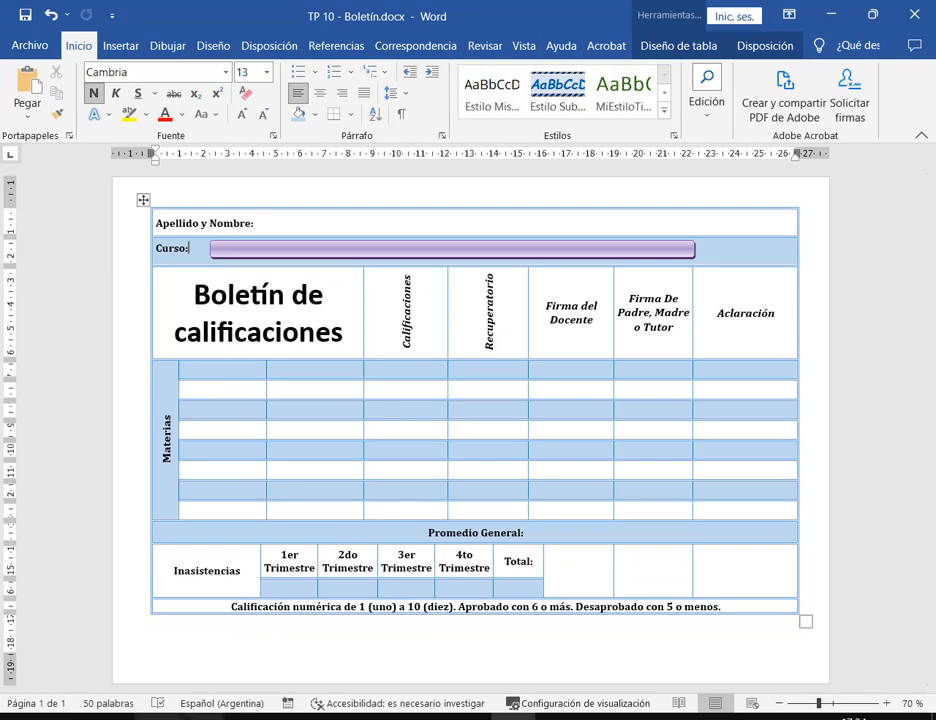
Compare the full report card table and its Curso bar with the whole page of the reference PDF.
key("alt+Tab")
scroll(632, 424, "down", 10)
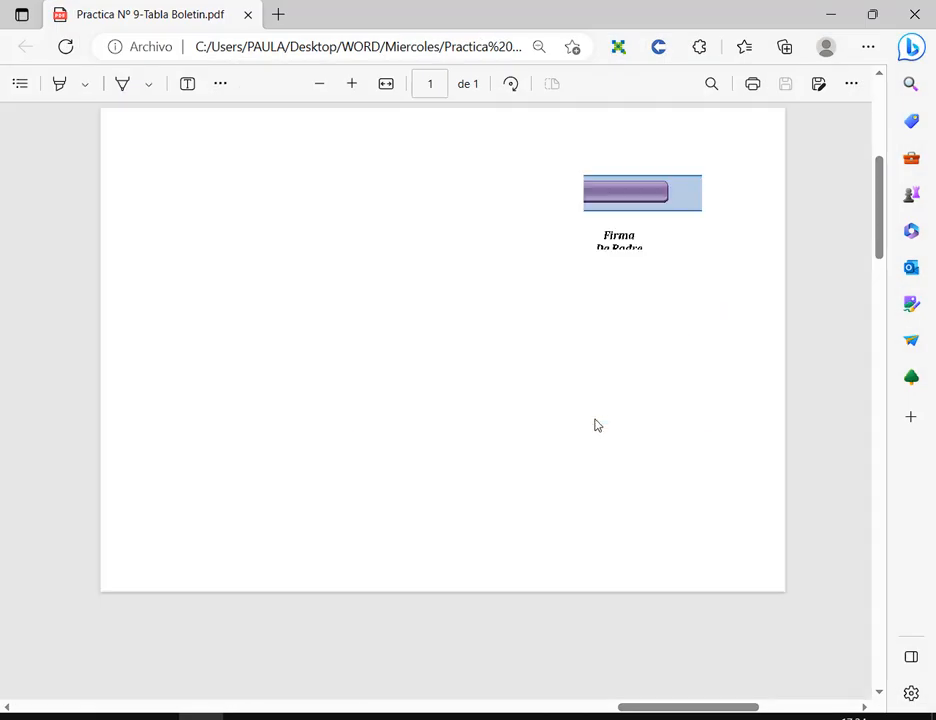
scroll(464, 247, "up", 3)
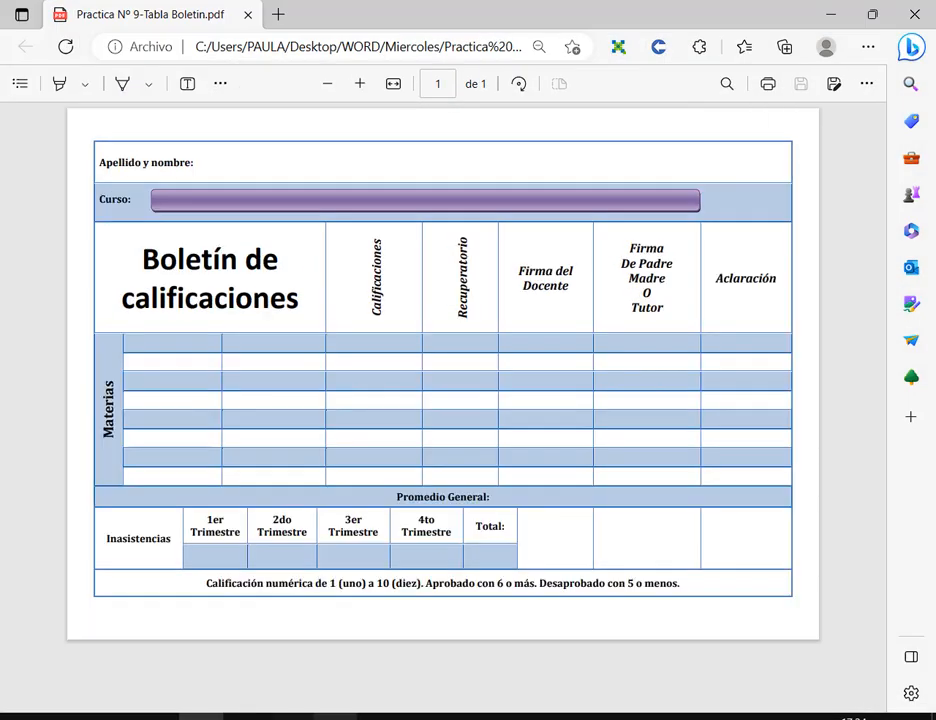
key("alt+Tab")
key("alt+Tab")
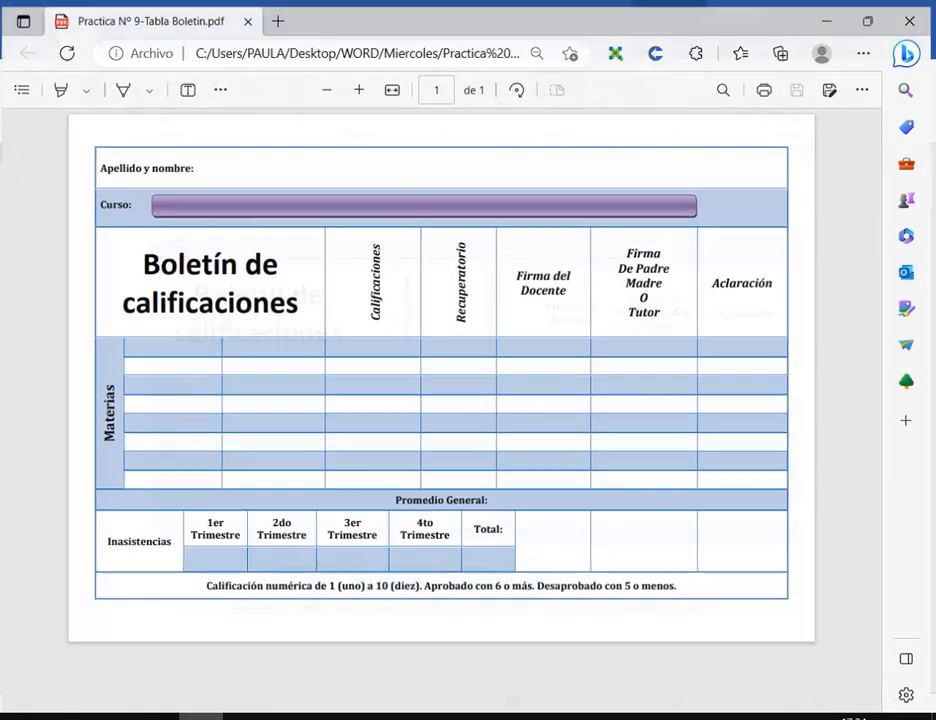
key("alt+Tab")
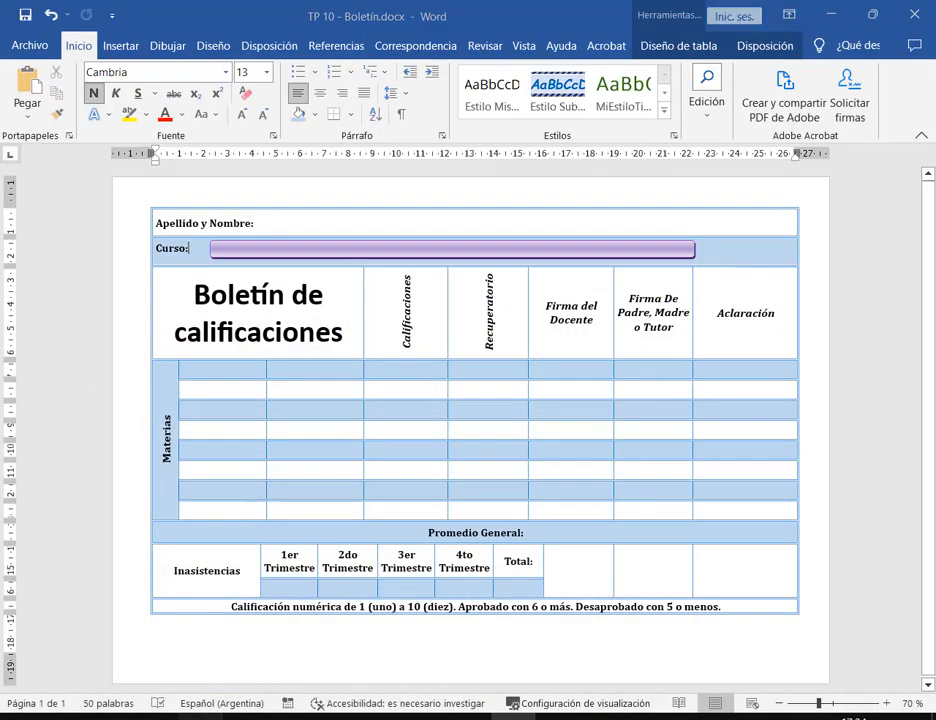
key("alt+Tab")
key("alt+Tab")
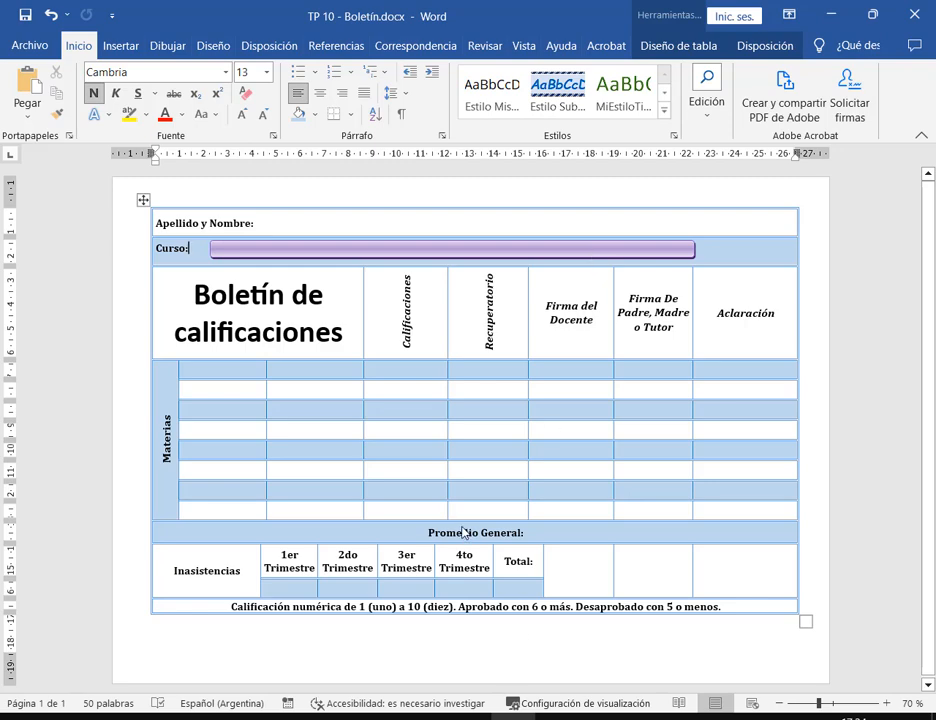
Check the reference PDF, make the table's final grading-note row slightly taller, and save the report card document.
key("alt+Tab")
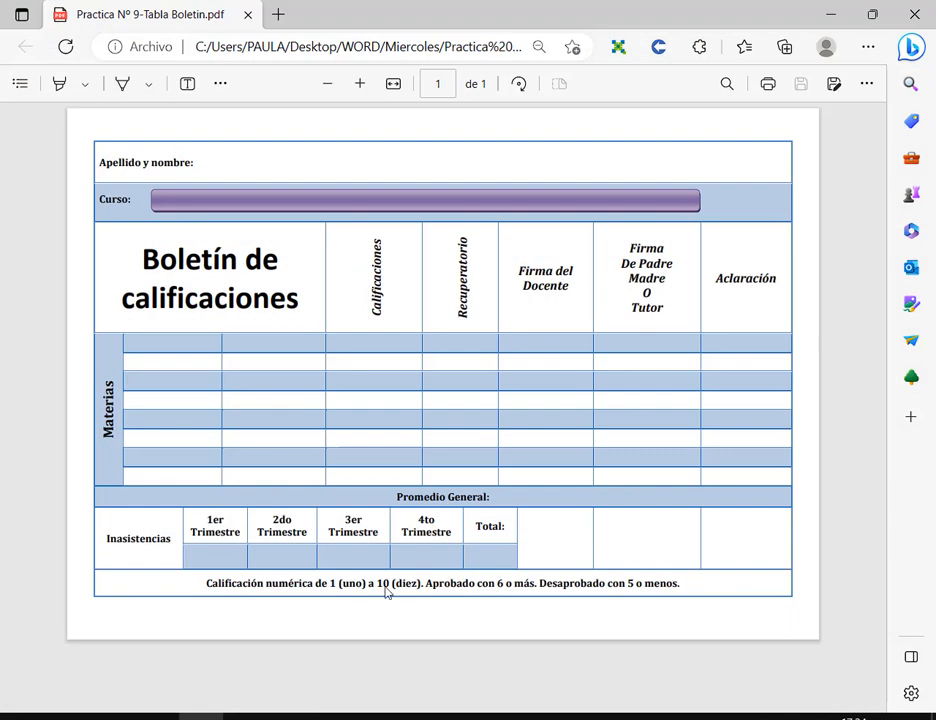
key("alt+Tab")
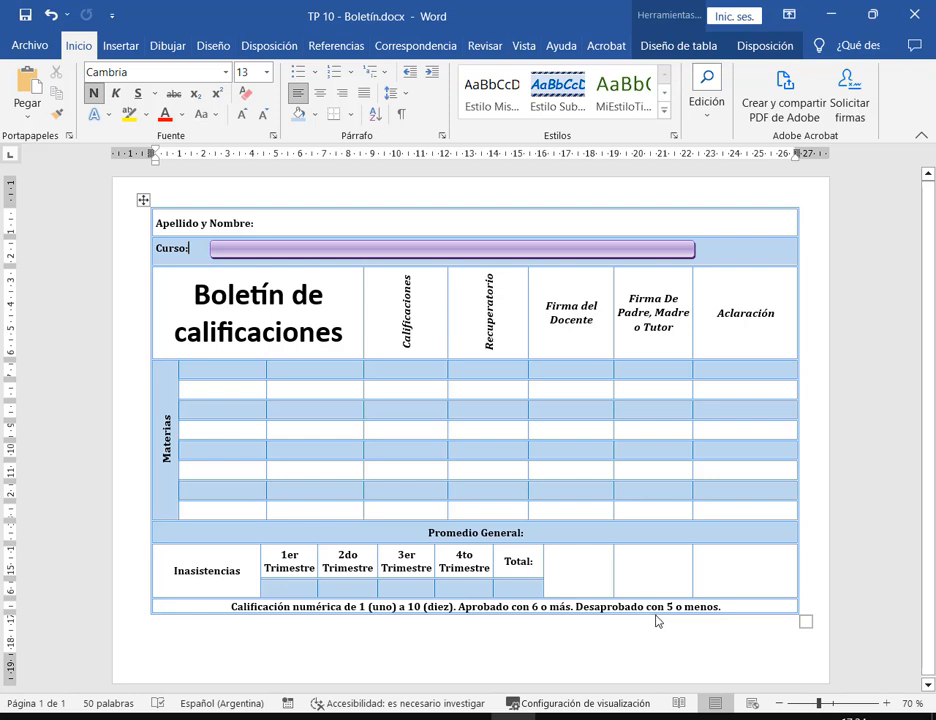
left_click(656, 621)
left_click_drag(653, 613, 675, 624)
left_click(735, 608)
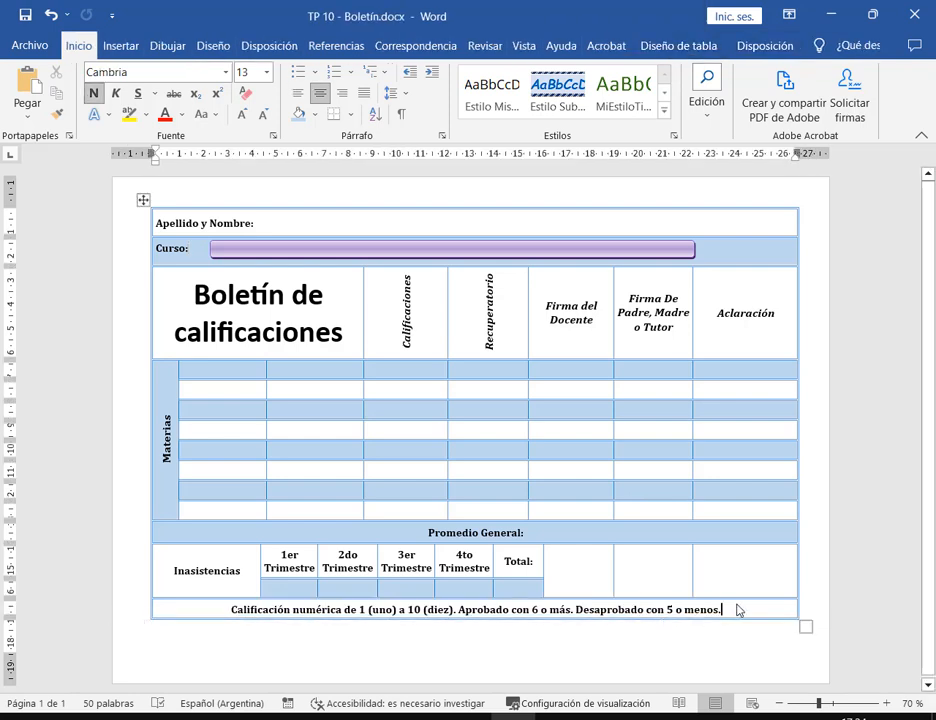
left_click(25, 14)
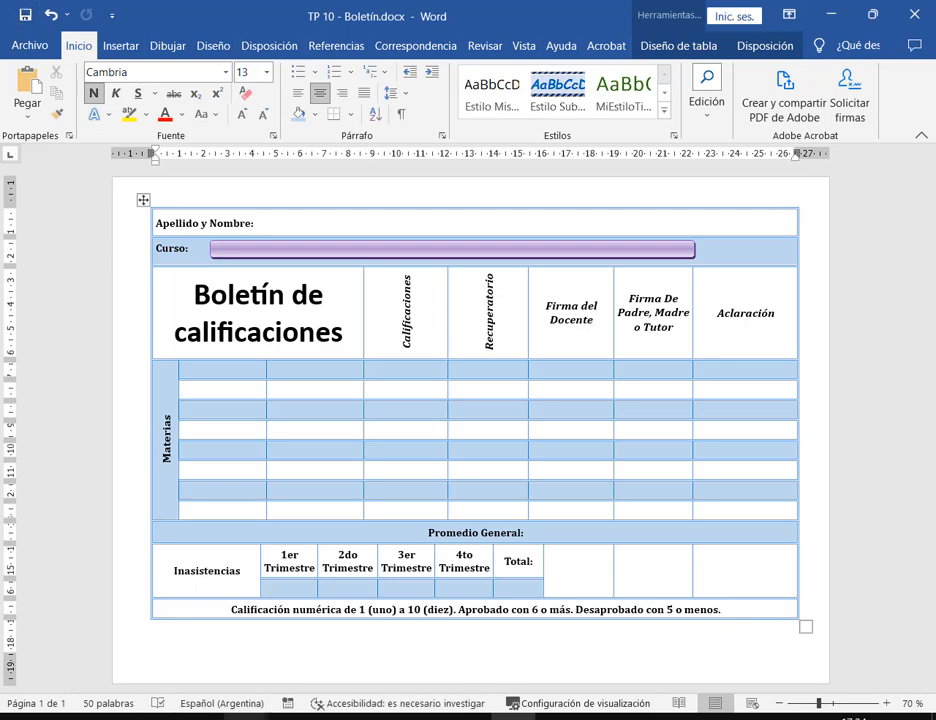
Check the messages in the Google Meet call, return to Word, and close the report card document.
left_click(245, 719)
left_click(167, 654)
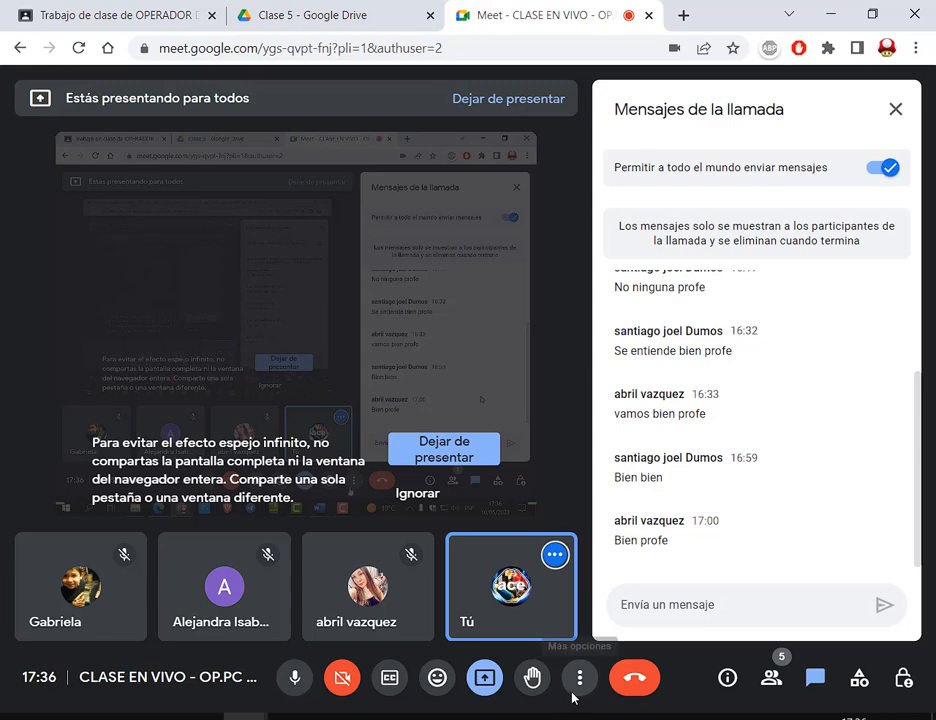
left_click(513, 718)
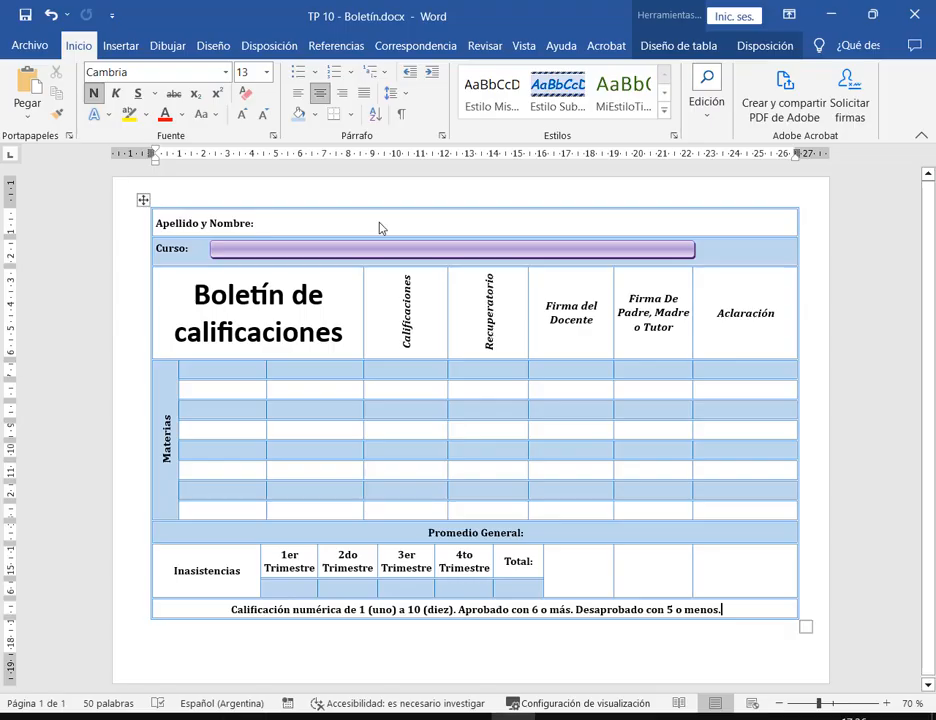
left_click(914, 14)
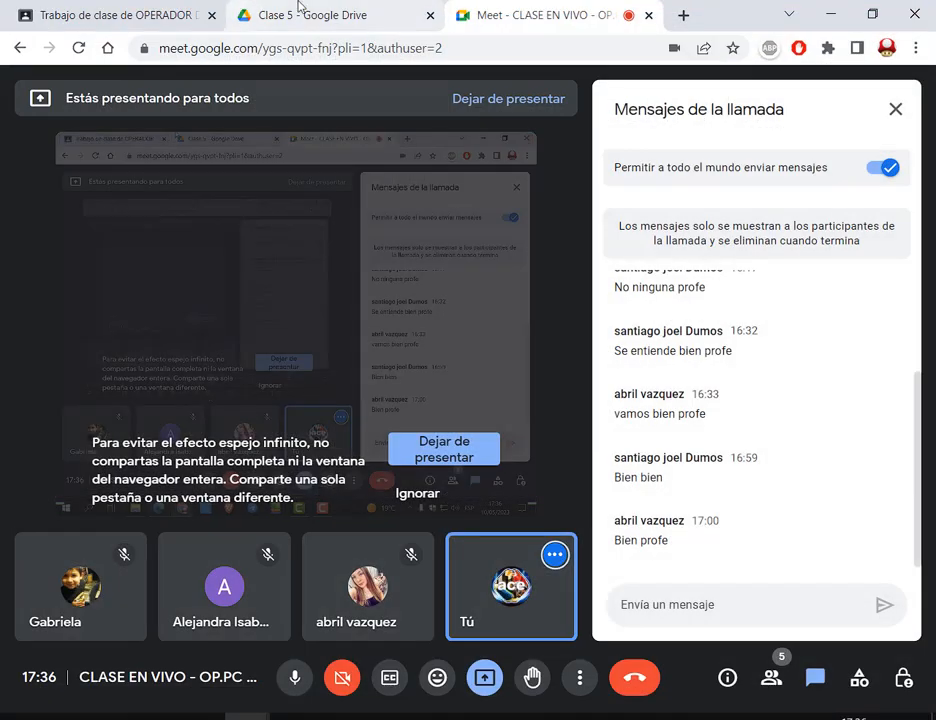
Switch to the Clase 5 folder in Google Drive, close the Practica Nº 9 preview, and open the Practica Nº 11 PDF about Windows 95.
left_click(300, 12)
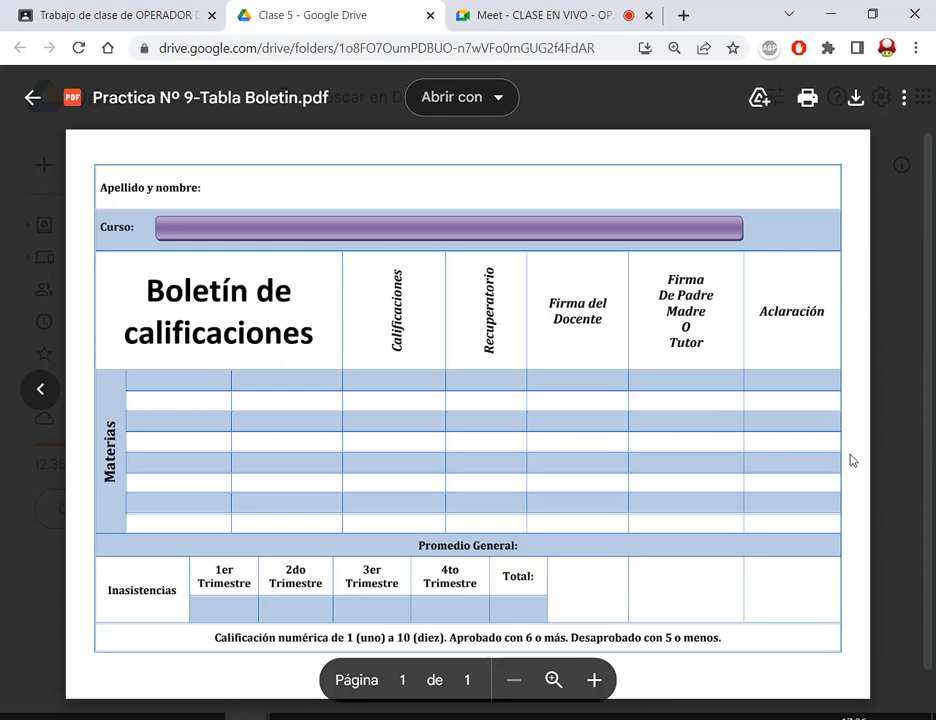
left_click(40, 352)
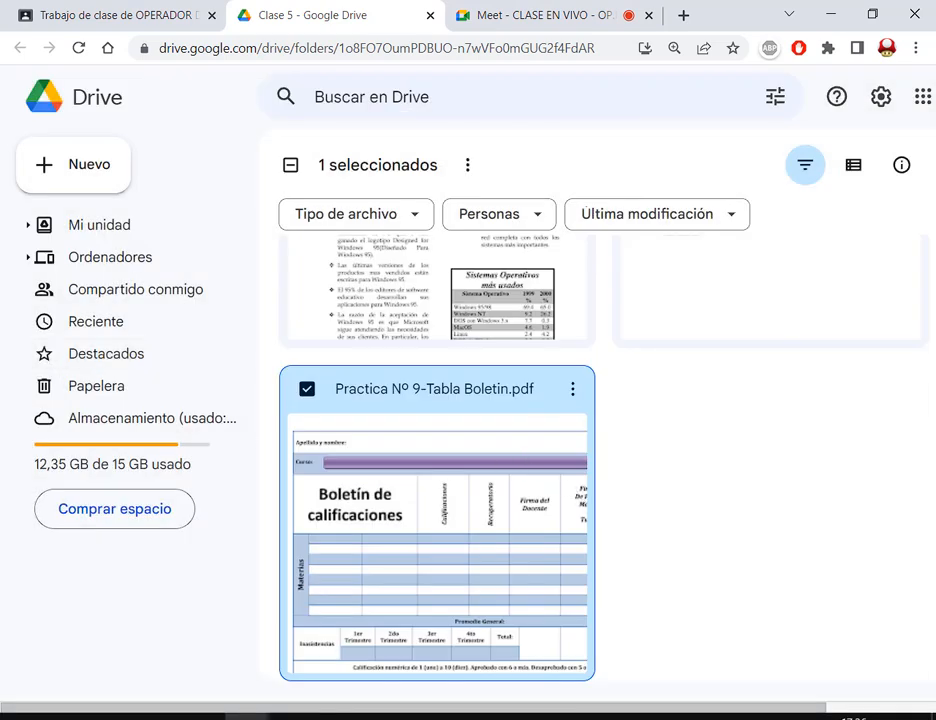
scroll(930, 487, "down", 5)
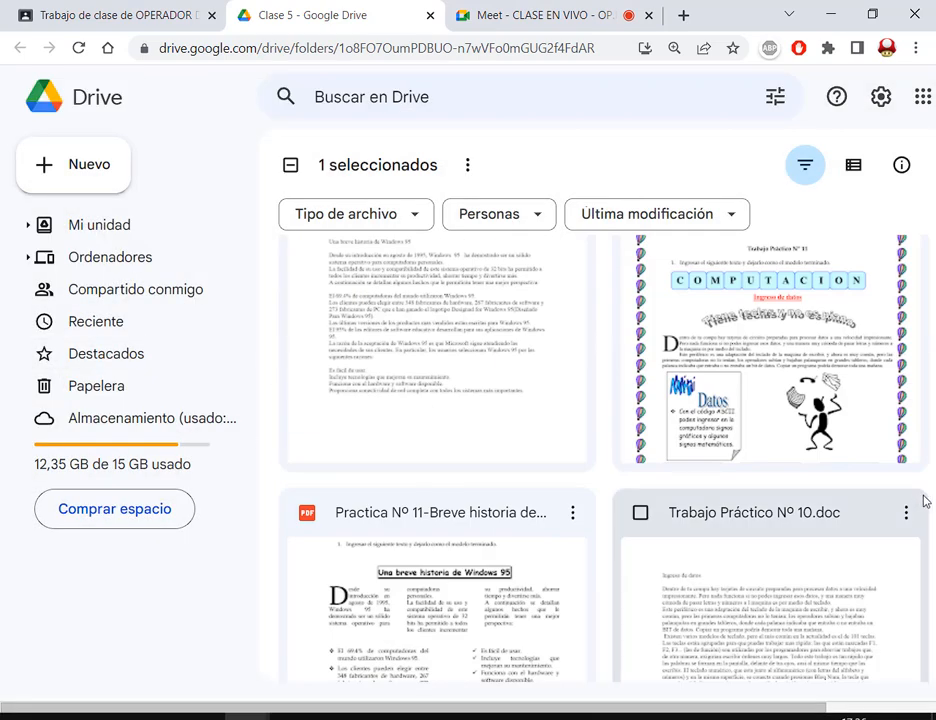
scroll(925, 502, "up", 3)
scroll(925, 500, "down", 4)
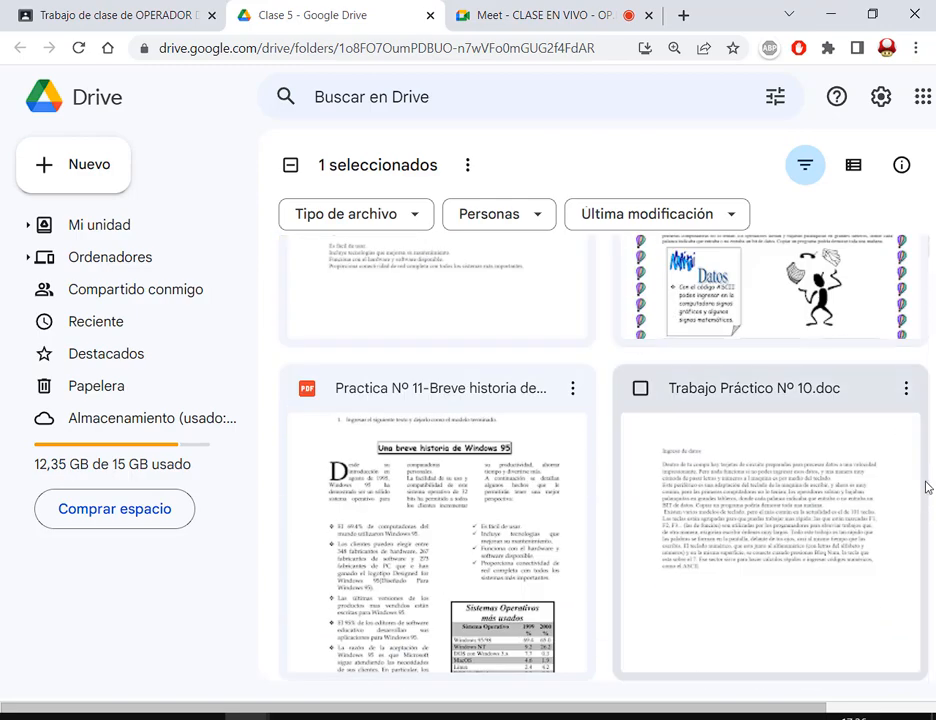
scroll(786, 481, "up", 3)
scroll(786, 481, "down", 3)
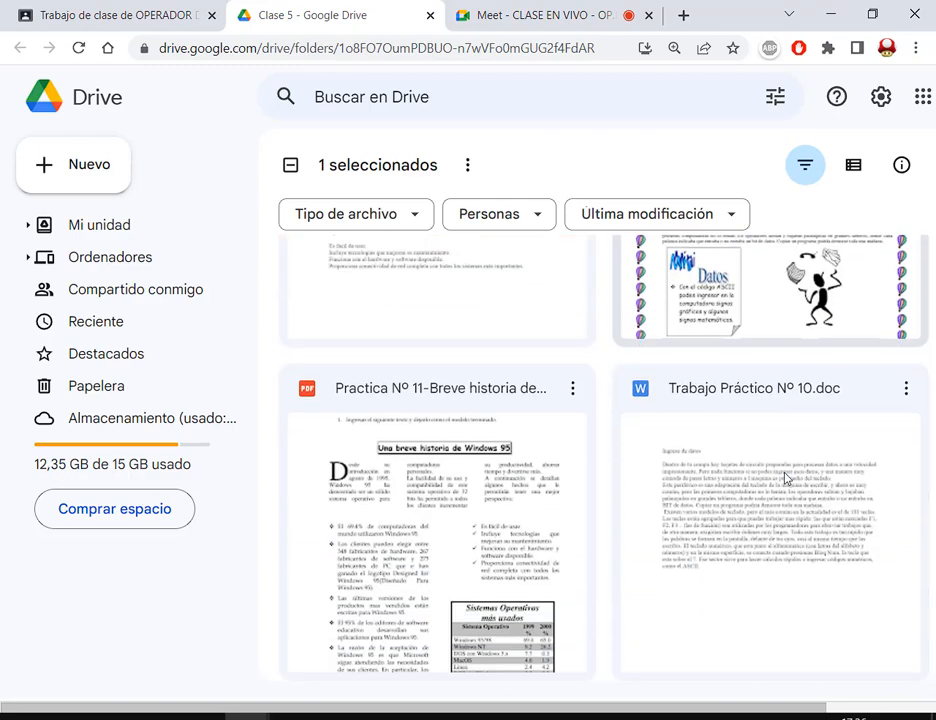
double_click(427, 458)
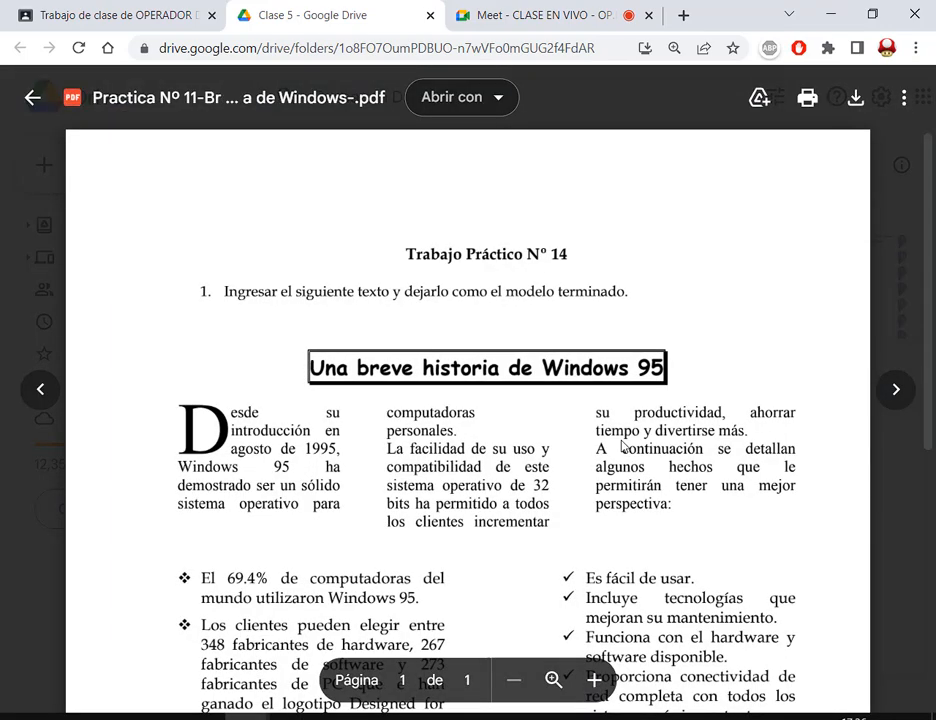
Examine the boxed title and the three-column introduction with its drop cap in the model PDF, marking both with temporary annotations.
scroll(657, 401, "down", 2)
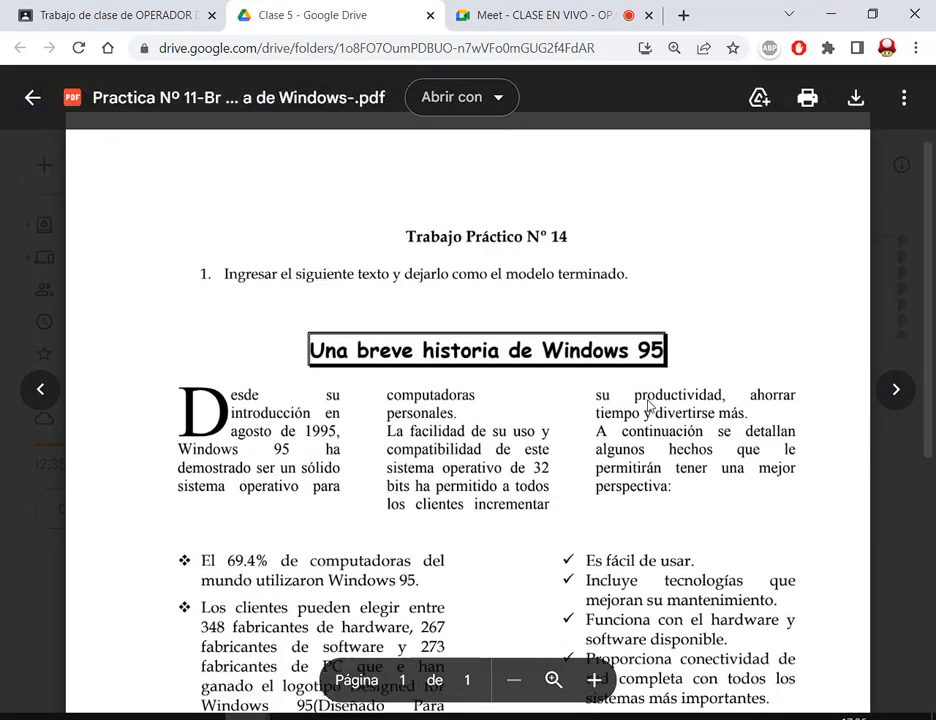
left_click_drag(297, 250, 679, 307)
left_click_drag(668, 202, 646, 242)
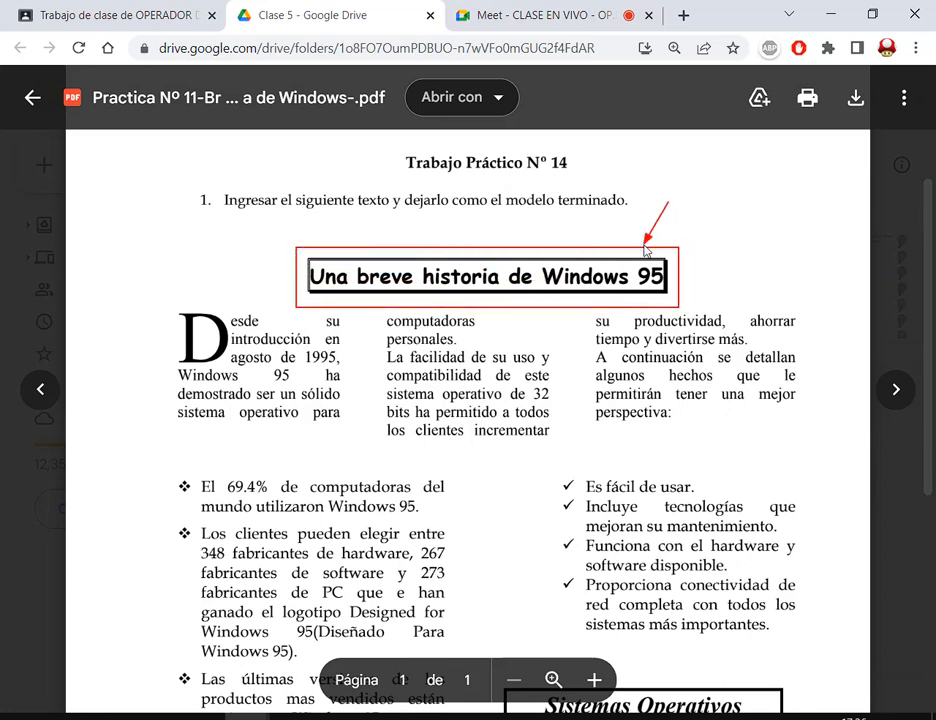
left_click_drag(714, 258, 678, 270)
mouse_move(172, 309)
left_mouse_down()
mouse_move(844, 474)
mouse_move(825, 472)
mouse_move(810, 453)
left_mouse_up()
left_click_drag(155, 259, 184, 307)
key("Escape")
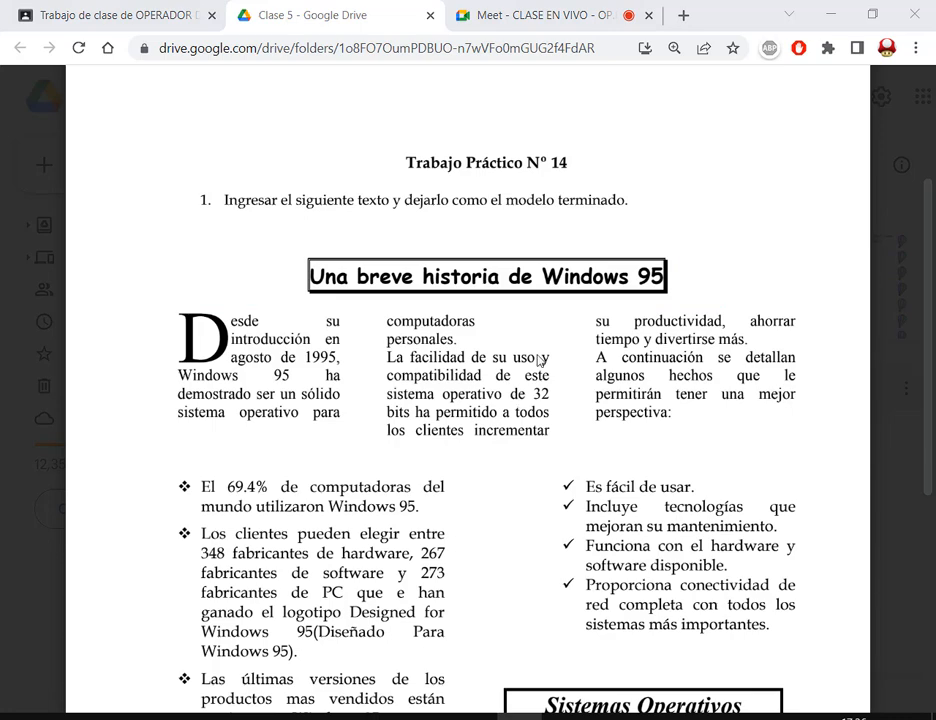
Examine how the lower section of the model PDF arranges its two bulleted lists and the Sistemas Operativos table in two columns.
scroll(540, 355, "down", 5)
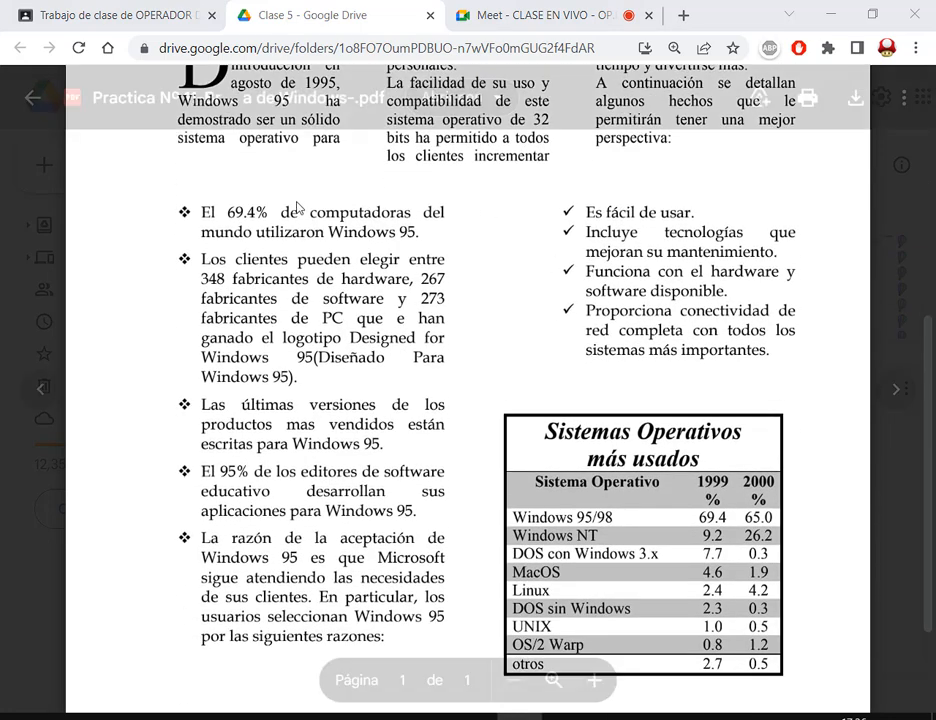
mouse_move(151, 193)
left_mouse_down()
mouse_move(823, 615)
mouse_move(821, 684)
left_mouse_up()
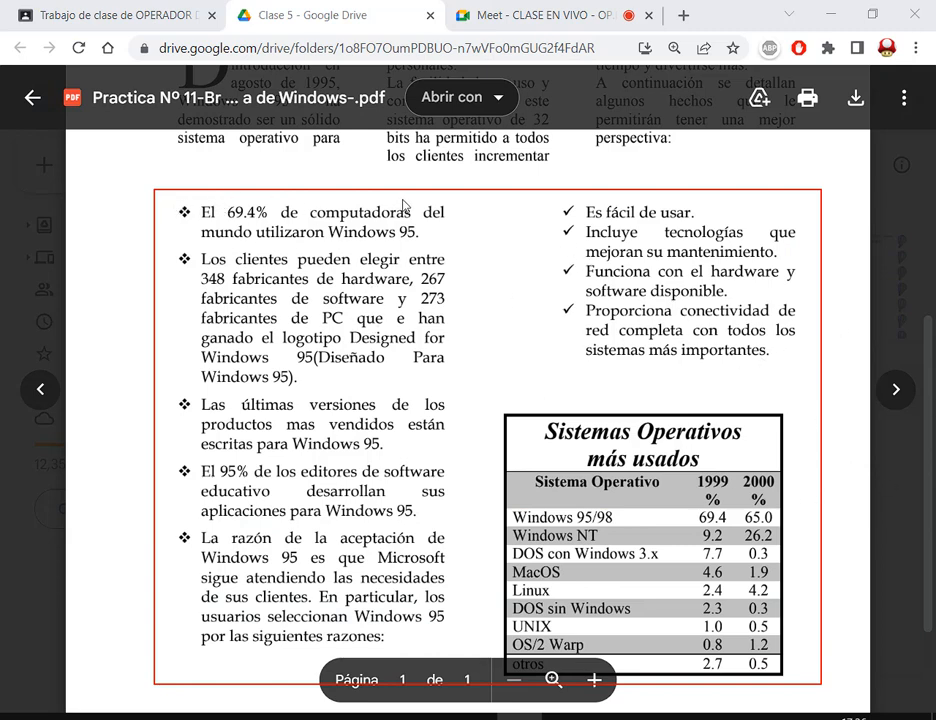
mouse_move(170, 202)
left_mouse_down()
mouse_move(224, 224)
mouse_move(453, 637)
mouse_move(451, 664)
left_mouse_up()
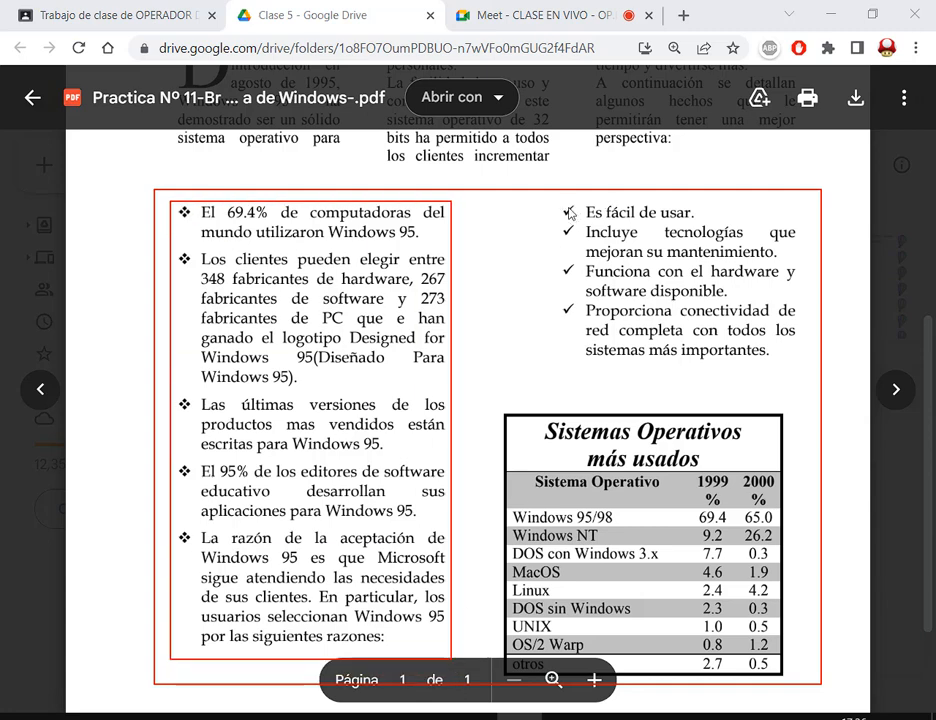
mouse_move(559, 198)
left_mouse_down()
mouse_move(825, 295)
mouse_move(803, 362)
left_mouse_up()
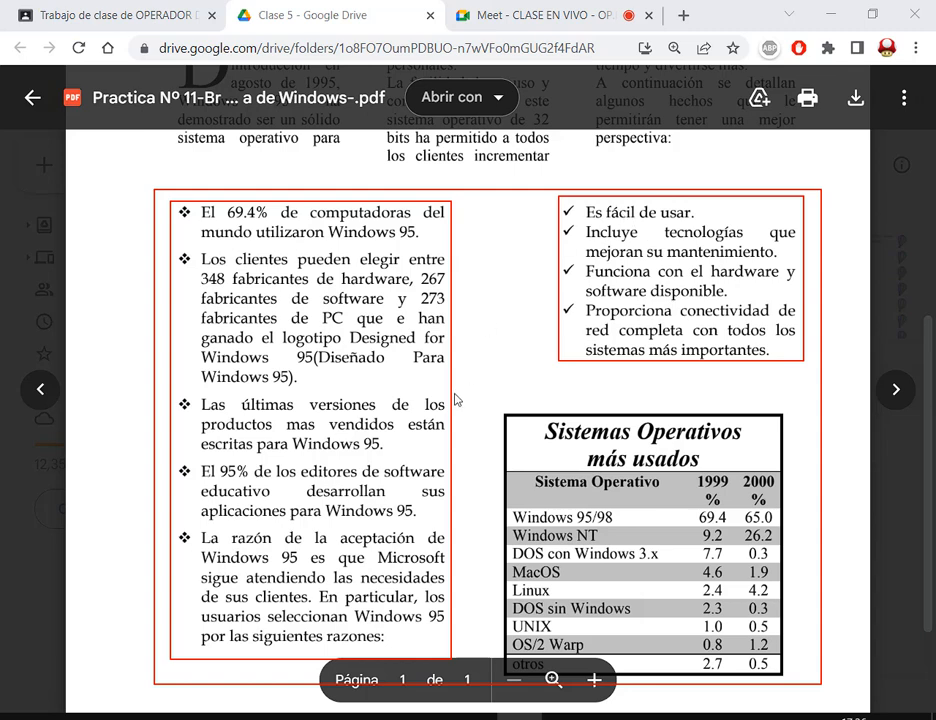
left_click_drag(454, 399, 542, 321)
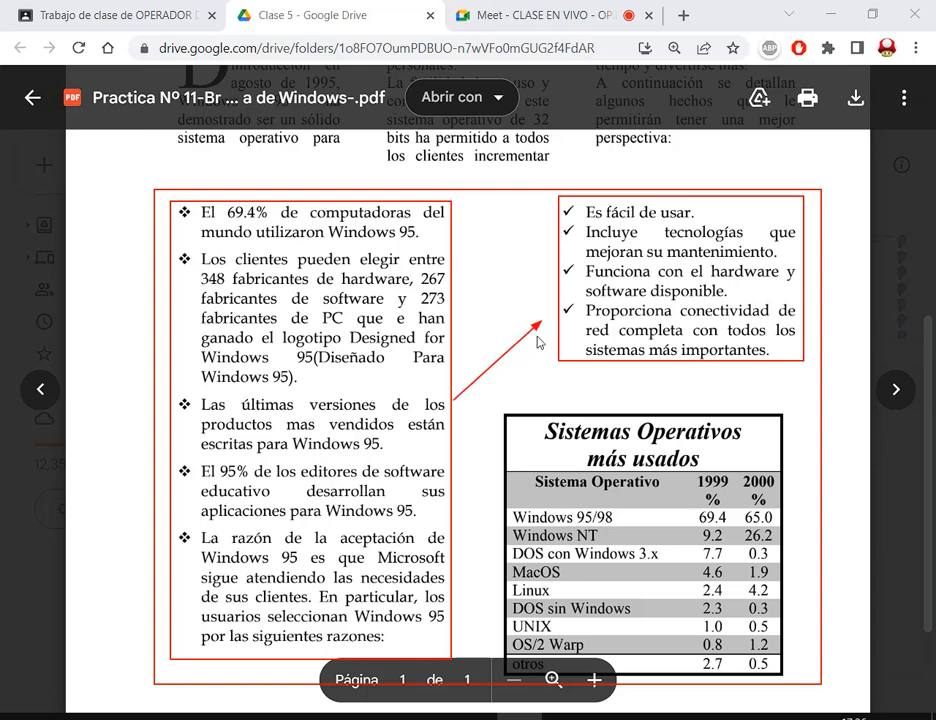
key("ctrl+z")
key("Escape")
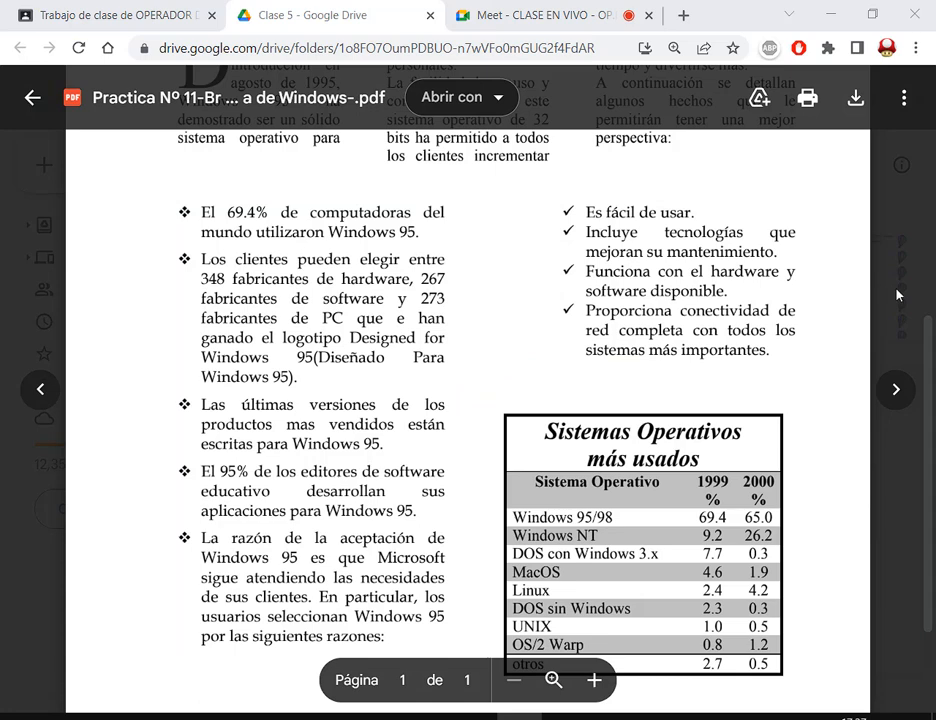
Leave the PDF preview, download Trabajo Práctico Nº 11.doc from the Drive folder, and open it in Word.
key("Escape")
key("Up")
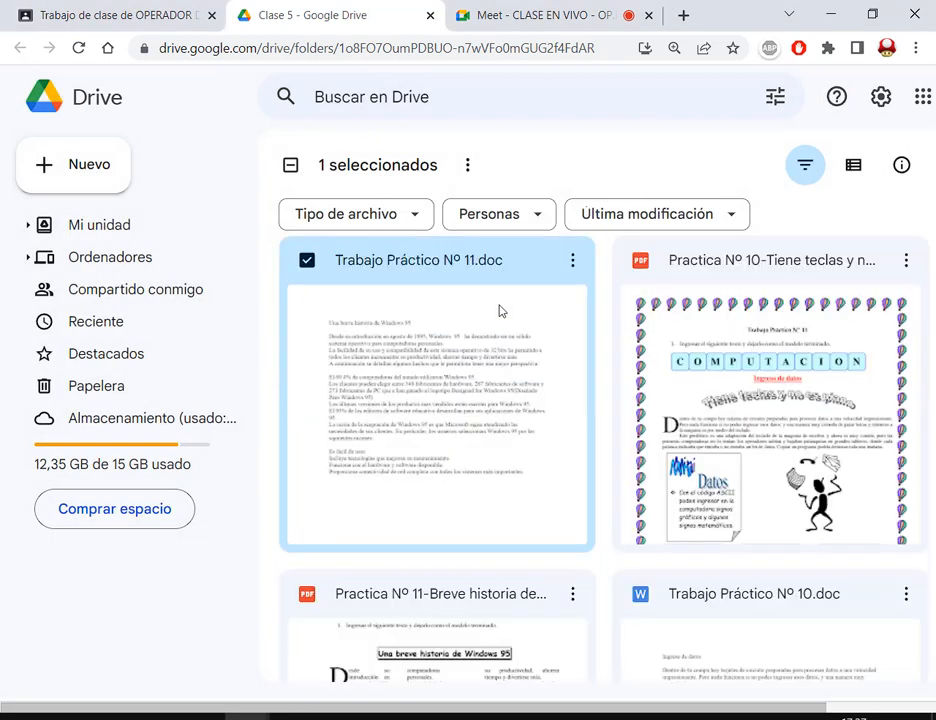
right_click(520, 406)
left_click(643, 616)
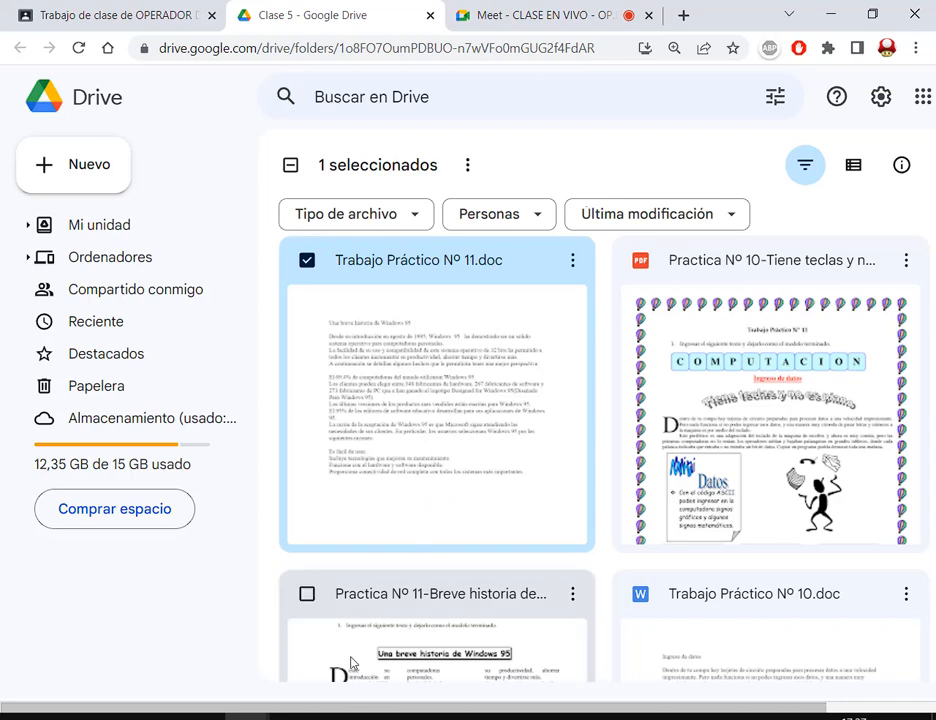
left_click(155, 689)
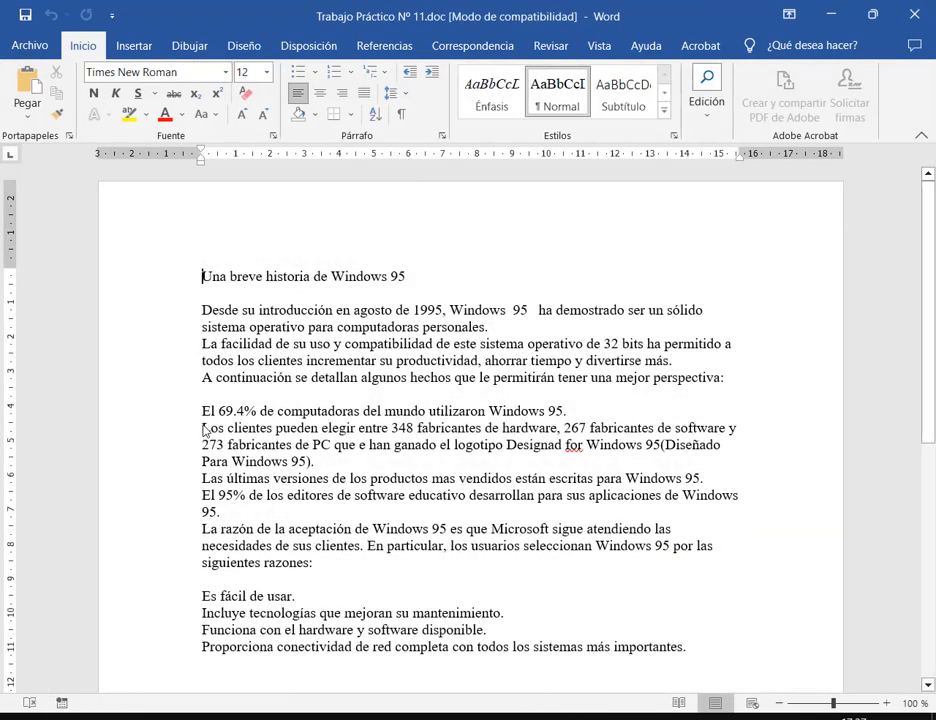
Try a two-column layout on the text from "El 69.4% de computadoras" through the document's last line, and undo it.
left_click_drag(200, 411, 716, 651)
scroll(716, 651, "down", 3)
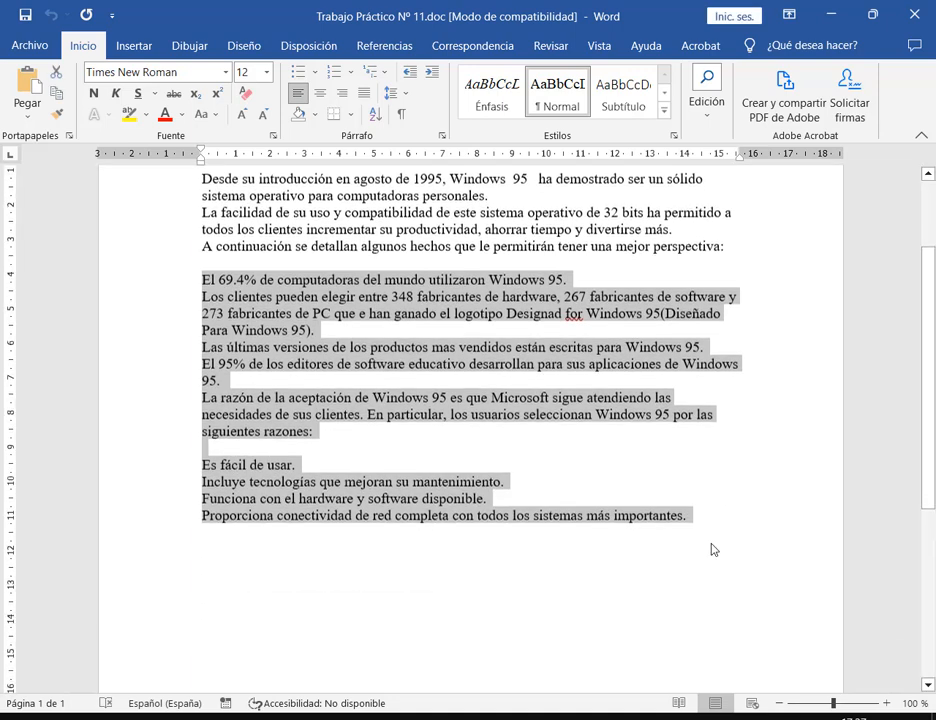
left_click(309, 46)
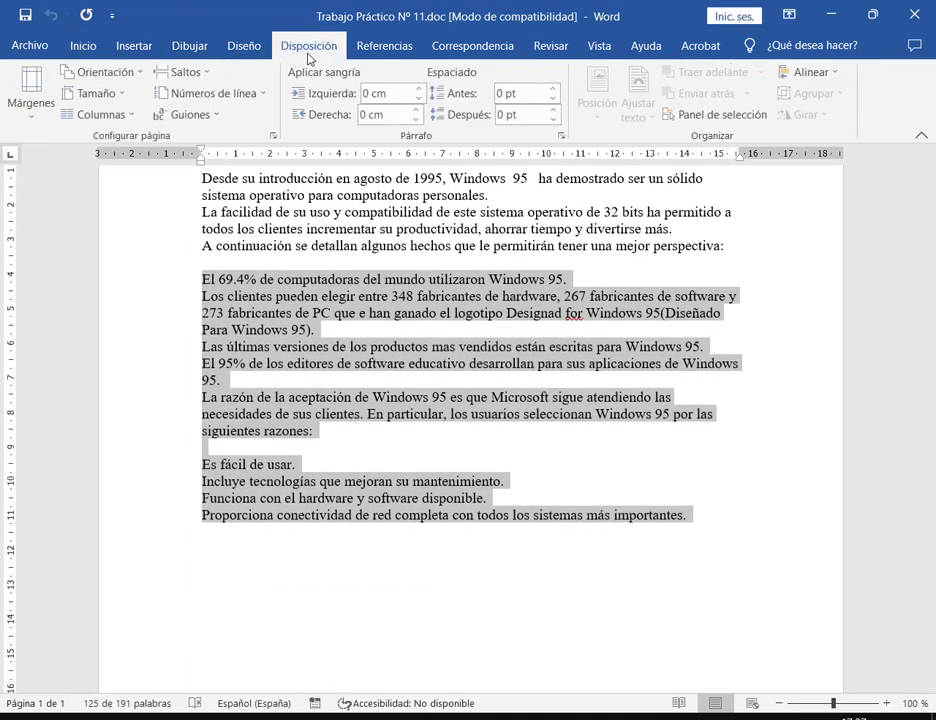
left_click(116, 118)
left_click(110, 194)
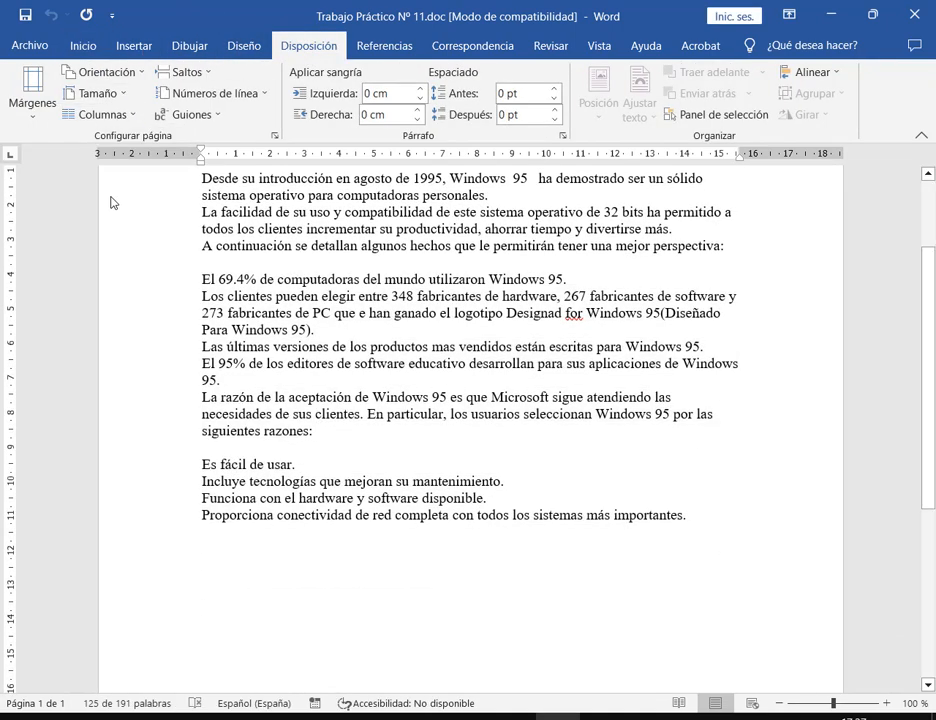
left_click(555, 420)
scroll(450, 355, "down", 1)
left_click(446, 353)
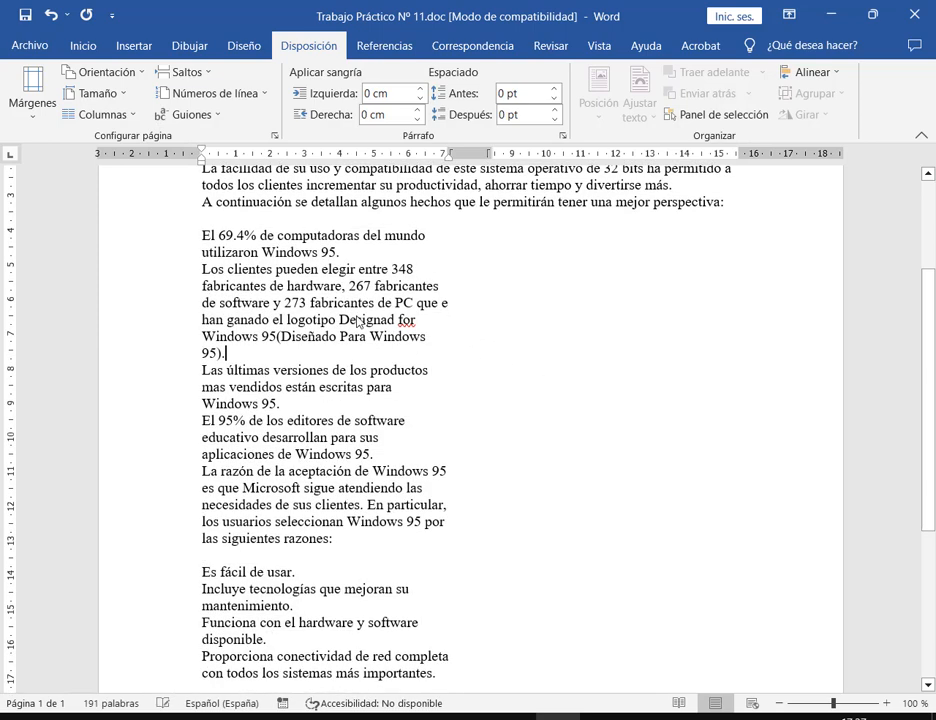
scroll(249, 225, "down", 3)
scroll(251, 423, "up", 2)
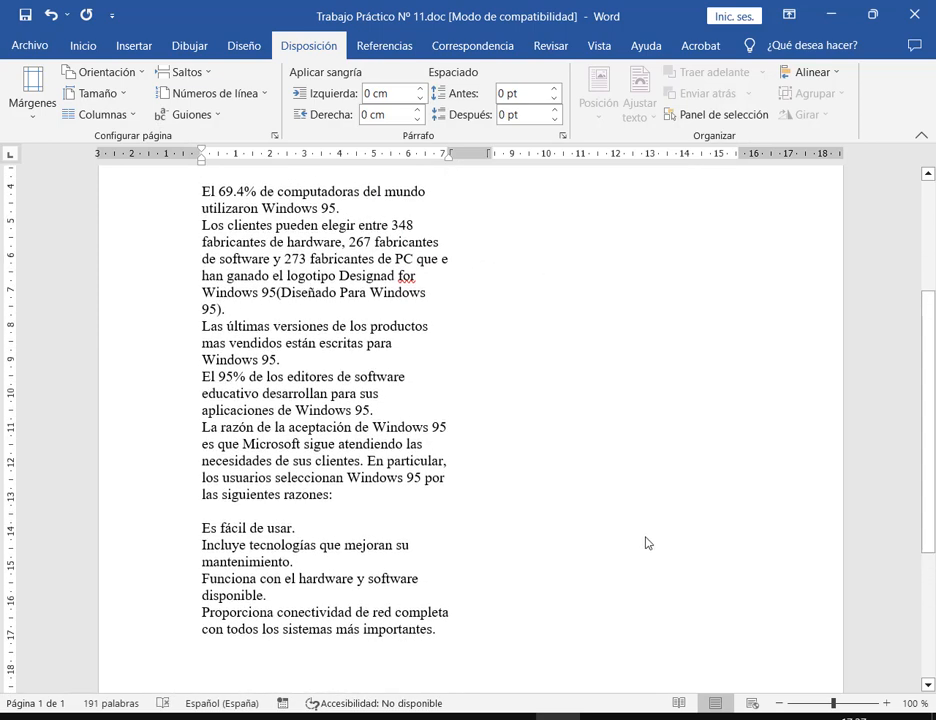
key("ctrl+z")
Set the zoom to 80% and add three blank lines after the document's last sentence.
left_click(779, 703)
left_click(779, 703)
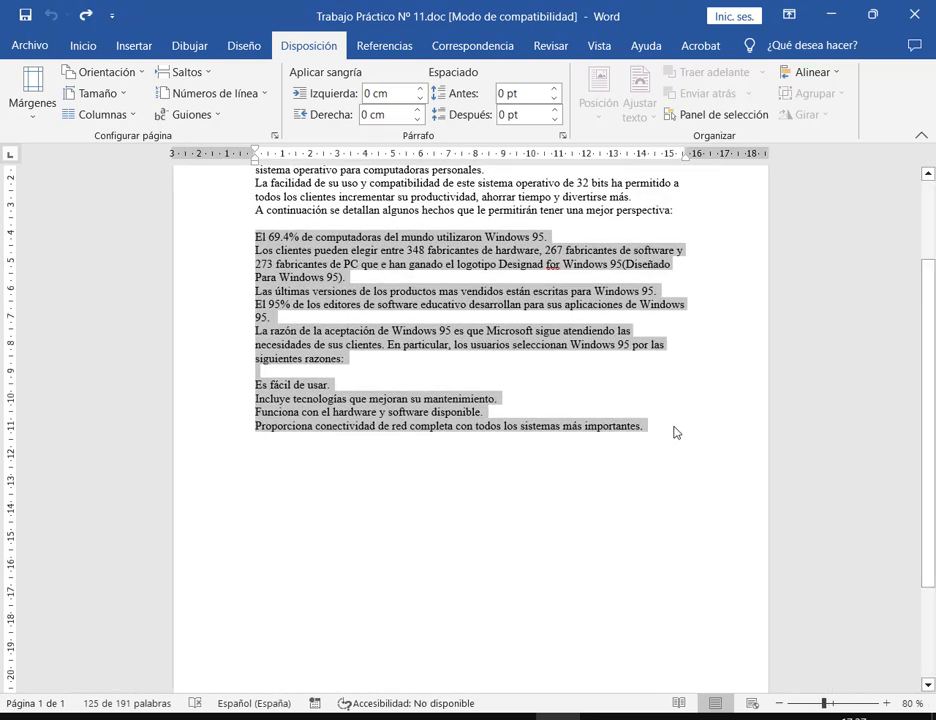
left_click(683, 428)
key("Up")
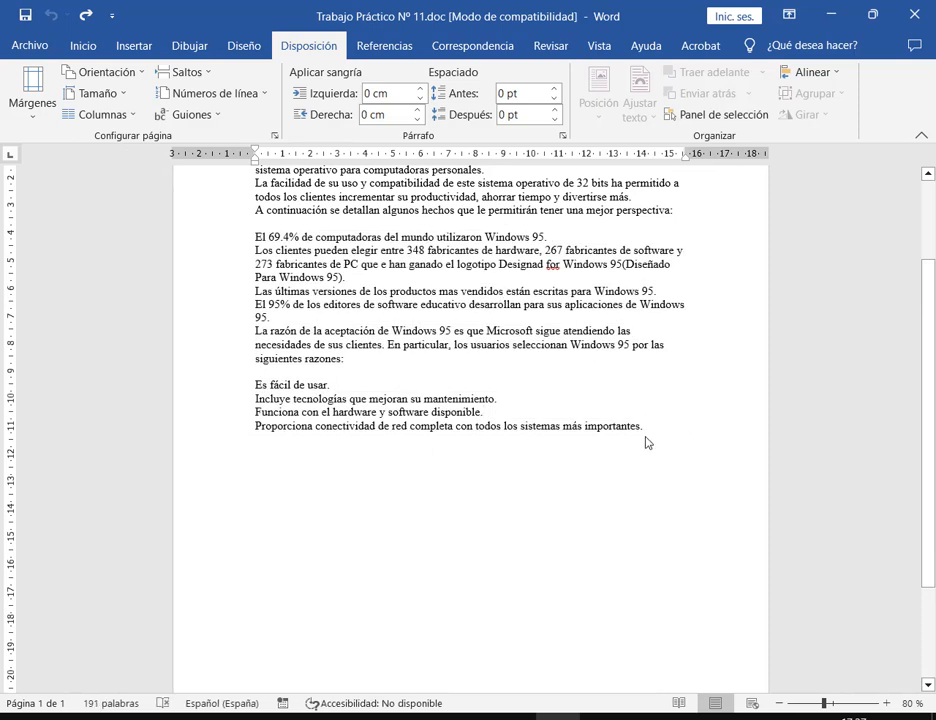
key("Return")
key("Return")
key("Return")
Format the text from "El 69.4% de computadoras" through "los sistemas más importantes" in two columns, excluding the blank lines below.
left_click_drag(652, 428, 253, 240)
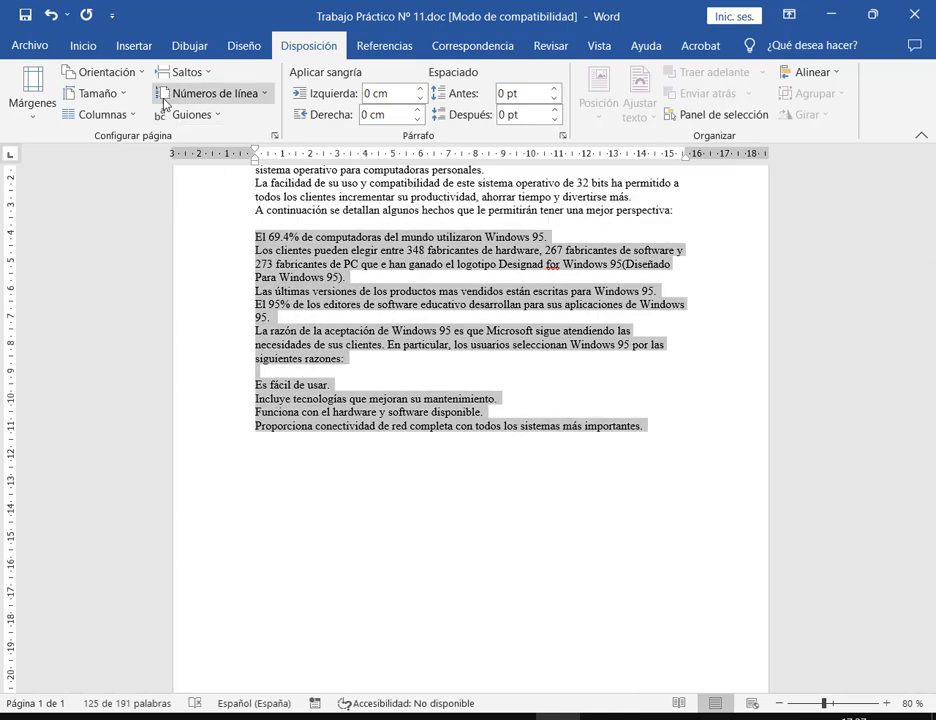
left_click(98, 114)
left_click(110, 185)
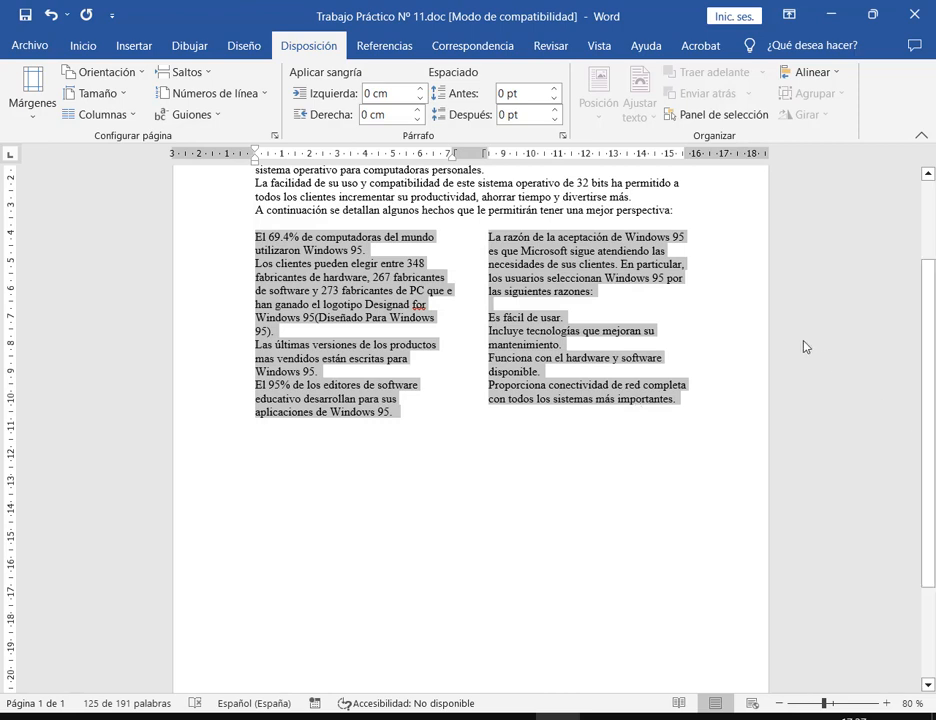
left_click(770, 347)
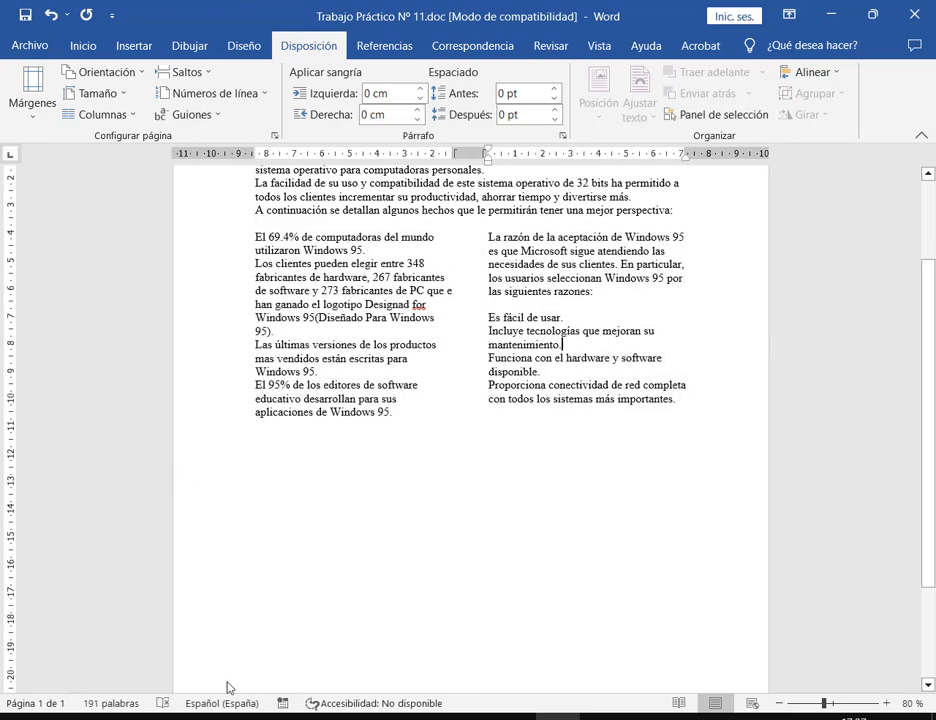
Switch to the Drive folder, open the Practica Nº 11 PDF and examine how its bulleted columns and table are arranged.
key("alt+Tab")
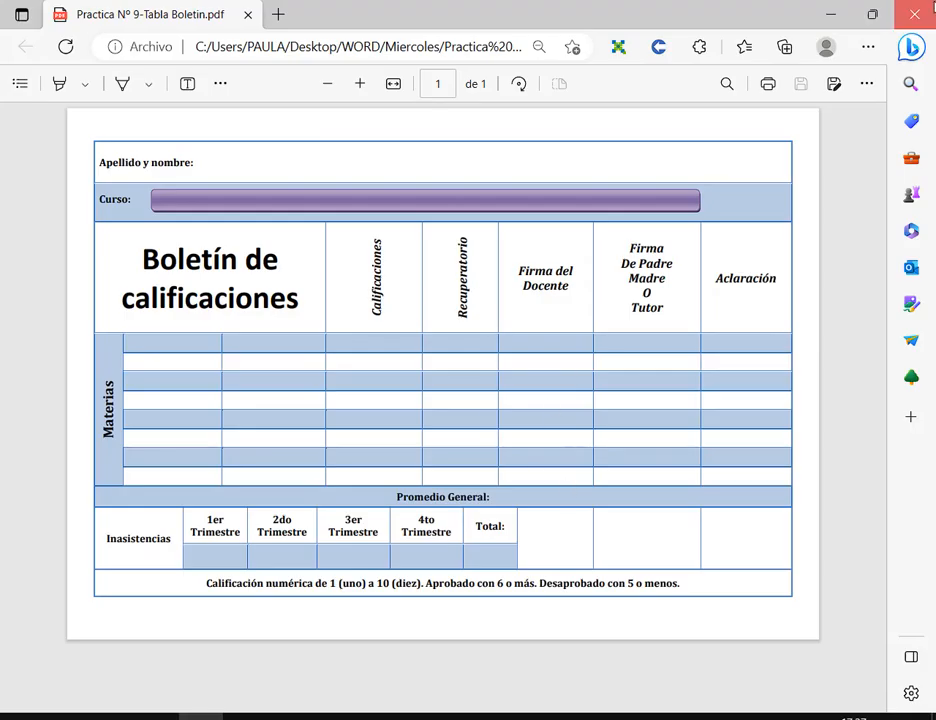
key("alt+Tab")
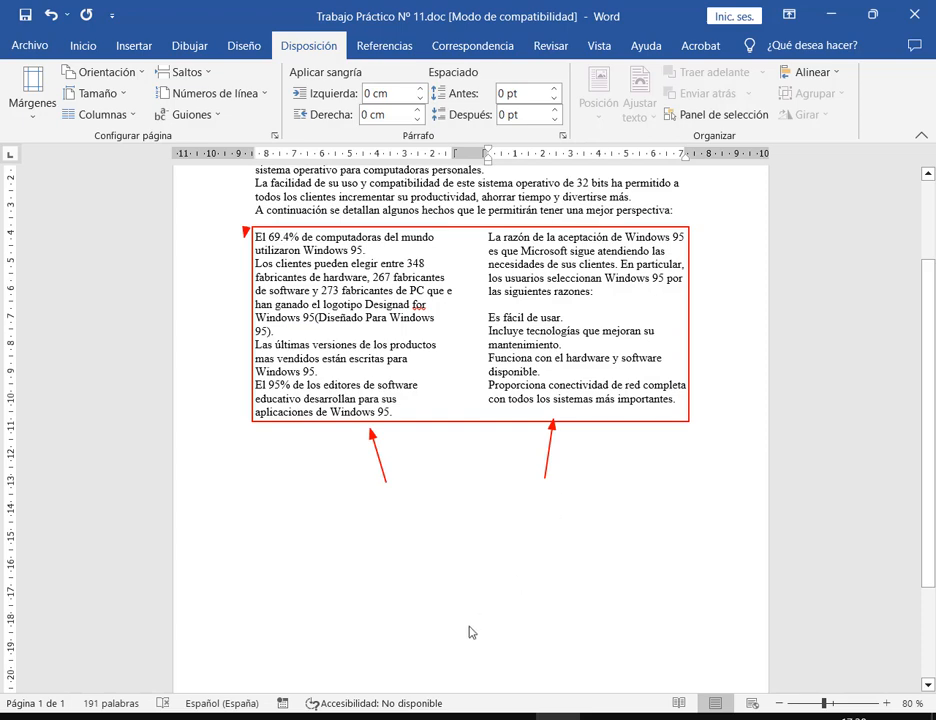
mouse_move(244, 715)
left_click(150, 680)
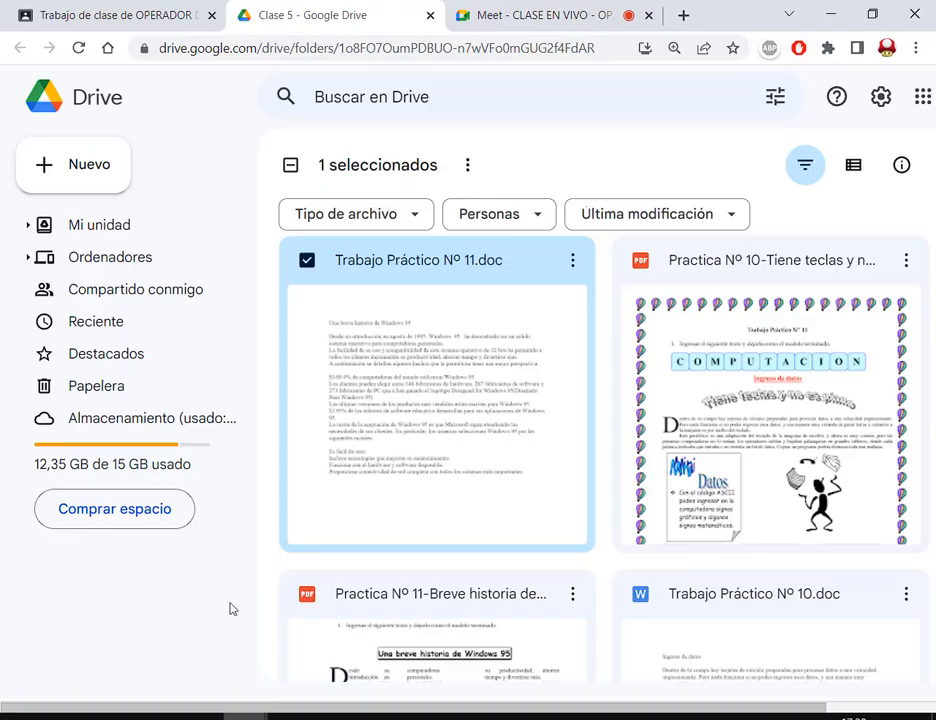
scroll(501, 472, "down", 3)
double_click(498, 468)
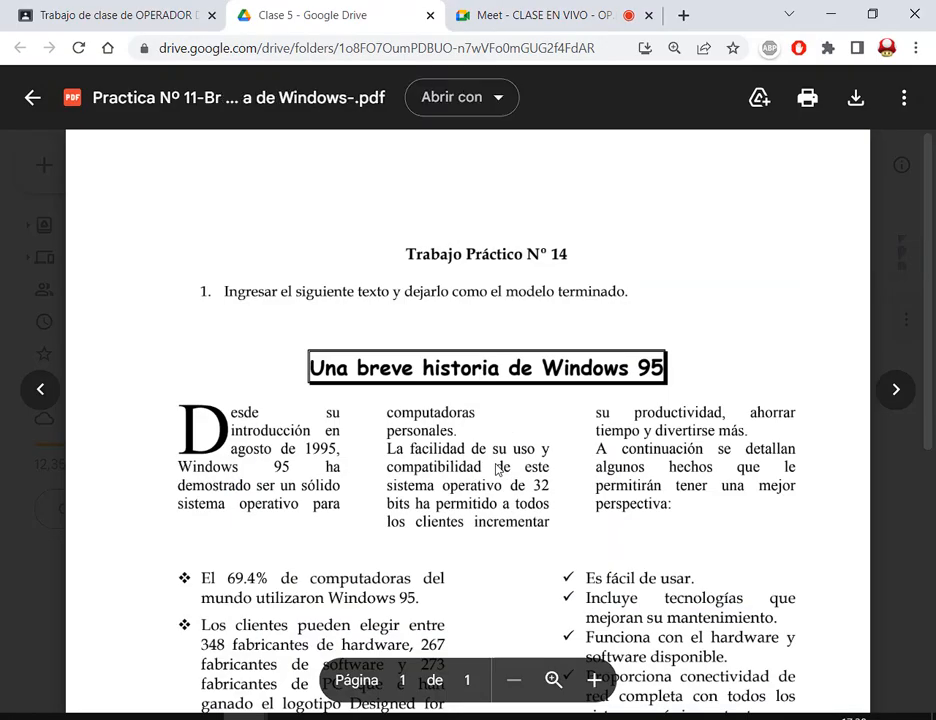
scroll(498, 468, "down", 4)
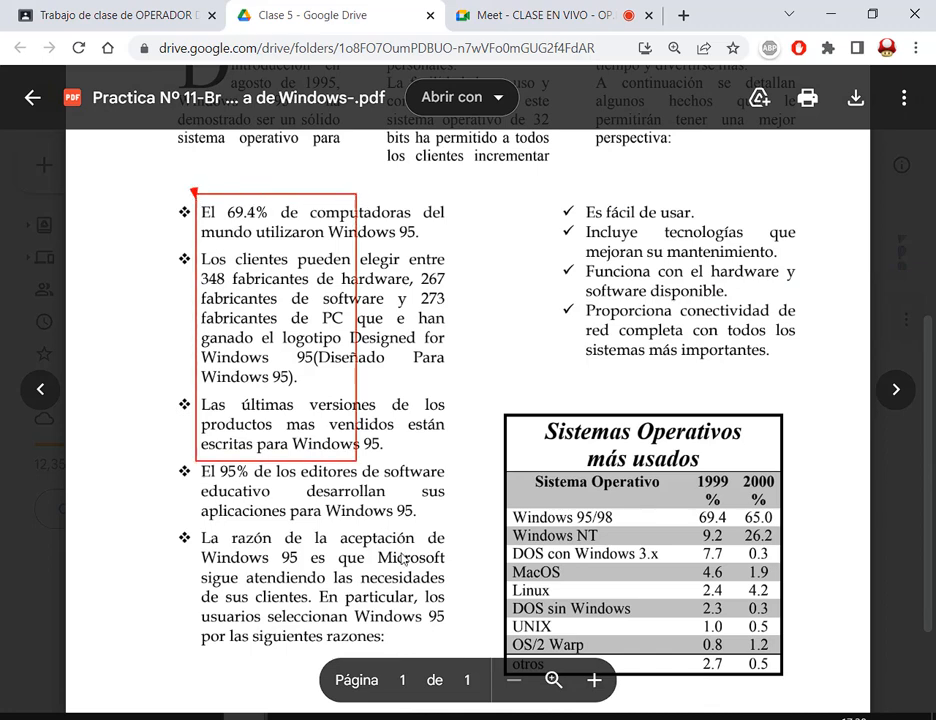
left_click_drag(401, 557, 472, 676)
mouse_move(550, 190)
left_mouse_down()
mouse_move(600, 215)
mouse_move(800, 366)
mouse_move(492, 670)
left_mouse_up()
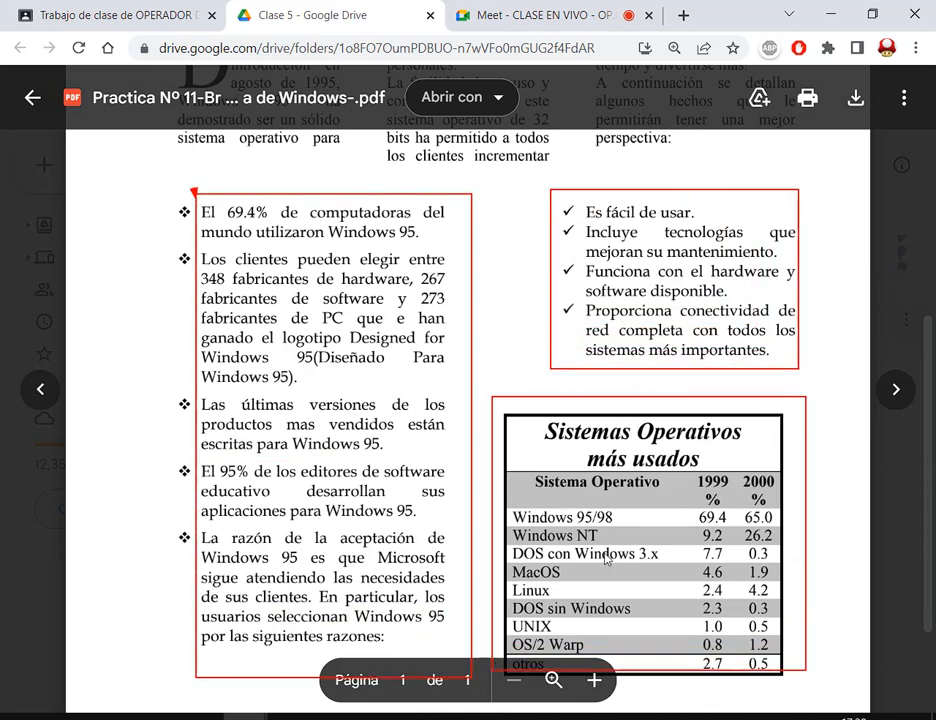
key("Escape")
Return to the Word document, undo the column layout, and reformat "El 69.4% de computadoras" through the document's last line in two columns.
left_click(558, 717)
key("ctrl+z")
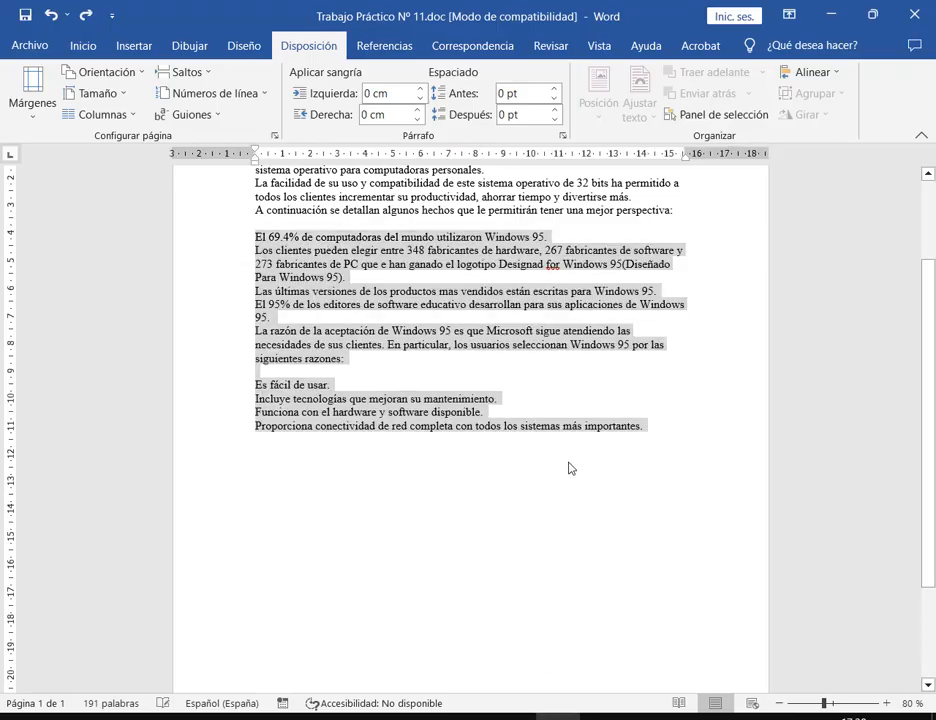
left_click(657, 436)
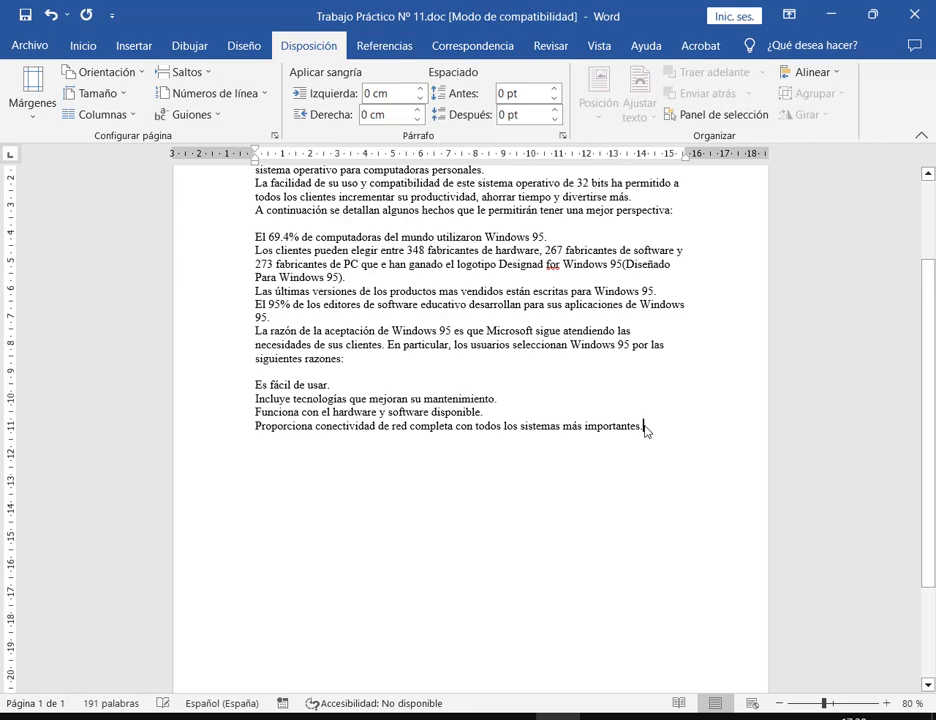
left_click_drag(255, 237, 660, 440)
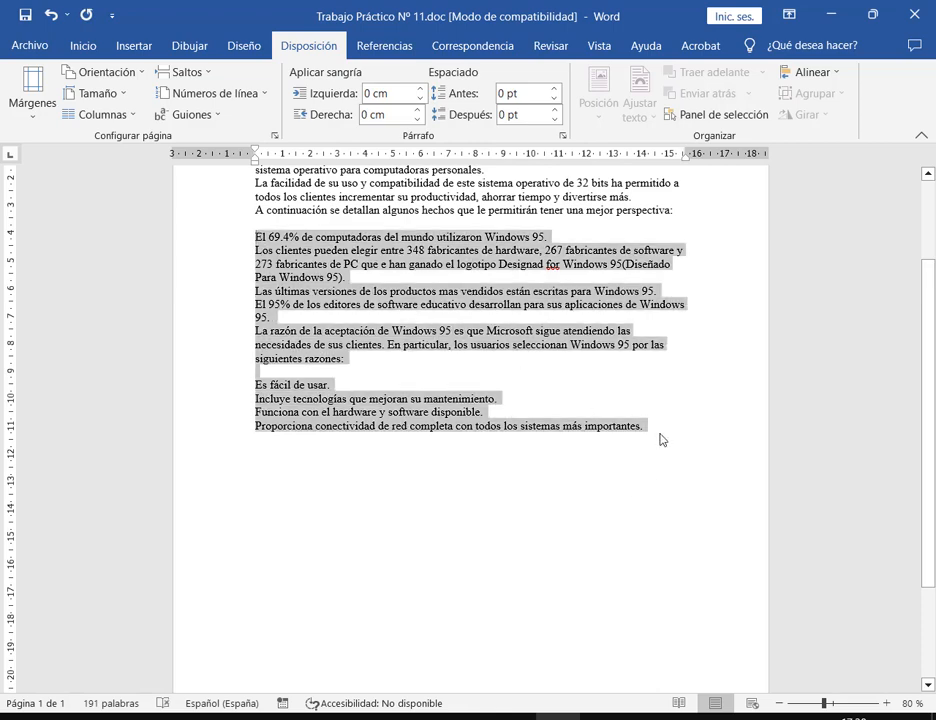
left_click(100, 114)
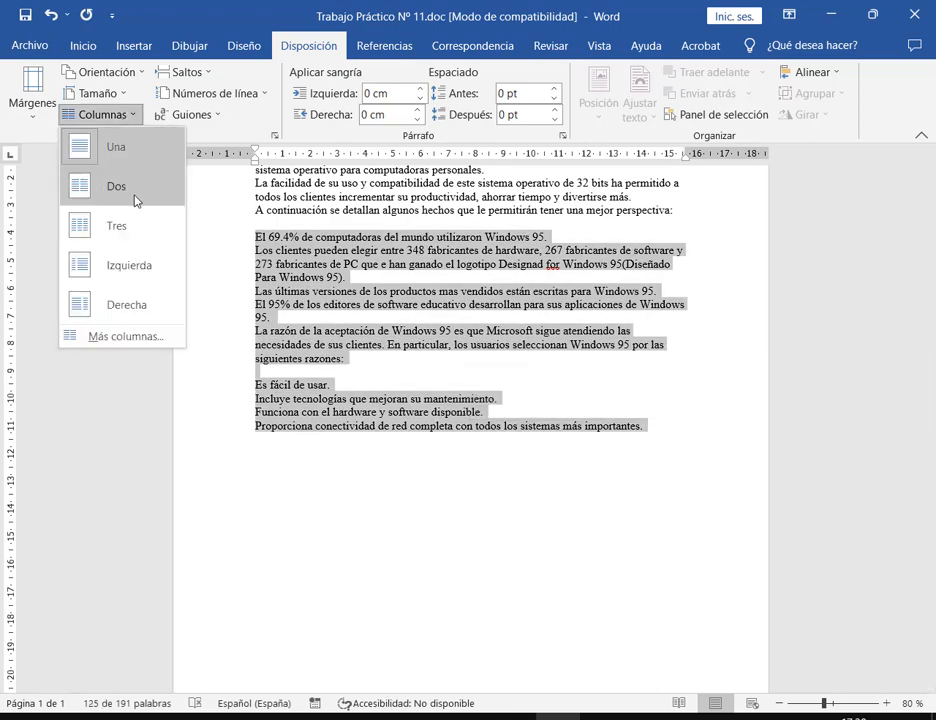
left_click(136, 200)
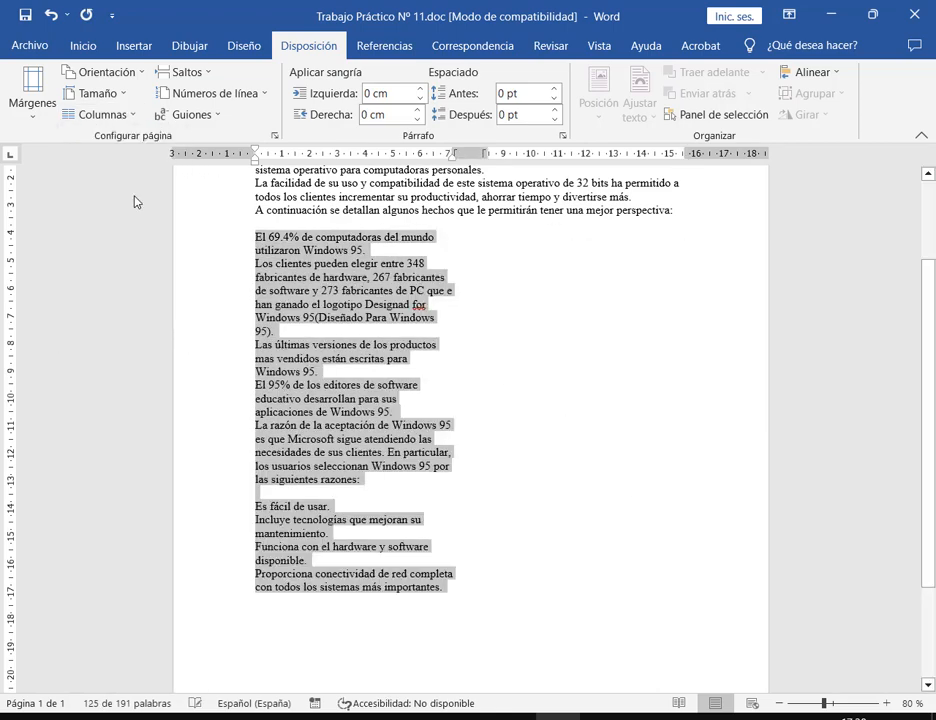
left_click(407, 527)
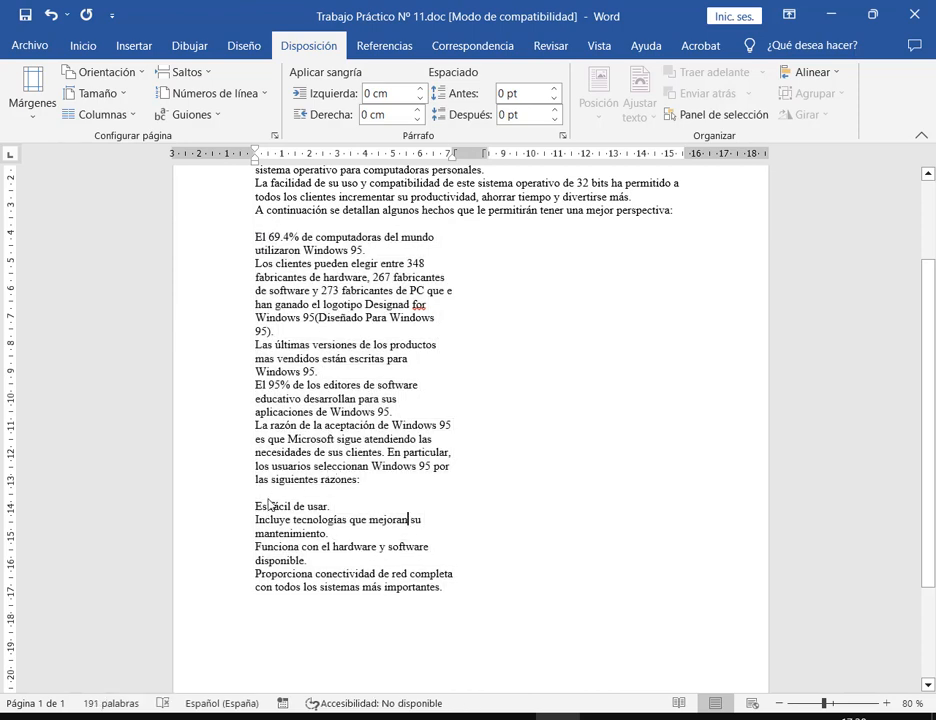
Insert a column break before "Es fácil de usar." so that list starts the second column.
left_click_drag(254, 499, 460, 601)
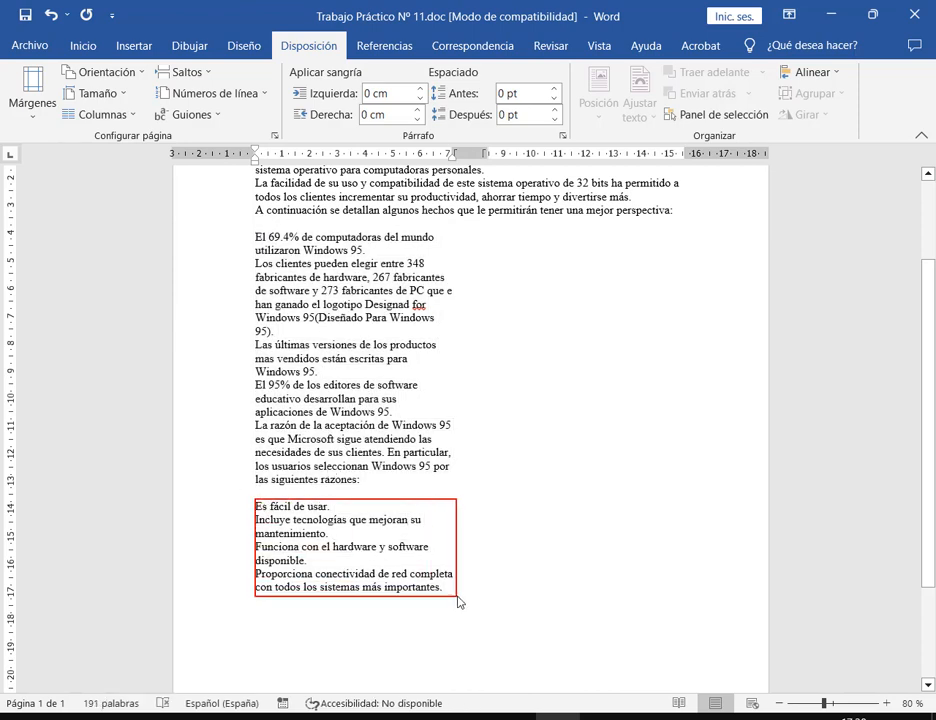
left_click_drag(225, 479, 255, 499)
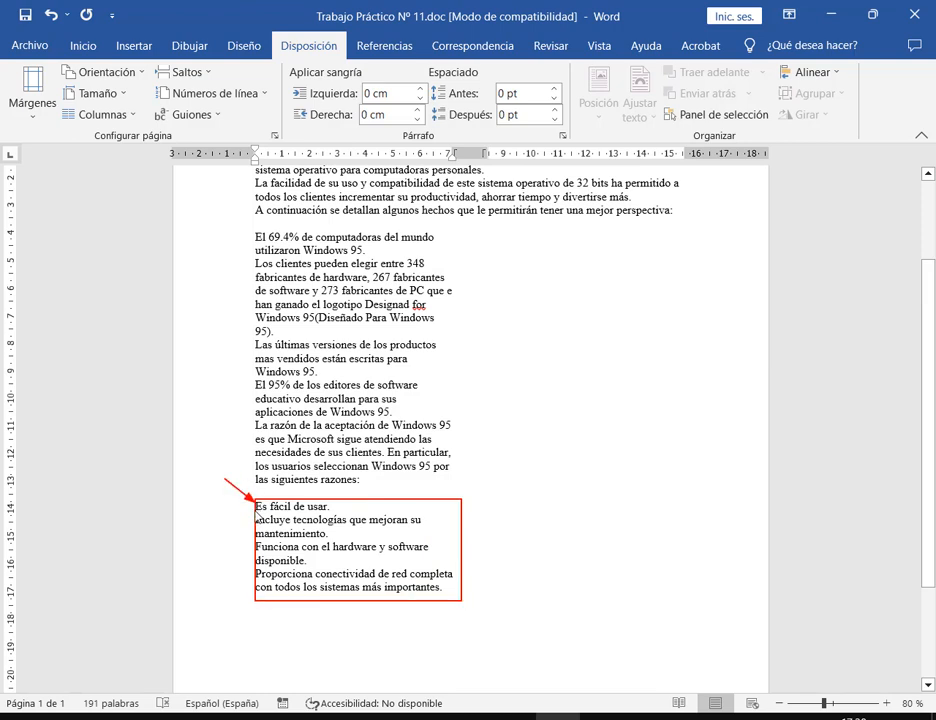
key("Escape")
double_click(259, 507)
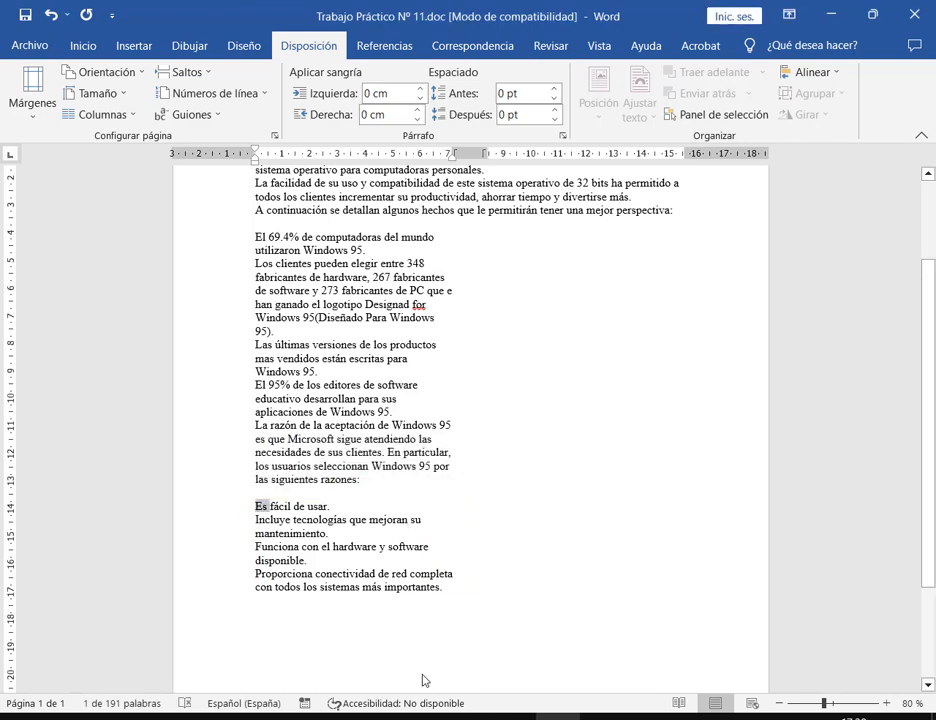
left_click(256, 510)
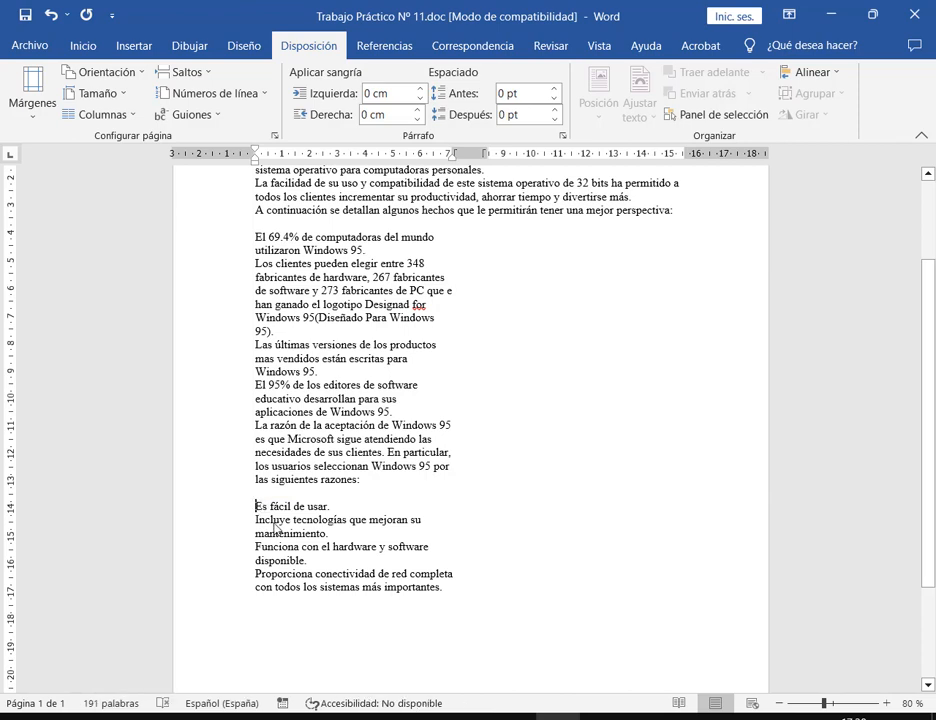
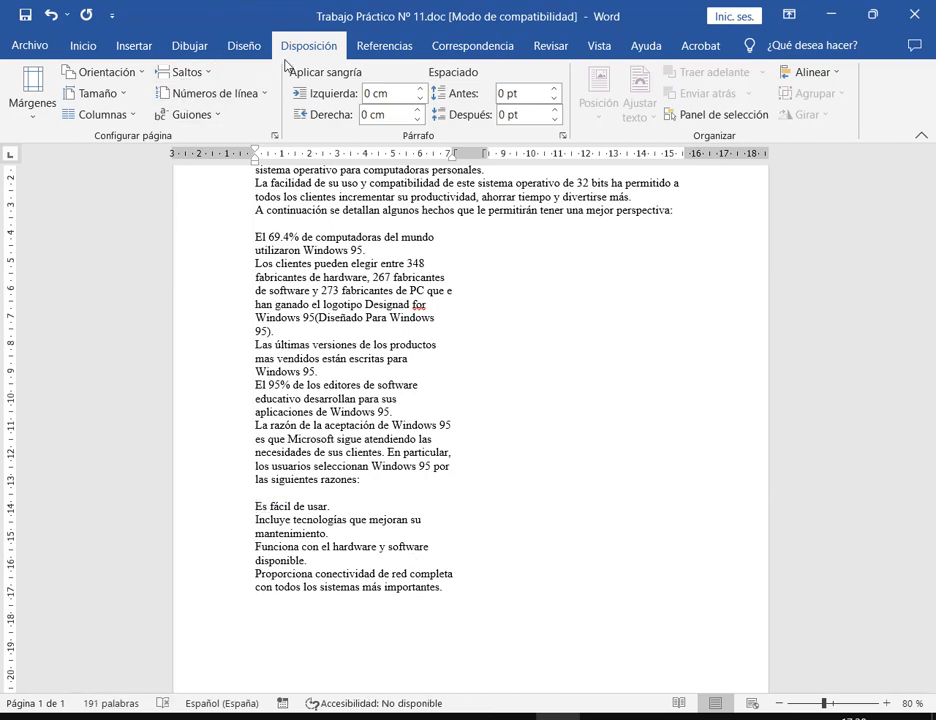
left_click(205, 72)
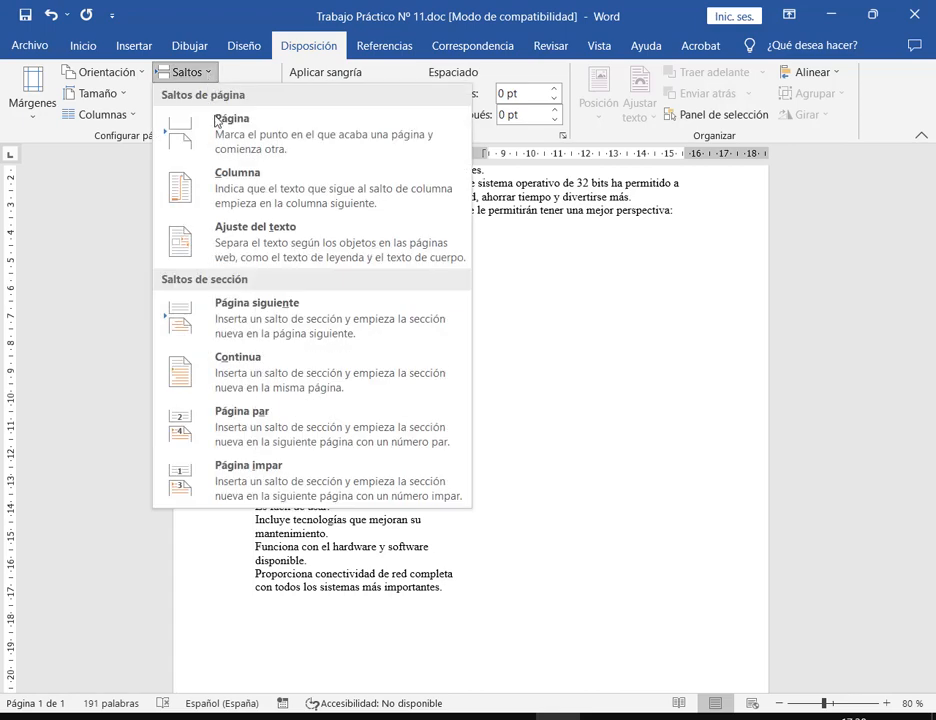
left_click(219, 182)
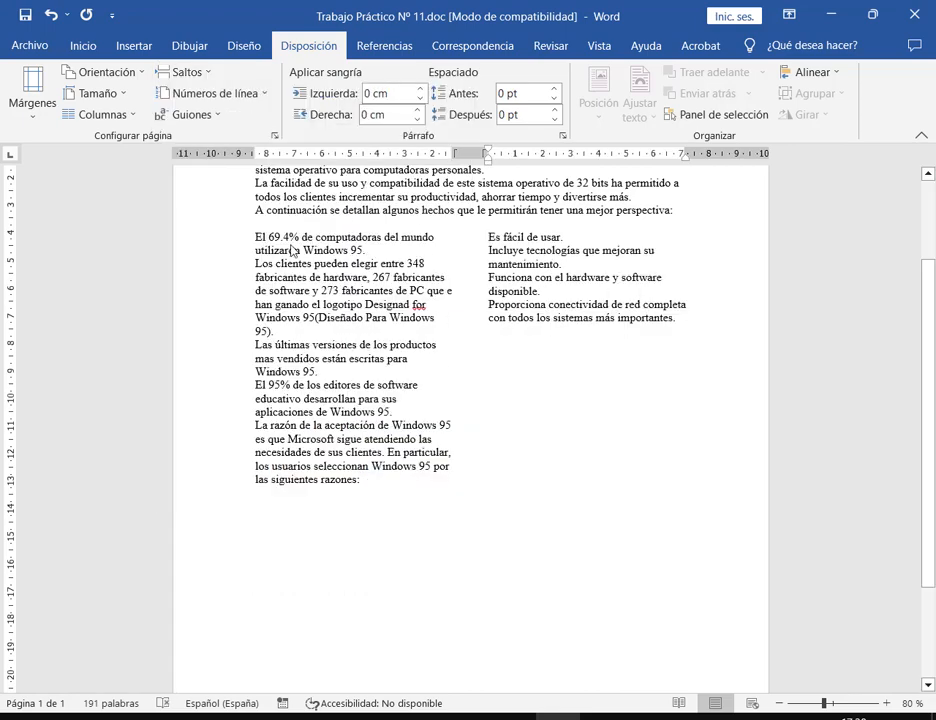
left_click_drag(254, 228, 458, 501)
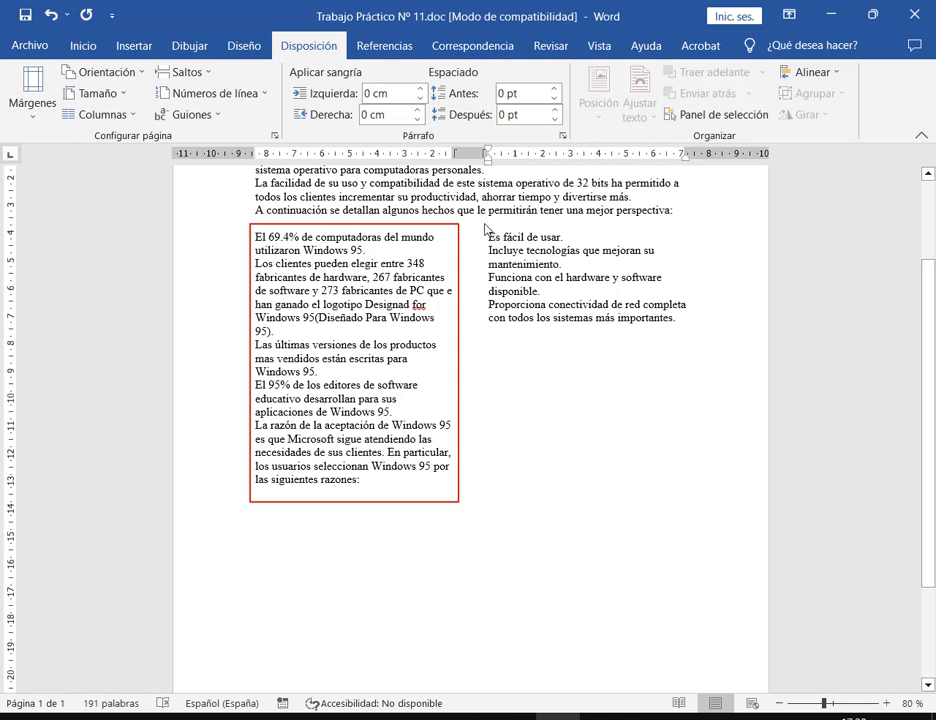
left_click_drag(485, 226, 697, 337)
key("Escape")
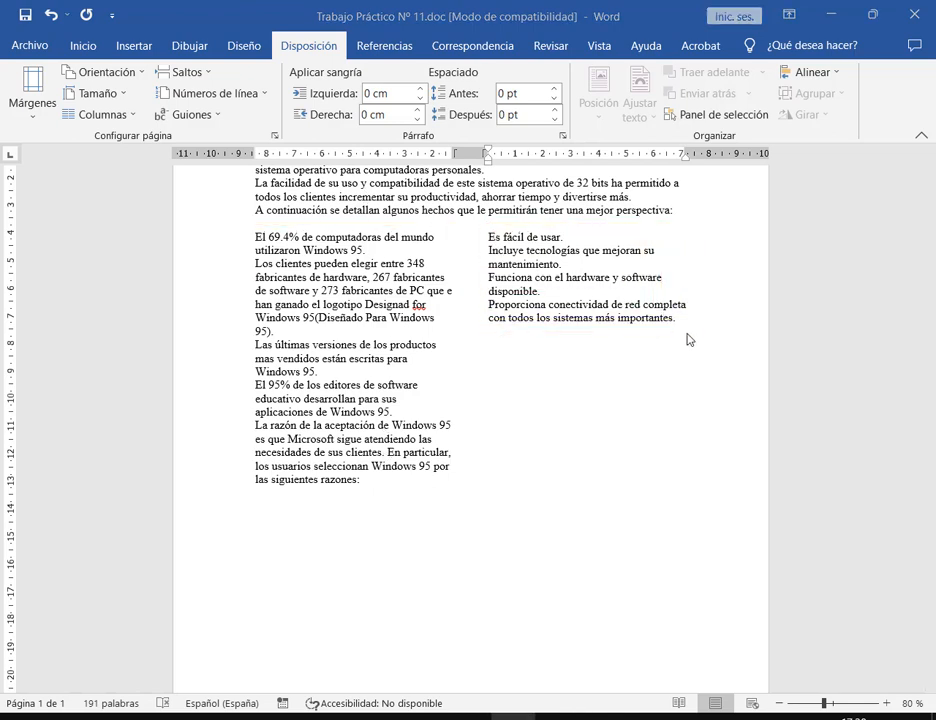
Add two blank lines after "los sistemas más importantes." in the second column, and close the document without saving.
left_click(700, 327)
left_click(680, 326)
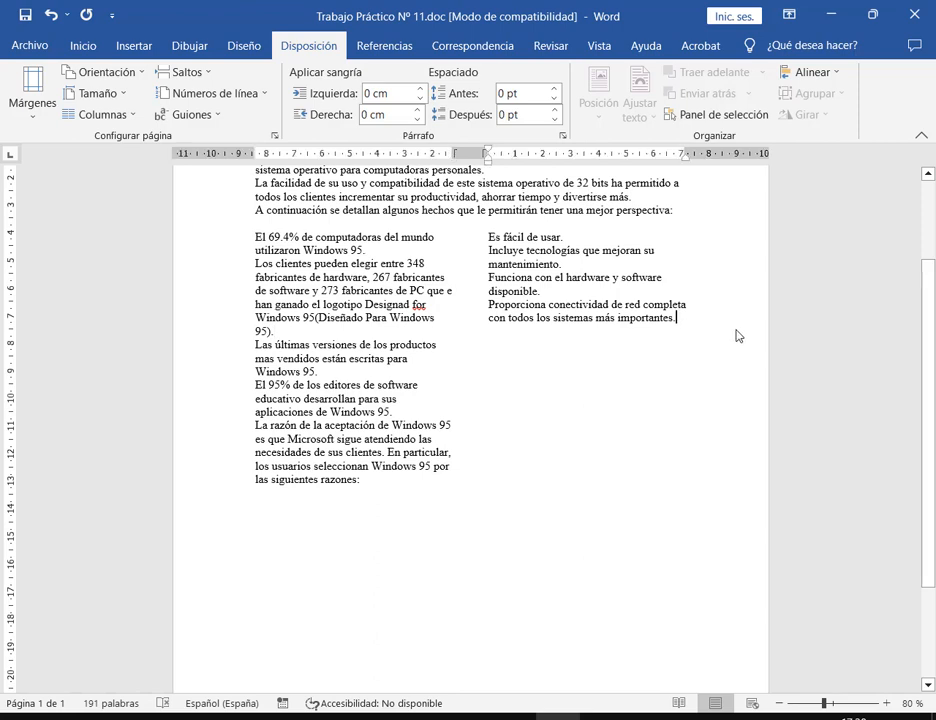
key("Return")
left_click_drag(489, 338, 687, 532)
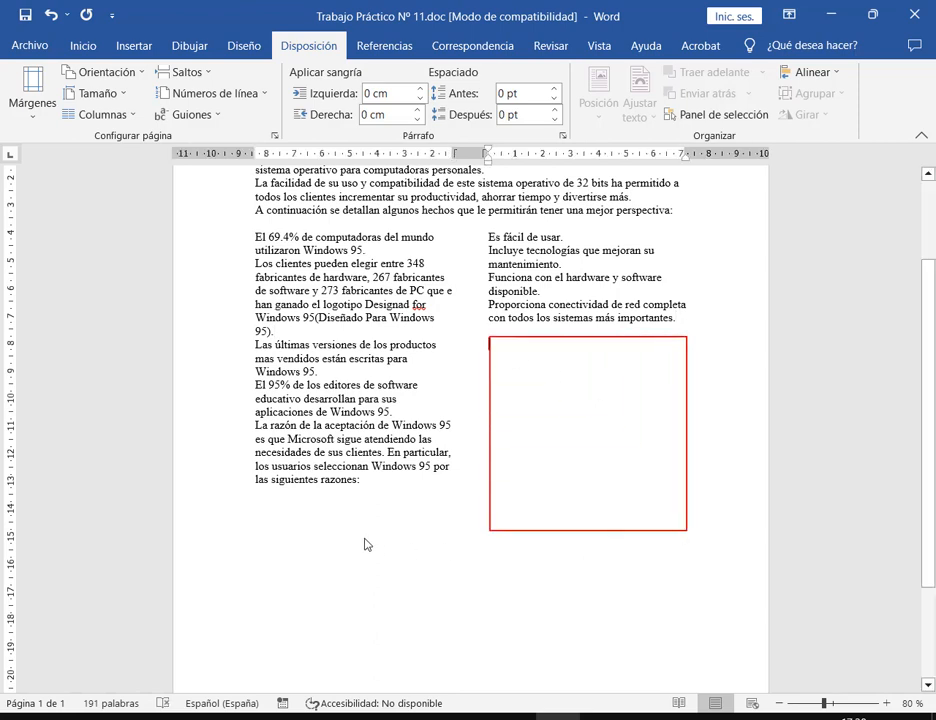
key("Escape")
mouse_move(241, 534)
left_mouse_down()
mouse_move(396, 668)
mouse_move(389, 700)
left_mouse_up()
left_click_drag(400, 604, 511, 511)
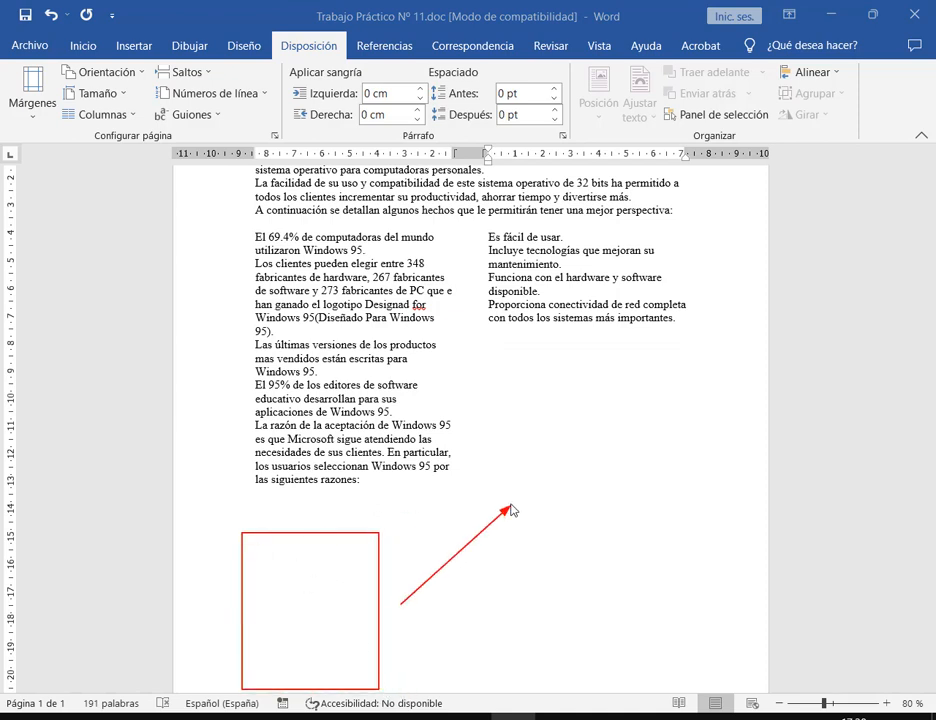
key("Escape")
left_click(688, 330)
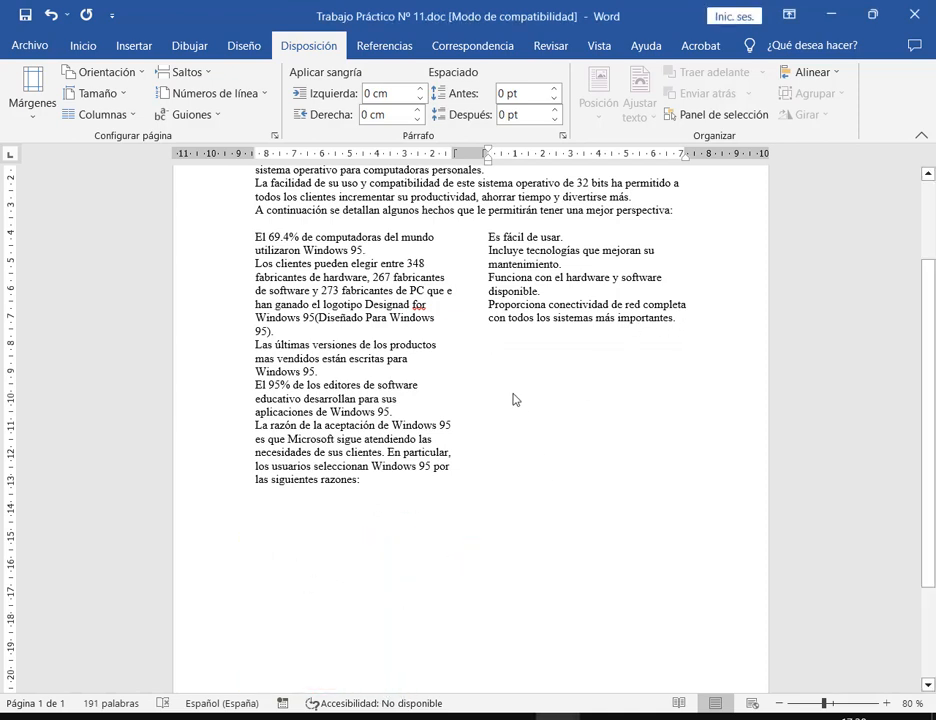
mouse_move(490, 342)
left_mouse_down()
mouse_move(668, 430)
mouse_move(702, 537)
left_mouse_up()
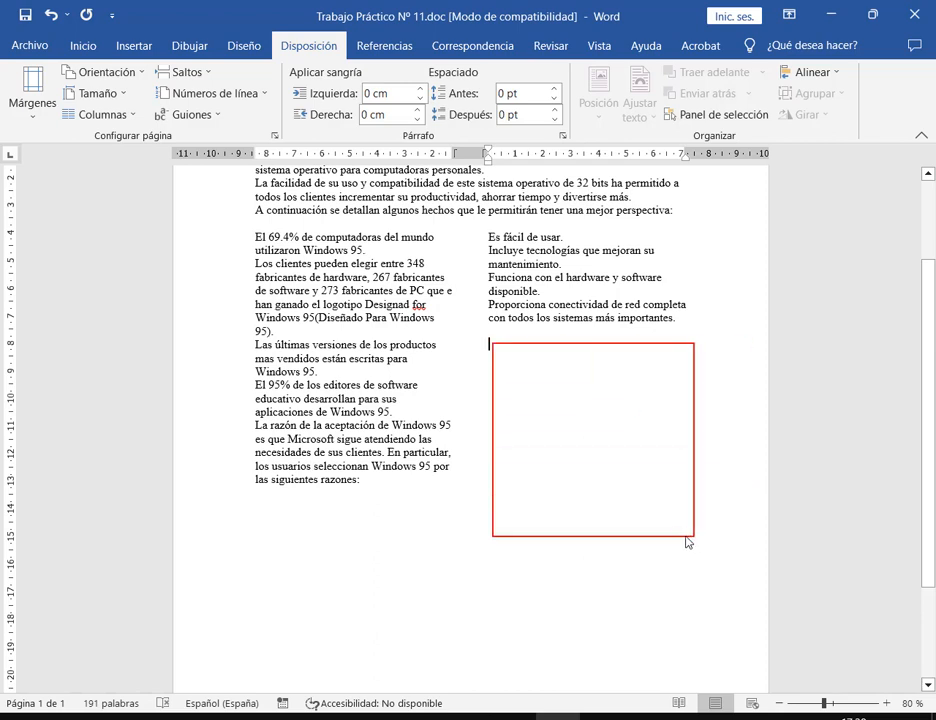
key("alt+F4")
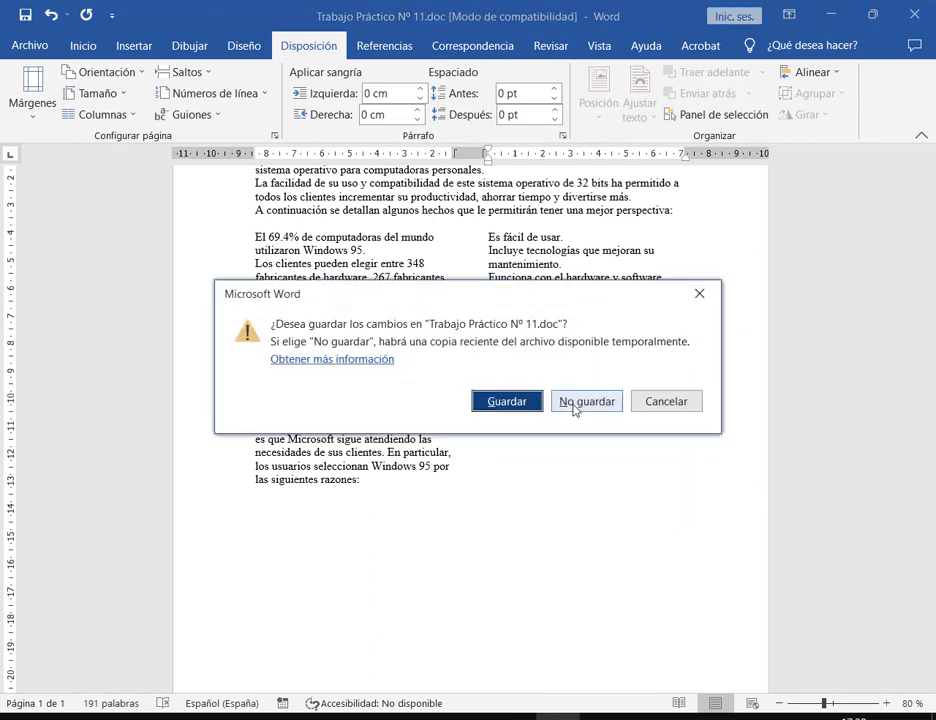
left_click(578, 404)
Examine the column boundaries and the 1999 and 2000 percentage columns of the "Sistemas Operativos más usados" table in the PDF.
scroll(580, 412, "down", 3)
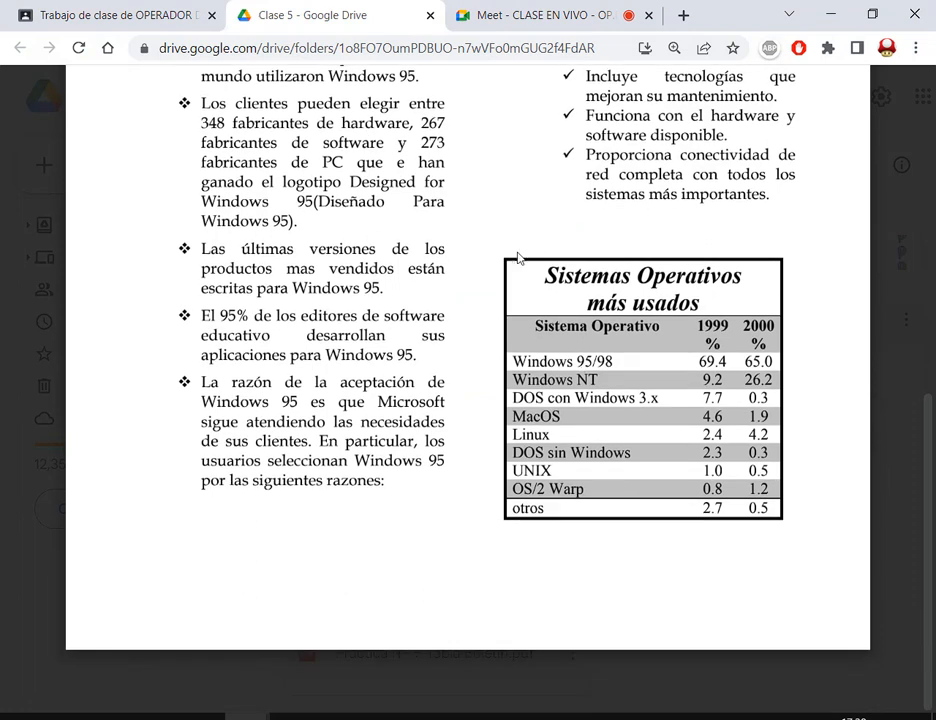
mouse_move(503, 249)
left_mouse_down()
mouse_move(577, 307)
mouse_move(795, 545)
mouse_move(789, 526)
left_mouse_up()
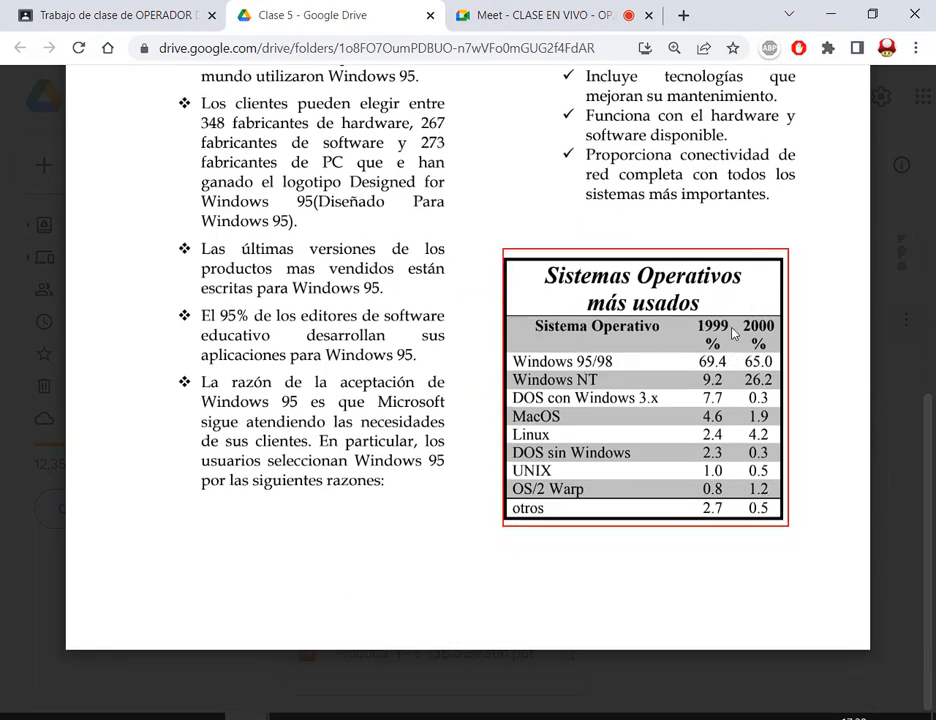
left_click_drag(734, 318, 737, 533)
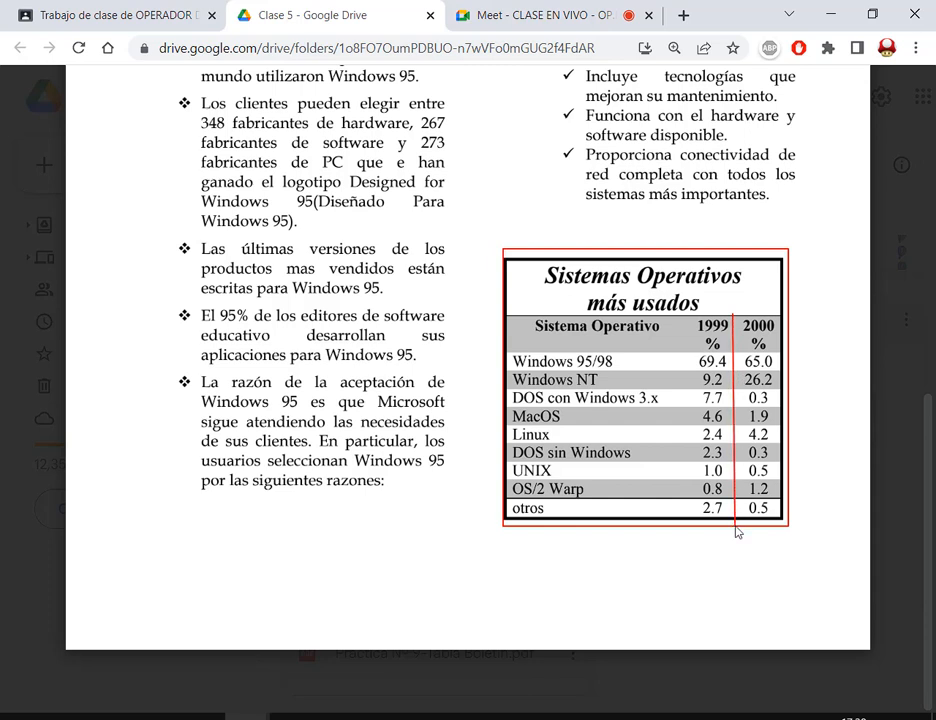
left_click_drag(679, 320, 679, 529)
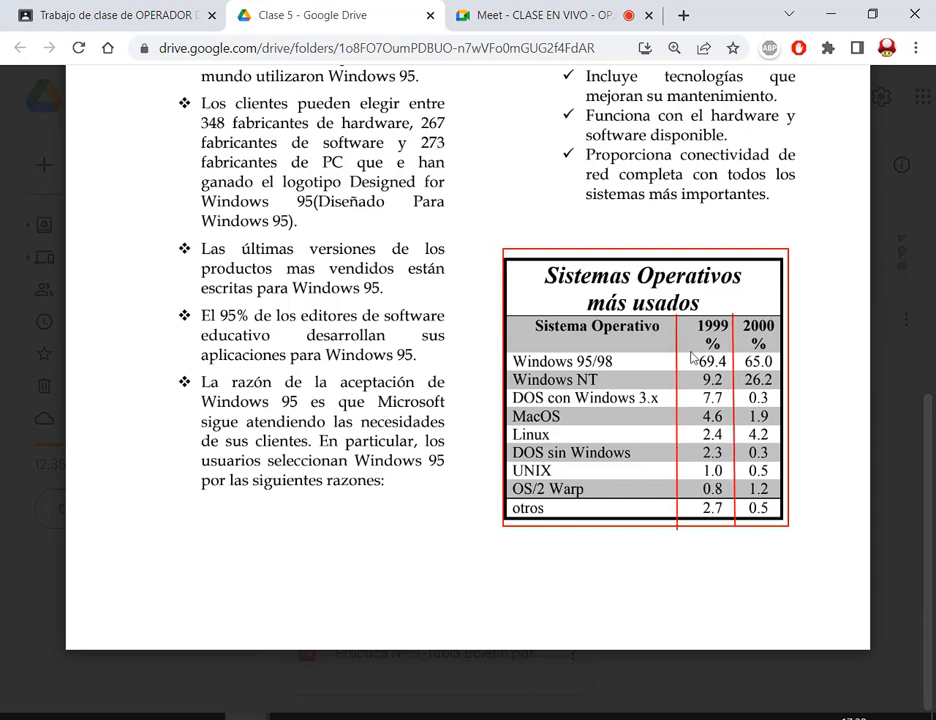
key("ctrl+z")
mouse_move(690, 318)
left_mouse_down()
mouse_move(700, 549)
mouse_move(693, 534)
left_mouse_up()
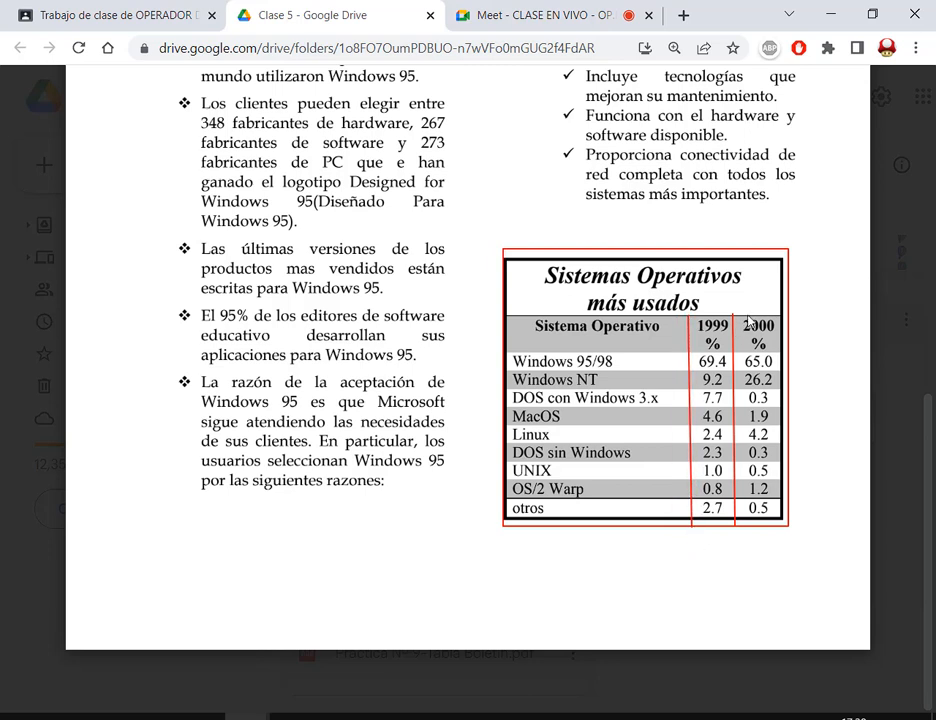
mouse_move(798, 268)
left_mouse_down()
mouse_move(780, 312)
mouse_move(718, 325)
left_mouse_up()
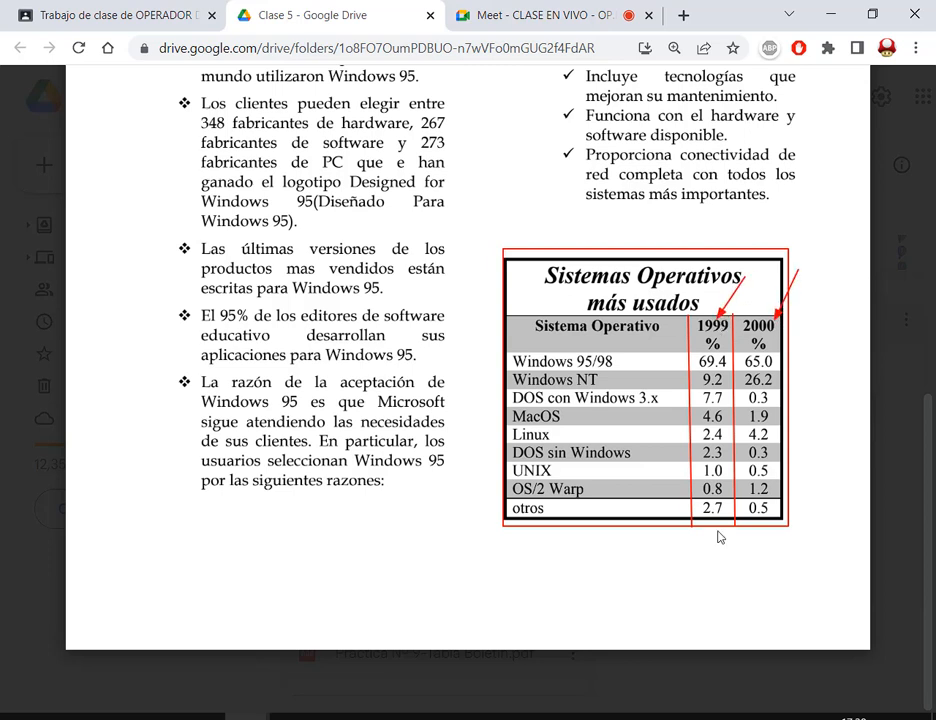
left_click_drag(711, 572, 711, 521)
left_click_drag(748, 564, 762, 522)
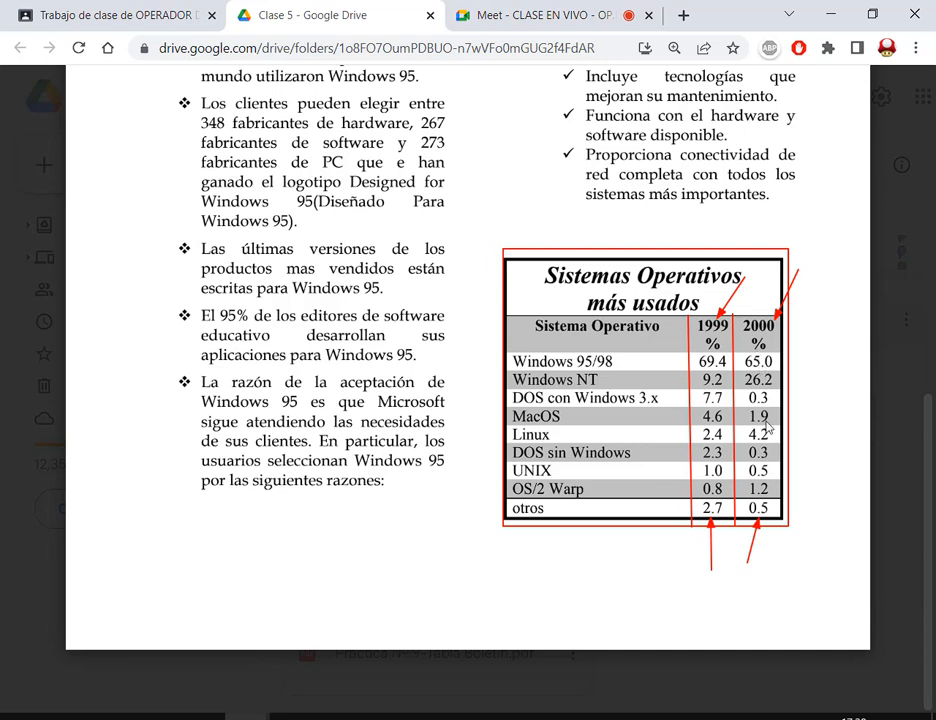
mouse_move(744, 372)
left_mouse_down()
mouse_move(775, 390)
mouse_move(750, 405)
mouse_move(769, 434)
mouse_move(768, 499)
left_mouse_up()
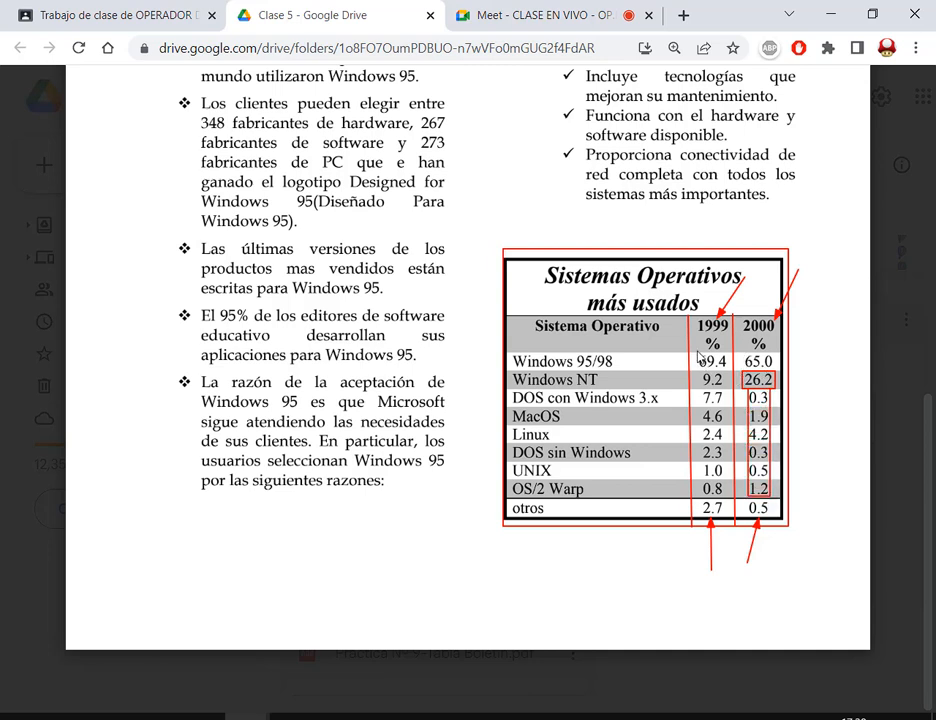
Examine the 1999 values and the column divisions below the title row of the "Sistemas Operativos más usados" table in the PDF.
mouse_move(697, 352)
left_mouse_down()
mouse_move(730, 370)
mouse_move(722, 385)
mouse_move(726, 519)
left_mouse_up()
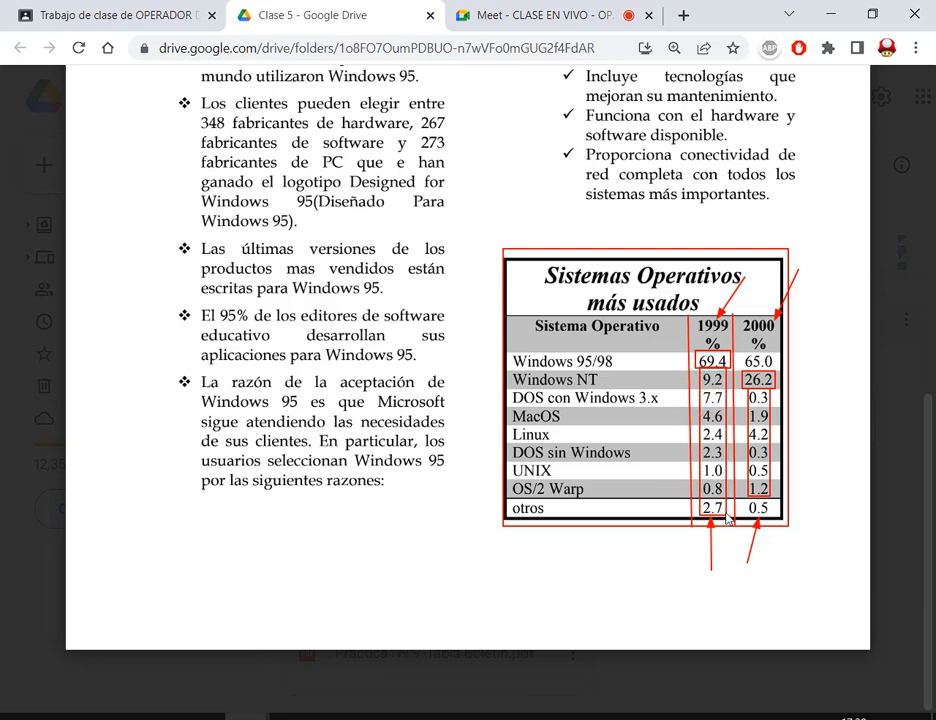
key("Escape")
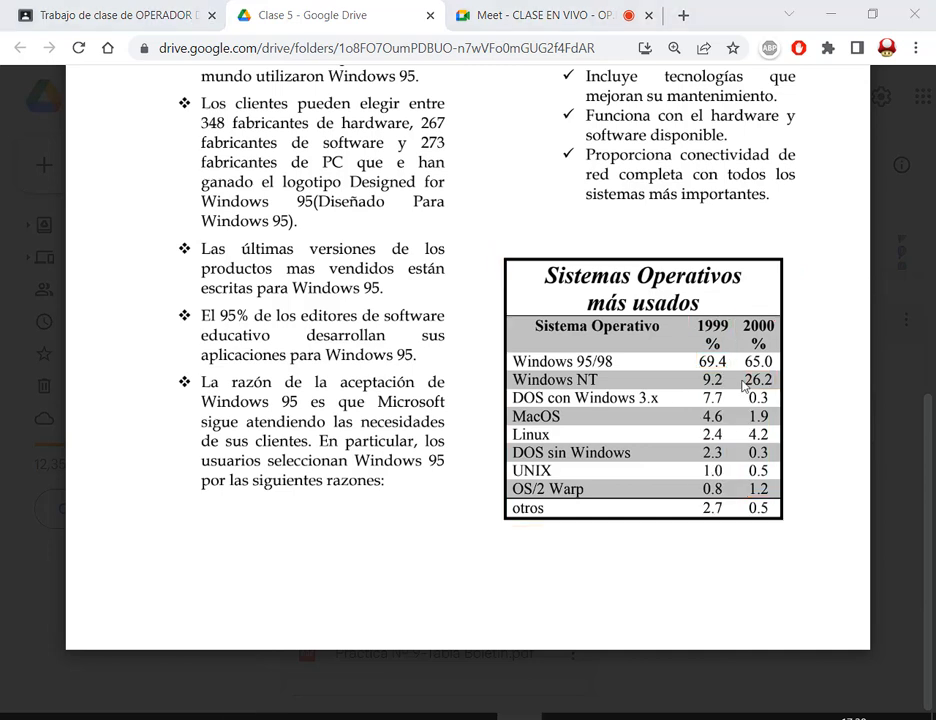
mouse_move(686, 320)
left_mouse_down()
mouse_move(697, 517)
mouse_move(686, 533)
left_mouse_up()
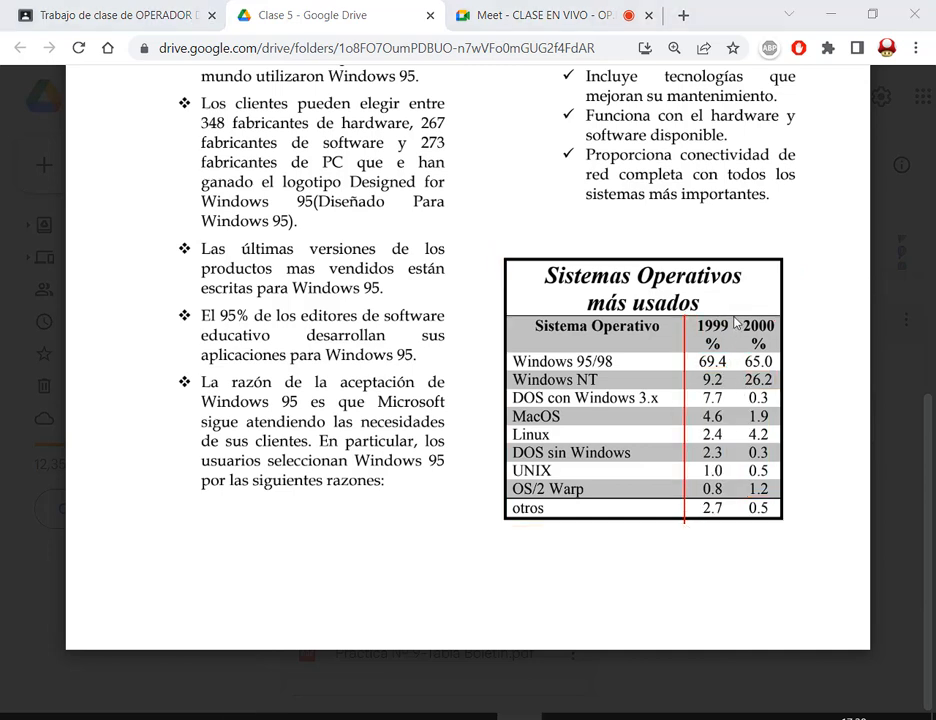
left_click_drag(735, 343, 735, 526)
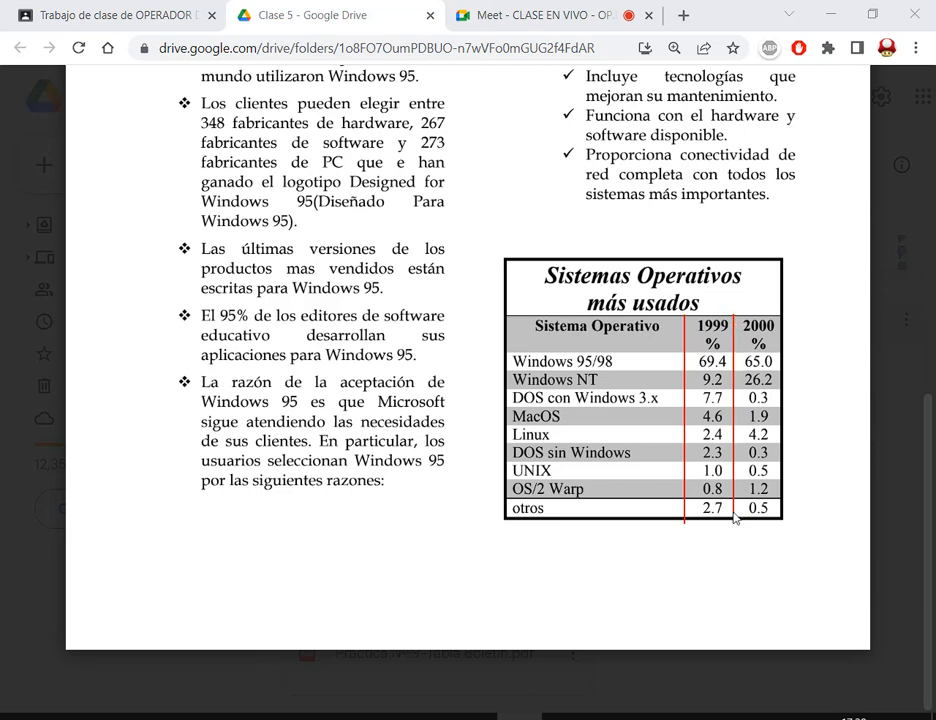
key("Escape")
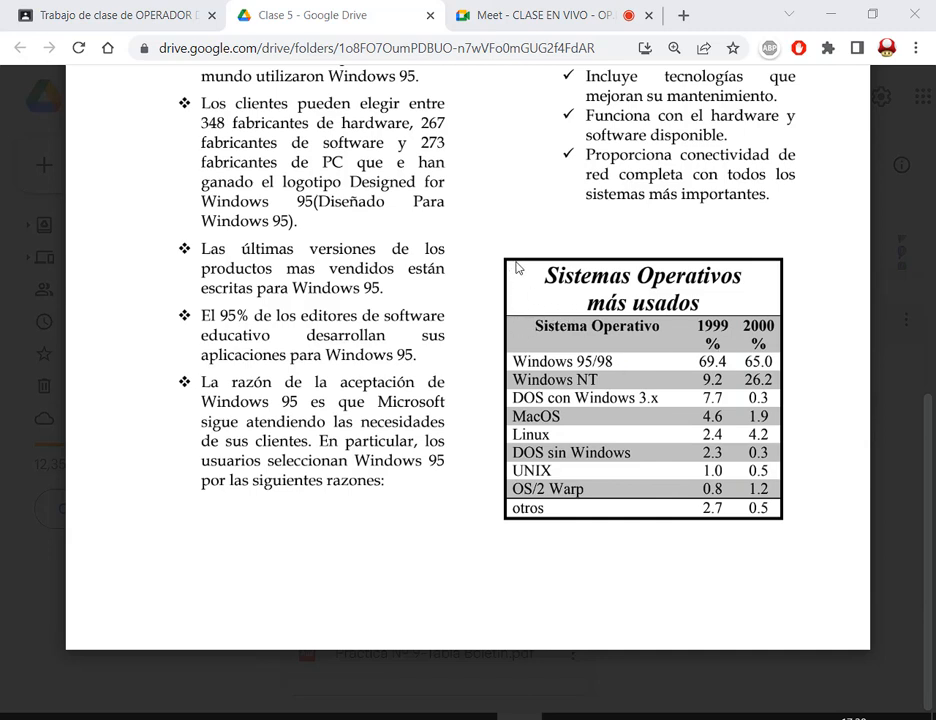
mouse_move(505, 263)
left_mouse_down()
mouse_move(803, 523)
mouse_move(785, 521)
left_mouse_up()
mouse_move(505, 317)
left_mouse_down()
mouse_move(711, 442)
mouse_move(784, 527)
left_mouse_up()
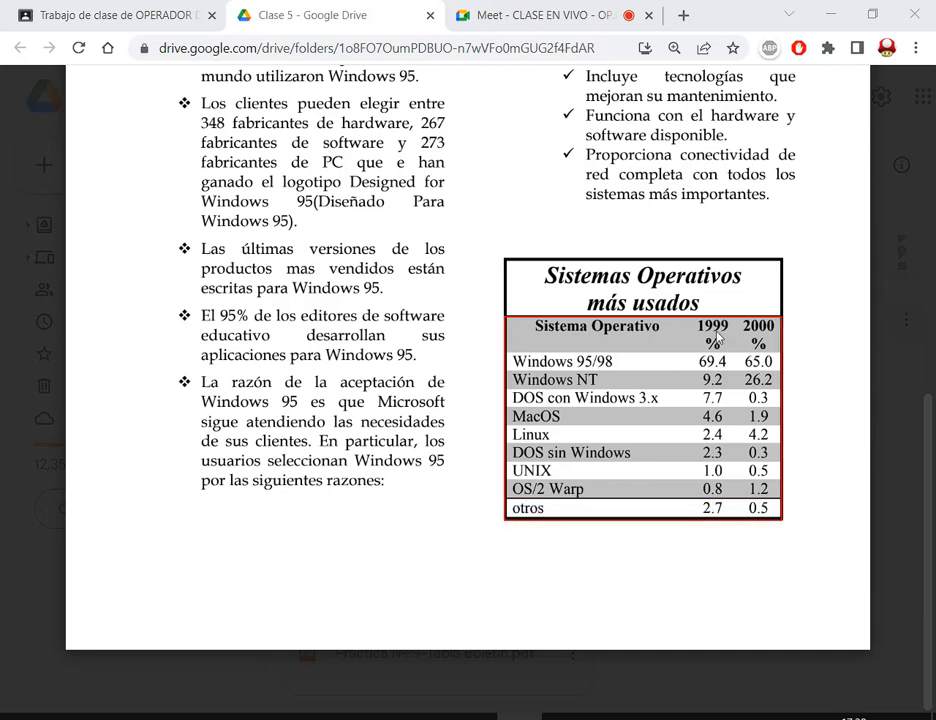
left_click_drag(686, 317, 686, 522)
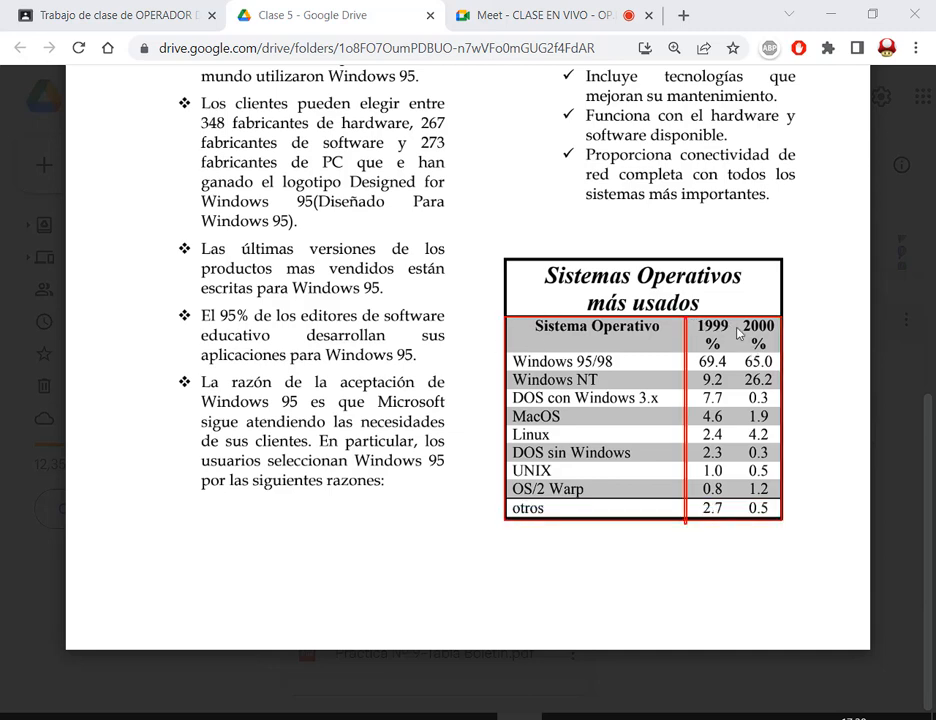
left_click_drag(735, 318, 739, 512)
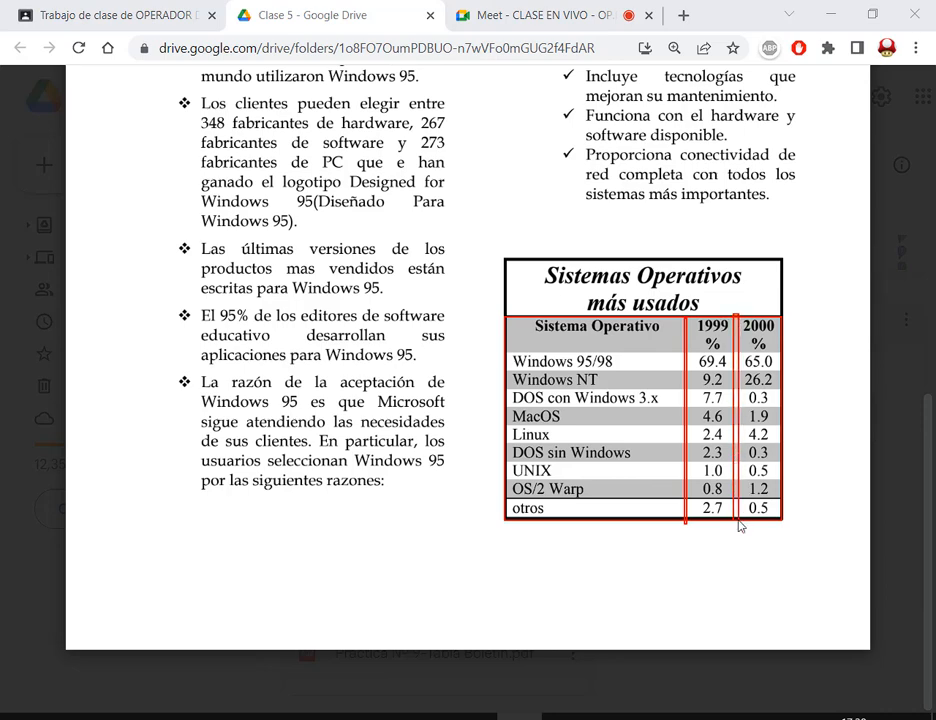
key("ctrl+z")
key("ctrl+z")
key("ctrl+z")
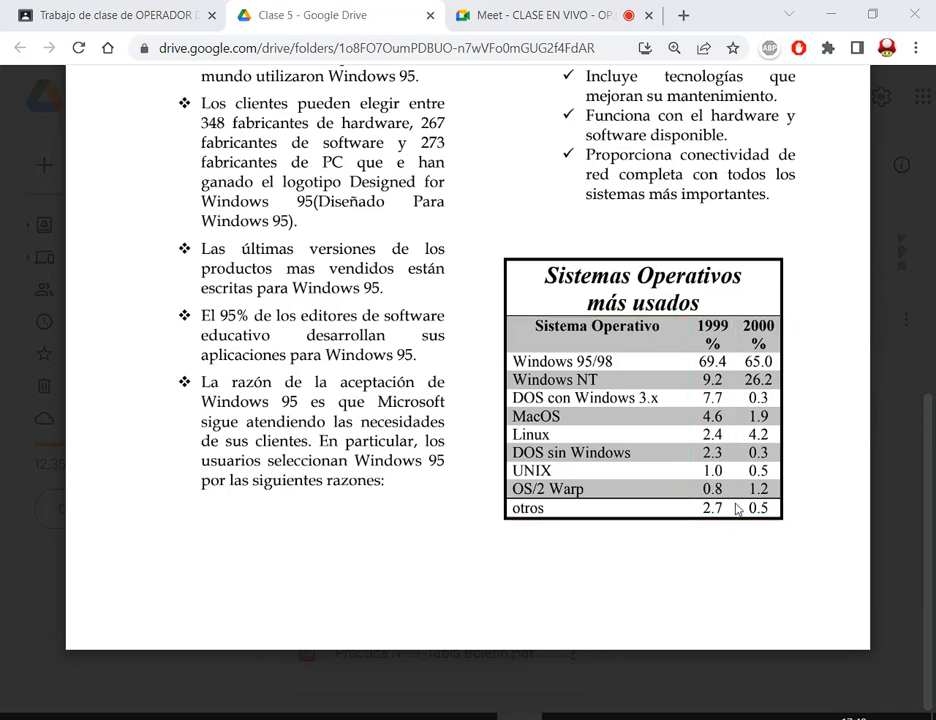
Close the Practica Nº 11 preview and open the PDF "Practica Nº 10-Tiene teclas y no es piano" from the Drive folder at 90% zoom.
key("Escape")
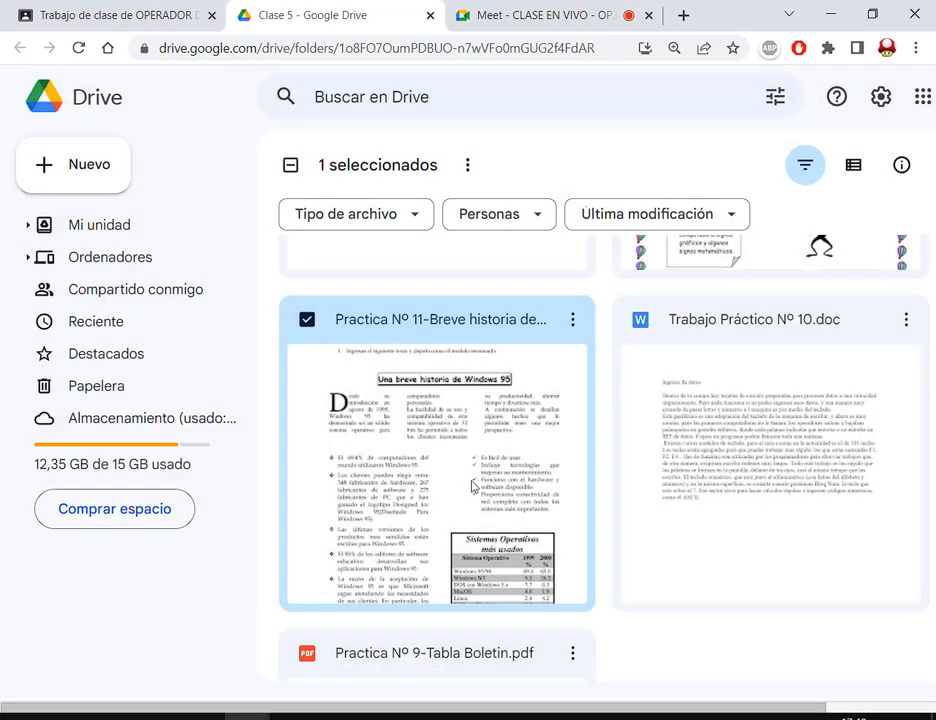
scroll(473, 486, "up", 5)
left_click(778, 508)
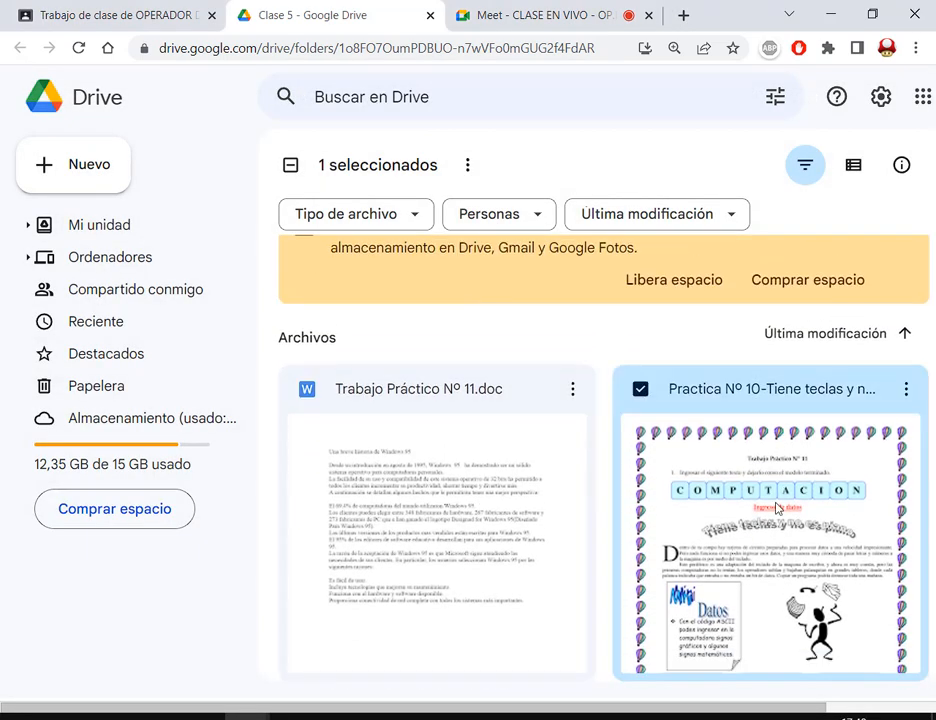
left_click(500, 15)
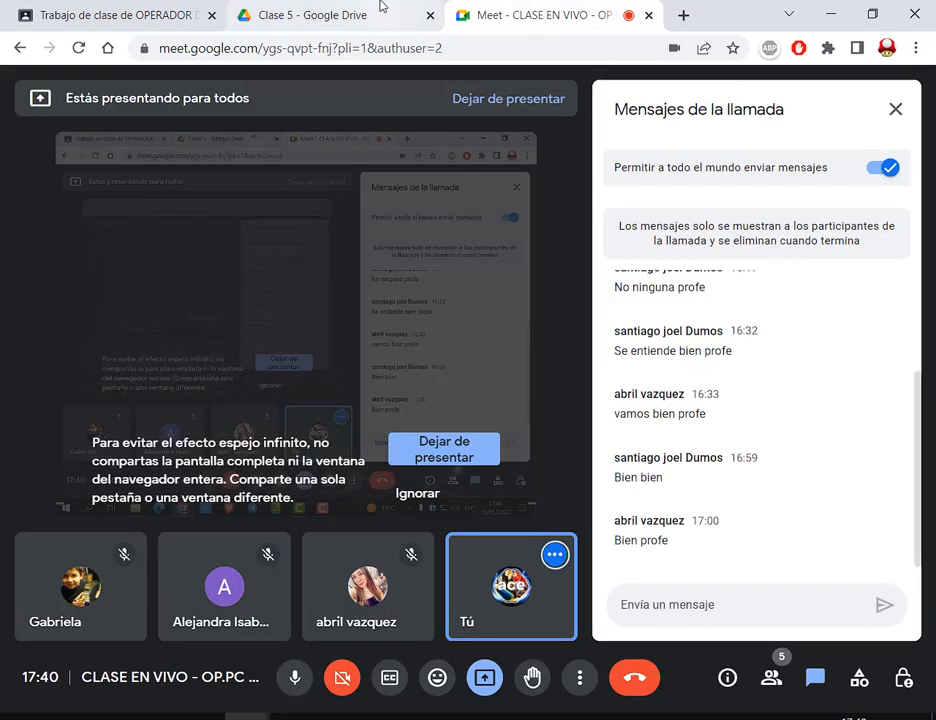
left_click(380, 12)
scroll(804, 442, "down", 2)
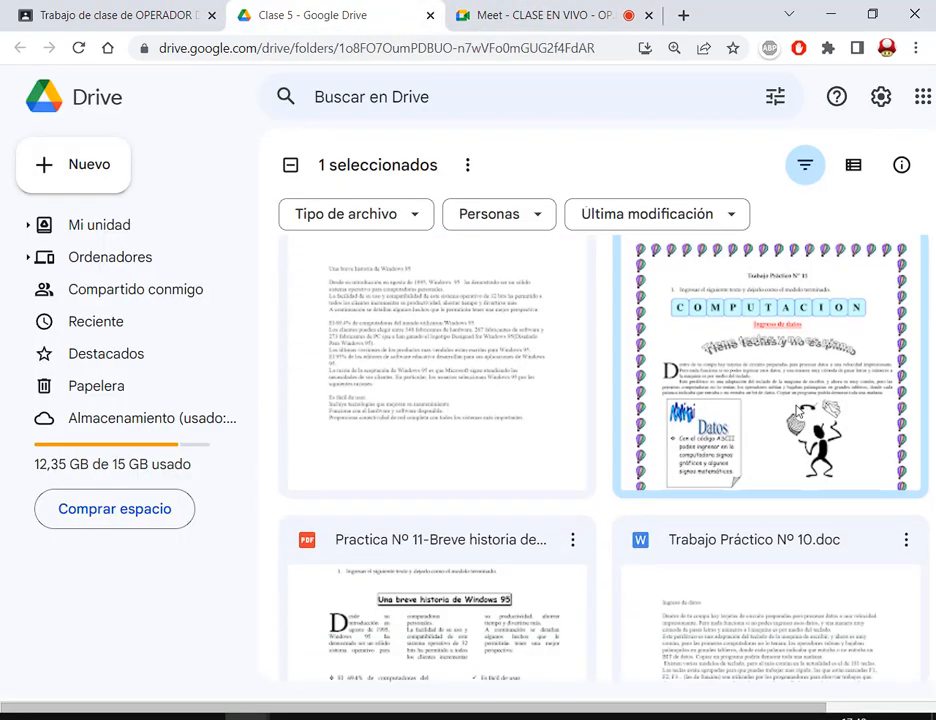
left_click(776, 580)
right_click(776, 580)
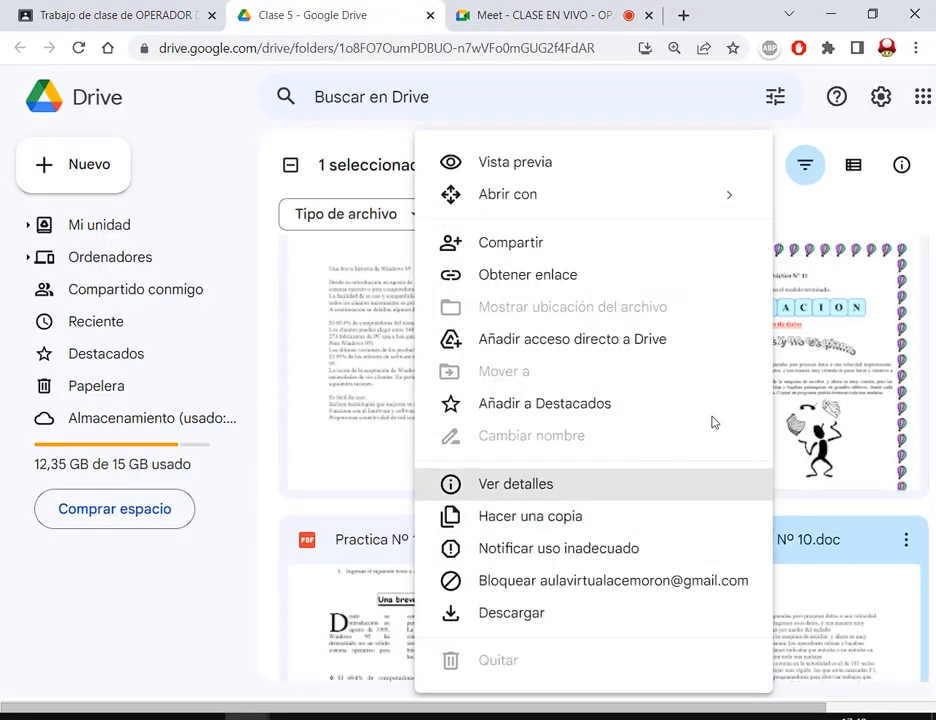
left_click(870, 393)
double_click(869, 392)
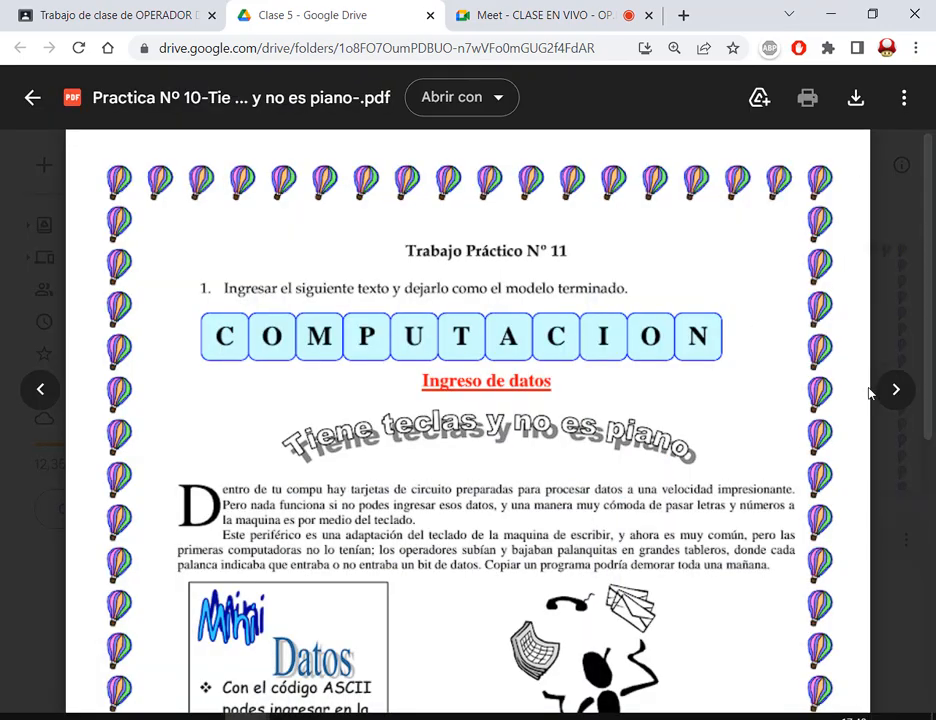
key("ctrl+minus")
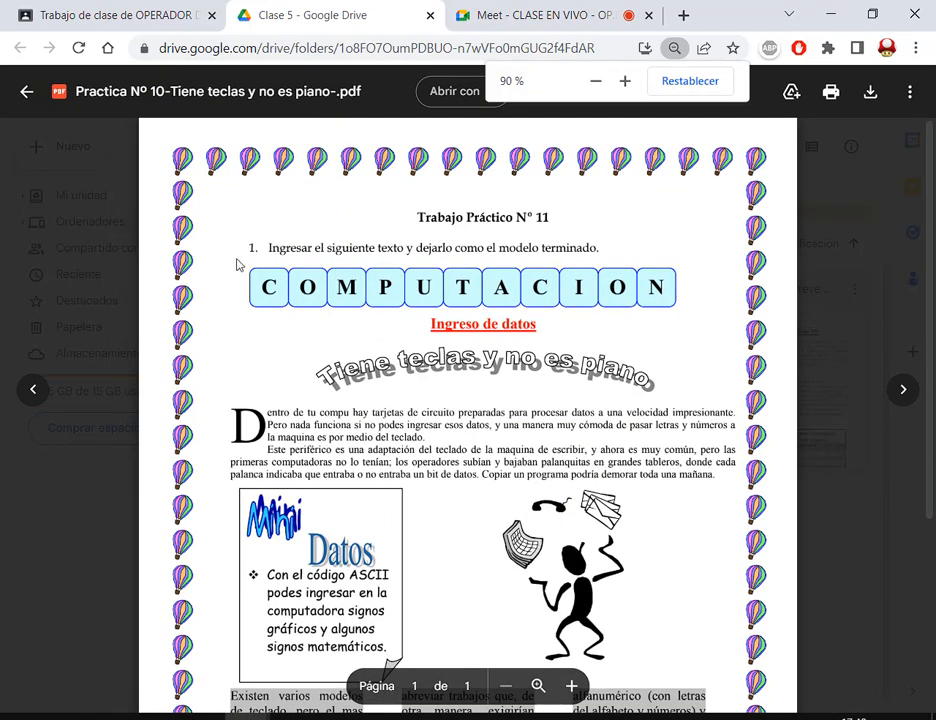
Examine the boxed COMPUTACION lettering and the balloon border along the upper edge of the Practica Nº 10 page.
mouse_move(237, 259)
left_mouse_down()
mouse_move(652, 320)
mouse_move(679, 313)
left_mouse_up()
left_click_drag(722, 238, 679, 285)
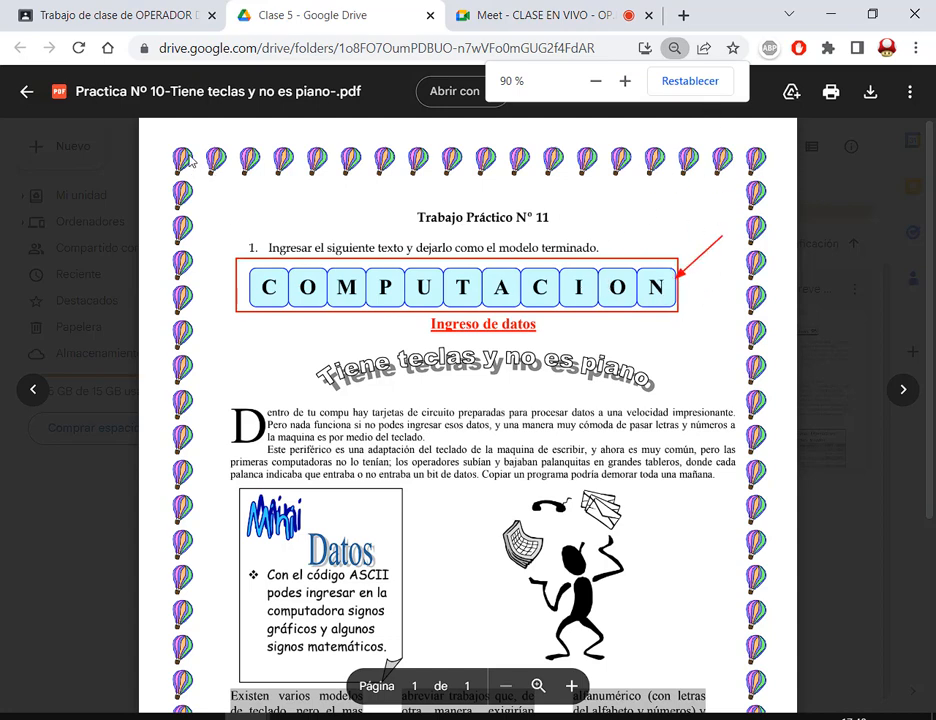
mouse_move(176, 130)
left_mouse_down()
mouse_move(265, 181)
mouse_move(767, 180)
left_mouse_up()
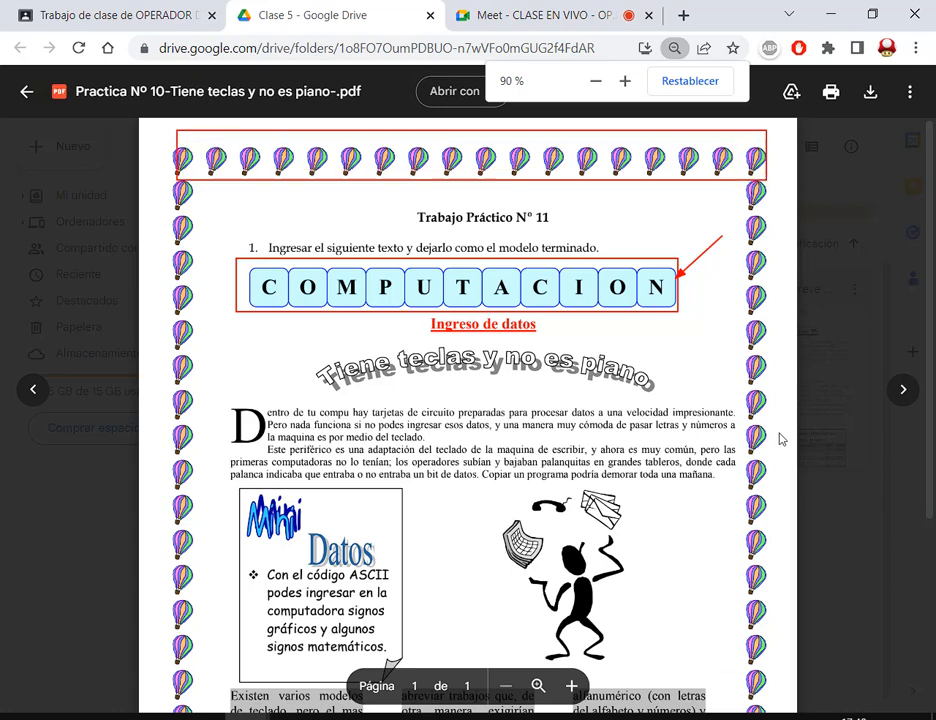
key("Escape")
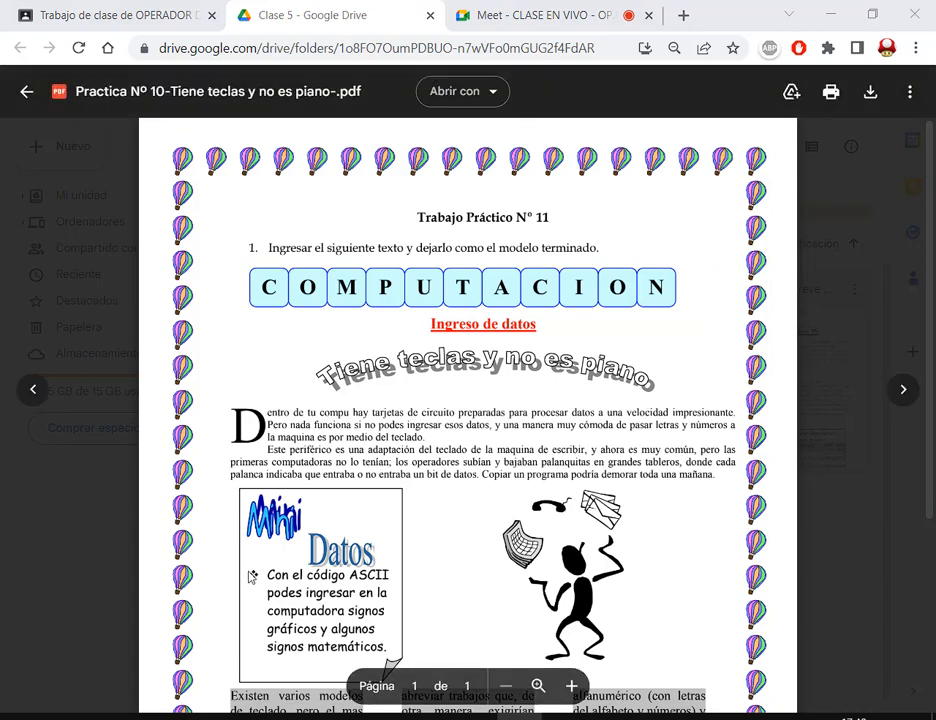
Switch to the Miercoles folder in File Explorer and open "Trabajo Práctico Nº 10.doc" in Word.
left_click(157, 716)
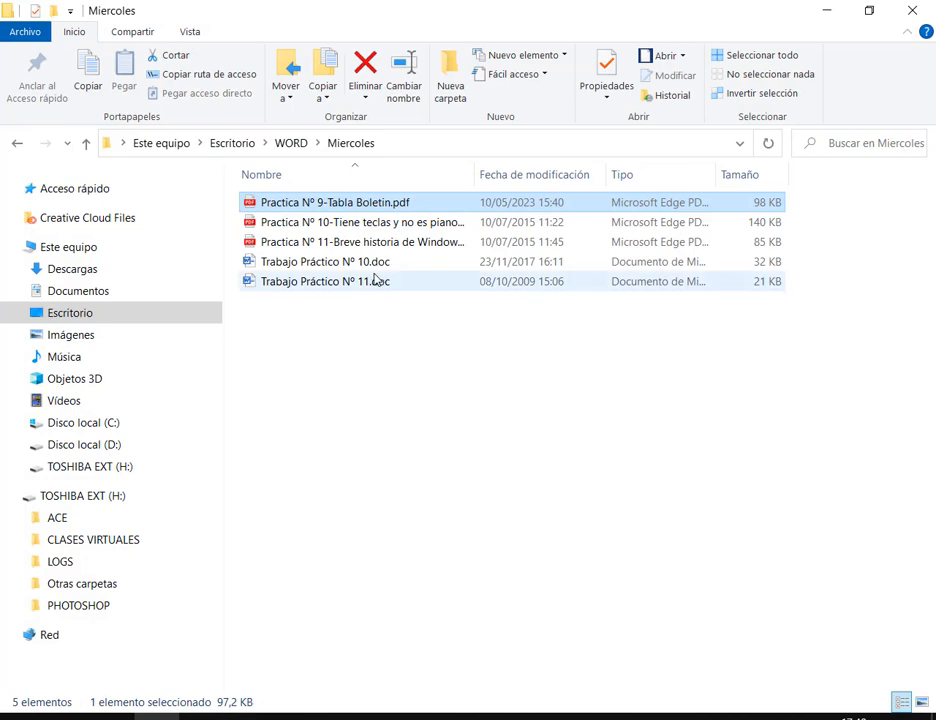
double_click(374, 285)
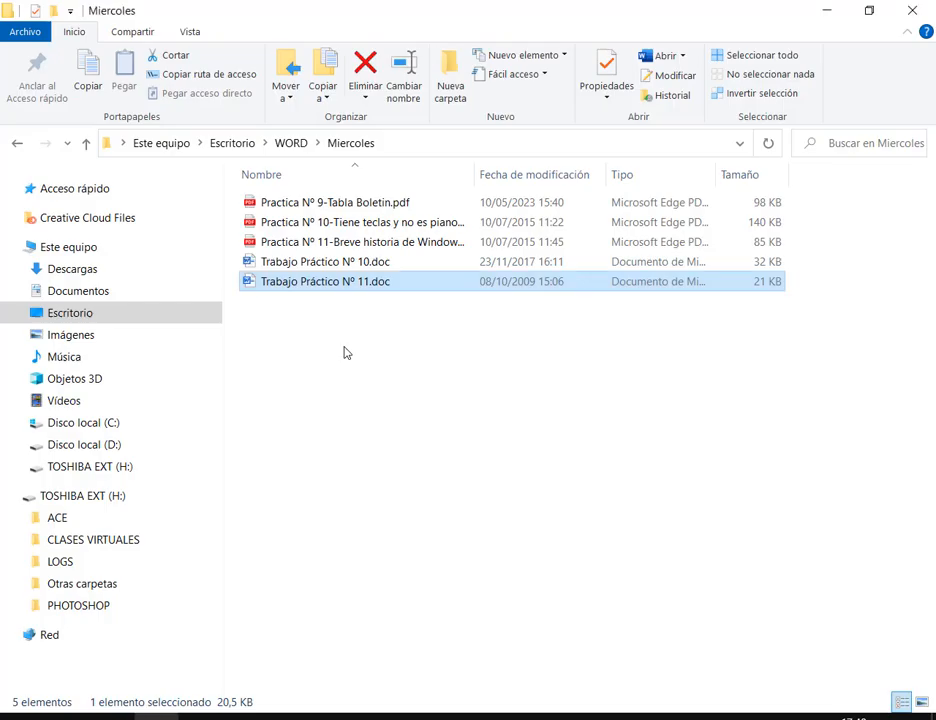
key("alt+F4")
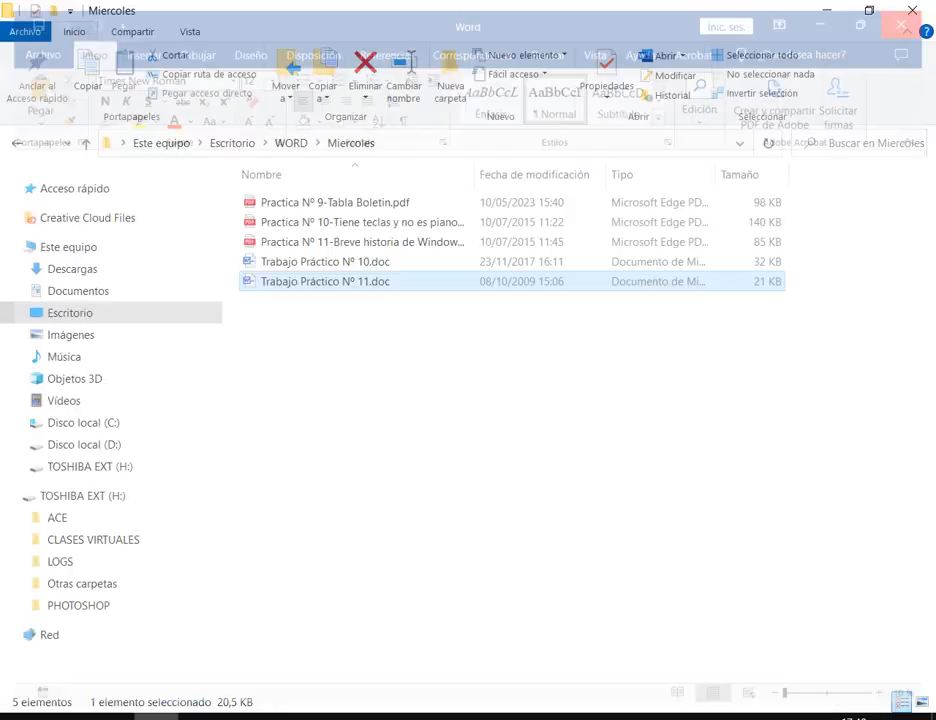
double_click(358, 263)
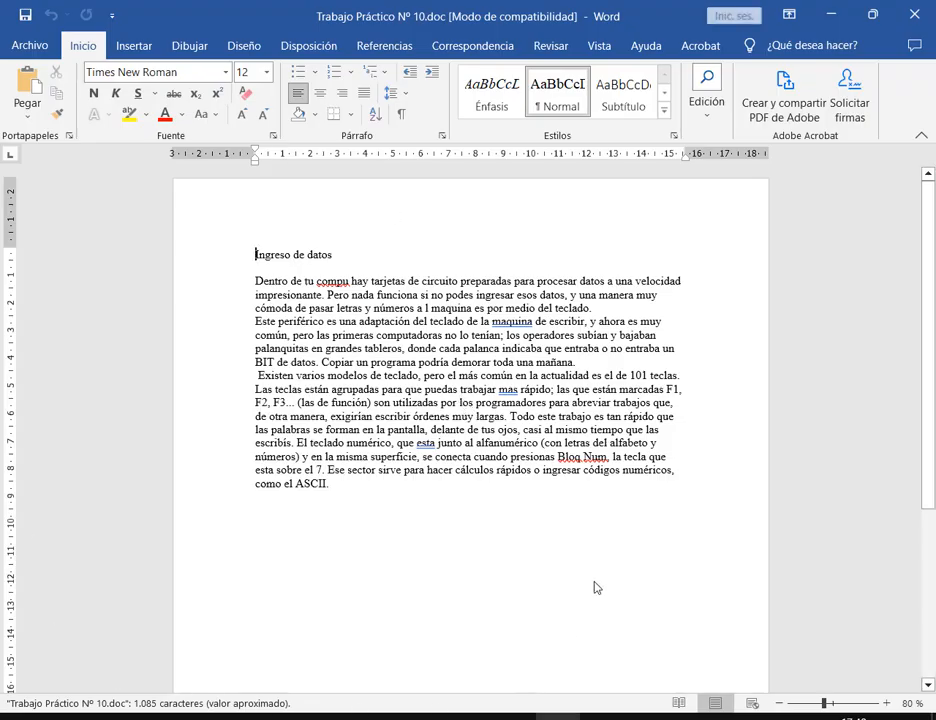
Open the local copy of the Practica Nº 10 PDF from the Miercoles folder in Edge and check its COMPUTACION heading.
left_click(245, 717)
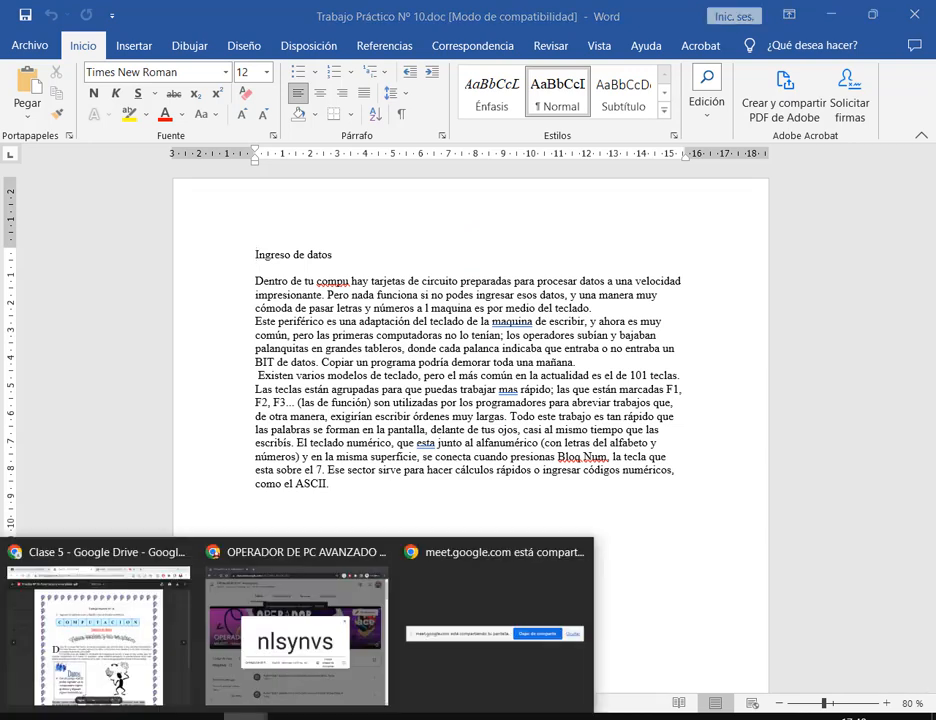
left_click(98, 635)
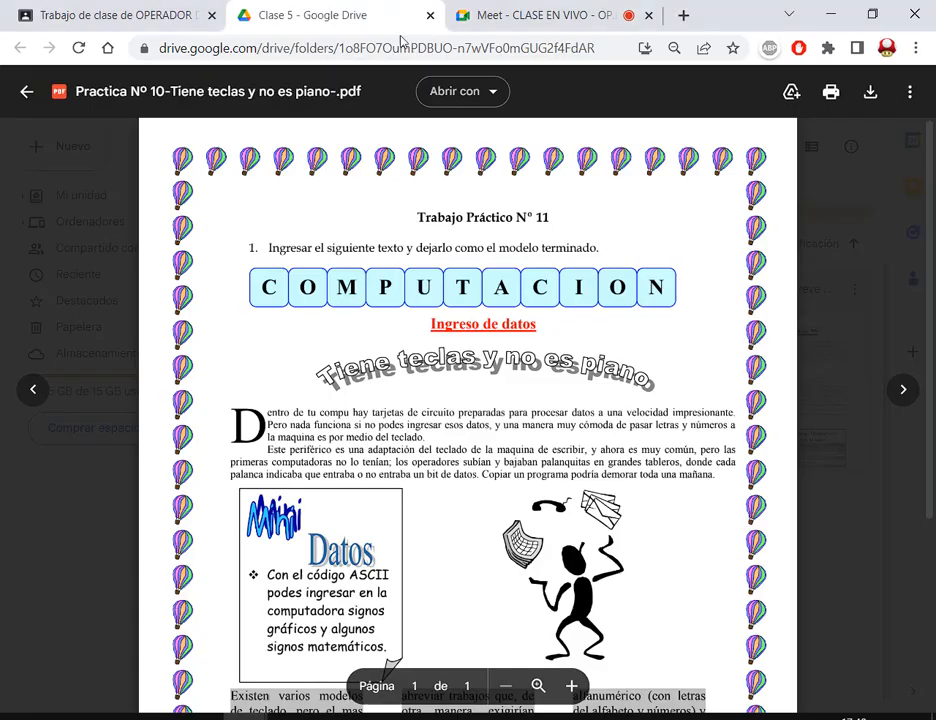
left_click(491, 12)
key("alt+Tab")
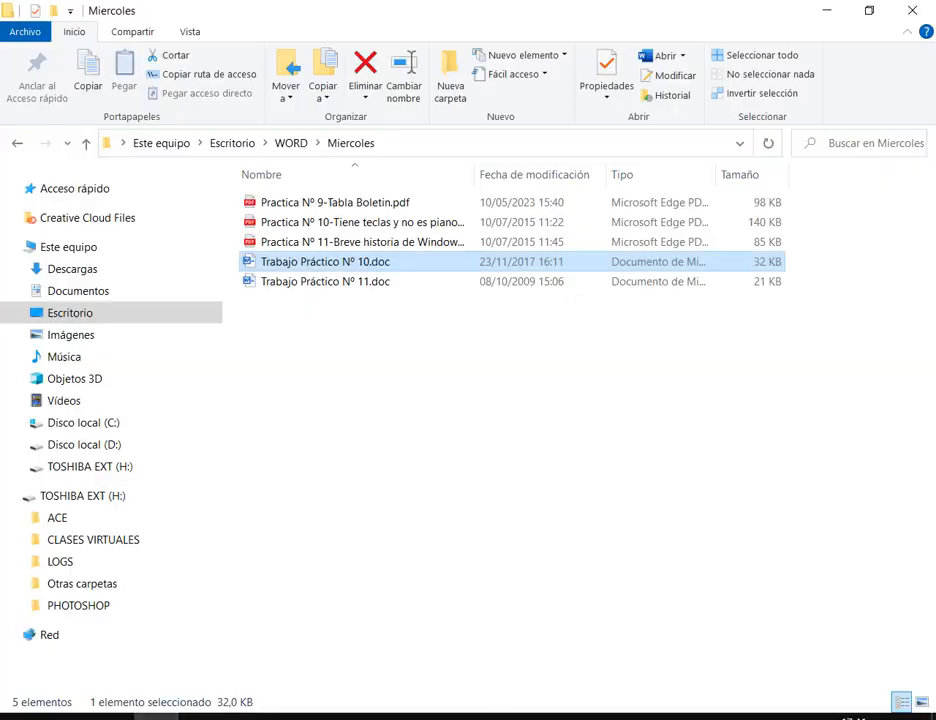
double_click(358, 225)
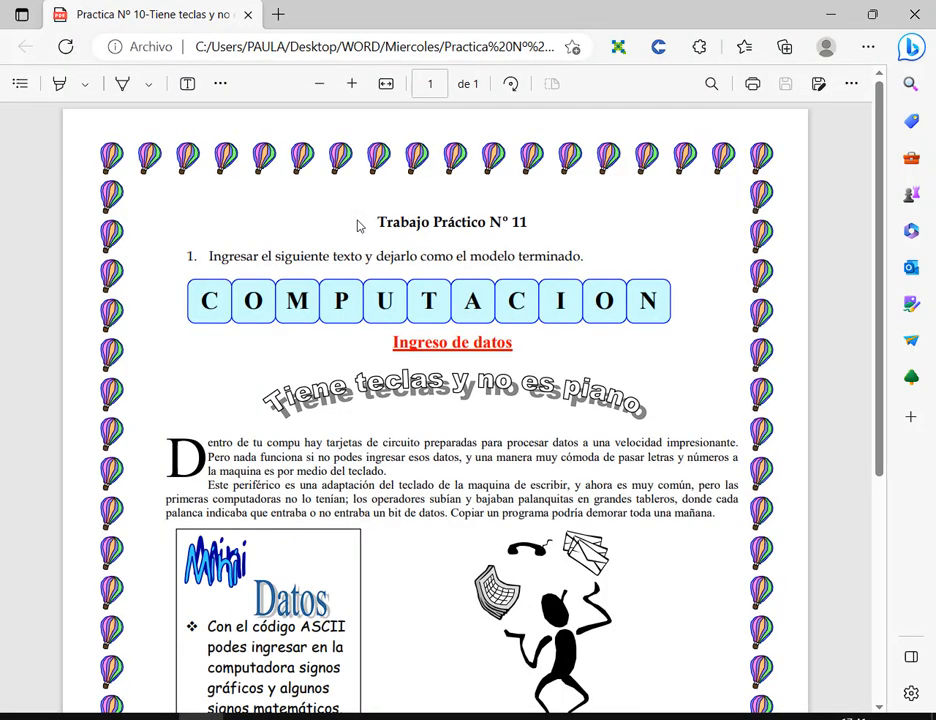
left_click_drag(181, 267, 676, 333)
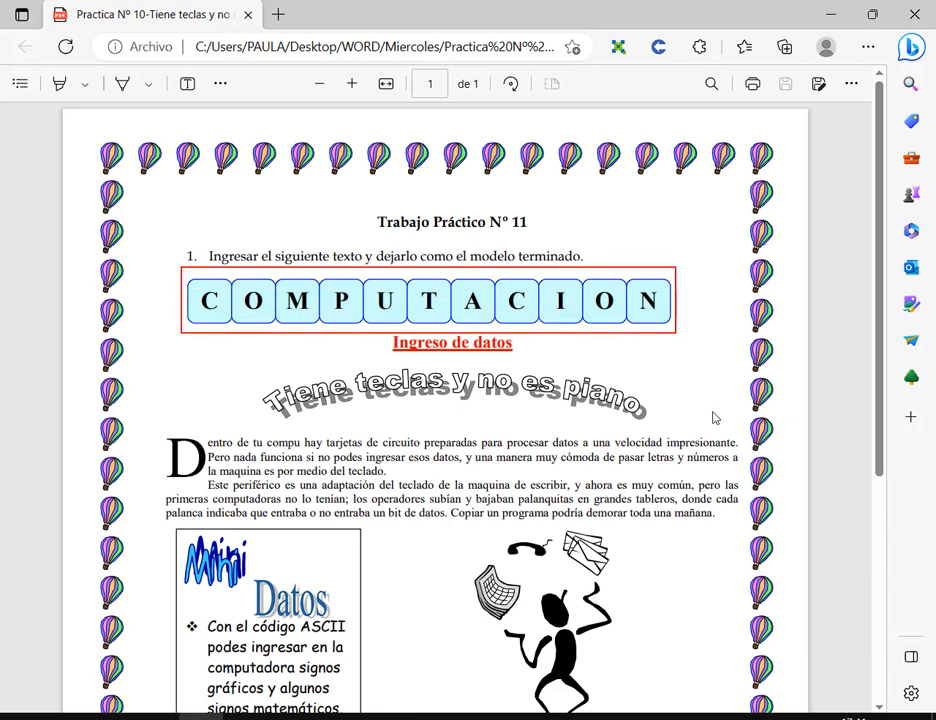
Return to the "Trabajo Práctico Nº 10.doc" document in Word and examine its left and right page margins.
key("alt+Tab")
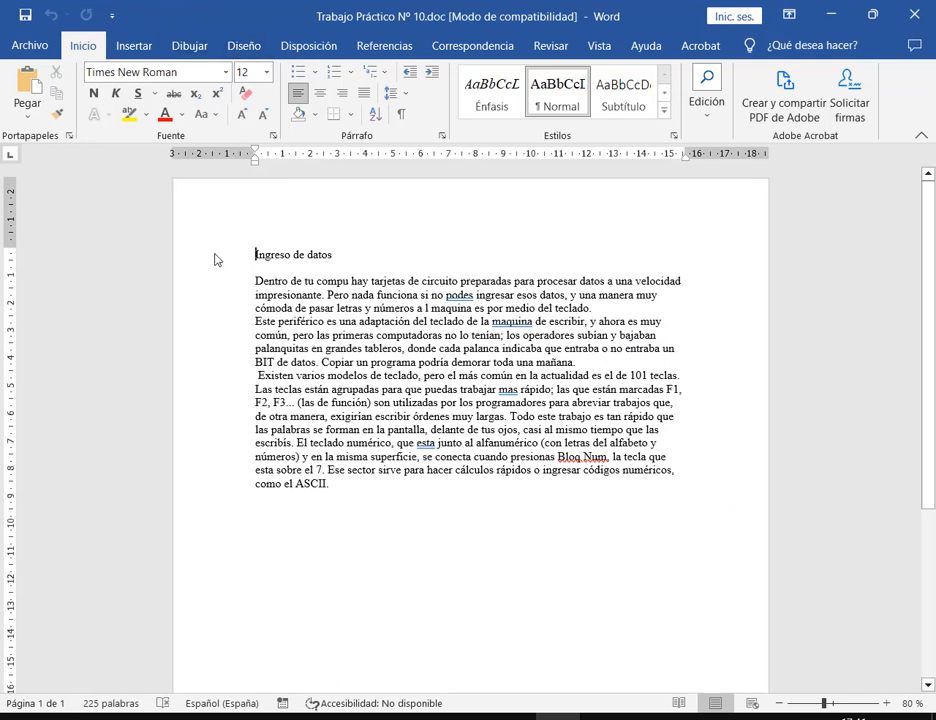
left_click_drag(176, 186, 257, 563)
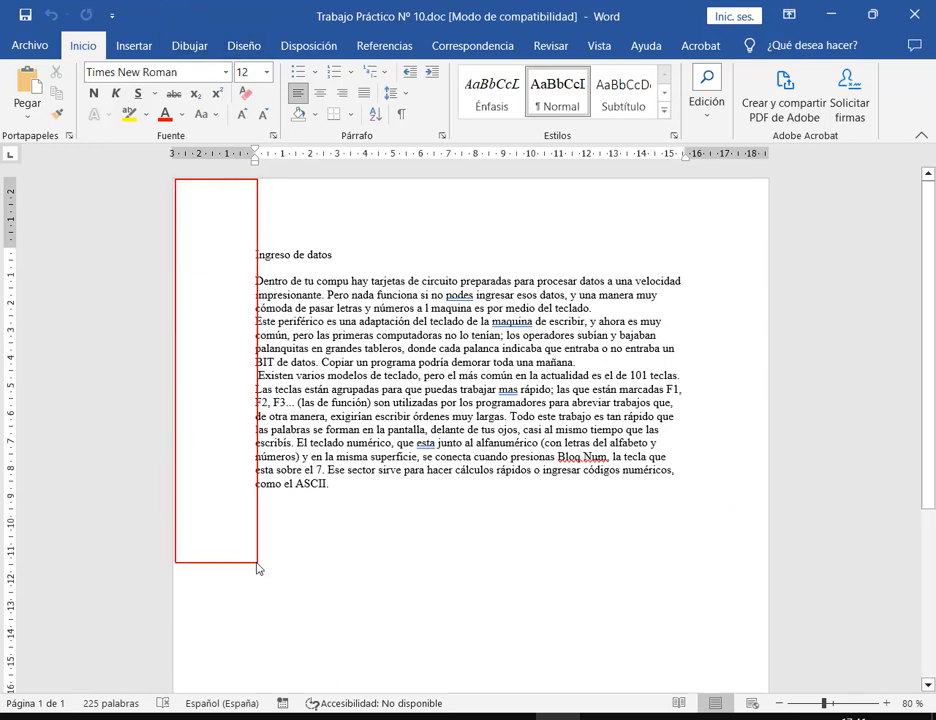
mouse_move(688, 177)
left_mouse_down()
mouse_move(756, 438)
mouse_move(771, 568)
left_mouse_up()
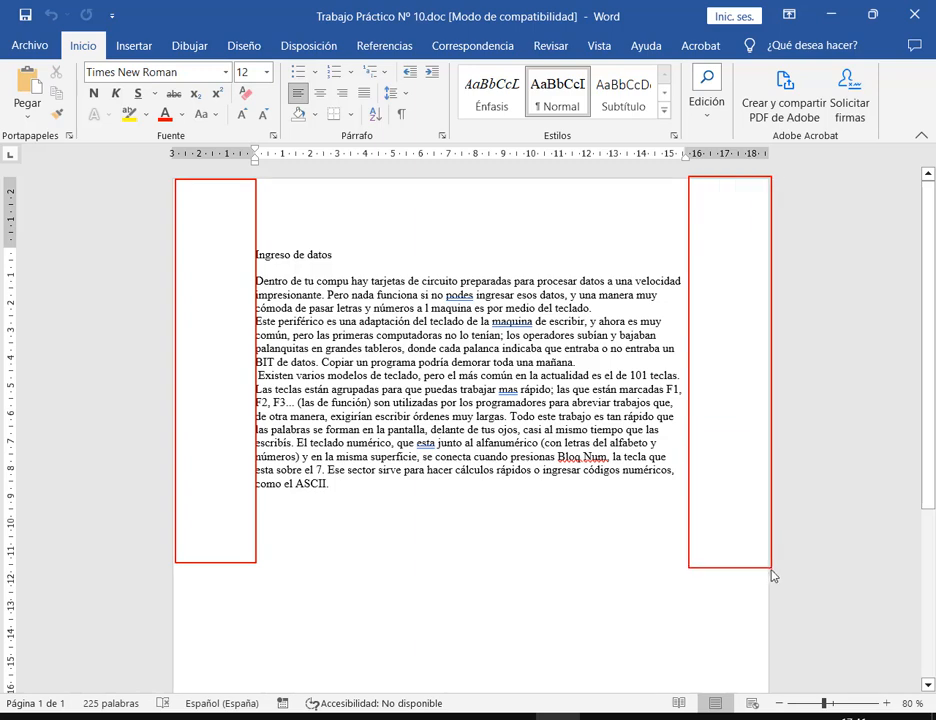
key("Escape")
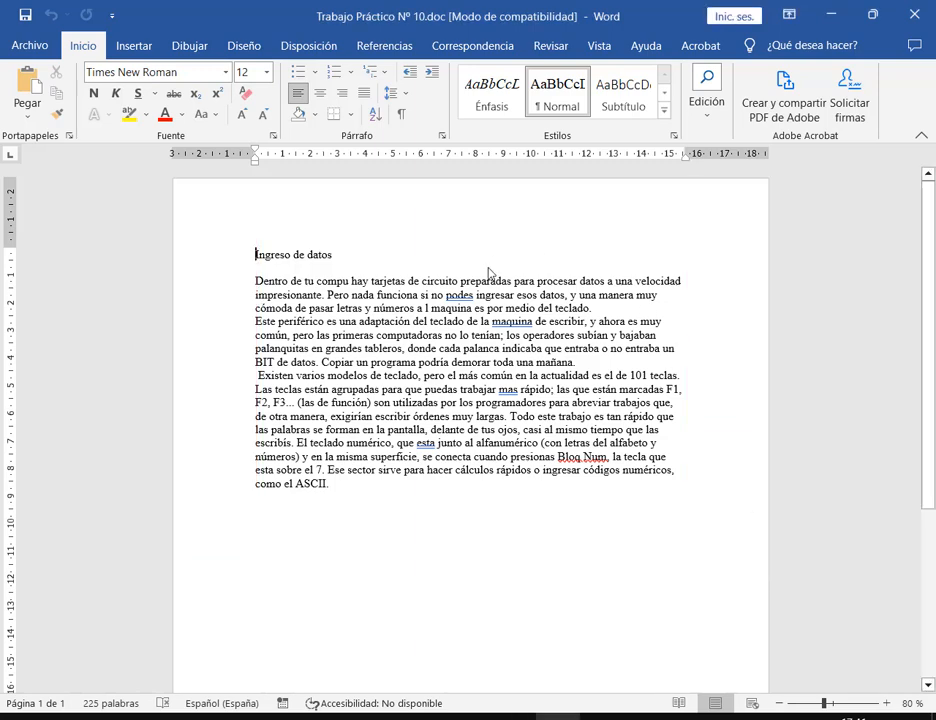
Check the balloon border in the Practica Nº 10 PDF model, and return to "Trabajo Práctico Nº 10.doc" in Word.
left_click(203, 718)
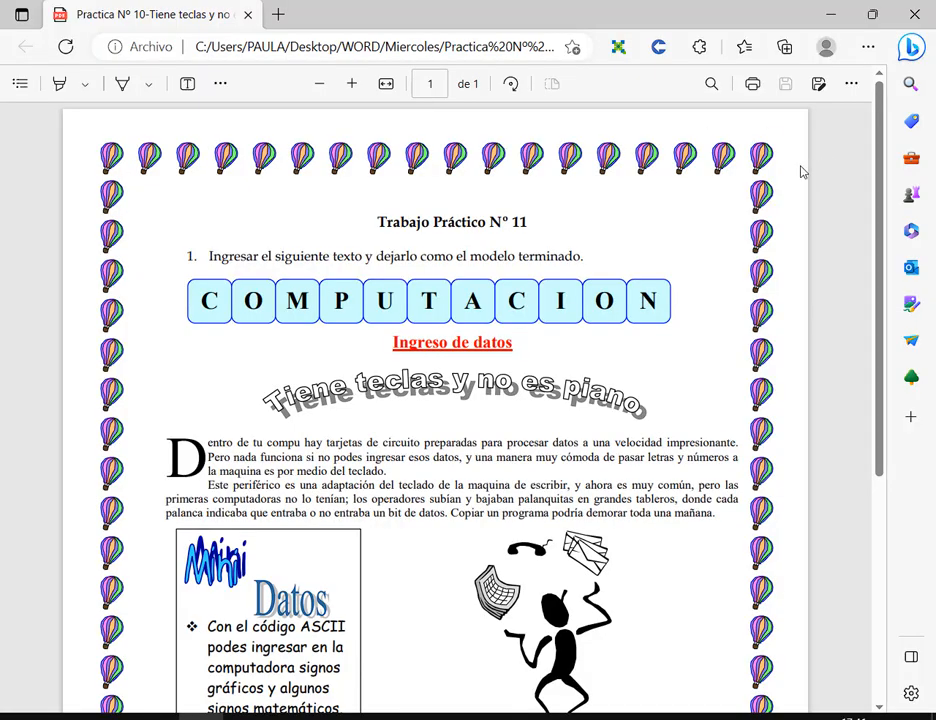
key("alt+Tab")
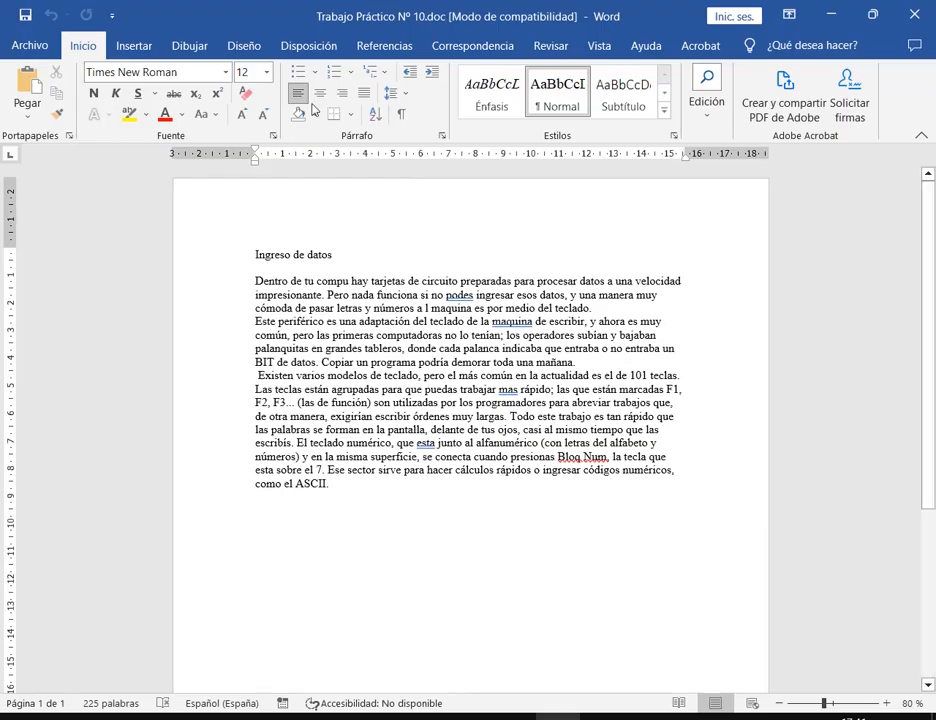
left_click(230, 44)
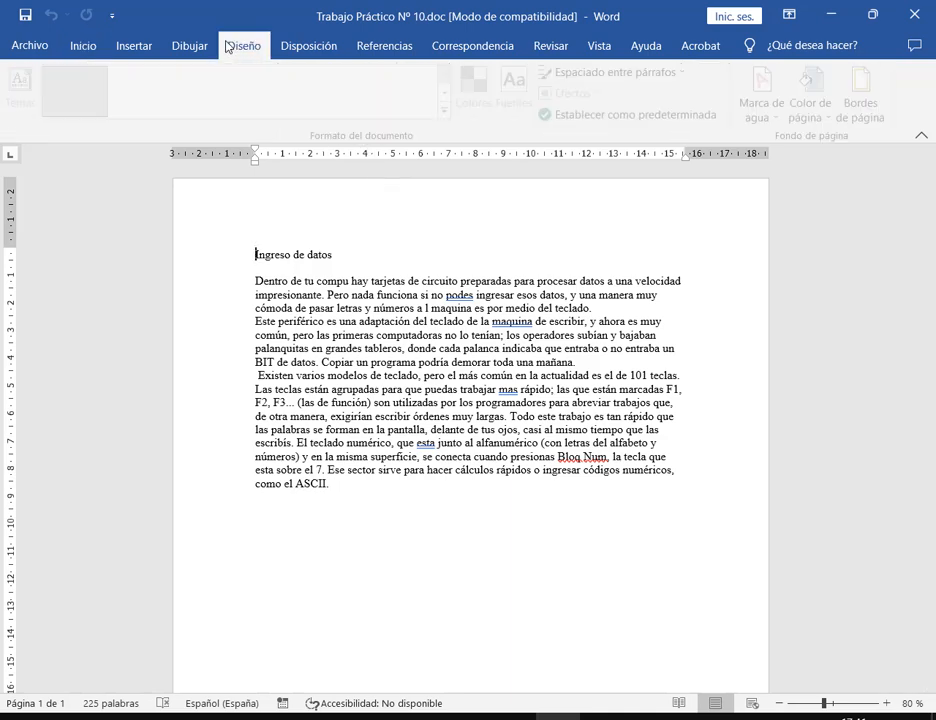
left_click(80, 45)
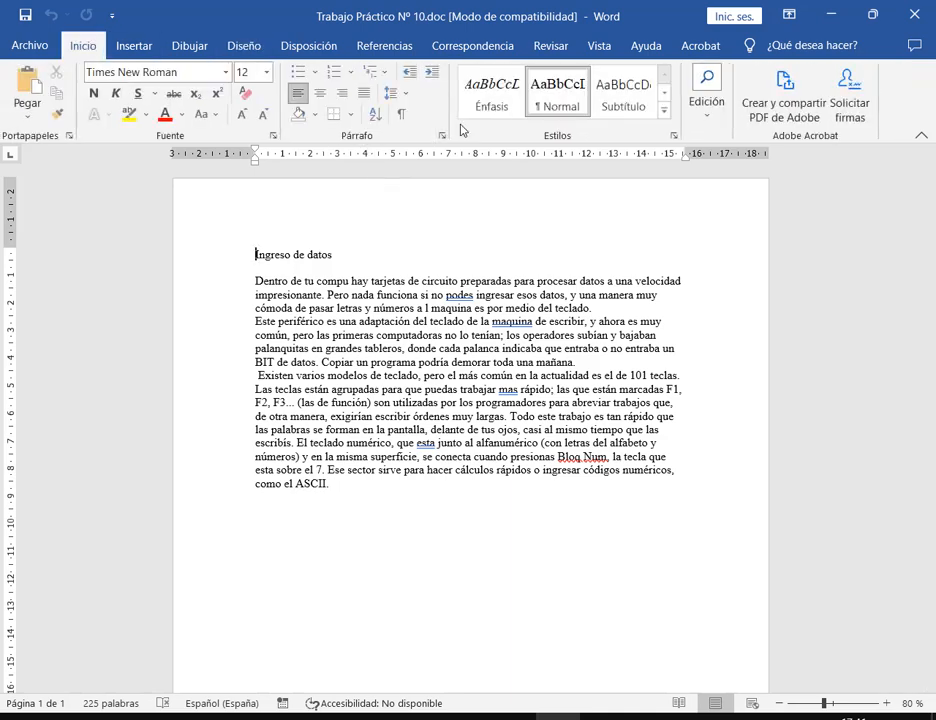
Apply a box page border with the hot-air balloon art, 31 pt wide, to the whole document.
left_click(350, 114)
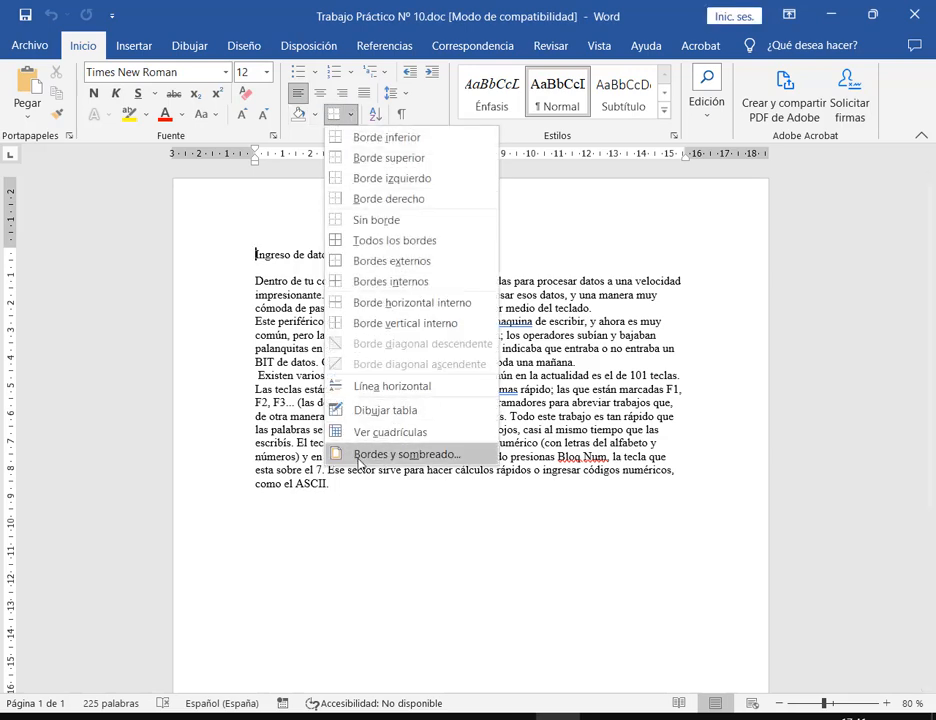
left_click(380, 455)
left_click(428, 53)
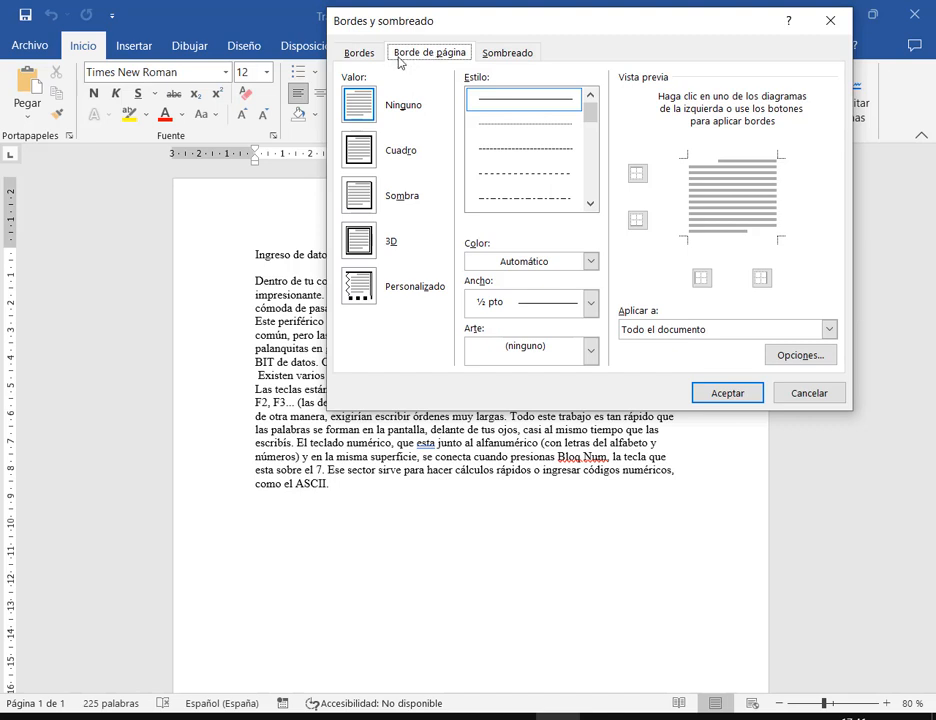
left_click(591, 350)
scroll(555, 428, "down", 6)
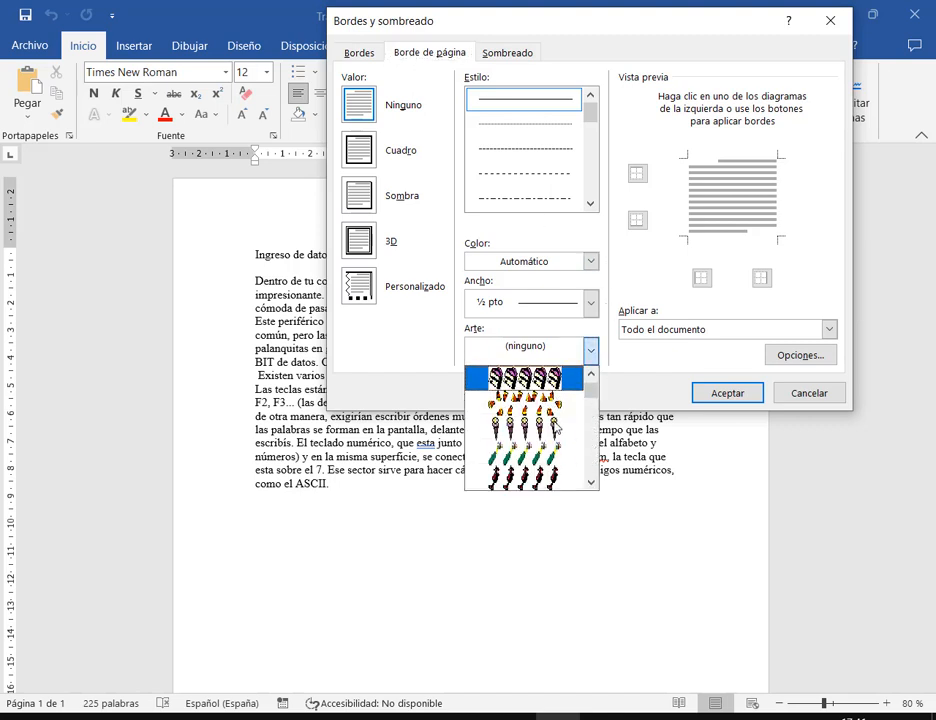
scroll(557, 428, "down", 2)
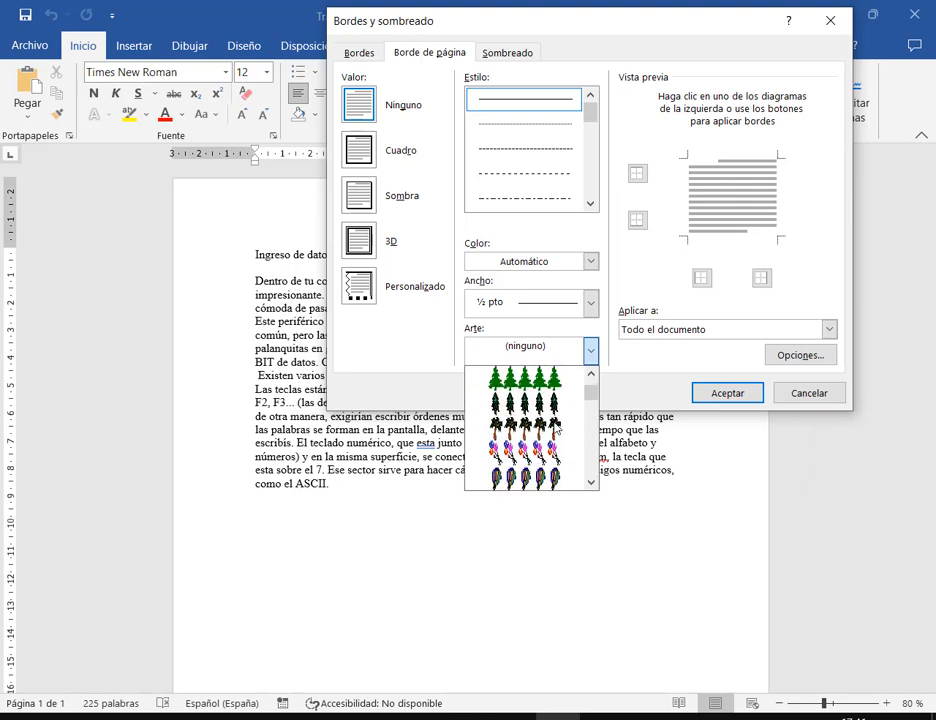
scroll(557, 428, "down", 2)
scroll(557, 428, "down", 3)
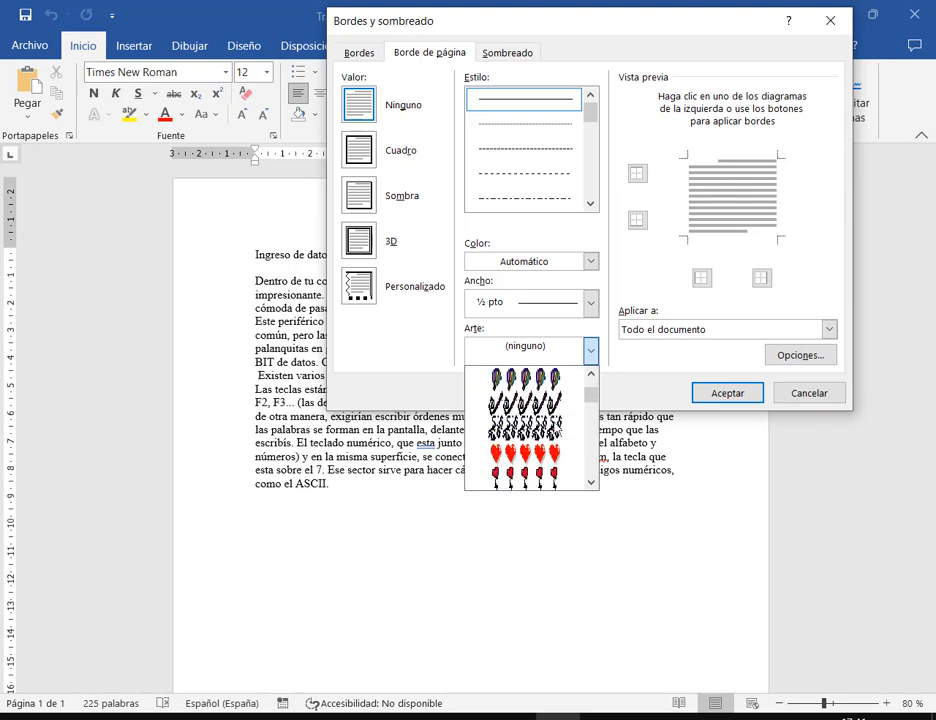
scroll(557, 428, "up", 1)
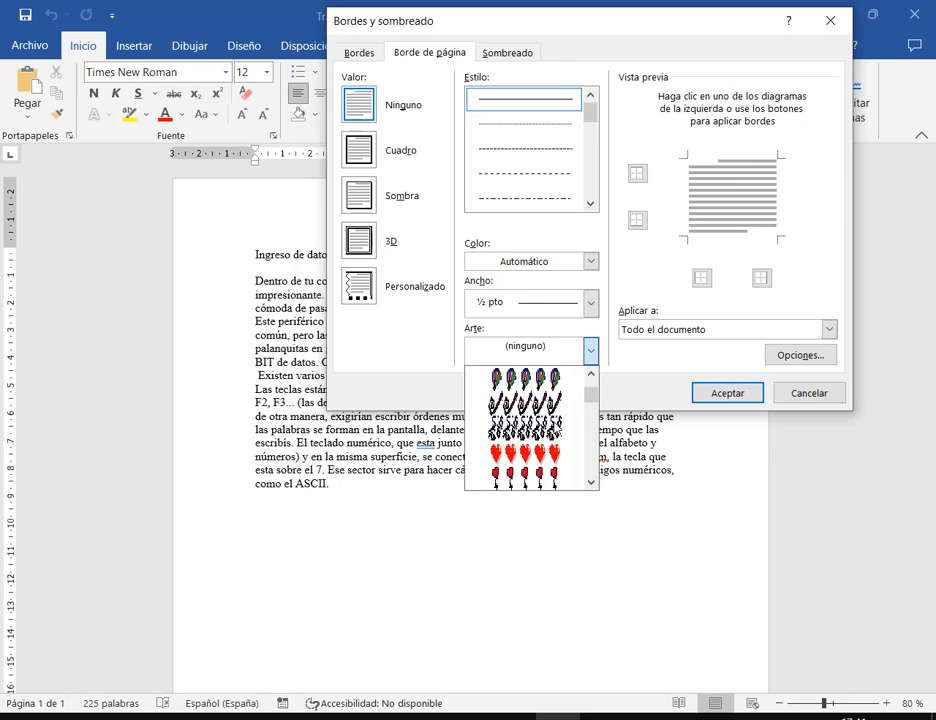
left_click(537, 378)
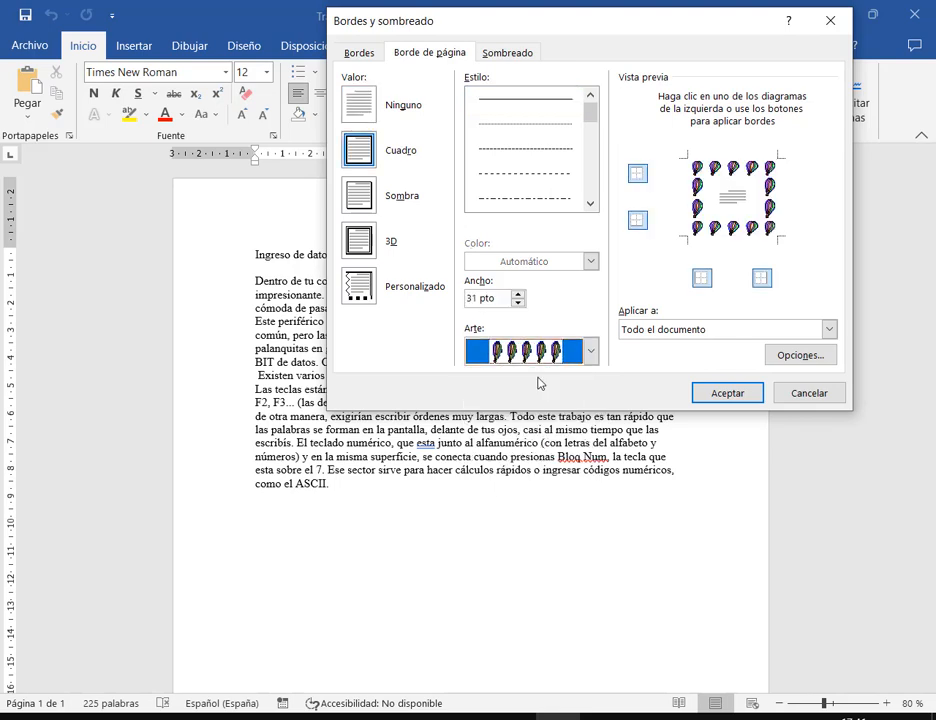
left_click(737, 400)
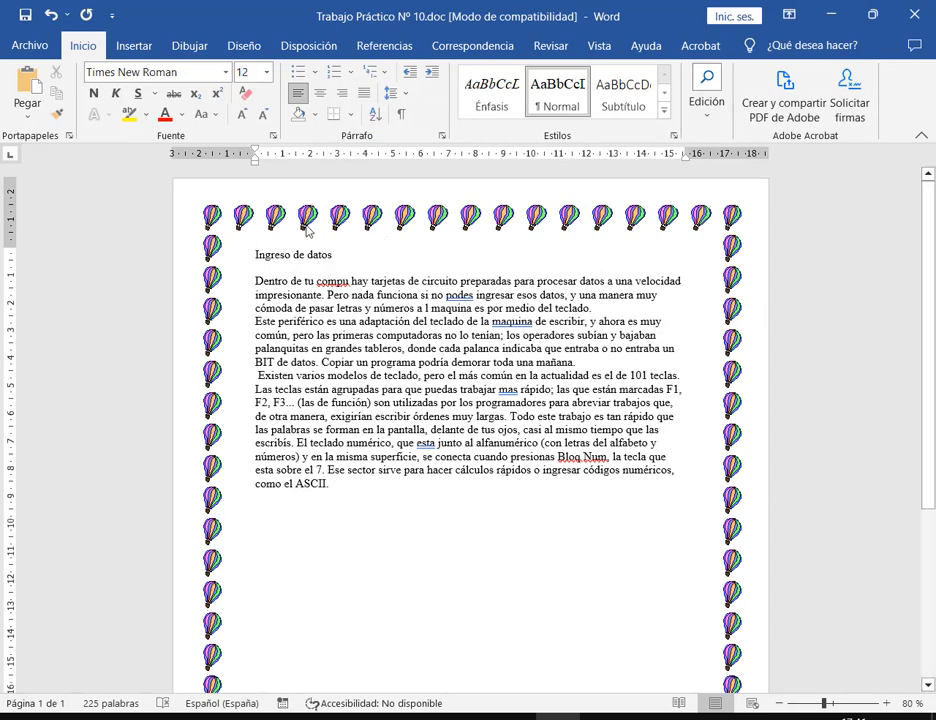
Examine the boxed COMPUTACION lettering above the "Ingreso de datos" title in the PDF model, and return to the Word document.
key("F9")
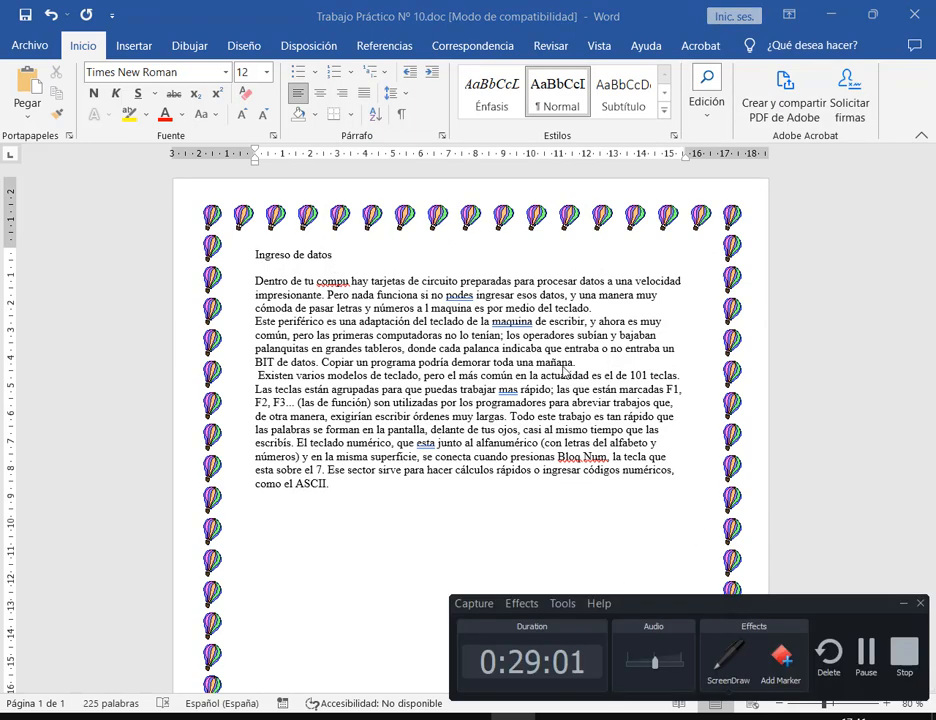
left_click(904, 606)
left_click(201, 716)
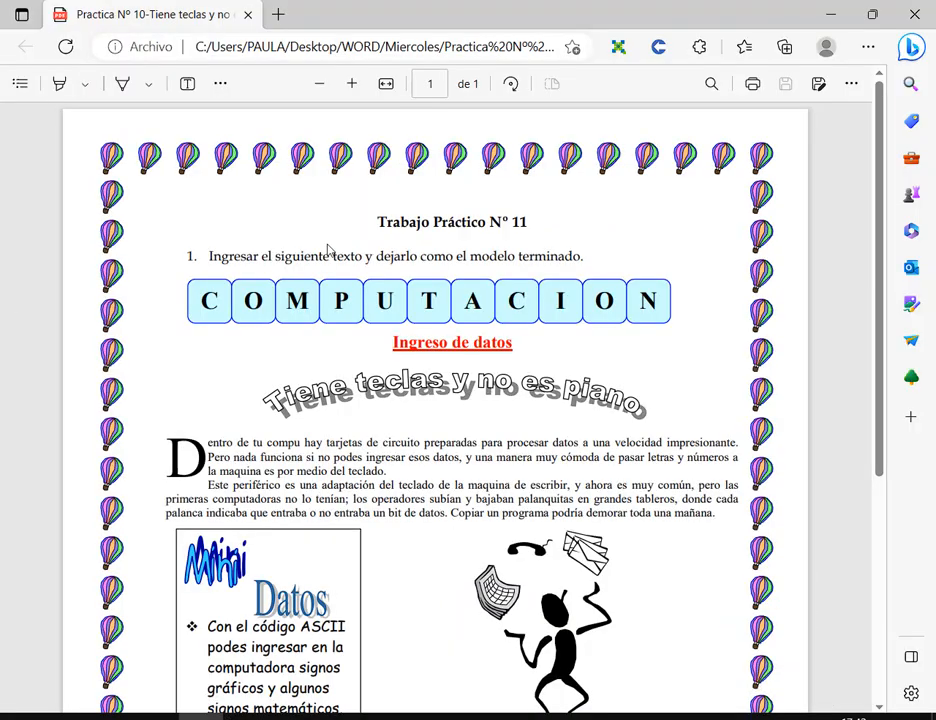
left_click_drag(178, 274, 680, 328)
left_click(815, 24)
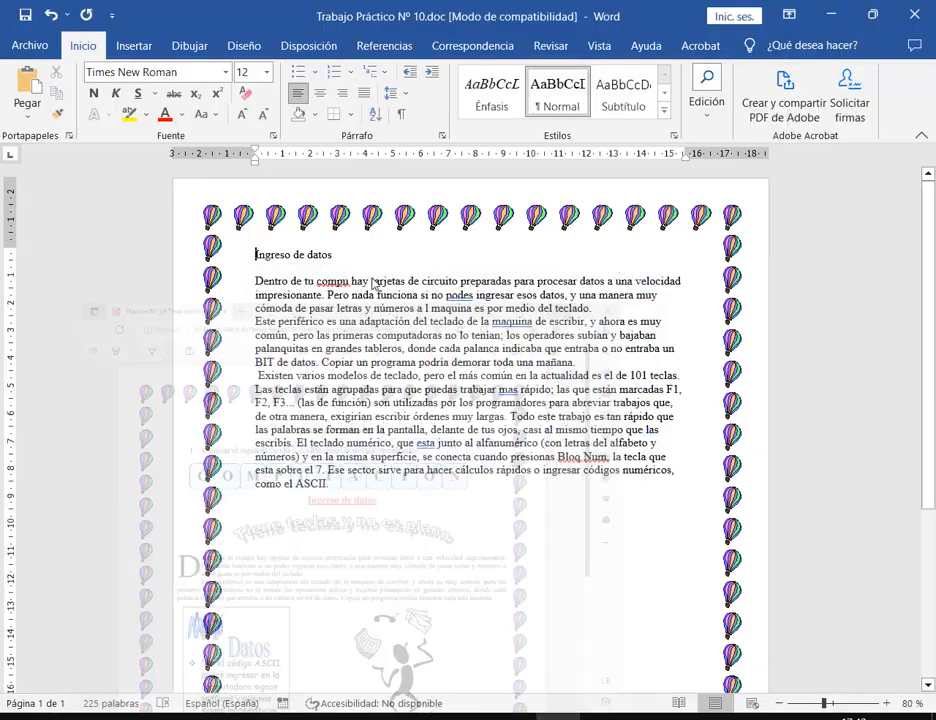
key("alt+Tab")
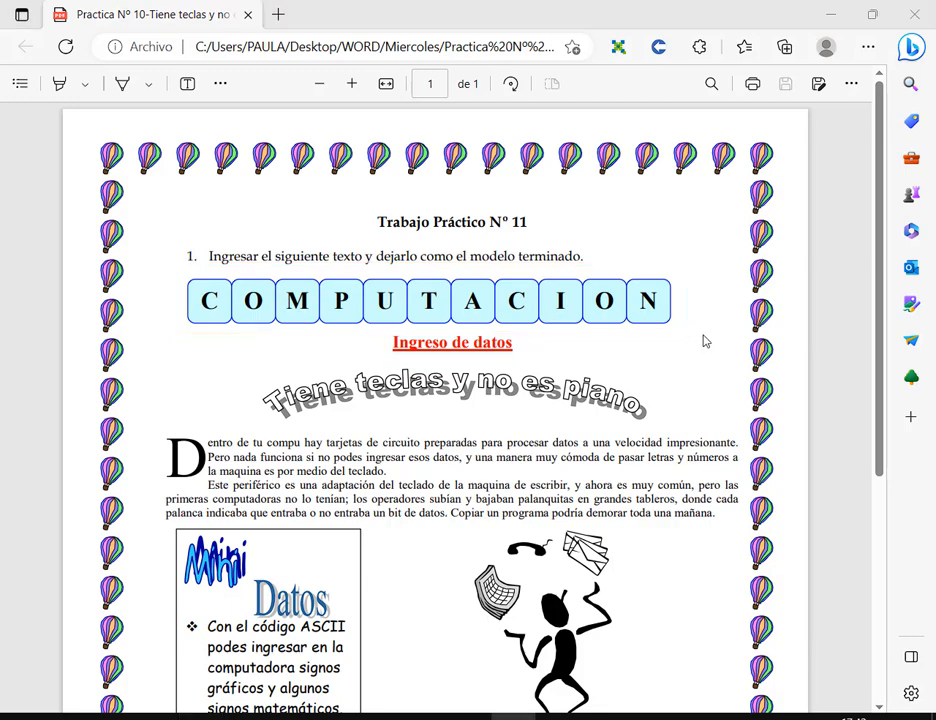
left_click(829, 14)
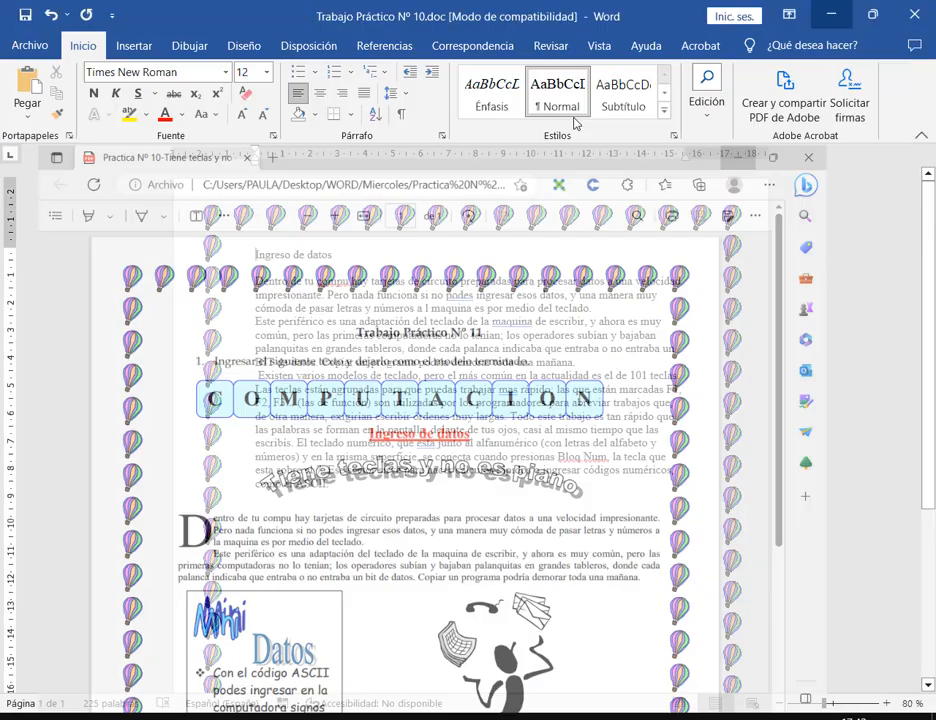
Insert five blank lines above the "Ingreso de datos" title and set one of them to no border.
key("Return")
key("Return")
key("Return")
key("Return")
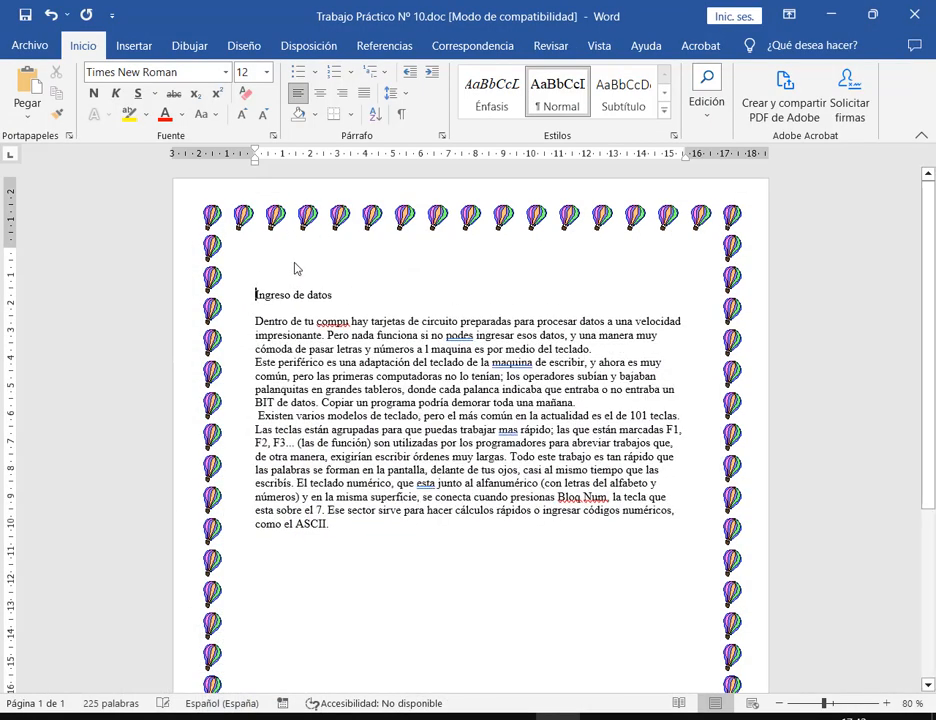
key("Return")
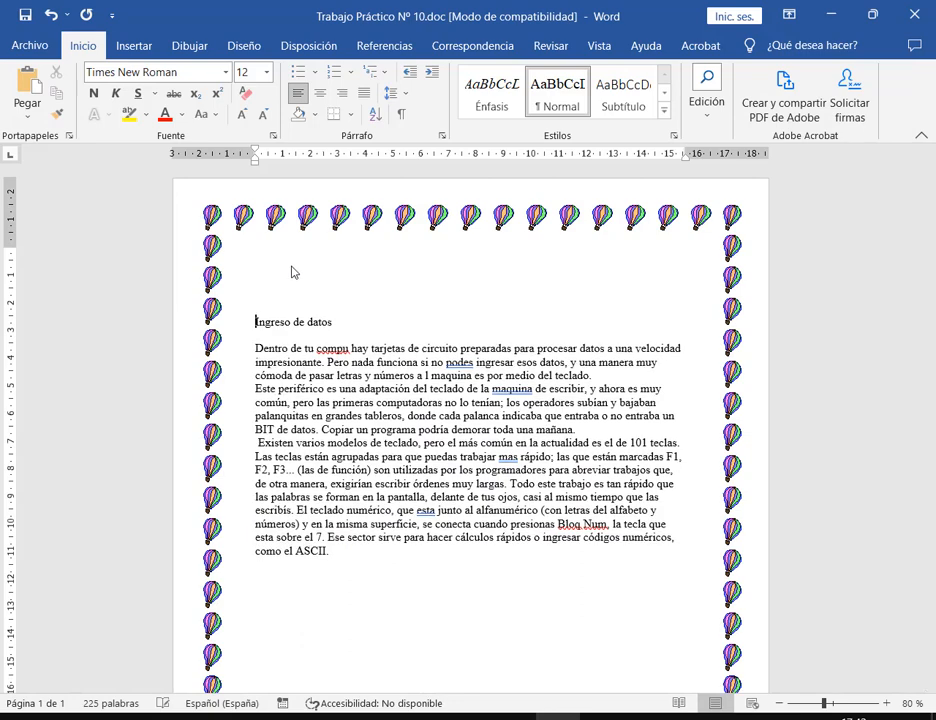
left_click(291, 267)
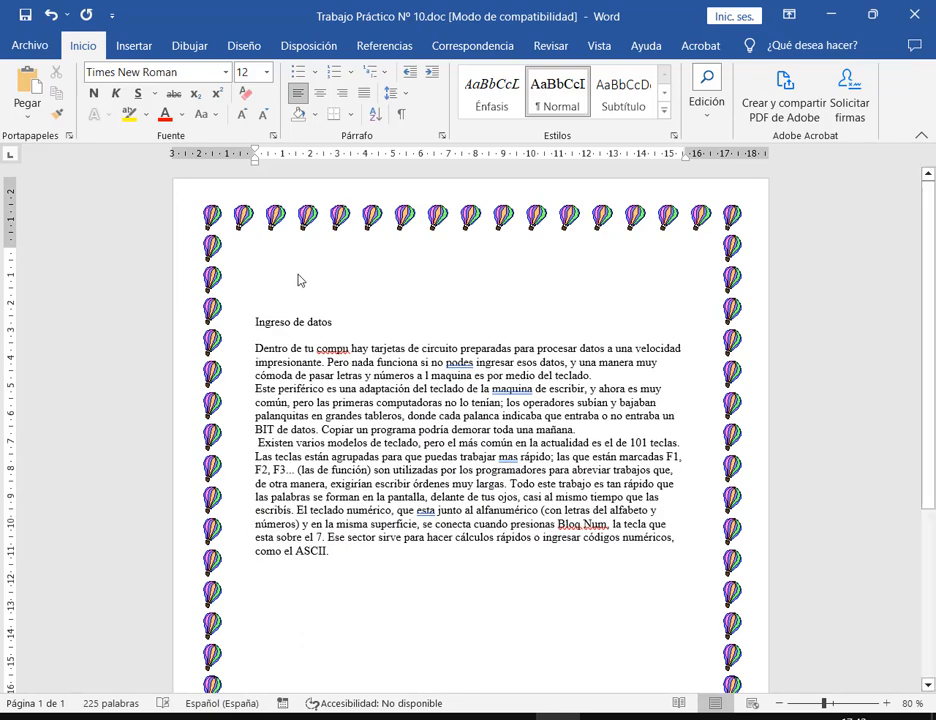
left_click(349, 114)
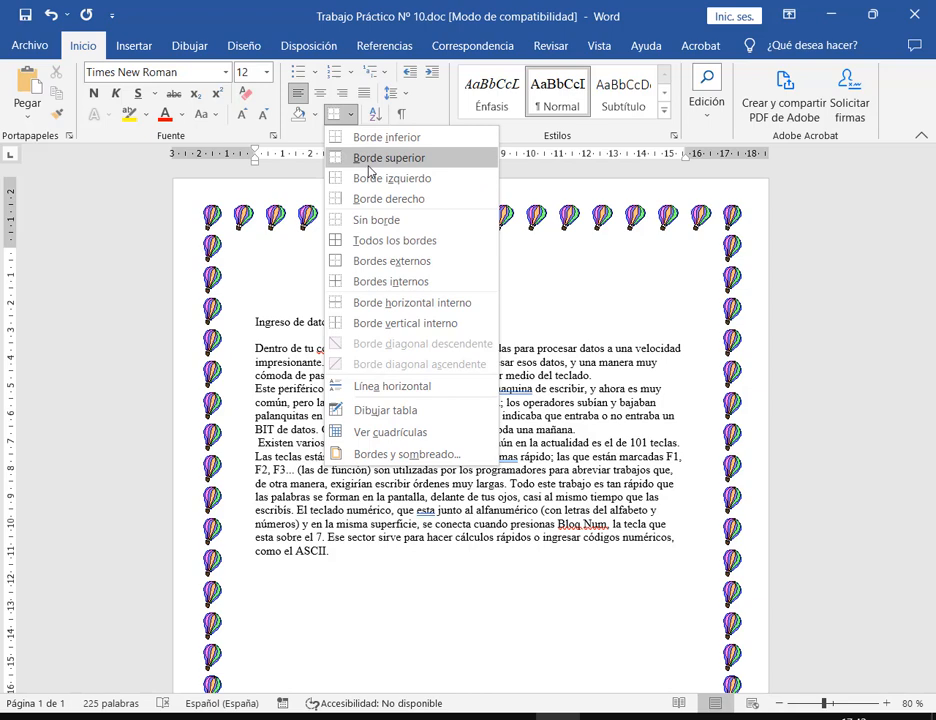
left_click(383, 222)
Undo the blank lines above the "Ingreso de datos" title and the balloon page border.
key("ctrl+z")
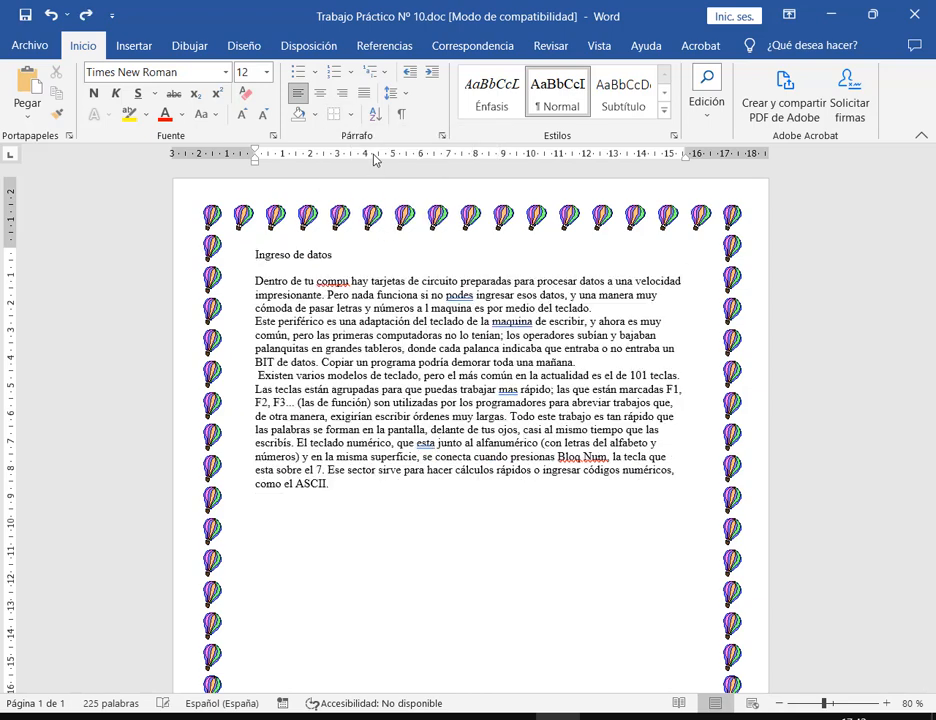
key("ctrl+z")
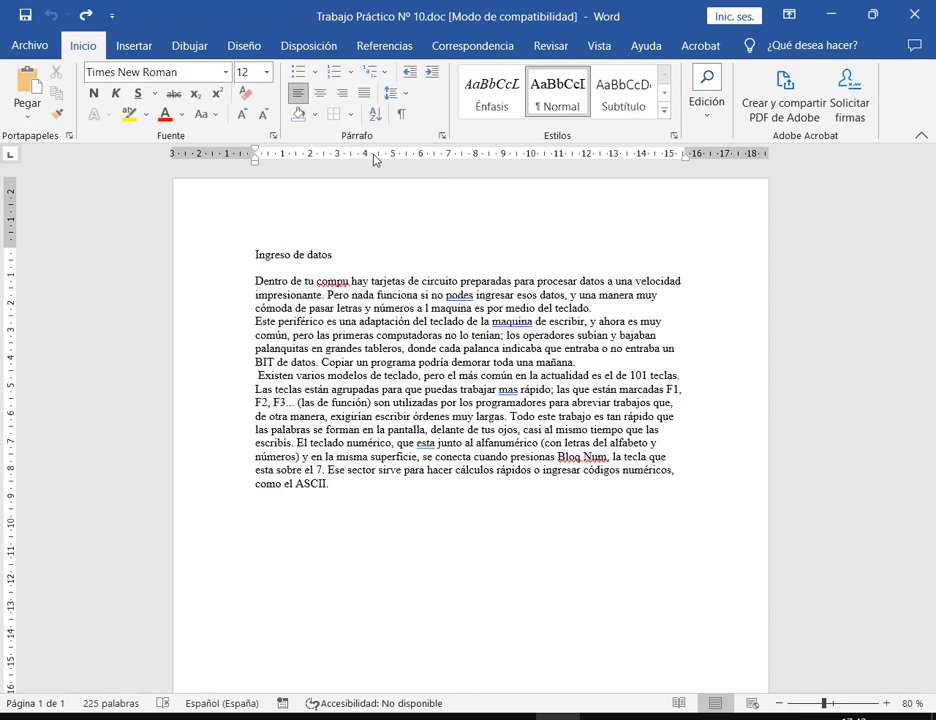
left_click_drag(252, 193, 297, 240)
key("Escape")
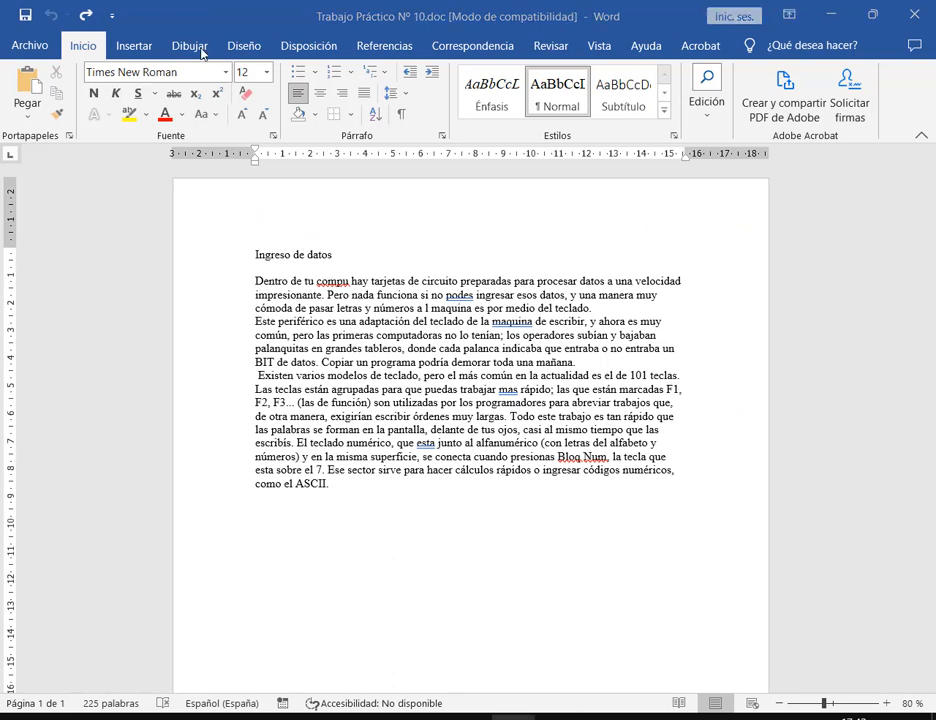
left_click(85, 15)
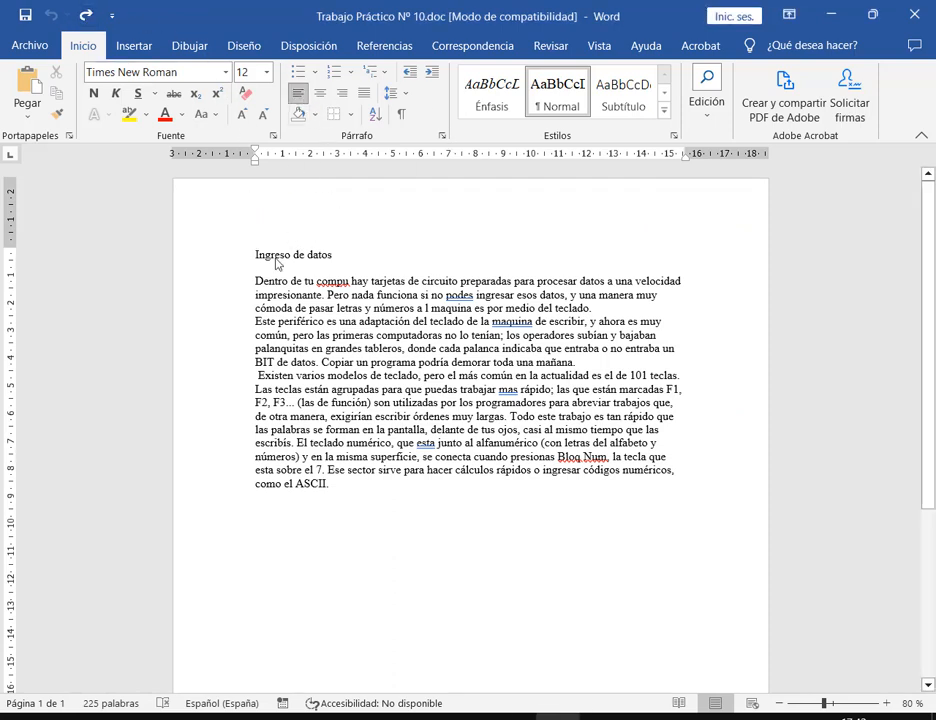
Insert a blank line above the title "Ingreso de datos" and look over the shape categories offered in compatibility mode.
key("Return")
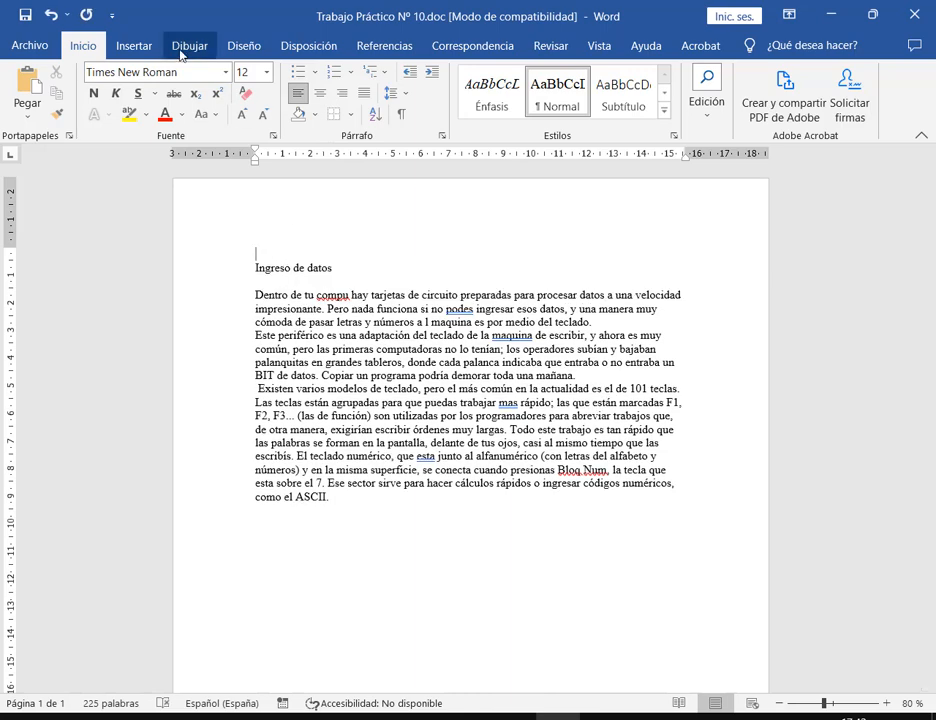
left_click(133, 45)
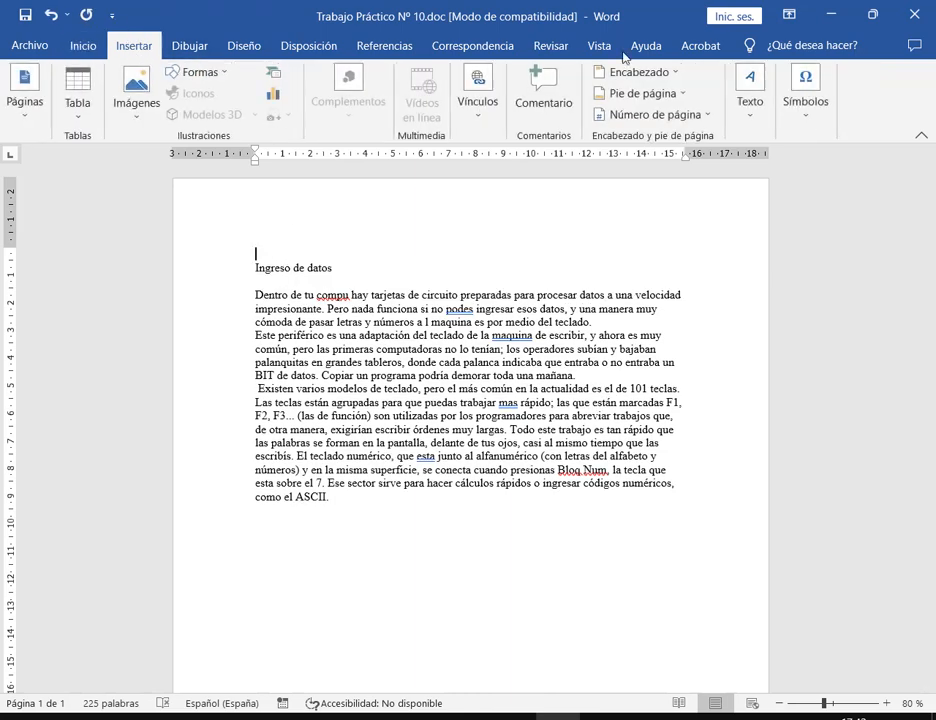
left_click(205, 72)
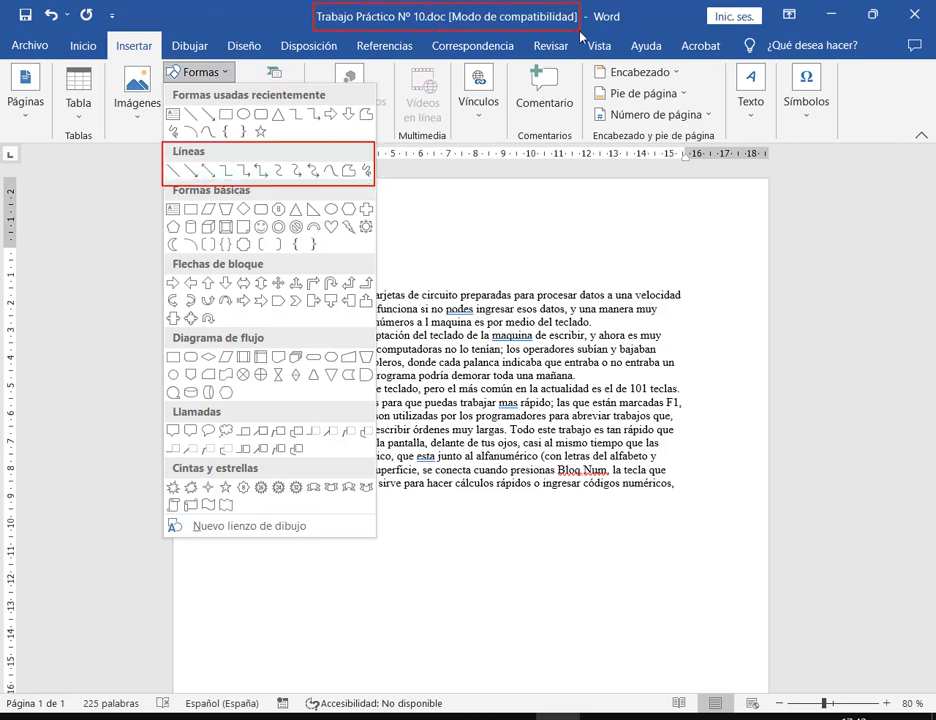
left_click_drag(537, 99, 527, 26)
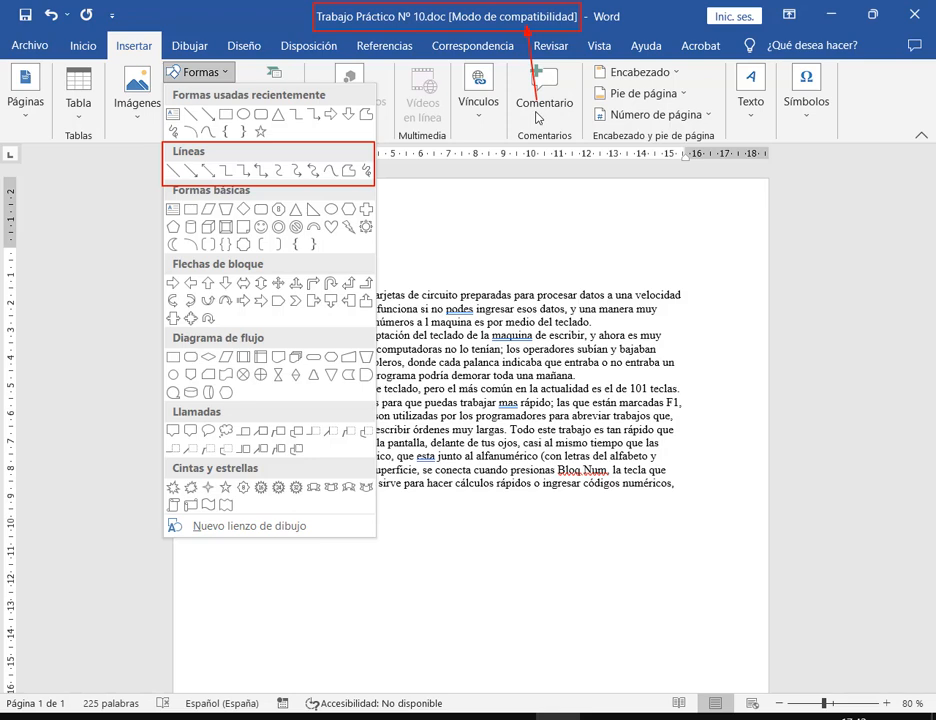
key("Escape")
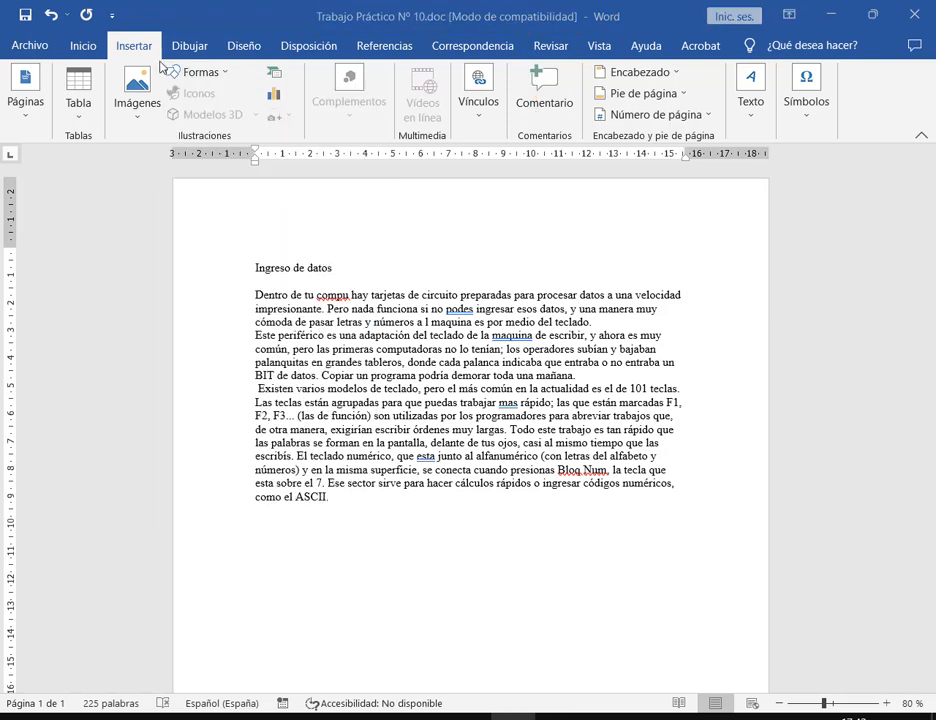
Convert the document from compatibility mode to the current file format and accept the conversion.
left_click(301, 247)
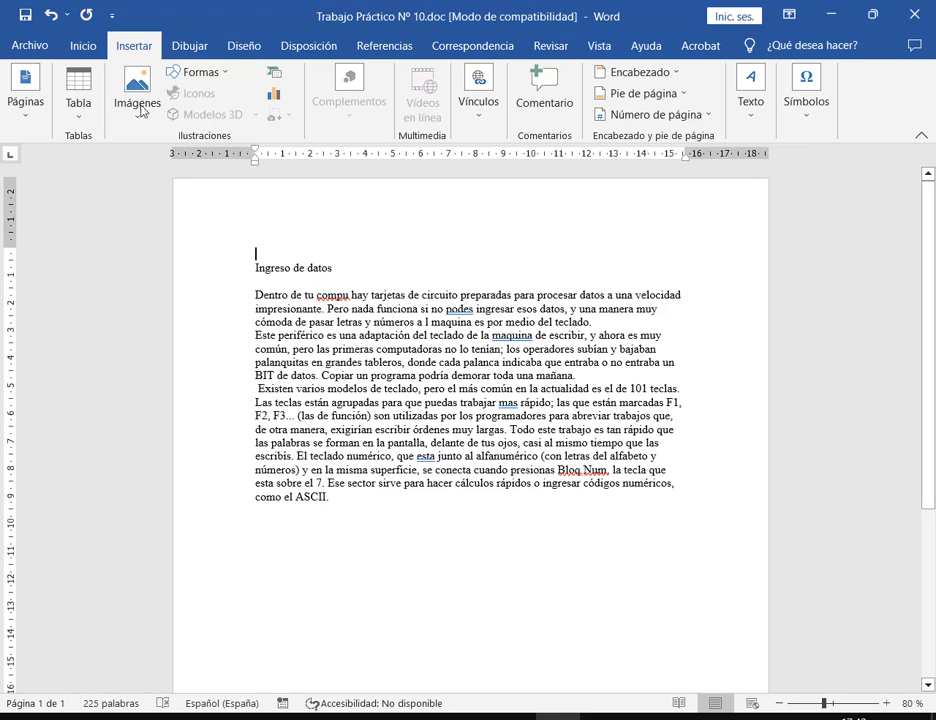
left_click(32, 45)
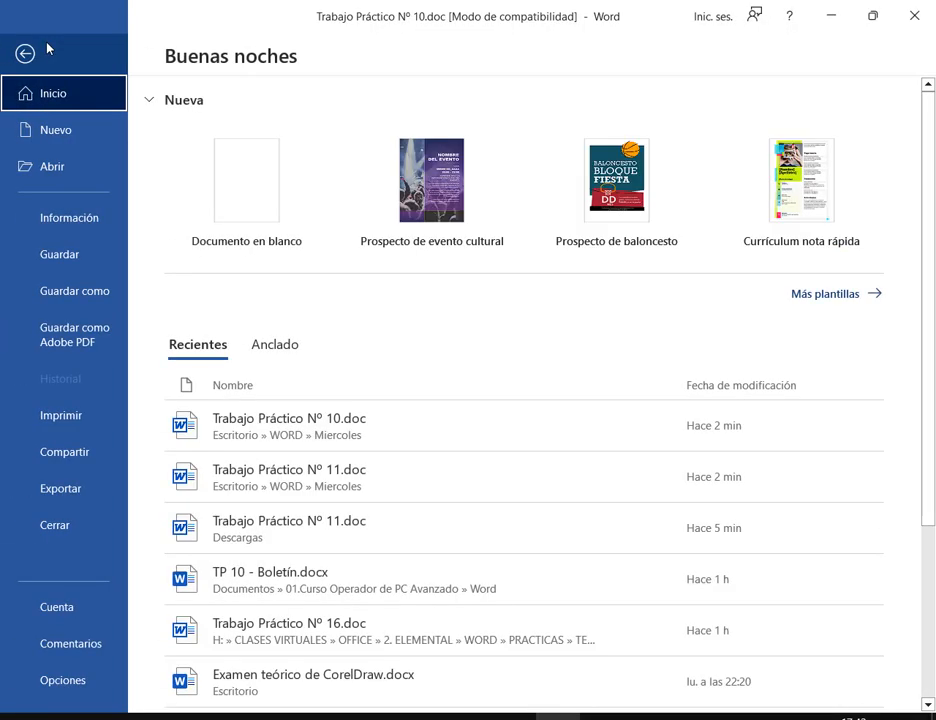
left_click(84, 219)
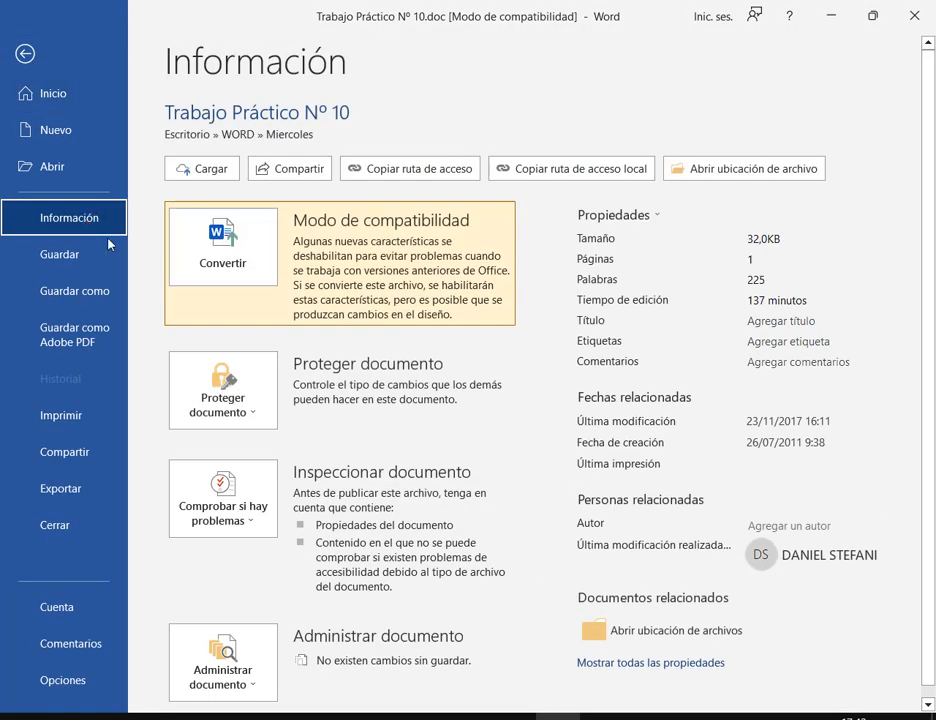
left_click(239, 250)
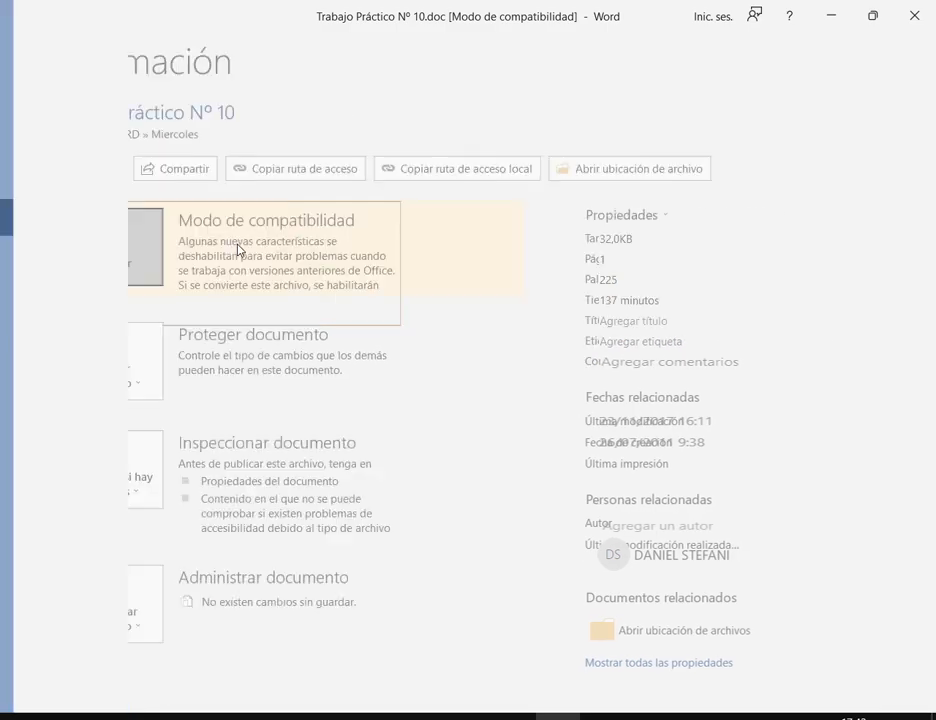
left_click(722, 421)
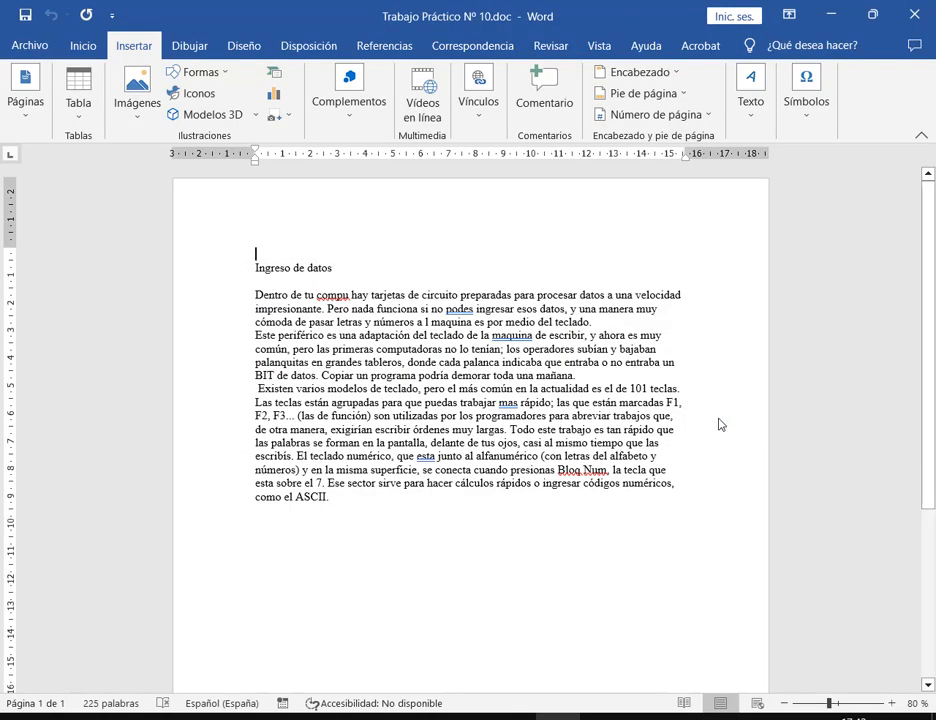
Draw a small rounded rectangle above the title "Ingreso de datos" and deselect it.
left_click(199, 72)
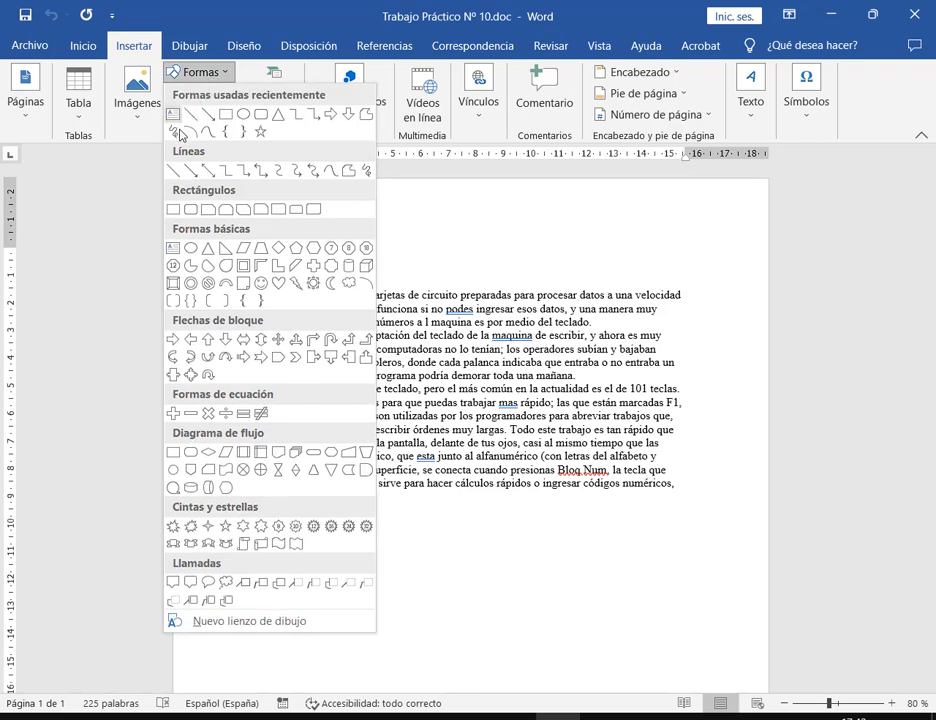
left_click(192, 210)
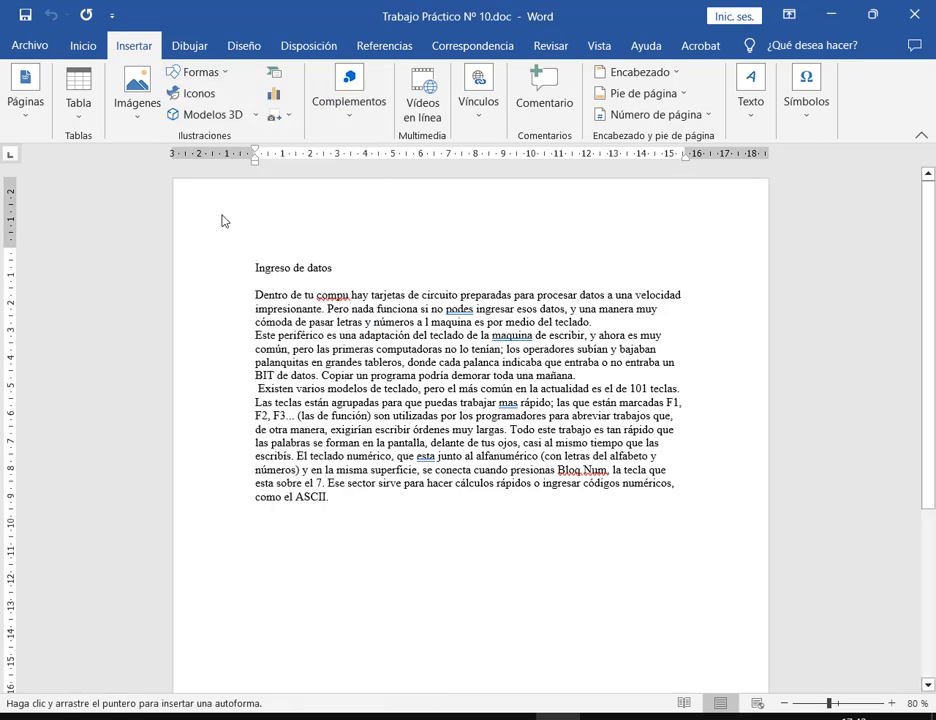
left_click_drag(261, 208, 305, 248)
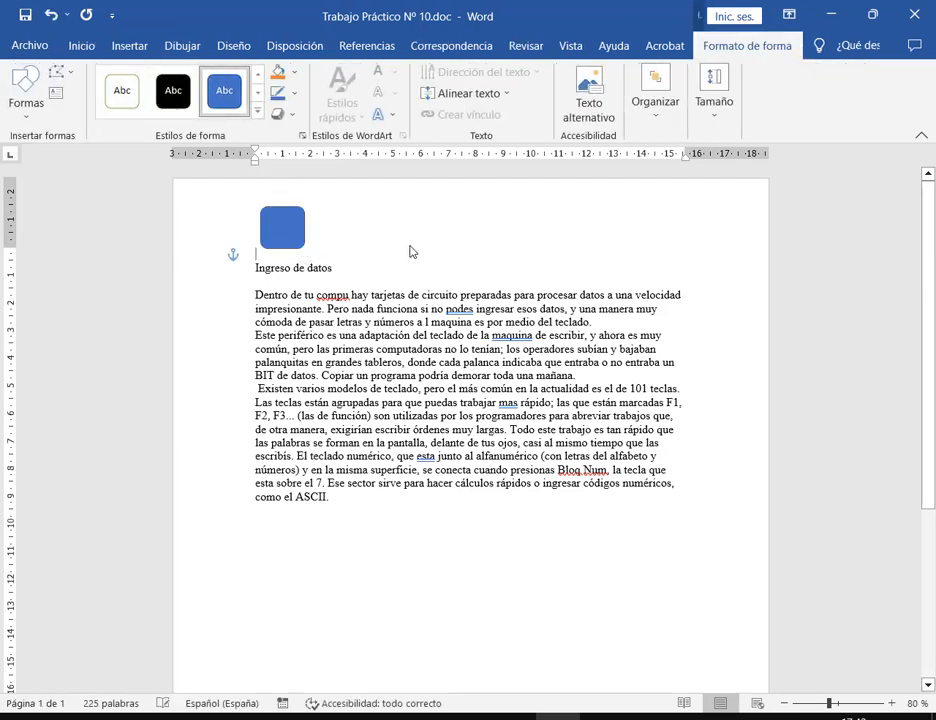
left_click(410, 251)
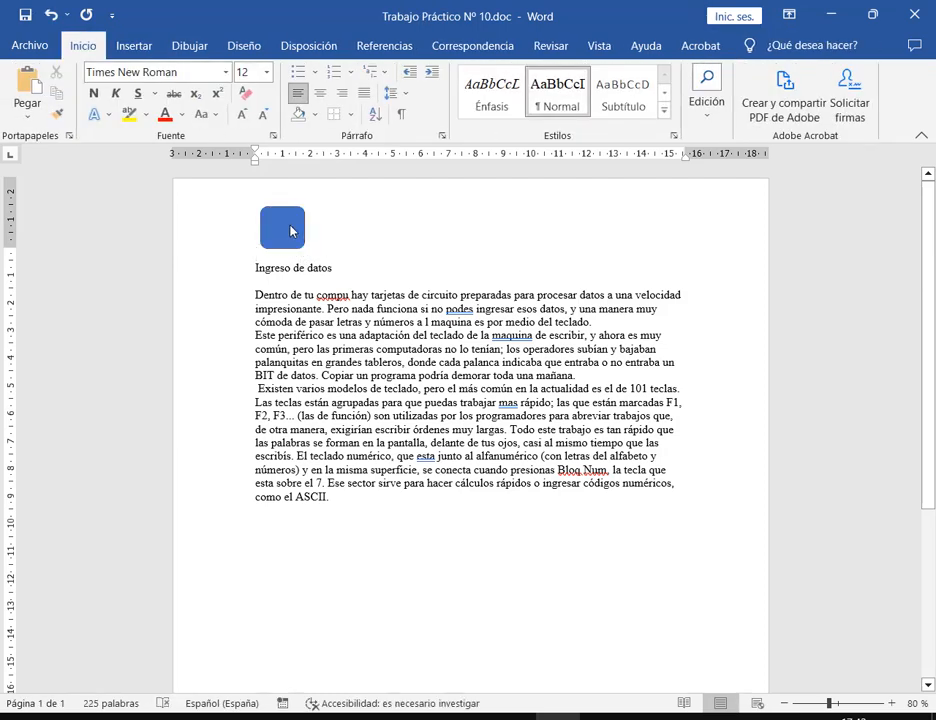
left_click(291, 231)
left_click(643, 228)
Apply an art page border of multicoloured hot-air balloons to the whole document.
left_click(351, 116)
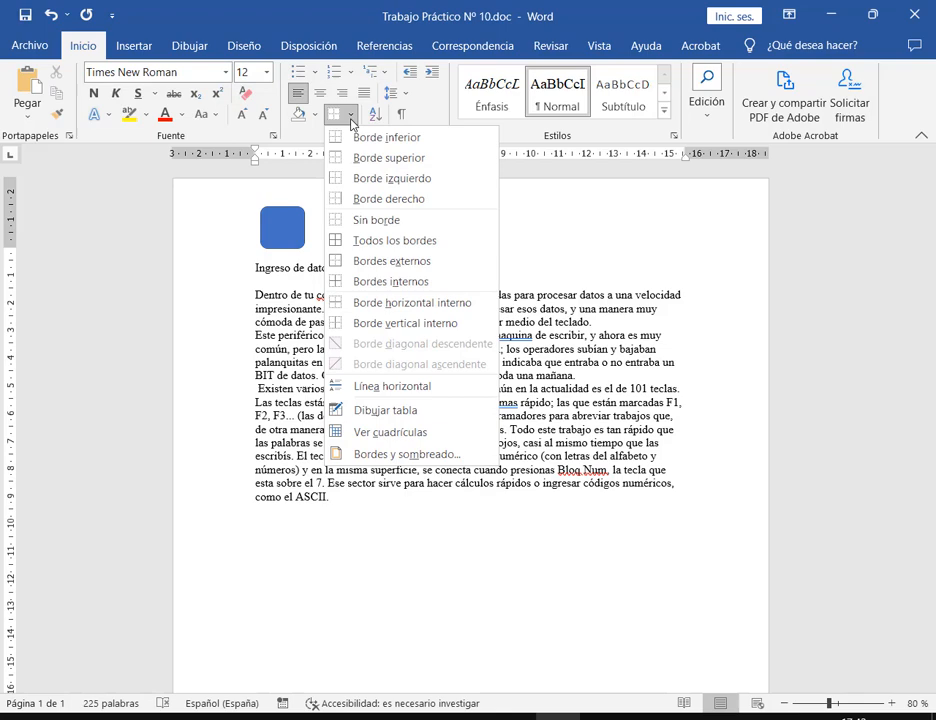
left_click(390, 453)
left_click(427, 53)
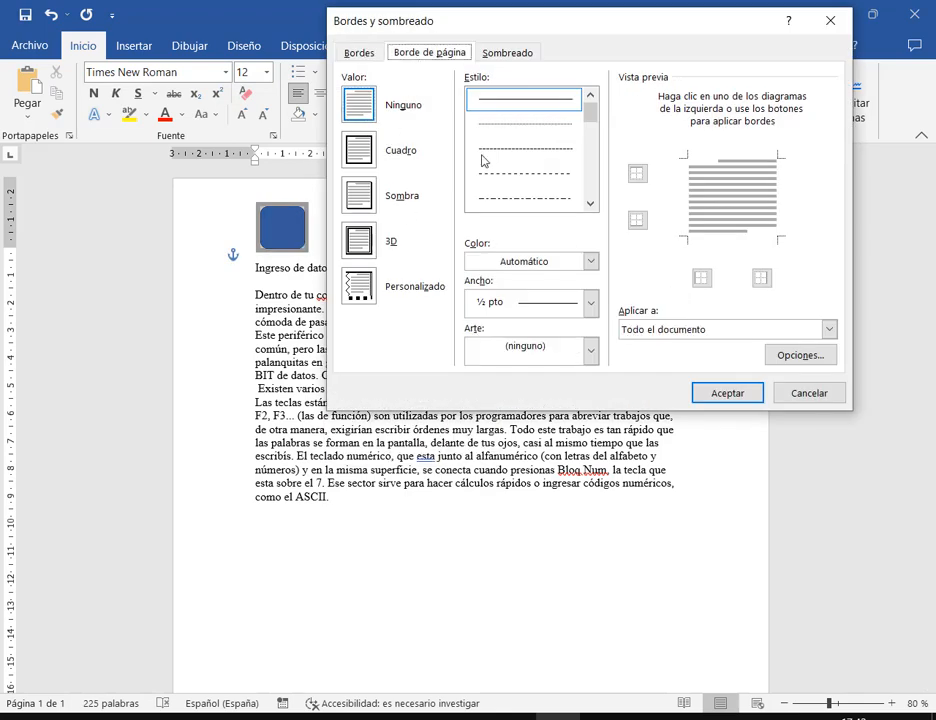
left_click(590, 349)
scroll(537, 436, "down", 2)
scroll(537, 420, "down", 3)
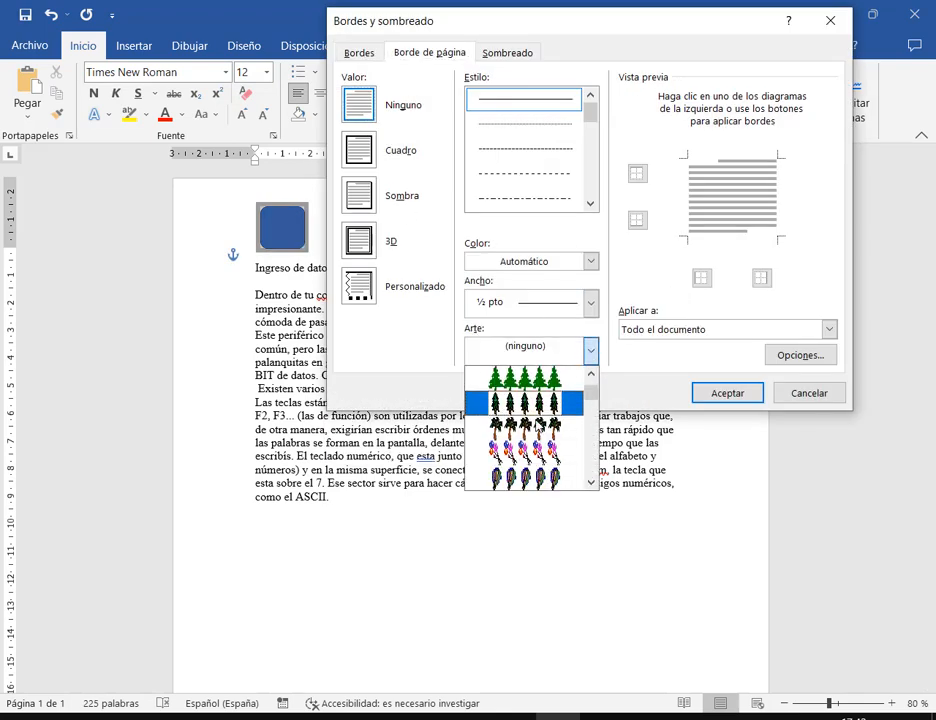
left_click(537, 410)
left_click(727, 392)
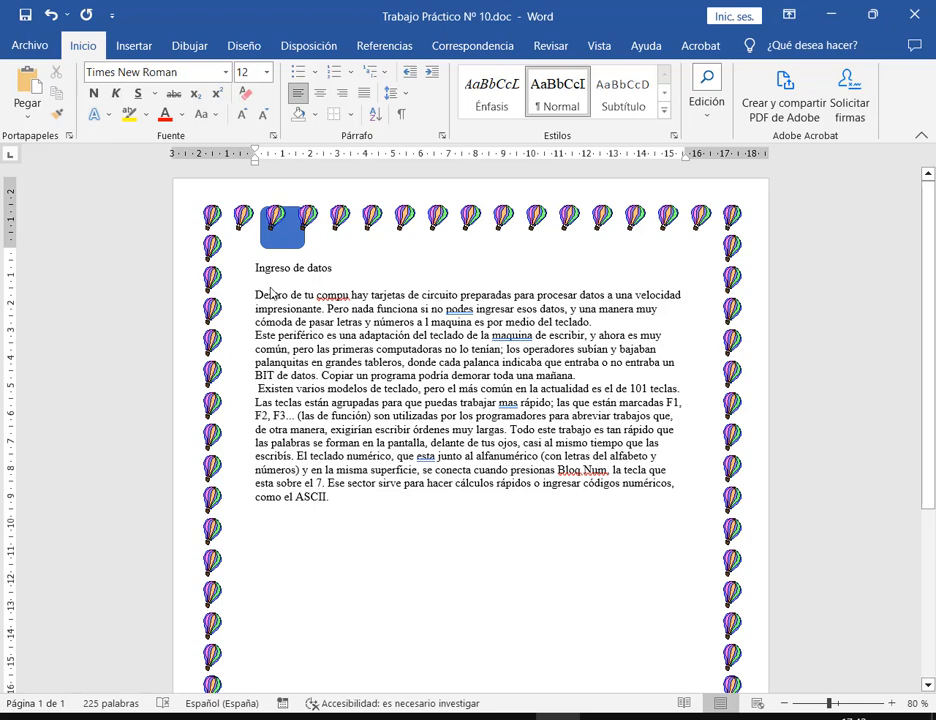
Add three blank lines above the title and move the rounded rectangle down, clear of the balloon border.
key("Return")
key("Return")
key("Return")
left_click(288, 241)
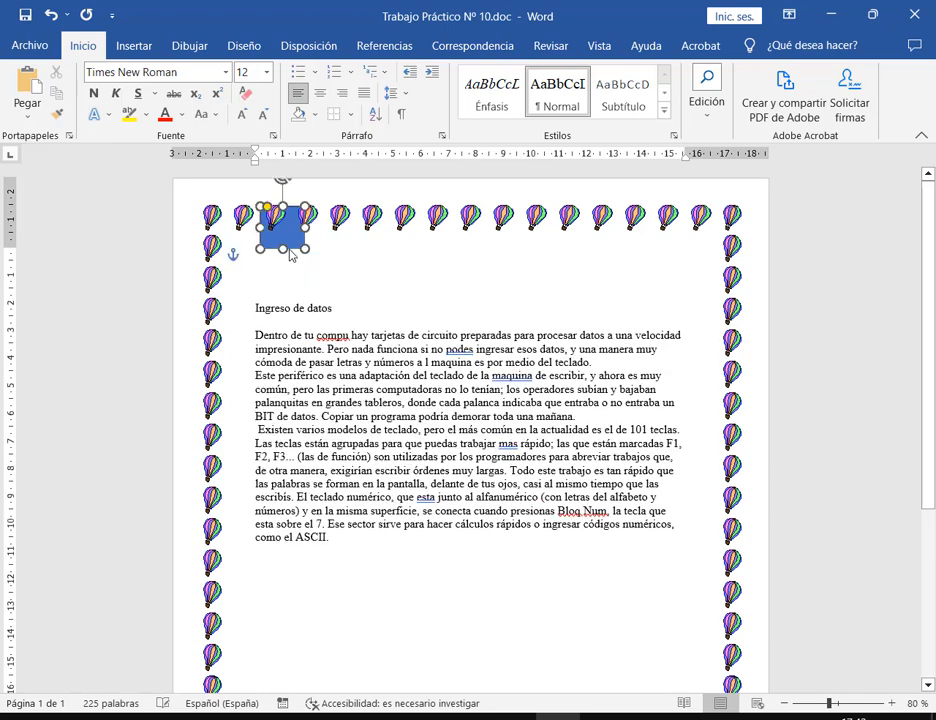
left_click_drag(289, 250, 313, 275)
left_click(410, 270)
left_click(316, 274)
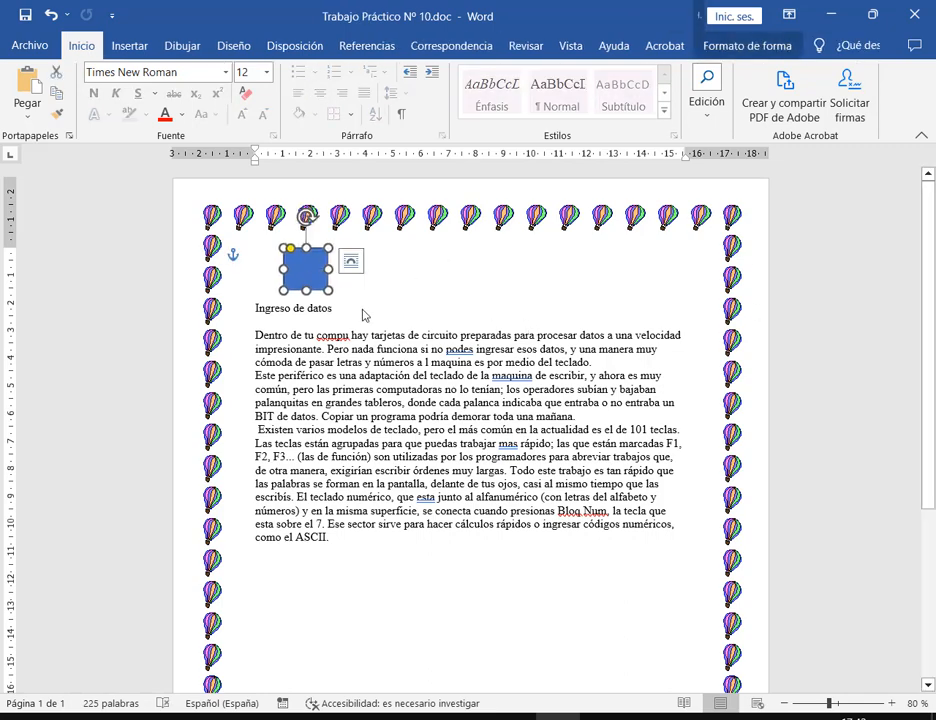
left_click(357, 251)
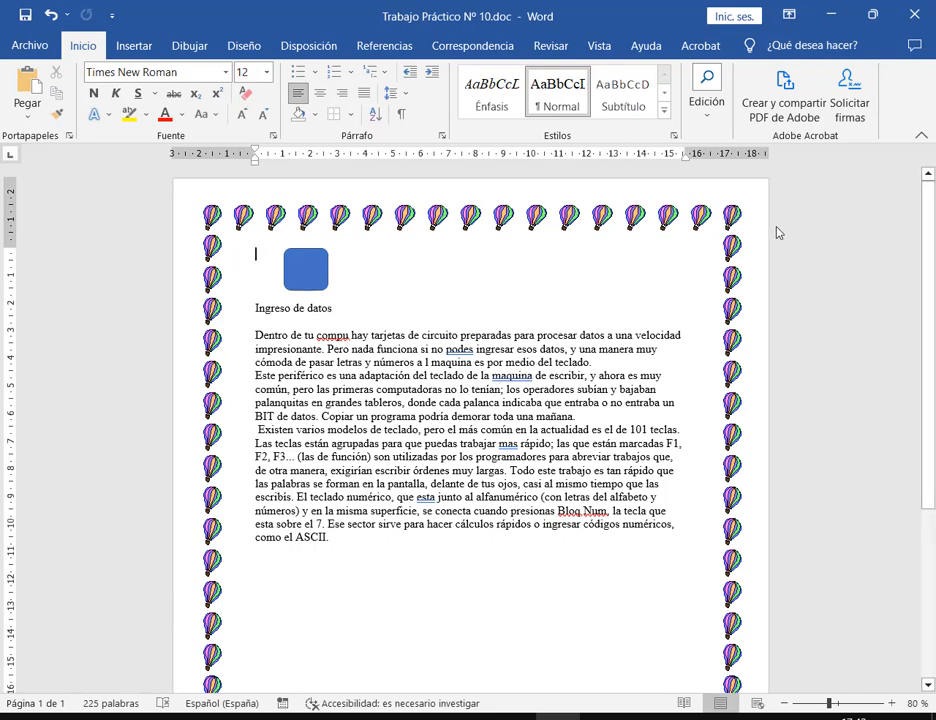
Shrink the rounded rectangle slightly from its corner, keeping it between the balloon border and the title.
scroll(368, 516, "down", 5)
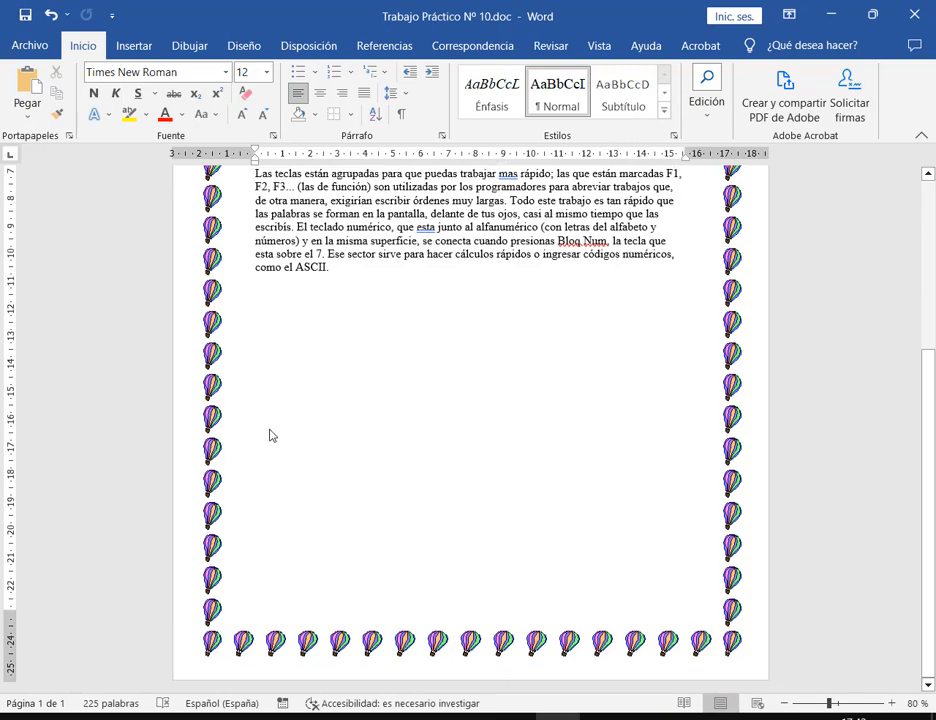
scroll(655, 440, "up", 5)
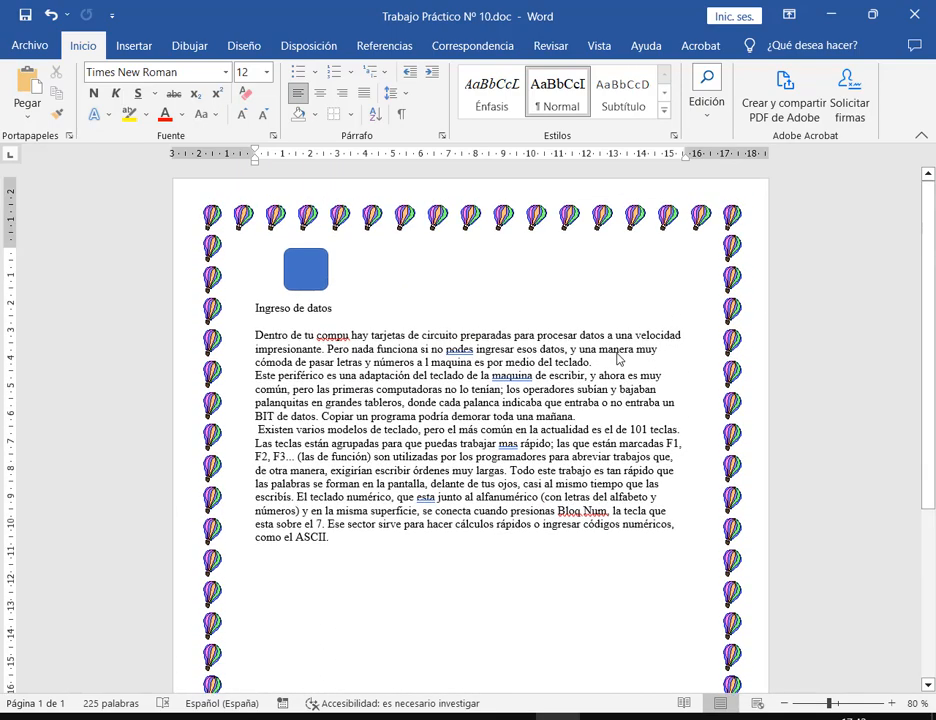
left_click(891, 703)
left_click(891, 703)
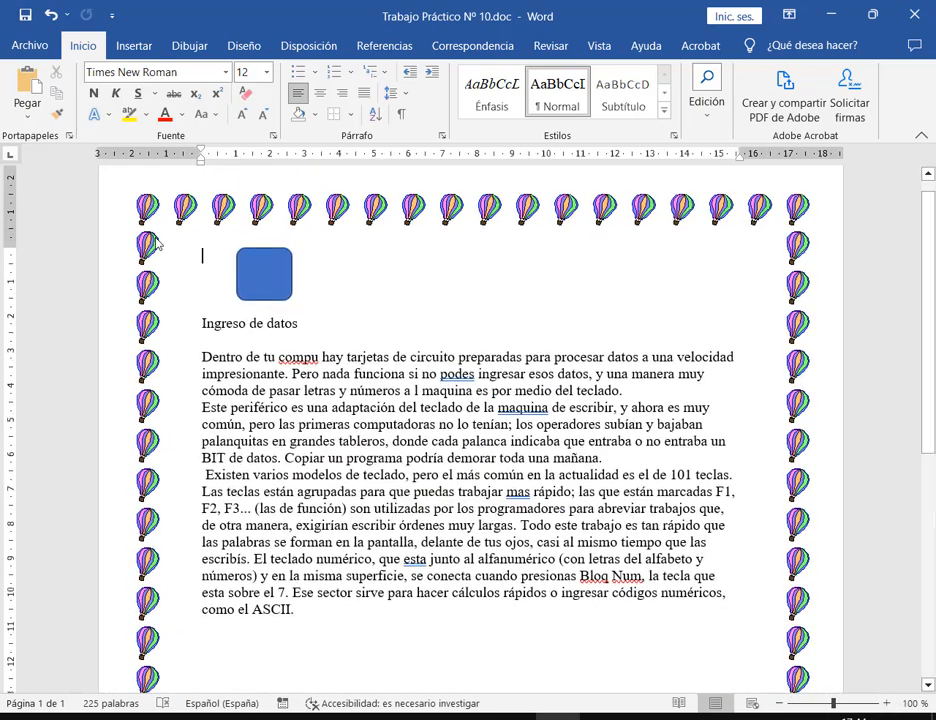
left_click(279, 275)
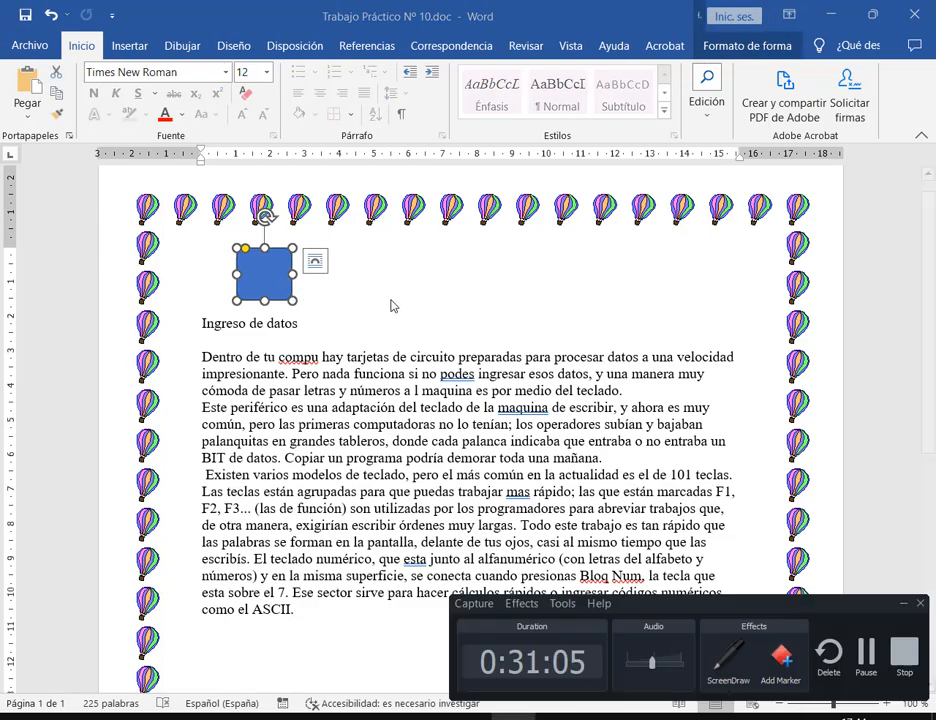
left_click(903, 605)
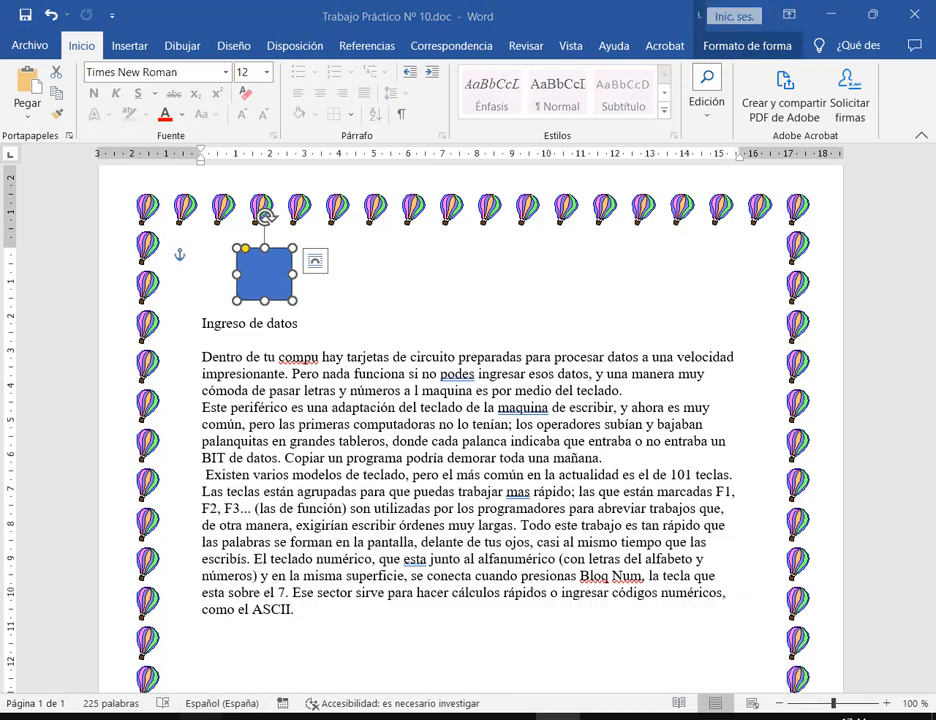
left_click(201, 716)
key("alt+Tab")
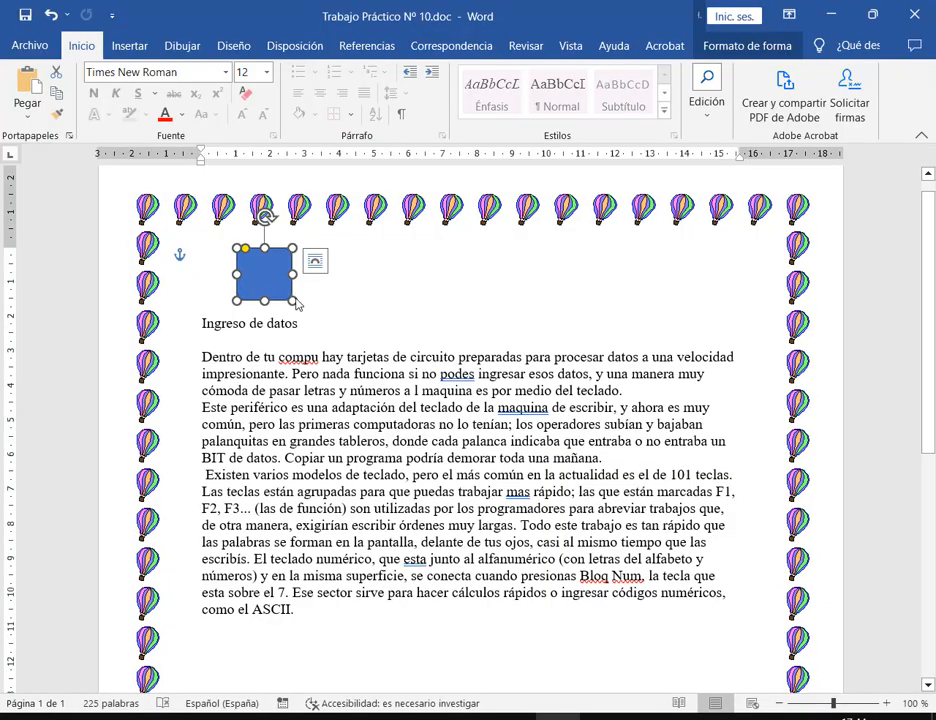
left_click_drag(295, 304, 280, 288)
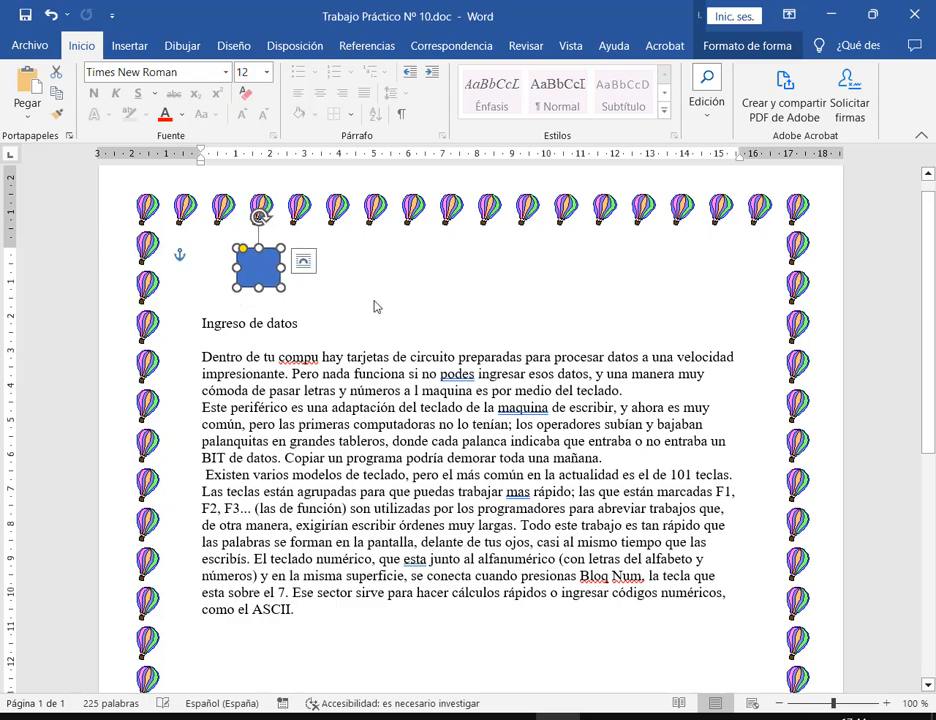
left_click(300, 289)
scroll(301, 289, "up", 5)
left_click(299, 252)
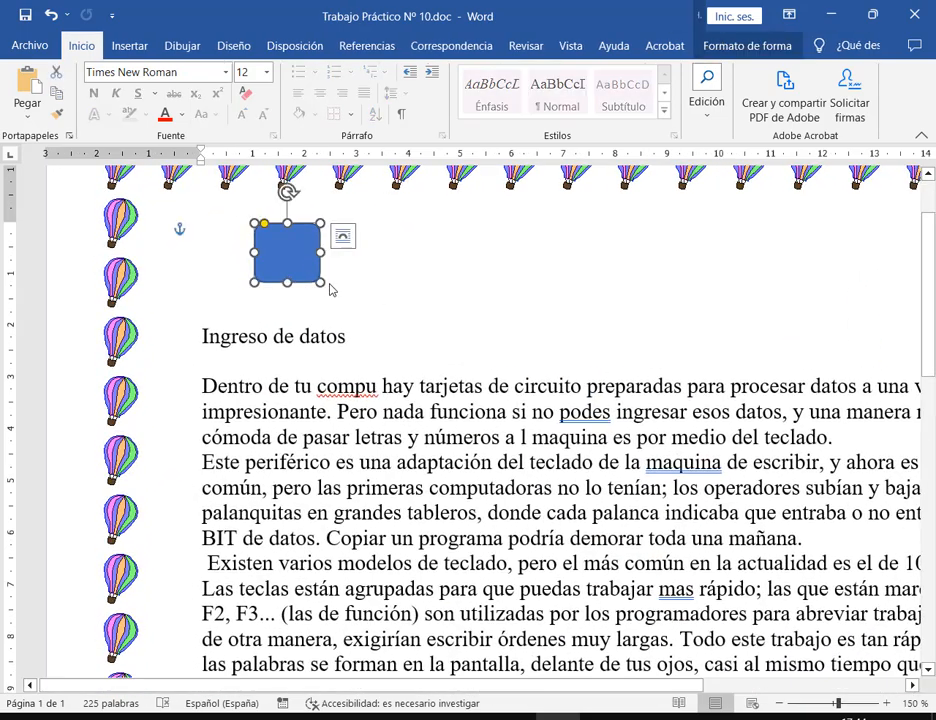
Fine-tune the rounded rectangle's width and height into a nearly square shape just above the title.
mouse_move(323, 286)
left_mouse_down()
mouse_move(332, 307)
mouse_move(325, 288)
left_mouse_up()
left_click(331, 293)
left_click(331, 292)
left_click(352, 233)
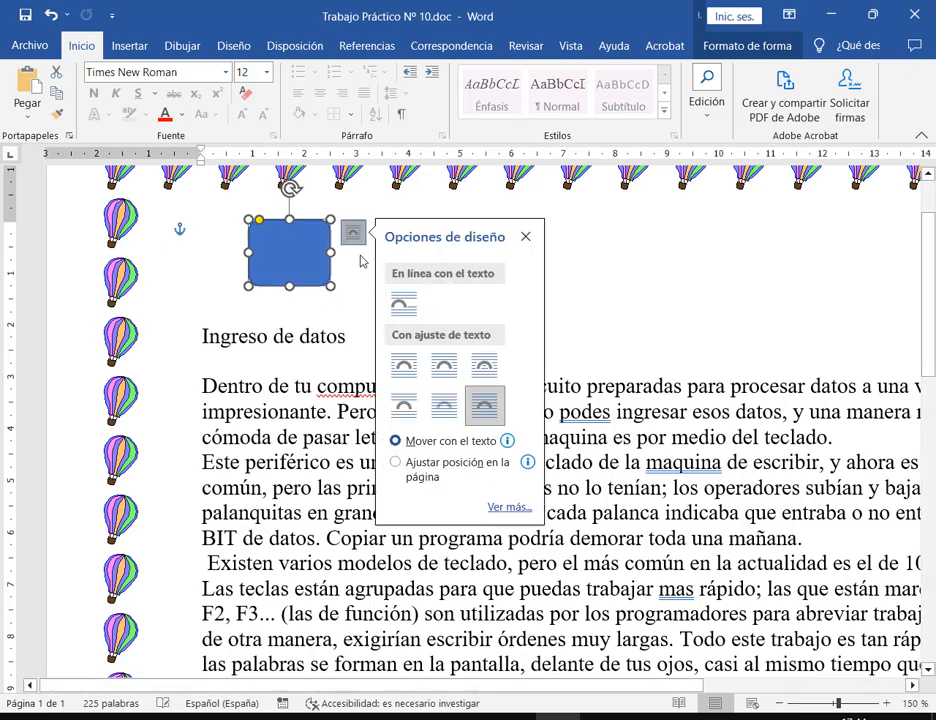
left_click(319, 315)
left_click(330, 258)
left_click_drag(331, 258, 297, 282)
left_click(472, 297)
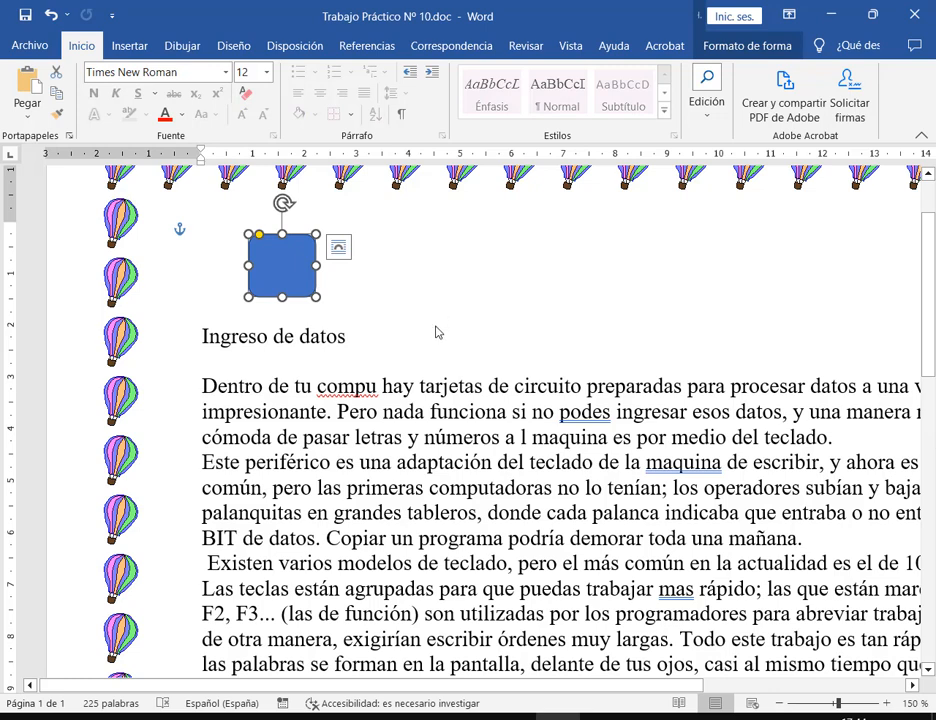
Copy the rounded rectangle and paste a duplicate of it near the title.
right_click(287, 270)
left_click(300, 315)
left_click(465, 262)
right_click(510, 289)
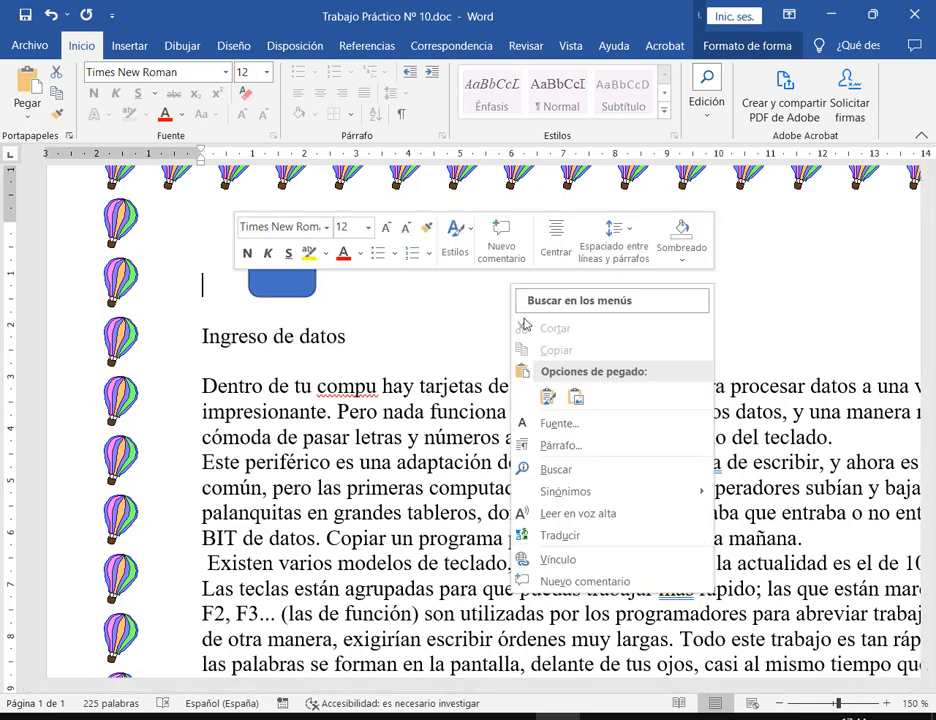
left_click(547, 395)
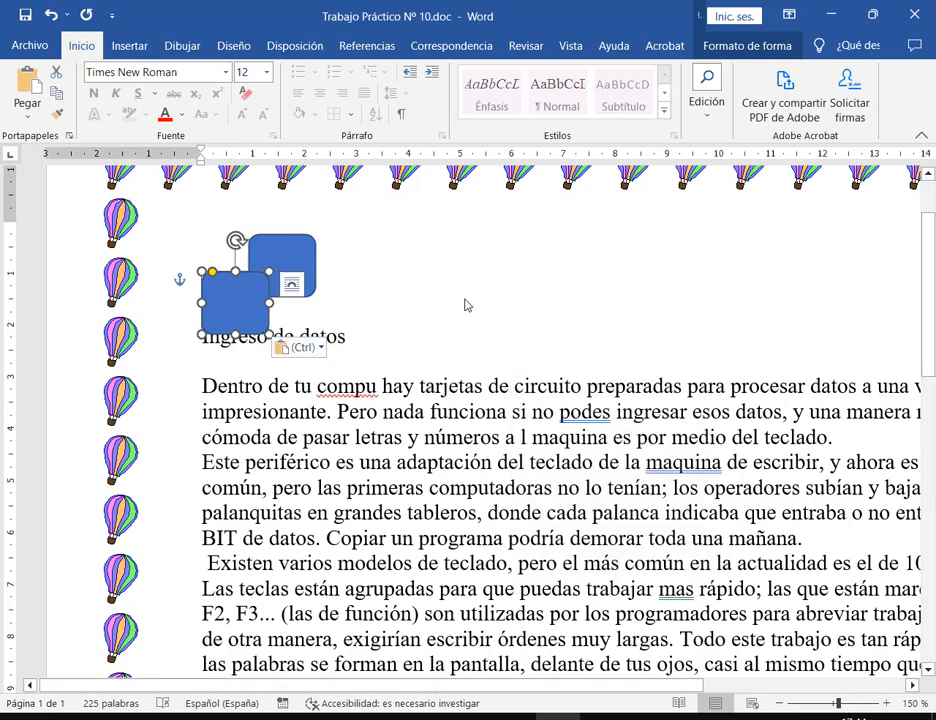
Paste another copy of the rounded rectangle as a picture.
right_click(466, 303)
left_click(503, 411)
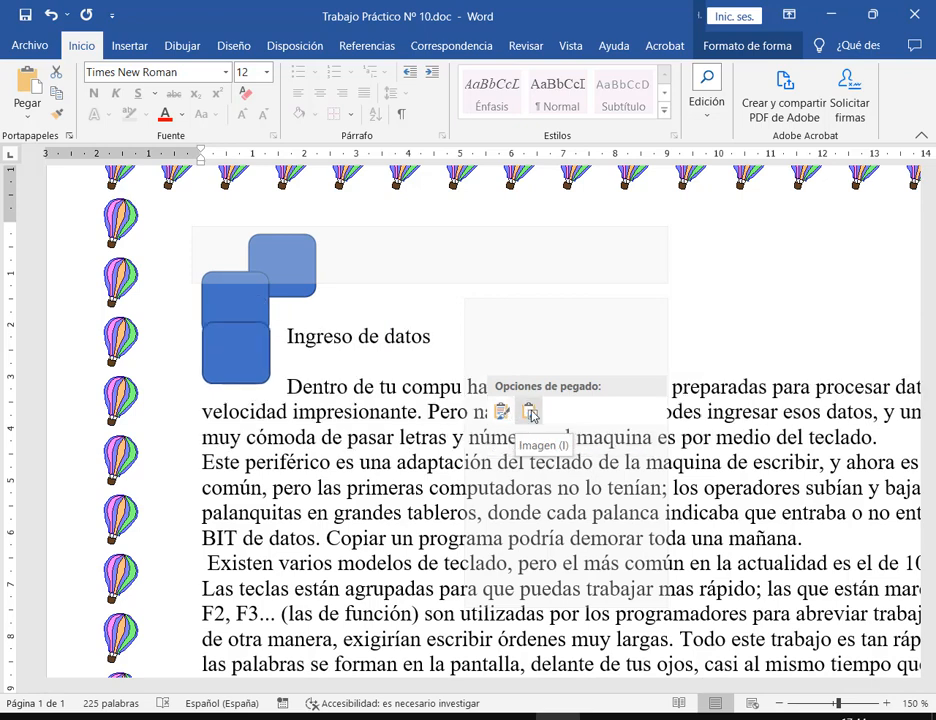
left_click(531, 413)
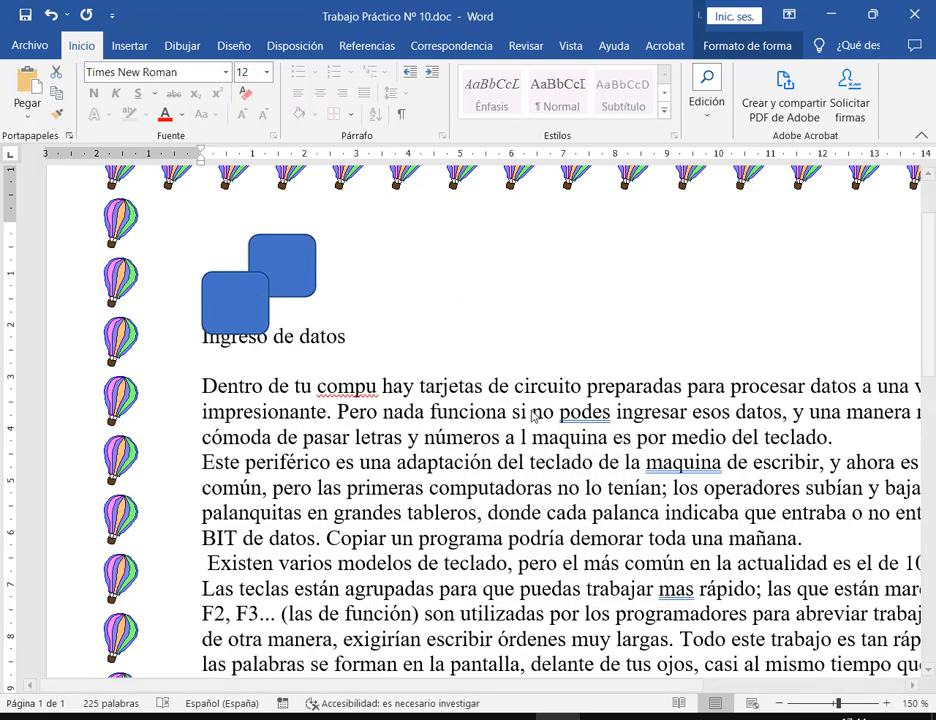
Line up the two pasted copies beside the first rounded rectangle, forming a touching row of three above the title.
left_click_drag(243, 357, 525, 270)
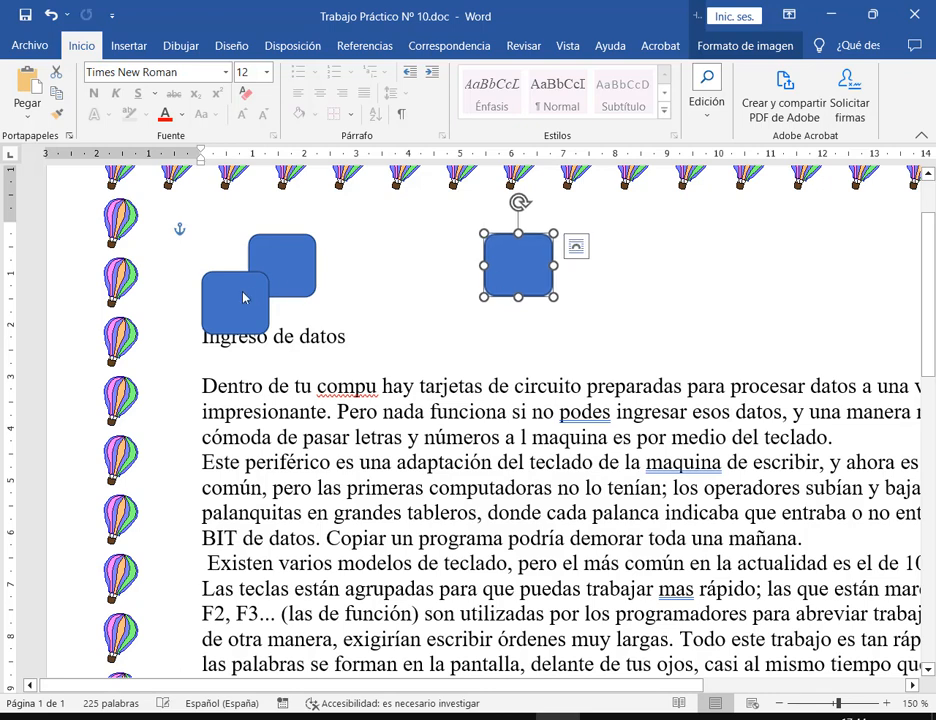
left_click_drag(248, 309, 370, 278)
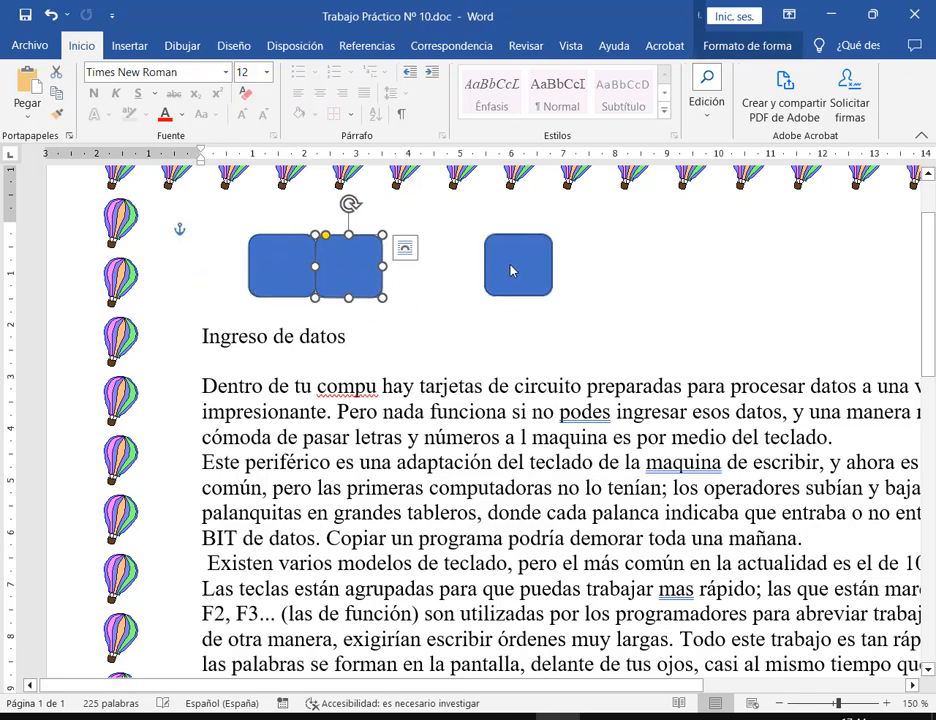
left_click_drag(518, 265, 415, 275)
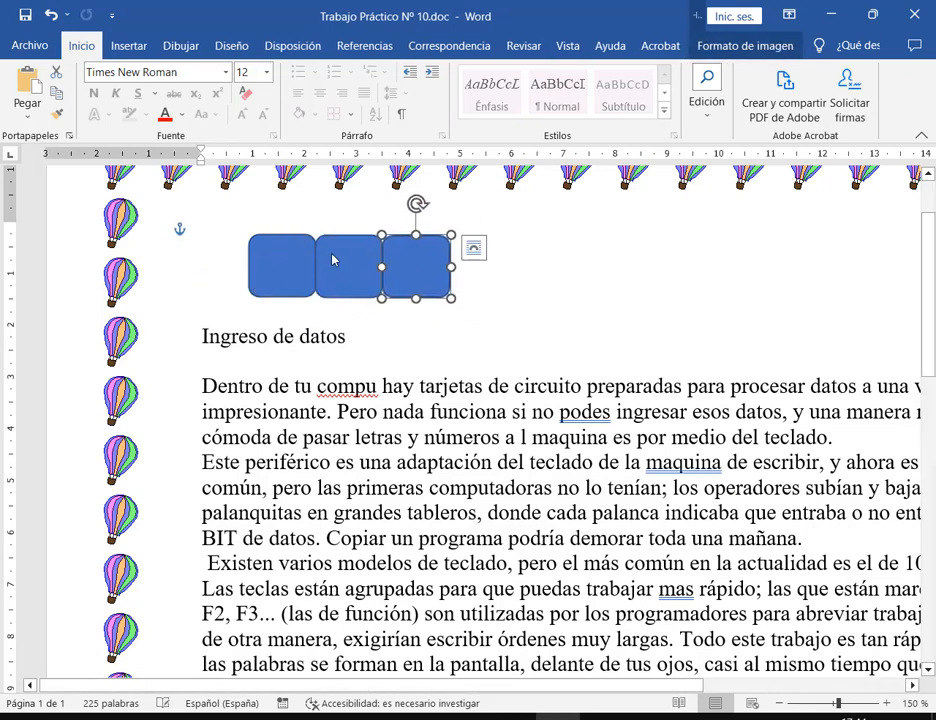
left_click(343, 258)
left_click(420, 257)
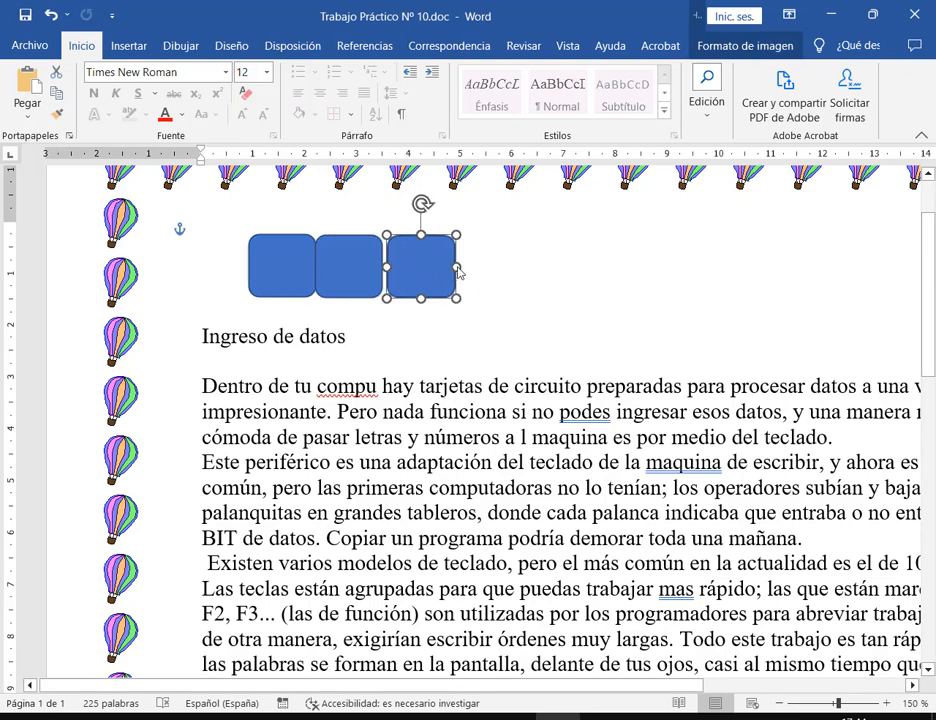
Compare the context options offered for the two rounded rectangle shapes with those offered for the picture copy.
left_click(283, 263)
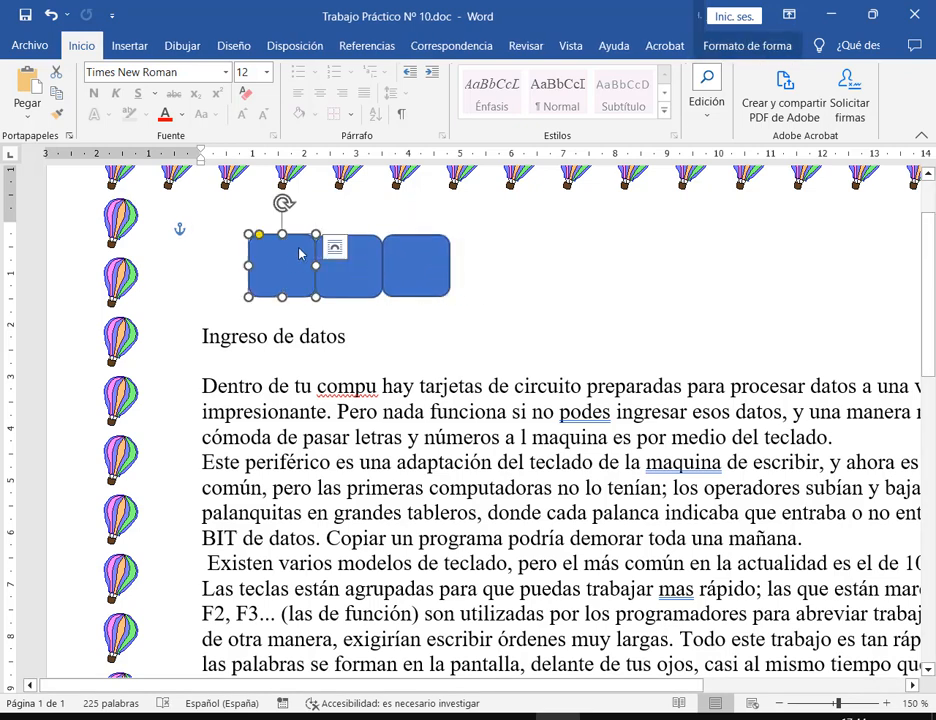
right_click(279, 264)
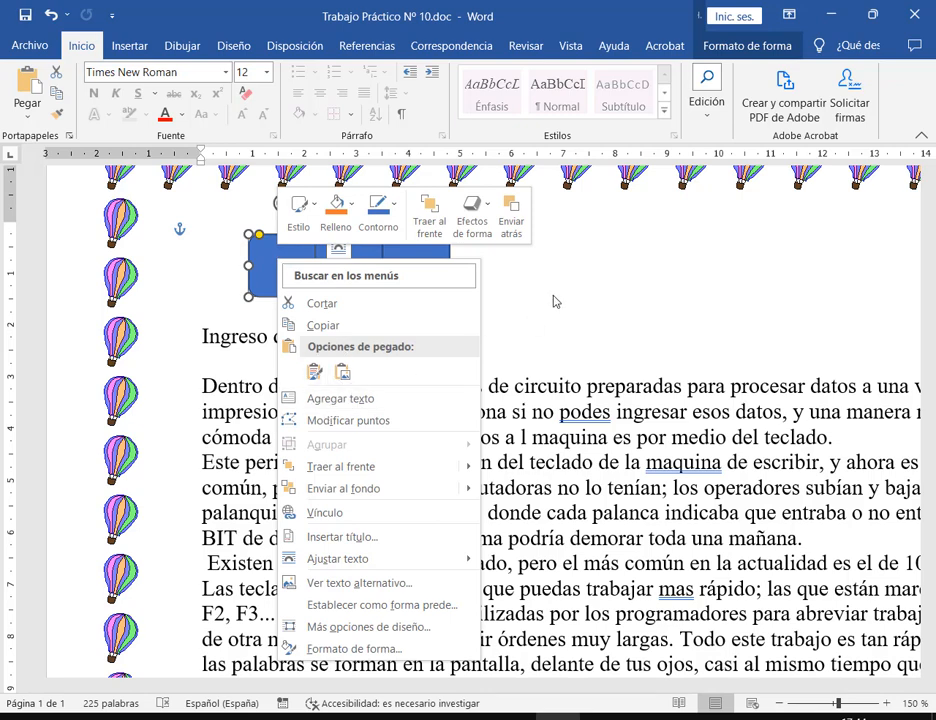
left_click(365, 271)
right_click(365, 270)
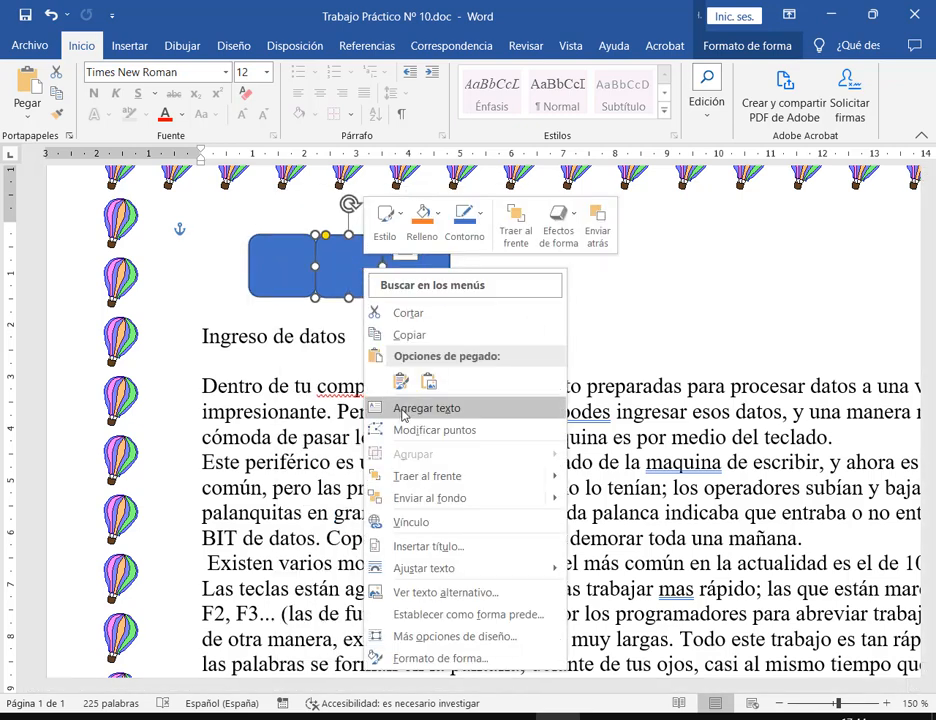
key("Escape")
left_click(449, 264)
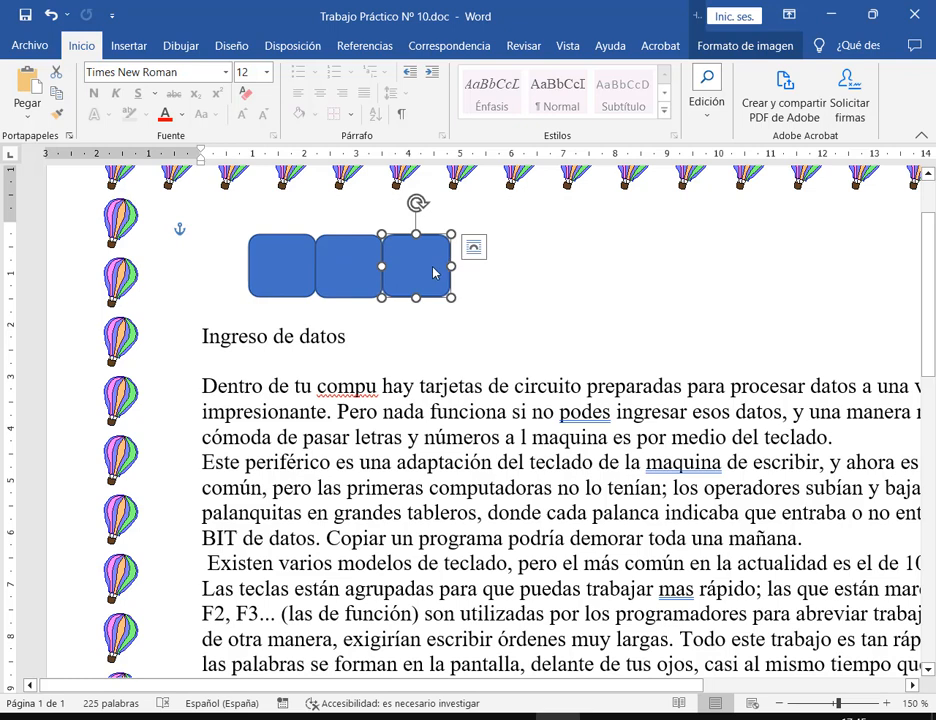
right_click(433, 272)
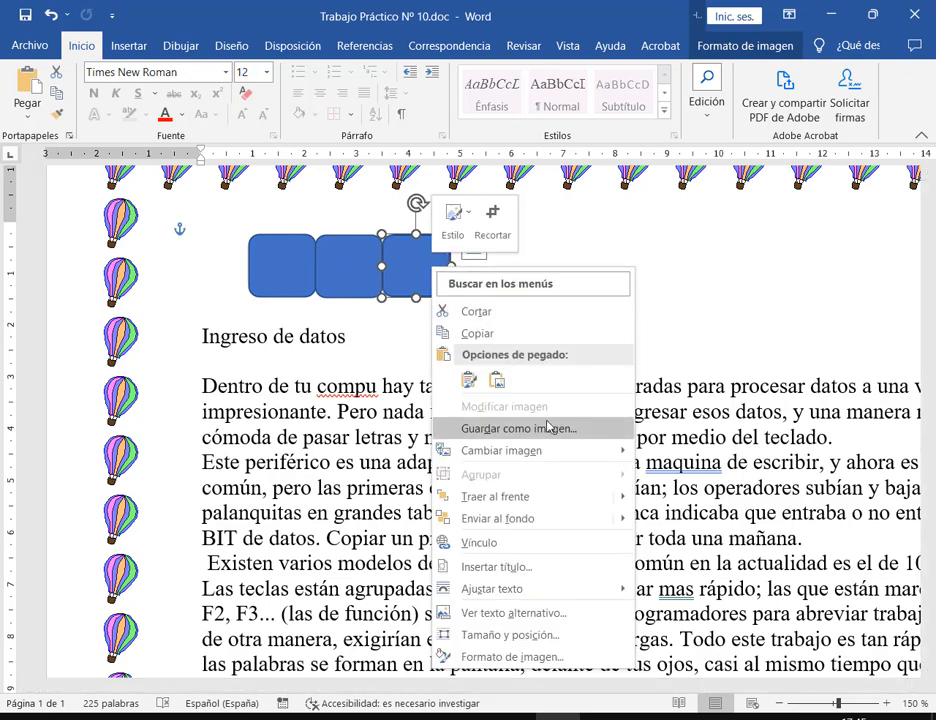
left_click(494, 382)
right_click(434, 269)
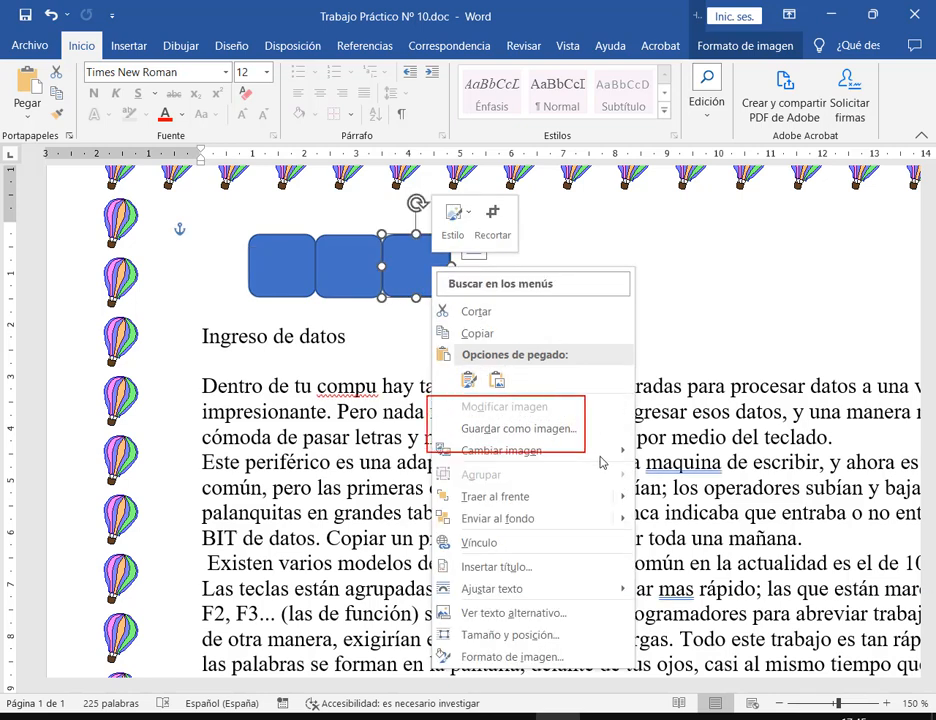
Delete the picture copy and replace it with an editable copy of the second rounded rectangle, placed third in the row.
left_click(428, 267)
key("Delete")
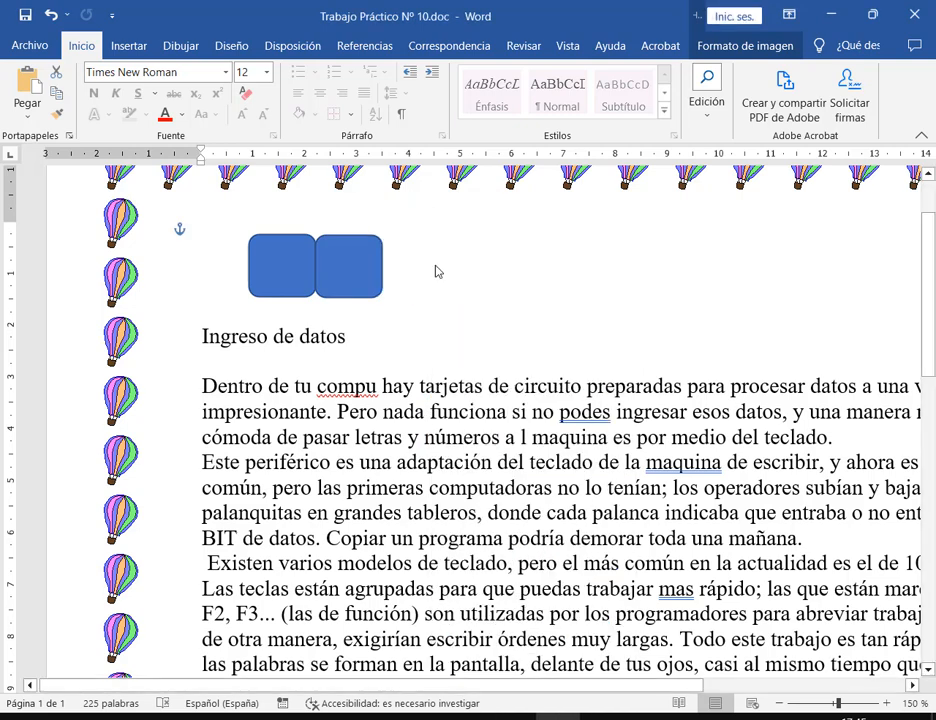
right_click(368, 267)
left_click(401, 330)
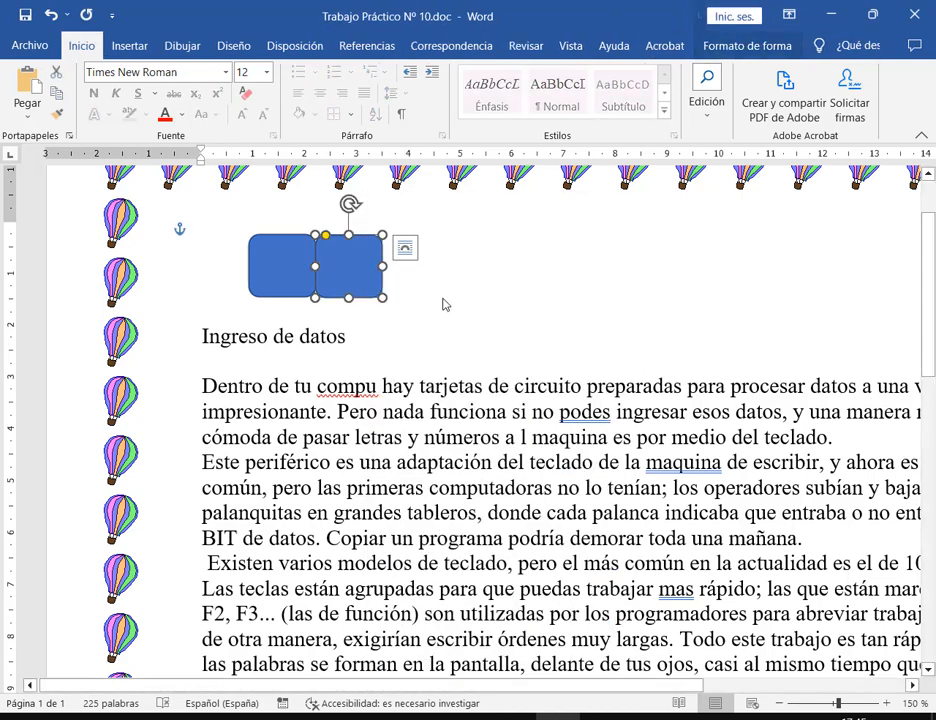
left_click(456, 289)
right_click(456, 289)
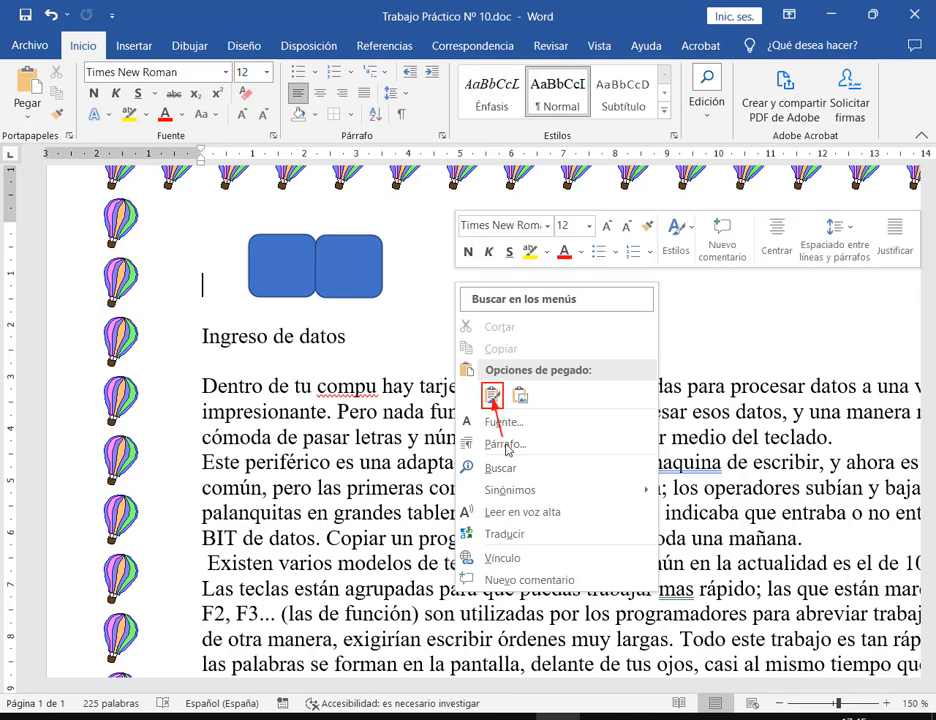
key("Escape")
right_click(414, 273)
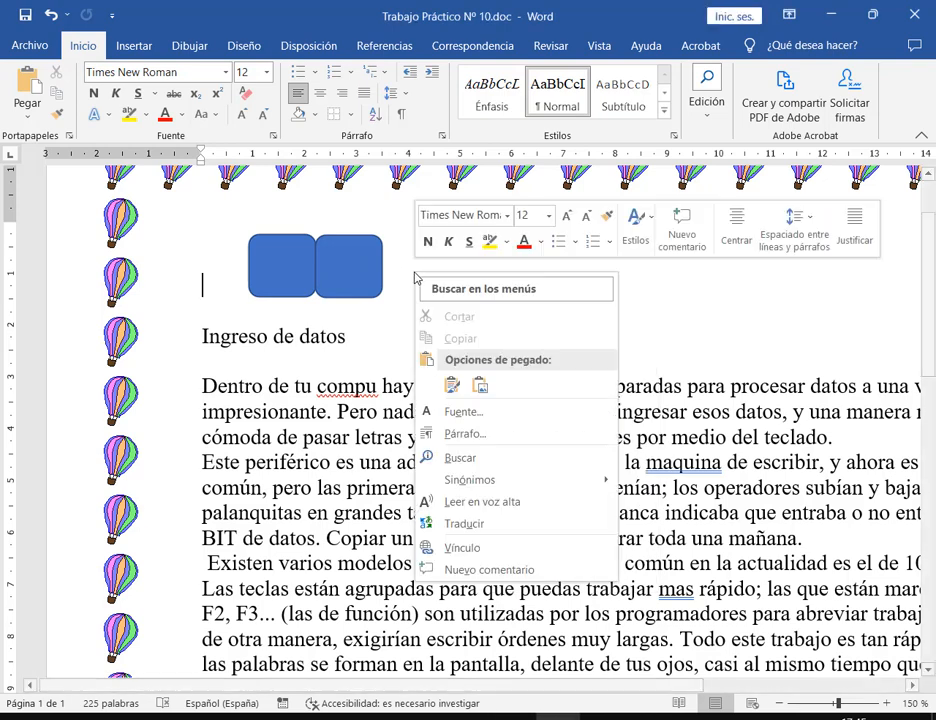
left_click(451, 387)
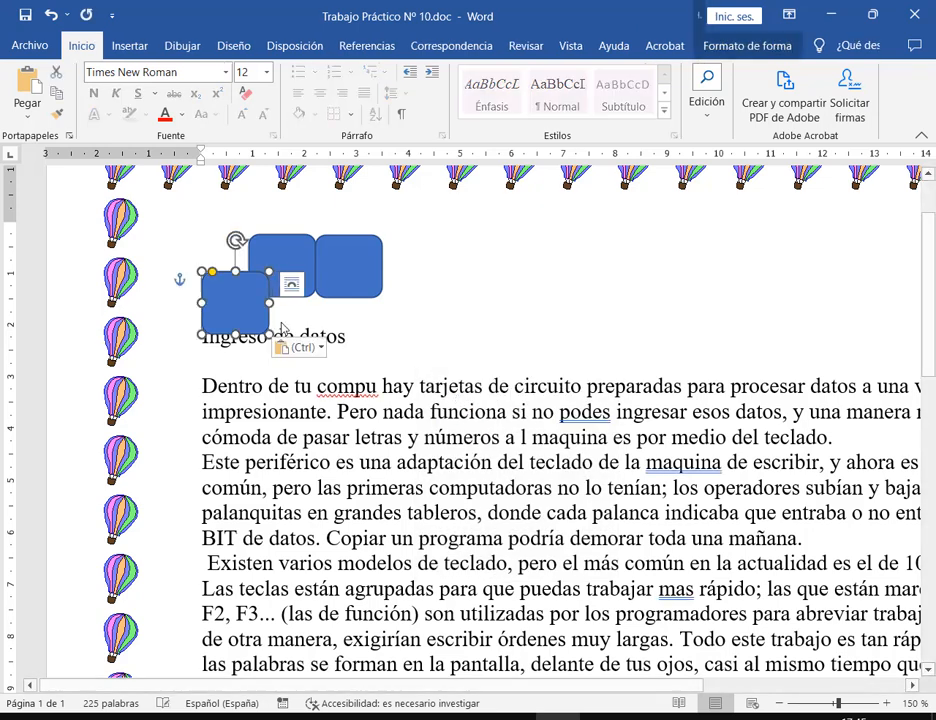
left_click_drag(245, 305, 434, 281)
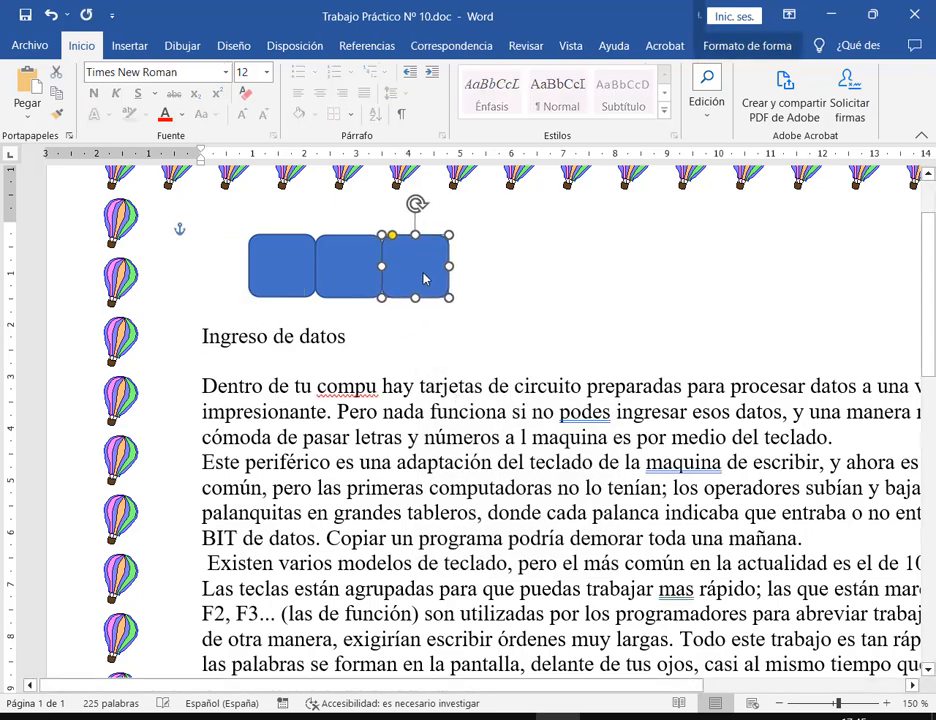
Paste another editable rounded rectangle and place it fourth in the row, touching the third.
left_click(552, 284)
right_click(550, 295)
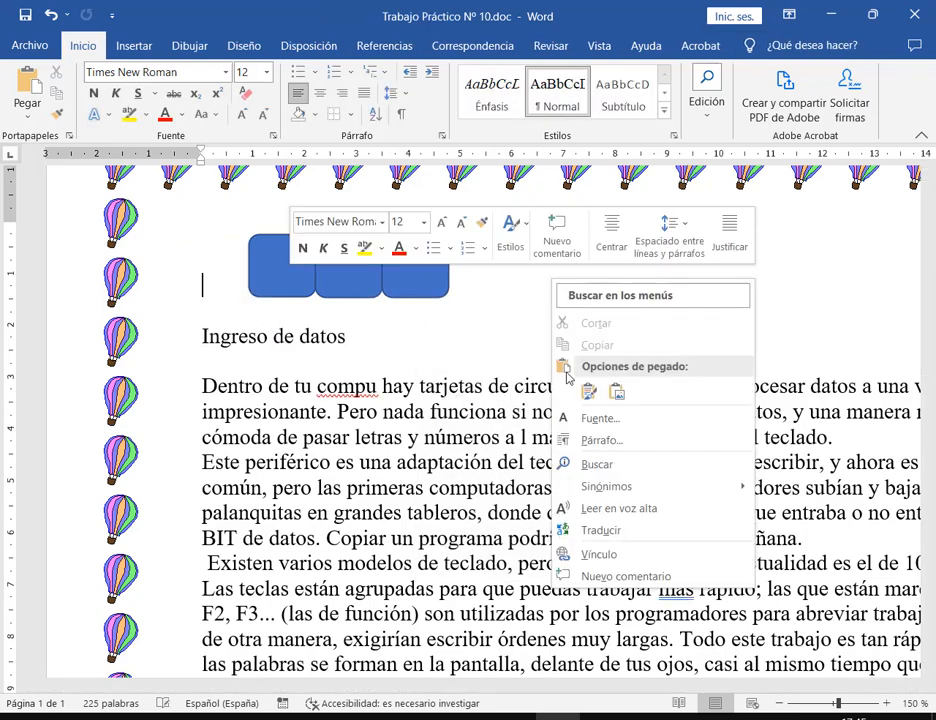
left_click(589, 392)
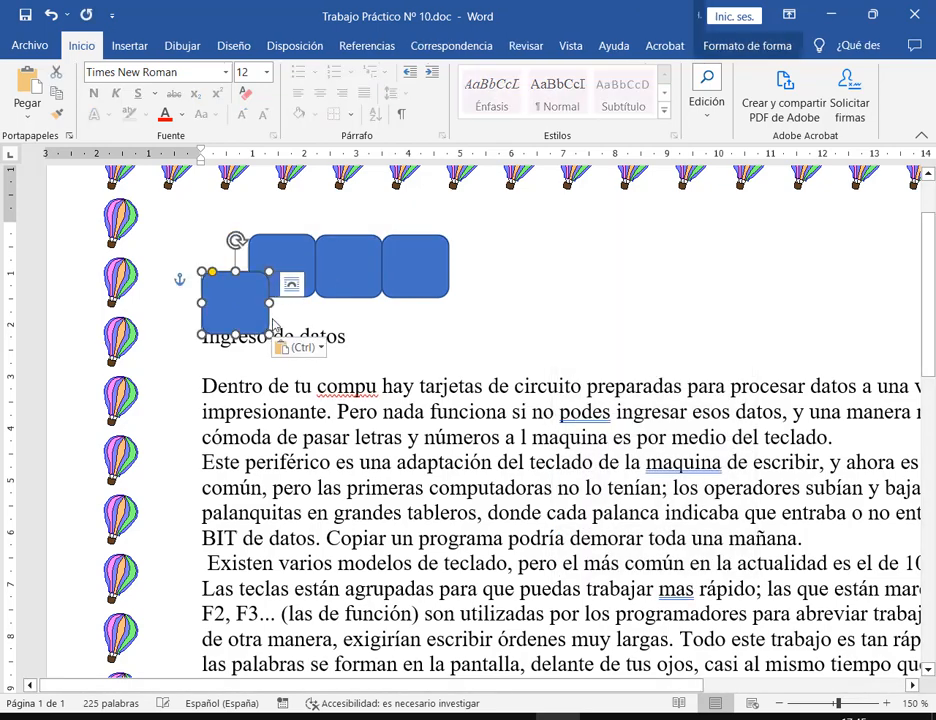
left_click_drag(238, 300, 483, 263)
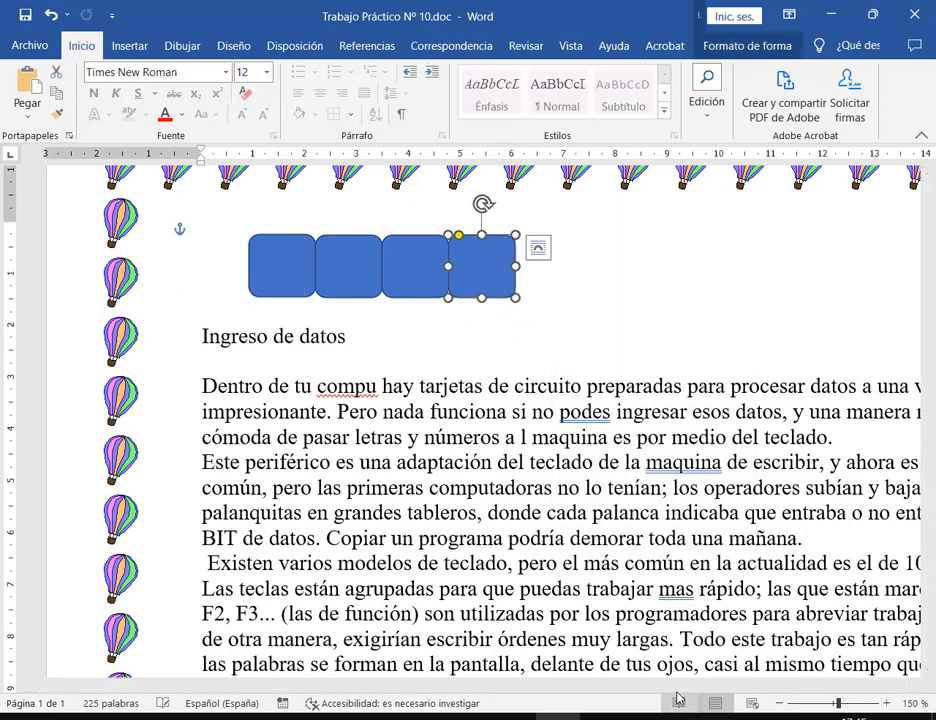
Check the COMPUTACION heading in the finished model PDF in the browser, and return to the Word document.
left_click_drag(700, 686, 802, 688)
left_click(508, 351)
key("F9")
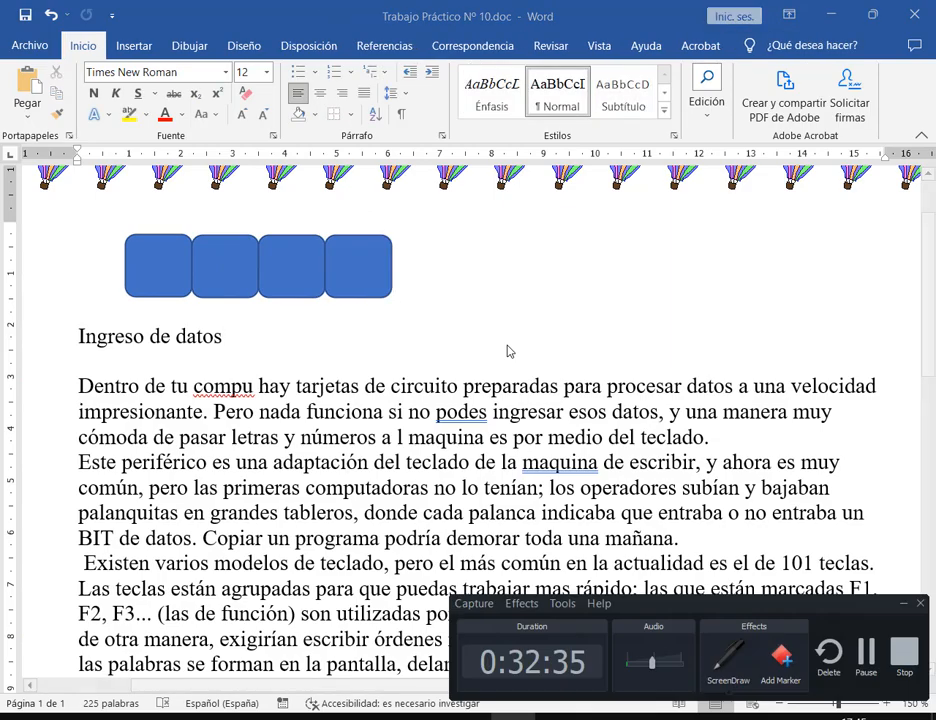
left_click(905, 604)
left_click(202, 717)
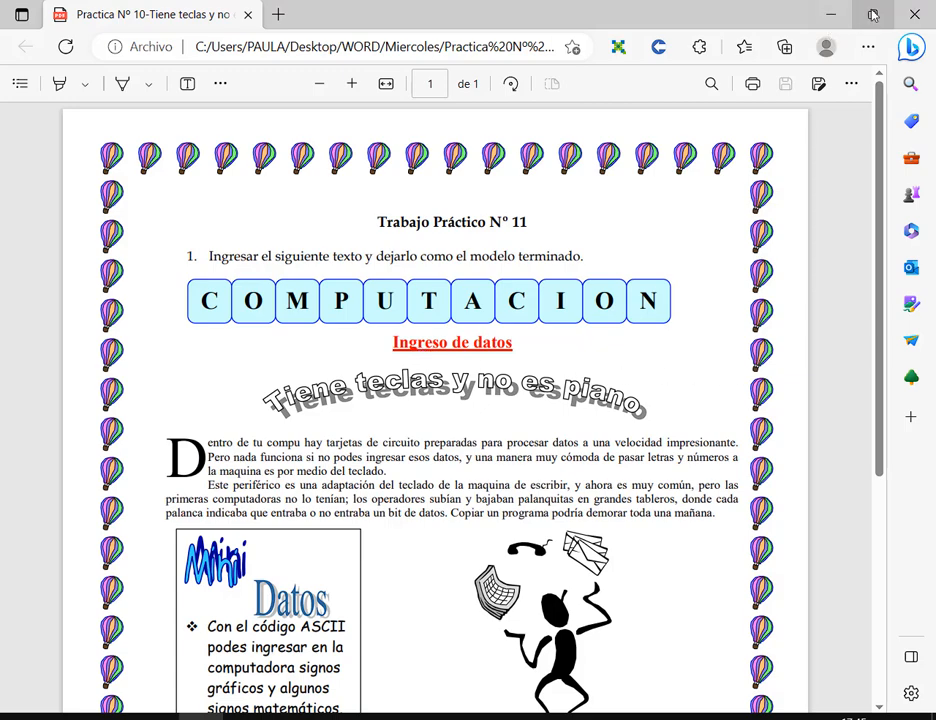
left_click(830, 14)
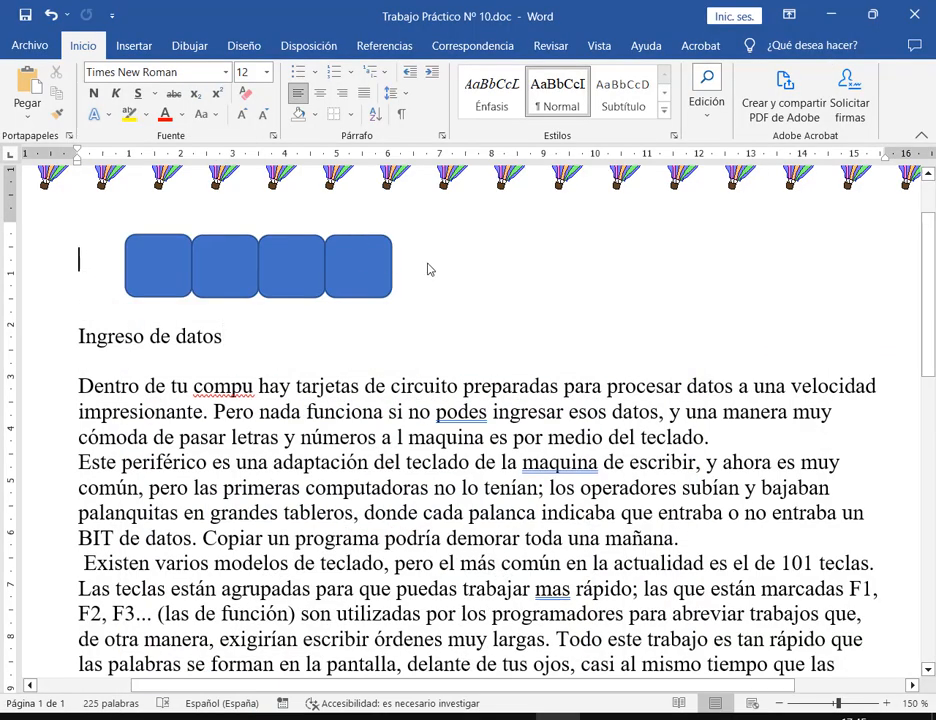
Paste four more rounded rectangles and align them as the fifth to eighth boxes of the row.
key("ctrl+v")
left_click_drag(146, 273, 600, 265)
key("ctrl+v")
key("ctrl+v")
key("ctrl+v")
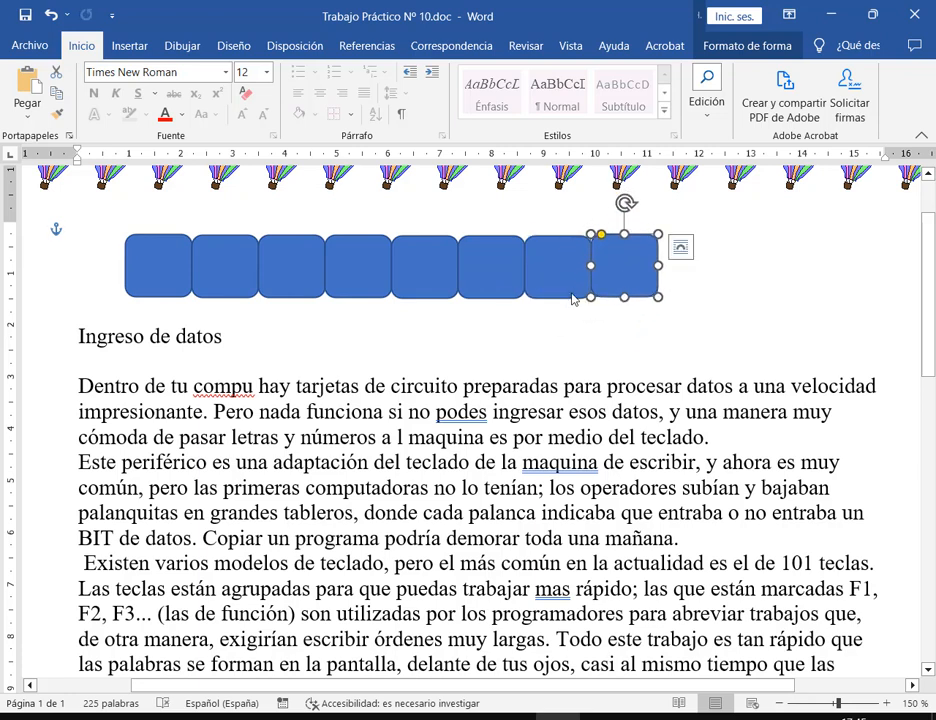
Paste three more rounded rectangles and align them after the eighth to complete a row of eleven.
key("ctrl+v")
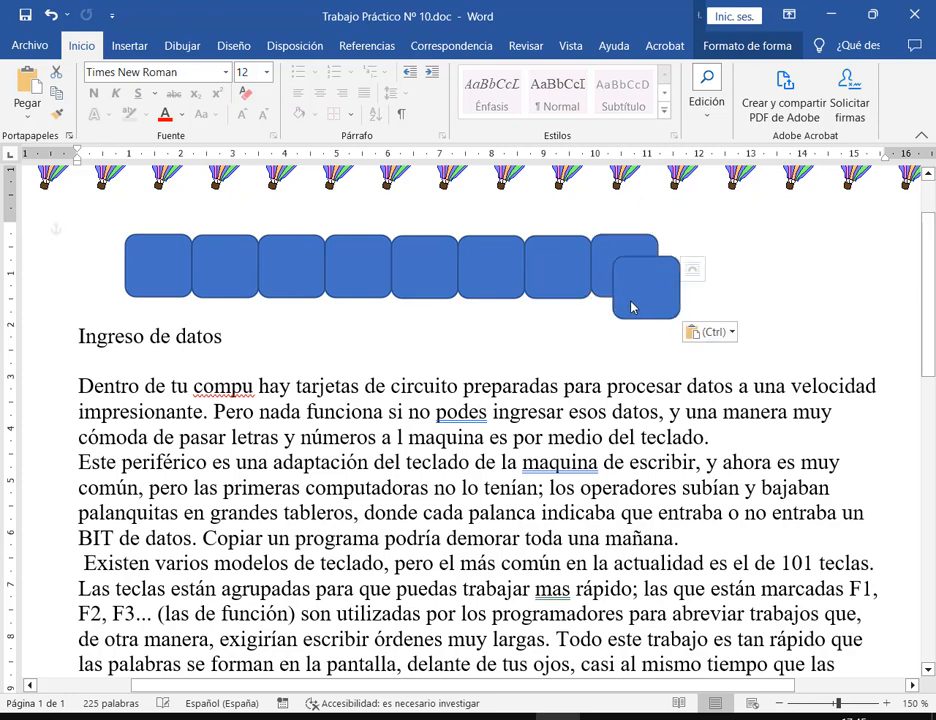
left_click_drag(633, 305, 805, 281)
key("ctrl+v")
key("ctrl+v")
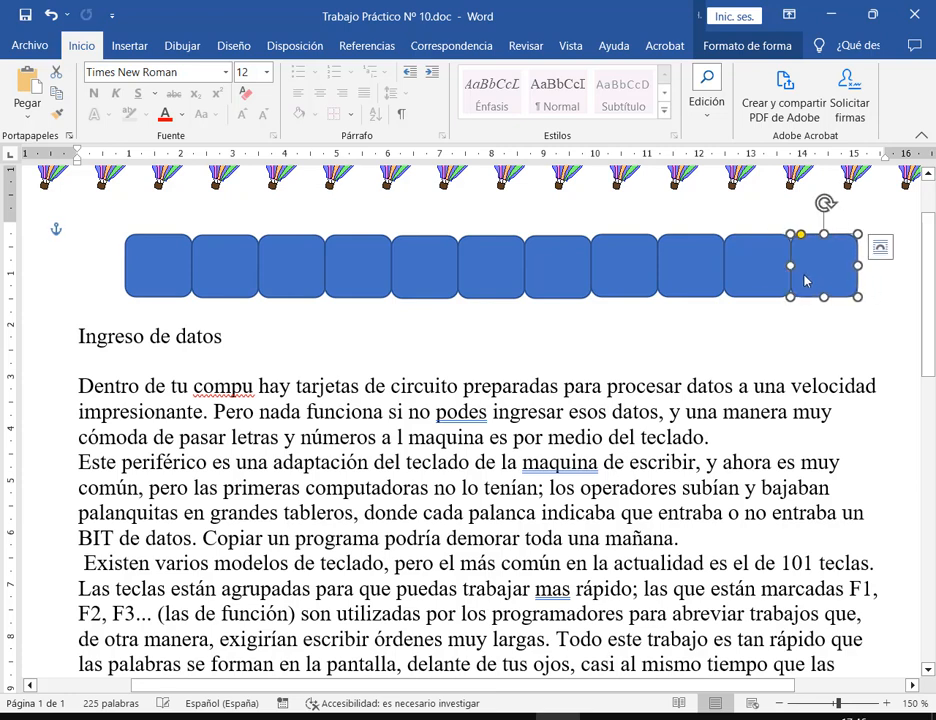
Add the letter C as text inside the first rounded rectangle of the row.
left_click(780, 363)
scroll(923, 300, "up", 1)
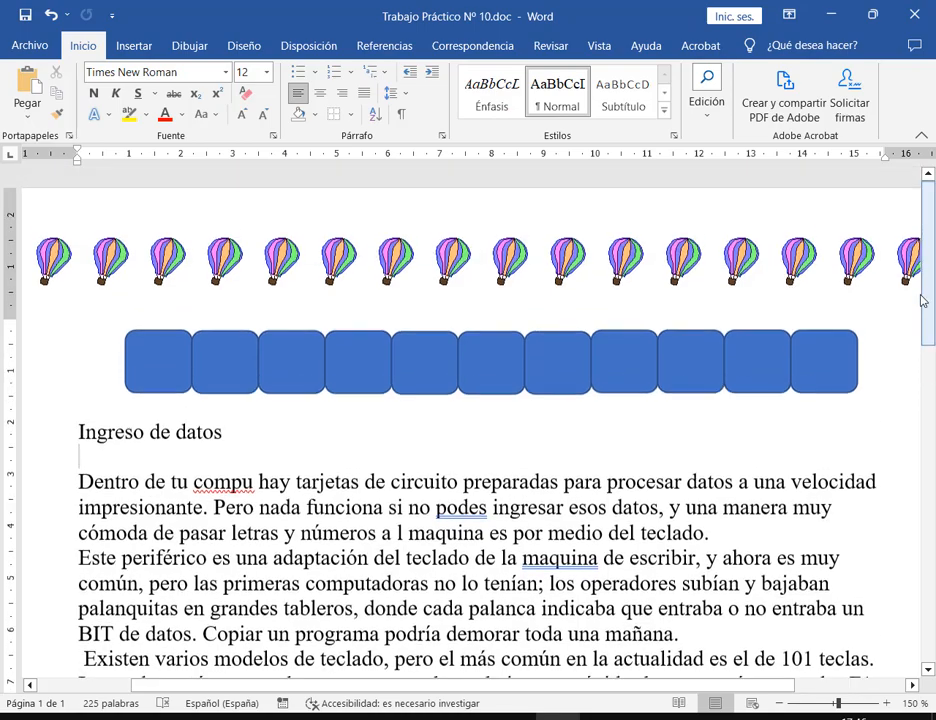
scroll(811, 355, "down", 3)
scroll(784, 341, "down", 3)
scroll(675, 326, "up", 2)
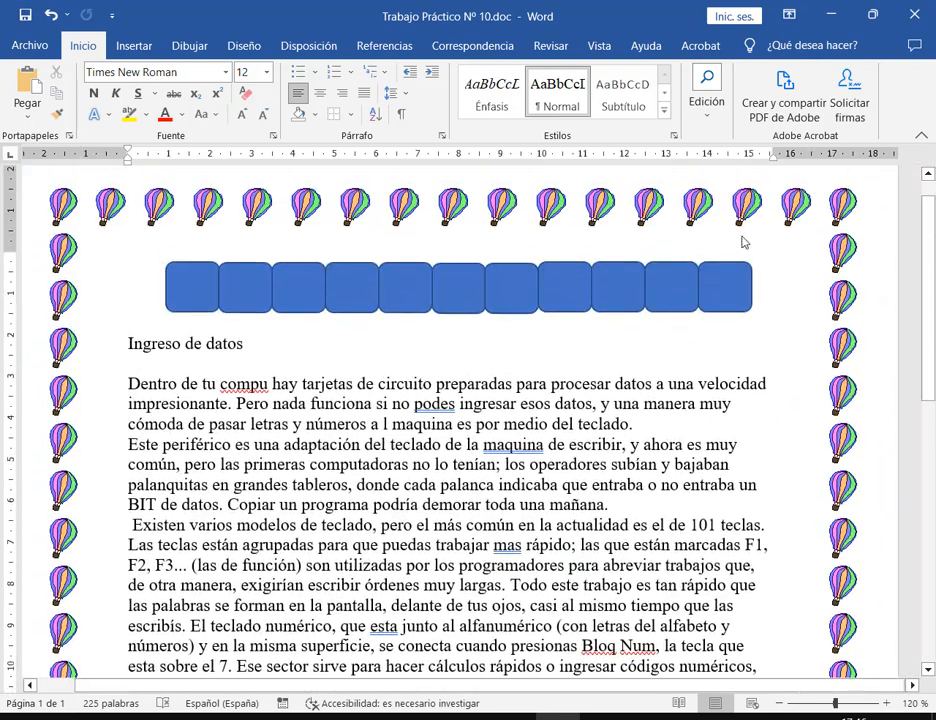
scroll(240, 266, "up", 2)
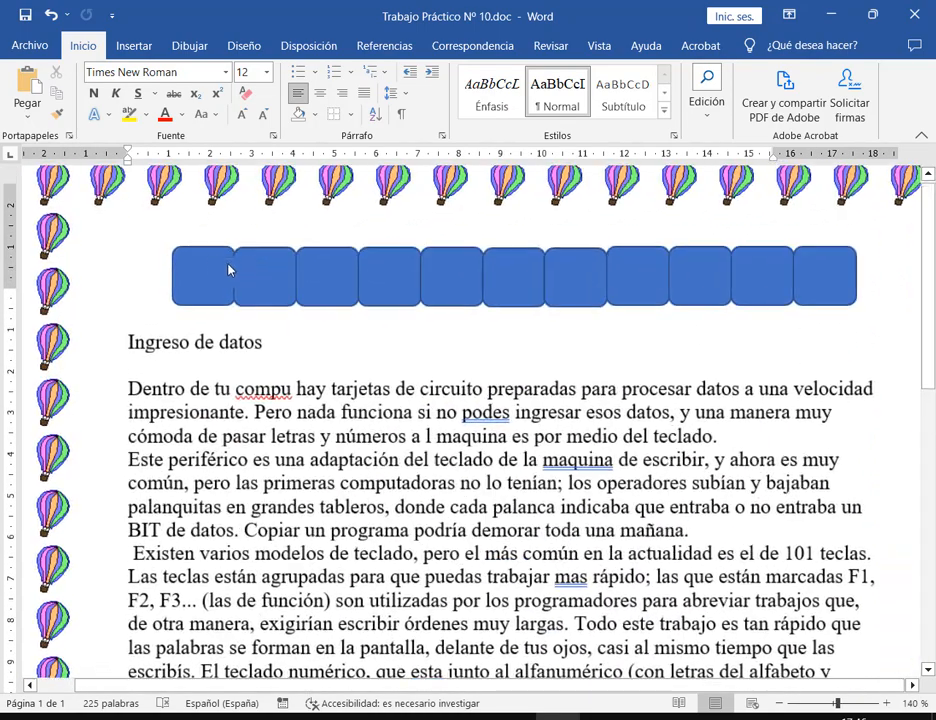
right_click(208, 266)
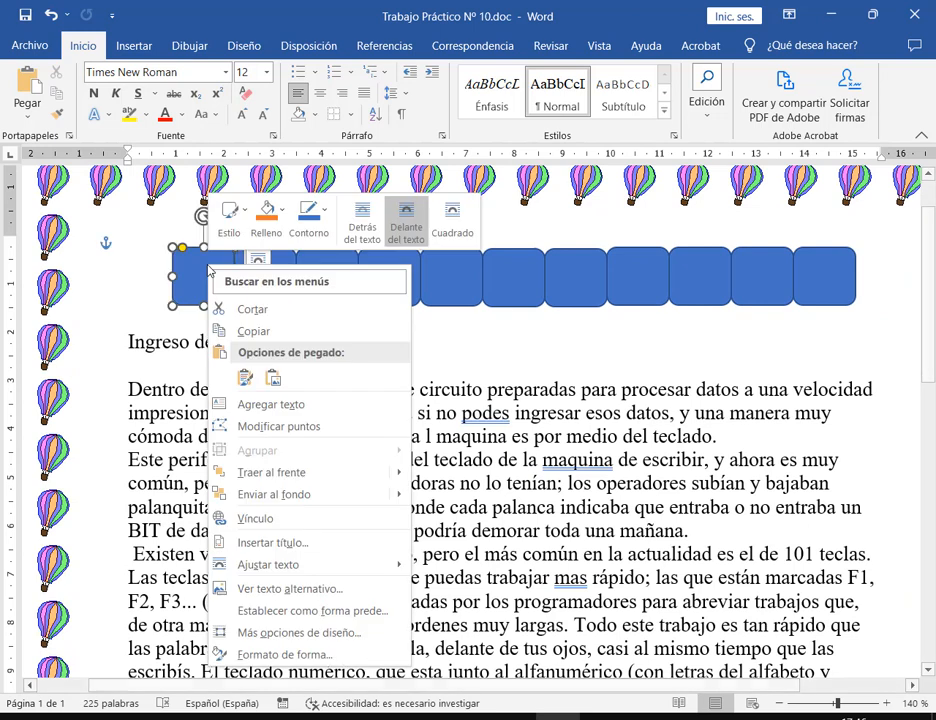
left_click(271, 406)
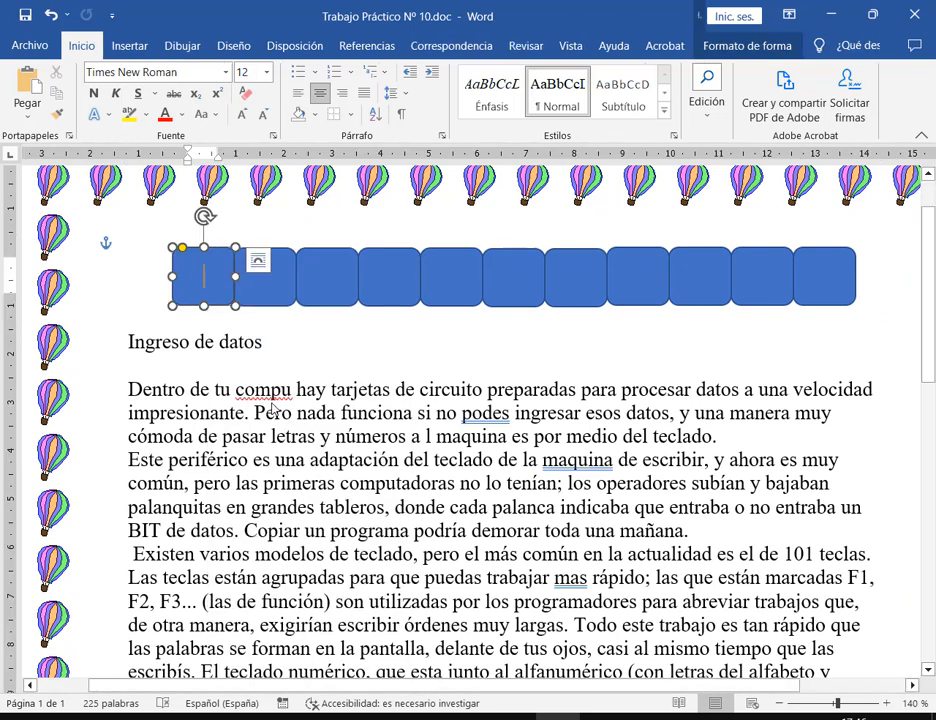
type("C")
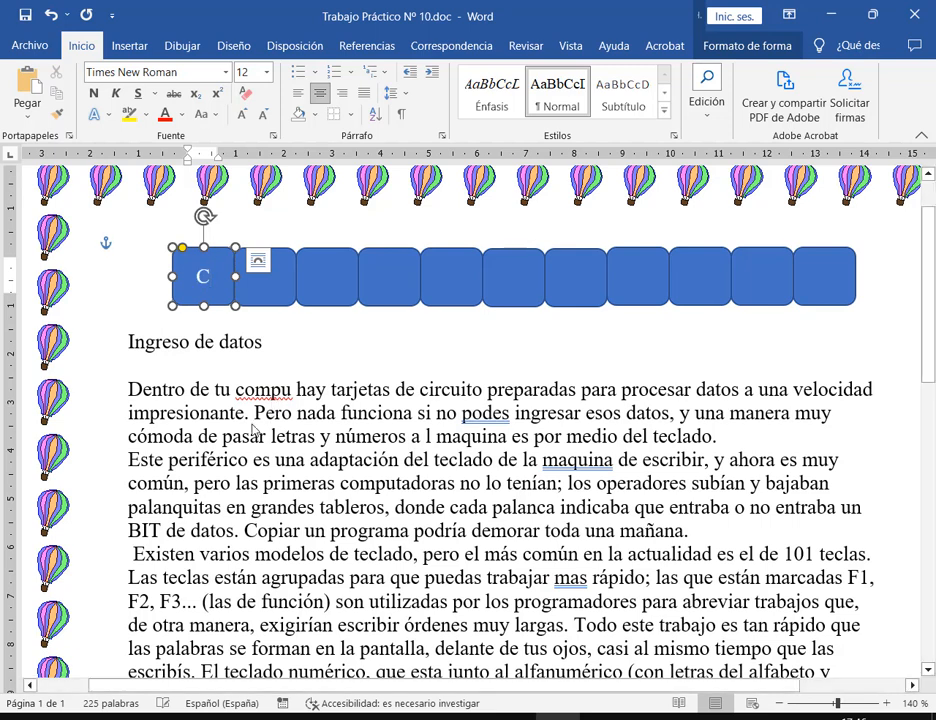
Add the letter O as text inside the second rounded rectangle of the row.
left_click(266, 302)
right_click(266, 302)
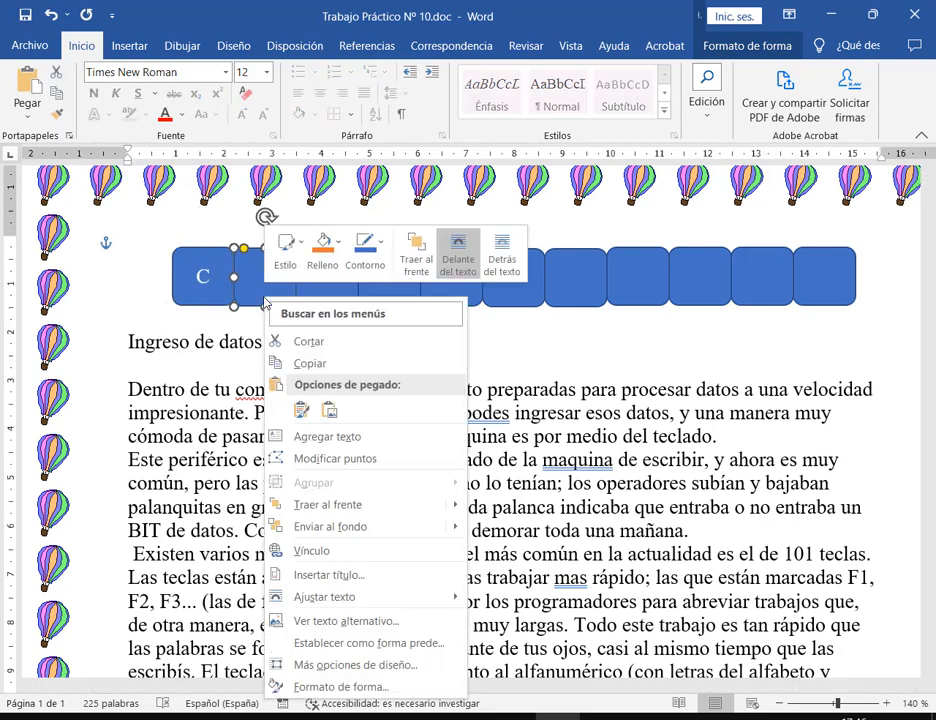
left_click(330, 437)
type("O")
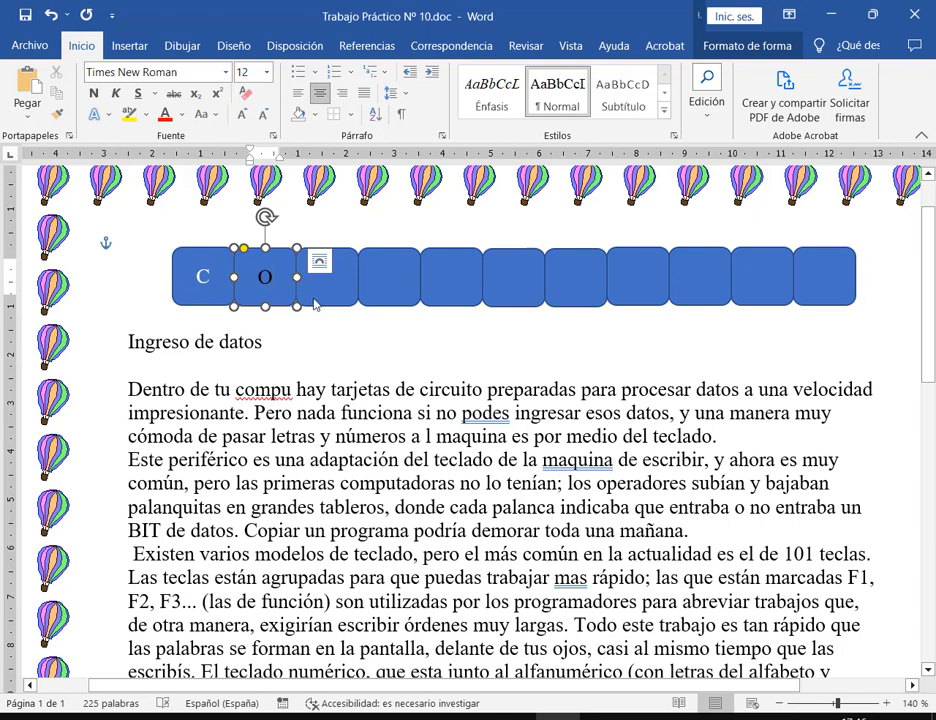
Add the letters M and P as text inside the third and fourth rounded rectangles of the row.
left_click(326, 296)
right_click(328, 297)
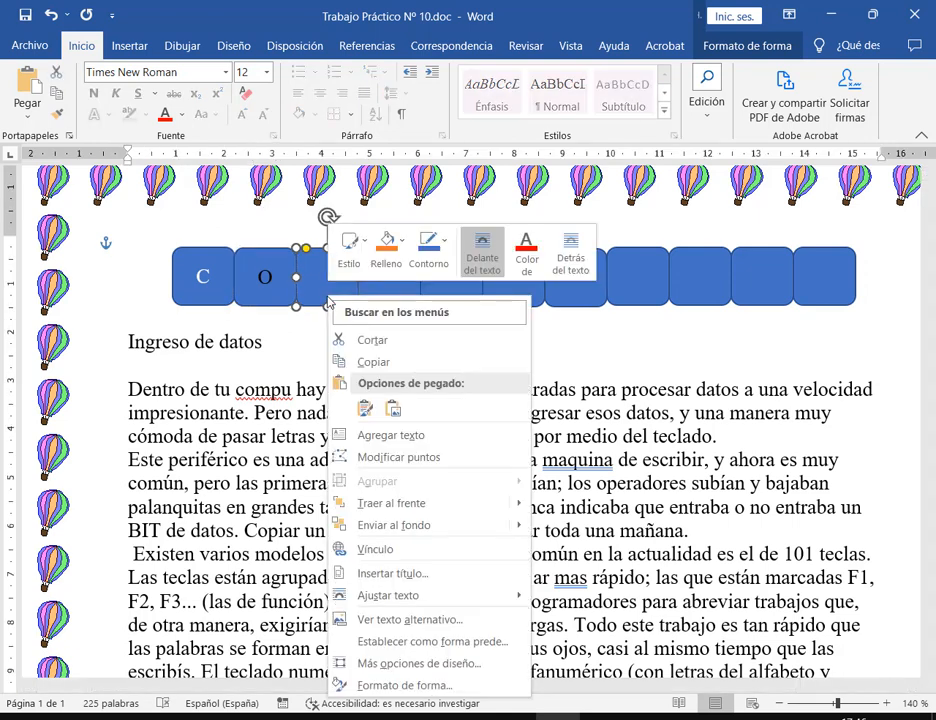
left_click(392, 434)
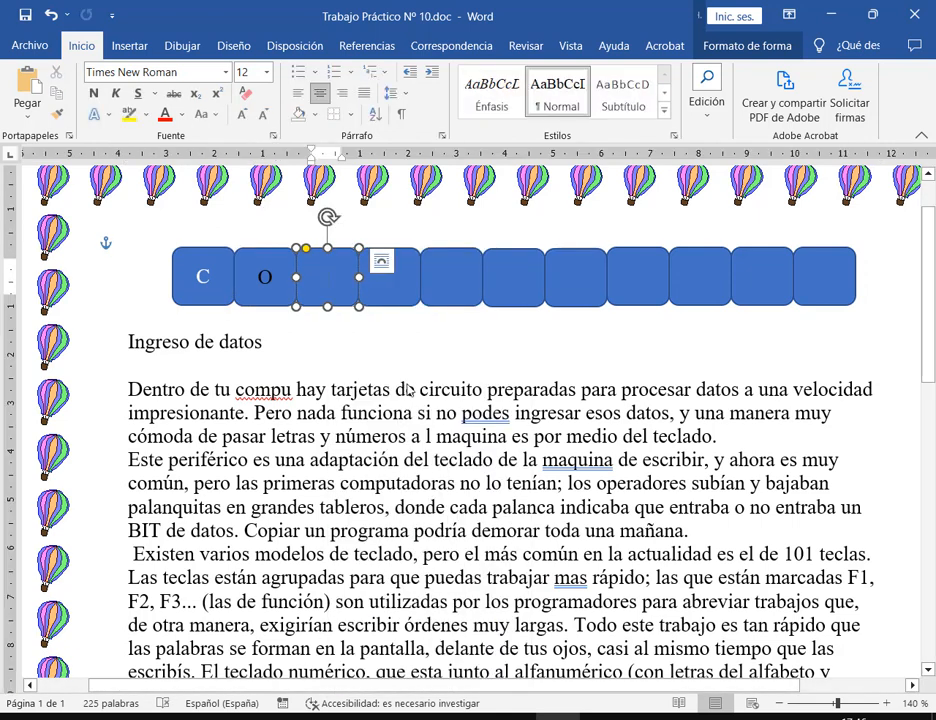
type("M")
left_click(396, 293)
right_click(397, 293)
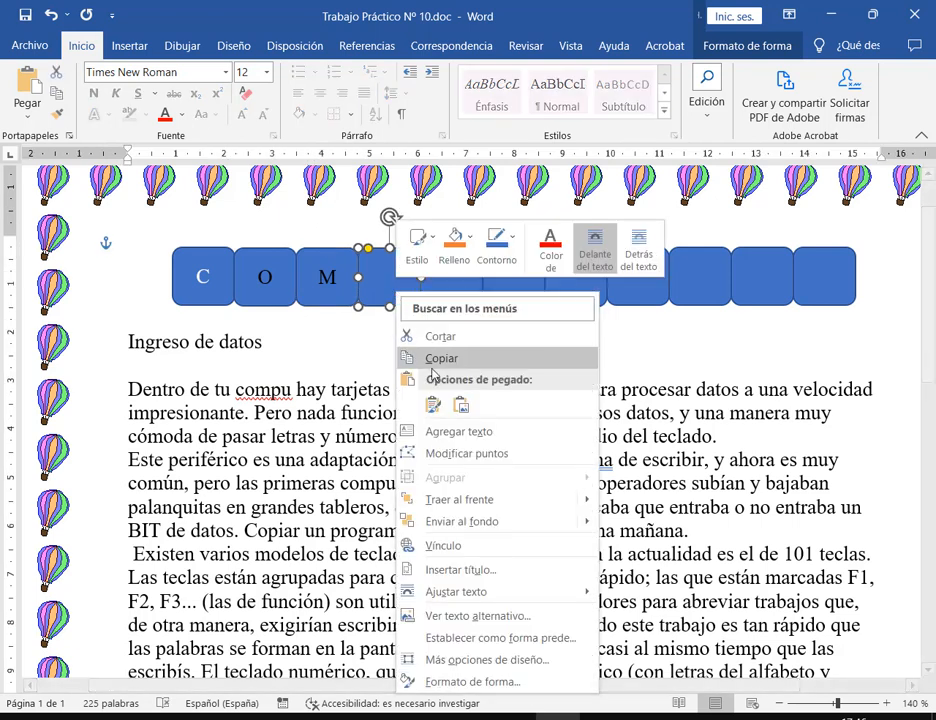
left_click(456, 431)
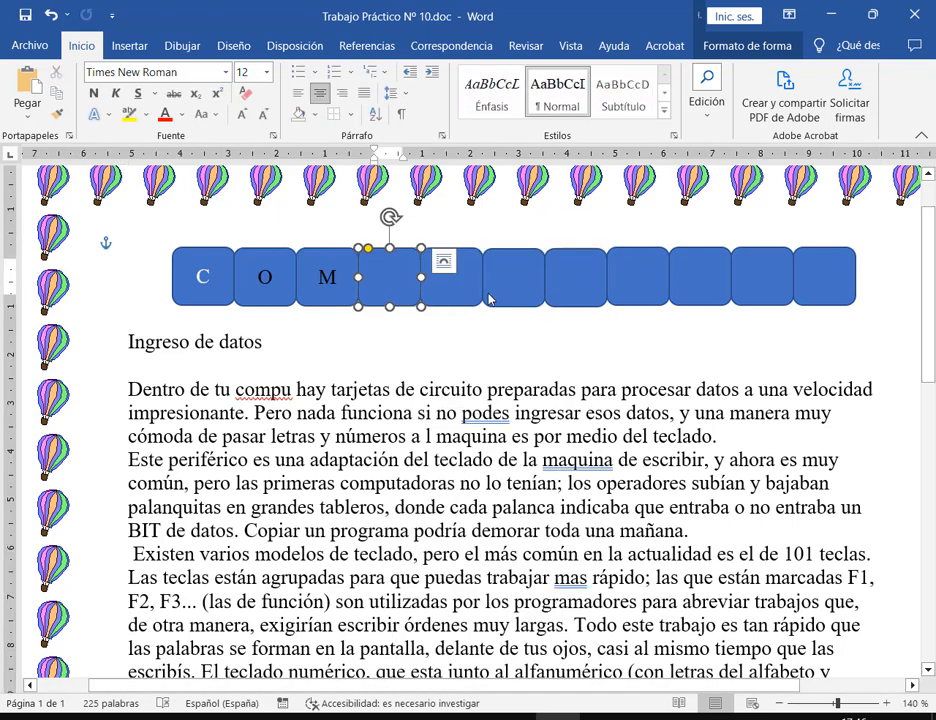
type("P")
Add the letters U and T as text inside the fifth and sixth rounded rectangles of the row.
right_click(476, 293)
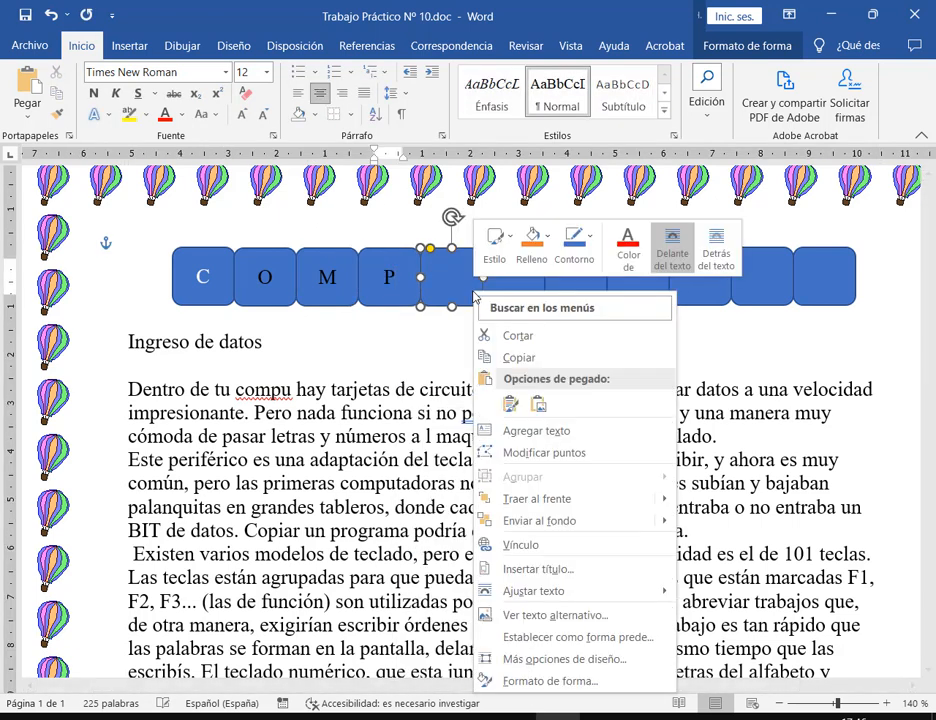
left_click(533, 432)
type("U")
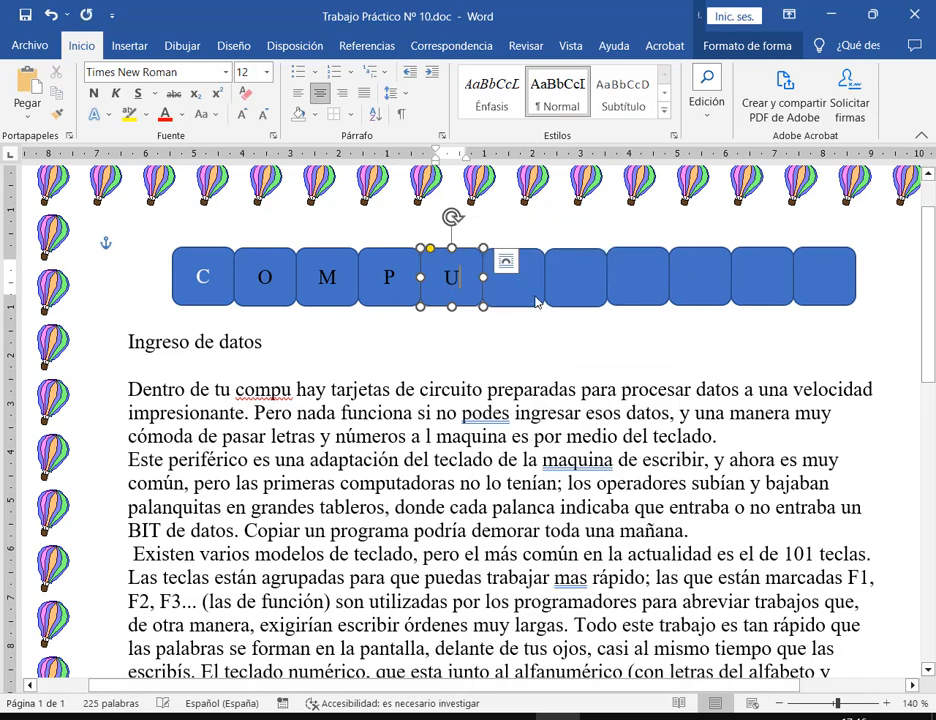
right_click(535, 298)
left_click(598, 432)
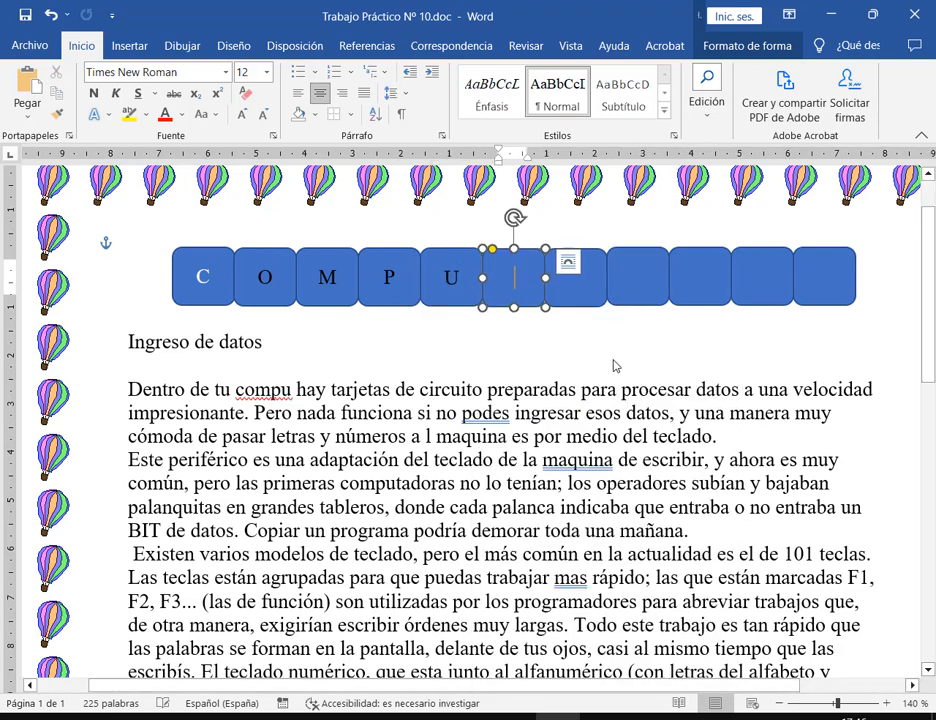
type("T")
Add the letters A and C as text inside the seventh and eighth rounded rectangles of the row.
right_click(592, 294)
left_click(660, 436)
type("A")
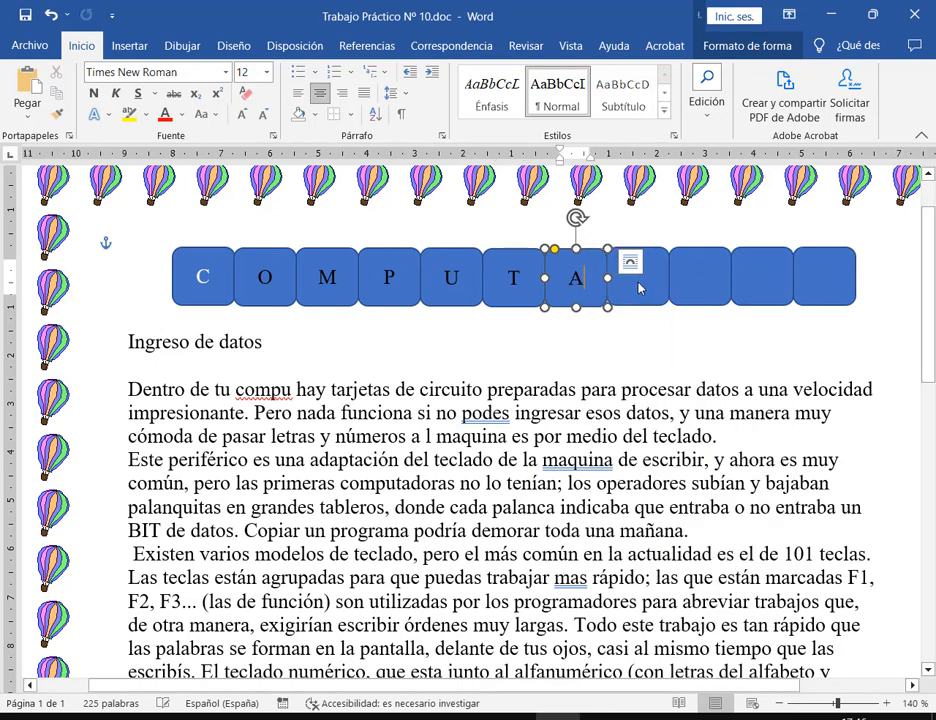
right_click(650, 290)
left_click(705, 432)
type("C")
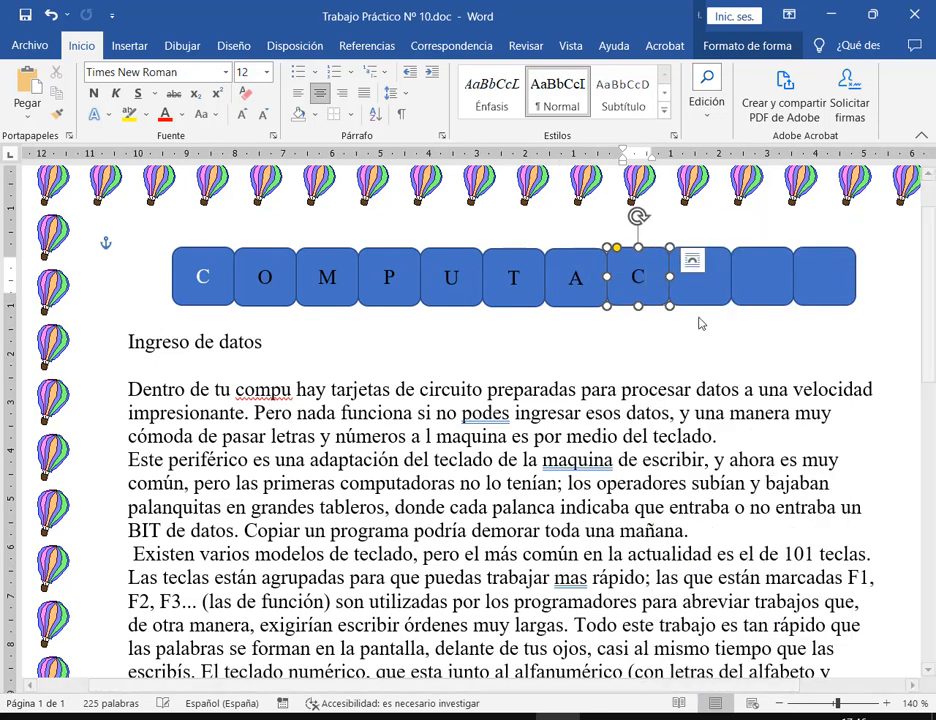
Add the letters I and O as text inside the ninth and tenth rounded rectangles of the row.
right_click(712, 304)
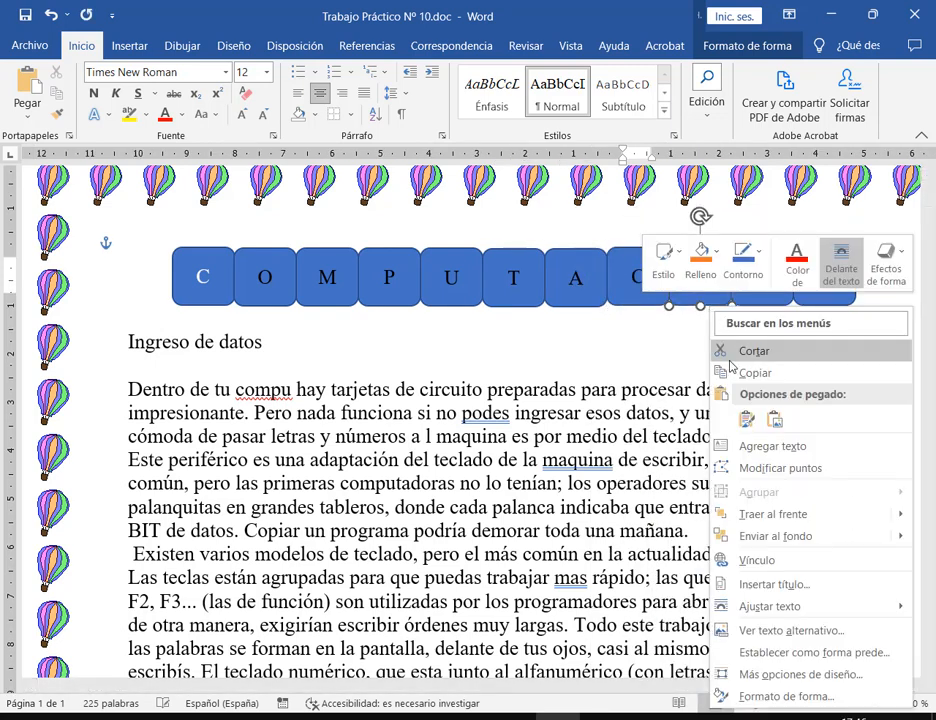
left_click(754, 446)
type("I")
right_click(770, 300)
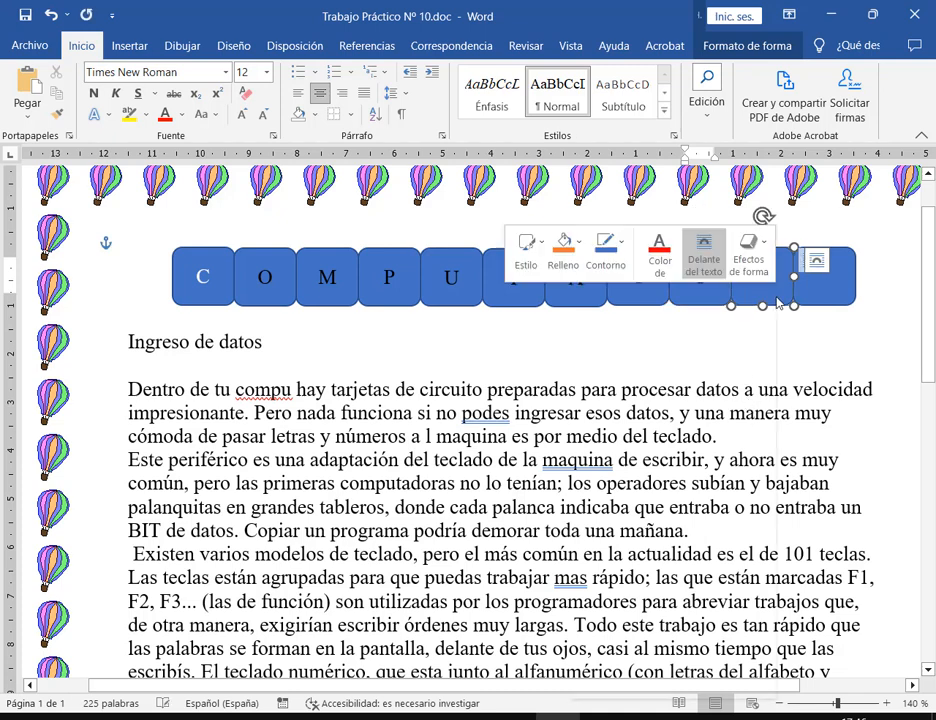
left_click(668, 441)
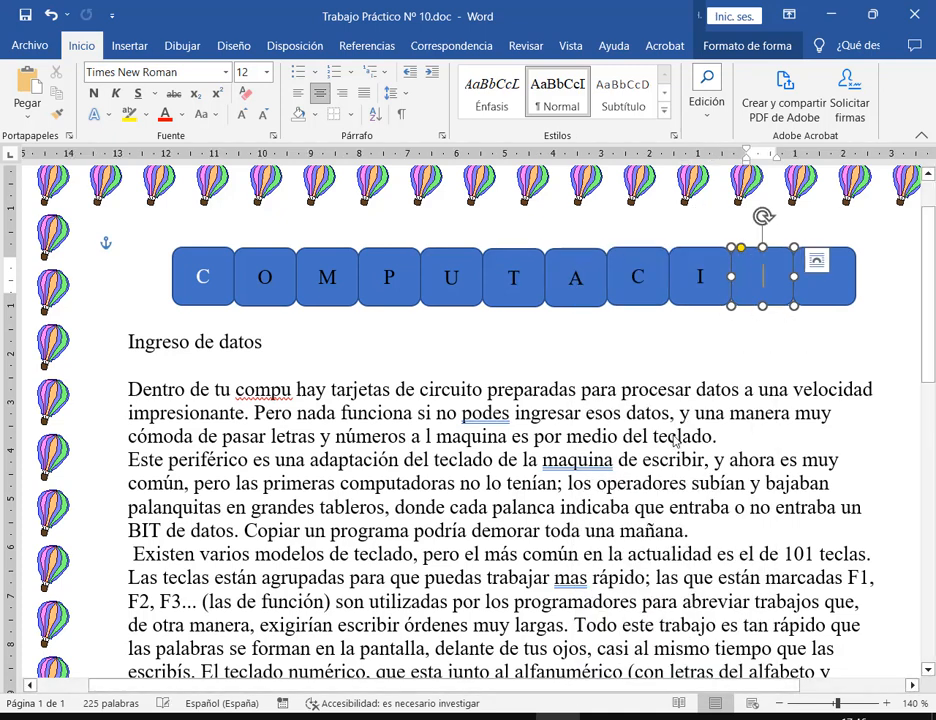
type("O")
Add the letter N as text inside the eleventh rounded rectangle and save the document as Trabajo Práctico Nº 10.docx.
right_click(831, 300)
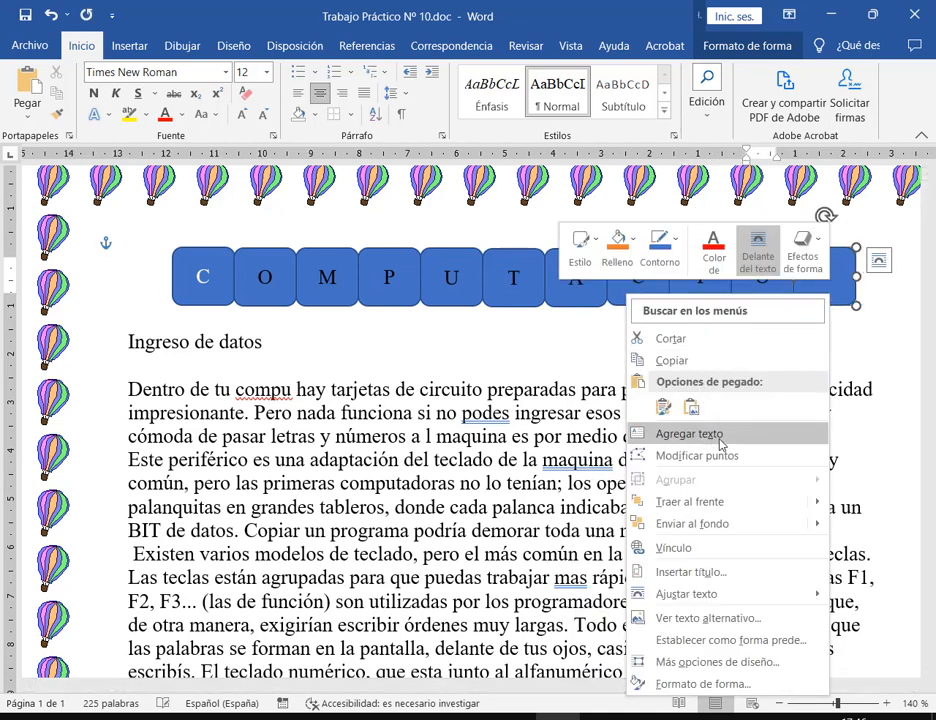
left_click(700, 433)
type("N")
left_click(560, 365)
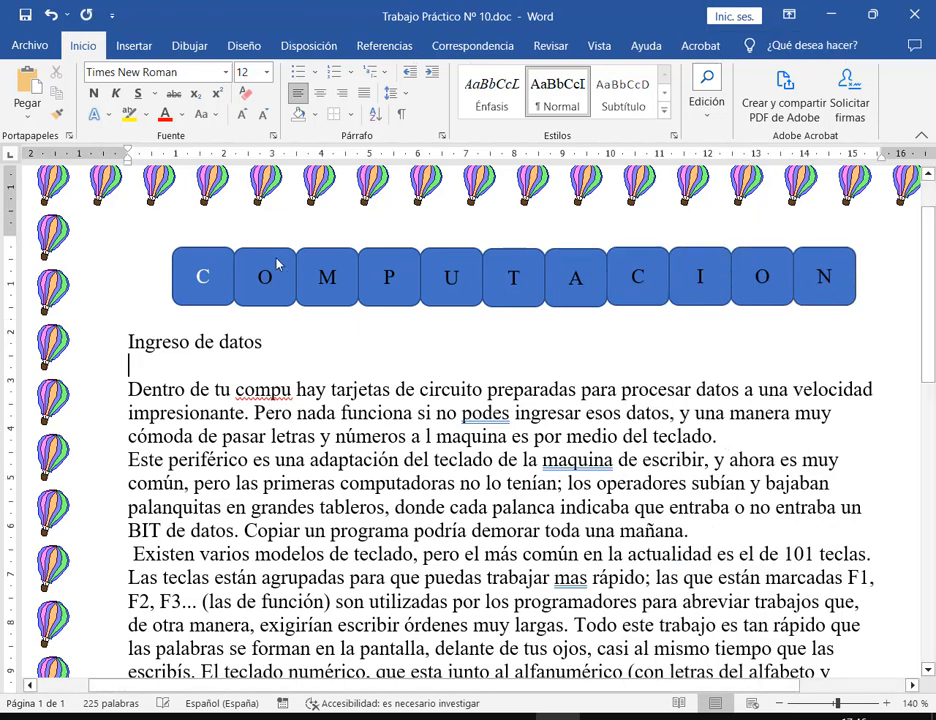
left_click(26, 14)
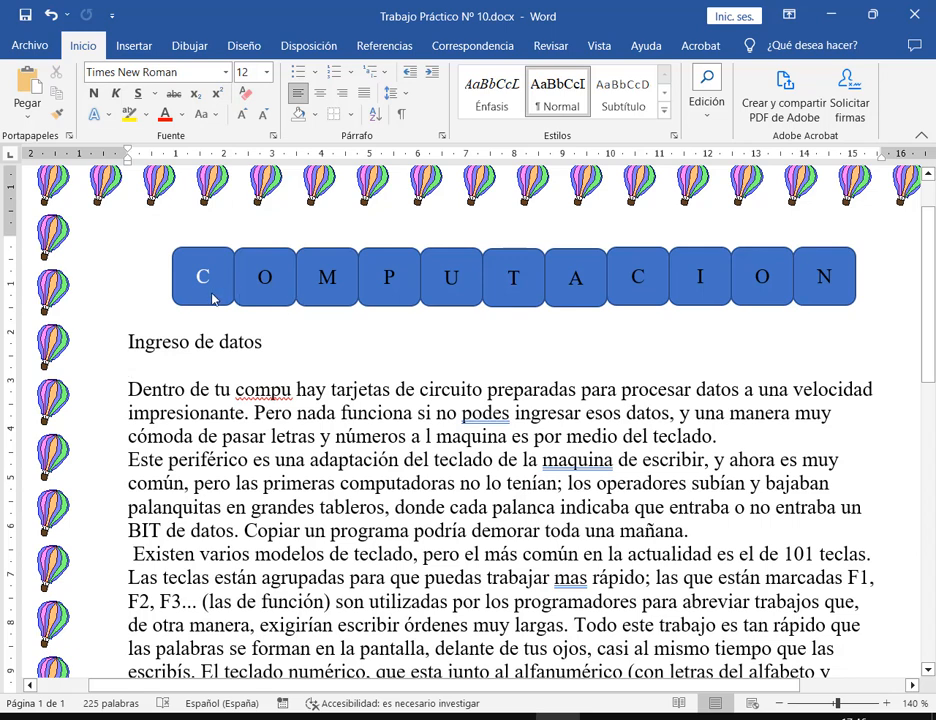
Try to turn the box letters white by selecting the row of rounded rectangles as text.
left_click_drag(127, 343, 458, 483)
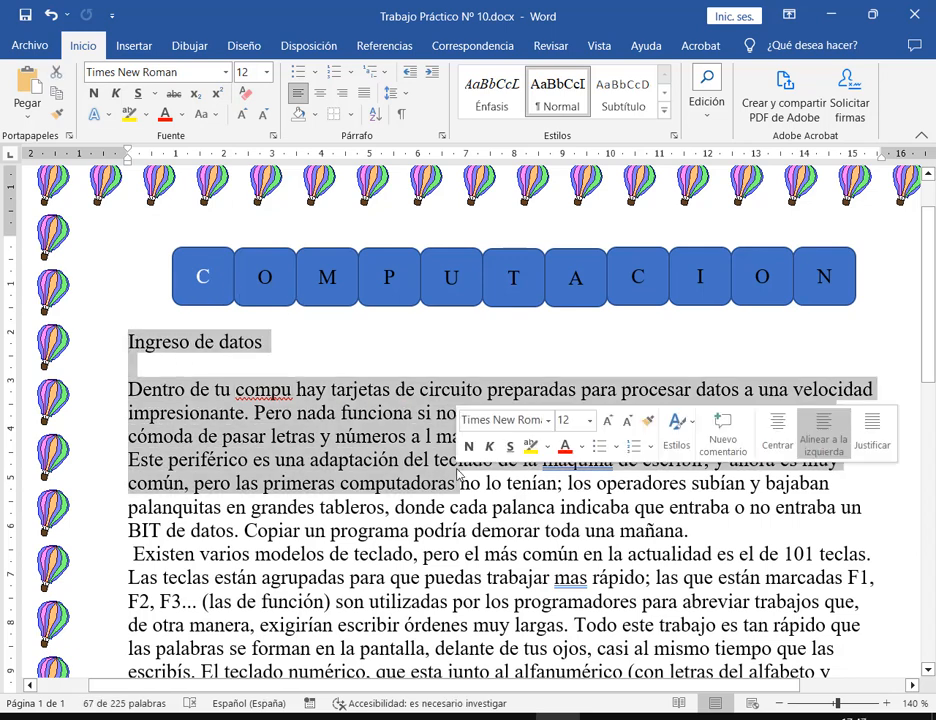
left_click(458, 483)
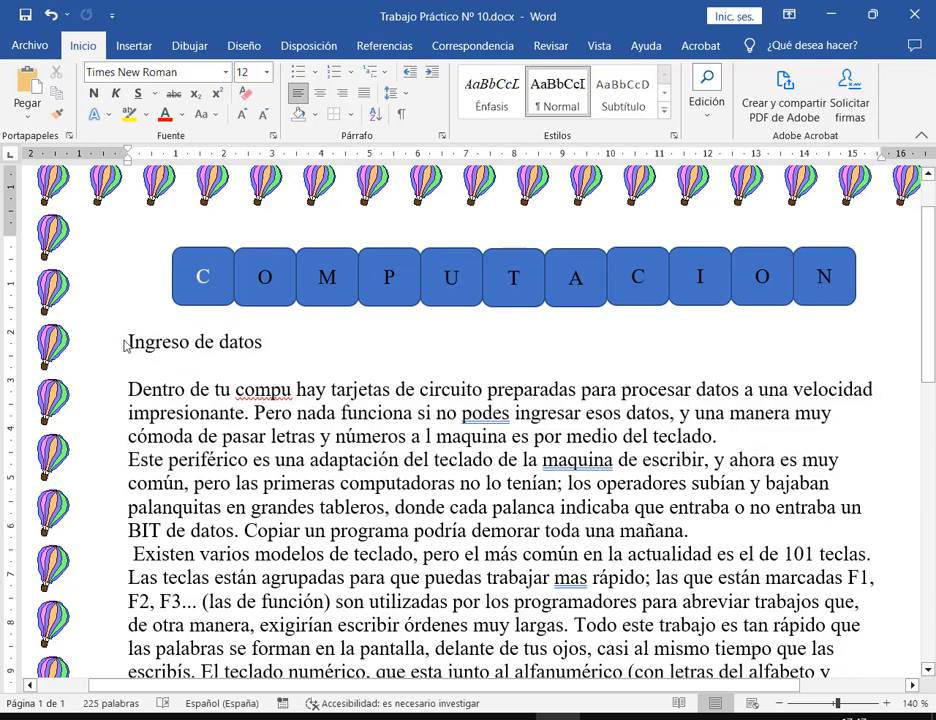
left_click_drag(125, 341, 688, 532)
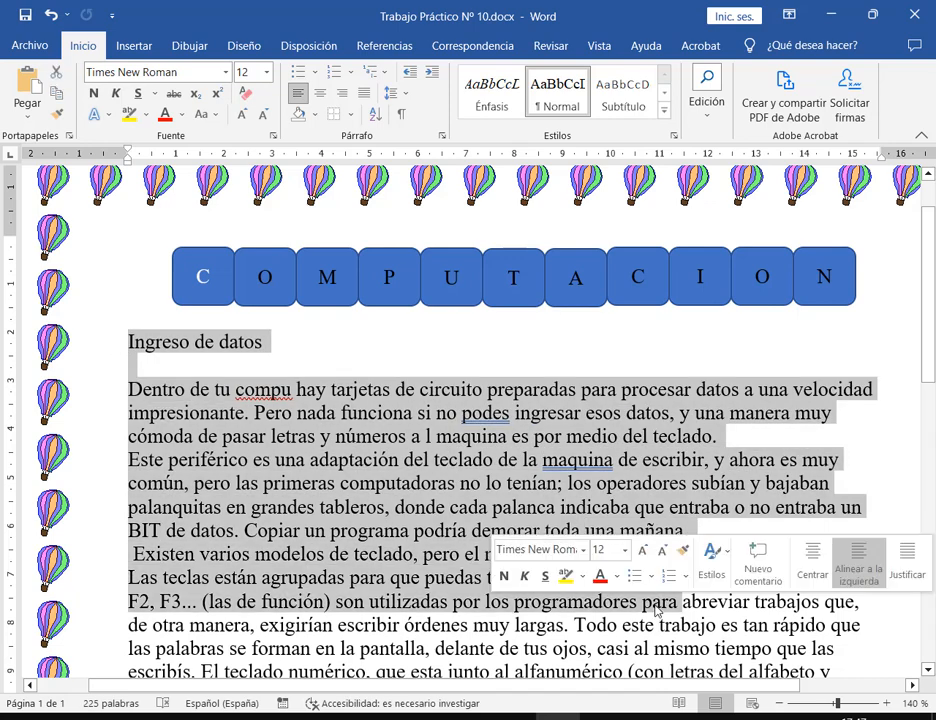
left_click(307, 243)
left_click(672, 289)
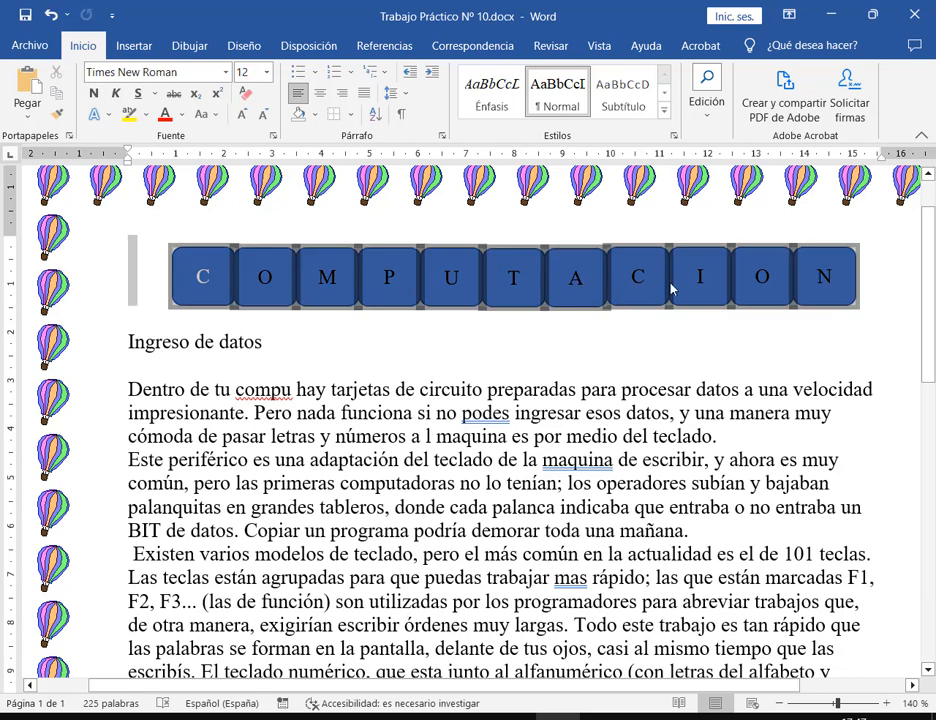
left_click_drag(670, 283, 784, 283)
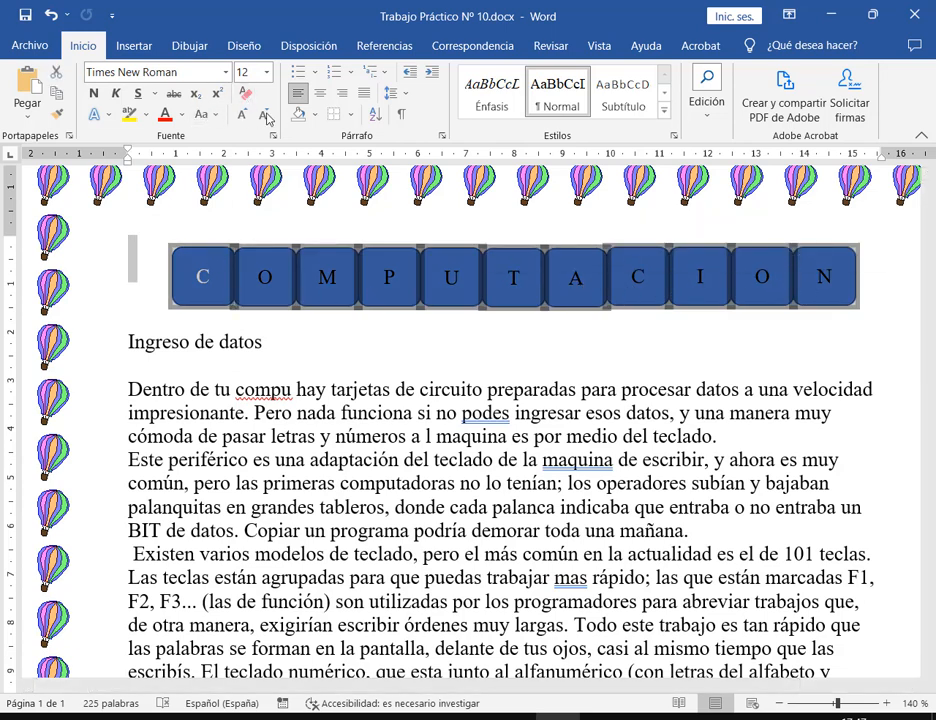
left_click(181, 114)
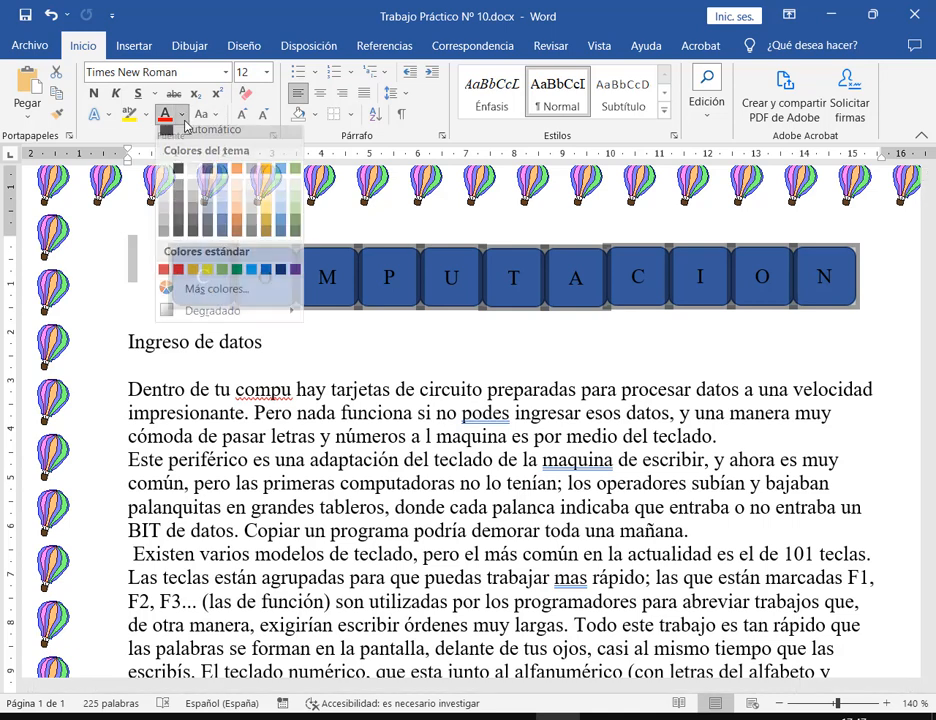
left_click(163, 184)
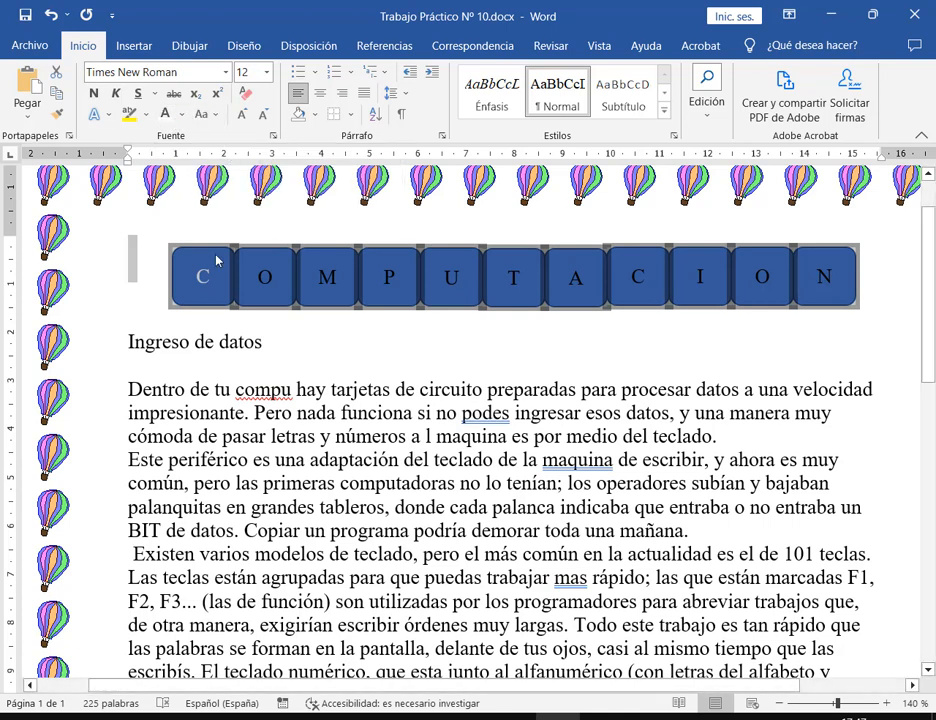
left_click(266, 72)
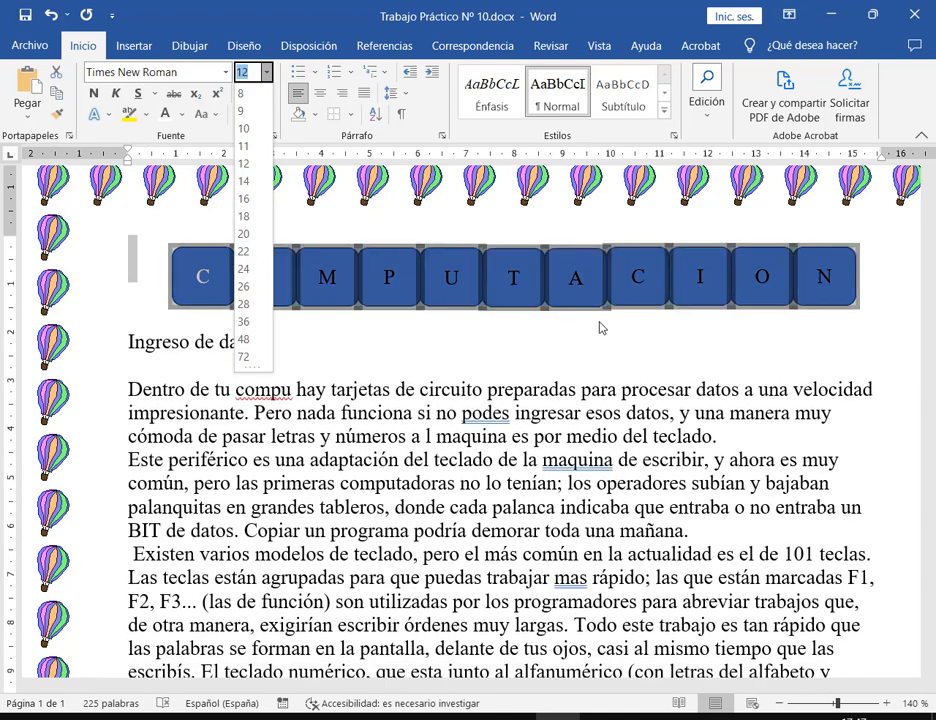
left_click(293, 319)
left_click(157, 242)
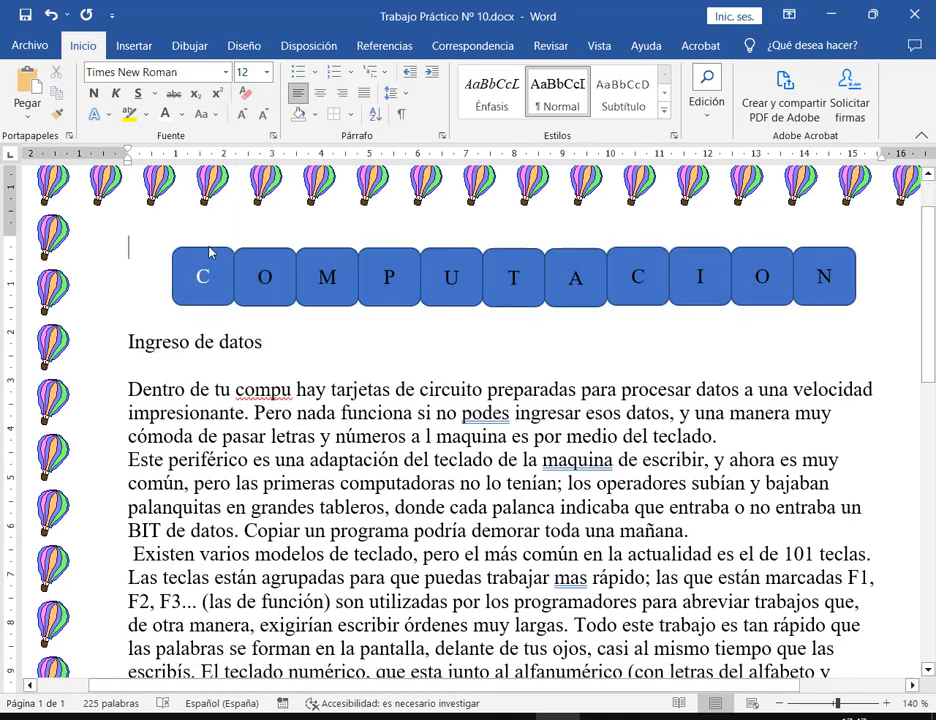
left_click(828, 278)
left_click_drag(828, 285, 826, 302)
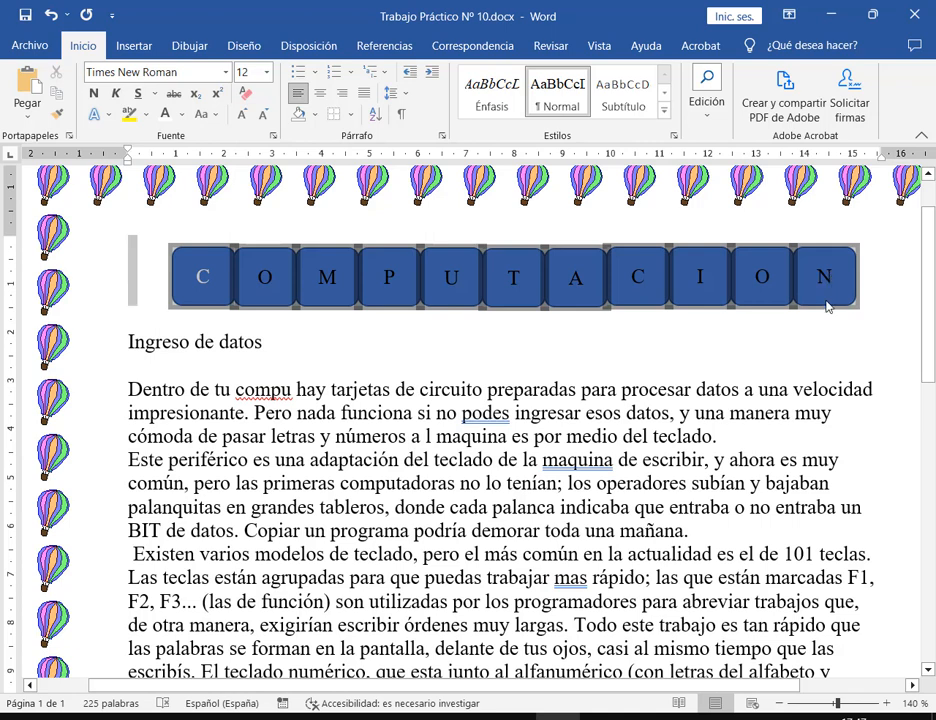
left_click(399, 343)
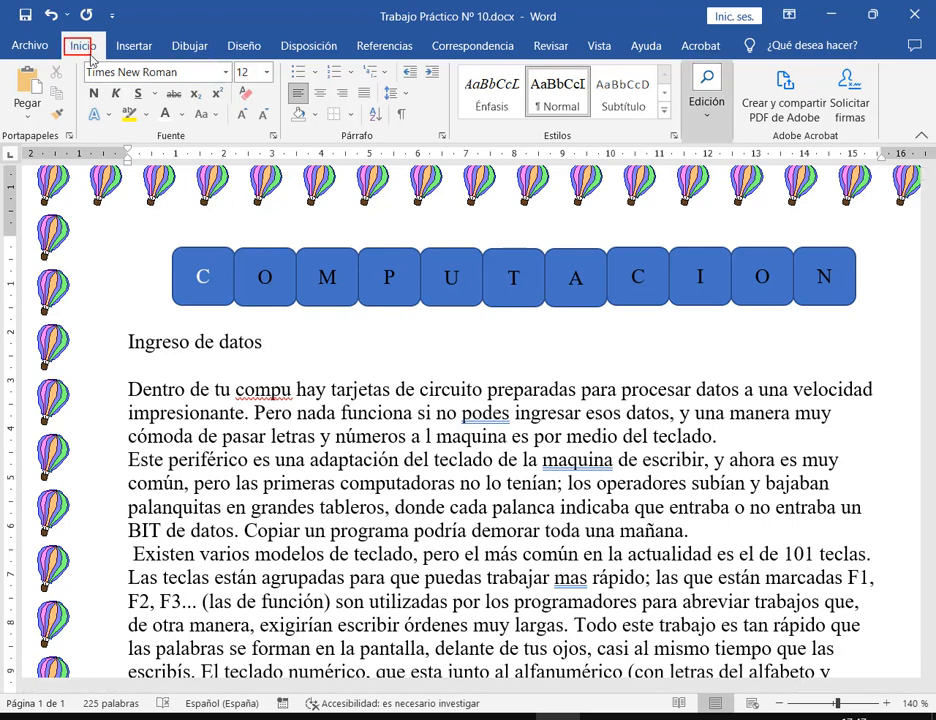
Select all eleven rounded rectangles together with Select Objects and make their letters white and bold.
left_click(716, 121)
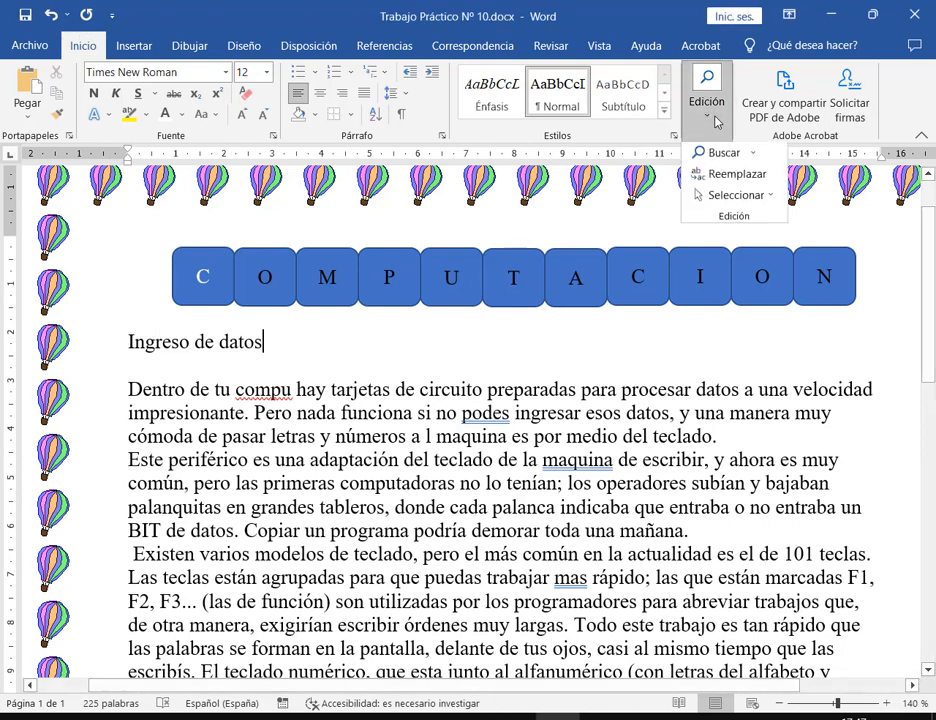
left_click(764, 207)
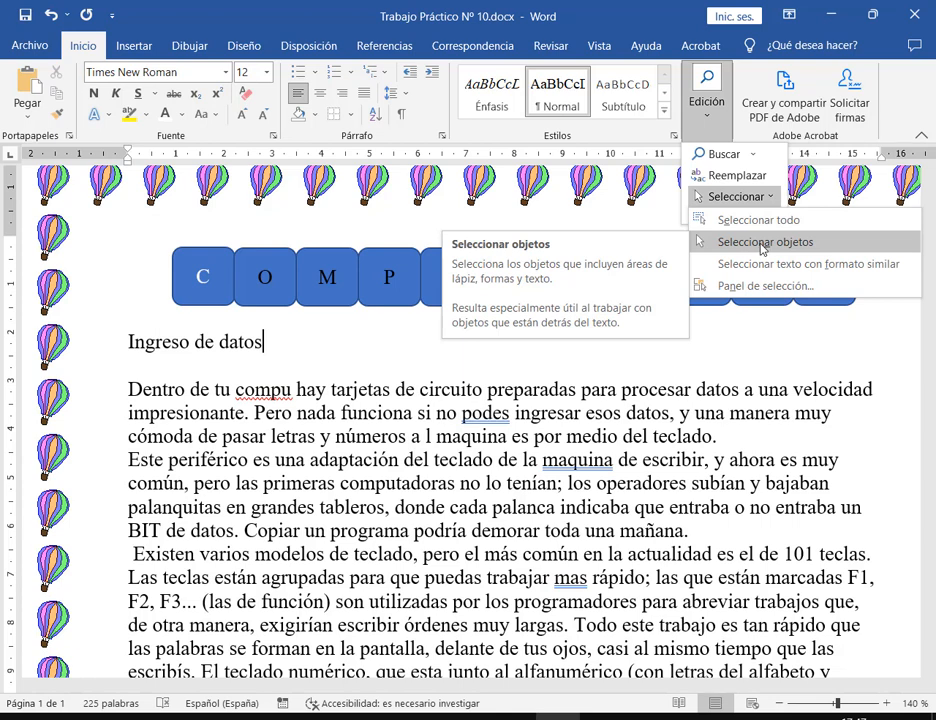
left_click(762, 246)
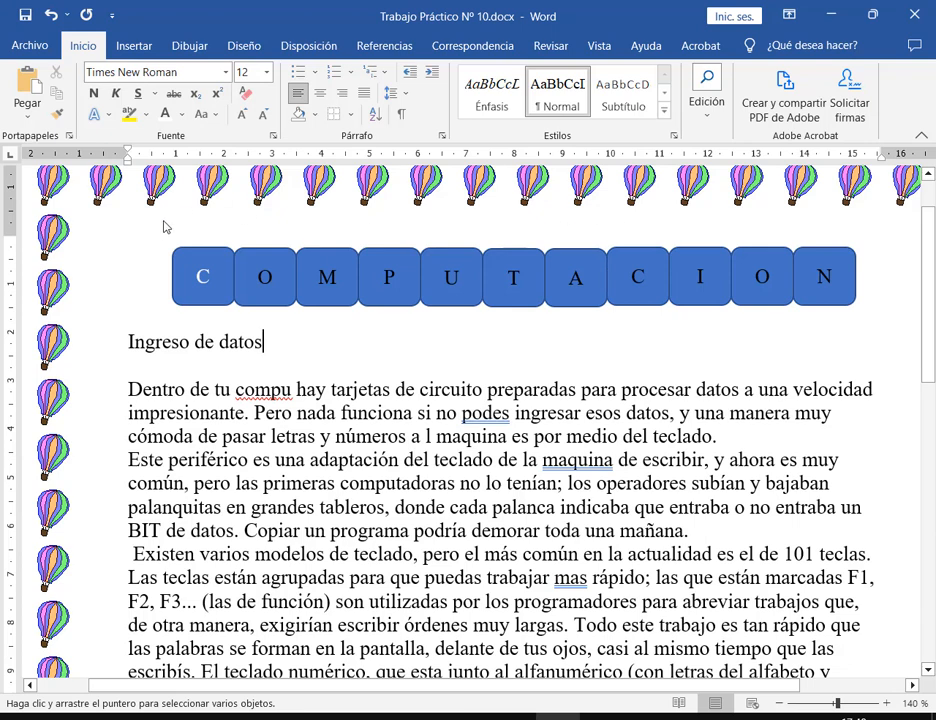
left_click_drag(157, 229, 790, 323)
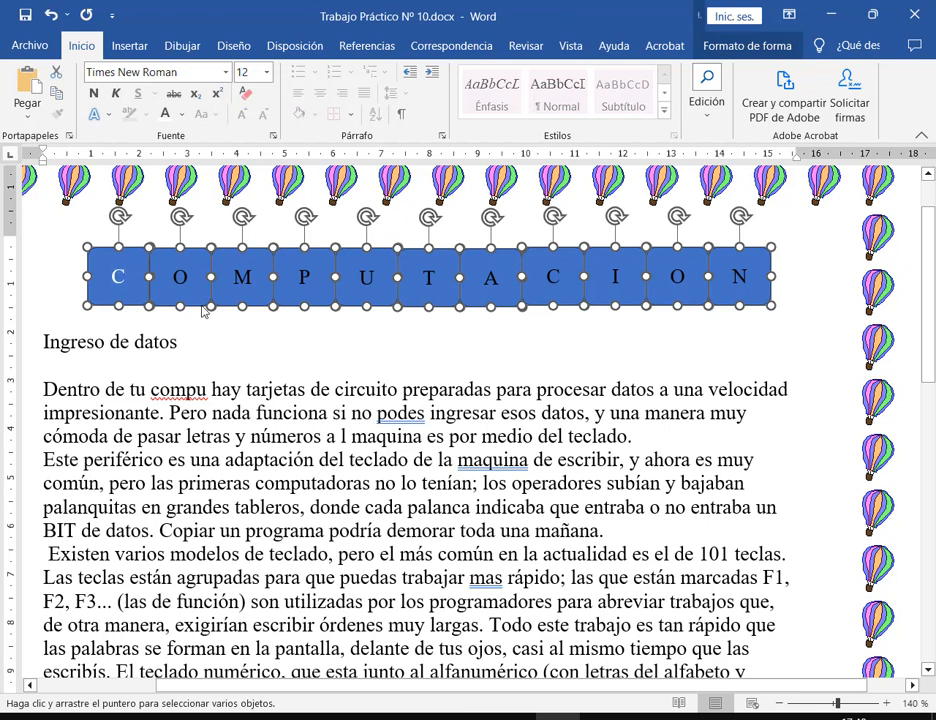
left_click(181, 114)
left_click(165, 187)
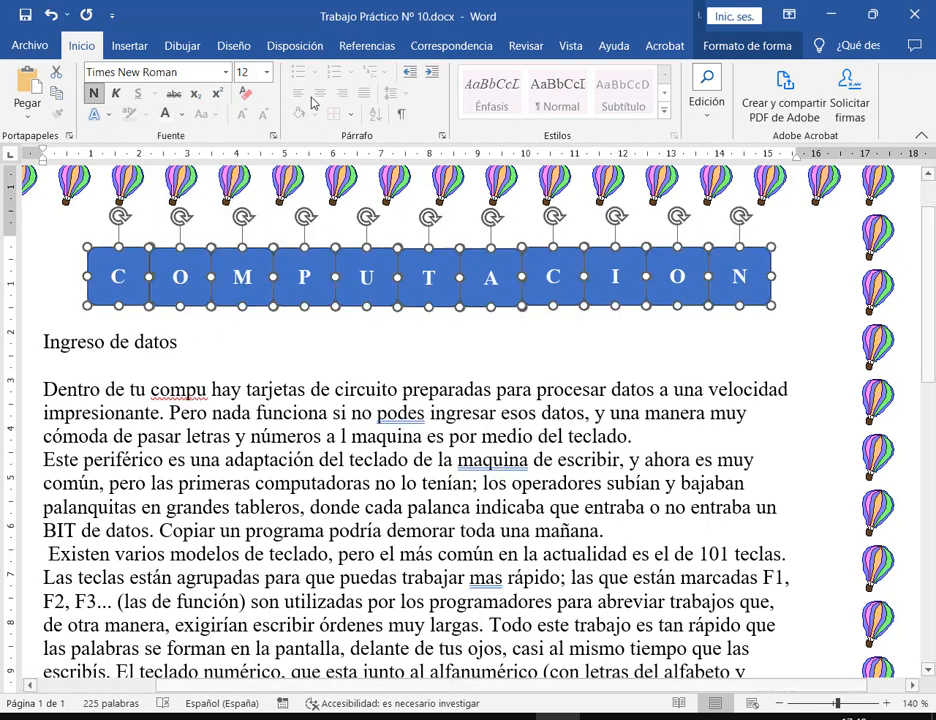
Set the font size of the letters in all eleven selected boxes to 22 and deselect the boxes.
left_click(266, 72)
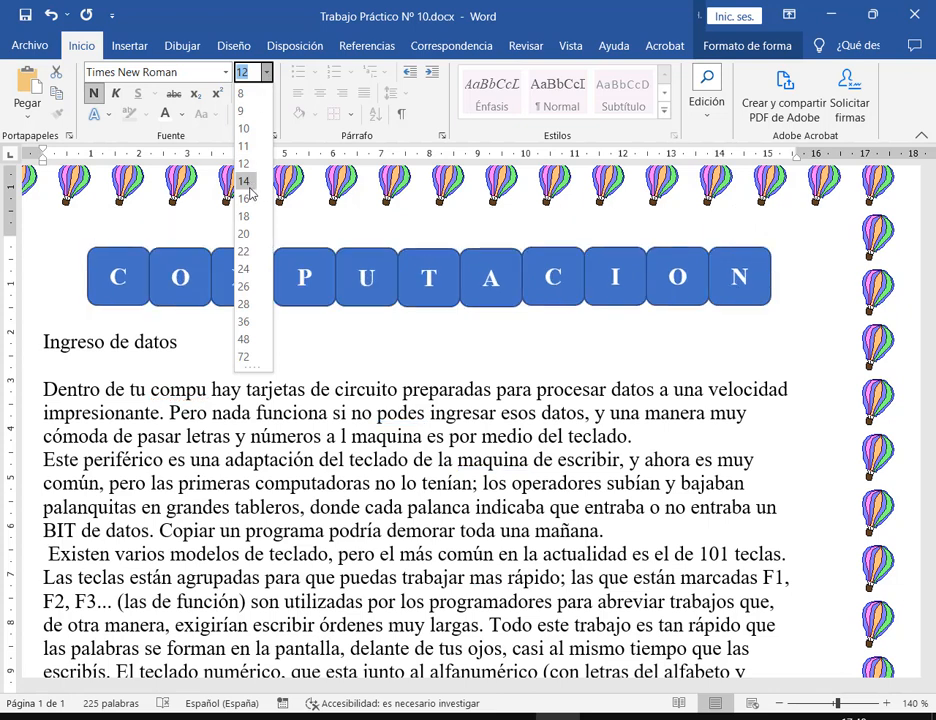
left_click(248, 251)
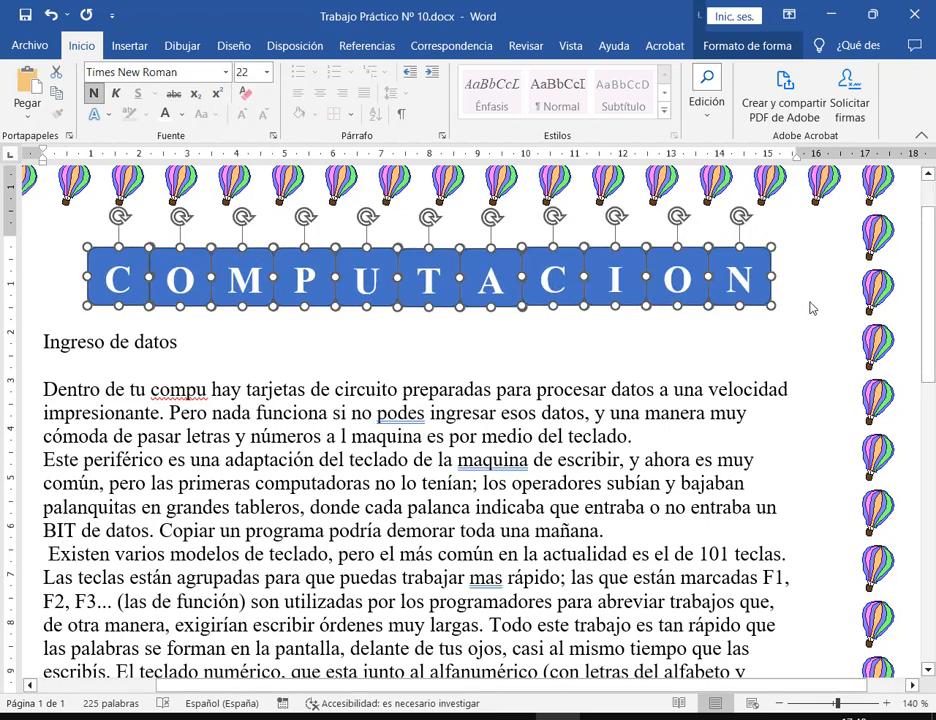
left_click(812, 308)
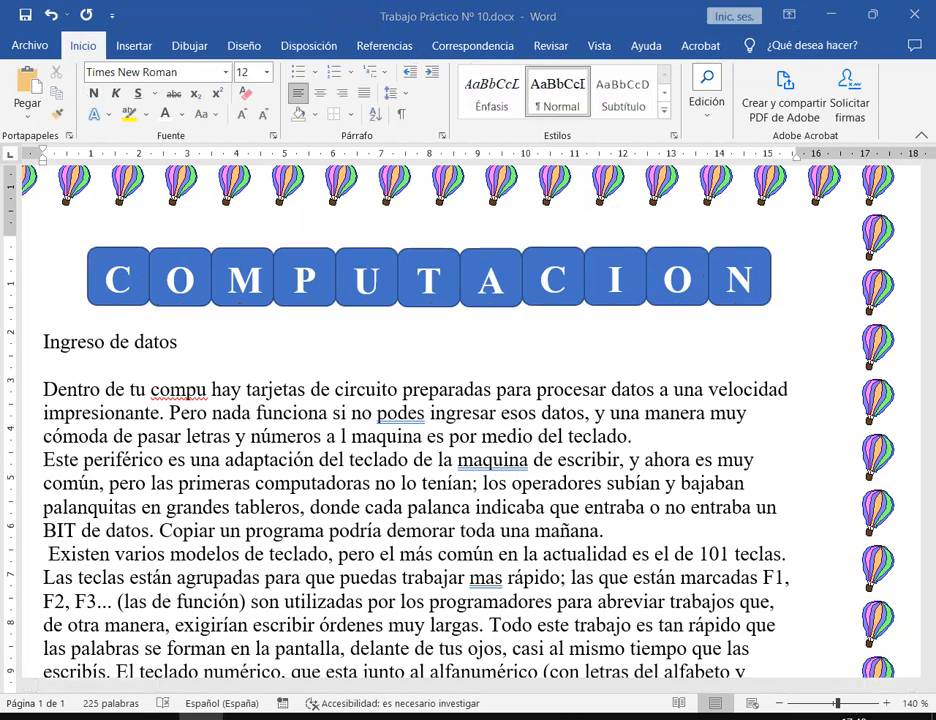
left_click(201, 717)
left_click(201, 717)
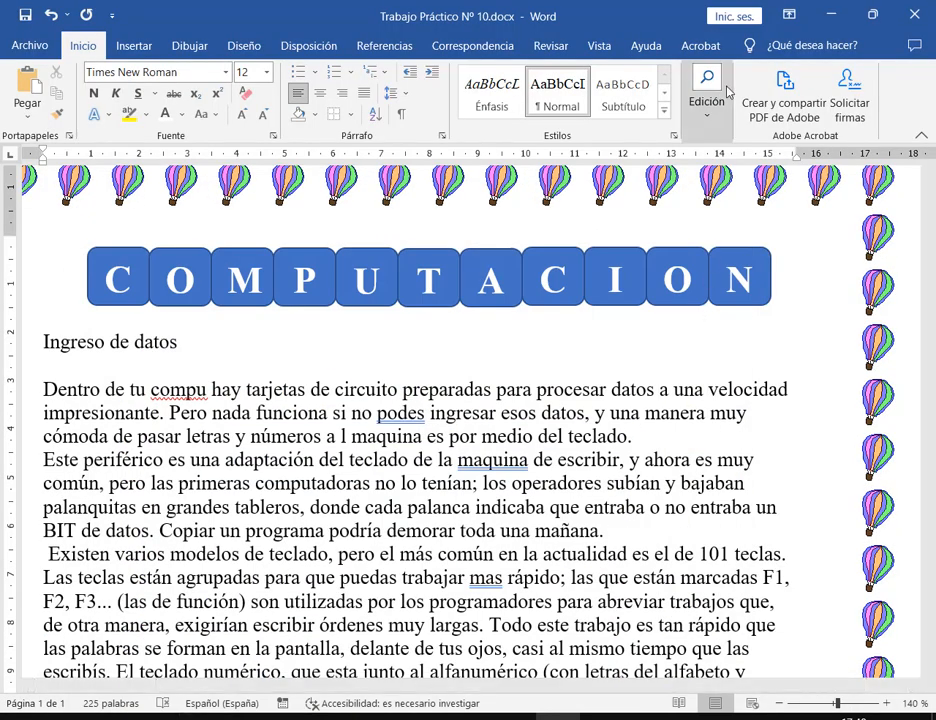
Select all eleven letter boxes with Select Objects, set their font size to 20 and deselect them.
left_click(712, 100)
left_click(723, 196)
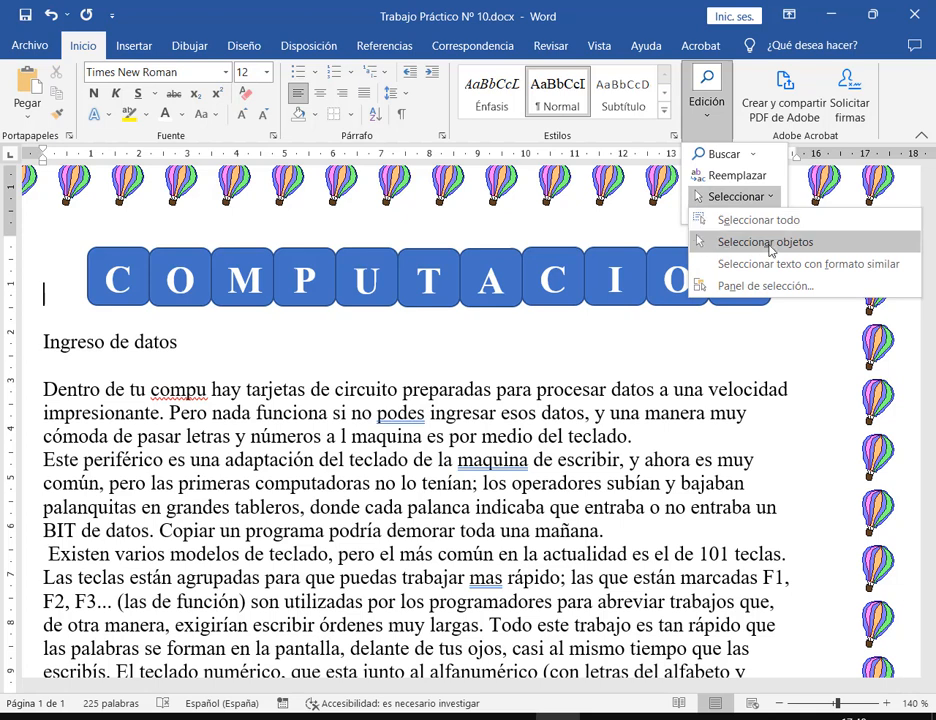
left_click(770, 242)
left_click_drag(787, 236, 50, 322)
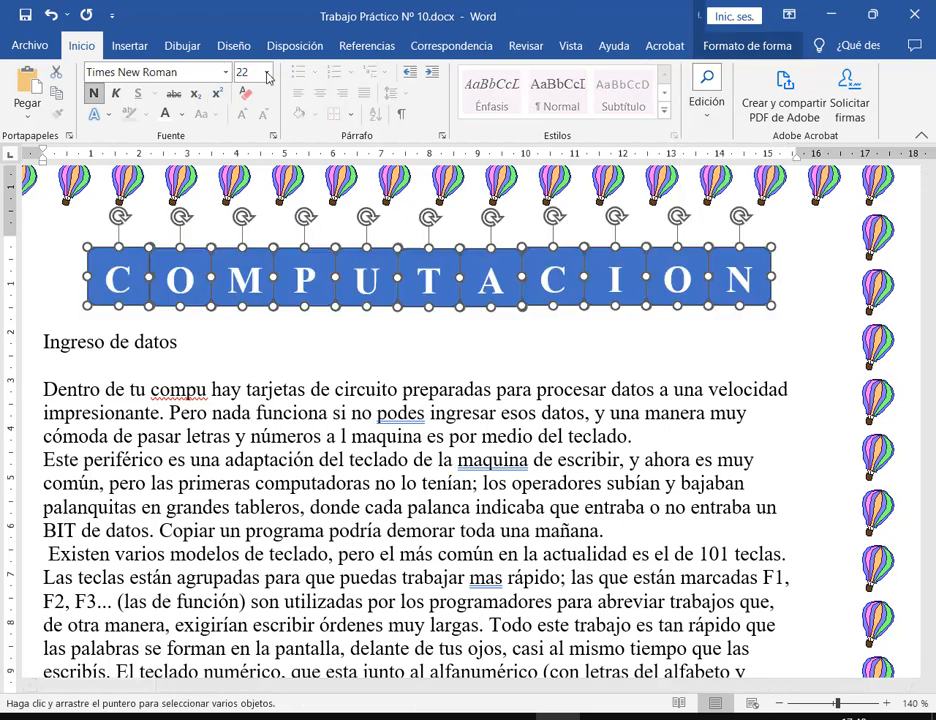
left_click(267, 73)
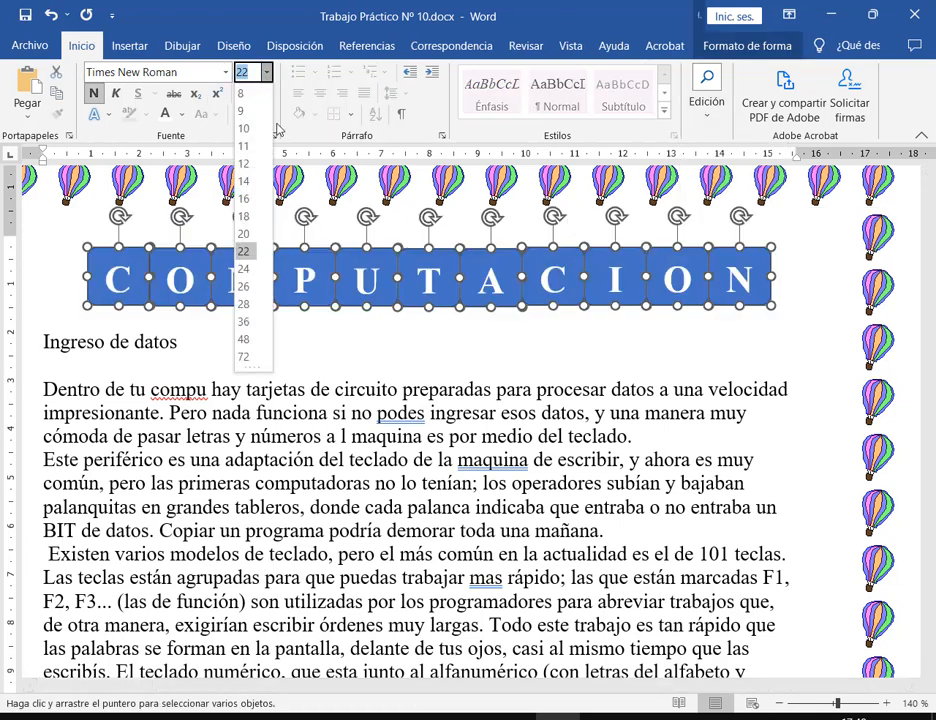
left_click(254, 236)
left_click(836, 286)
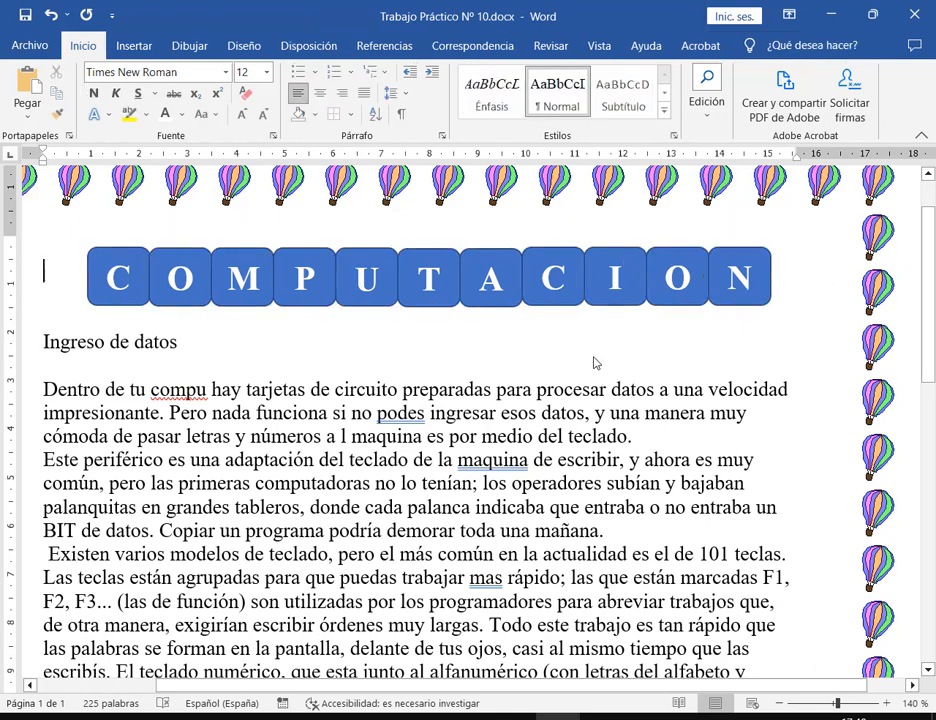
Shift the second C slightly up, the second O down and right, the N right, and the A down.
left_click(548, 256)
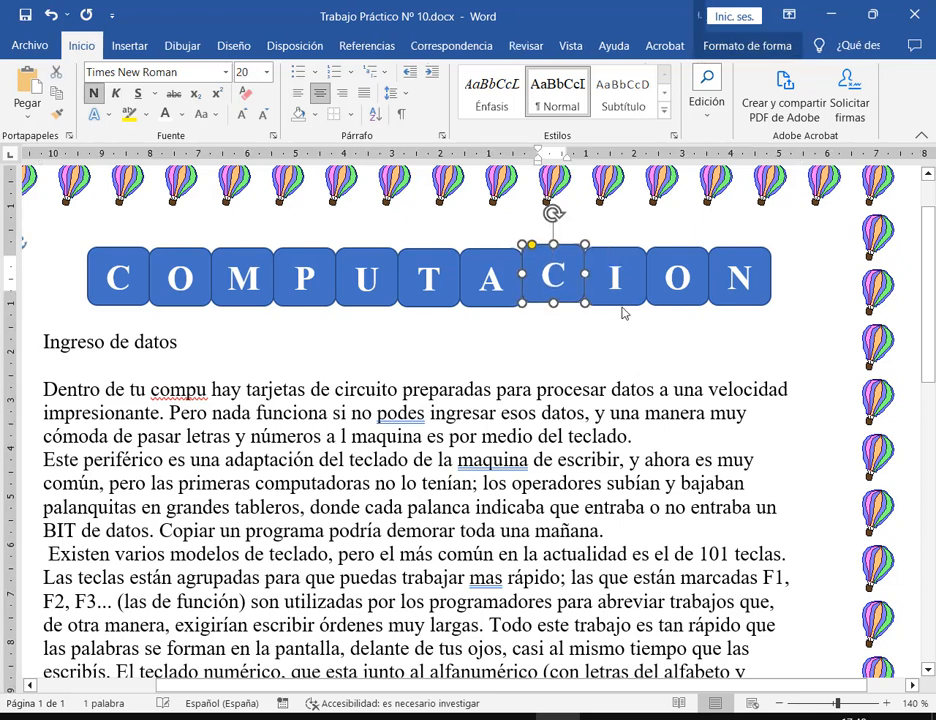
left_click_drag(704, 305, 706, 312)
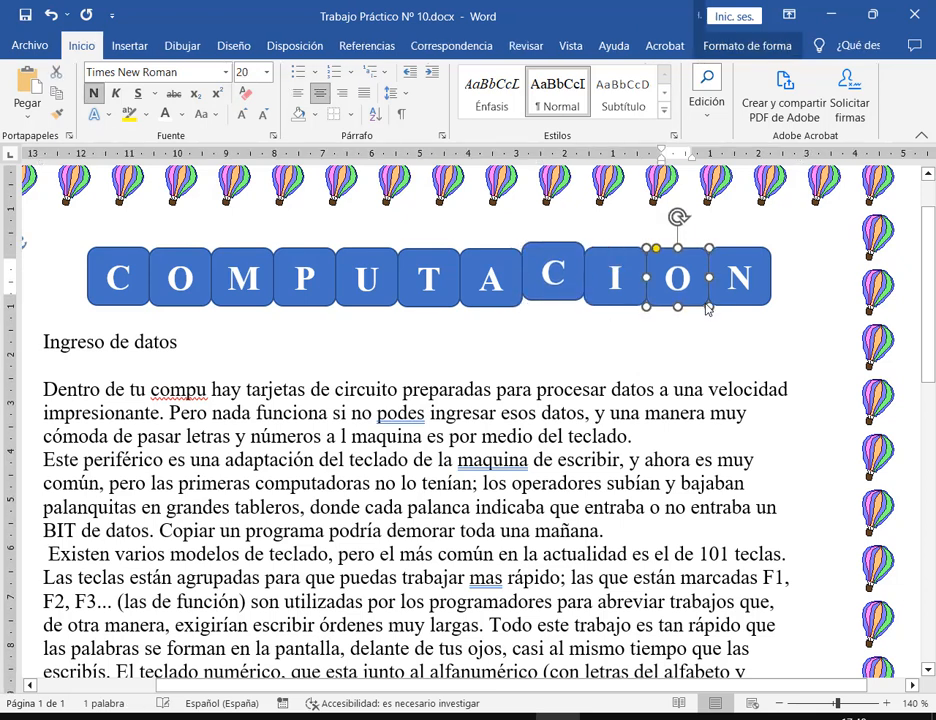
left_click_drag(764, 258, 782, 259)
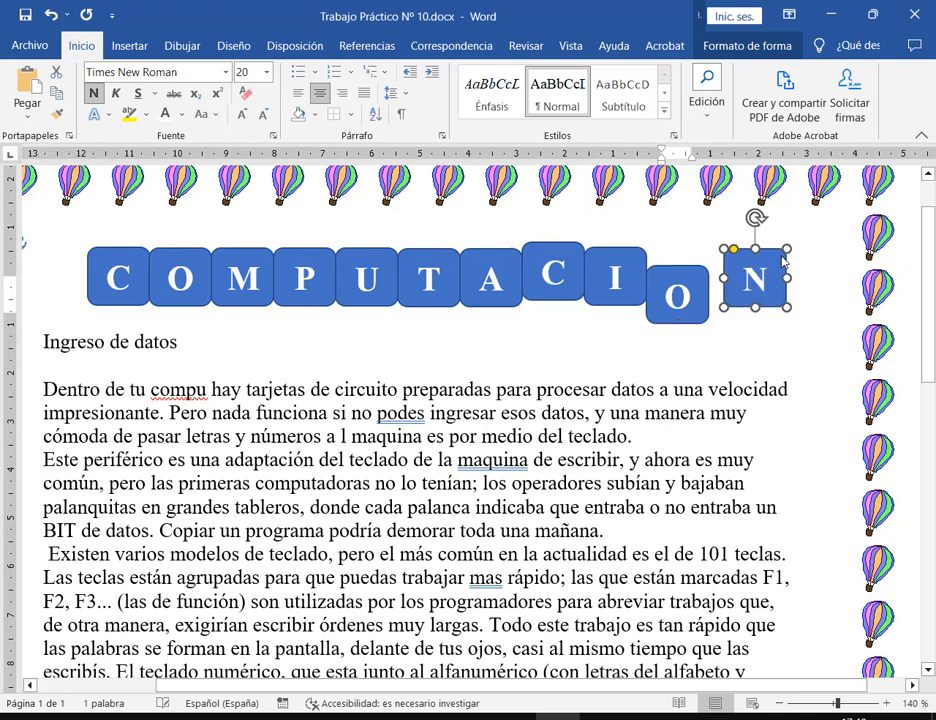
left_click_drag(671, 280, 683, 279)
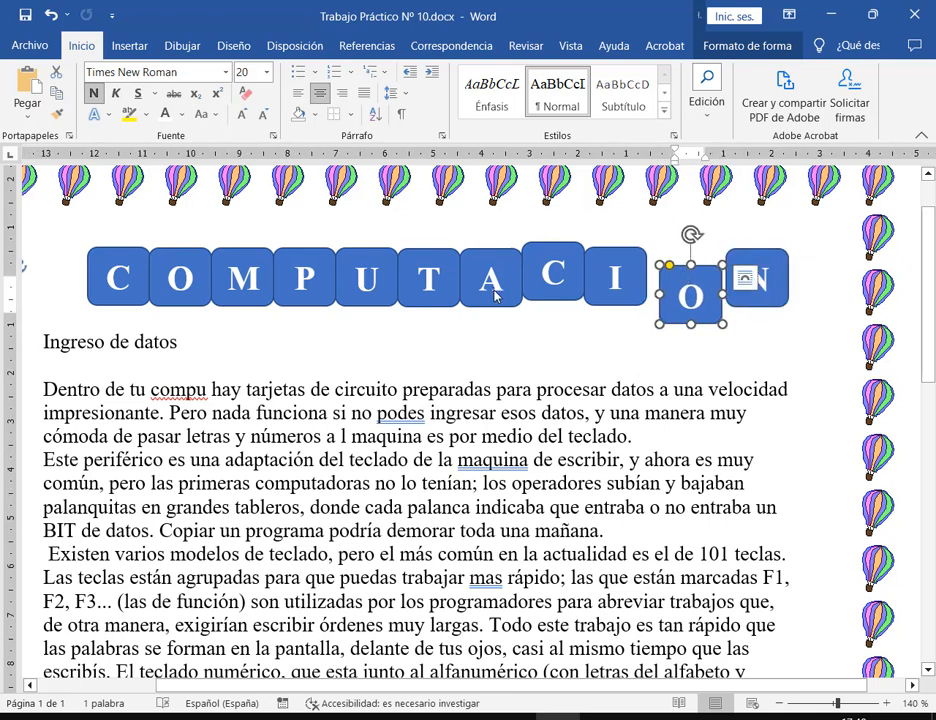
left_click_drag(495, 285, 495, 301)
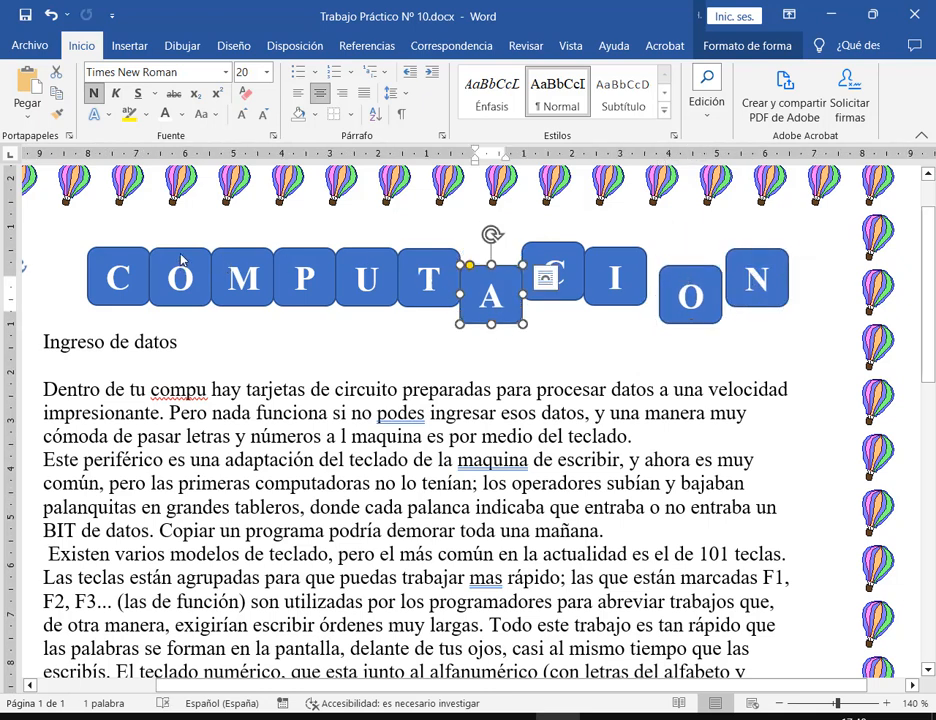
Stagger the first O, M, P and U boxes by moving each slightly out of the row.
left_click_drag(181, 260, 176, 252)
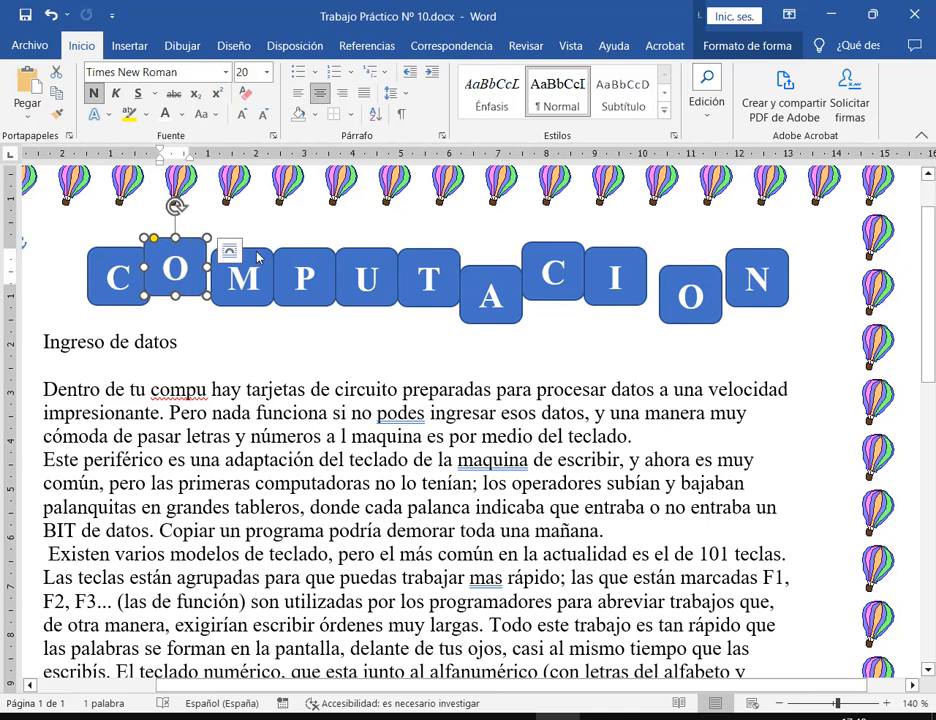
left_click_drag(257, 258, 257, 270)
left_click(318, 243)
left_click(313, 255)
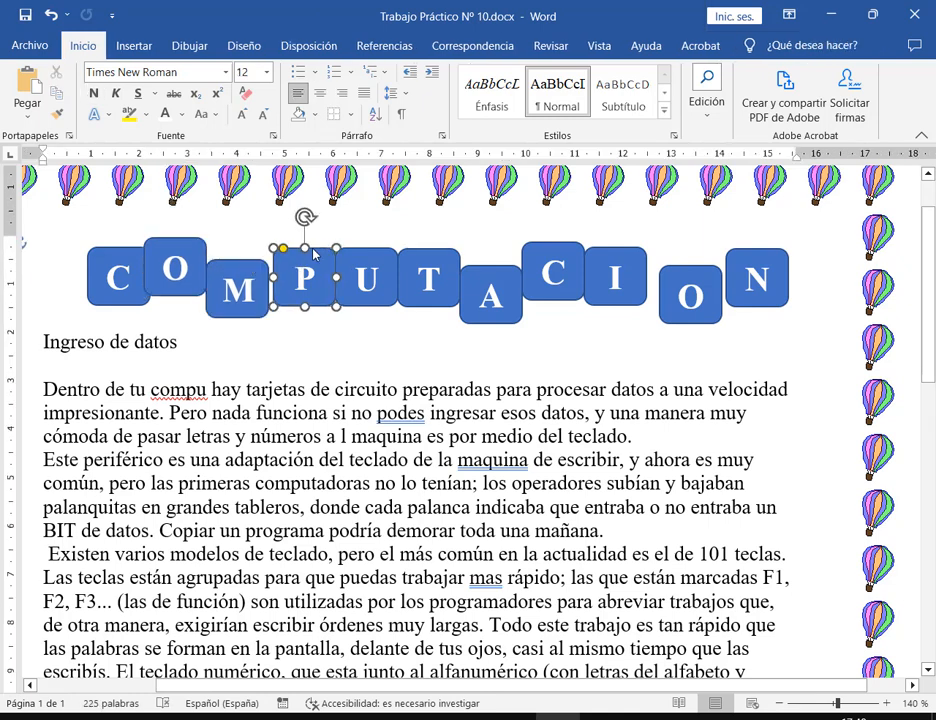
left_click_drag(313, 255, 308, 255)
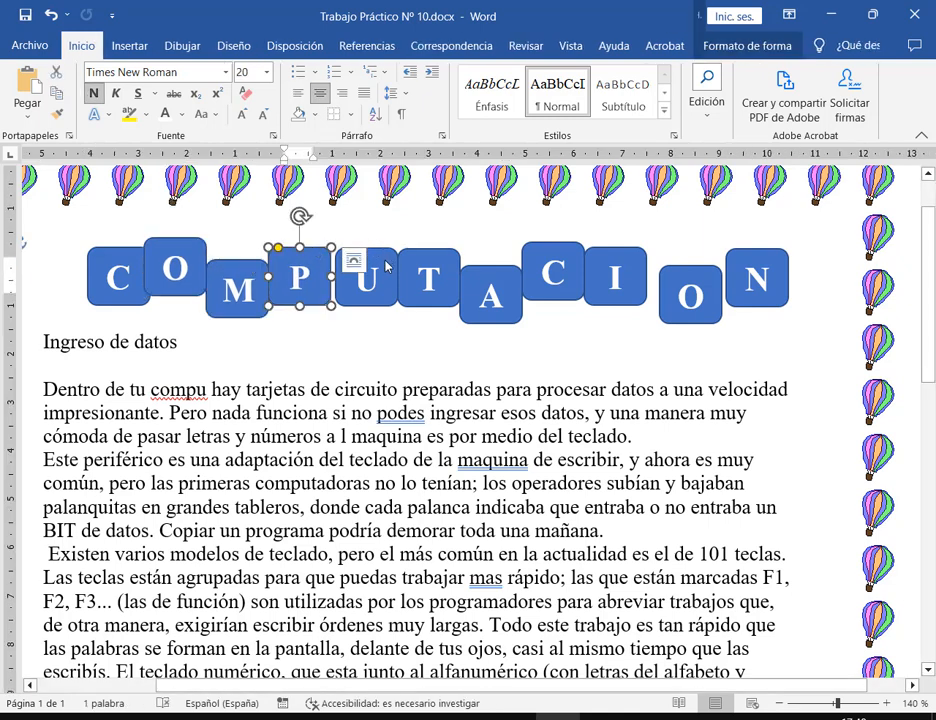
left_click_drag(388, 266, 393, 276)
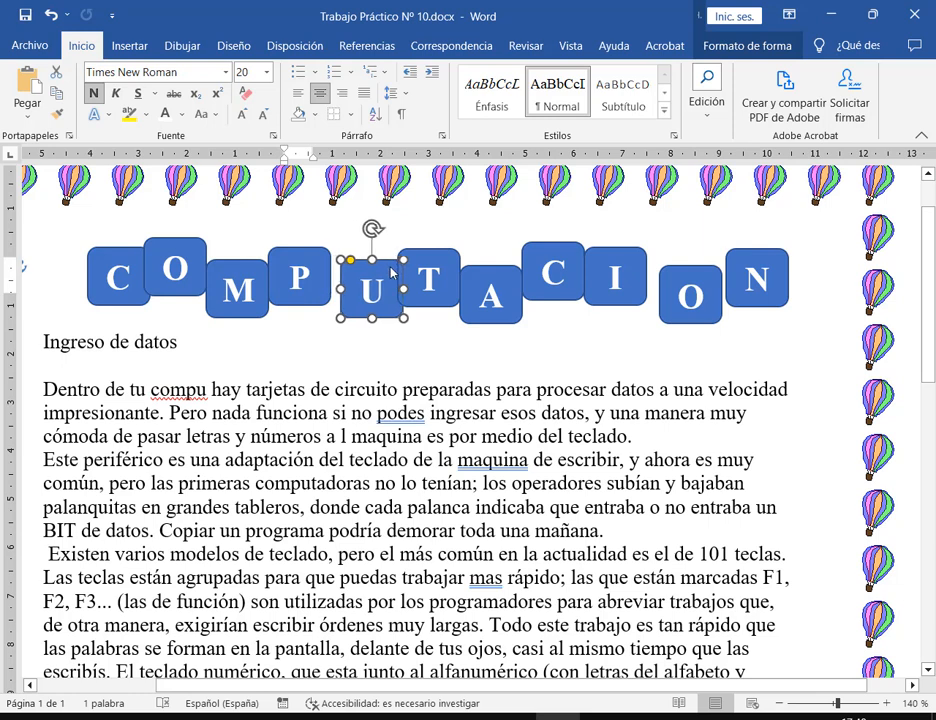
left_click(812, 287)
Select all eleven letter boxes together with Select Objects and align them to their middle.
left_click(706, 95)
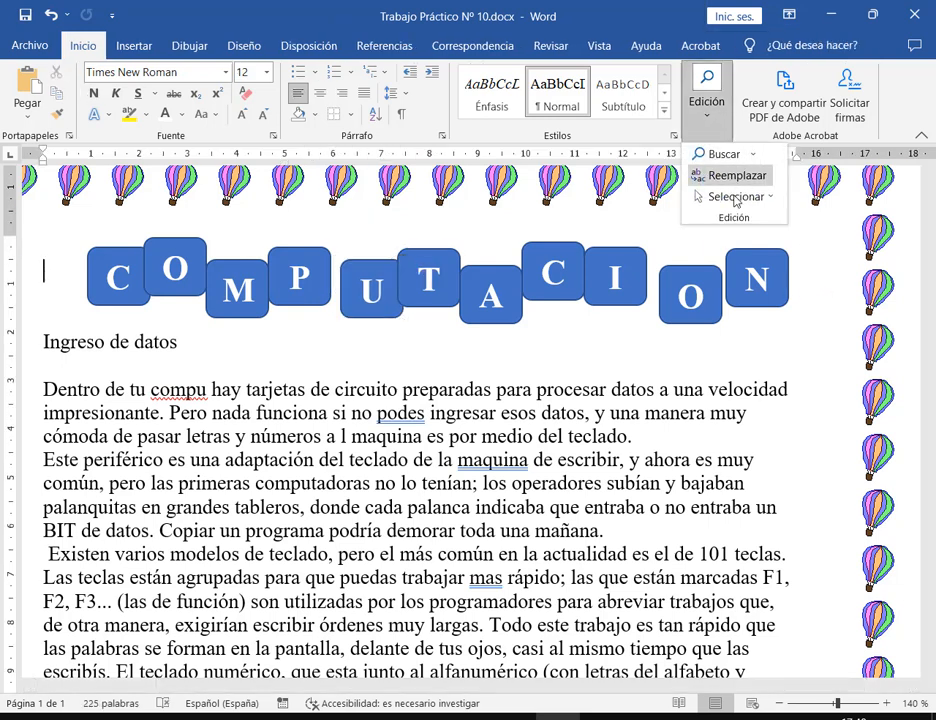
left_click(735, 197)
left_click(757, 240)
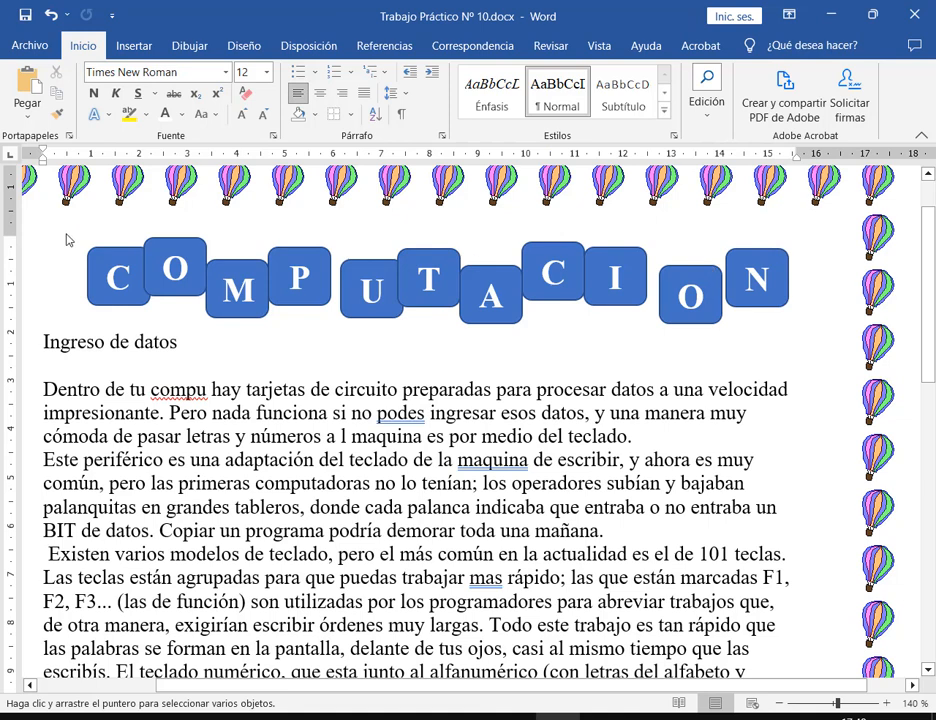
left_click_drag(65, 220, 826, 345)
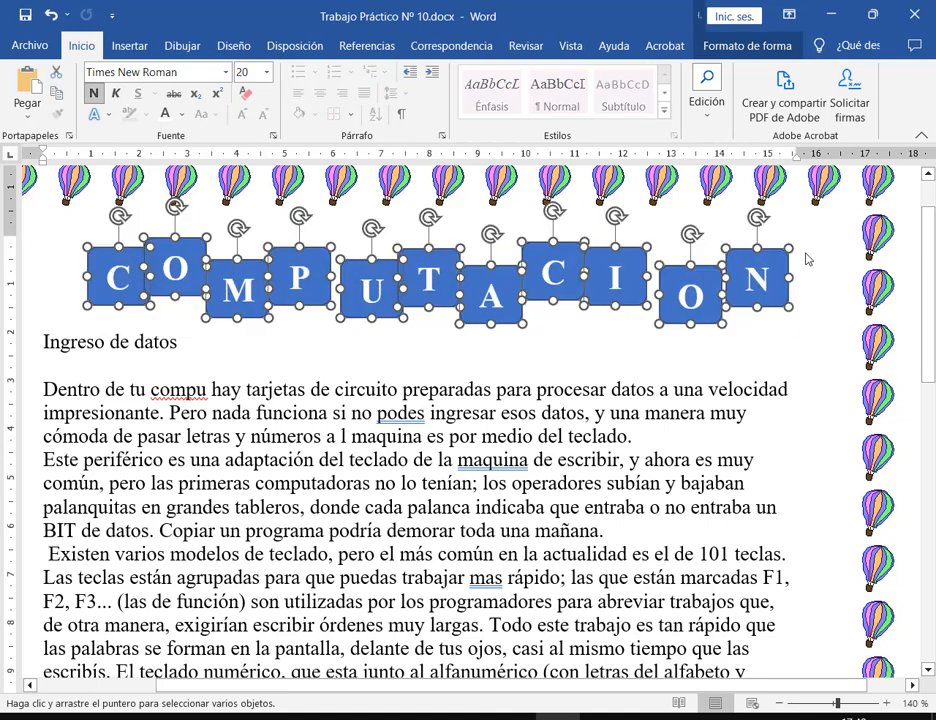
left_click(742, 45)
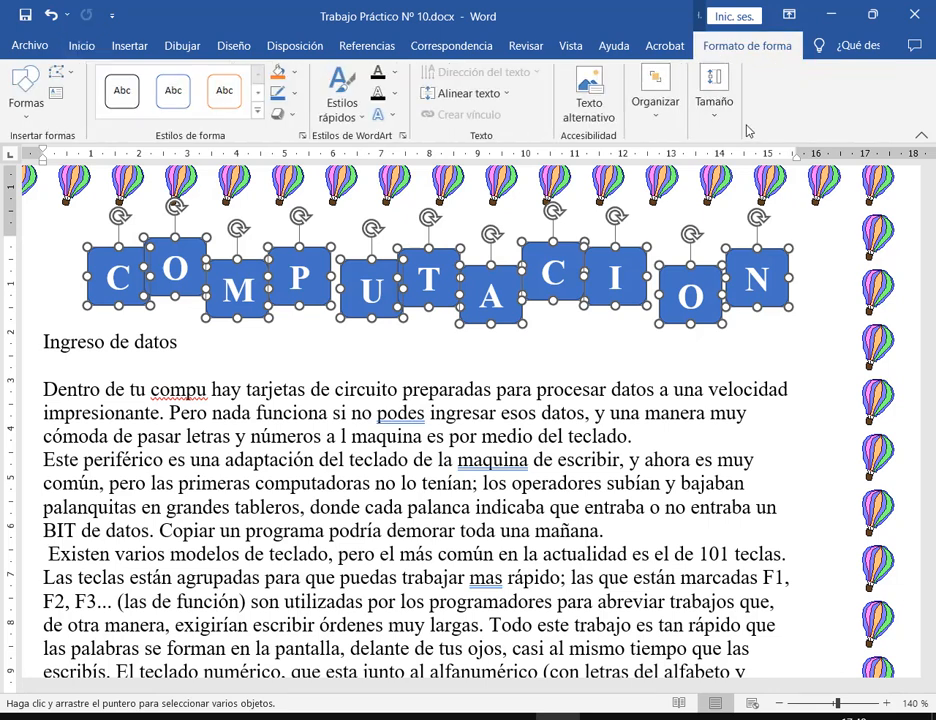
left_click(670, 122)
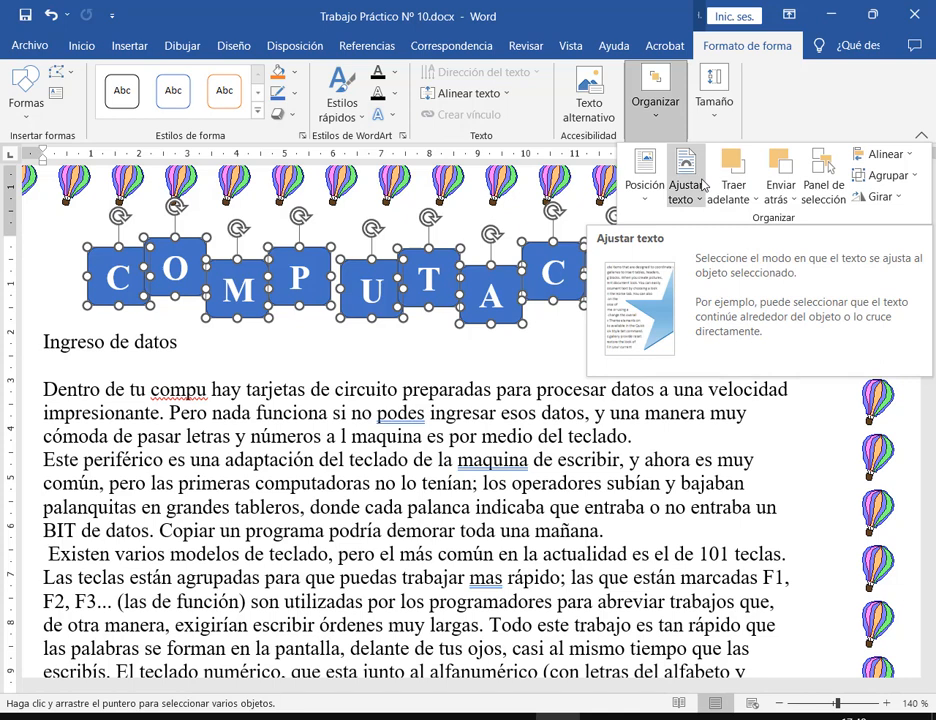
left_click(897, 159)
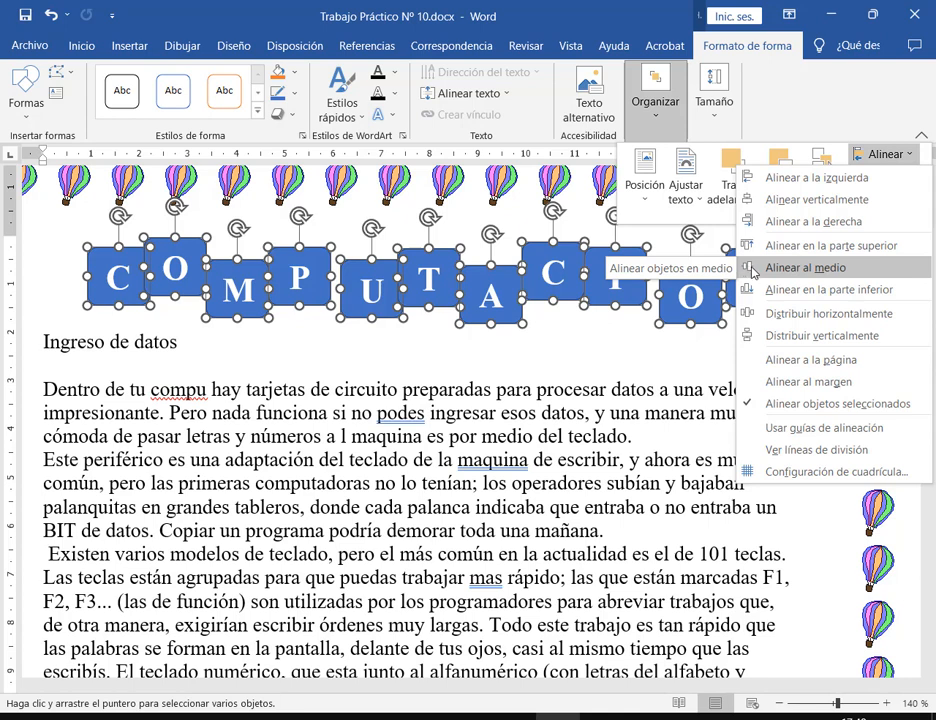
left_click(805, 268)
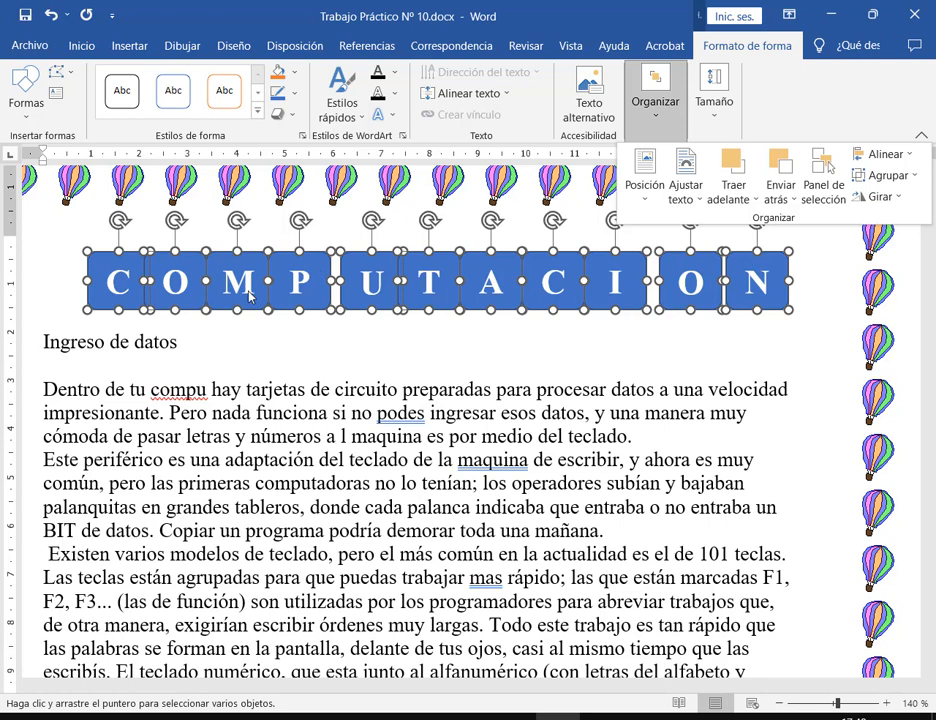
Distribute the eleven selected letter boxes horizontally across the row.
left_click(909, 155)
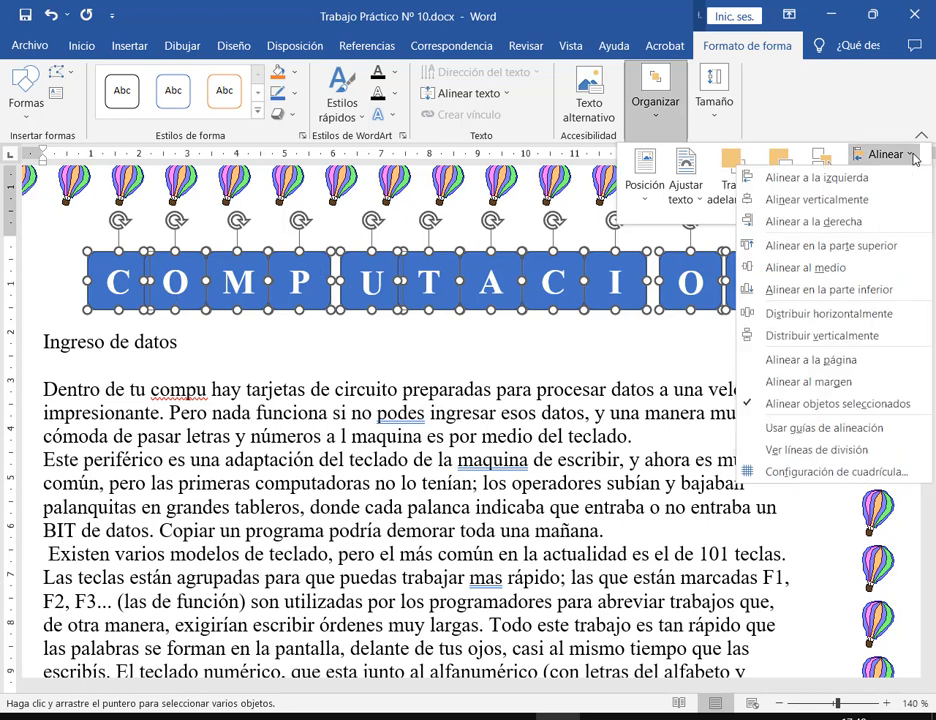
left_click(879, 318)
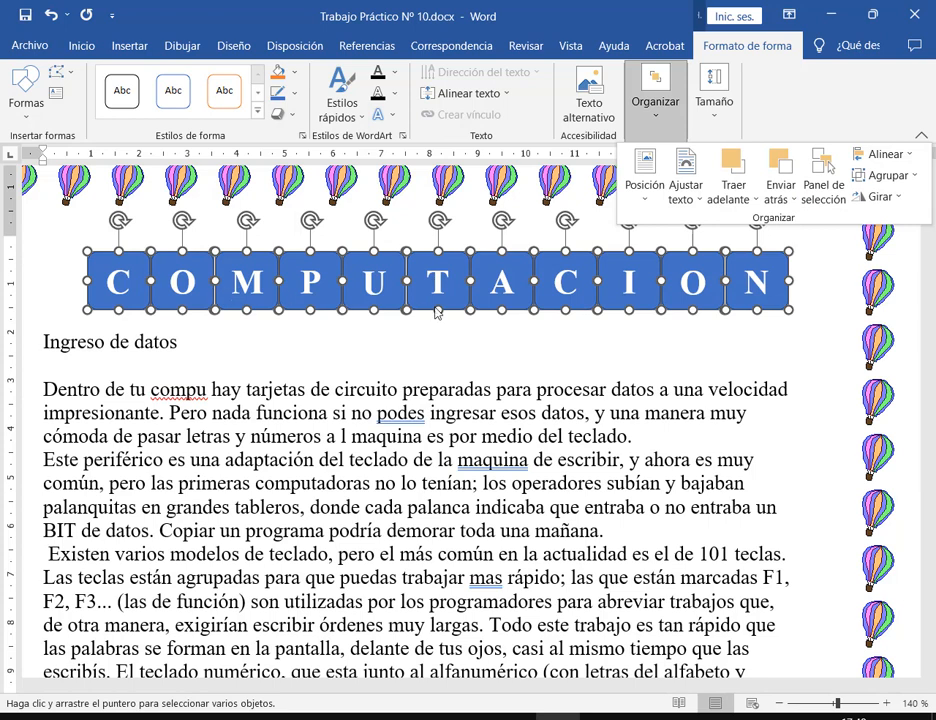
left_click(717, 327)
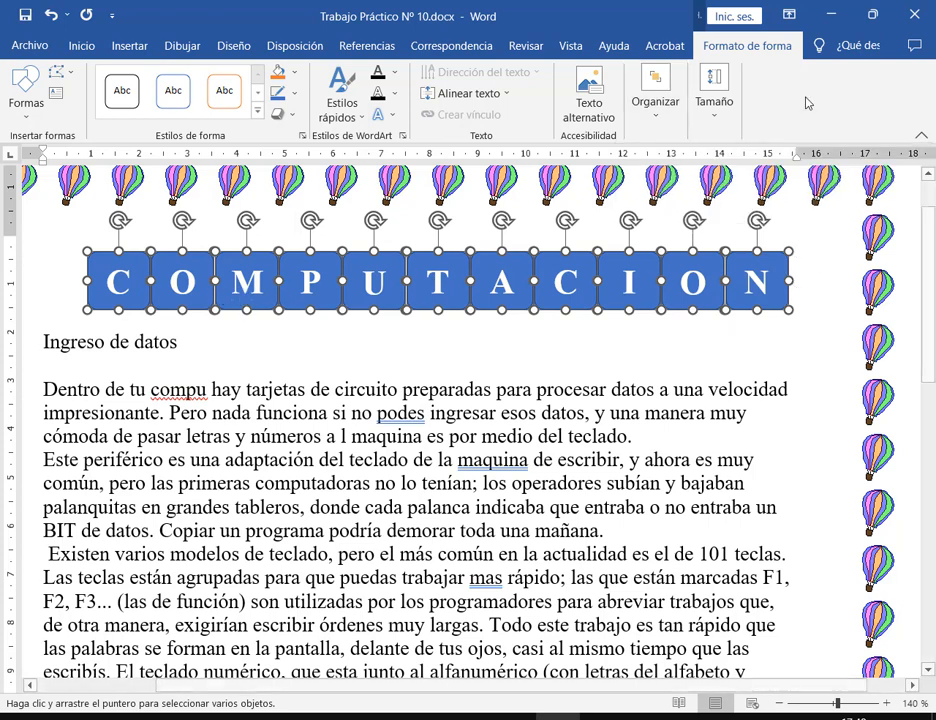
Repeat the horizontal distribution of the selected letter boxes twice more and deselect them.
left_click(661, 115)
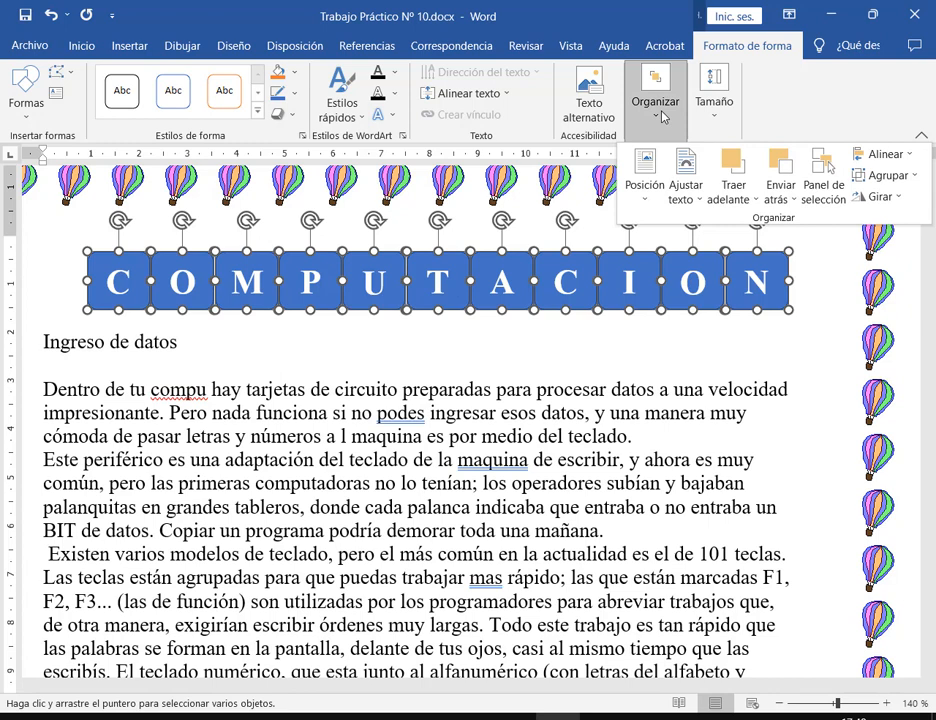
left_click(890, 154)
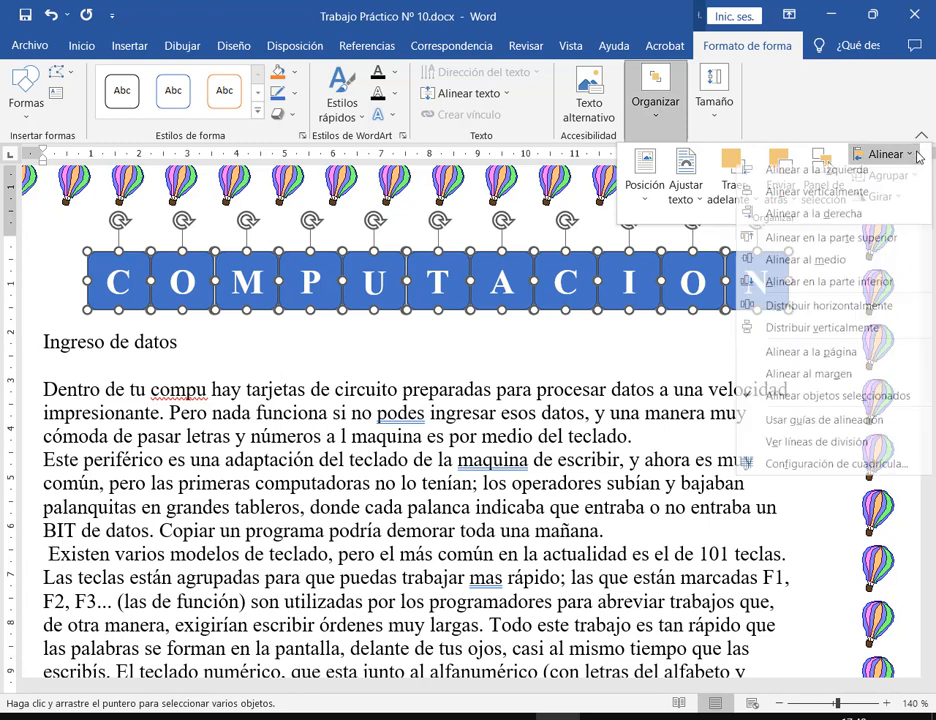
left_click(837, 315)
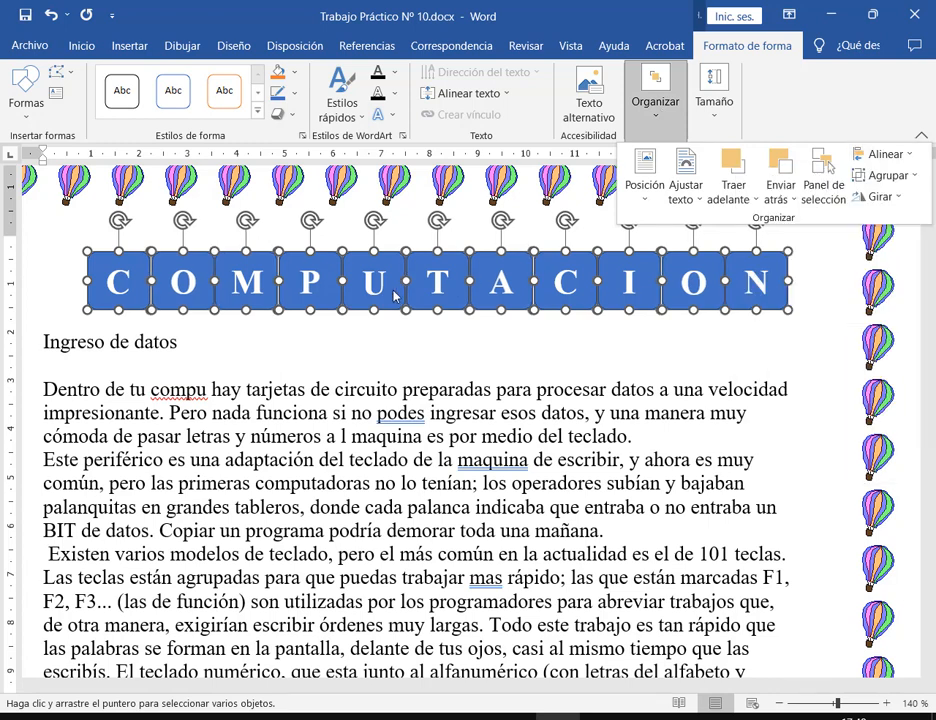
left_click(890, 175)
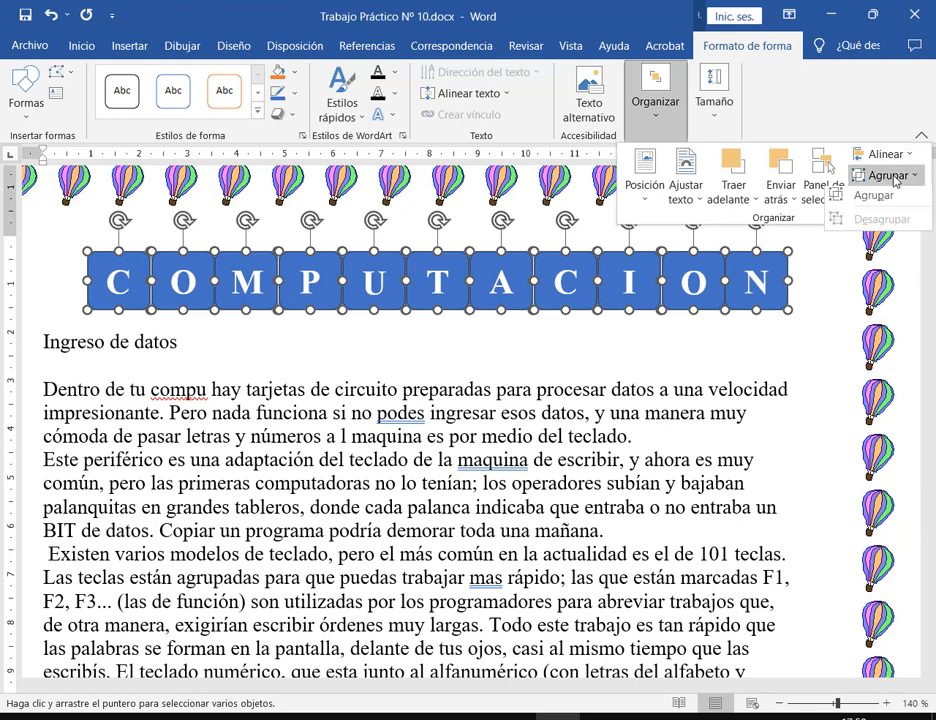
left_click(886, 154)
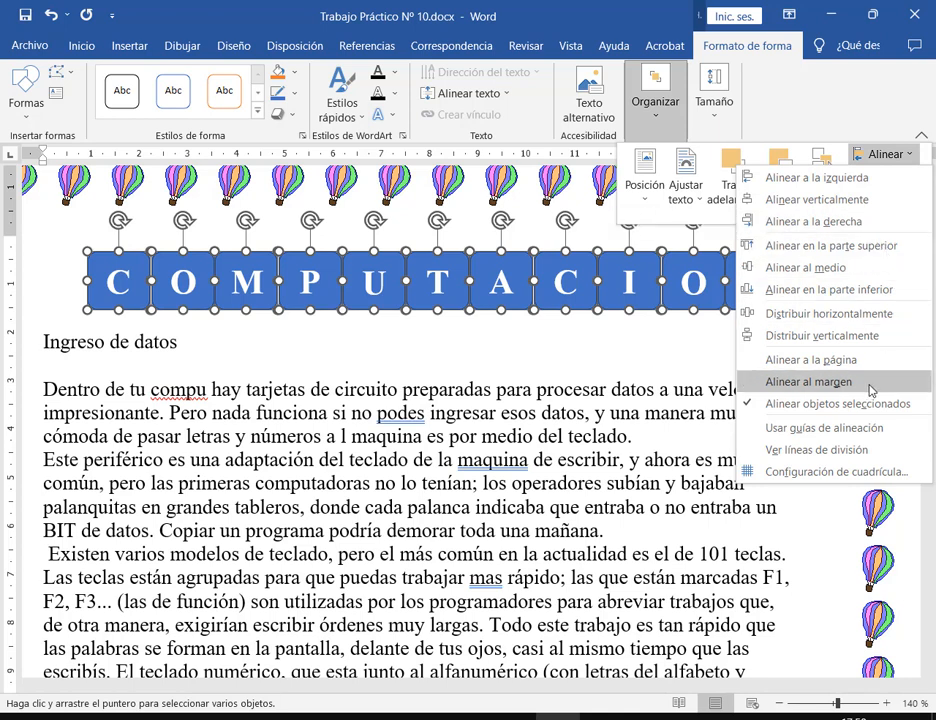
left_click(838, 314)
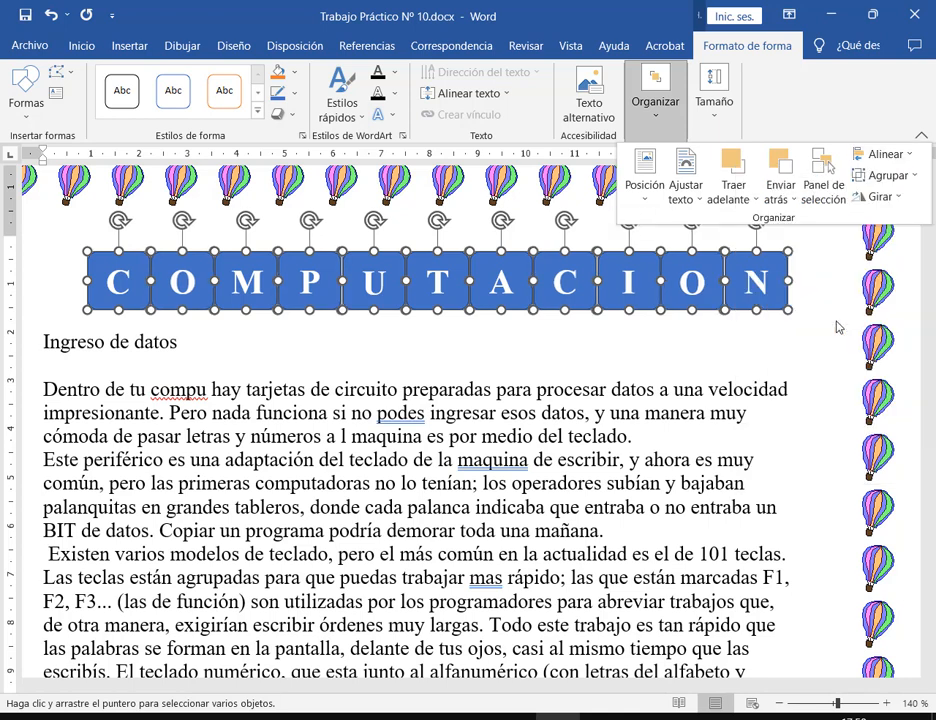
left_click(903, 117)
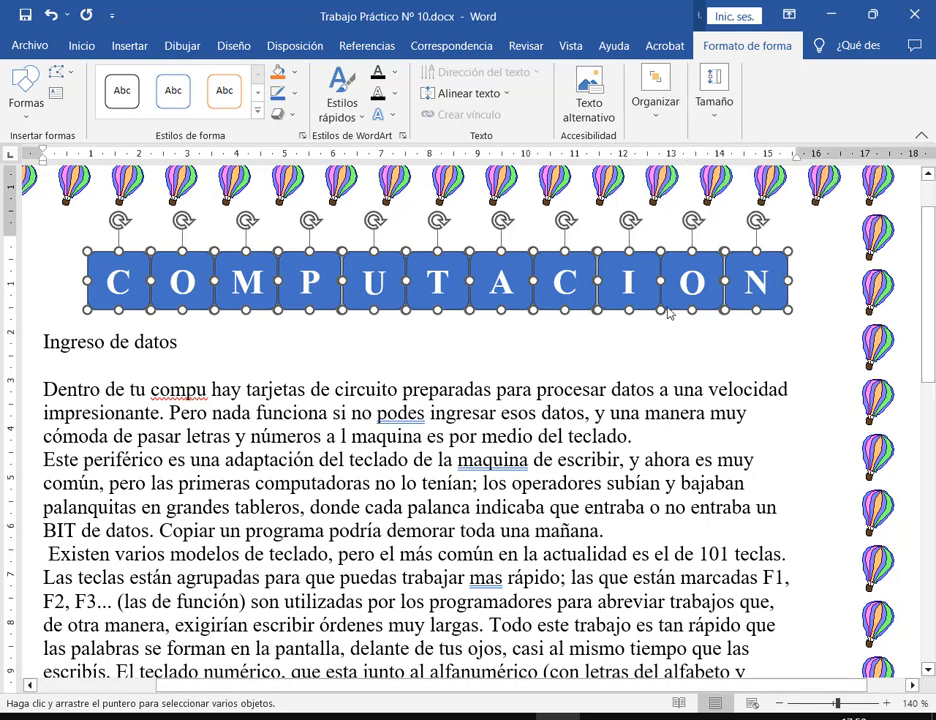
triple_click(668, 398)
left_click(692, 483)
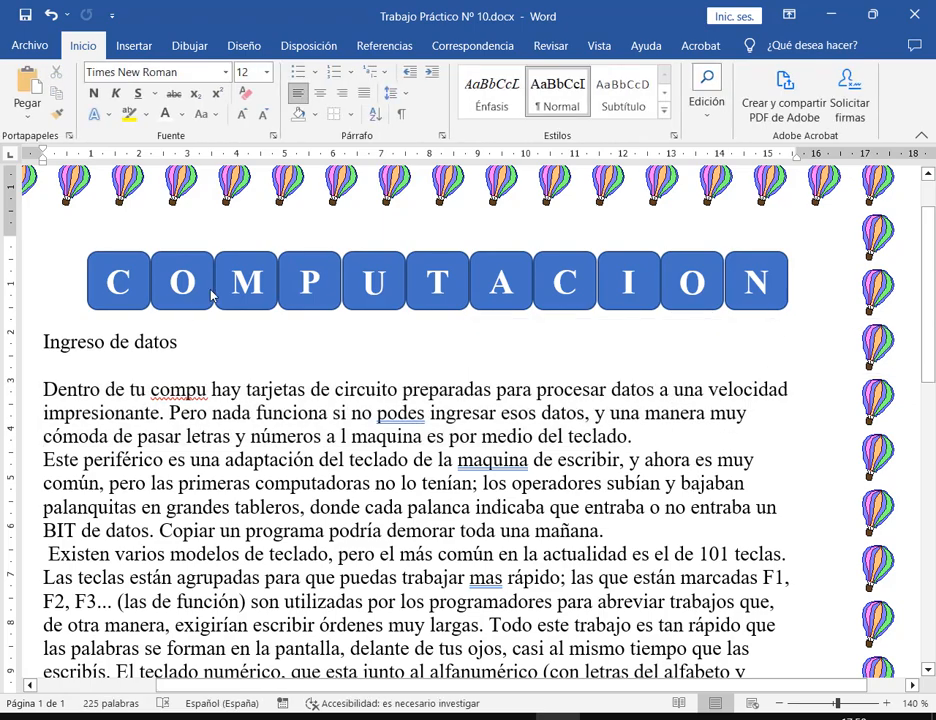
Zoom in to 210 % and examine the gaps and alignment between the COMPUTACION letter boxes.
left_click(888, 706)
left_click(888, 706)
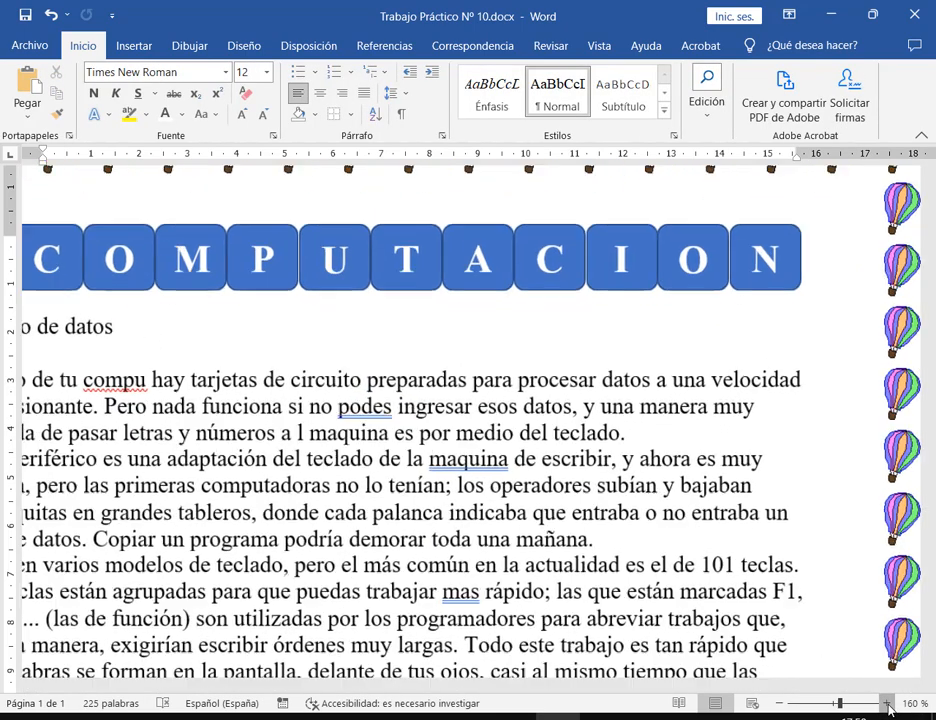
left_click(888, 706)
left_click_drag(674, 690, 625, 692)
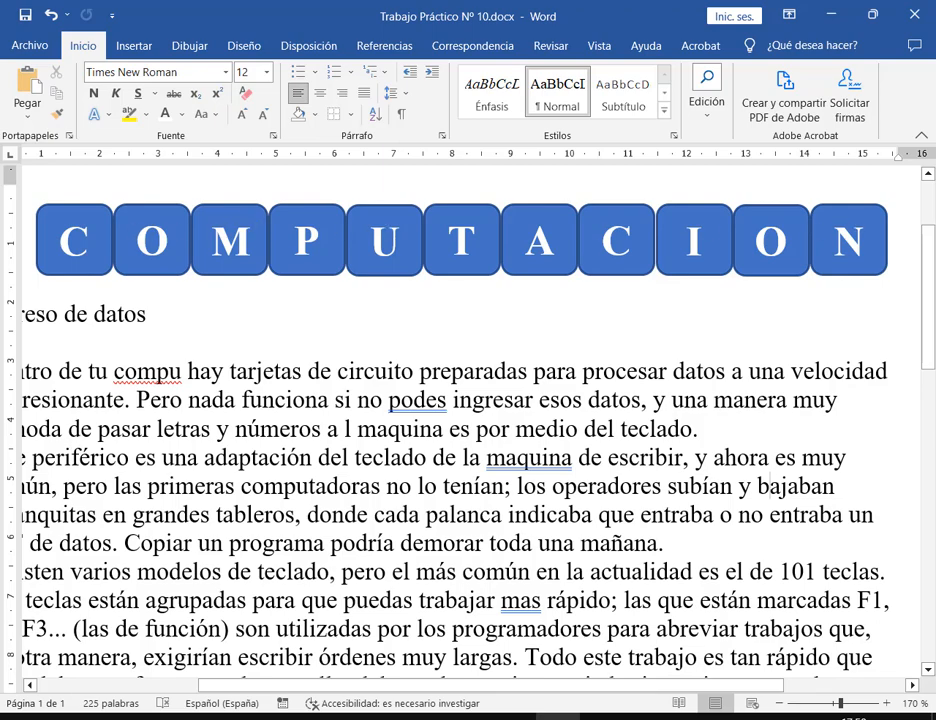
left_click(886, 704)
left_click(886, 704)
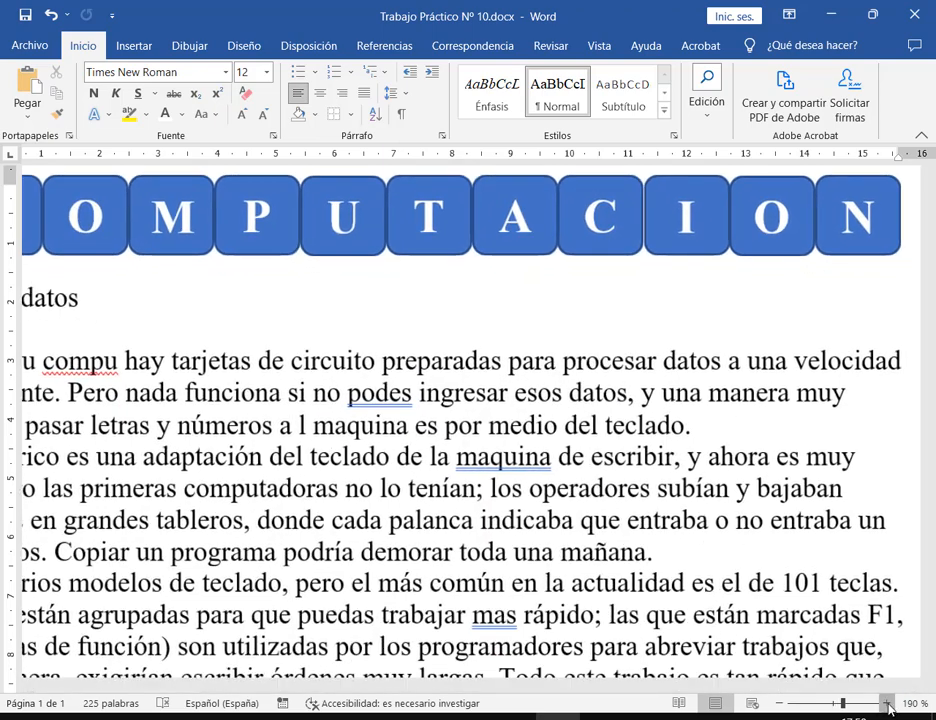
left_click(886, 704)
left_click(886, 704)
scroll(744, 570, "up", 4)
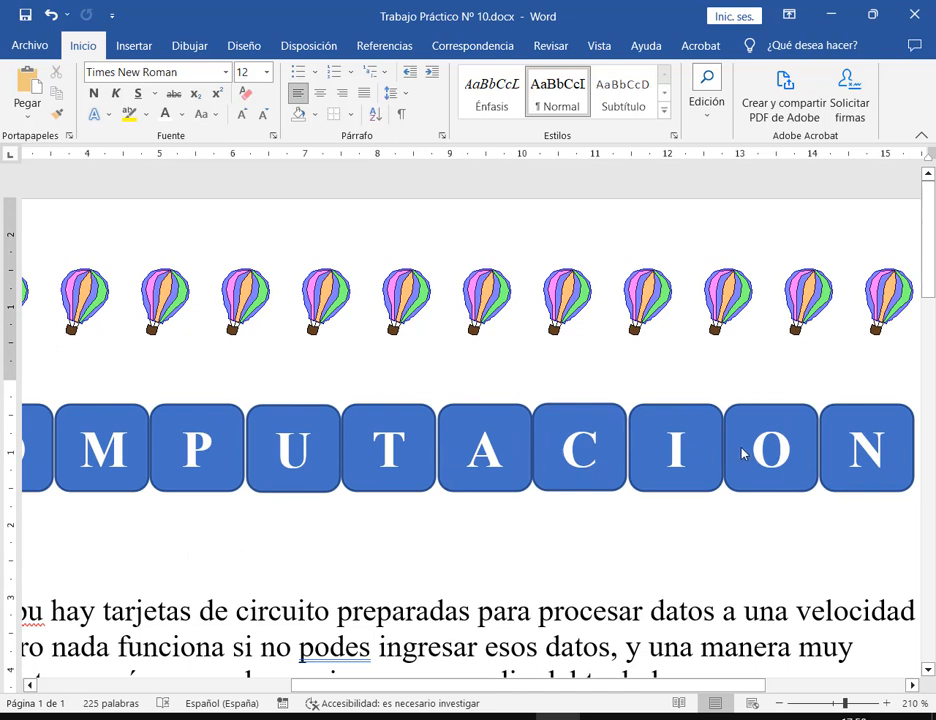
Nudge the M and P letter boxes of COMPUTACION slightly left to close the gaps between them and the O box.
left_click(834, 704)
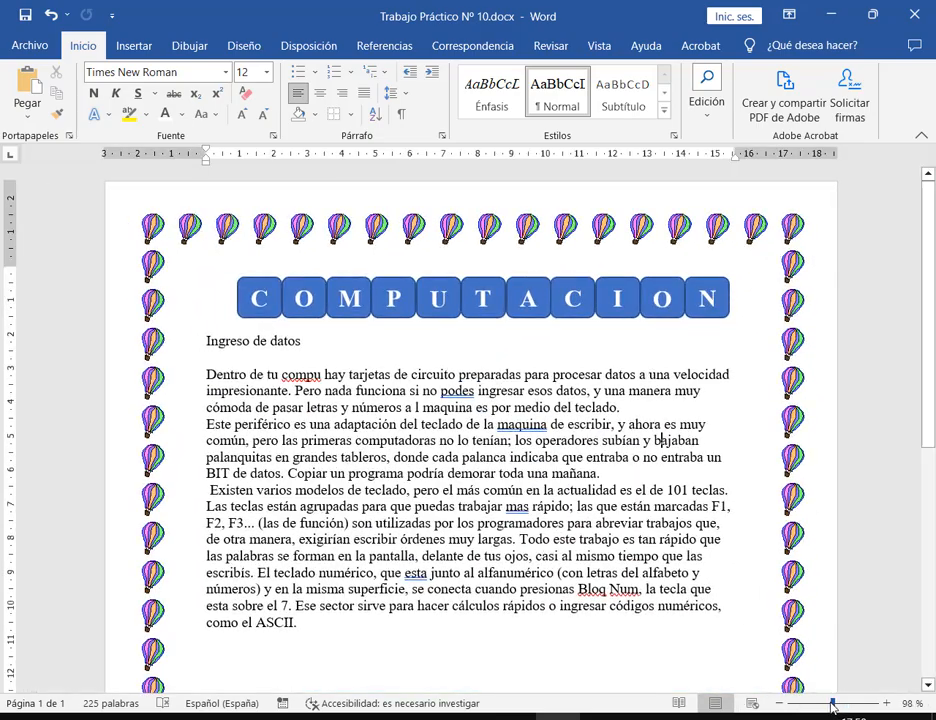
left_click(886, 704)
left_click(886, 704)
left_click(886, 704)
left_click(886, 704)
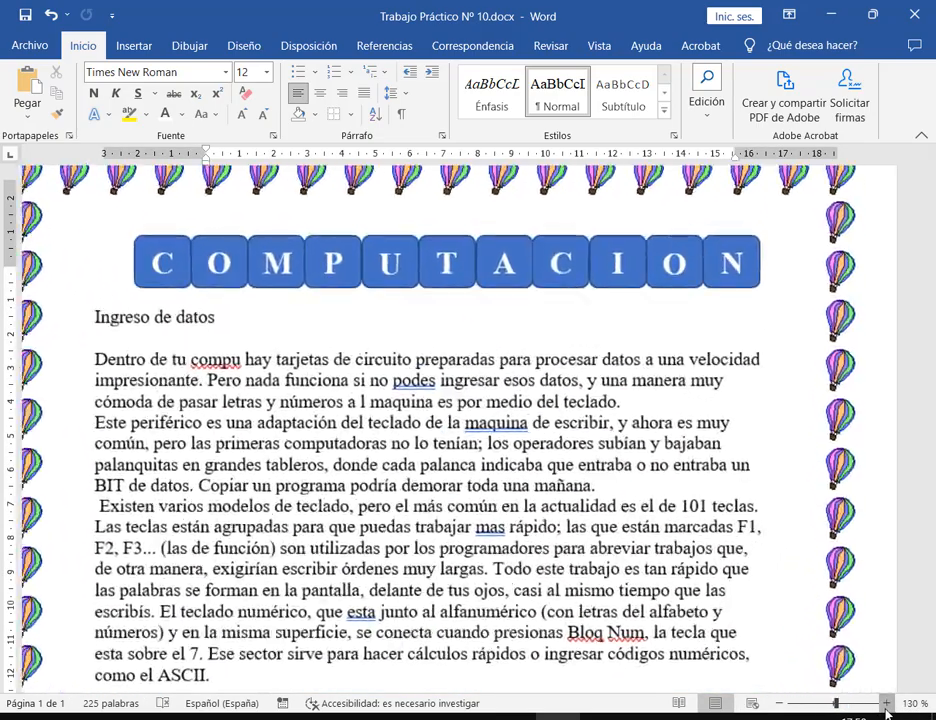
left_click(886, 704)
left_click(886, 704)
left_click(886, 704)
left_click_drag(651, 686, 582, 700)
left_click(380, 194)
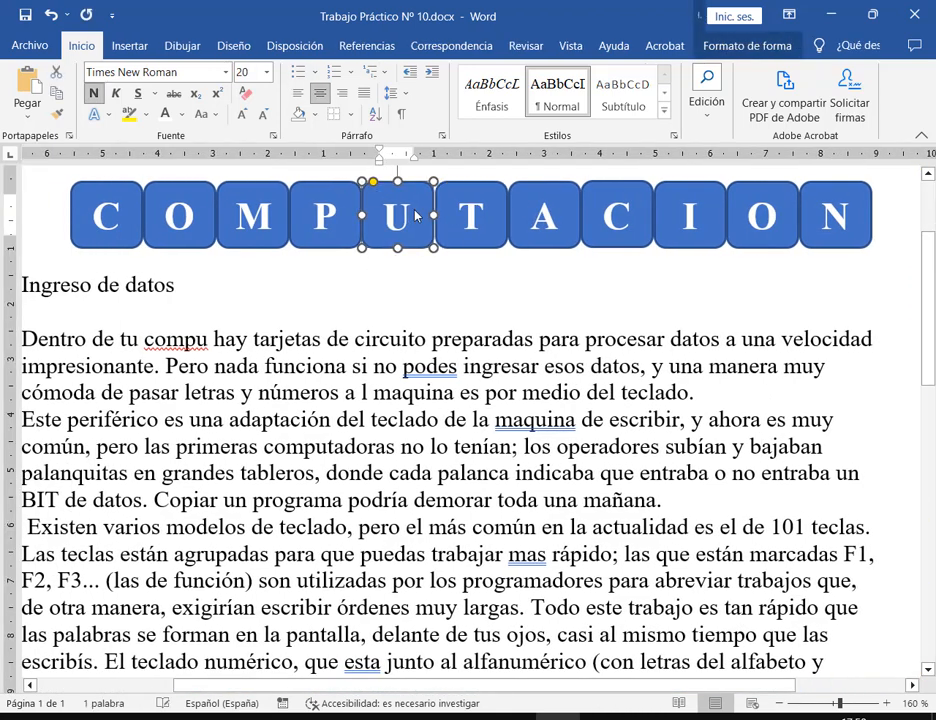
left_click(173, 193)
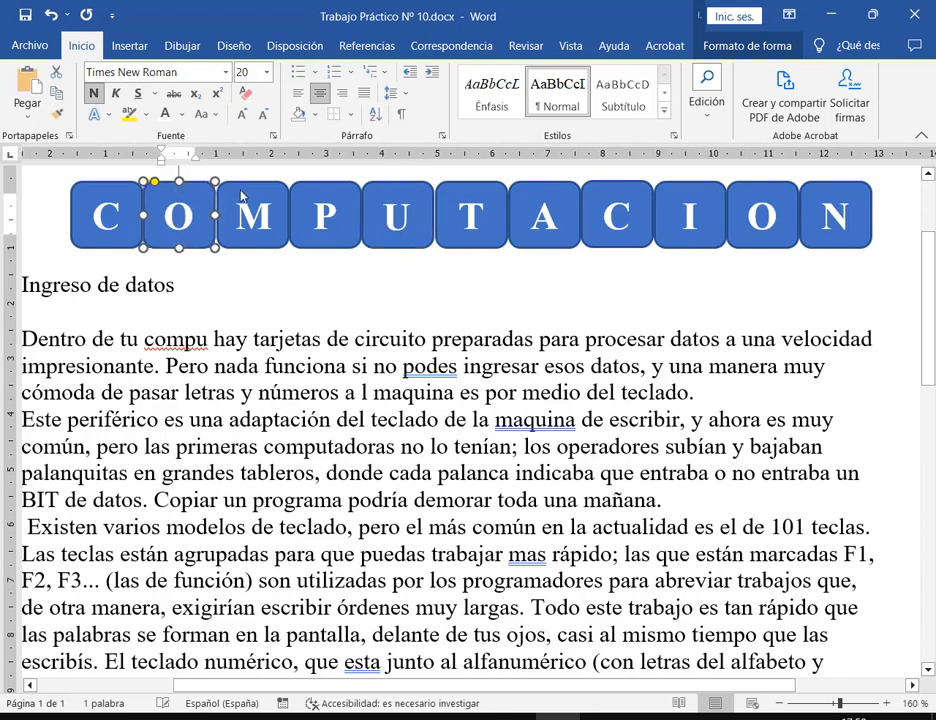
left_click(250, 200)
left_click(350, 192)
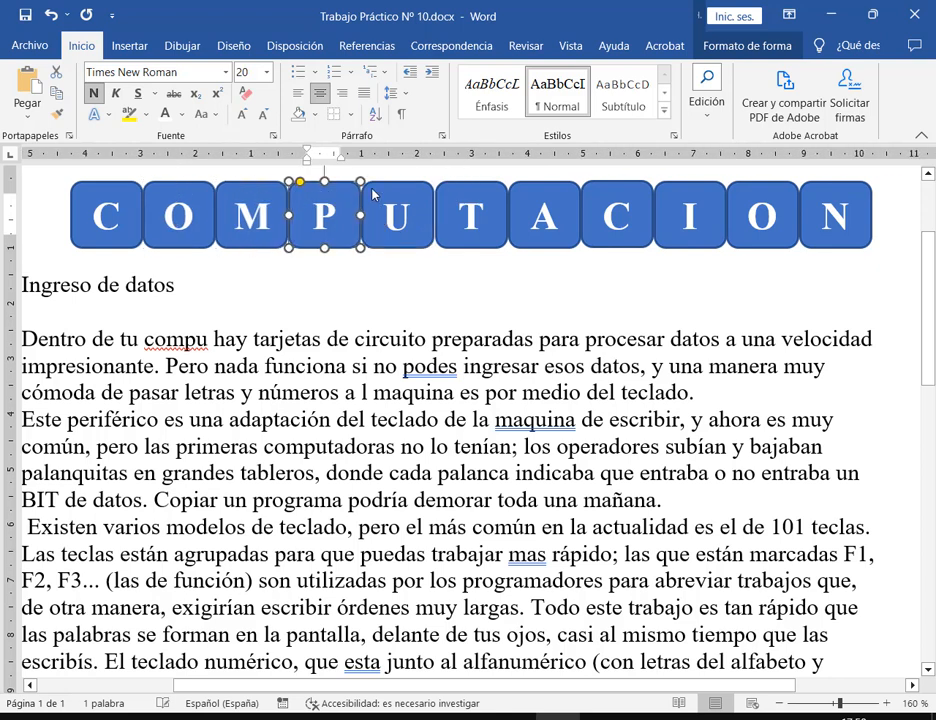
Nudge the U and T letter boxes left against the P box to close their gaps.
left_click(441, 201)
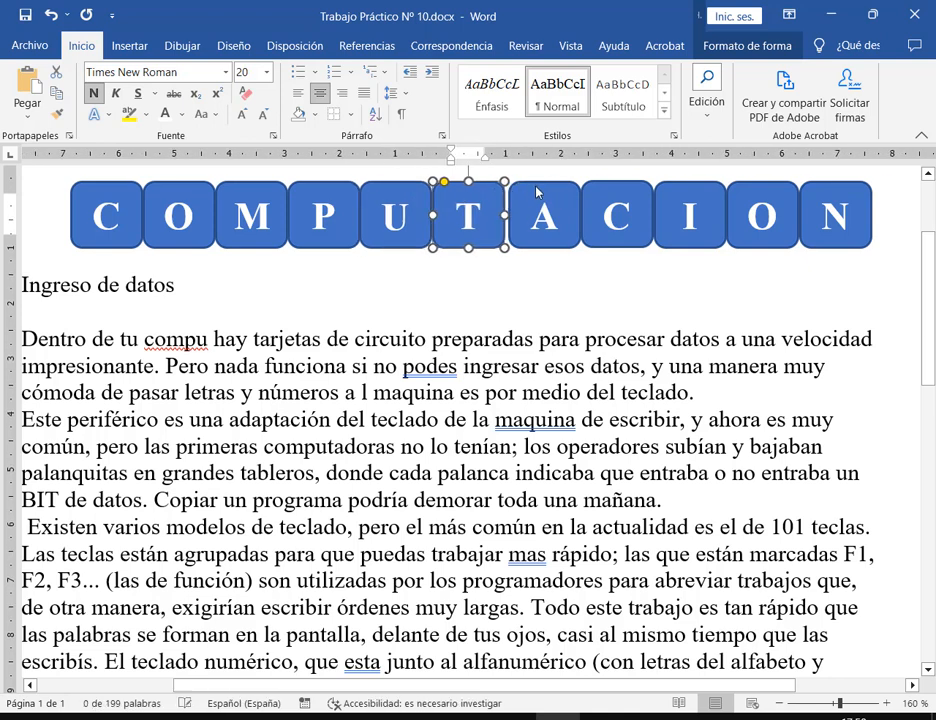
key("Left")
key("Left")
left_click(527, 302)
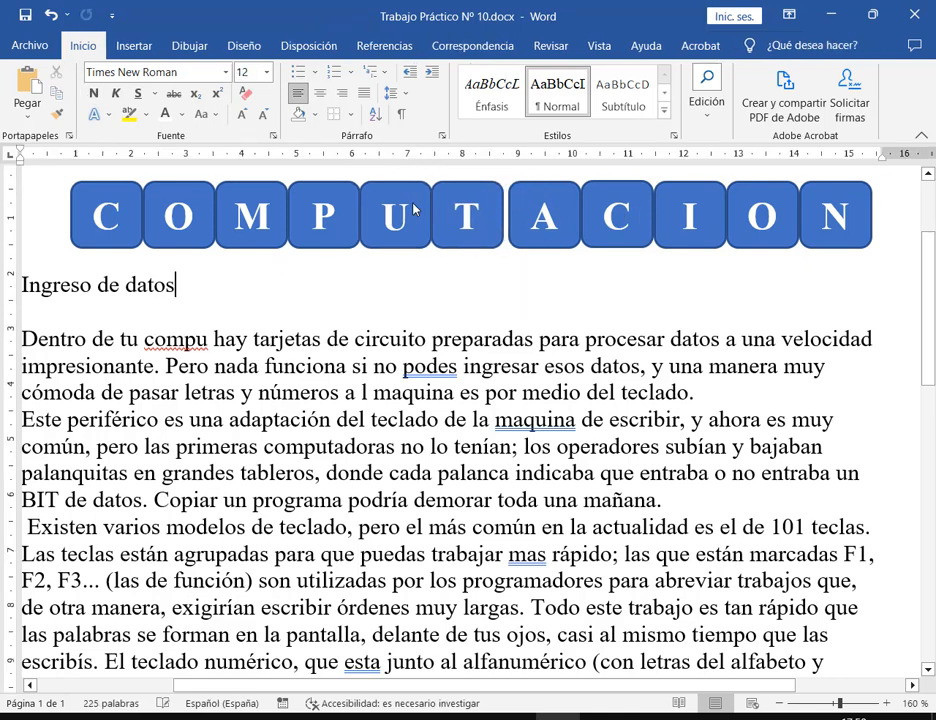
Nudge the A box and the second C box left so they sit directly beside the T box.
left_click(568, 189)
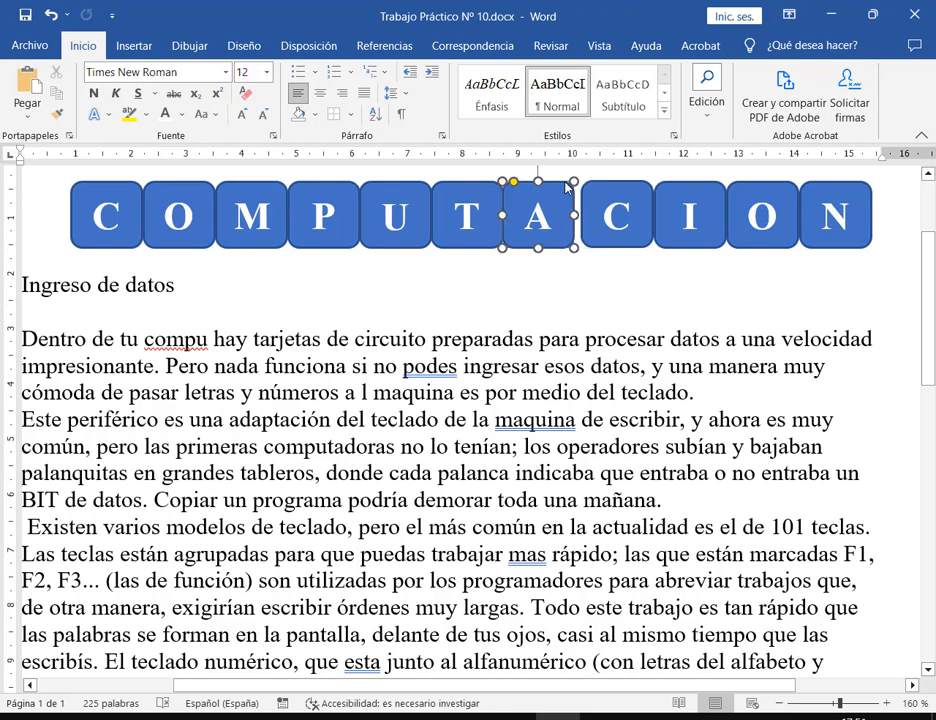
left_click(622, 195)
key("Left")
key("Left")
key("Left")
Nudge the I, second O and N boxes left so the end of the row has no gaps.
left_click(698, 193)
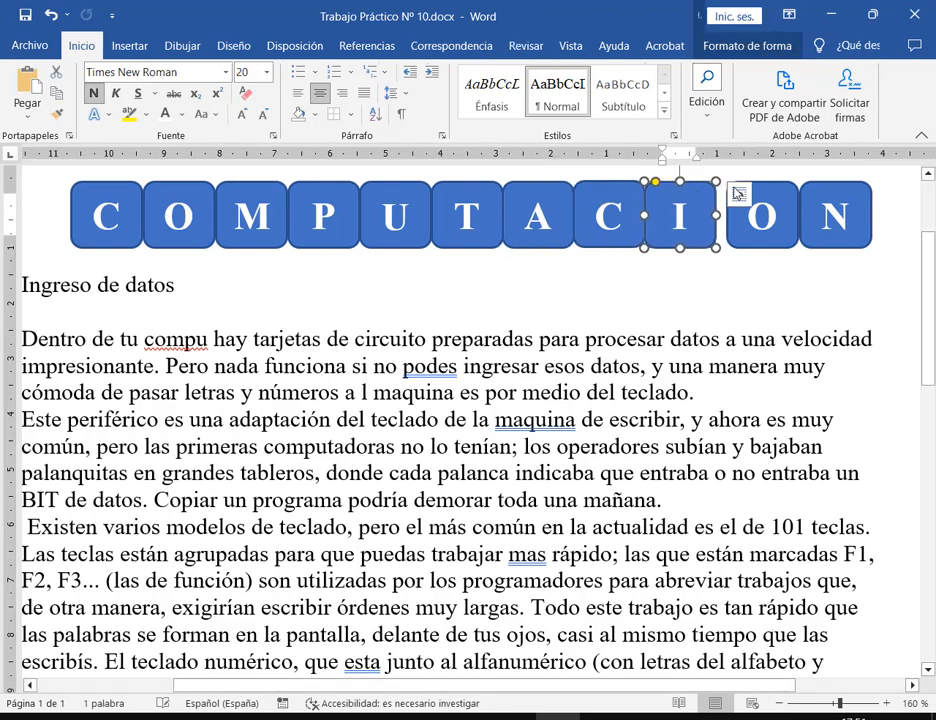
key("Left")
key("Left")
key("Left")
left_click(752, 193)
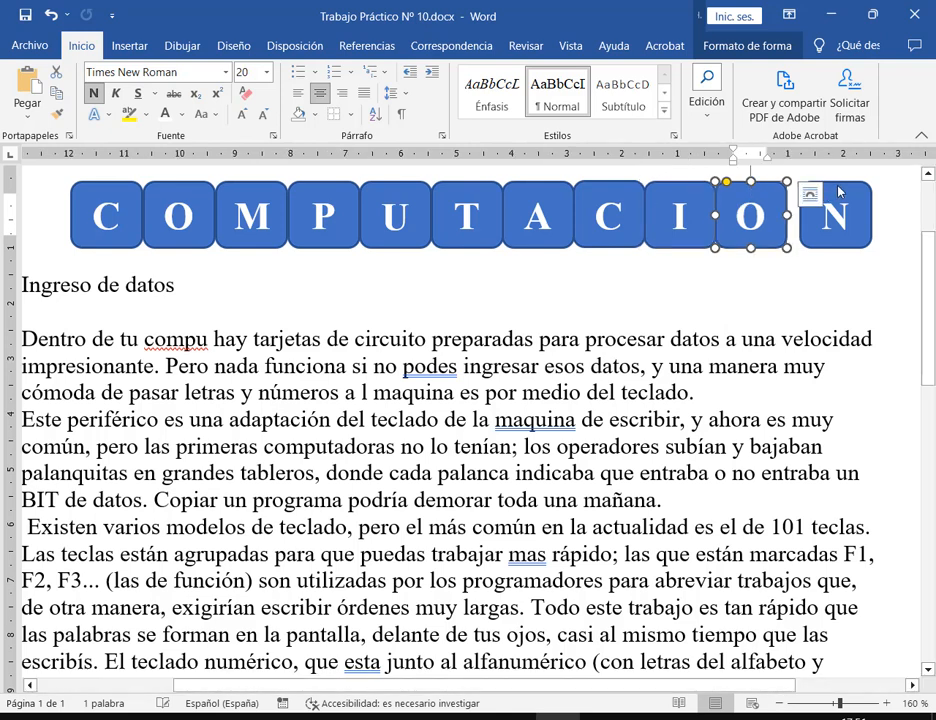
left_click(818, 195)
key("Left")
key("Left")
key("Left")
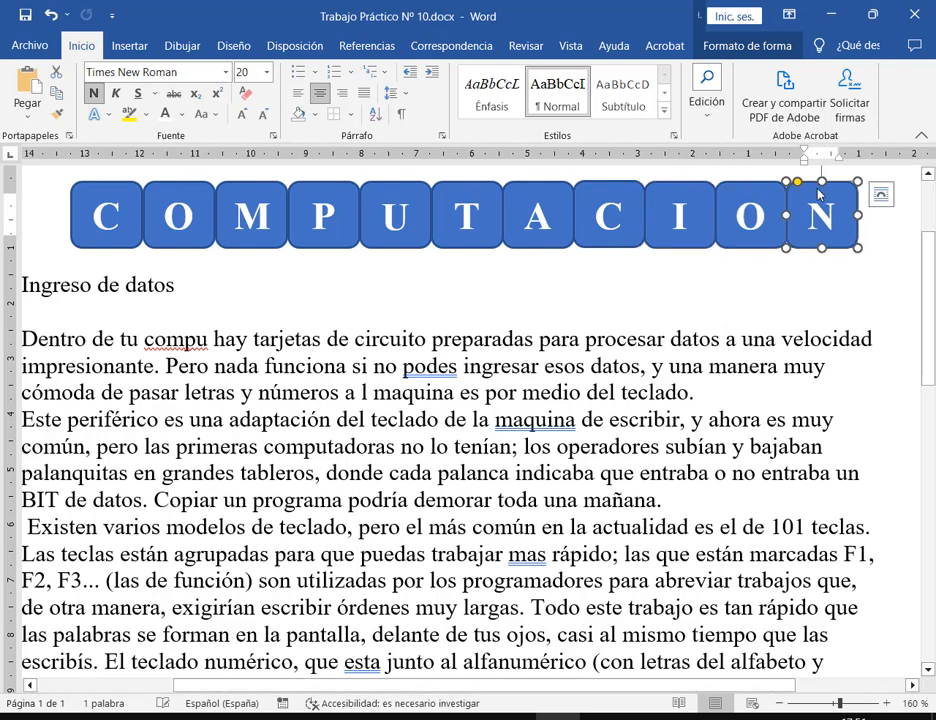
Try to nudge the U box lower in the letter row and move it back up.
left_click(426, 194)
key("Down")
key("Down")
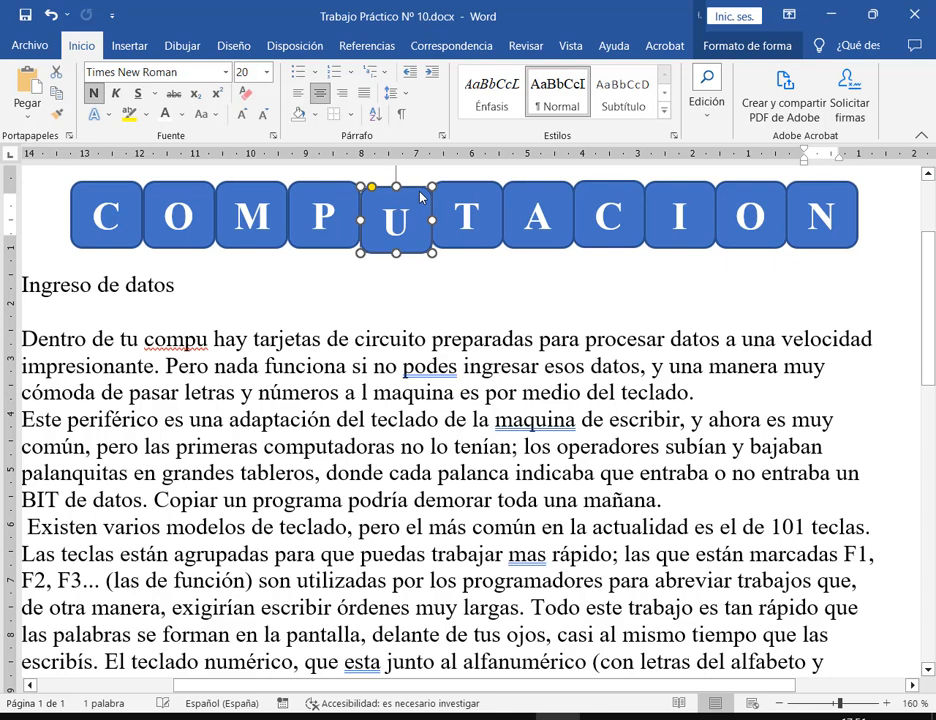
key("Up")
key("Up")
Nudge the P, M, first O and first C boxes right to close the gaps before the U box.
left_click(340, 196)
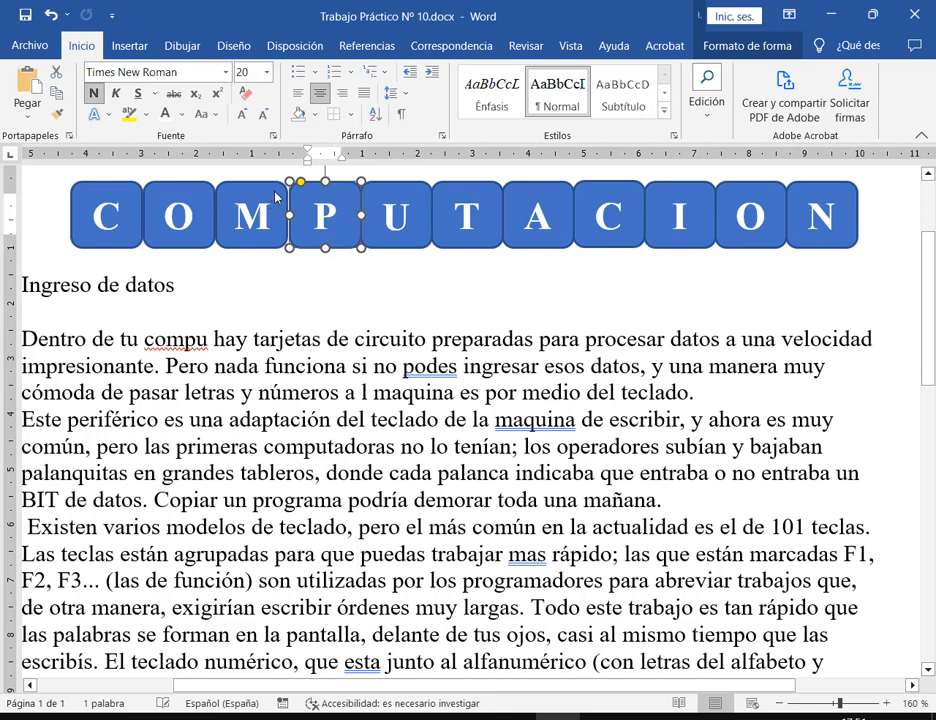
left_click(241, 199)
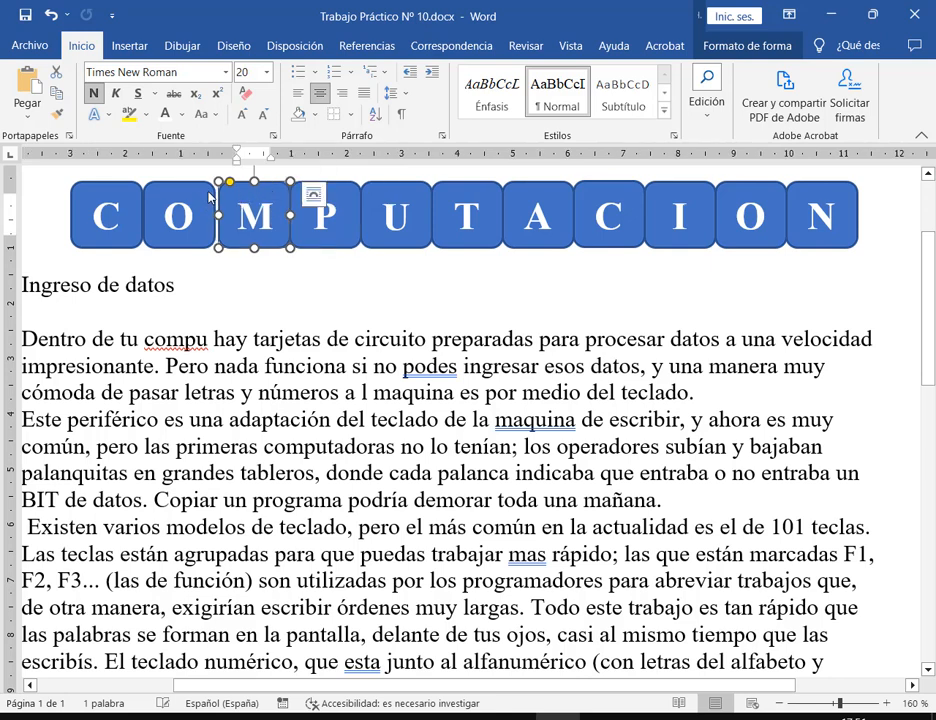
left_click(214, 197)
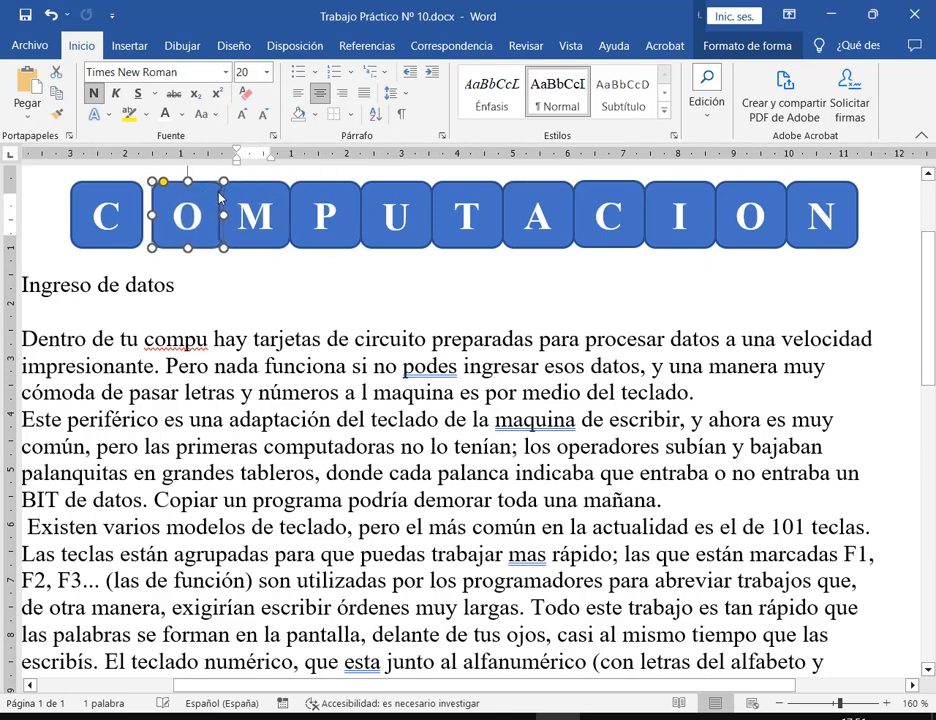
left_click(142, 200)
left_click(445, 274)
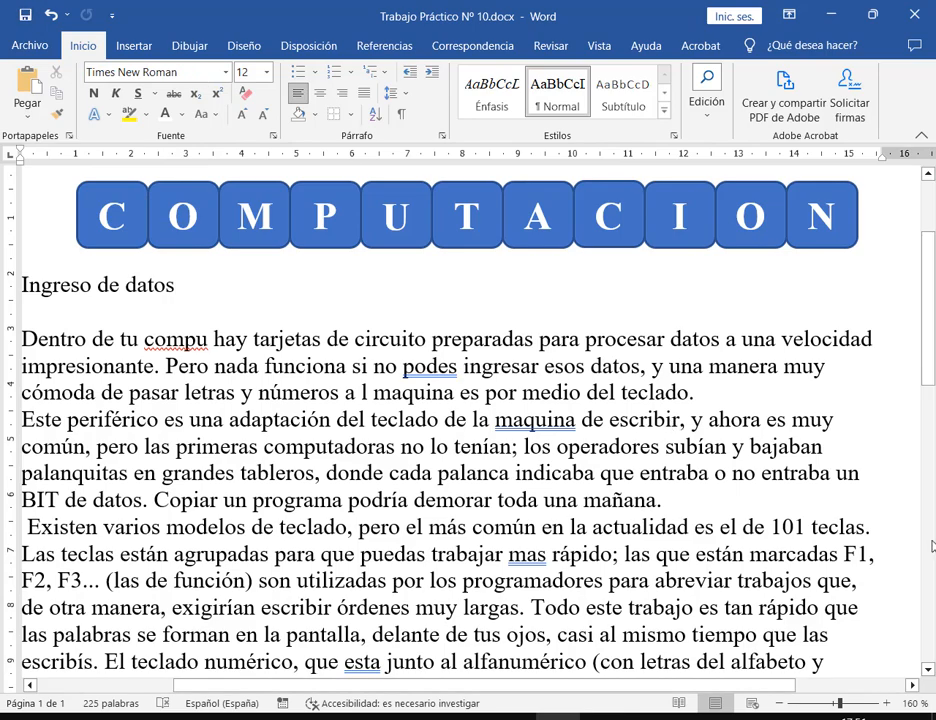
Select all eleven COMPUTACION letter boxes with Select Objects and group them into a single object.
left_click_drag(838, 705, 820, 705)
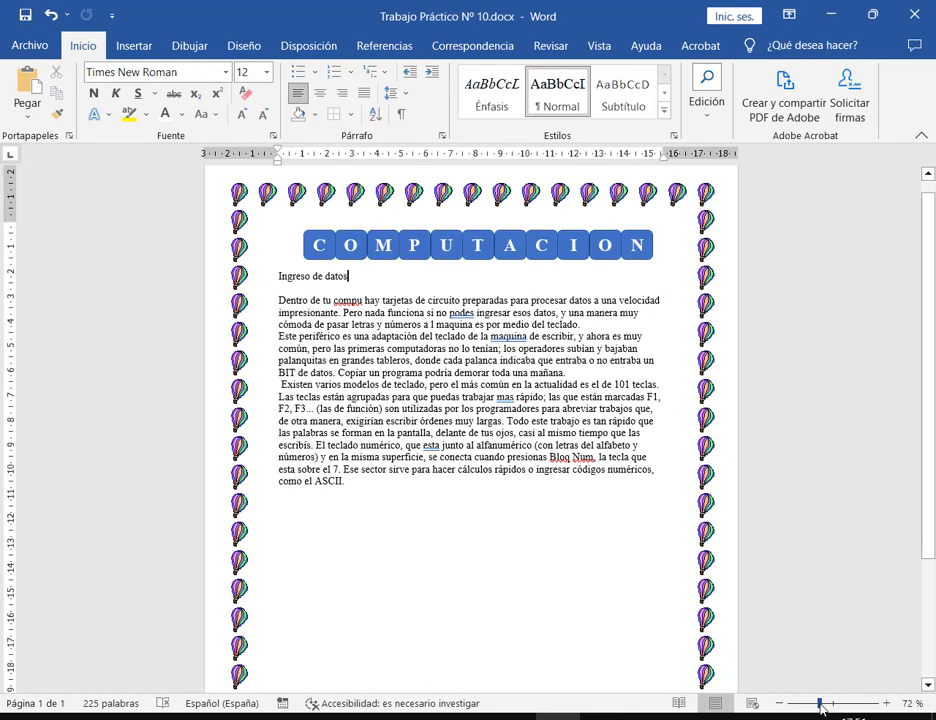
left_click(886, 704)
left_click(886, 704)
left_click(886, 704)
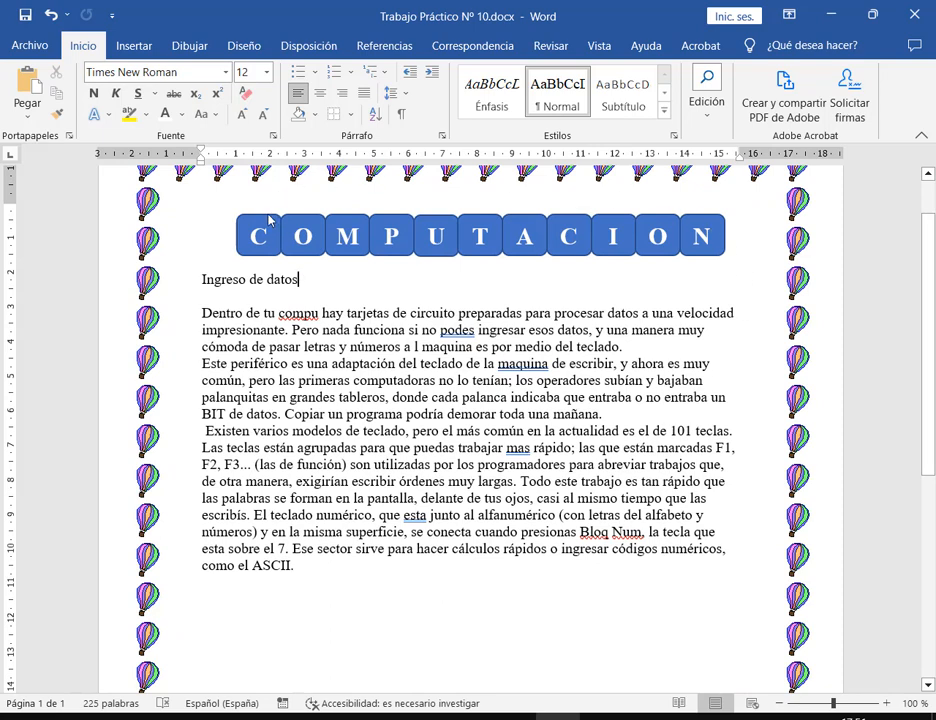
left_click(725, 115)
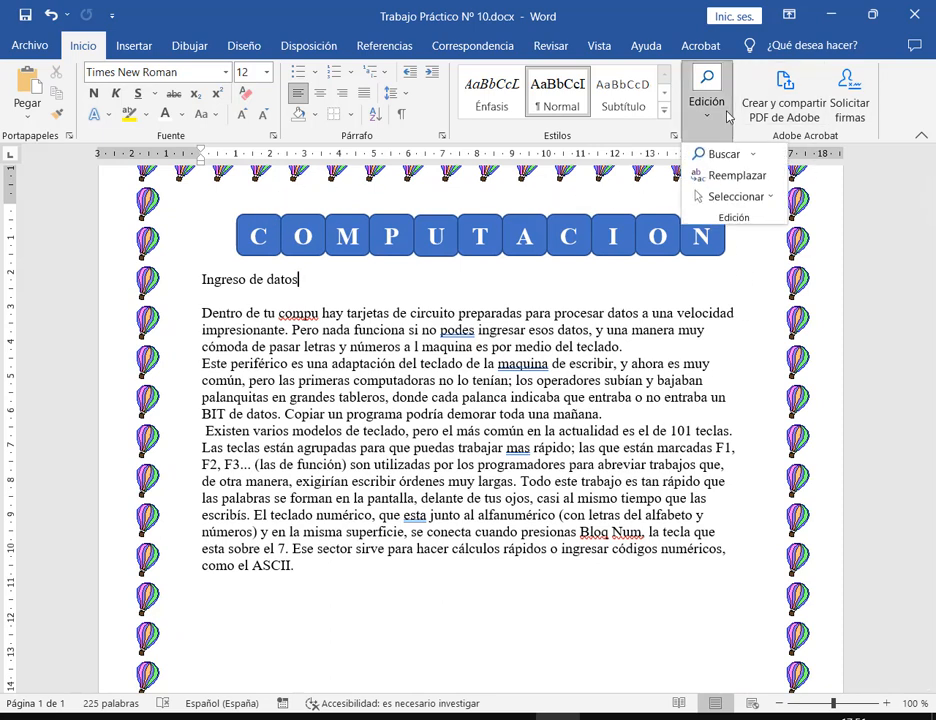
left_click(745, 205)
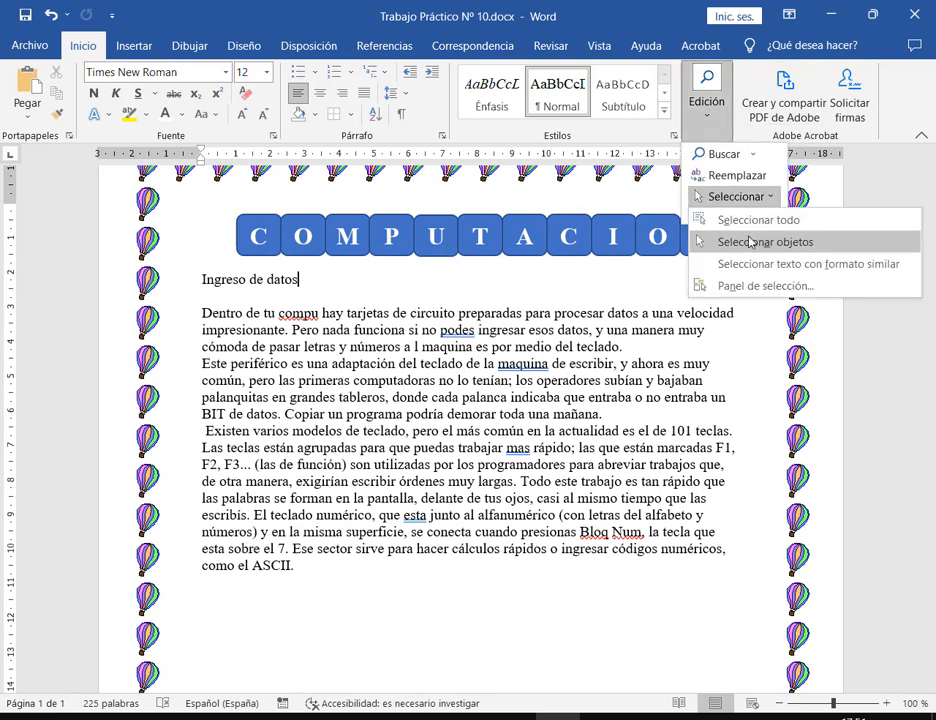
left_click(750, 242)
left_click_drag(220, 201, 736, 272)
left_click(788, 46)
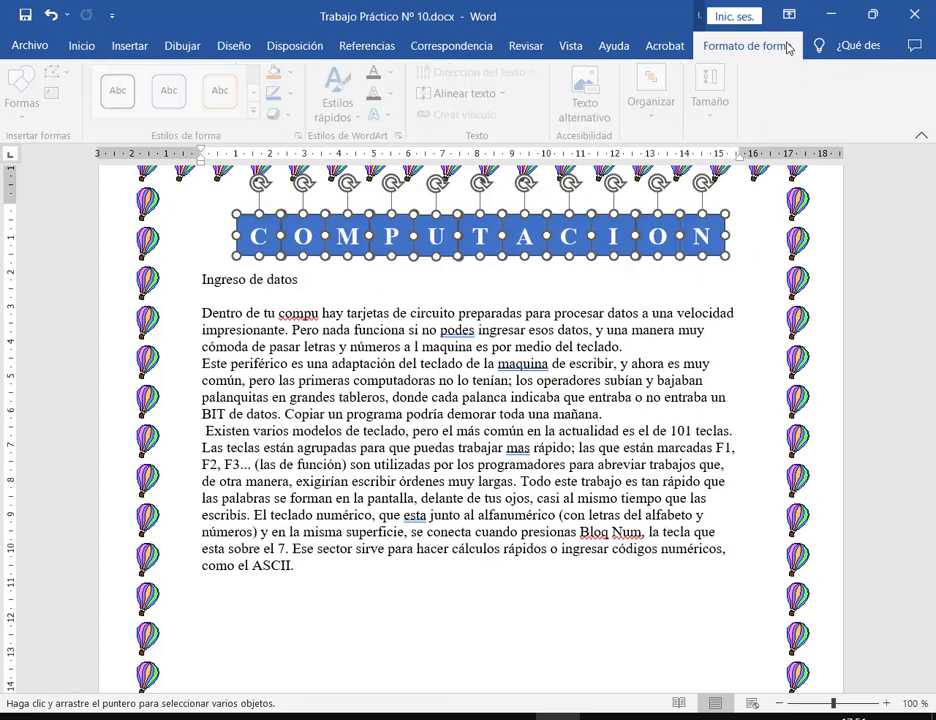
left_click(655, 110)
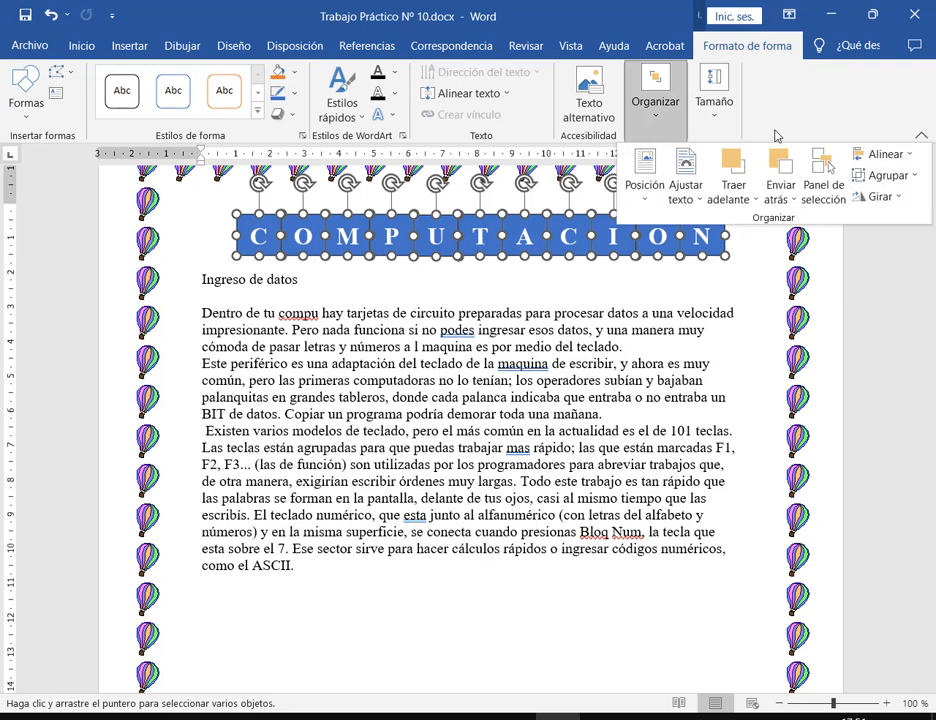
left_click(912, 182)
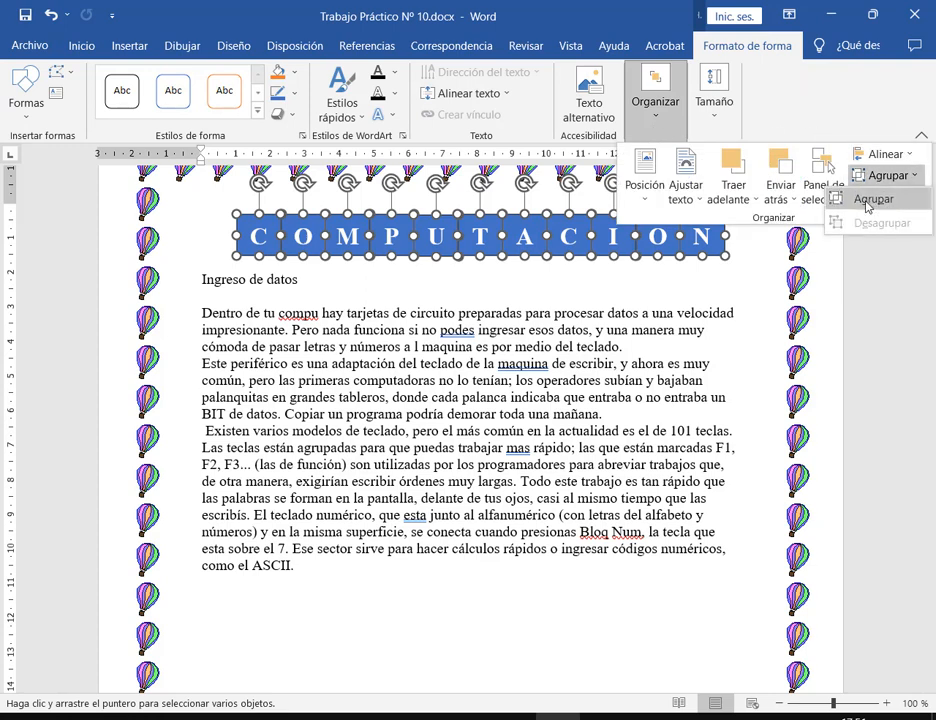
left_click(869, 201)
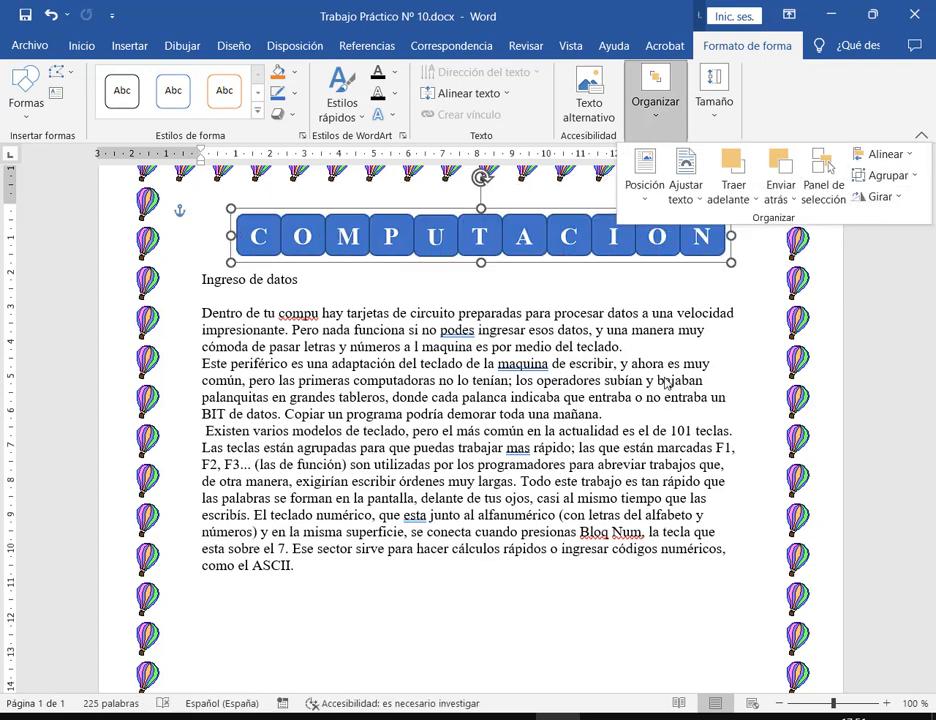
left_click(667, 333)
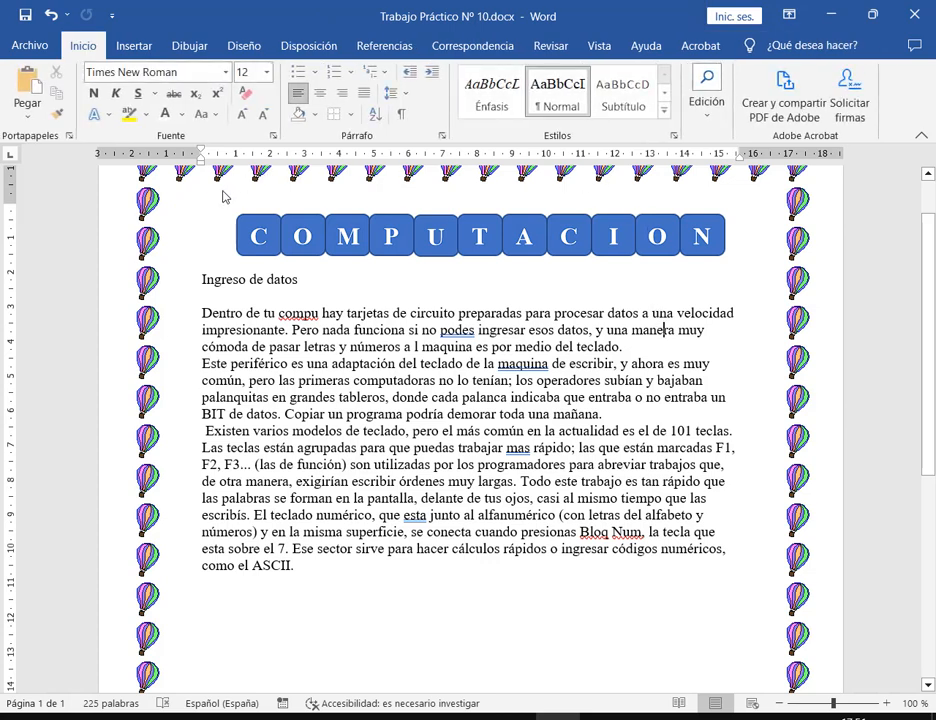
Move the grouped COMPUTACION boxes slightly left and up, and place the cursor after "Ingreso de datos".
left_click(530, 258)
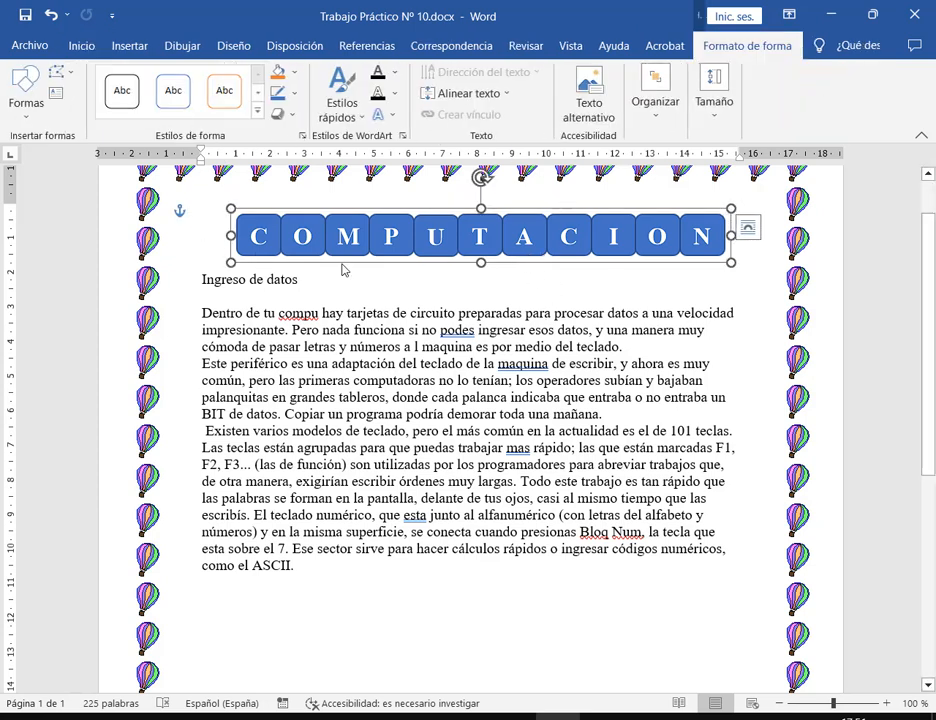
left_click_drag(625, 258, 601, 263)
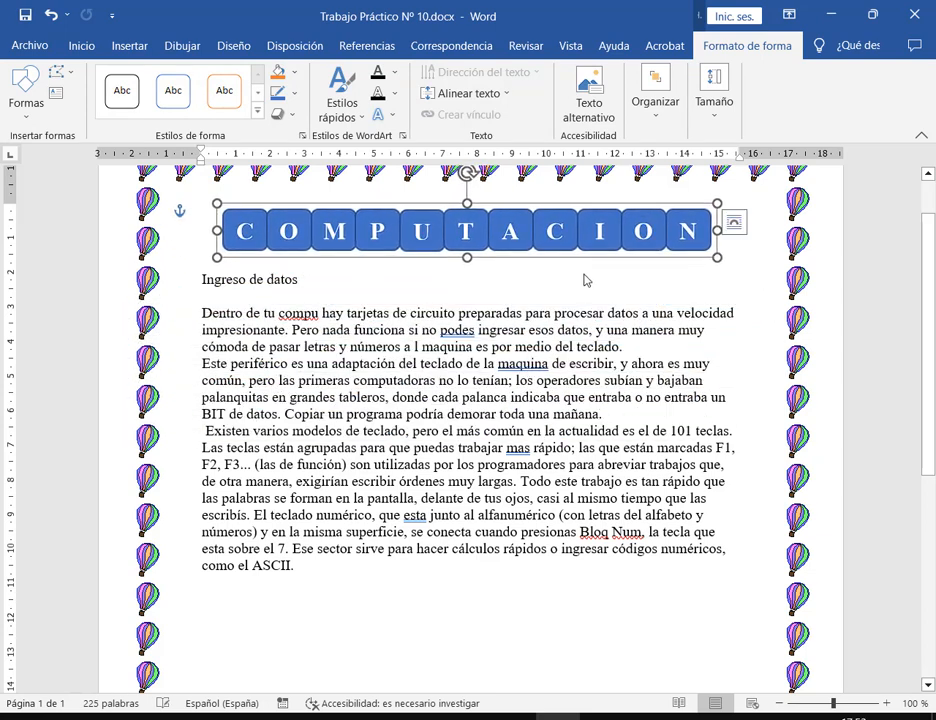
left_click(315, 270)
double_click(327, 243)
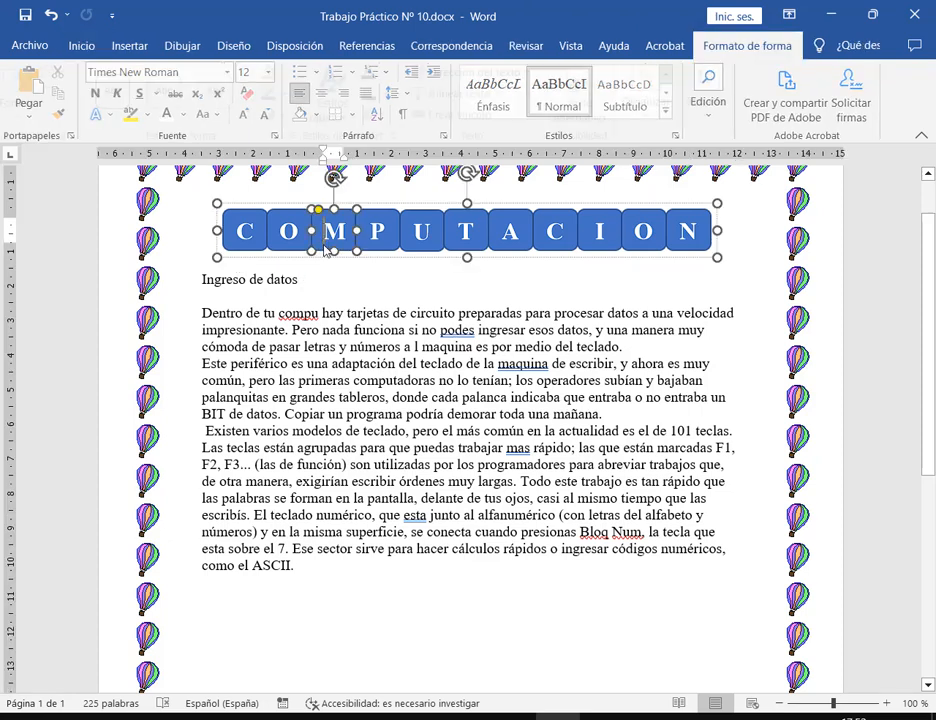
left_click(436, 351)
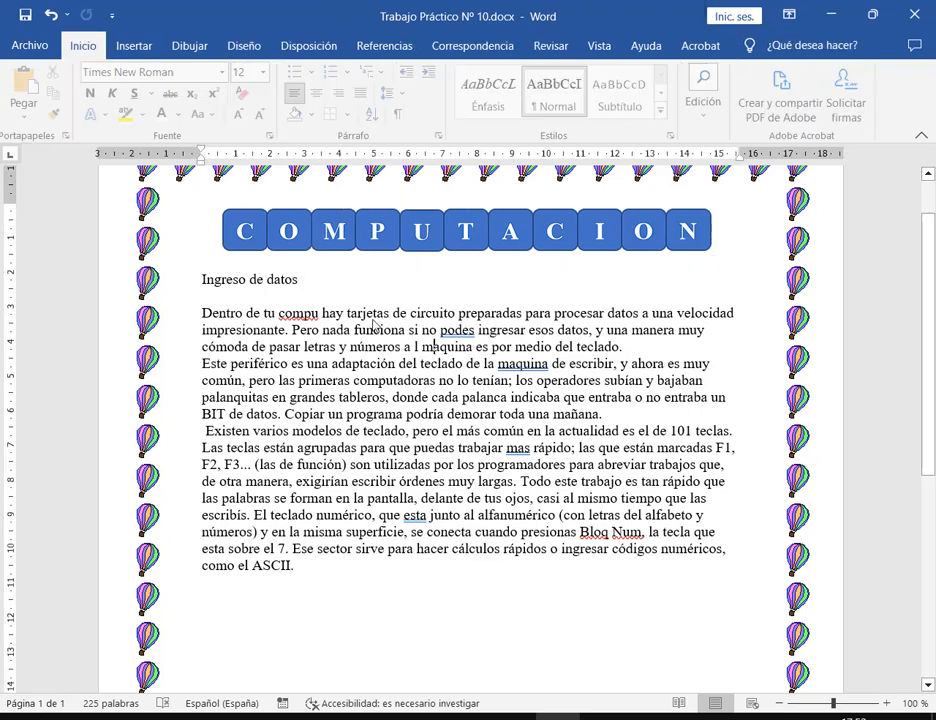
left_click(305, 284)
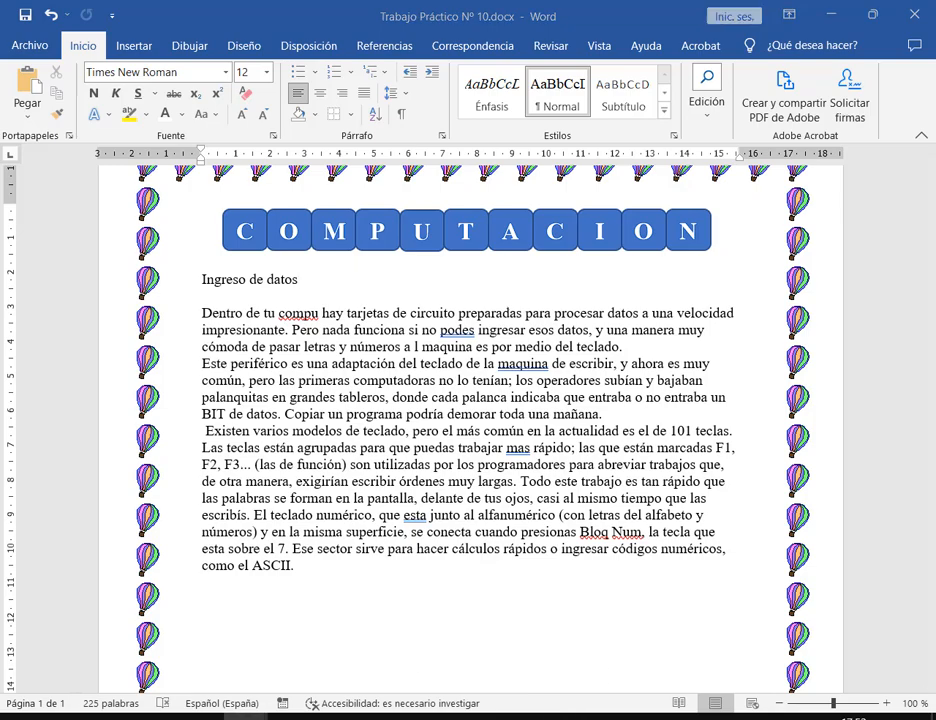
Check the call messages in Google Meet and the heading layout in the model PDF, returning to the Word document.
mouse_move(296, 714)
left_click(100, 640)
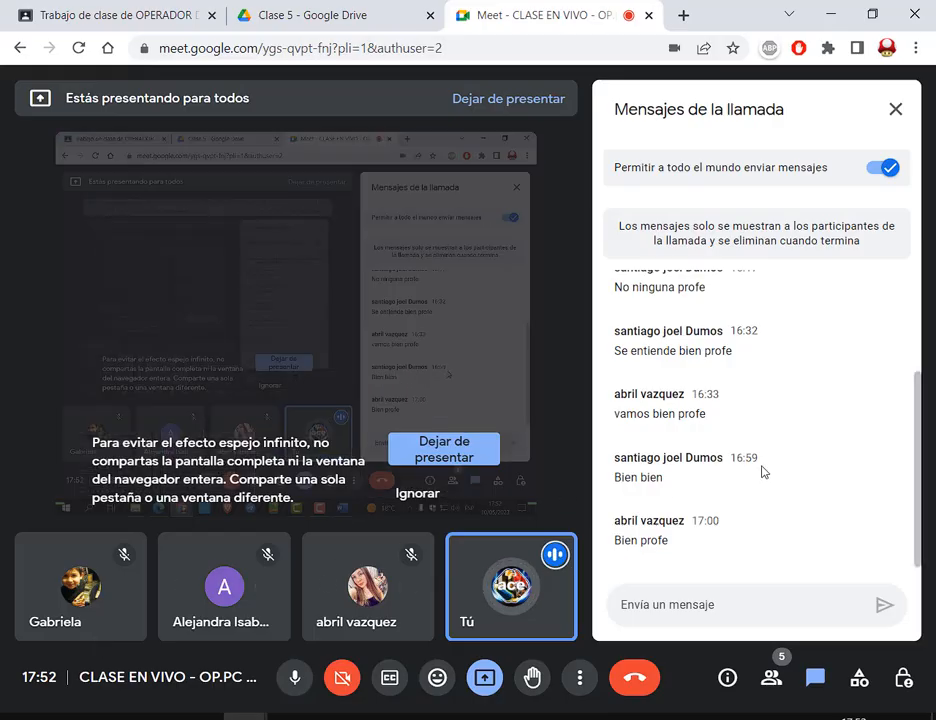
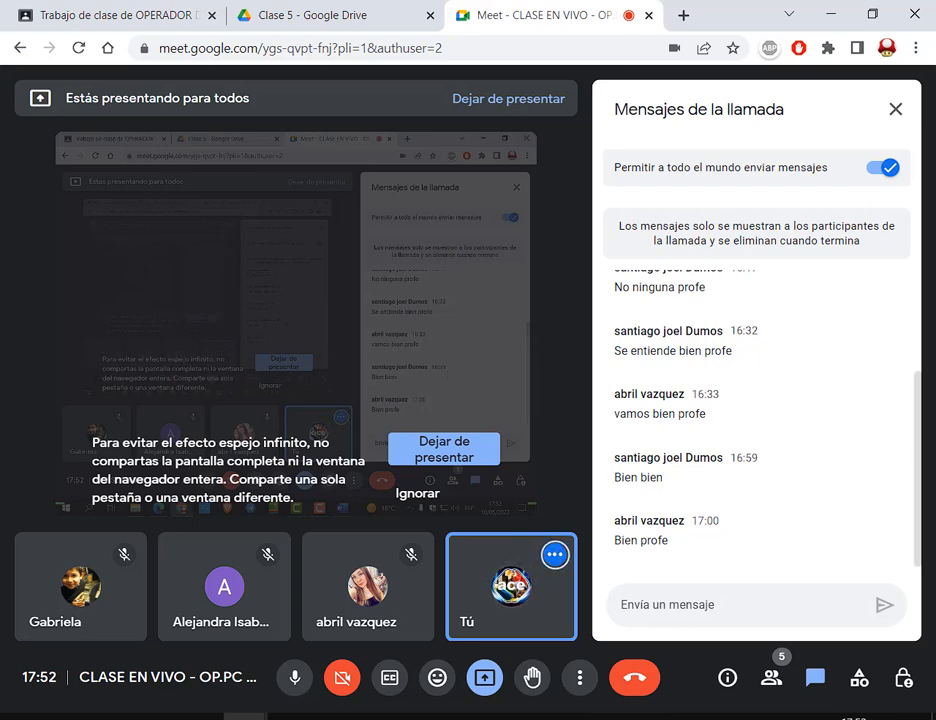
key("alt+Tab")
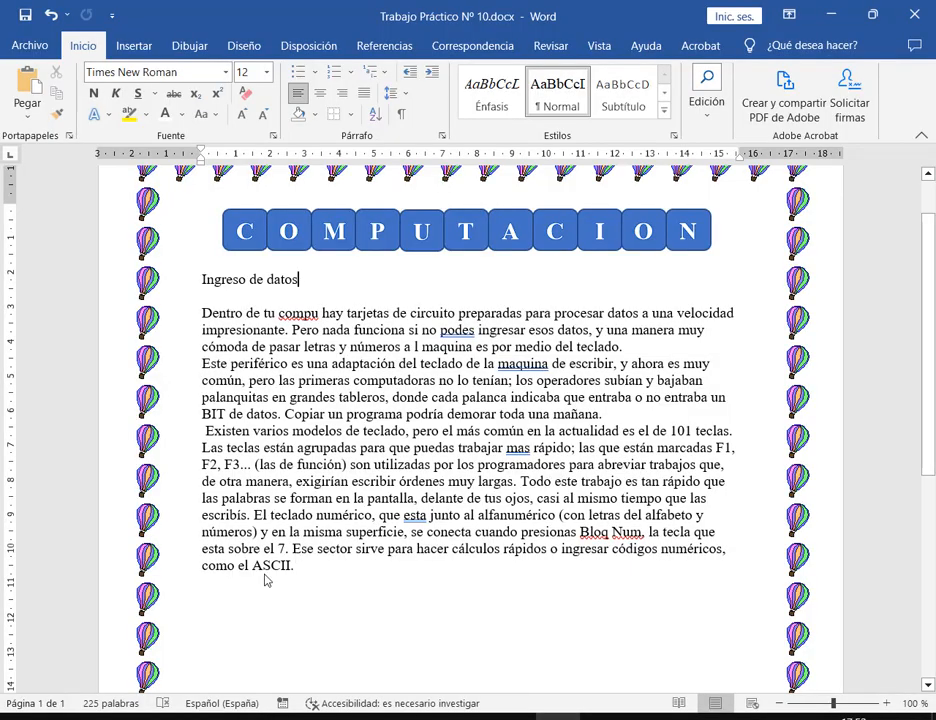
key("alt+Tab")
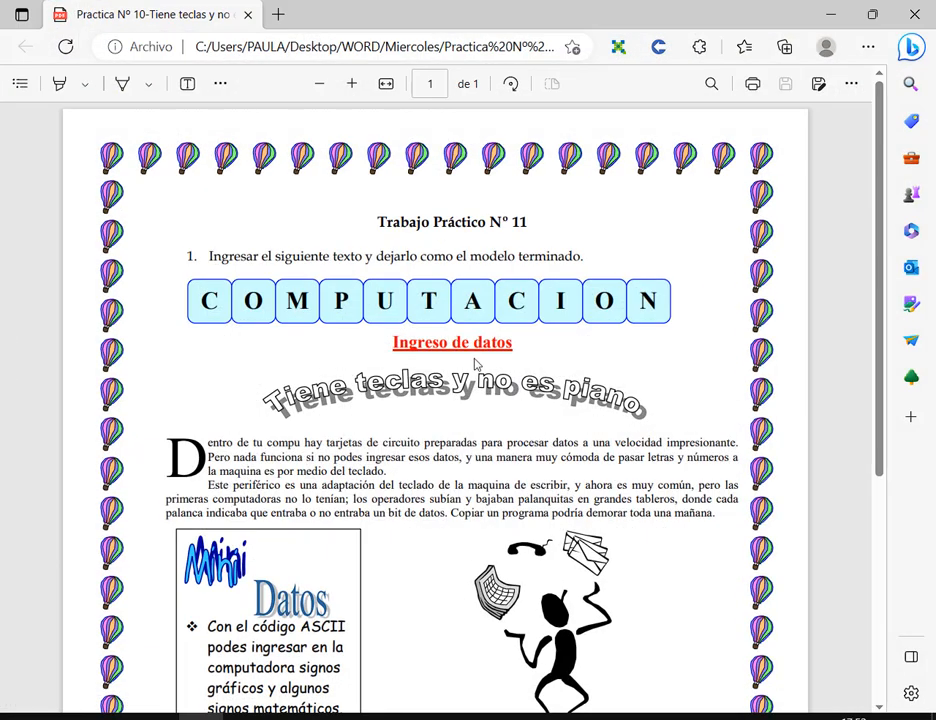
key("alt+Tab")
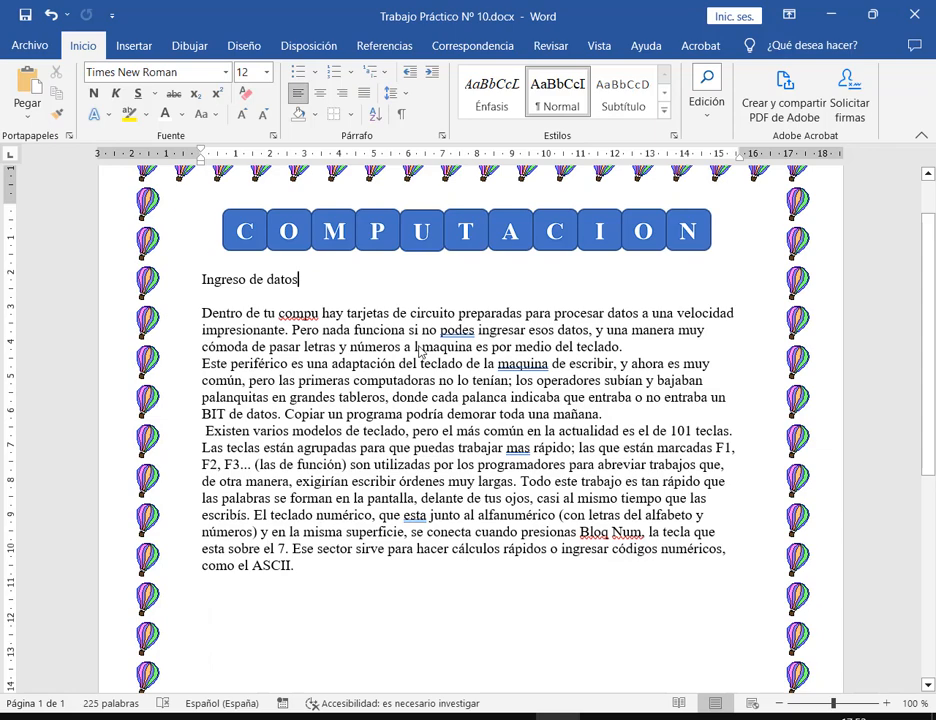
Add an empty line below "Ingreso de datos" and check the curved title under that heading in the model PDF, returning to Word.
key("Return")
key("alt+Tab")
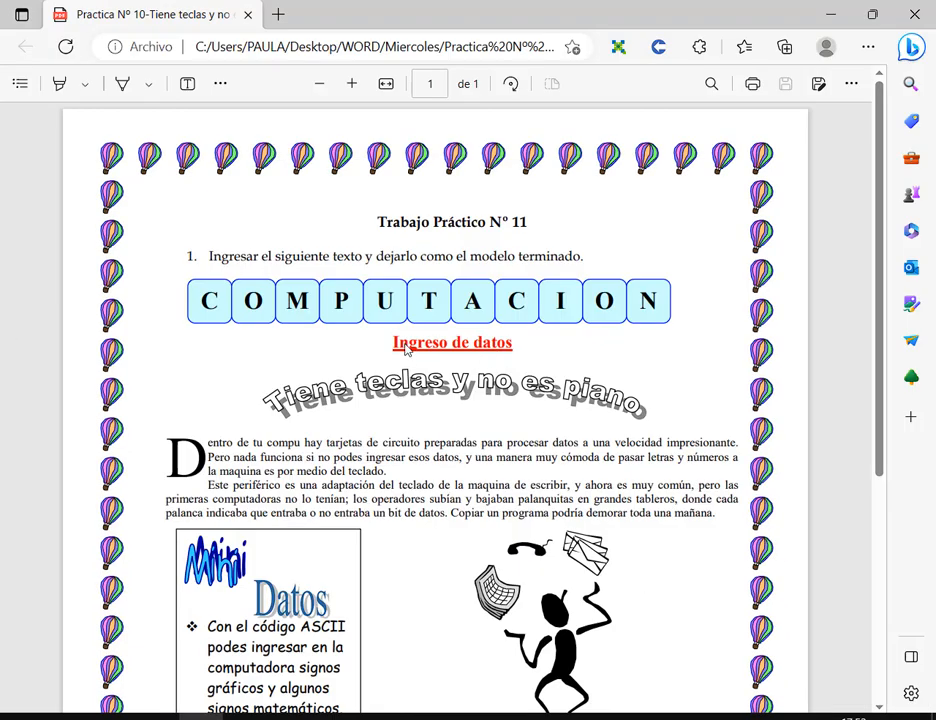
left_click_drag(392, 342, 528, 354)
scroll(503, 377, "up", 3)
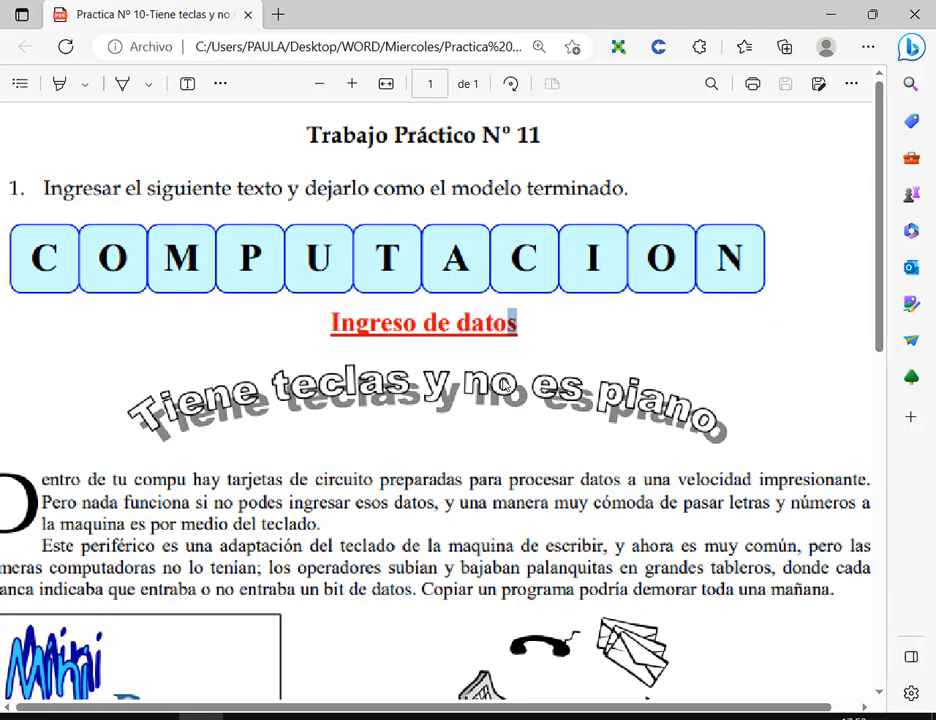
left_click(380, 333)
scroll(375, 338, "down", 3)
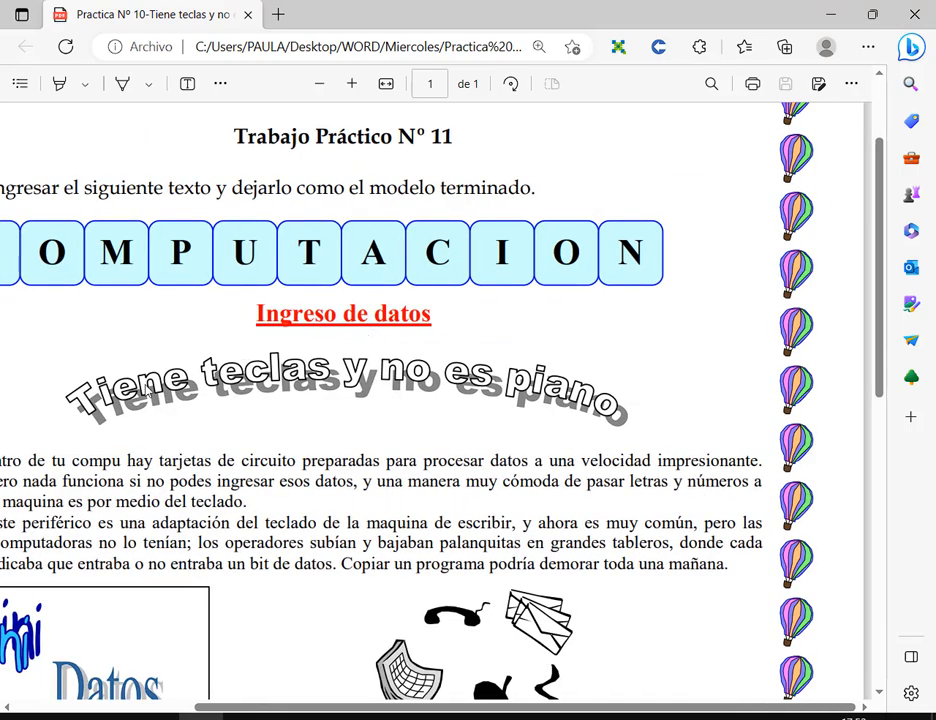
key("alt+Tab")
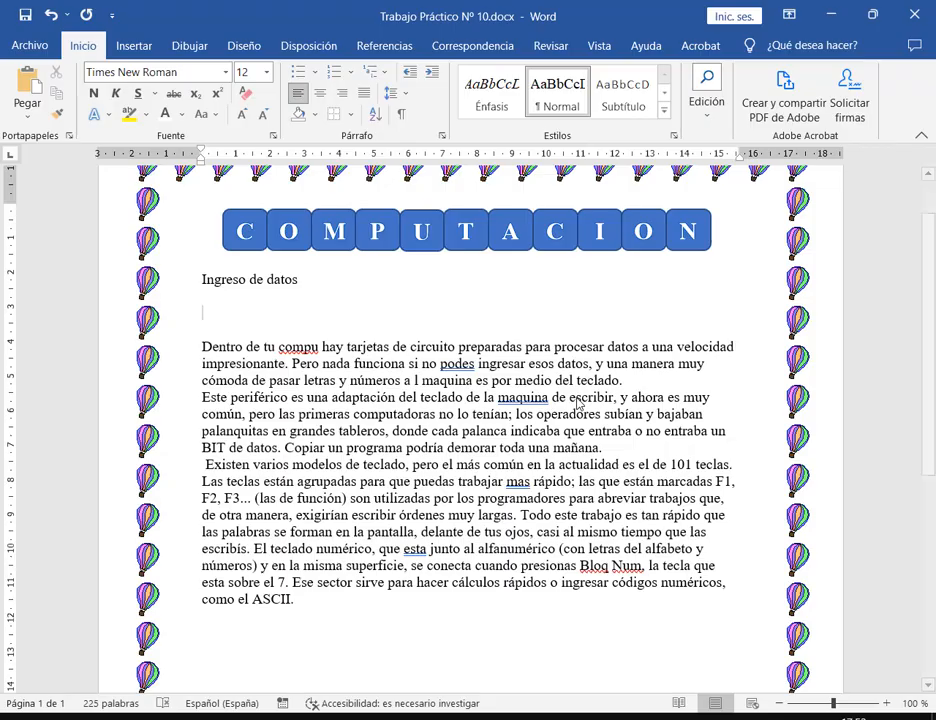
Insert a WordArt with white letters and a thin blue outline below "Ingreso de datos" and shift it slightly right and up.
left_click(133, 45)
left_click(751, 110)
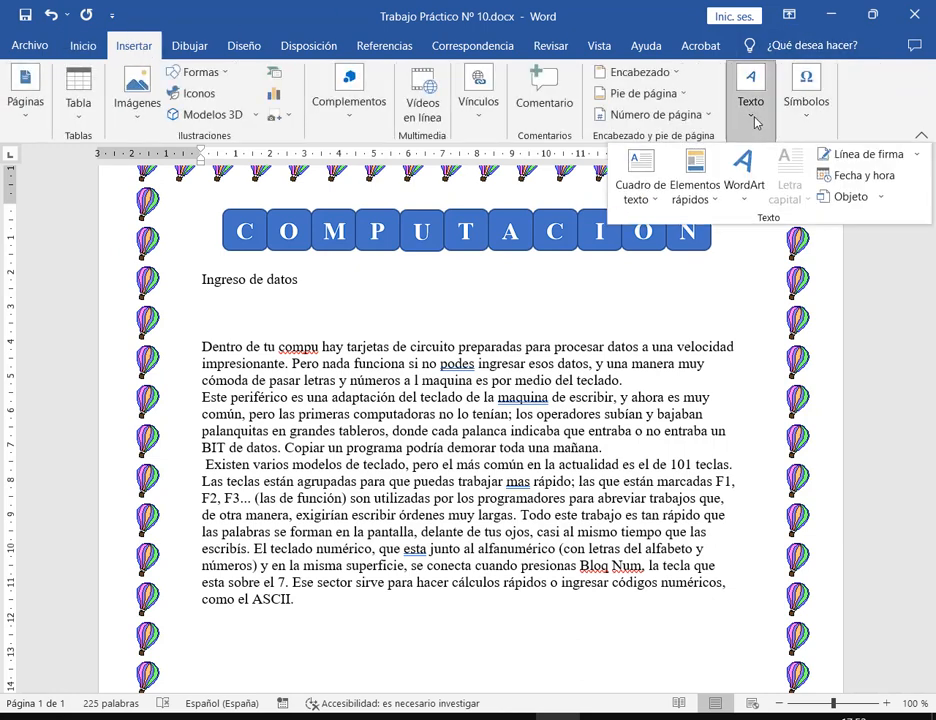
left_click(751, 184)
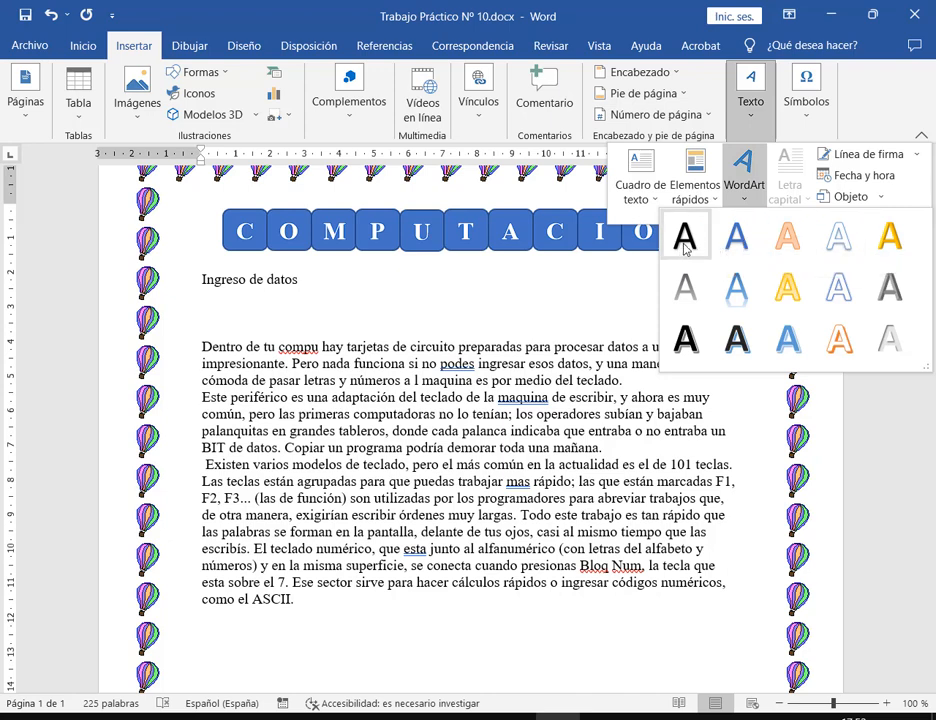
left_click(848, 248)
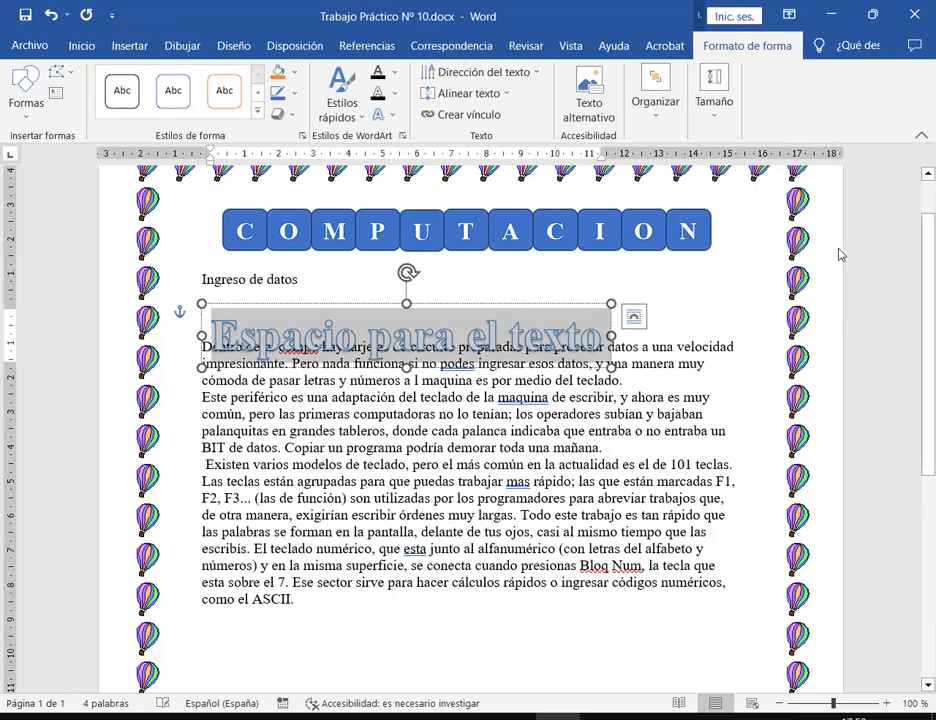
left_click_drag(561, 312, 606, 296)
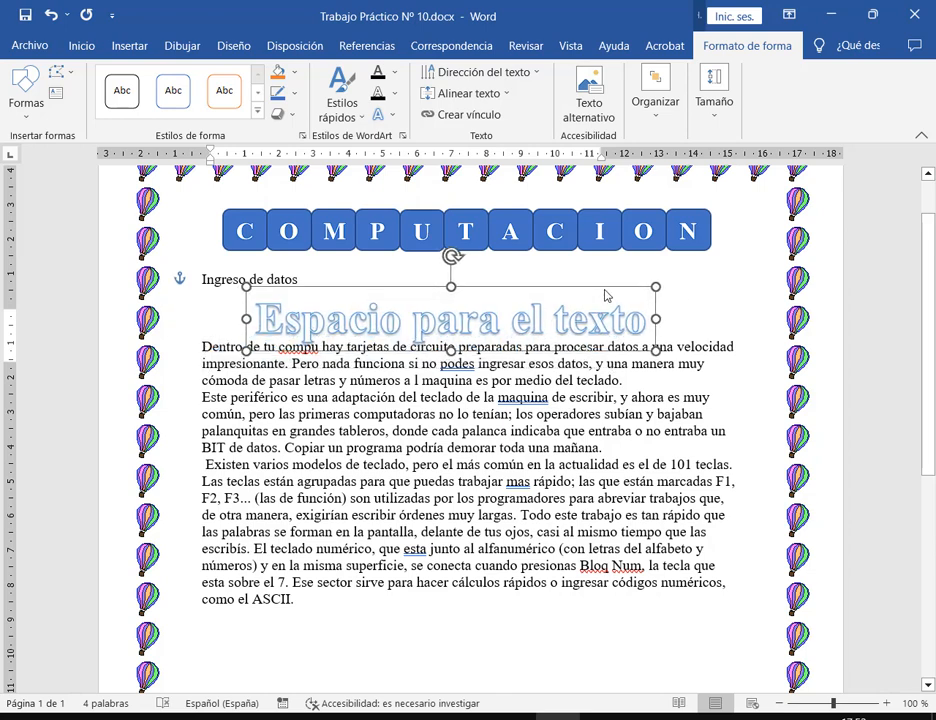
Check the title wording in the model PDF and replace the WordArt placeholder with "Tiene teclas y no es piano".
key("alt+Tab")
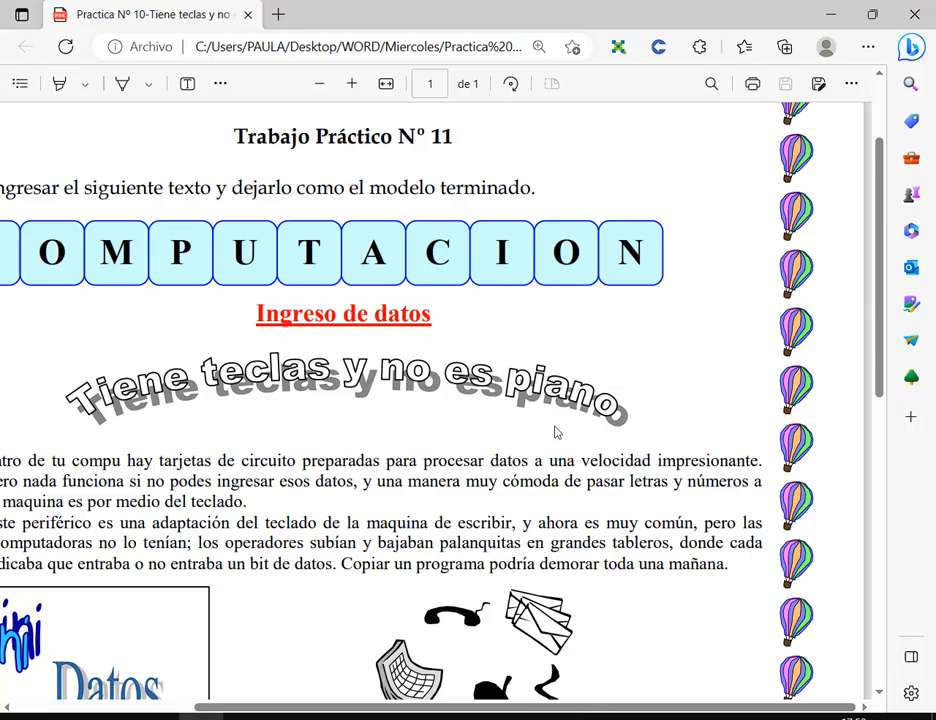
key("alt+Tab")
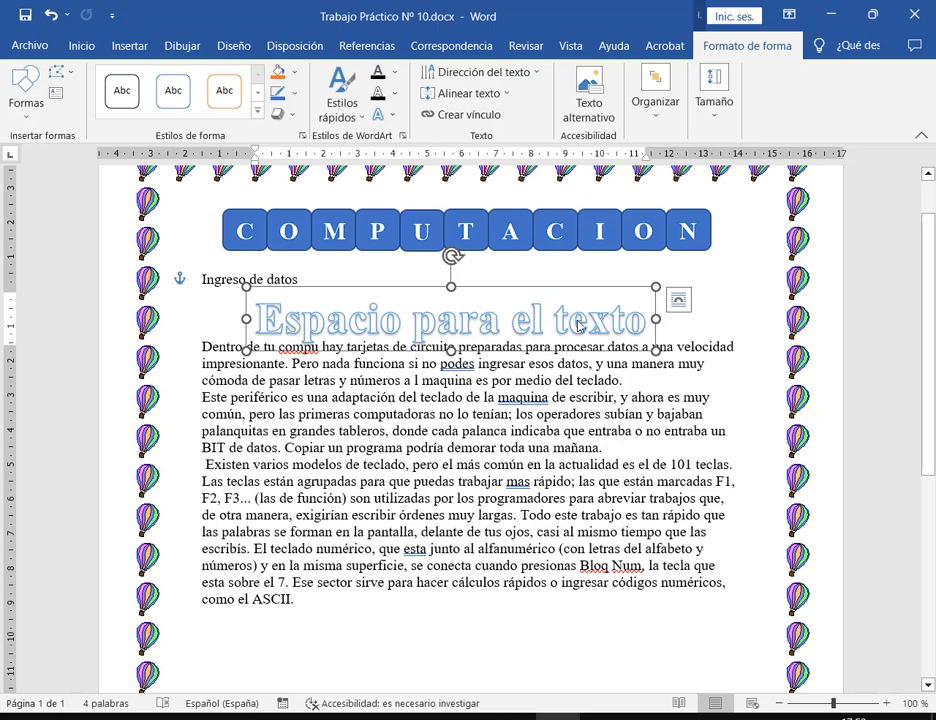
left_click_drag(646, 323, 300, 333)
type("tIEN")
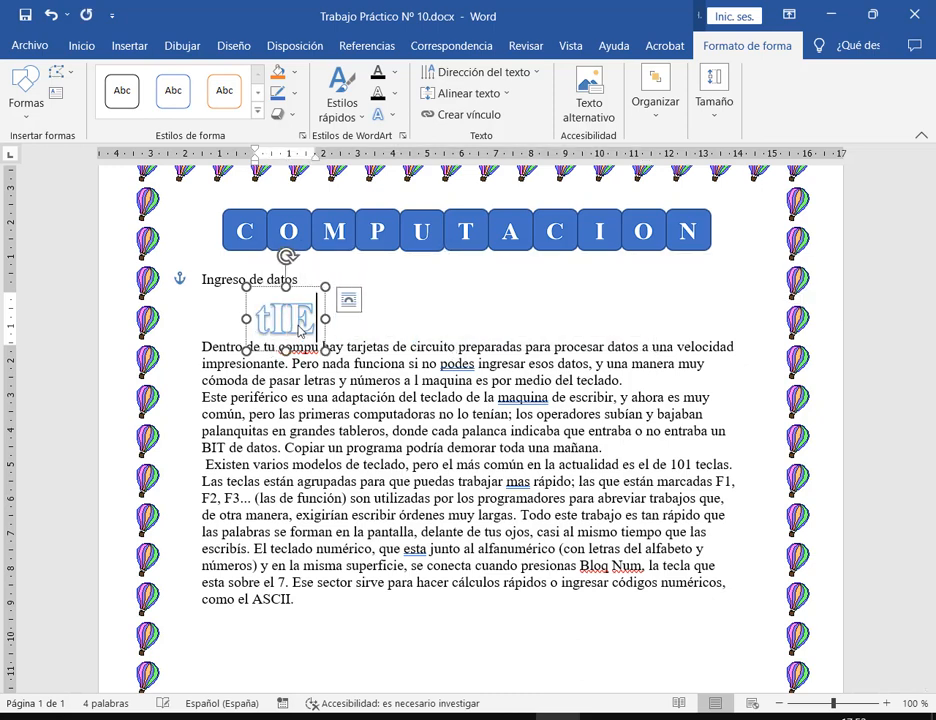
key("BackSpace")
key("BackSpace")
key("BackSpace")
key("BackSpace")
type("Tiene")
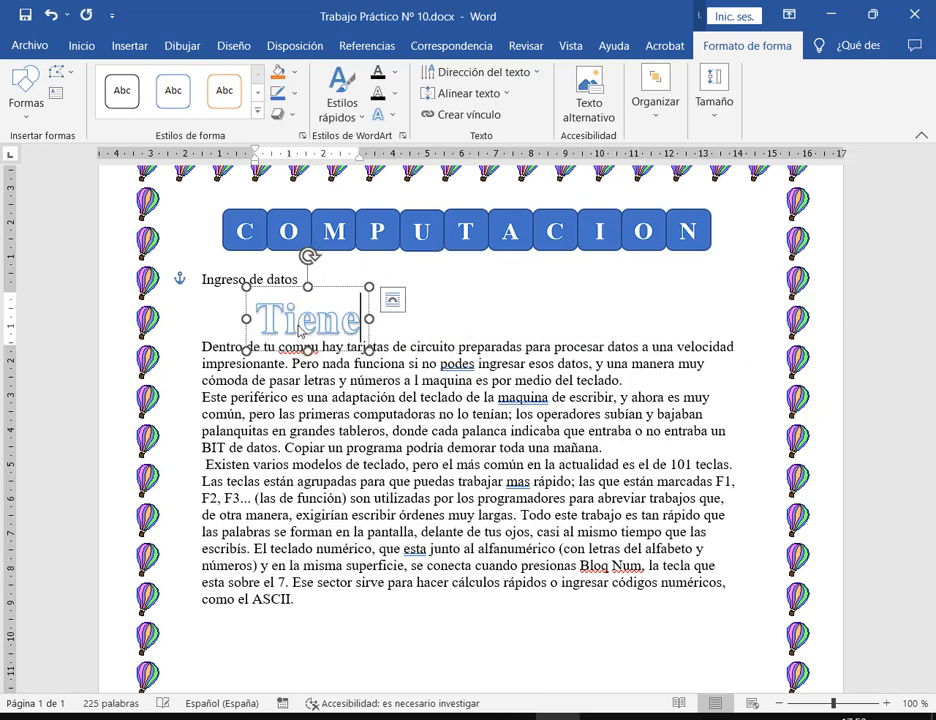
type(" teclas y no es p")
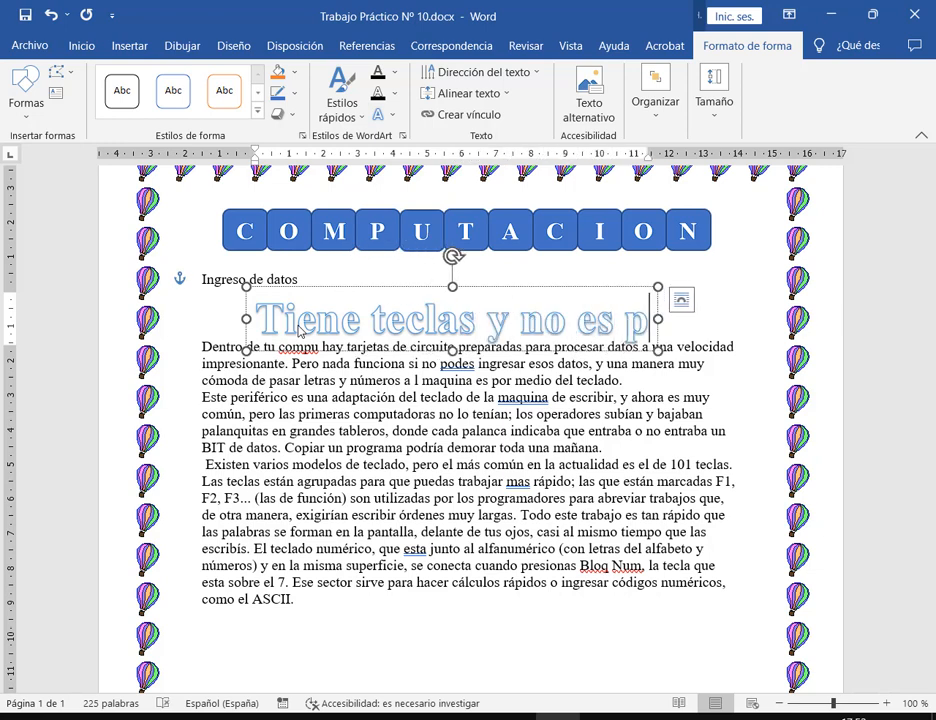
type("iano")
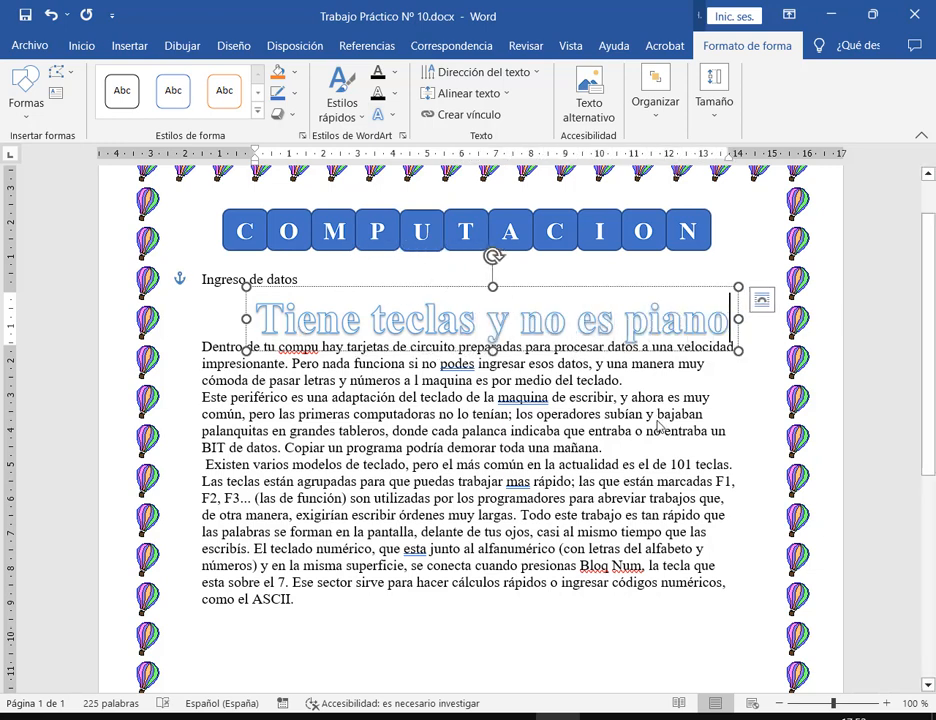
Nudge the "Tiene teclas y no es piano" WordArt slightly up and left and set its font size to 26.
left_click(656, 417)
left_click(683, 316)
left_click(676, 286)
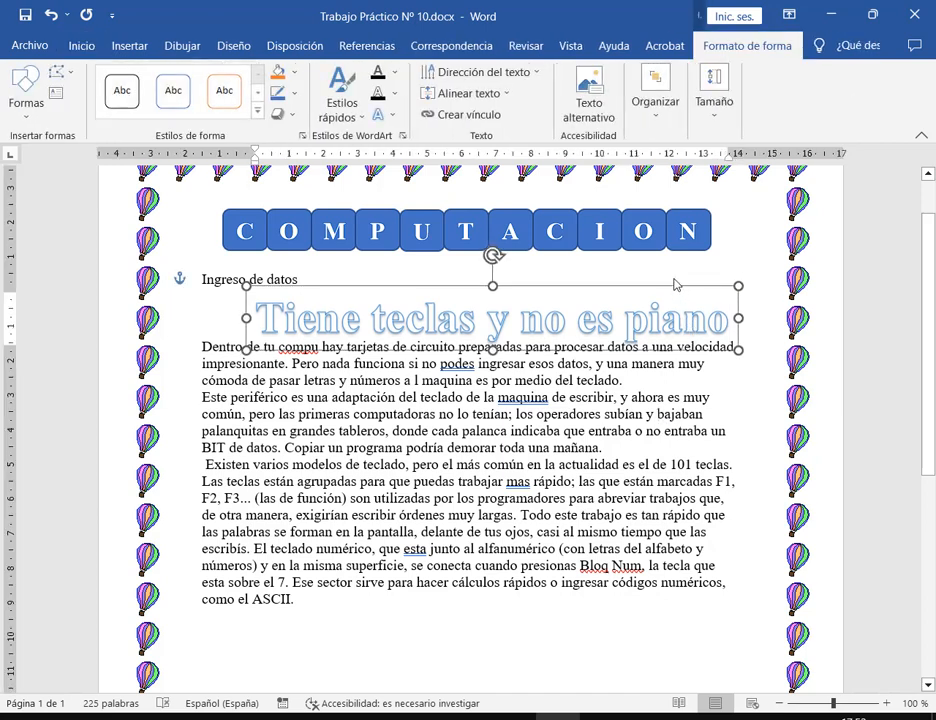
left_click_drag(676, 286, 672, 277)
left_click(81, 45)
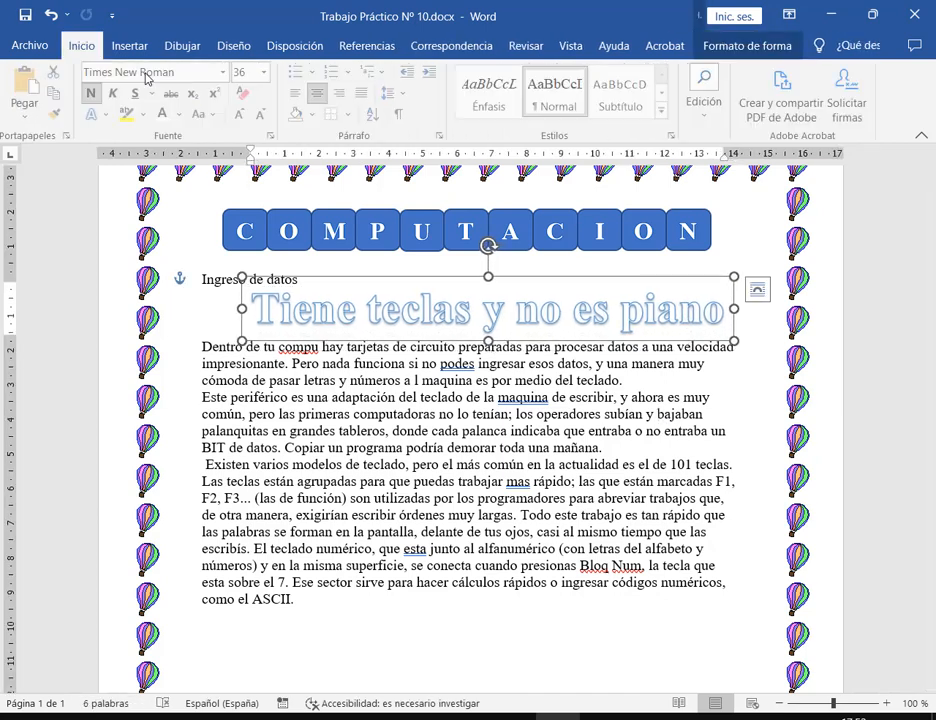
left_click(264, 72)
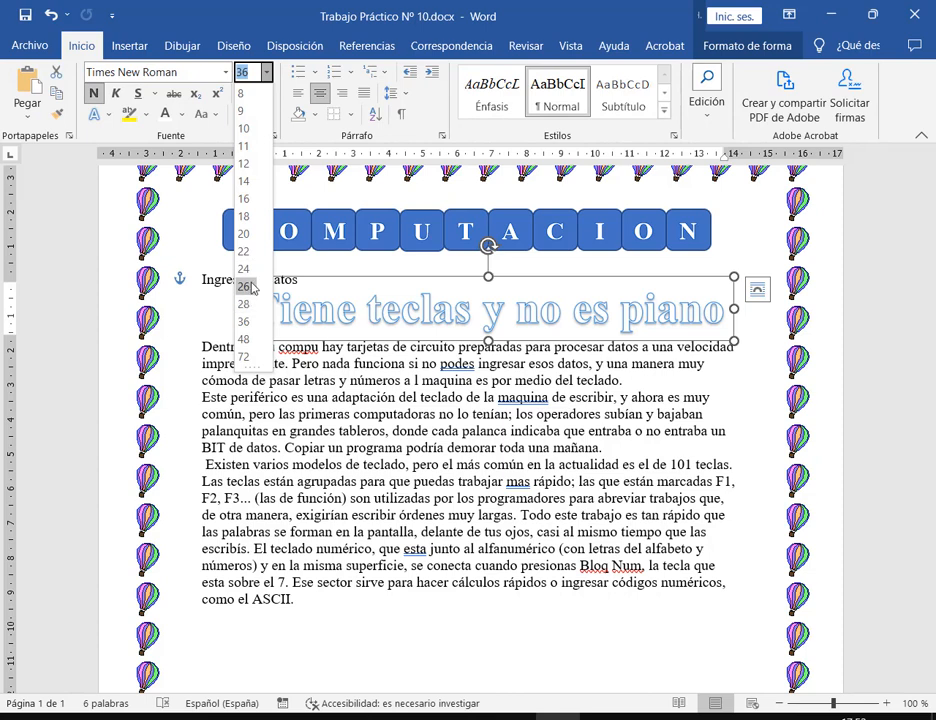
left_click(251, 287)
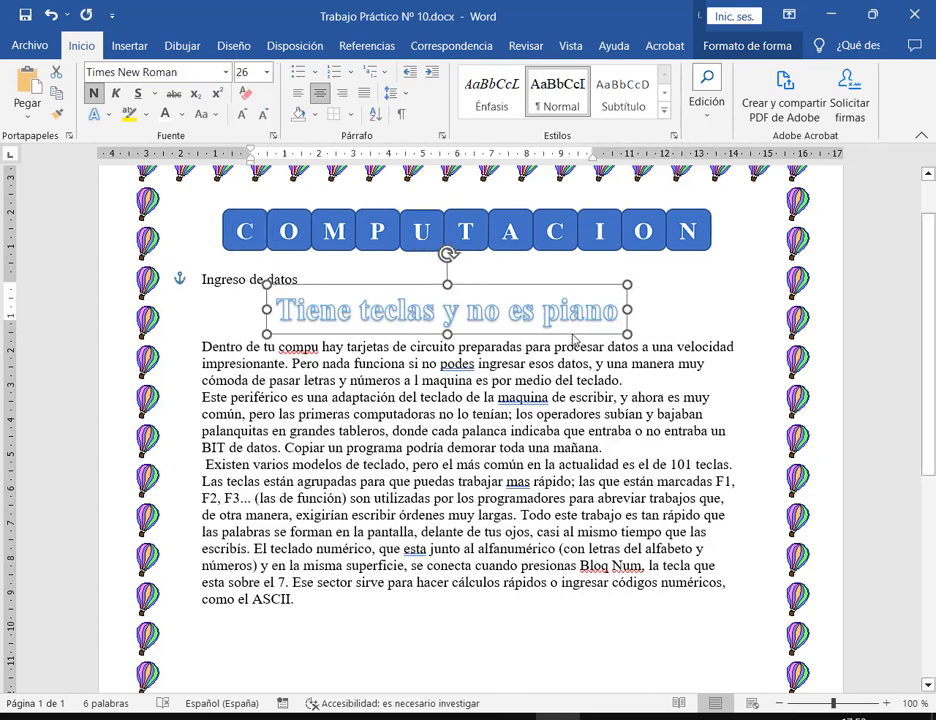
Add blank lines between "Ingreso de datos" and the first paragraph, and move the WordArt title down into the gap.
left_click(203, 348)
key("Return")
left_click(309, 280)
key("Return")
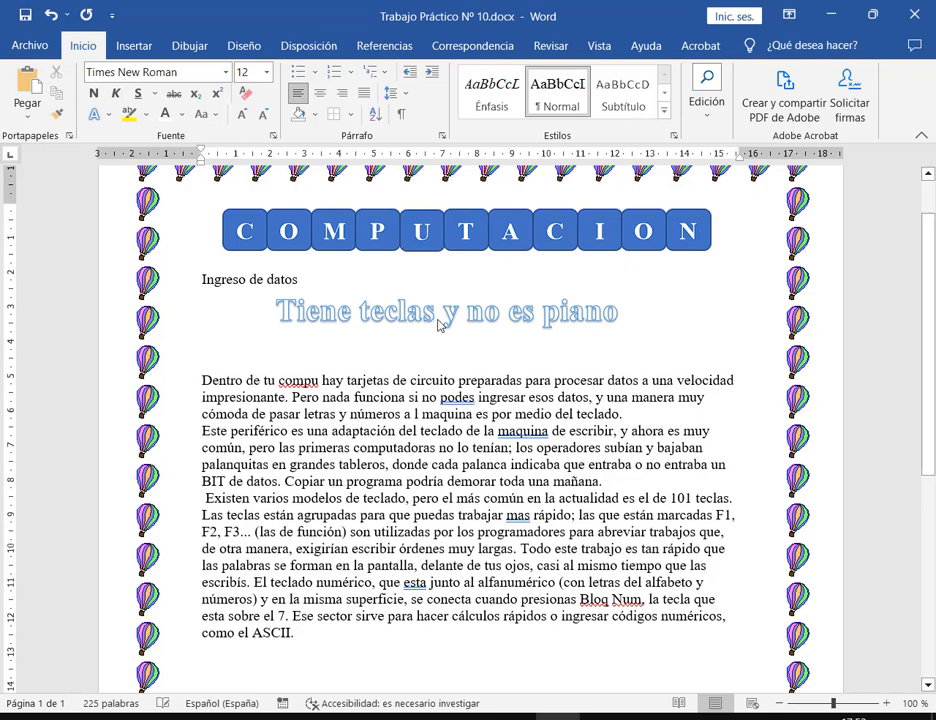
left_click(437, 323)
left_click_drag(470, 340, 478, 355)
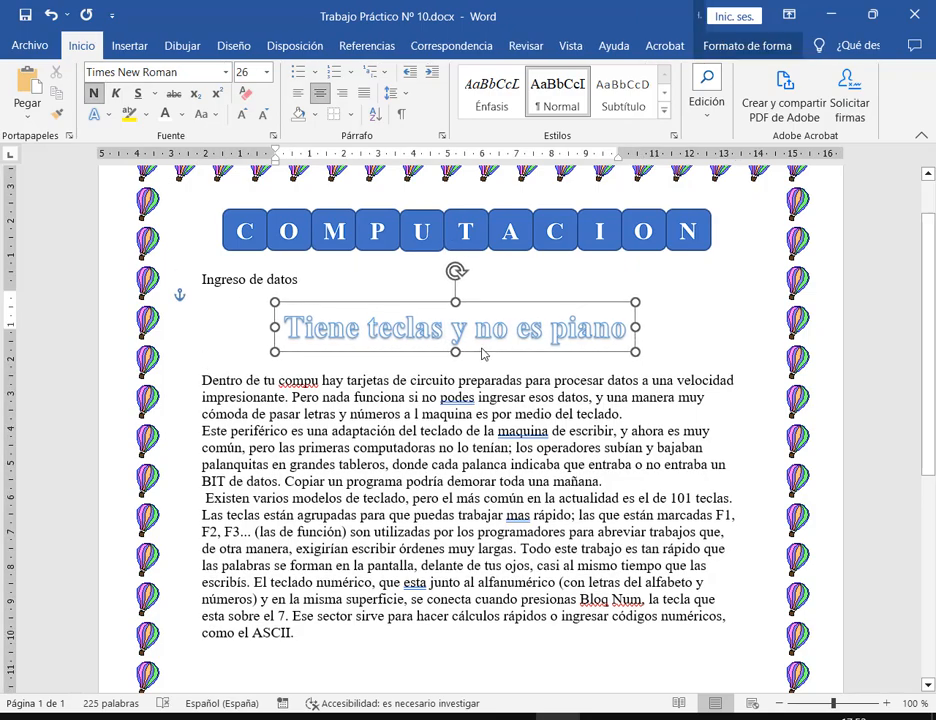
Examine the shape style and WordArt style options for the selected title, relating them to its box and its letters.
scroll(505, 347, "up", 7)
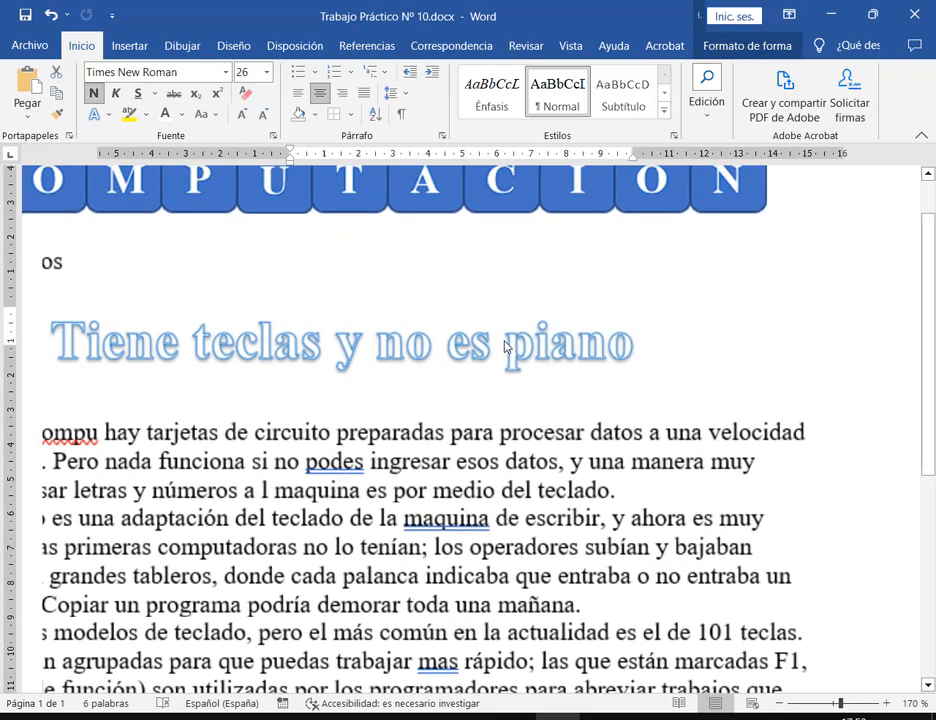
left_click(763, 46)
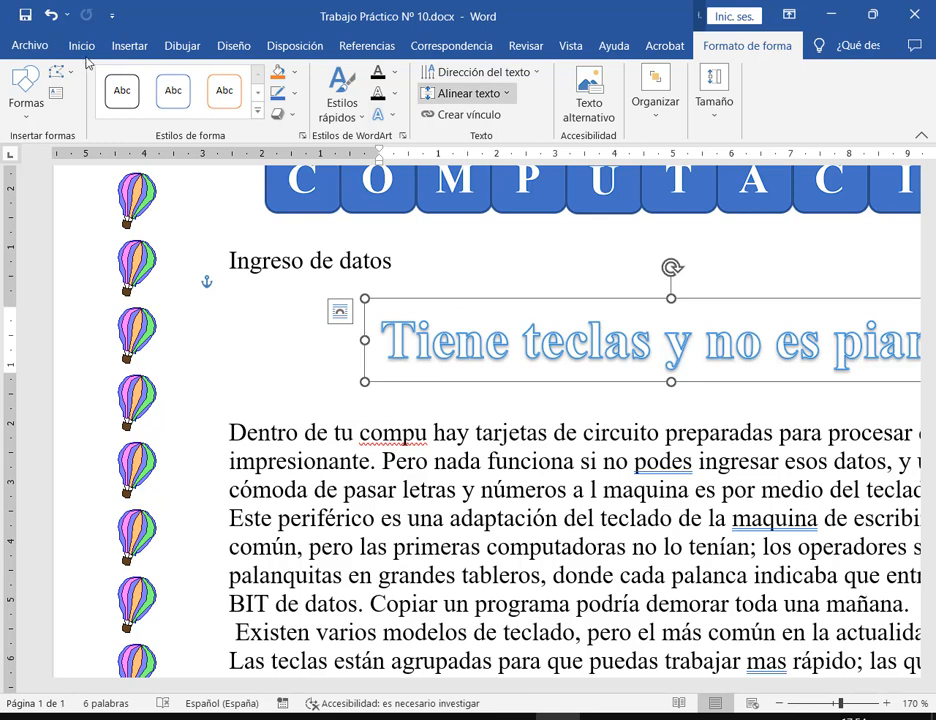
left_click_drag(88, 62, 416, 151)
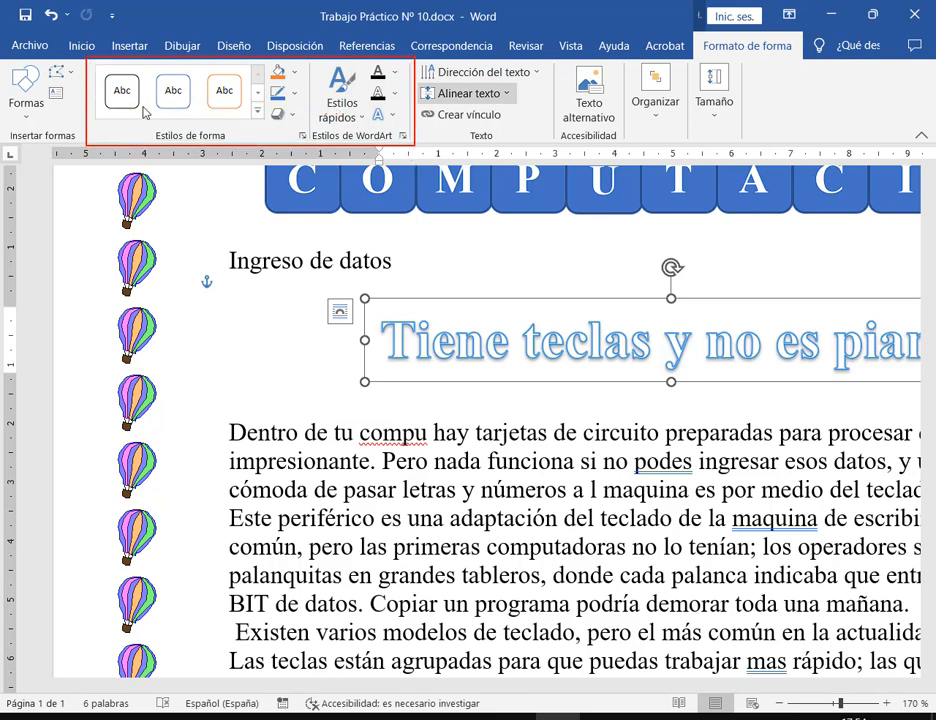
left_click_drag(208, 176, 202, 142)
left_click_drag(510, 266, 526, 294)
left_click_drag(309, 312, 354, 316)
left_click_drag(700, 432, 718, 380)
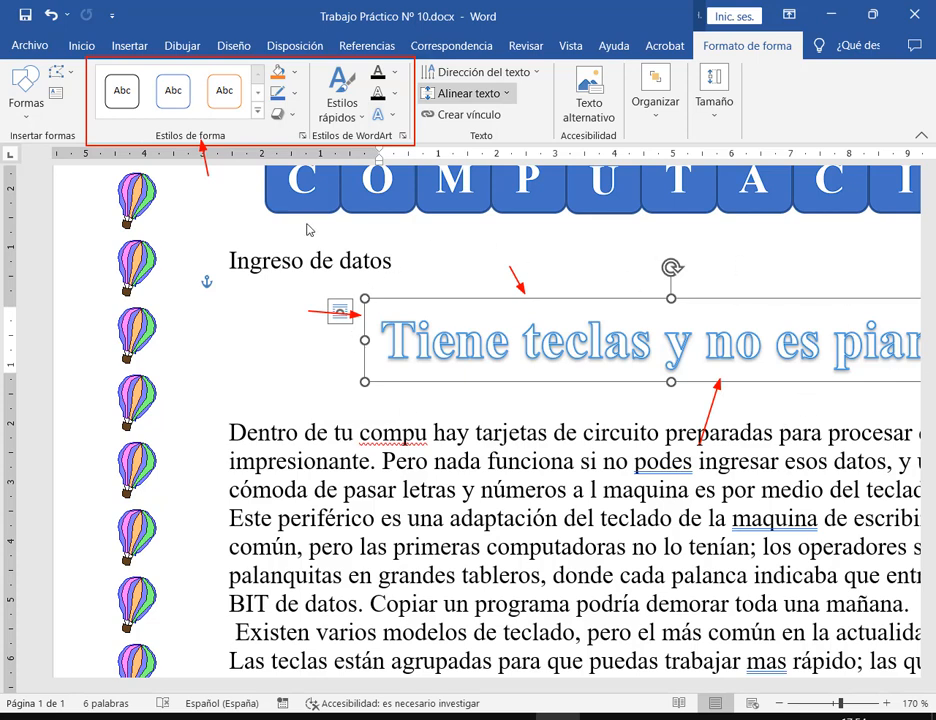
key("ctrl+z")
key("ctrl+z")
key("ctrl+z")
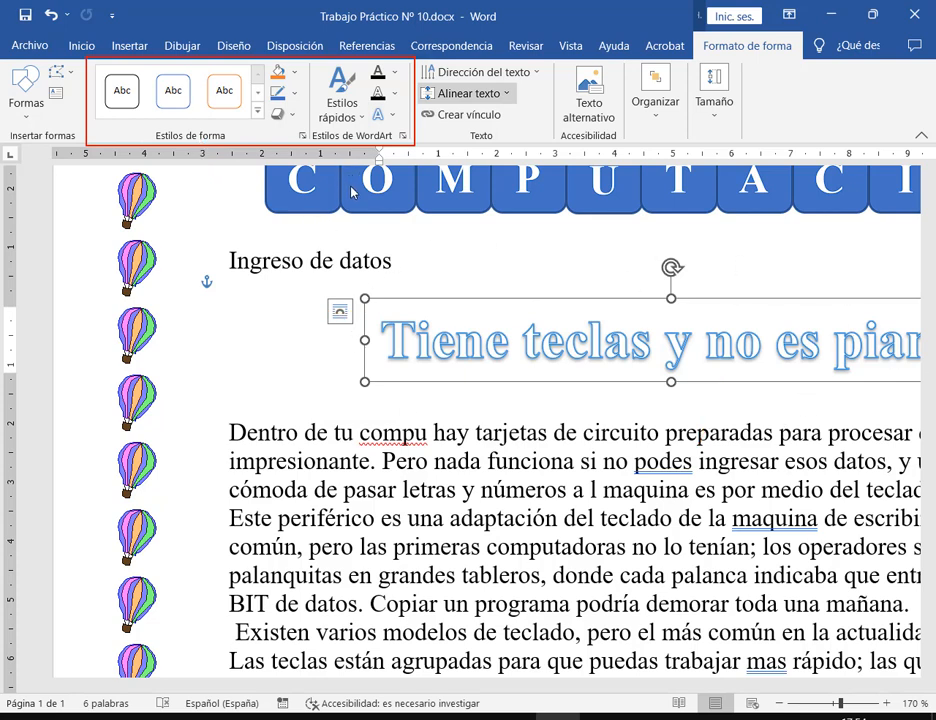
left_click_drag(349, 186, 355, 152)
left_click_drag(594, 265, 594, 334)
mouse_move(738, 271)
left_mouse_down()
mouse_move(733, 290)
mouse_move(684, 340)
left_mouse_up()
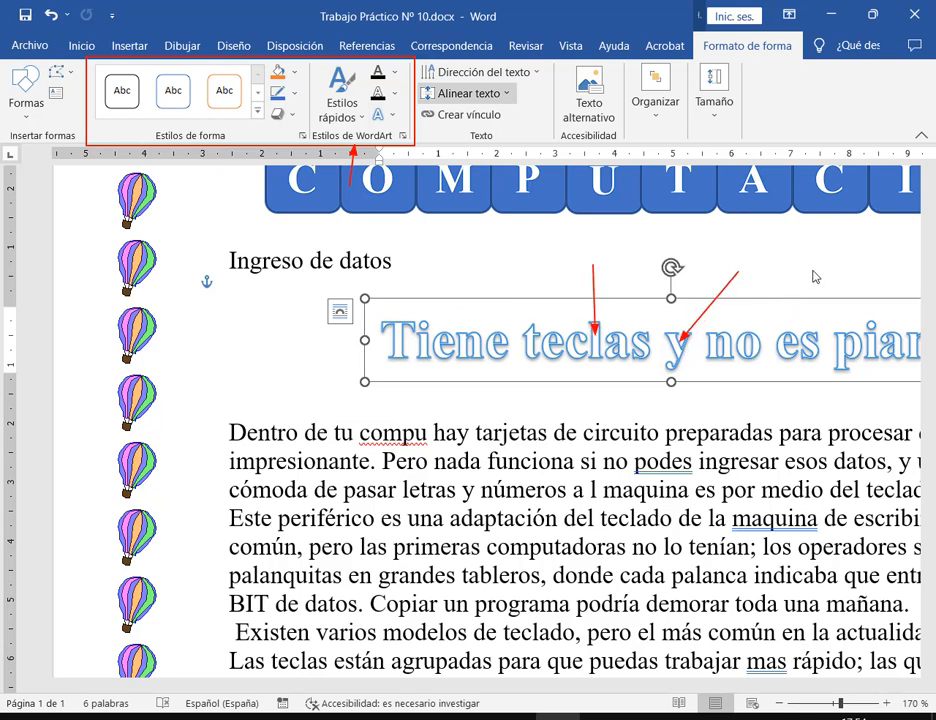
left_click_drag(815, 272, 804, 343)
key("Escape")
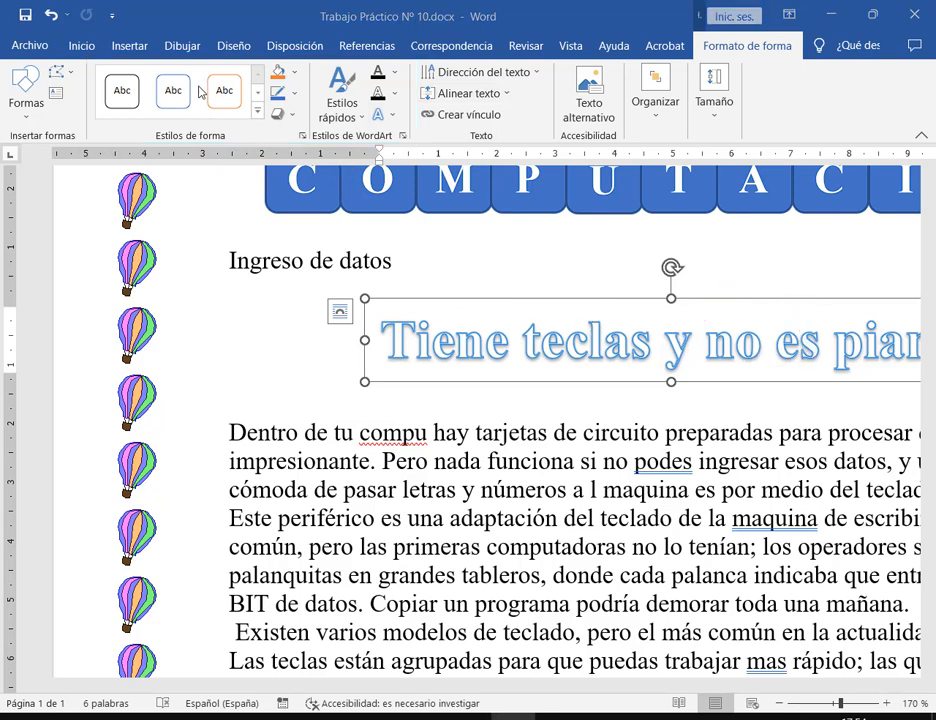
Try an orange fill on the title's box, undo it, and fill the title's letters with orange instead.
left_click(297, 73)
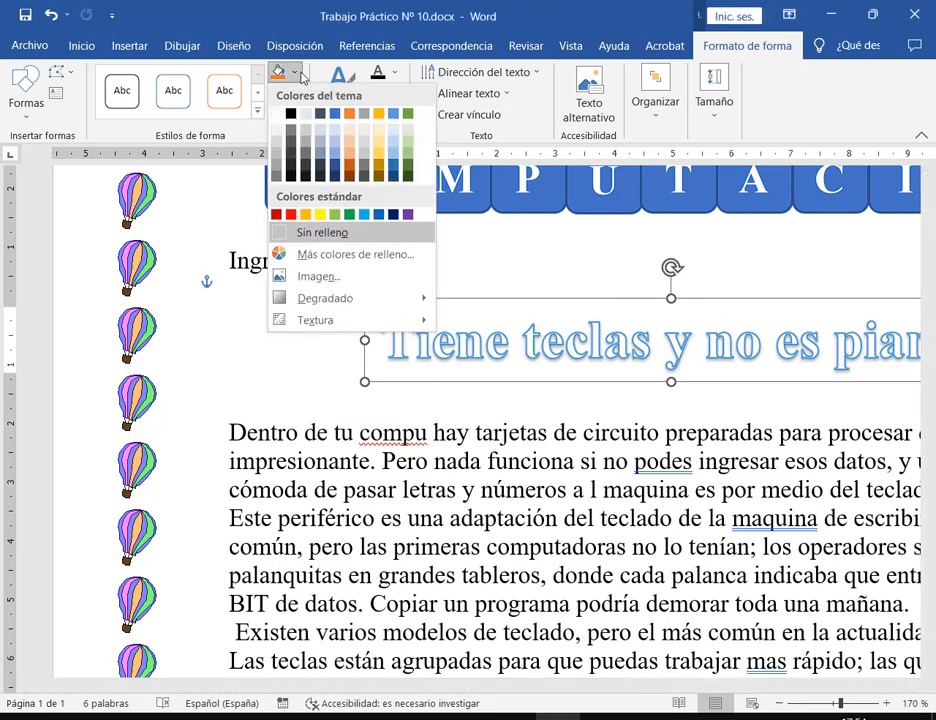
left_click(350, 118)
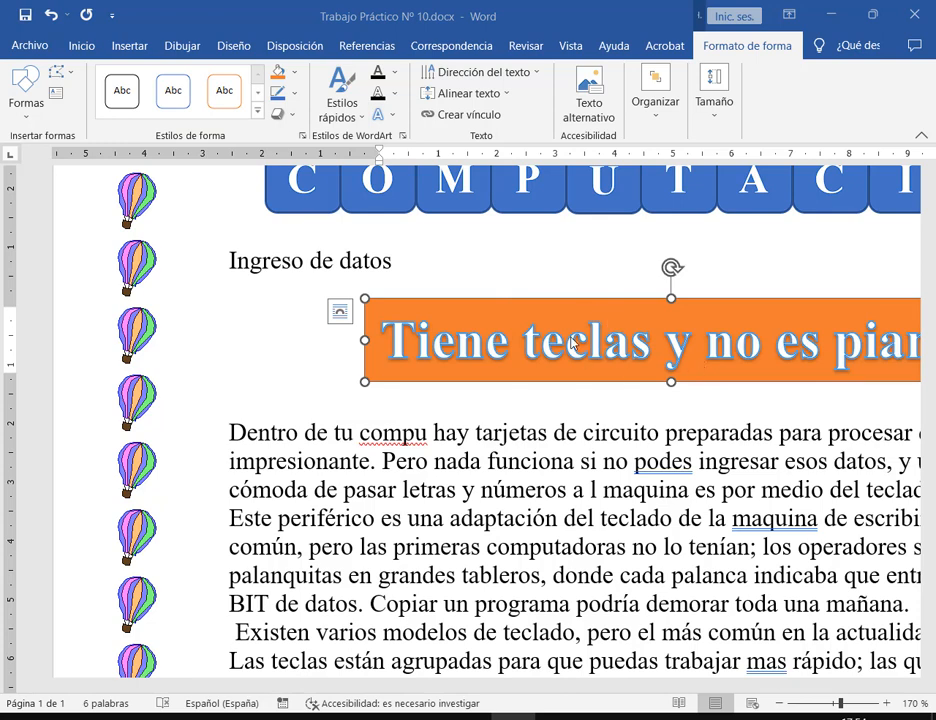
key("ctrl+z")
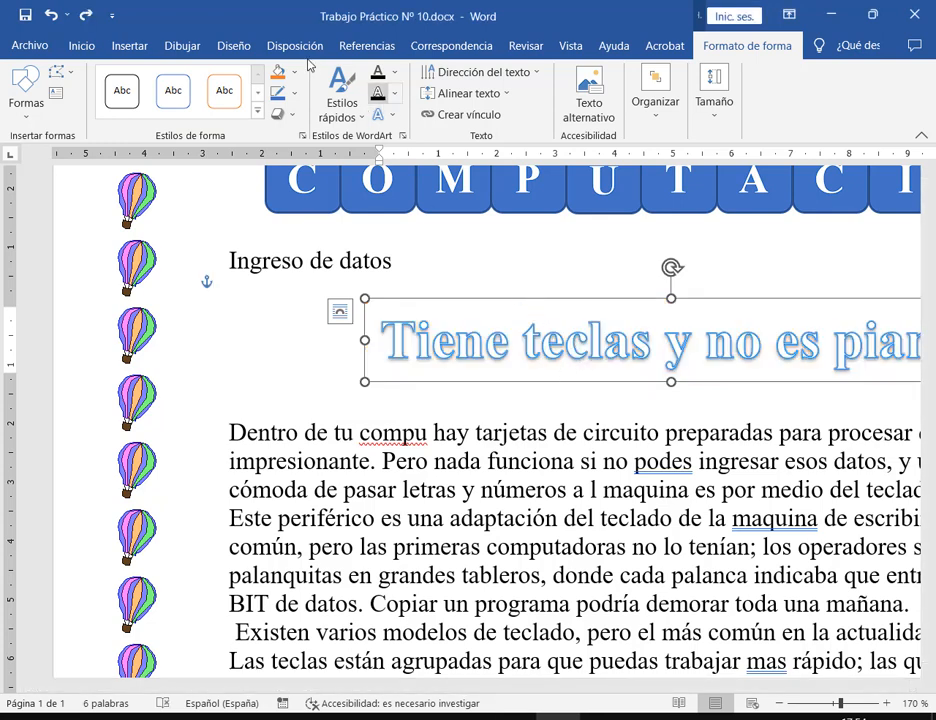
left_click(394, 72)
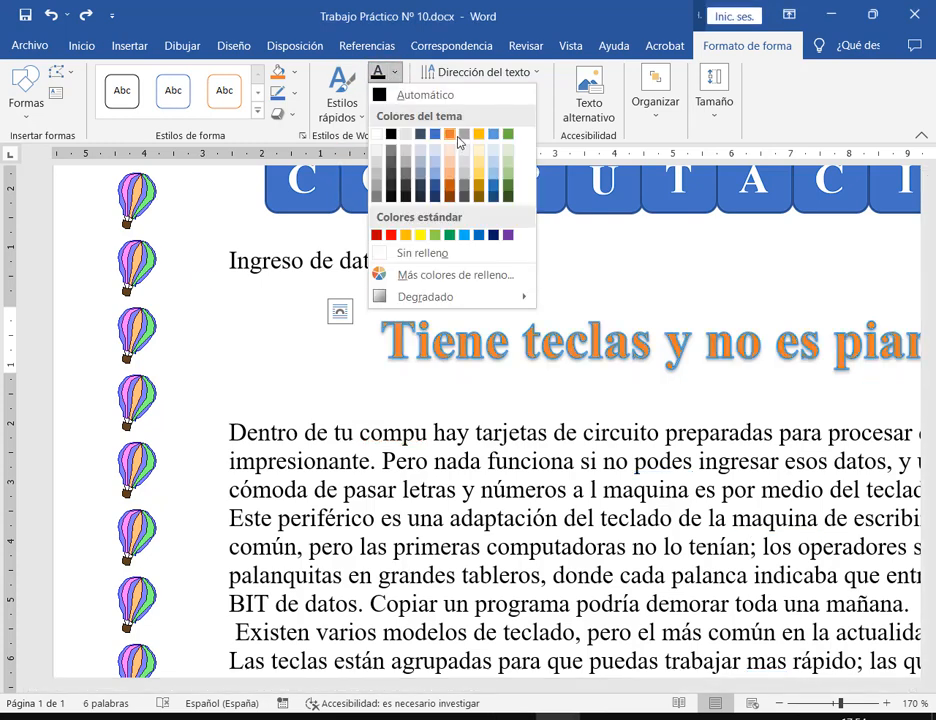
left_click(450, 134)
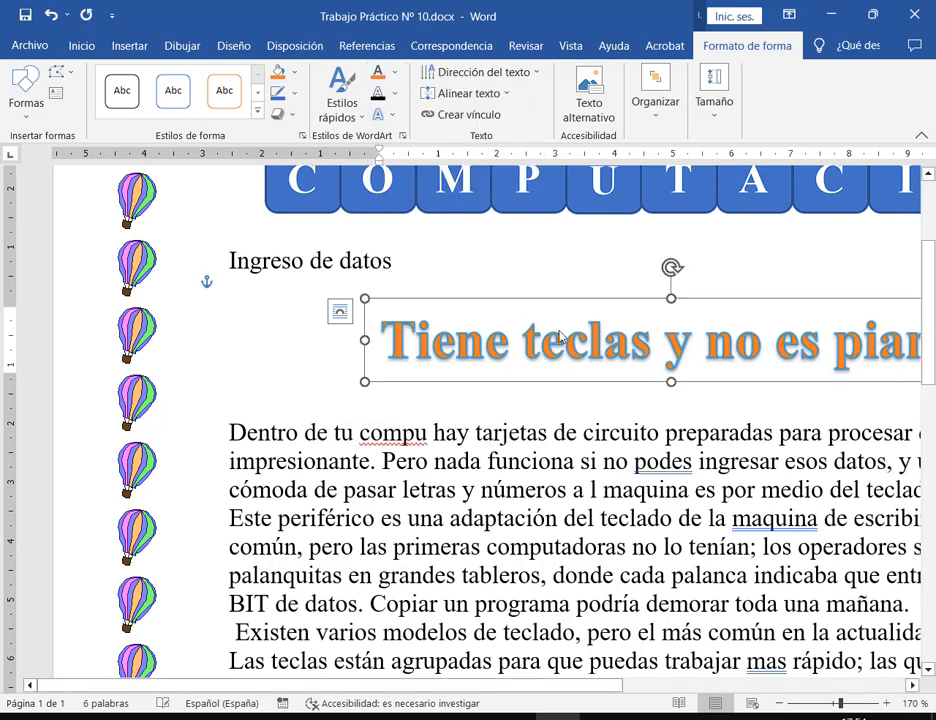
Set the WordArt title's text fill to white and its text outline to black.
left_click(395, 73)
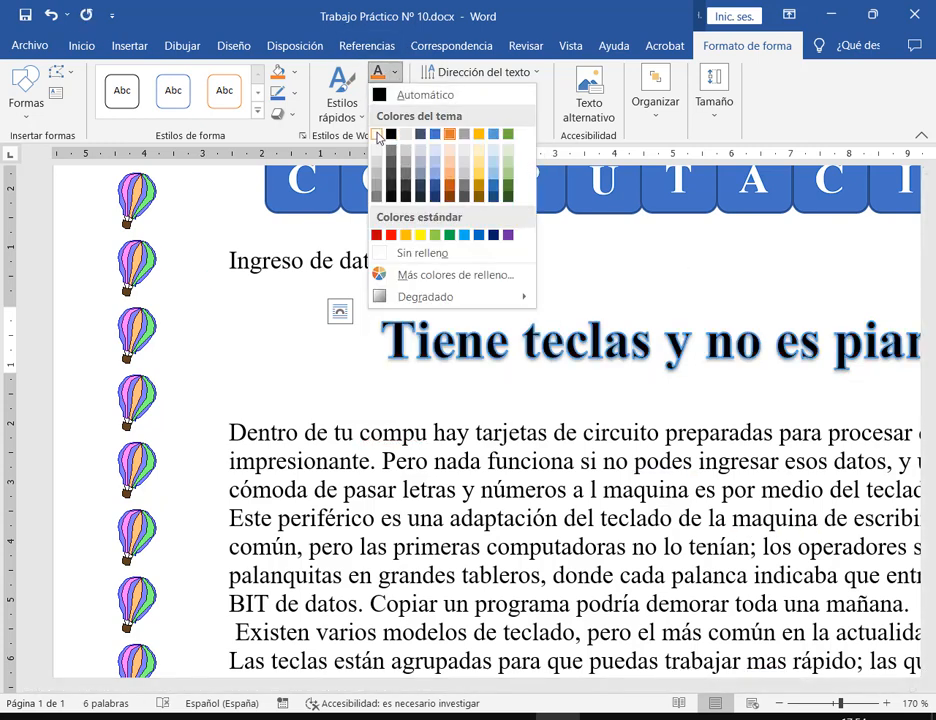
left_click(379, 131)
left_click(394, 93)
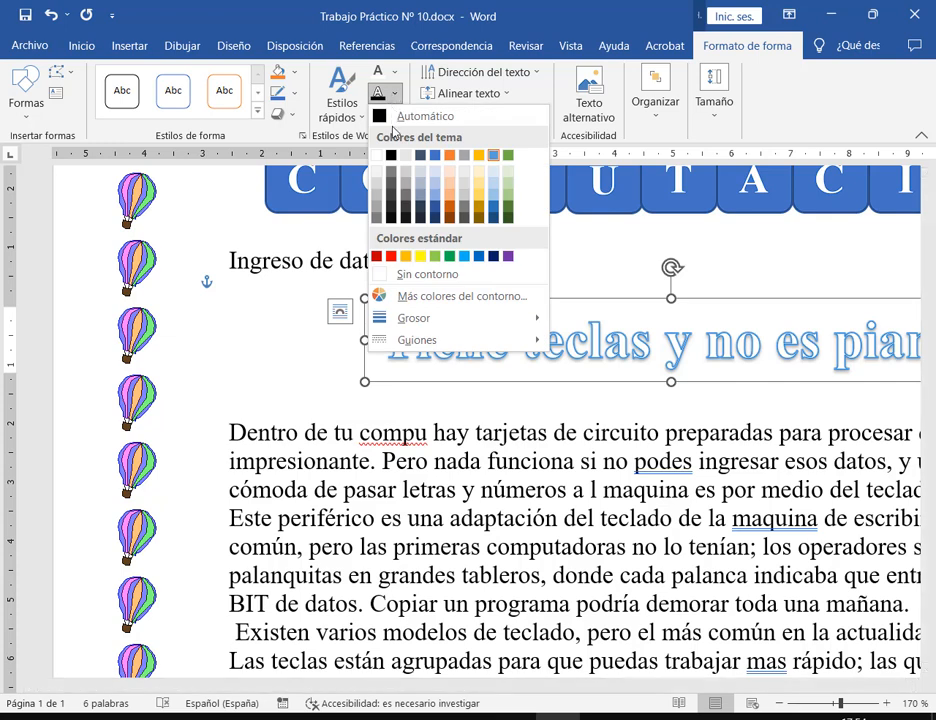
left_click(430, 131)
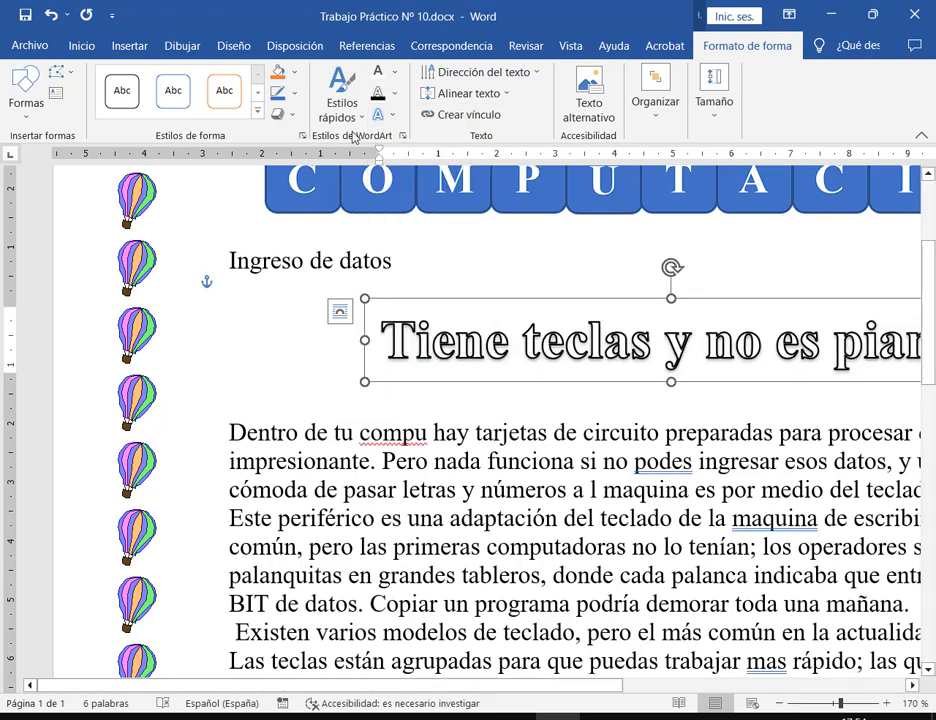
Try a ¼ pt outline on the WordArt title's letters and compare it with the model PDF.
left_click(394, 93)
mouse_move(443, 322)
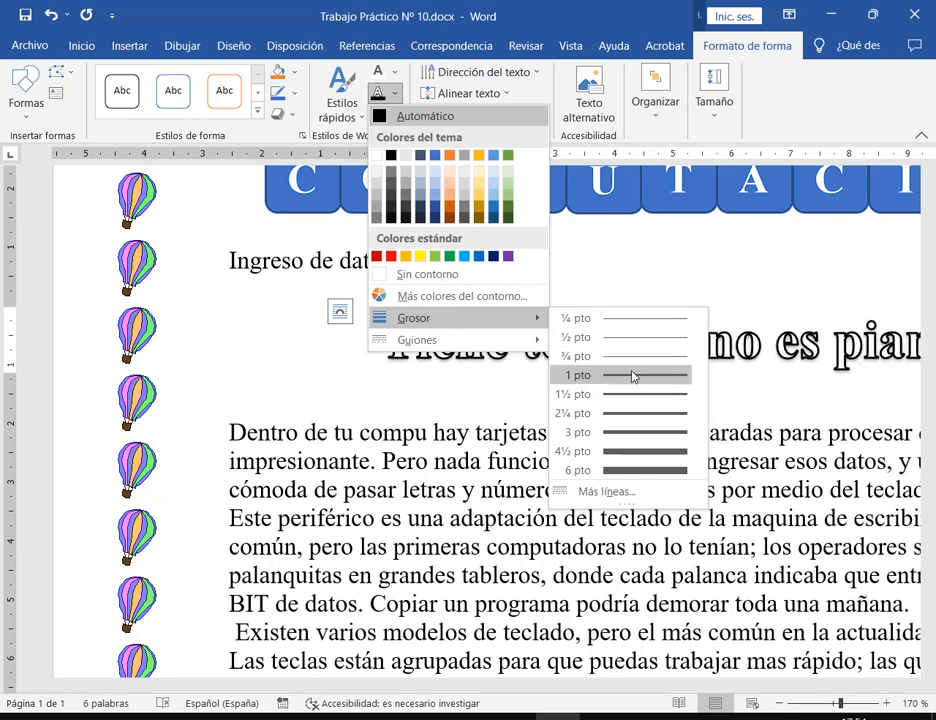
left_click(658, 320)
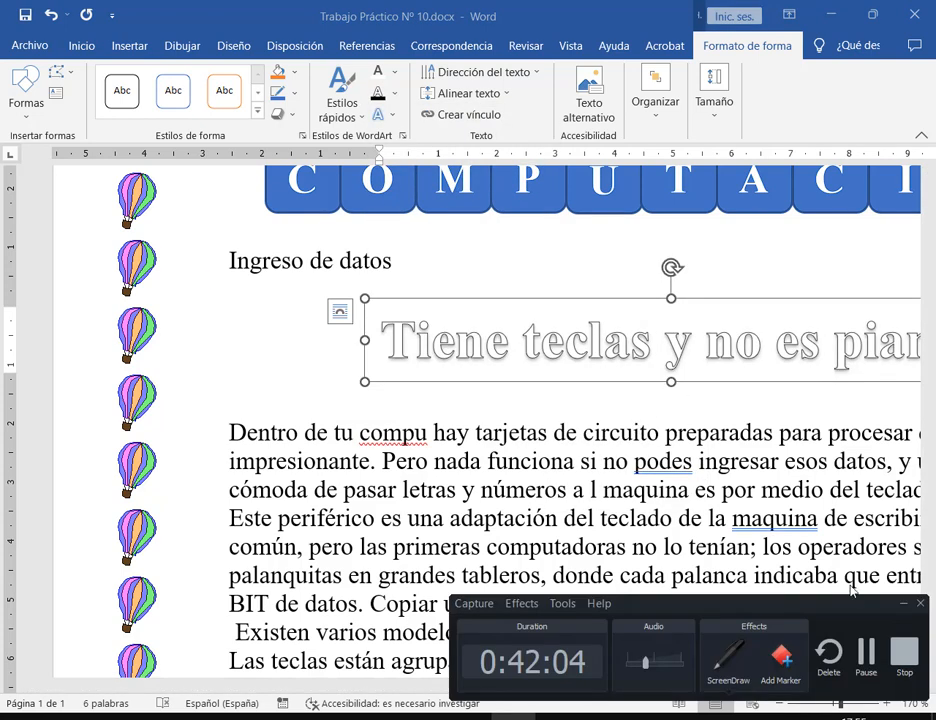
left_click(904, 604)
left_click(201, 717)
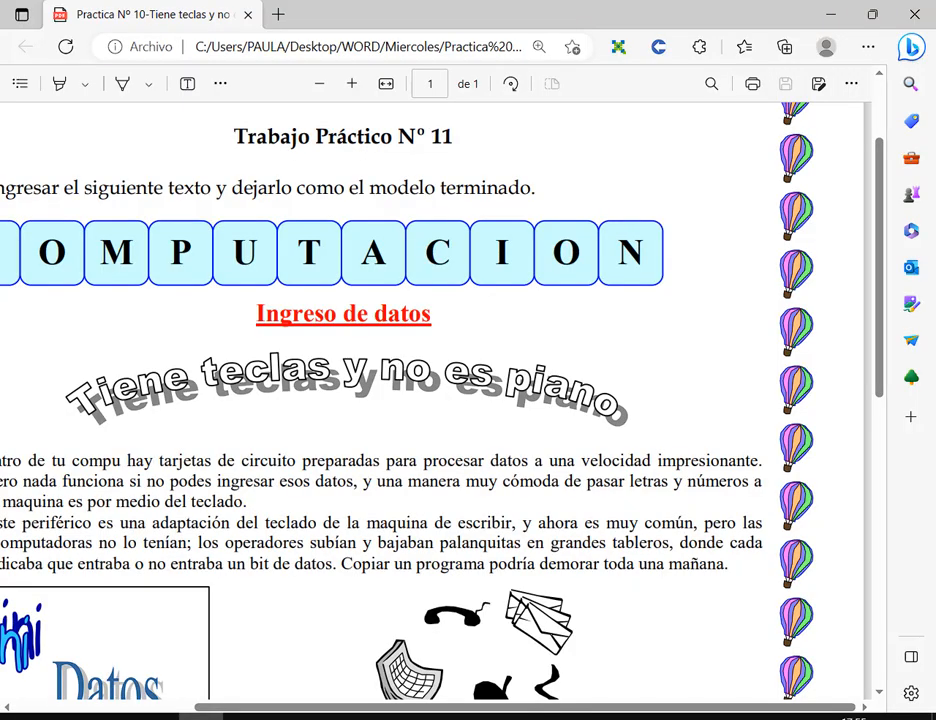
left_click(201, 717)
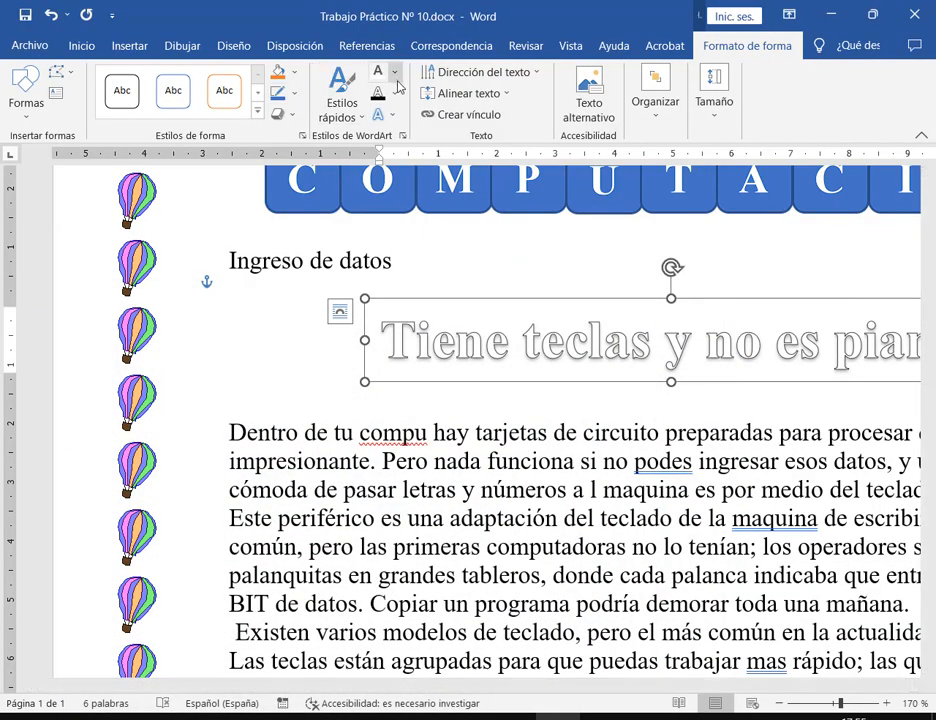
Set the WordArt title's text outline weight to ½ pt and inspect the letters up close.
left_click(394, 93)
mouse_move(490, 331)
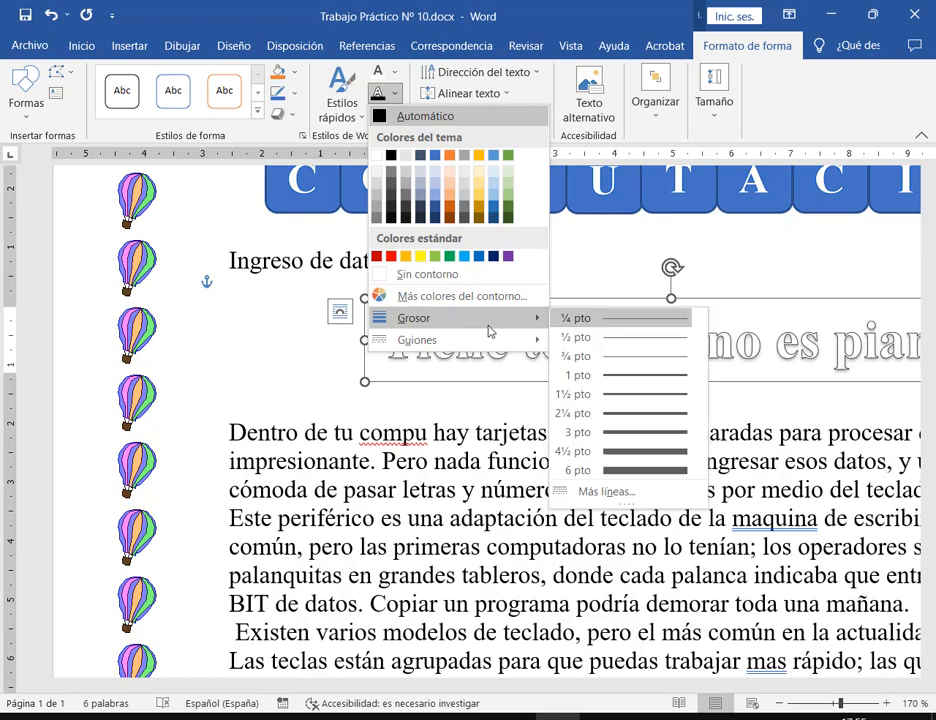
left_click(660, 337)
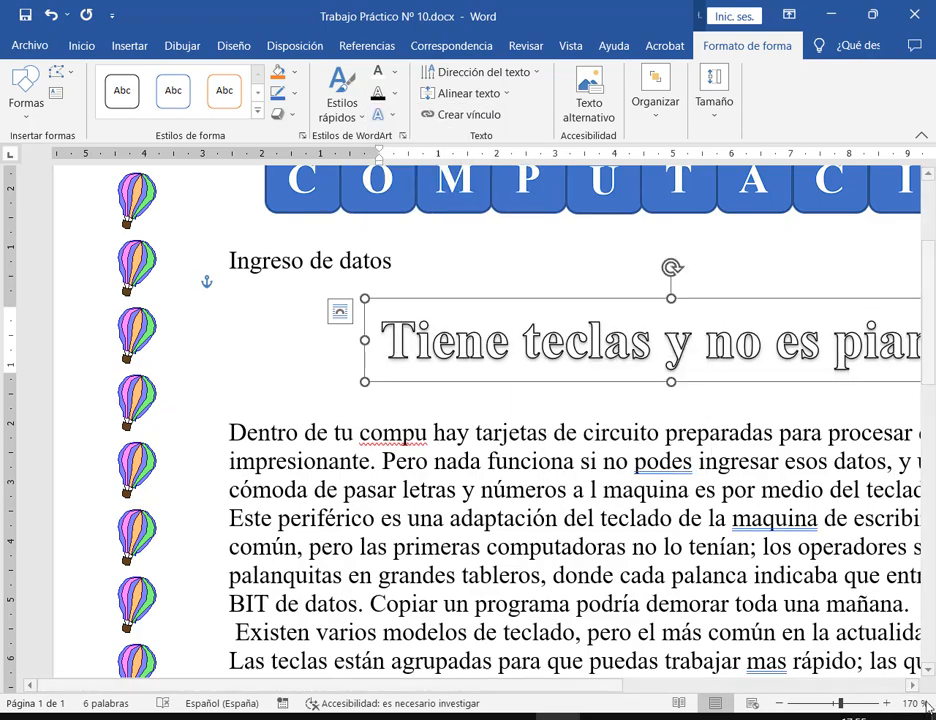
left_click(886, 703)
left_click(886, 703)
left_click(886, 703)
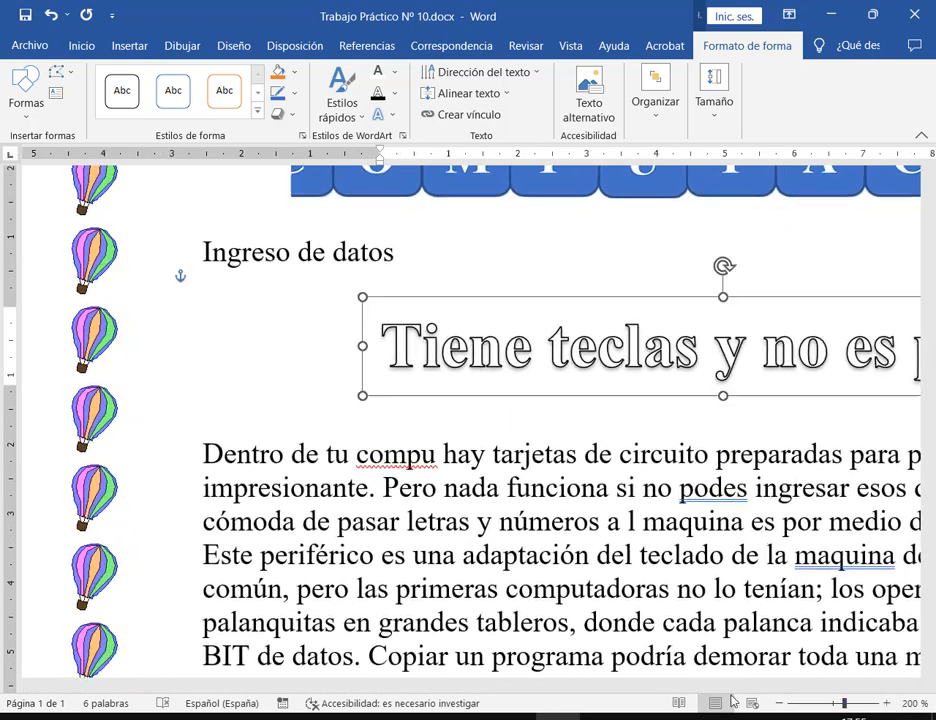
left_click_drag(470, 688, 712, 690)
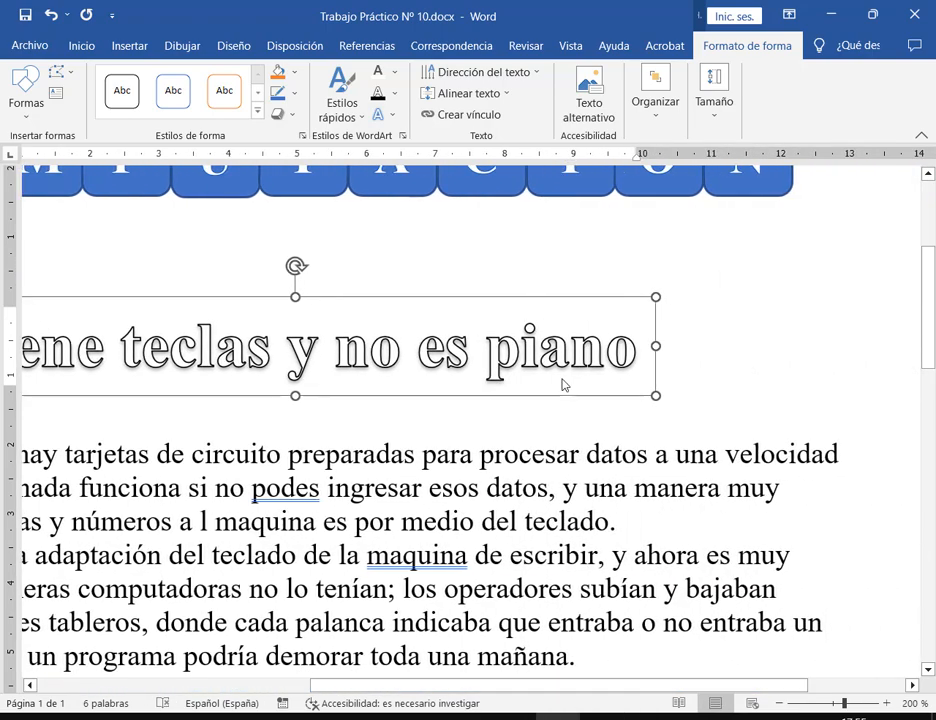
Check the model's title shadow and set the WordArt title's text shadow blur to 0 pt.
key("alt+Tab")
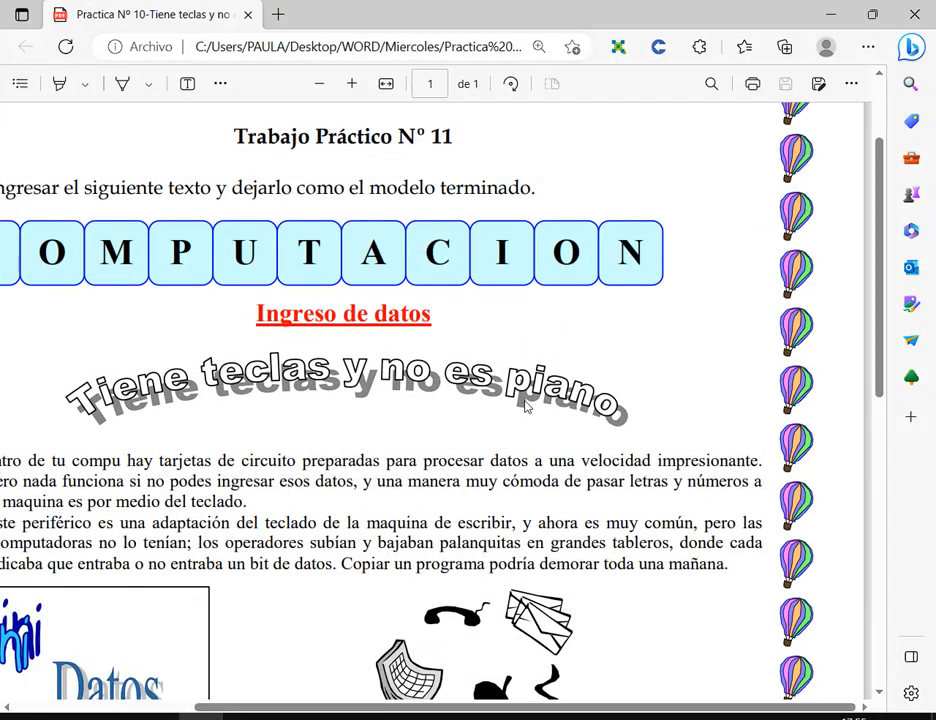
key("alt+Tab")
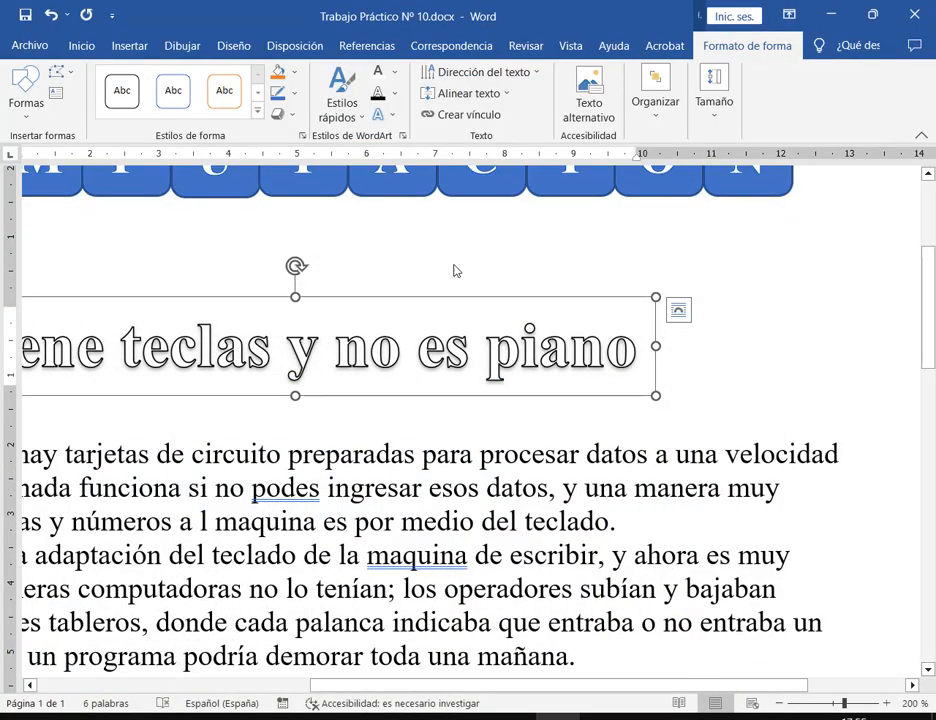
left_click(394, 117)
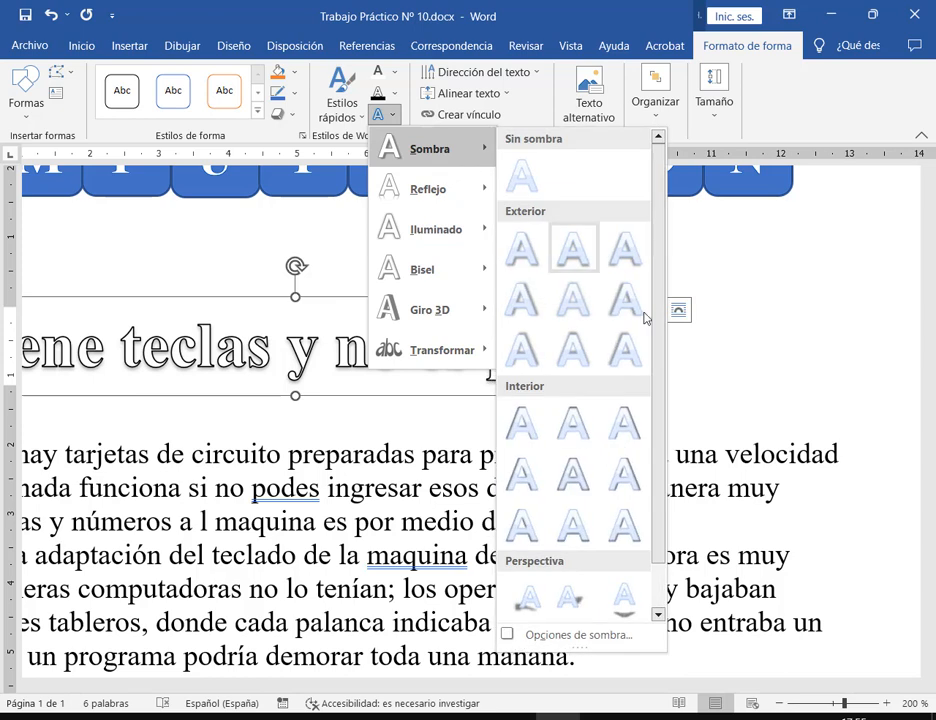
left_click(566, 636)
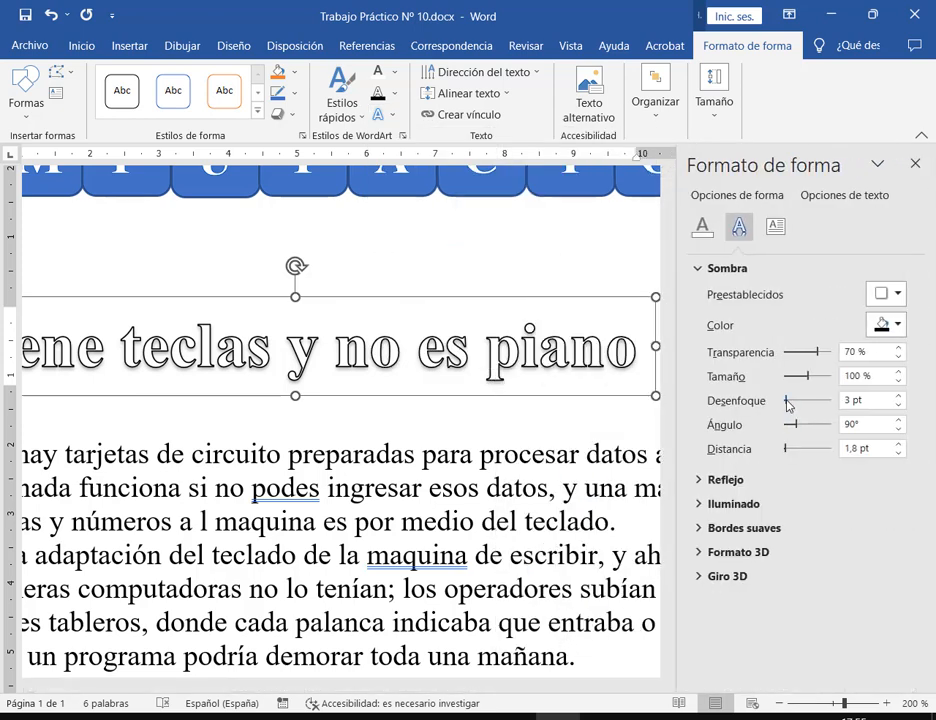
left_click_drag(788, 402, 754, 402)
scroll(592, 381, "up", 9, "ctrl")
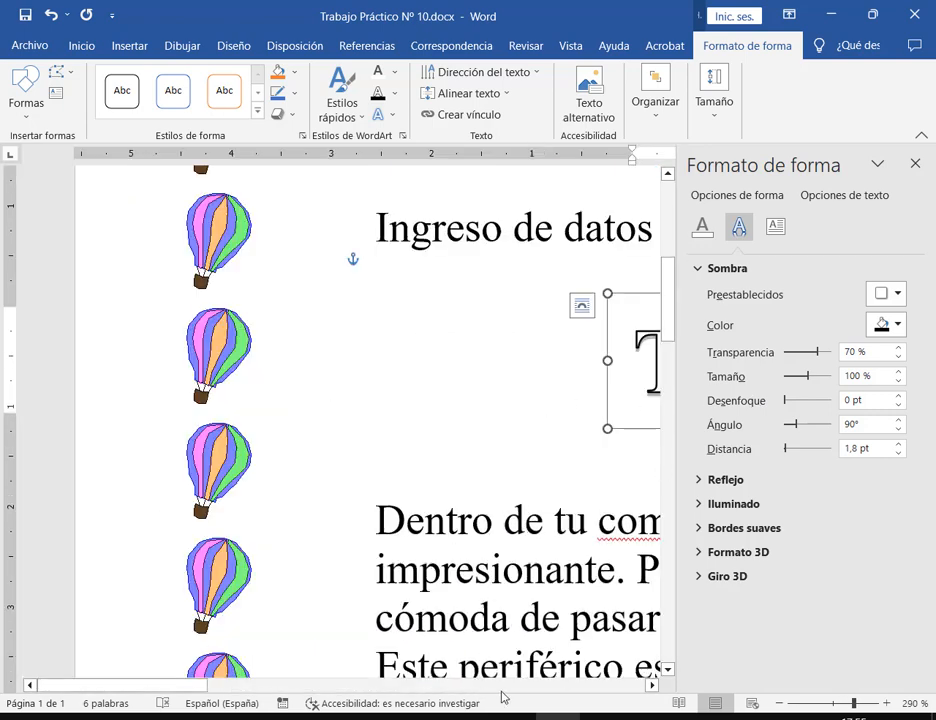
left_click(651, 686)
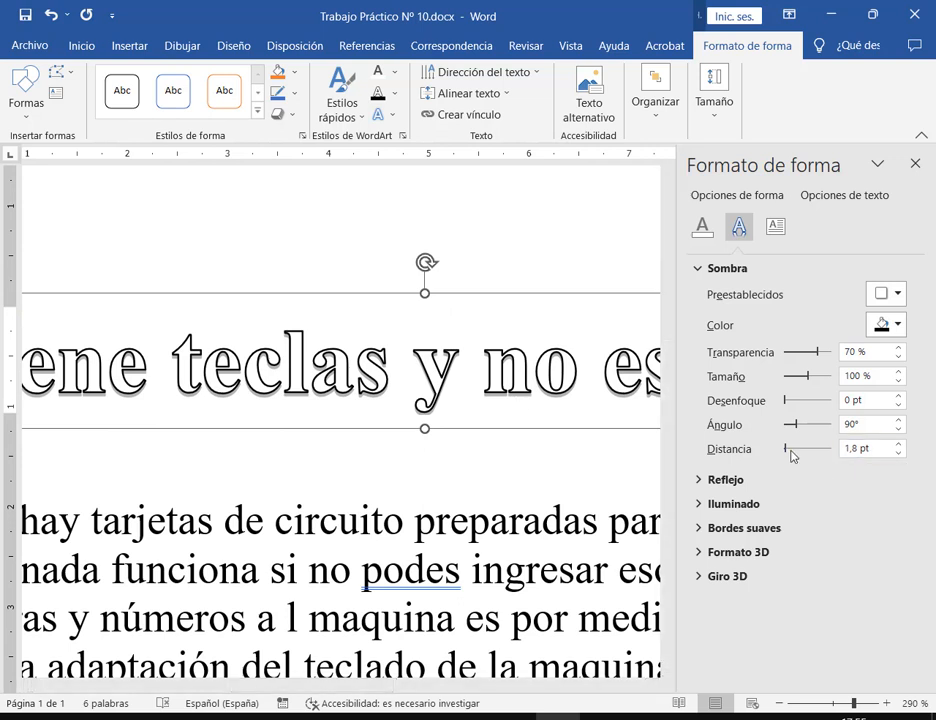
Set the title's text shadow to 11 pt distance and a 53° angle, checking it against the model PDF.
left_click_drag(787, 450, 792, 427)
left_click(201, 717)
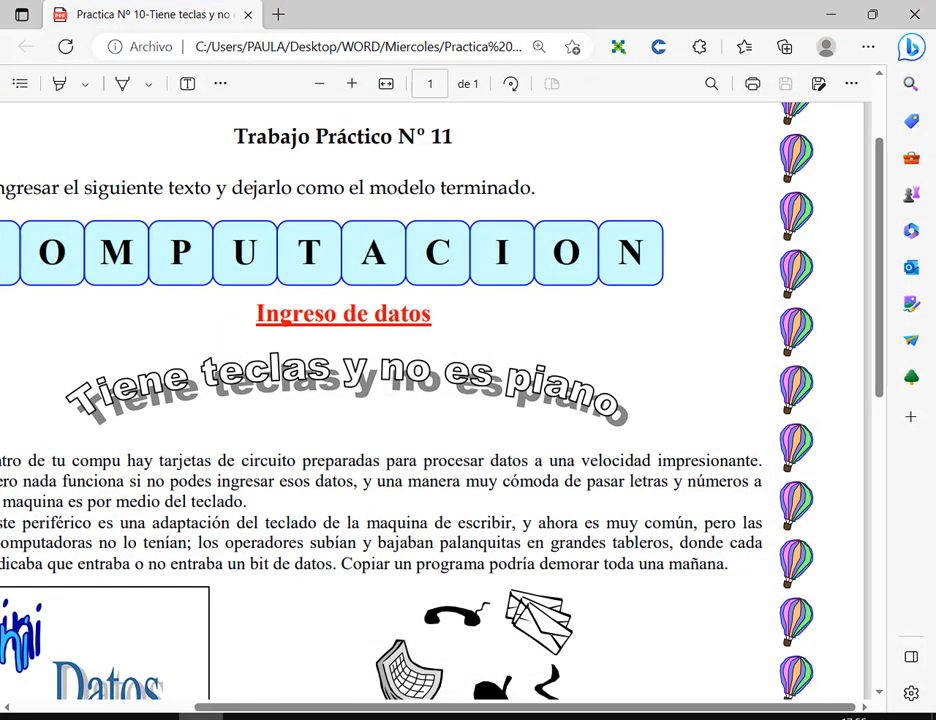
left_click(201, 717)
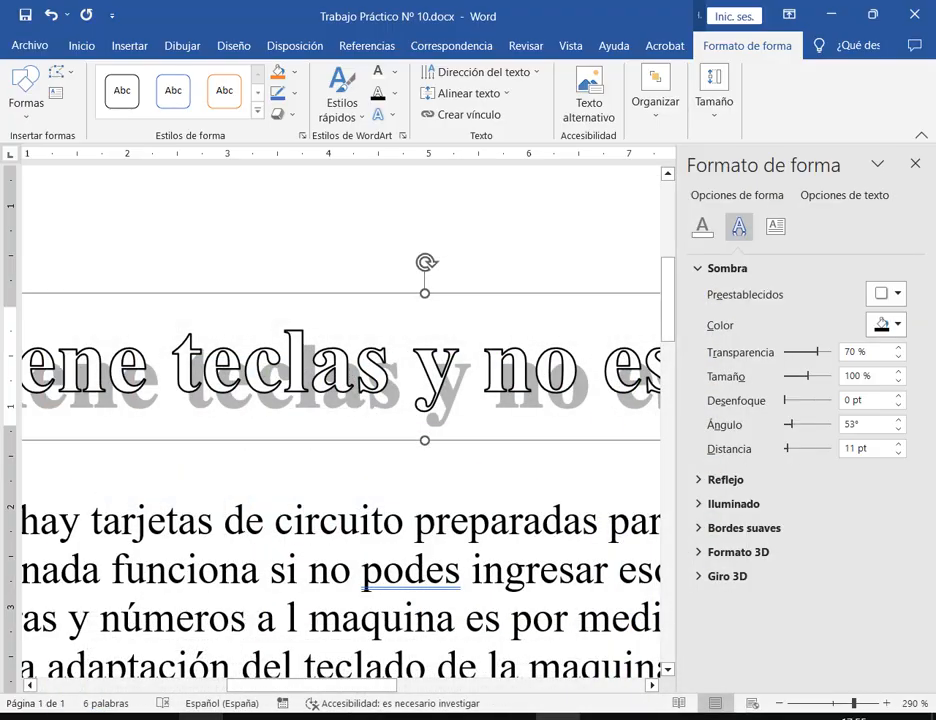
left_click(201, 717)
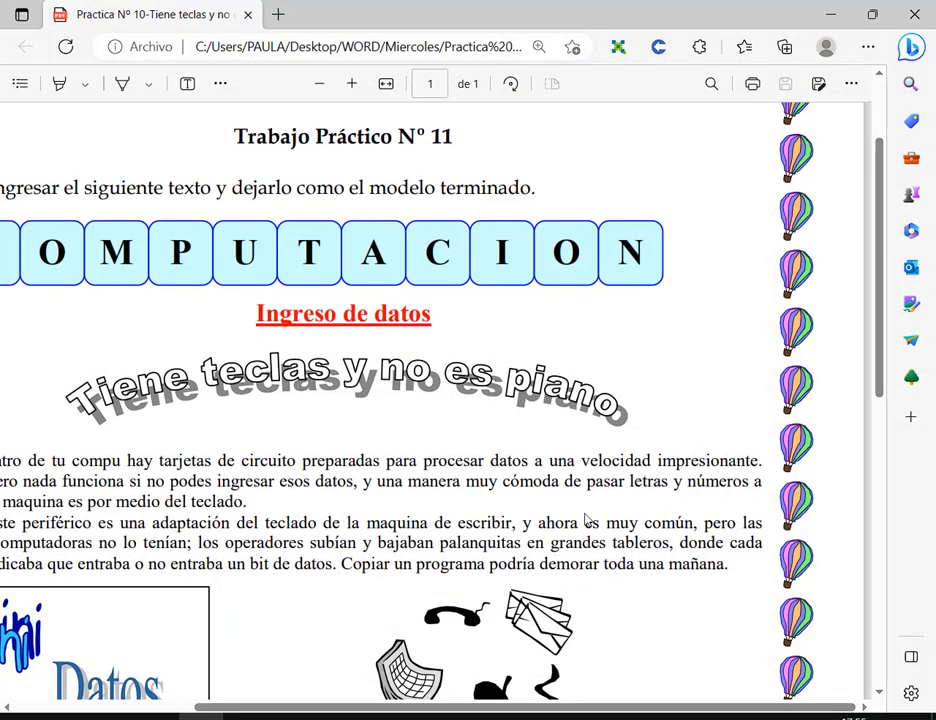
left_click(558, 717)
left_click(922, 164)
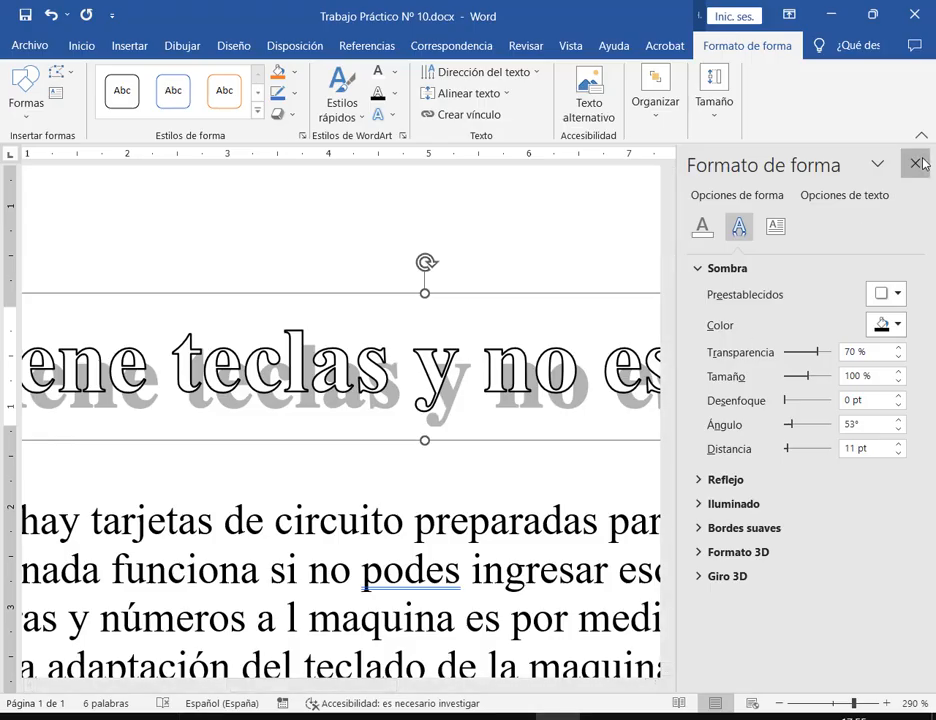
Change the WordArt title's font to Arial Black and compare the whole title with the model PDF.
left_click(81, 46)
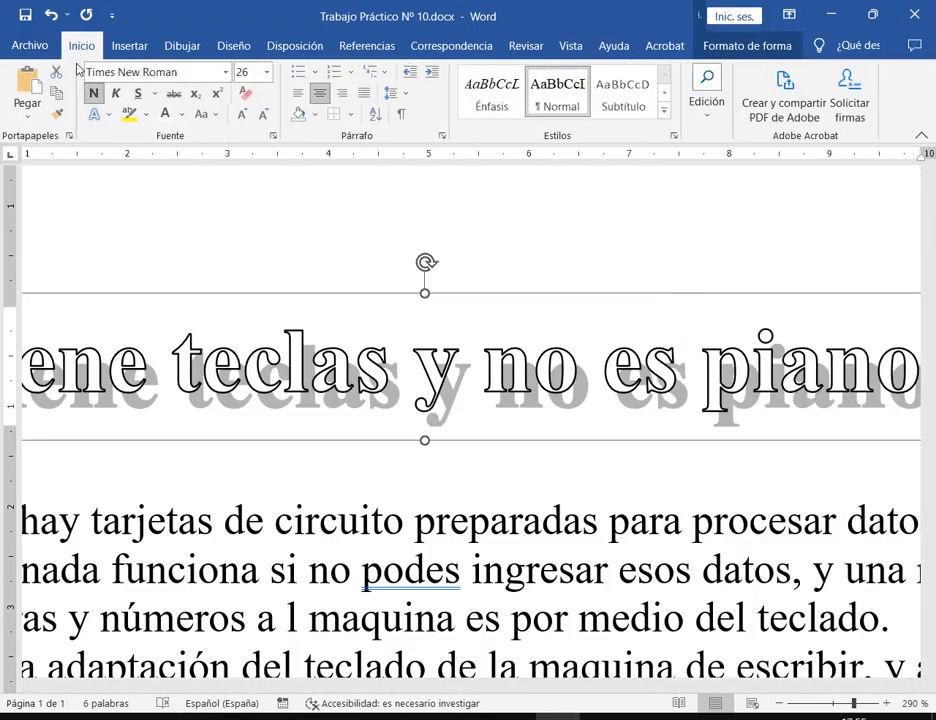
left_click(227, 72)
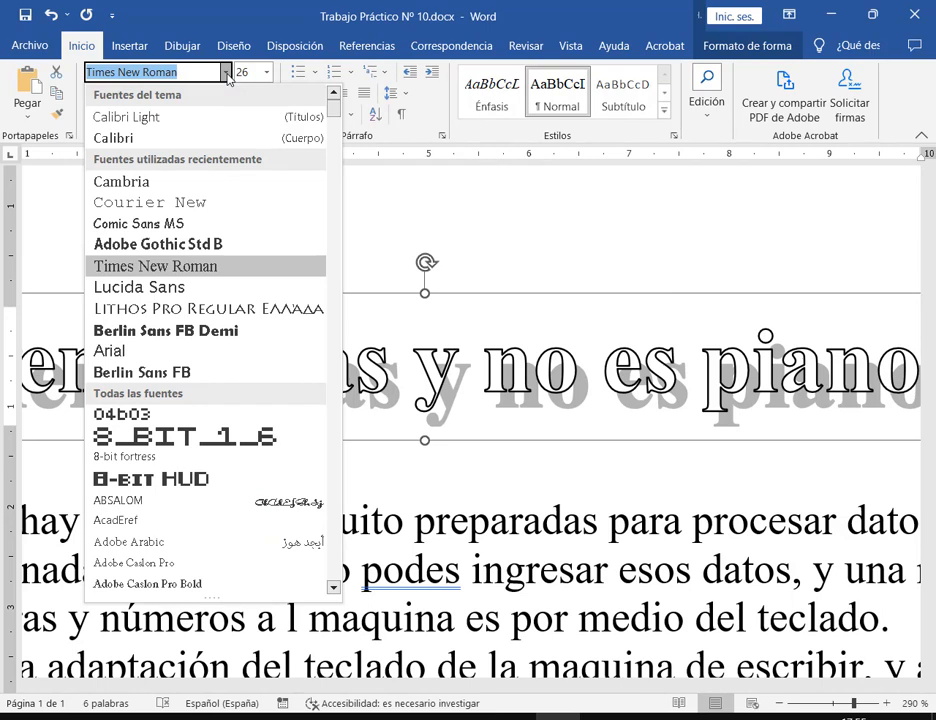
scroll(184, 380, "down", 10)
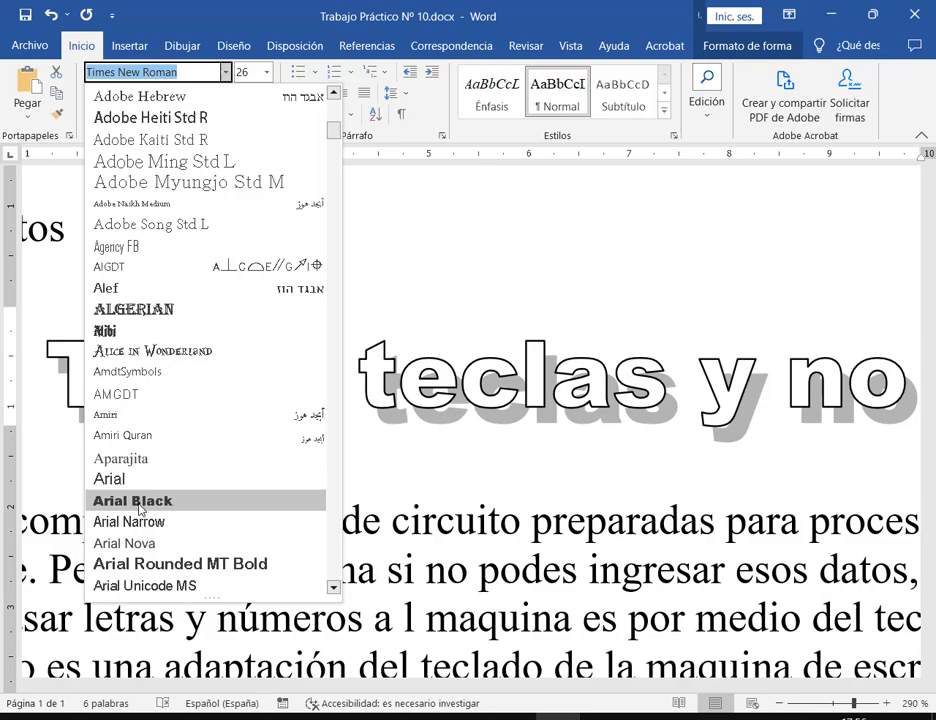
left_click(140, 501)
left_click(726, 508)
scroll(724, 505, "down", 6)
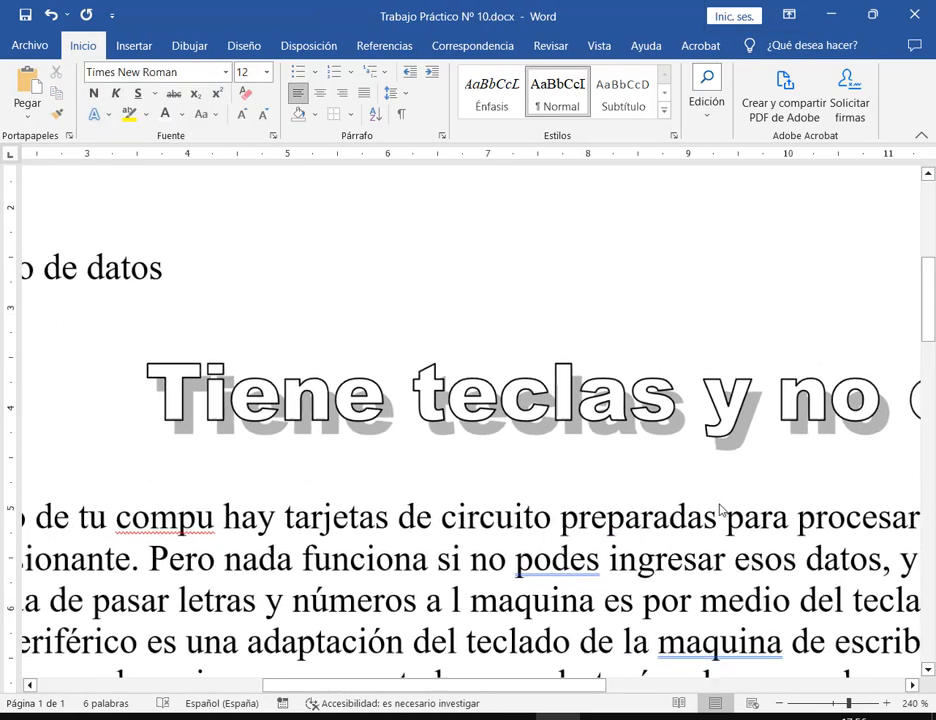
scroll(752, 440, "down", 4)
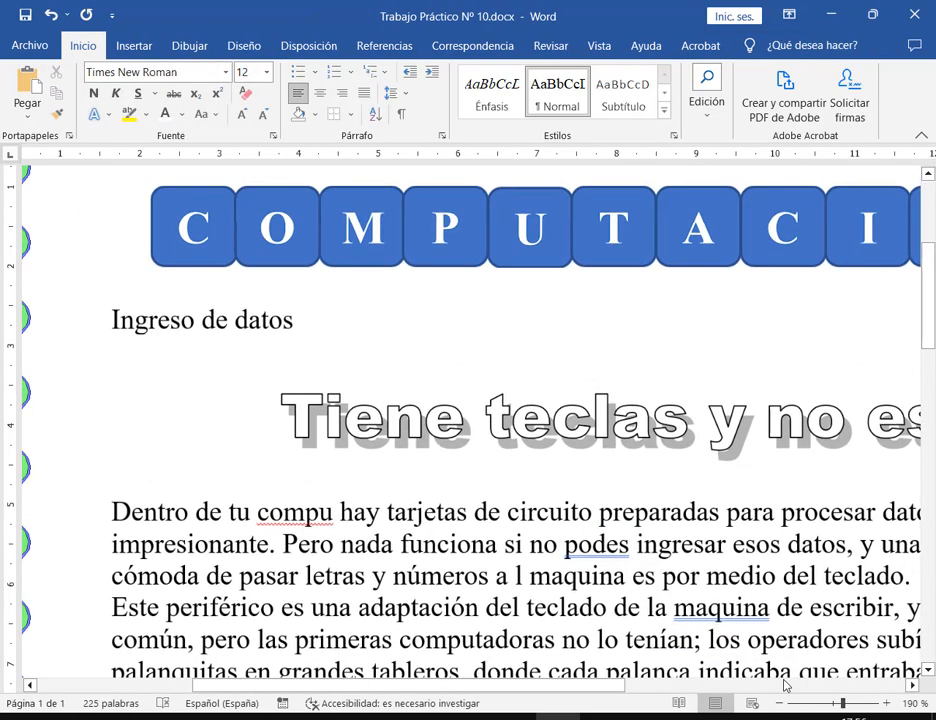
left_click_drag(621, 686, 797, 692)
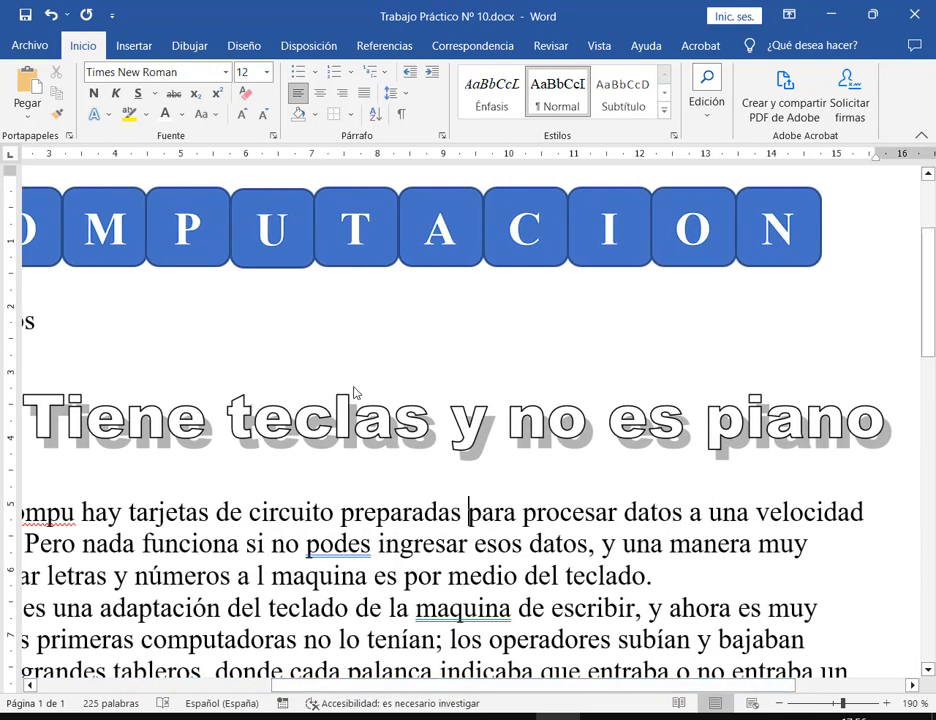
left_click(201, 717)
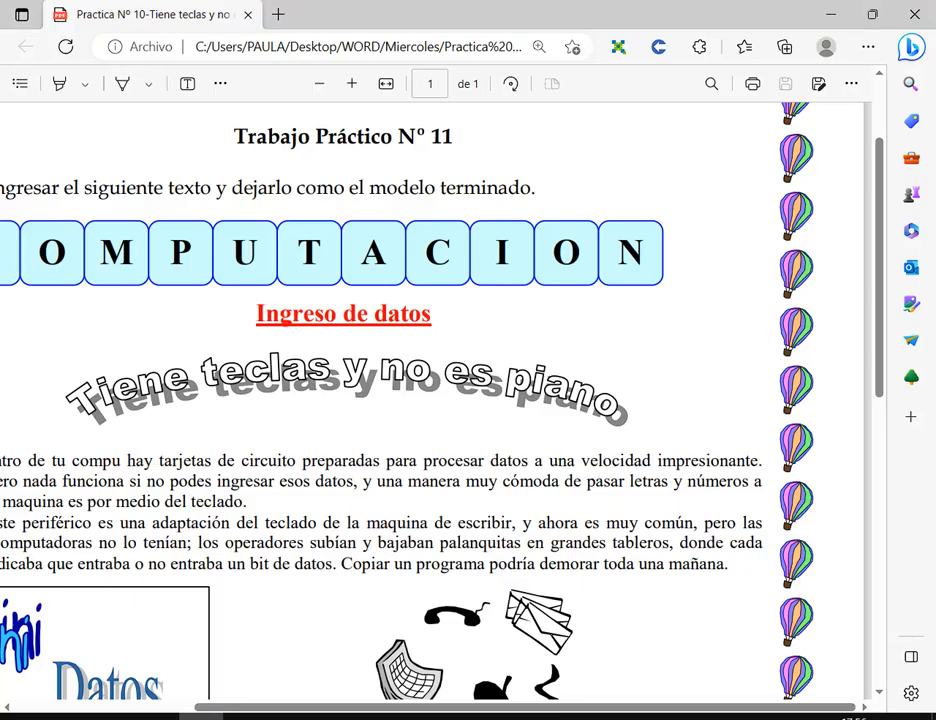
left_click(558, 717)
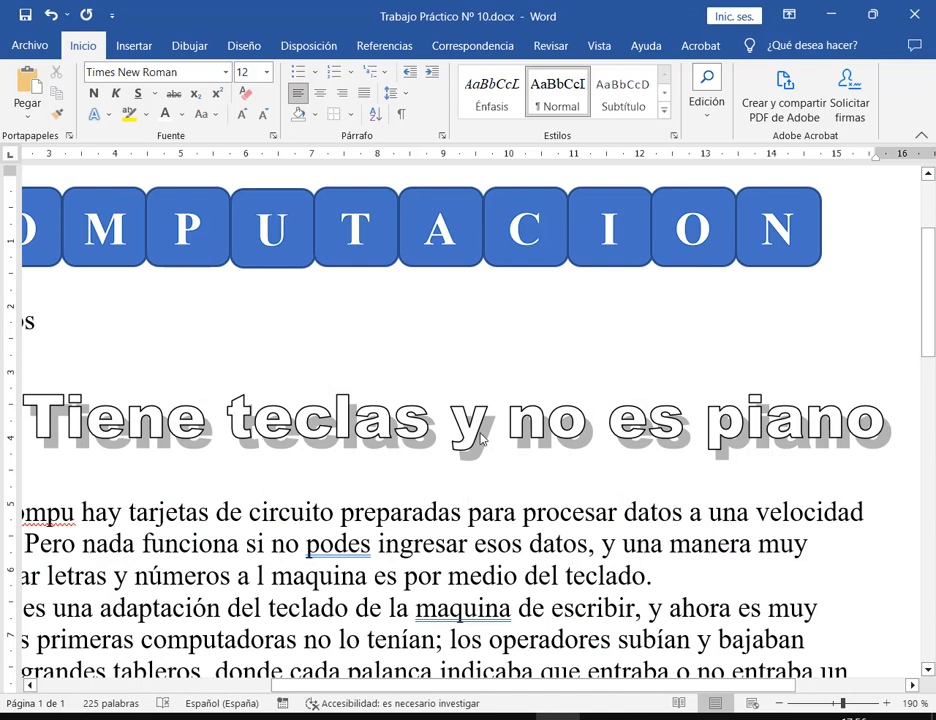
Bend the WordArt title into an upward arch like the model, using the first path-following (Seguir ruta de acceso) text transform.
left_click(466, 432)
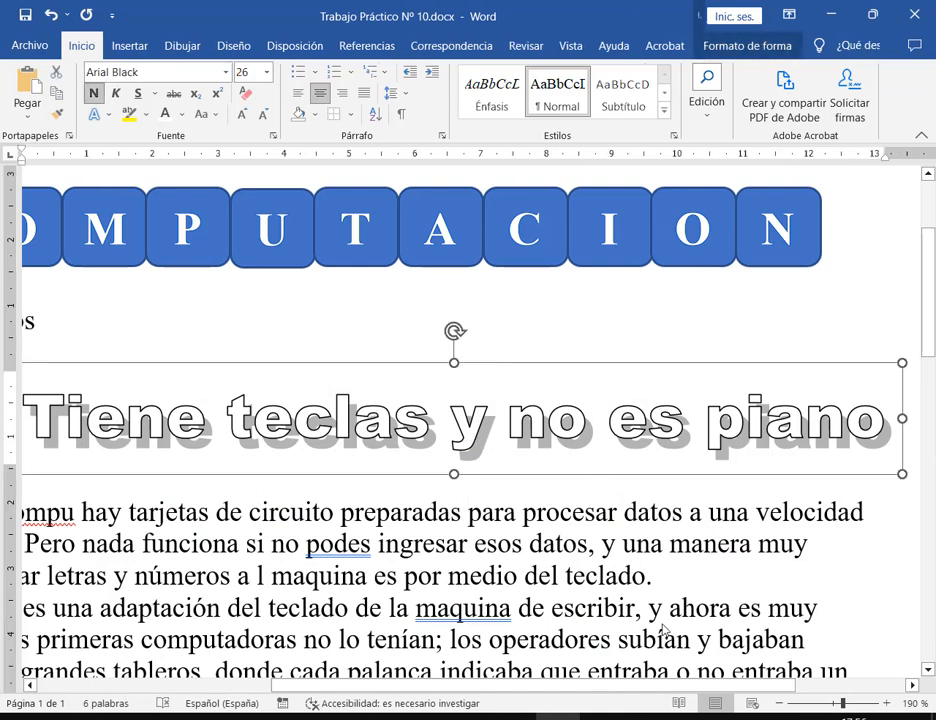
left_click(780, 703)
left_click(780, 703)
left_click(780, 703)
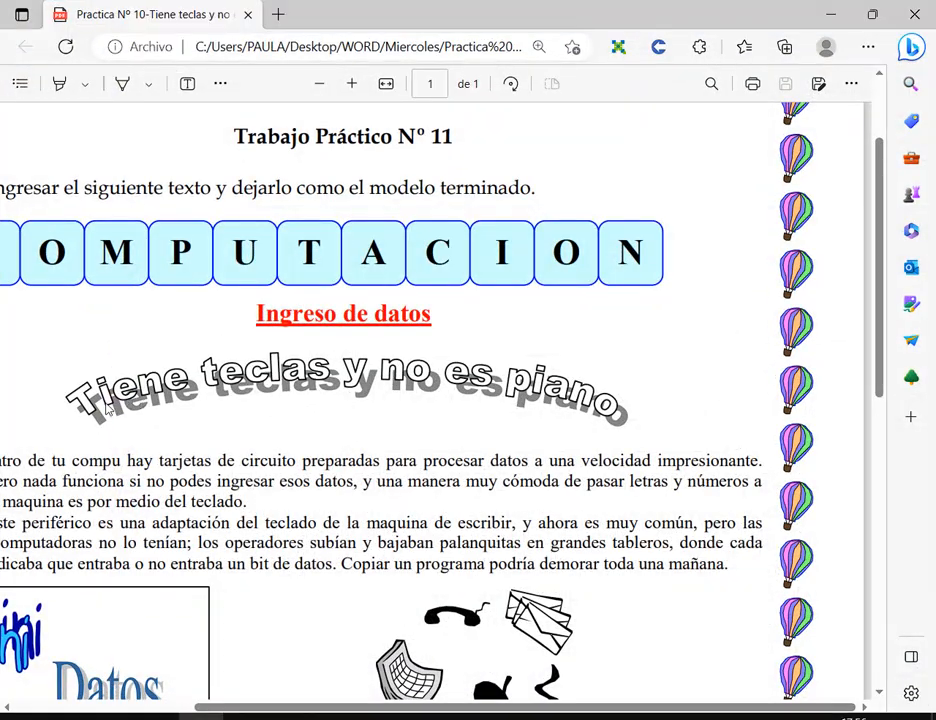
left_click(565, 718)
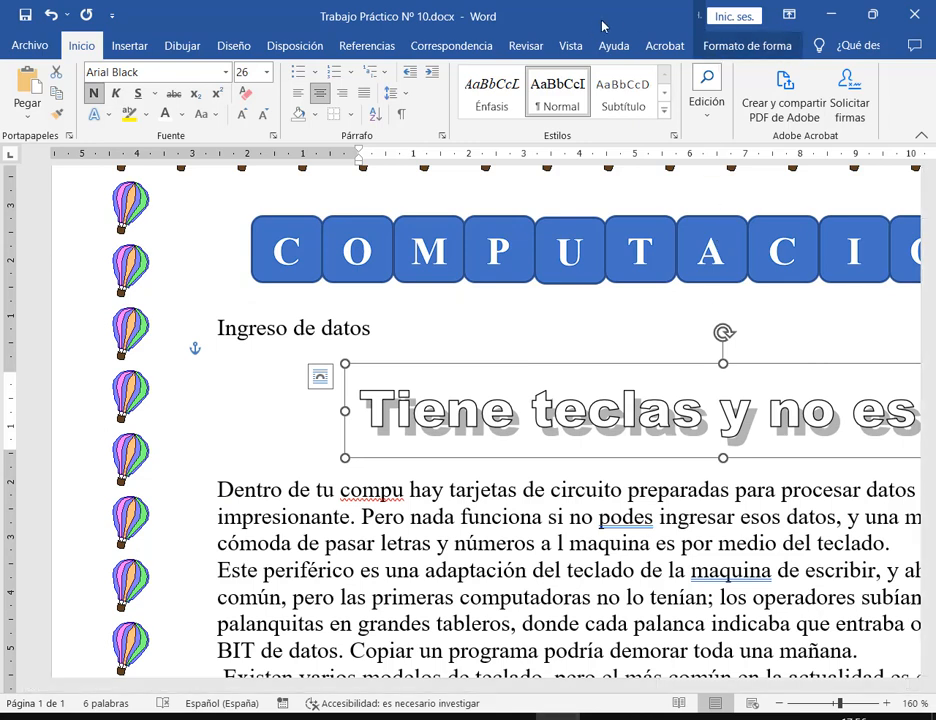
left_click(733, 47)
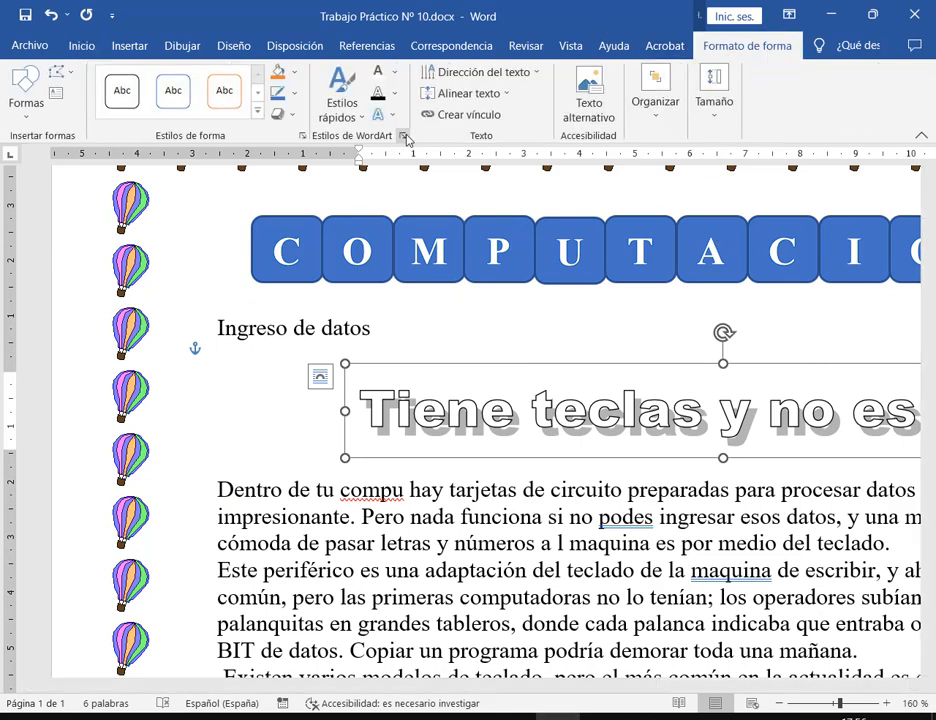
left_click(391, 115)
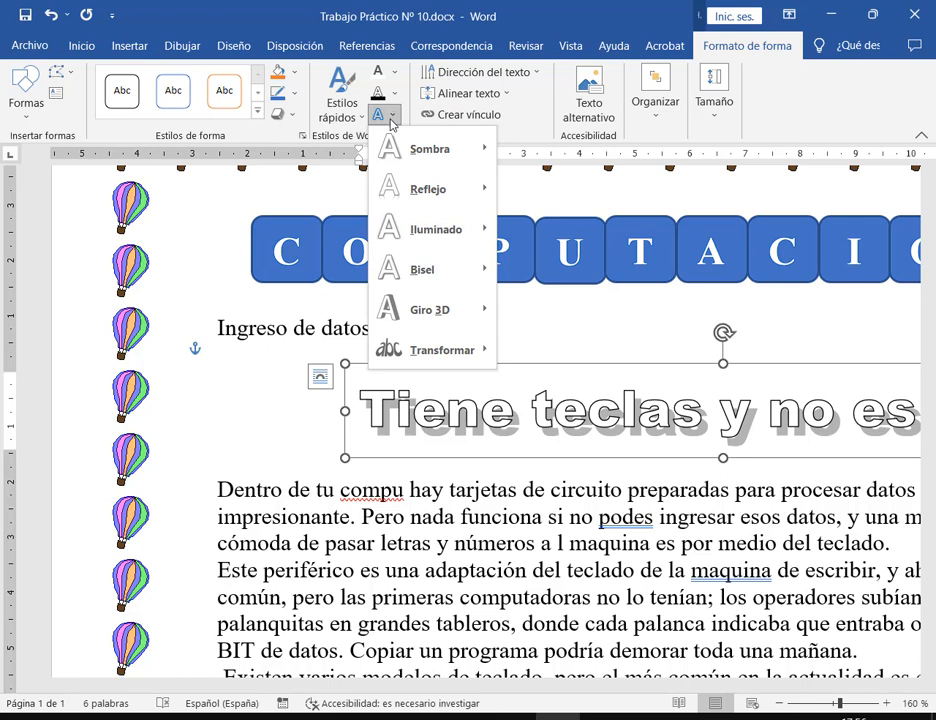
mouse_move(449, 354)
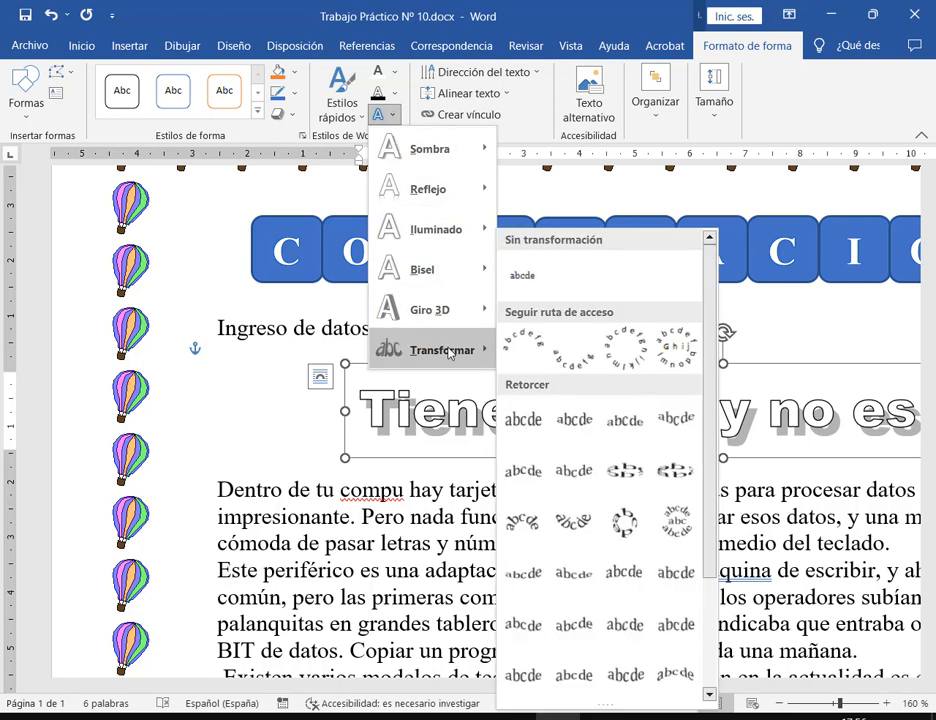
left_click(515, 348)
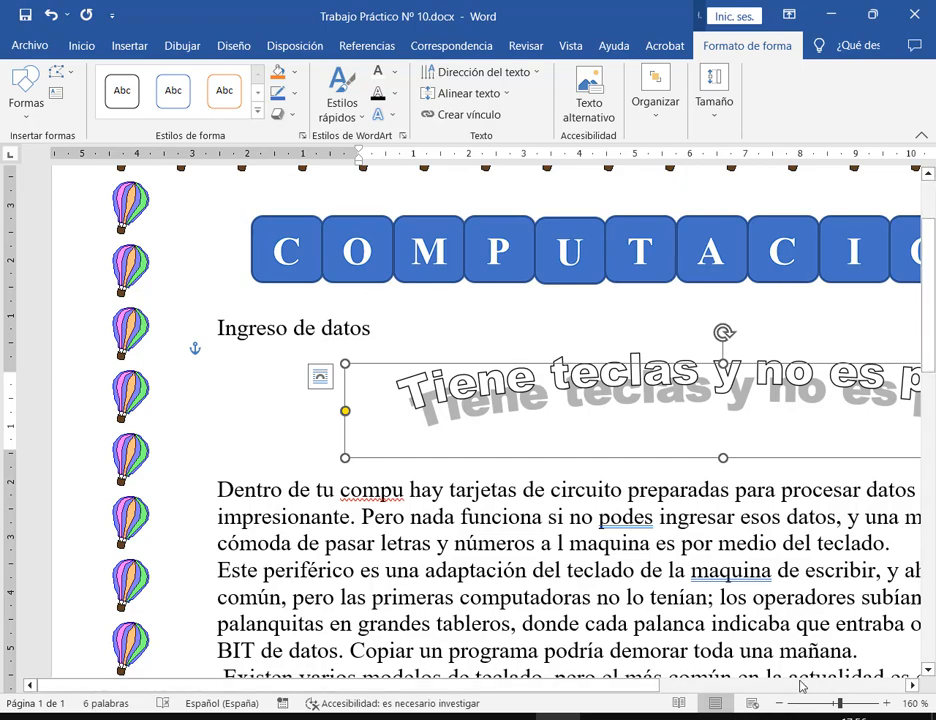
left_click(779, 703)
left_click(779, 703)
left_click(779, 703)
left_click(779, 703)
left_click(779, 703)
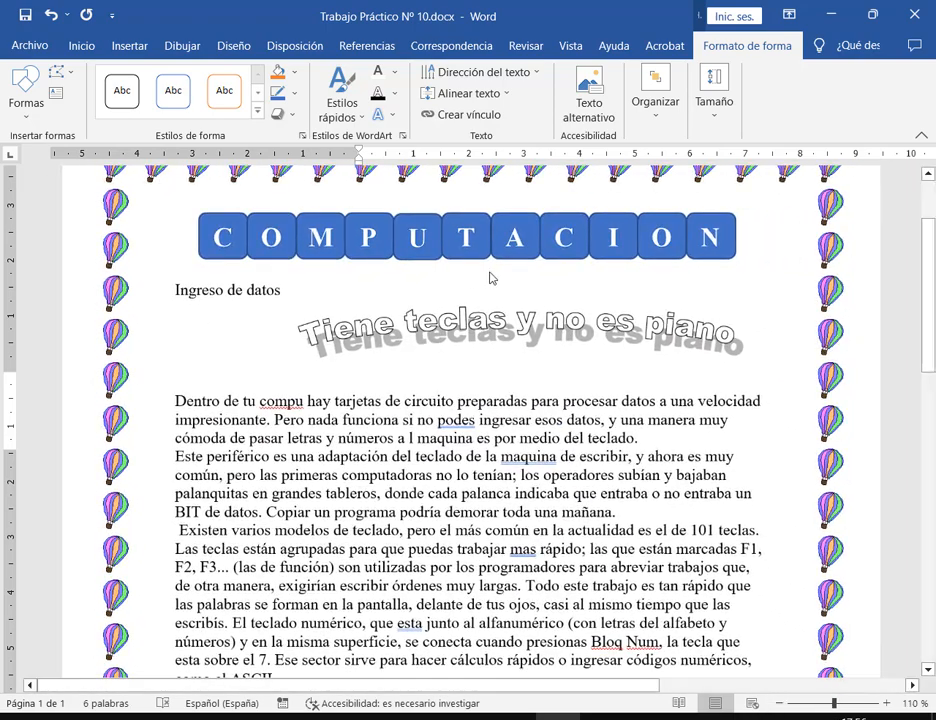
left_click(296, 293)
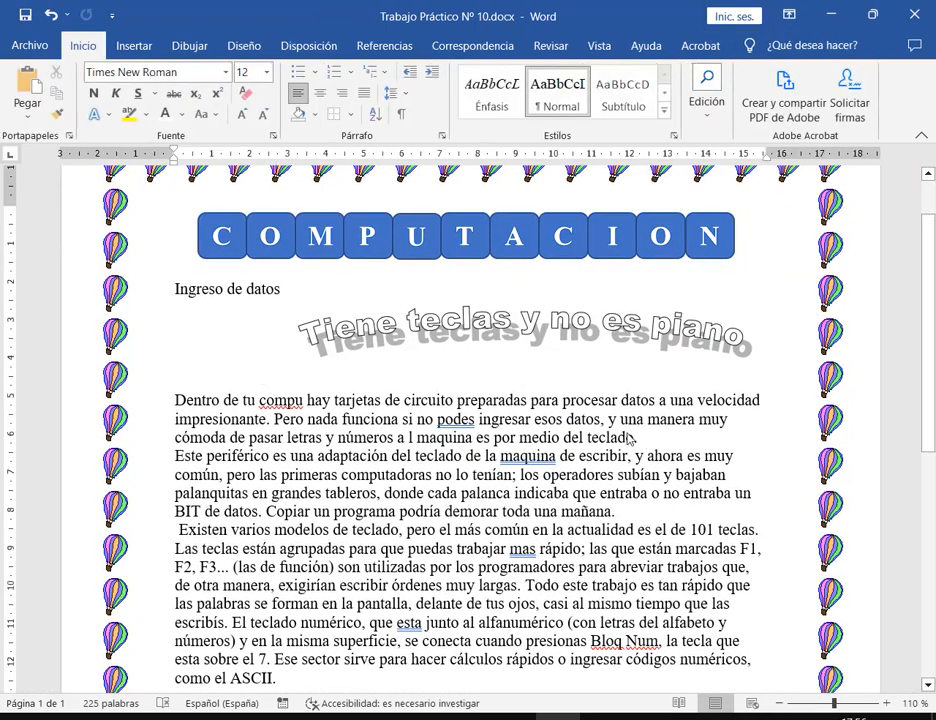
Shift the WordArt title left so it sits centred beneath the COMPUTACION boxes.
left_click(563, 320)
left_click_drag(563, 320, 517, 328)
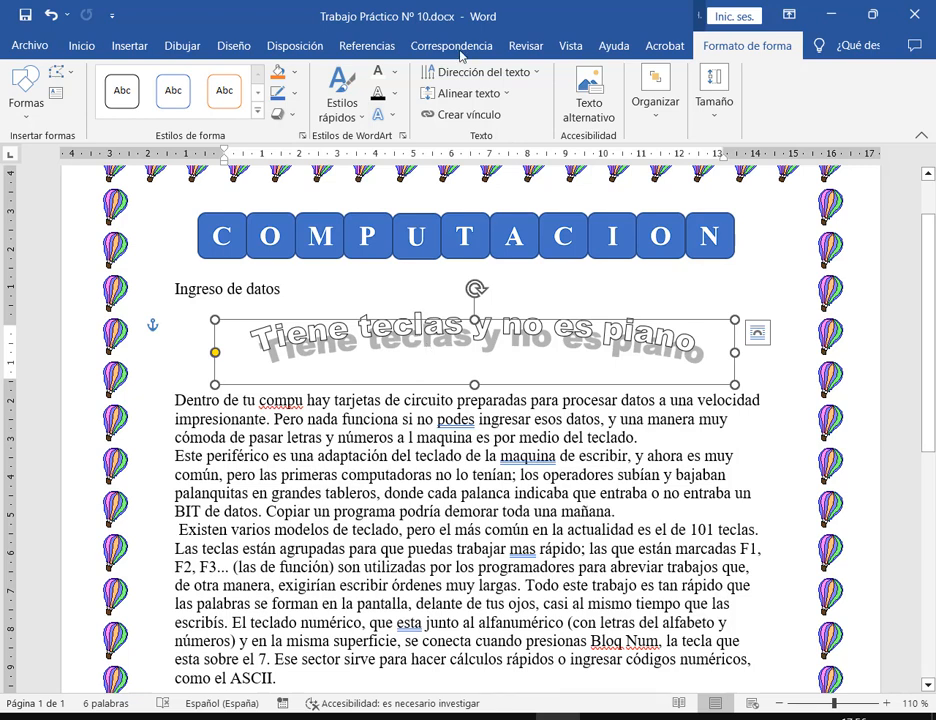
left_click(386, 115)
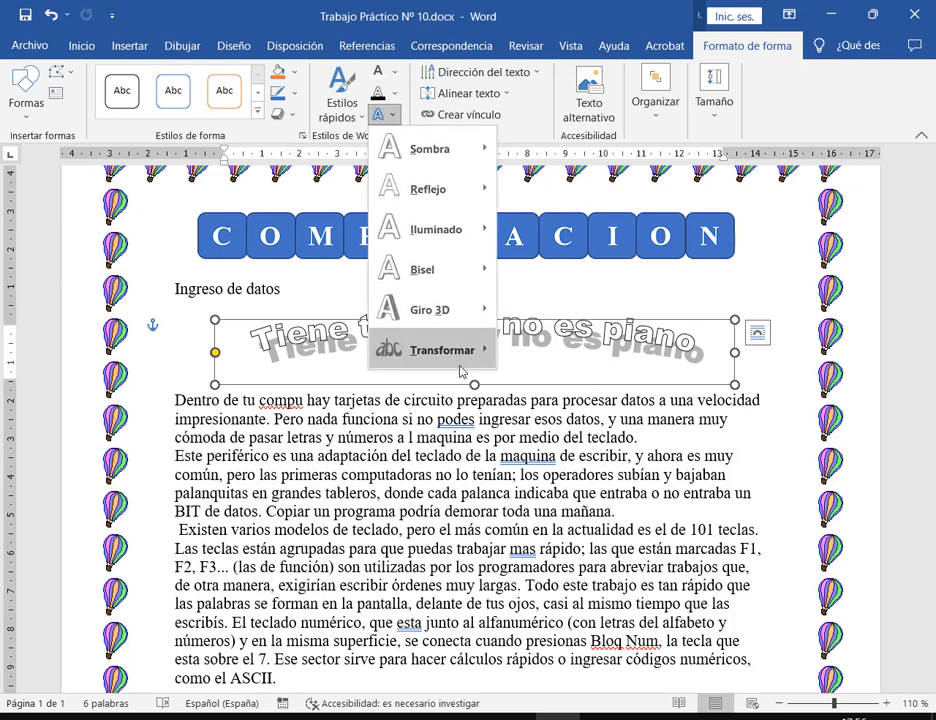
mouse_move(463, 364)
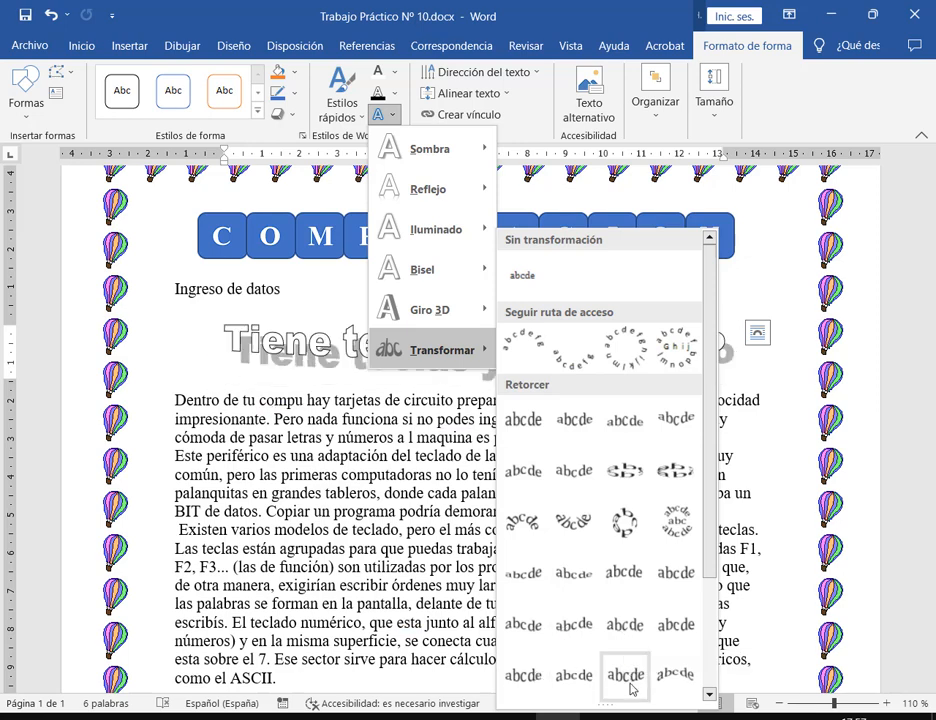
scroll(712, 665, "down", 3)
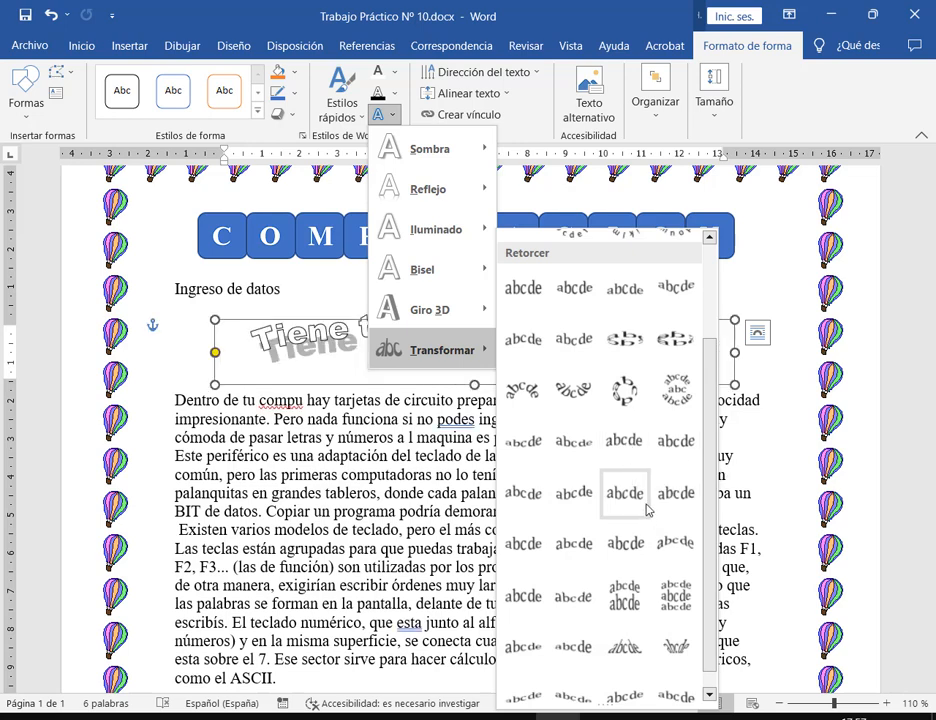
left_click(418, 443)
left_click(744, 280)
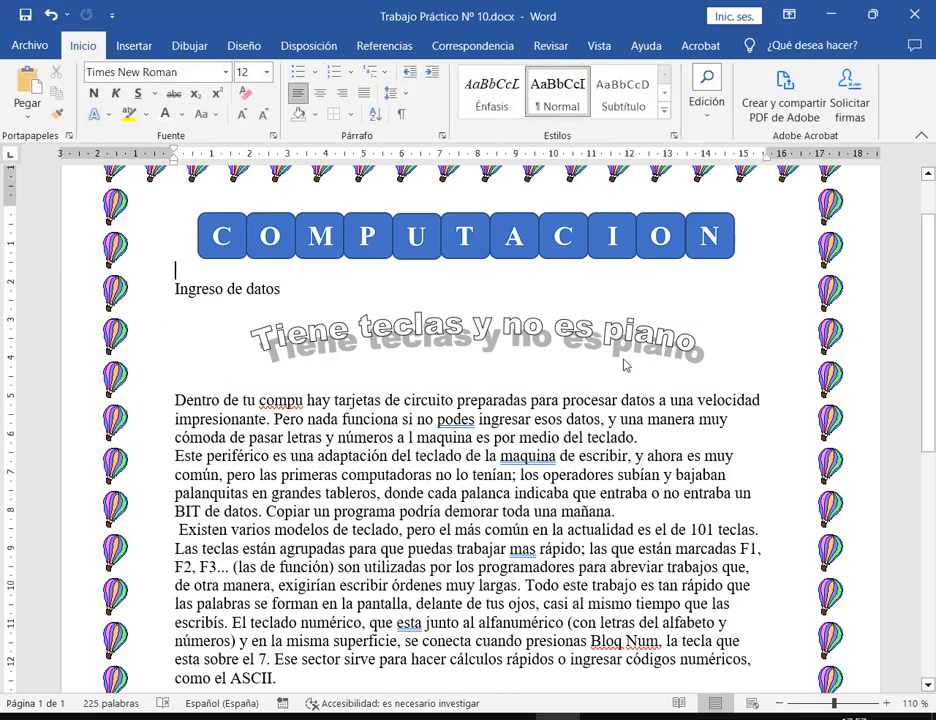
Add a blank line above and below the "Ingreso de datos" heading and centre it.
left_click(201, 717)
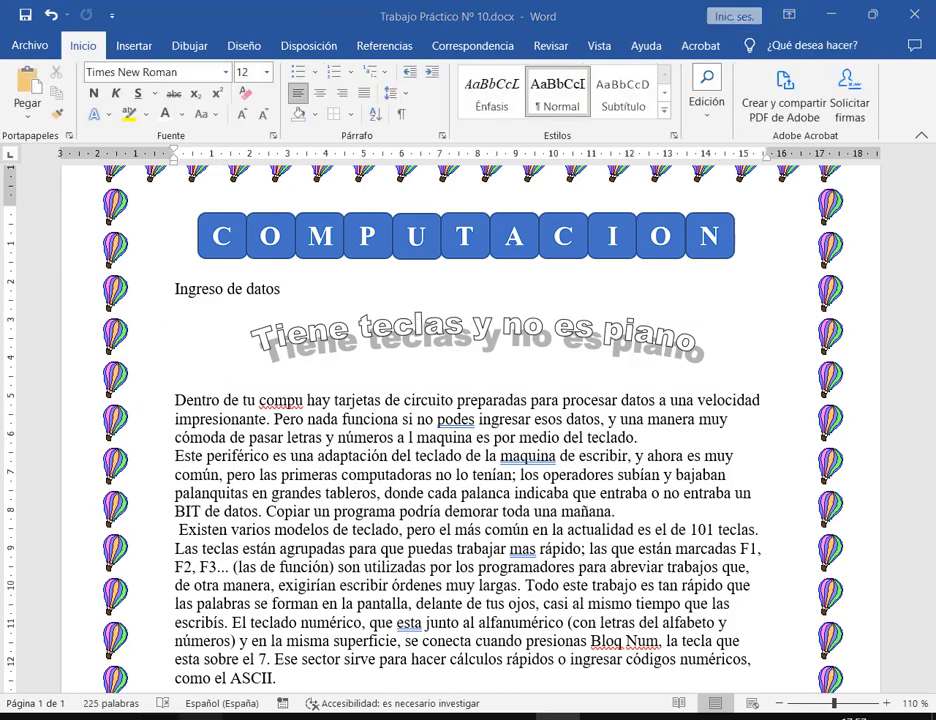
left_click(201, 717)
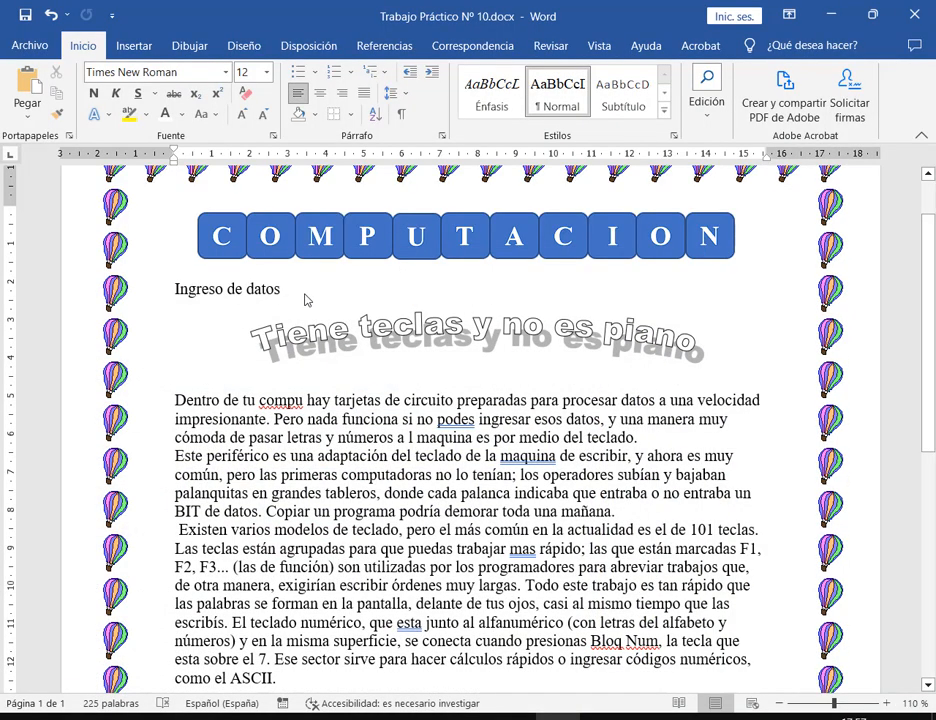
left_click(427, 291)
key("Return")
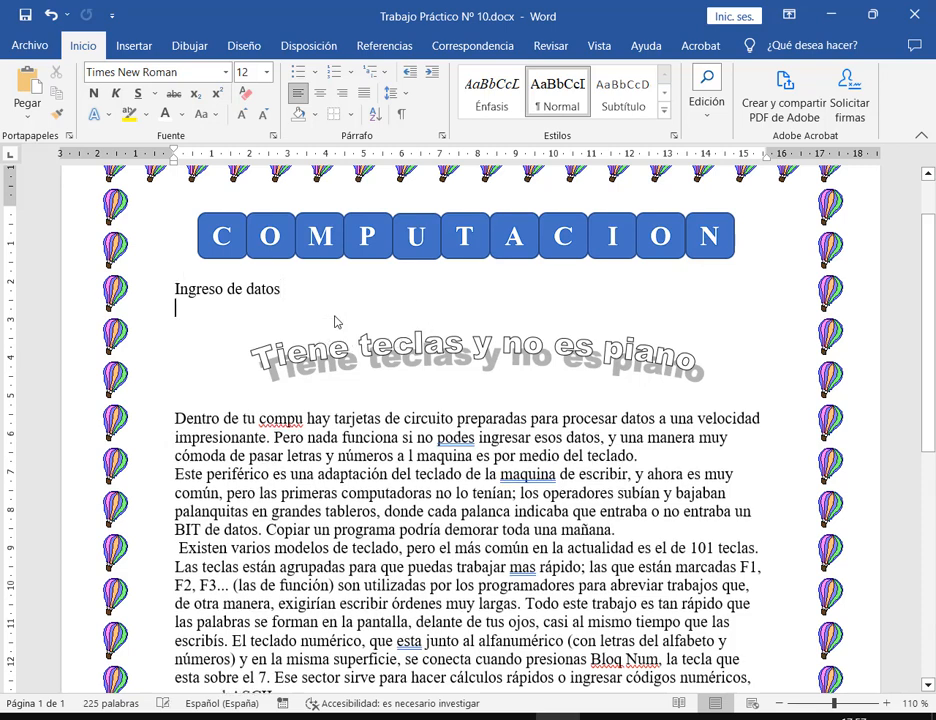
left_click(175, 291)
key("Return")
left_click(144, 303)
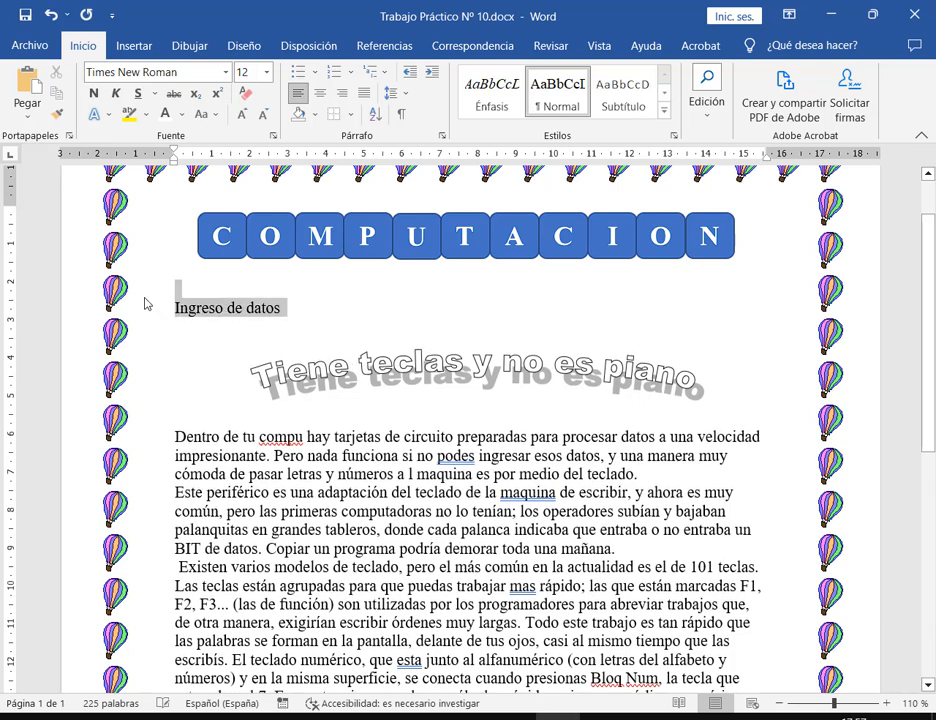
key("ctrl+t")
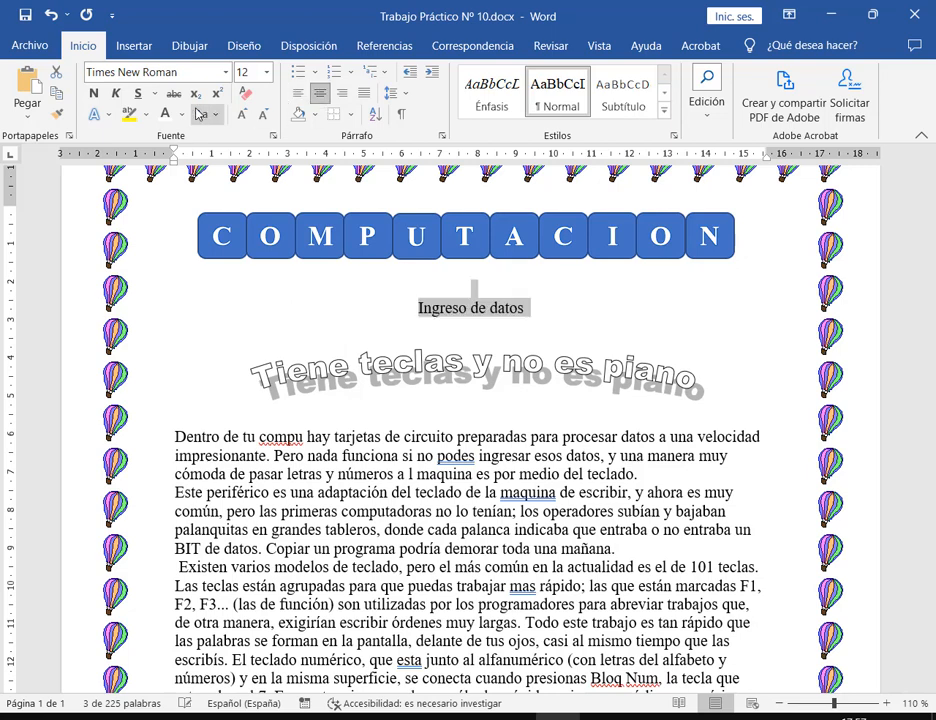
left_click(503, 319)
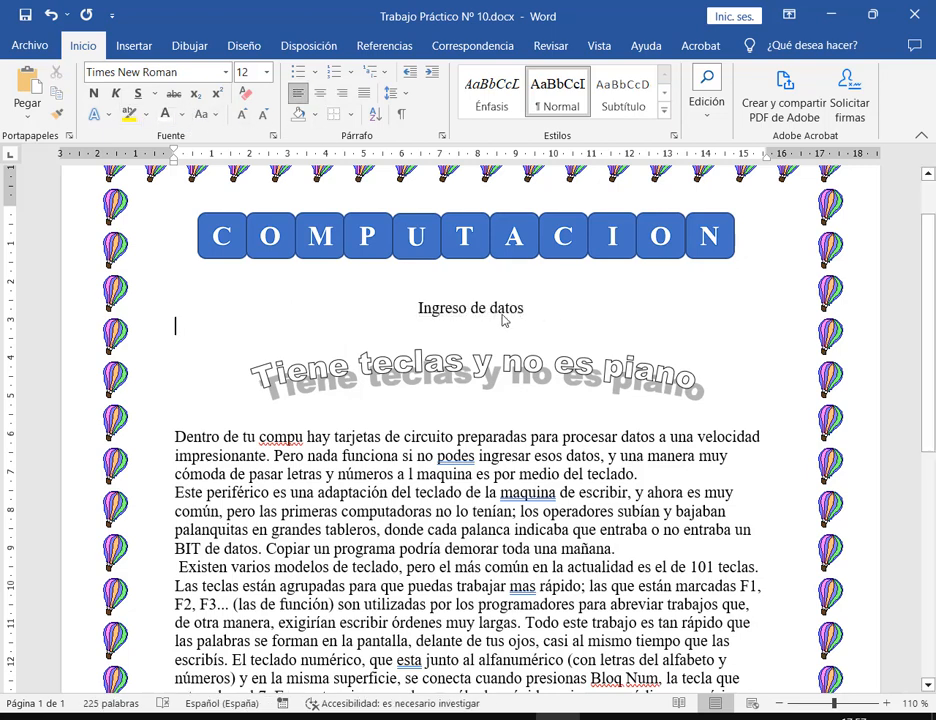
Save the document and examine the lower half of the model PDF, with its folded note, drawing and columns.
left_click(27, 13)
scroll(478, 421, "down", 2)
key("alt+Tab")
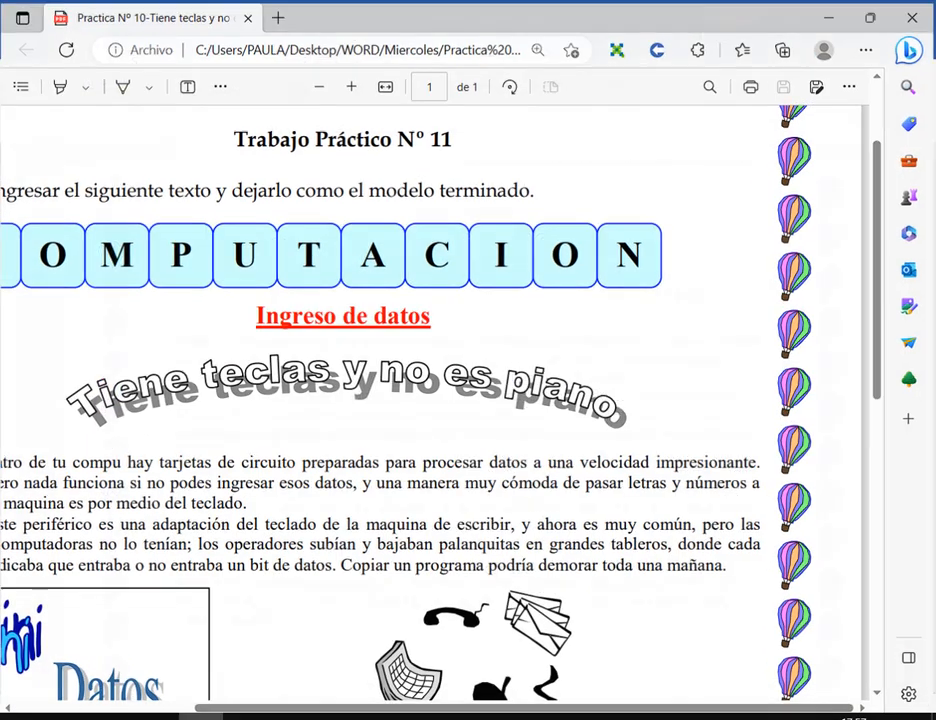
left_click(333, 86)
scroll(657, 553, "down", 3)
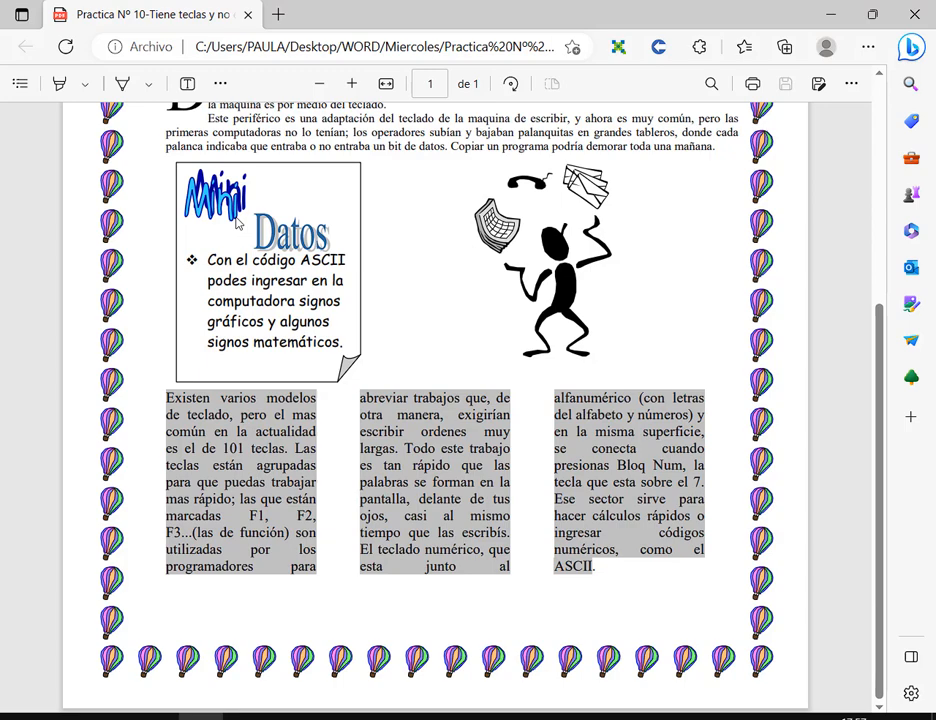
left_click(558, 717)
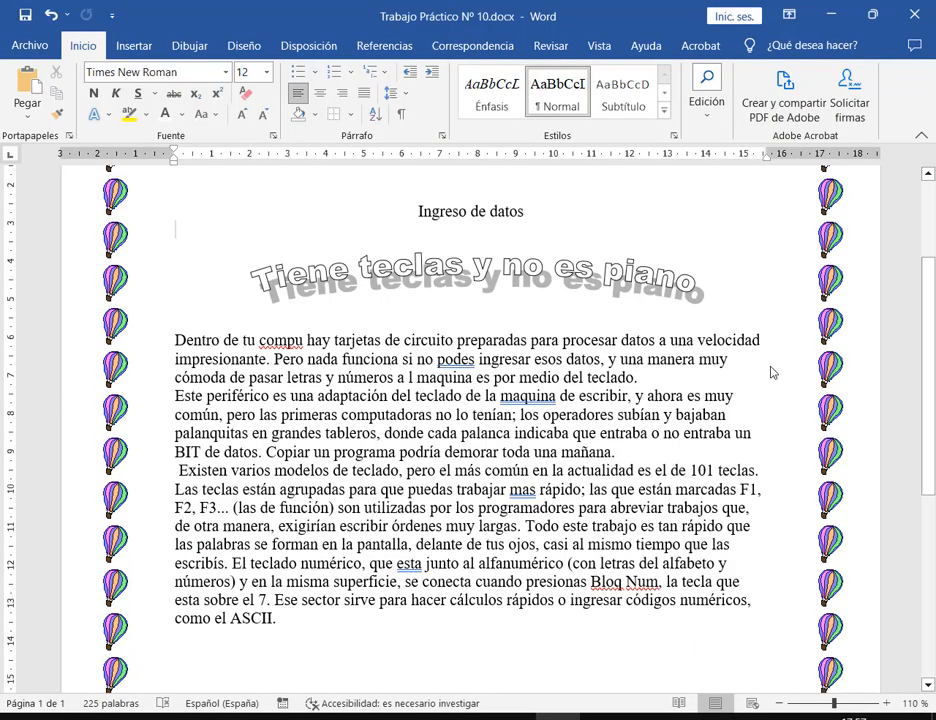
Insert four blank lines between the paragraph ending "toda una mañana." and the one starting "Existen varios modelos".
left_click(645, 456)
key("Return")
key("Return")
key("Return")
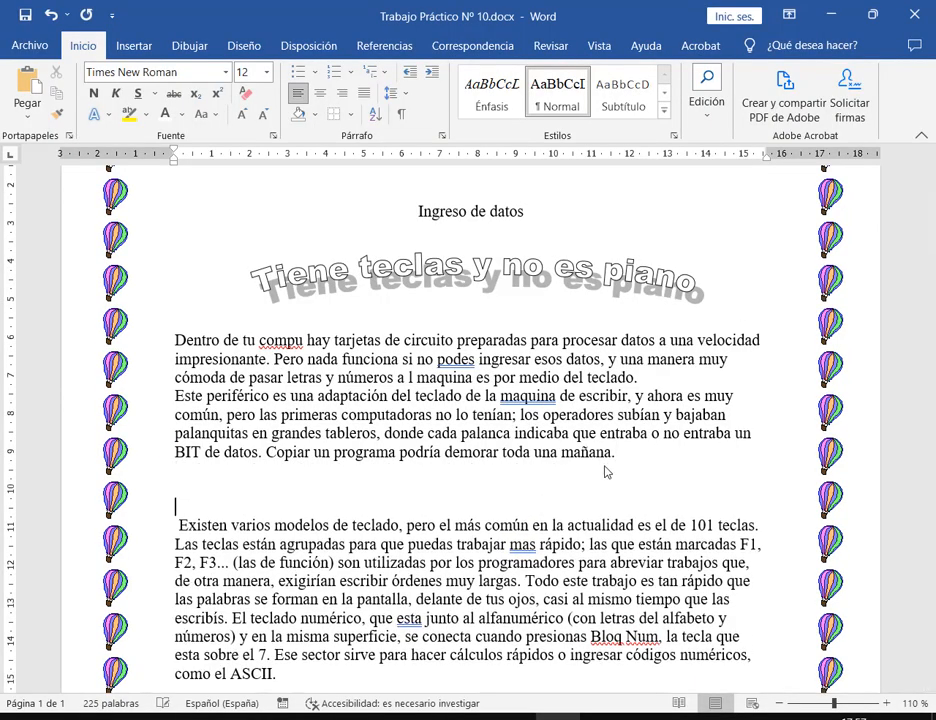
key("Return")
scroll(264, 490, "down", 3)
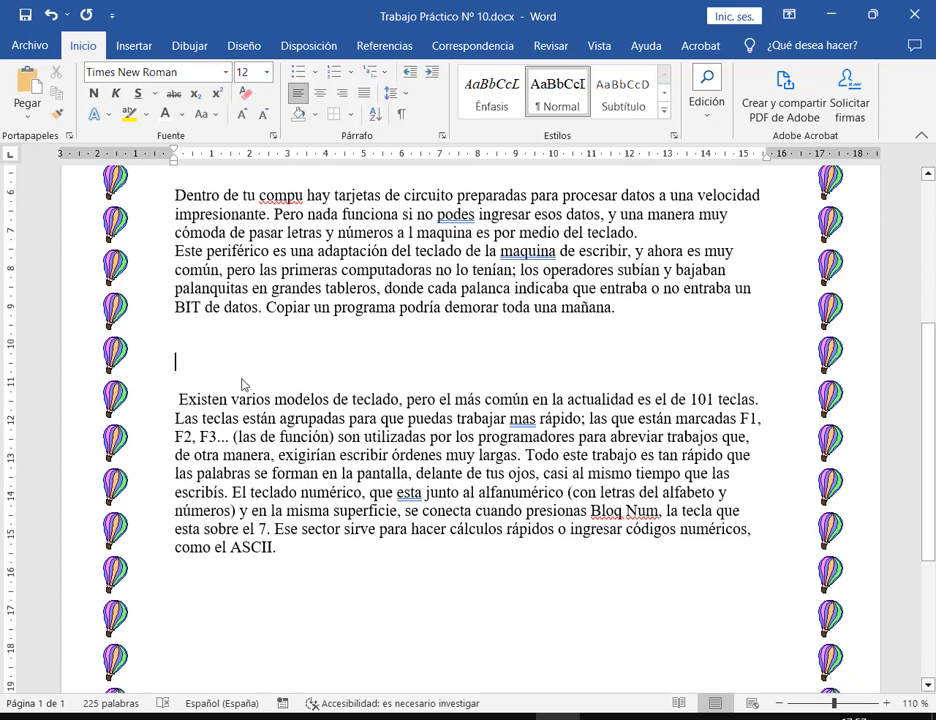
Draw a folded-corner shape about 3.5 cm wide and 4.9 cm high below the second paragraph, at the left margin.
left_click(133, 45)
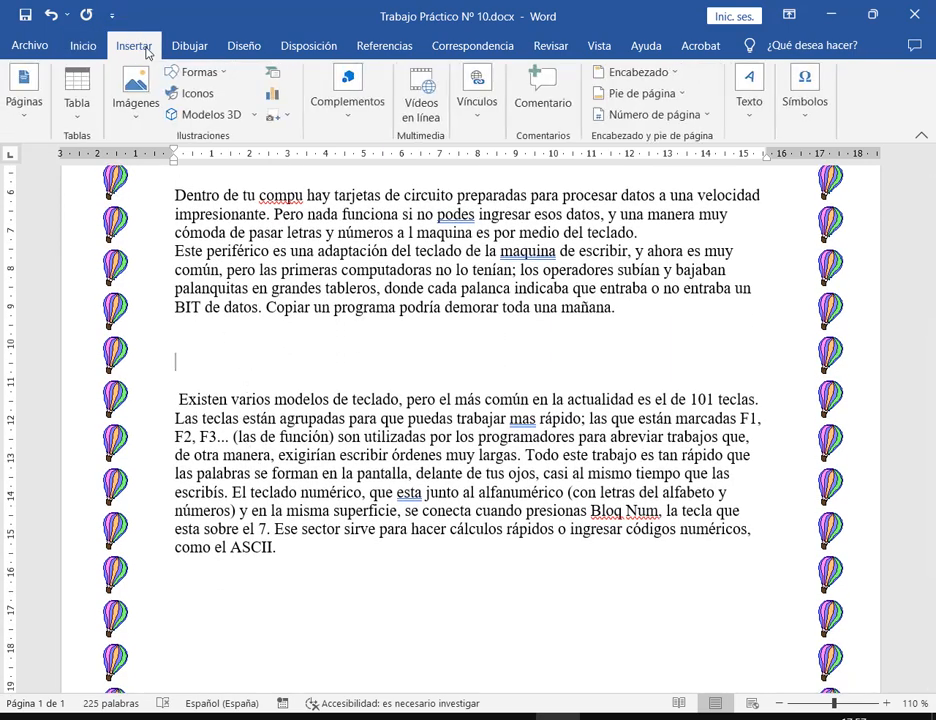
left_click(197, 72)
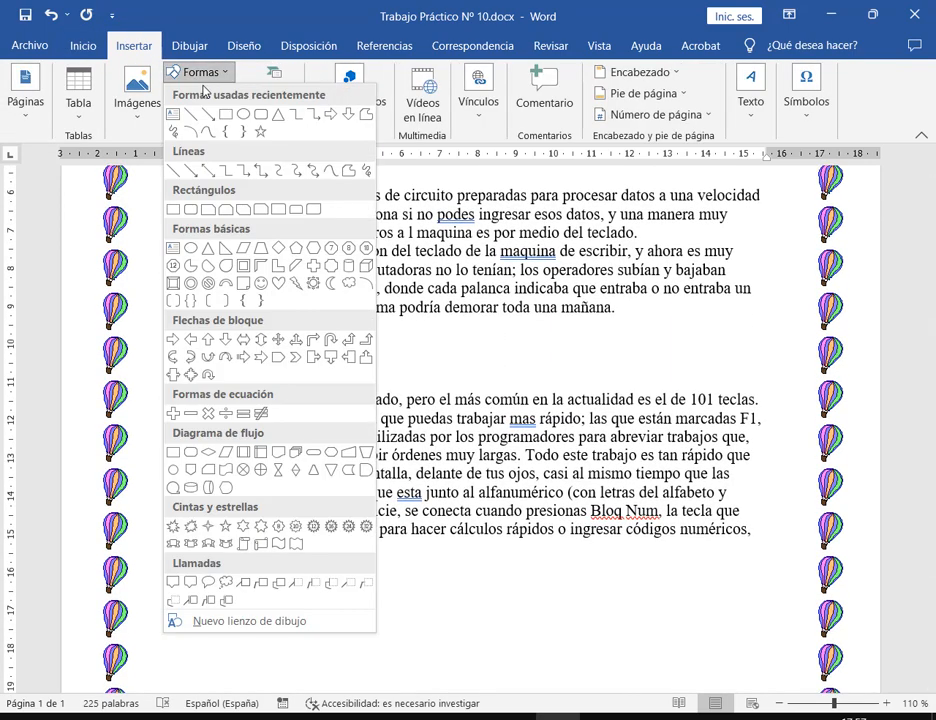
left_click(242, 286)
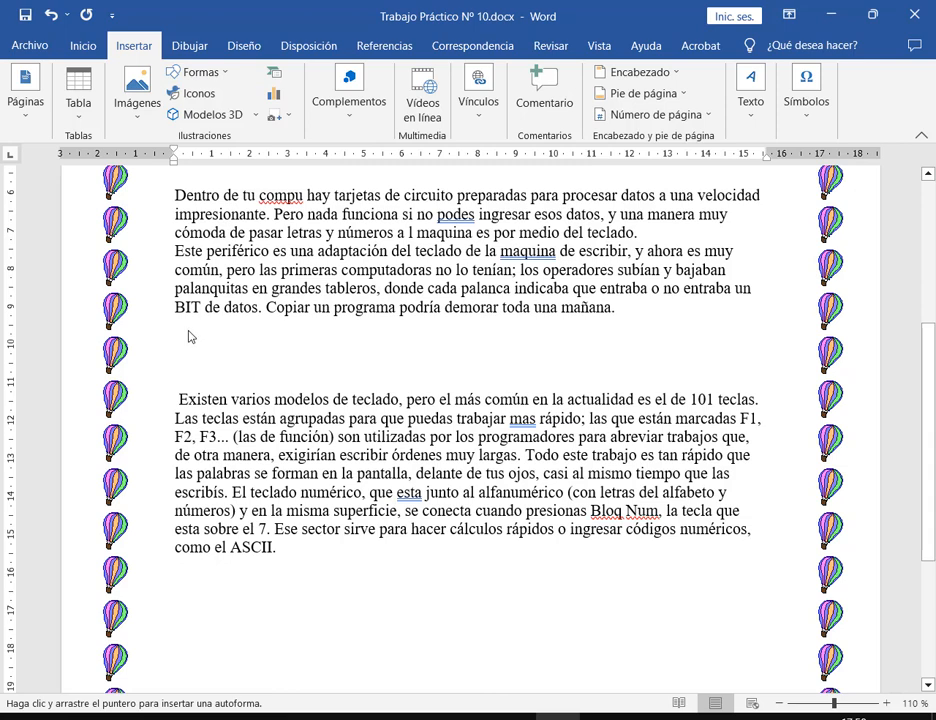
left_click_drag(188, 331, 322, 516)
mouse_move(210, 419)
left_mouse_down()
mouse_move(252, 429)
mouse_move(206, 435)
left_mouse_up()
scroll(339, 395, "down", 5)
scroll(336, 394, "up", 5)
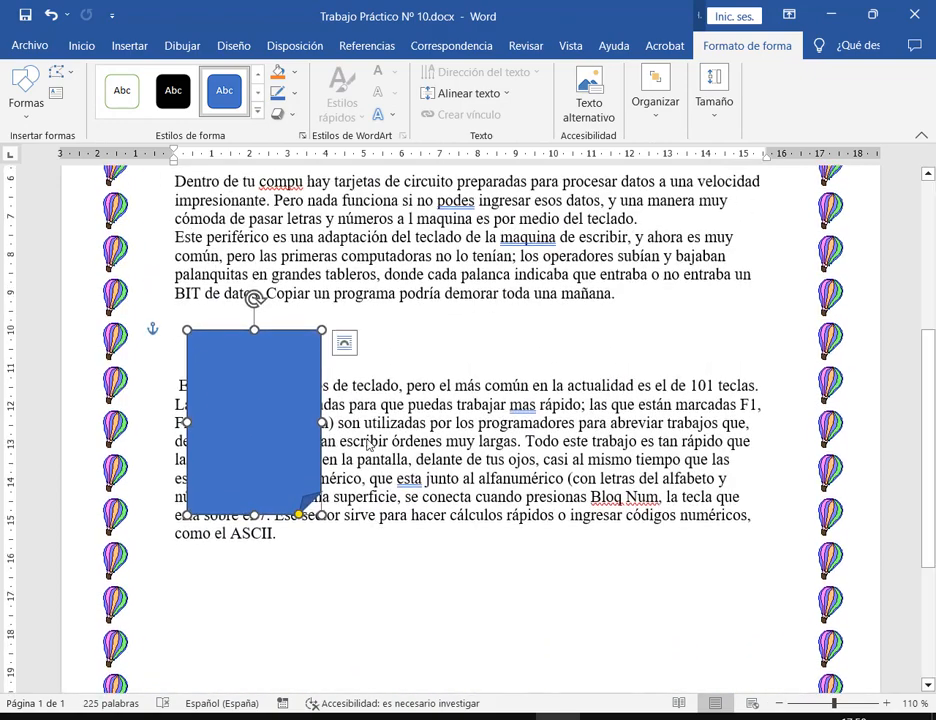
mouse_move(284, 368)
left_mouse_down()
mouse_move(402, 472)
mouse_move(504, 247)
mouse_move(269, 386)
mouse_move(272, 366)
left_mouse_up()
Move the WordArt title slightly up and left, closer to the "Ingreso de datos" heading.
scroll(722, 290, "up", 5)
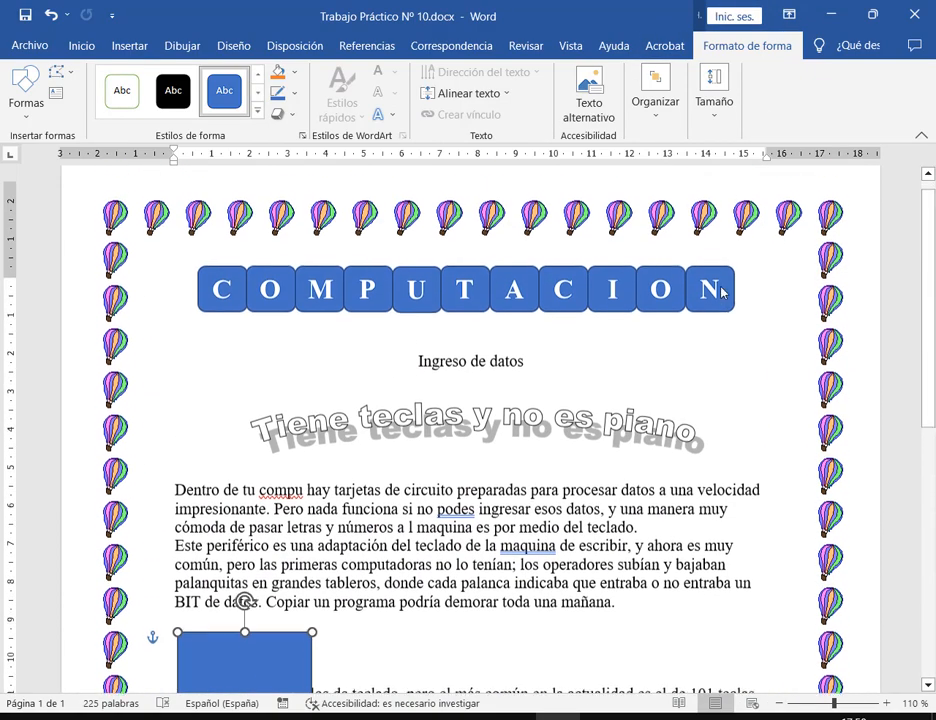
left_click(575, 492)
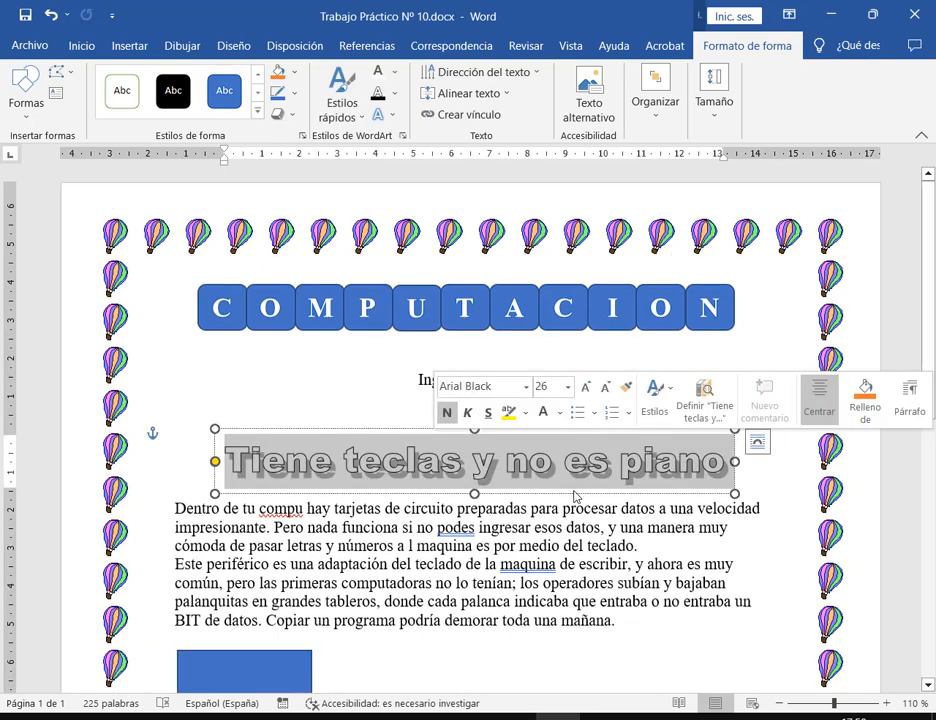
mouse_move(575, 495)
left_mouse_down()
mouse_move(565, 600)
mouse_move(568, 515)
mouse_move(529, 392)
mouse_move(560, 487)
left_mouse_up()
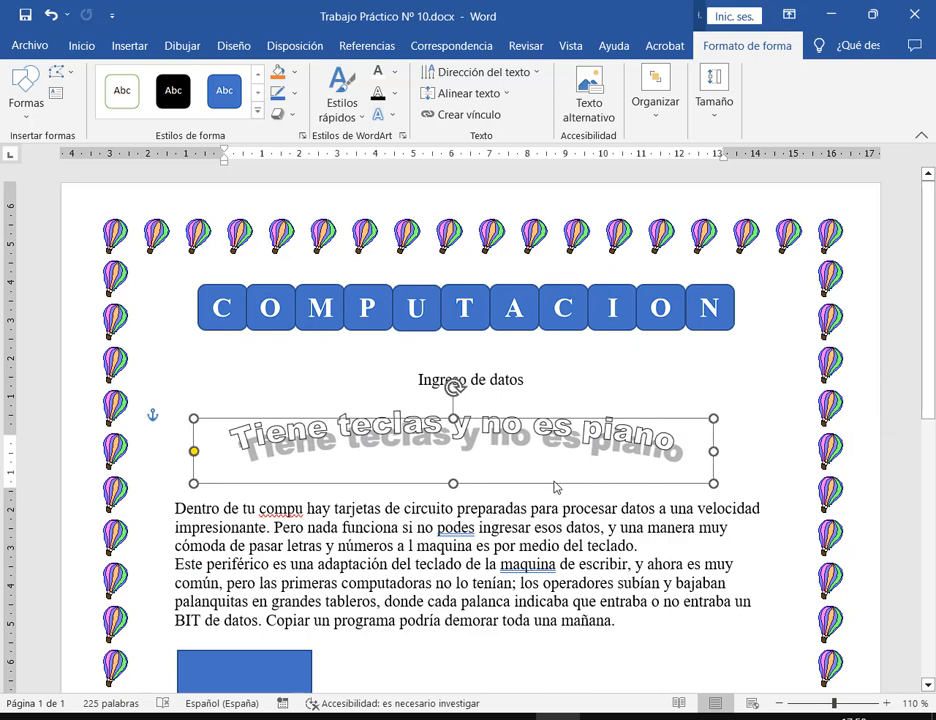
Set the folded-corner shape's text wrapping to top and bottom (Arriba y abajo), trying square (Cuadrado) first.
scroll(577, 443, "down", 6)
left_click(262, 432)
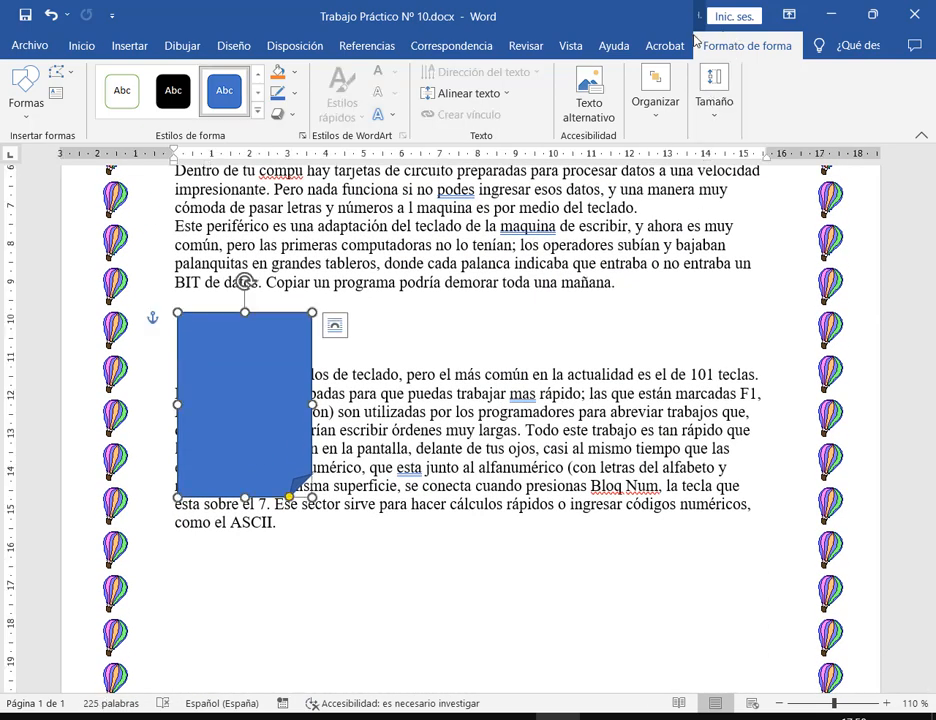
left_click(658, 112)
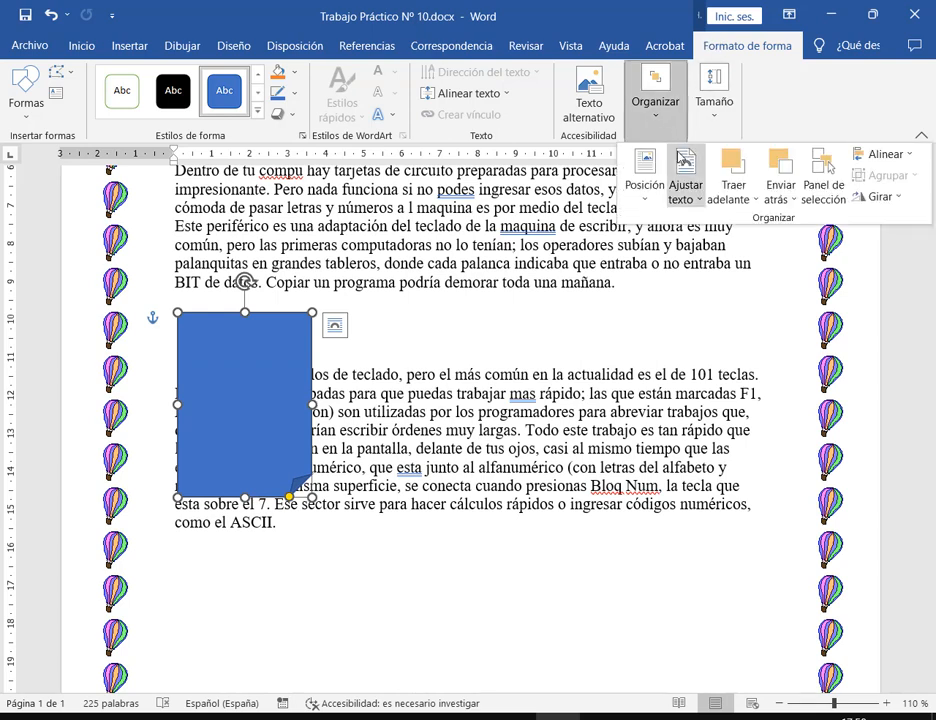
left_click(697, 196)
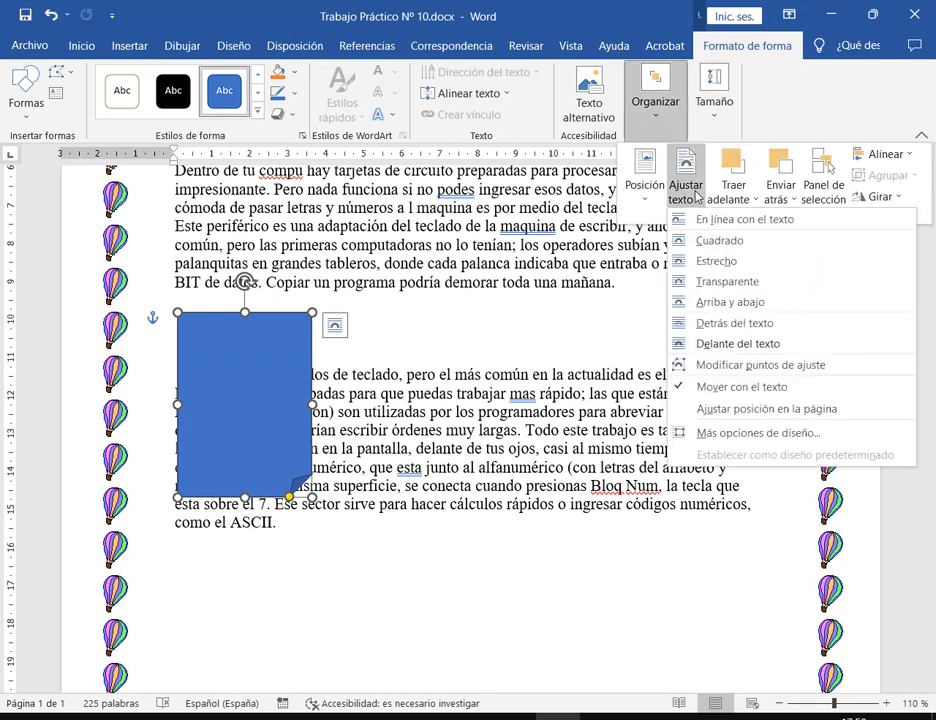
left_click(702, 244)
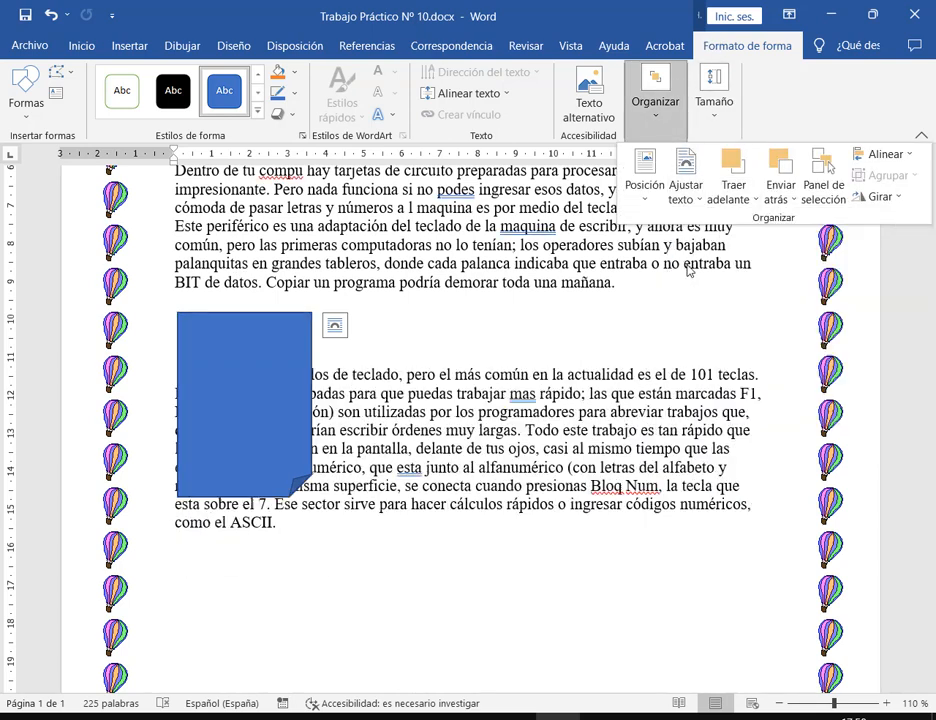
left_click(698, 194)
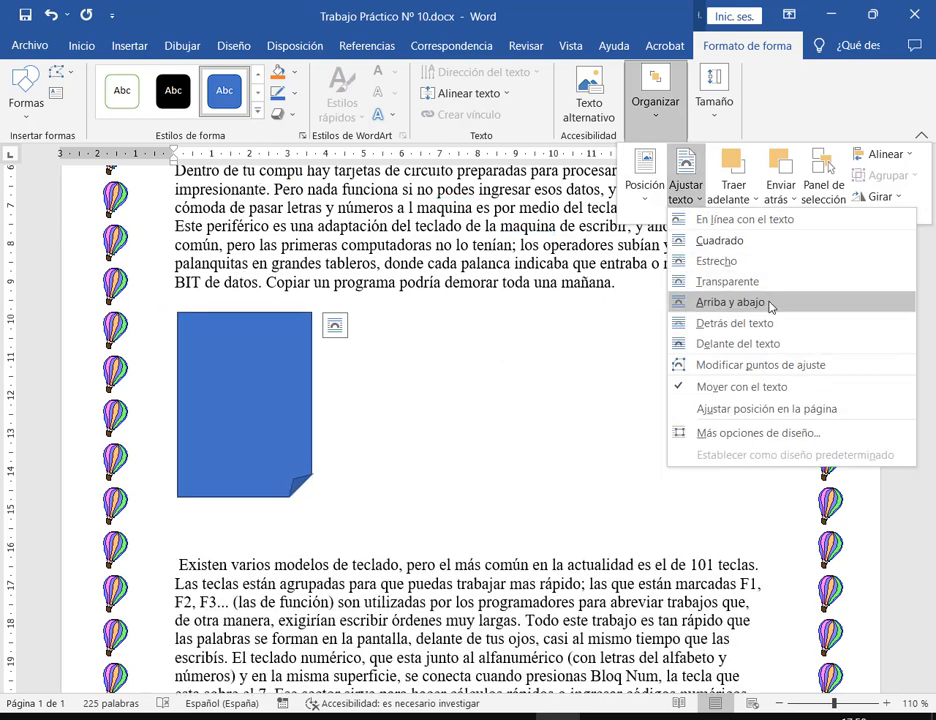
left_click(771, 304)
left_click(276, 447)
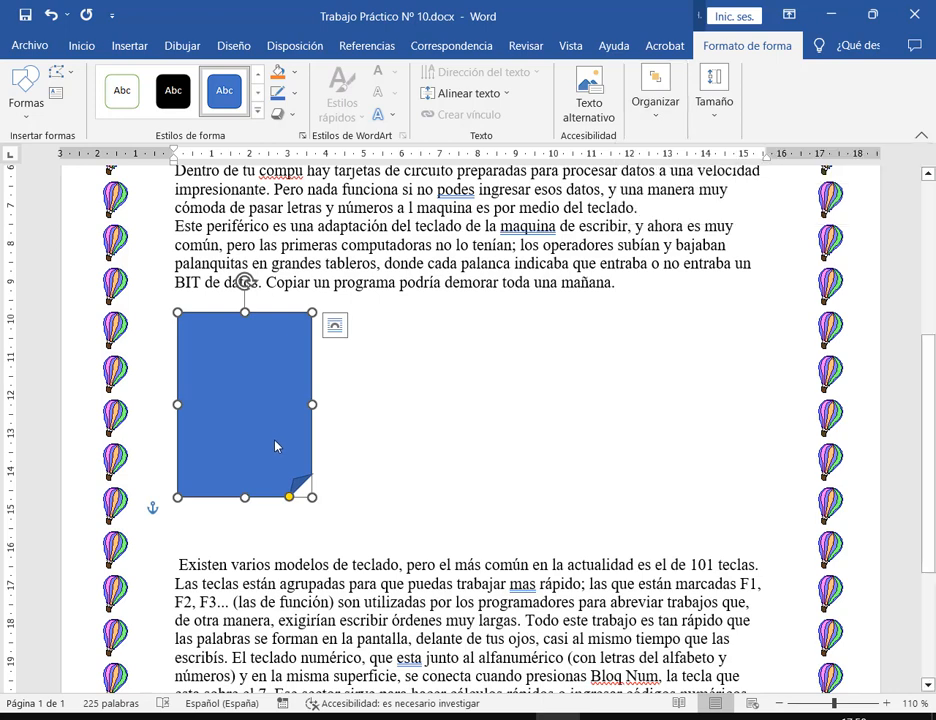
Enlarge the folded-corner shape to about 4.8 cm wide and 5.8 cm high and delete one blank line beneath it.
left_click_drag(312, 500, 364, 536)
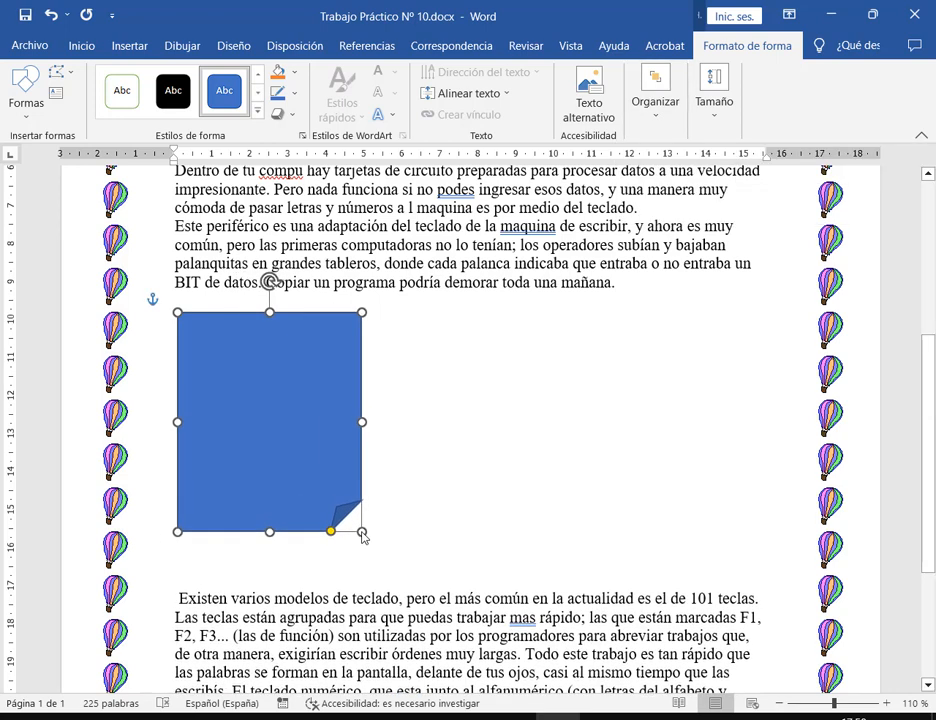
left_click(310, 571)
key("Delete")
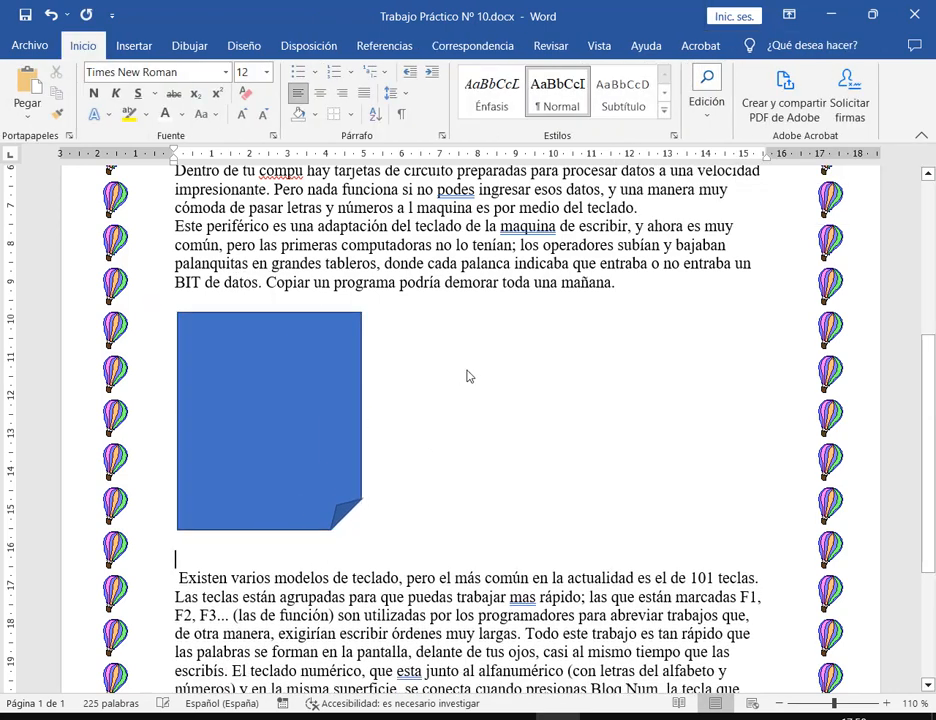
Set the WordArt title's text wrapping to top and bottom (Arriba y abajo).
scroll(638, 367, "up", 4)
left_click(582, 354)
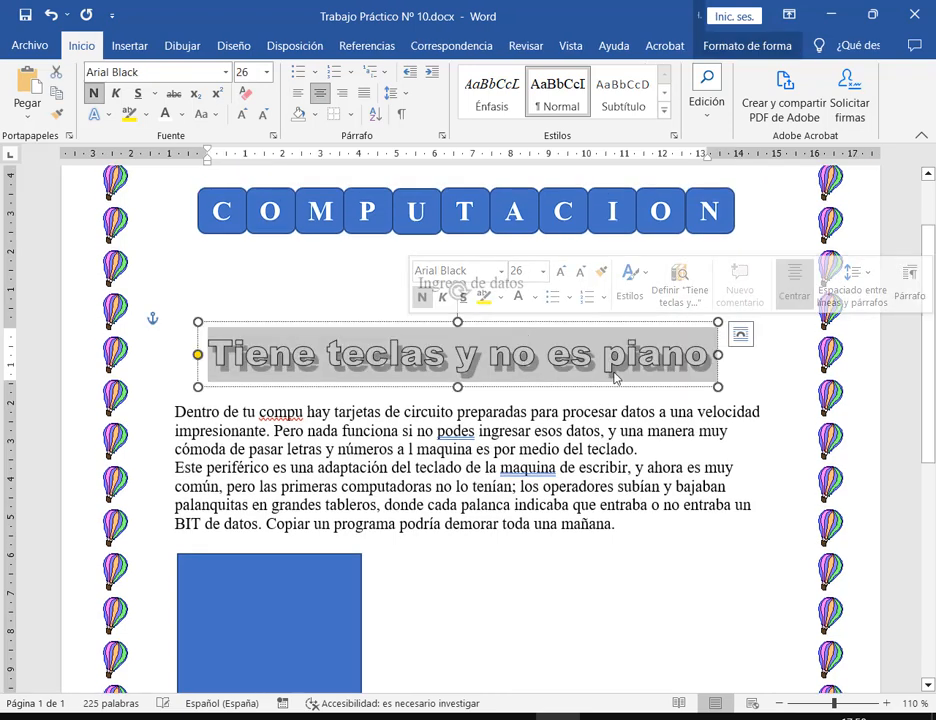
key("Escape")
left_click(757, 46)
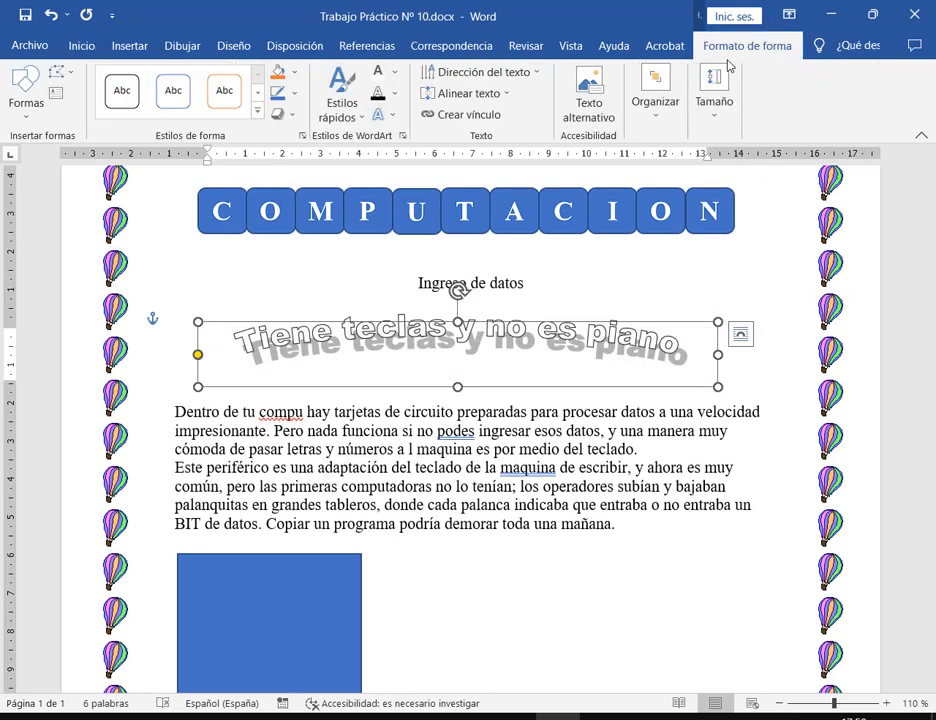
left_click(655, 100)
left_click(686, 190)
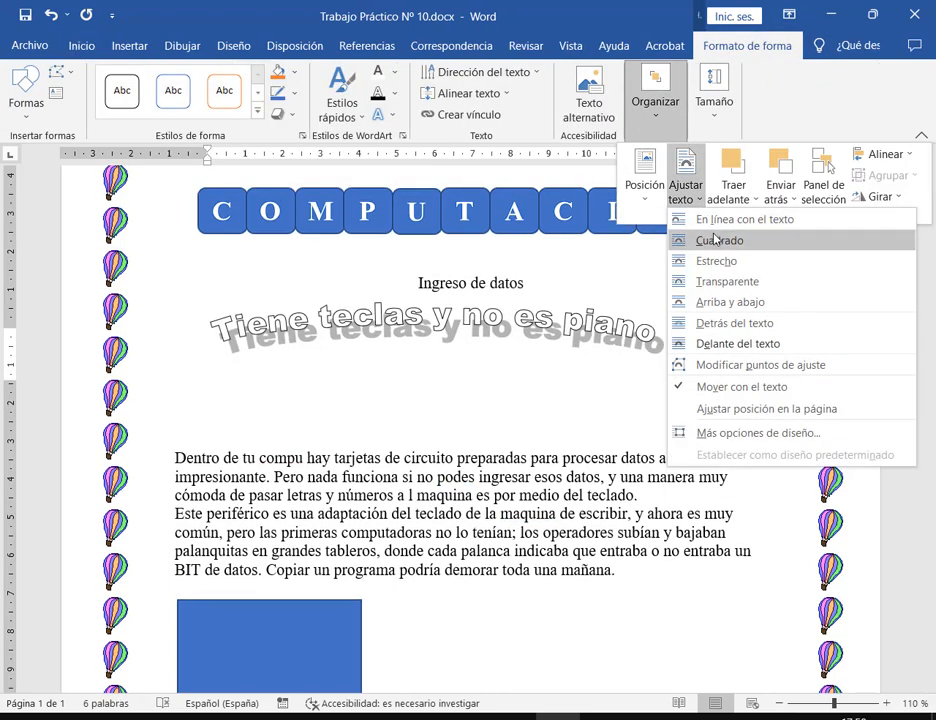
left_click(692, 301)
left_click(529, 427)
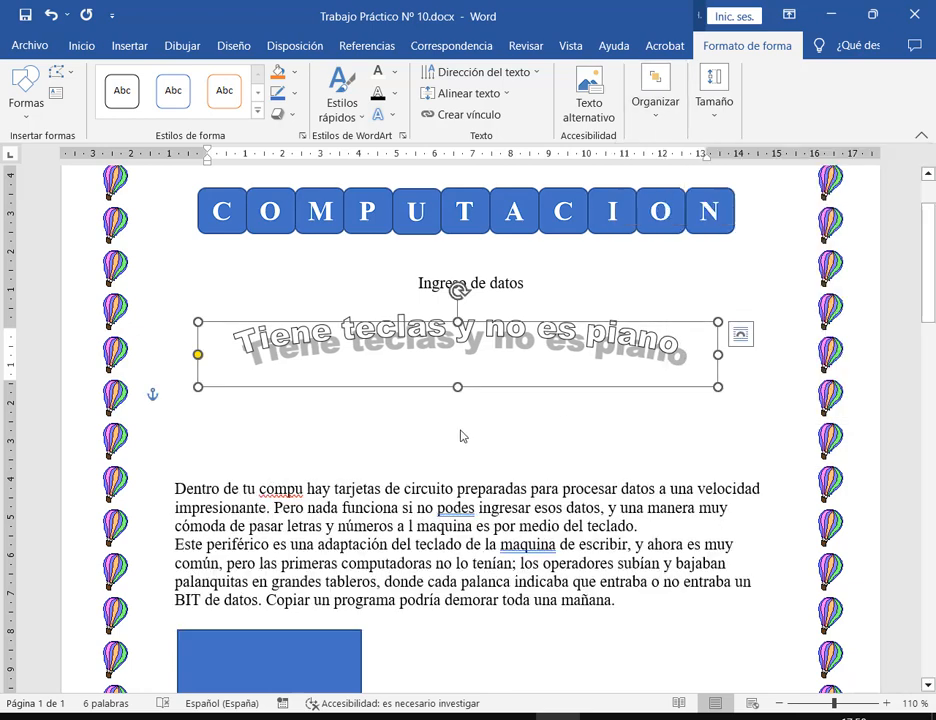
Delete the blank lines between the arched WordArt title and the paragraph starting "Dentro de tu compu".
left_click(330, 435)
key("Delete")
key("Delete")
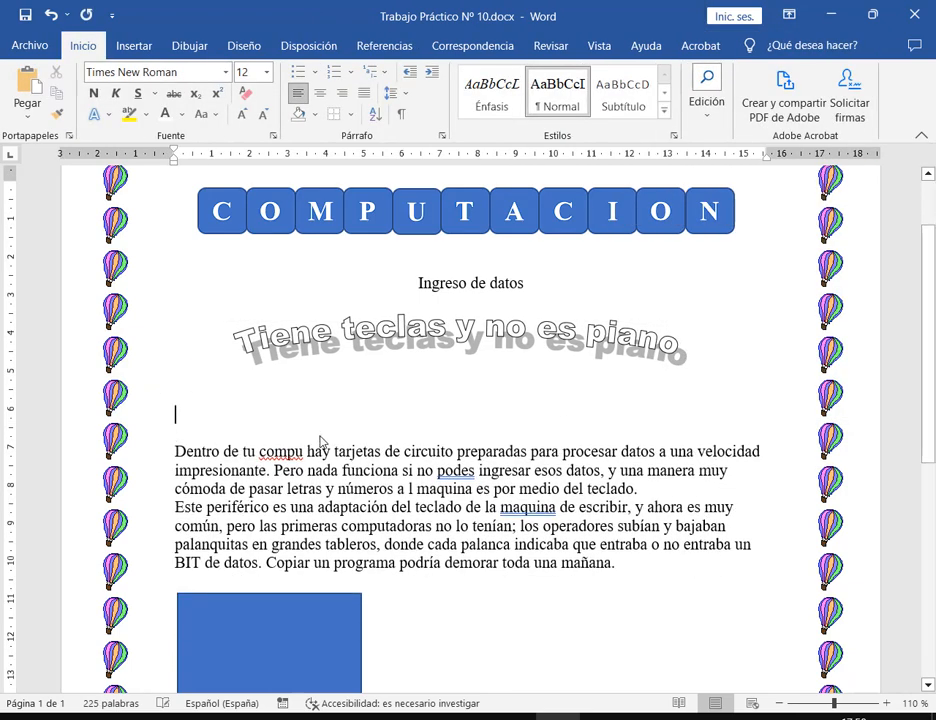
key("Delete")
key("Up")
key("Delete")
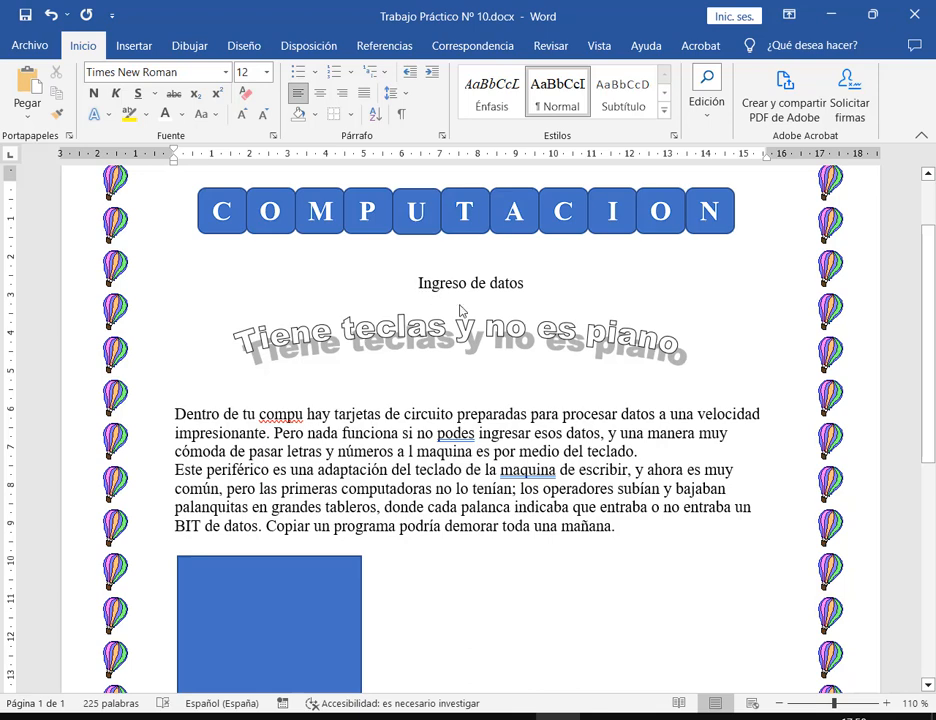
left_click(537, 286)
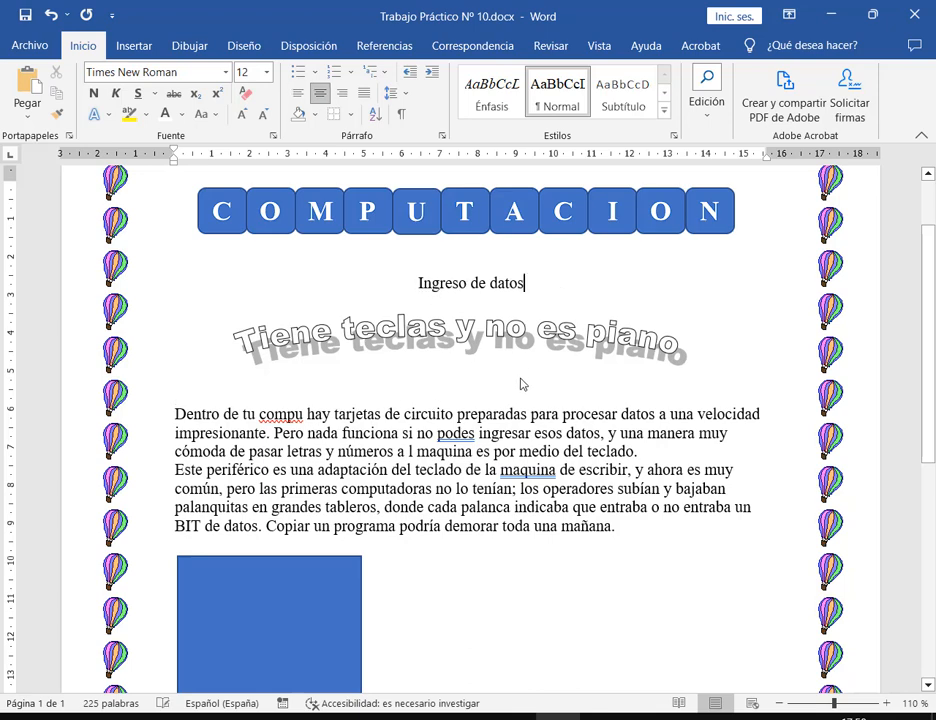
Remove the leading space before the paragraph starting "Existen varios modelos de teclado".
scroll(520, 382, "down", 3)
scroll(366, 453, "down", 4)
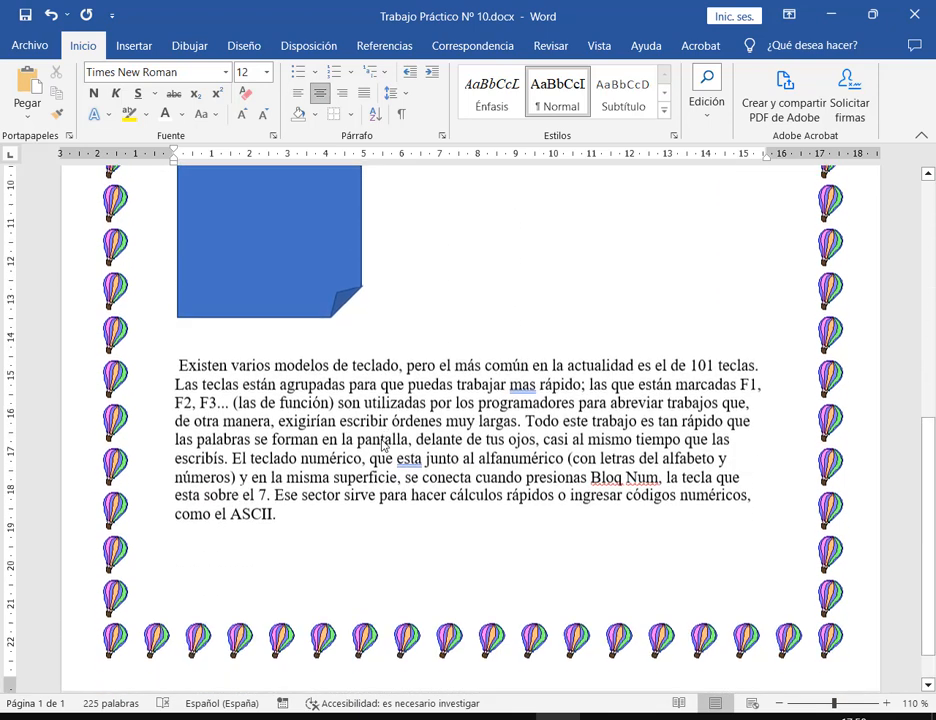
scroll(381, 445, "up", 2)
left_click(181, 500)
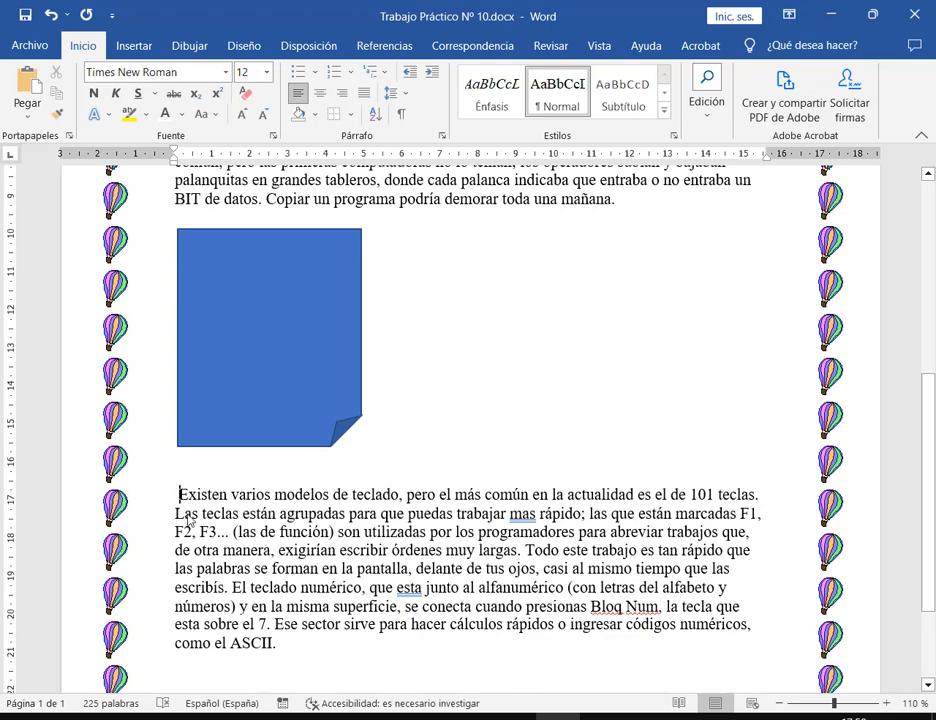
key("BackSpace")
Select the paragraph starting "Existen varios modelos" and compare its layout with the model PDF in the browser, returning to Word.
left_click_drag(307, 656, 176, 478)
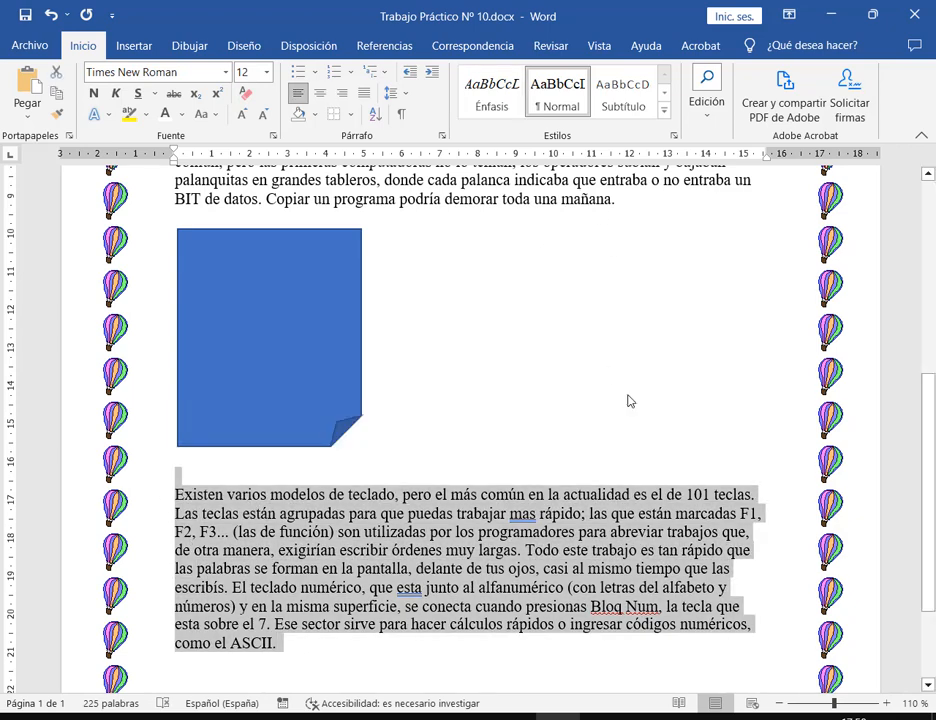
scroll(631, 401, "up", 1)
left_click(200, 717)
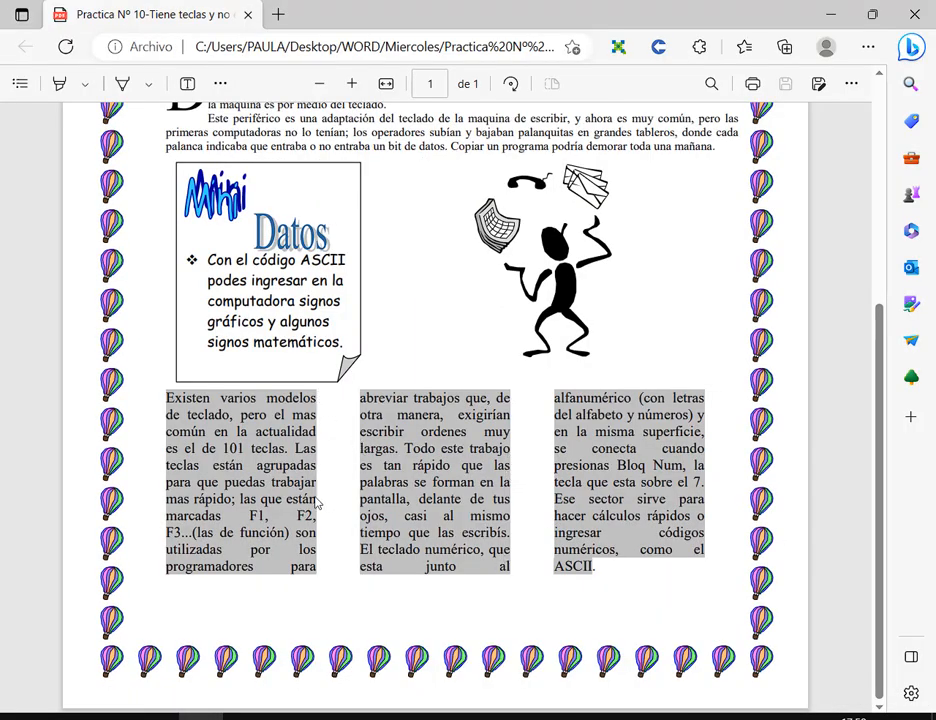
left_click(558, 717)
scroll(645, 560, "down", 3)
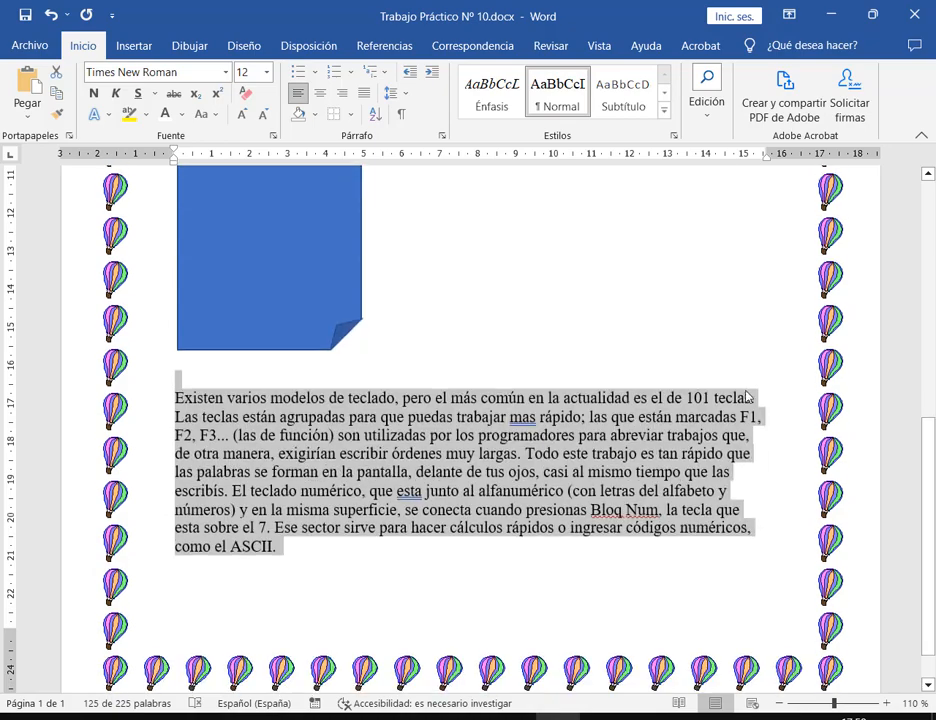
scroll(669, 388, "up", 5)
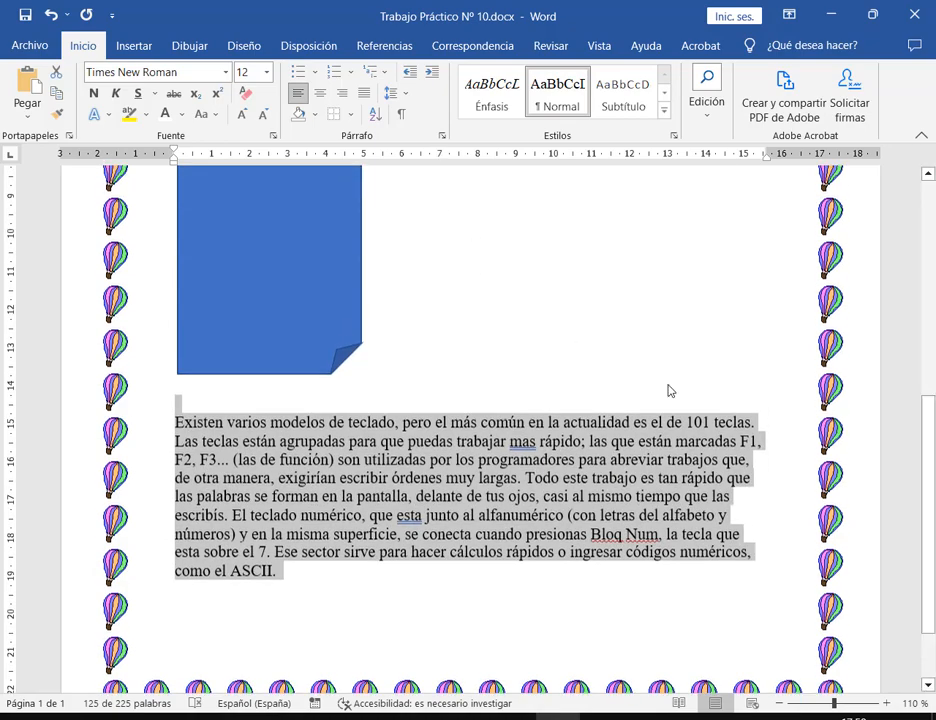
left_click(200, 717)
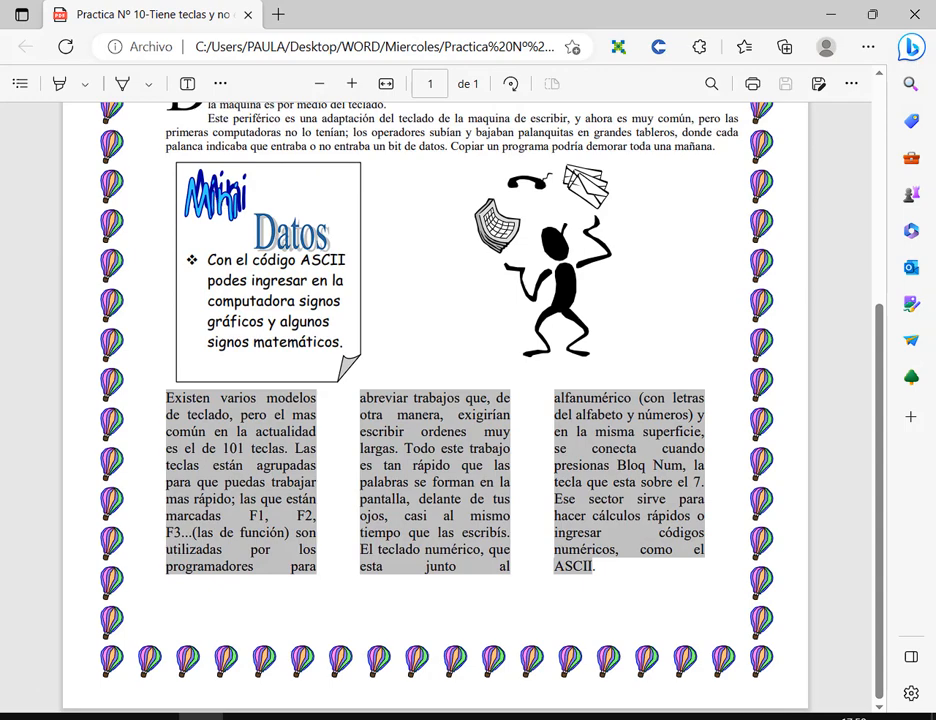
left_click(558, 717)
Insert a WordArt reading "Mini" in the style "Relleno: Negro, Color de texto 1; Sombra" and place it beside the folded-corner shape.
left_click(501, 432)
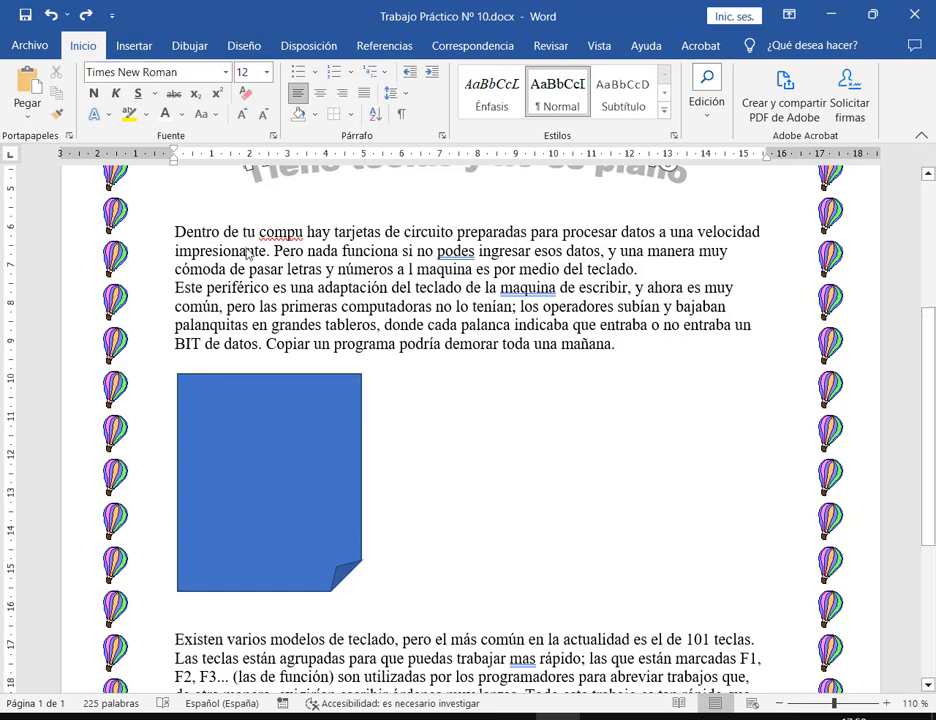
left_click(133, 46)
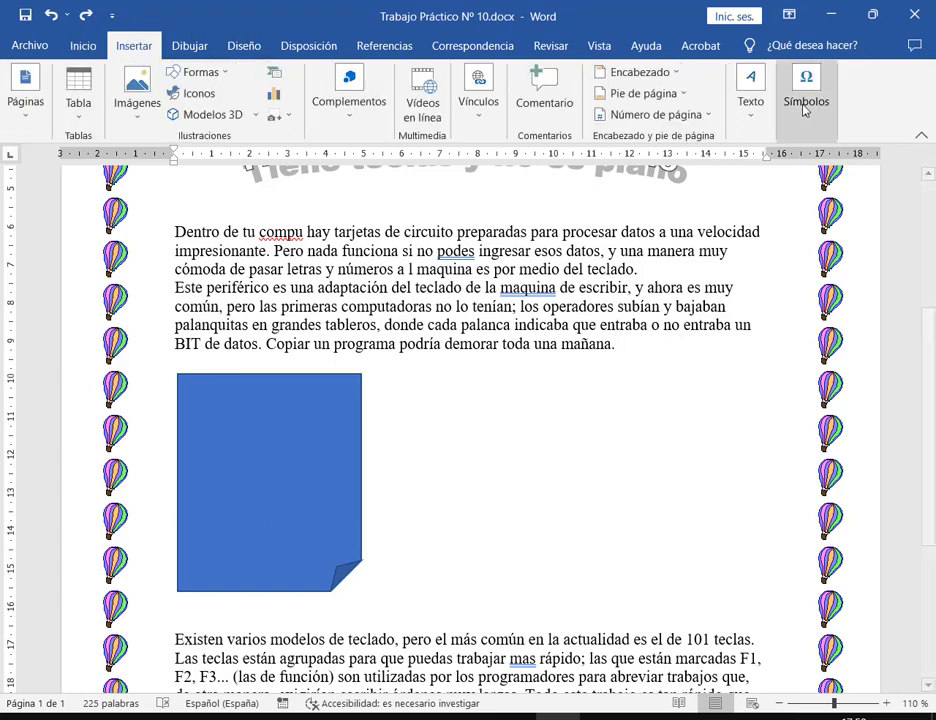
left_click(768, 108)
left_click(744, 180)
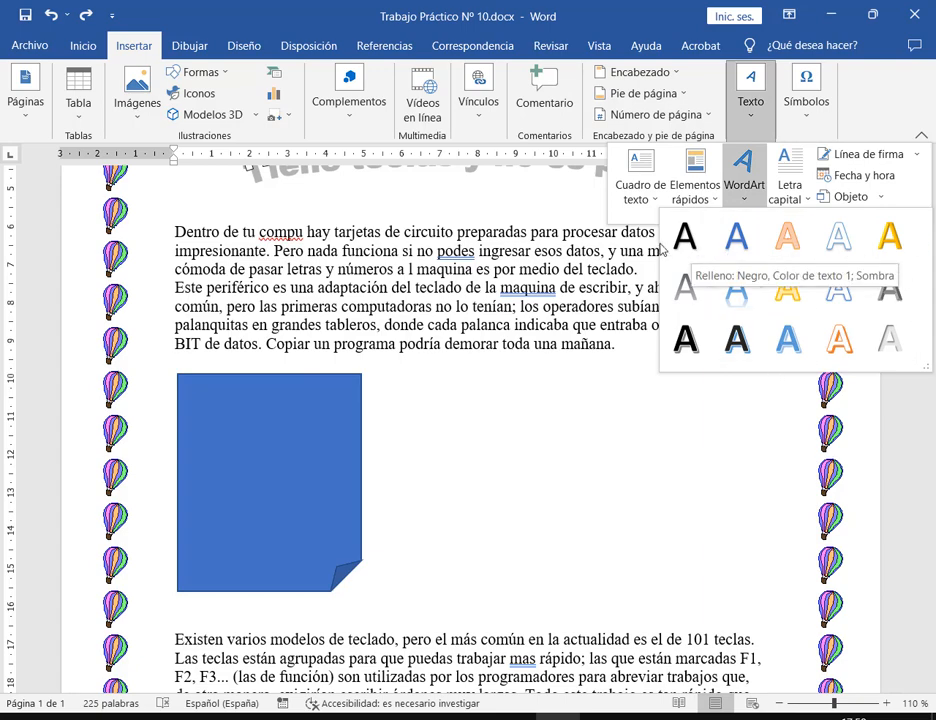
left_click(678, 240)
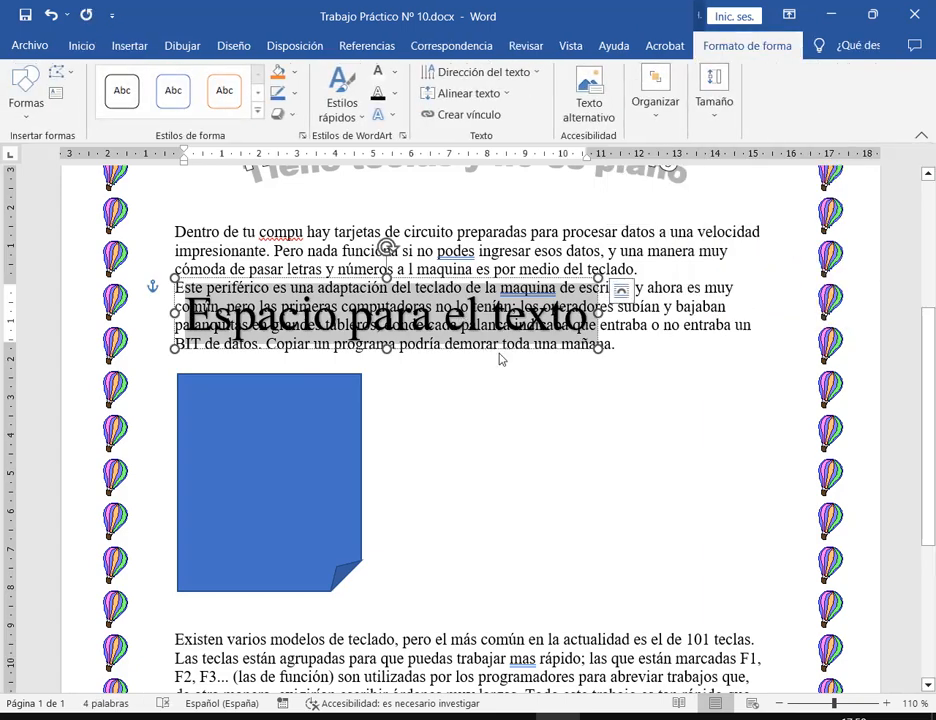
left_click_drag(499, 354, 769, 433)
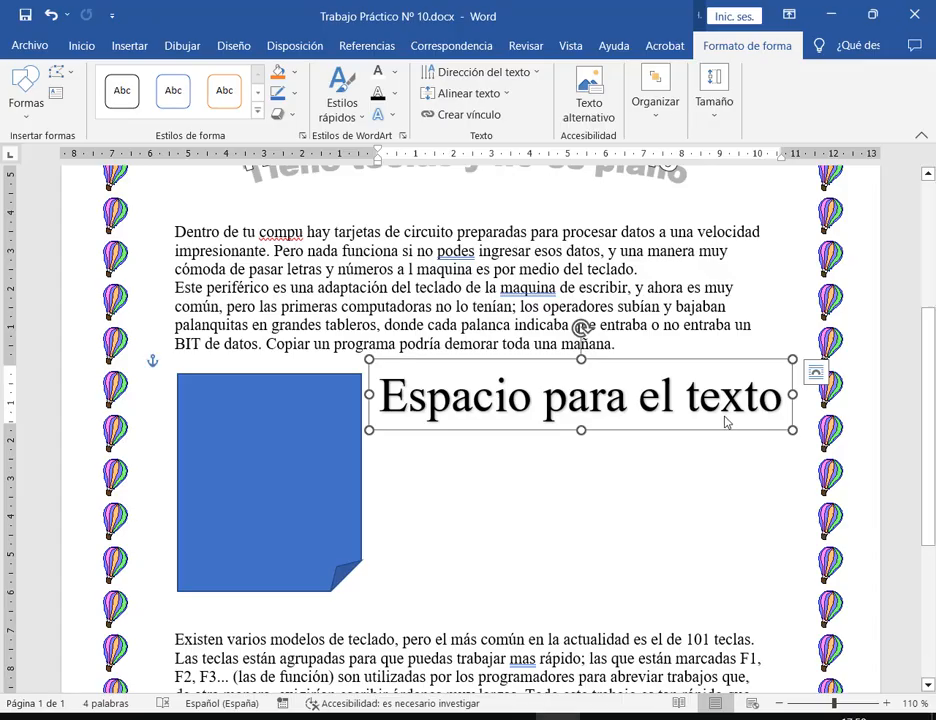
double_click(726, 421)
key("BackSpace")
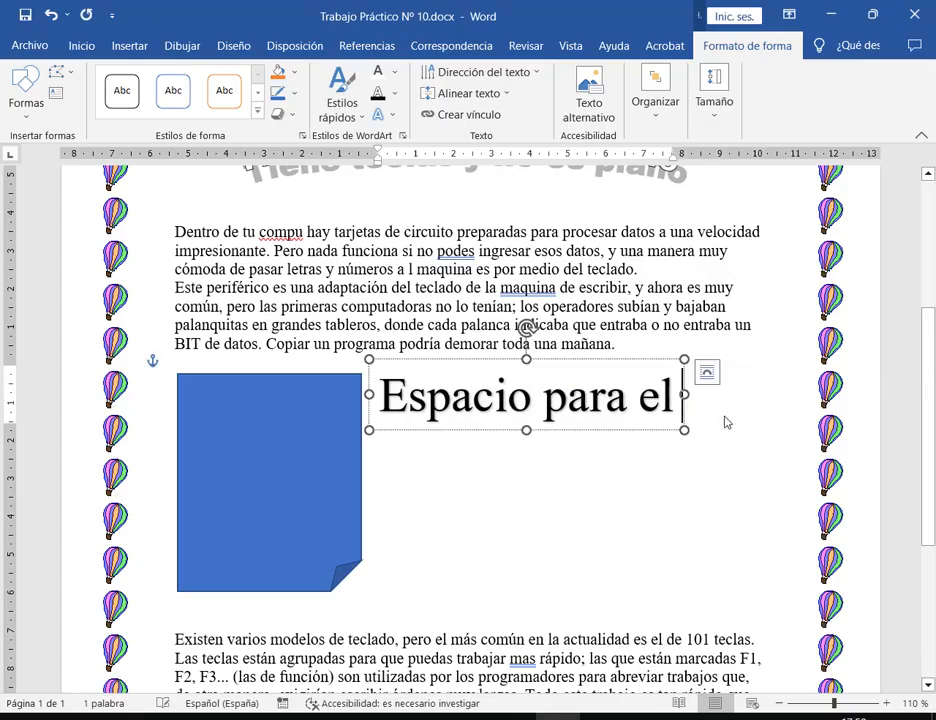
key("ctrl+a")
type("Mini")
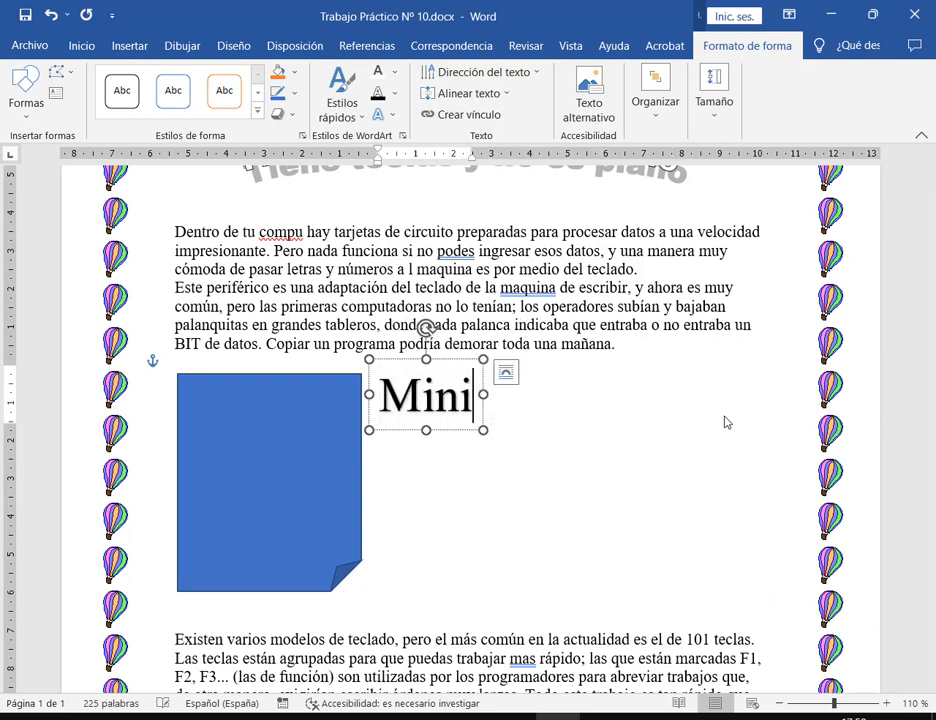
left_click_drag(452, 432, 507, 446)
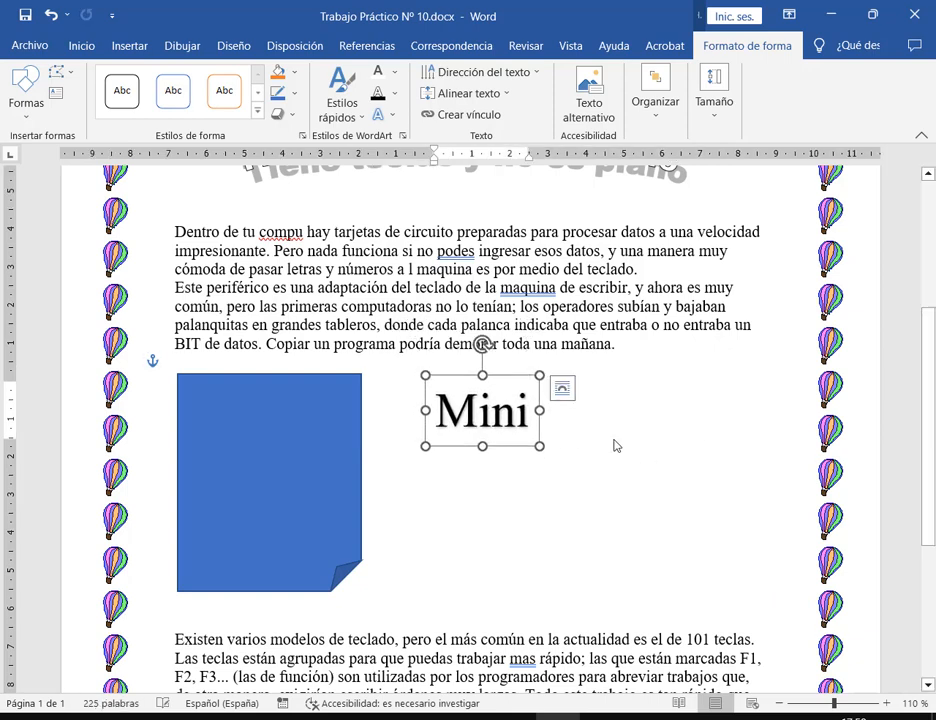
Insert a second WordArt reading "Datos" in the same black shadowed style and place it just below and right of "Mini".
left_click(664, 434)
left_click(116, 46)
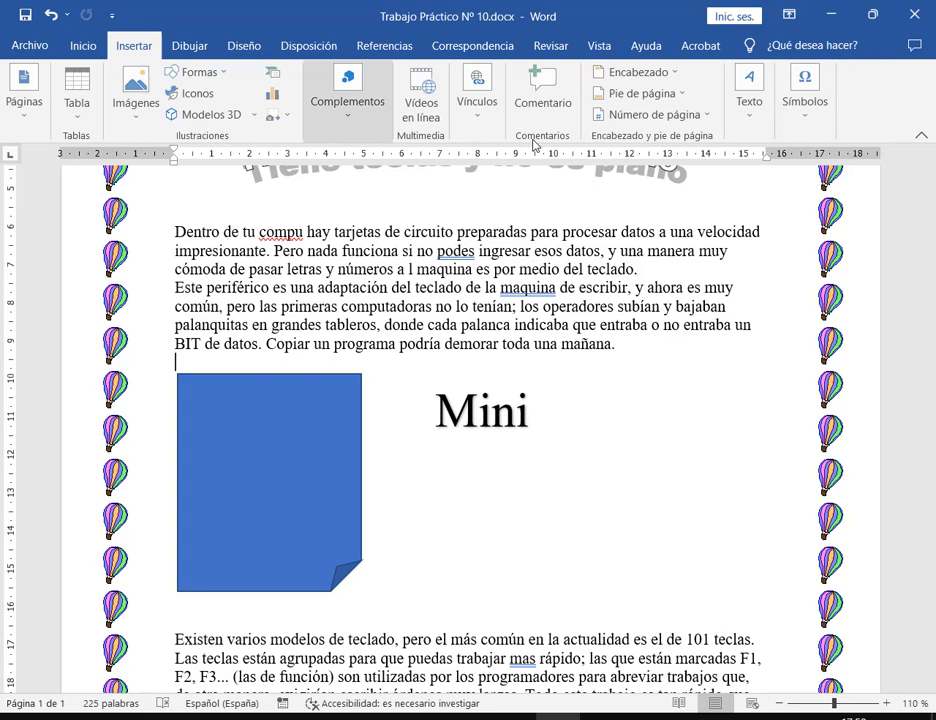
left_click(750, 100)
left_click(745, 175)
left_click(686, 238)
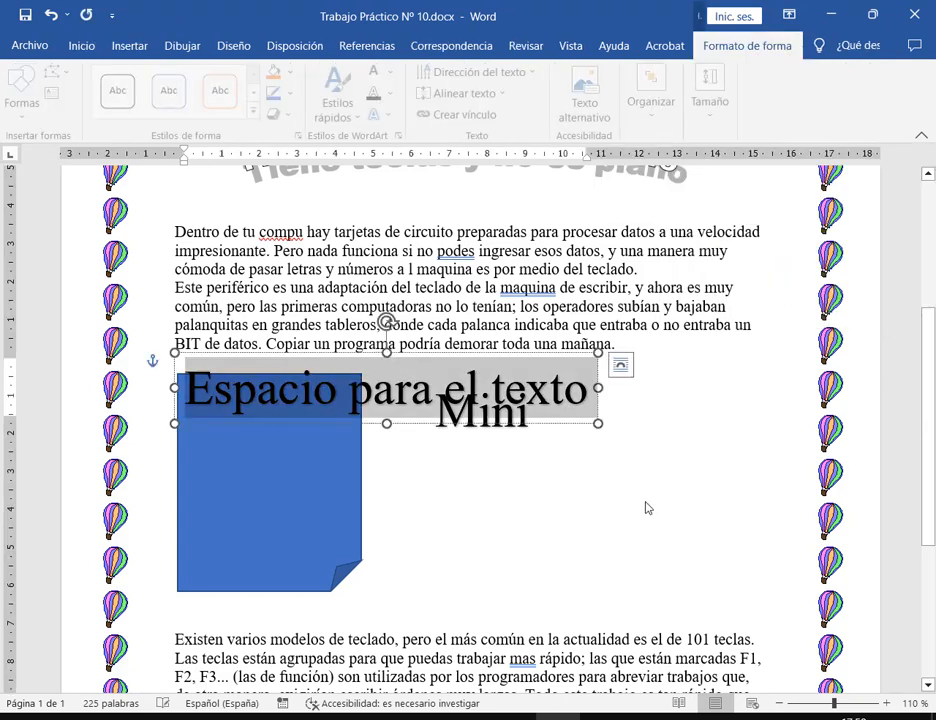
type("Datos")
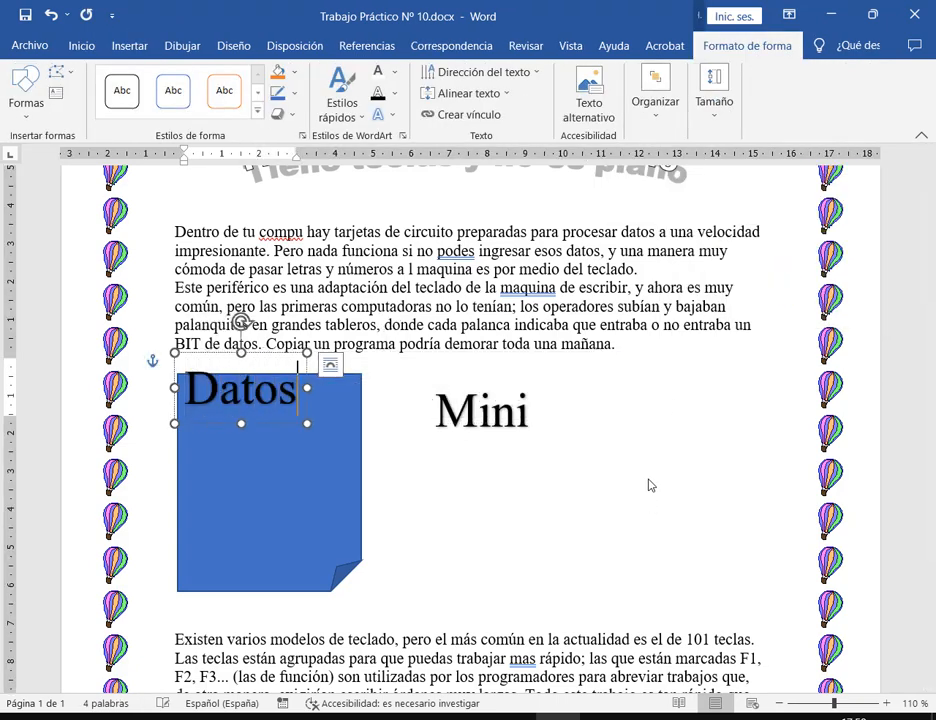
left_click_drag(258, 362, 604, 396)
Give the folded-corner shape a white fill and a black outline.
left_click(307, 447)
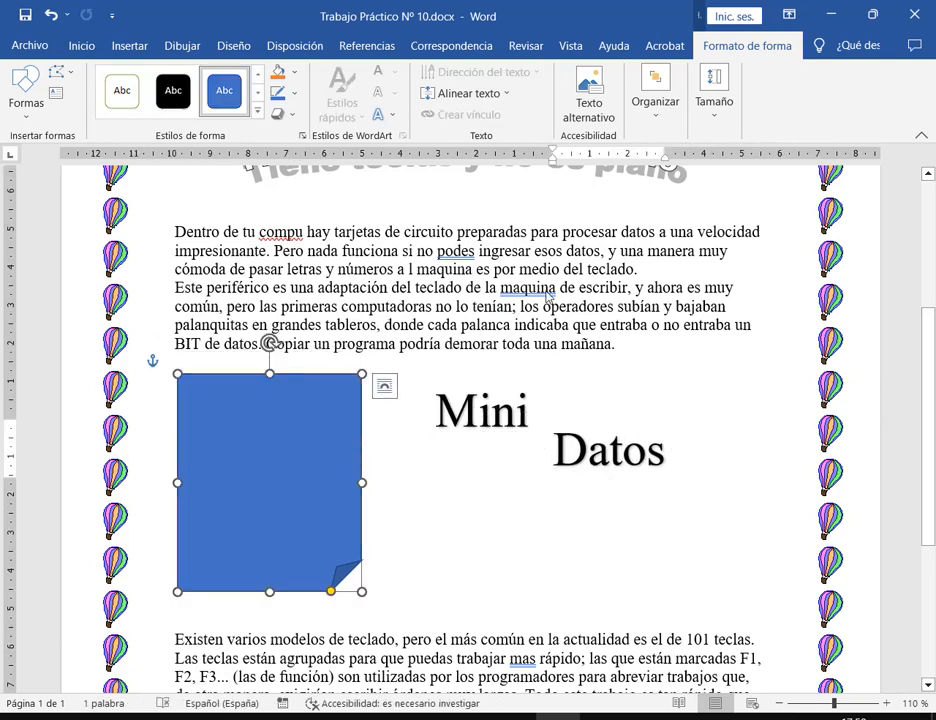
left_click(296, 74)
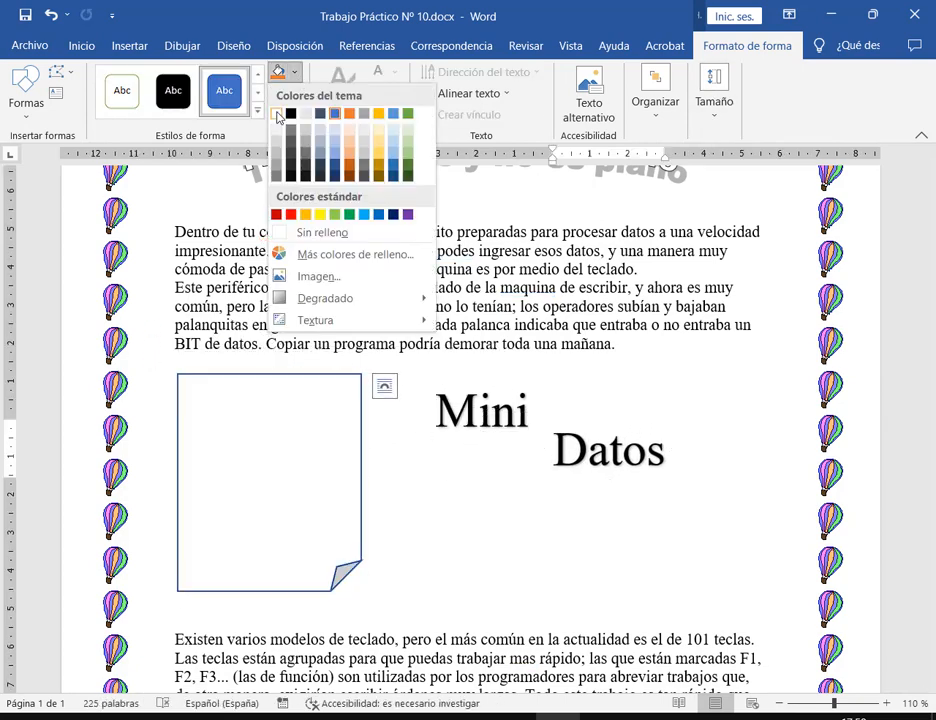
left_click(277, 112)
left_click(292, 93)
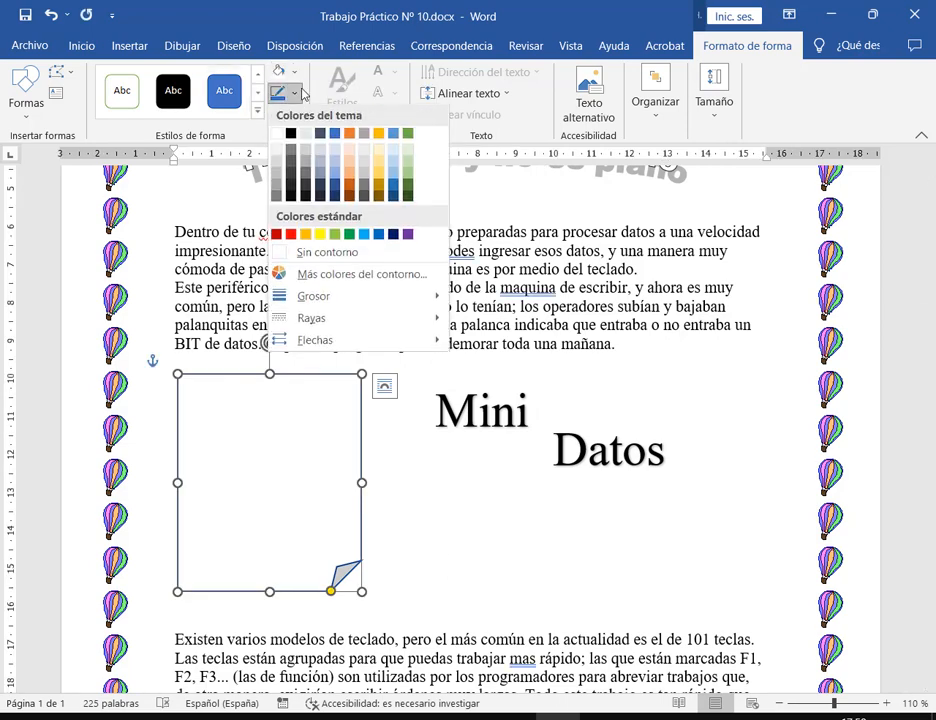
left_click(291, 142)
left_click(535, 554)
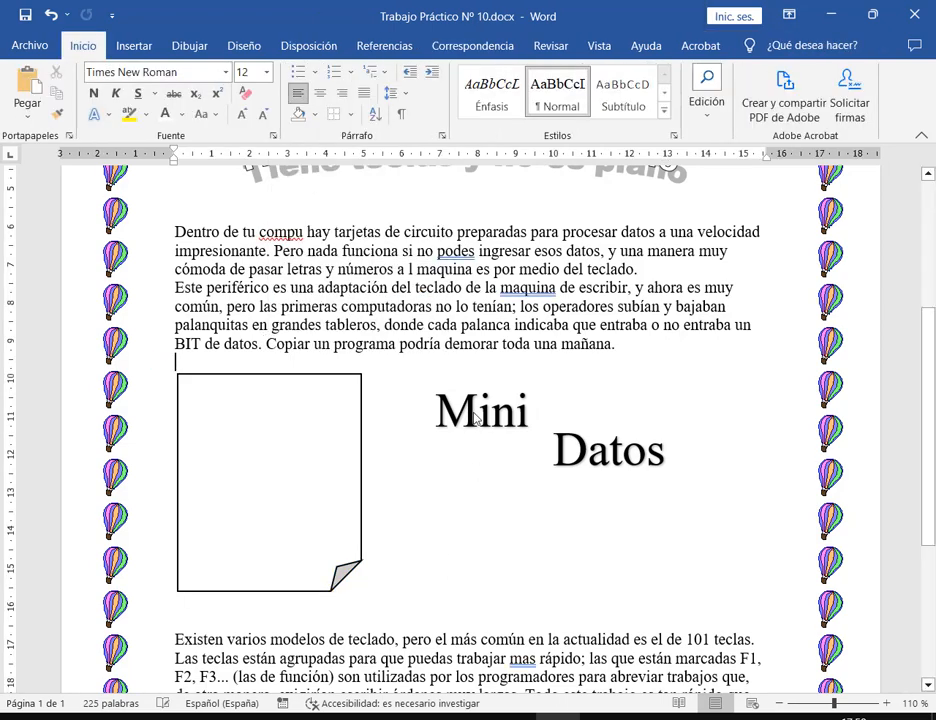
Move the "Mini" WordArt into the upper-left corner of the folded-corner shape and set its font size to 26.
left_click(484, 422)
left_click_drag(497, 447, 251, 453)
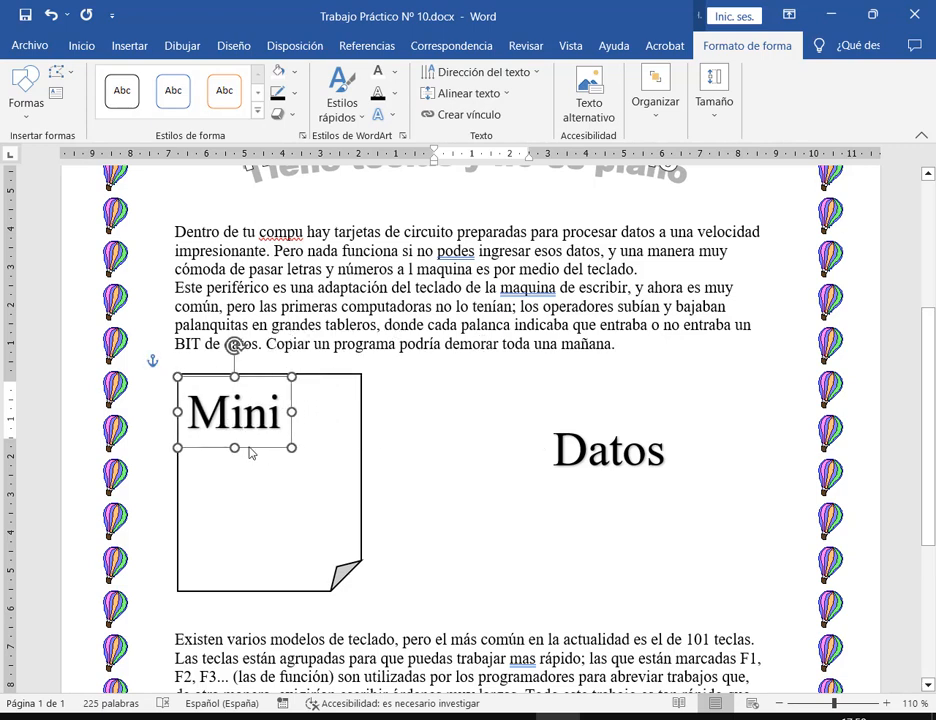
left_click(76, 45)
left_click(266, 72)
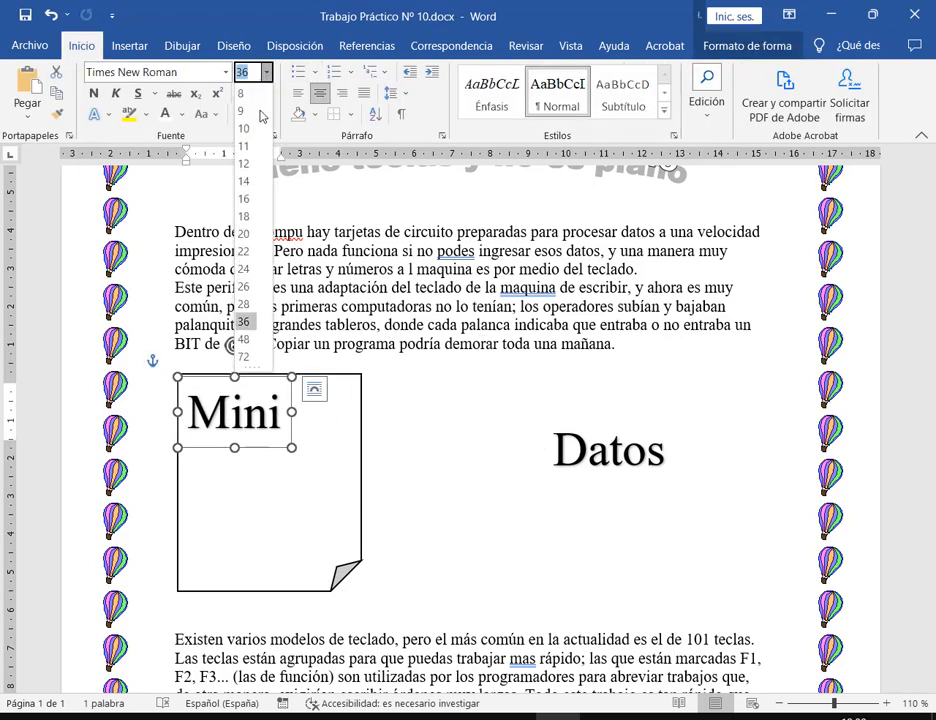
left_click(243, 286)
Set the "Datos" WordArt's font size to 28 and place it inside the folded-corner shape, below and right of "Mini".
left_click(620, 462)
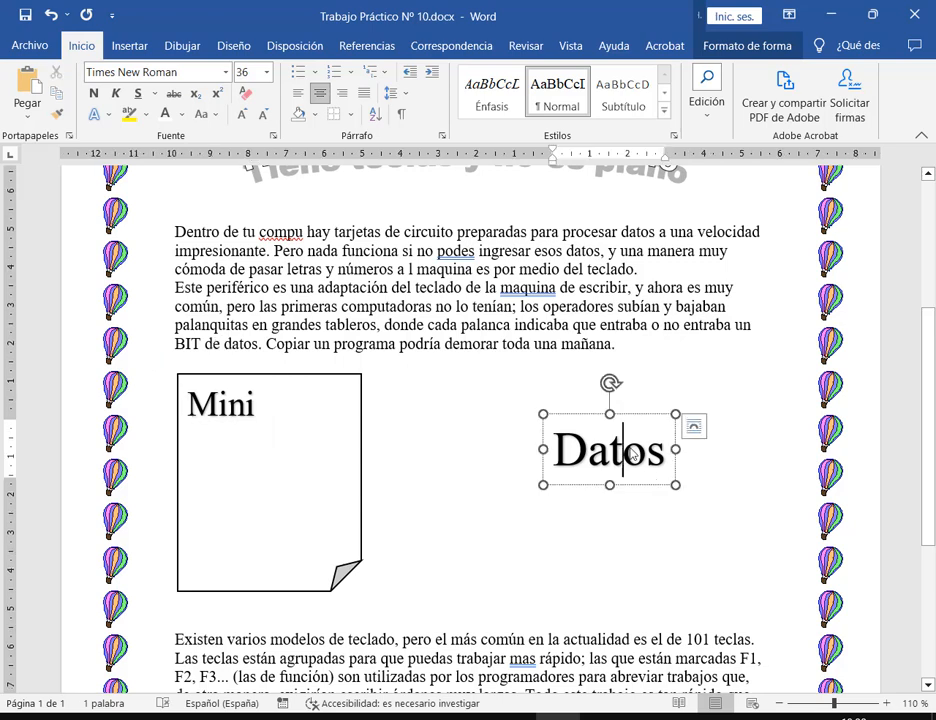
left_click_drag(645, 414, 413, 379)
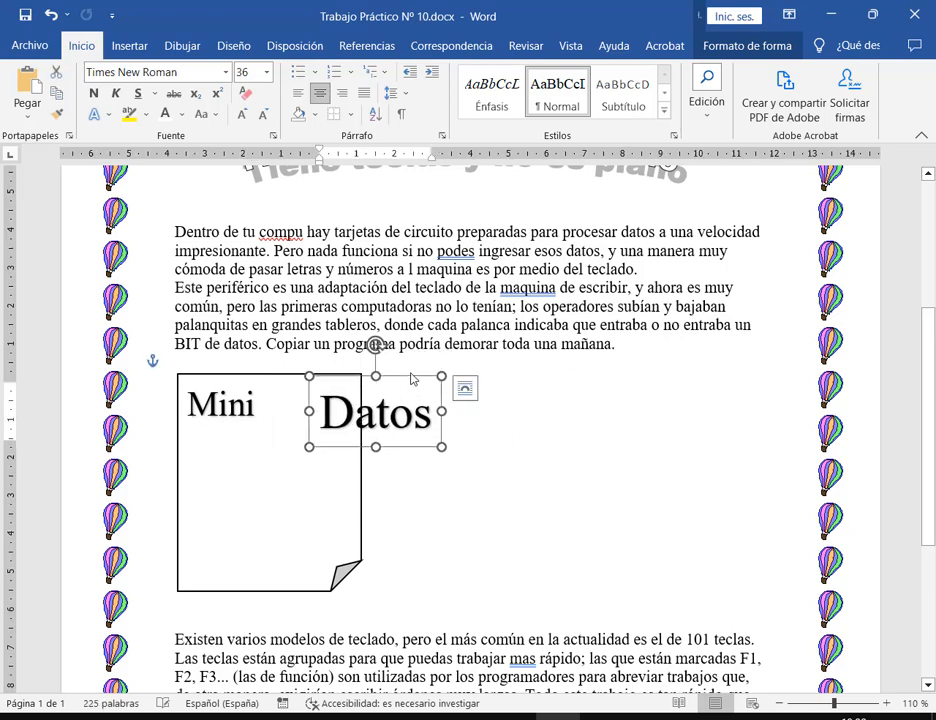
left_click(266, 72)
left_click(259, 303)
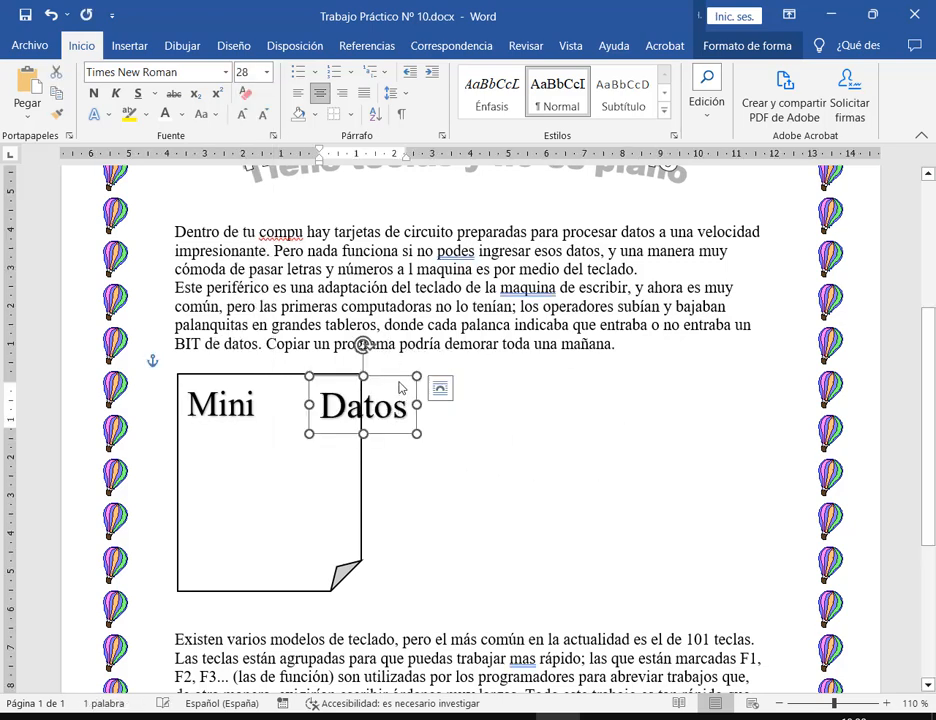
left_click_drag(387, 402, 324, 435)
left_click(480, 428)
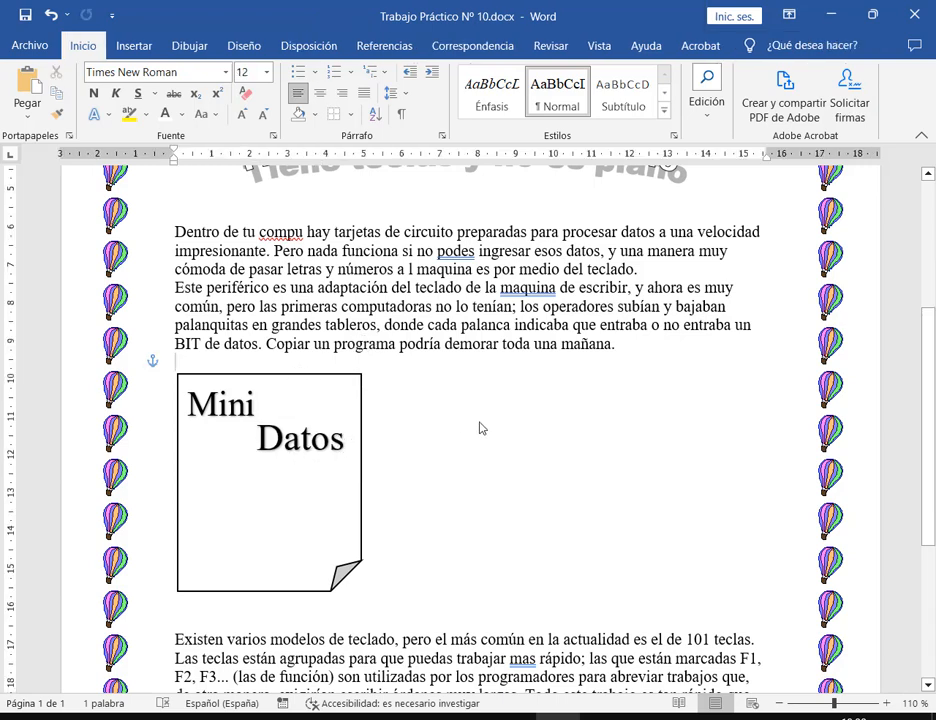
Adjust the "Mini" WordArt's text shadow to a 286° angle and 15 pt distance, using the model PDF as reference.
key("alt+Tab")
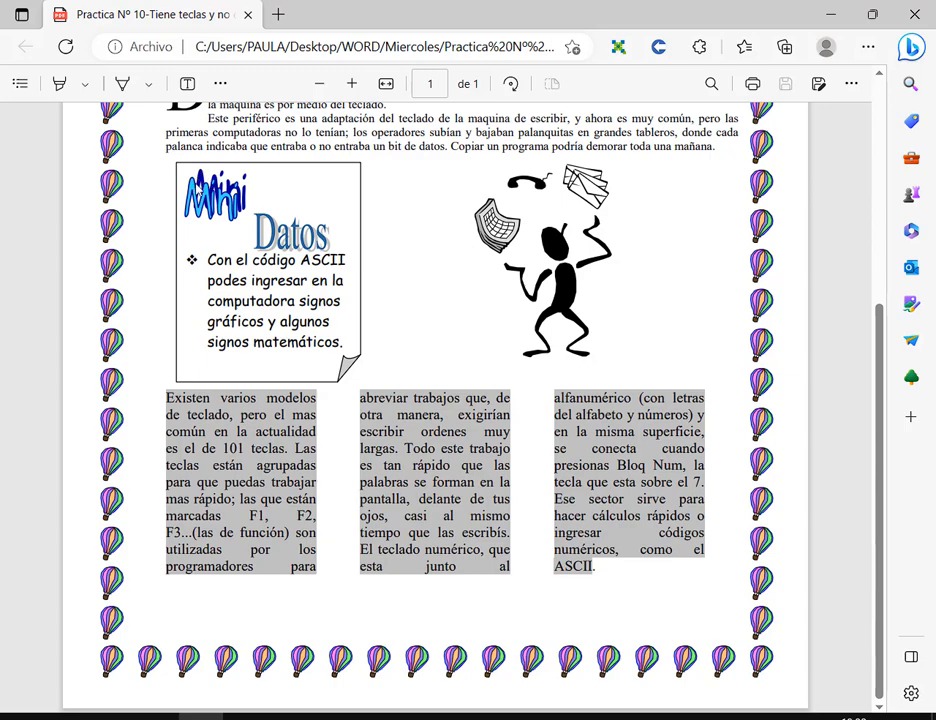
key("alt+Tab")
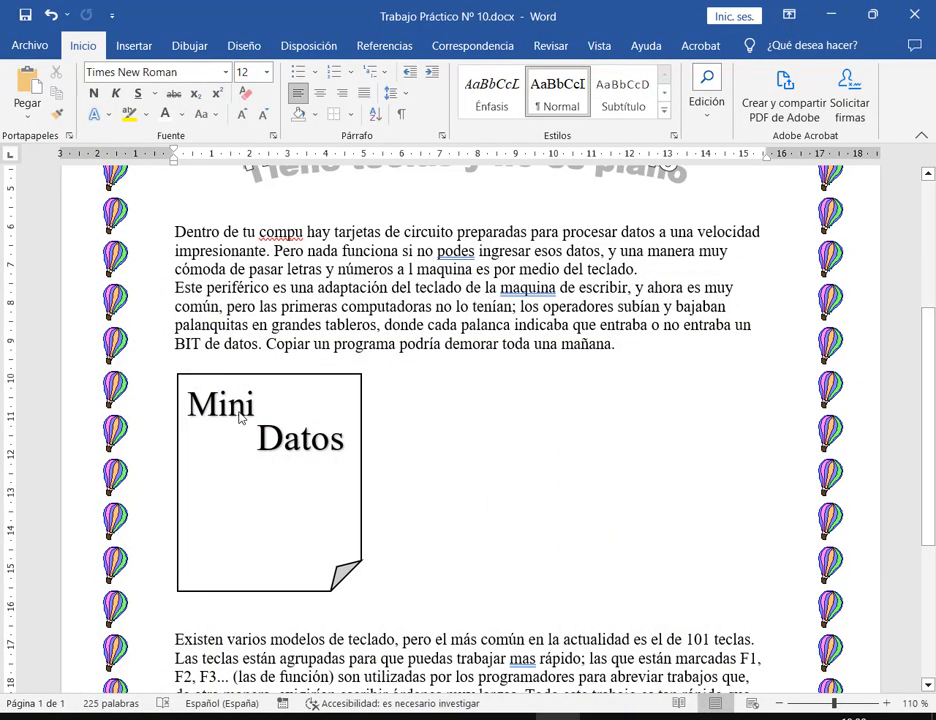
left_click(249, 400)
left_click(249, 378)
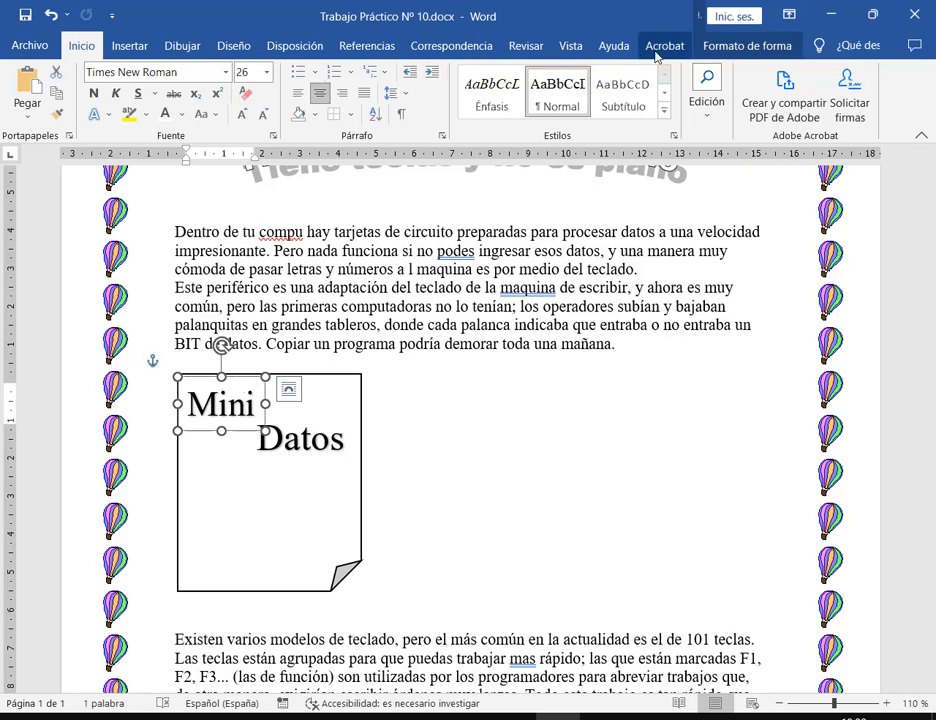
left_click(714, 47)
left_click(394, 118)
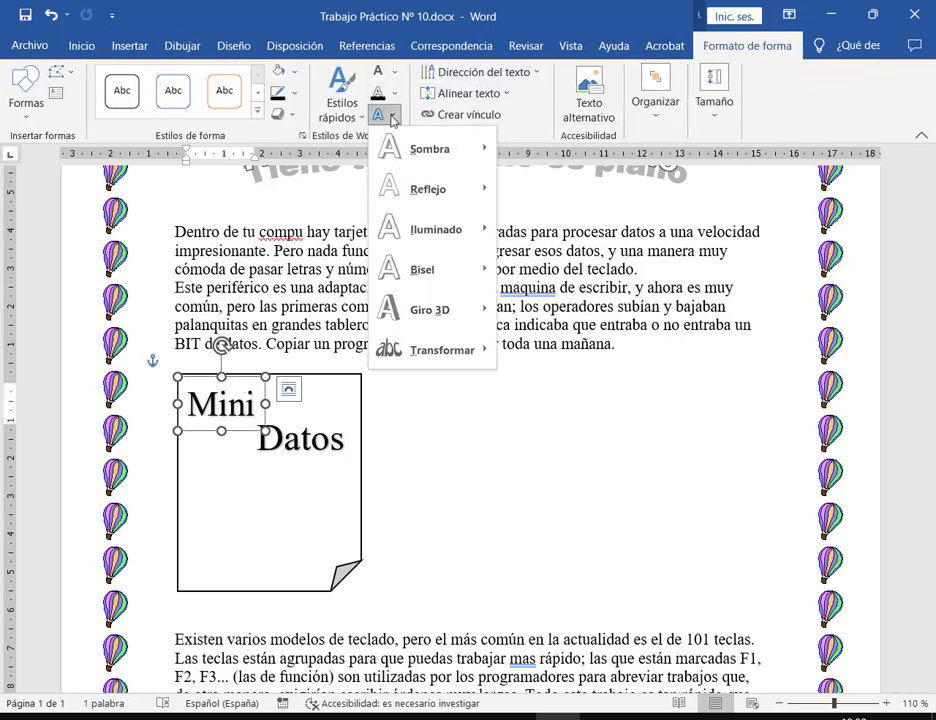
mouse_move(461, 150)
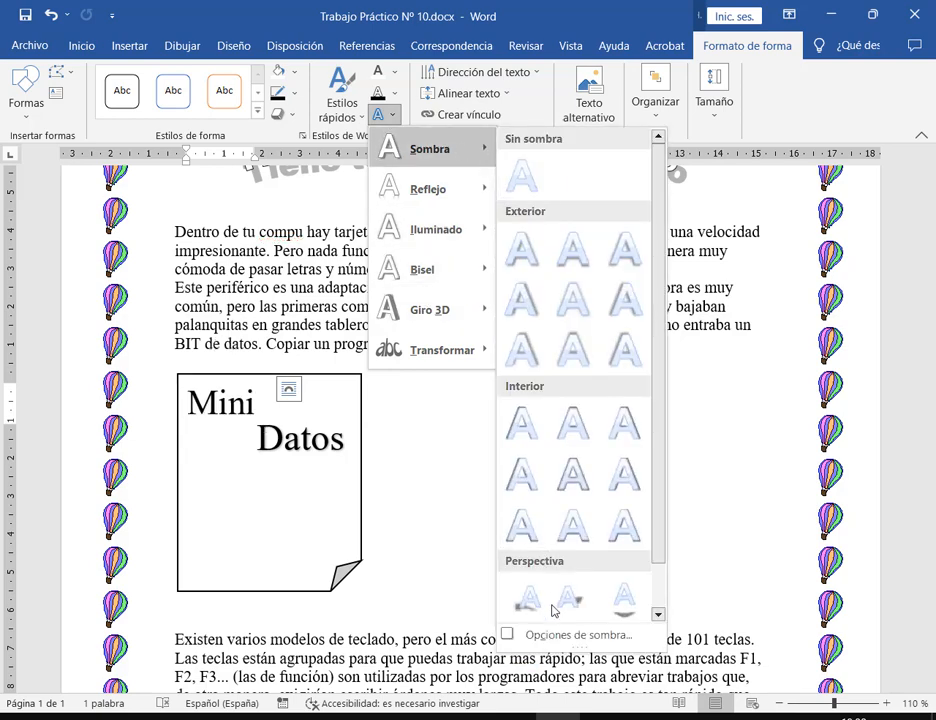
left_click(541, 636)
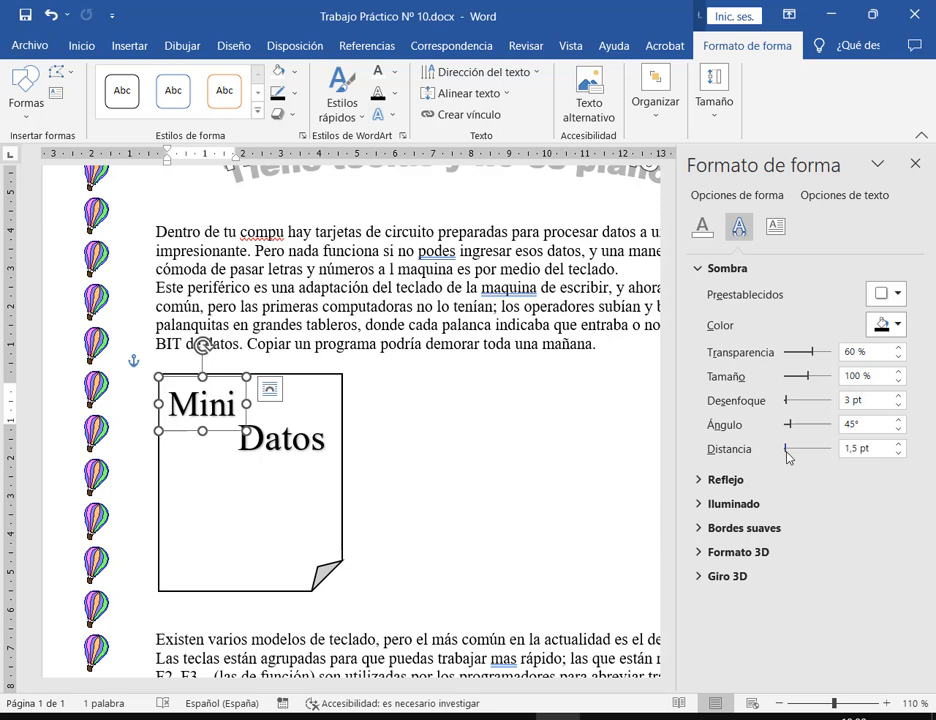
left_click_drag(787, 452, 821, 432)
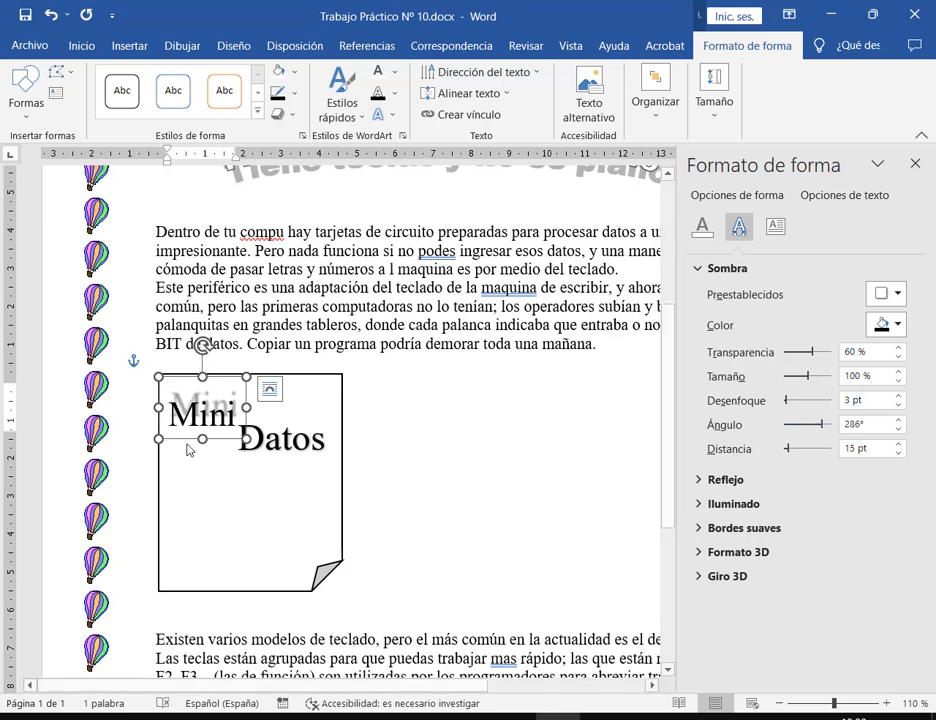
Make the "Mini" shadow theme blue with 0% transparency, and fill the letters with theme blue Énfasis 5.
left_click(896, 324)
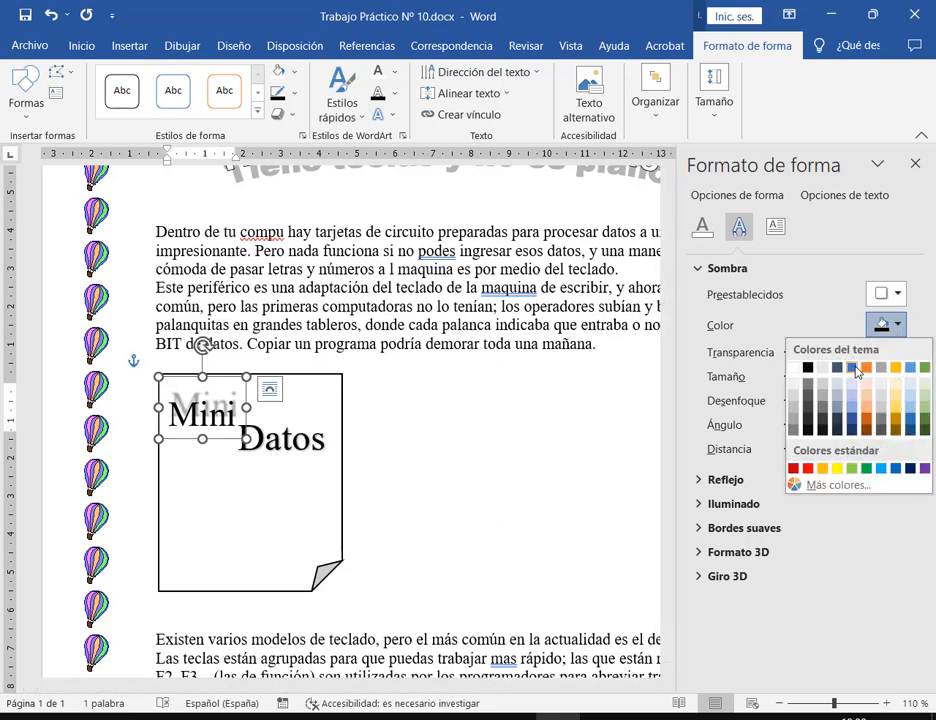
left_click(855, 369)
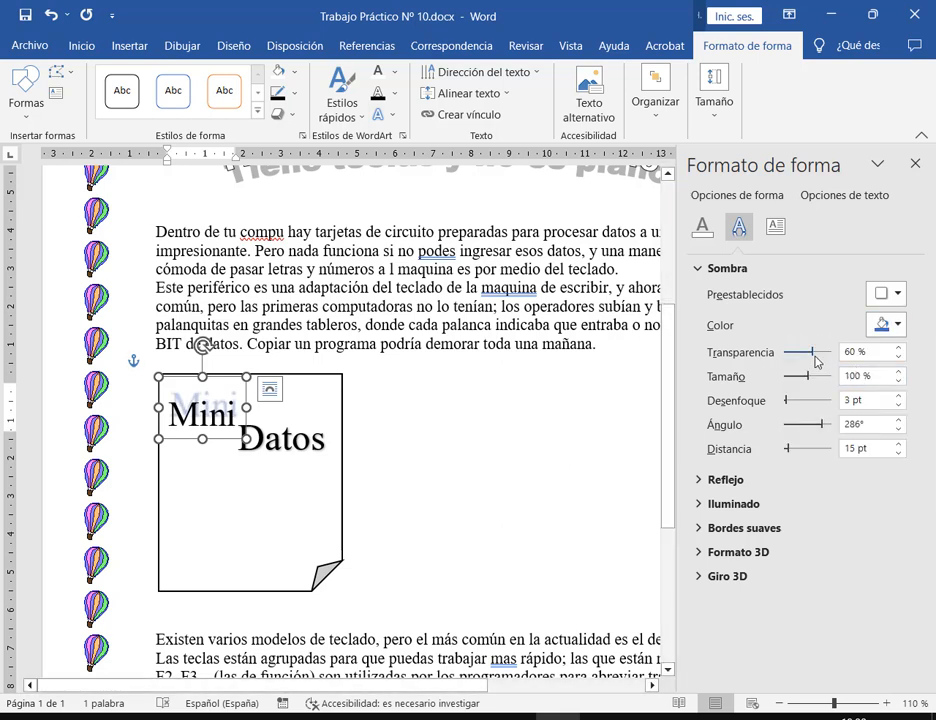
left_click_drag(813, 357, 792, 358)
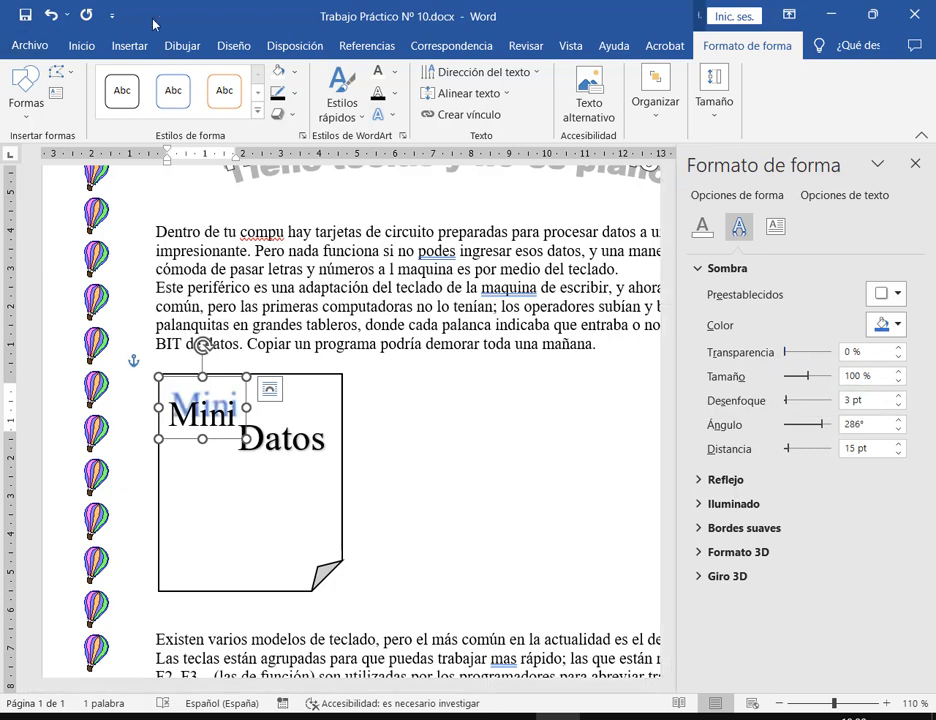
left_click(395, 73)
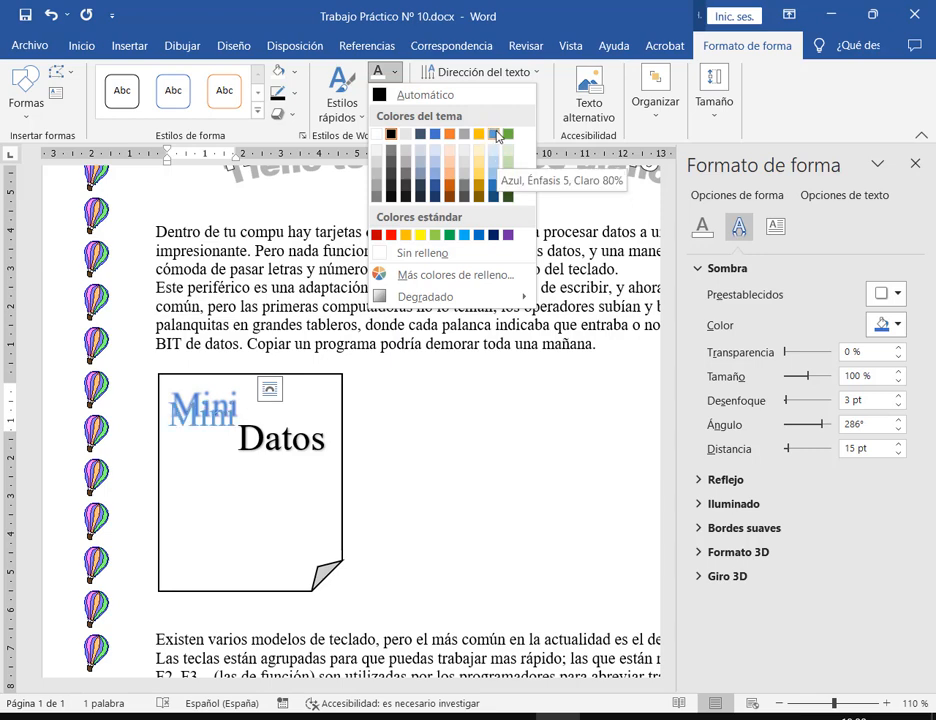
left_click(494, 150)
Change the "Mini" shadow colour to standard dark blue and its angle to 315°.
left_click(886, 324)
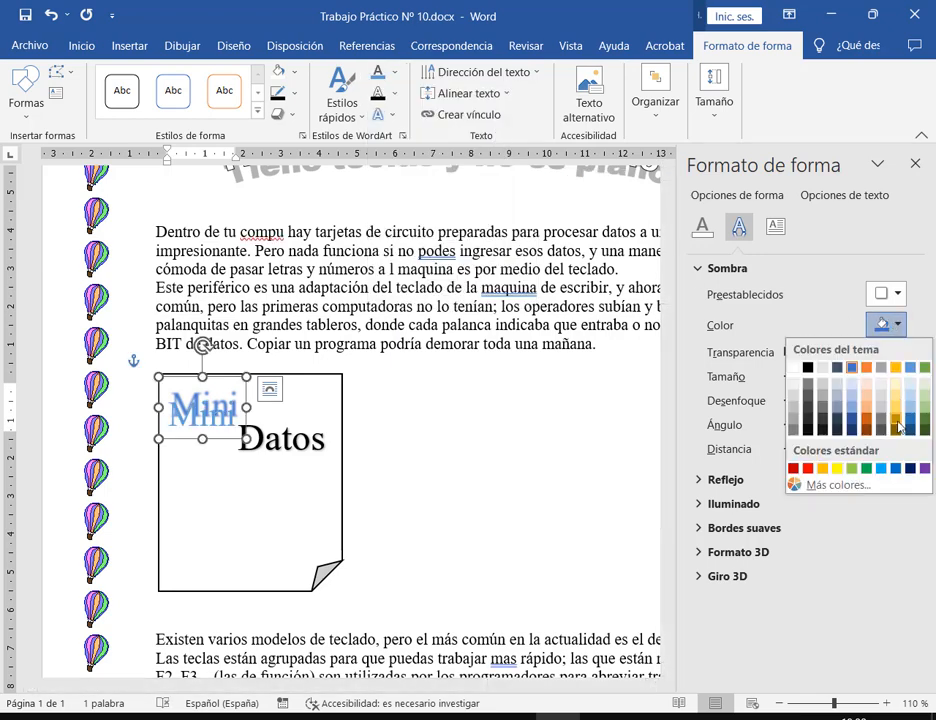
left_click(909, 470)
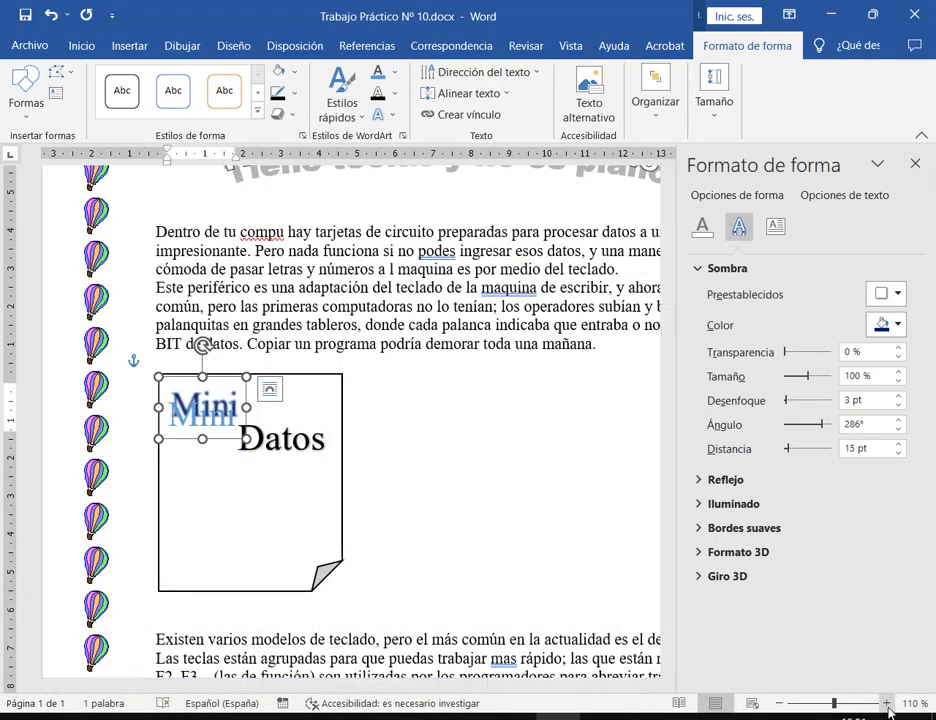
left_click(887, 704)
left_click(887, 704)
left_click(887, 704)
left_click(887, 704)
left_click(887, 704)
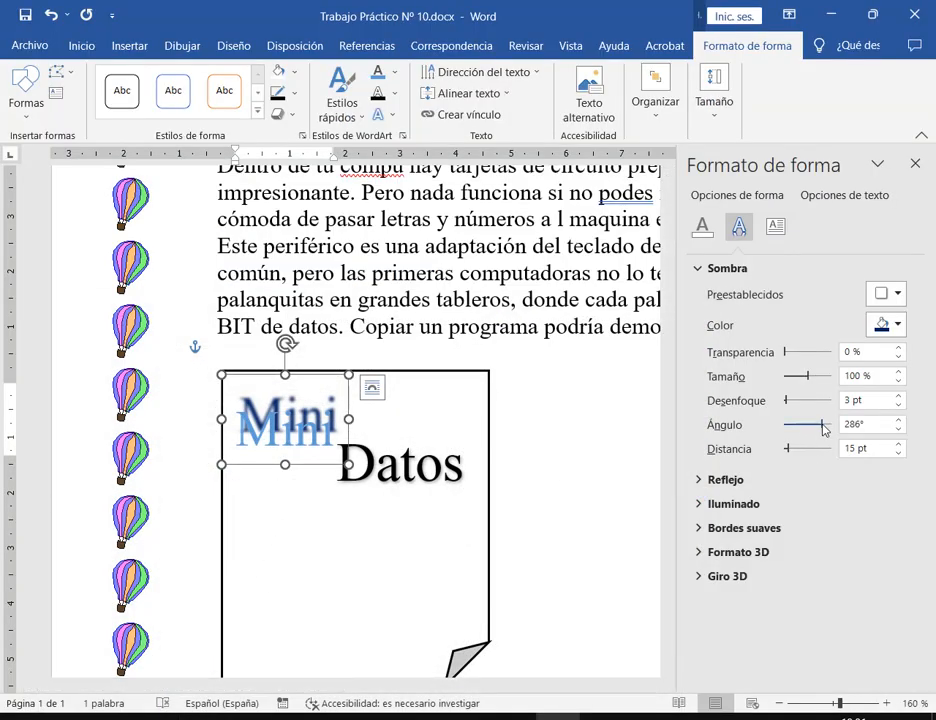
left_click_drag(823, 430, 827, 430)
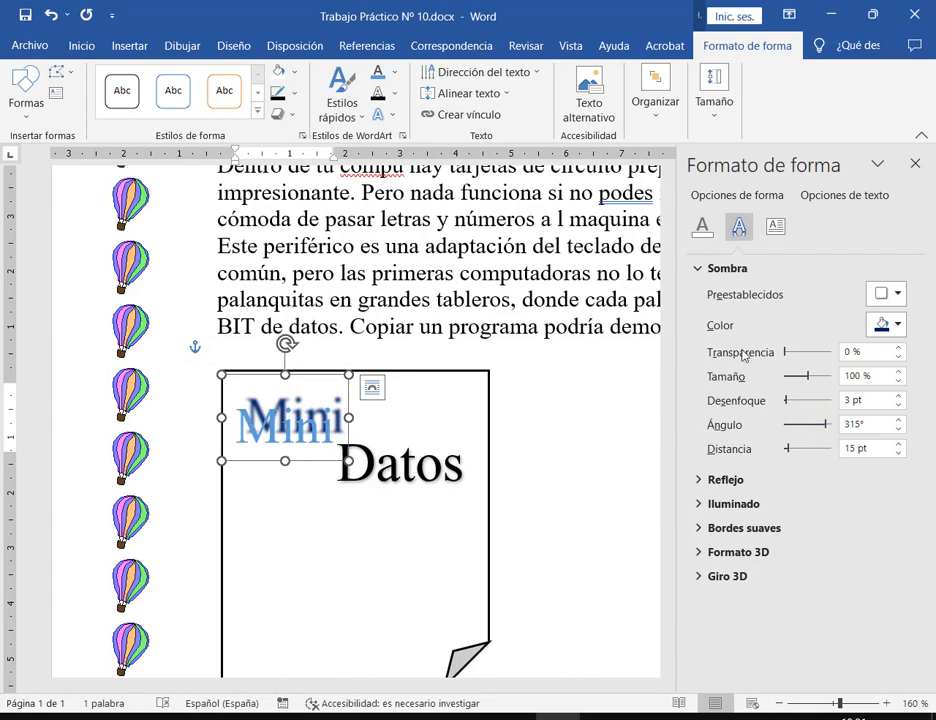
Check "Mini" against the model PDF and give its letters a theme blue outline.
left_click(79, 46)
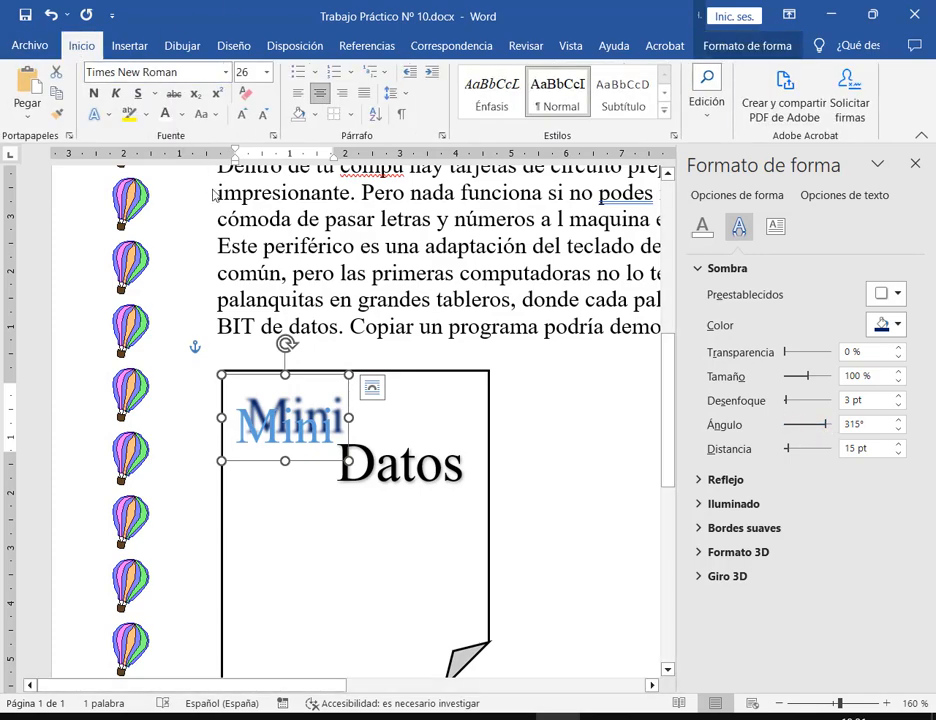
left_click(201, 717)
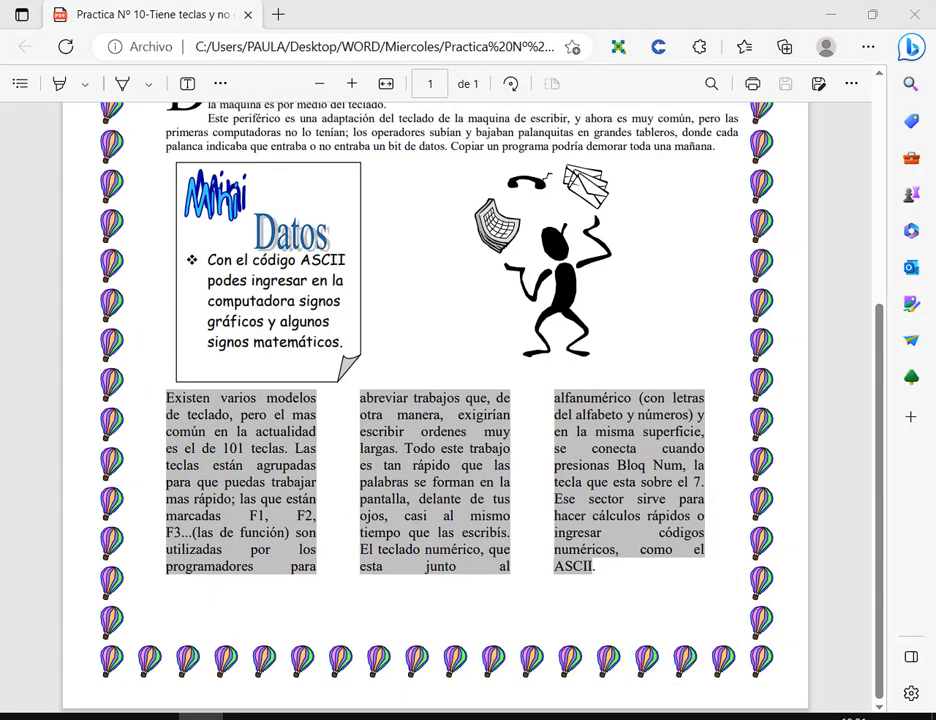
left_click(201, 717)
left_click(777, 46)
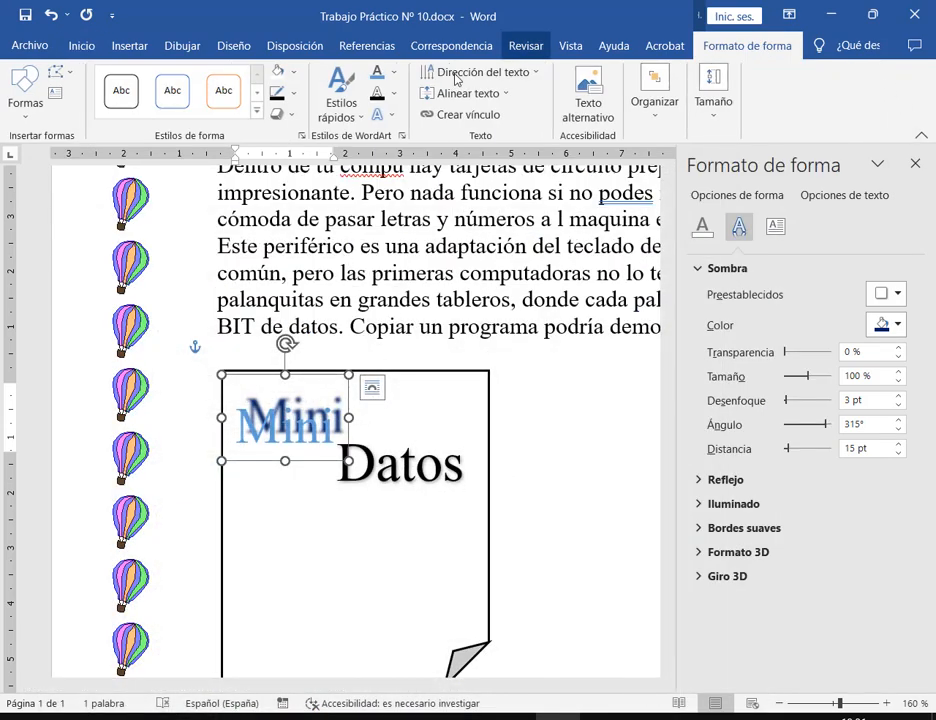
left_click(395, 96)
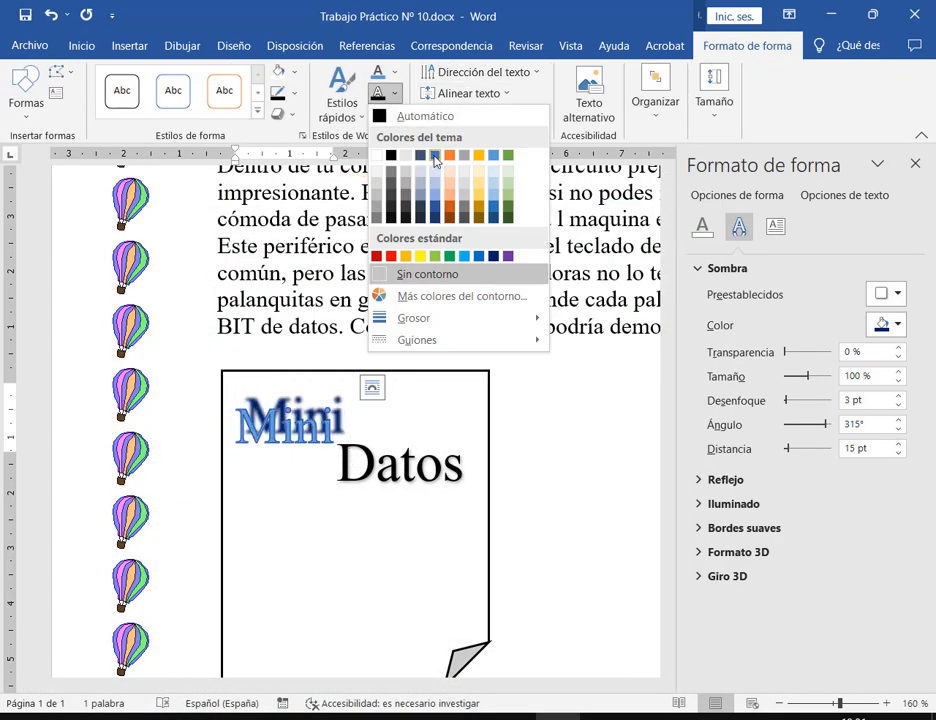
left_click(434, 156)
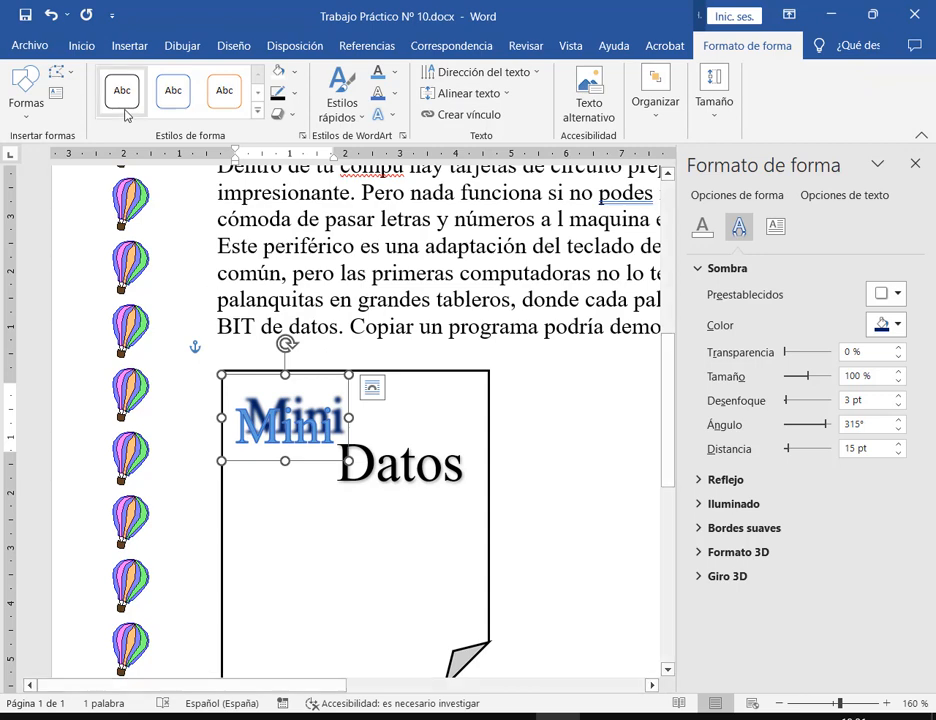
Set the "Mini" WordArt's font to Comic Sans MS.
left_click(83, 46)
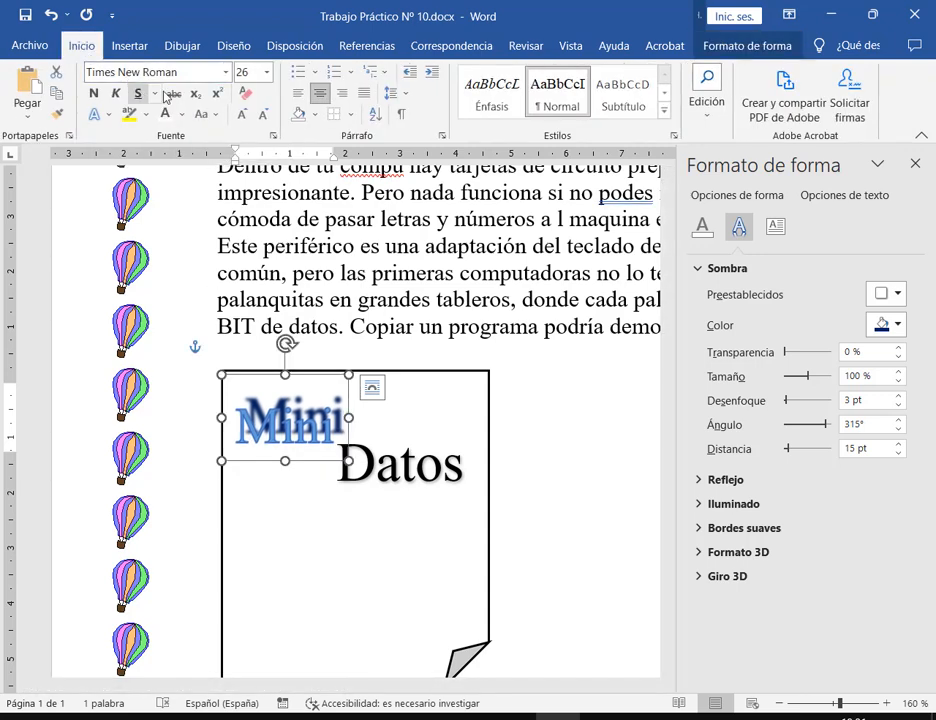
left_click(226, 74)
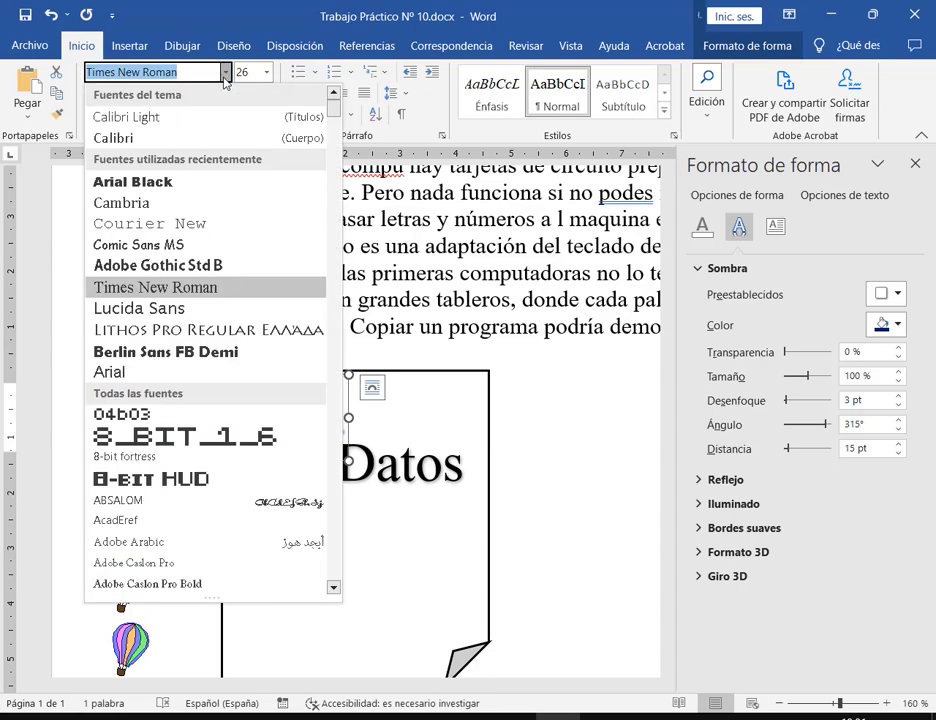
left_click(140, 245)
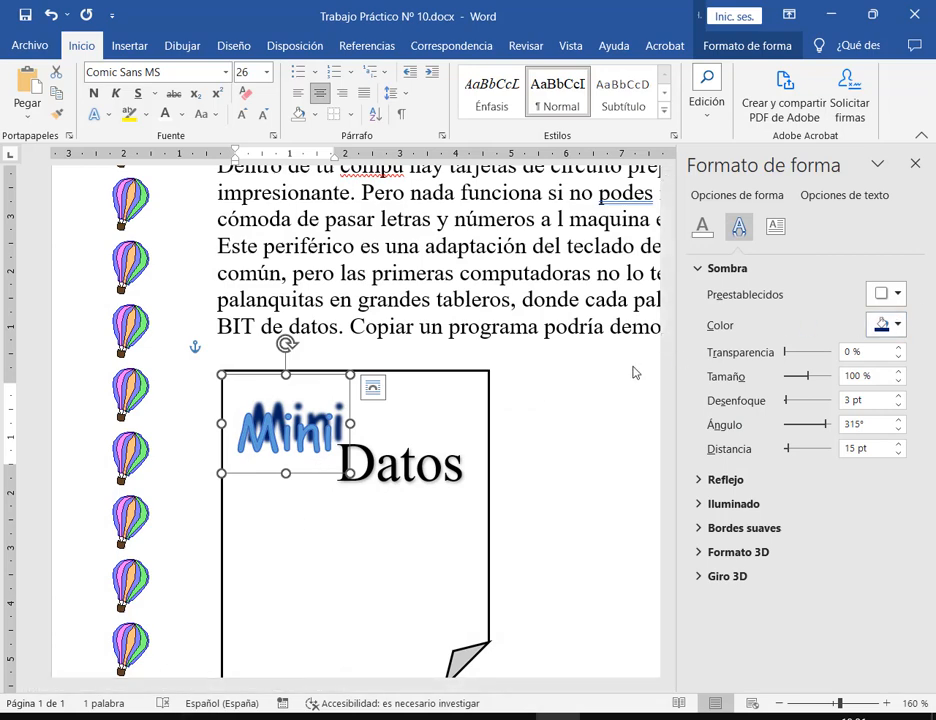
Fill the "Mini" letters with standard light blue and deselect the WordArt.
left_click(712, 55)
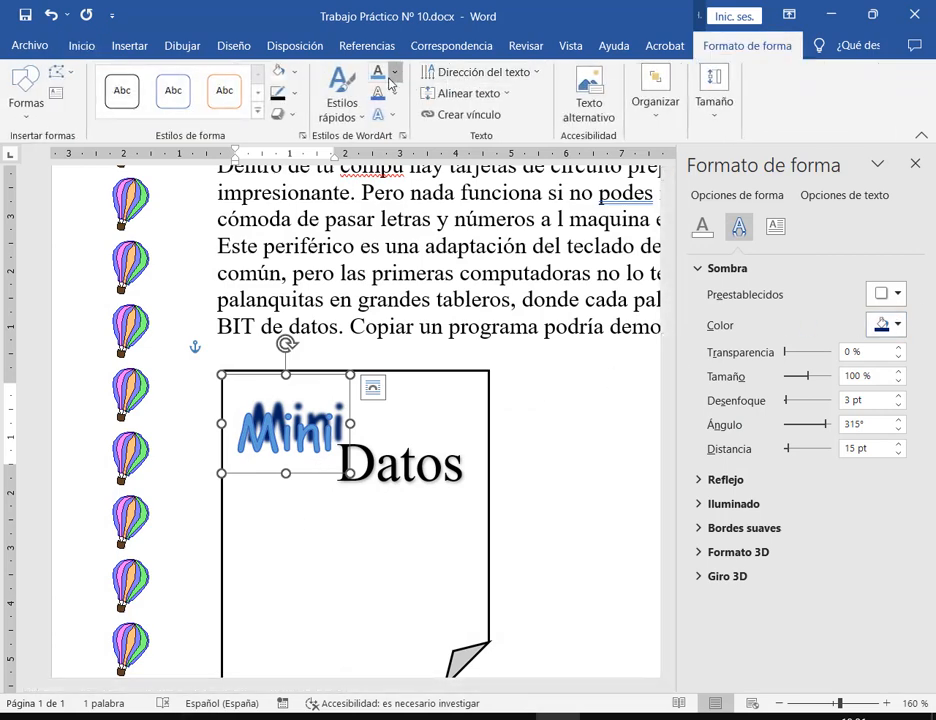
left_click(394, 73)
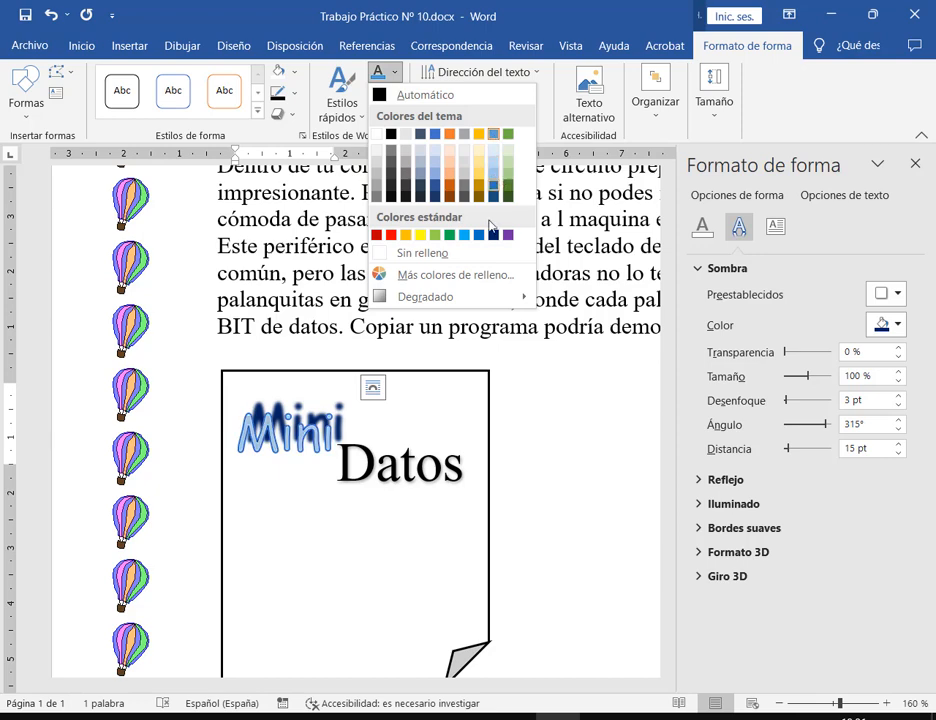
left_click(465, 236)
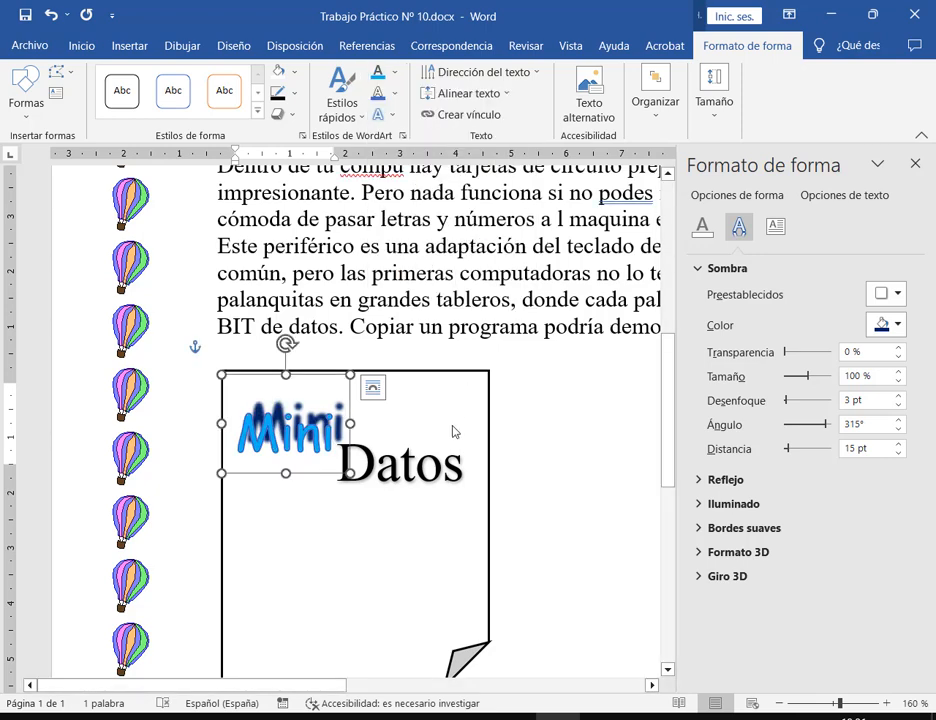
left_click(477, 421)
left_click(611, 440)
Add text inside the folded-corner shape below "Datos", closing the shape formatting options and consulting the model PDF.
scroll(591, 439, "down", 3)
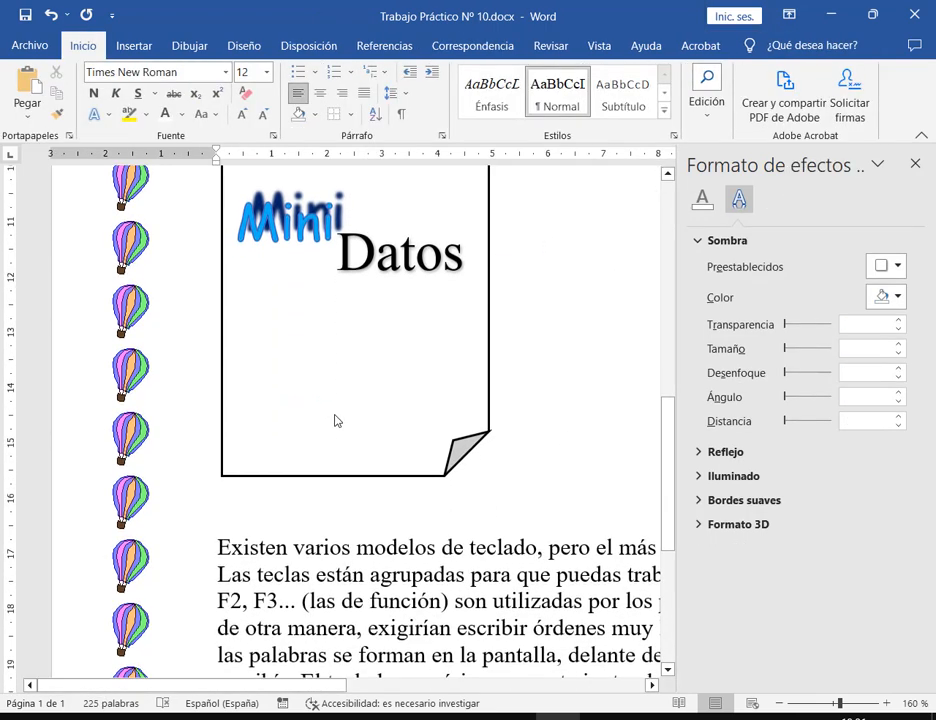
left_click(331, 400)
right_click(316, 357)
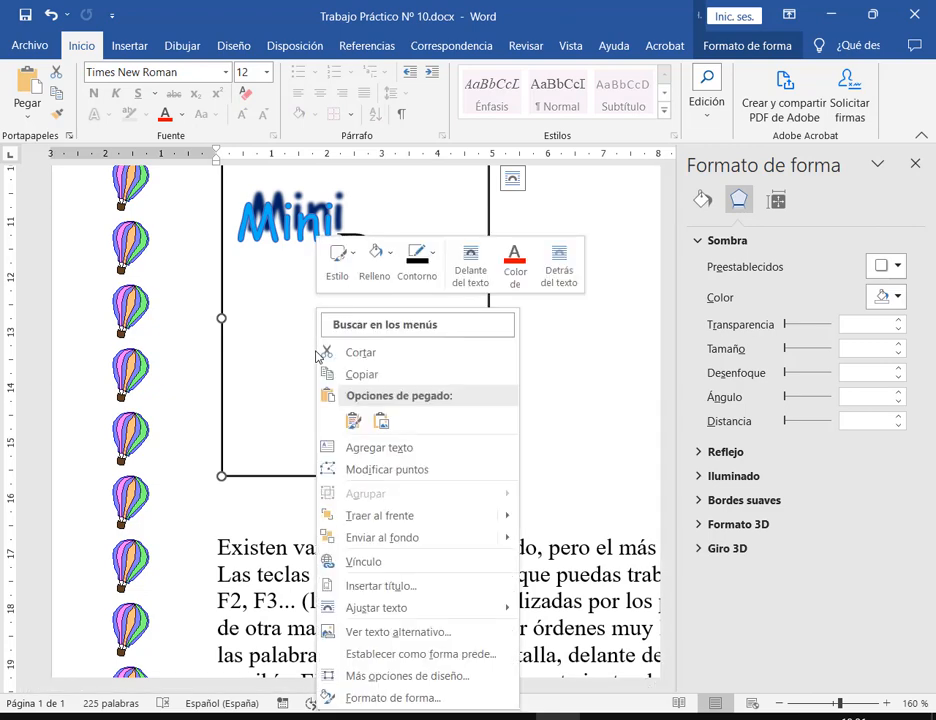
left_click(320, 445)
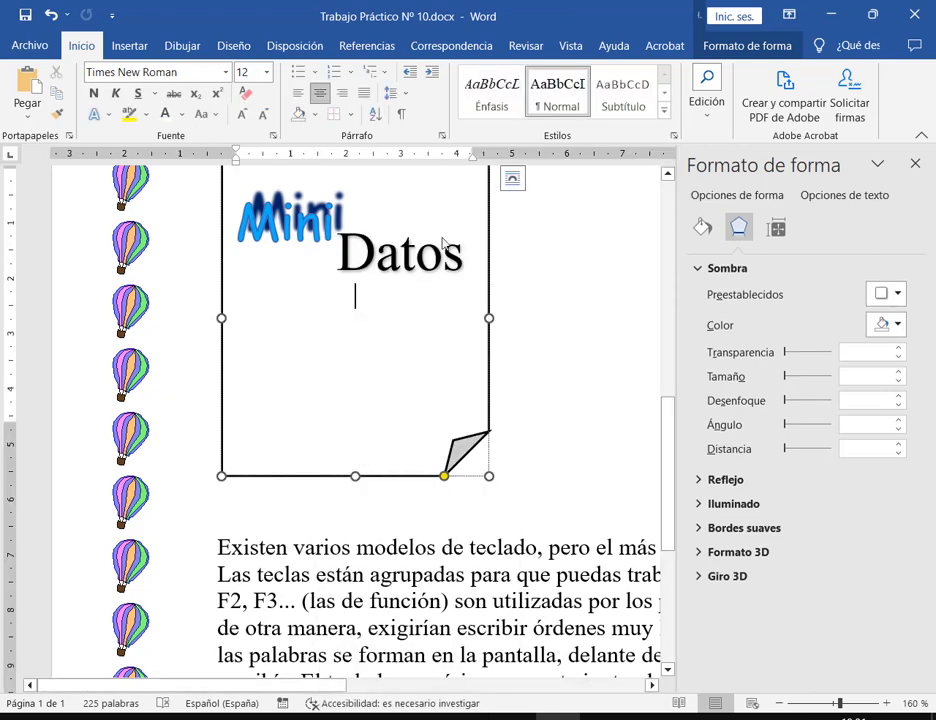
left_click(915, 163)
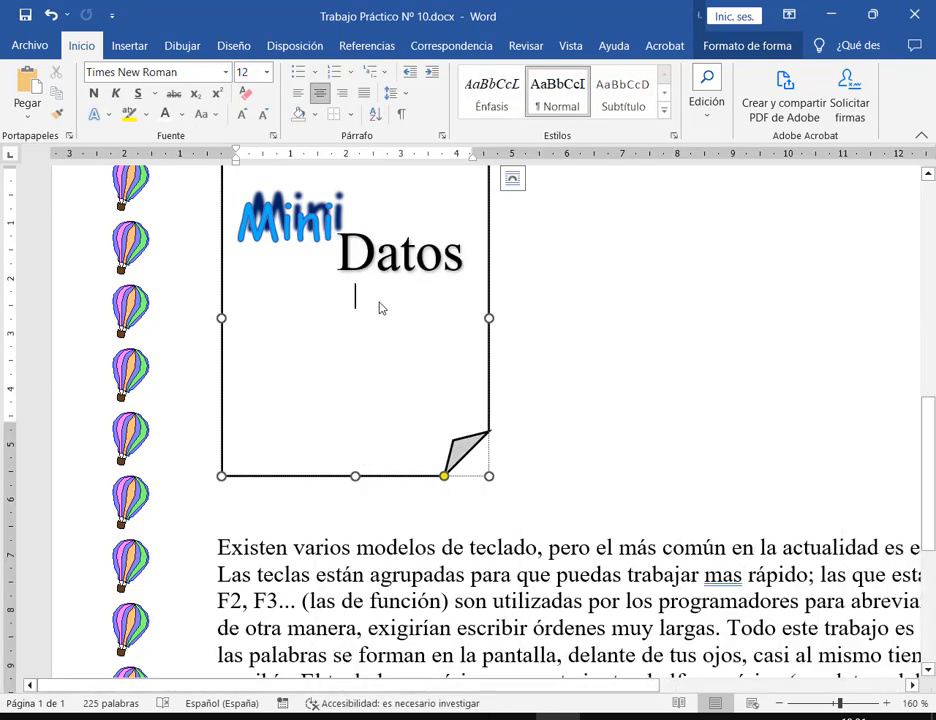
scroll(380, 308, "up", 4)
scroll(370, 340, "down", 4)
left_click(197, 717)
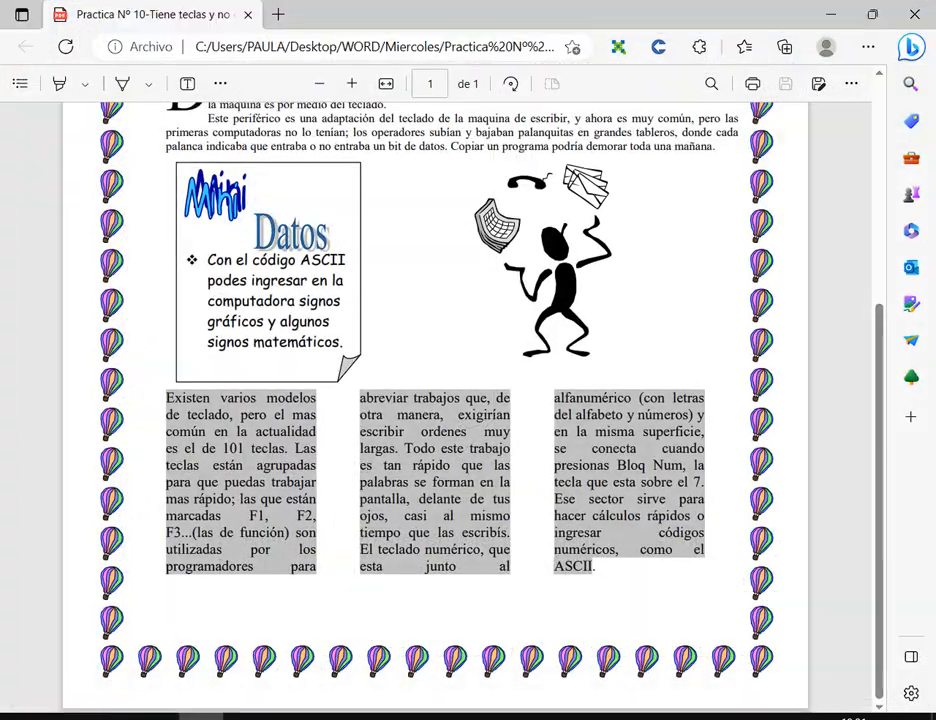
left_click(571, 717)
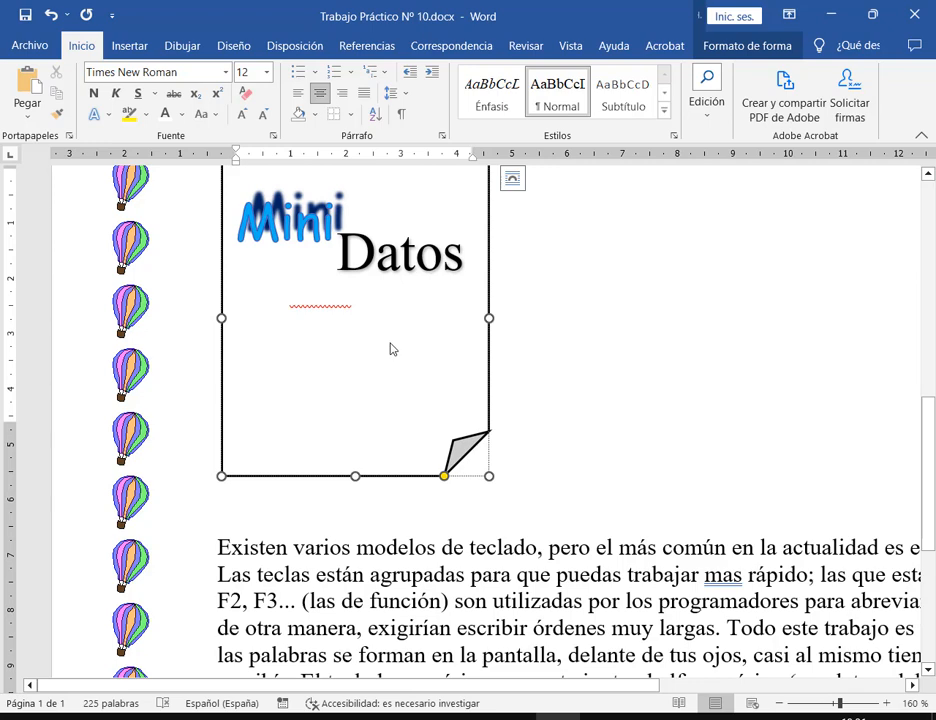
left_click(771, 441)
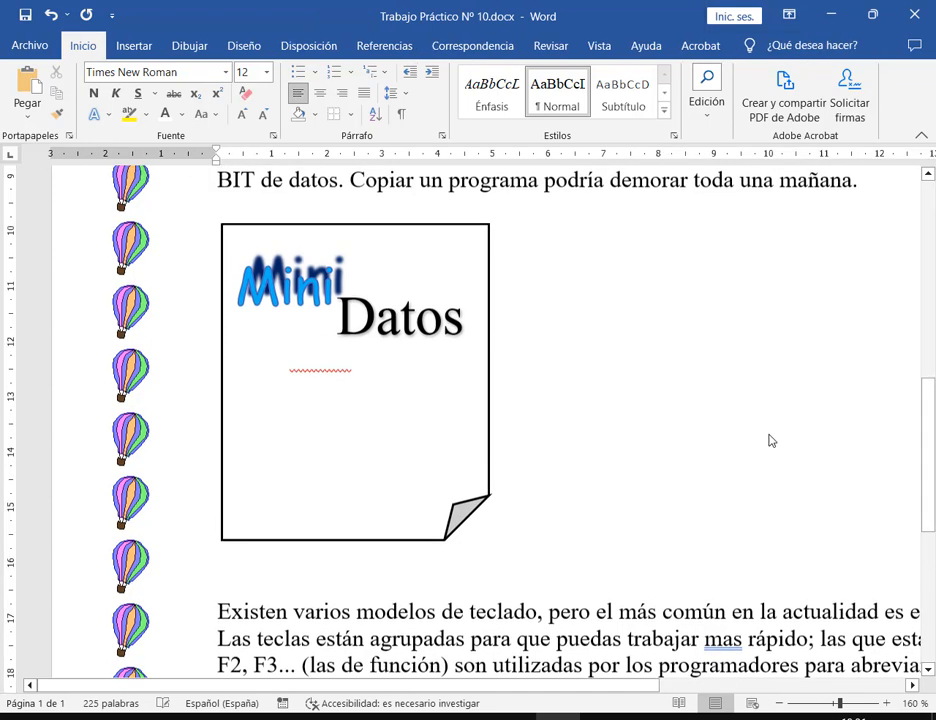
Insert a rectangle to the right of the folded-corner note and enlarge it to nearly the note's width.
left_click(134, 46)
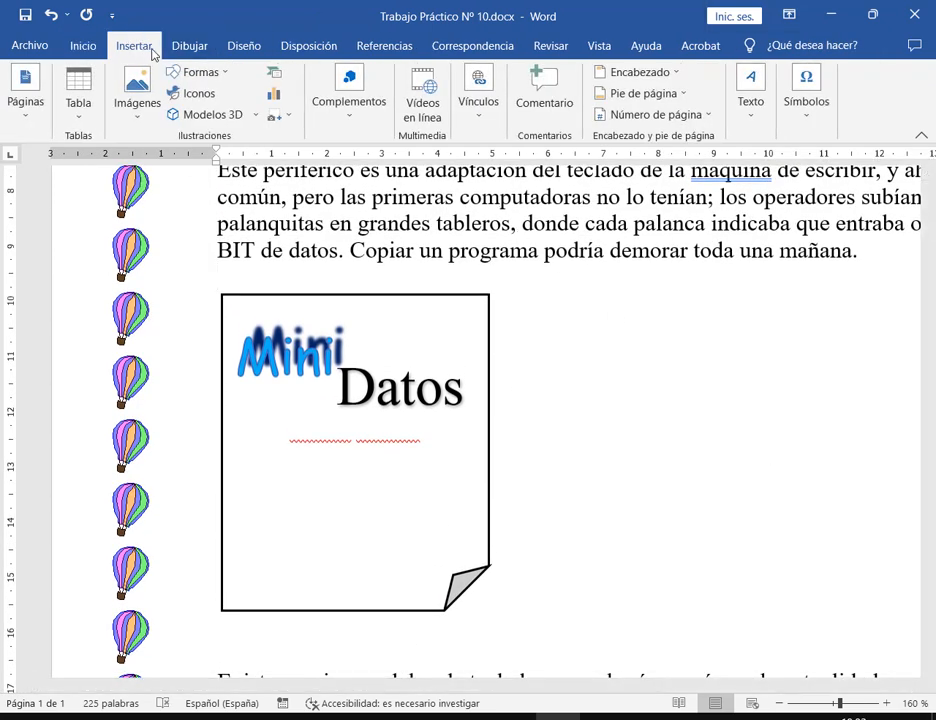
left_click(204, 73)
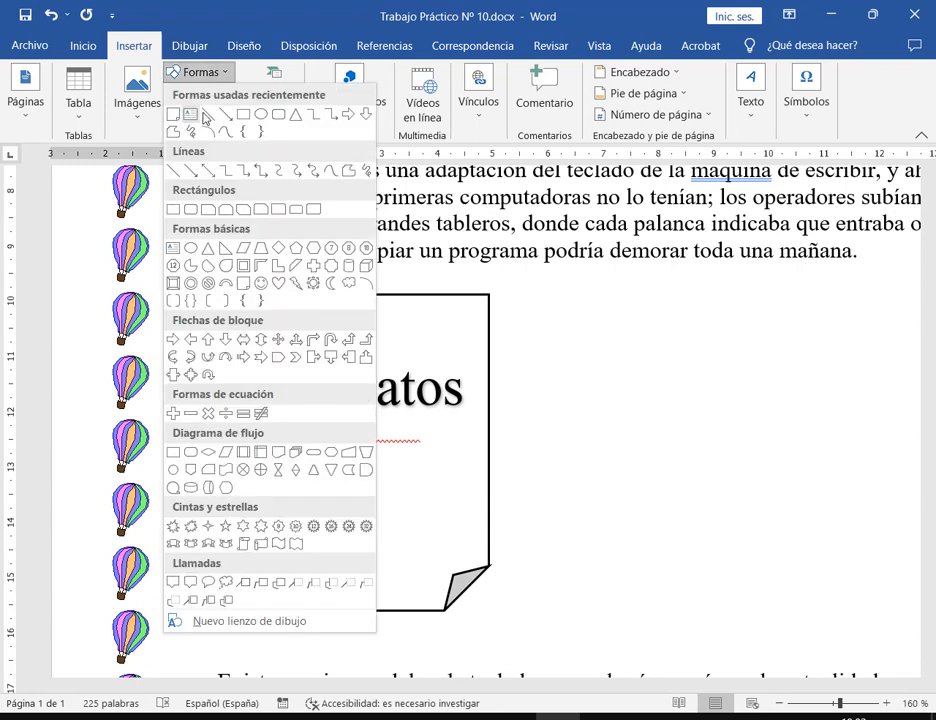
left_click(189, 115)
left_click_drag(584, 291, 709, 380)
left_click(792, 343)
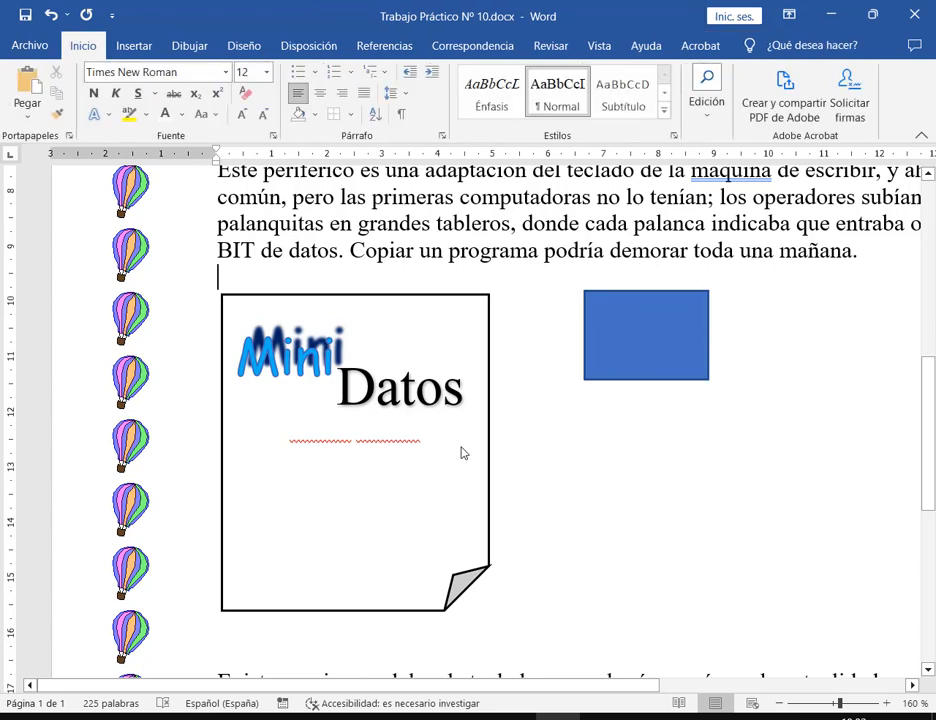
left_click_drag(635, 349, 622, 350)
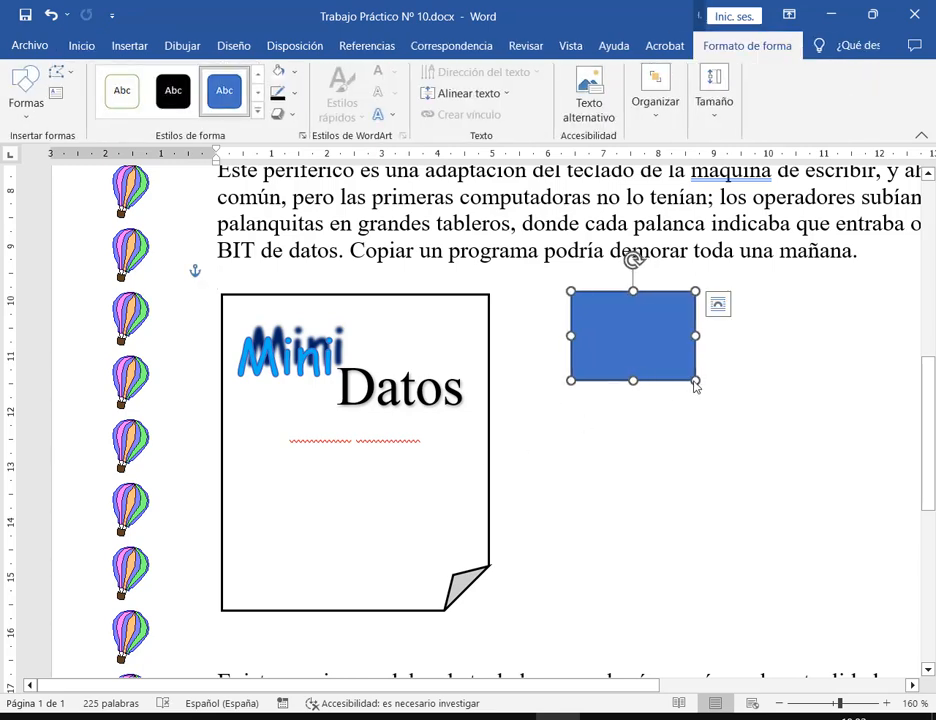
left_click_drag(696, 381, 807, 437)
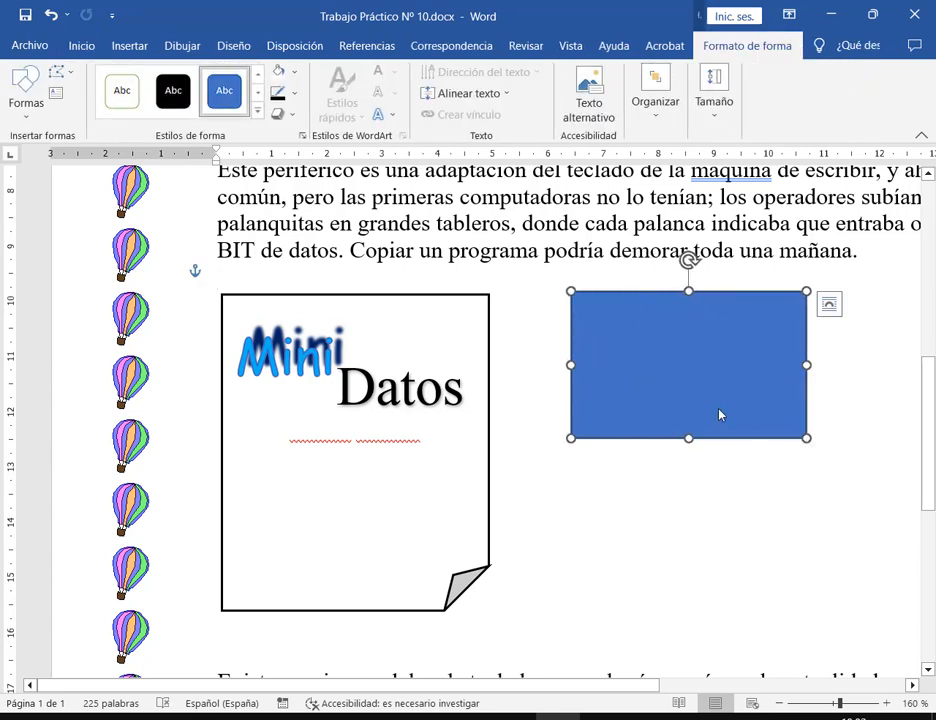
Apply the solid blue theme style to the rectangle and change its fill to white.
left_click(257, 110)
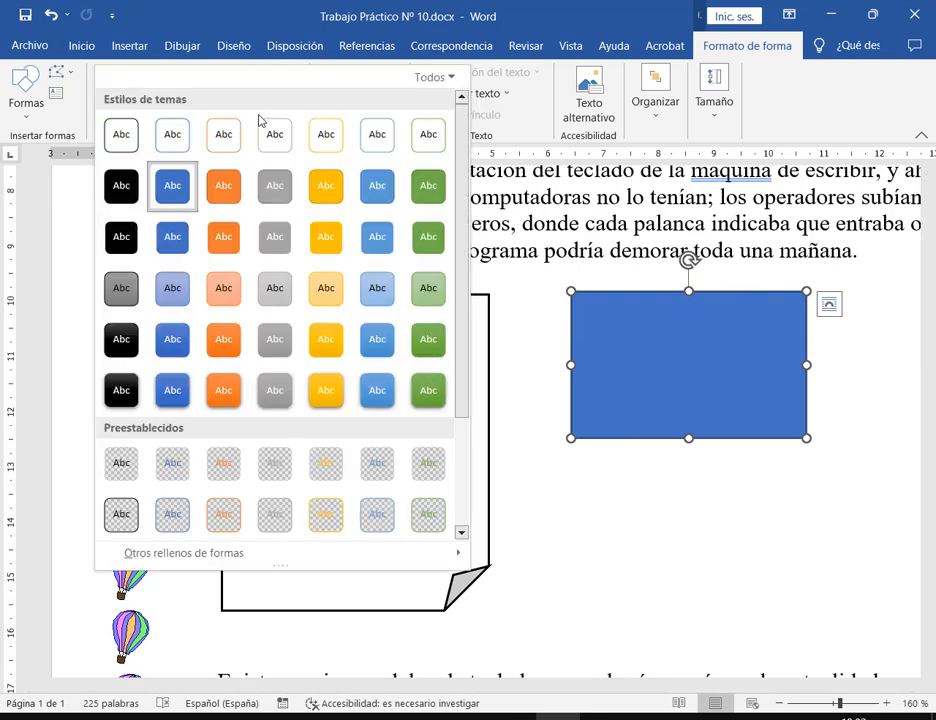
left_click(174, 190)
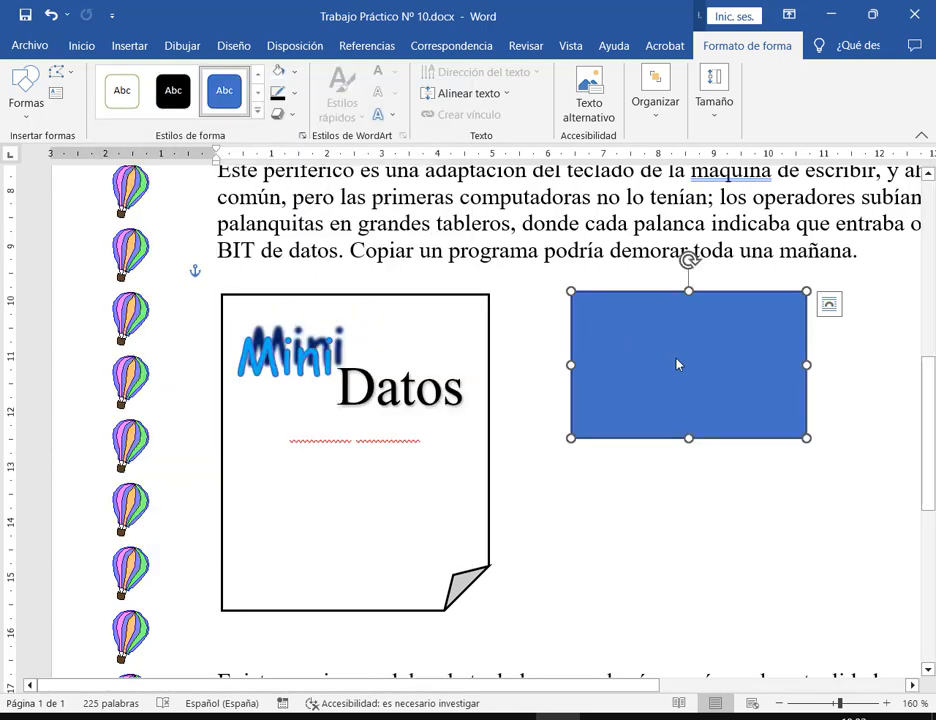
left_click(294, 72)
left_click(281, 119)
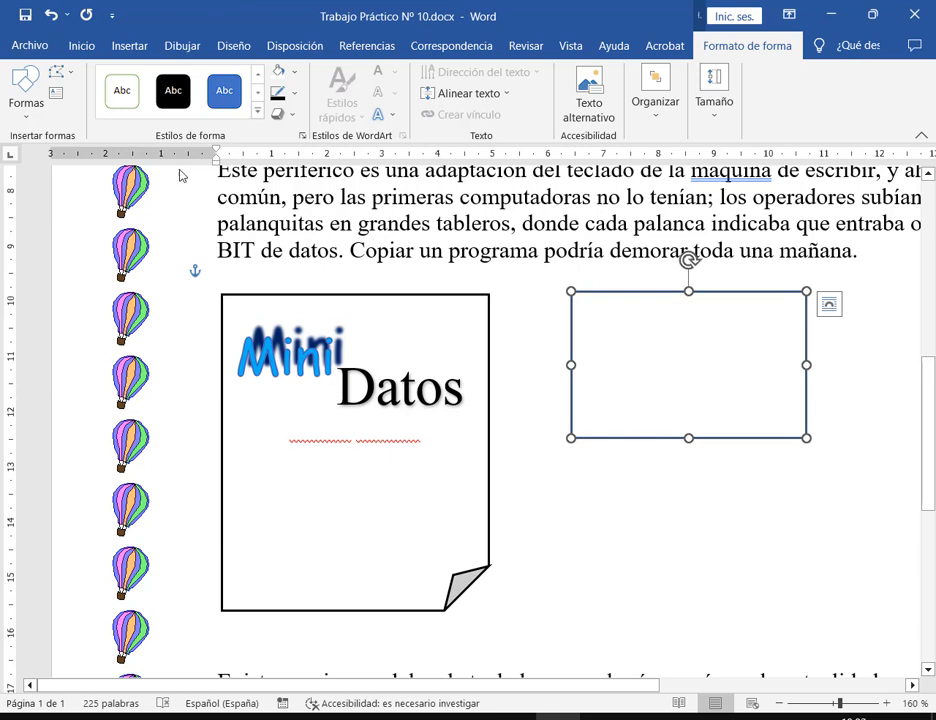
Set the font colour of the text below "Datos" in the folded-corner note to black.
left_click(80, 46)
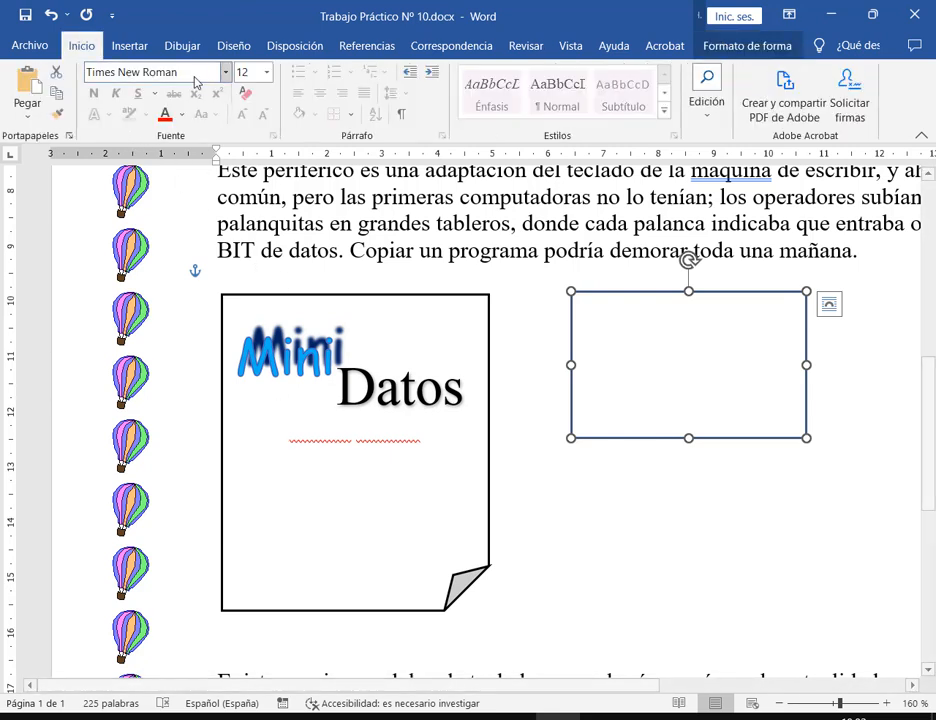
left_click(287, 440)
left_click_drag(309, 439, 439, 439)
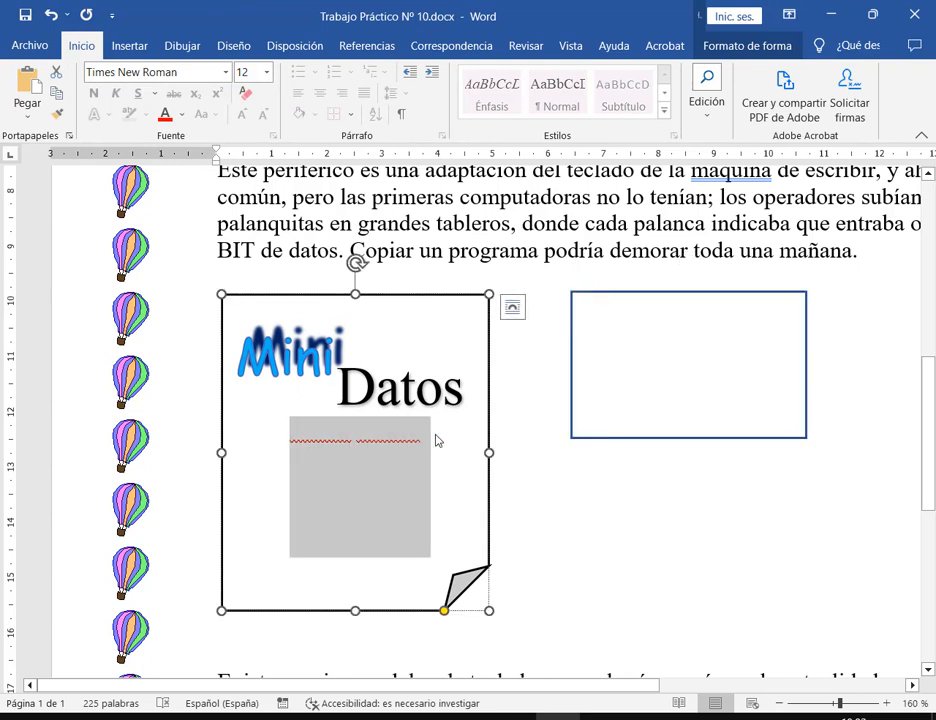
left_click(182, 115)
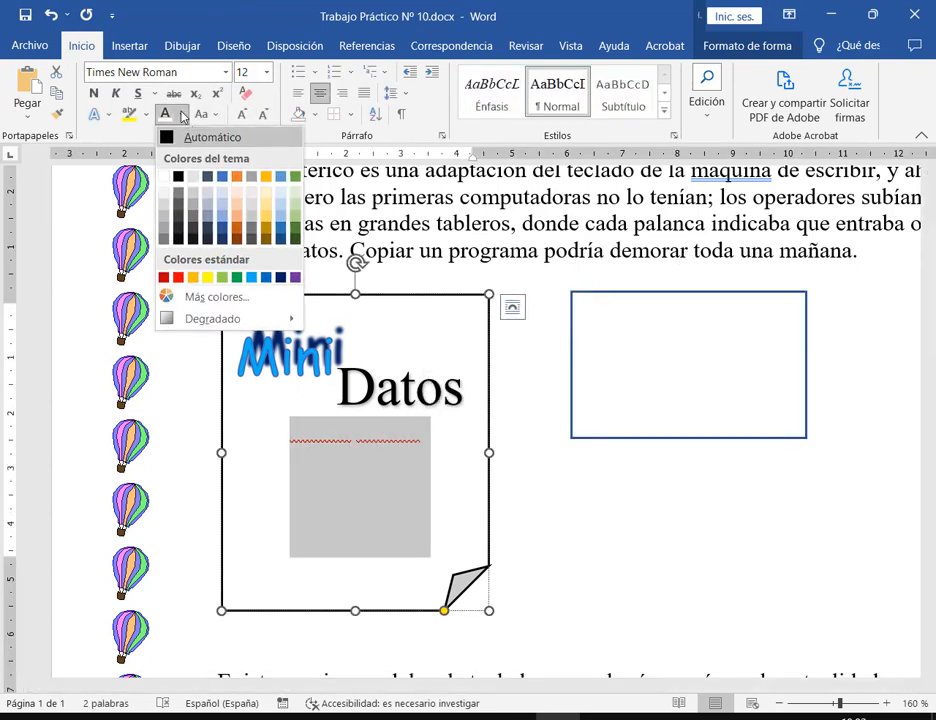
left_click(178, 178)
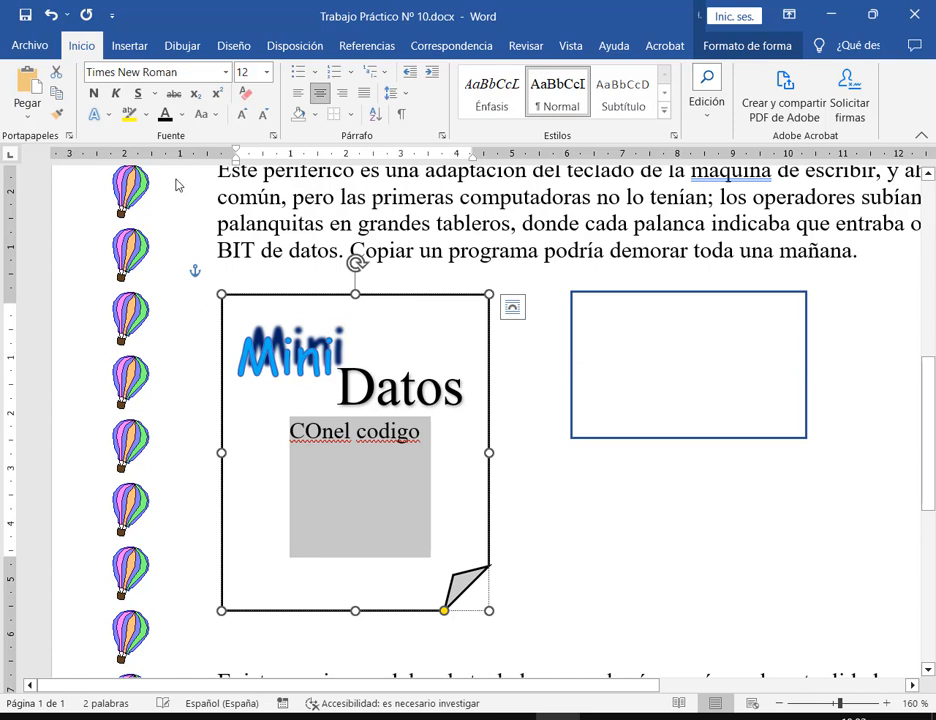
Correct the note's text to read "Con el código", using the spelling suggestion for the accented word.
left_click(320, 440)
key("BackSpace")
type("on")
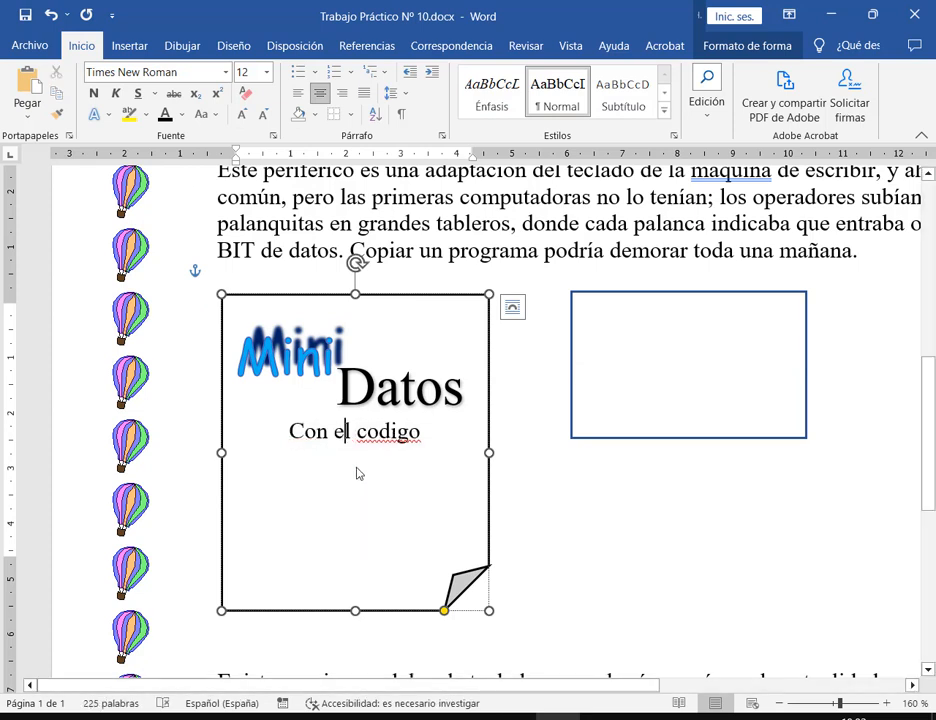
right_click(390, 432)
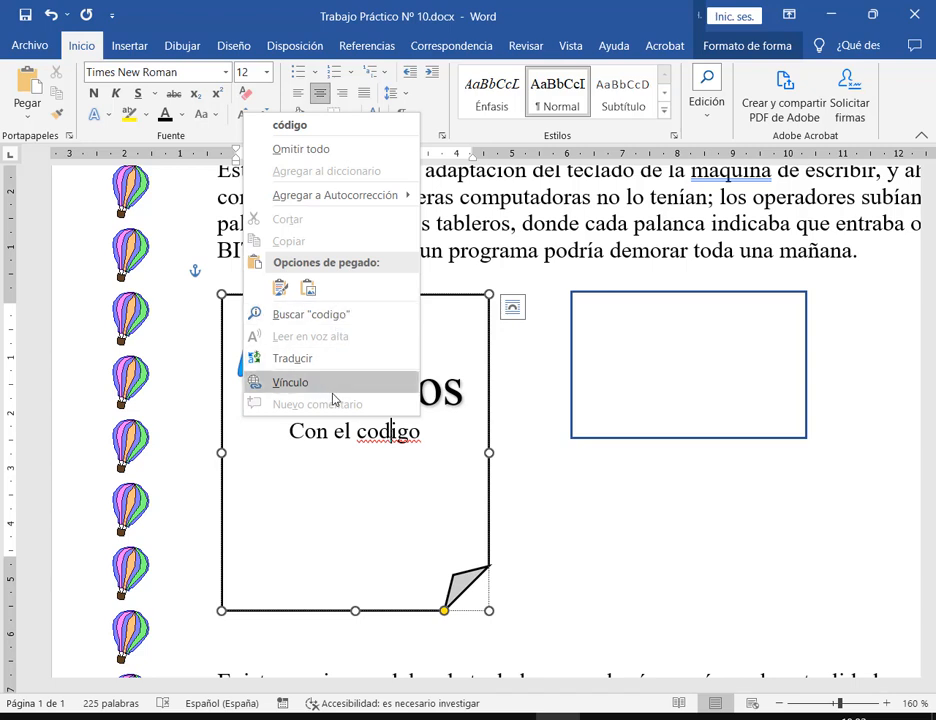
left_click(316, 127)
Delete the white rectangle beside the note and leave the note deselected.
left_click(763, 378)
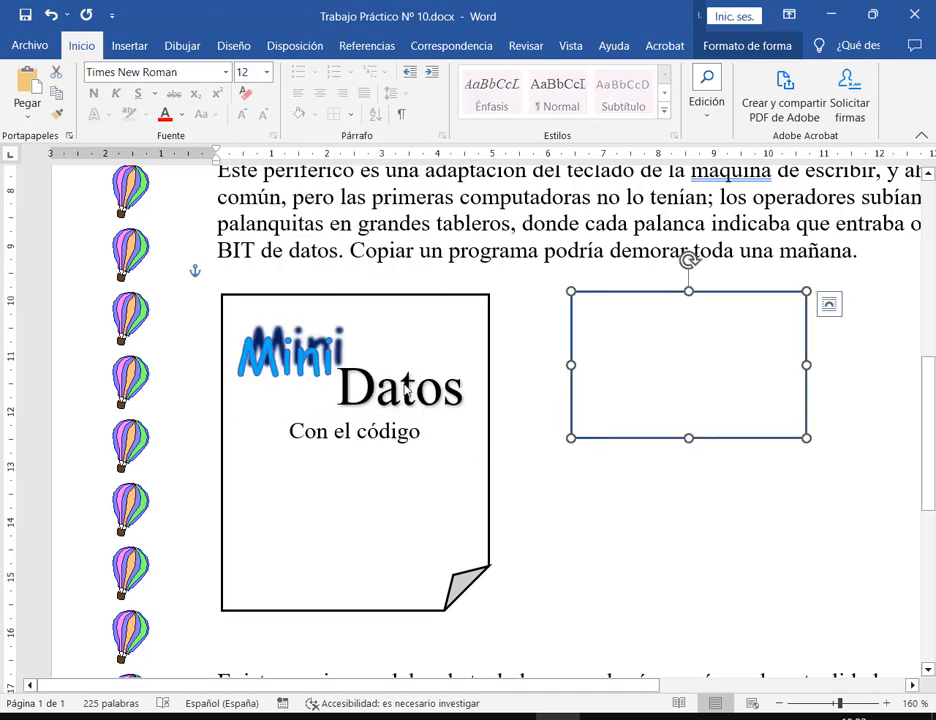
key("Delete")
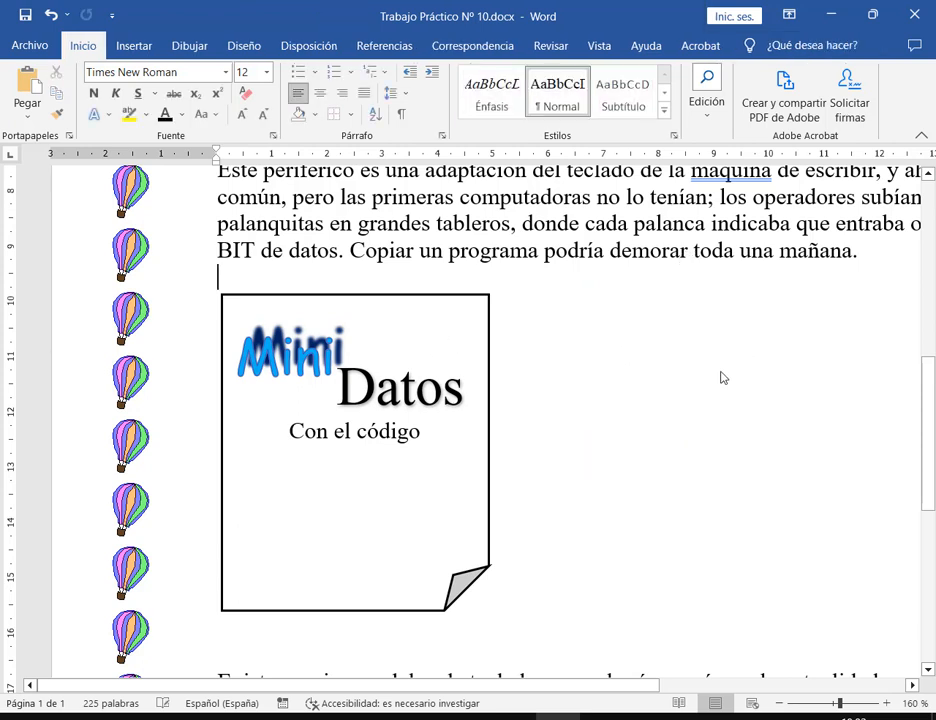
left_click(305, 427)
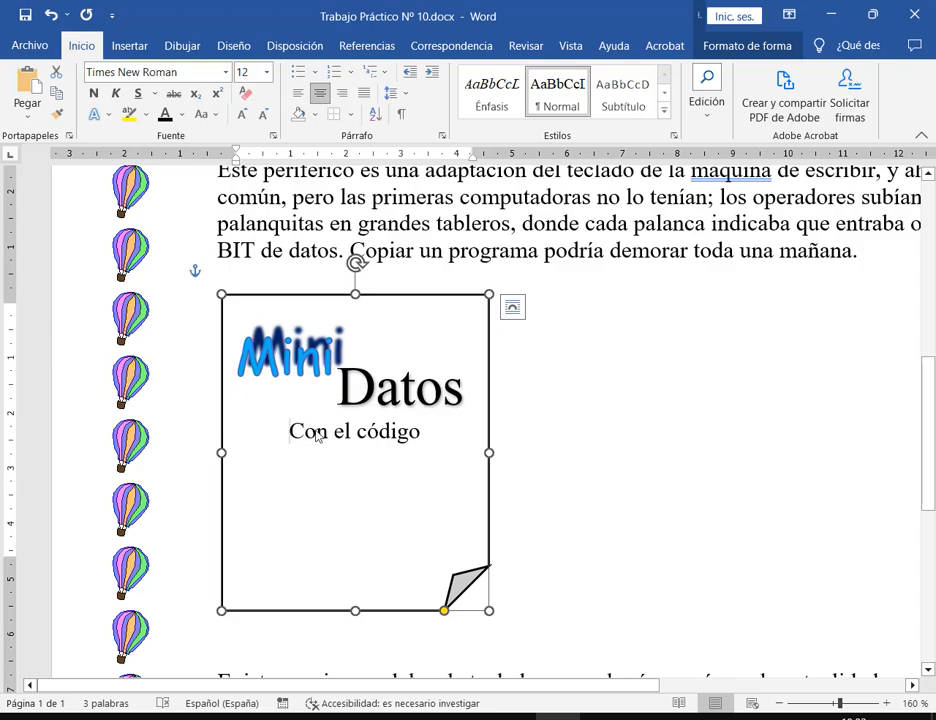
left_click(392, 431)
left_click(655, 555)
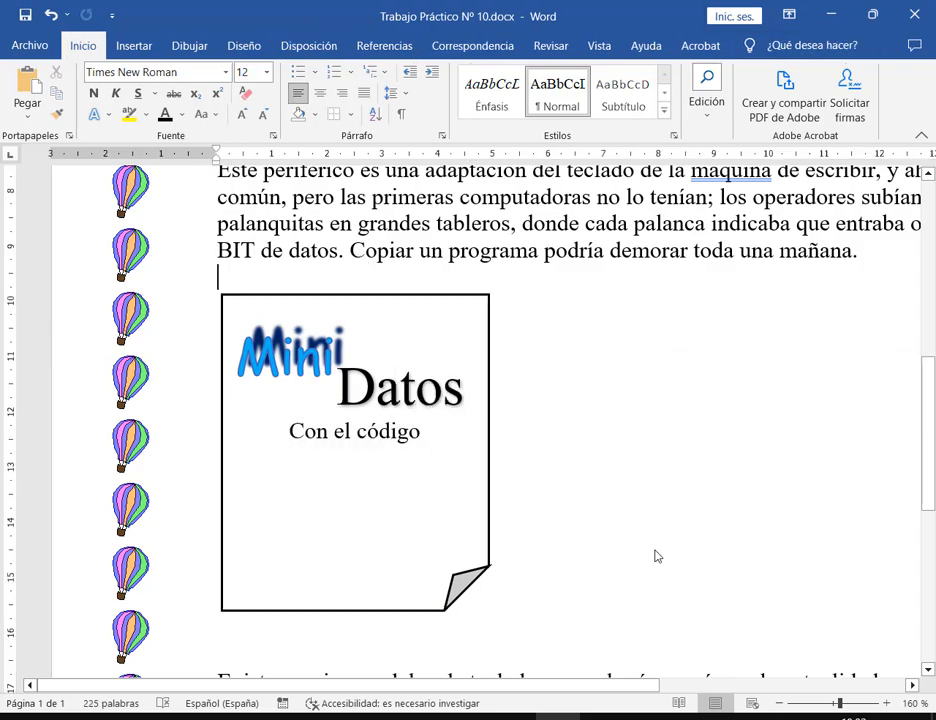
Review the whole page and compare its title, paragraphs, note, picture and columns with the model PDF.
scroll(616, 540, "down", 3)
scroll(616, 540, "down", 6)
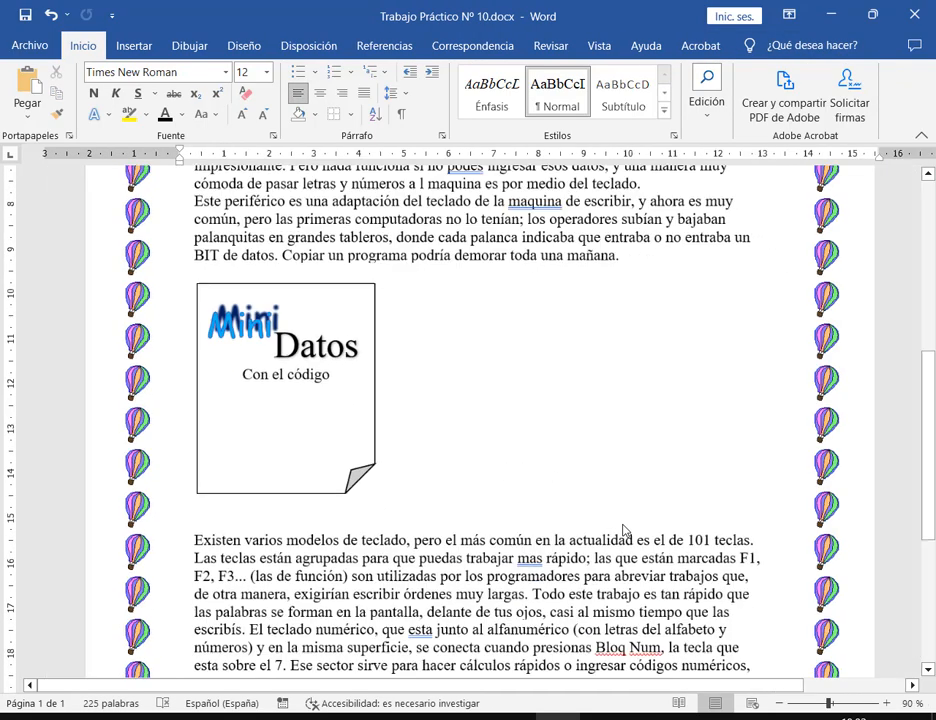
scroll(622, 517, "down", 1)
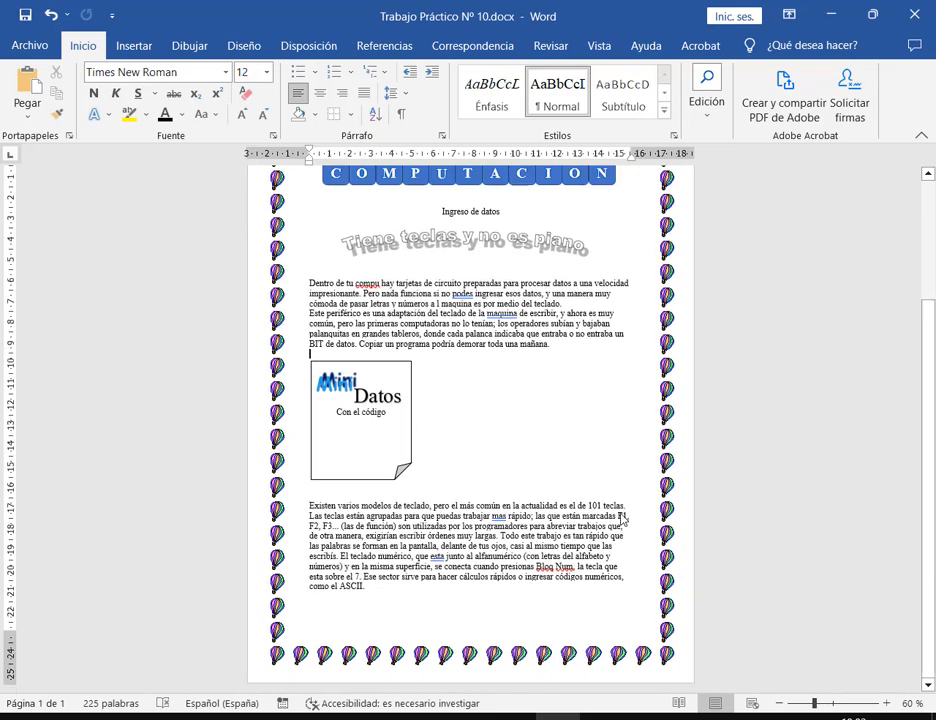
scroll(620, 510, "up", 2)
scroll(620, 511, "up", 1)
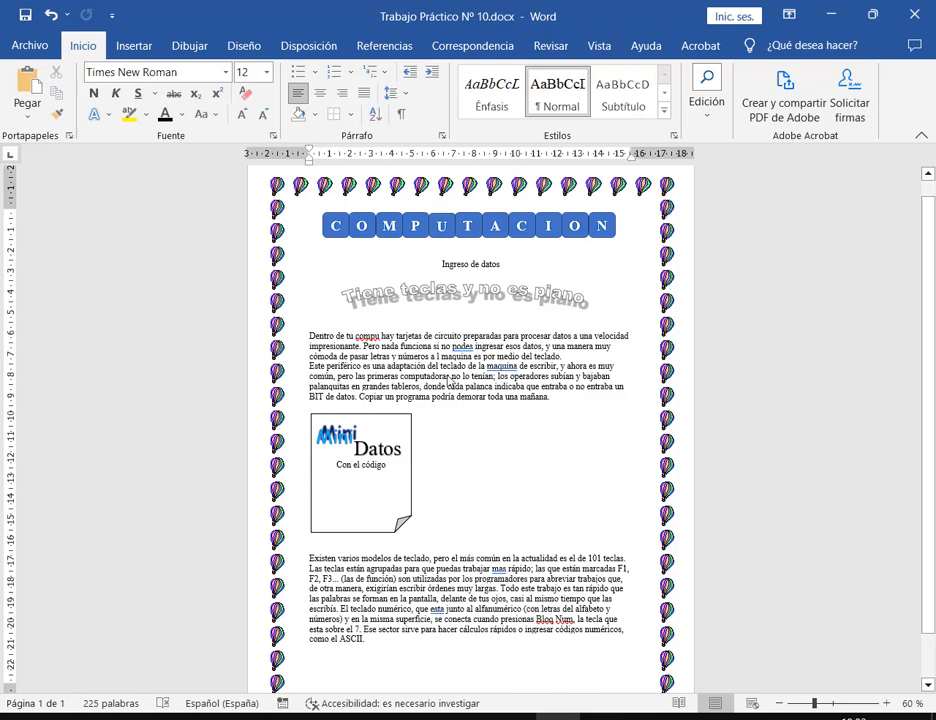
left_click(201, 717)
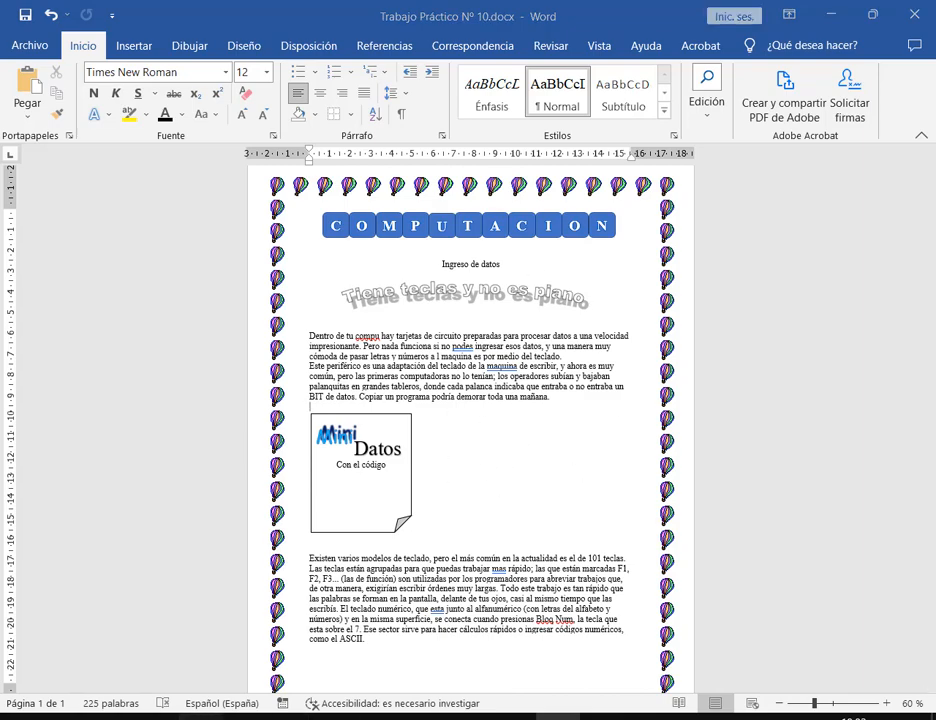
scroll(661, 456, "up", 3)
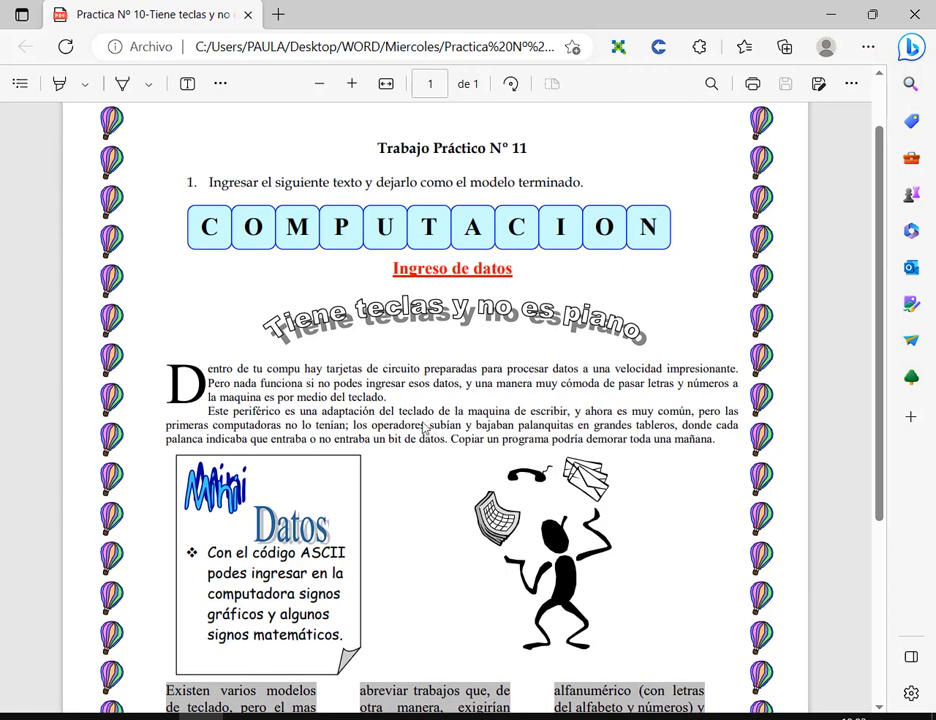
double_click(200, 396)
scroll(300, 420, "down", 3)
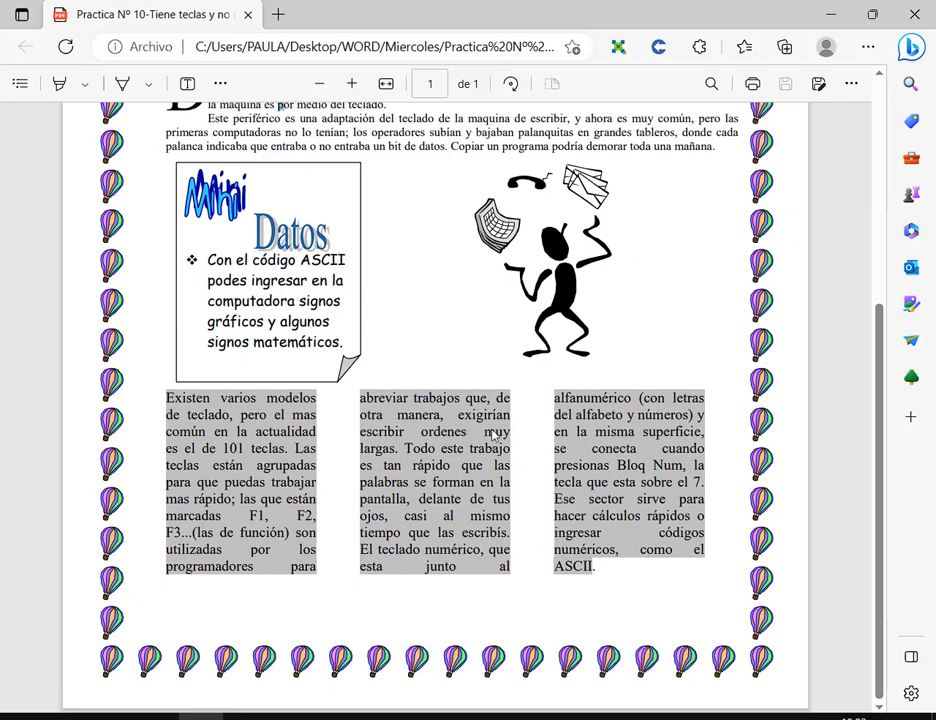
scroll(577, 312, "up", 2)
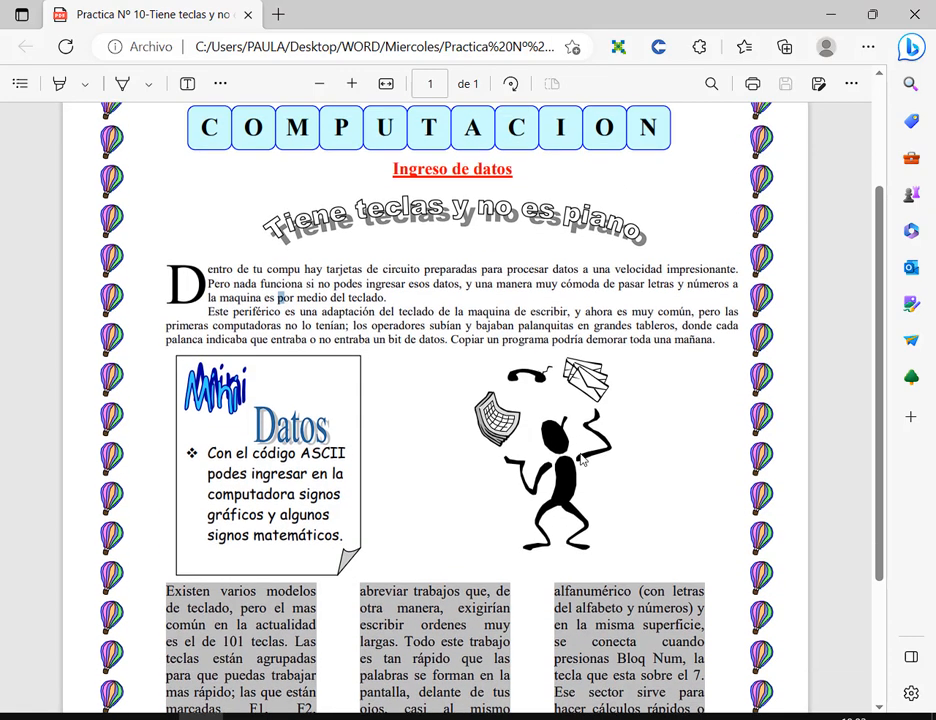
scroll(450, 400, "up", 2)
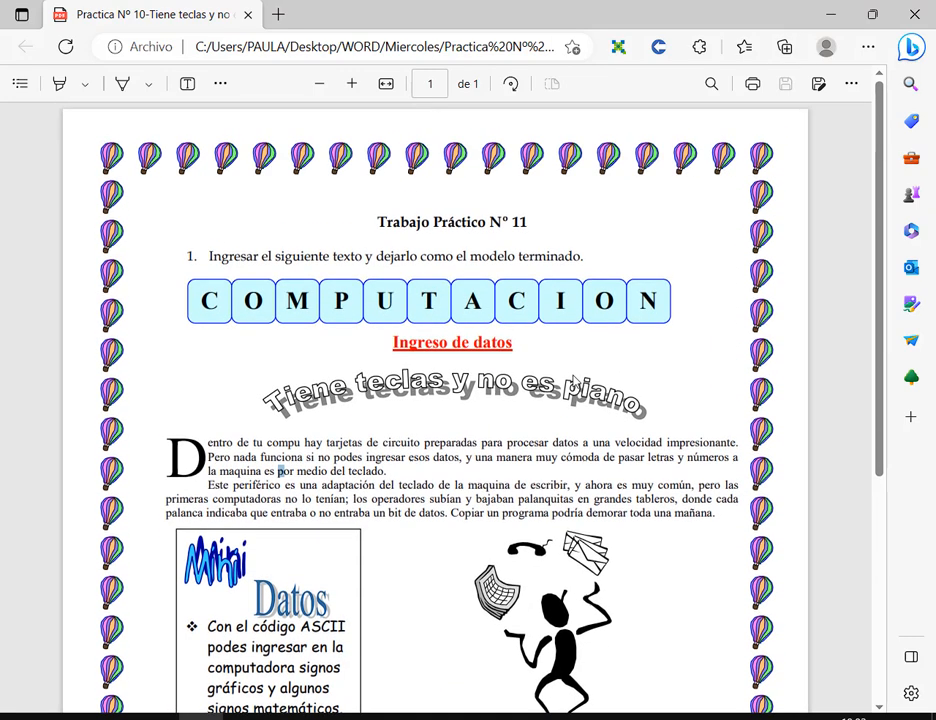